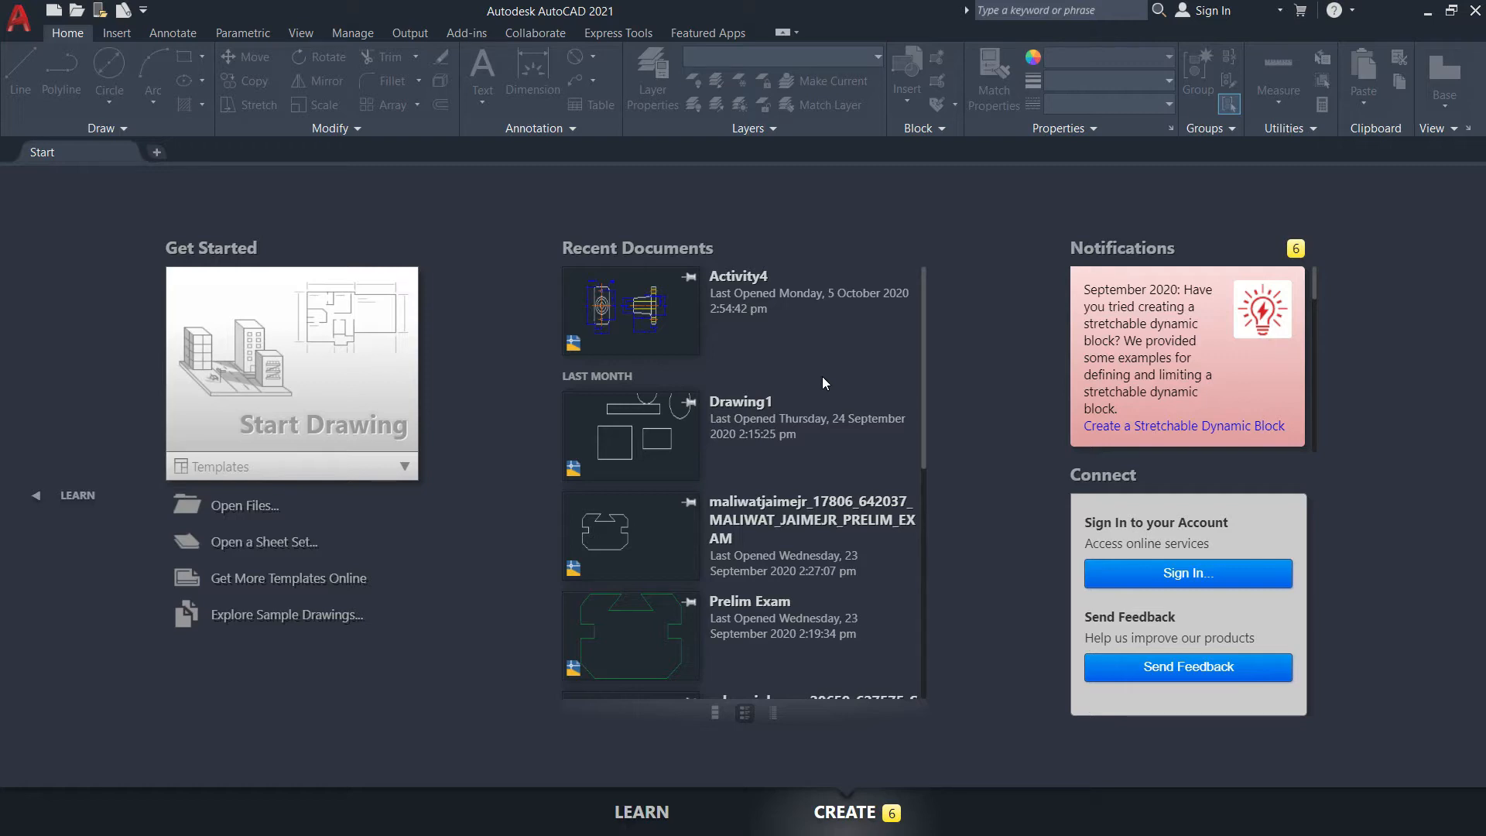
# Look over the dimensioned part in Illustration 11.png, switch back to AutoCAD and start a new drawing
pyautogui.hotkey('alt', 'Tab')
pyautogui.press('Tab')
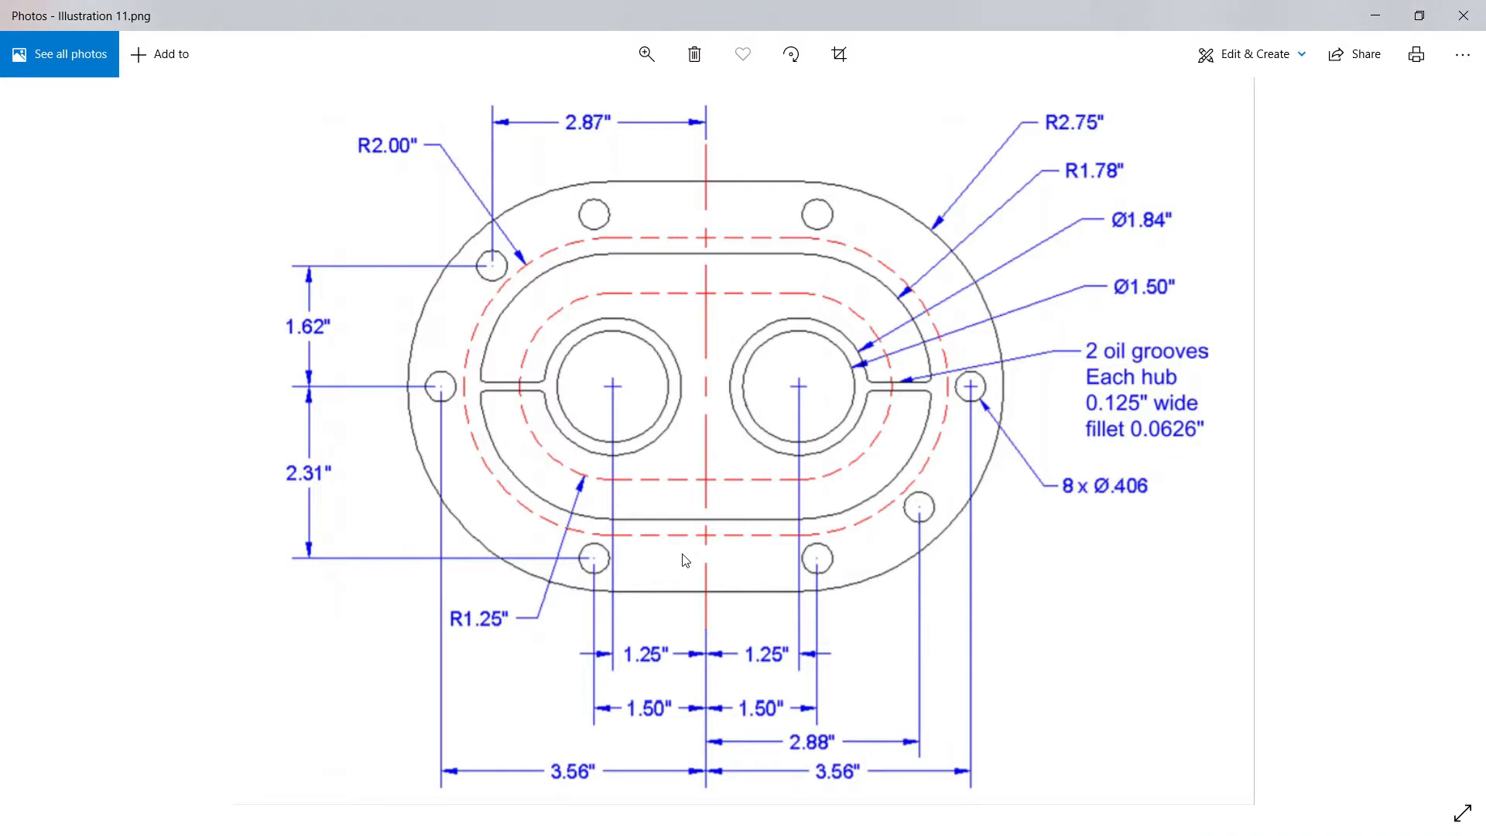
pyautogui.hotkey('alt', 'Tab')
pyautogui.click(322, 381)
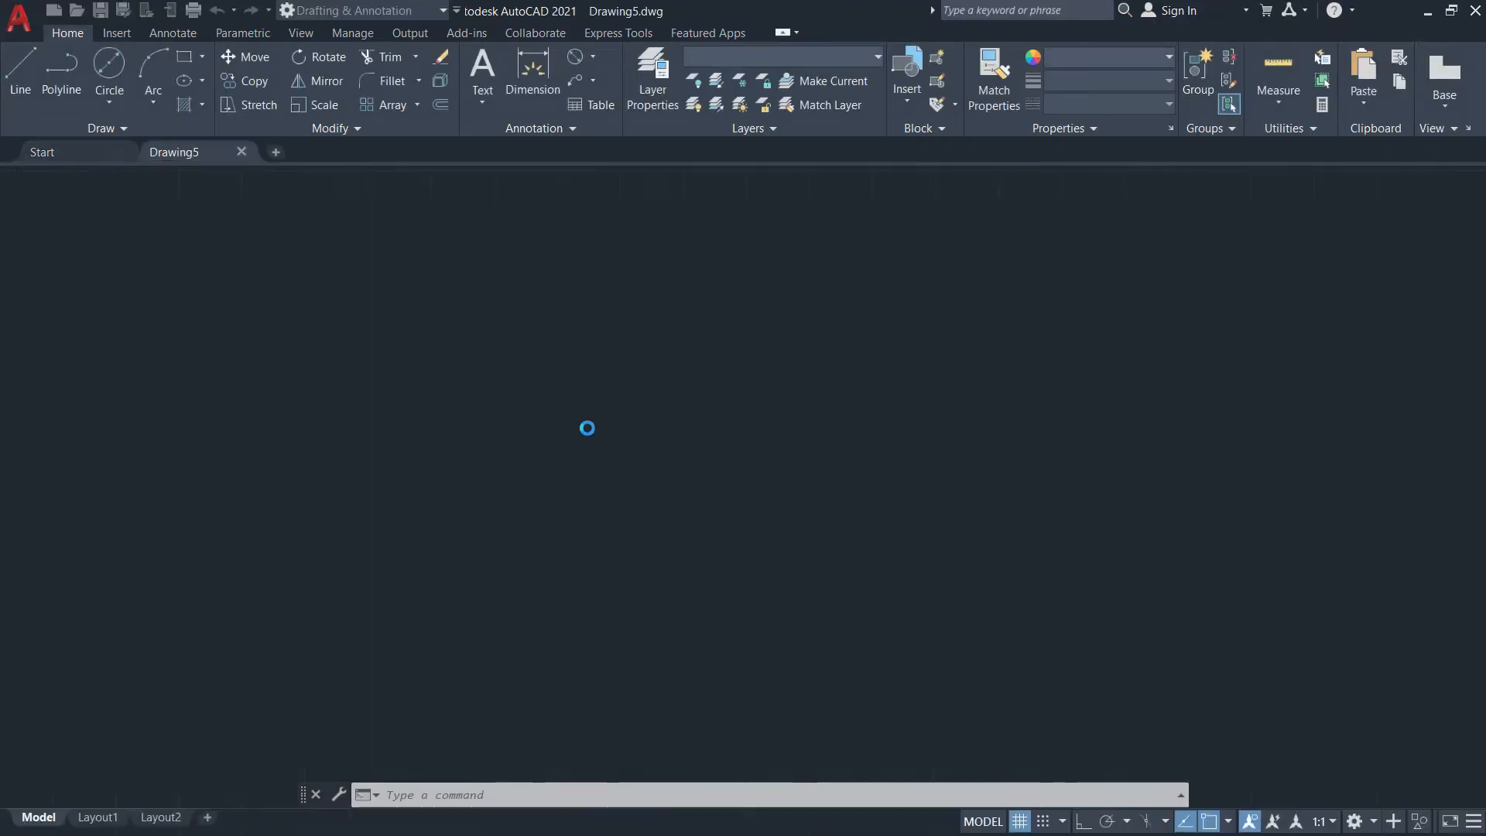
# Configure the drawing units to a length precision of 0.000 and an insertion scale in inches
pyautogui.write('un')
pyautogui.press('Return')
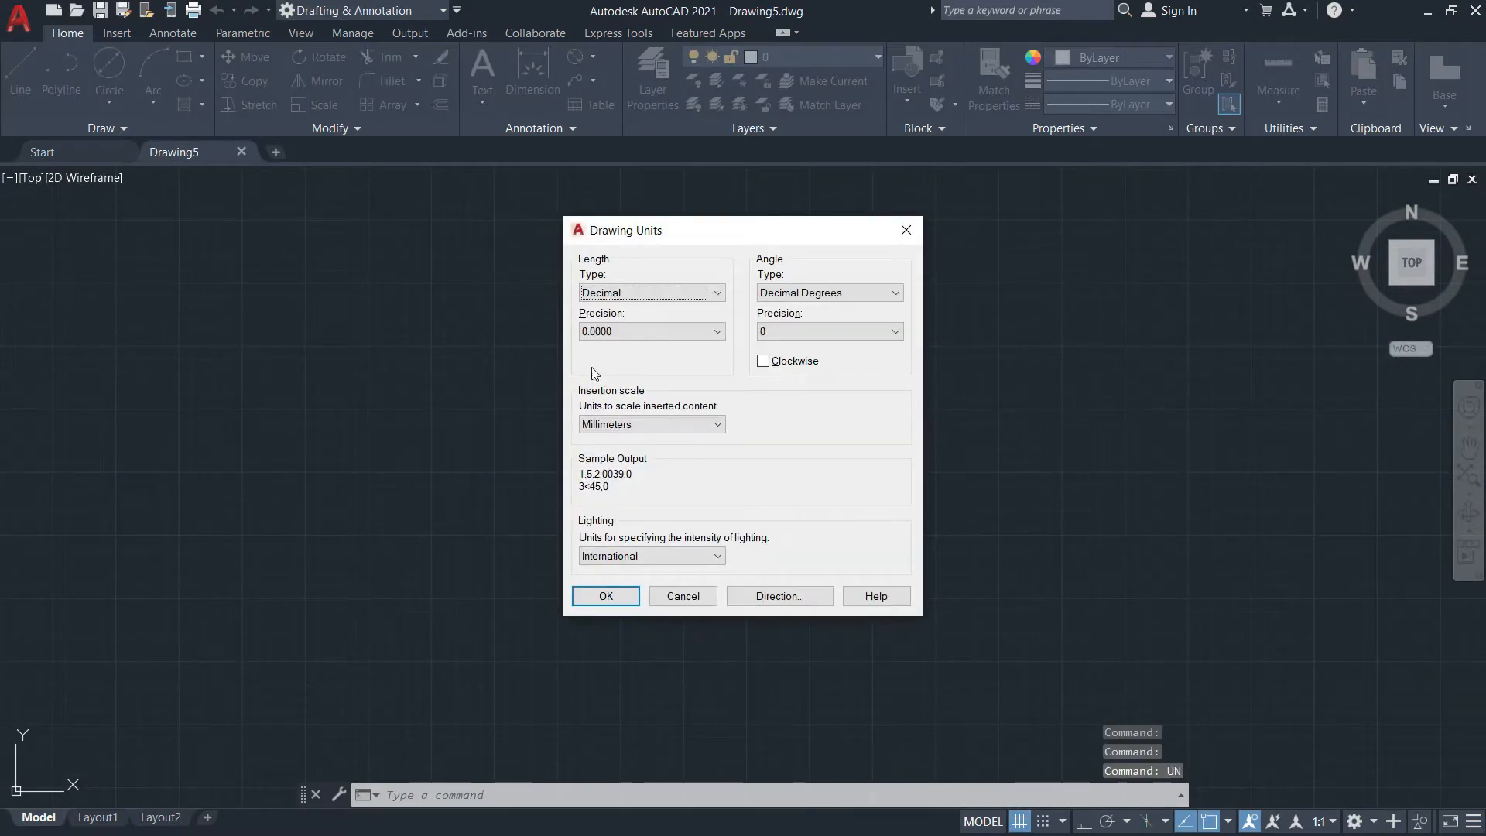
pyautogui.click(642, 331)
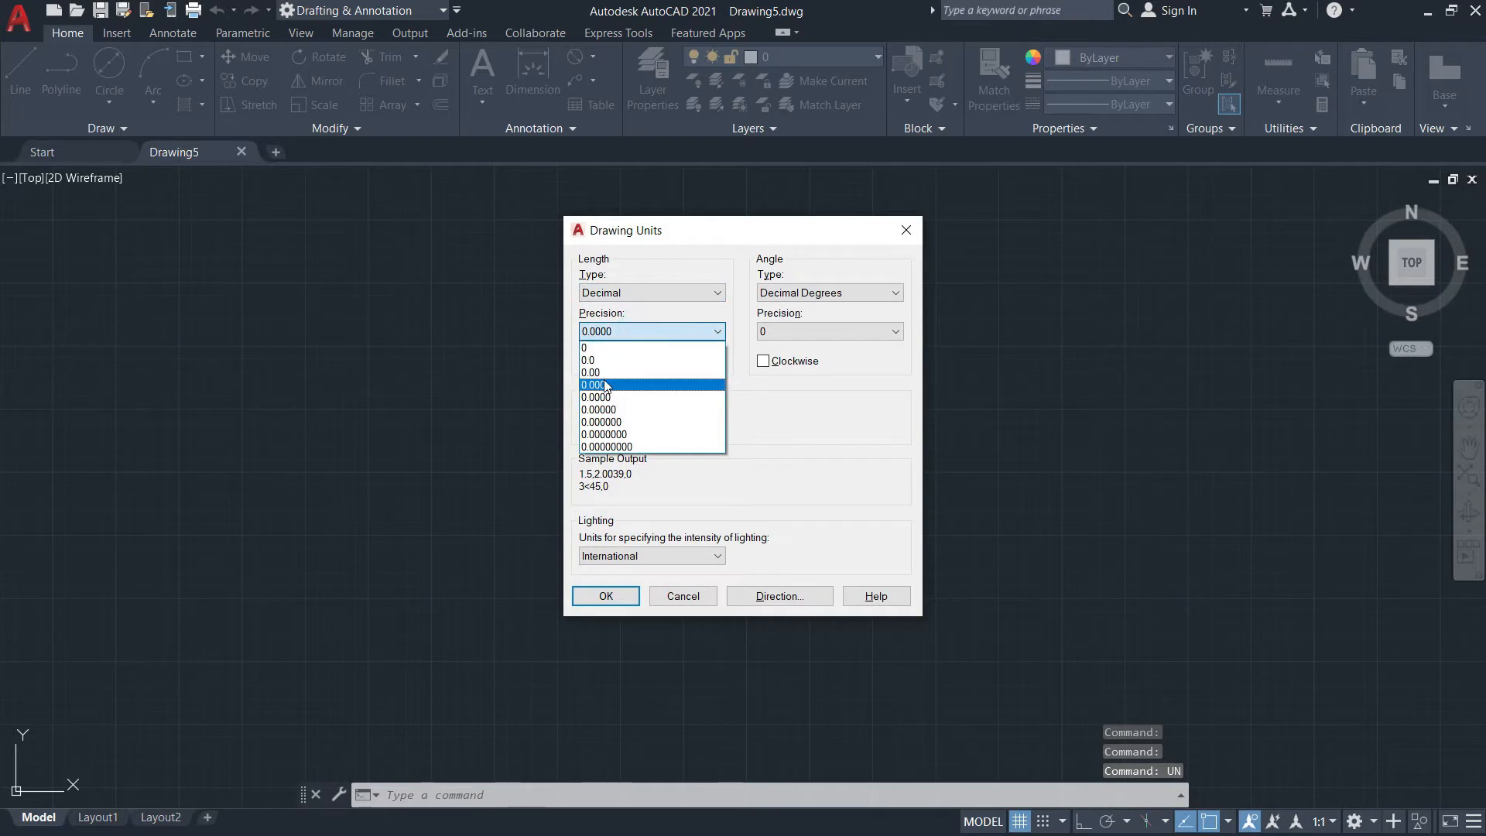
pyautogui.click(605, 385)
pyautogui.click(619, 424)
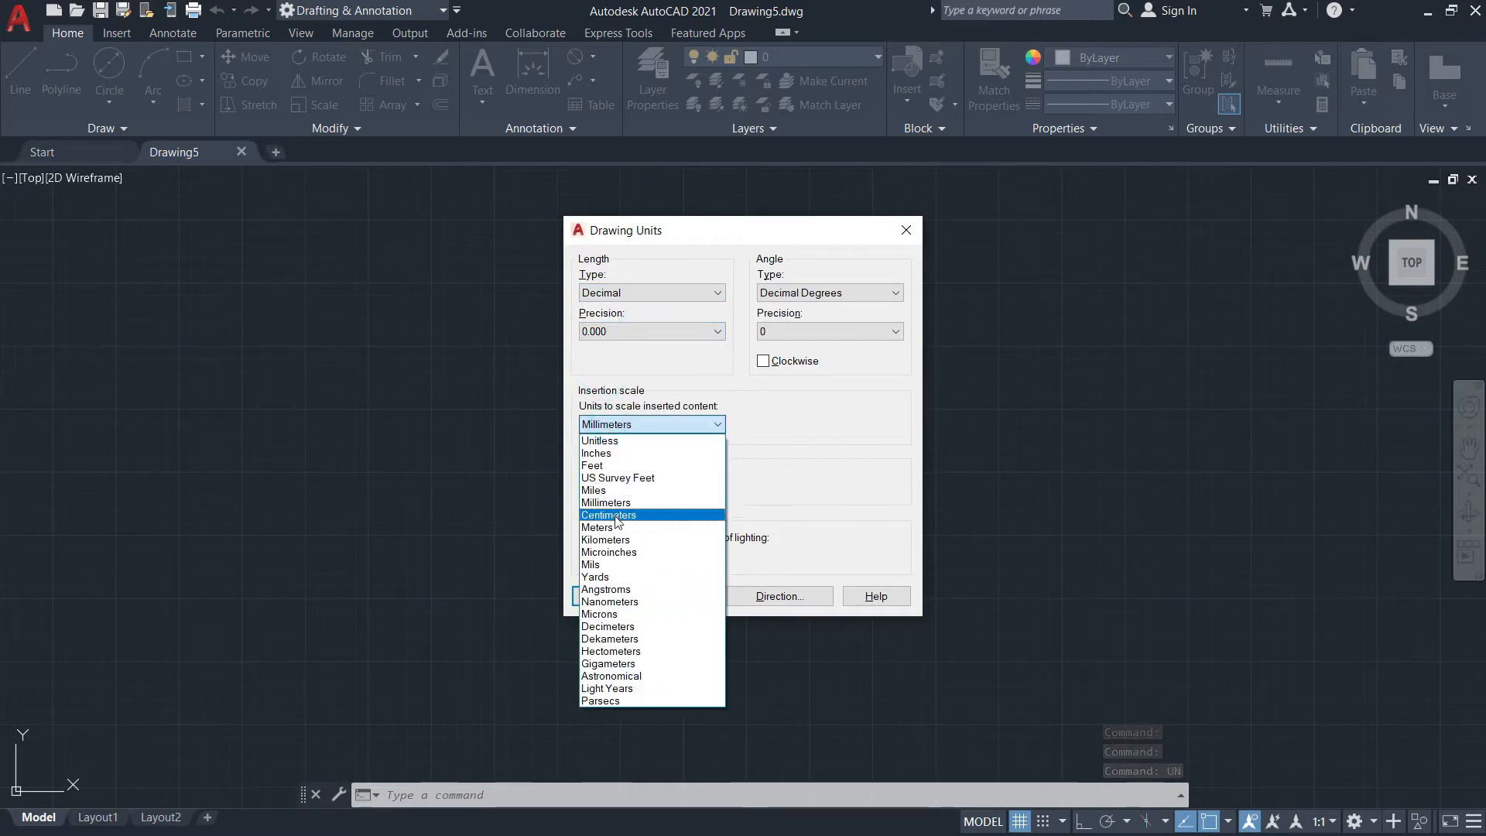
pyautogui.click(598, 453)
pyautogui.click(608, 596)
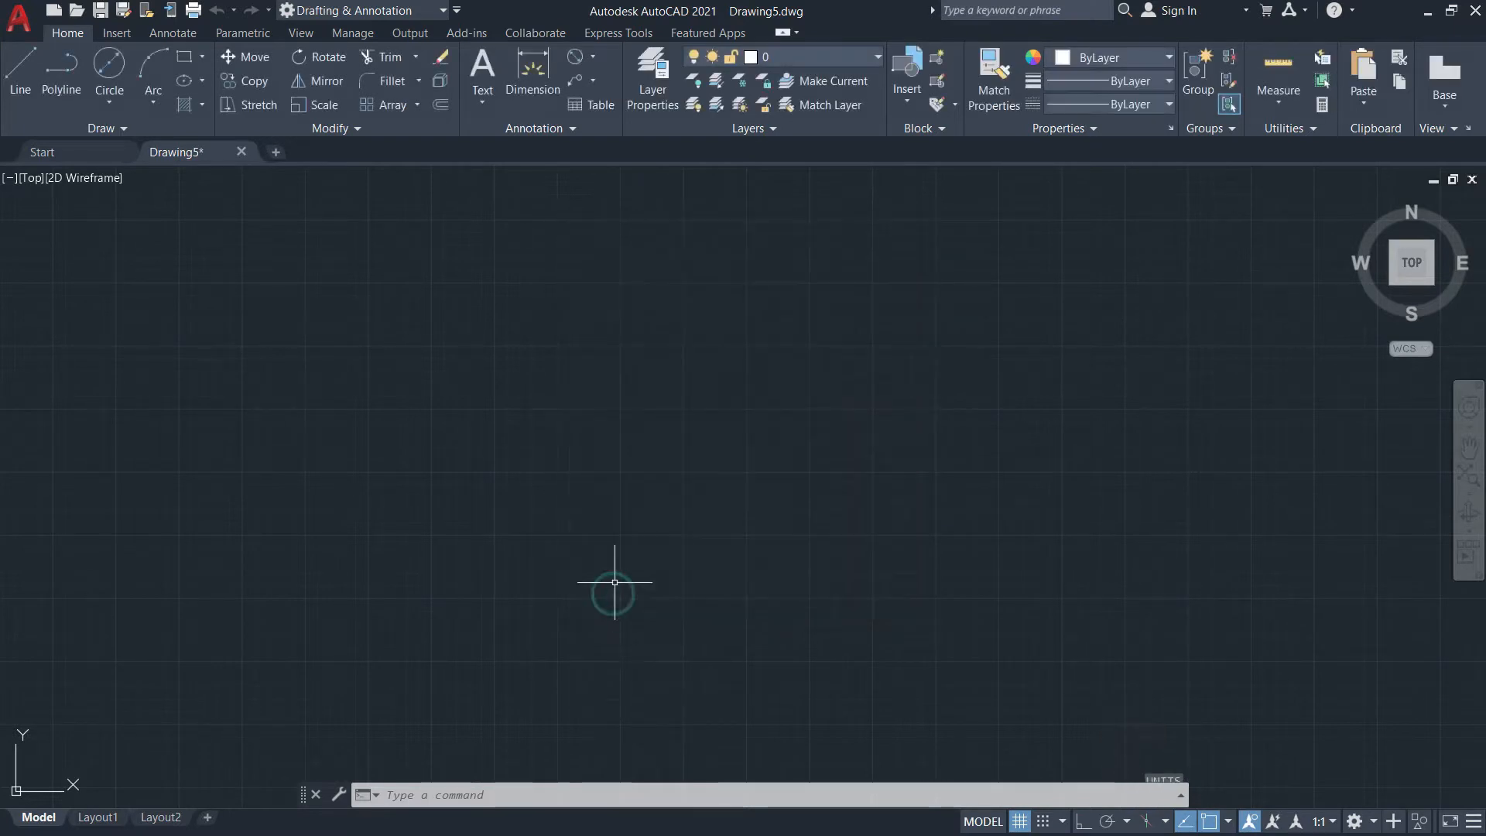
# Create two new layers in the drawing named M-Part and Hidden
pyautogui.click(670, 110)
pyautogui.click(188, 217)
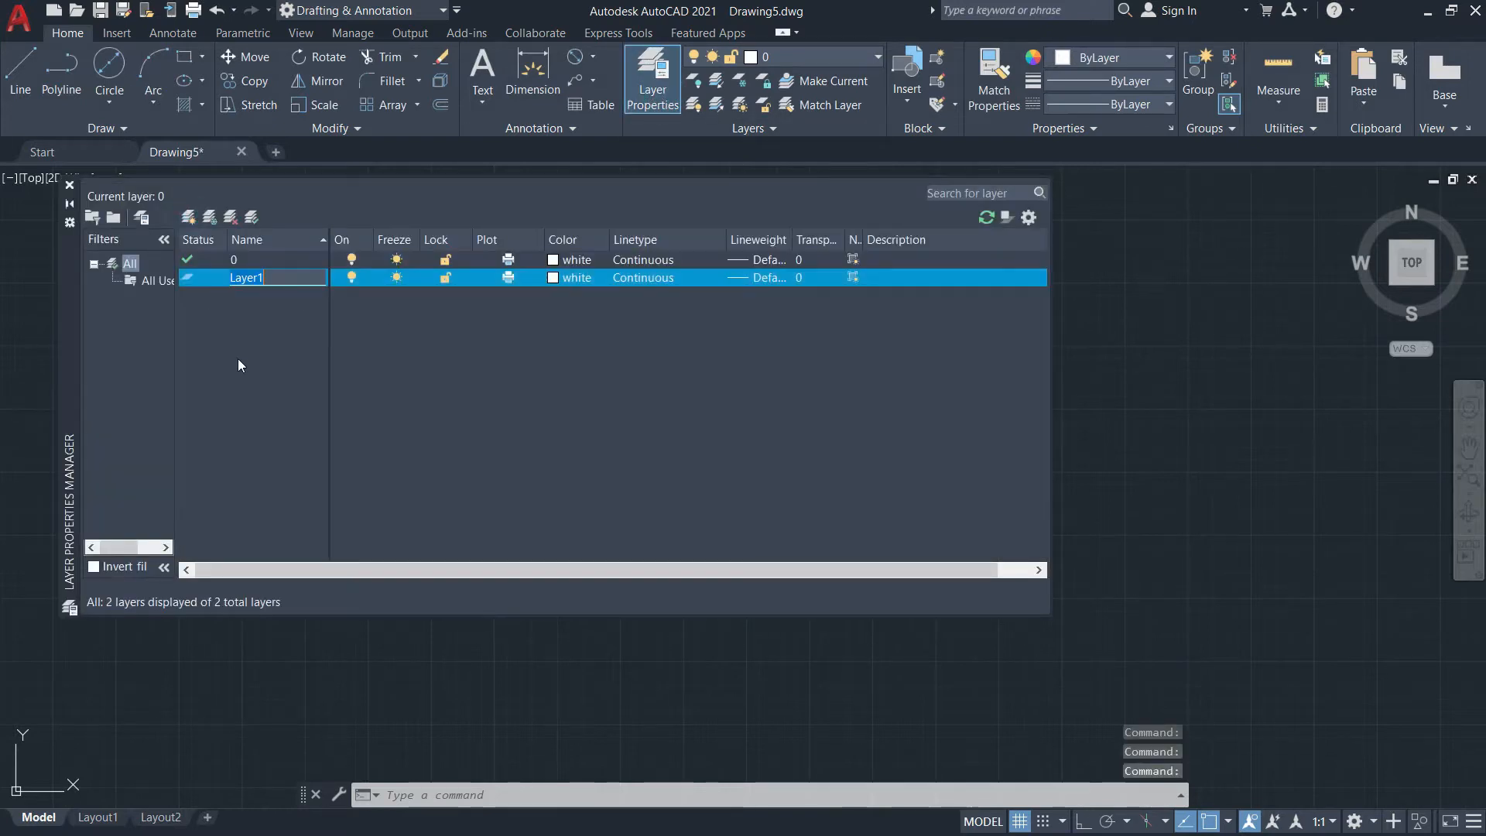
pyautogui.write('M-Part')
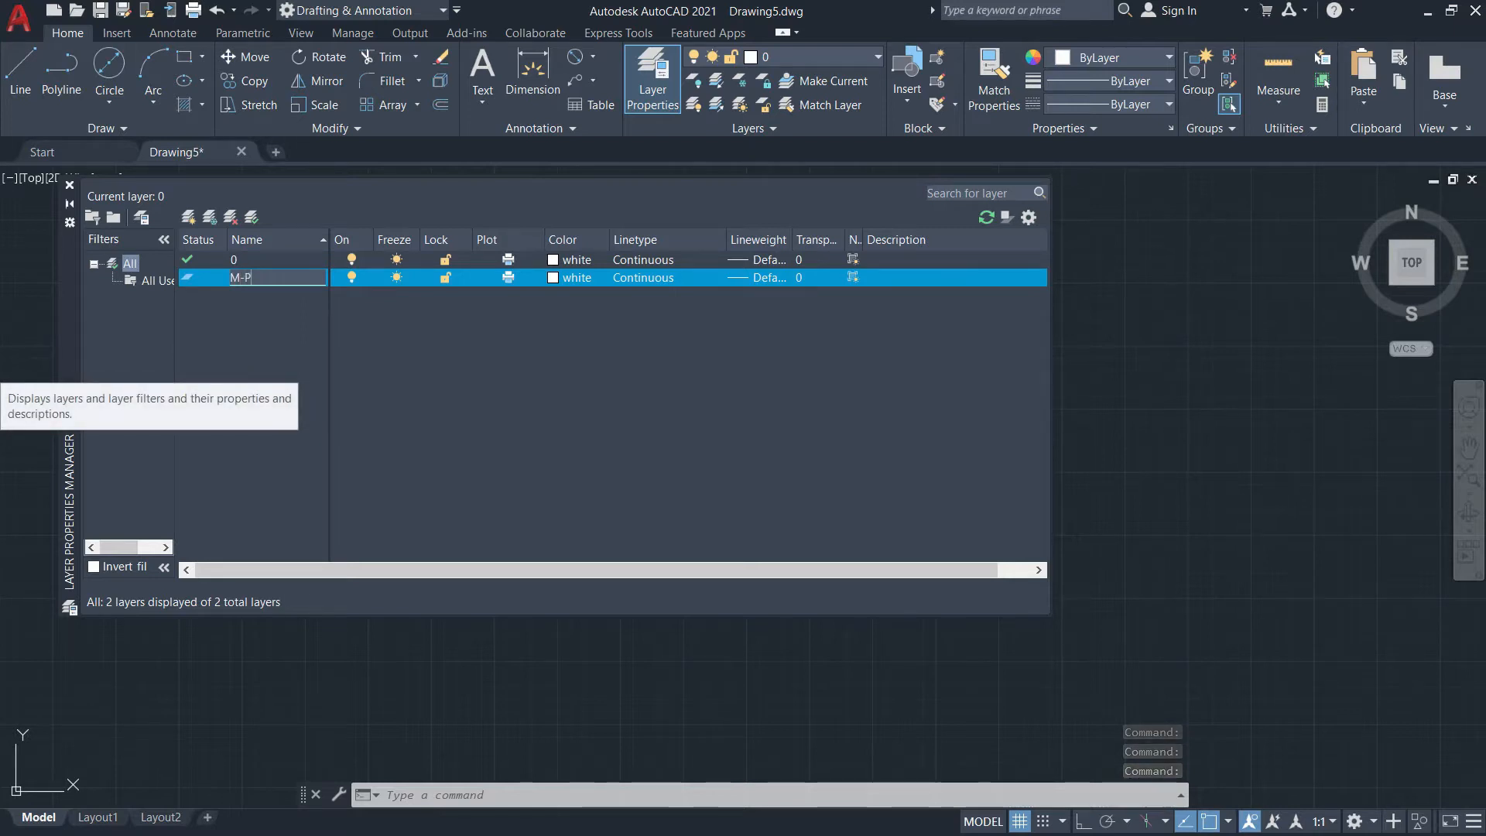
pyautogui.click(188, 217)
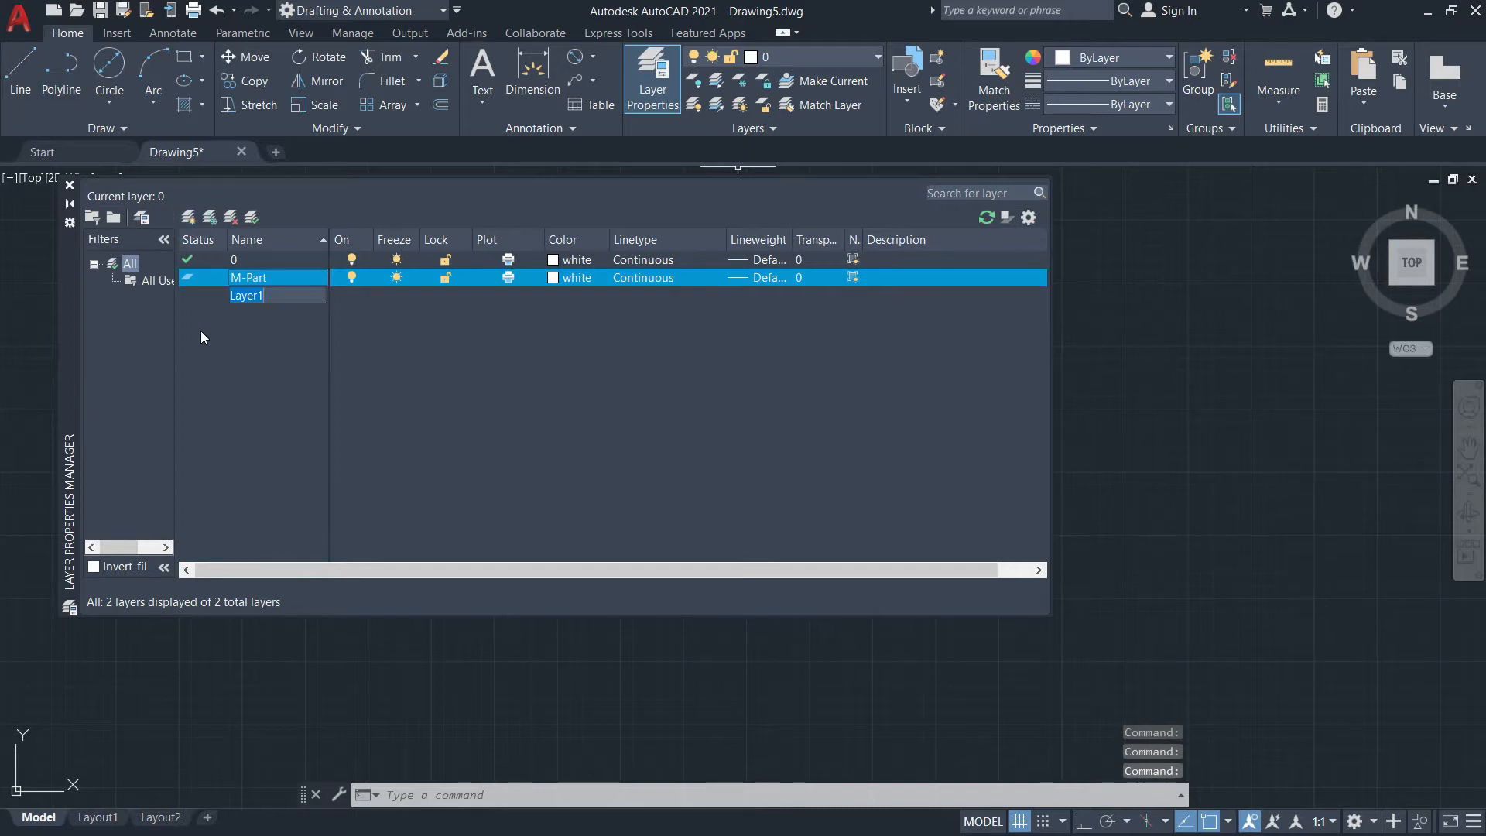
pyautogui.write('Hidden')
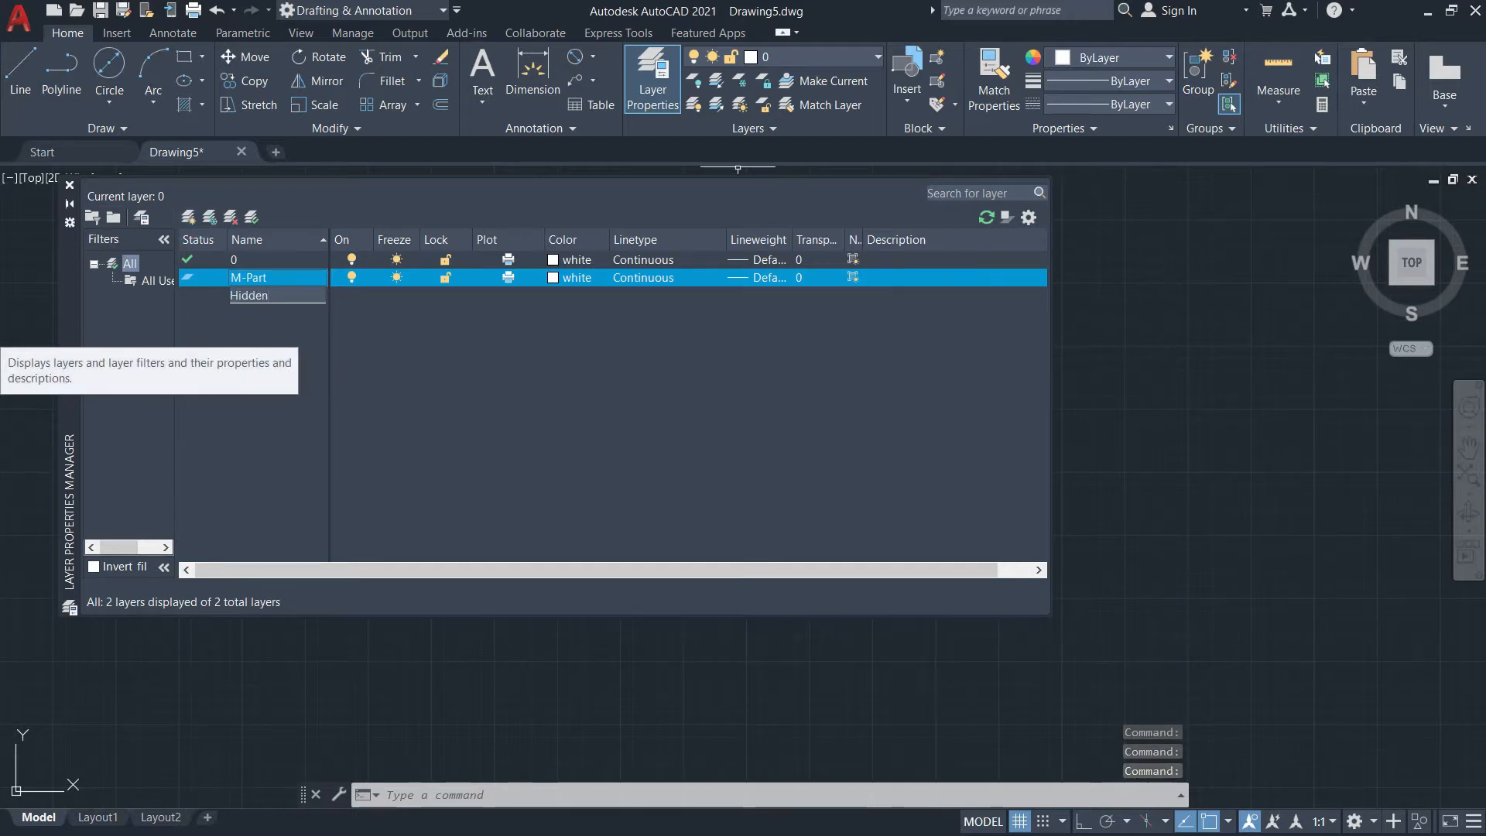
# Add a third new layer and try to name it M-part
pyautogui.click(188, 217)
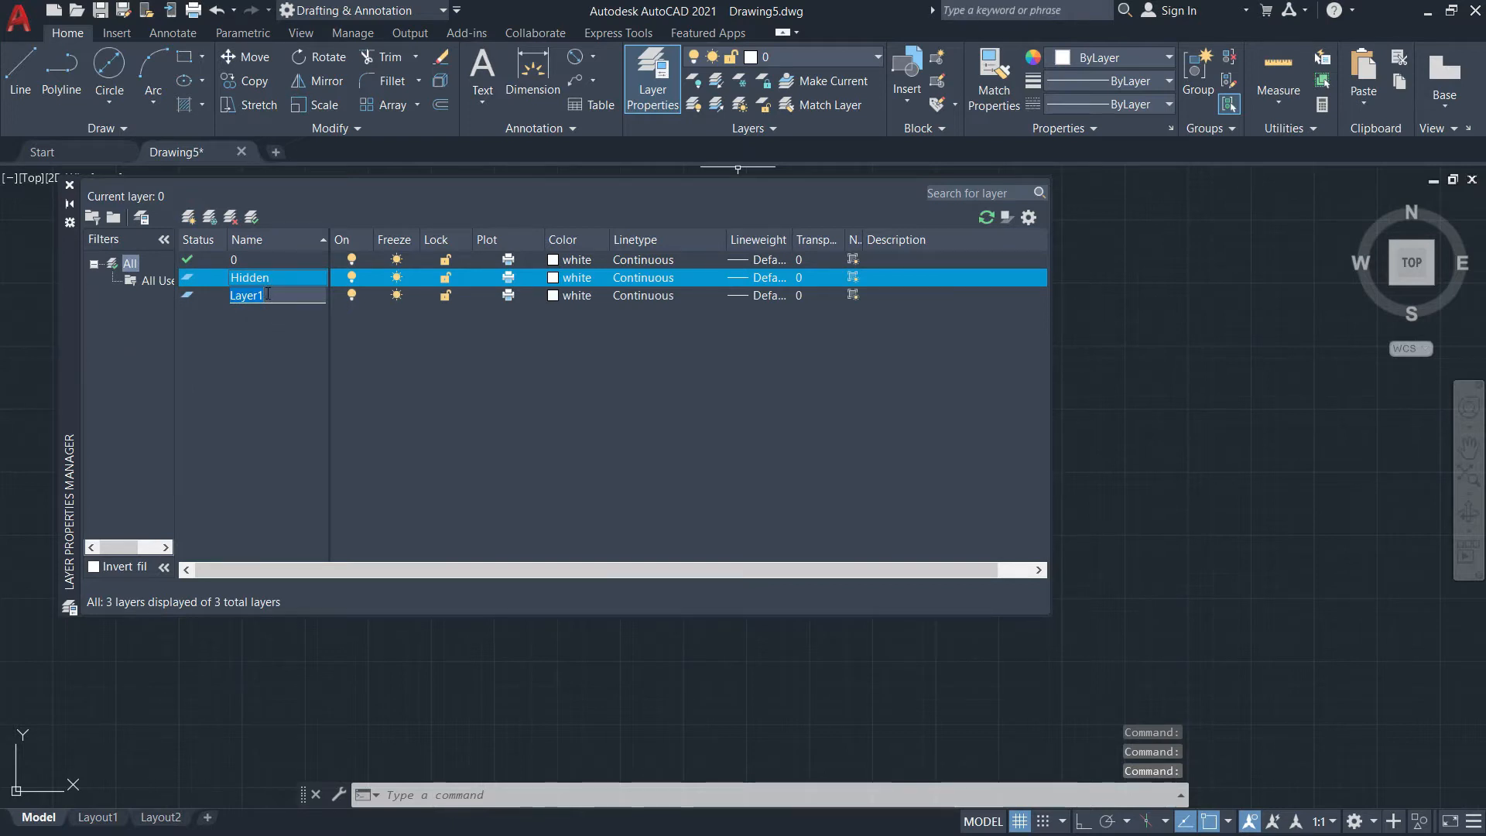
pyautogui.write('M-part')
pyautogui.press('Return')
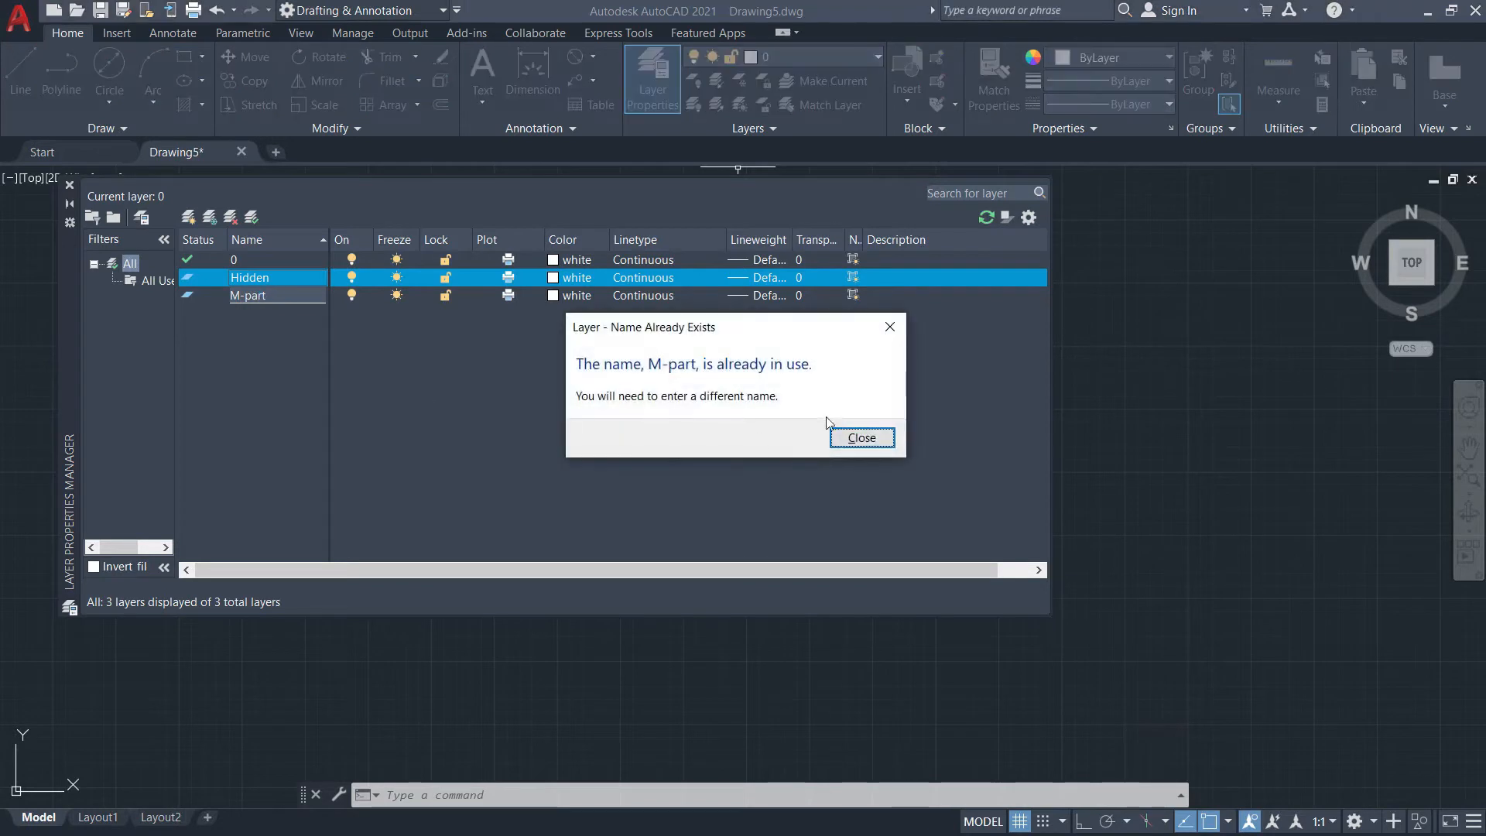
pyautogui.click(859, 437)
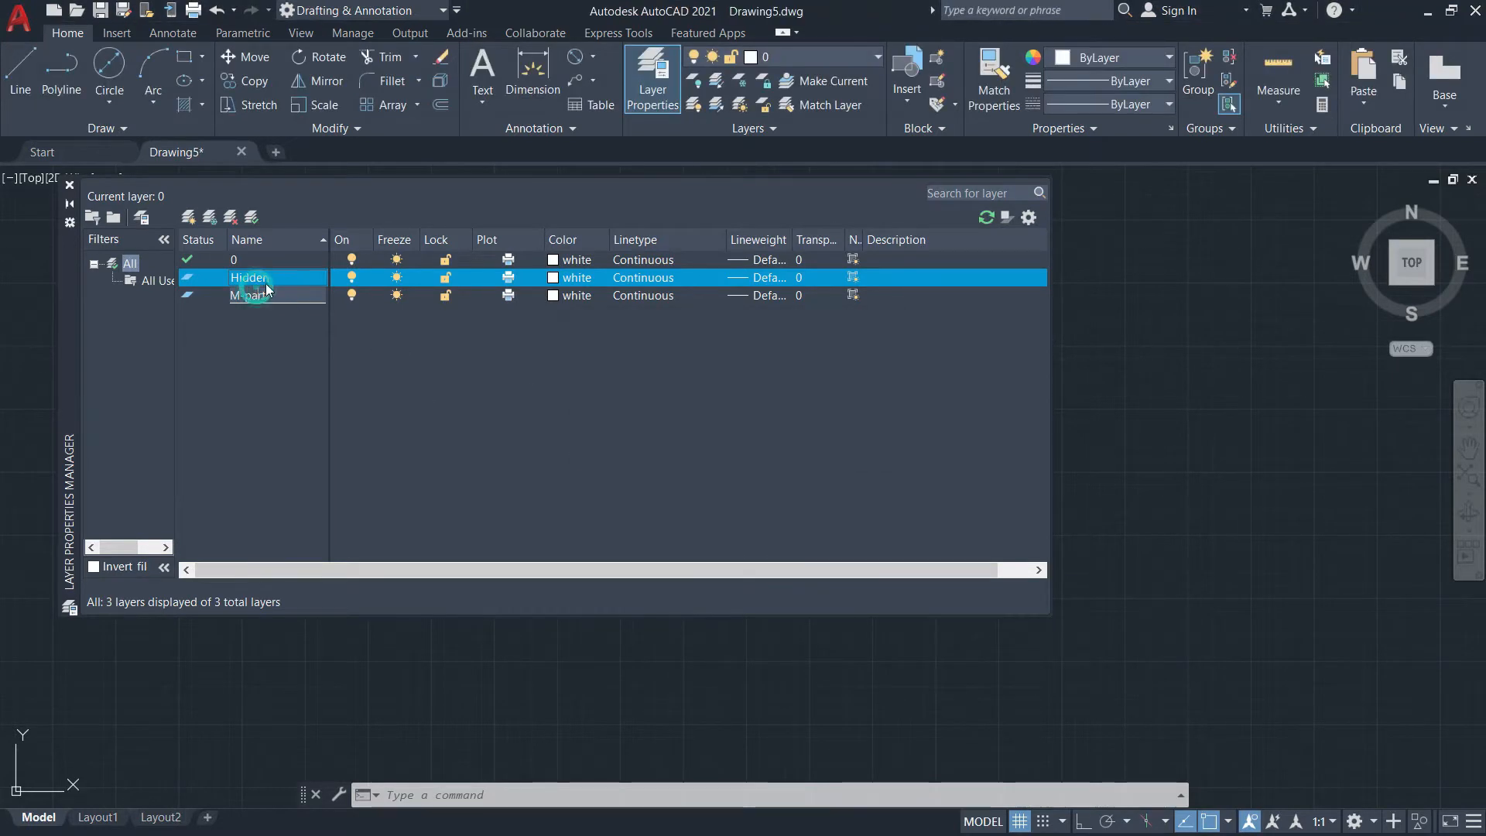
pyautogui.click(859, 438)
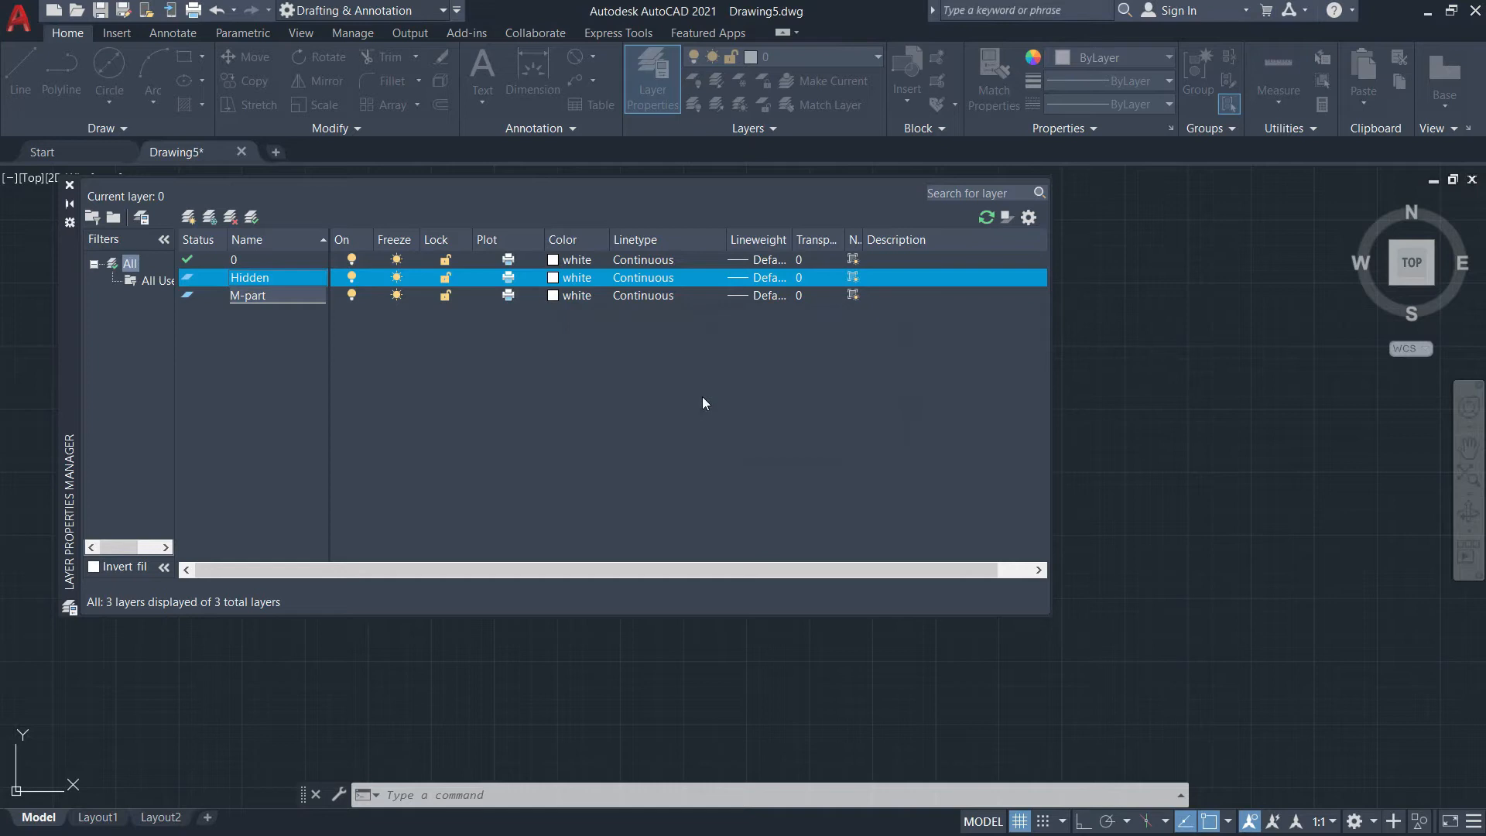
pyautogui.press('Escape')
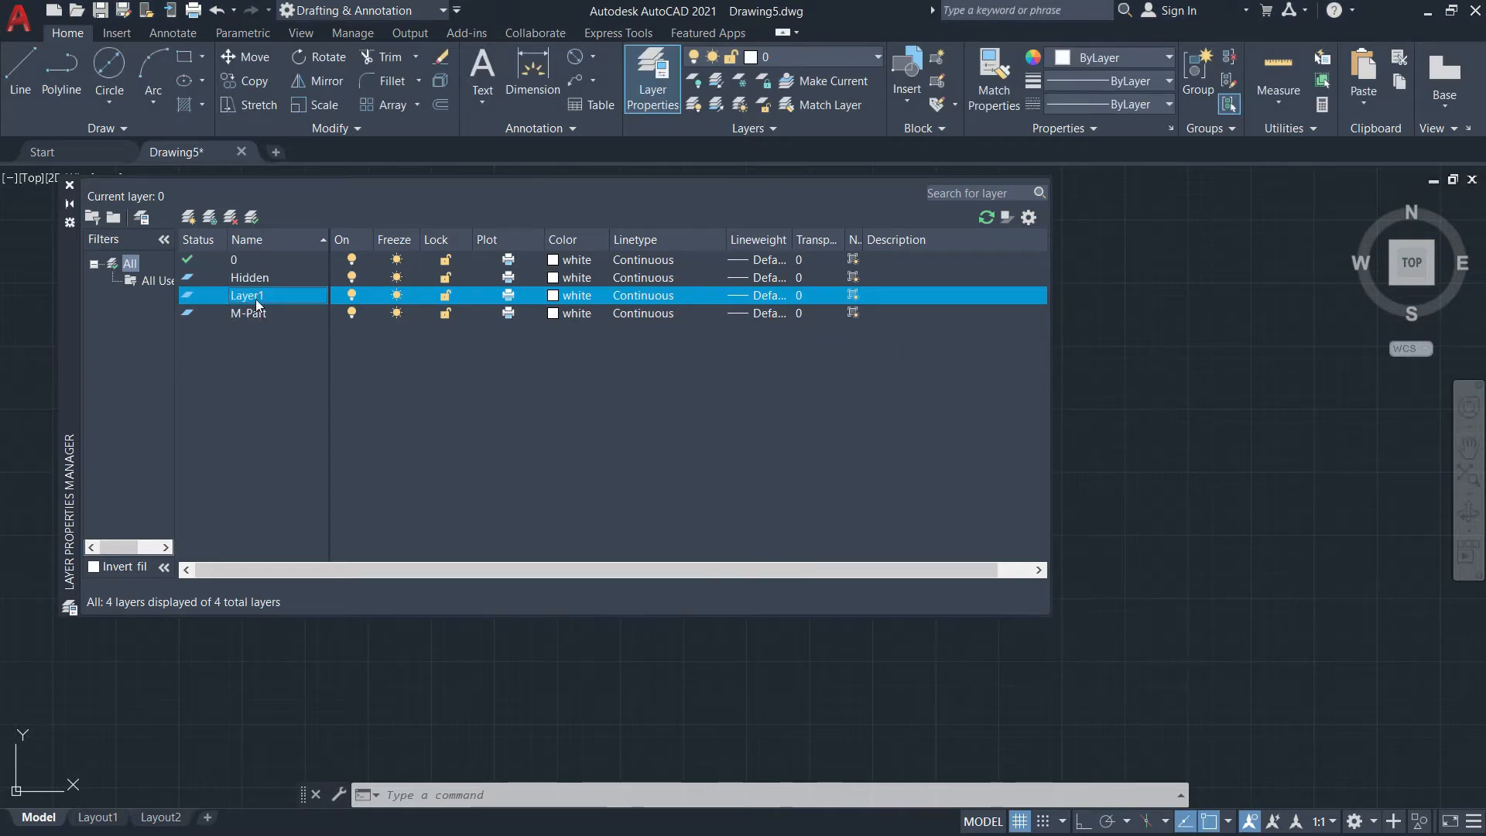
# Rename the newly added Layer1 as Center
pyautogui.rightClick(256, 302)
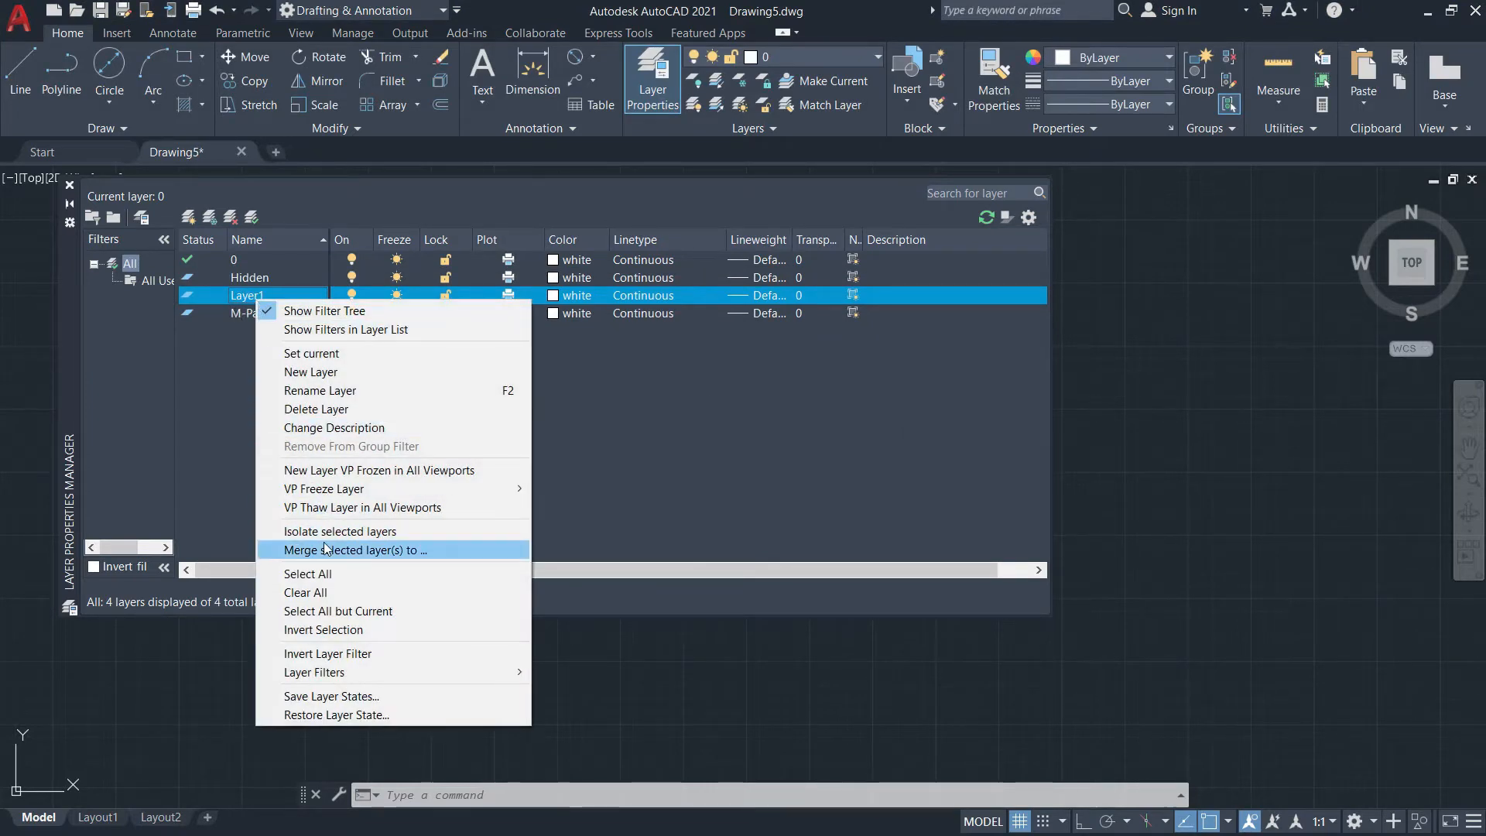
pyautogui.click(298, 390)
pyautogui.write('C')
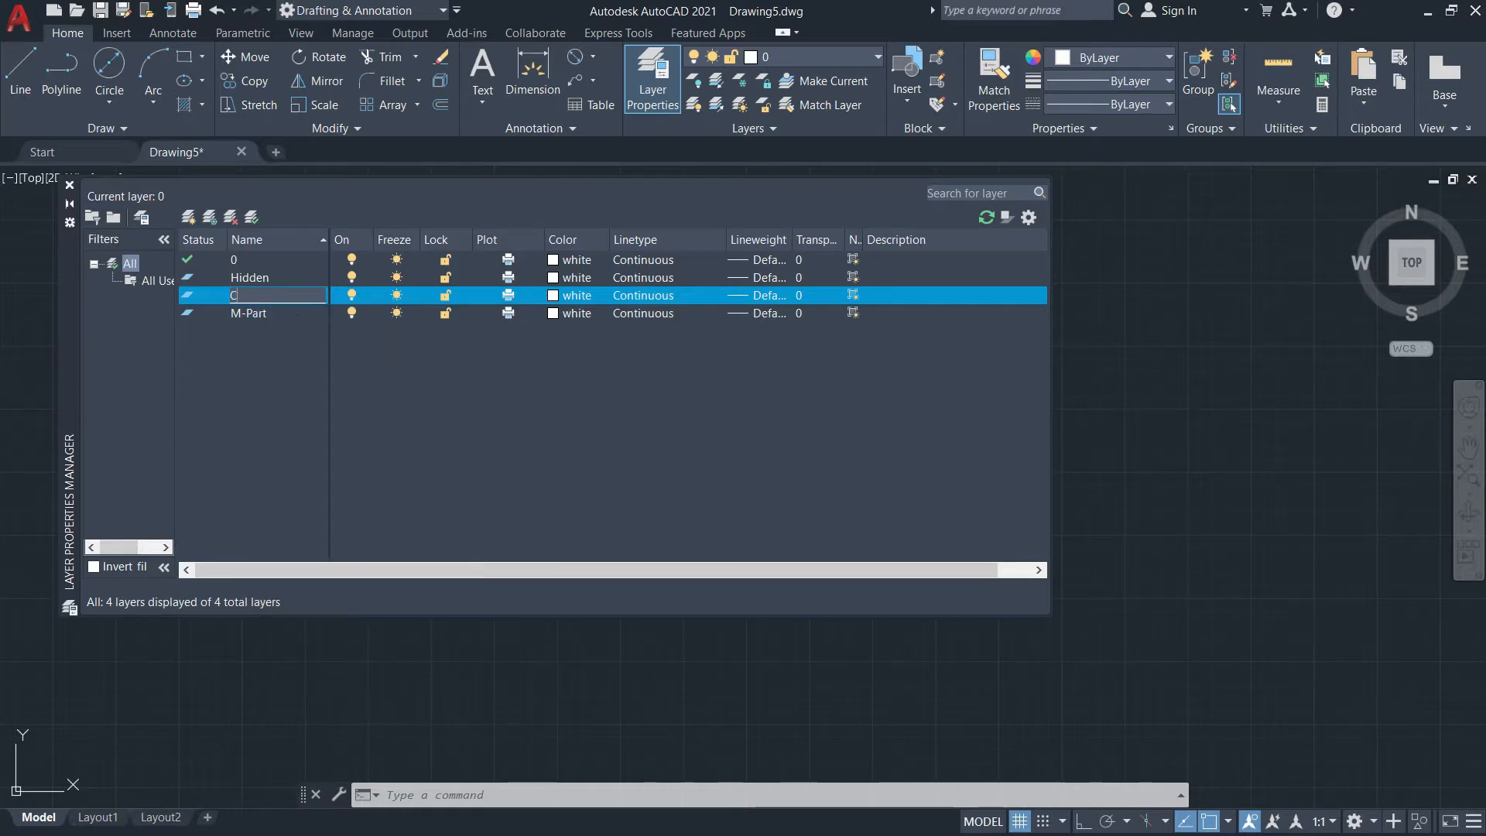
pyautogui.write('enter')
pyautogui.press('Return')
# Create two more layers named Dimensions and Text
pyautogui.click(188, 216)
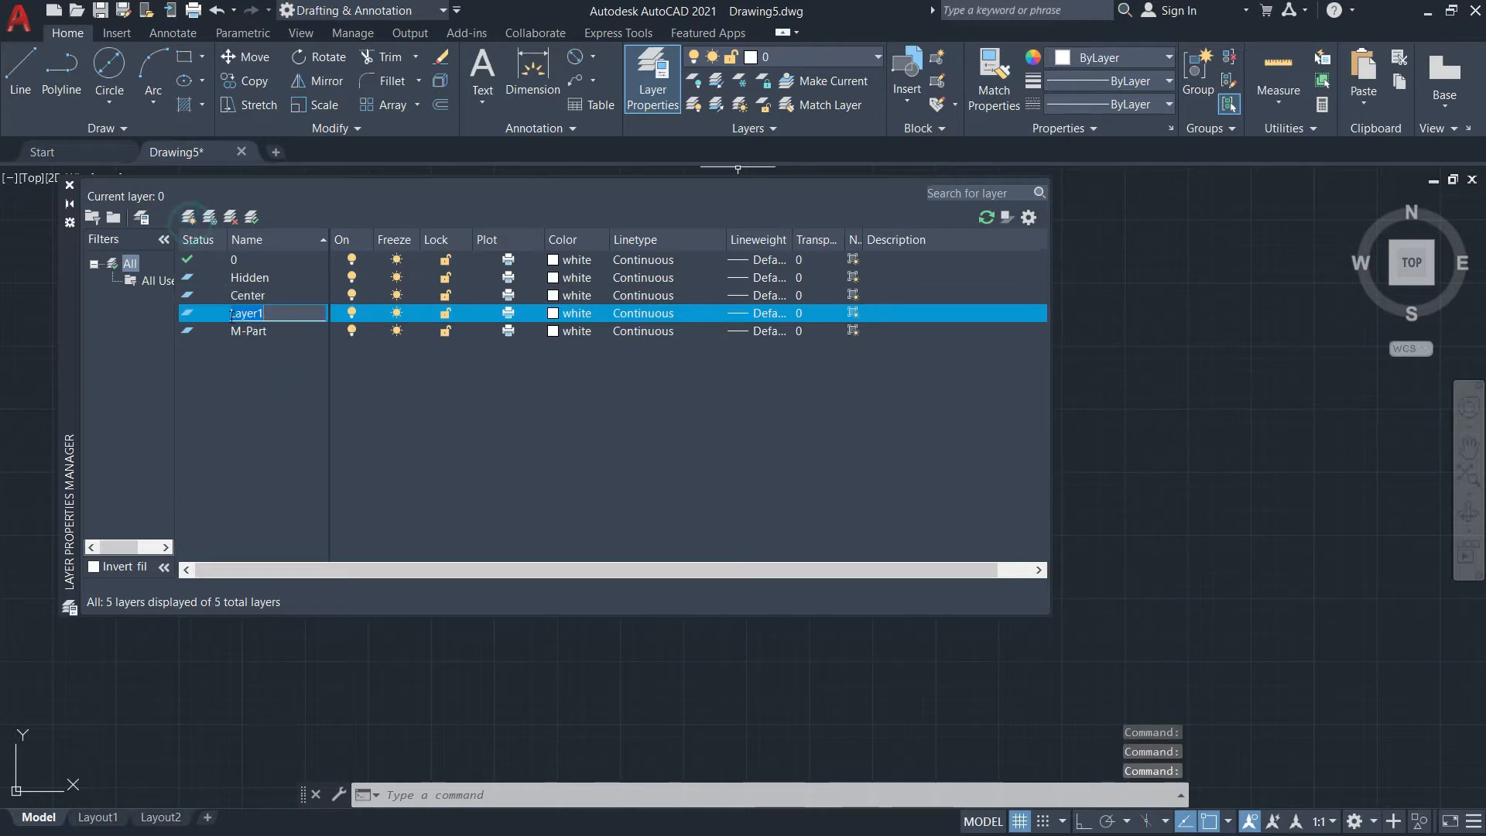
pyautogui.write('Dimensions')
pyautogui.press('Return')
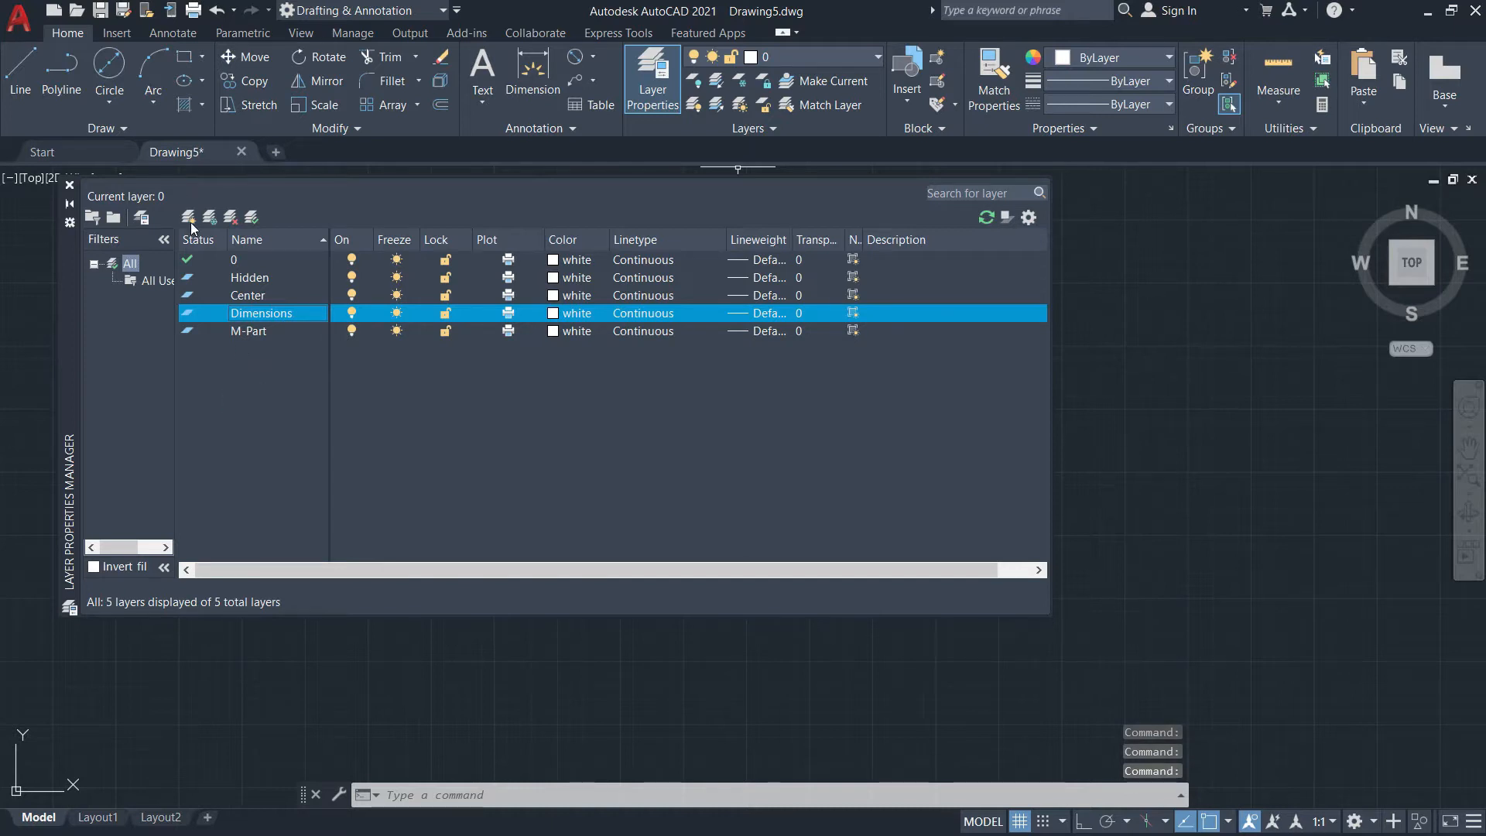
pyautogui.click(188, 217)
pyautogui.write('Text')
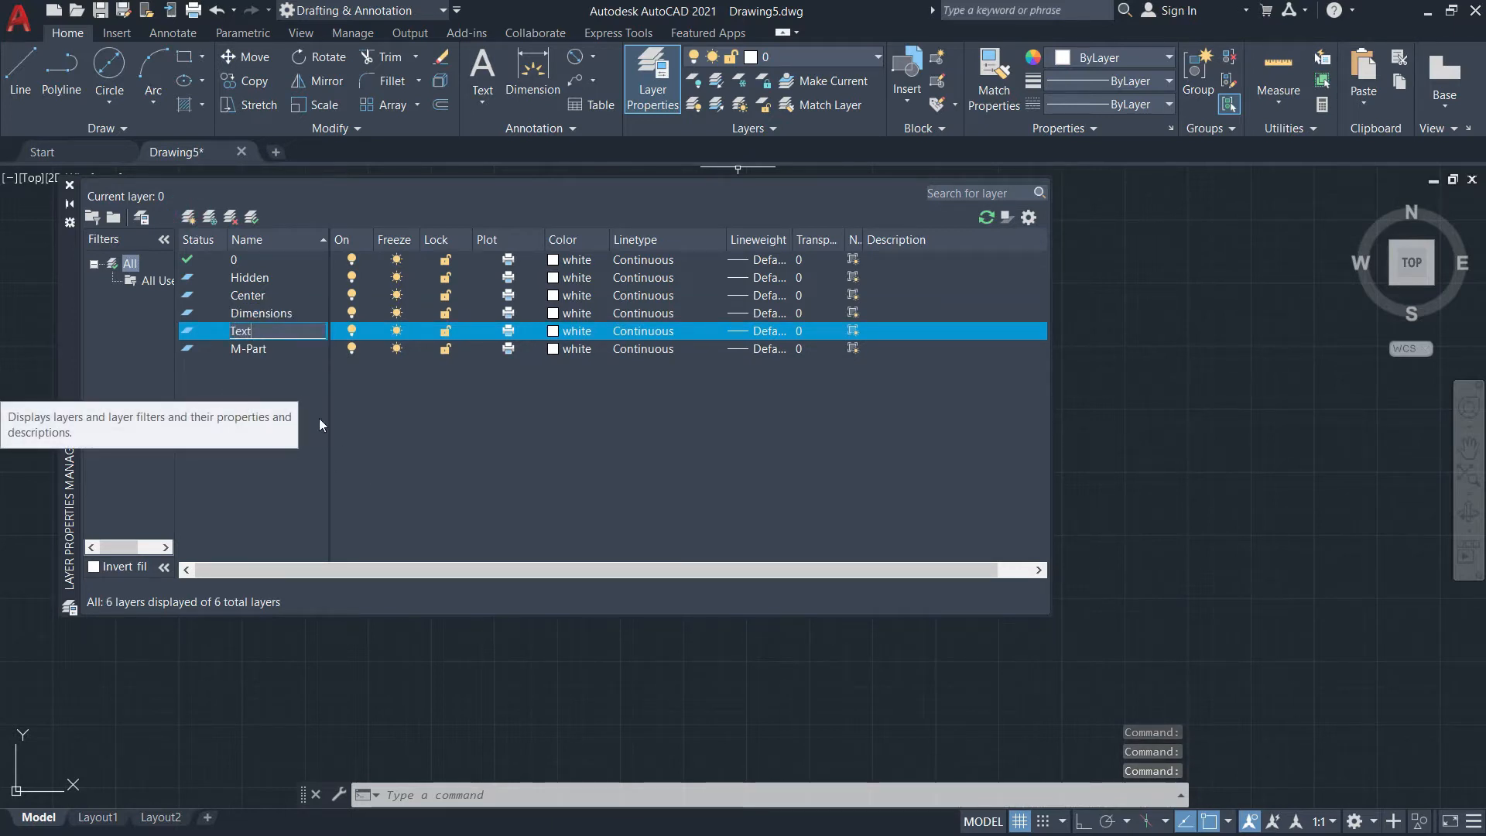
pyautogui.press('Return')
# Load all available linetypes from acadiso.lin while choosing a linetype for the Hidden layer
pyautogui.click(242, 279)
pyautogui.click(659, 279)
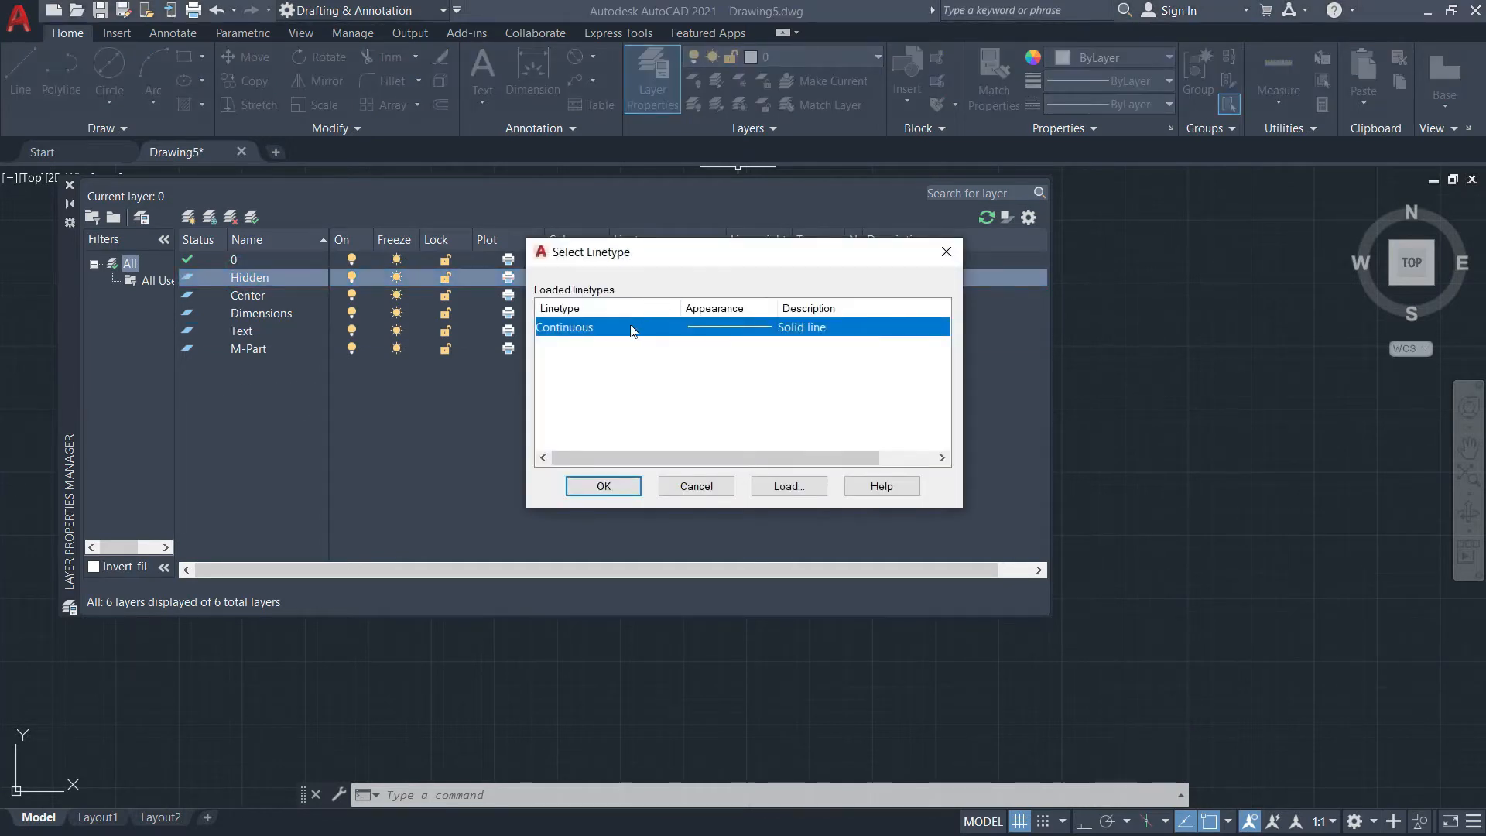
pyautogui.click(774, 485)
pyautogui.rightClick(633, 380)
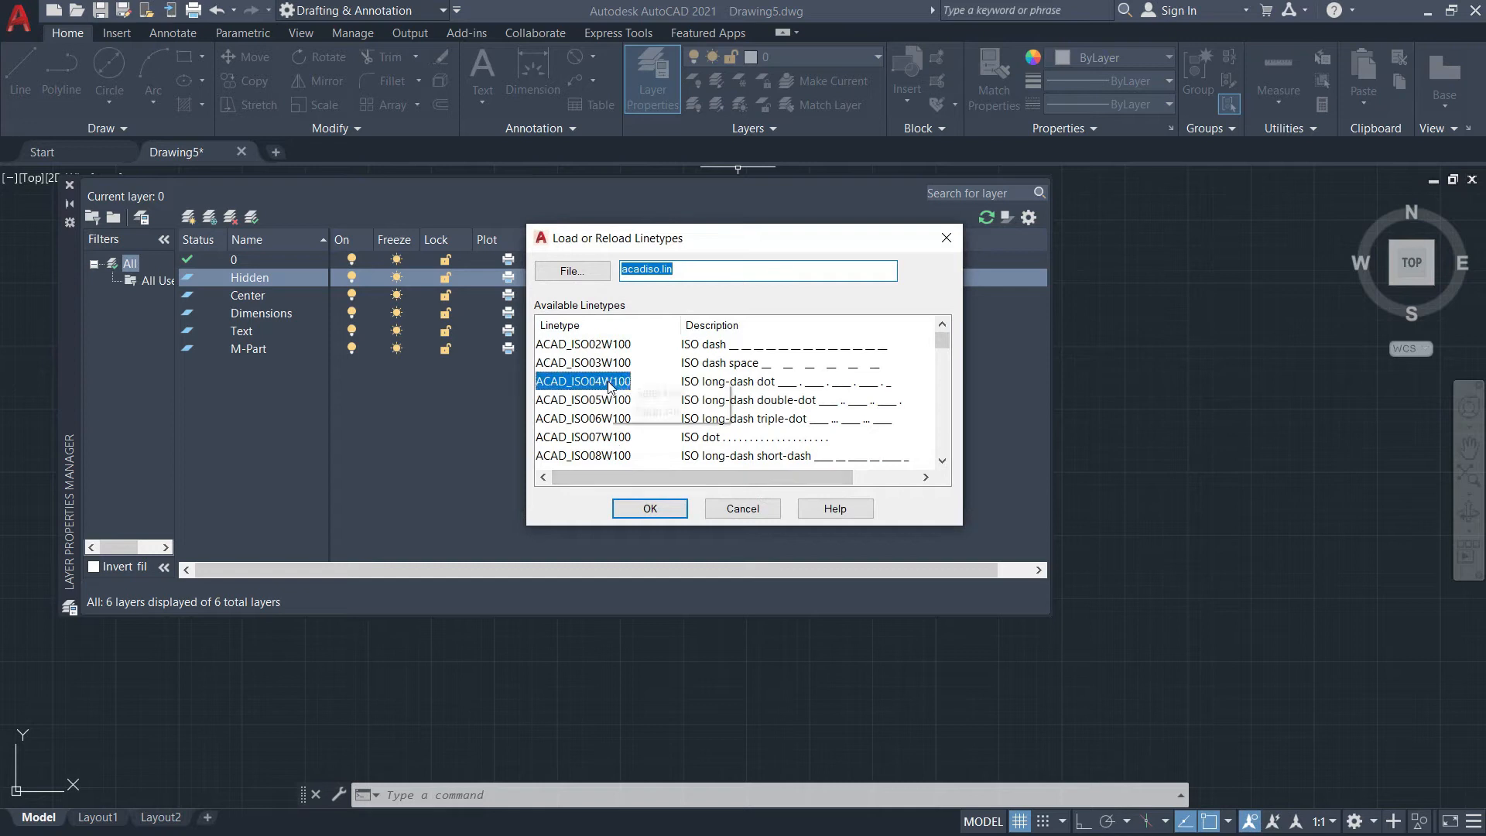
pyautogui.click(652, 396)
pyautogui.click(650, 510)
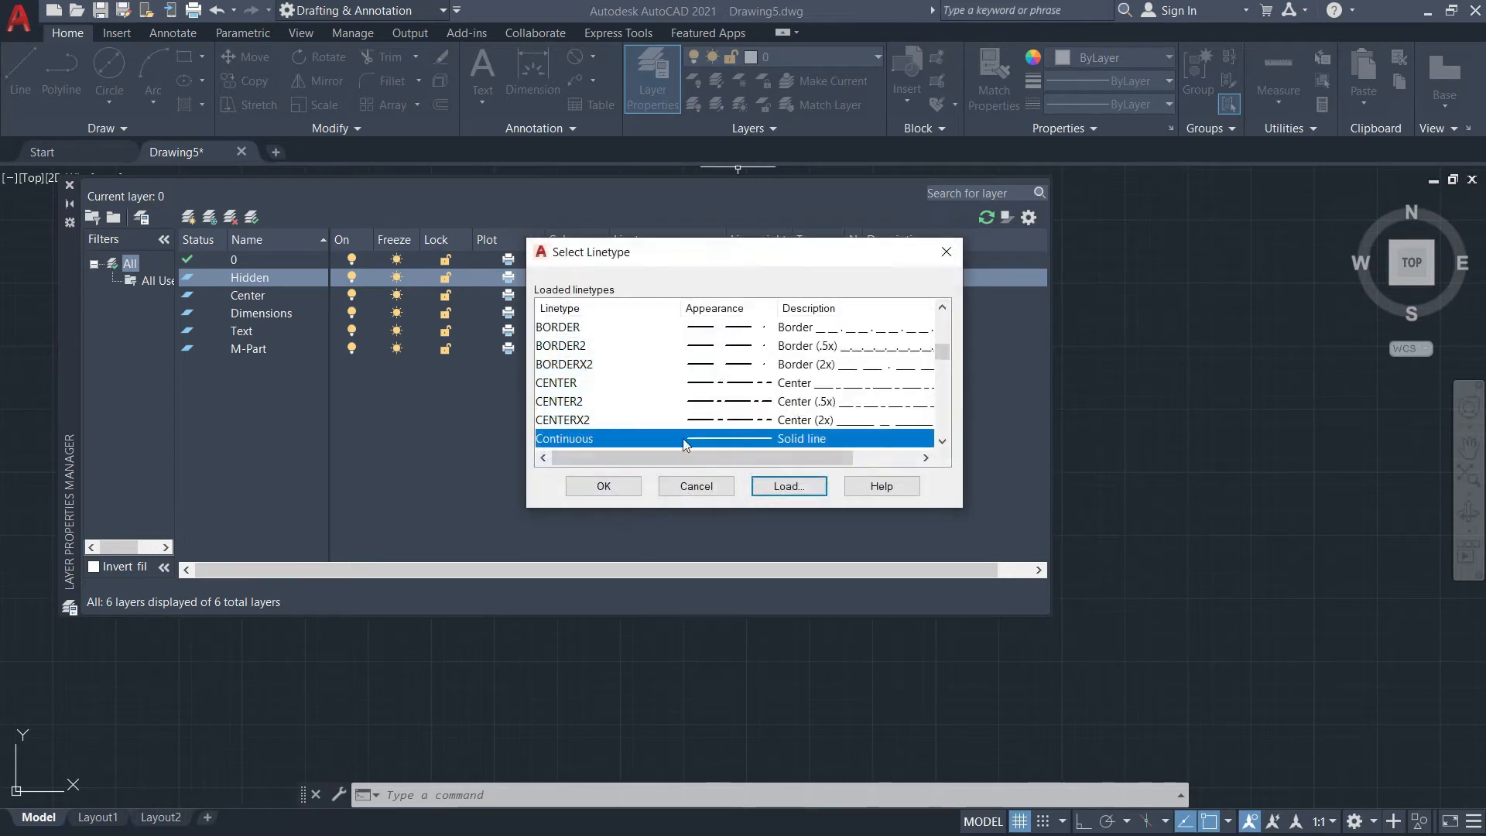
# Assign the HIDDEN linetype to the Hidden layer and the CENTER linetype to the Center layer
pyautogui.scroll(-5, 603, 410)
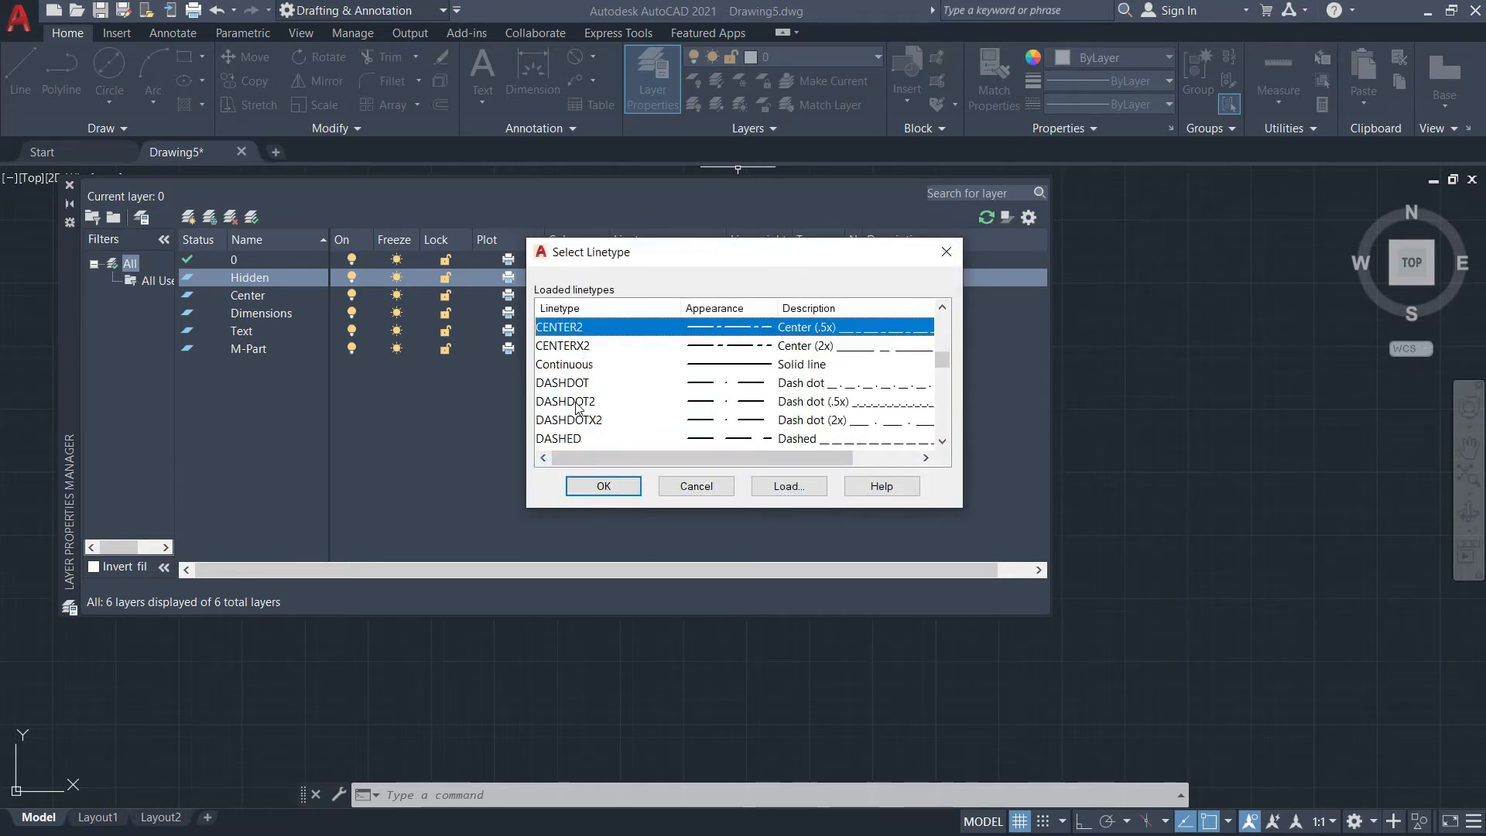
pyautogui.scroll(-1, 576, 407)
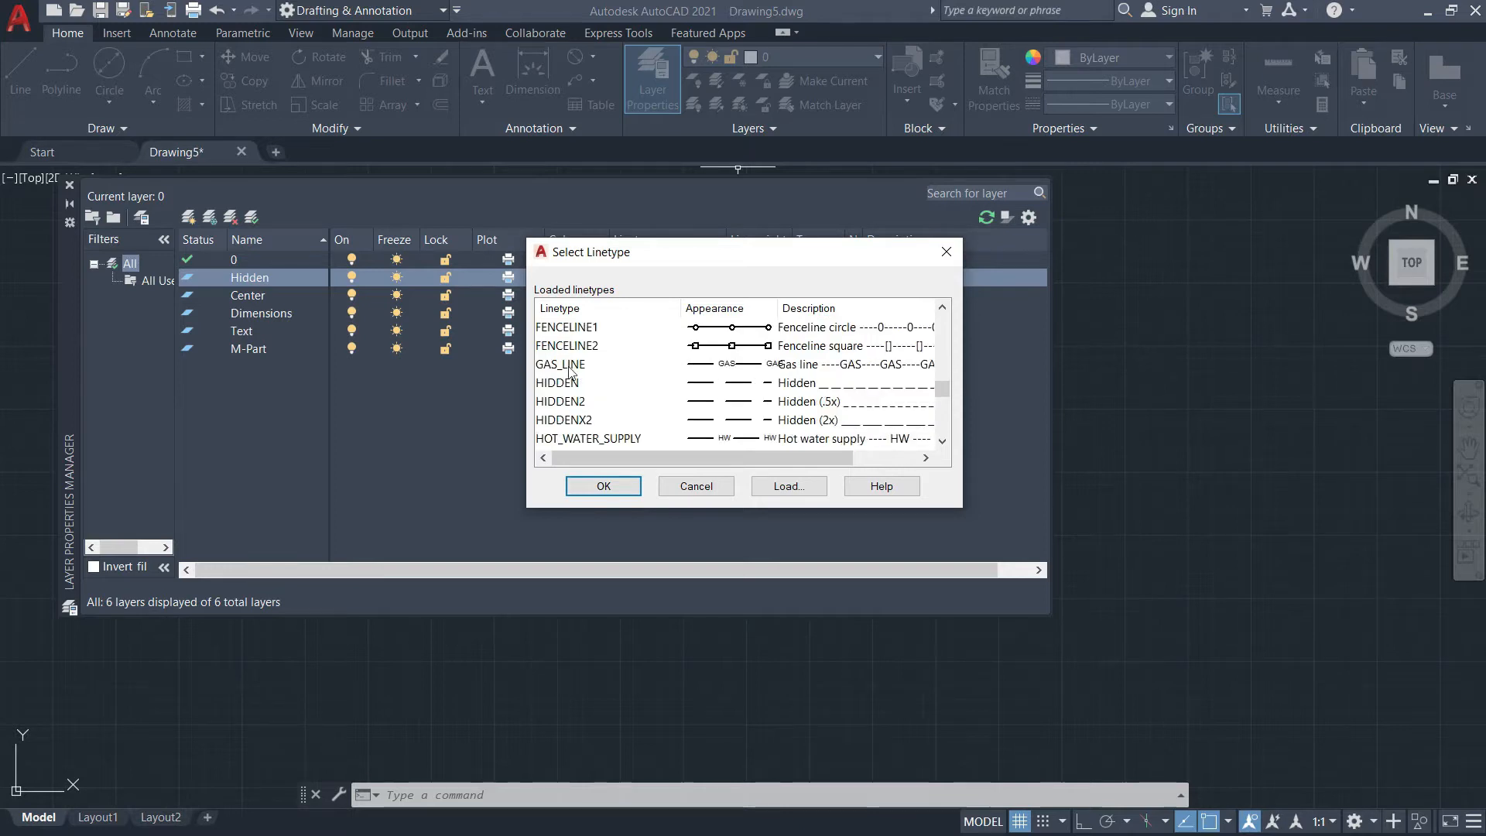
pyautogui.click(557, 382)
pyautogui.click(603, 486)
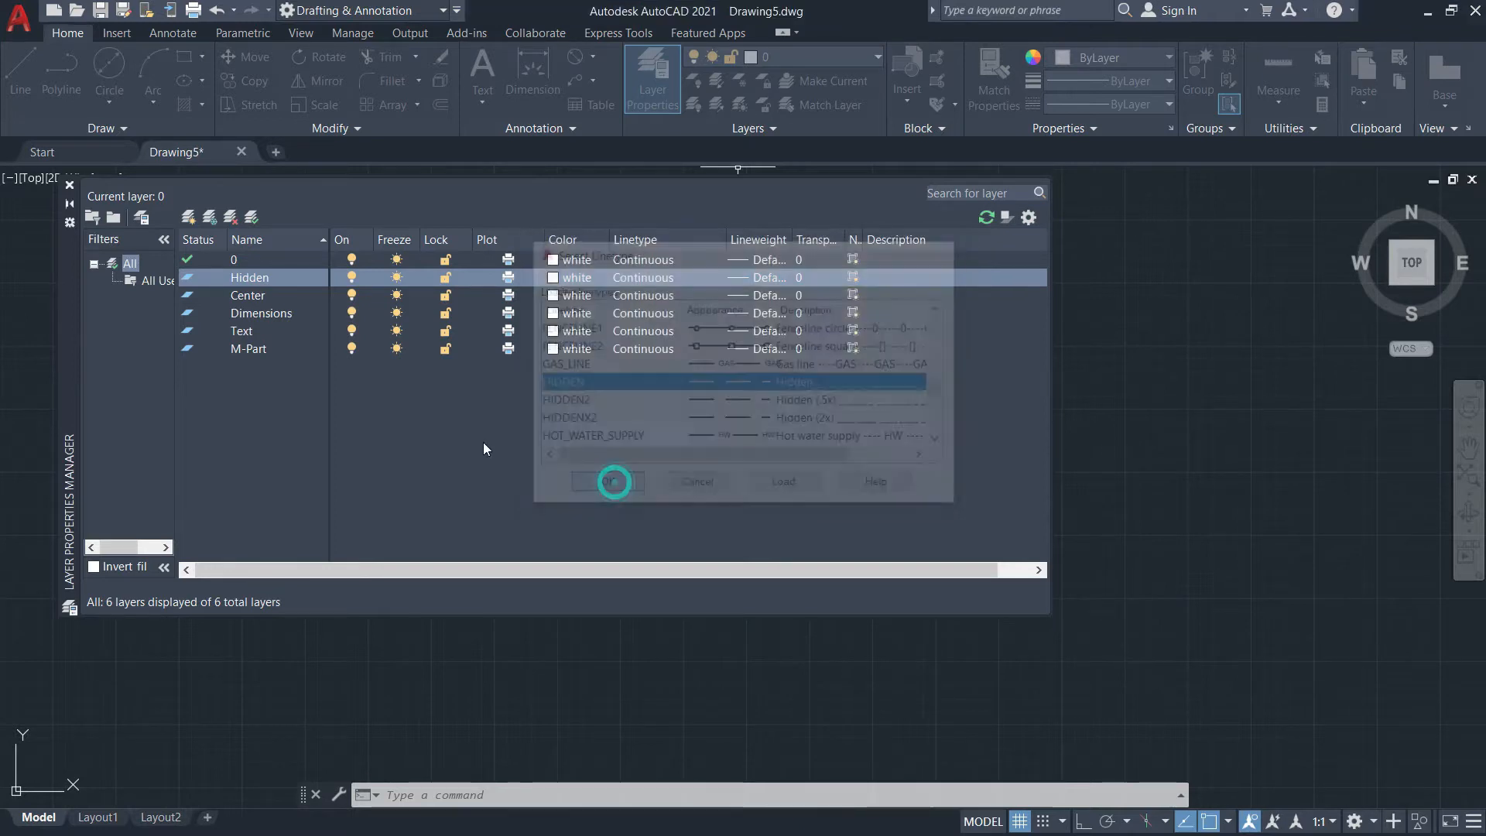
pyautogui.click(615, 295)
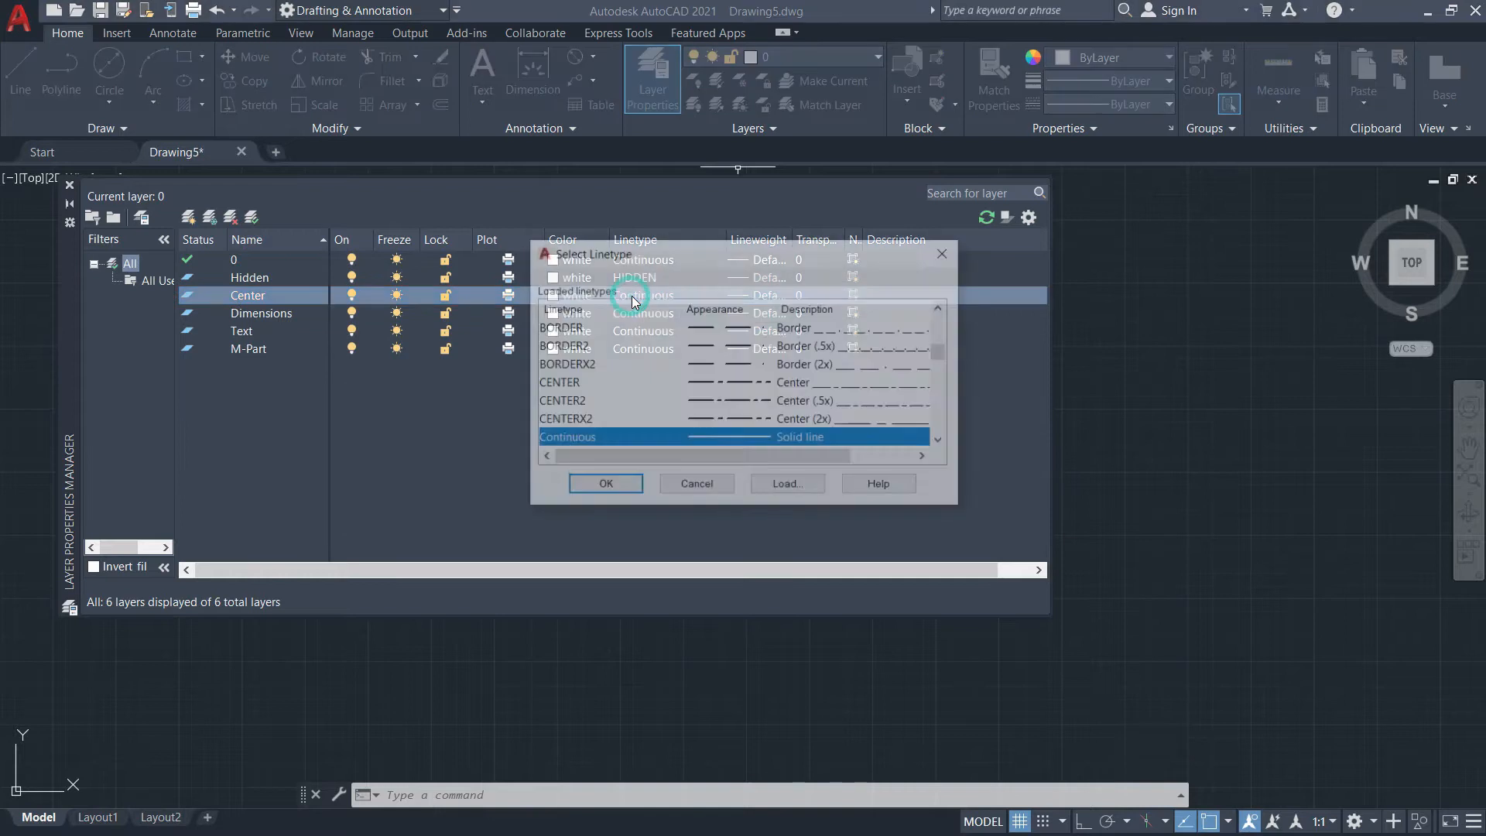
pyautogui.click(555, 383)
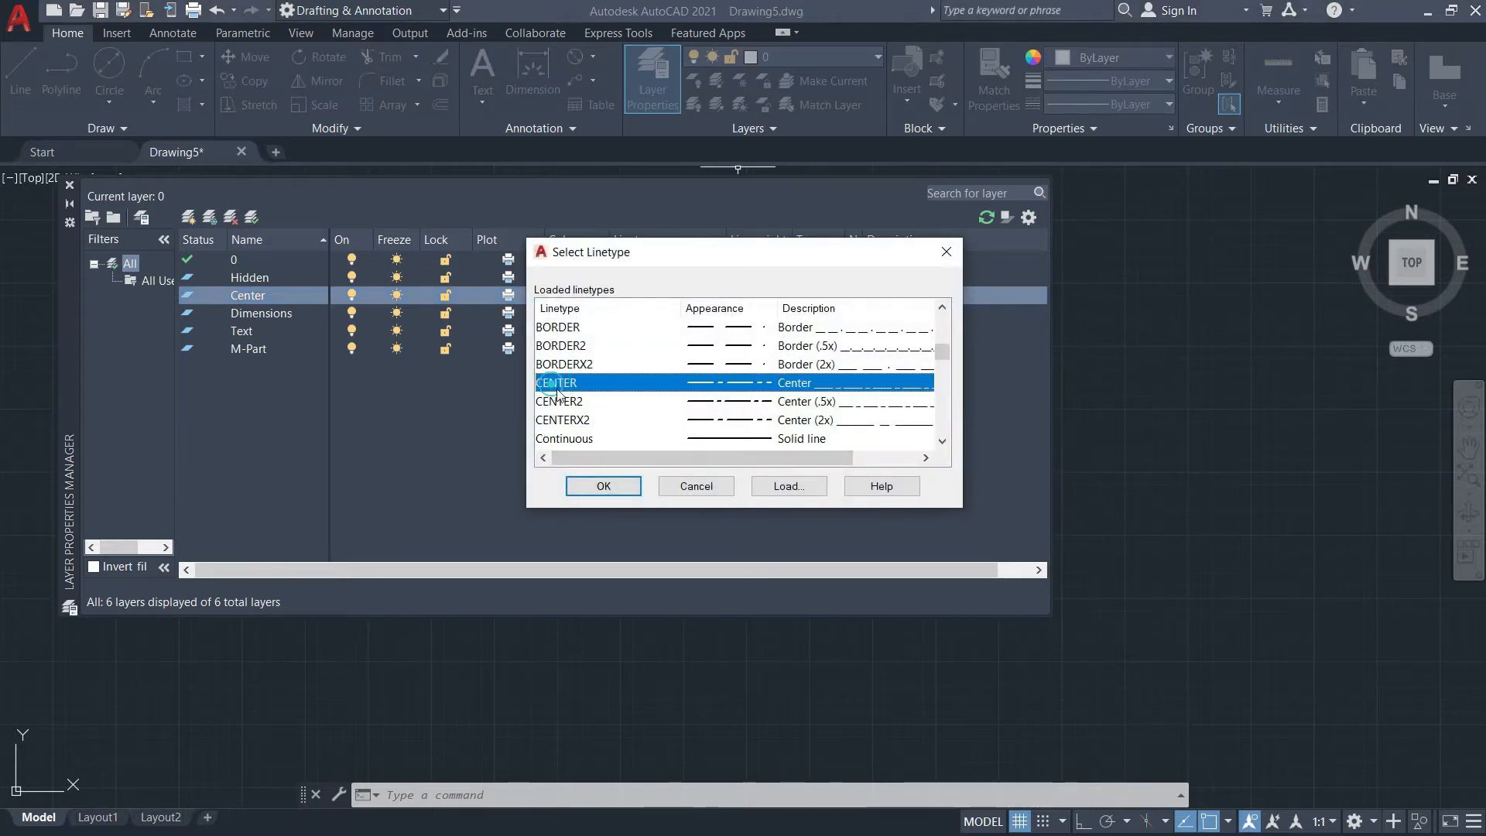
pyautogui.click(603, 486)
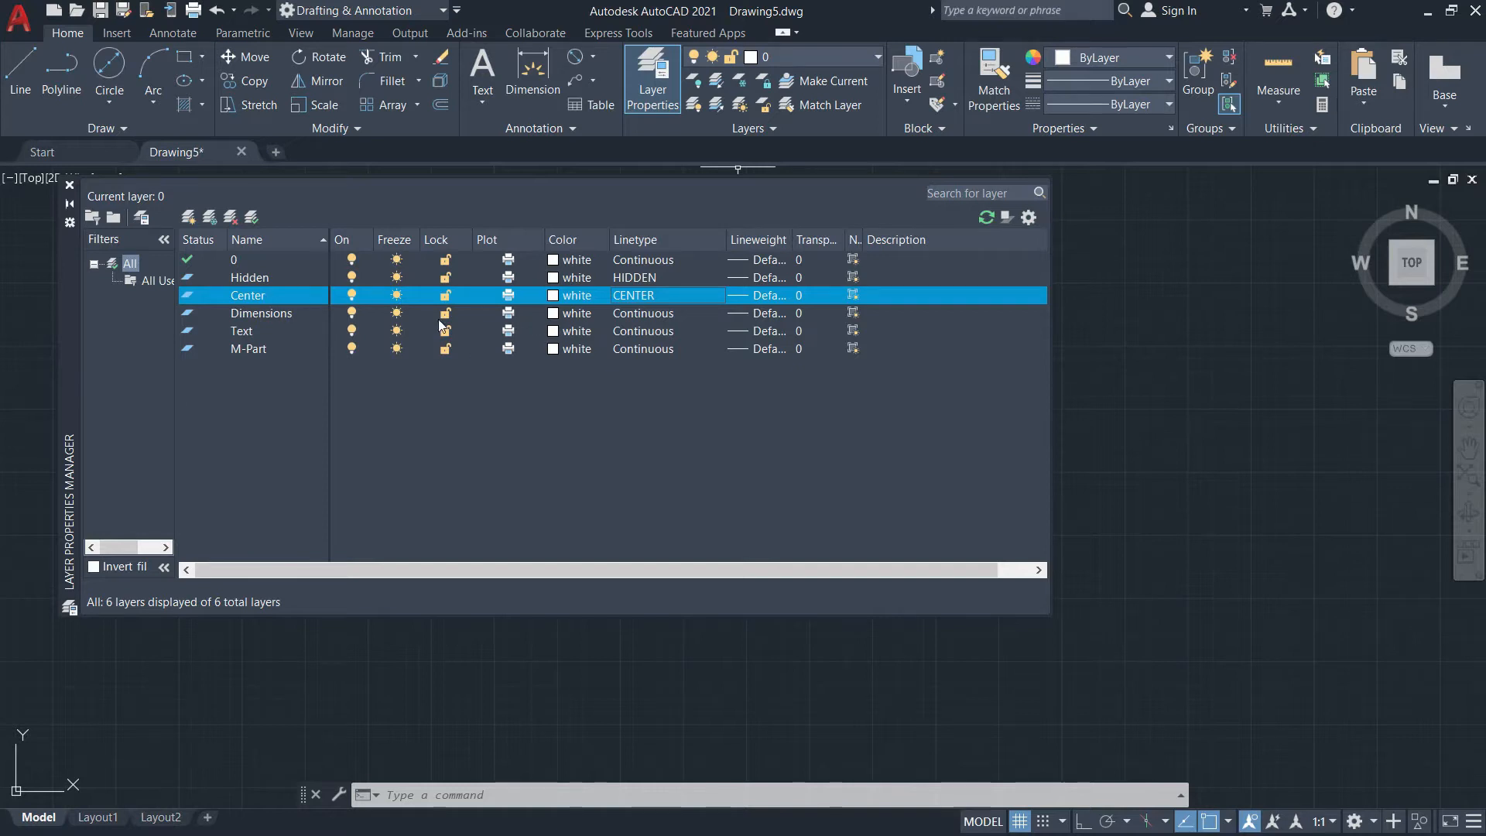
# Set the M-Part layer's color to green
pyautogui.click(559, 349)
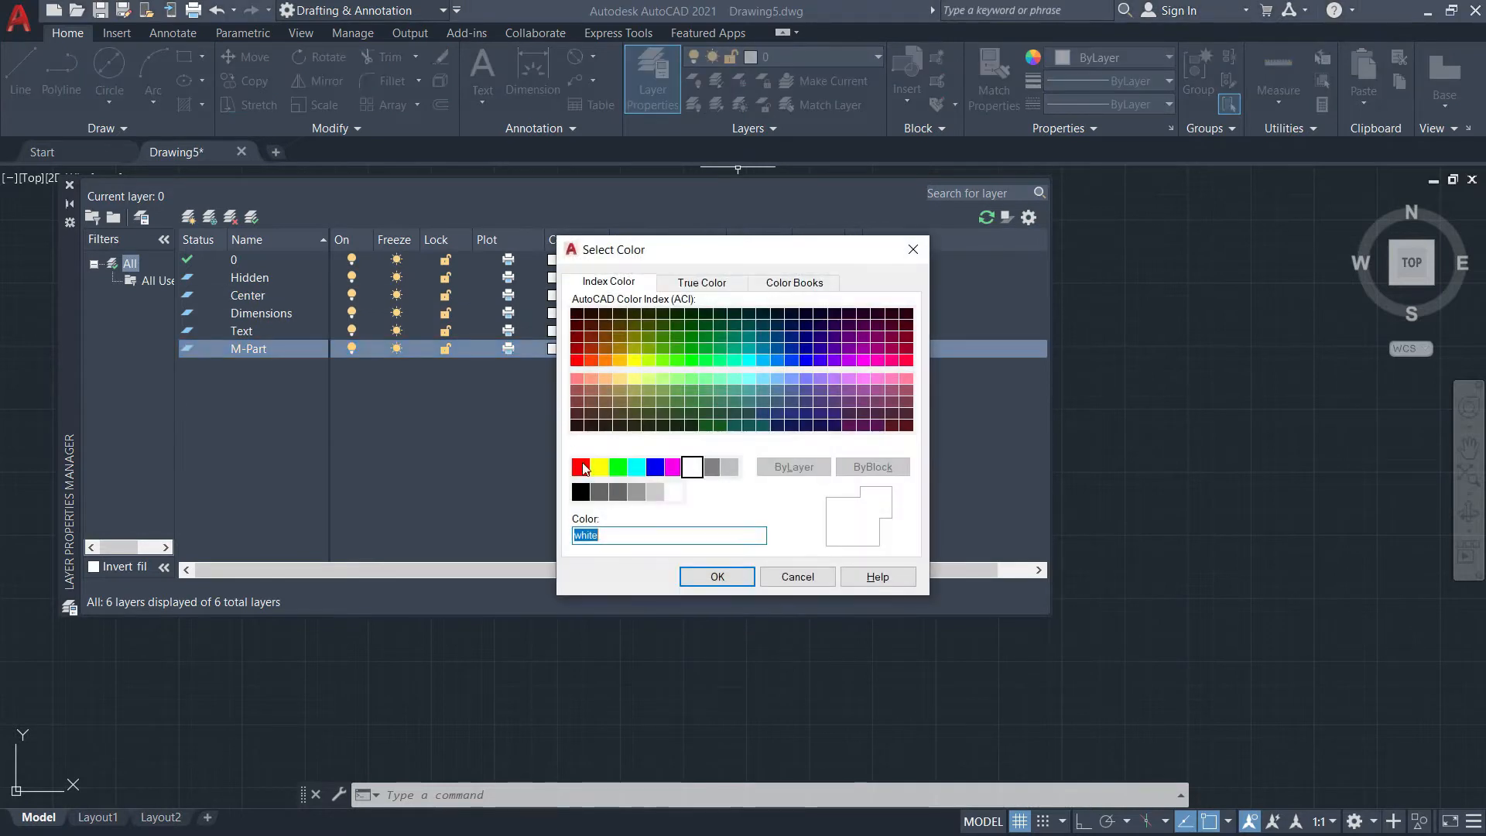
pyautogui.click(618, 467)
pyautogui.click(718, 576)
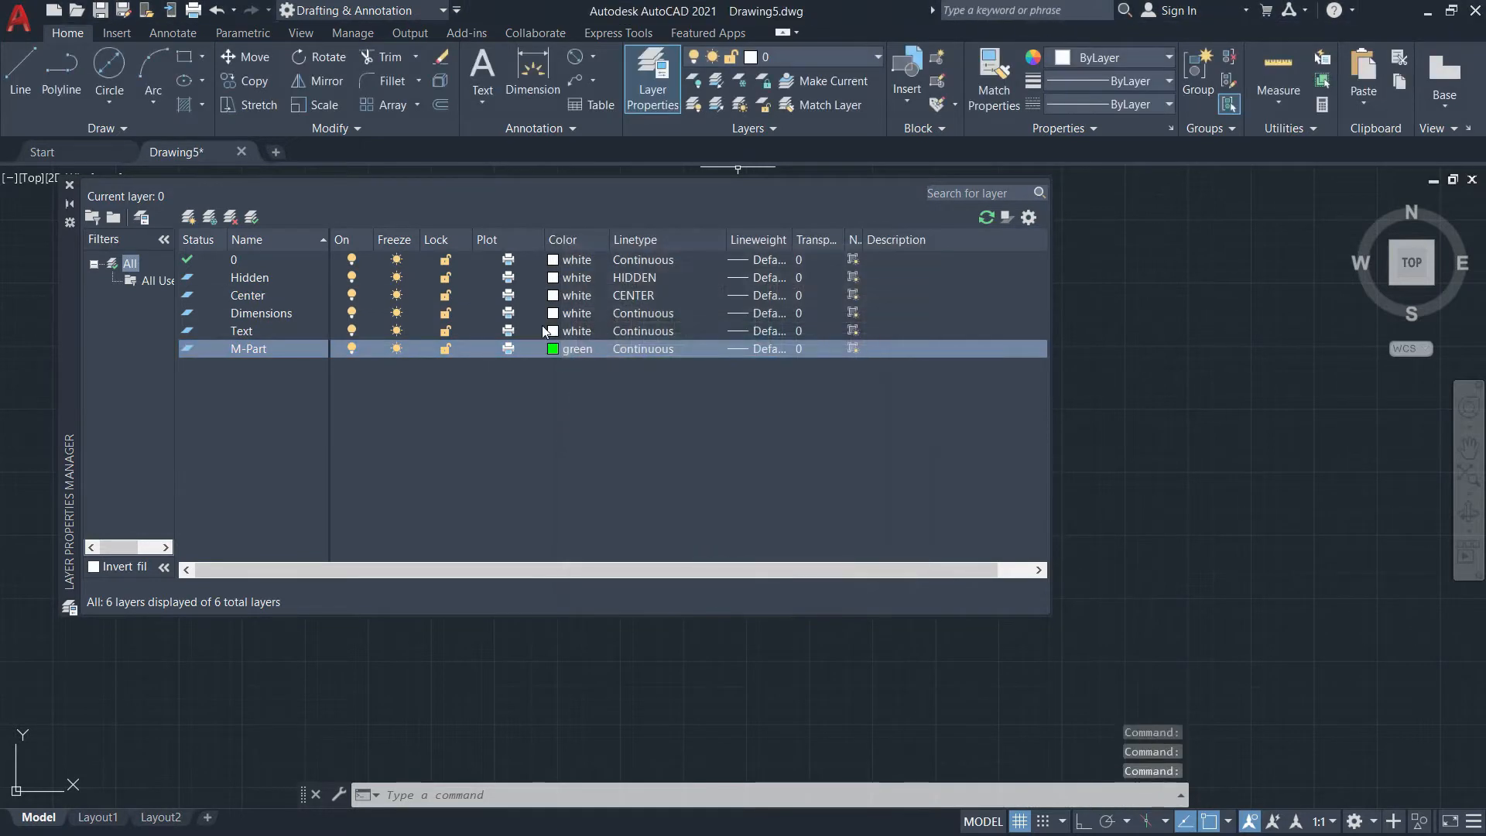
# Set the Text layer's color to cyan and the Dimensions layer's color to blue
pyautogui.click(559, 332)
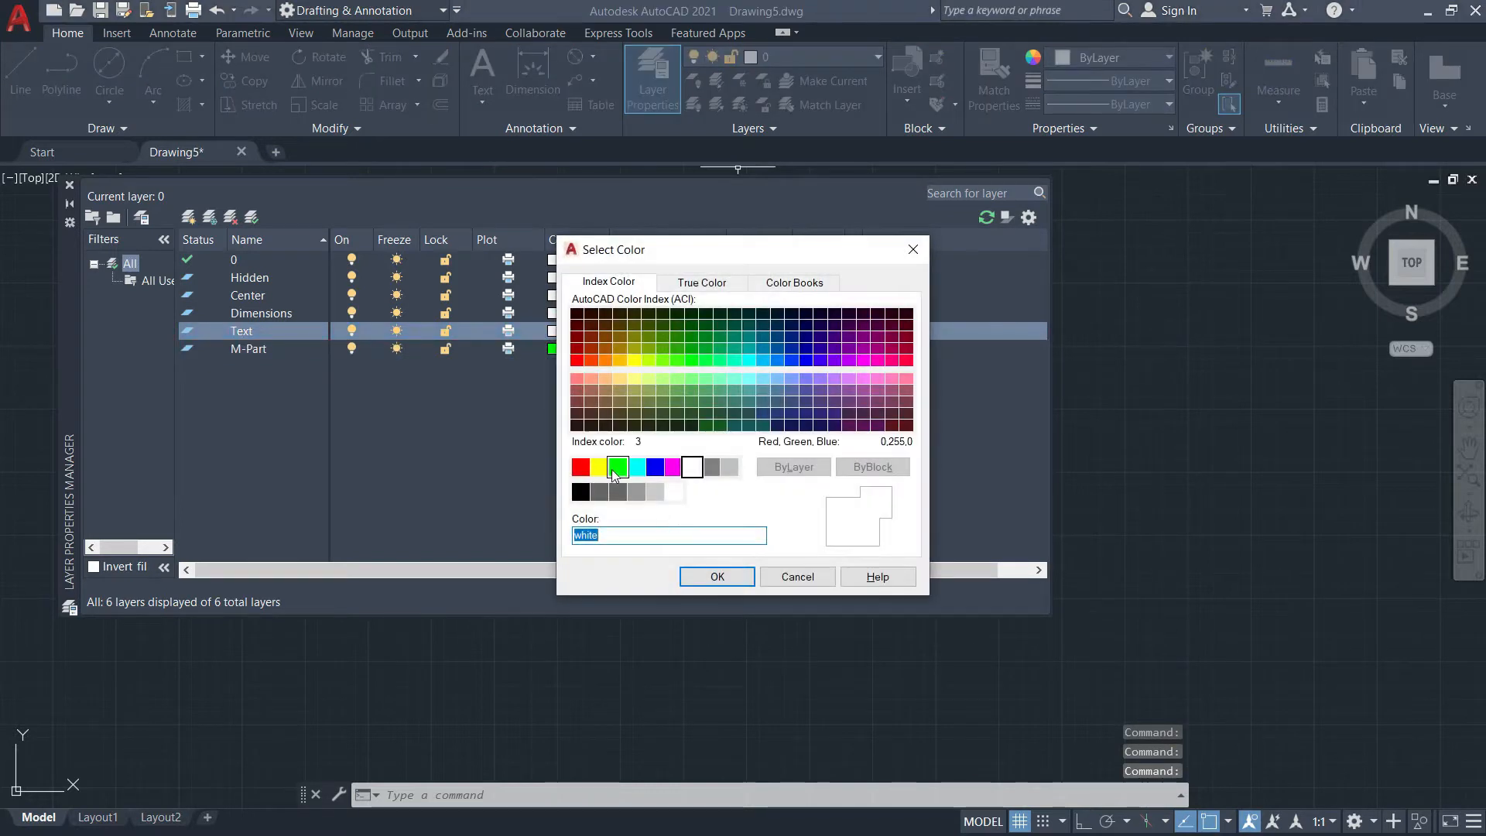
pyautogui.click(636, 467)
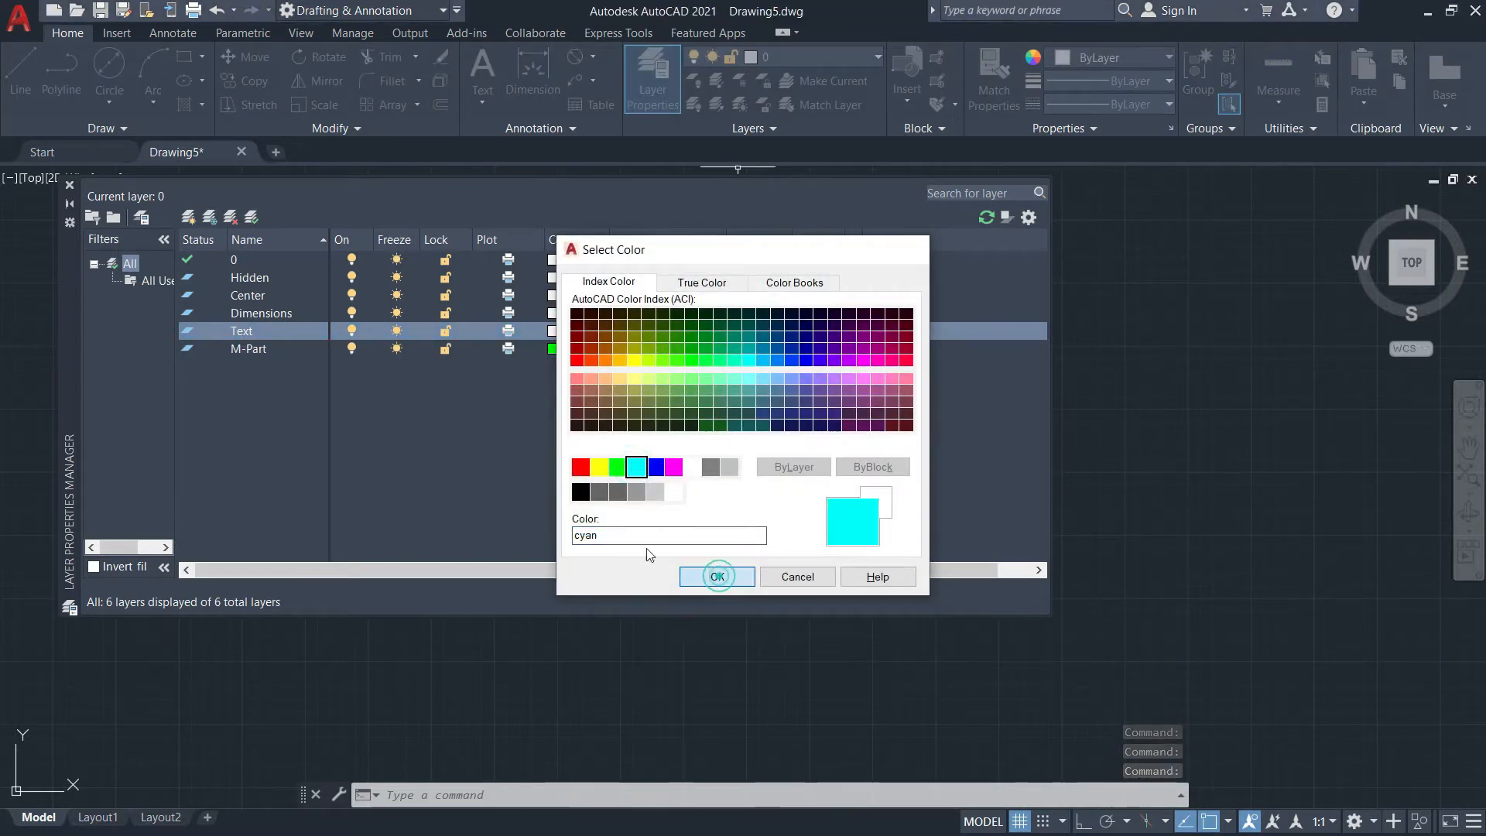
pyautogui.click(717, 577)
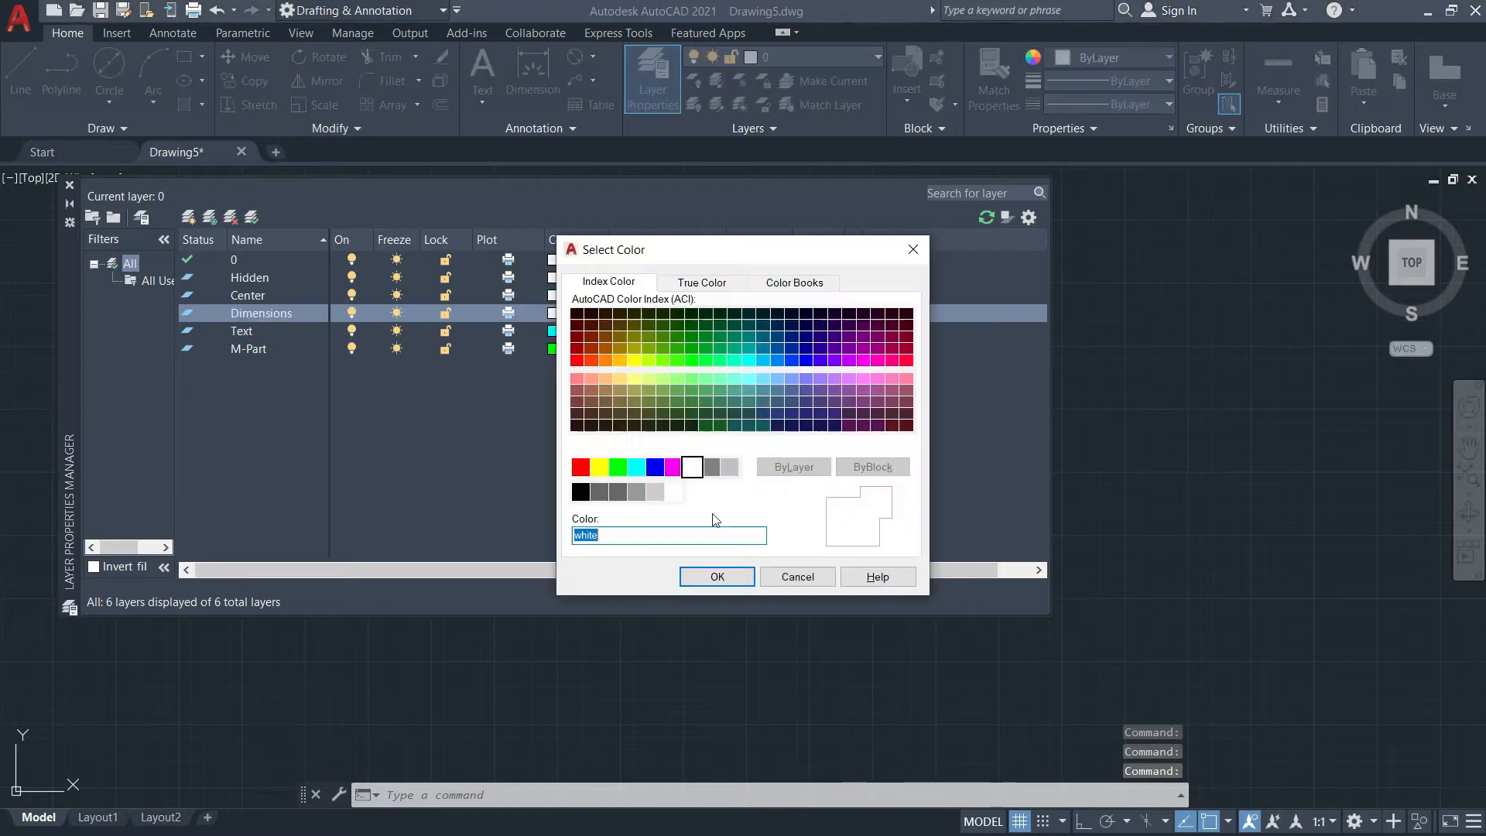
pyautogui.click(654, 467)
pyautogui.click(717, 577)
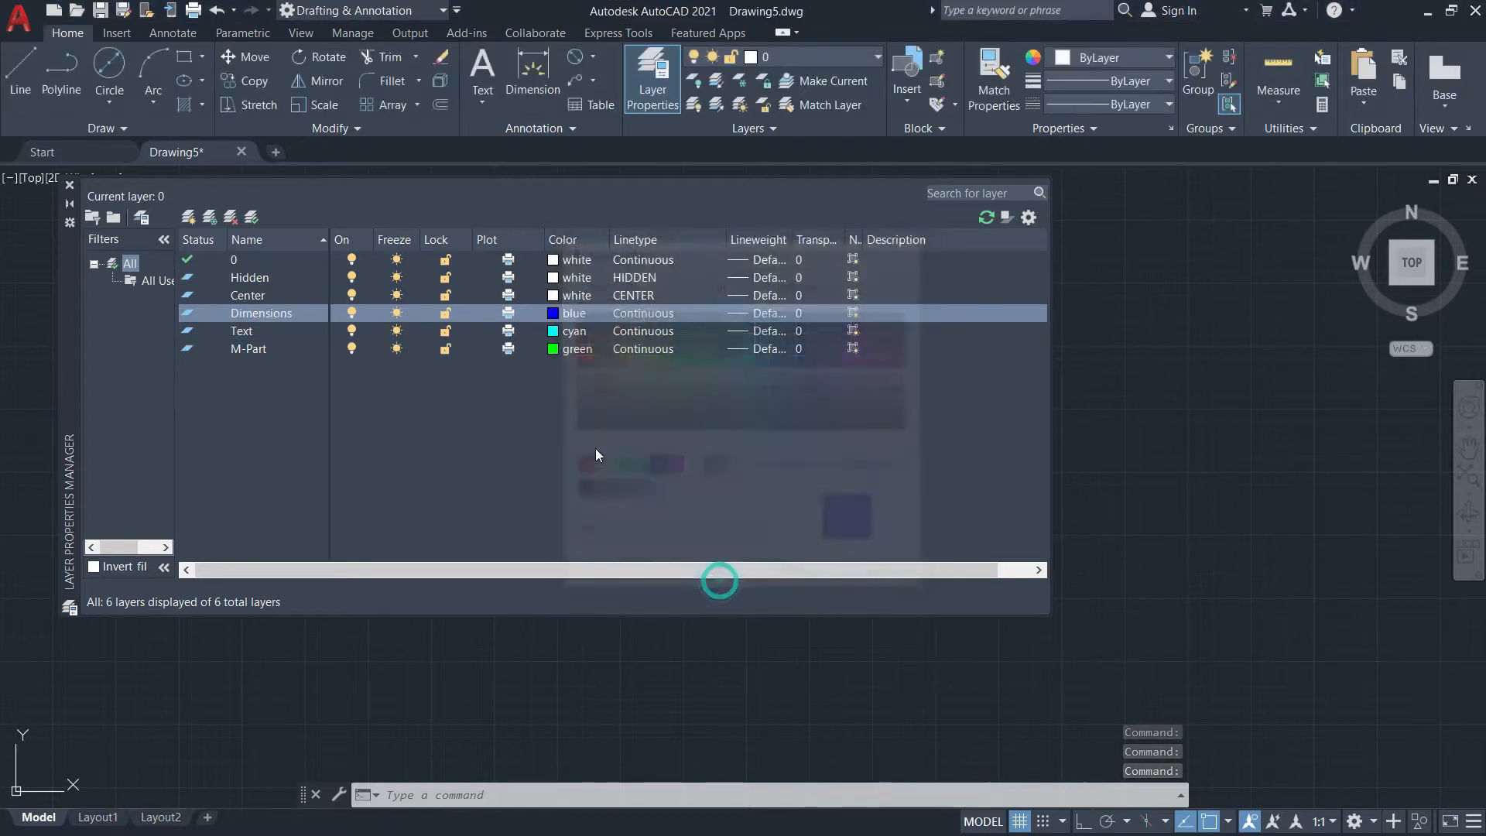
# Set the Center layer's color to 40 and the Hidden layer's color to 31, closing the layer manager
pyautogui.click(554, 296)
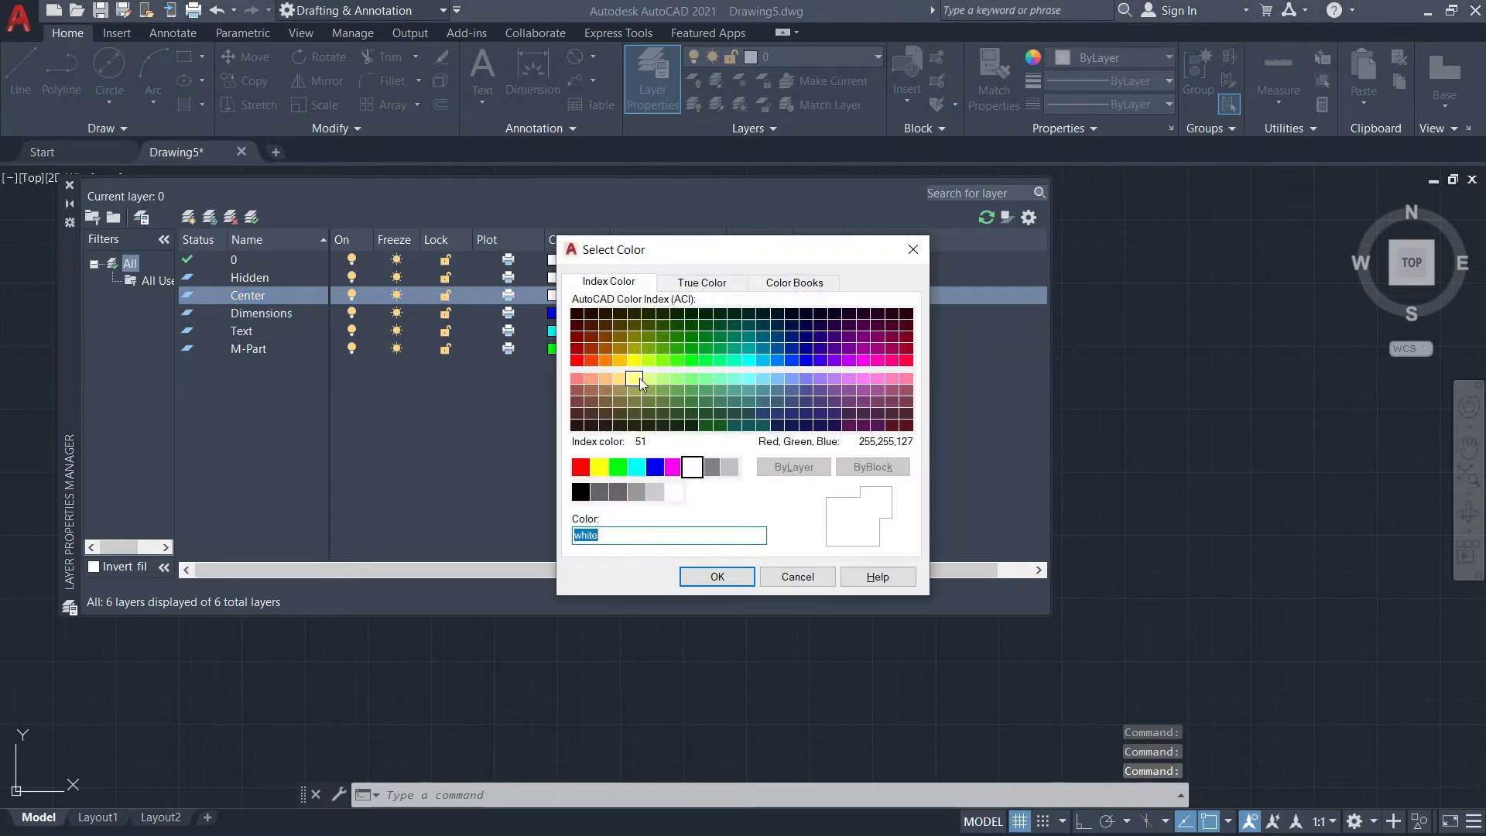
pyautogui.click(633, 361)
pyautogui.click(620, 359)
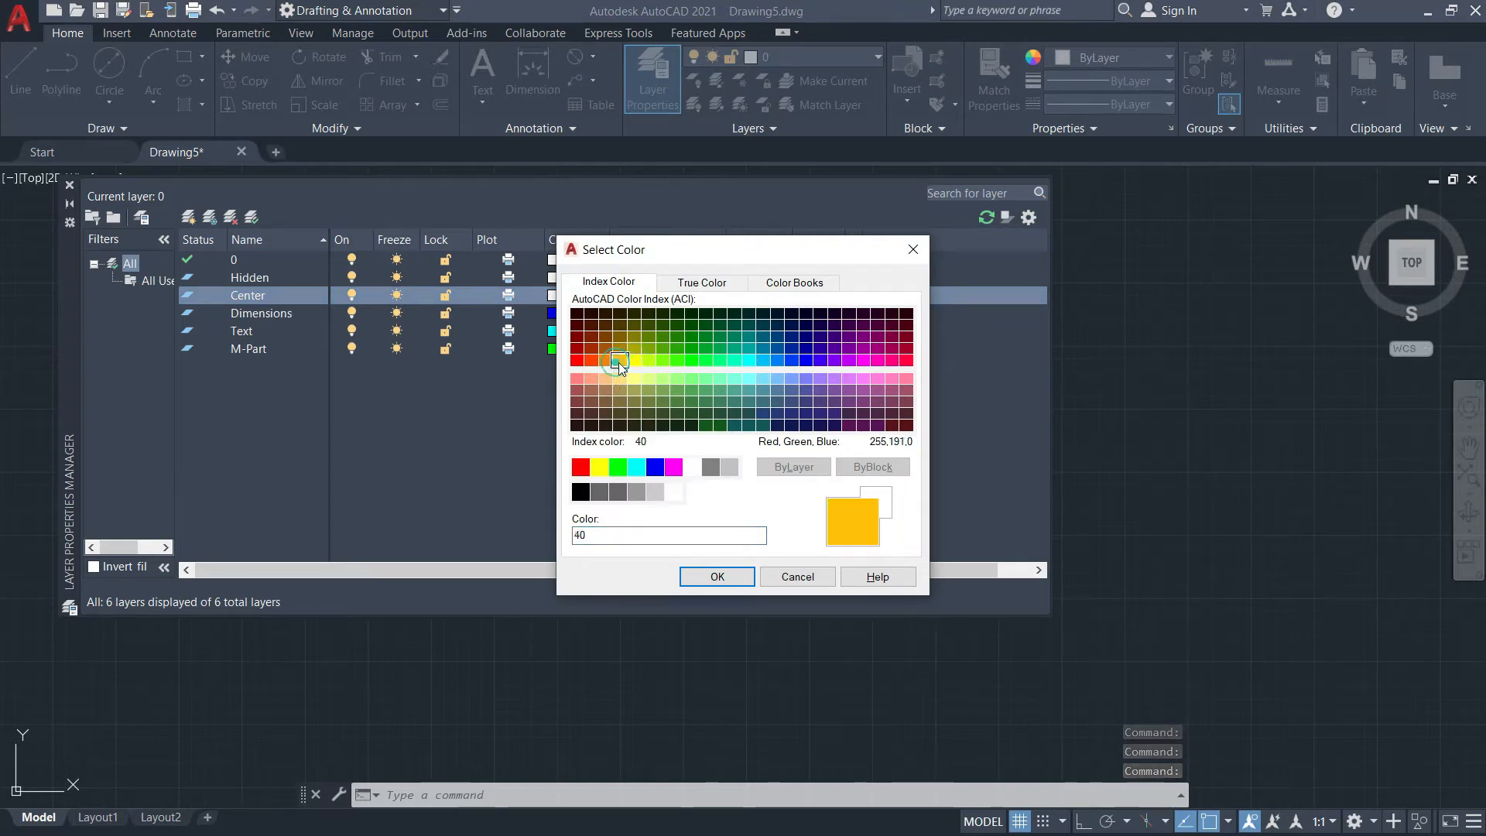
pyautogui.click(712, 575)
pyautogui.click(552, 277)
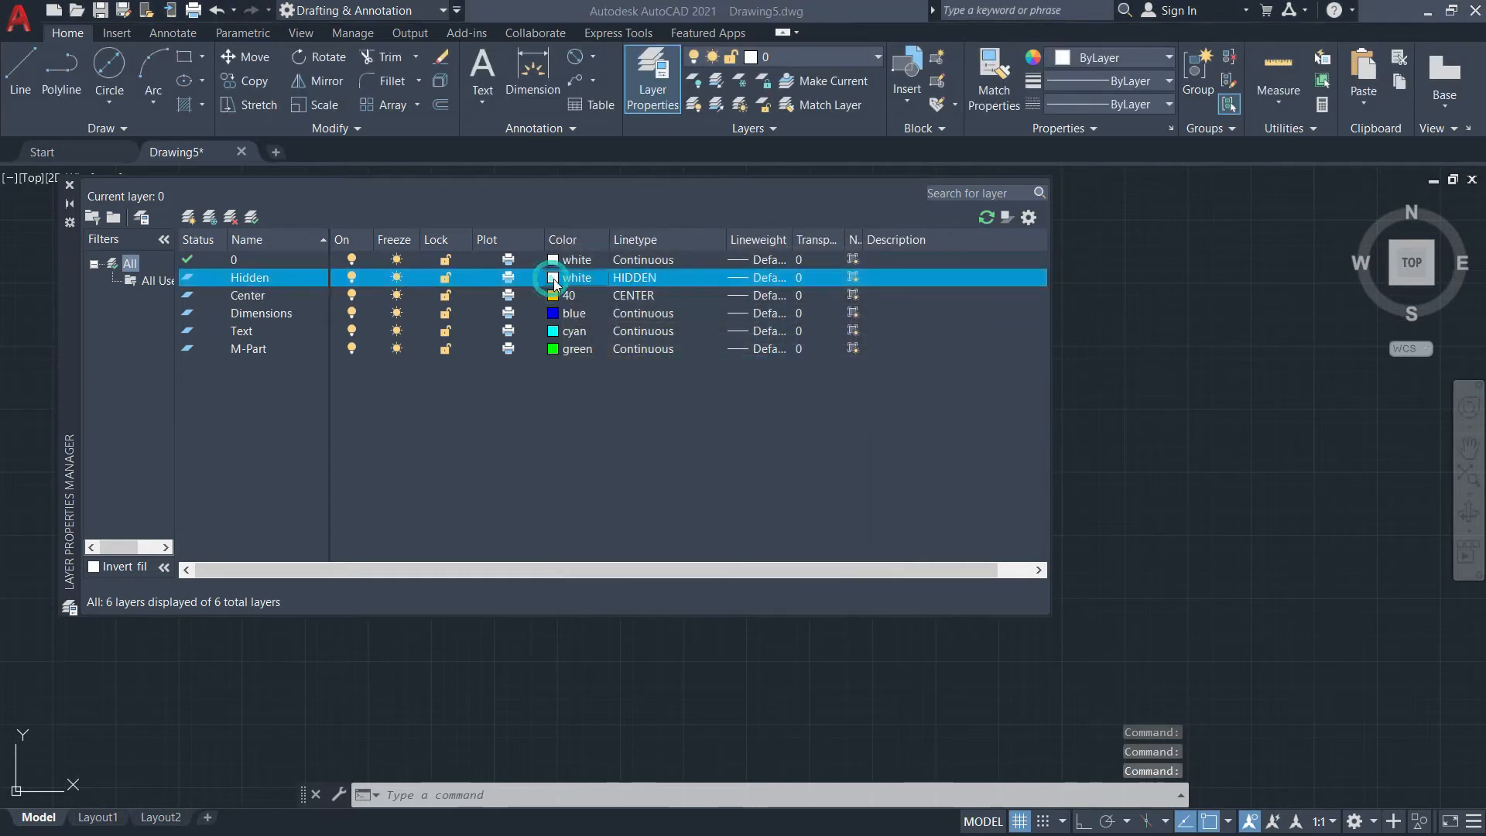
pyautogui.click(609, 379)
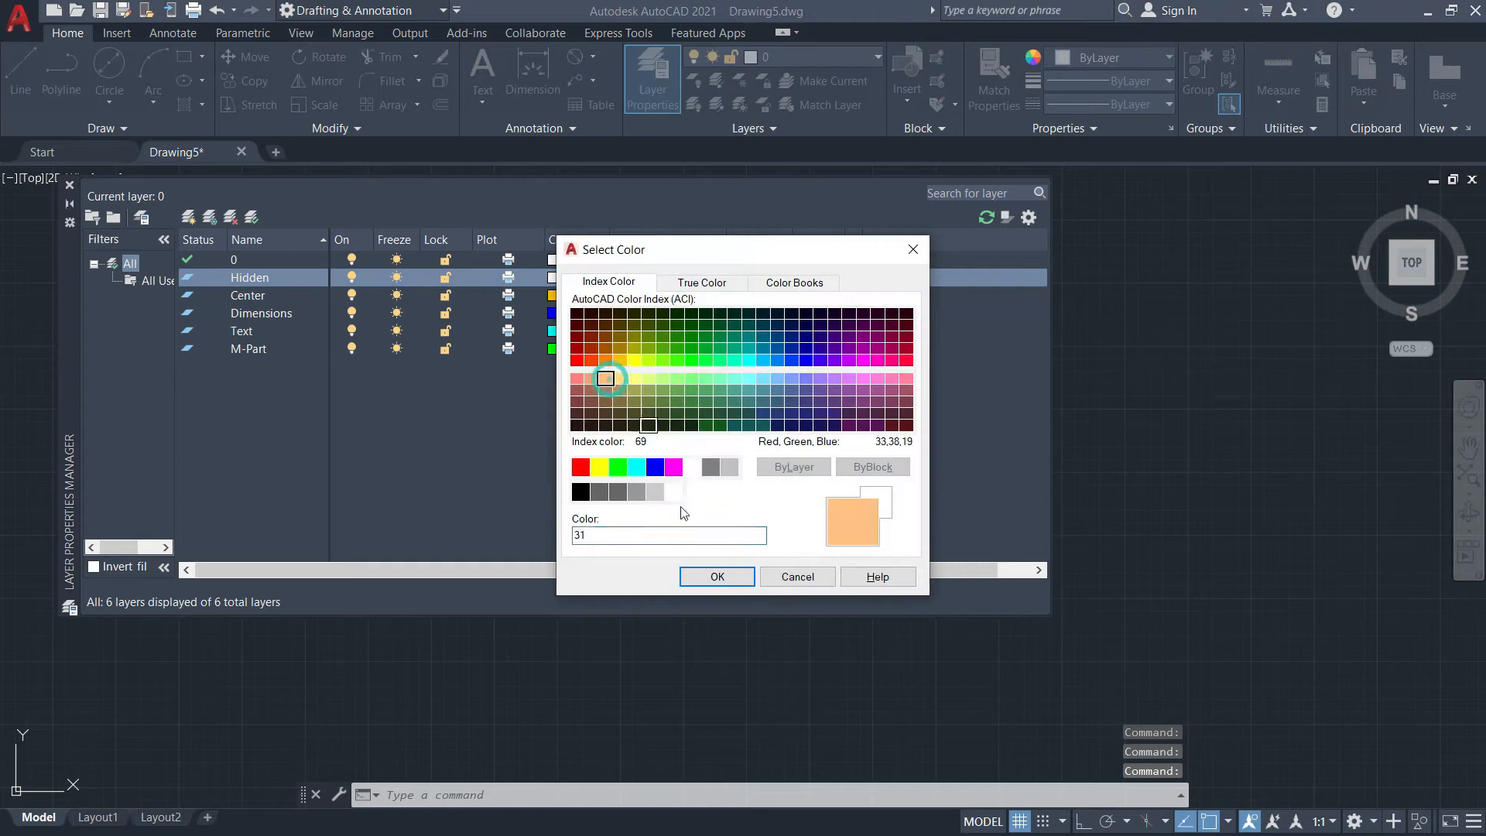
pyautogui.click(727, 576)
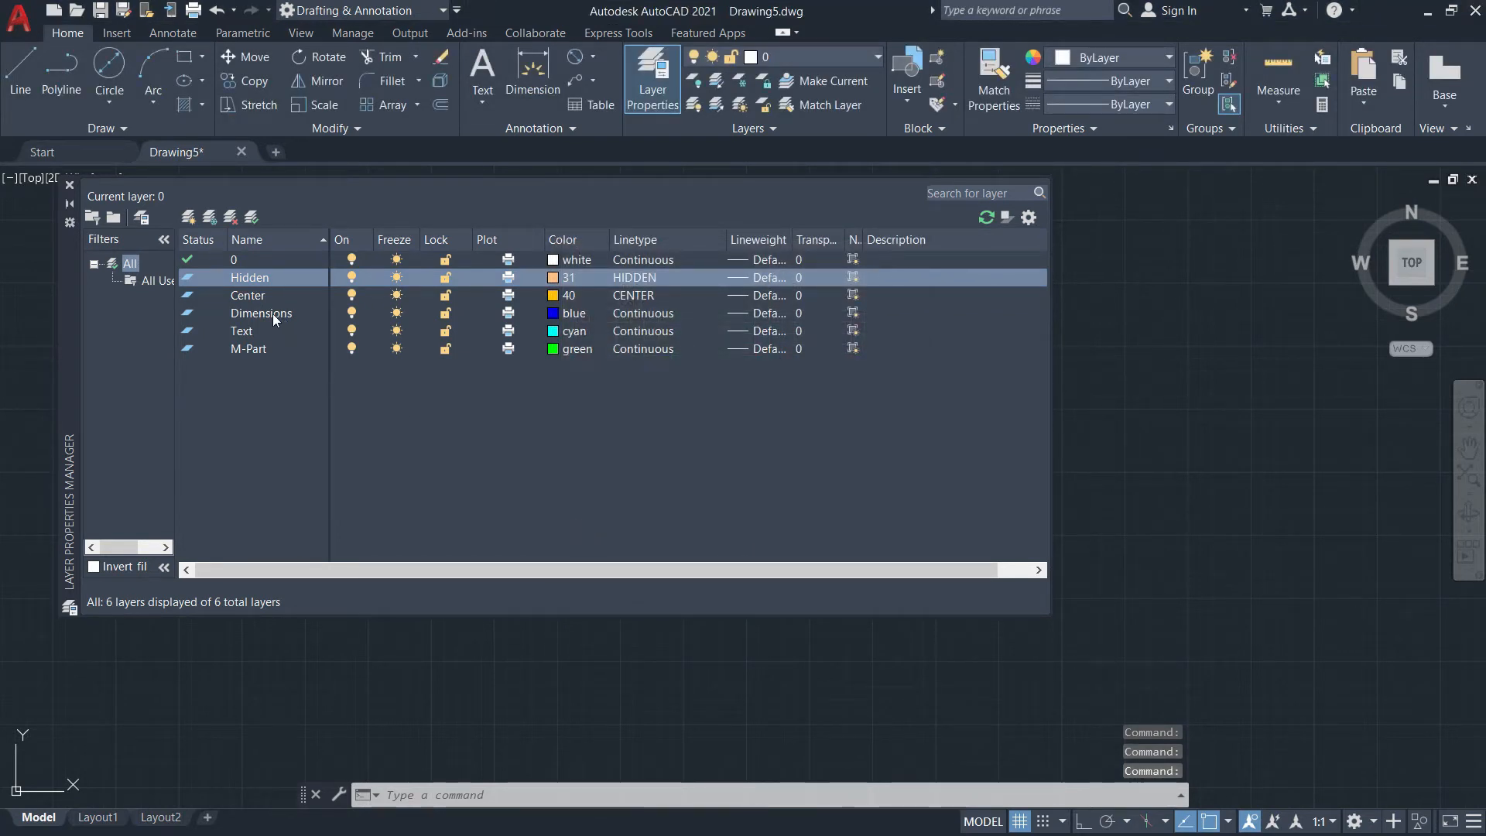
pyautogui.click(69, 187)
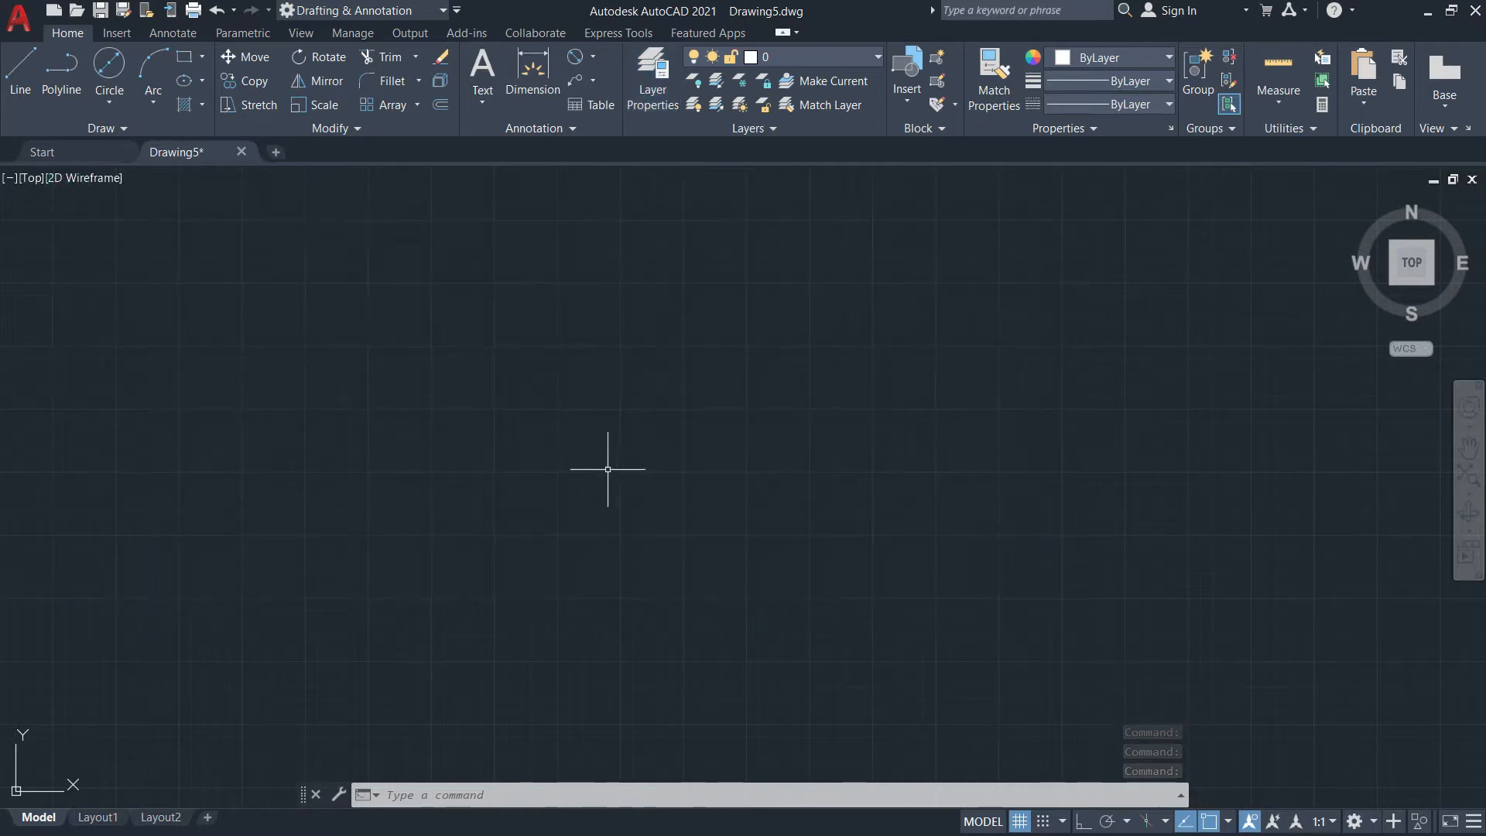
# Switch to Photos to examine the part's shape and dimensions in Illustration 11, and return to AutoCAD
pyautogui.hotkey('alt', 'Tab')
pyautogui.hotkey('alt', 'Tab')
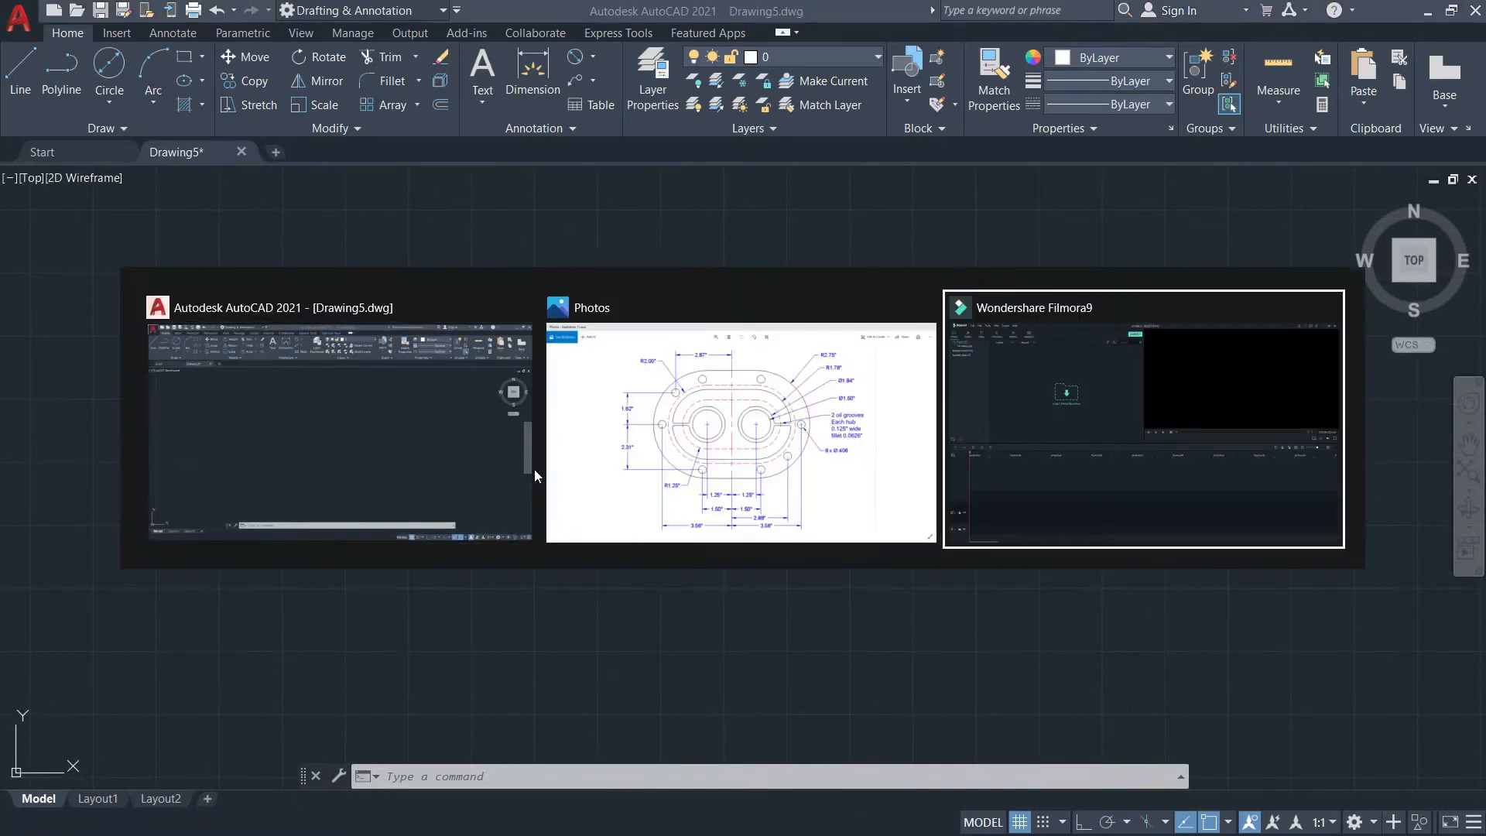
pyautogui.hotkey('alt', 'Tab')
pyautogui.hotkey('alt', 'Tab')
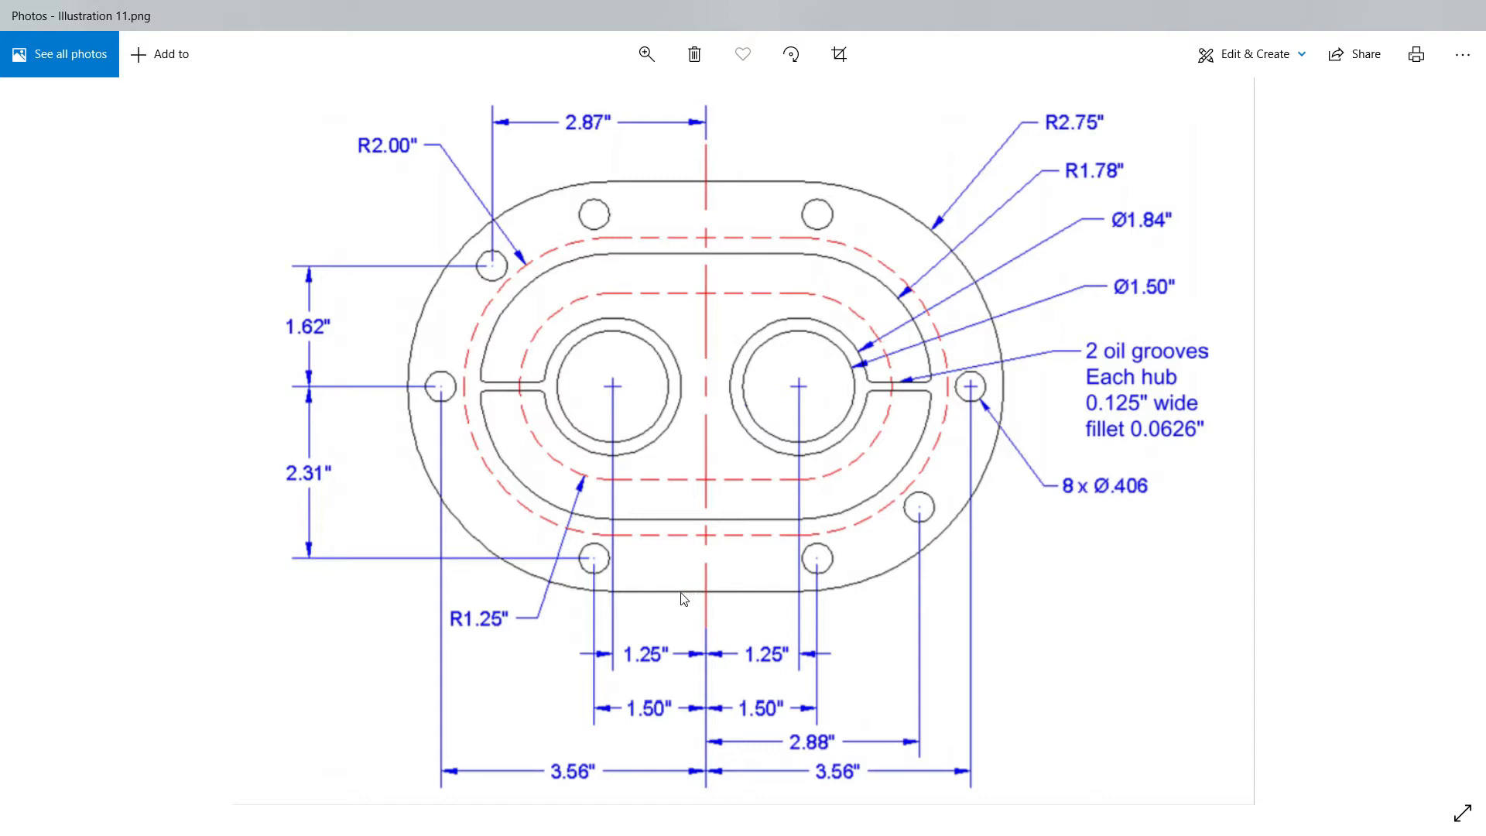
pyautogui.hotkey('alt', 'Tab')
pyautogui.hotkey('alt', 'Tab')
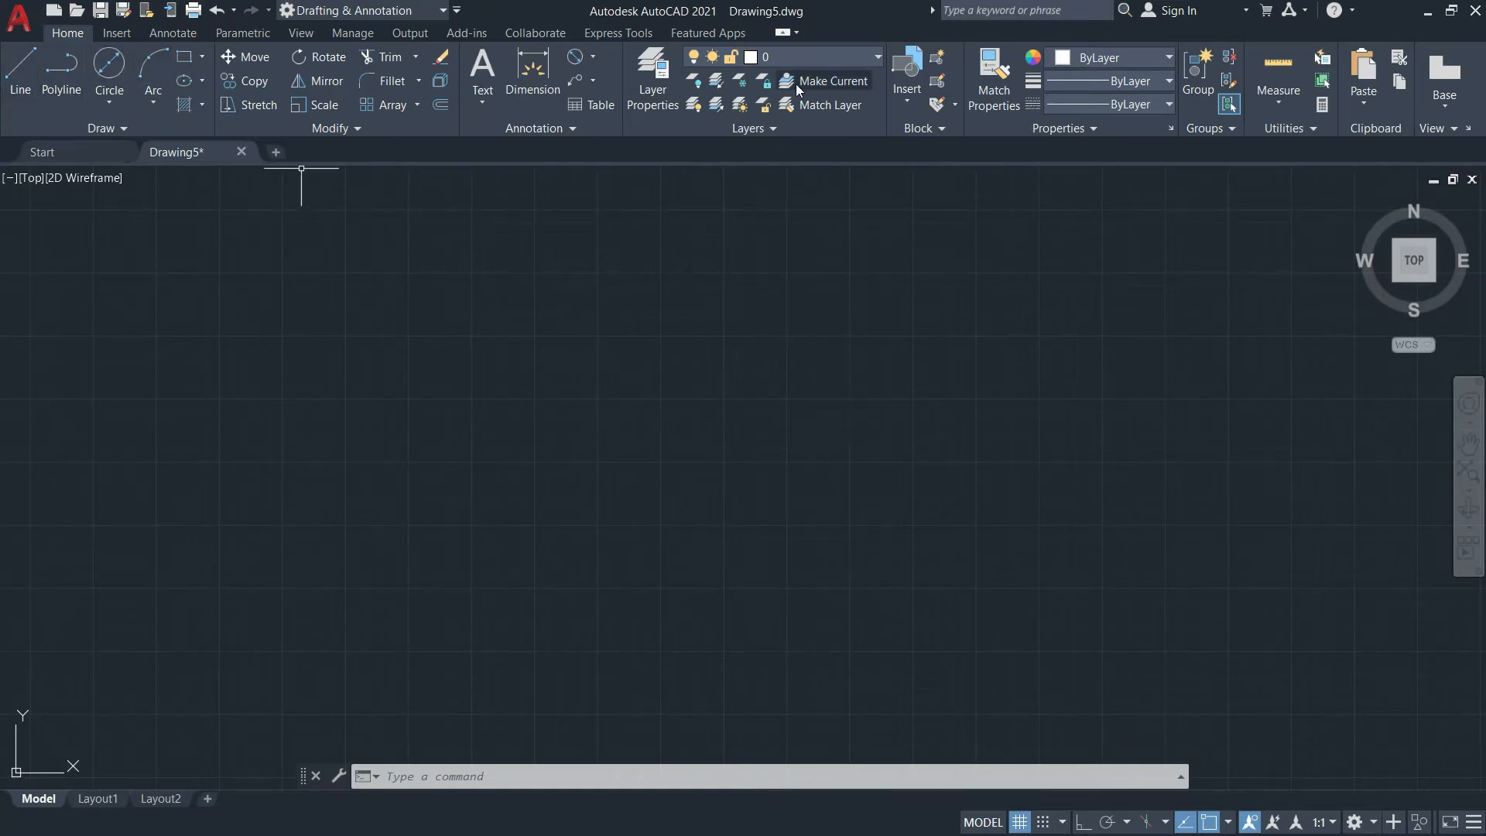
# Make M-Part the current layer and draw a vertical line 10 units long downward with Ortho on
pyautogui.click(800, 58)
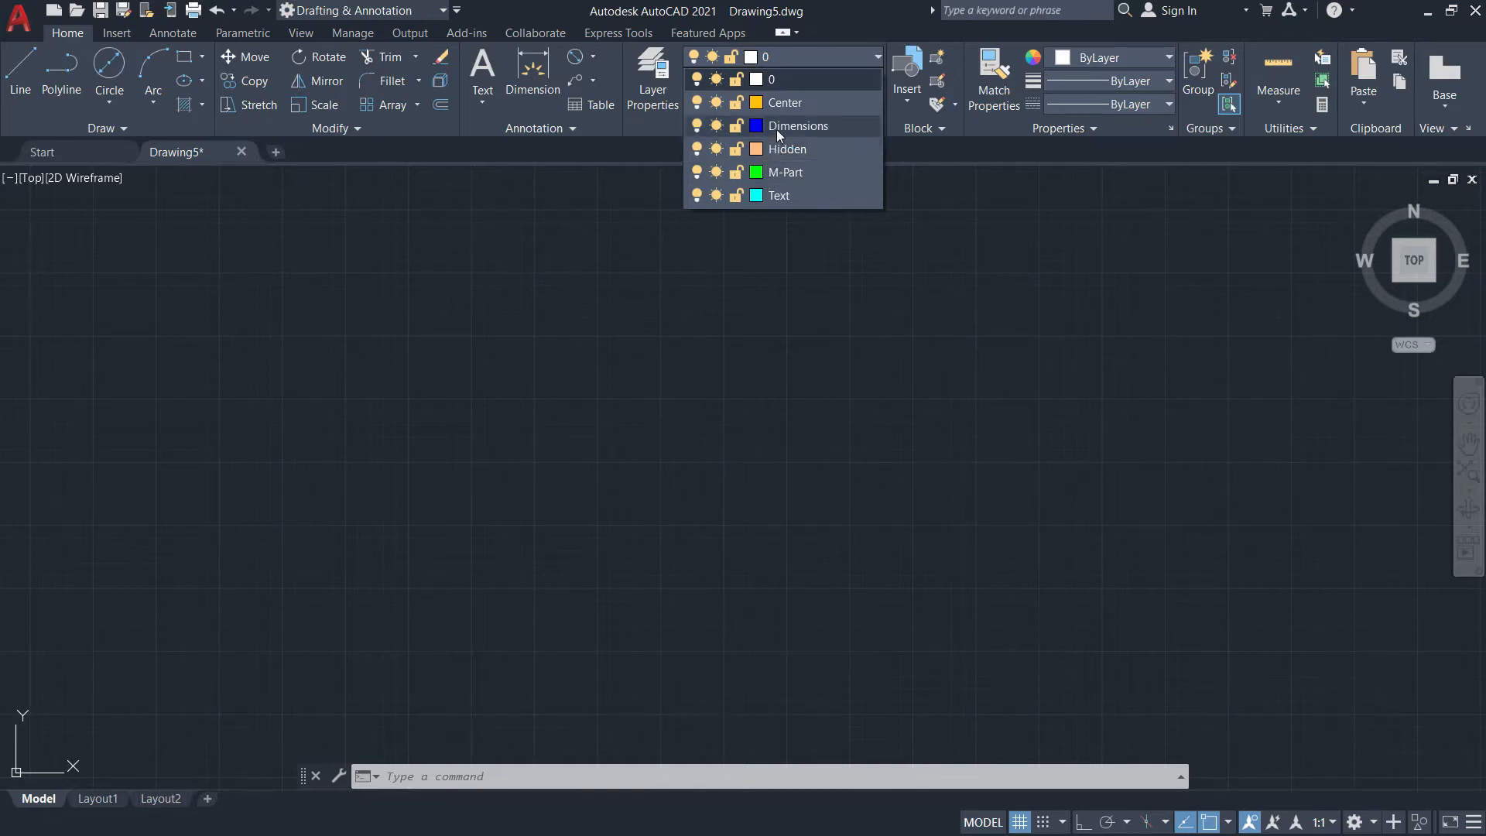
pyautogui.click(788, 171)
pyautogui.write('l')
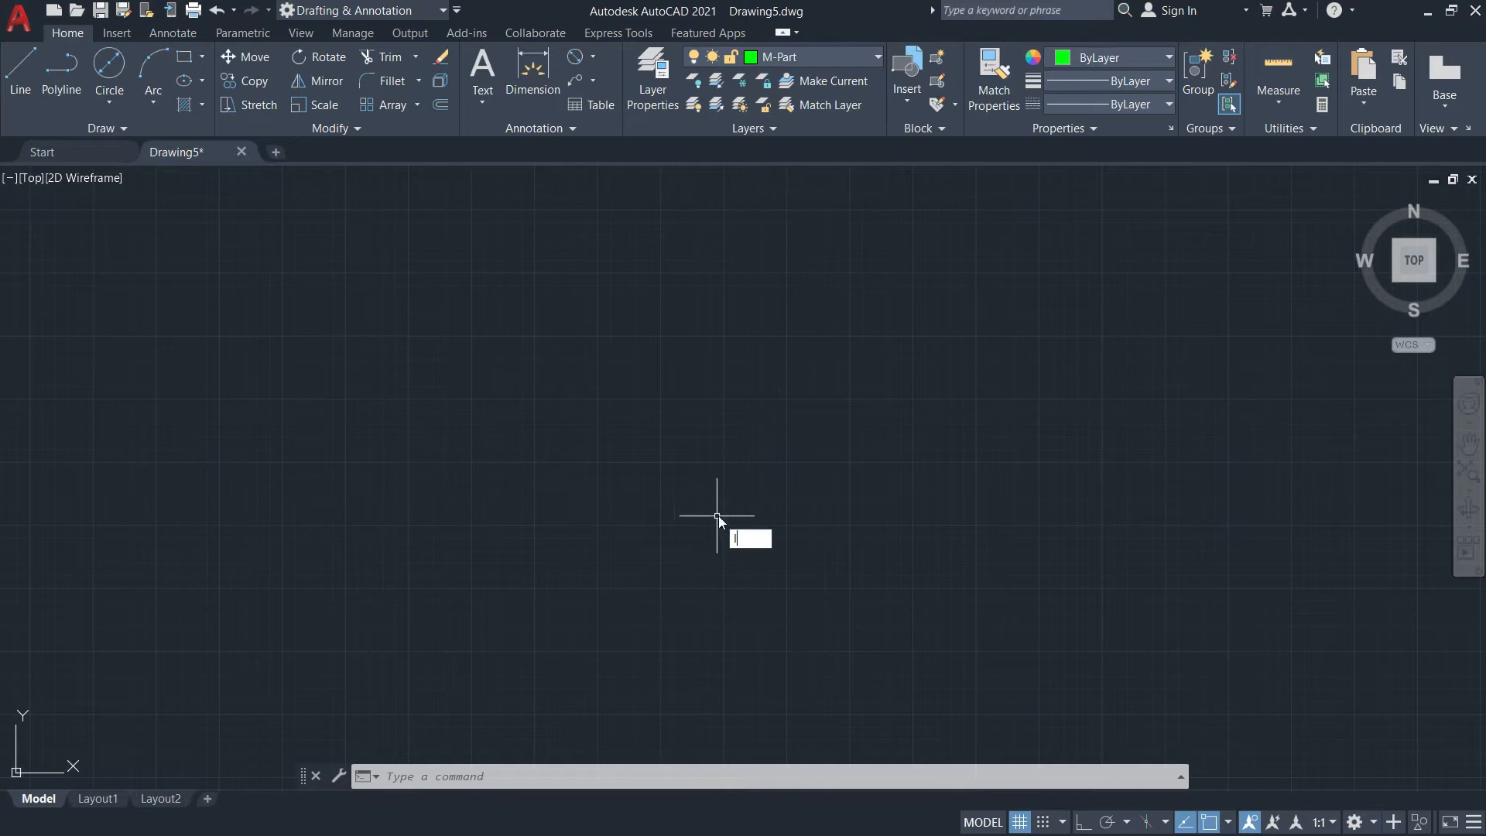
pyautogui.press('Return')
pyautogui.click(688, 334)
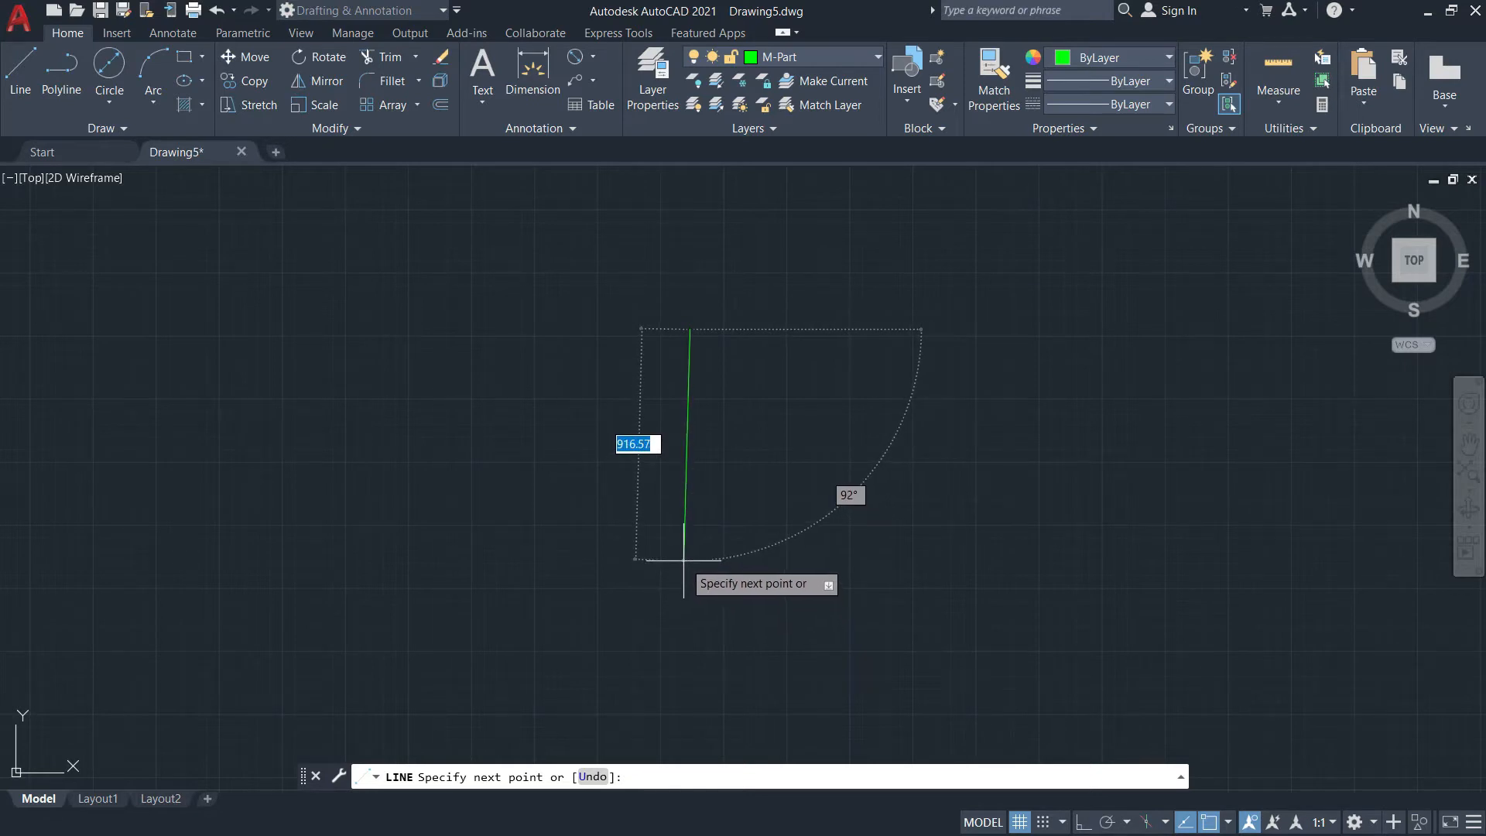
pyautogui.press('F8')
pyautogui.scroll(8, 695, 391)
pyautogui.scroll(-4, 724, 564)
pyautogui.scroll(2, 691, 398)
pyautogui.scroll(2, 689, 373)
pyautogui.moveTo(691, 377); pyautogui.dragTo(740, 645, button='middle')
pyautogui.scroll(7, 710, 431)
pyautogui.moveTo(689, 383); pyautogui.dragTo(881, 798, button='middle')
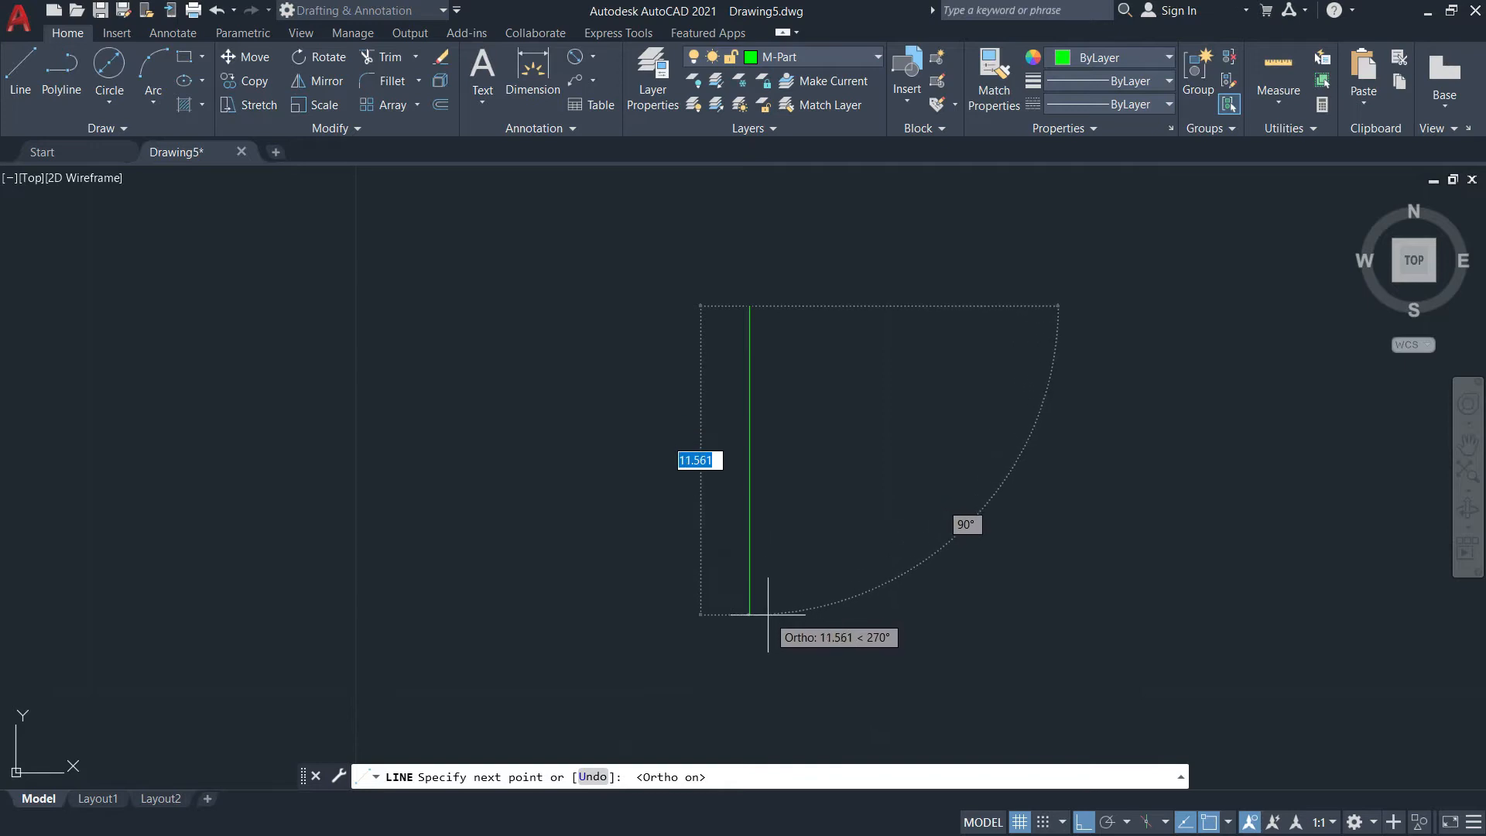
pyautogui.write('10')
pyautogui.press('Return')
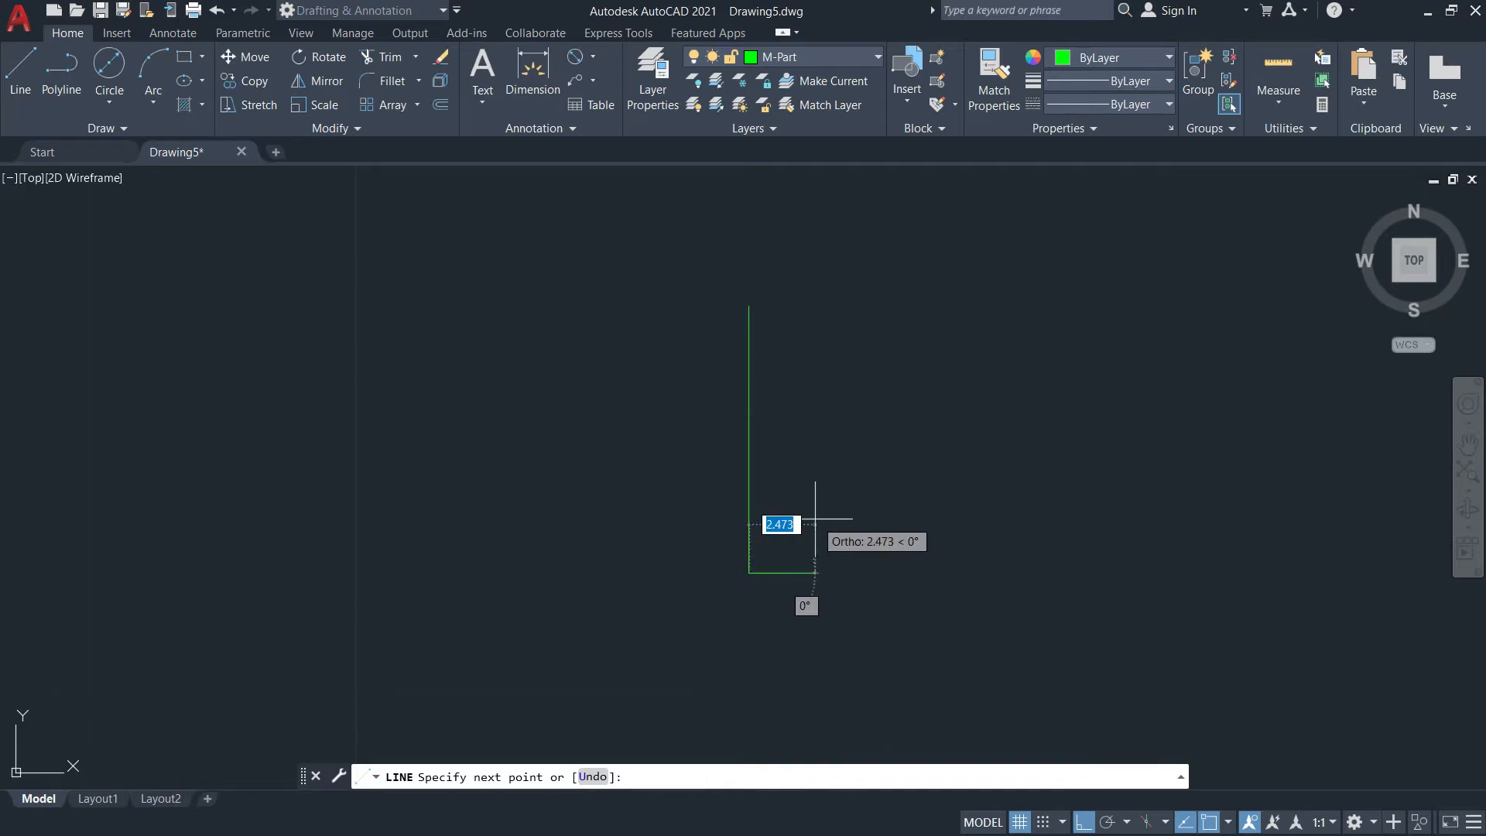
pyautogui.press('Escape')
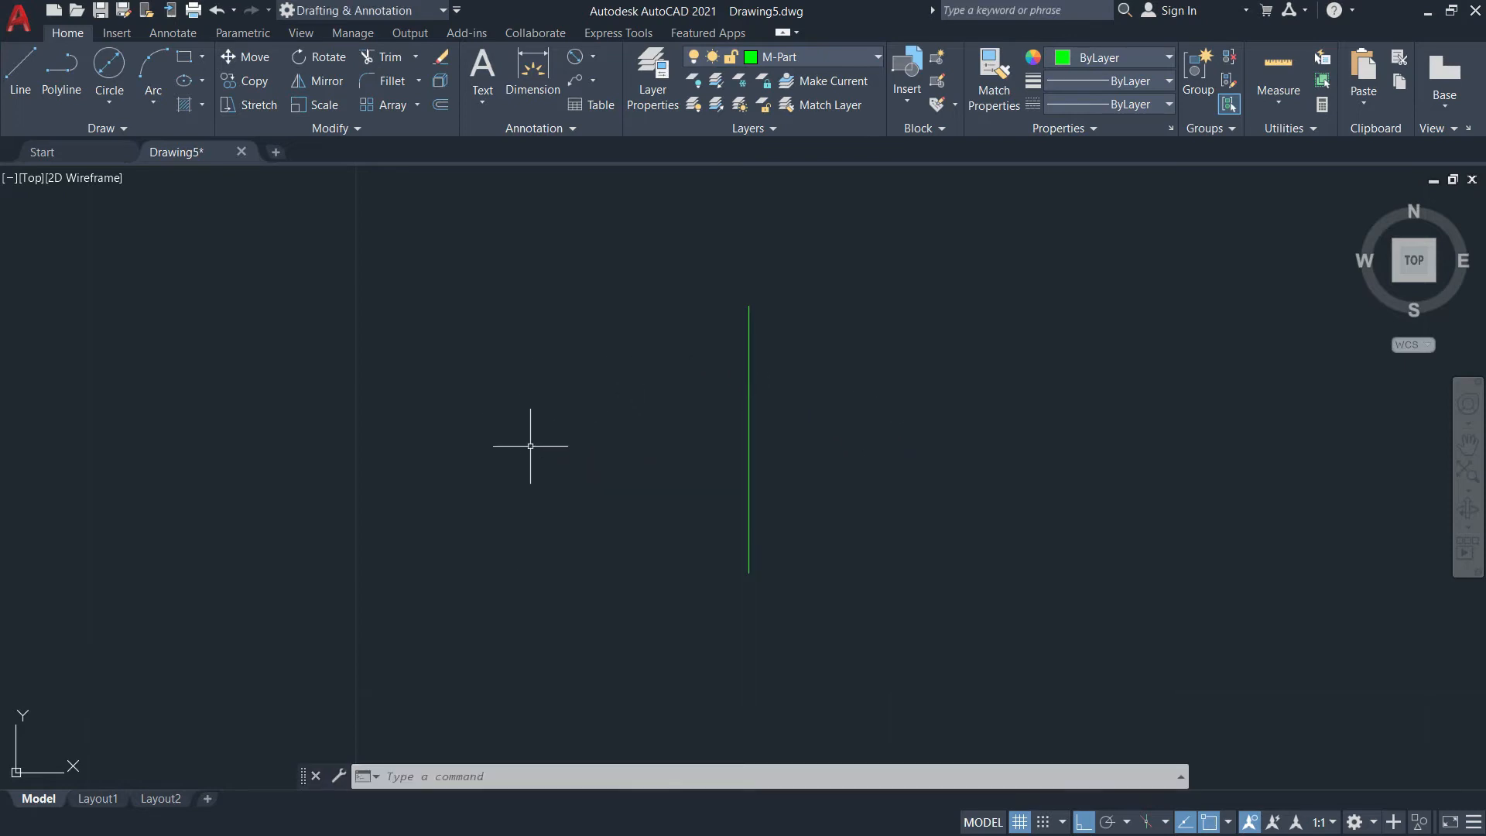
# Offset the vertical line by 1.25 to both its left and right sides
pyautogui.write('o')
pyautogui.press('Return')
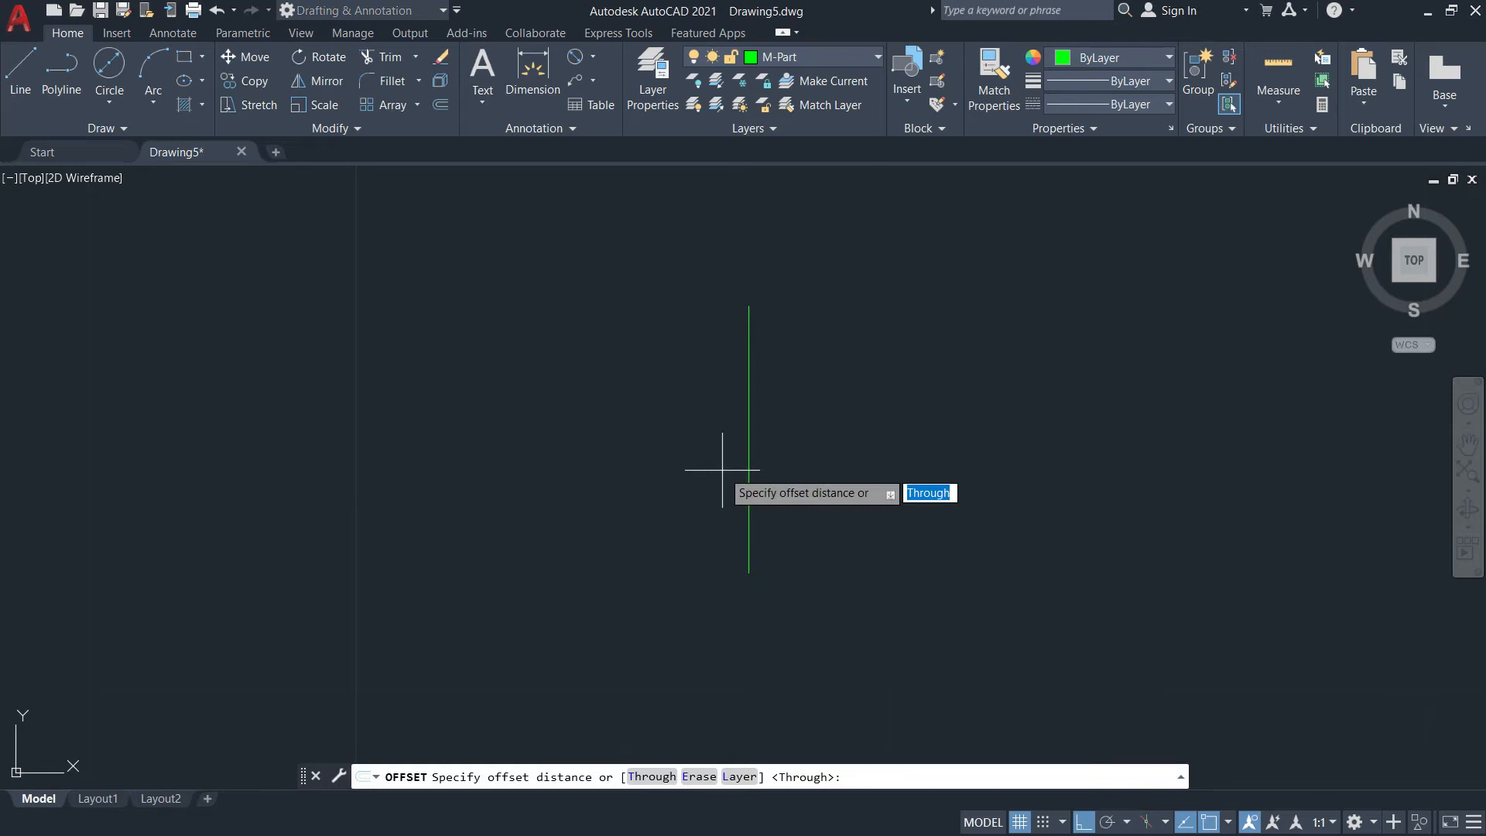
pyautogui.write('1.25')
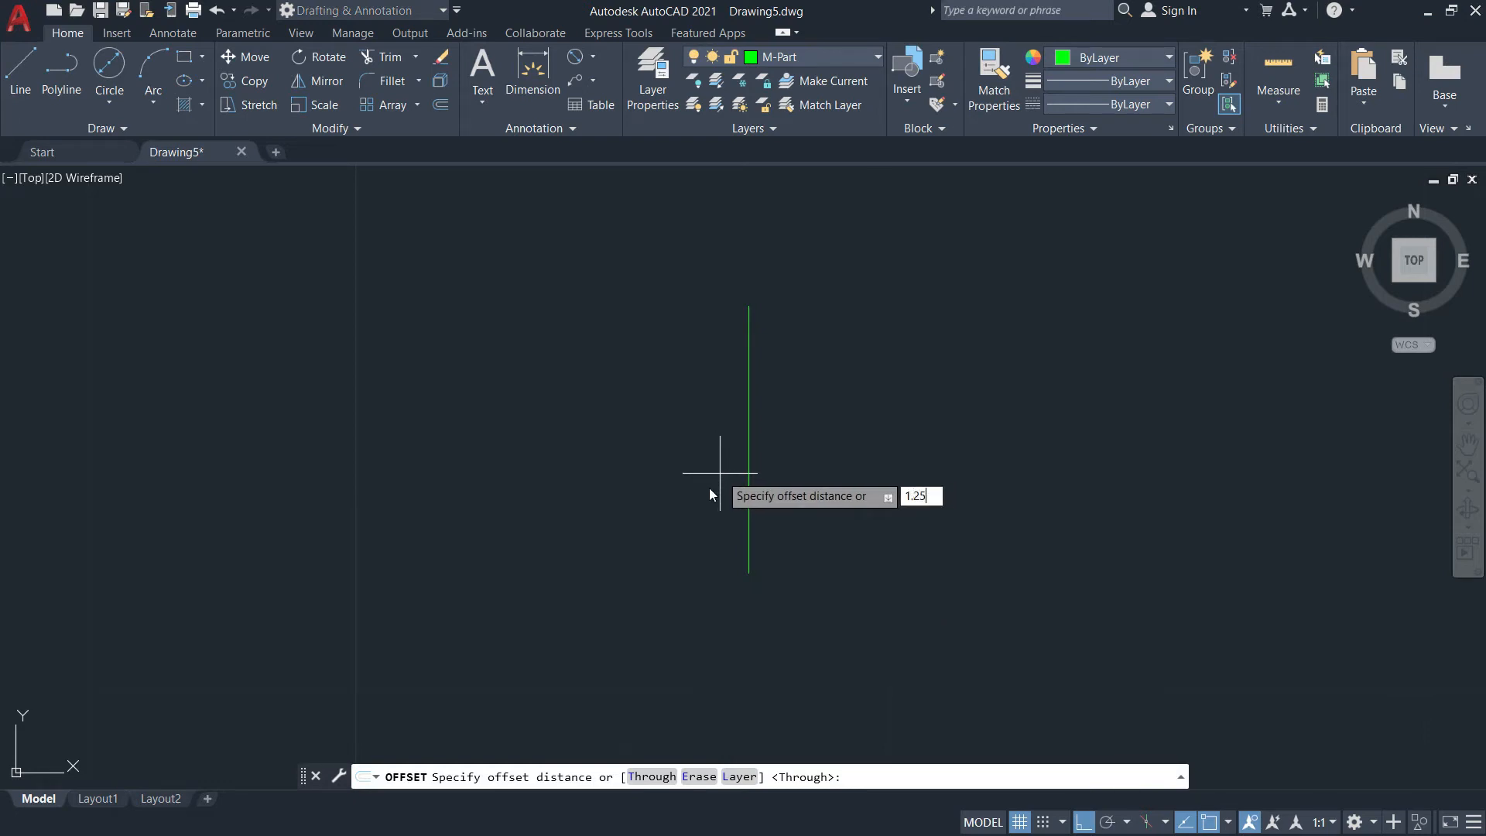
pyautogui.press('Return')
pyautogui.click(749, 448)
pyautogui.click(617, 454)
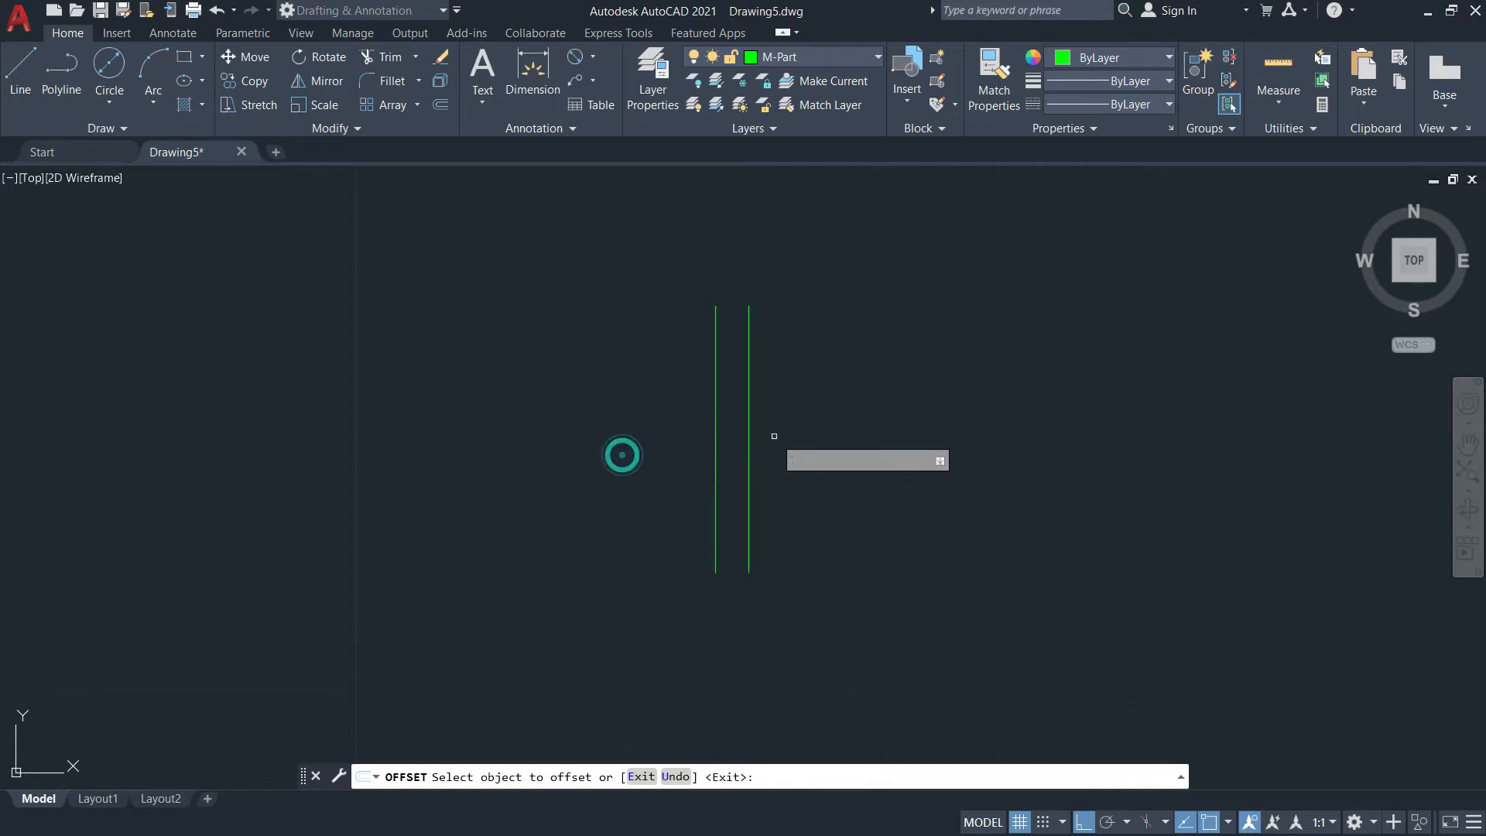
pyautogui.click(749, 454)
pyautogui.click(848, 452)
# Draw a horizontal line joining the midpoints of the two outer vertical lines
pyautogui.scroll(4, 758, 449)
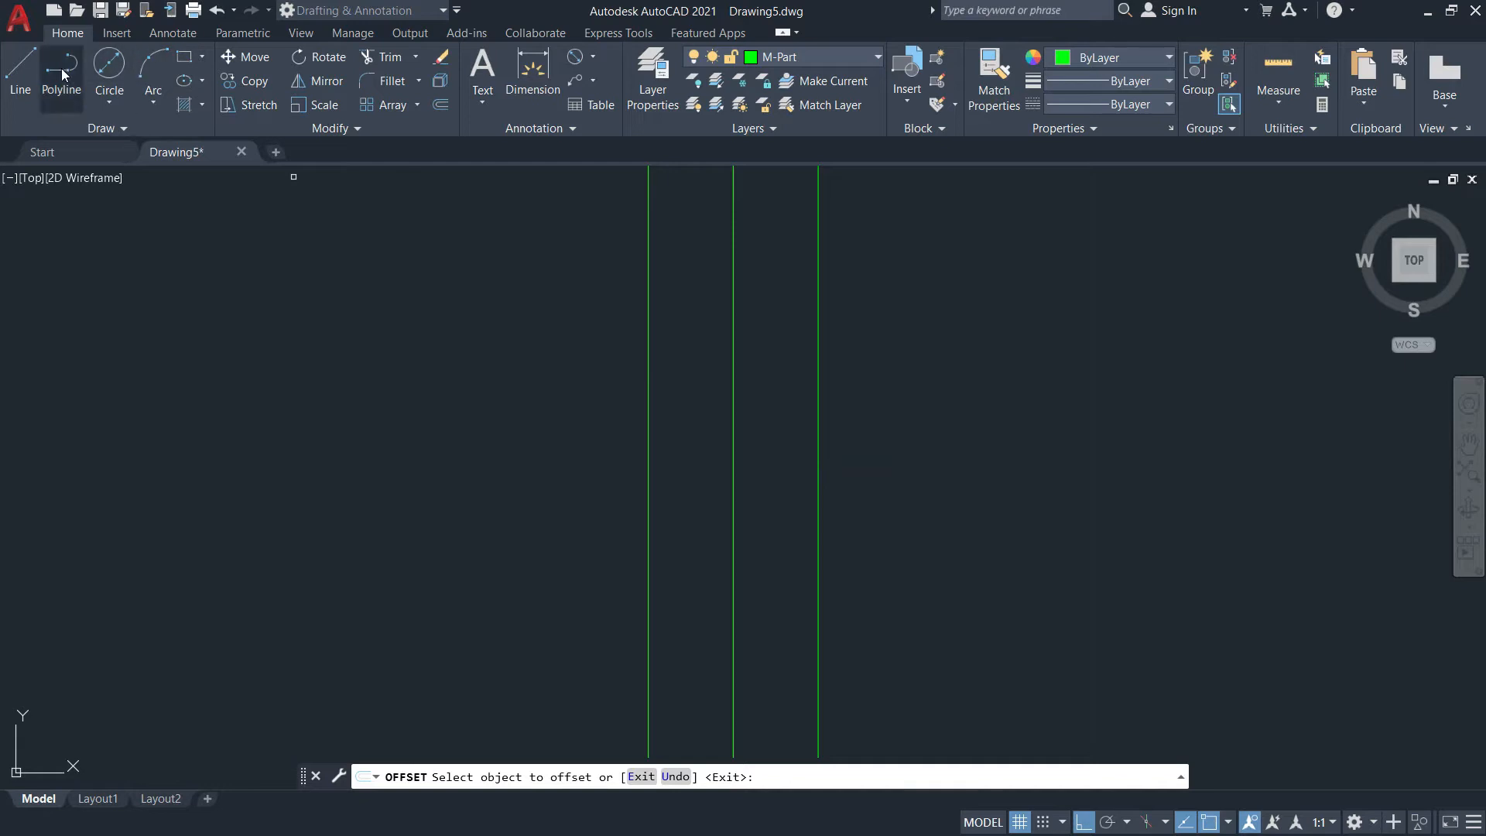
pyautogui.click(22, 80)
pyautogui.scroll(-2, 681, 412)
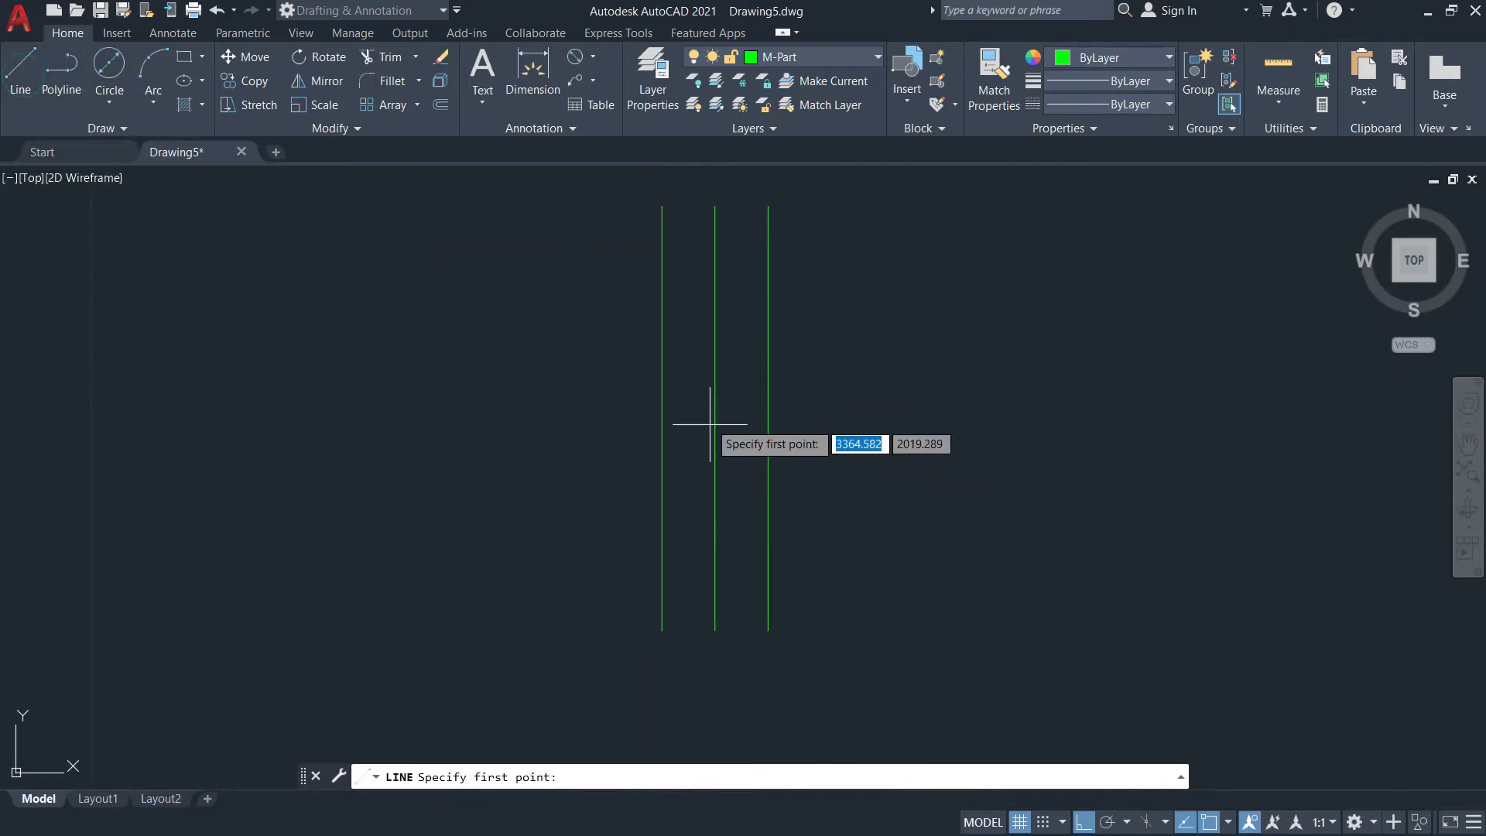
pyautogui.click(663, 418)
pyautogui.click(768, 418)
pyautogui.press('Return')
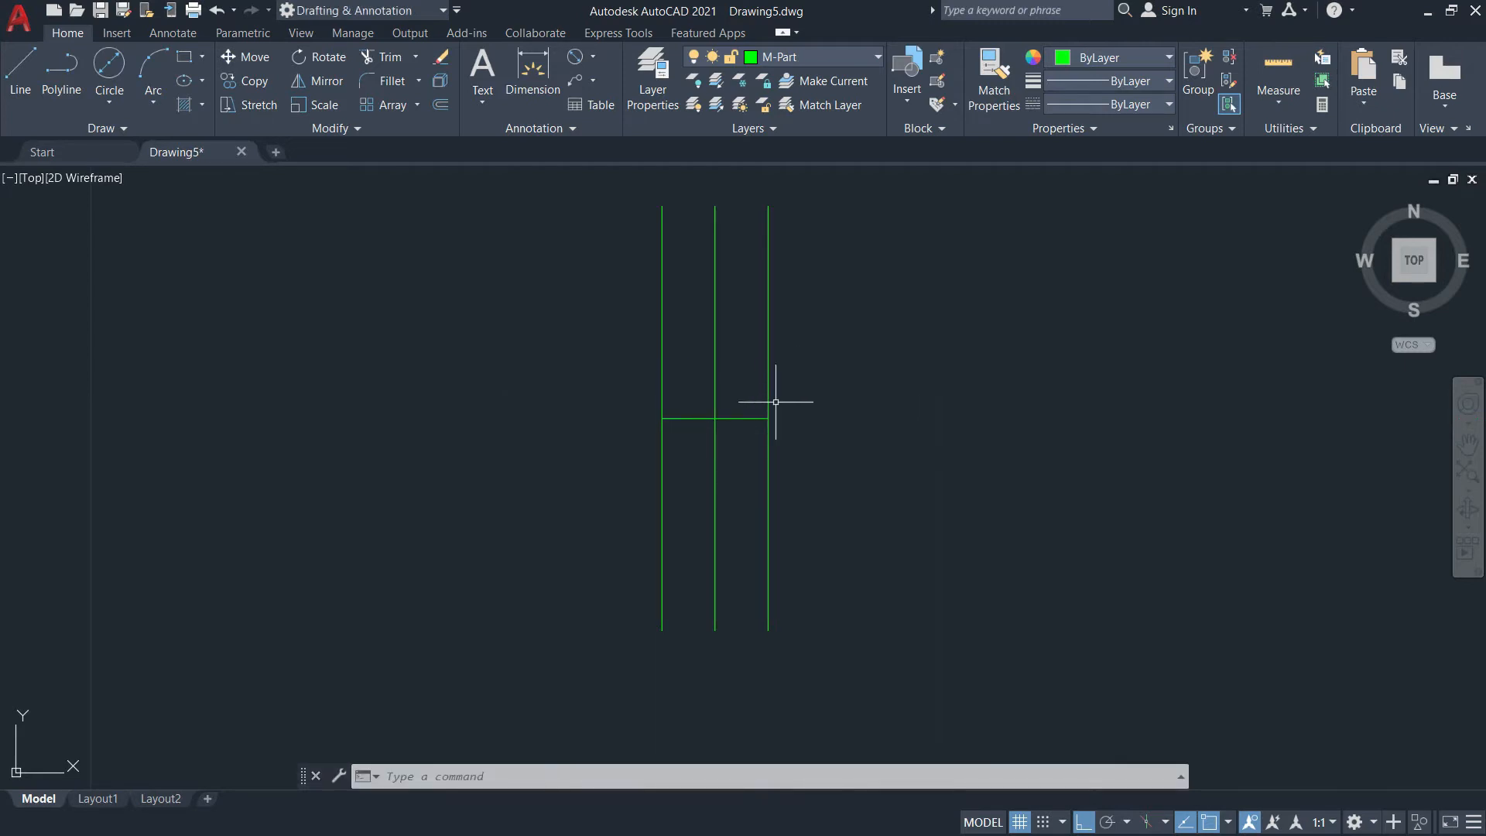
# Check the outer outline in Illustration 11 and offset the horizontal line by 2.75 both above and below
pyautogui.click(747, 417)
pyautogui.hotkey('alt', 'Tab')
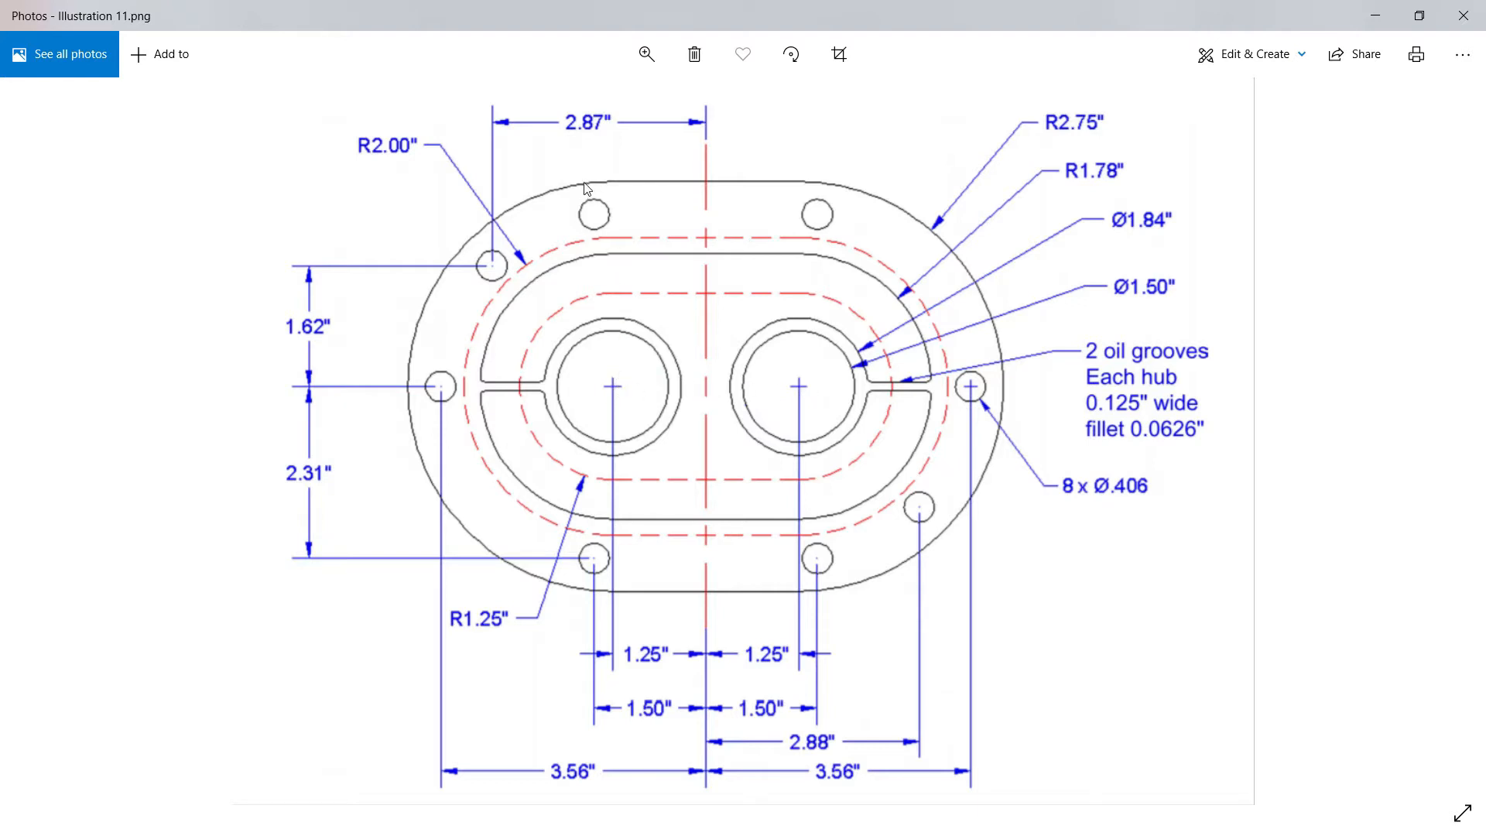
pyautogui.click(416, 360)
pyautogui.hotkey('alt', 'Tab')
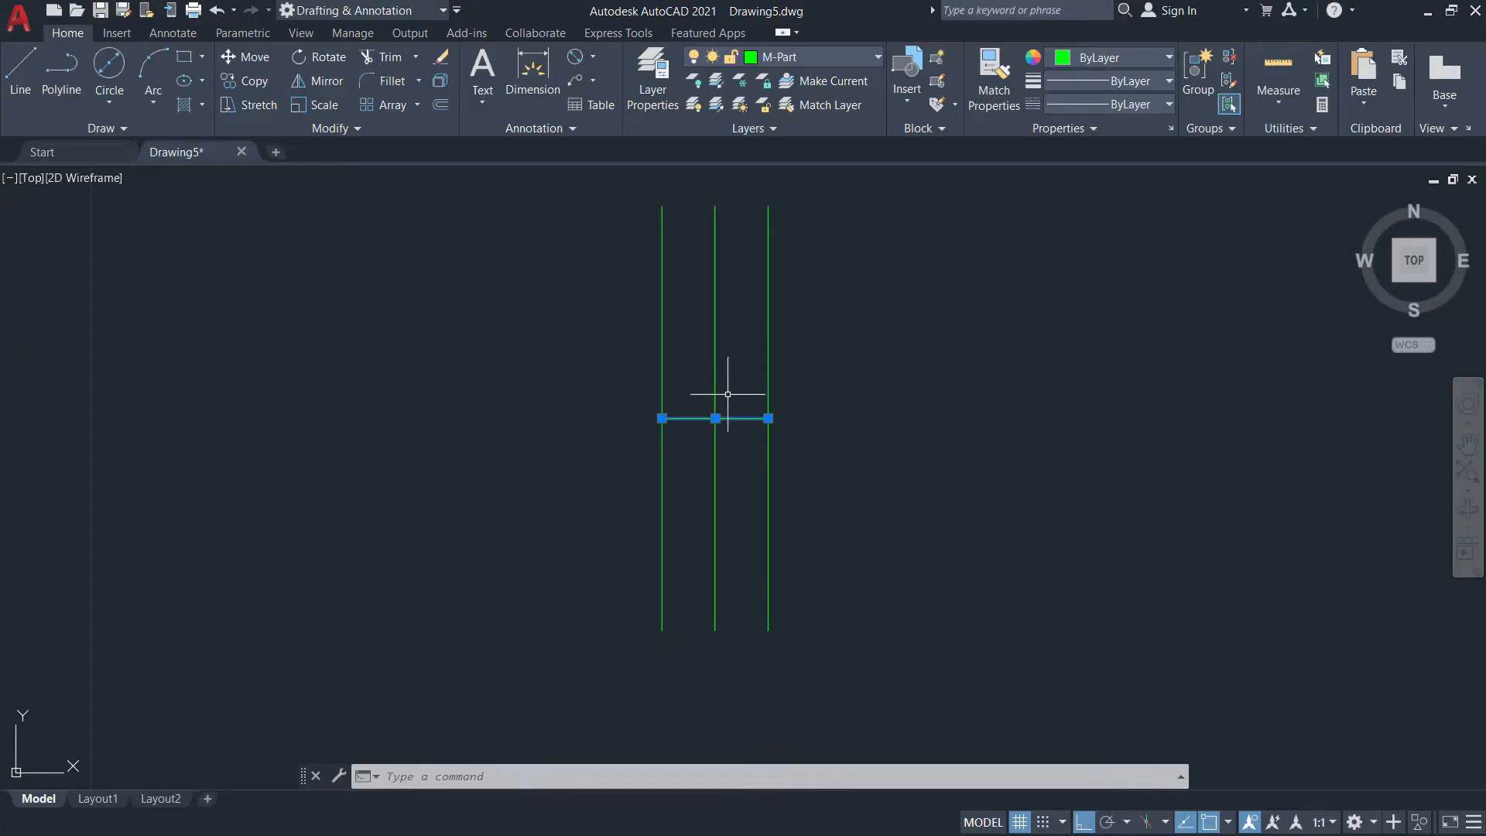
pyautogui.press('Escape')
pyautogui.write('o')
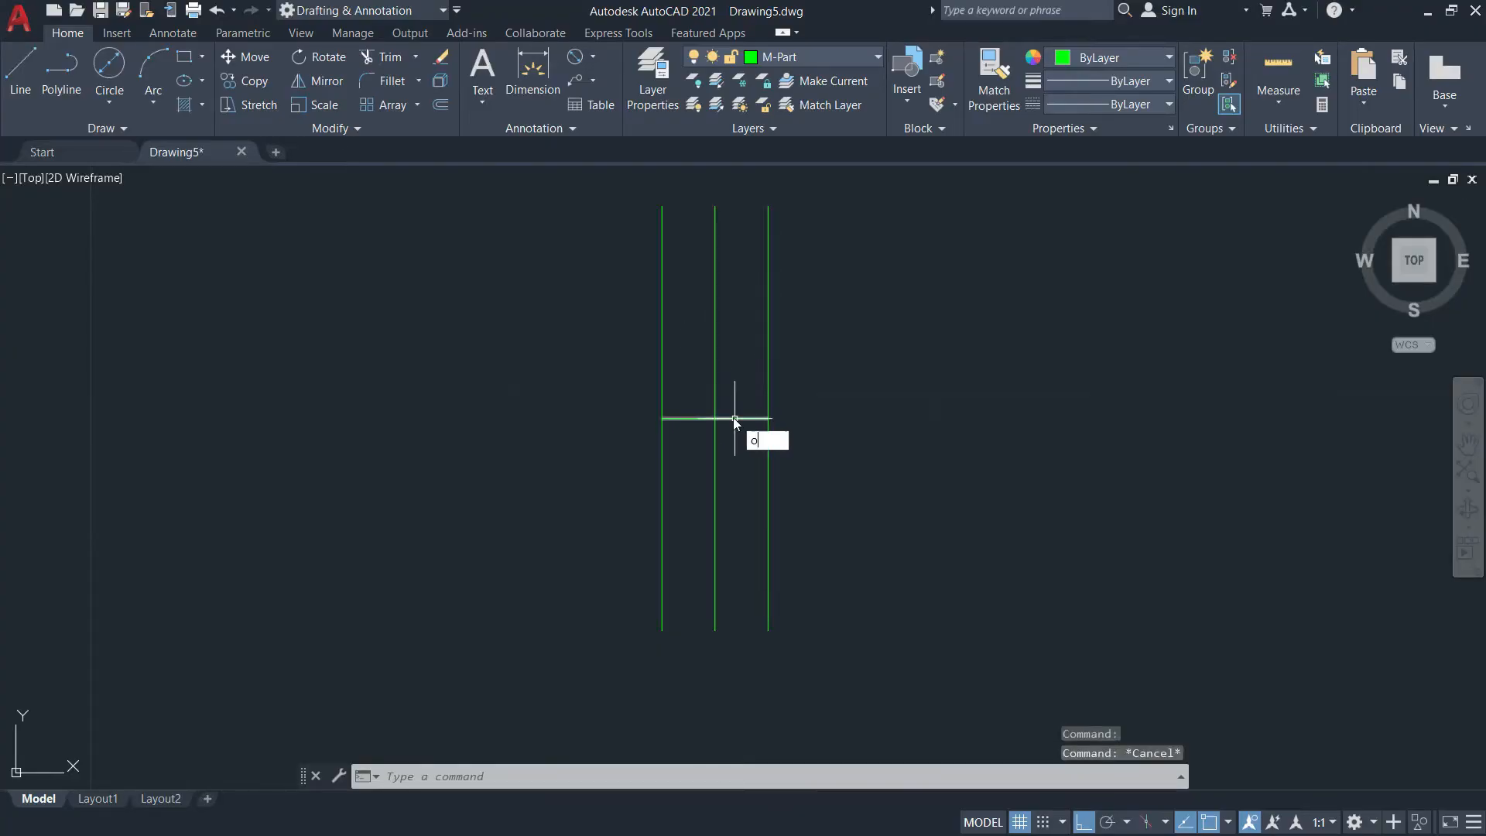
pyautogui.press('Return')
pyautogui.write('2.75')
pyautogui.press('Return')
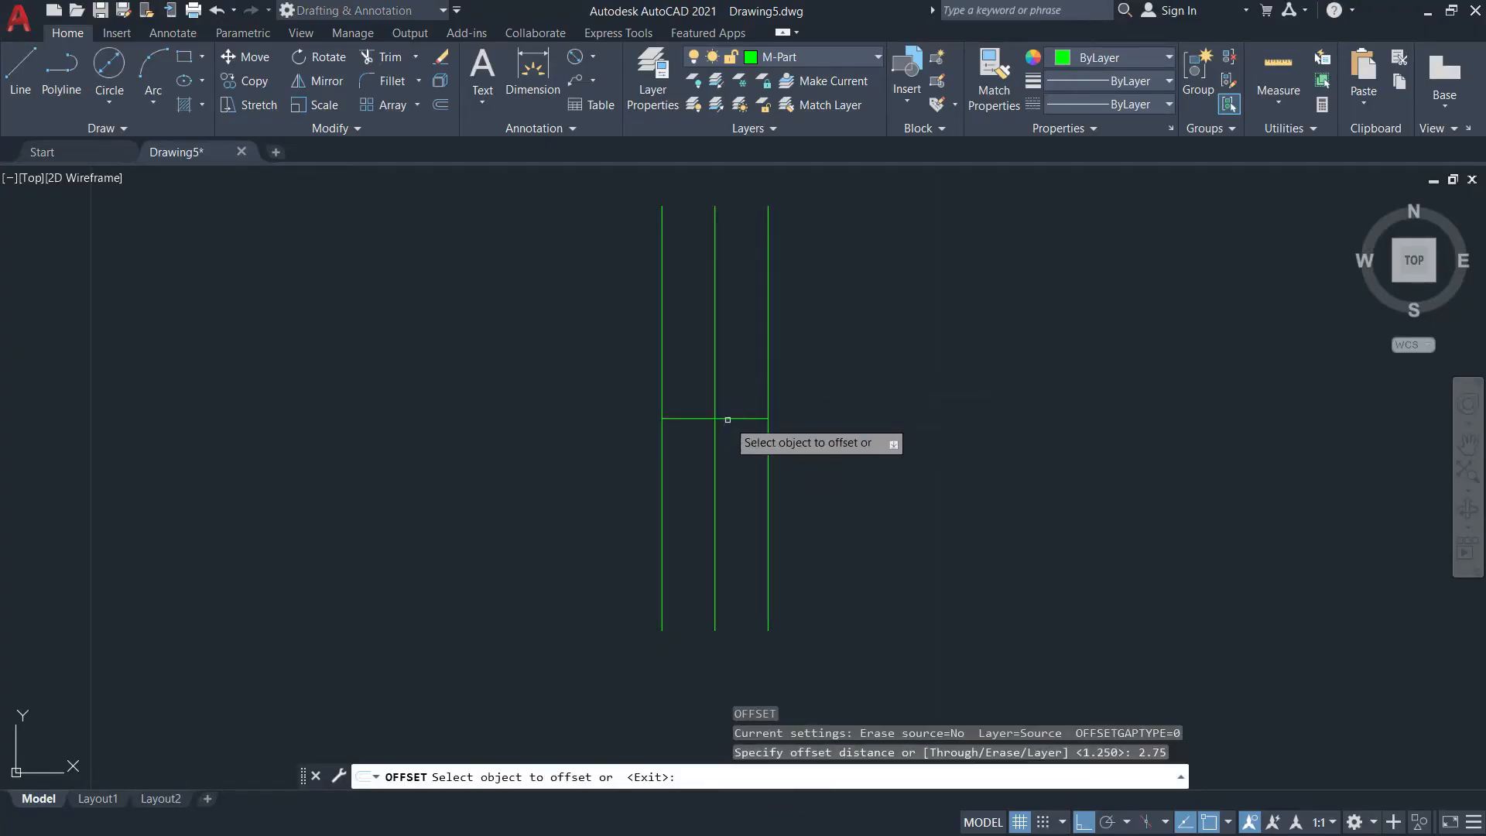
pyautogui.click(747, 418)
pyautogui.click(749, 328)
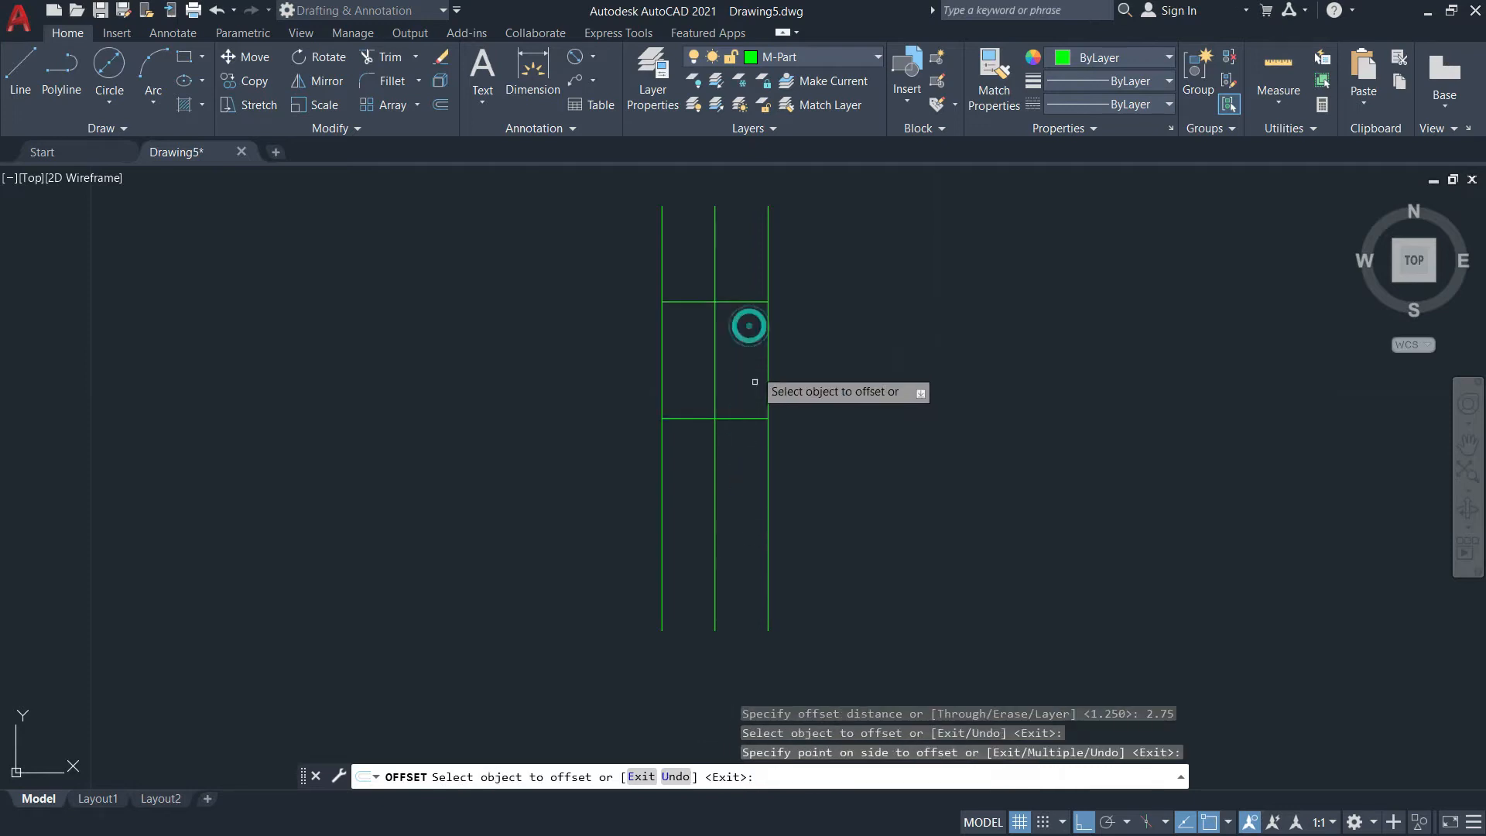
pyautogui.click(752, 418)
pyautogui.click(752, 495)
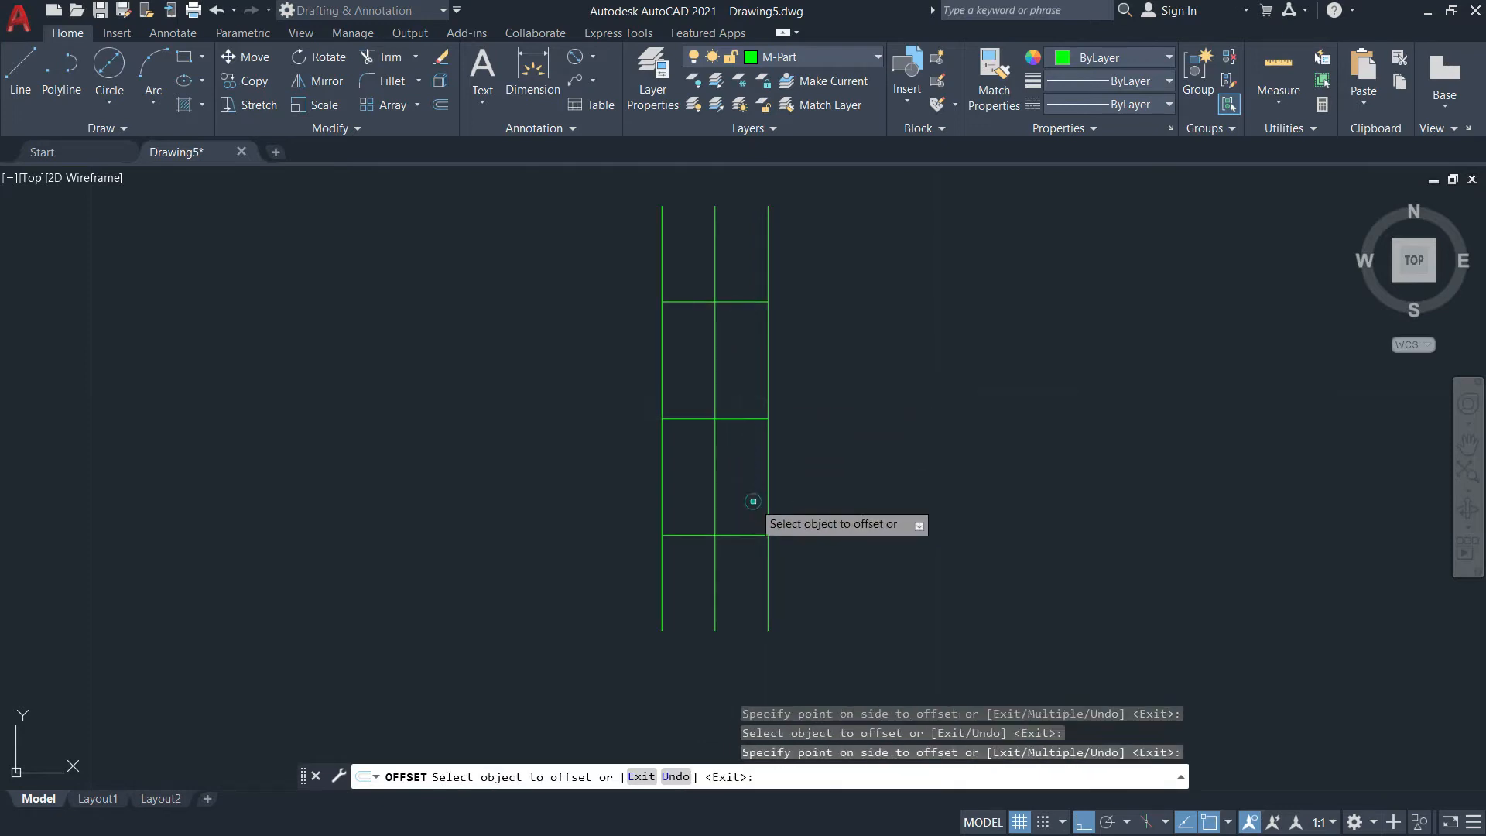
pyautogui.press('Escape')
# Erase the original middle horizontal line, keeping its two offset copies
pyautogui.write('e')
pyautogui.press('Return')
pyautogui.click(746, 419)
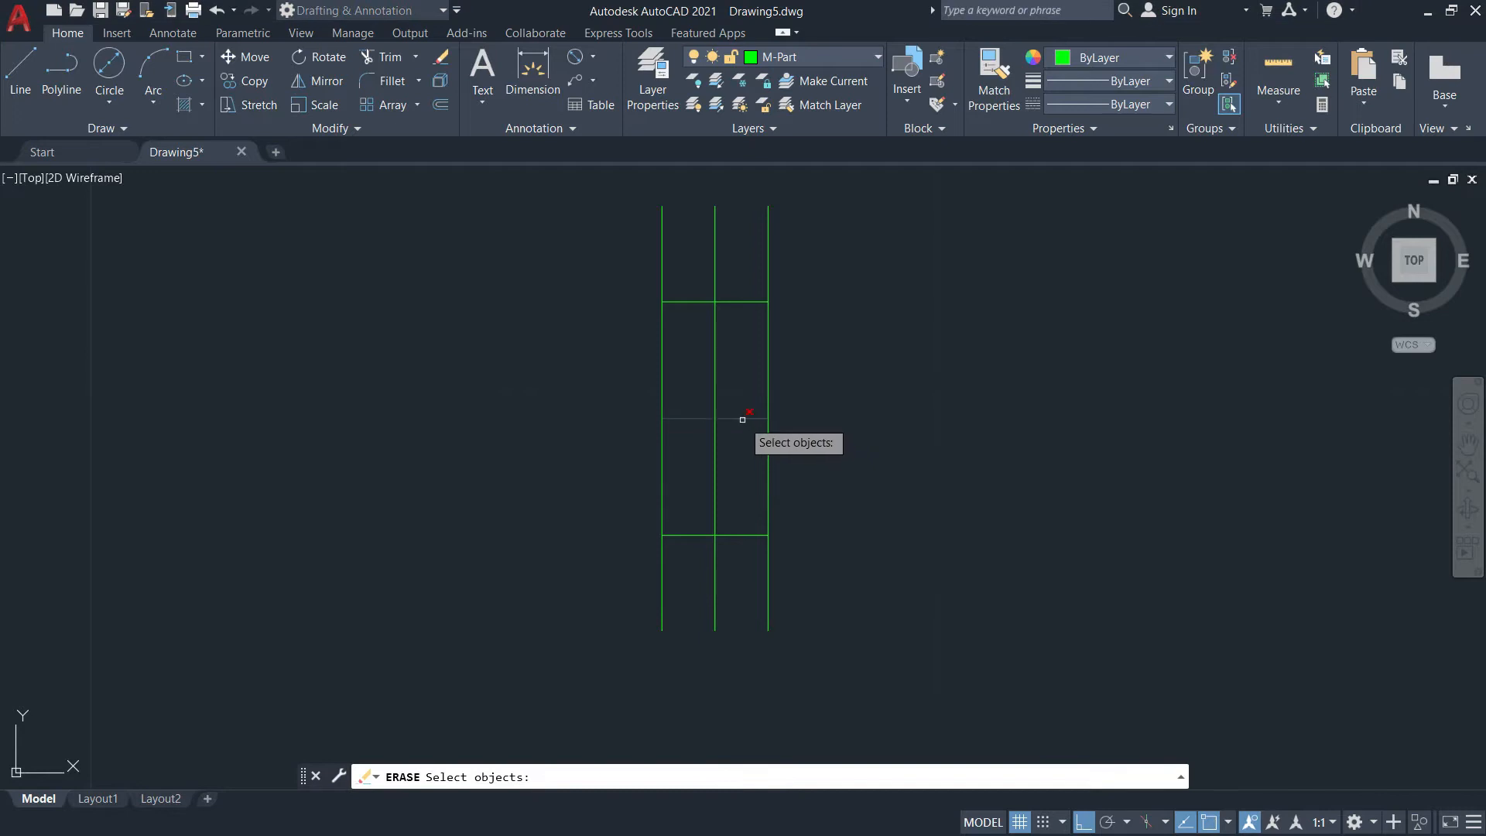
pyautogui.press('Return')
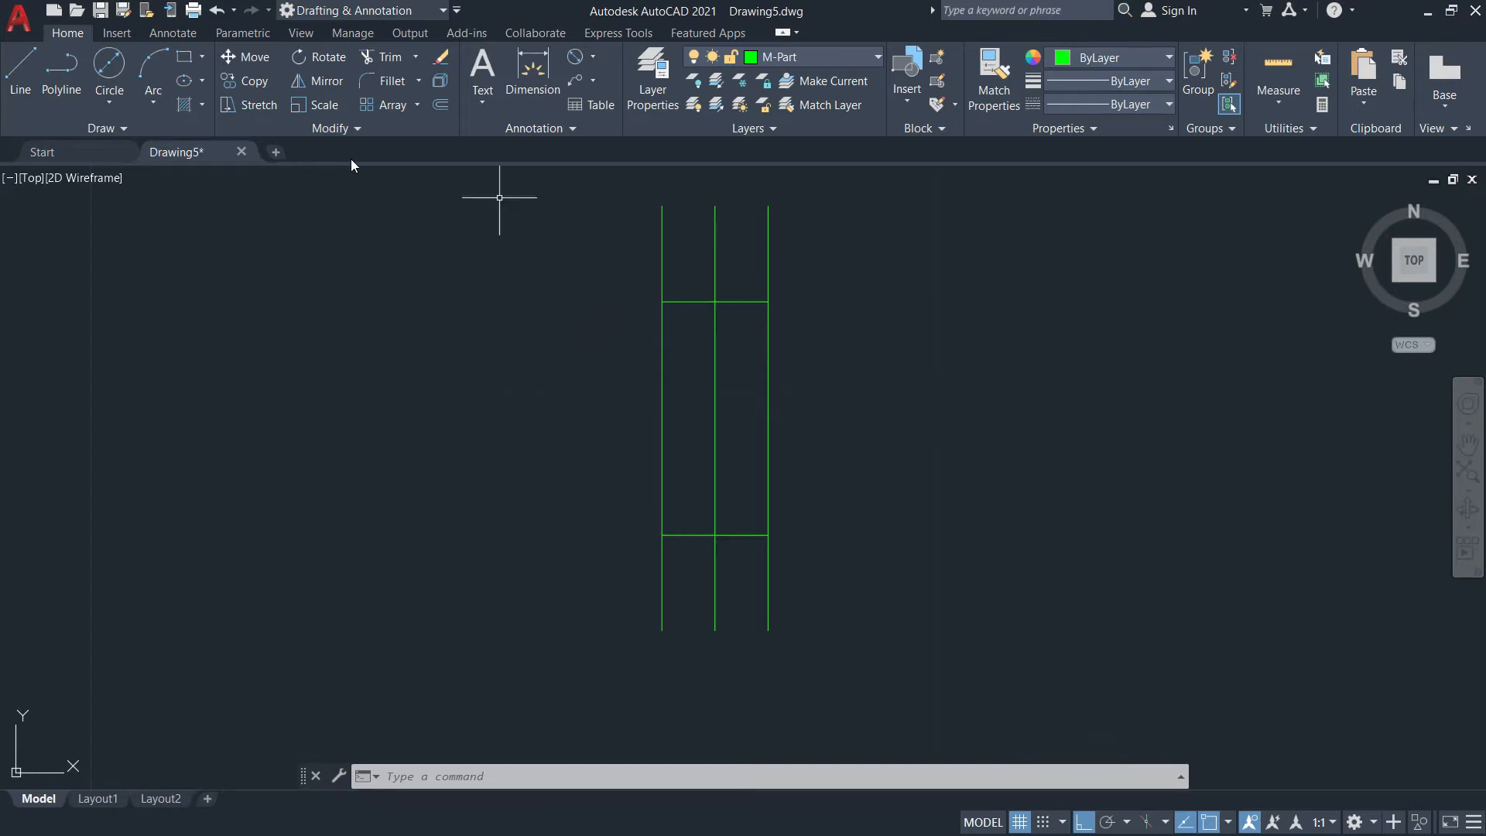
# Draw a two-point circle between the left endpoints of the lower and upper horizontal lines
pyautogui.click(109, 102)
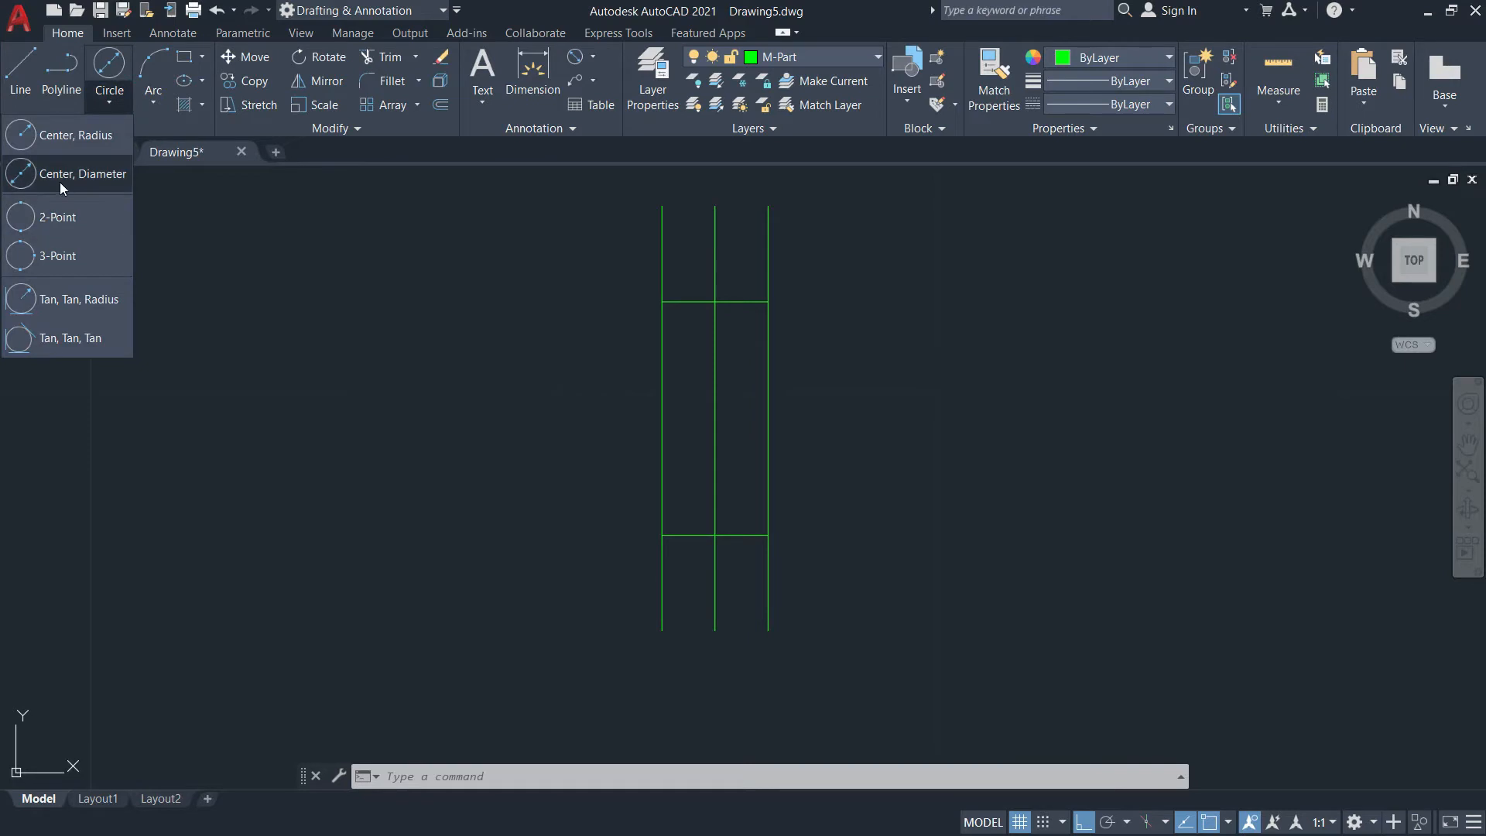
pyautogui.click(62, 217)
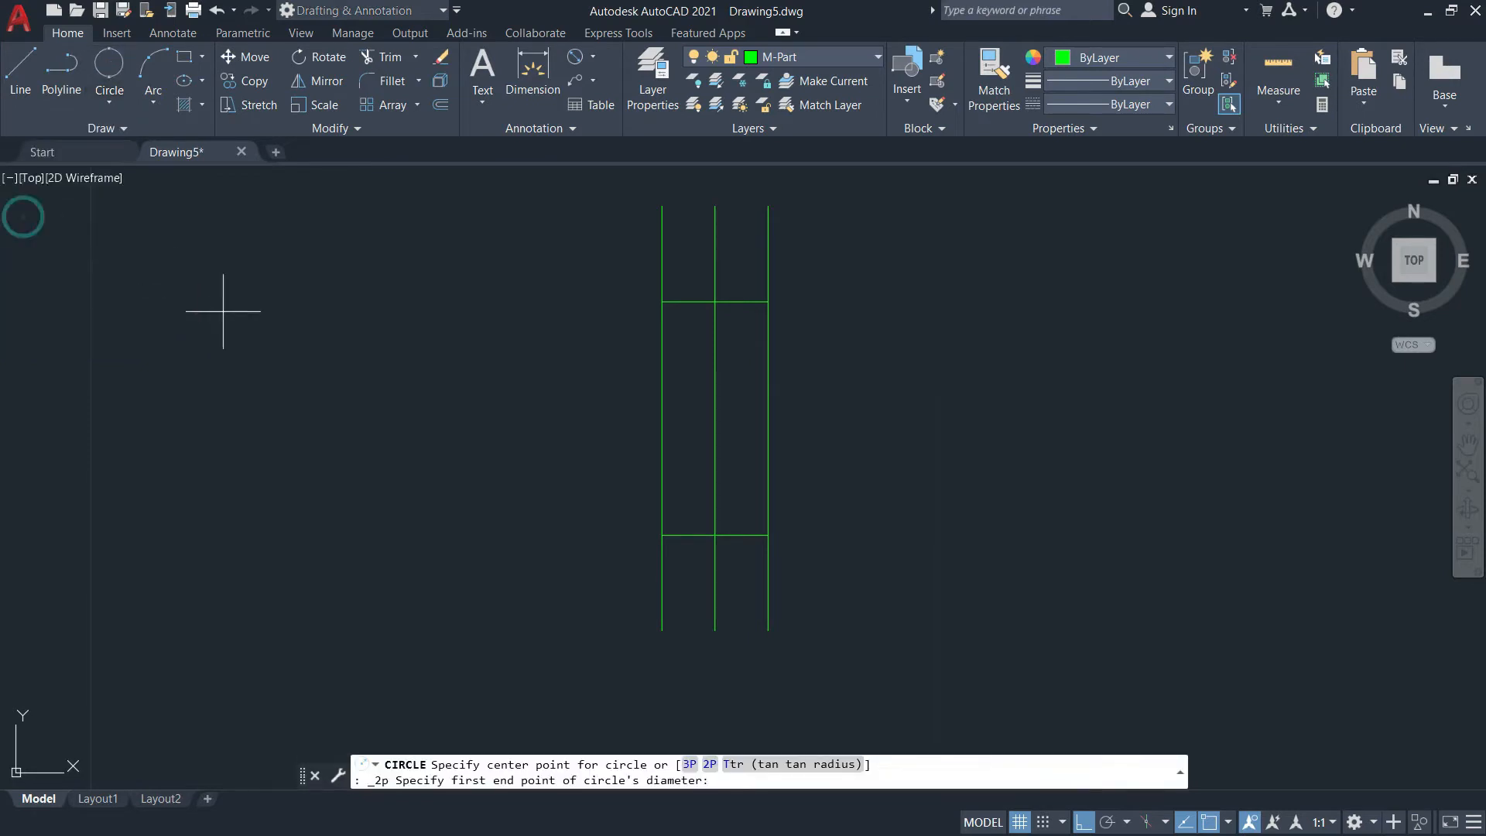
pyautogui.click(662, 534)
pyautogui.click(662, 302)
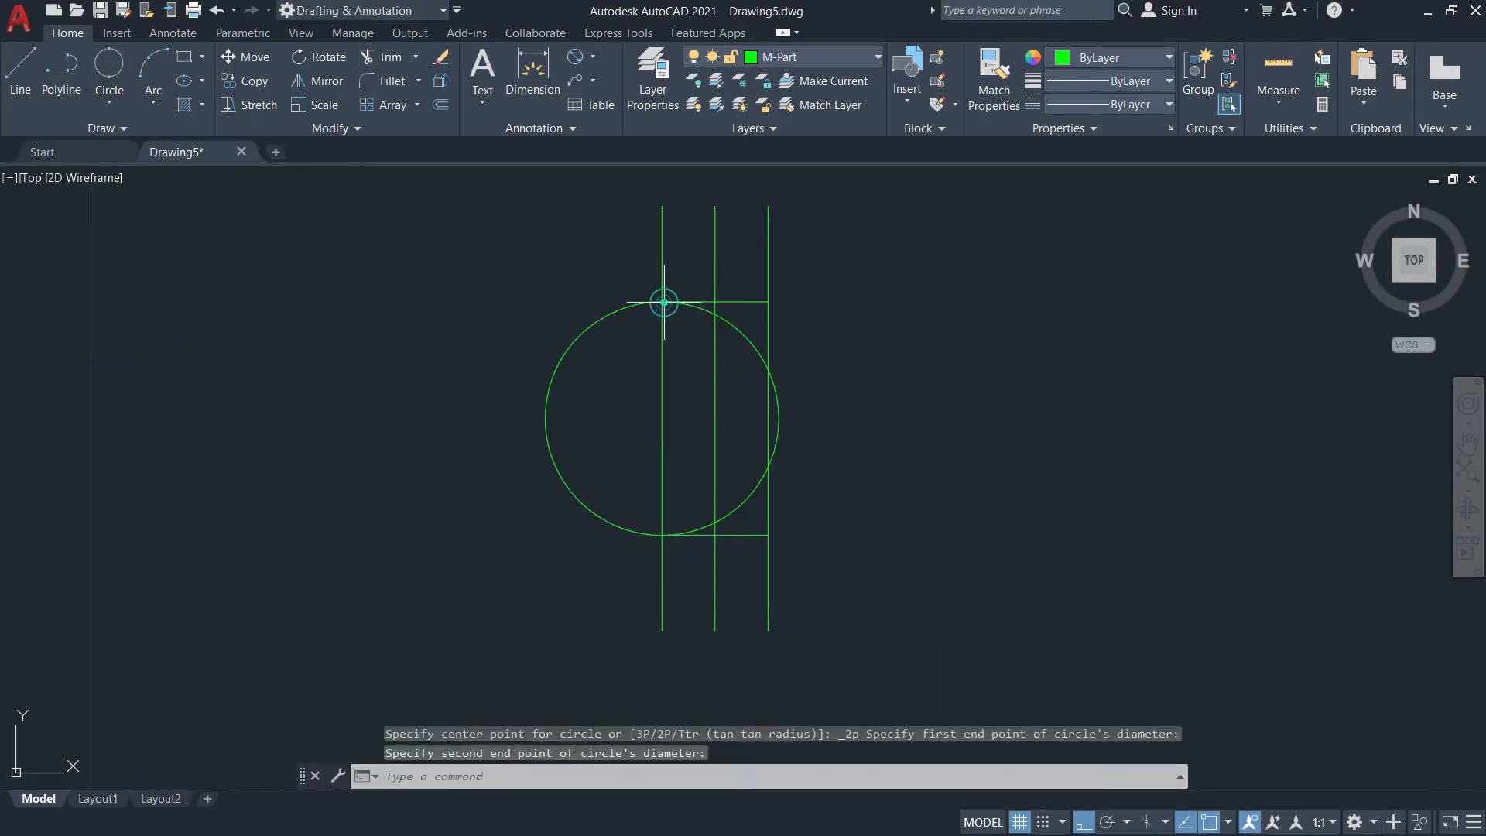
# Draw a two-point circle between the right endpoints of the upper and lower horizontal lines
pyautogui.press('Return')
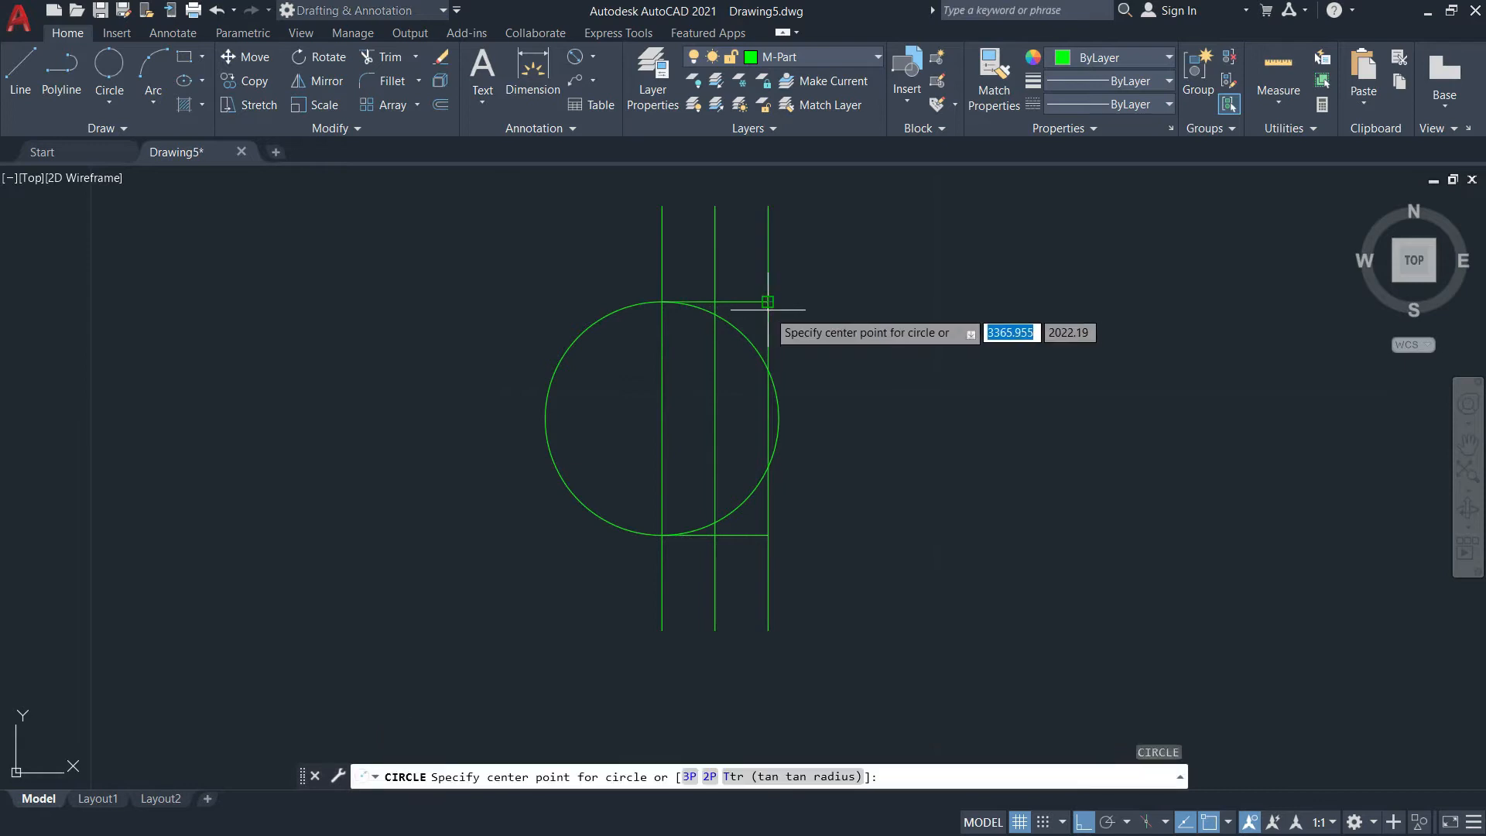
pyautogui.click(108, 66)
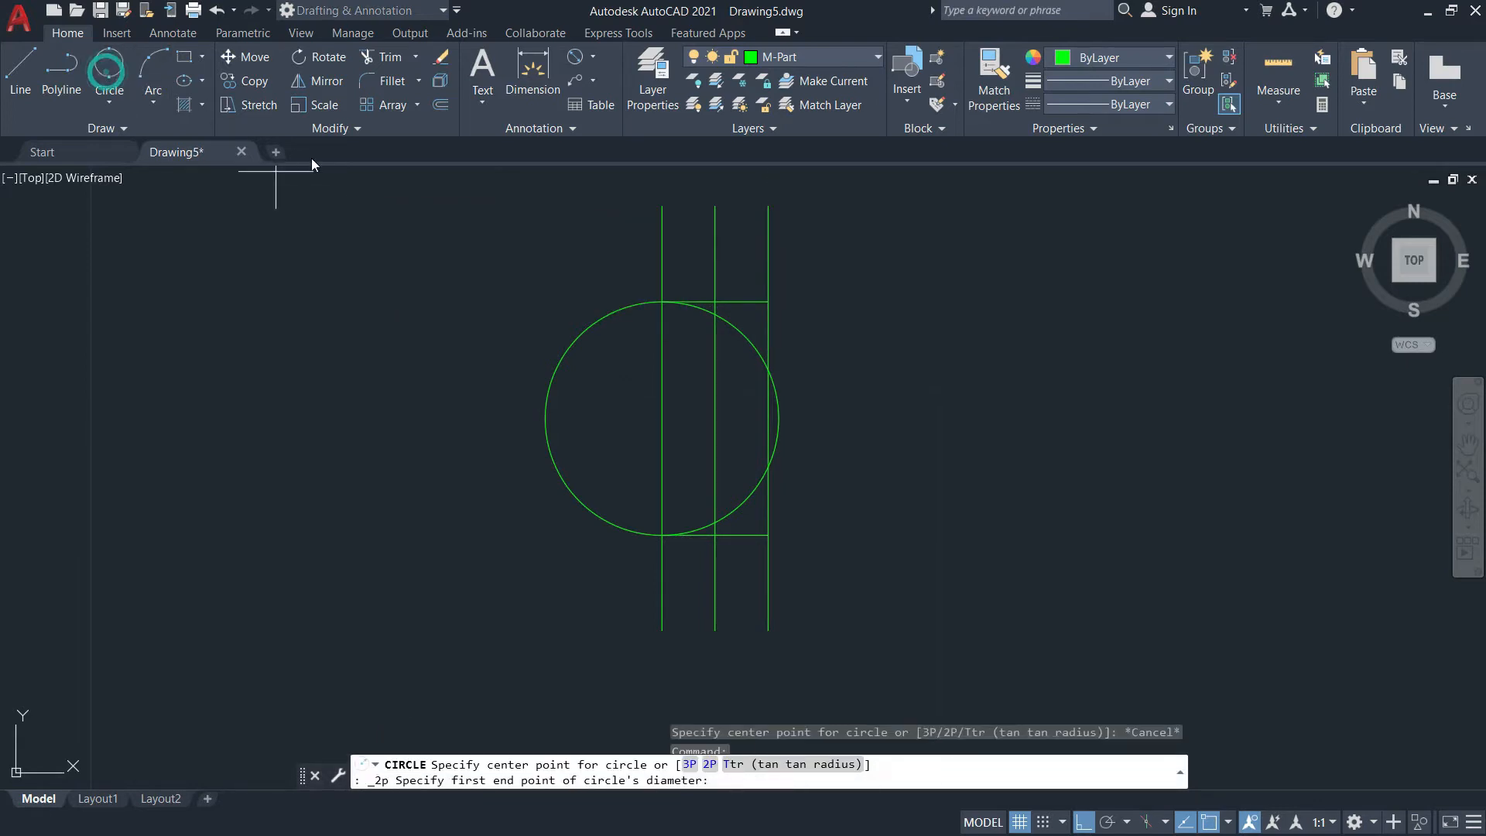
pyautogui.click(109, 102)
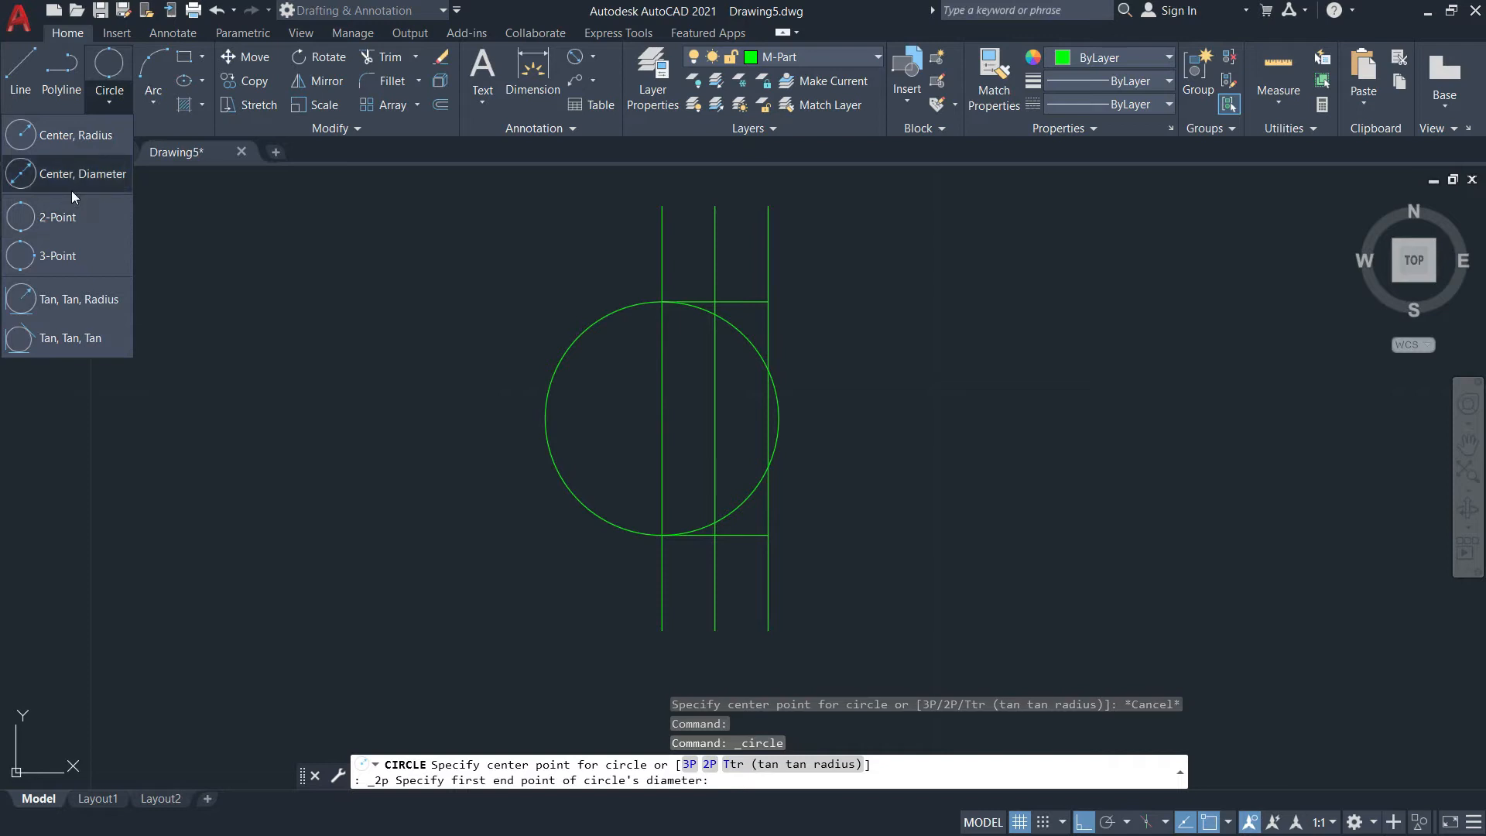
pyautogui.click(71, 219)
pyautogui.click(767, 301)
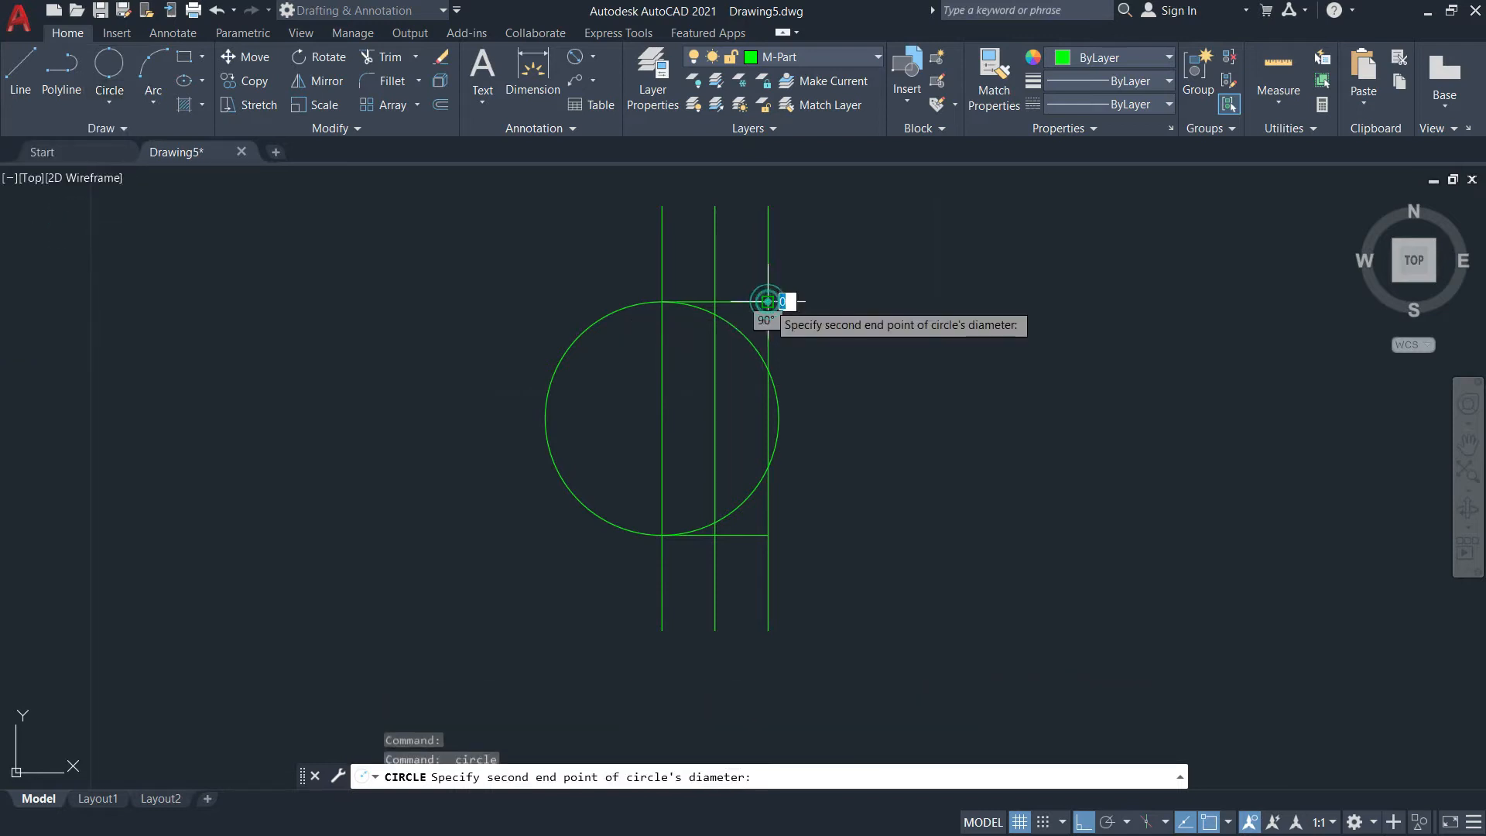
pyautogui.click(768, 534)
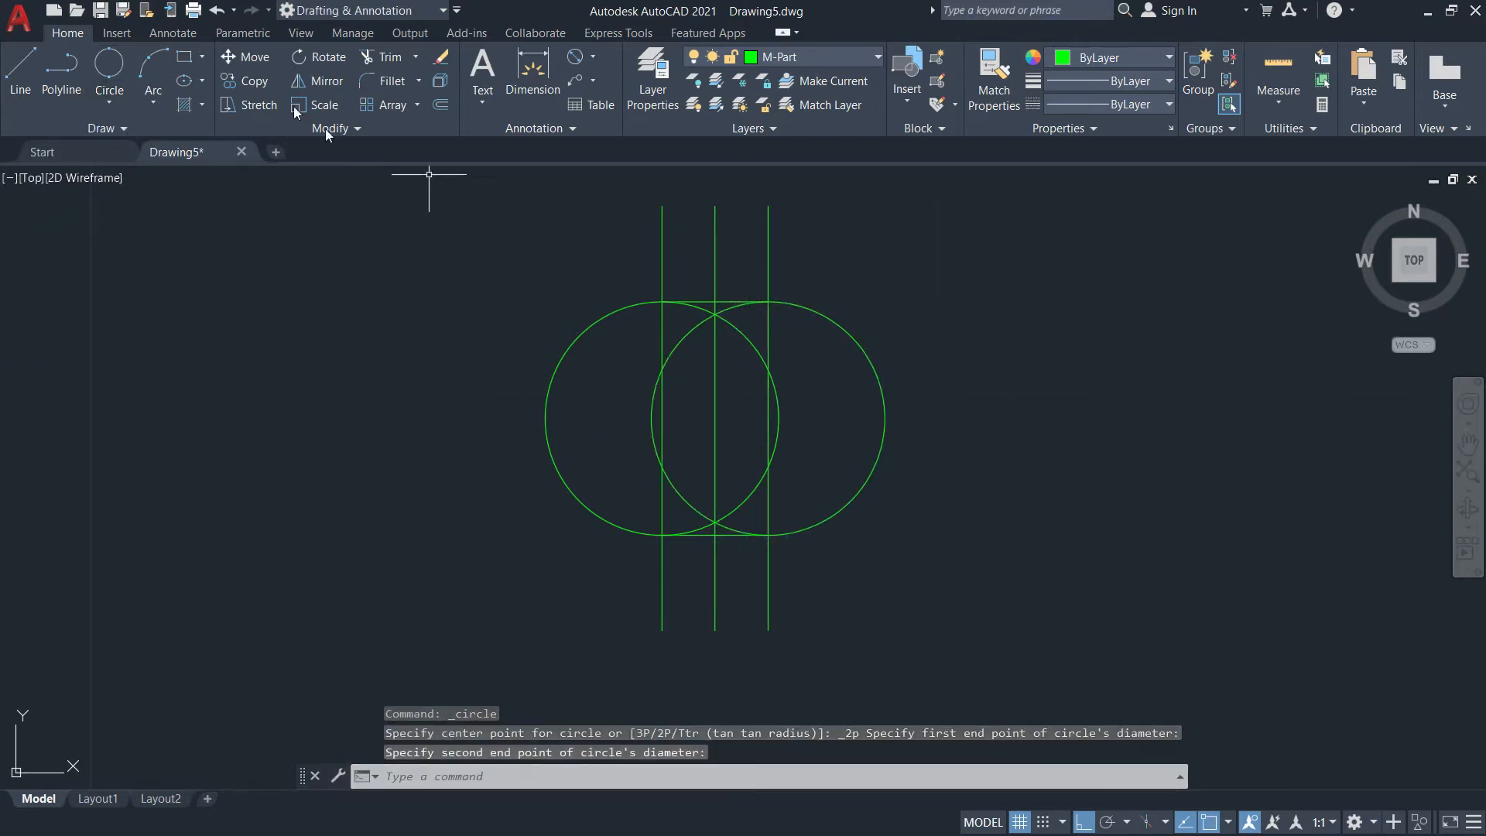
# Trim away the inner halves of both large circles, using the two outer vertical lines as cutting edges
pyautogui.write('TR')
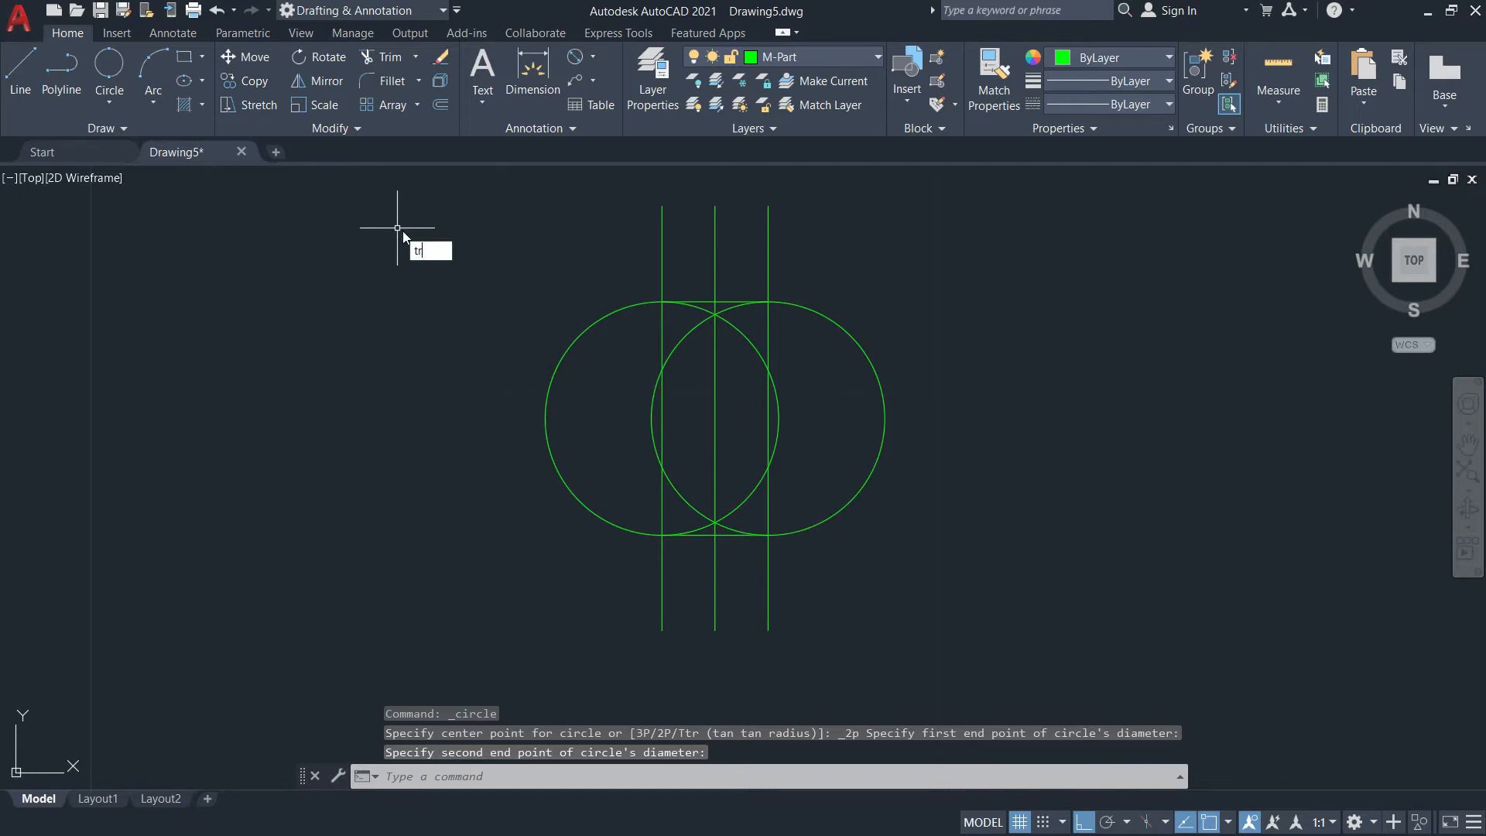
pyautogui.click(421, 272)
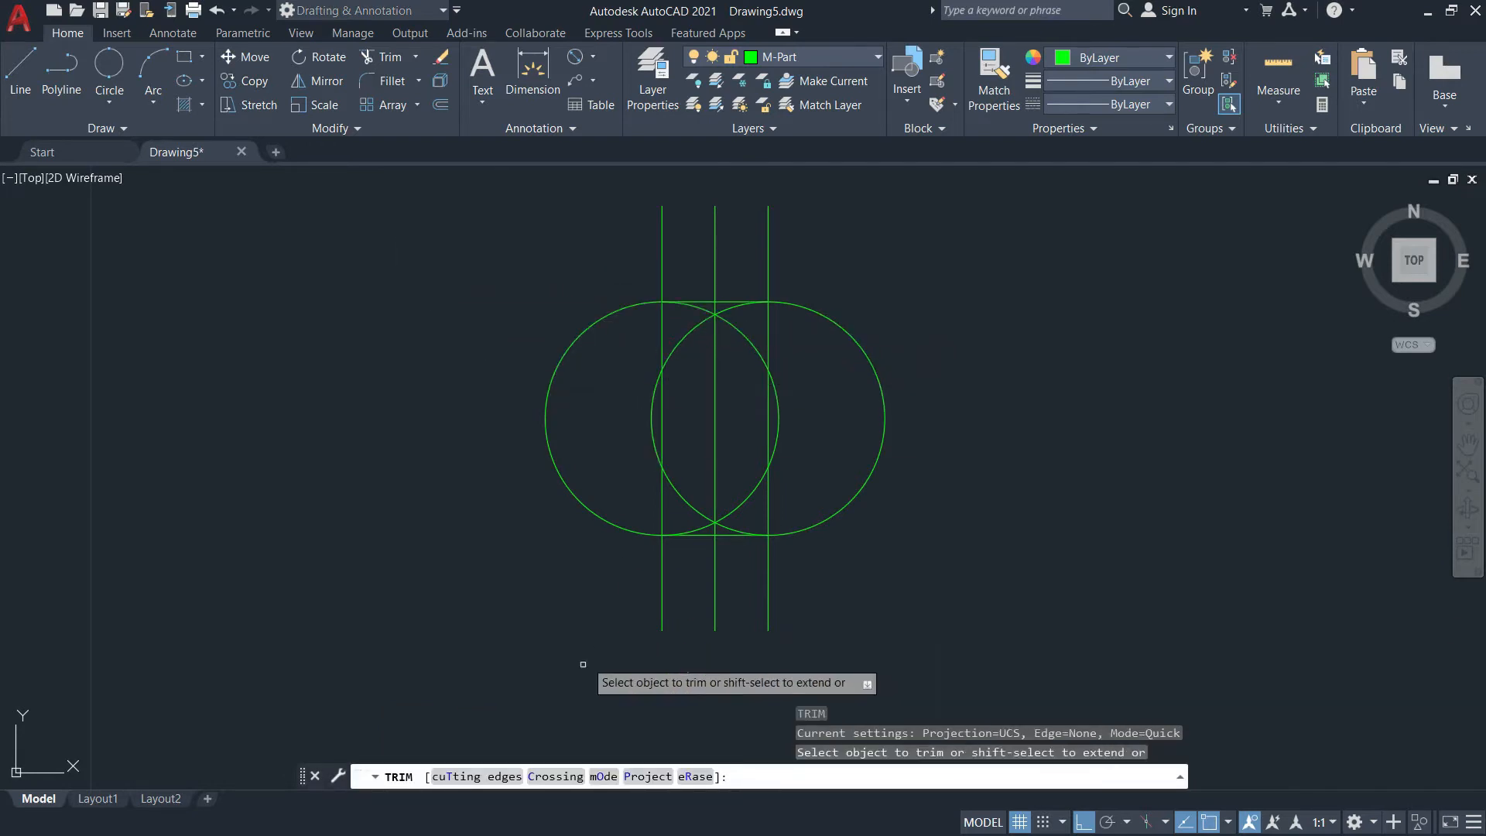
pyautogui.click(480, 777)
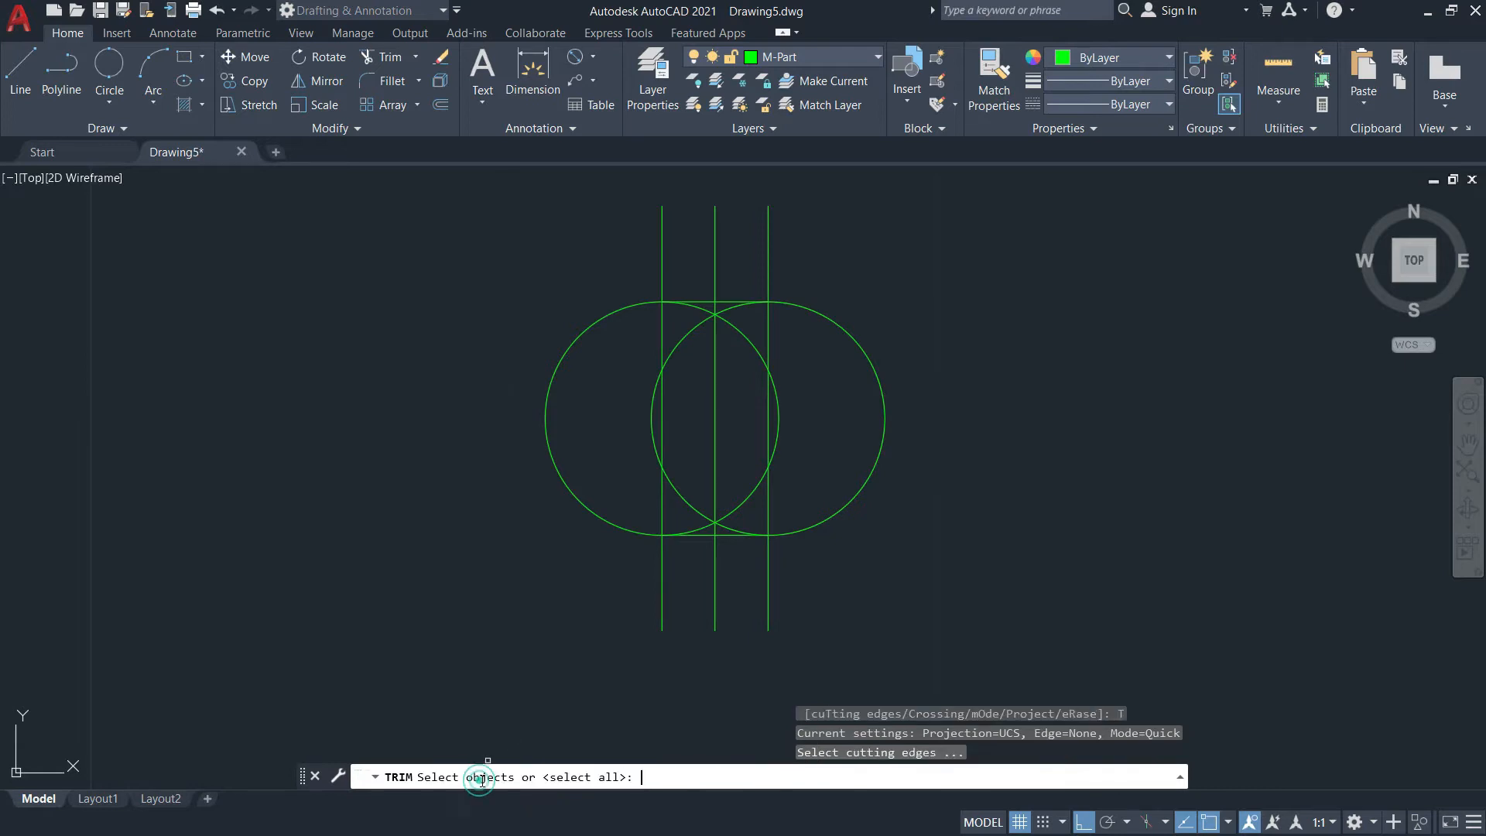
pyautogui.click(662, 336)
pyautogui.click(769, 336)
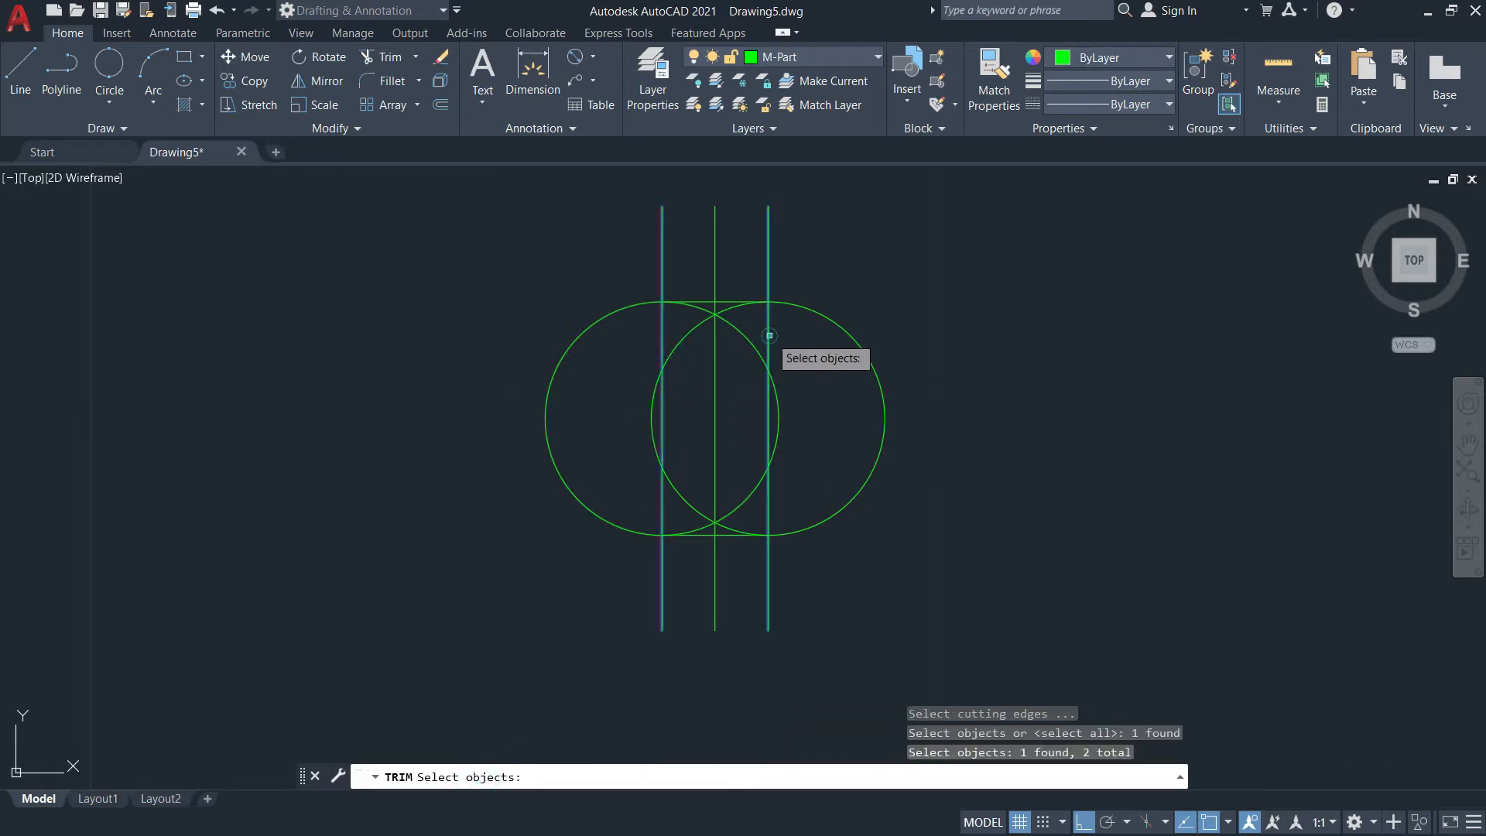
pyautogui.press('Return')
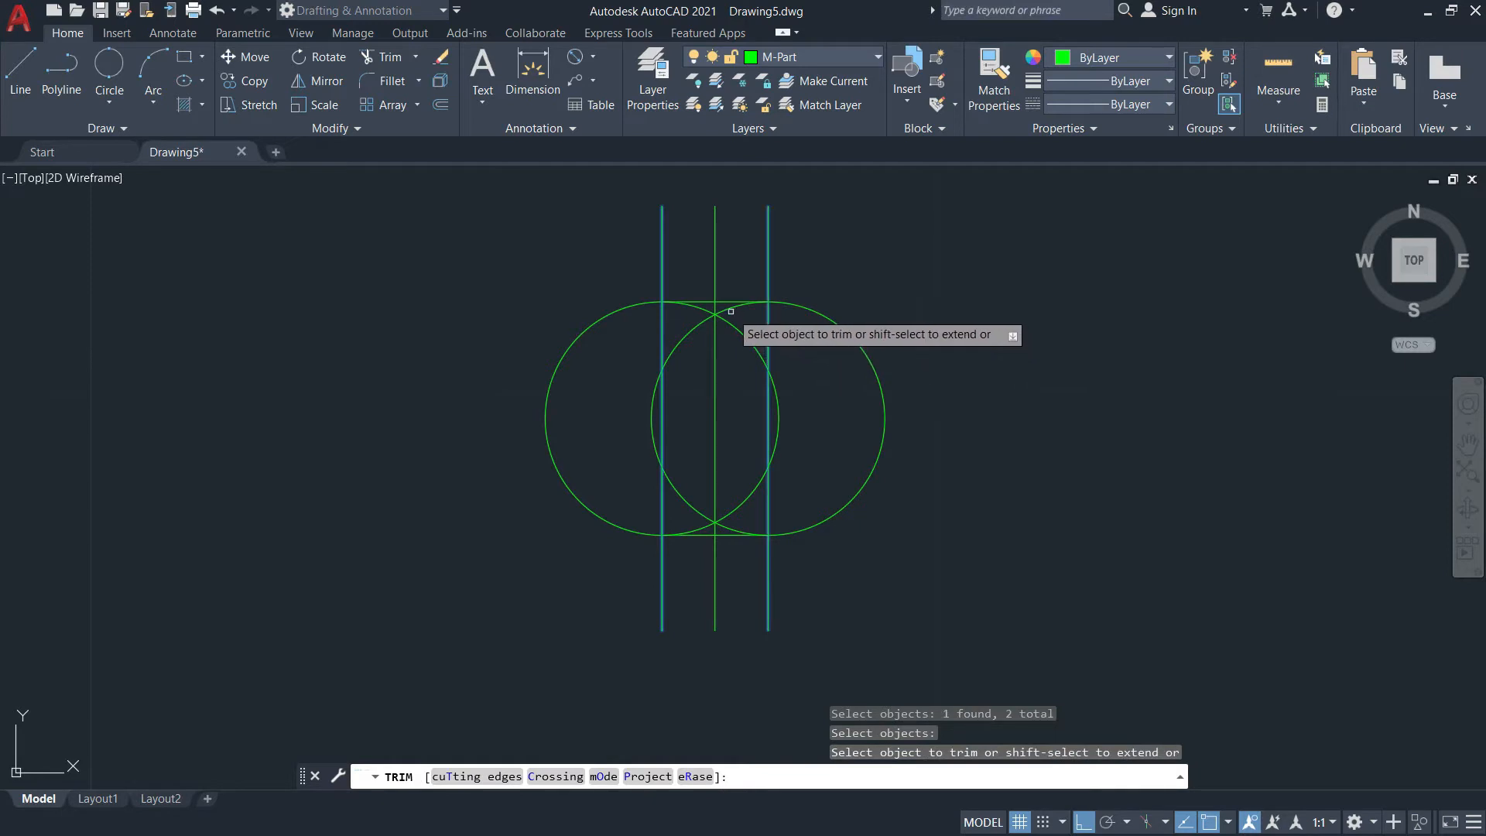
pyautogui.click(729, 309)
pyautogui.click(774, 445)
pyautogui.click(749, 497)
pyautogui.click(685, 500)
pyautogui.click(651, 430)
pyautogui.press('Return')
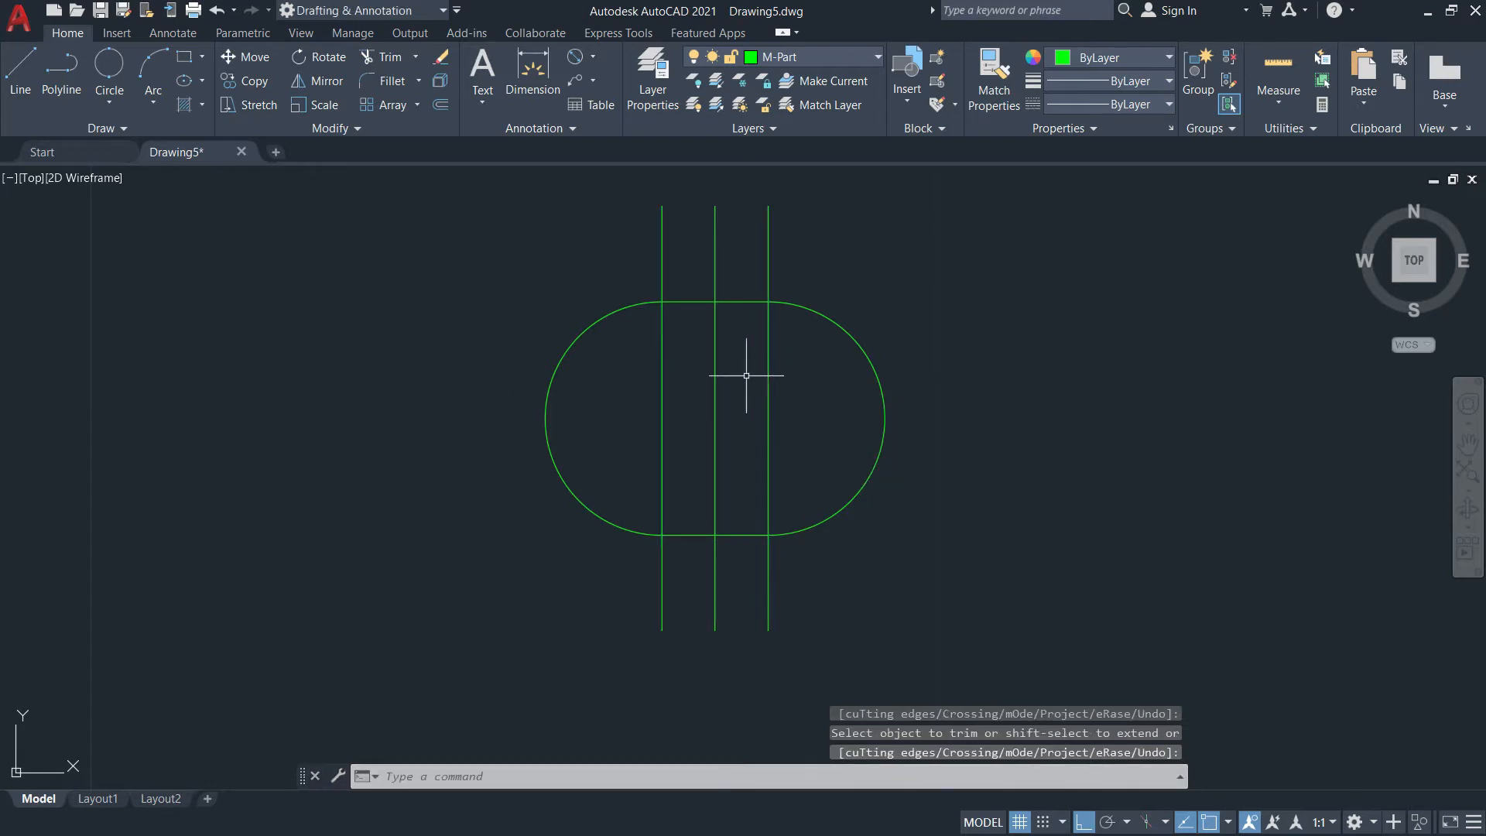
# Check the hub dimensions in Illustration 11 and draw a 1.5 diameter circle at the centre of the right outer arc
pyautogui.hotkey('alt', 'Tab')
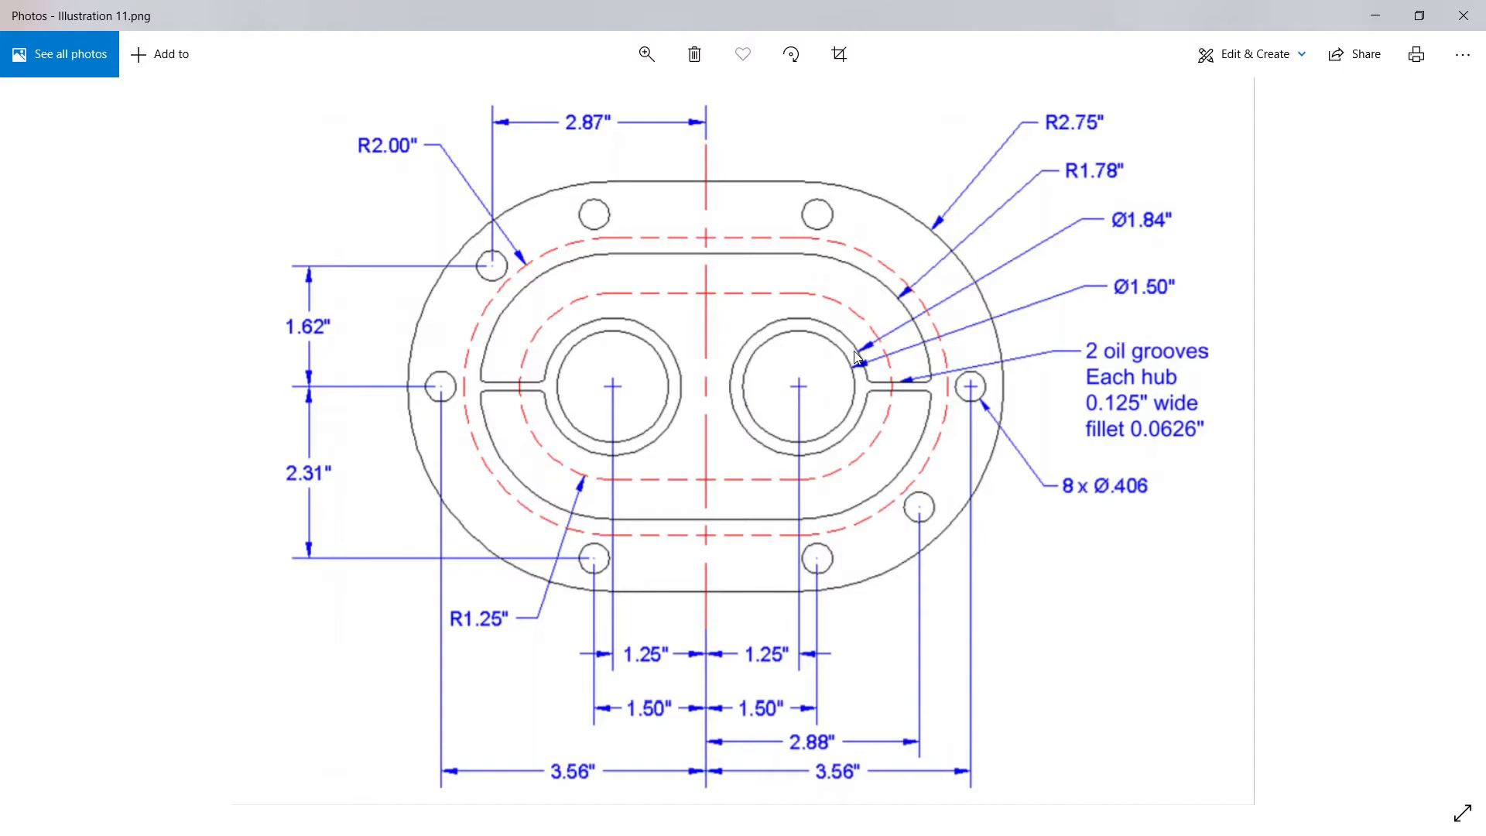
pyautogui.hotkey('alt', 'Tab')
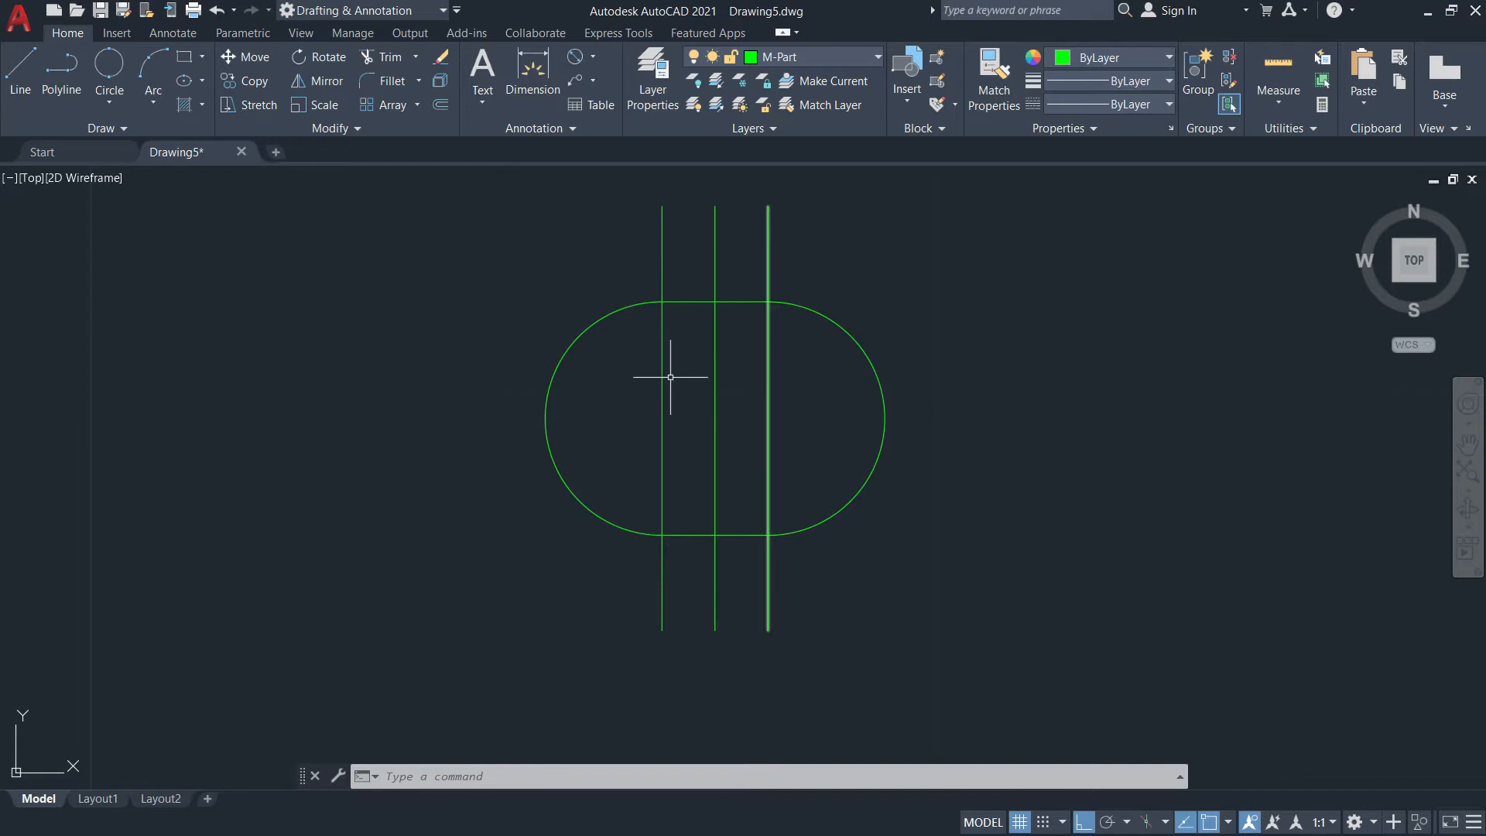
pyautogui.click(109, 98)
pyautogui.click(100, 175)
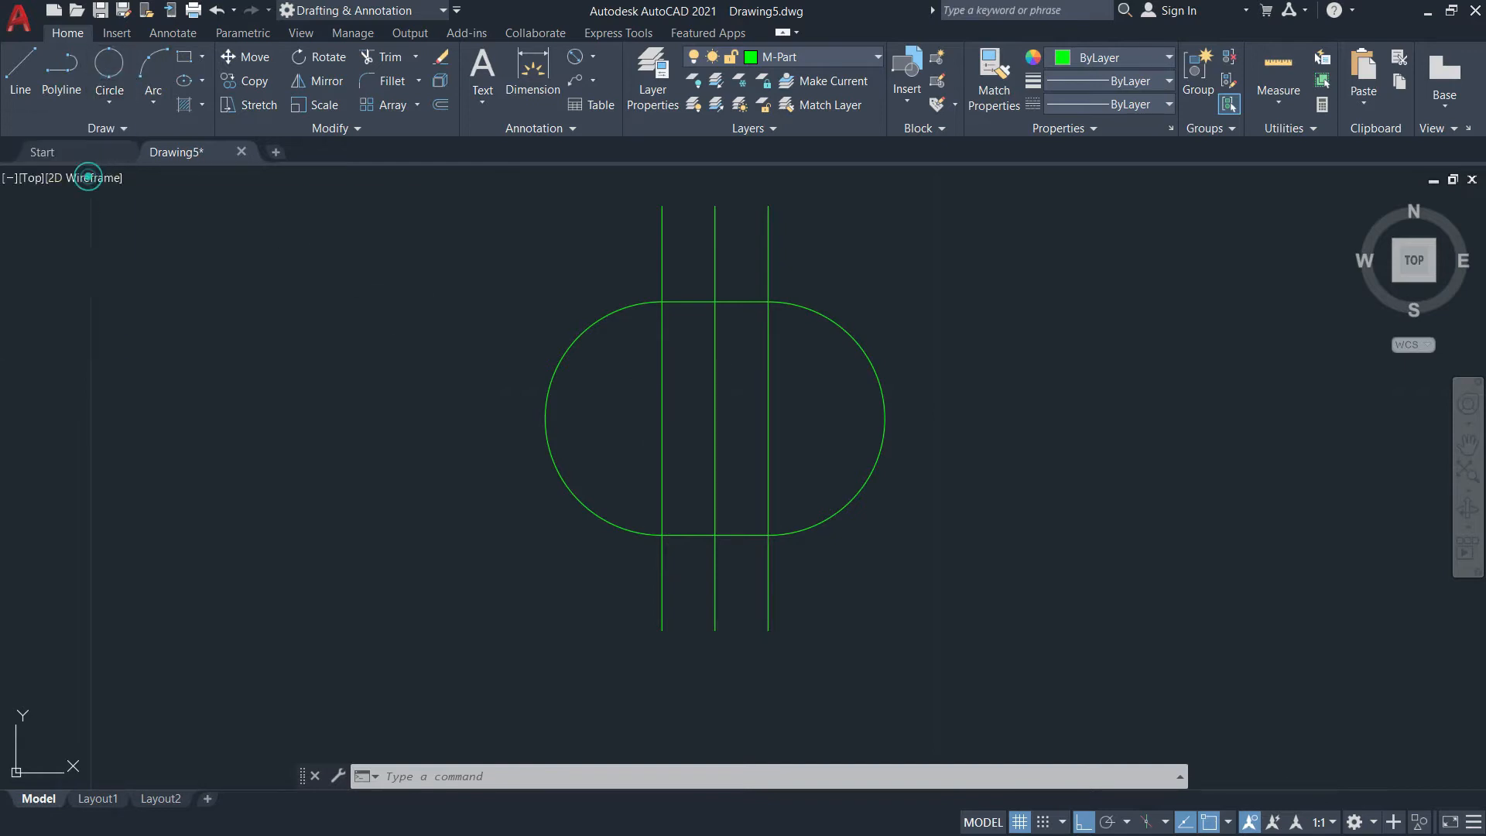
pyautogui.click(768, 418)
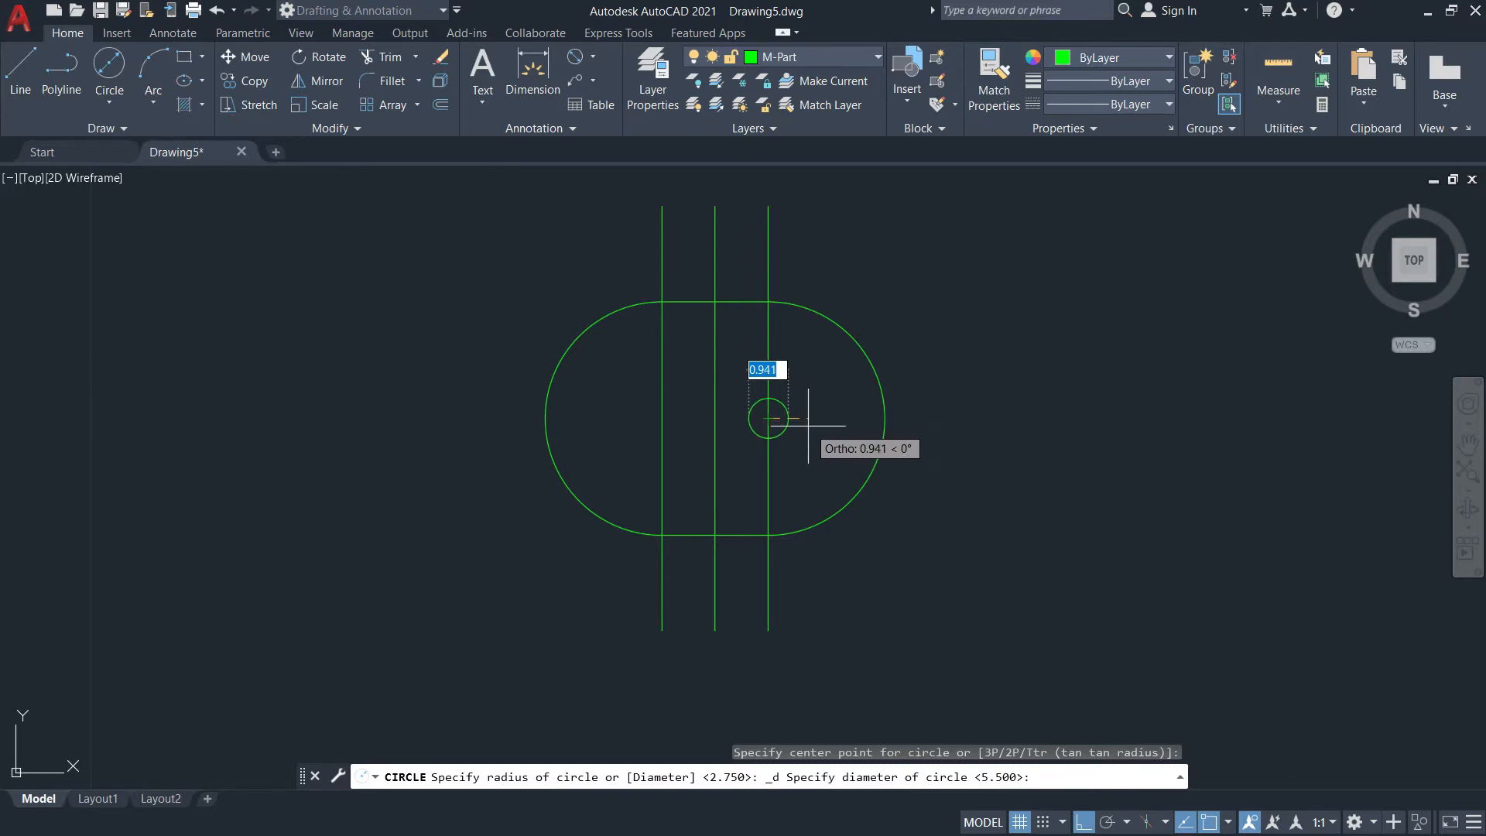
pyautogui.hotkey('alt', 'Tab')
pyautogui.hotkey('alt', 'Tab')
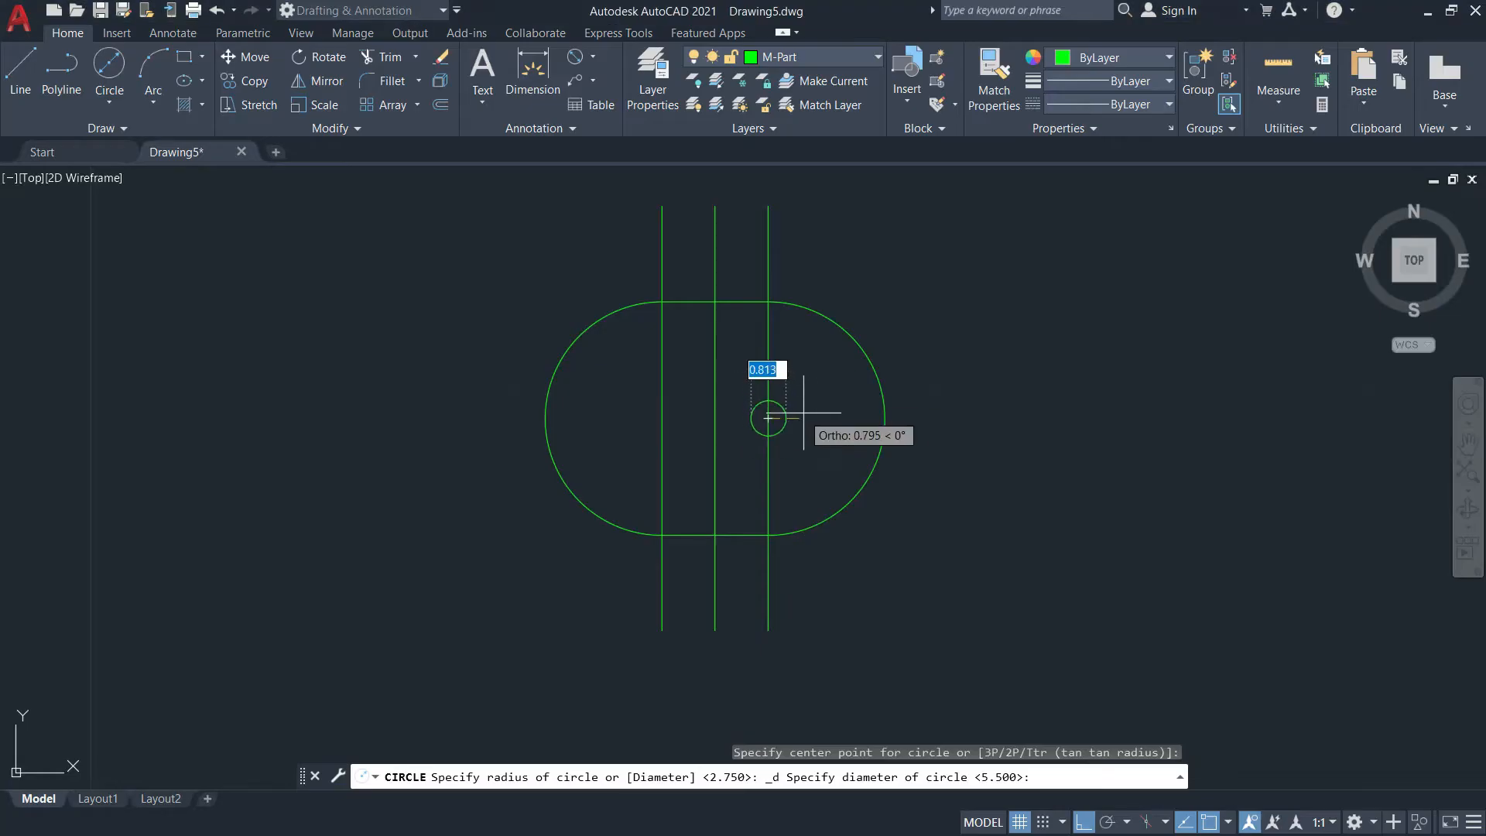
pyautogui.write('1.5')
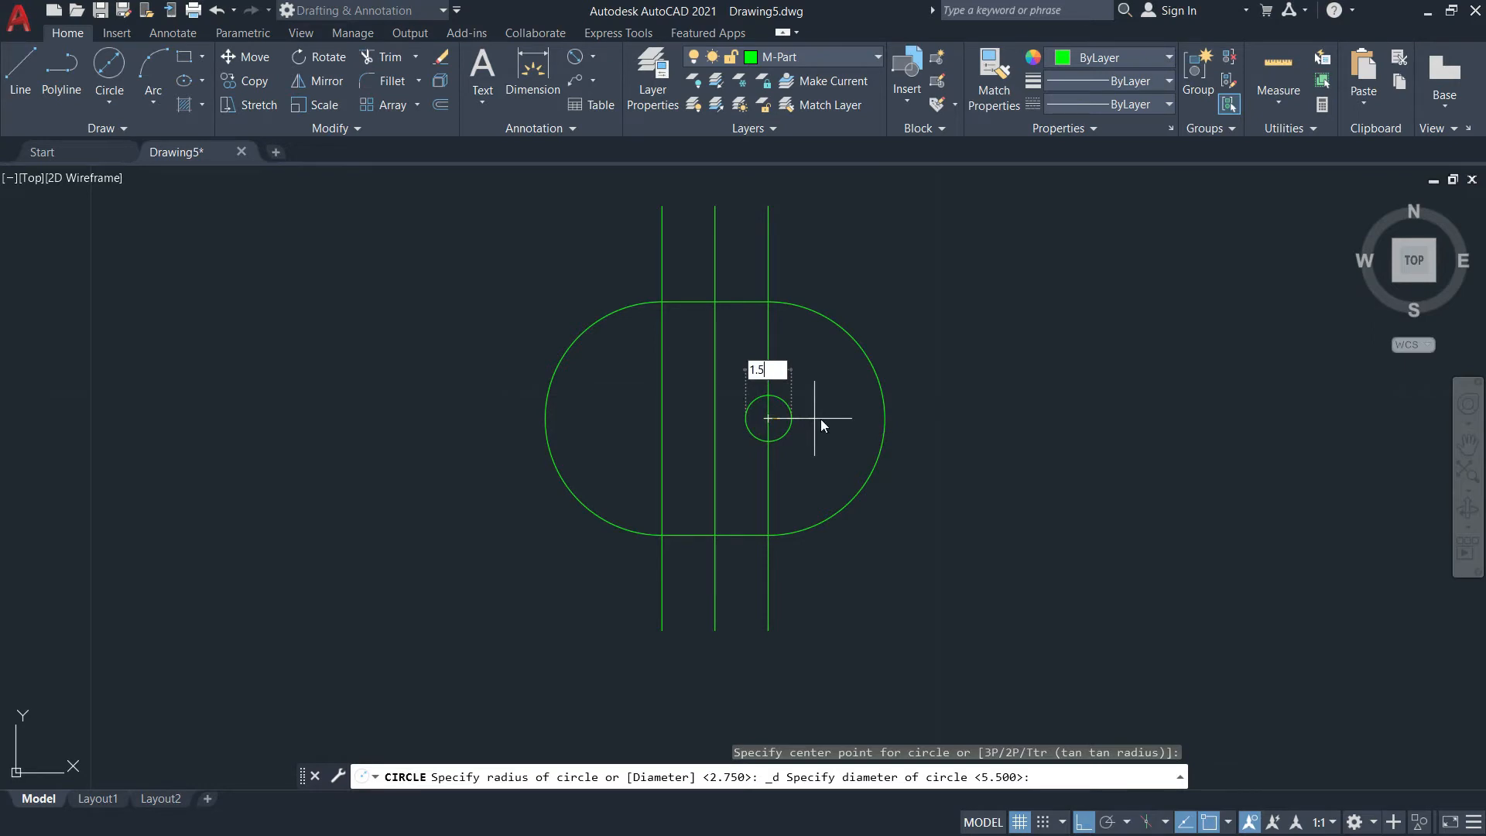
pyautogui.press('Return')
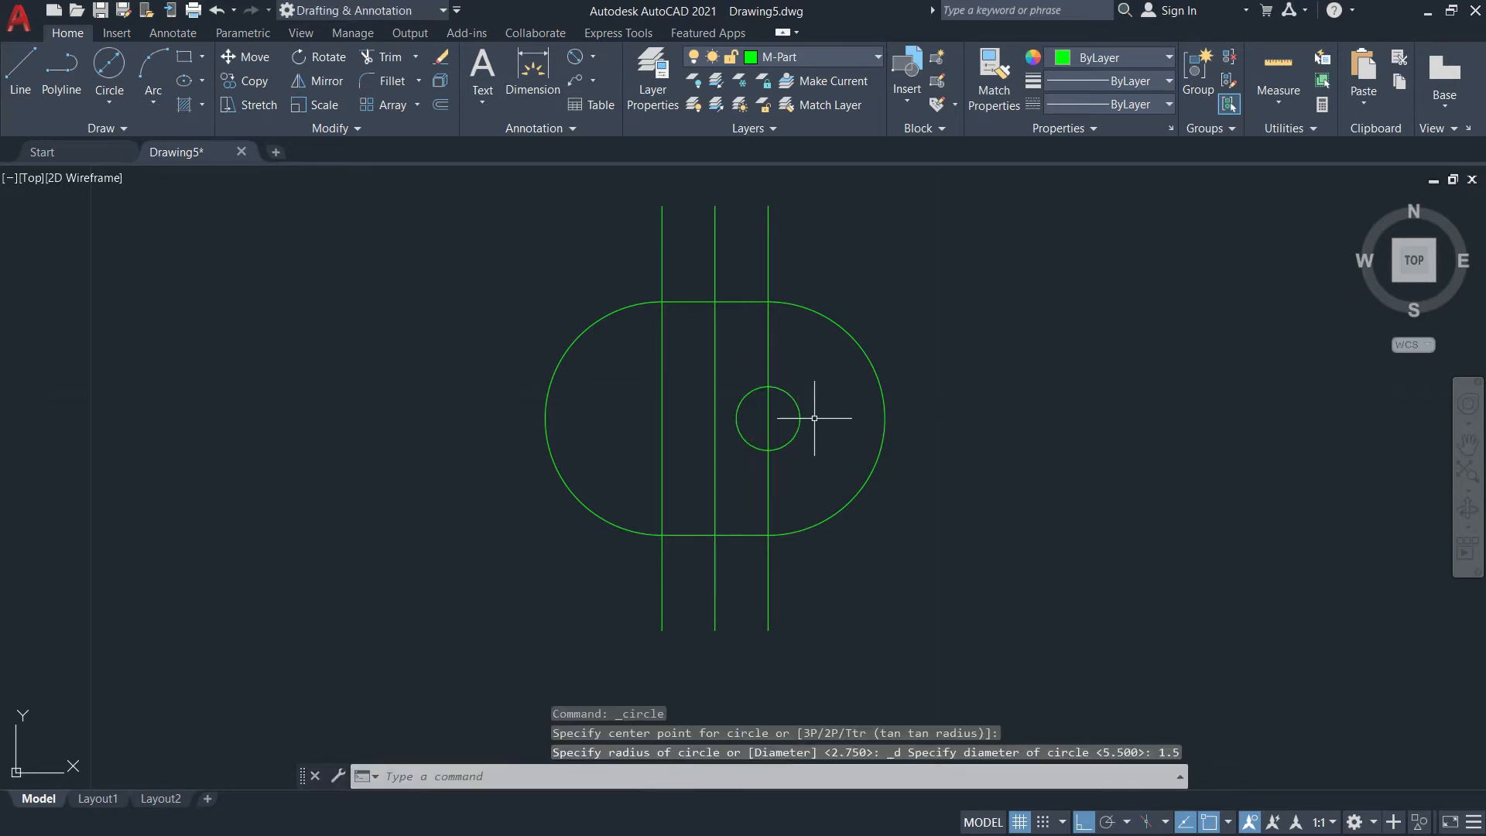
# Draw a concentric circle of diameter 1.84 around the 1.5 diameter hub circle
pyautogui.click(116, 70)
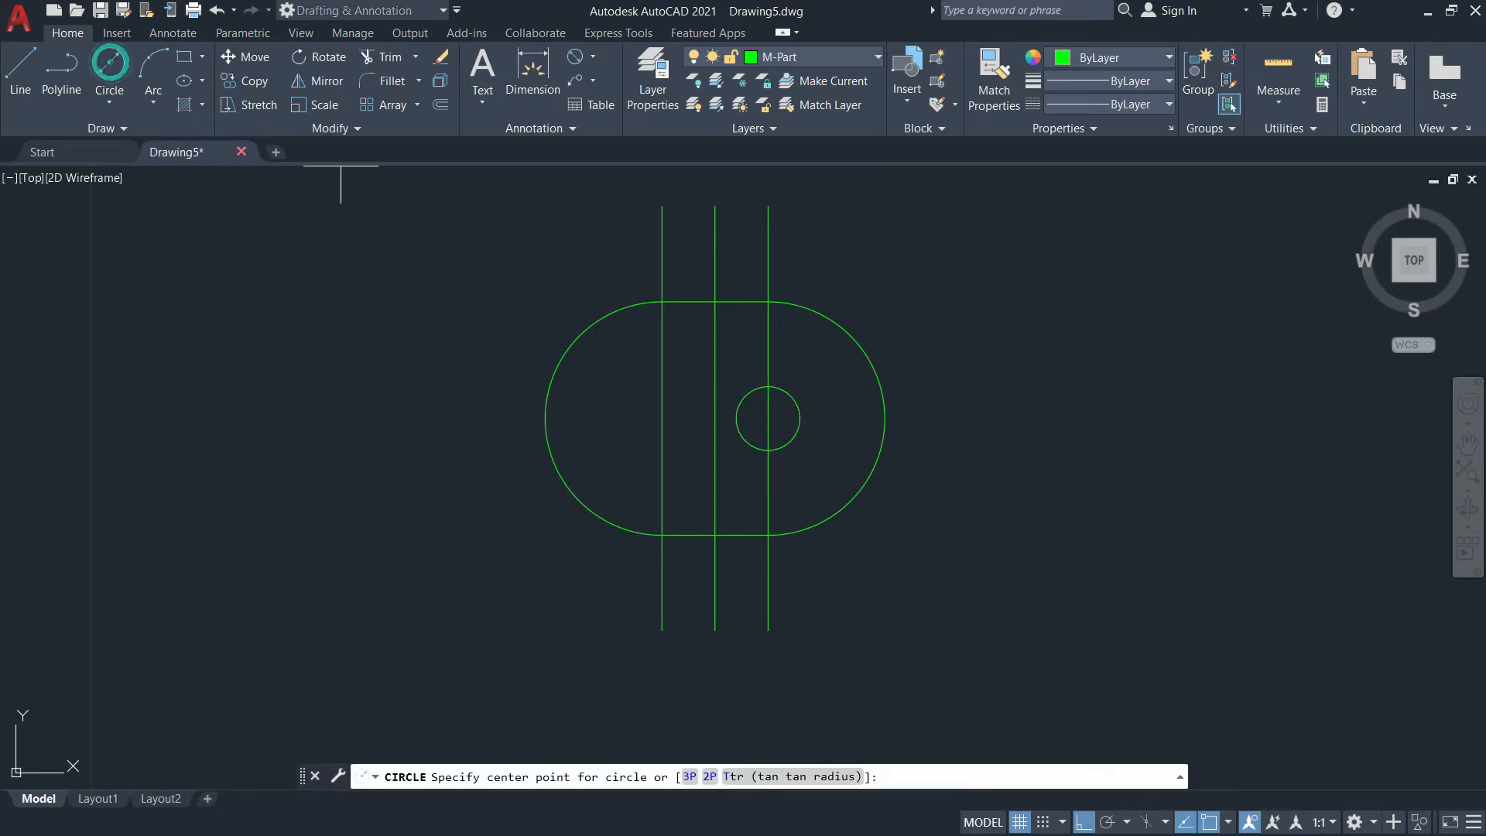
pyautogui.click(767, 418)
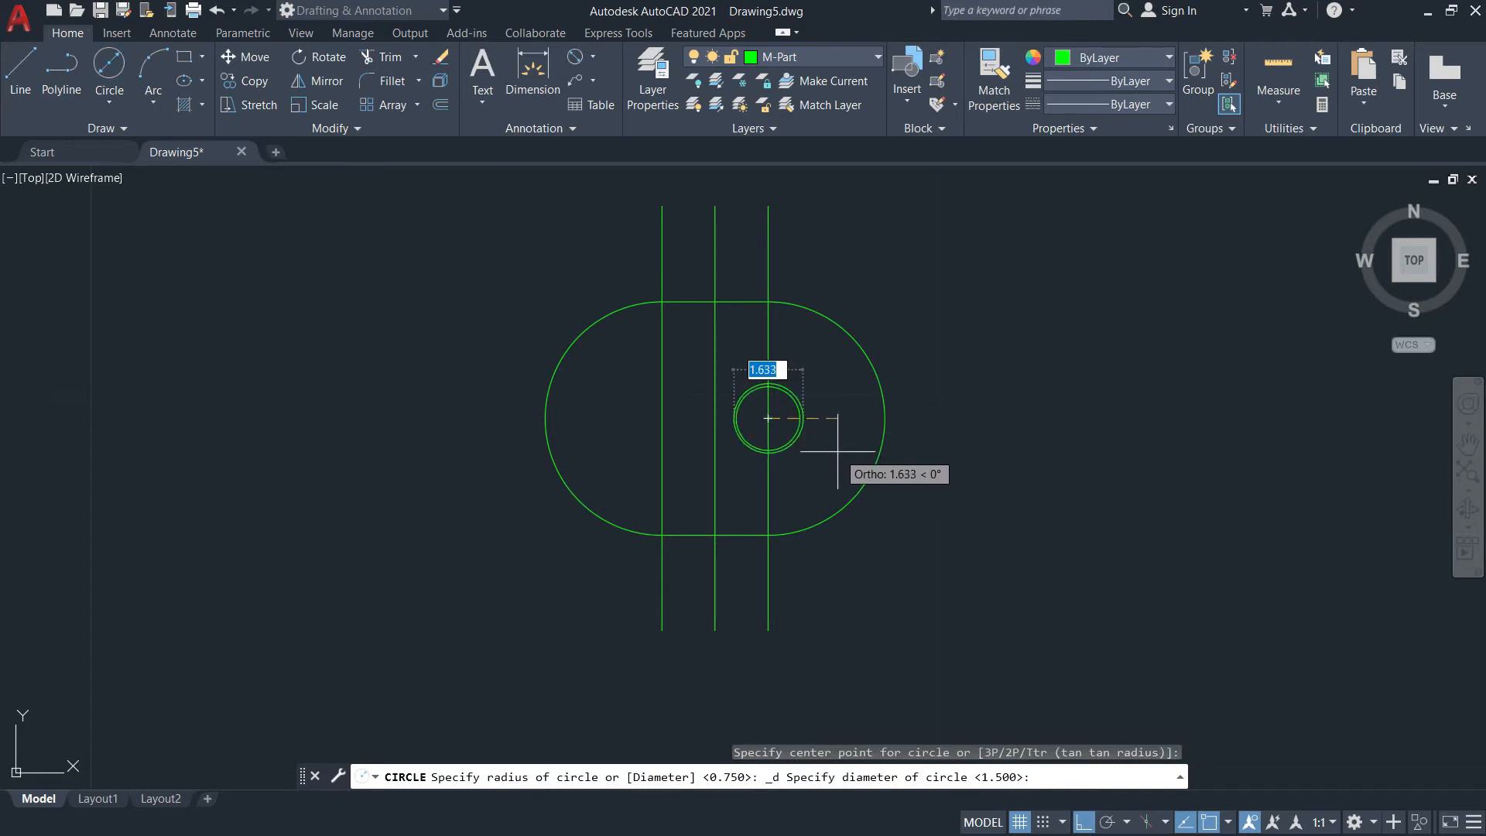
pyautogui.write('1.84')
pyautogui.press('Return')
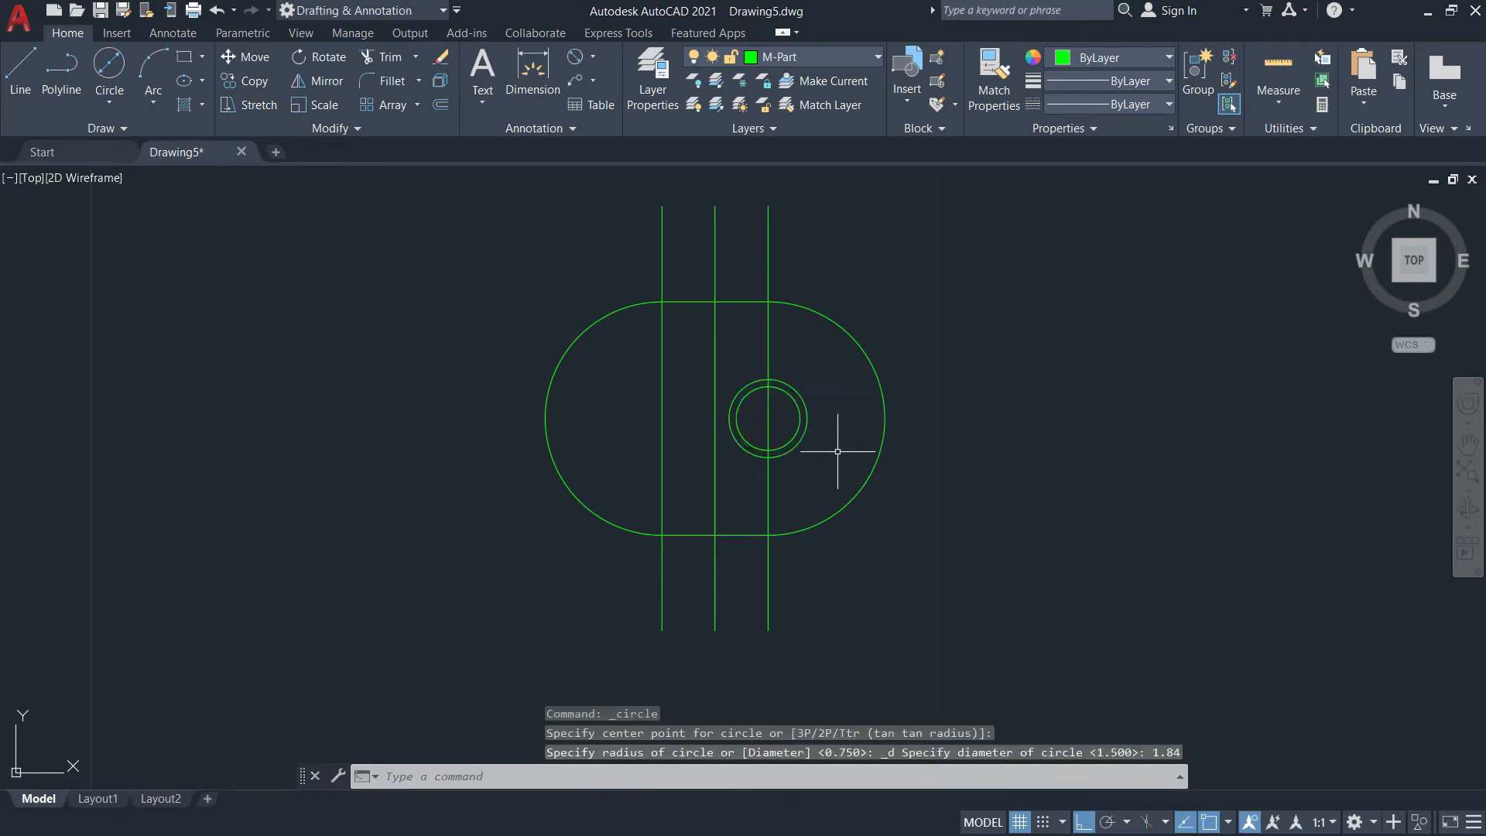
# Check the inner outline radius in Illustration 11 and draw a concentric circle of radius 1.78 around the right hub
pyautogui.scroll(4, 747, 398)
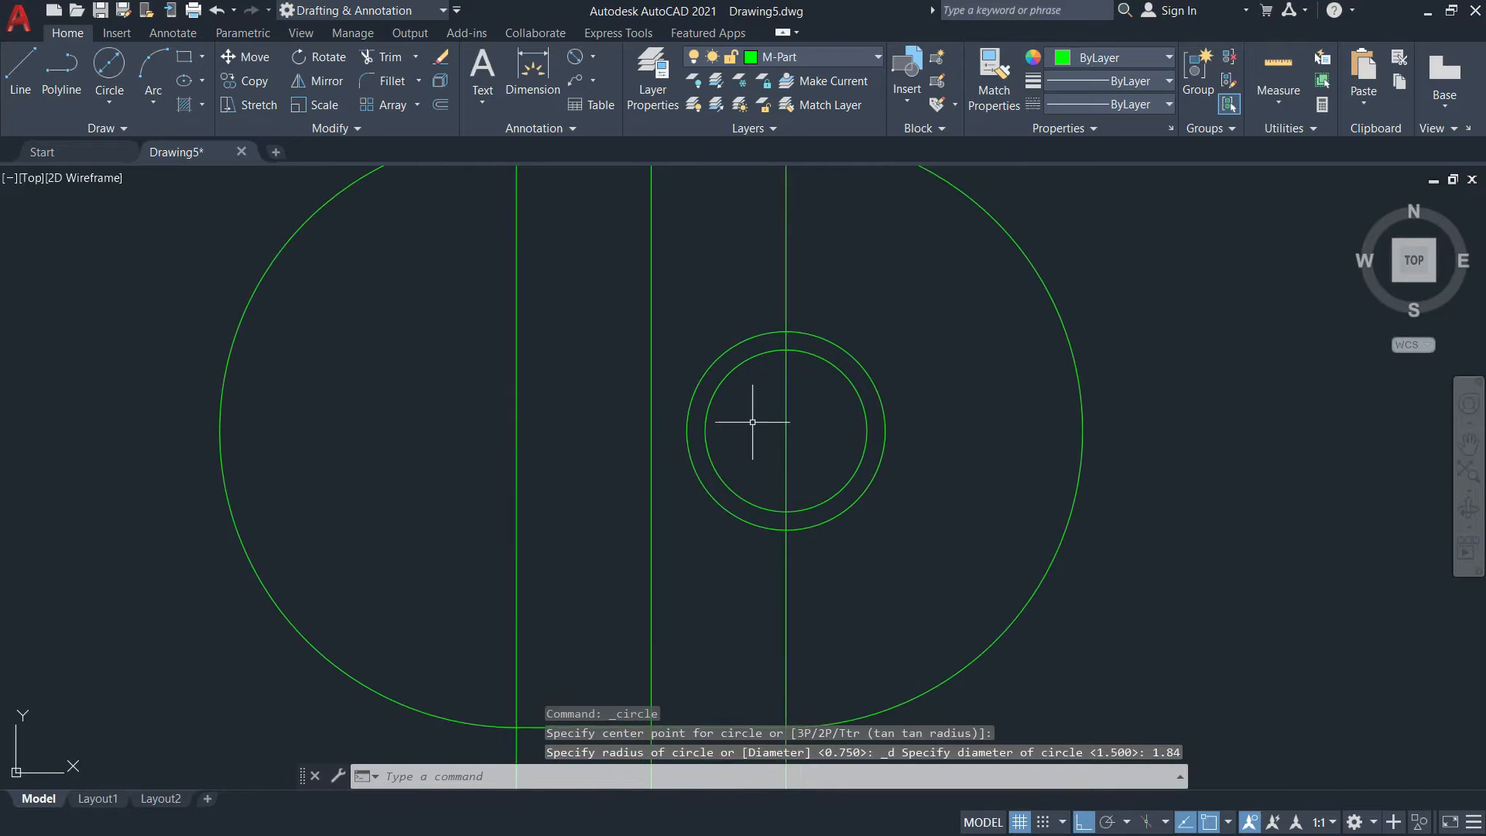
pyautogui.hotkey('alt', 'Tab')
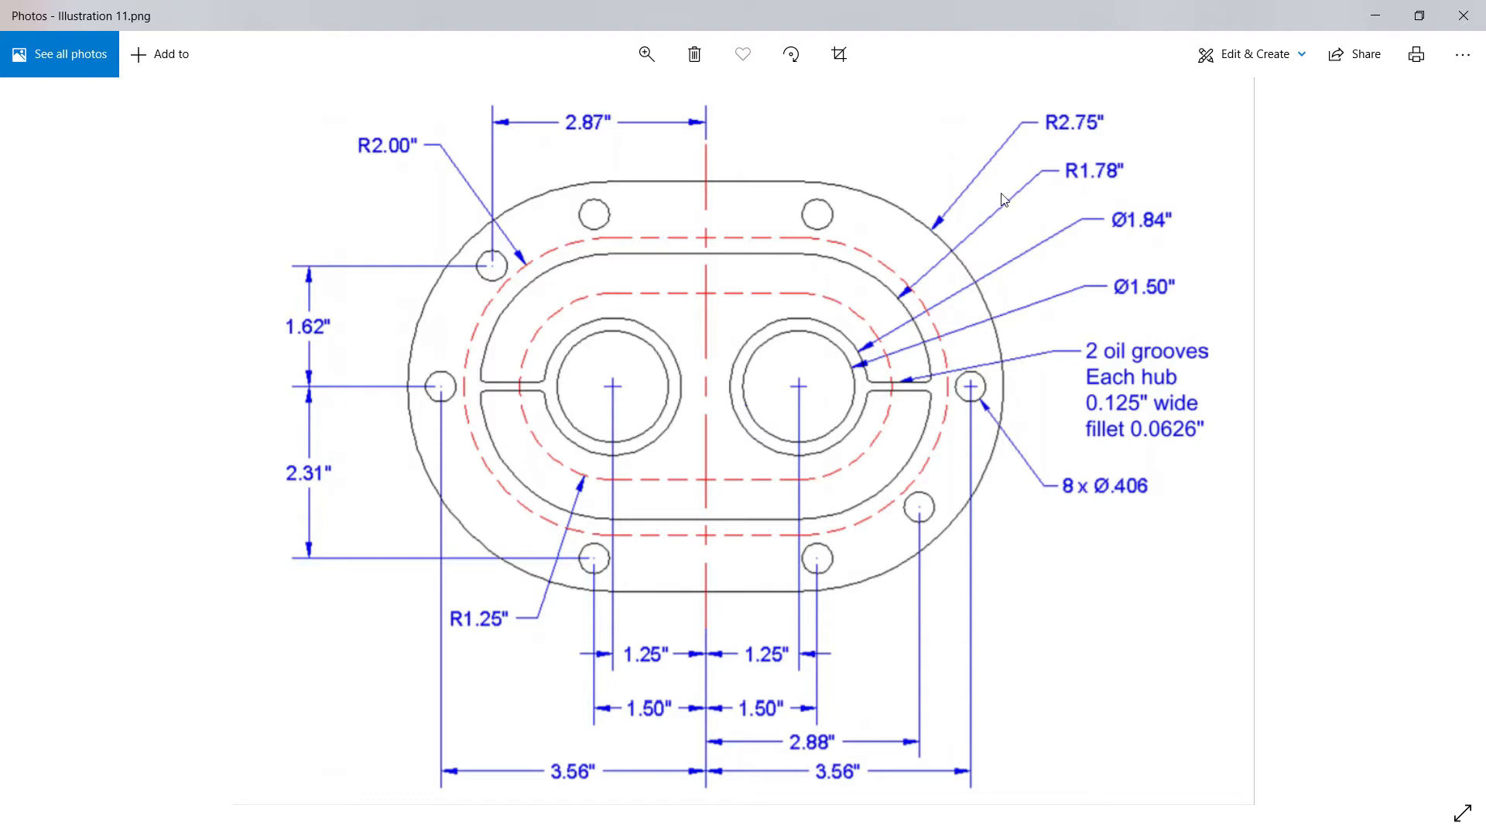
pyautogui.hotkey('alt', 'Tab')
pyautogui.click(109, 96)
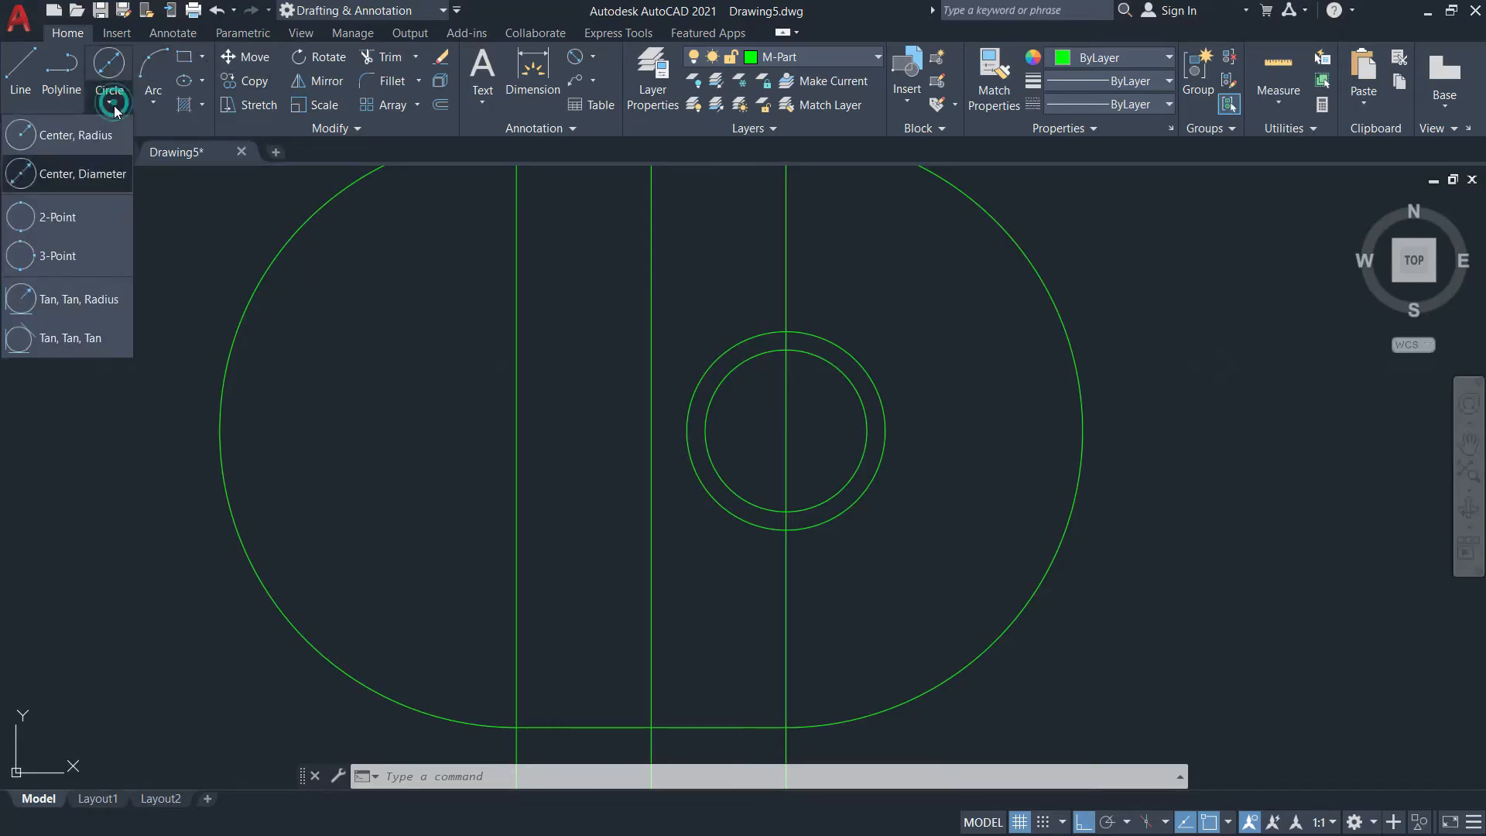
pyautogui.click(59, 143)
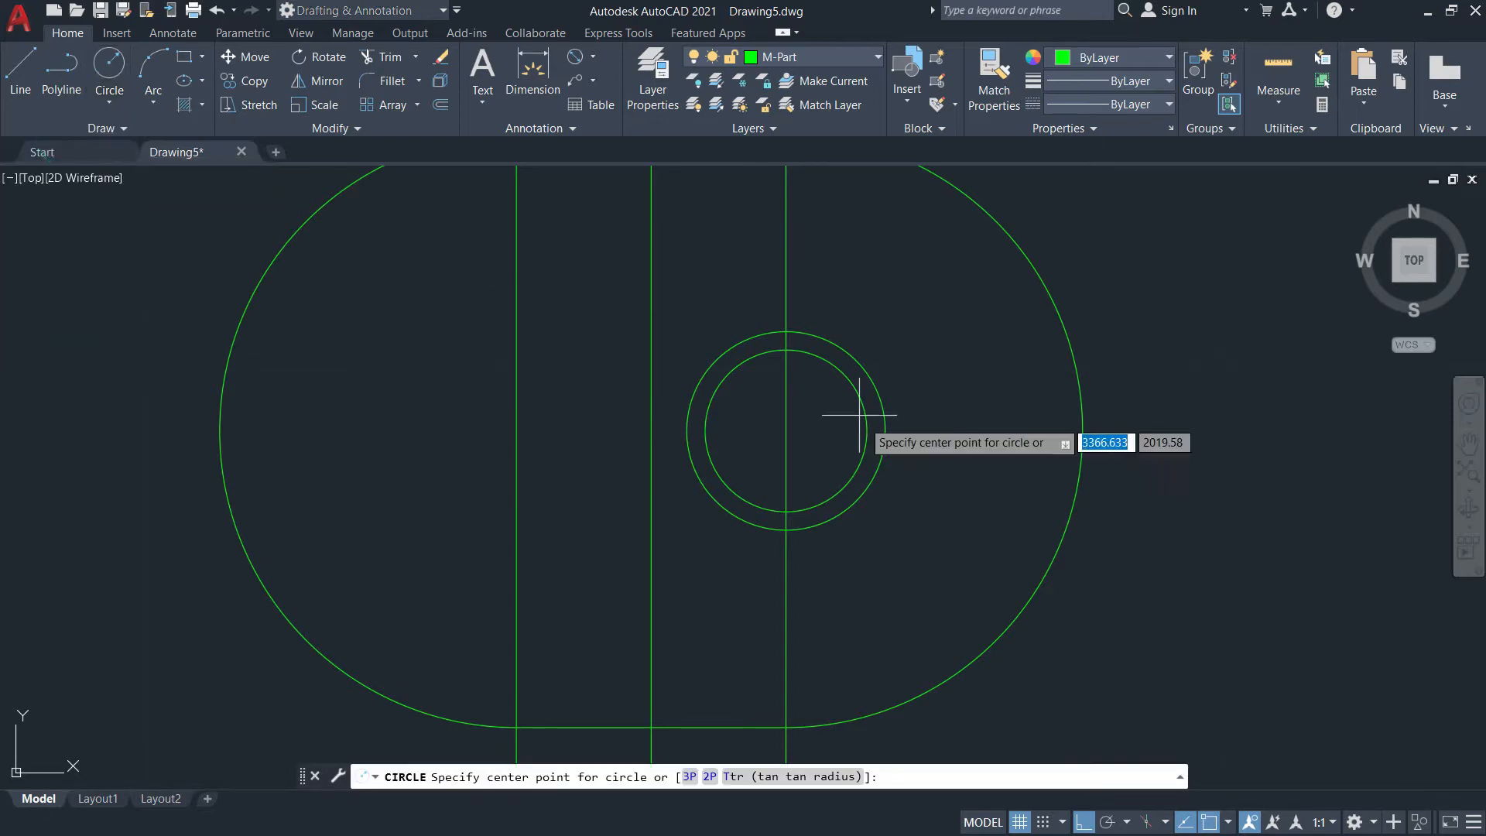
pyautogui.click(785, 430)
pyautogui.write('1.')
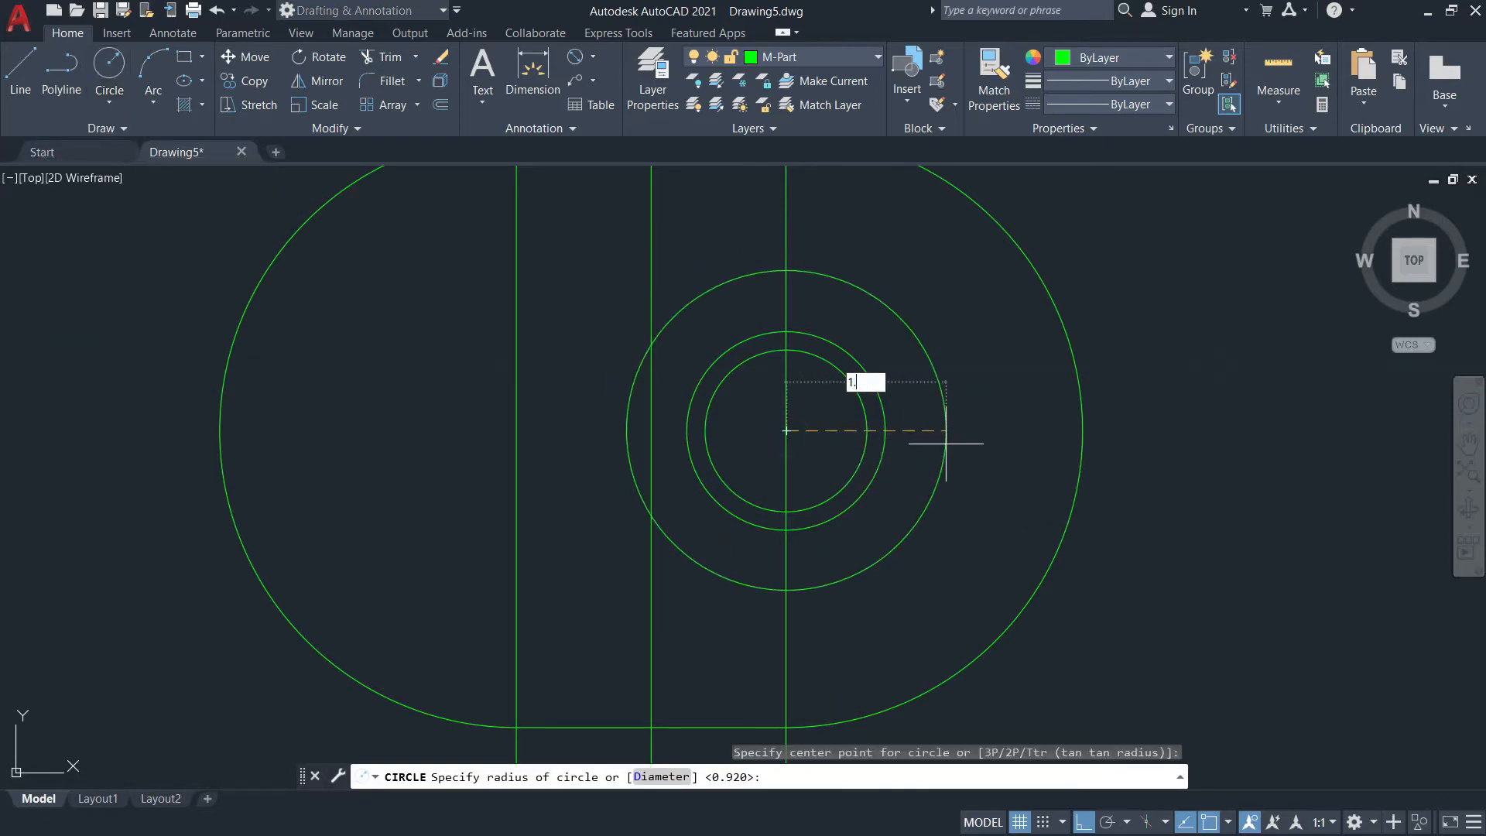
pyautogui.write('78')
pyautogui.press('Return')
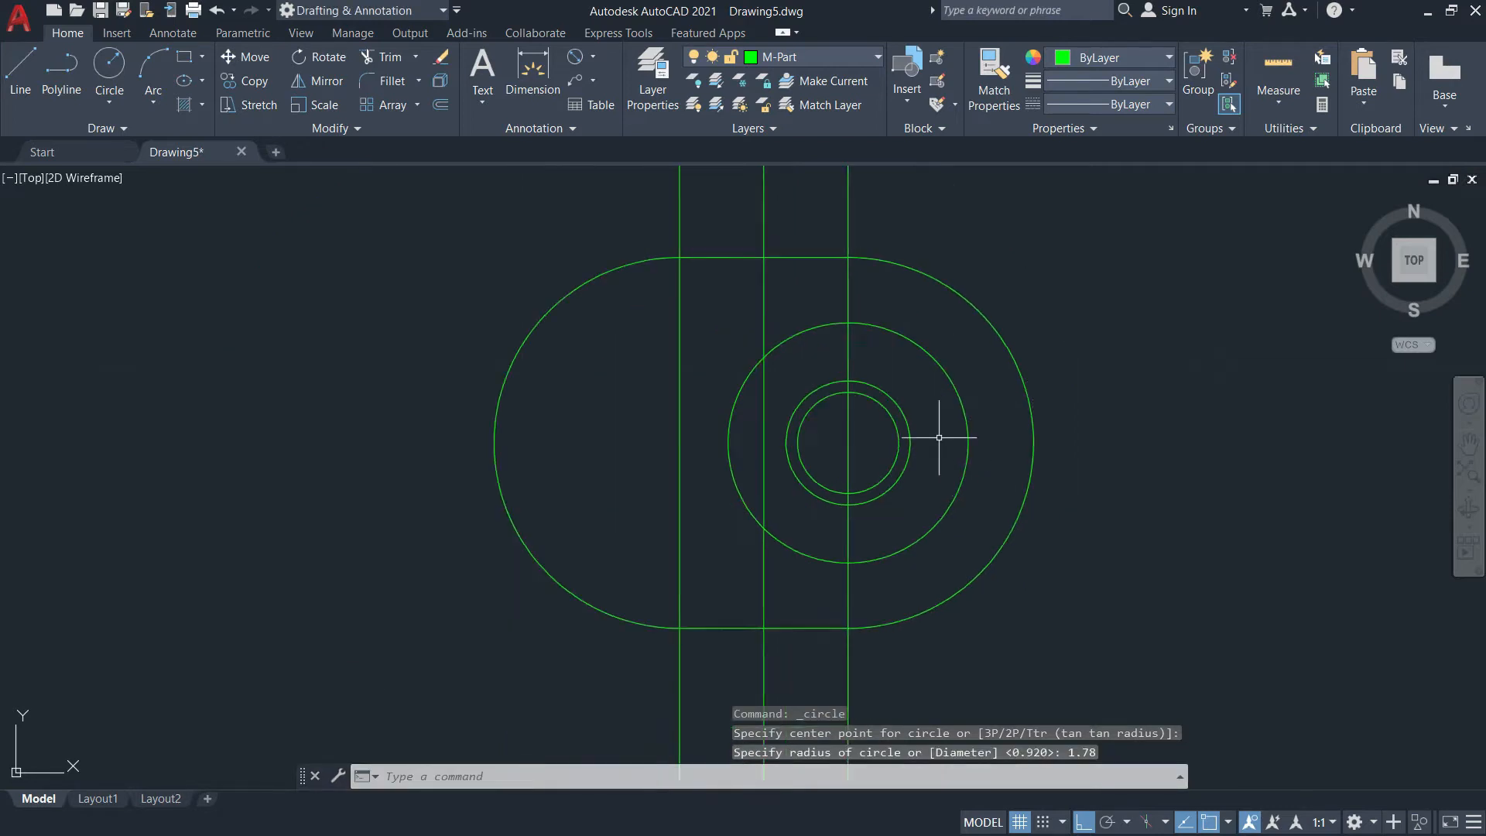
# Copy the outline's upper horizontal line from its right endpoint to the top and bottom quadrants of the 1.78 radius circle
pyautogui.scroll(-3, 952, 431)
pyautogui.scroll(4, 870, 338)
pyautogui.scroll(-4, 852, 465)
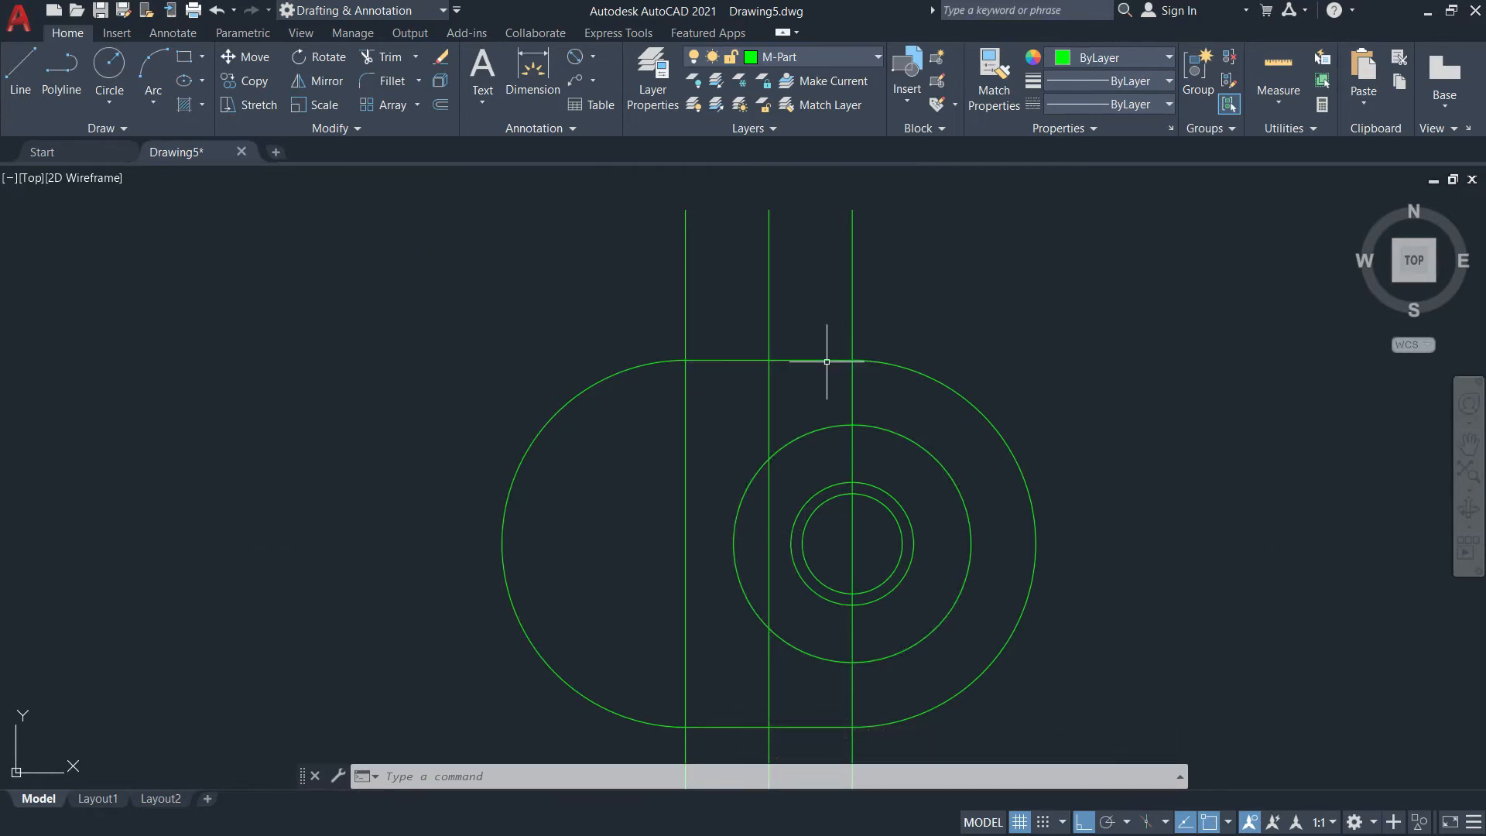
pyautogui.write('co')
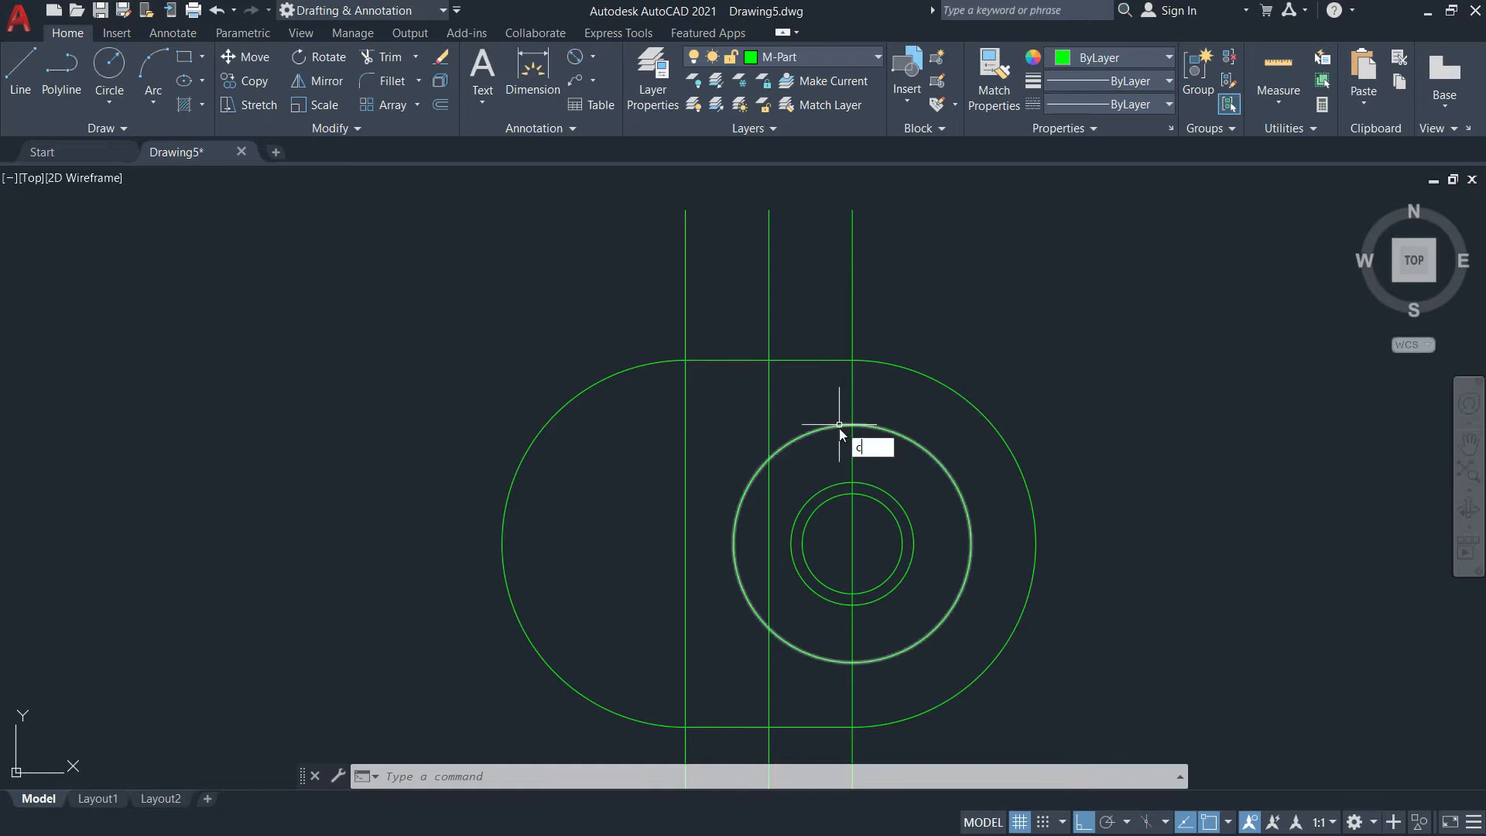
pyautogui.press('Return')
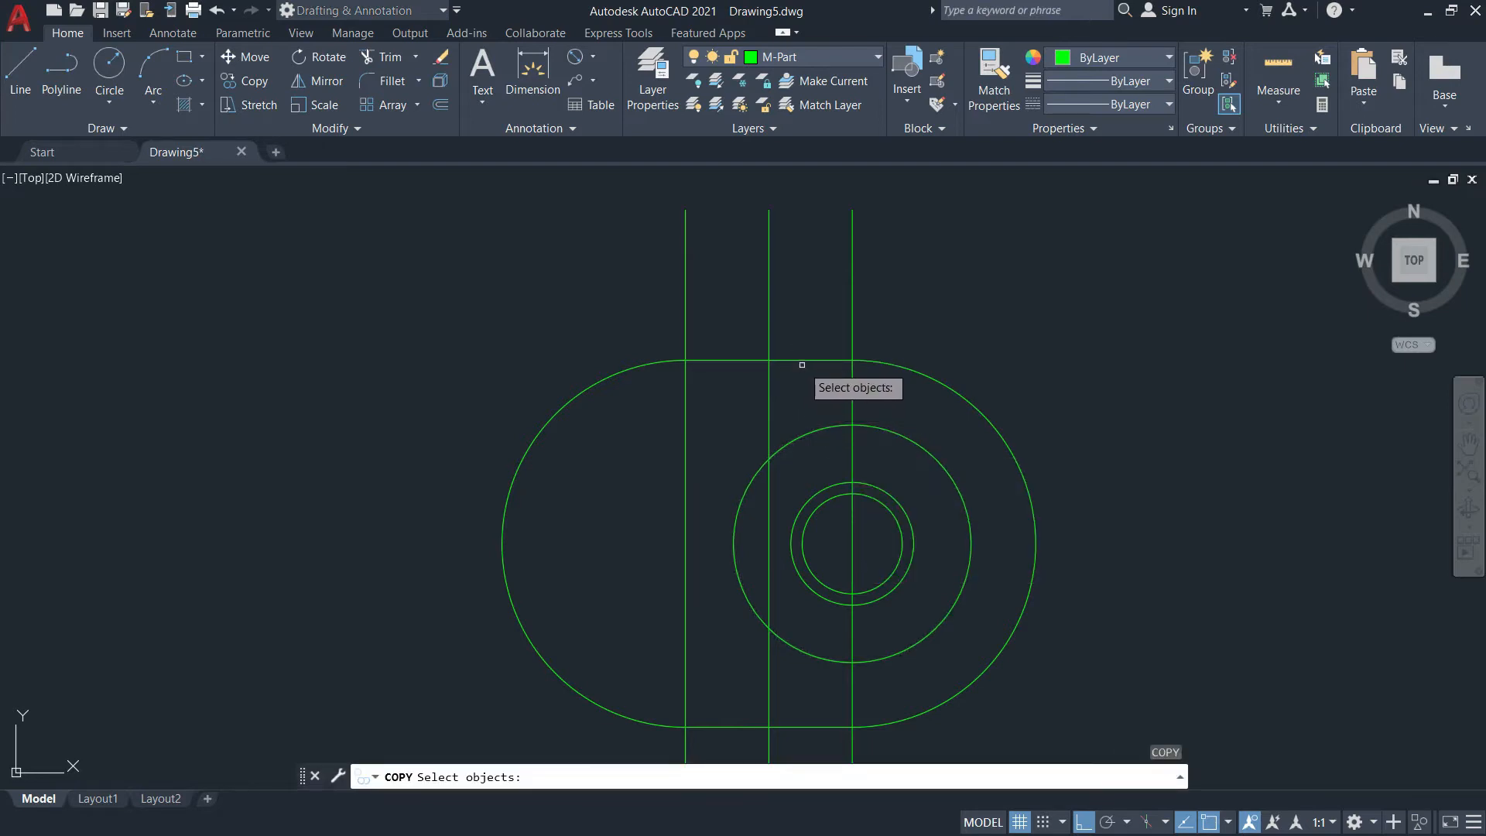
pyautogui.click(805, 362)
pyautogui.press('Return')
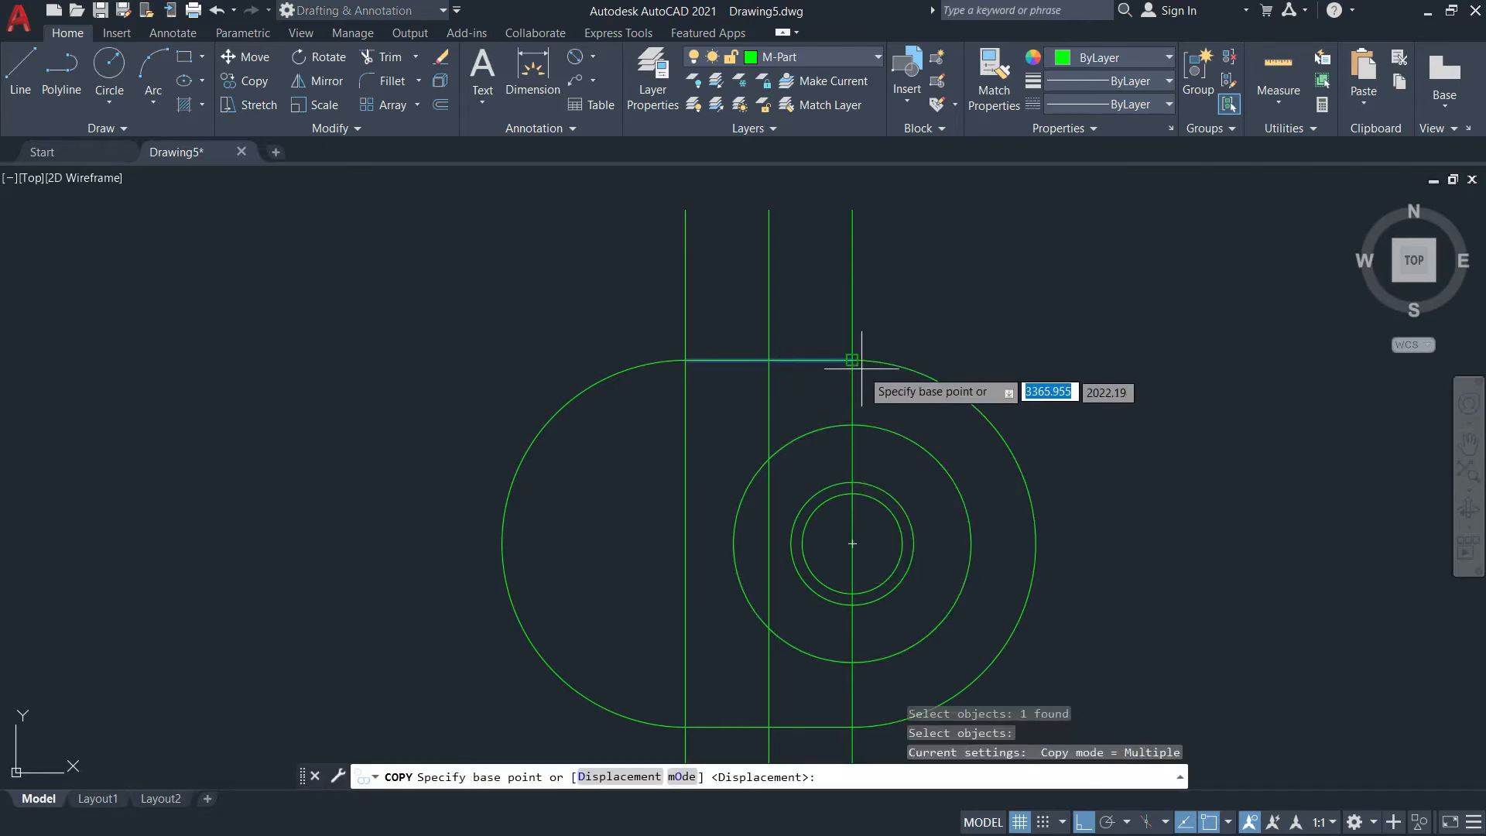
pyautogui.click(852, 361)
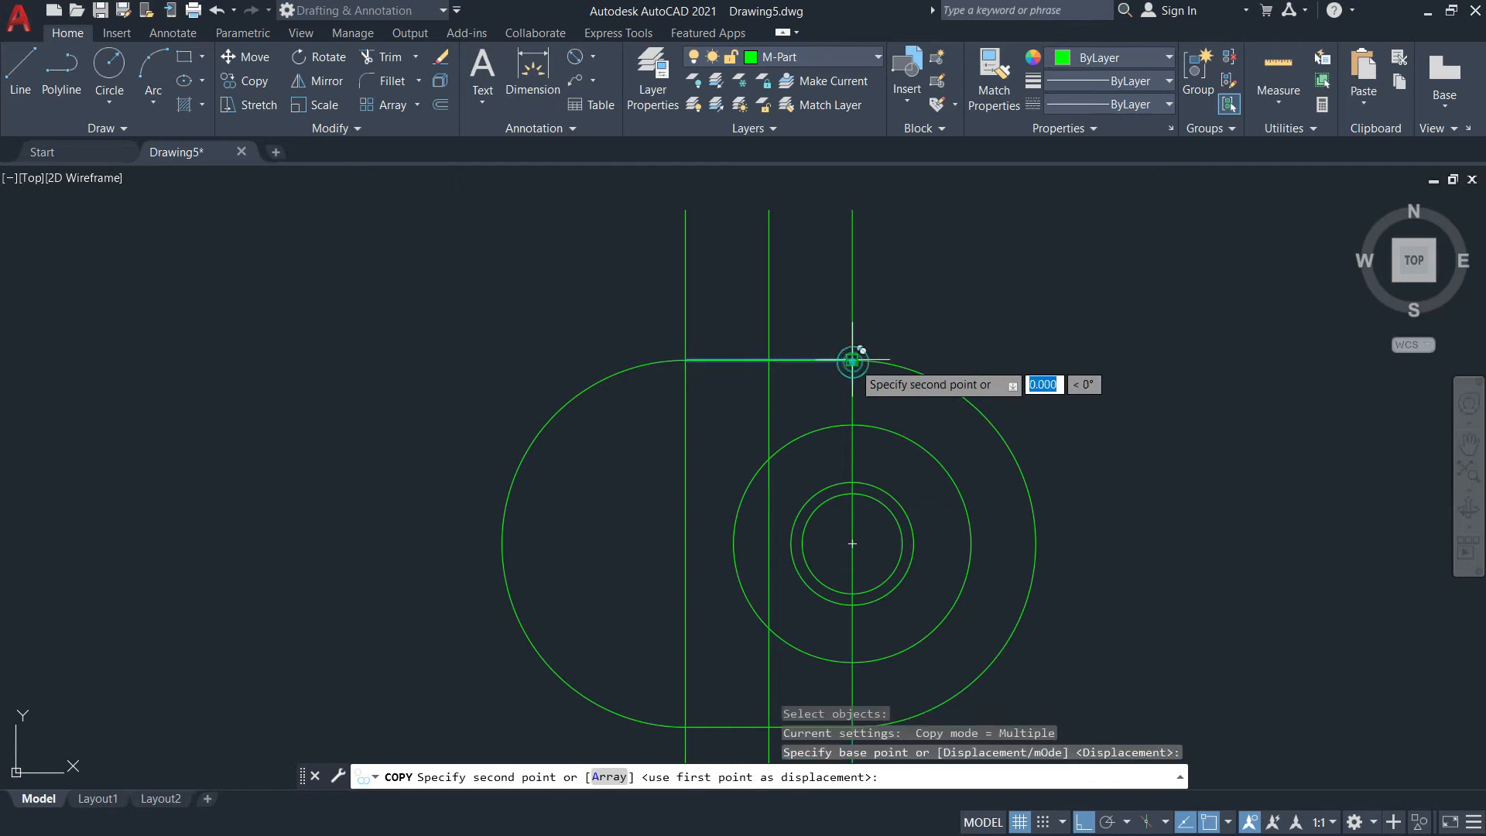
pyautogui.click(852, 425)
pyautogui.click(856, 663)
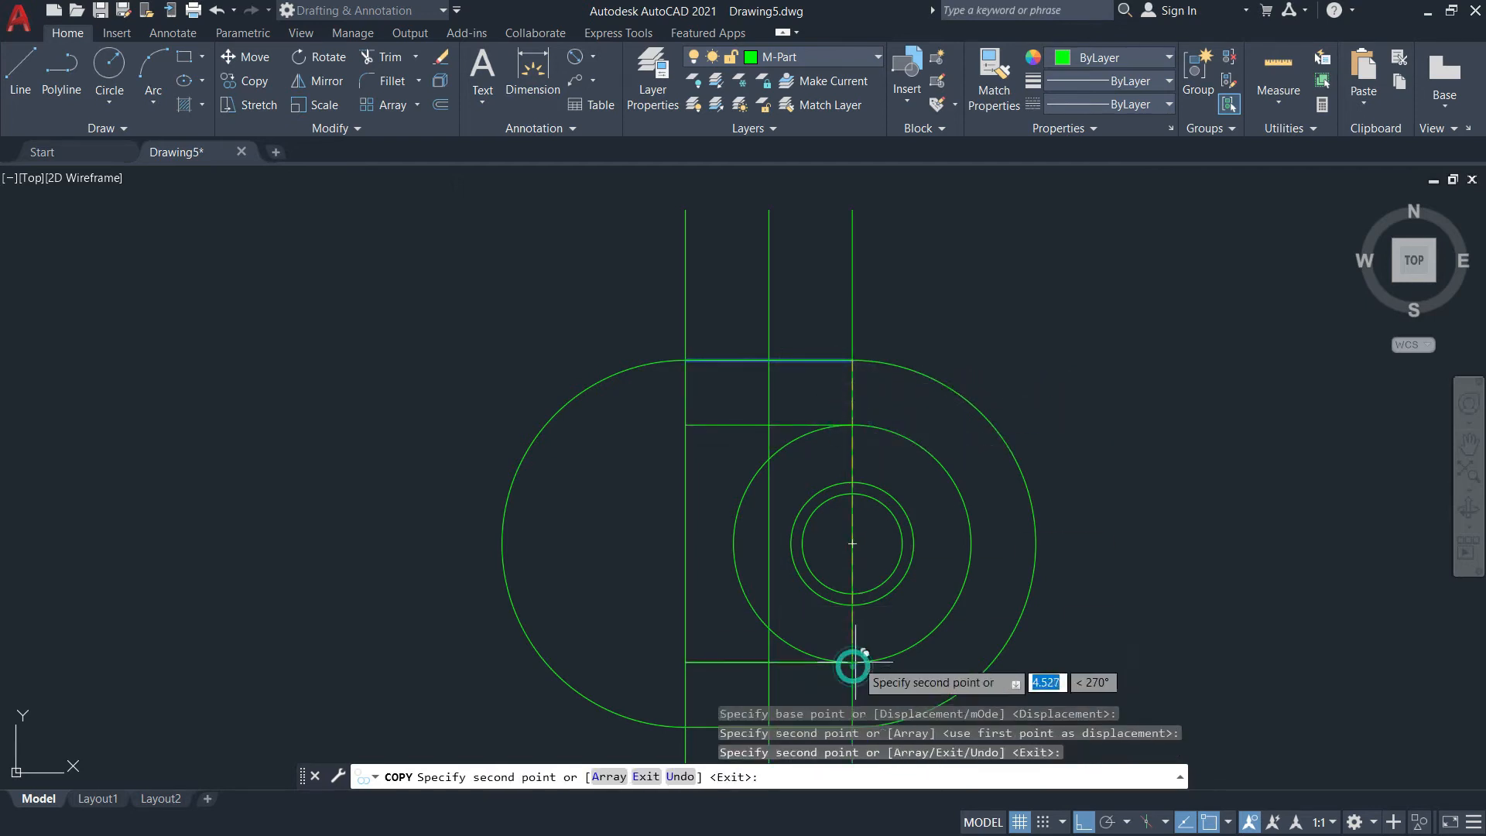
pyautogui.press('Return')
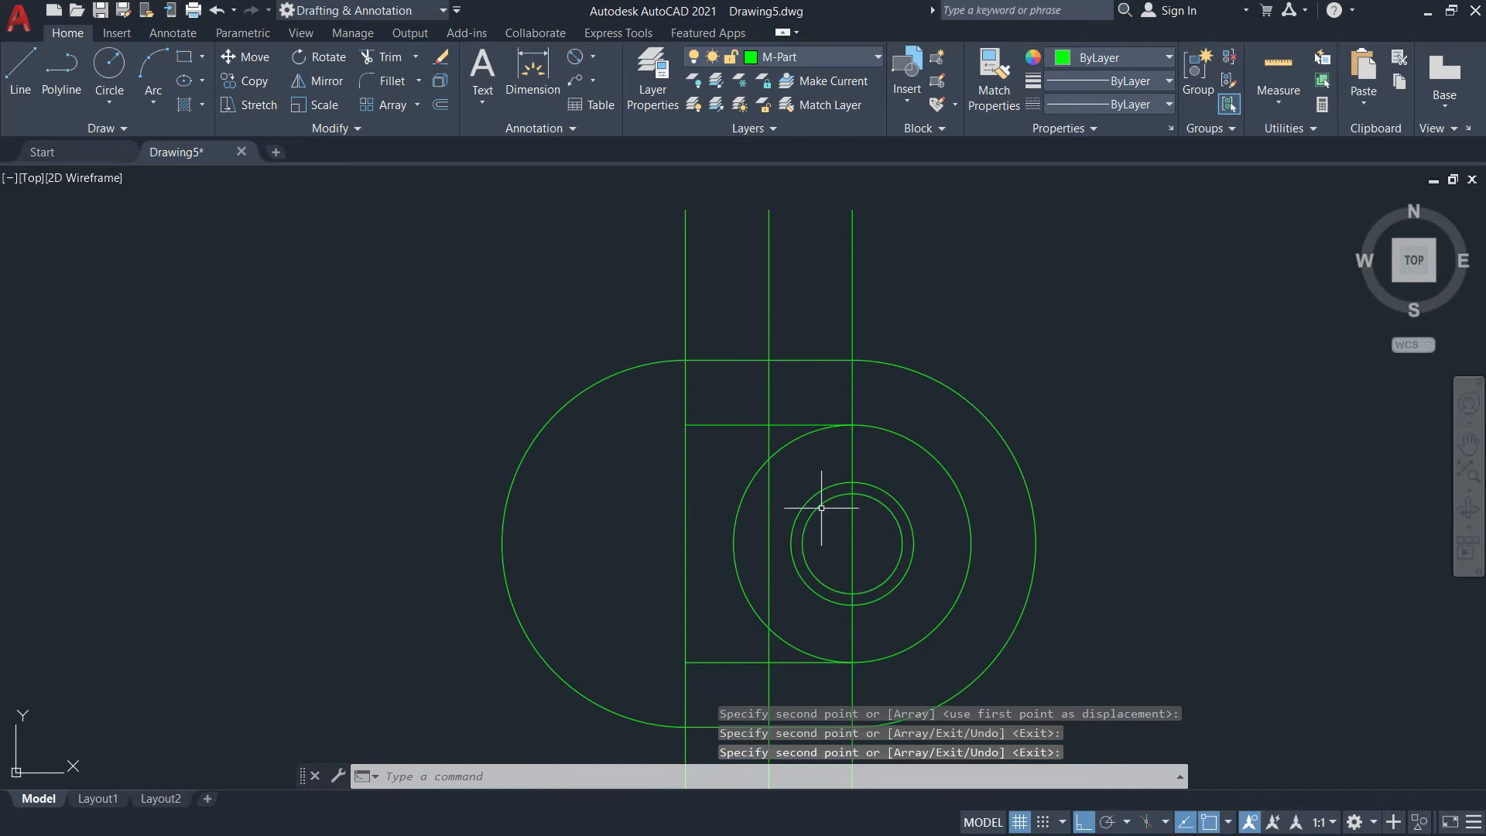
# Copy the three concentric circles from the right hub centre to the centre of the left outer arc
pyautogui.write('co')
pyautogui.press('Return')
pyautogui.click(892, 539)
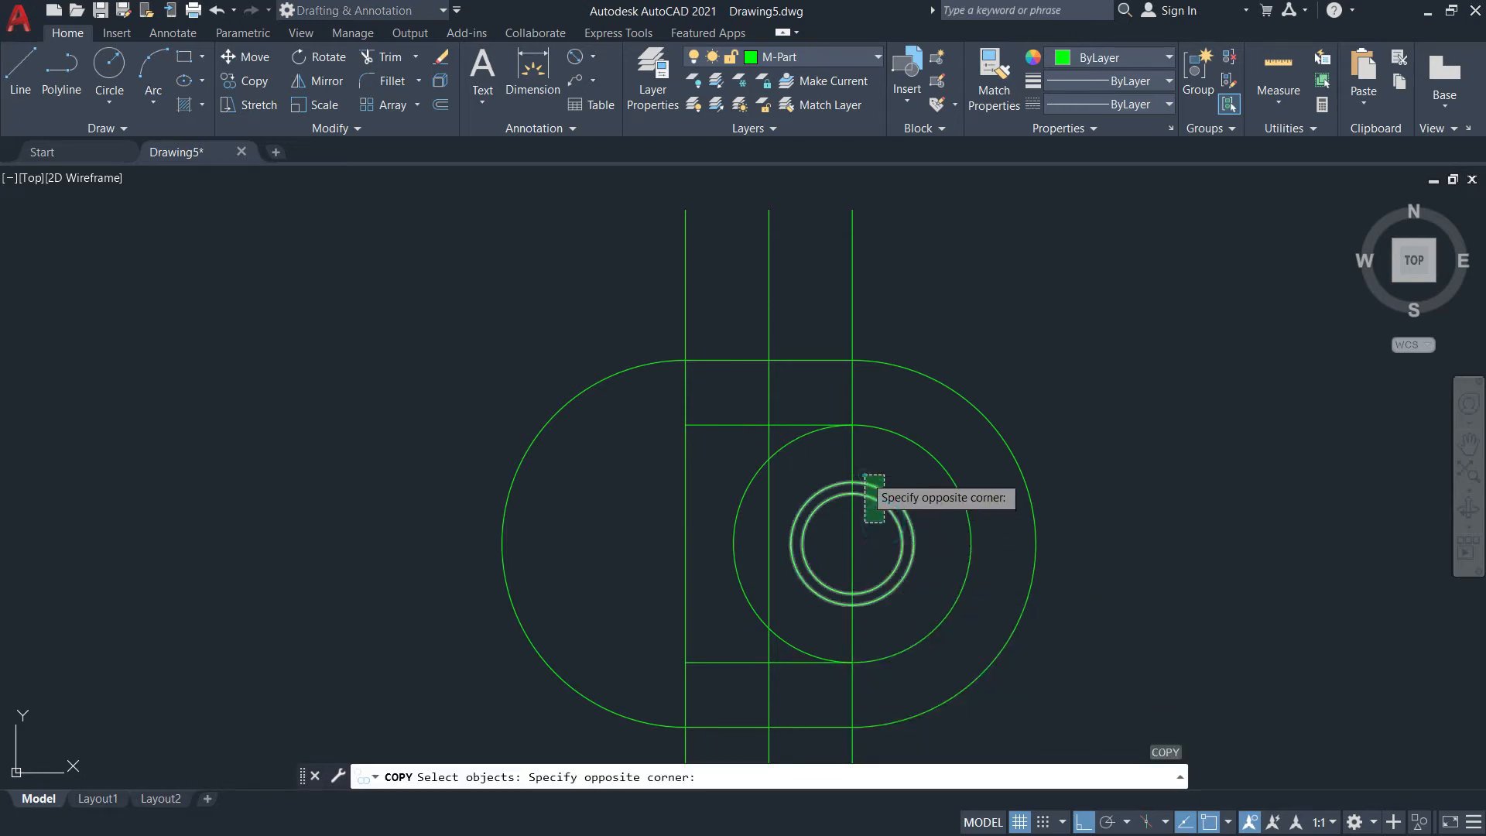
pyautogui.click(874, 503)
pyautogui.click(902, 416)
pyautogui.click(891, 430)
pyautogui.press('Return')
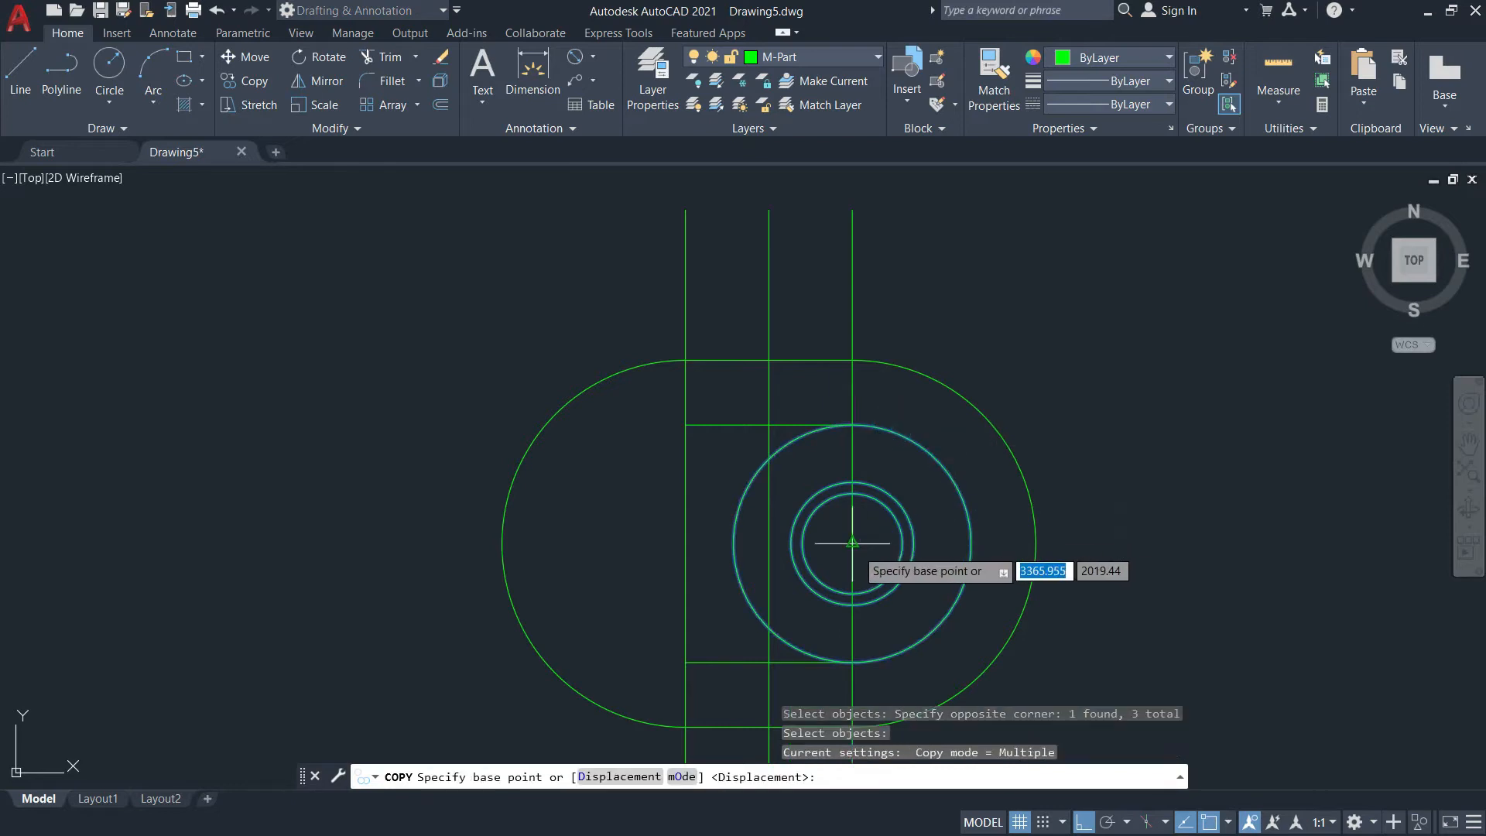
pyautogui.click(852, 543)
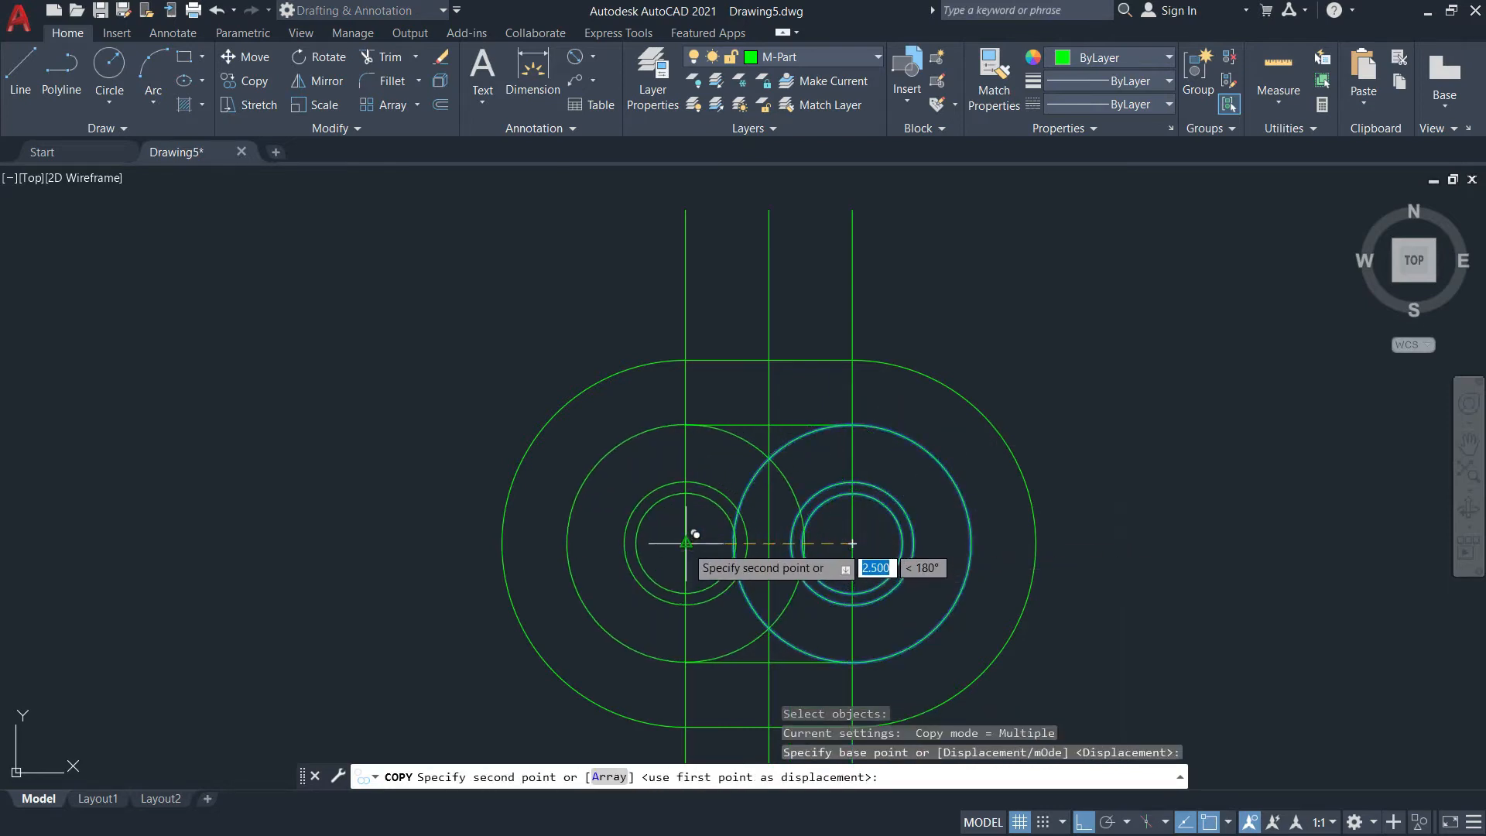
pyautogui.click(685, 543)
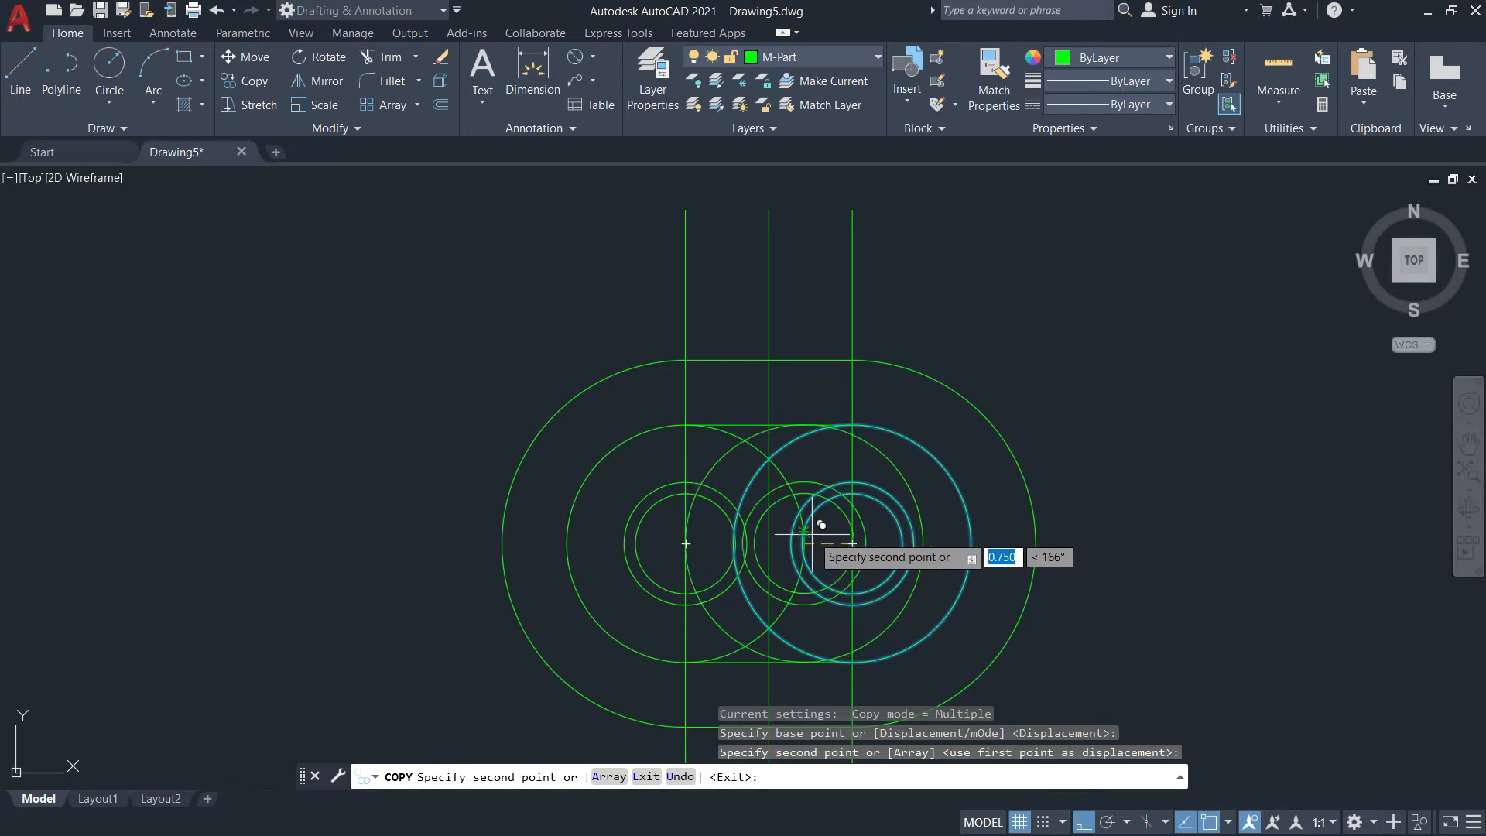
pyautogui.press('Escape')
# Trim the overlapping inner arcs of the two 1.78 radius circles, using the inner outline's two horizontal lines as cutting edges
pyautogui.scroll(-3, 804, 541)
pyautogui.scroll(5, 789, 496)
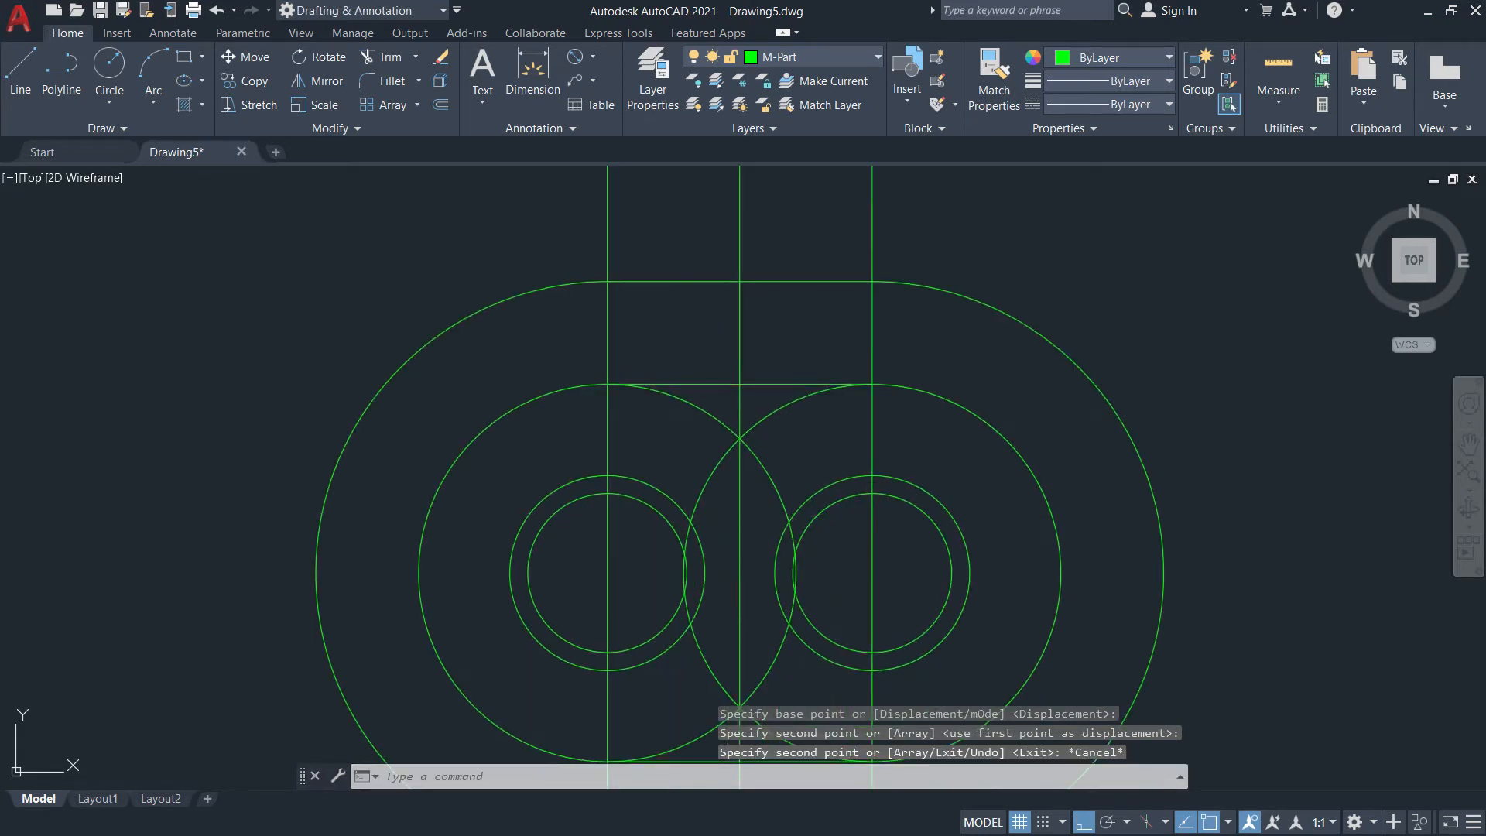
pyautogui.write('tr')
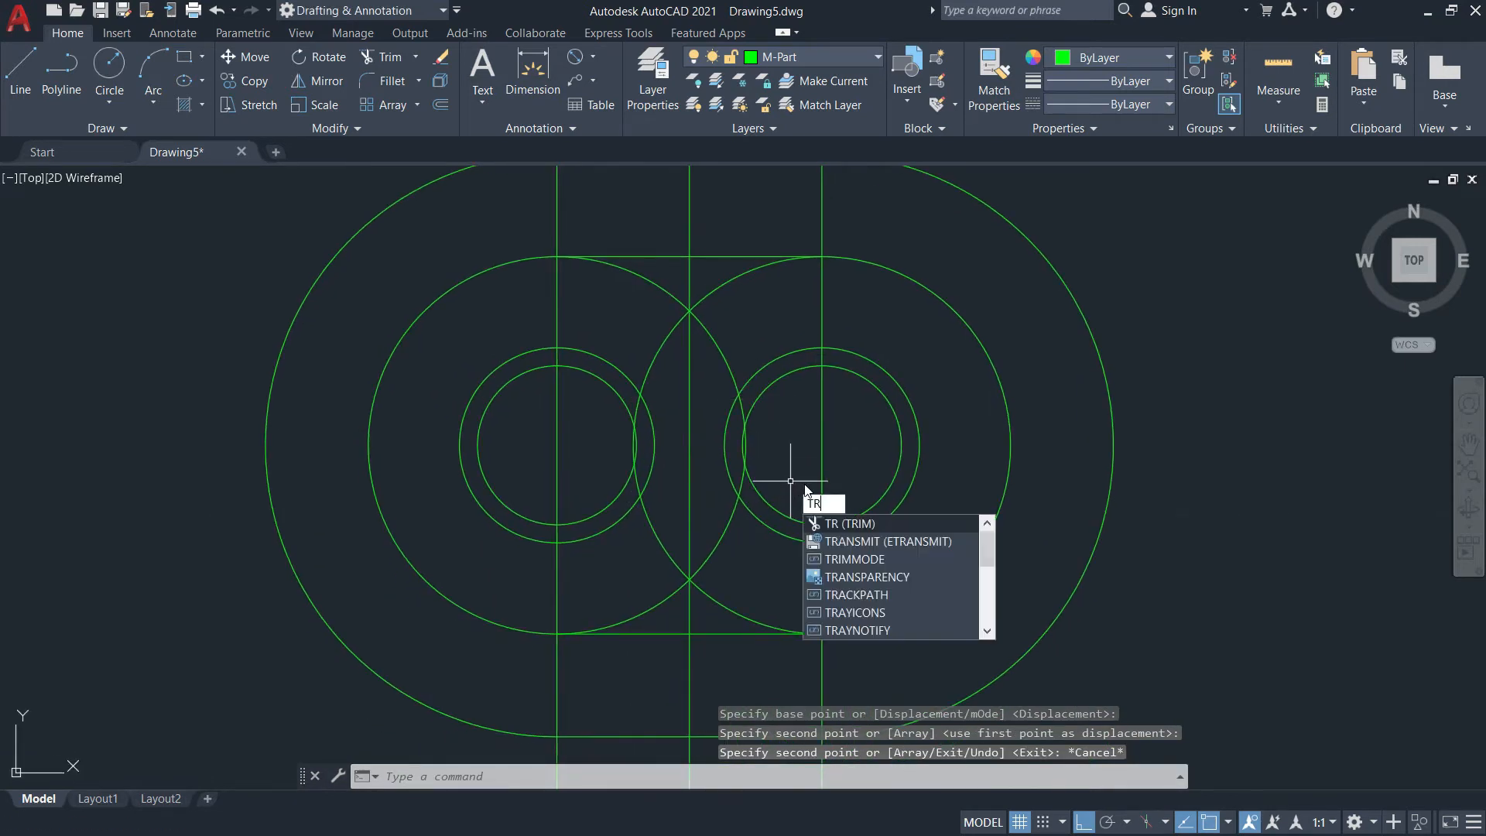
pyautogui.press('Return')
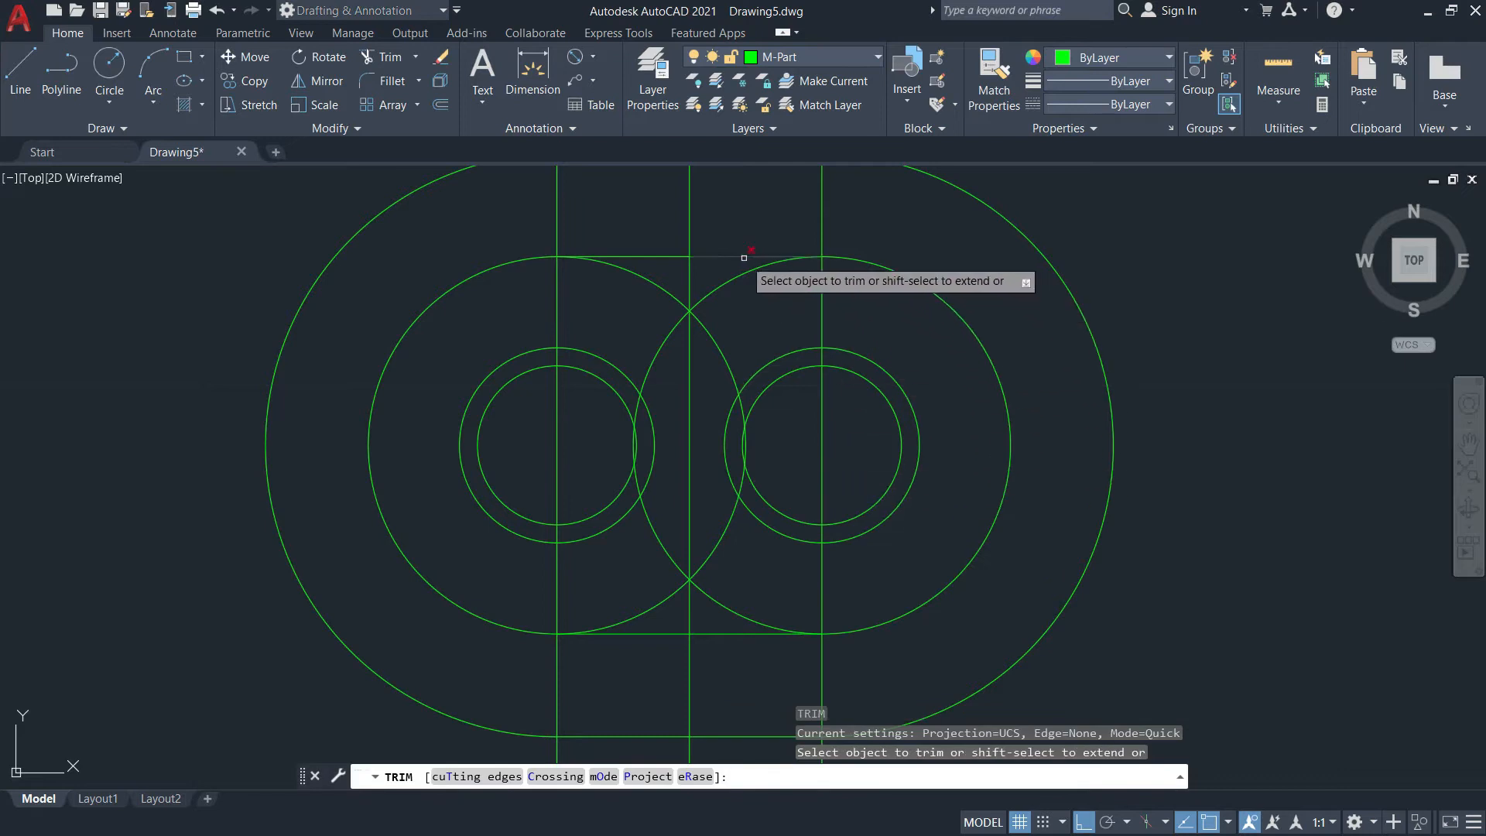
pyautogui.write('t')
pyautogui.press('Return')
pyautogui.click(716, 257)
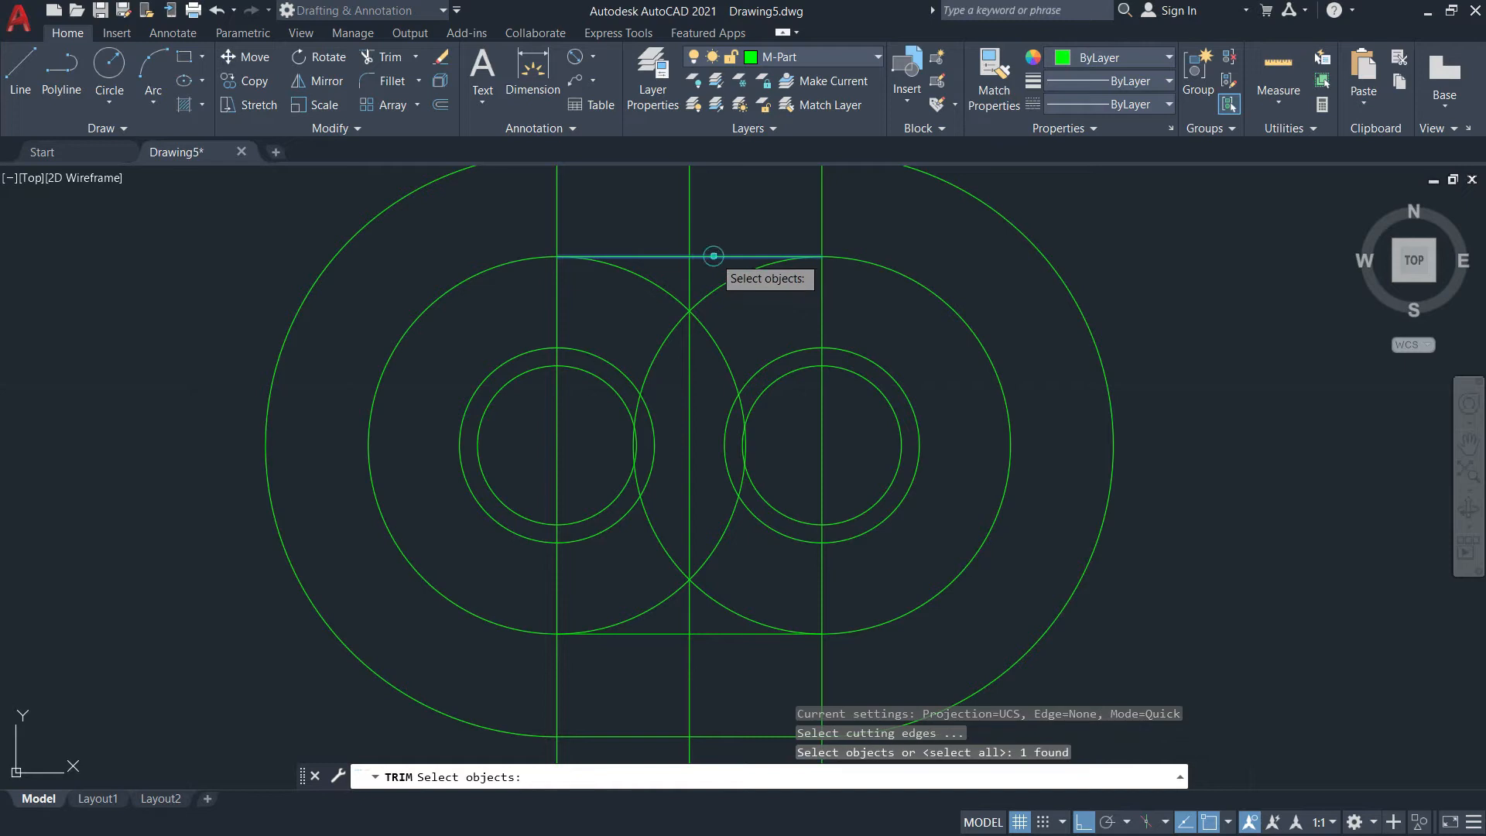
pyautogui.click(725, 632)
pyautogui.press('Return')
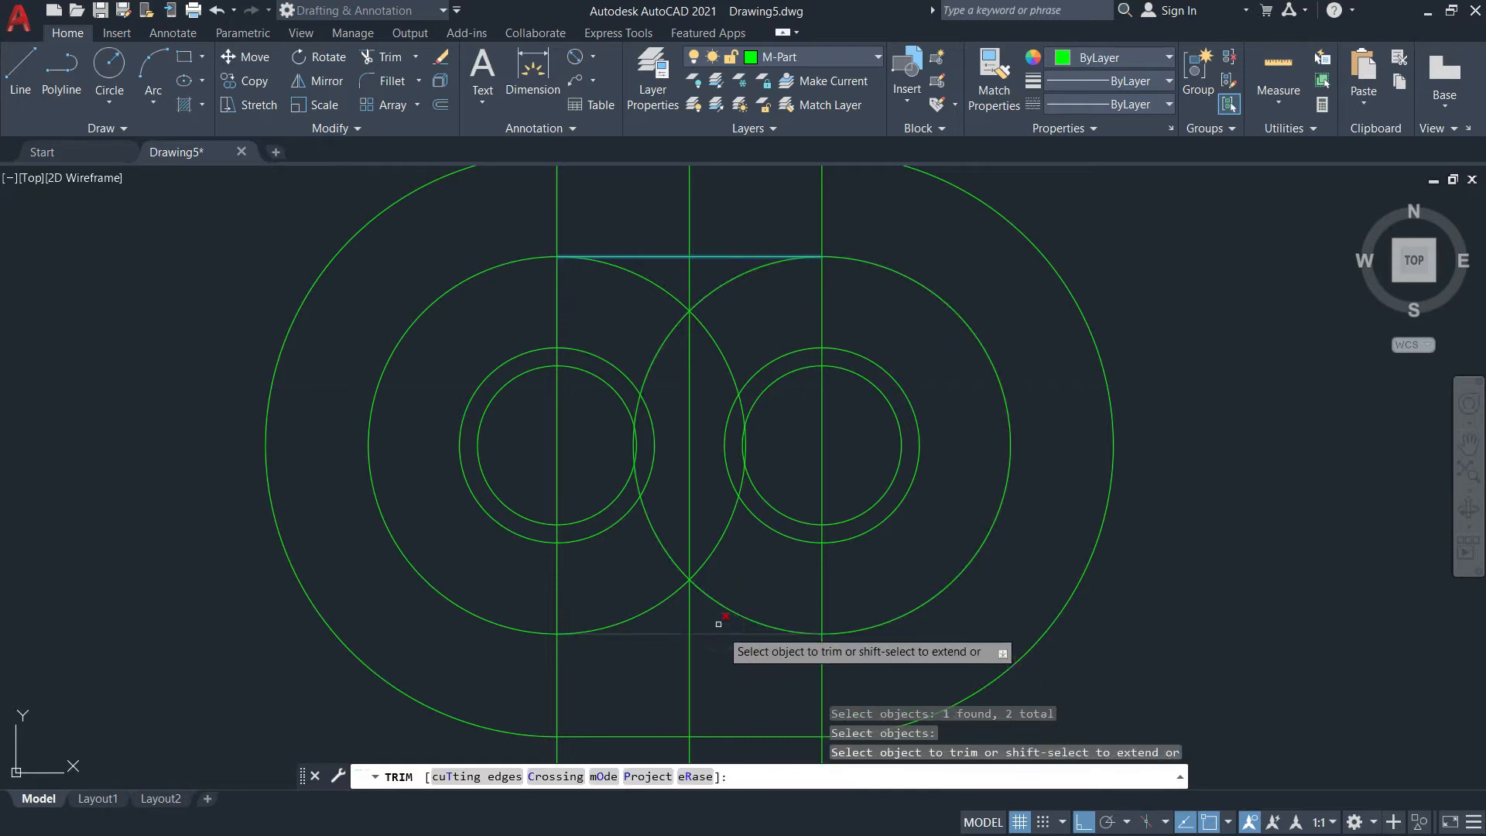
pyautogui.click(711, 596)
pyautogui.click(712, 553)
pyautogui.press('Return')
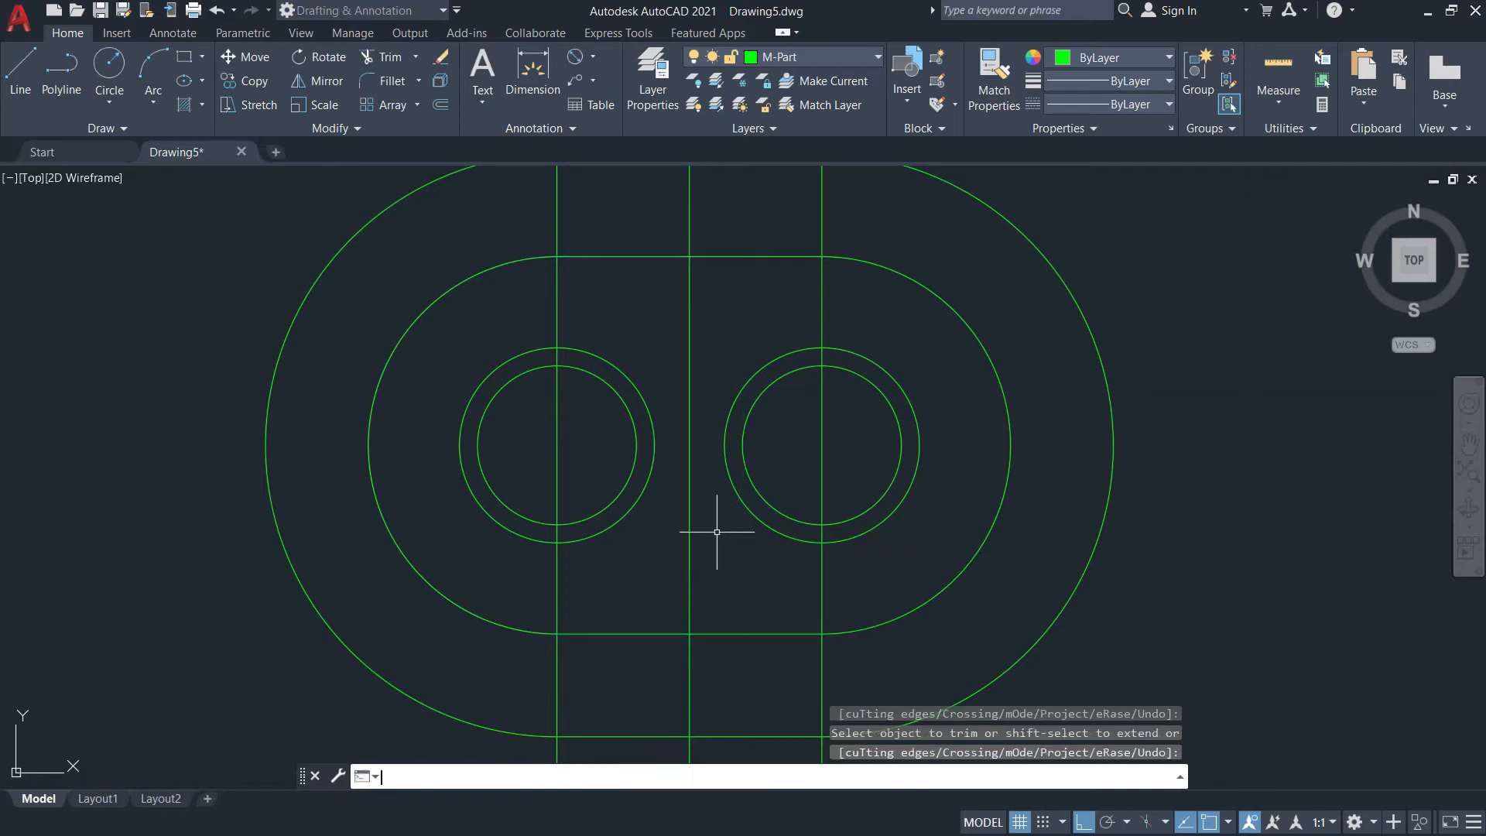
# Check the dashed outline radii in Illustration 11 and make the Hidden layer current in the AutoCAD drawing
pyautogui.hotkey('alt', 'Tab')
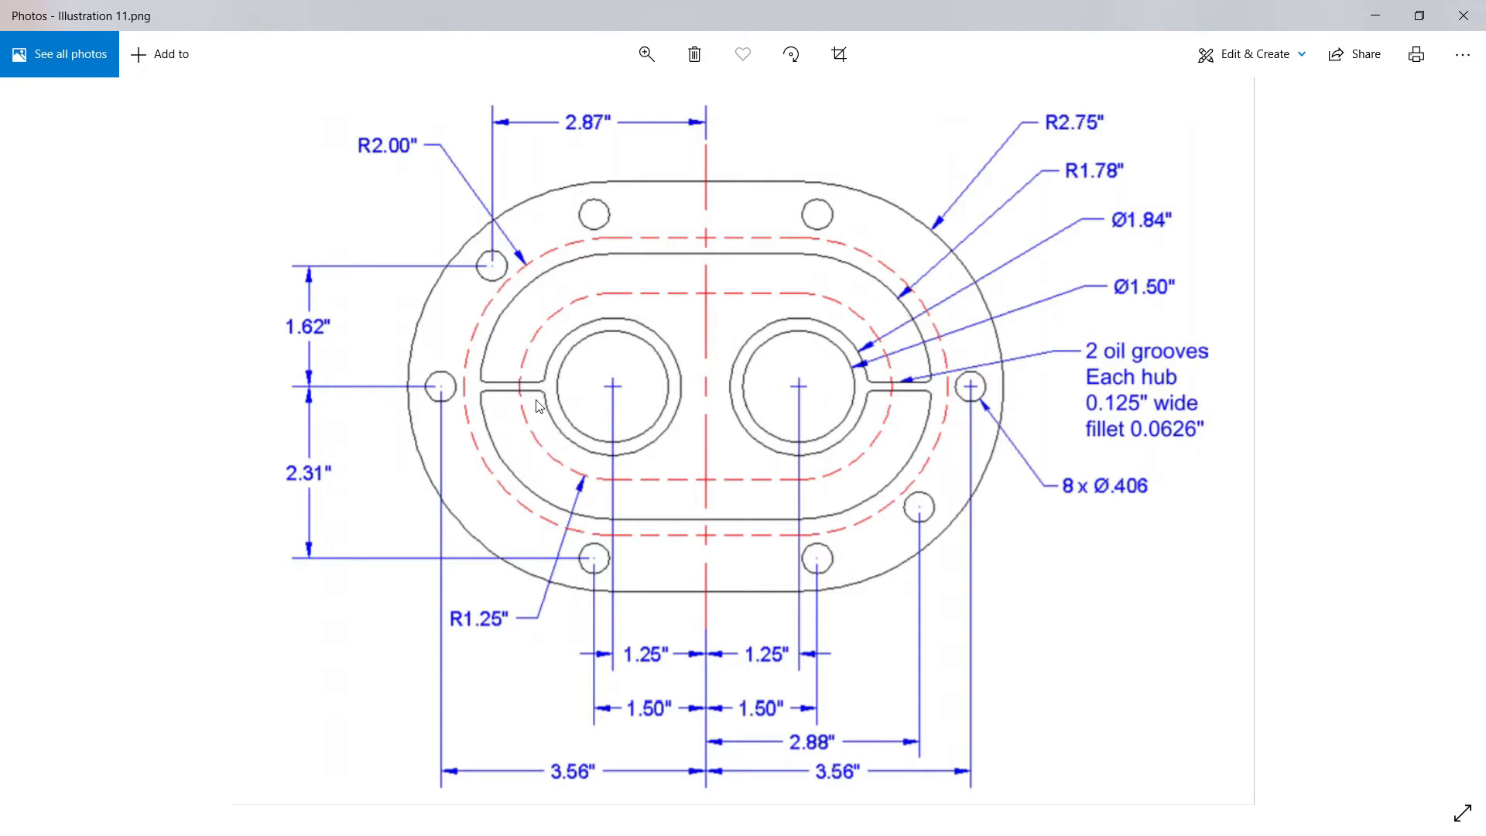
pyautogui.press('Left')
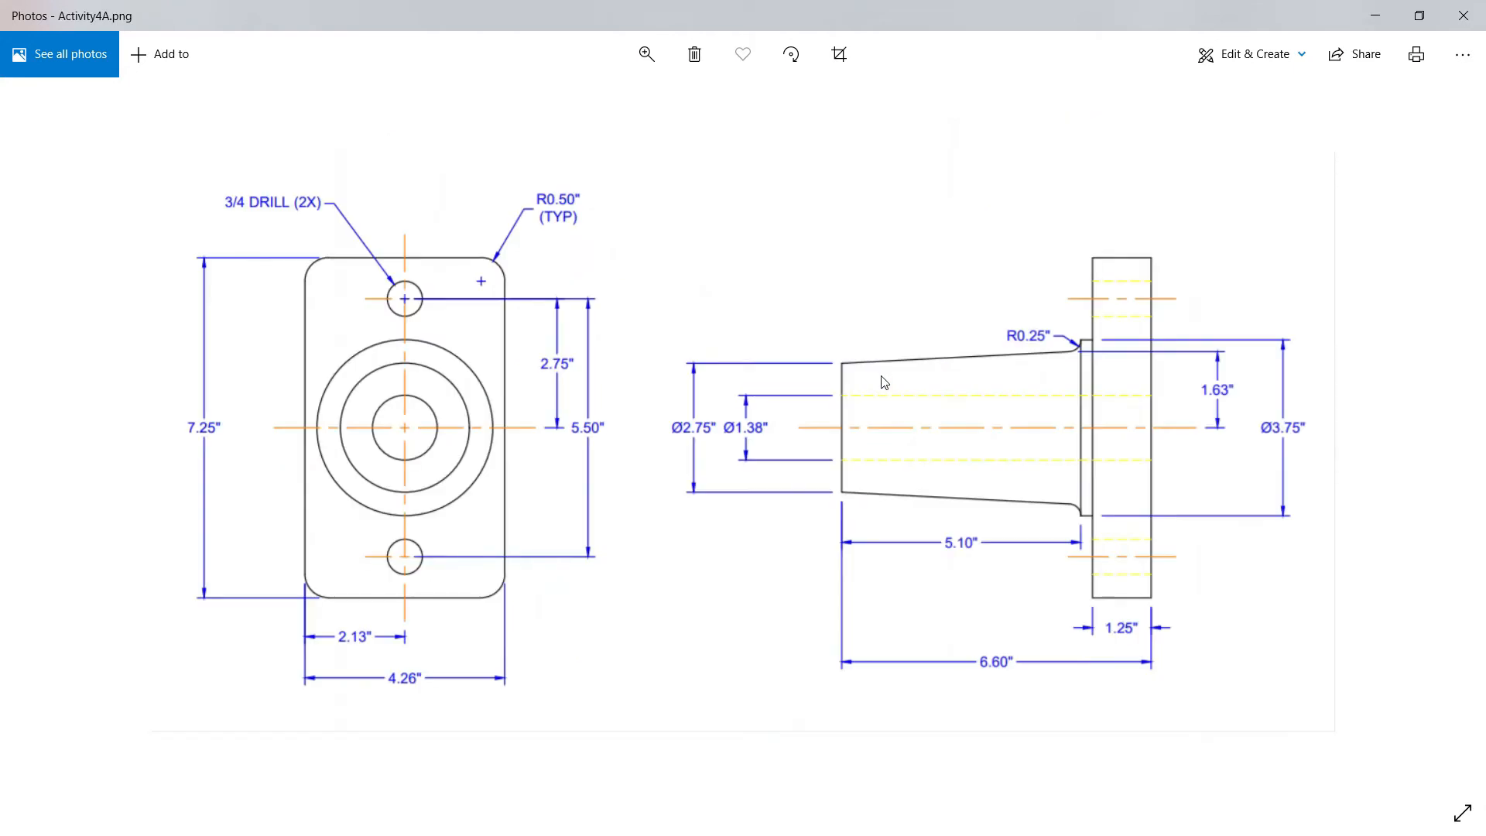
pyautogui.press('Right')
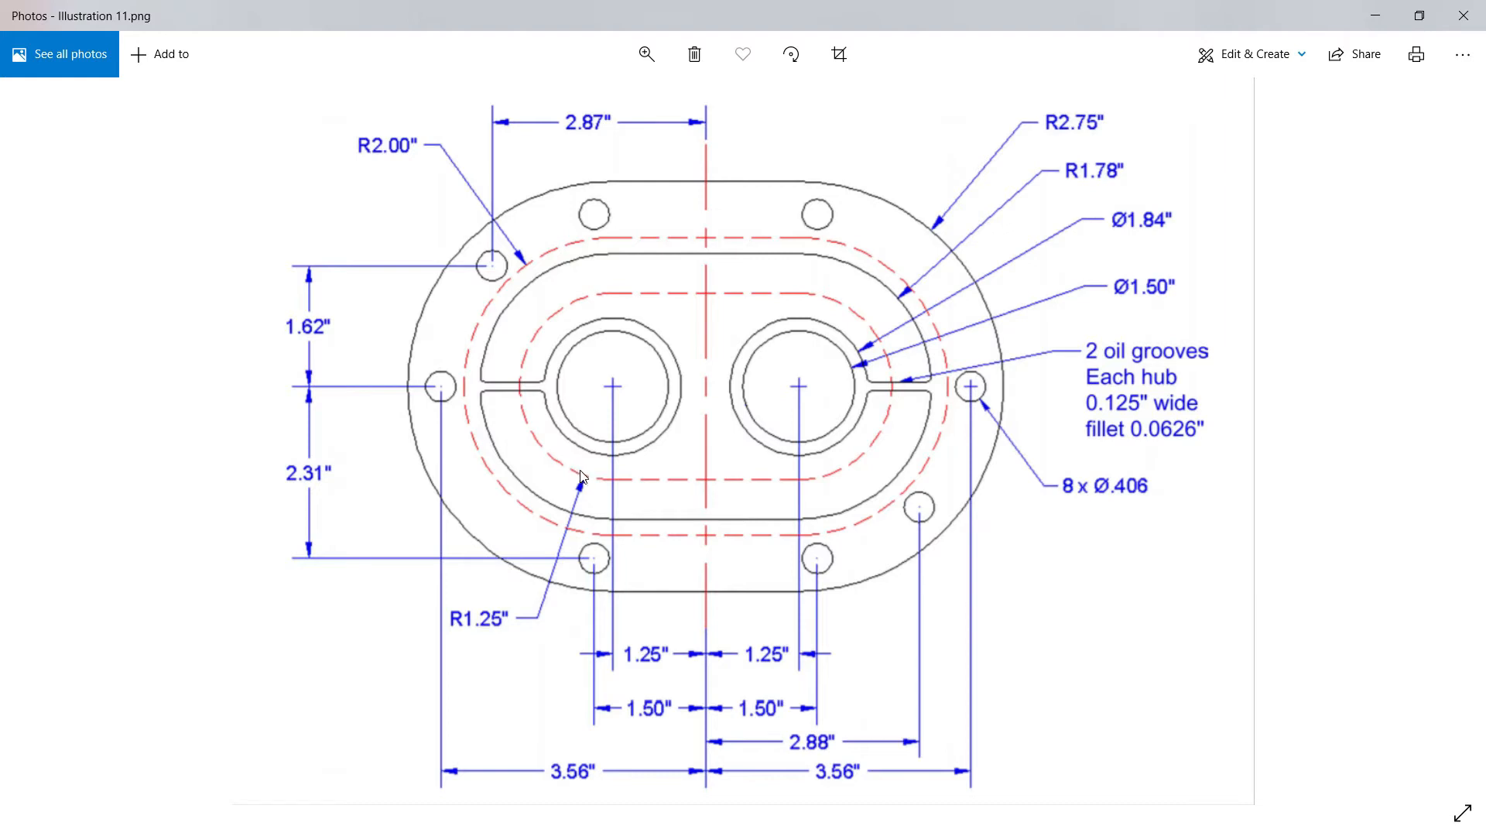
pyautogui.hotkey('alt', 'Tab')
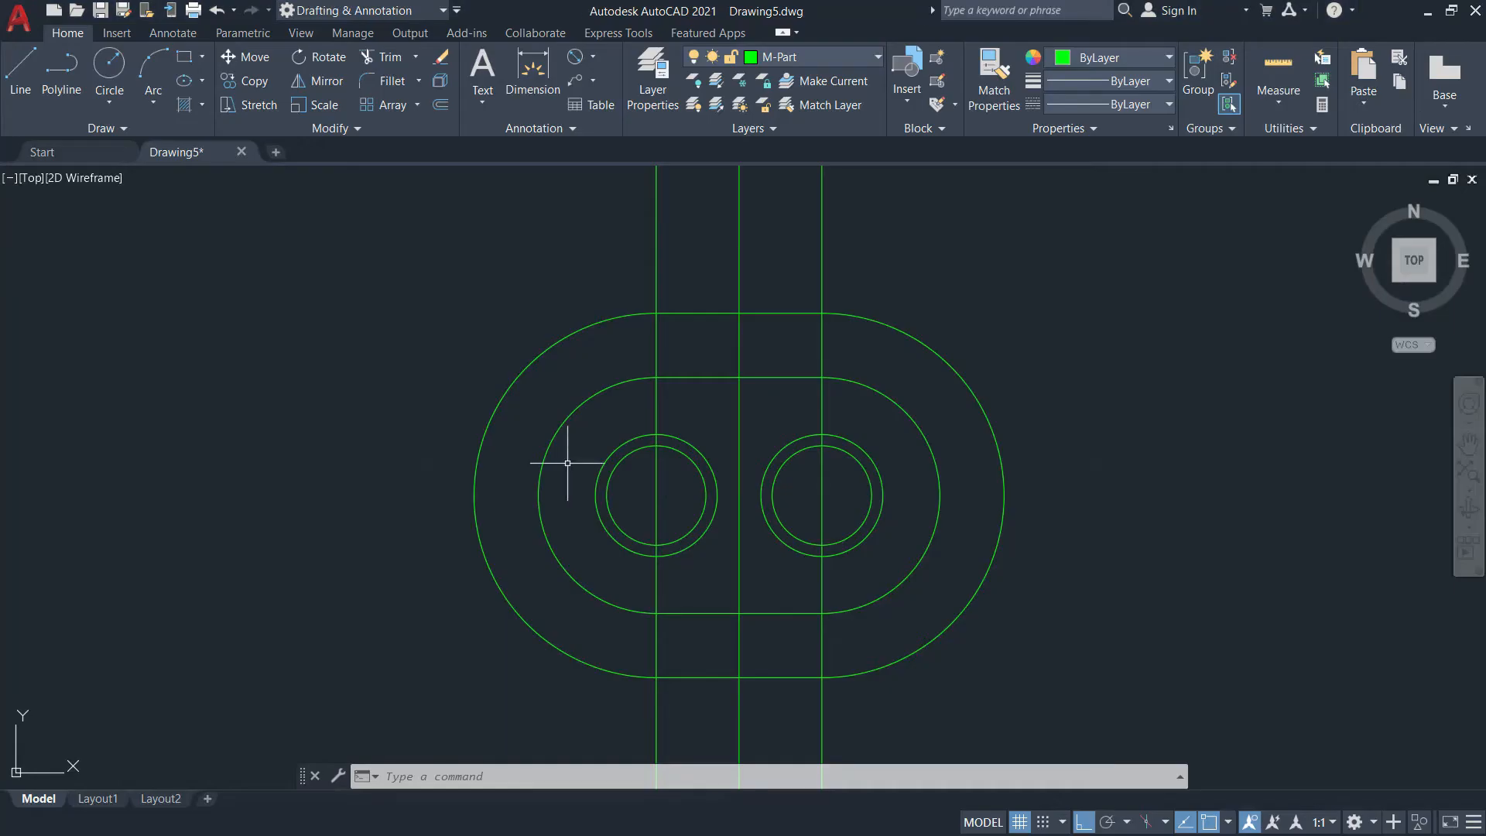
pyautogui.scroll(3, 670, 474)
pyautogui.moveTo(674, 474); pyautogui.dragTo(691, 349, button='middle')
pyautogui.scroll(-2, 684, 373)
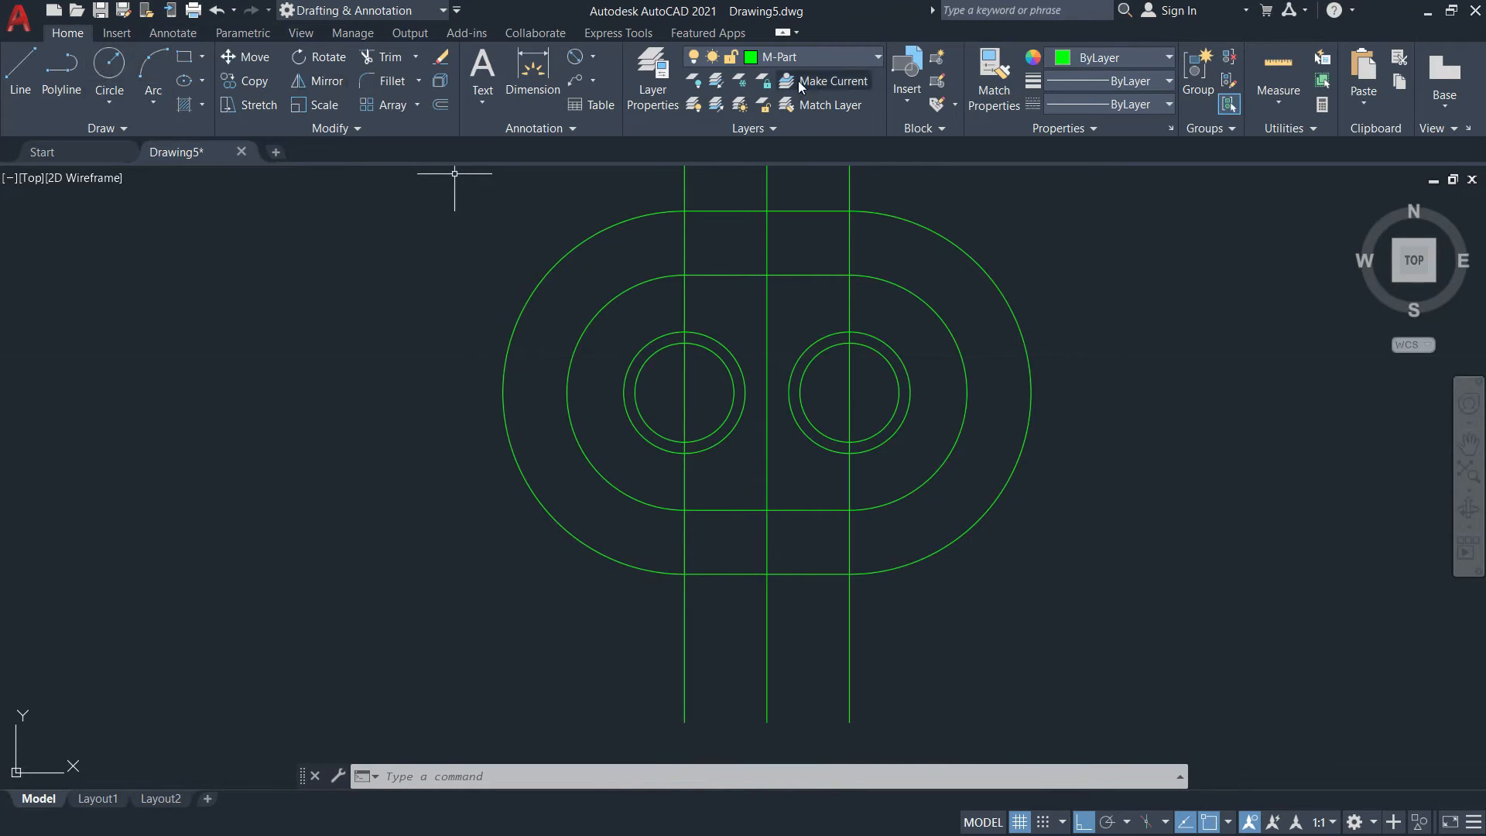
pyautogui.click(809, 56)
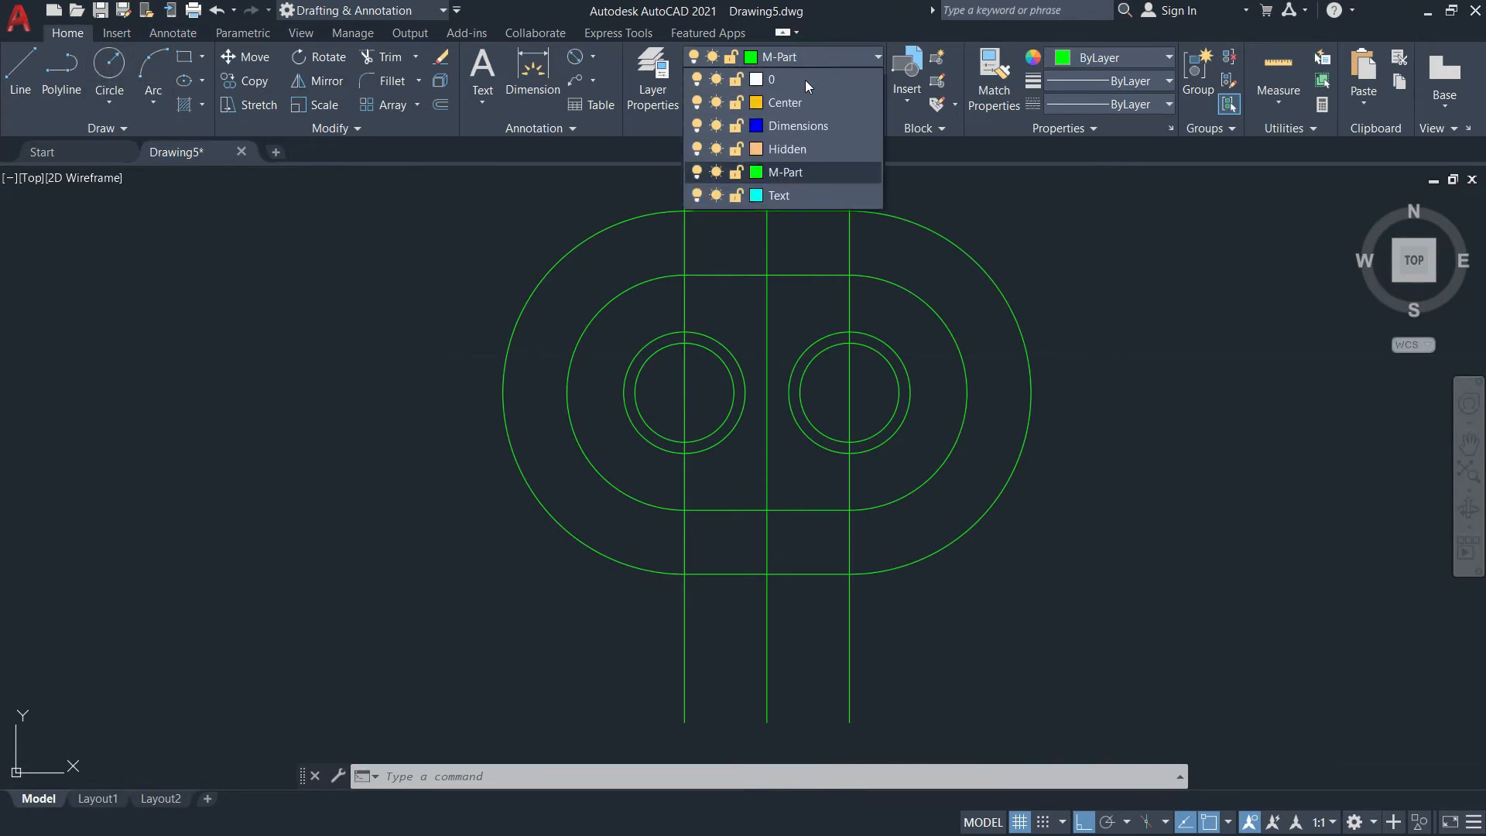
pyautogui.click(794, 152)
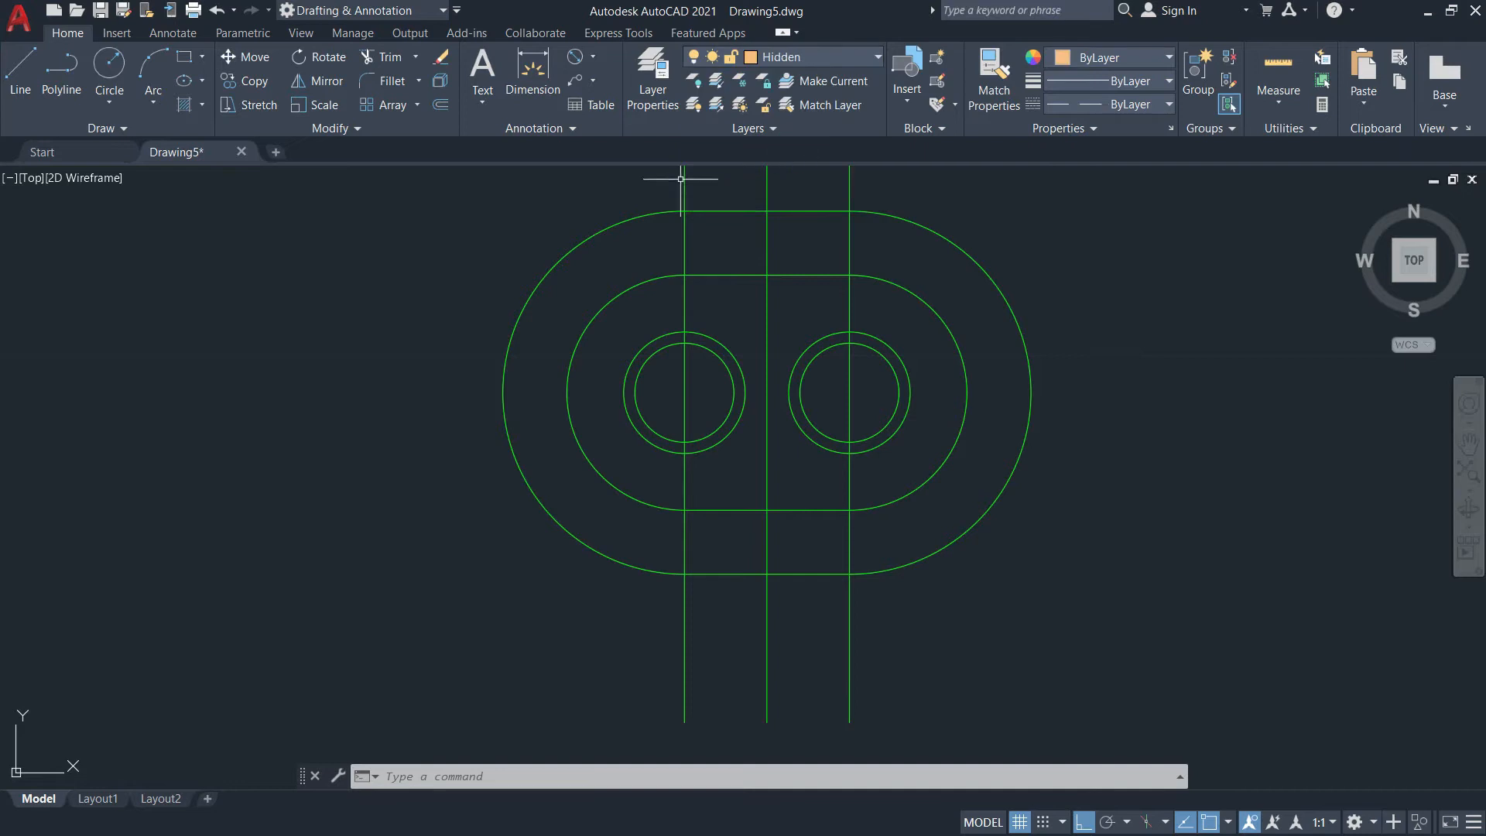
# Draw a circle of radius 2 on the Hidden layer, centred on the left hub
pyautogui.click(107, 65)
pyautogui.scroll(3, 680, 358)
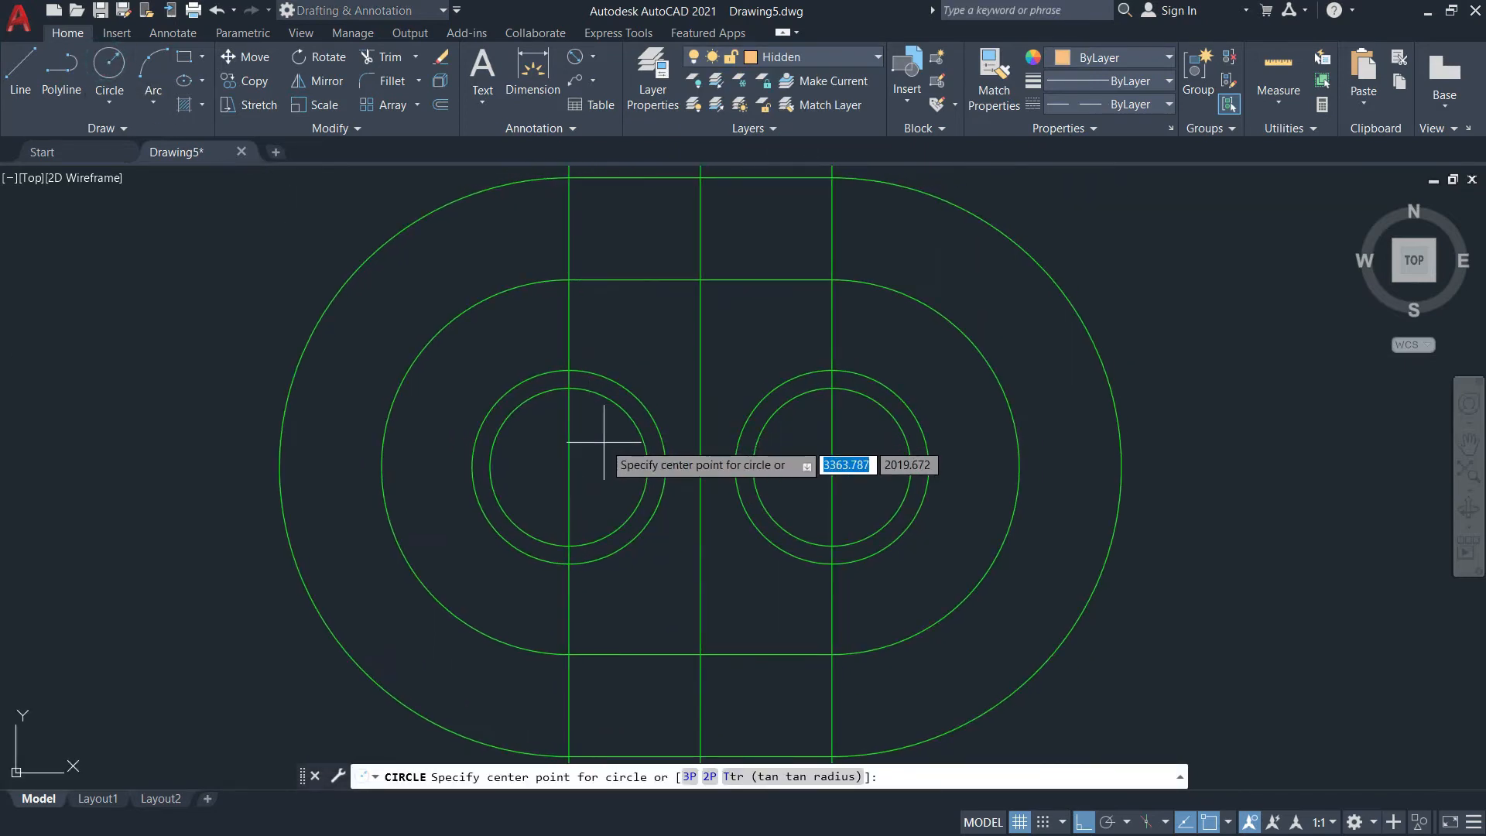
pyautogui.click(570, 468)
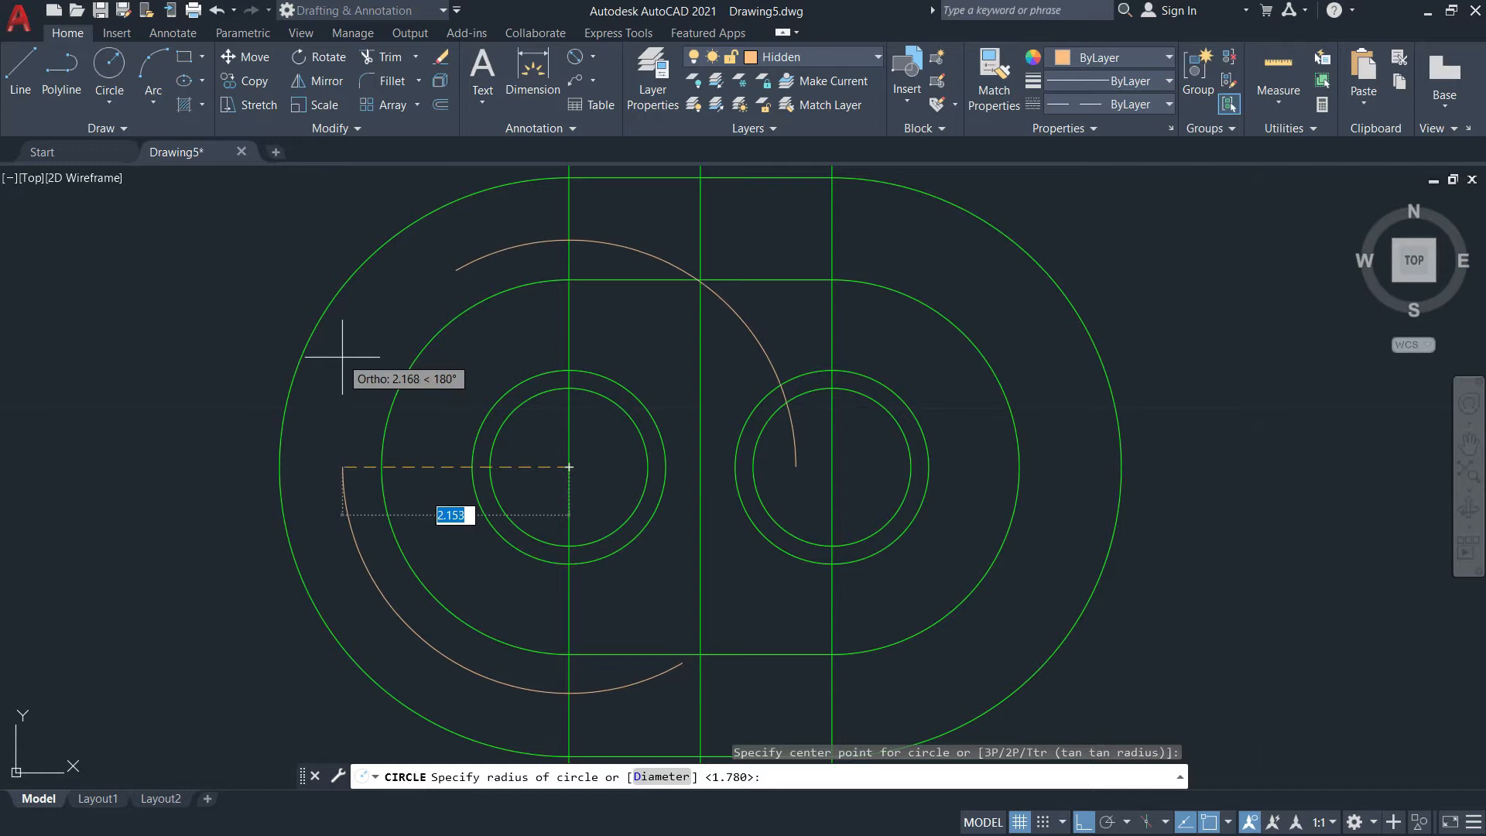
pyautogui.write('2')
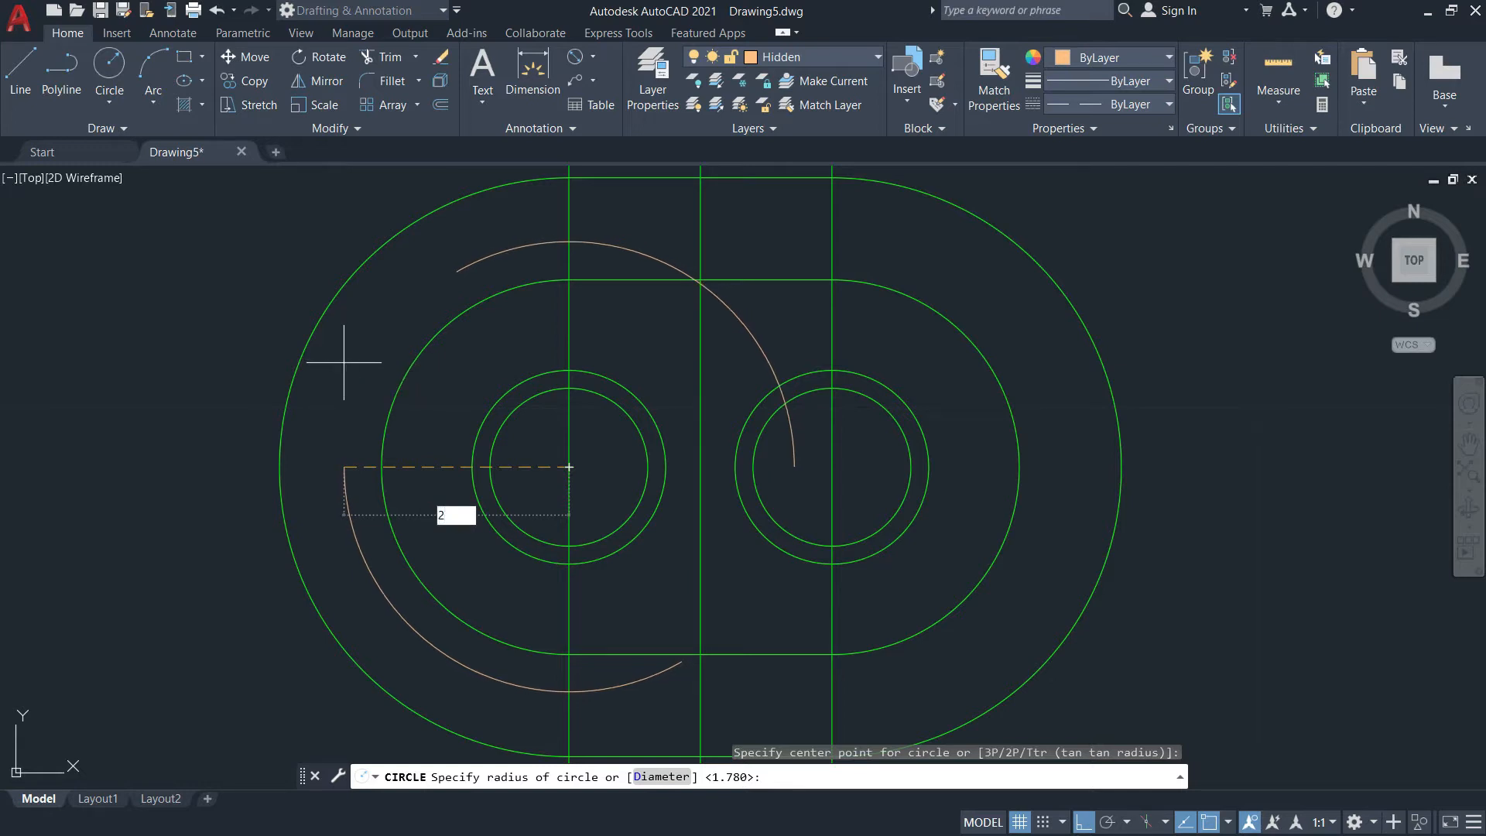
pyautogui.press('Return')
# Try global linetype scale factors of 0.25 and 0.05 for the dashed circle
pyautogui.write('l')
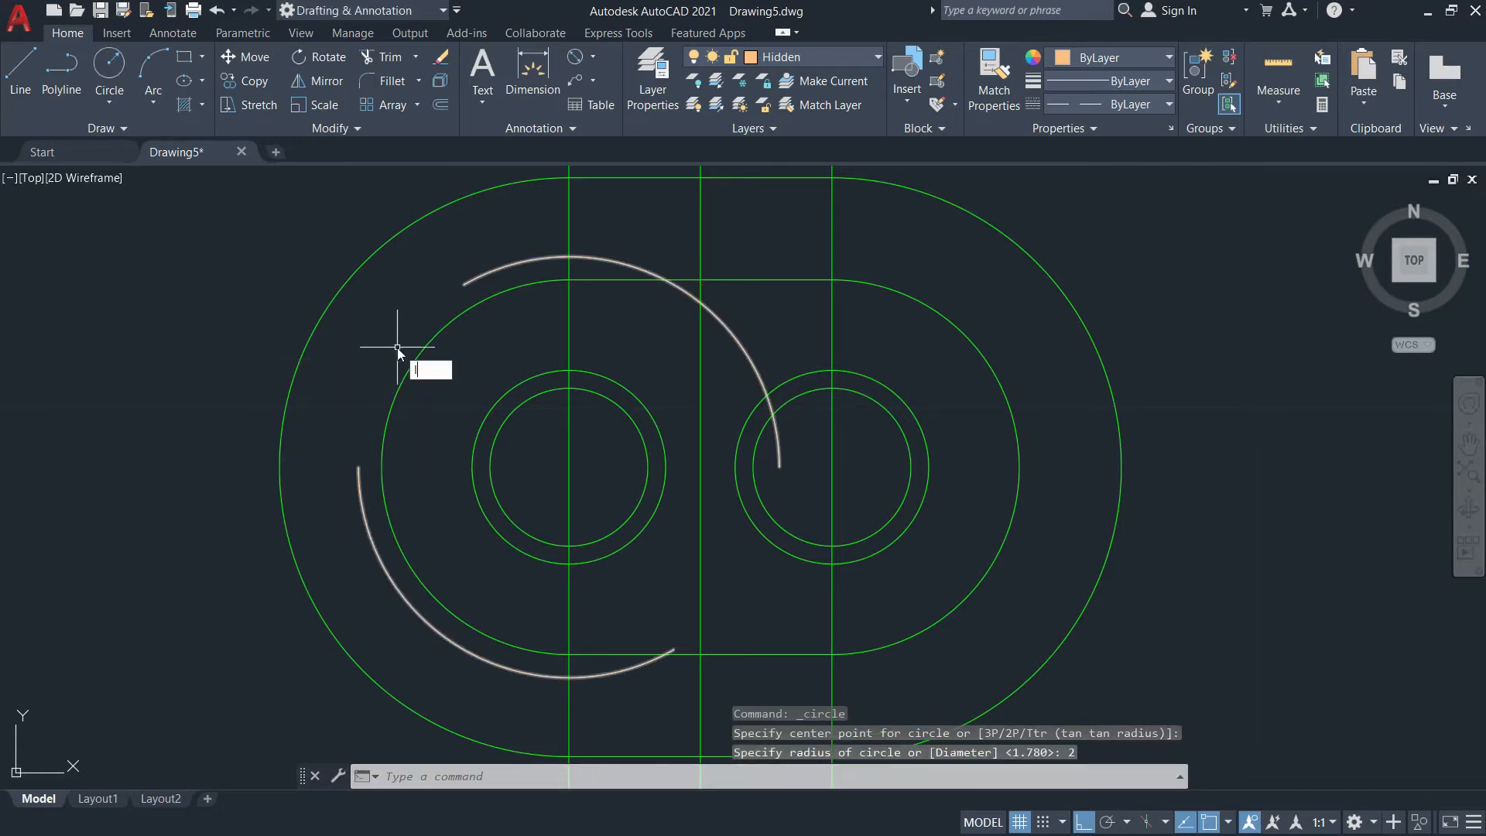
pyautogui.write('ts')
pyautogui.press('Return')
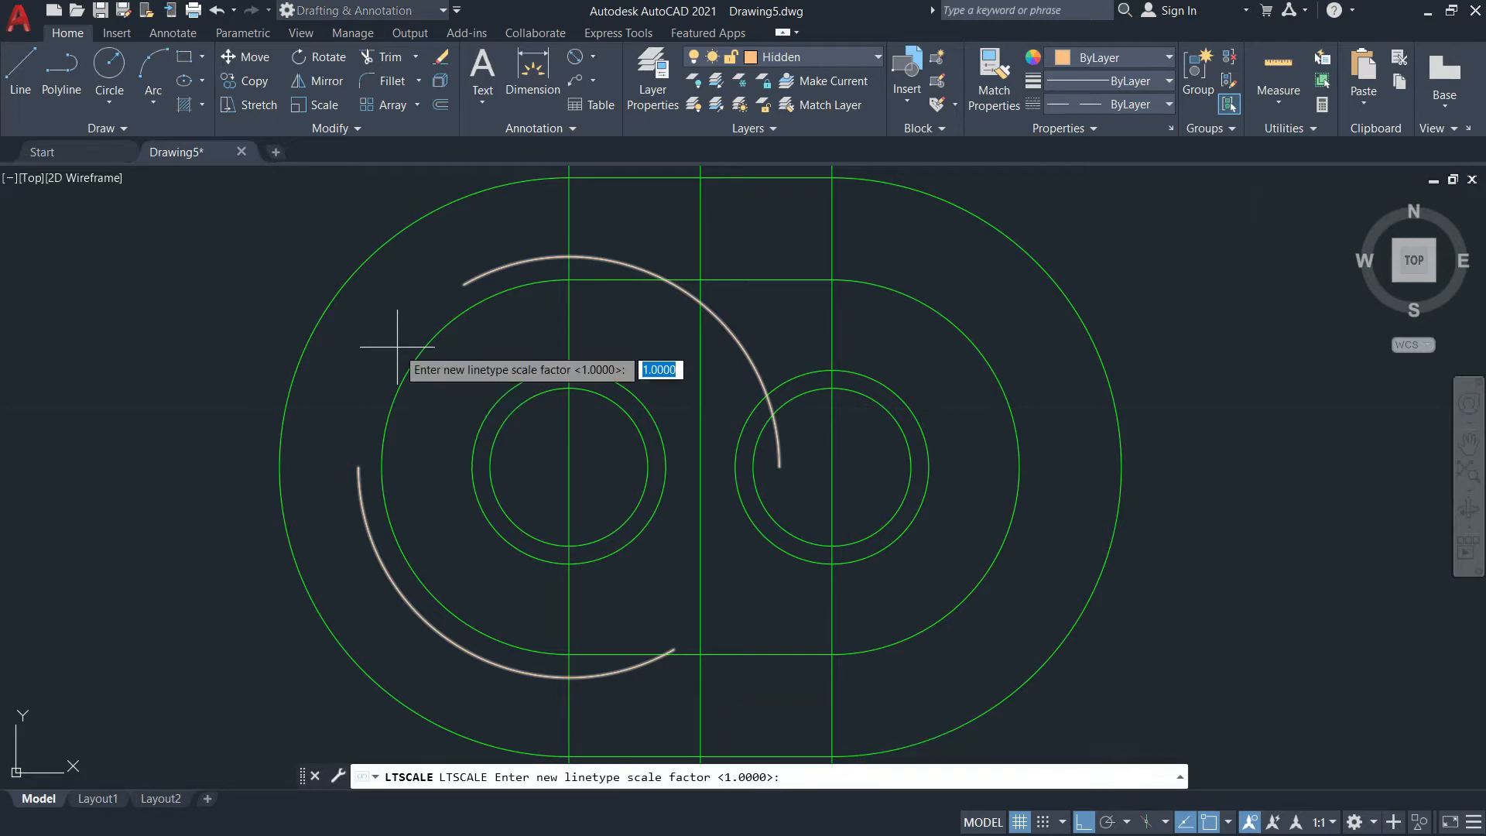
pyautogui.write('0.0')
pyautogui.press('Return')
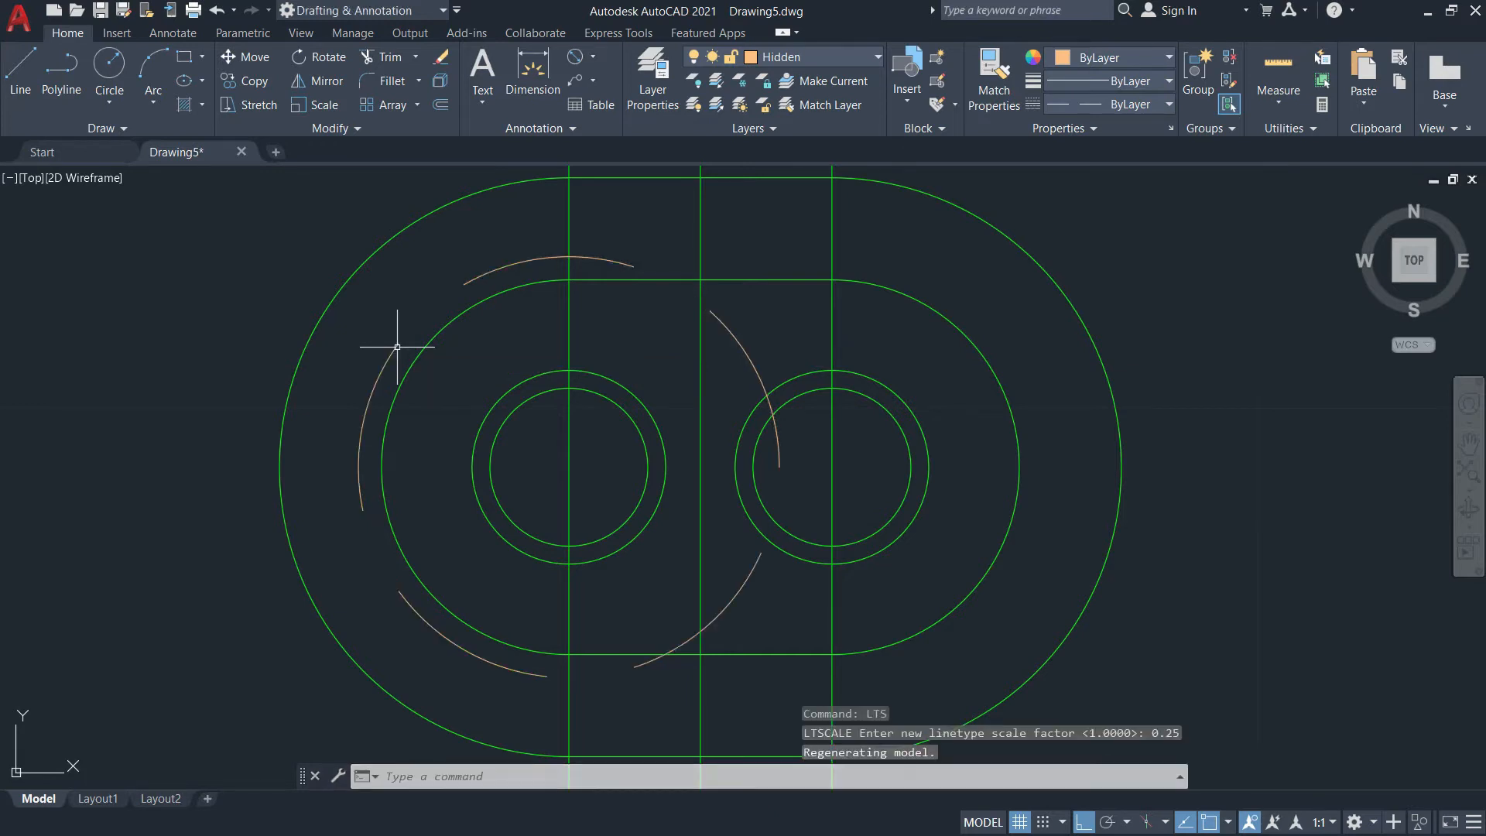
pyautogui.press('Return')
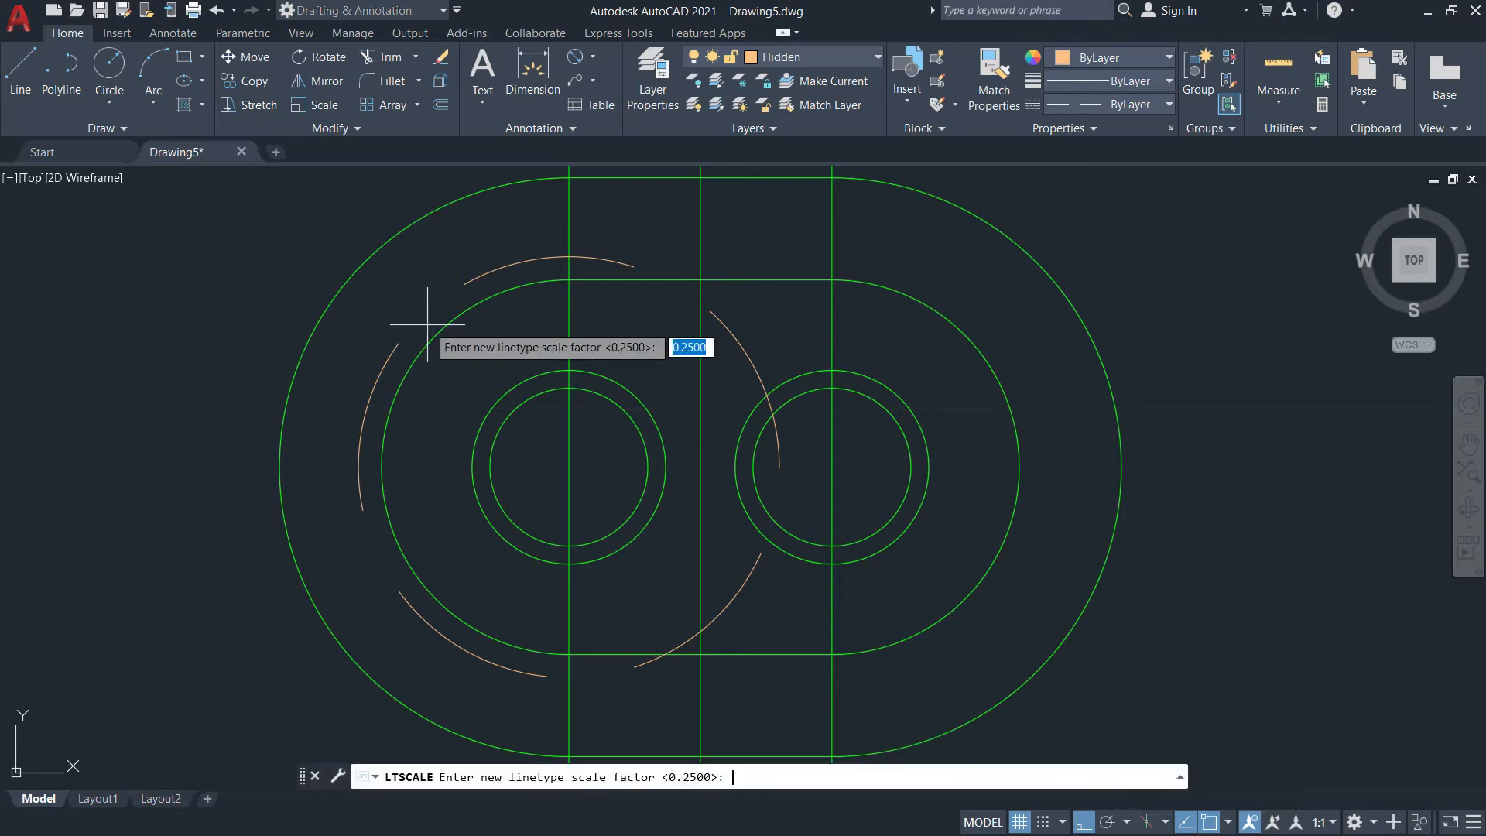
pyautogui.write('0.0')
pyautogui.press('Return')
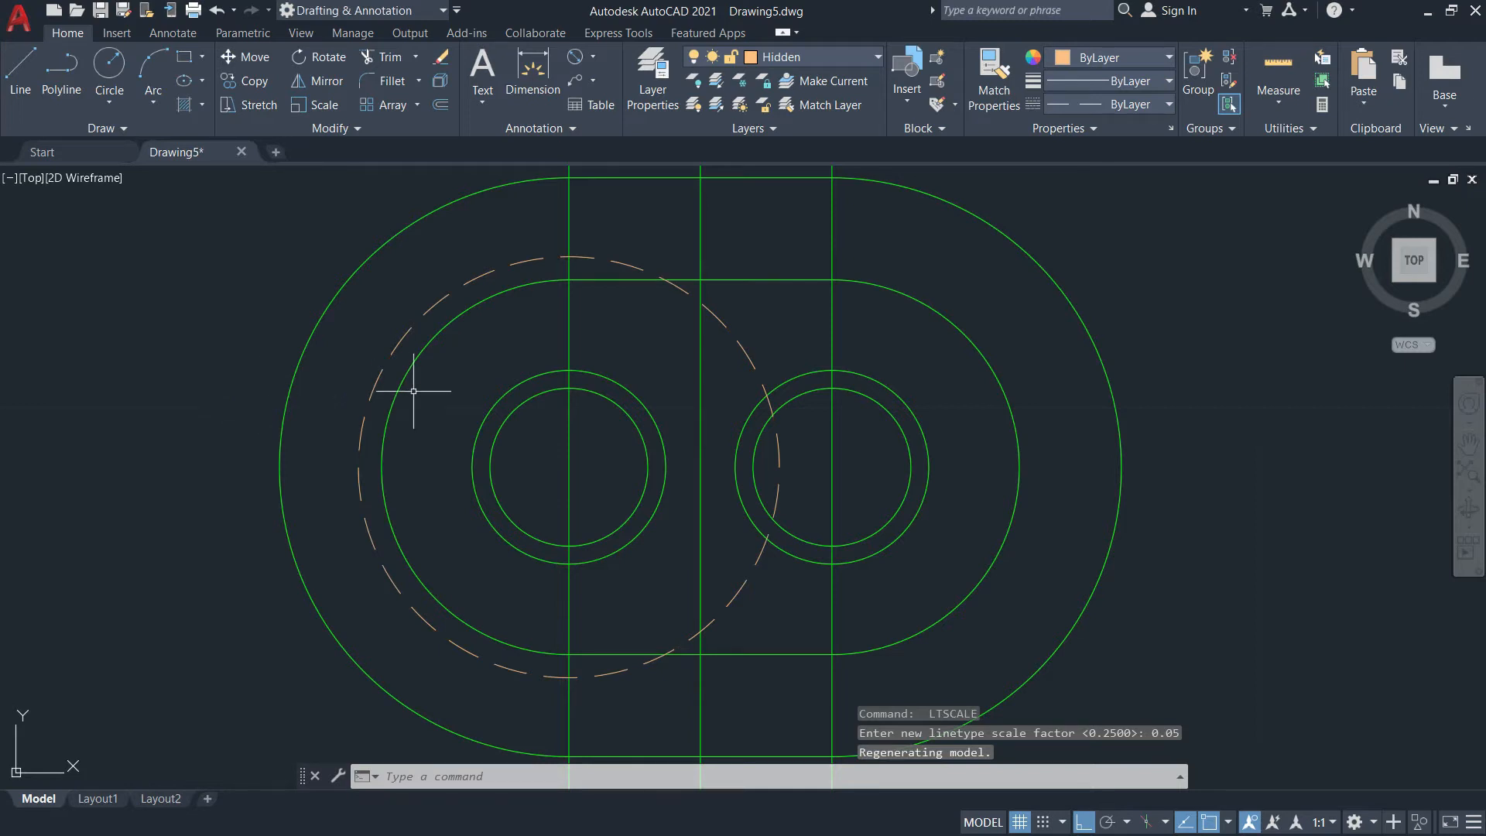
# Set the global linetype scale factor to 0.03
pyautogui.press('Return')
pyautogui.write('0')
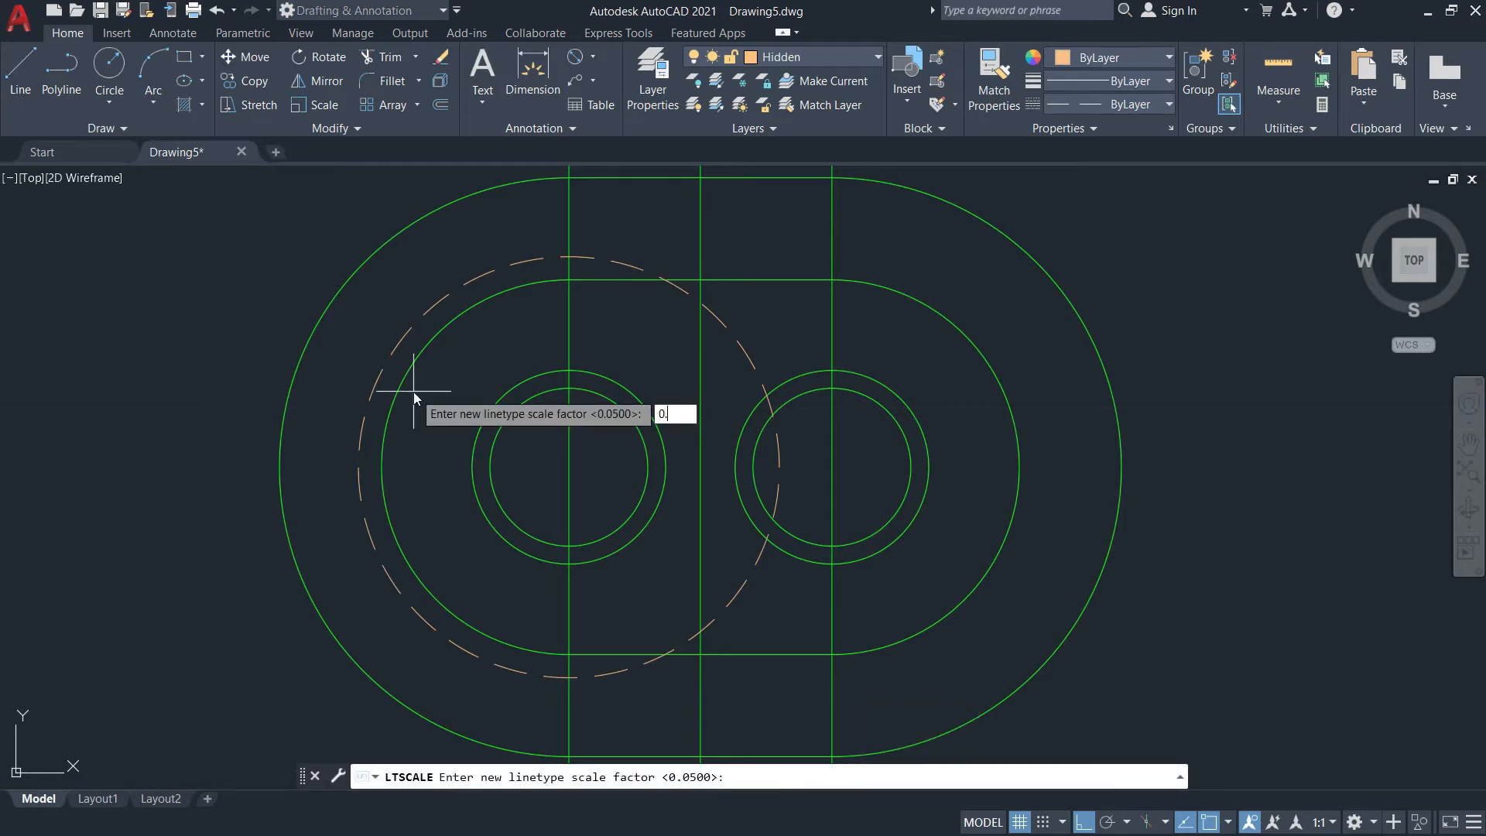
pyautogui.write('.03')
pyautogui.press('Return')
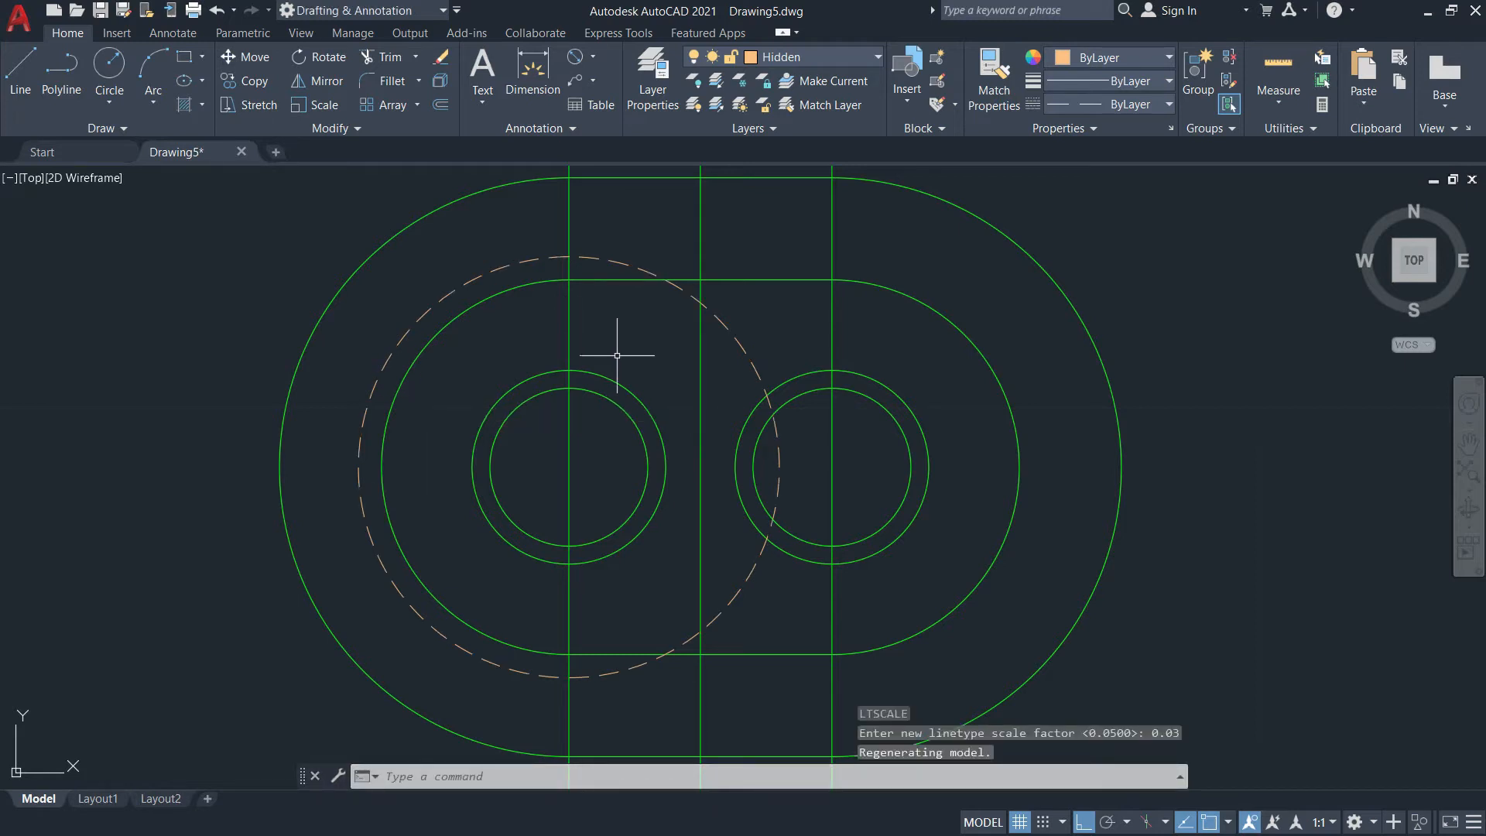
pyautogui.press('Escape')
# Copy the dashed radius 2 circle from the left hub centre to the right hub centre
pyautogui.write('c')
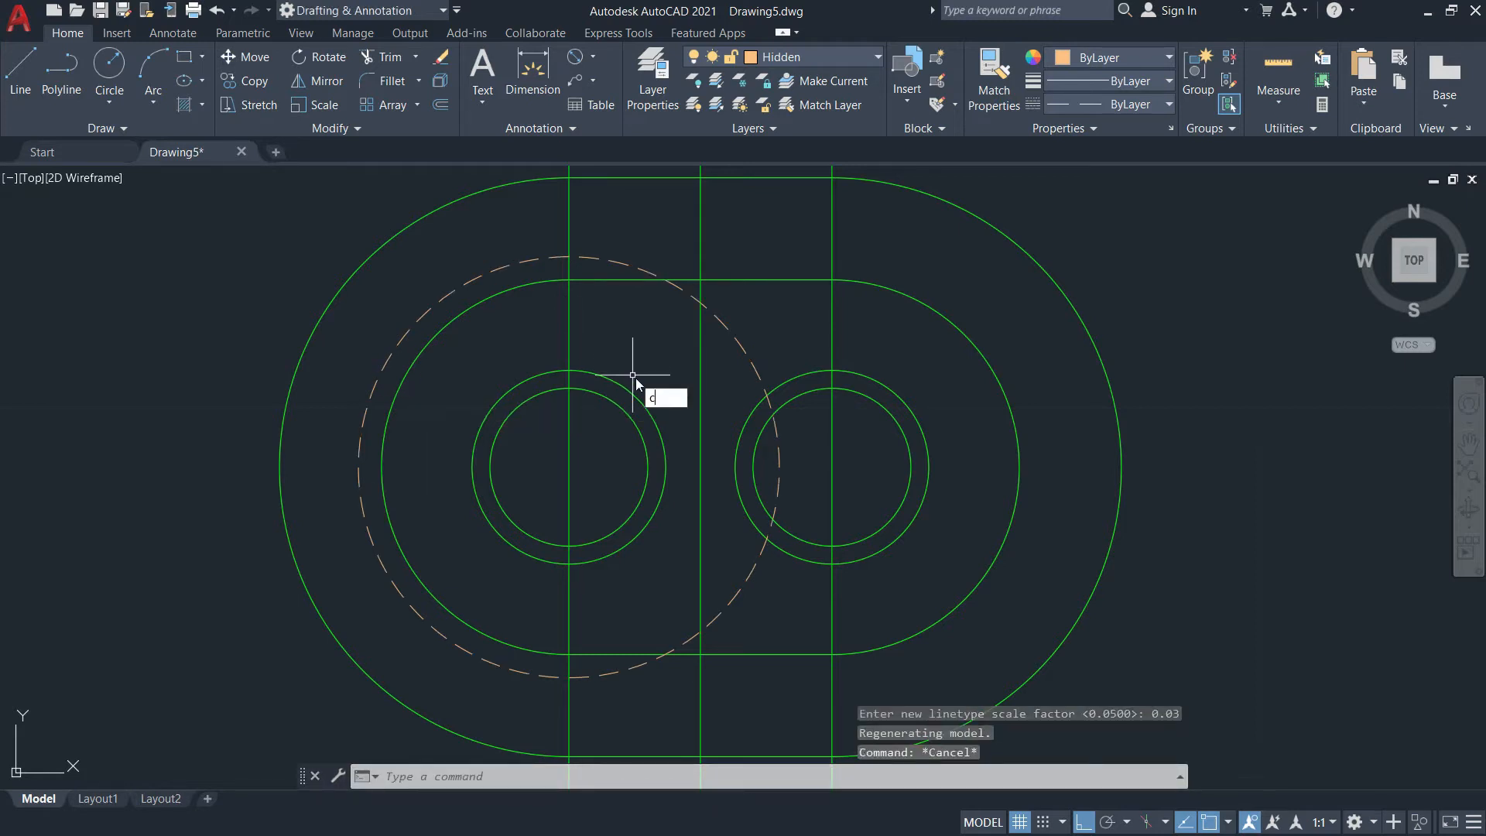
pyautogui.write('t o')
pyautogui.press('Return')
pyautogui.click(627, 266)
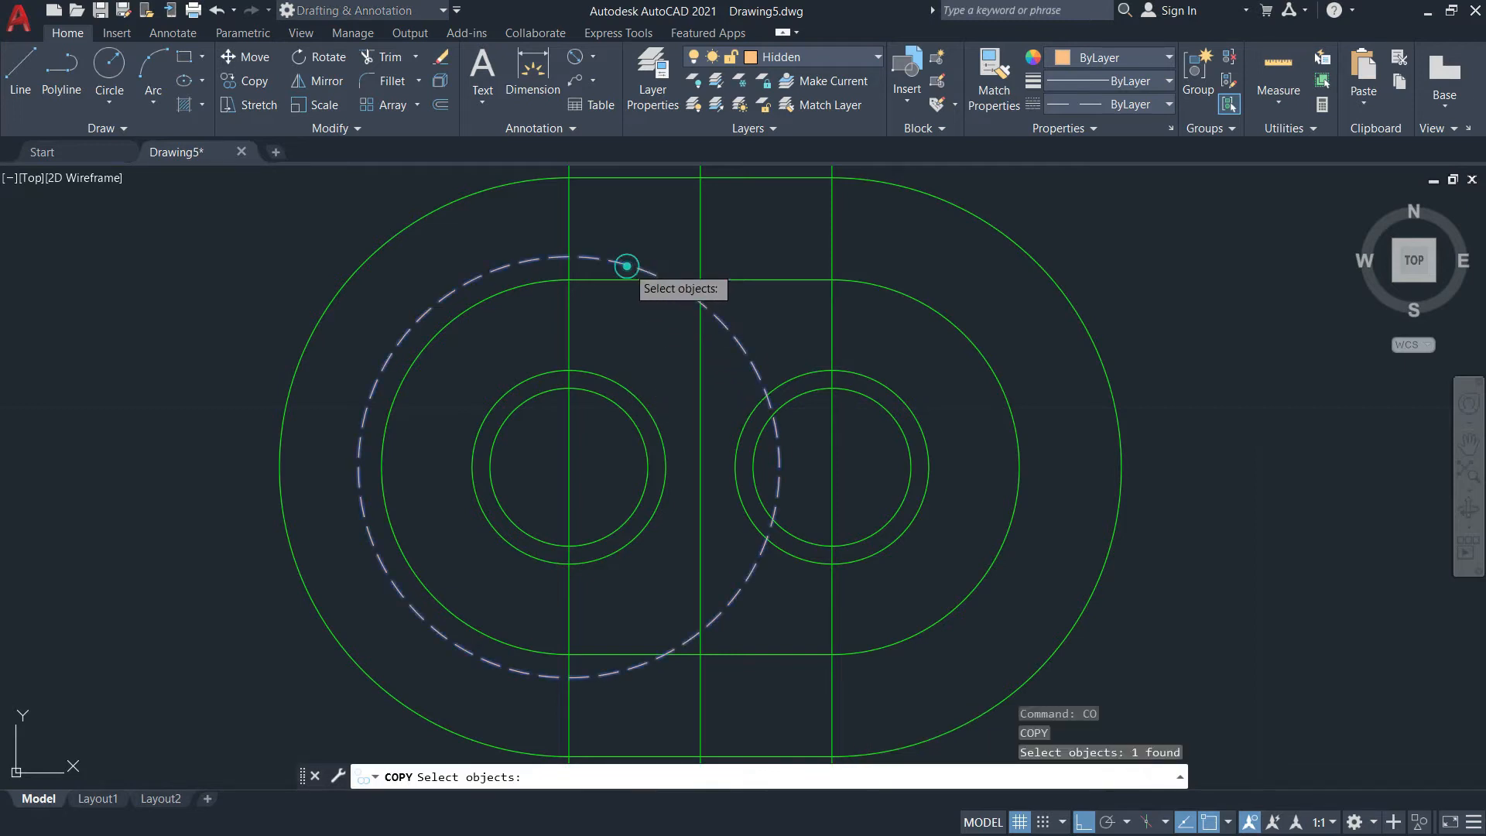
pyautogui.press('Return')
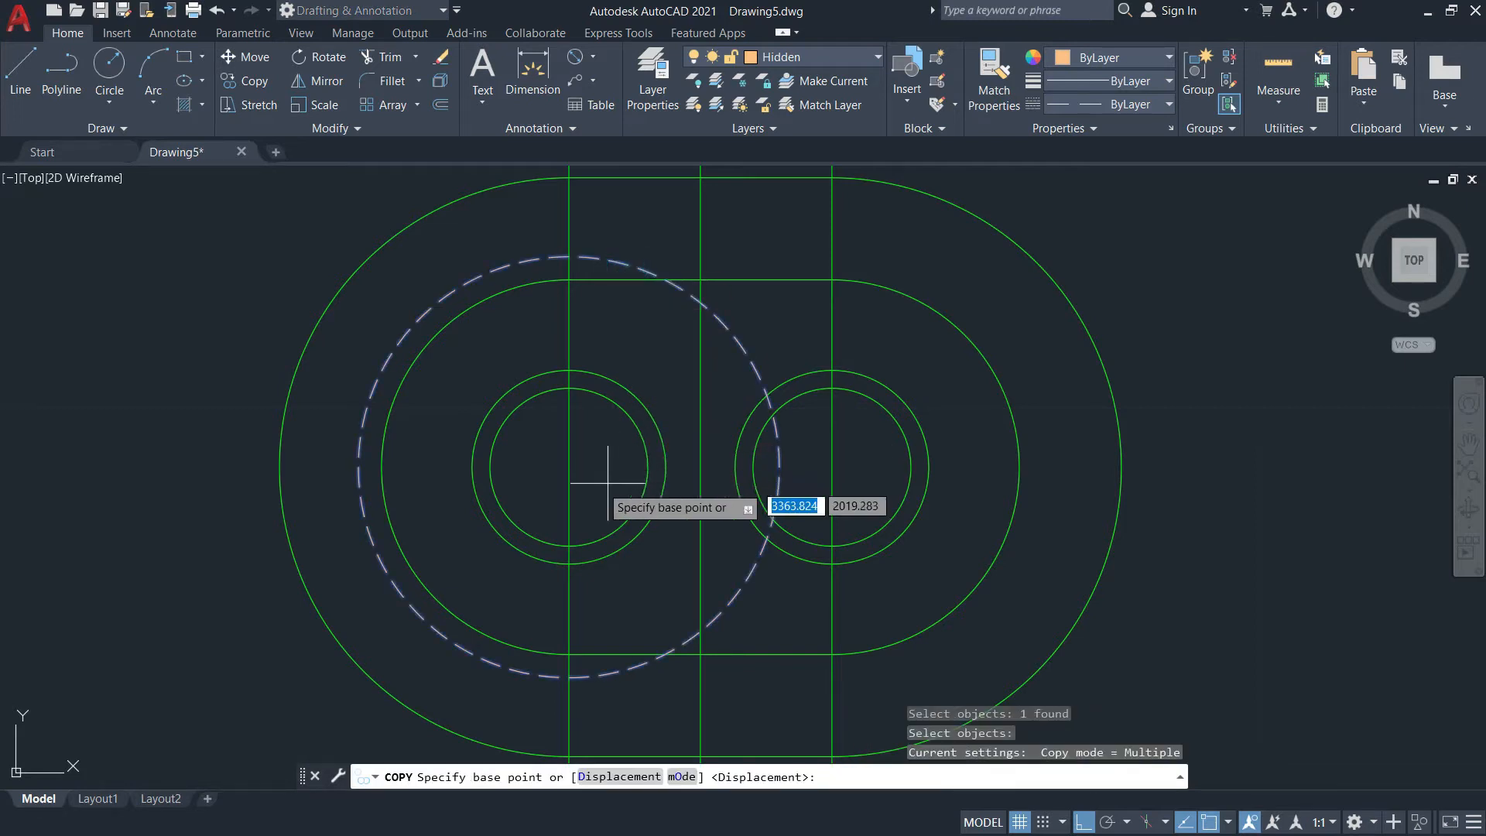
pyautogui.click(569, 467)
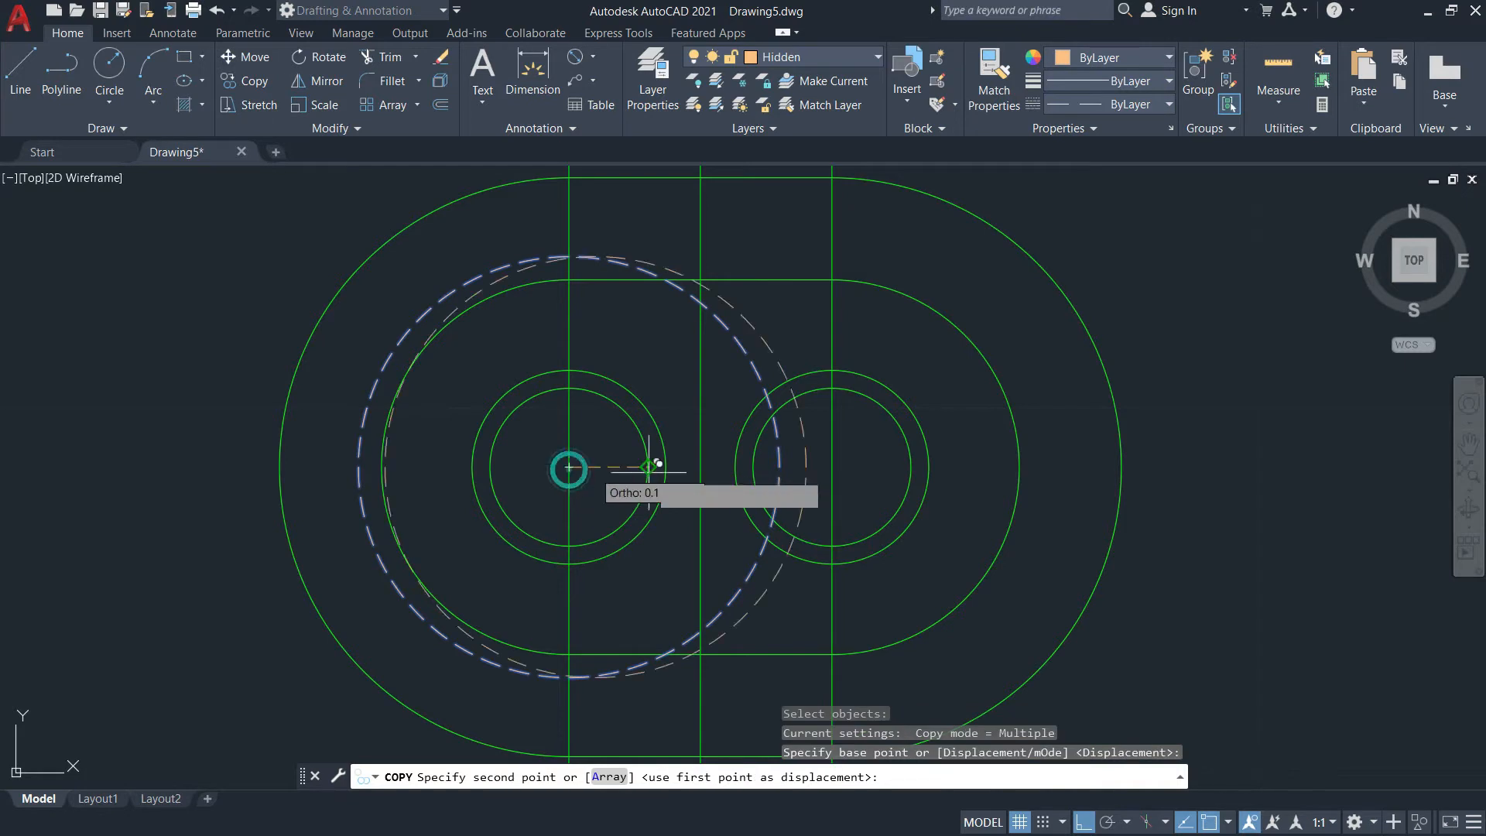
pyautogui.click(831, 467)
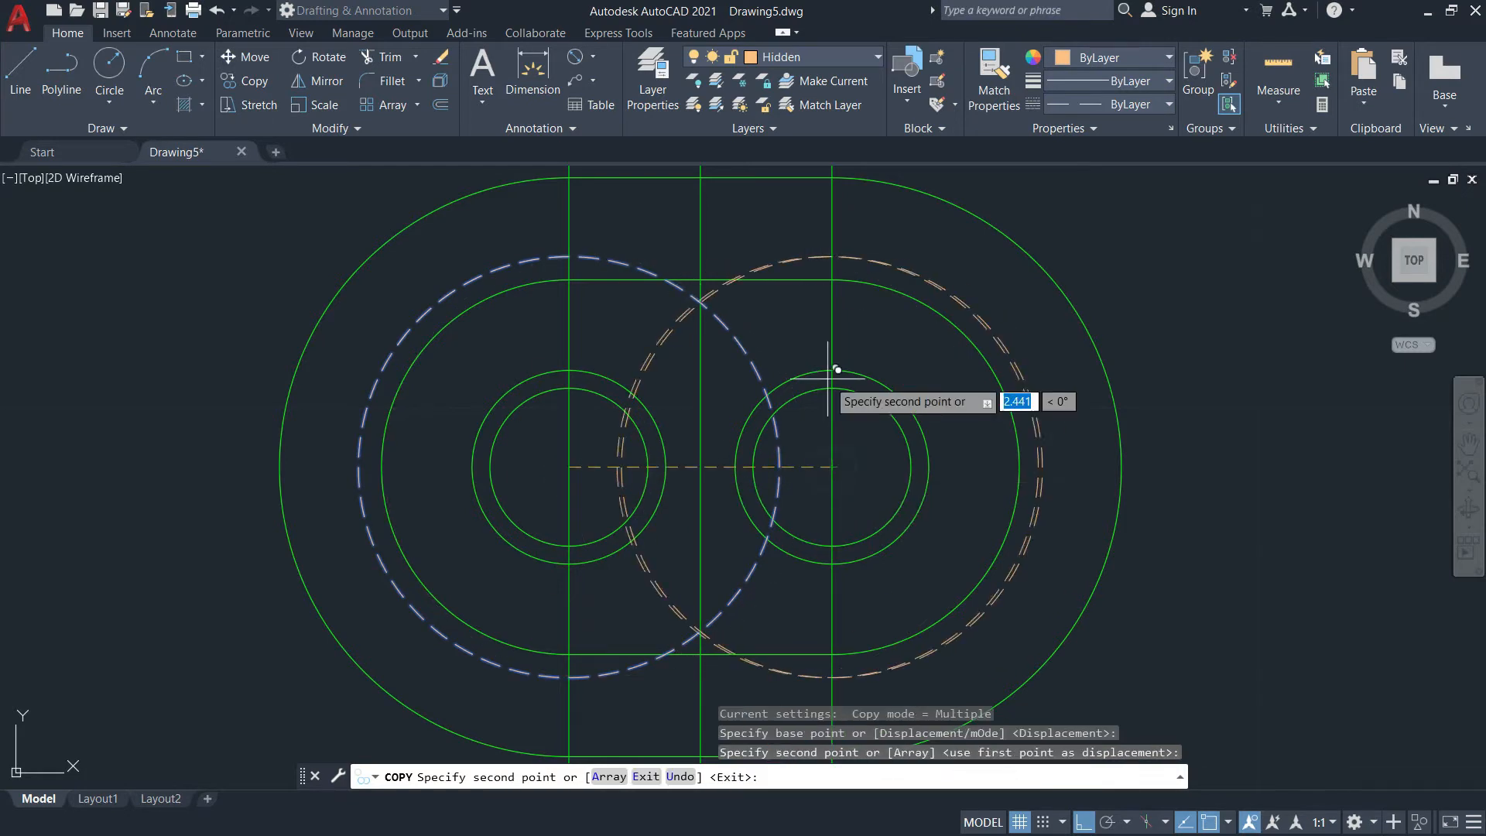
pyautogui.press('Escape')
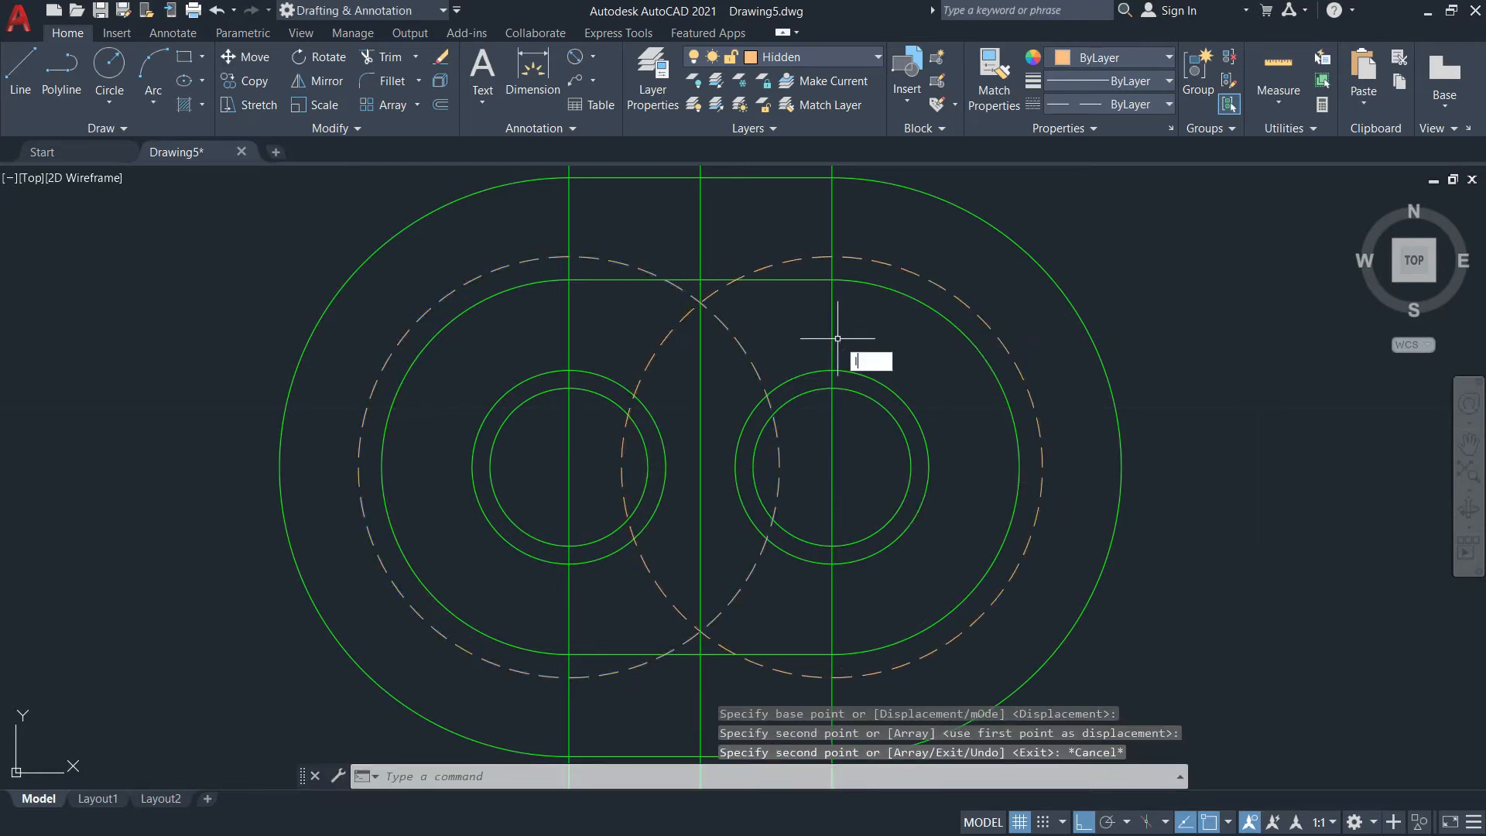
# Draw a hidden line from the top quadrant of the right dashed circle to the top quadrant of the left one
pyautogui.write('l')
pyautogui.press('Return')
pyautogui.click(832, 256)
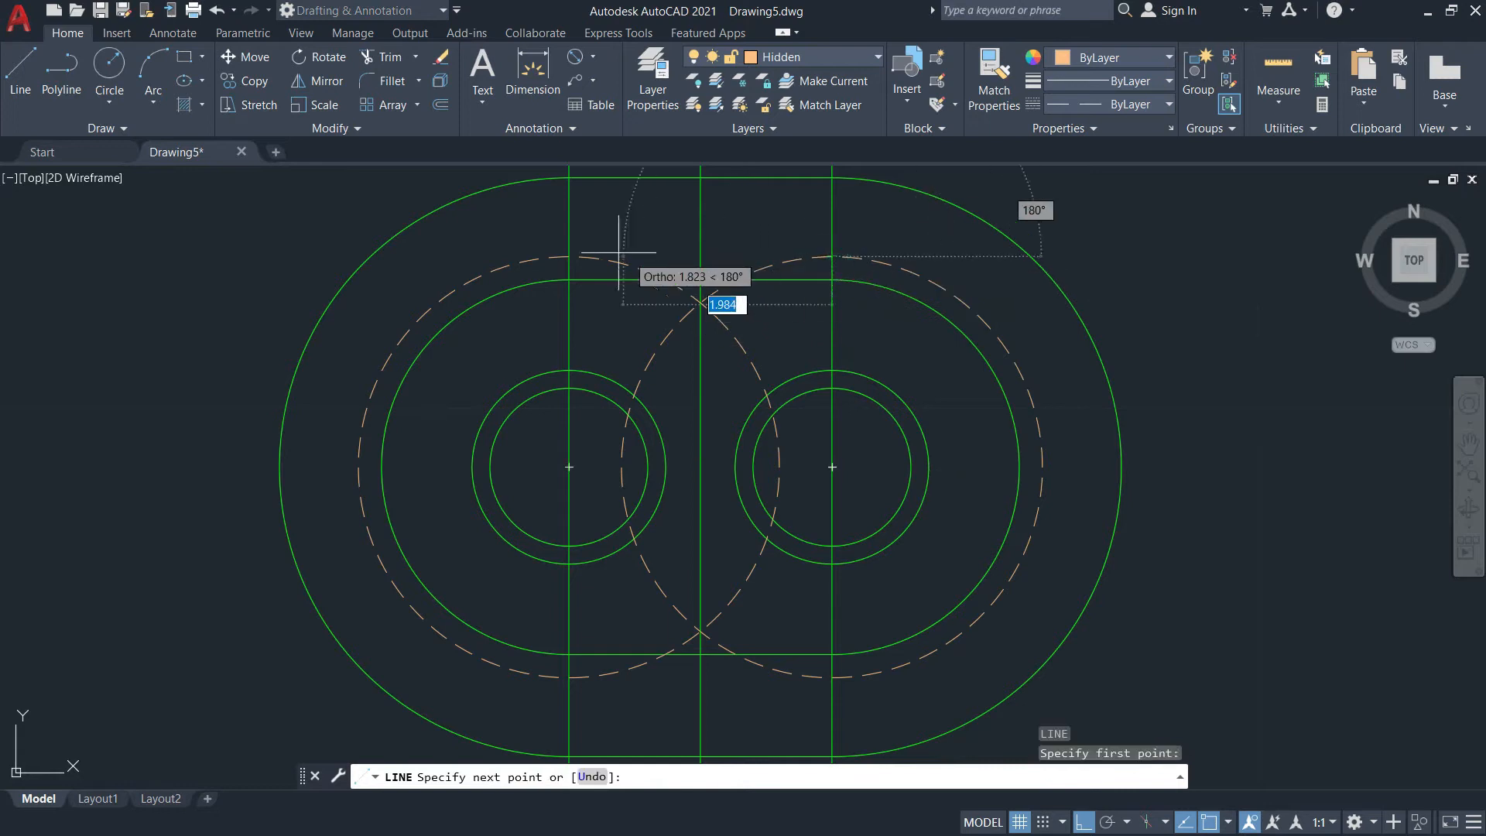
pyautogui.click(569, 256)
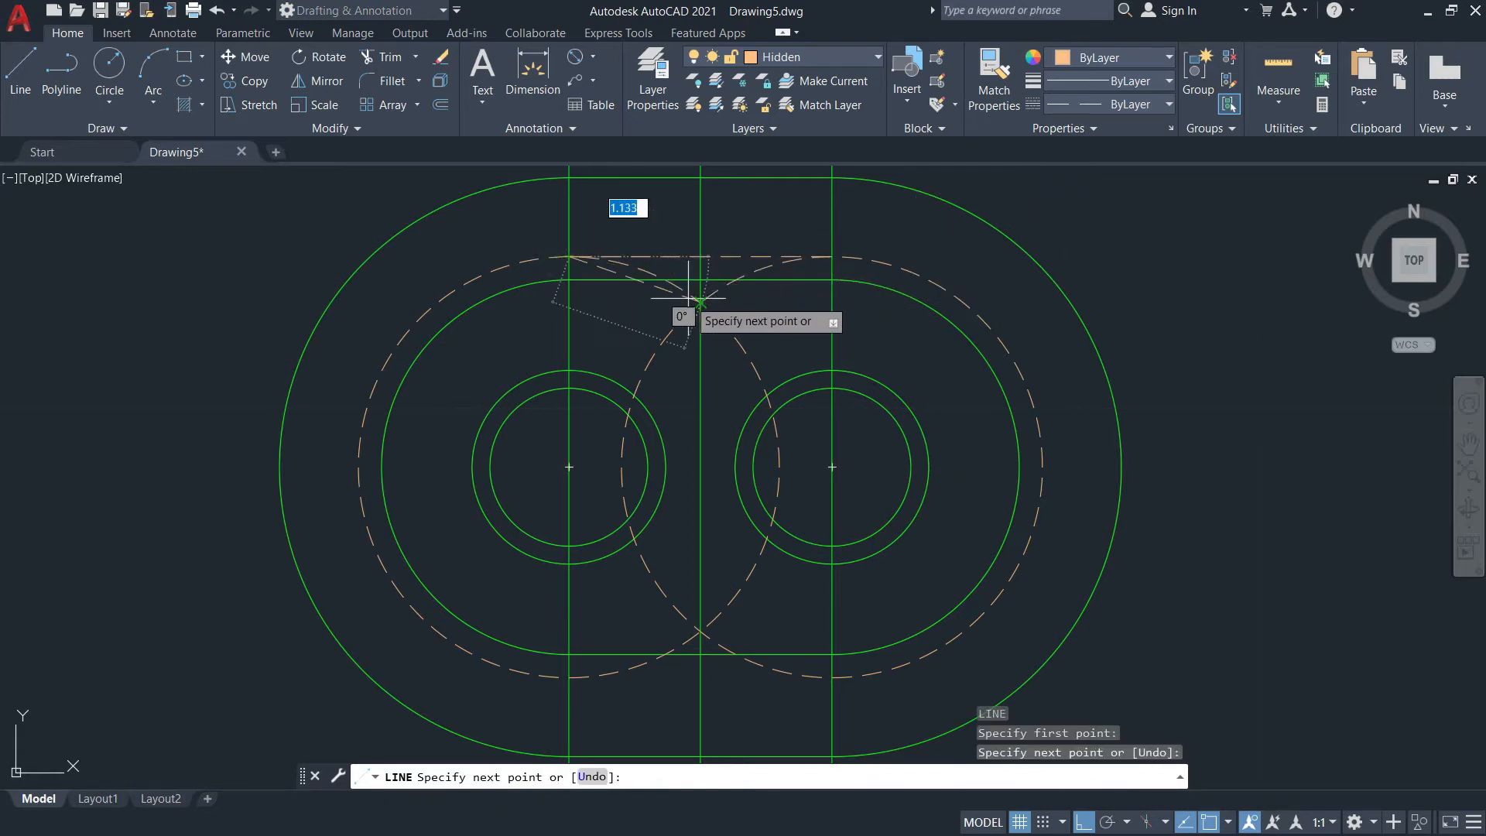
# Undo the last line point and end the hidden line at the left radius 2 dashed circle's top quadrant
pyautogui.write('u')
pyautogui.press('Return')
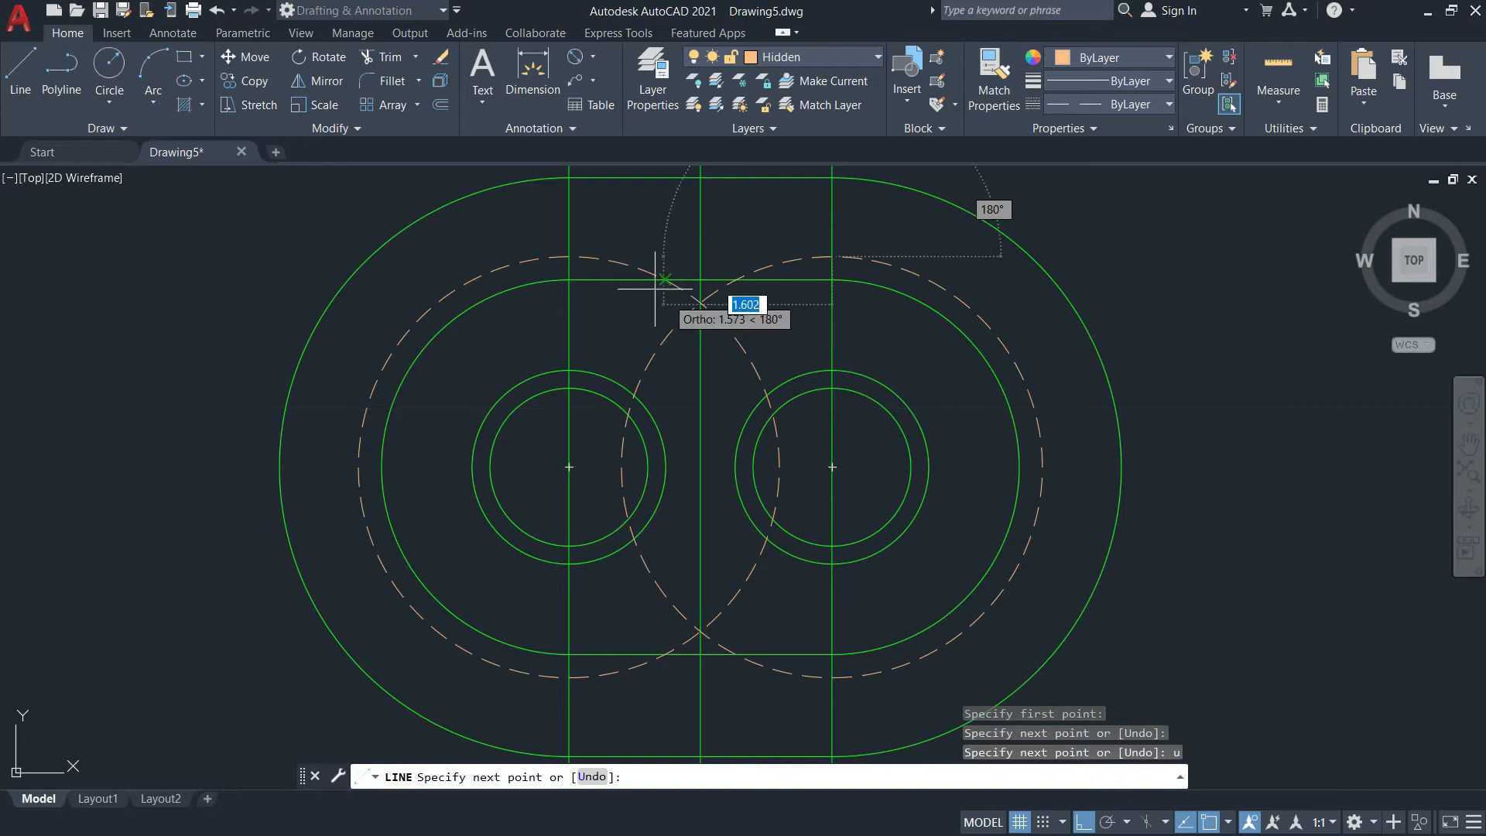
pyautogui.click(569, 255)
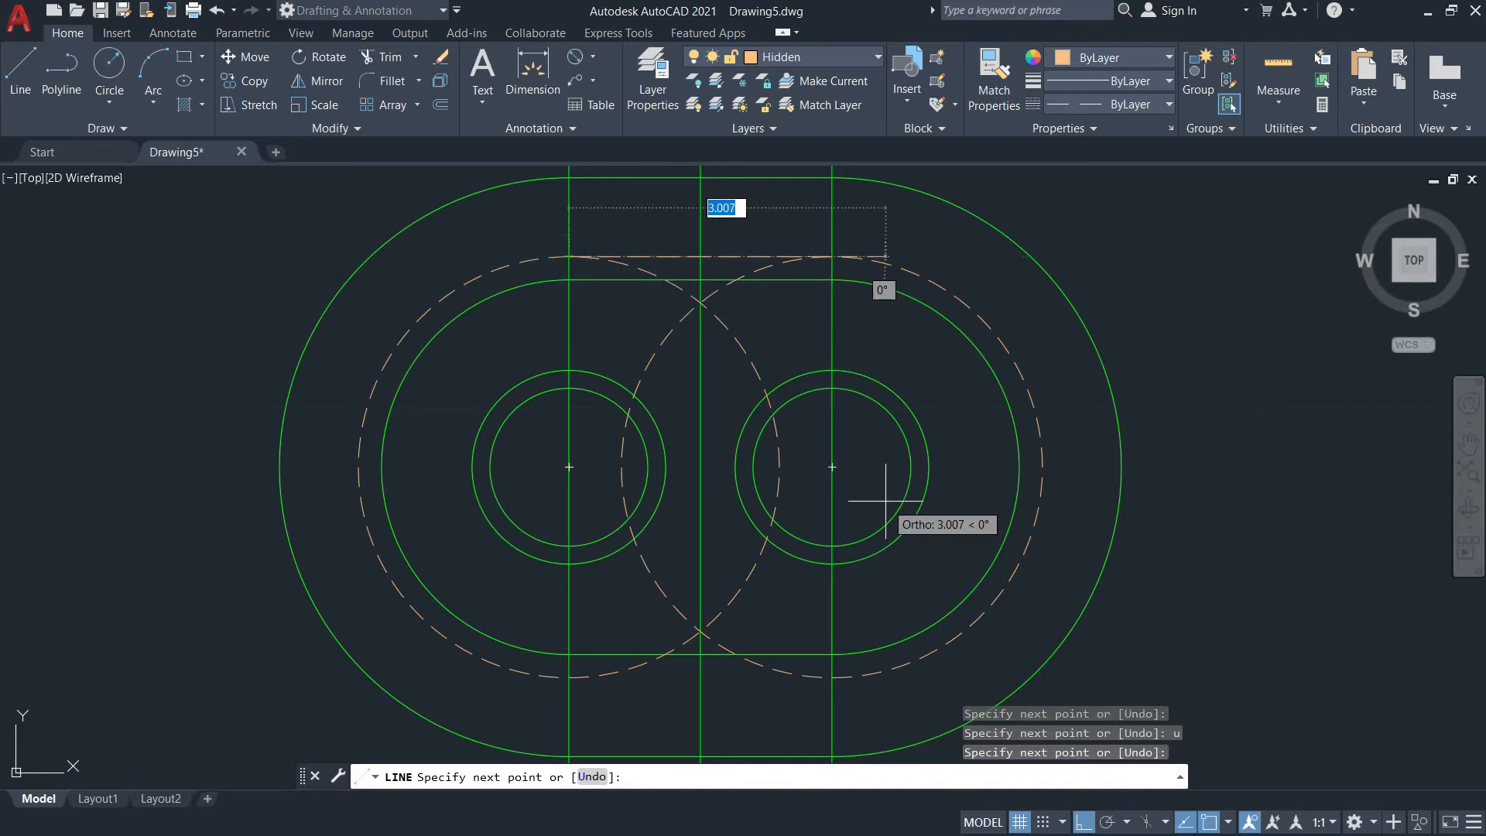
pyautogui.press('Return')
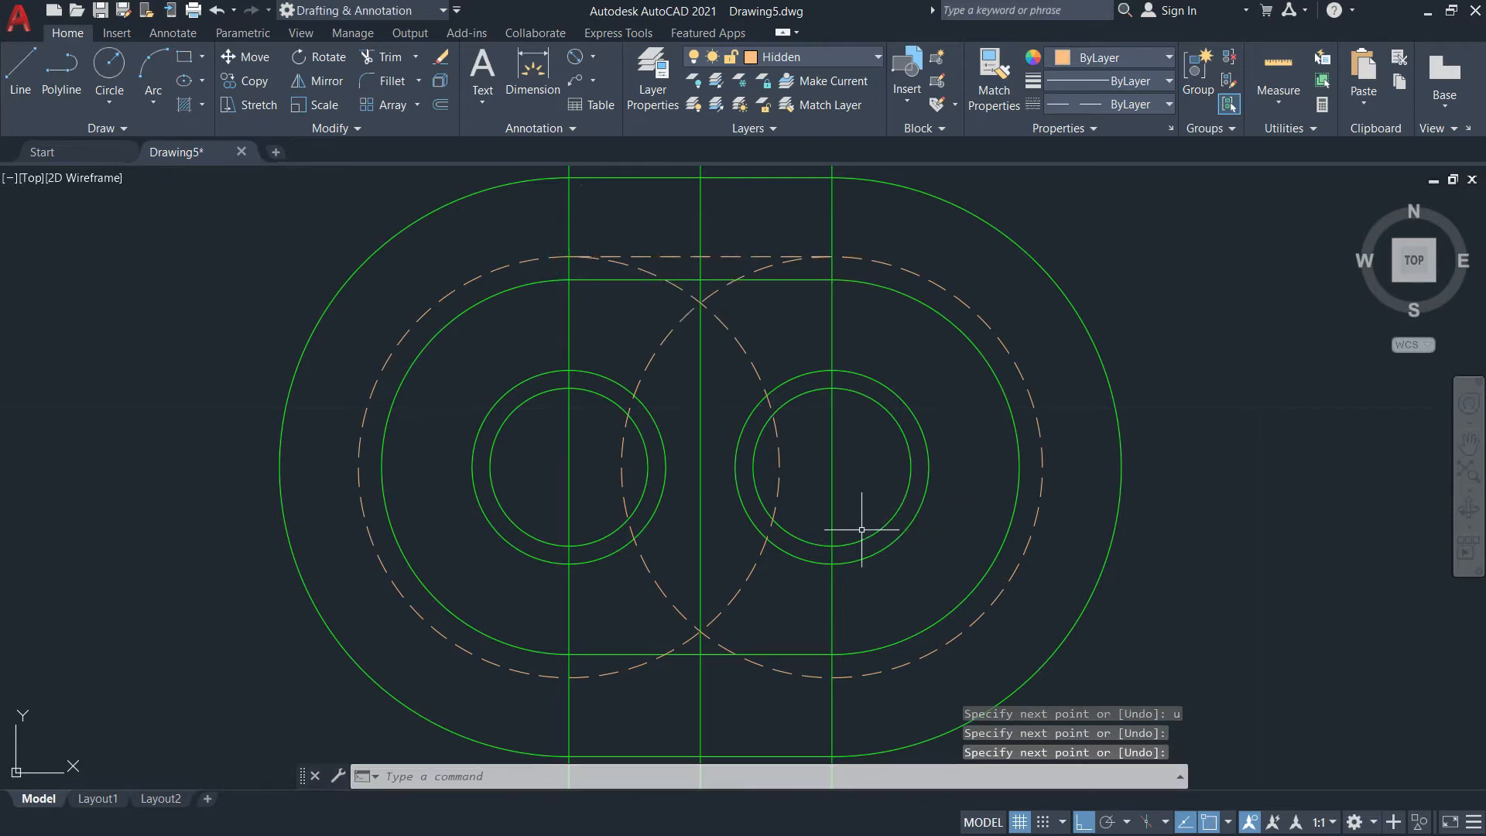
# Copy the upper hidden line from the left dashed circle's top quadrant down to its bottom quadrant
pyautogui.write('co')
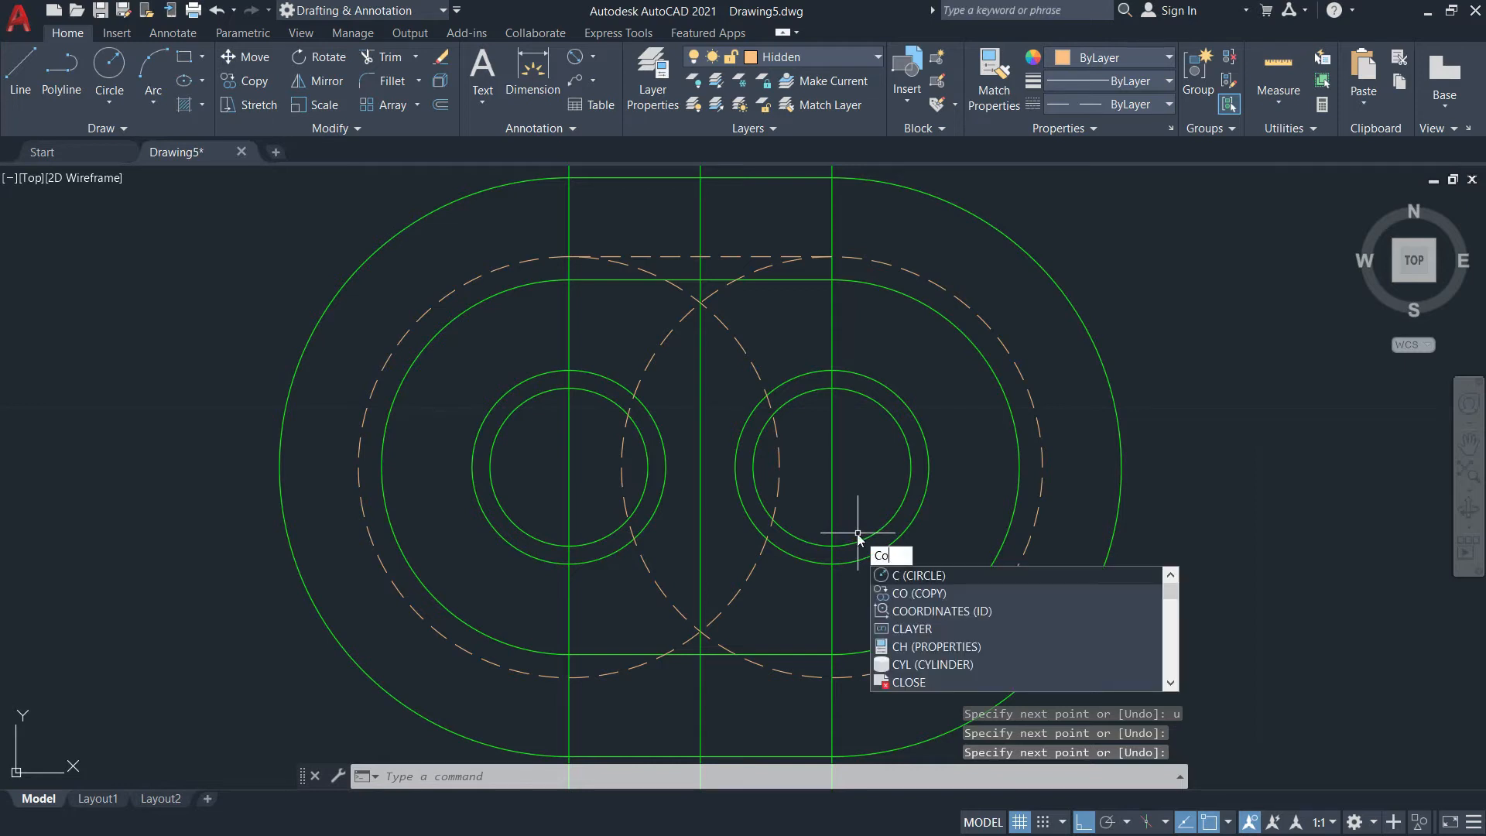
pyautogui.press('Return')
pyautogui.click(728, 257)
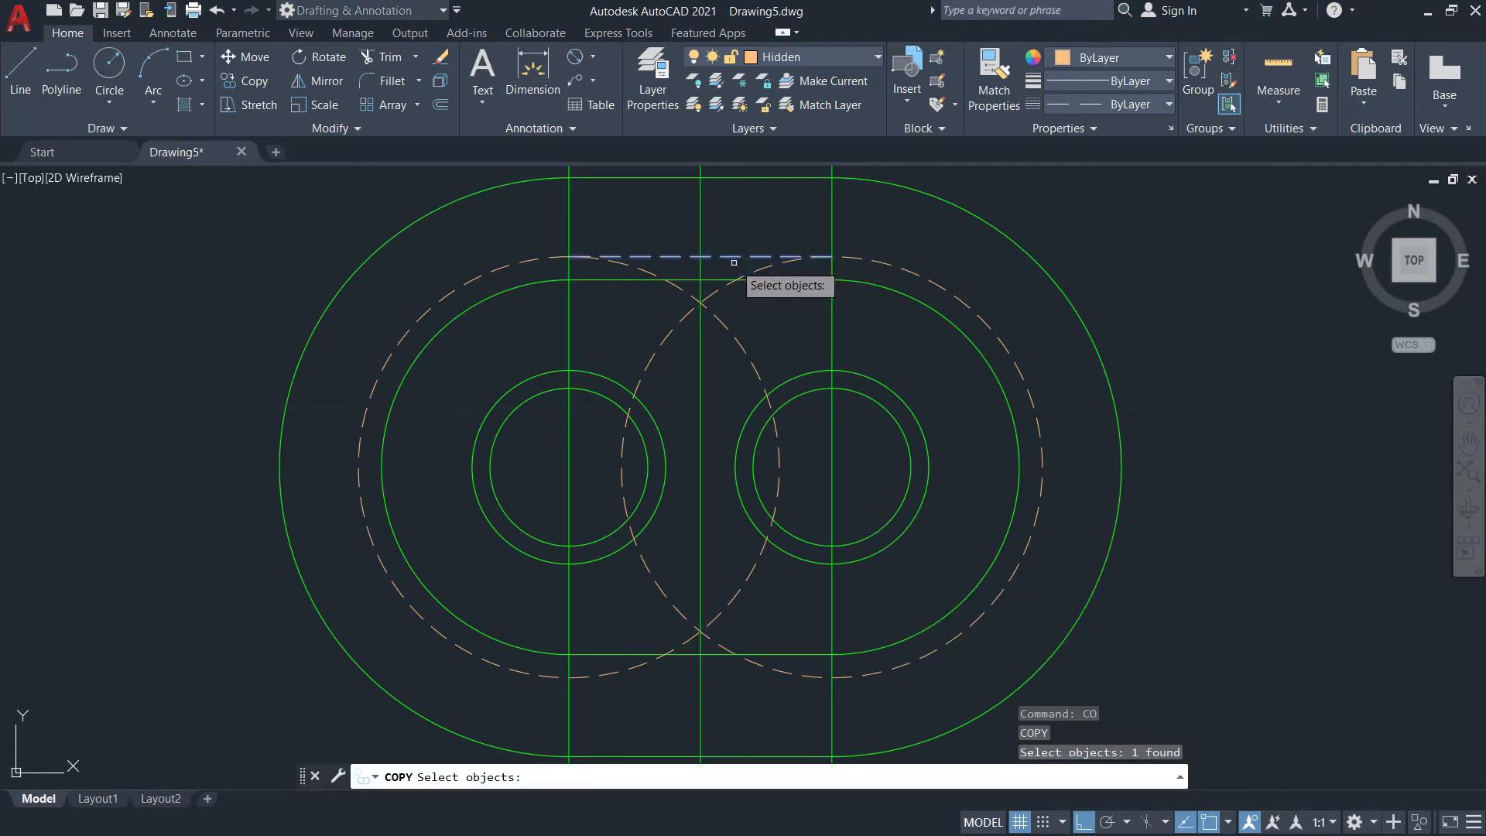
pyautogui.press('Return')
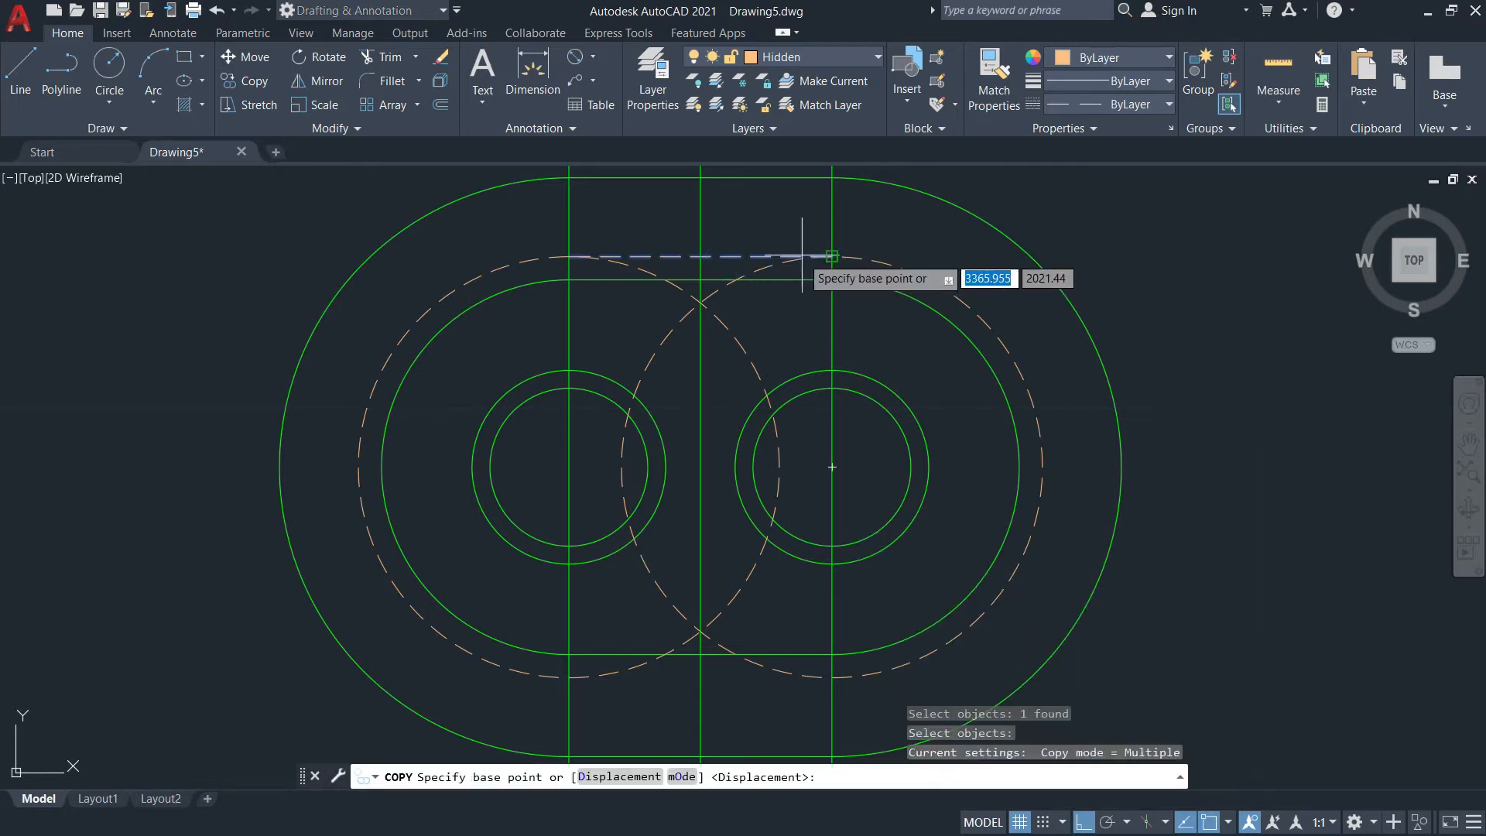
pyautogui.click(569, 256)
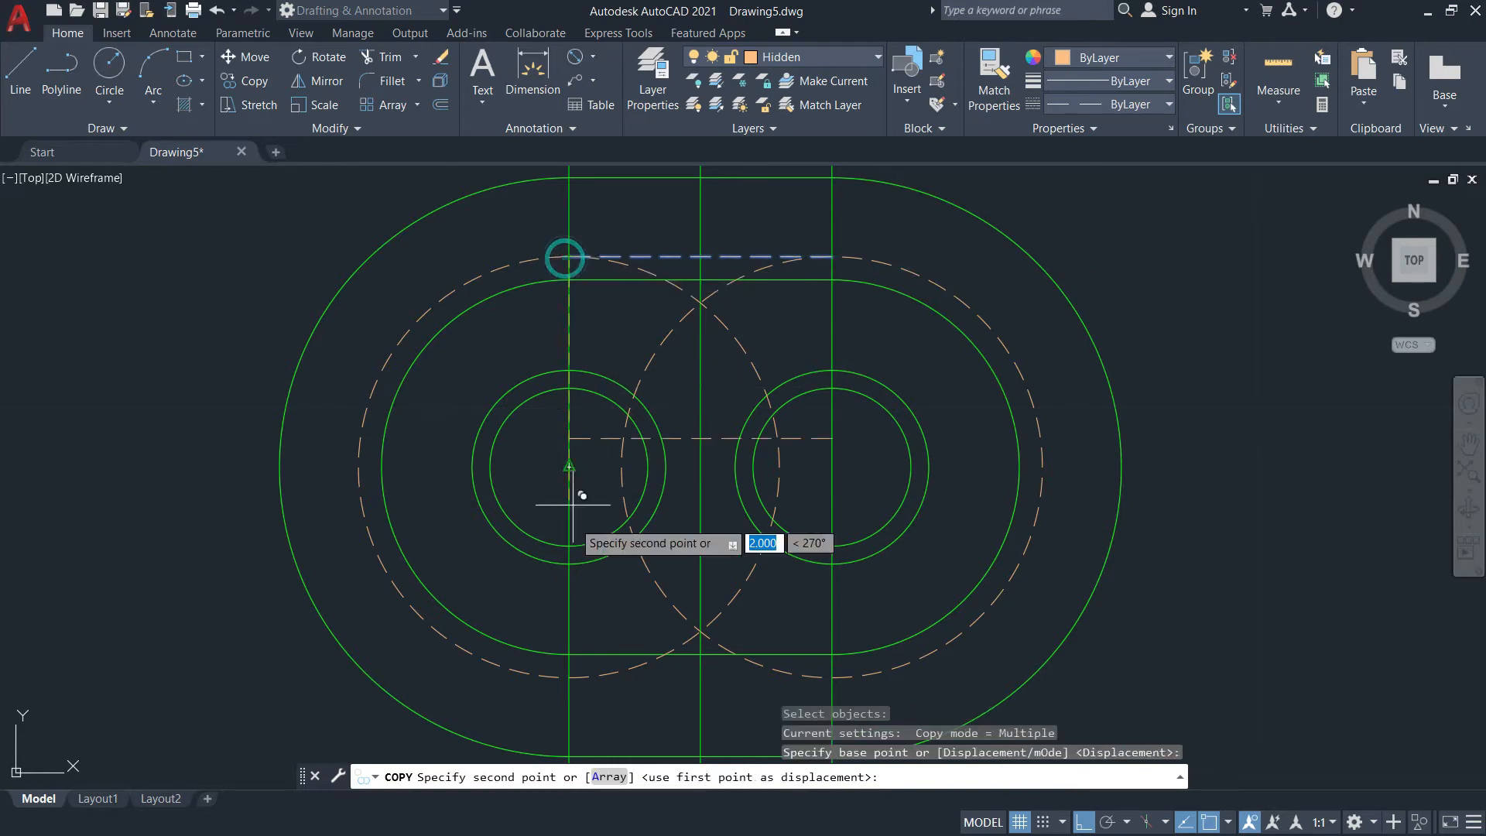
pyautogui.click(569, 677)
pyautogui.press('Return')
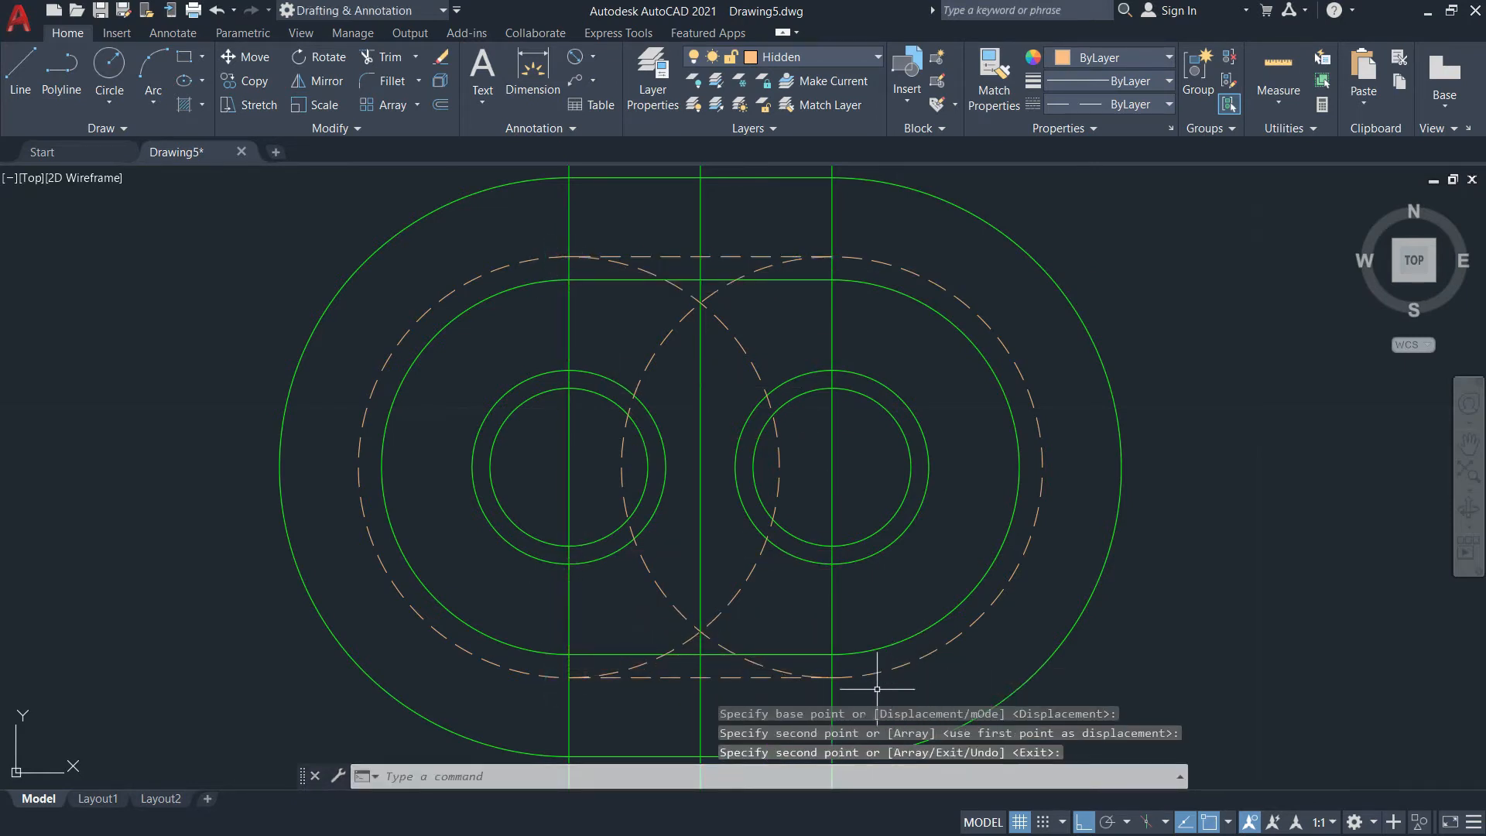
# Trim the inner halves of both radius 2 dashed circles, using the two horizontal hidden lines as cutting edges
pyautogui.write('tr')
pyautogui.press('Return')
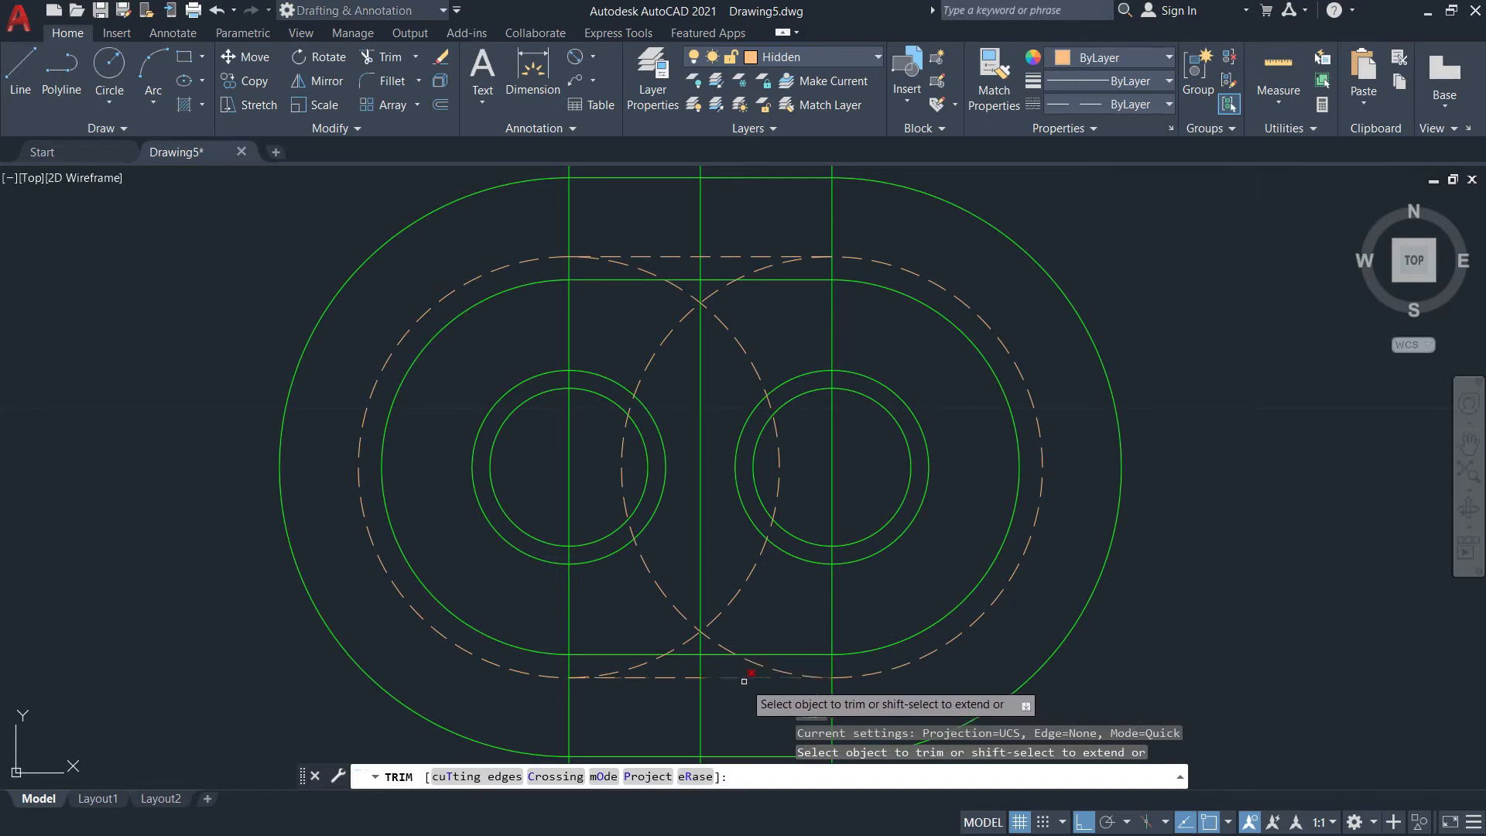
pyautogui.write('y')
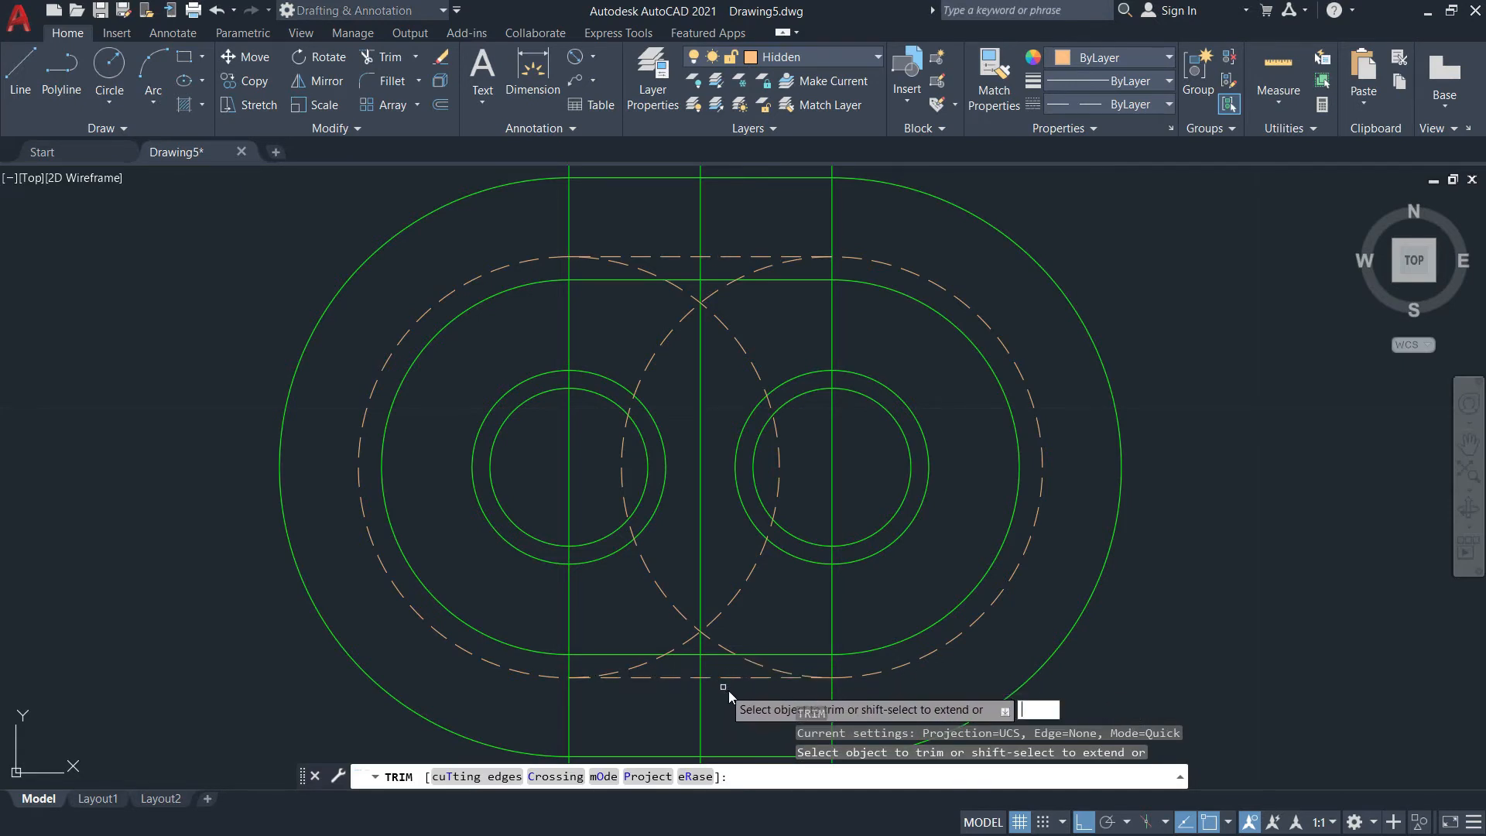
pyautogui.press('Return')
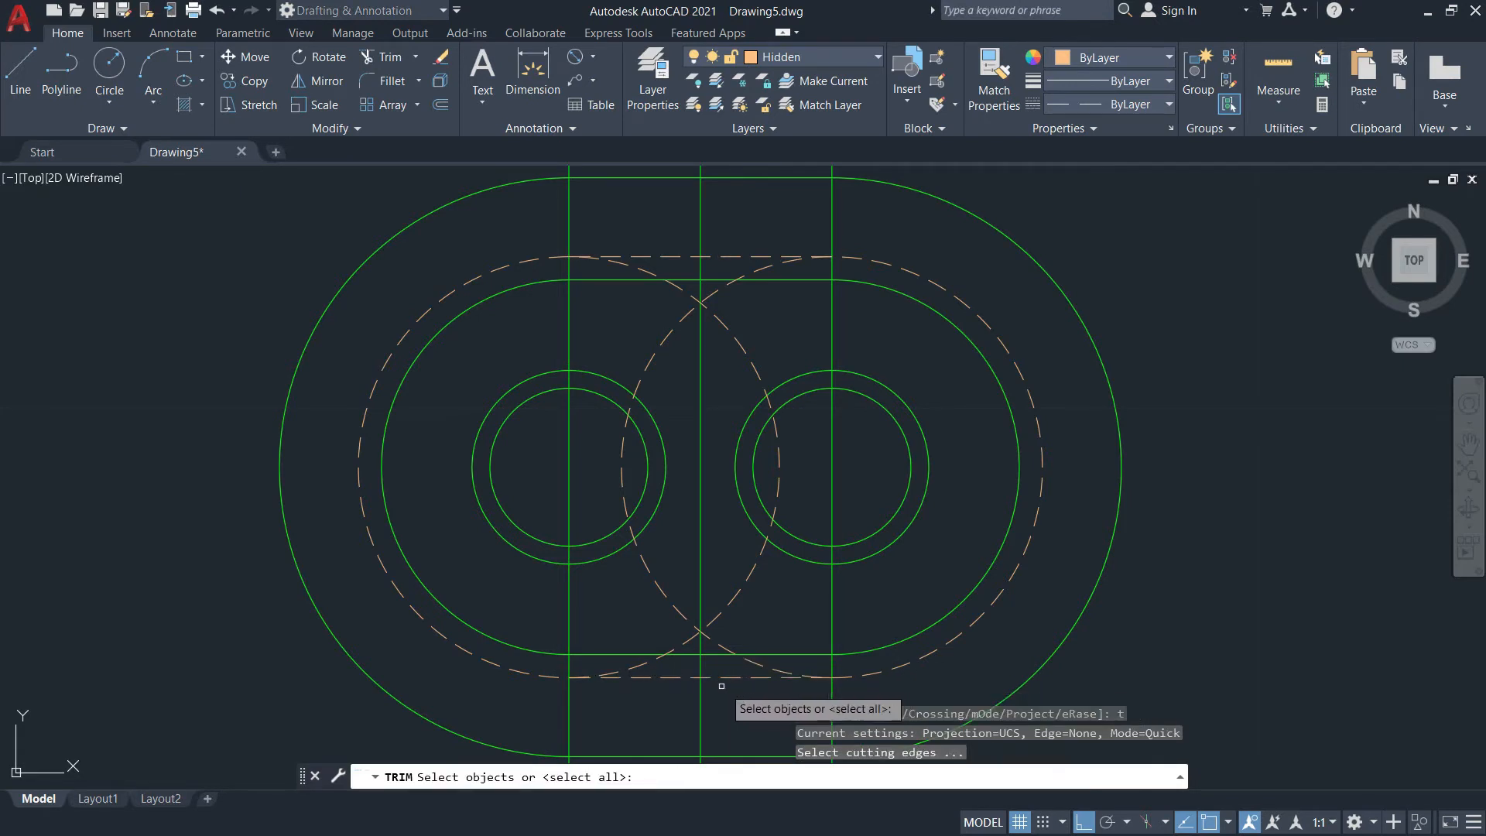
pyautogui.click(682, 676)
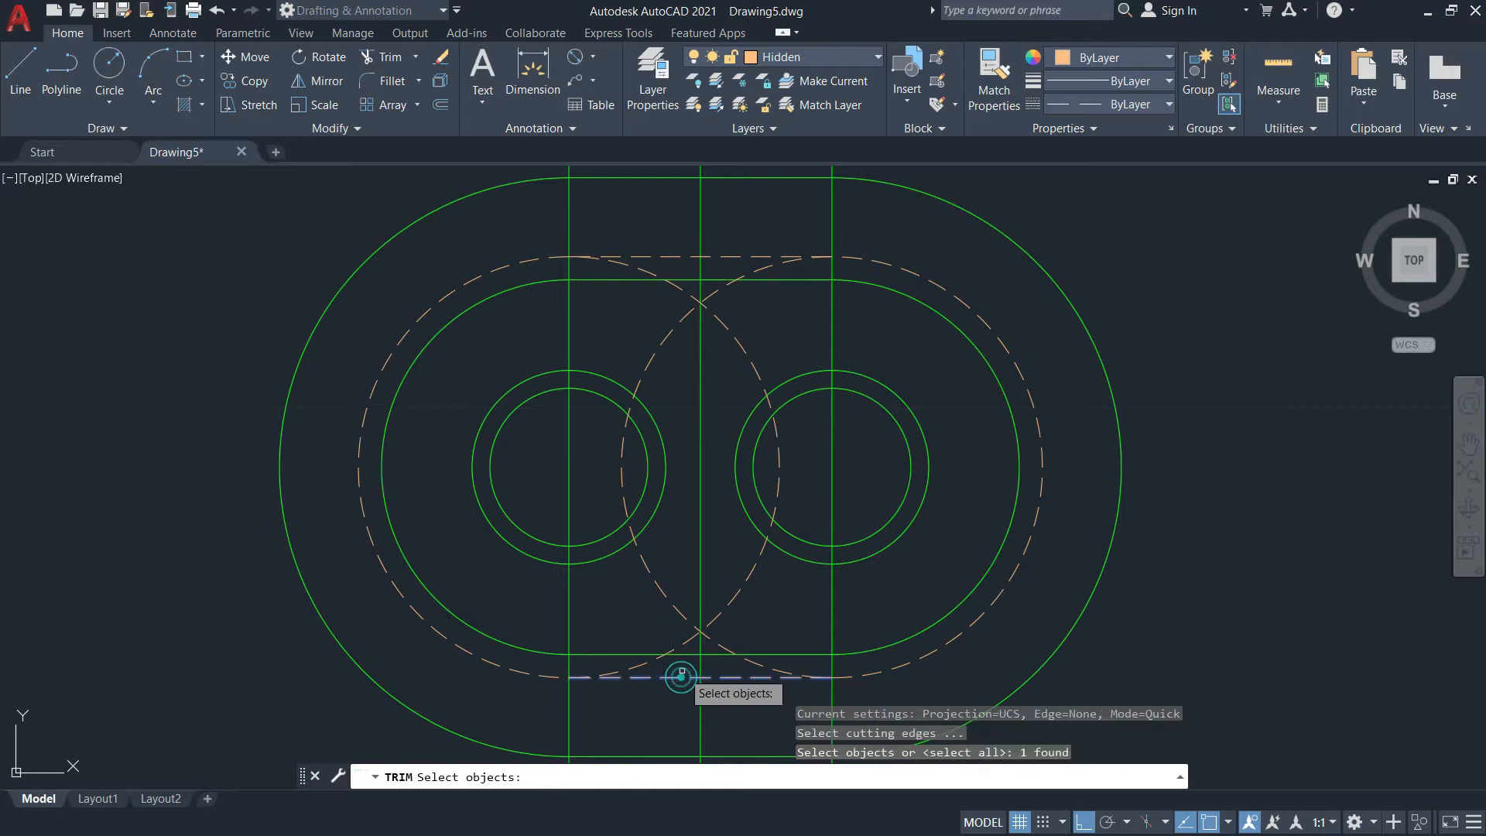
pyautogui.click(668, 256)
pyautogui.press('Return')
pyautogui.click(707, 311)
pyautogui.click(707, 298)
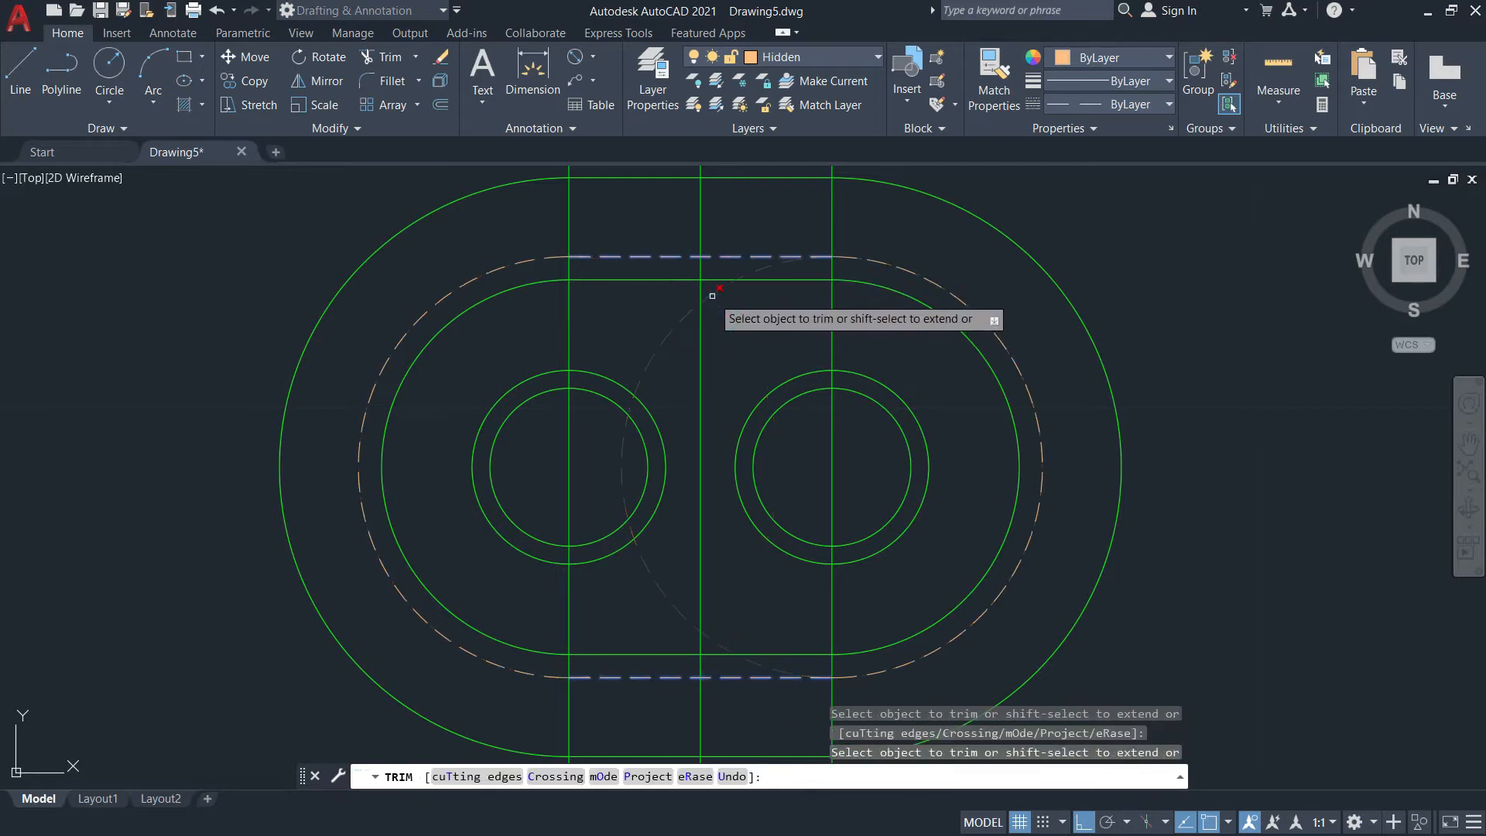
pyautogui.press('Return')
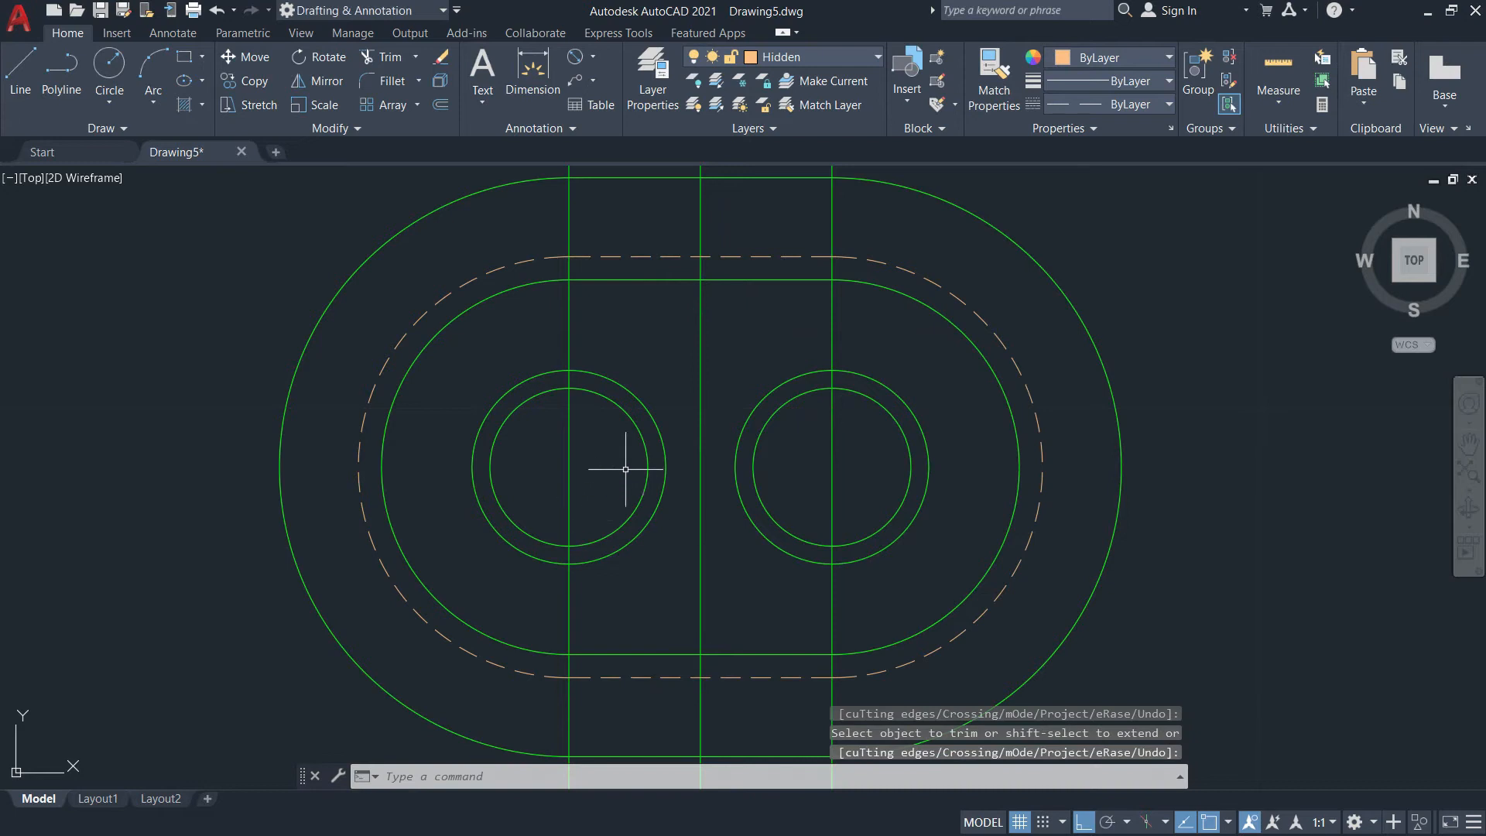
# Check Illustration 11 for the inner dashed outline and draw a radius 1.25 hidden circle centred on the left hub
pyautogui.moveTo(660, 413); pyautogui.dragTo(596, 321, button='middle')
pyautogui.scroll(-2, 596, 322)
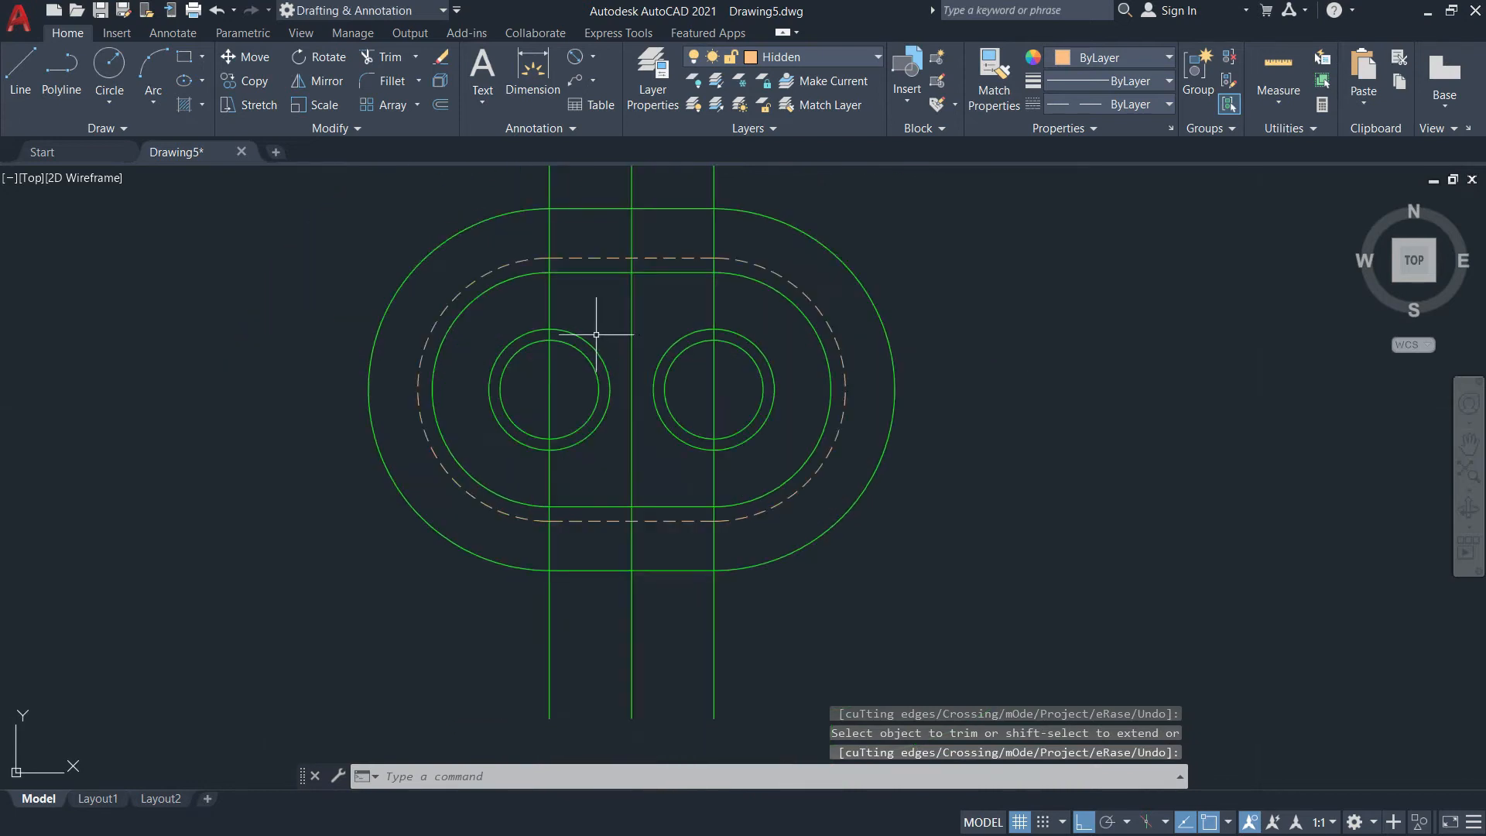
pyautogui.hotkey('alt', 'Tab')
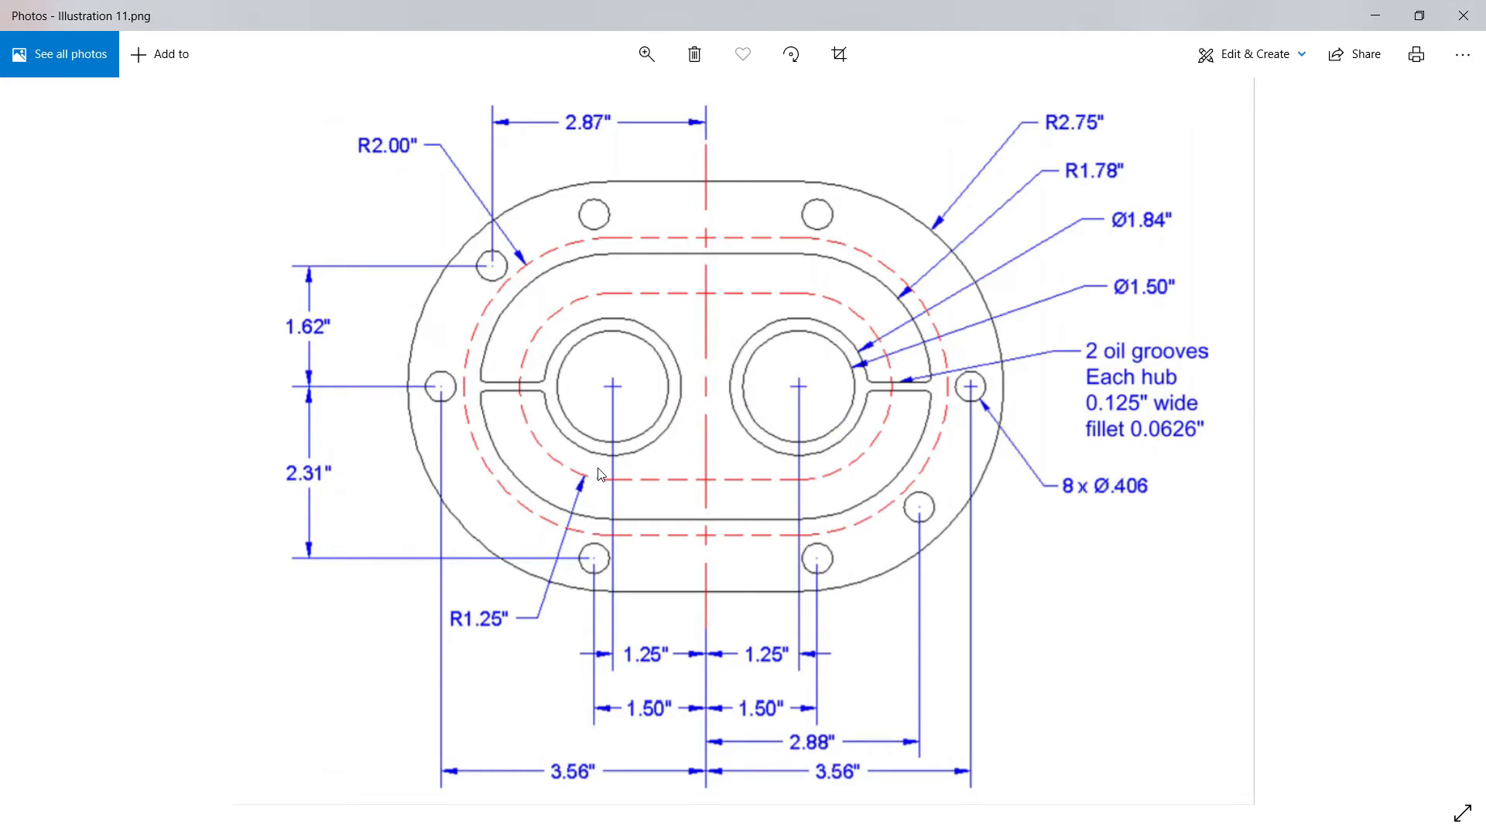
pyautogui.hotkey('alt', 'Tab')
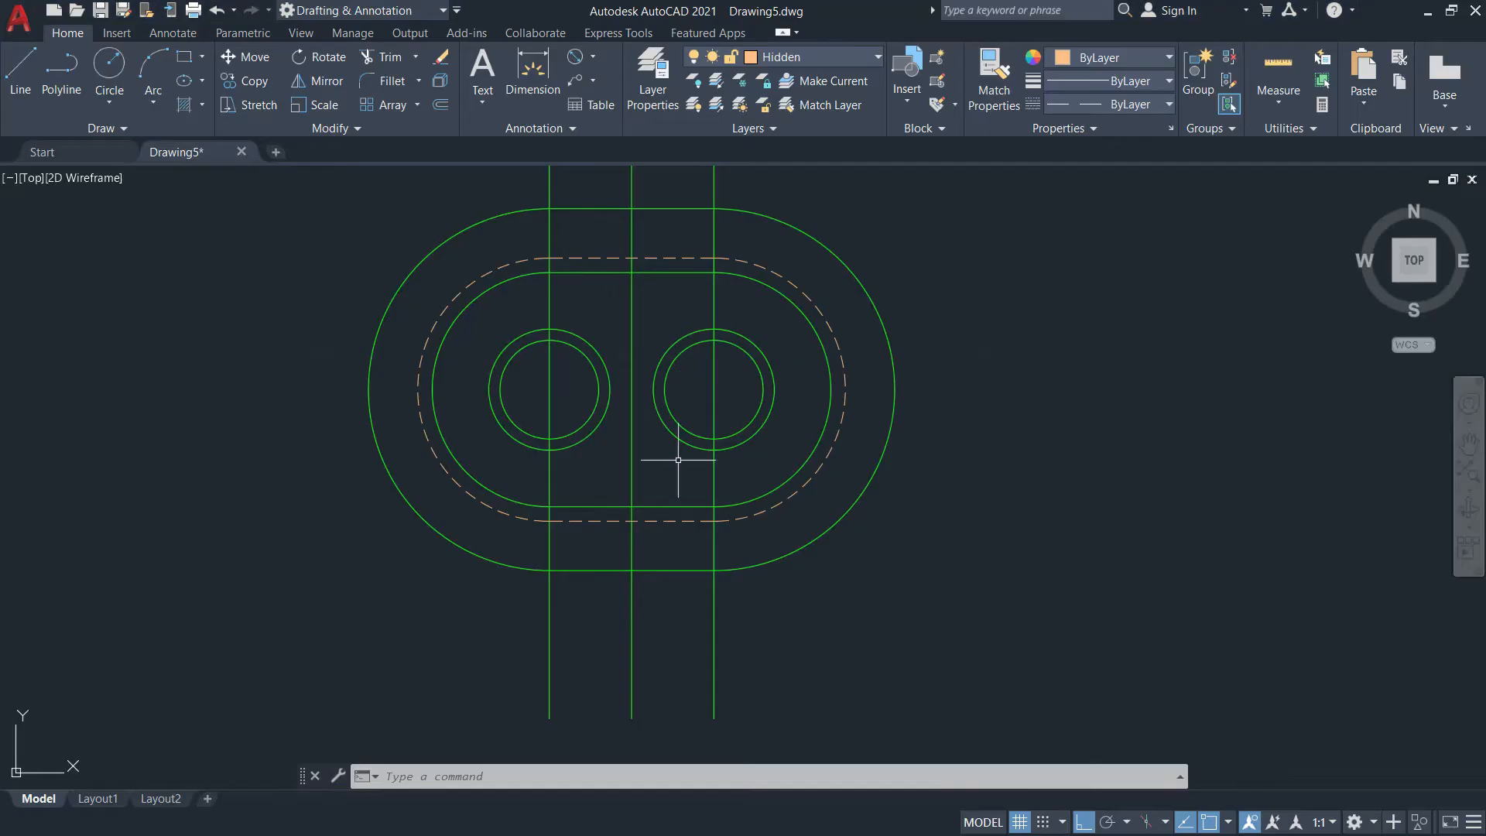
pyautogui.scroll(2, 547, 497)
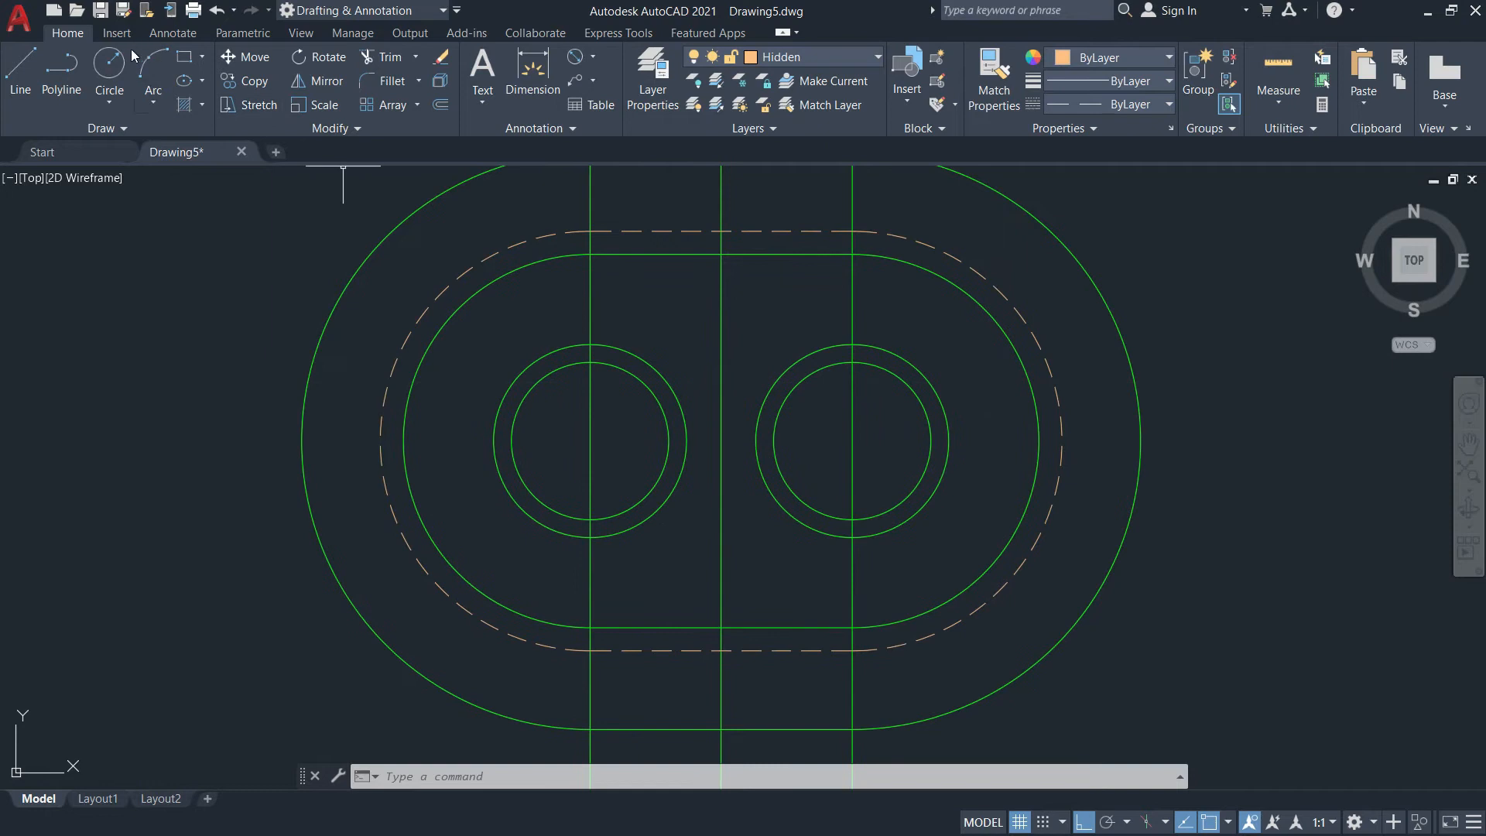
pyautogui.click(112, 65)
pyautogui.click(590, 441)
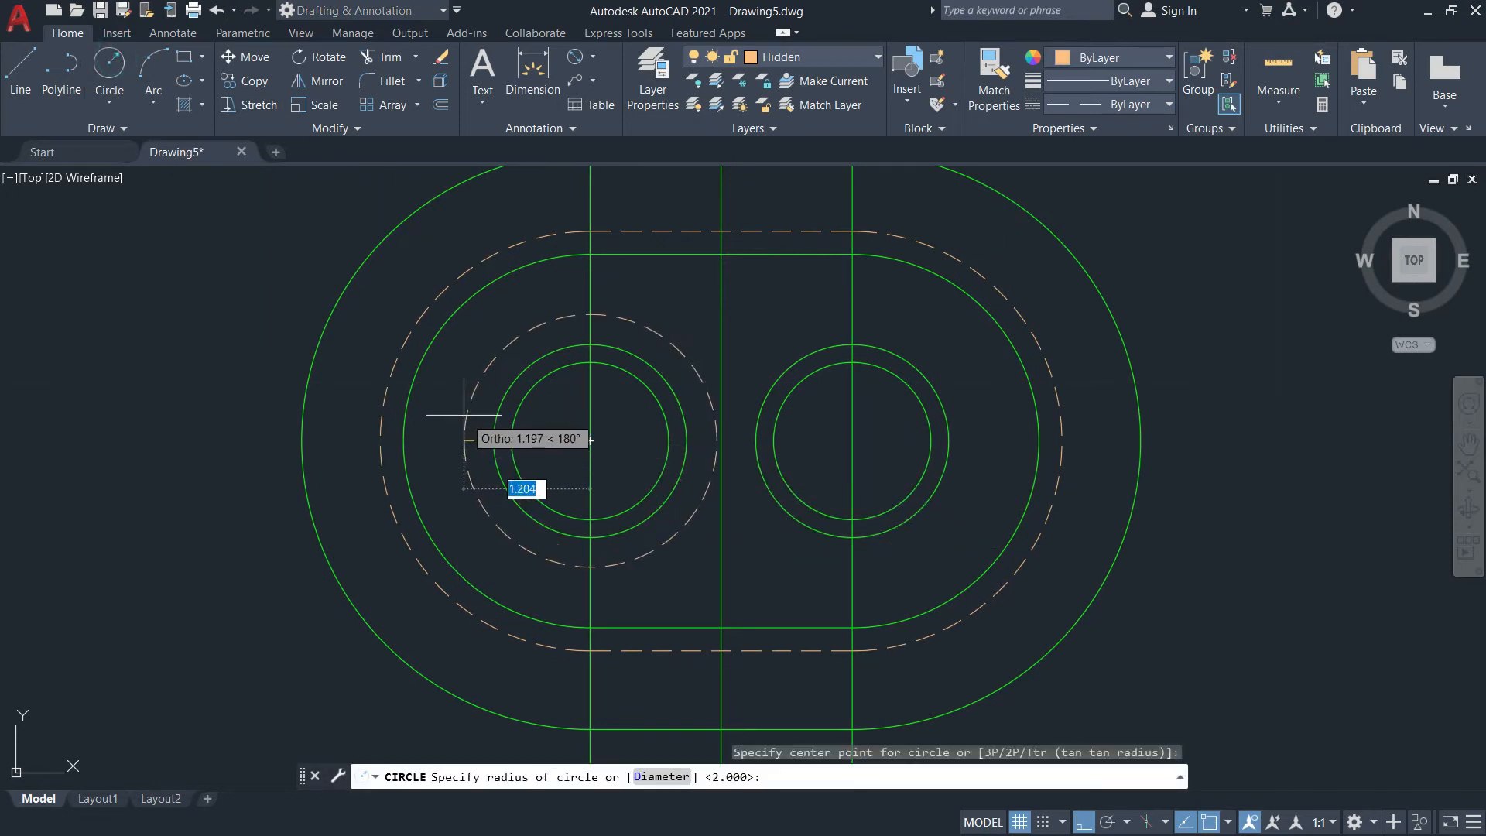
pyautogui.write('1.')
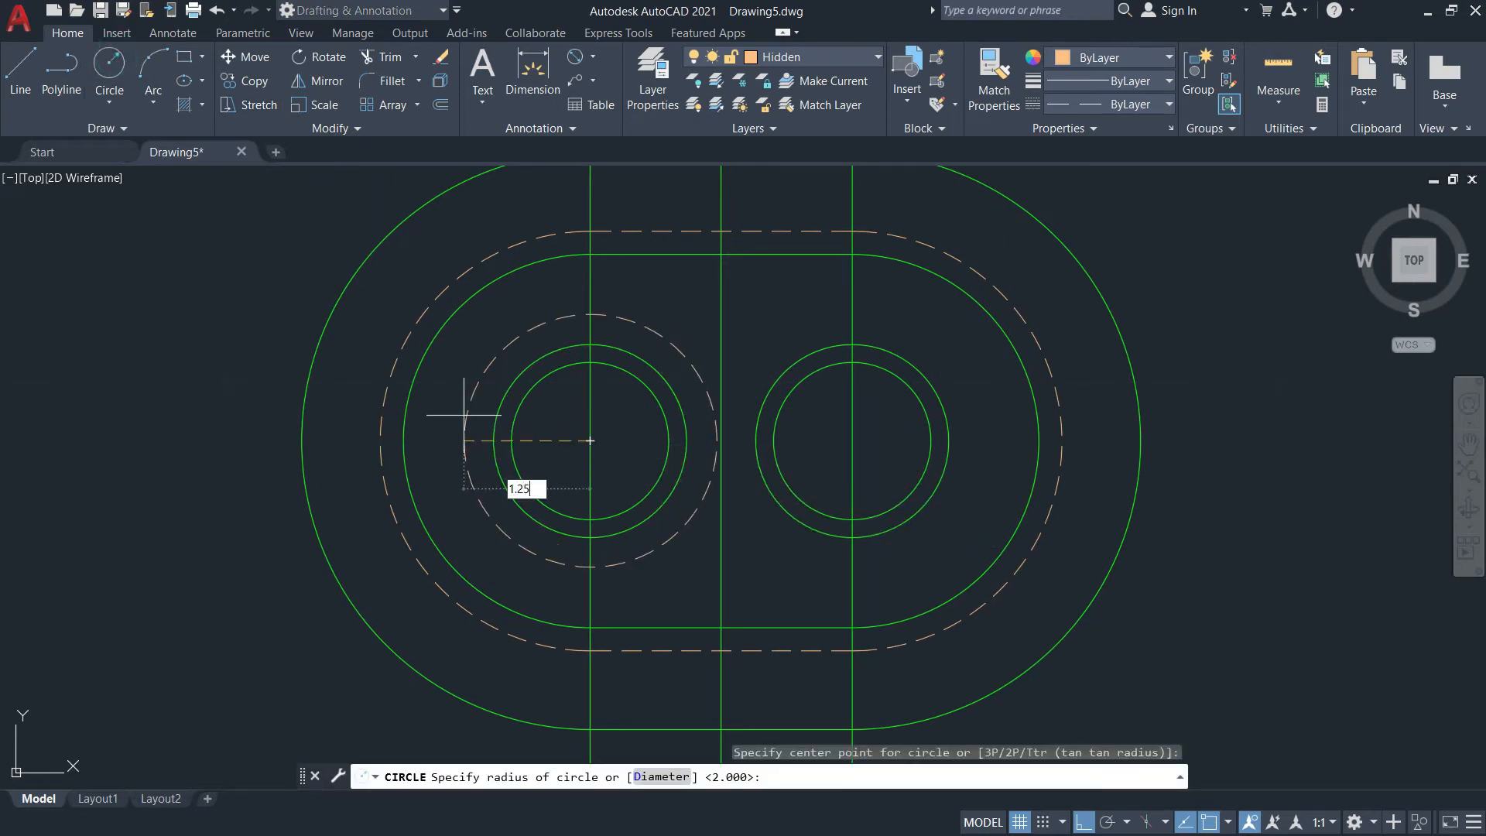
pyautogui.write('25')
pyautogui.press('Return')
# Copy the radius 1.25 dashed circle from the left hub centre to the right hub centre
pyautogui.write('co')
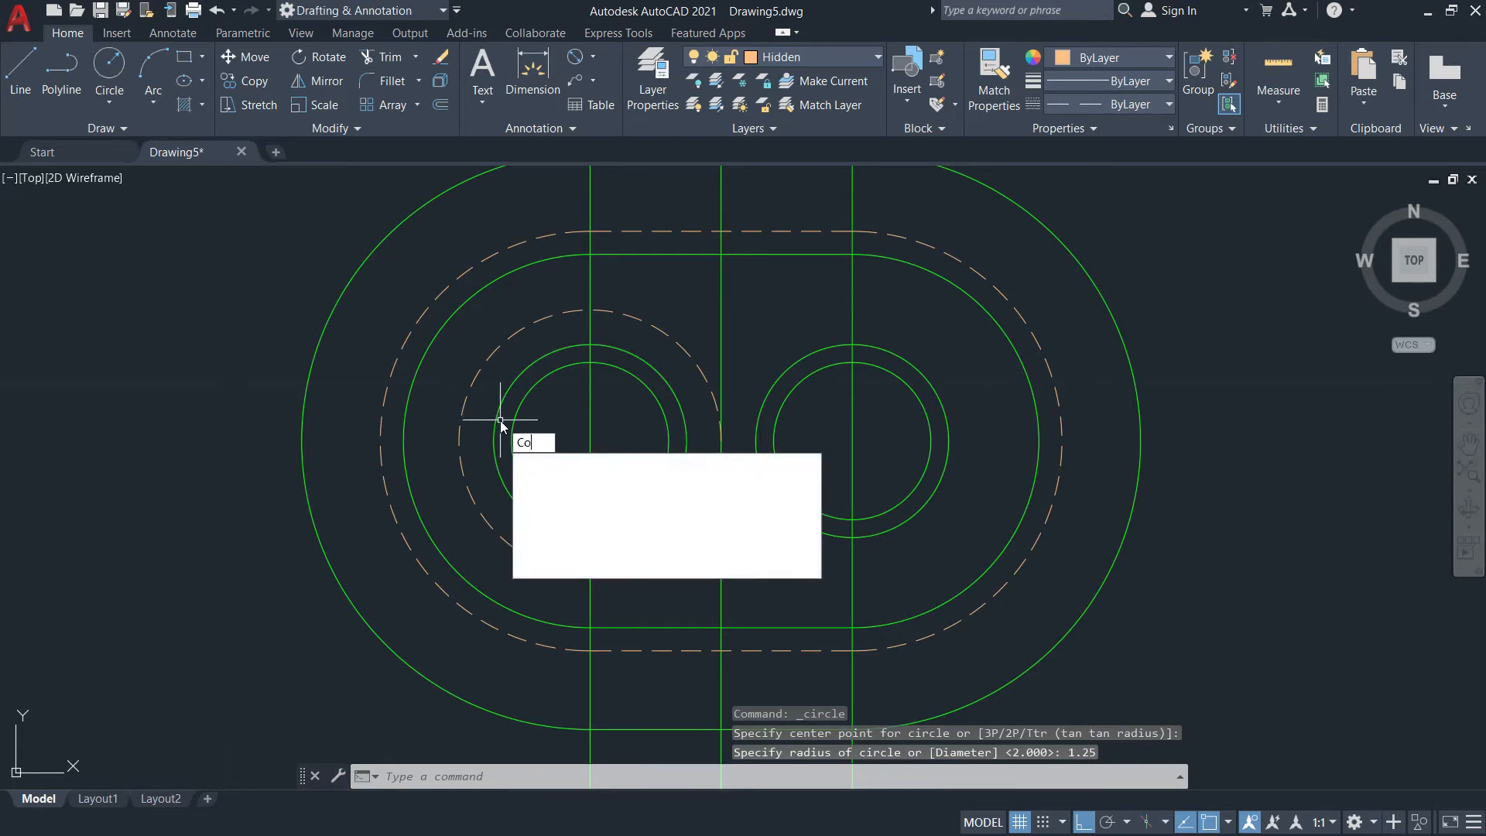
pyautogui.press('Return')
pyautogui.click(620, 313)
pyautogui.press('Return')
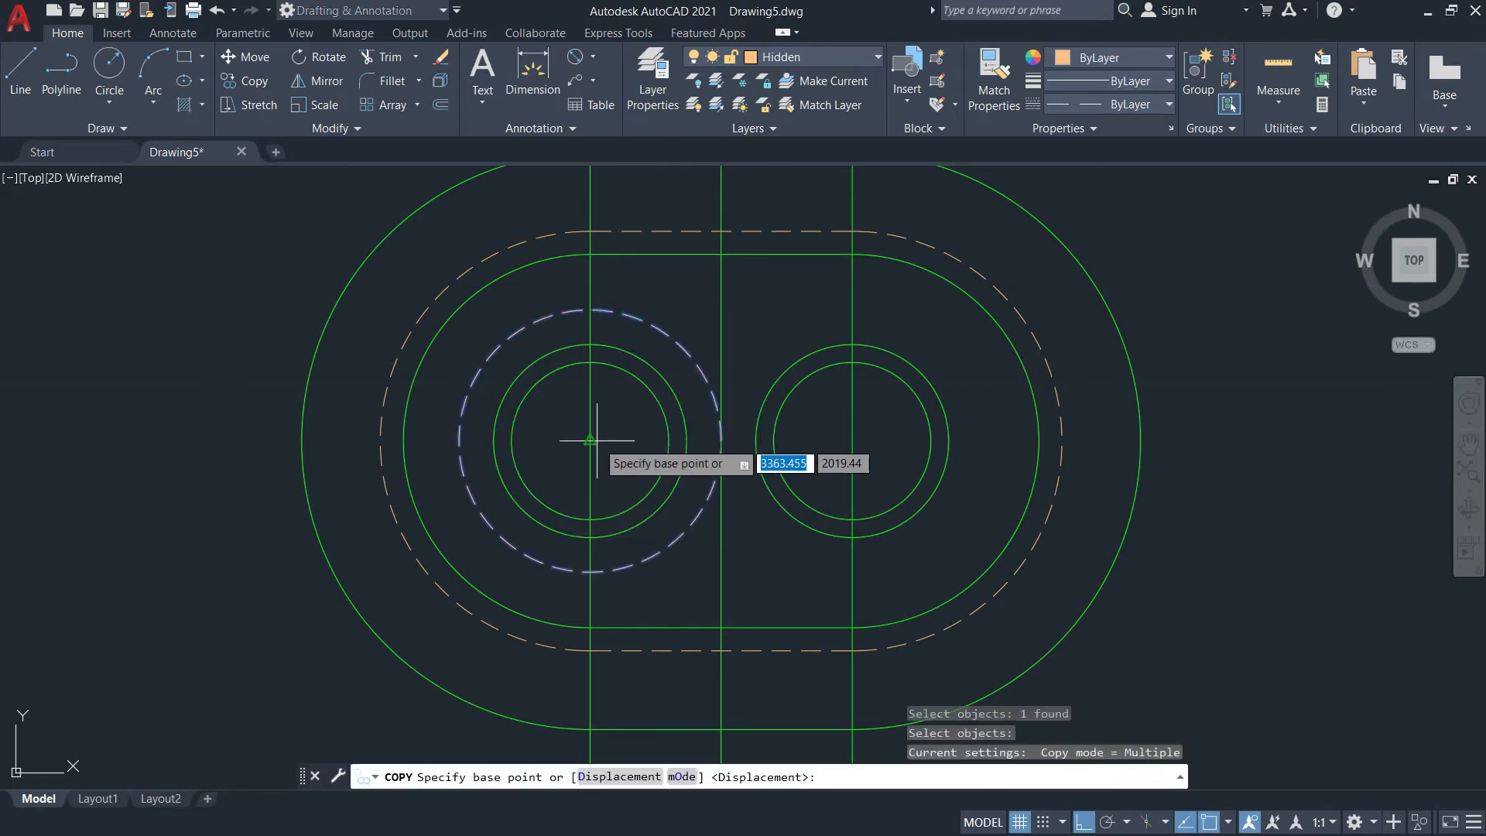
pyautogui.click(592, 435)
pyautogui.click(853, 440)
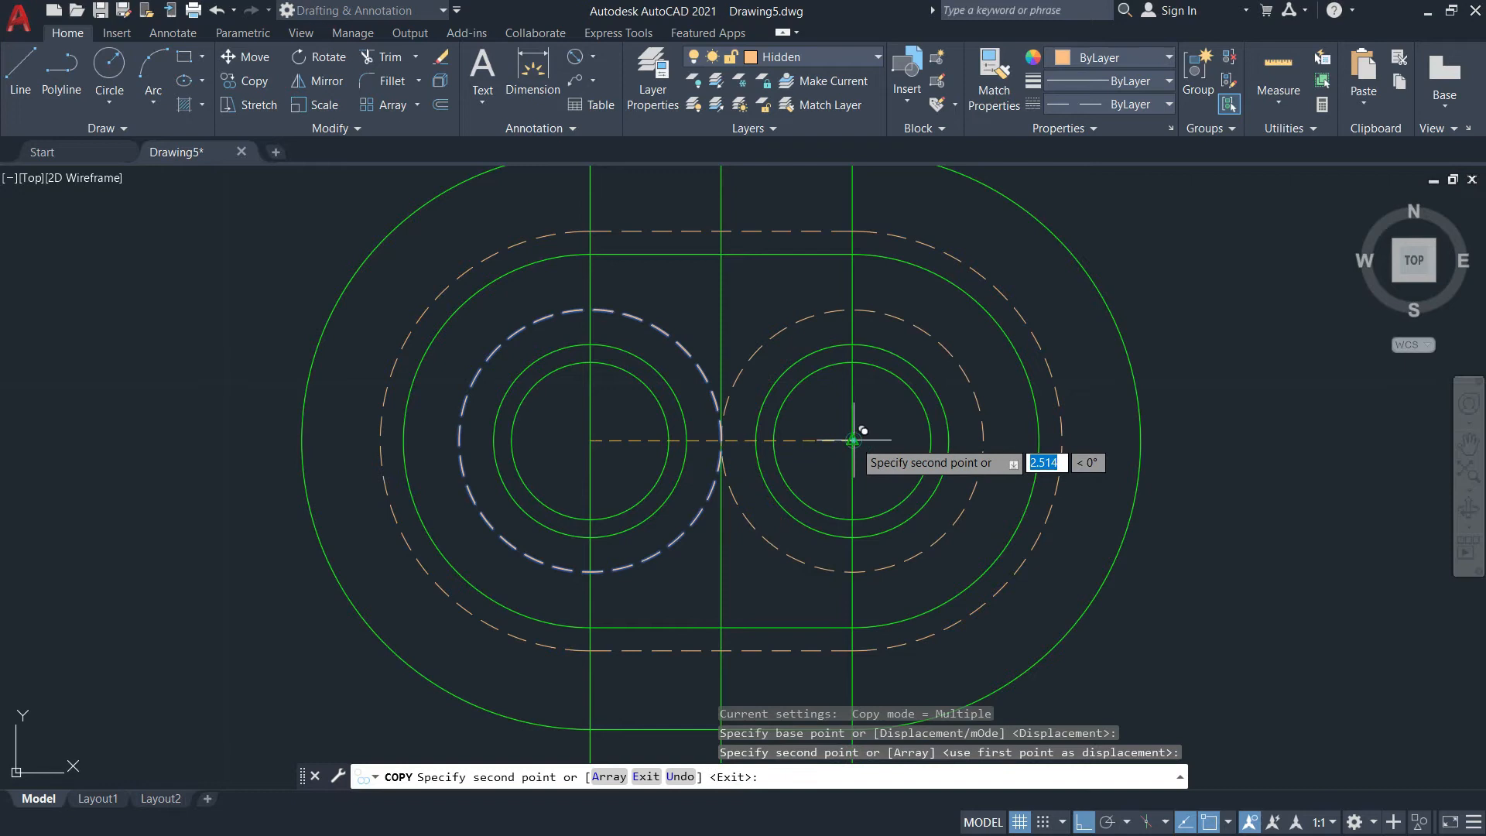
pyautogui.press('Return')
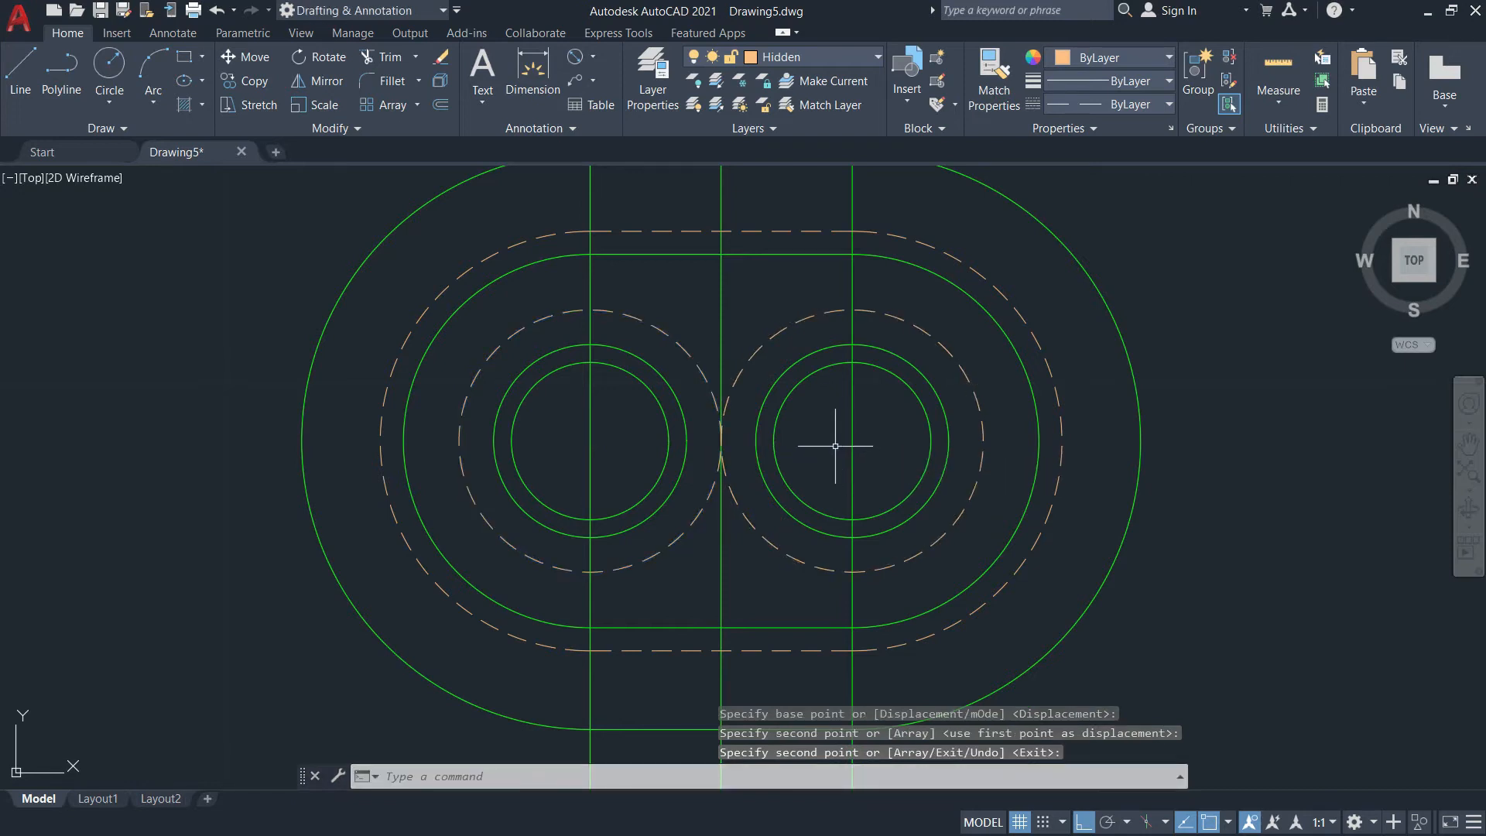
# Draw a hidden line between the top quadrants of the right and left radius 1.25 dashed circles
pyautogui.write('l')
pyautogui.press('Return')
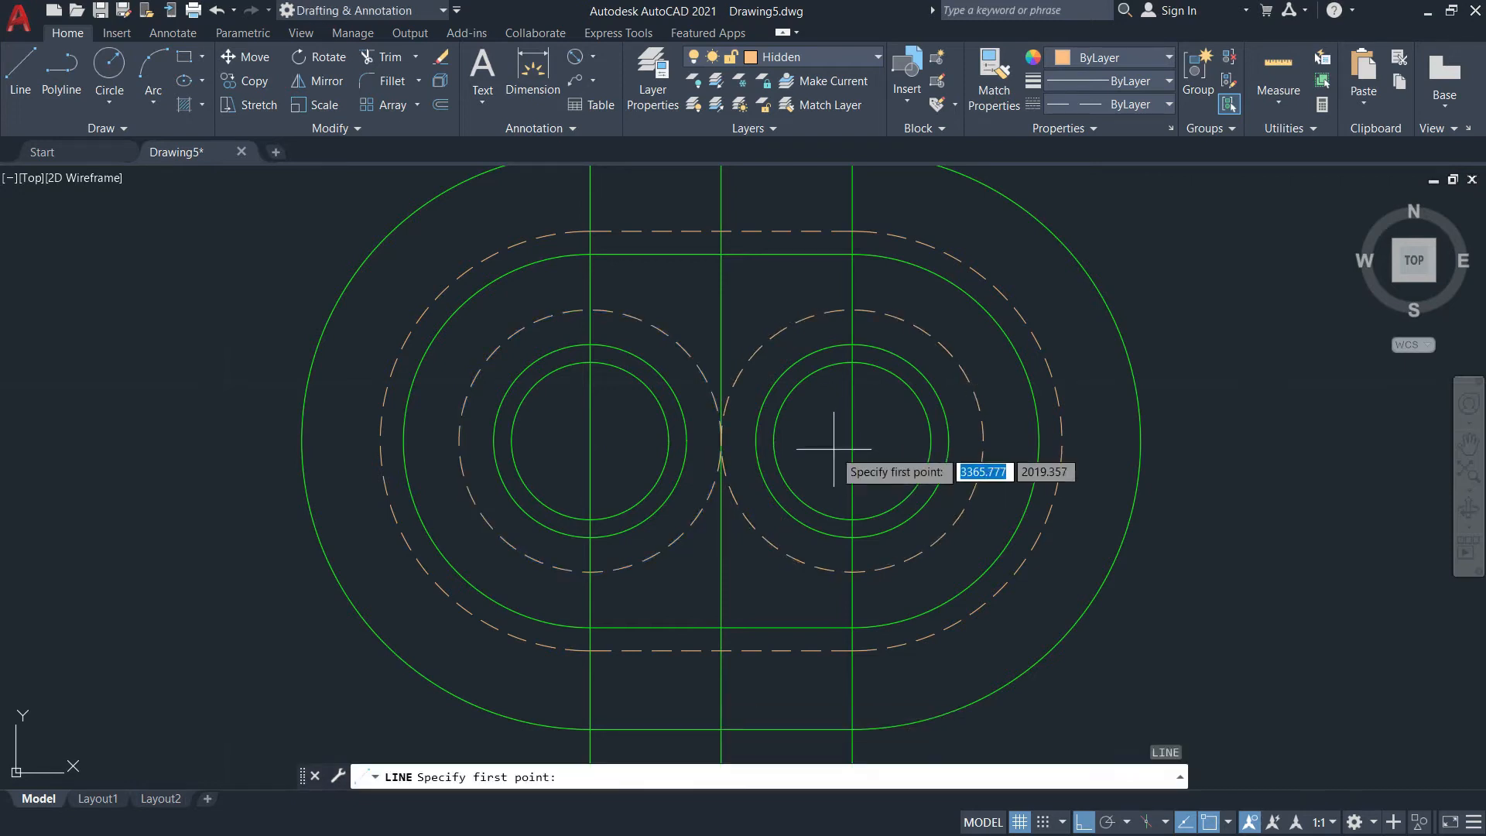
pyautogui.click(851, 309)
pyautogui.click(591, 309)
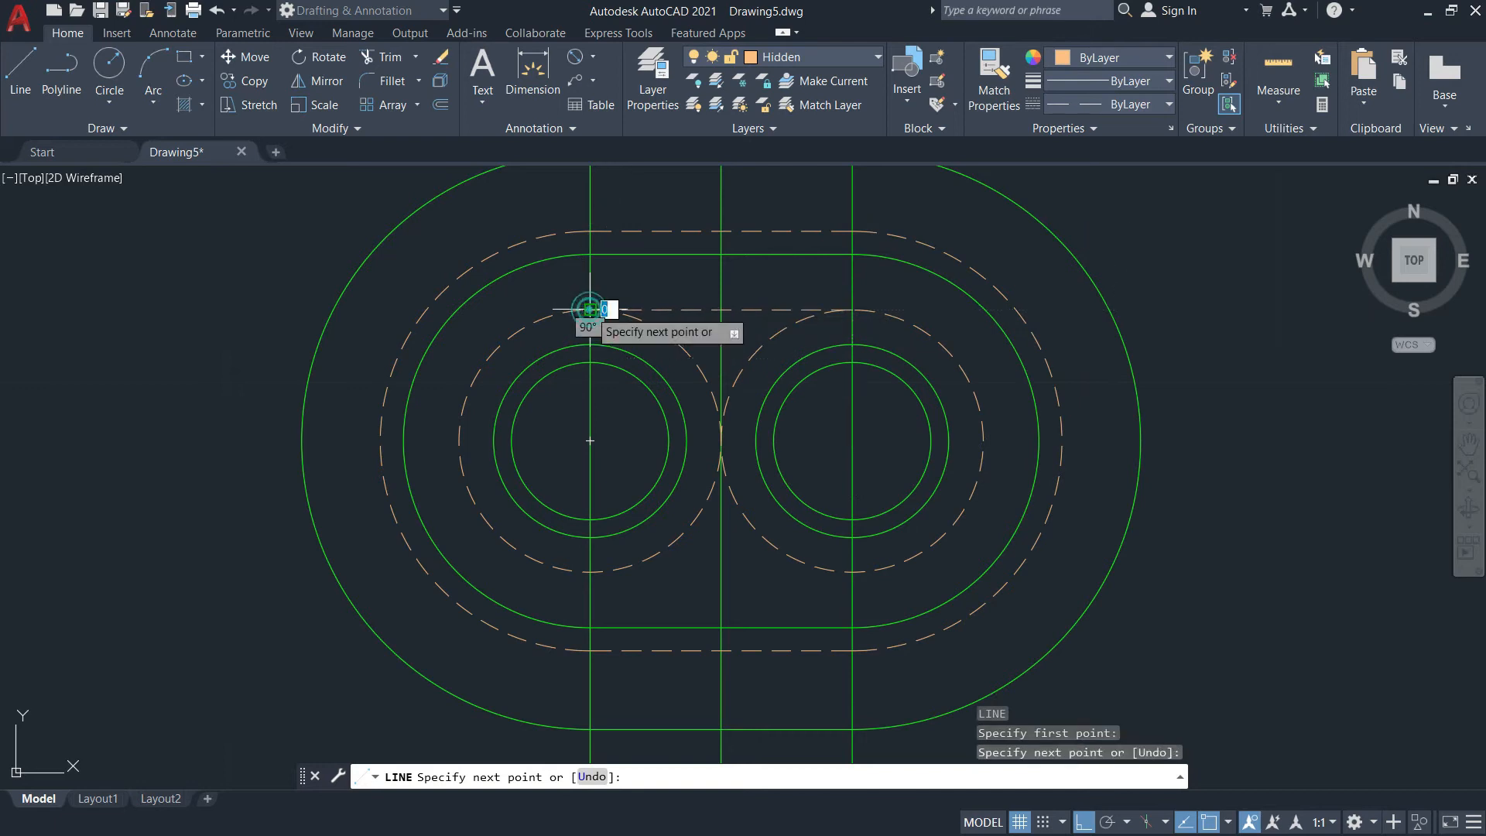
pyautogui.press('Return')
# Copy the inner hidden line from the right radius 1.25 circle's top quadrant down to its bottom quadrant
pyautogui.write('co')
pyautogui.press('Return')
pyautogui.click(771, 309)
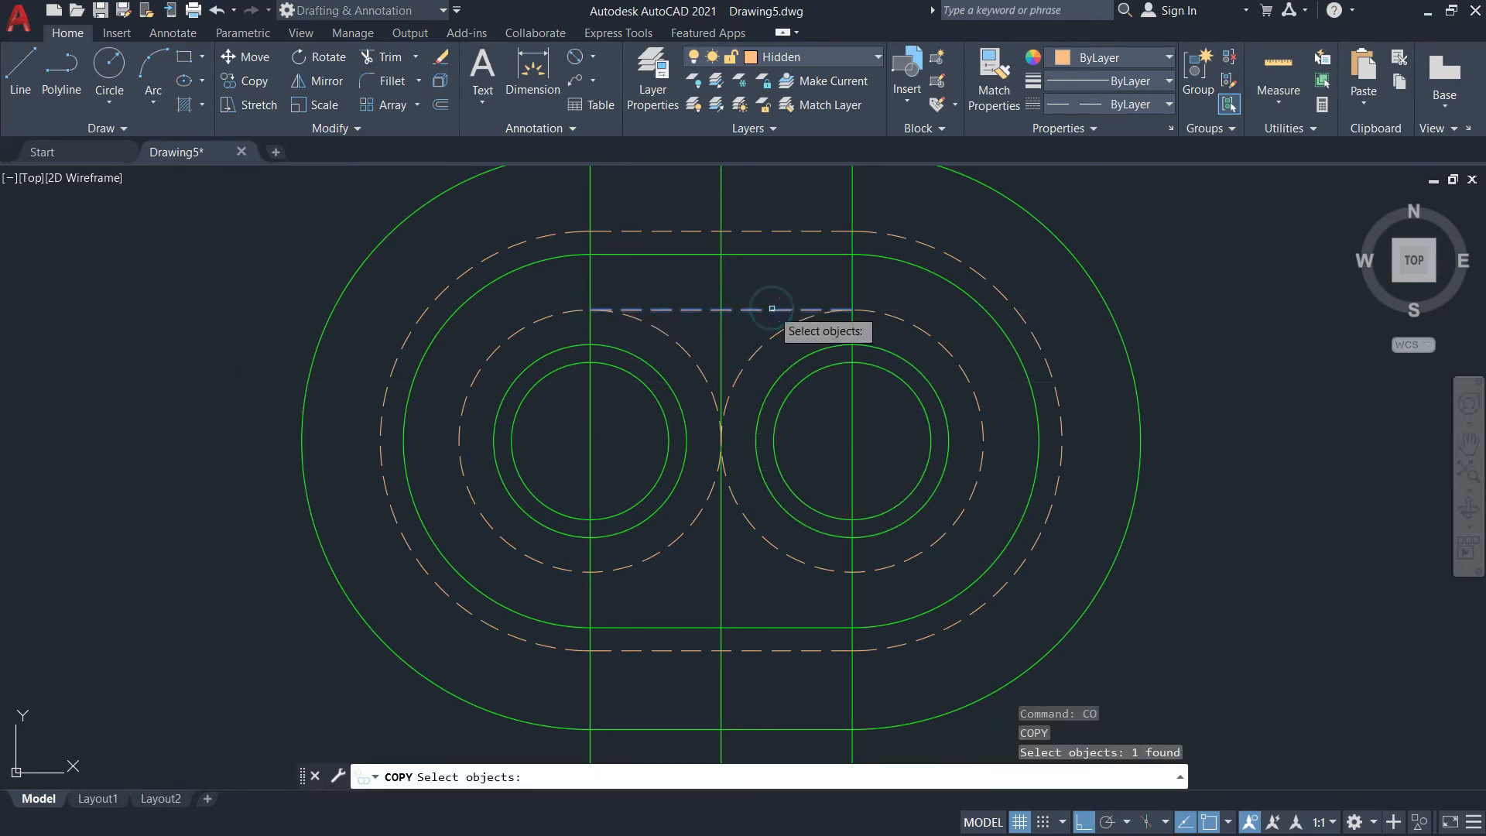
pyautogui.press('Return')
pyautogui.click(852, 310)
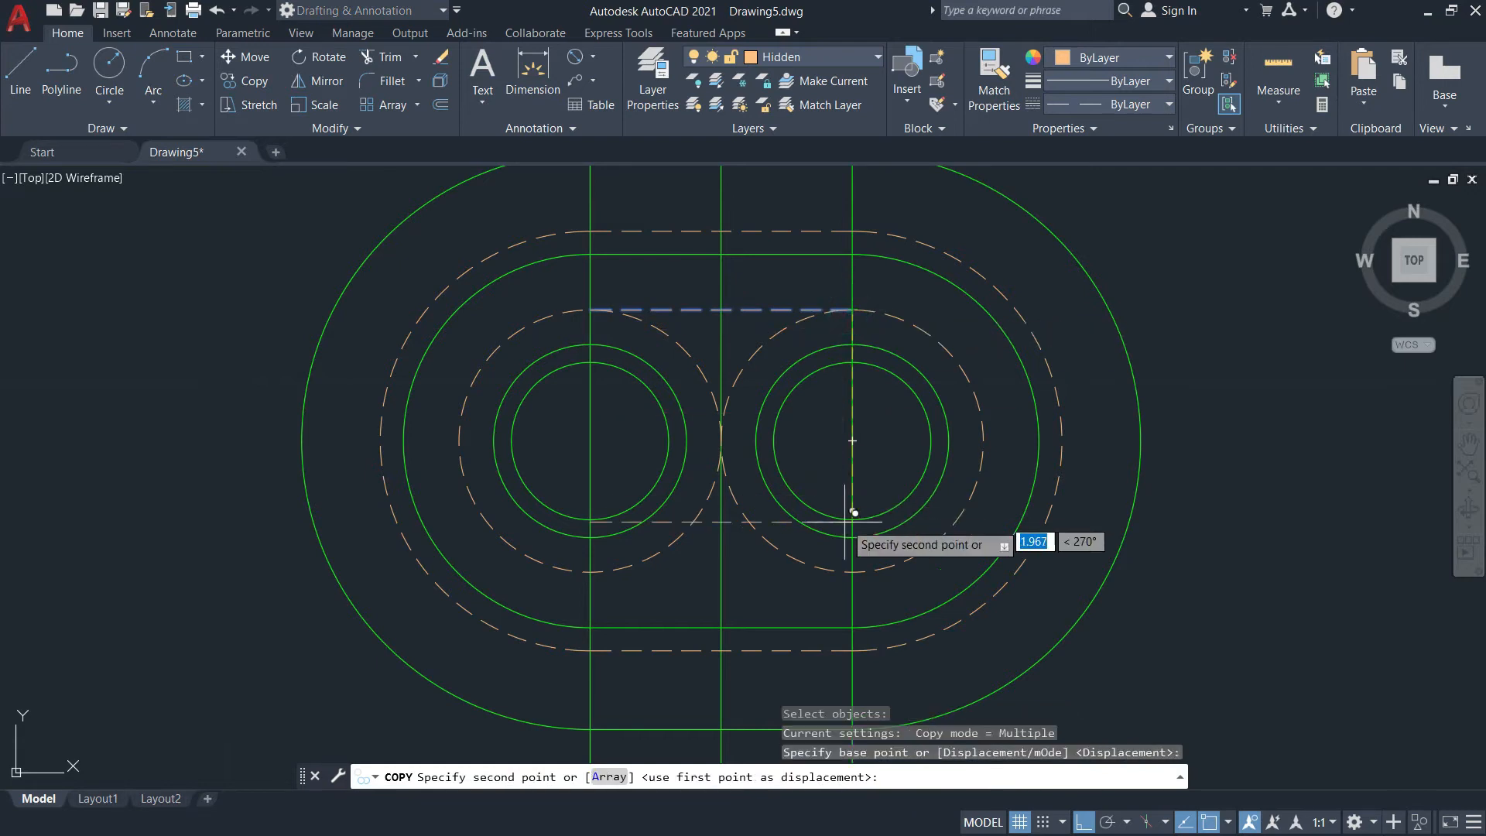
pyautogui.click(852, 571)
pyautogui.press('Return')
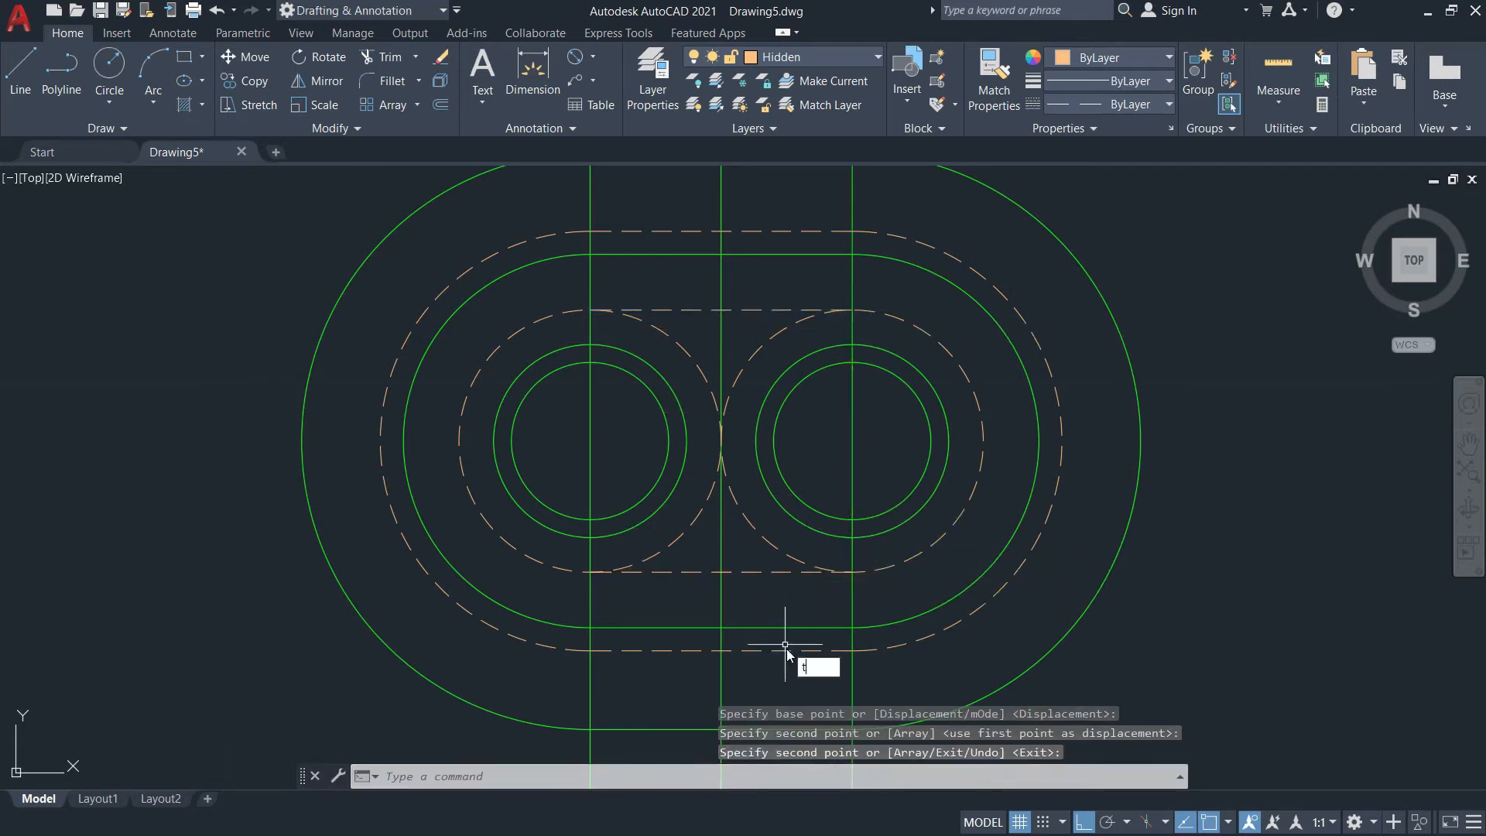
# Trim the inner halves of both radius 1.25 dashed circles, using the inner pair of hidden lines as cutting edges
pyautogui.write('tr')
pyautogui.press('Return')
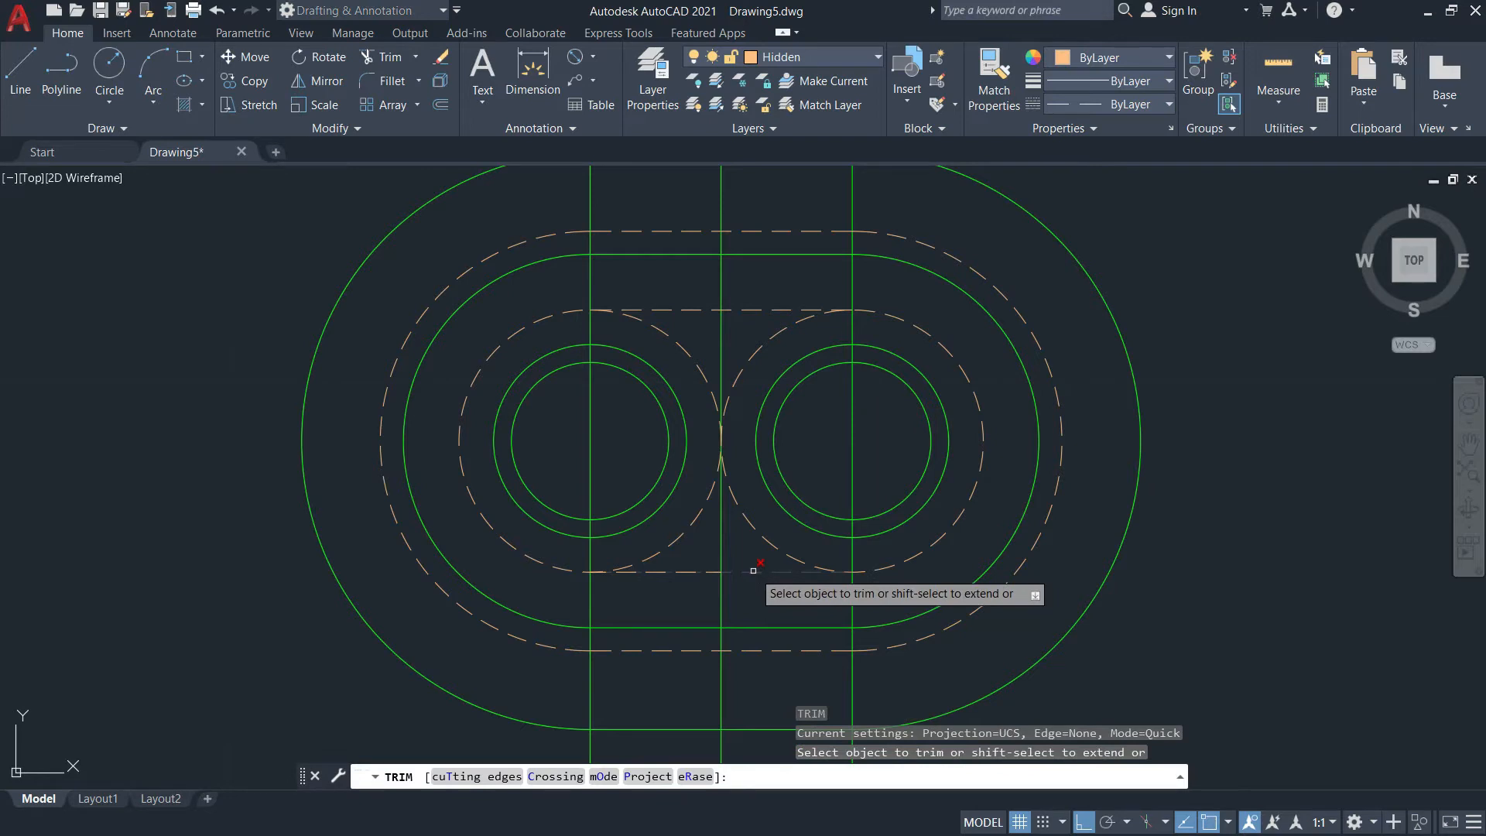
pyautogui.write('t')
pyautogui.press('Return')
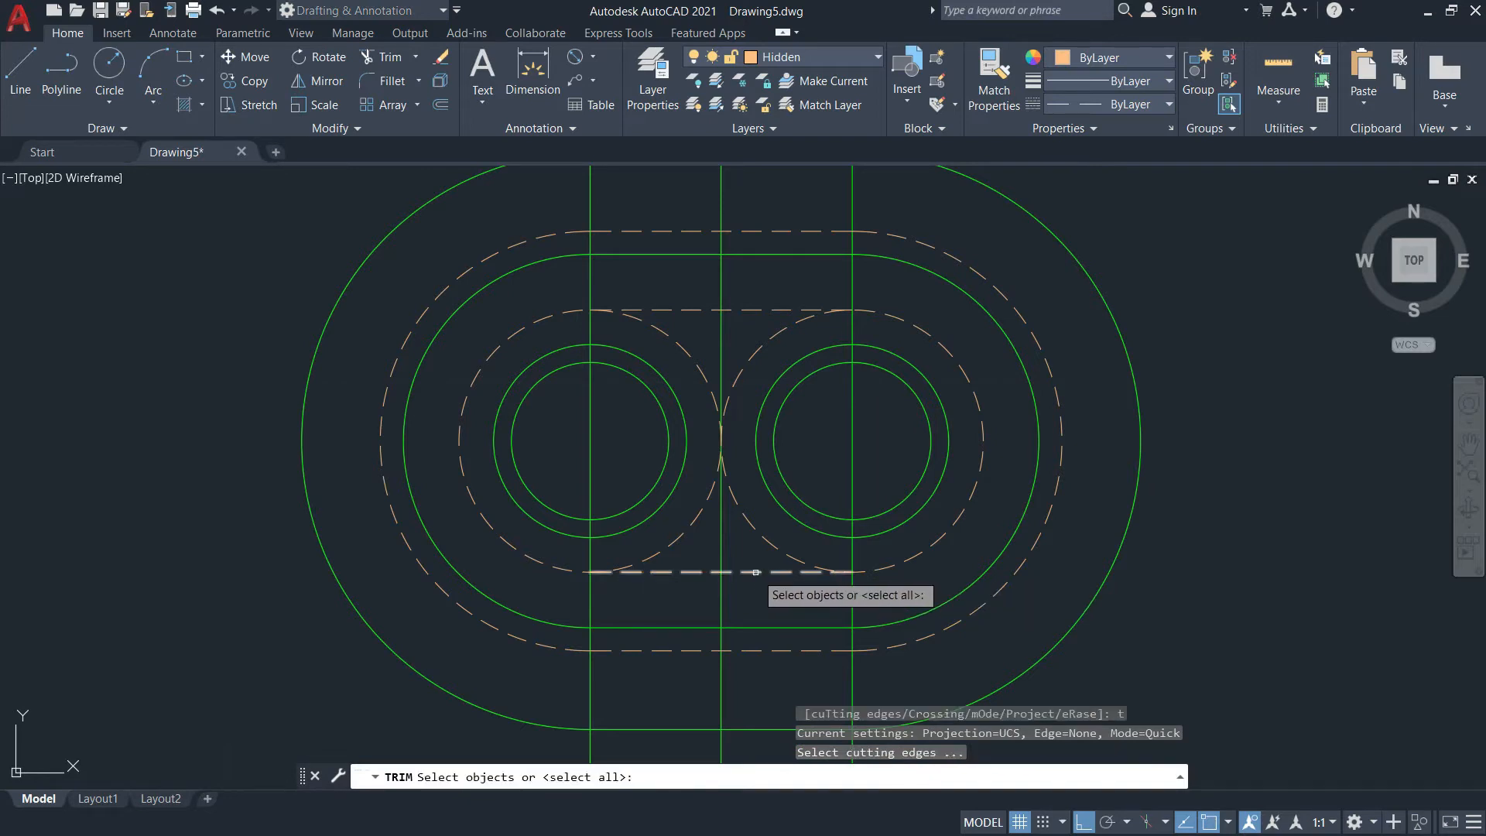
pyautogui.click(756, 571)
pyautogui.click(739, 312)
pyautogui.press('Return')
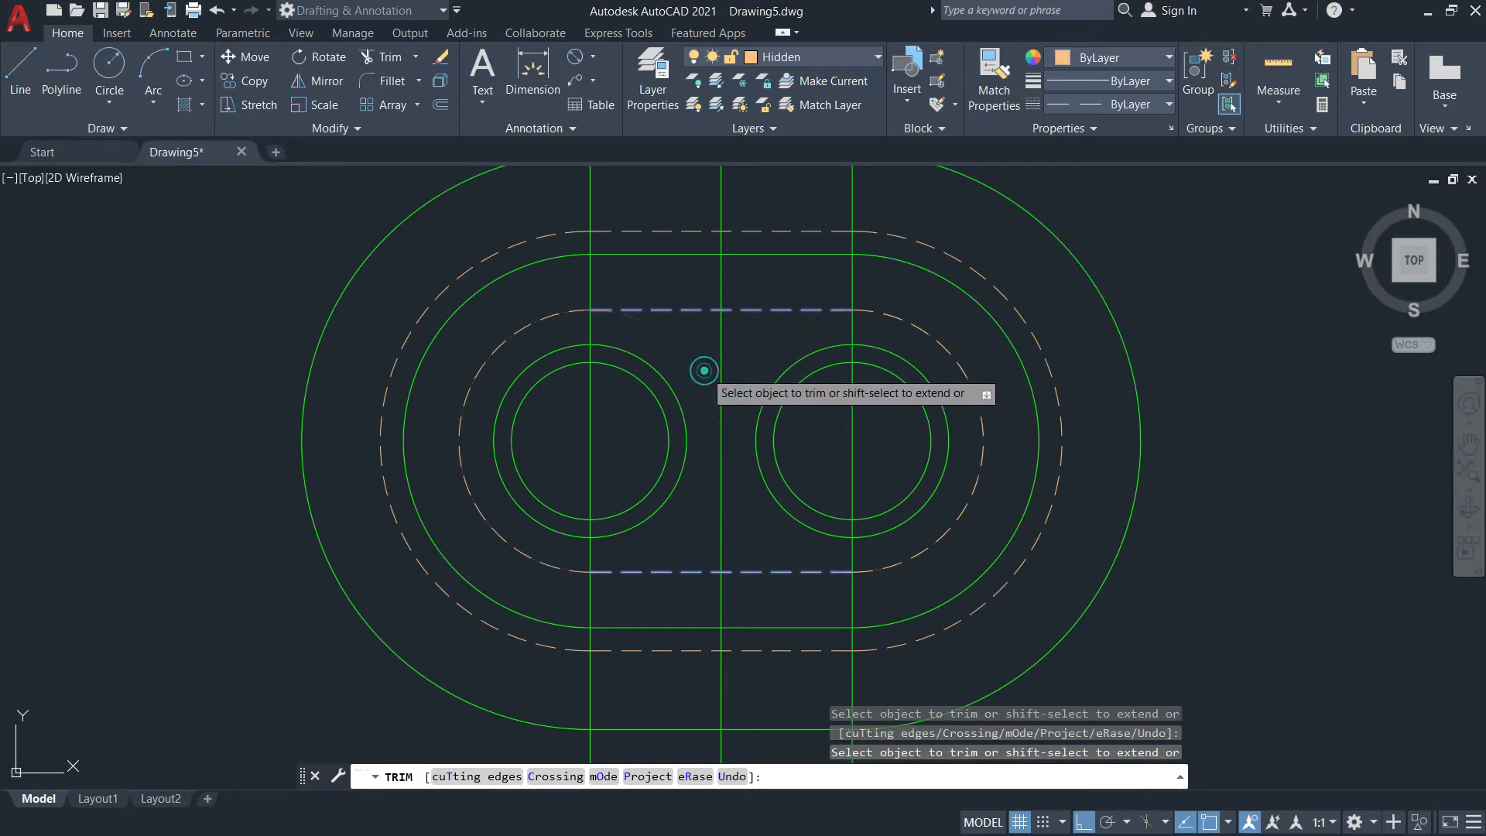
pyautogui.press('Return')
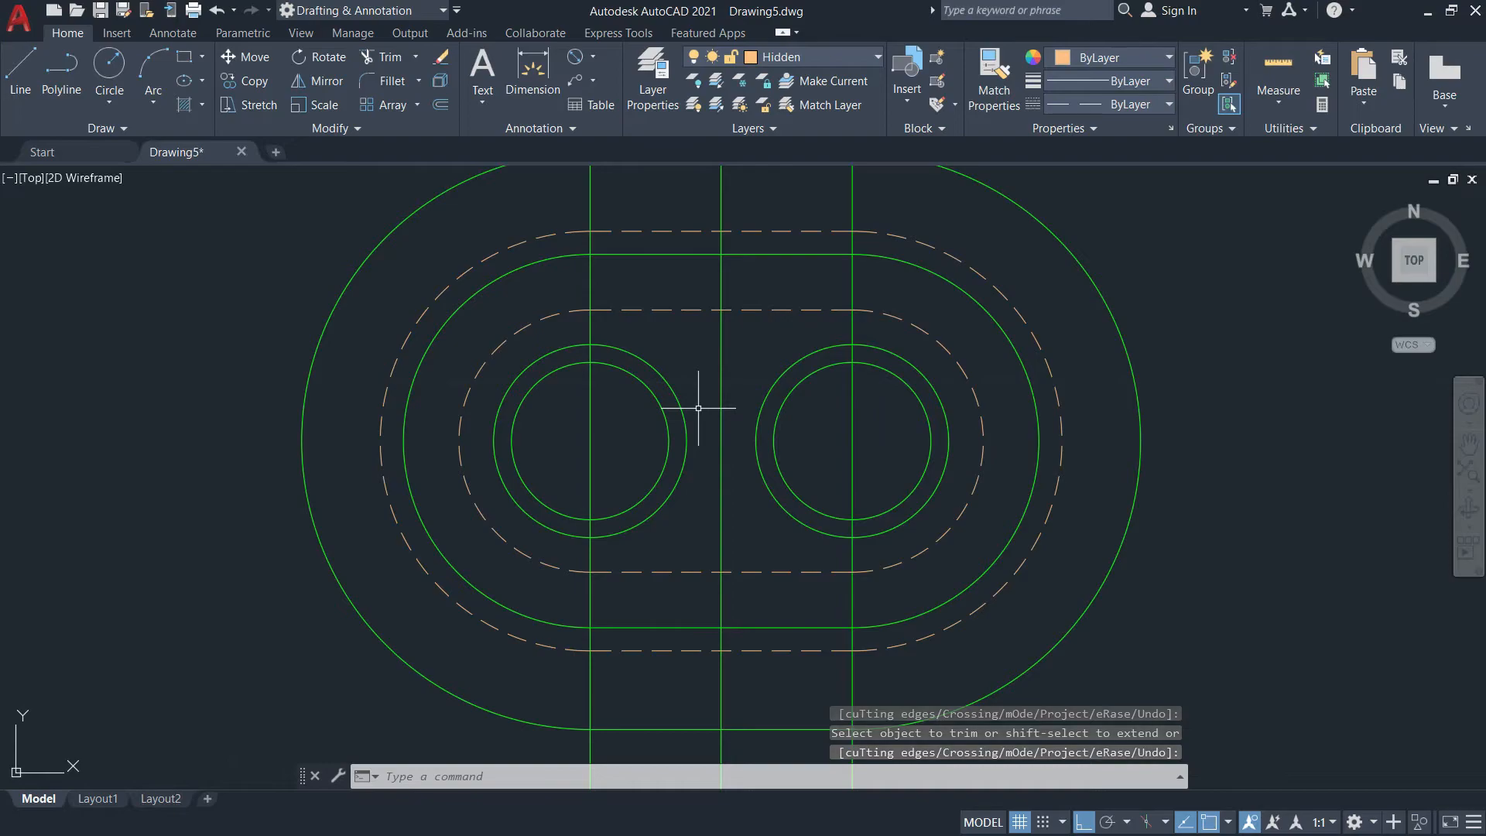
# Check the oil groove width in the Illustration 11 image in Photos and compute 0.125/2 in Calculator
pyautogui.hotkey('alt', 'Tab')
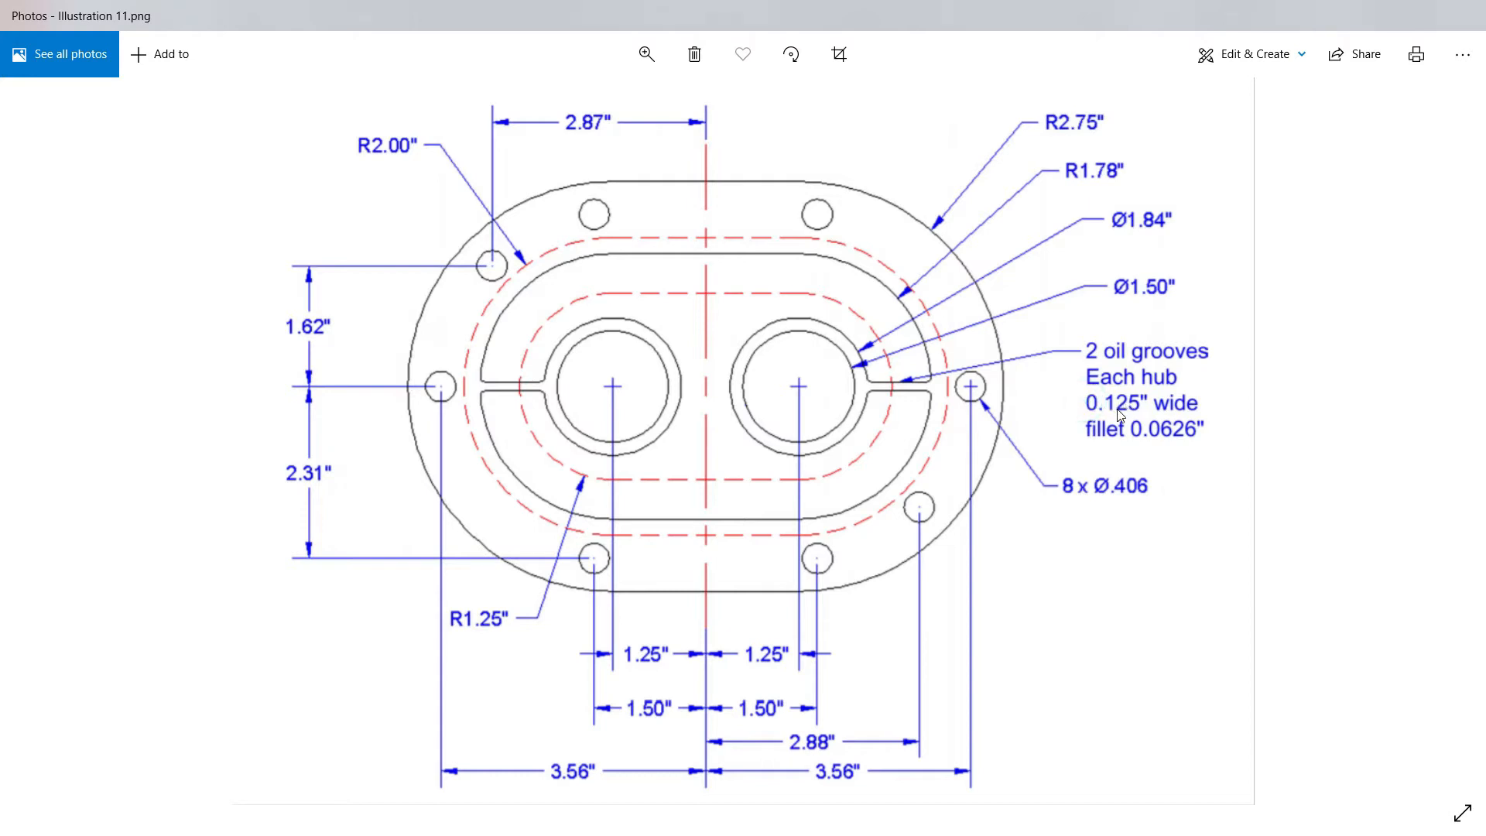
pyautogui.press('super+r')
pyautogui.write('calc')
pyautogui.press('Return')
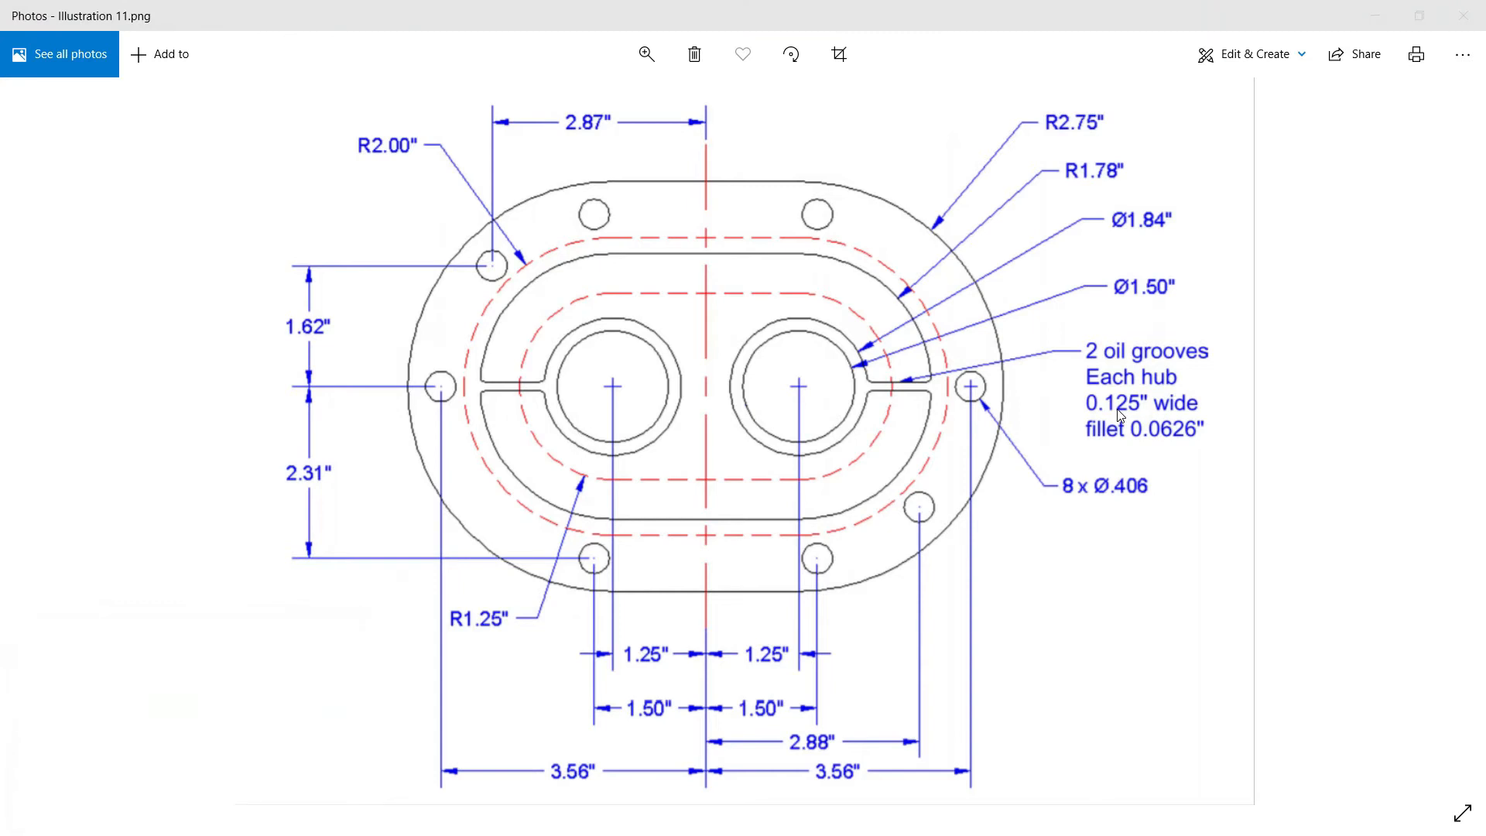
pyautogui.write('0.125/2')
pyautogui.press('Return')
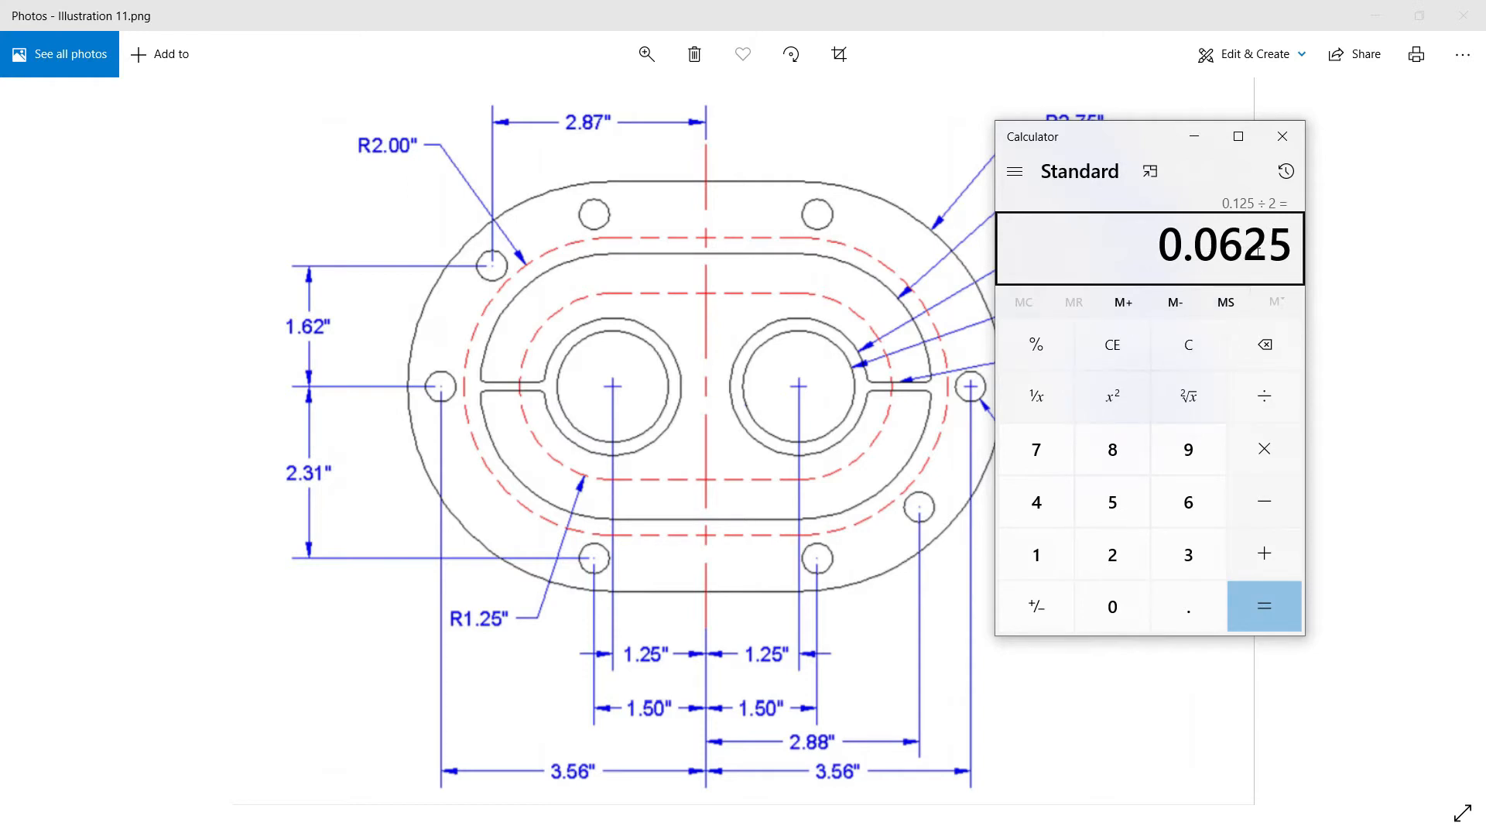
pyautogui.moveTo(1170, 247); pyautogui.dragTo(1297, 252)
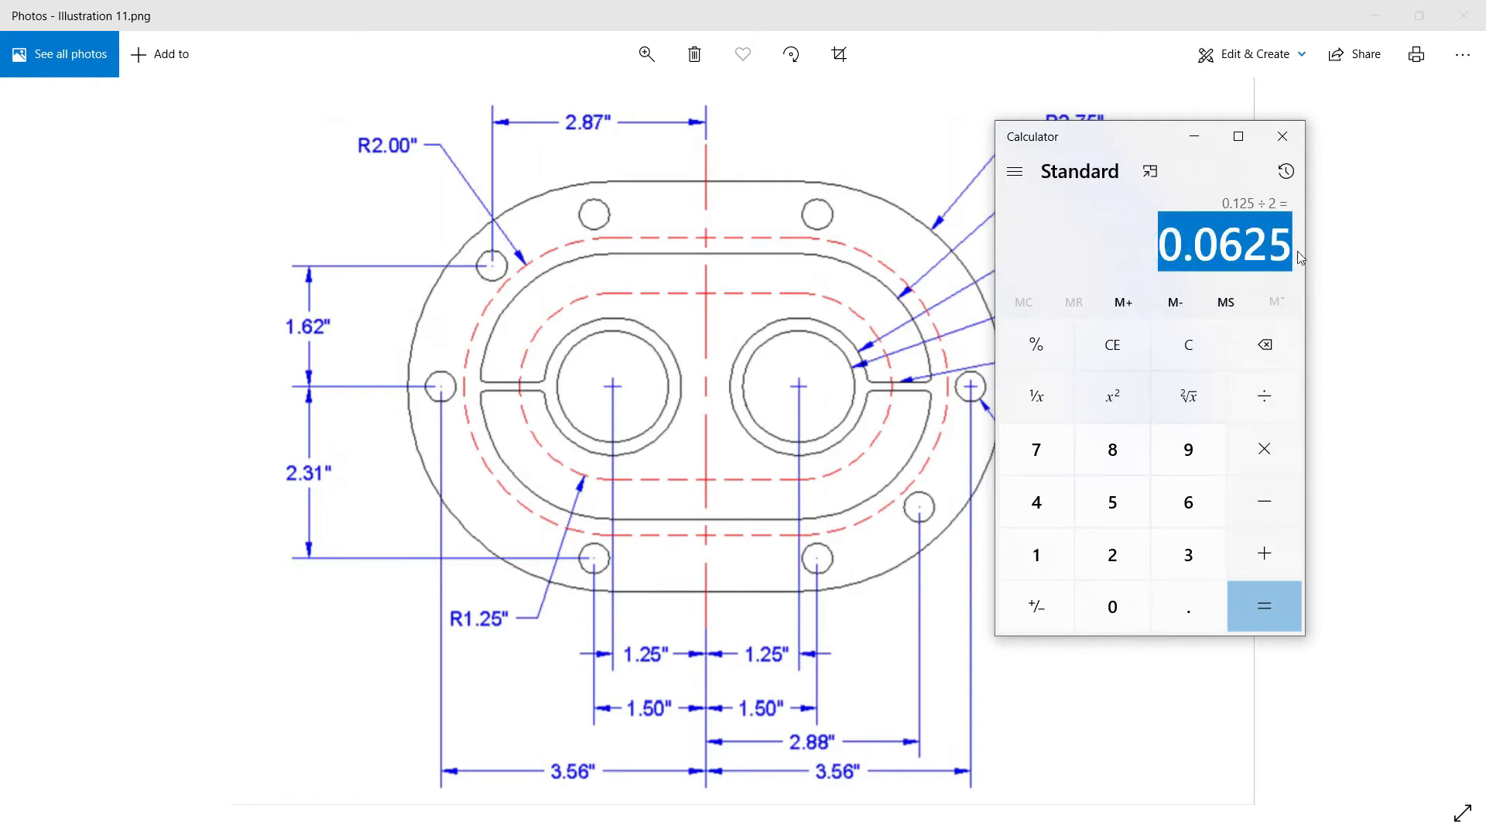
pyautogui.click(1282, 138)
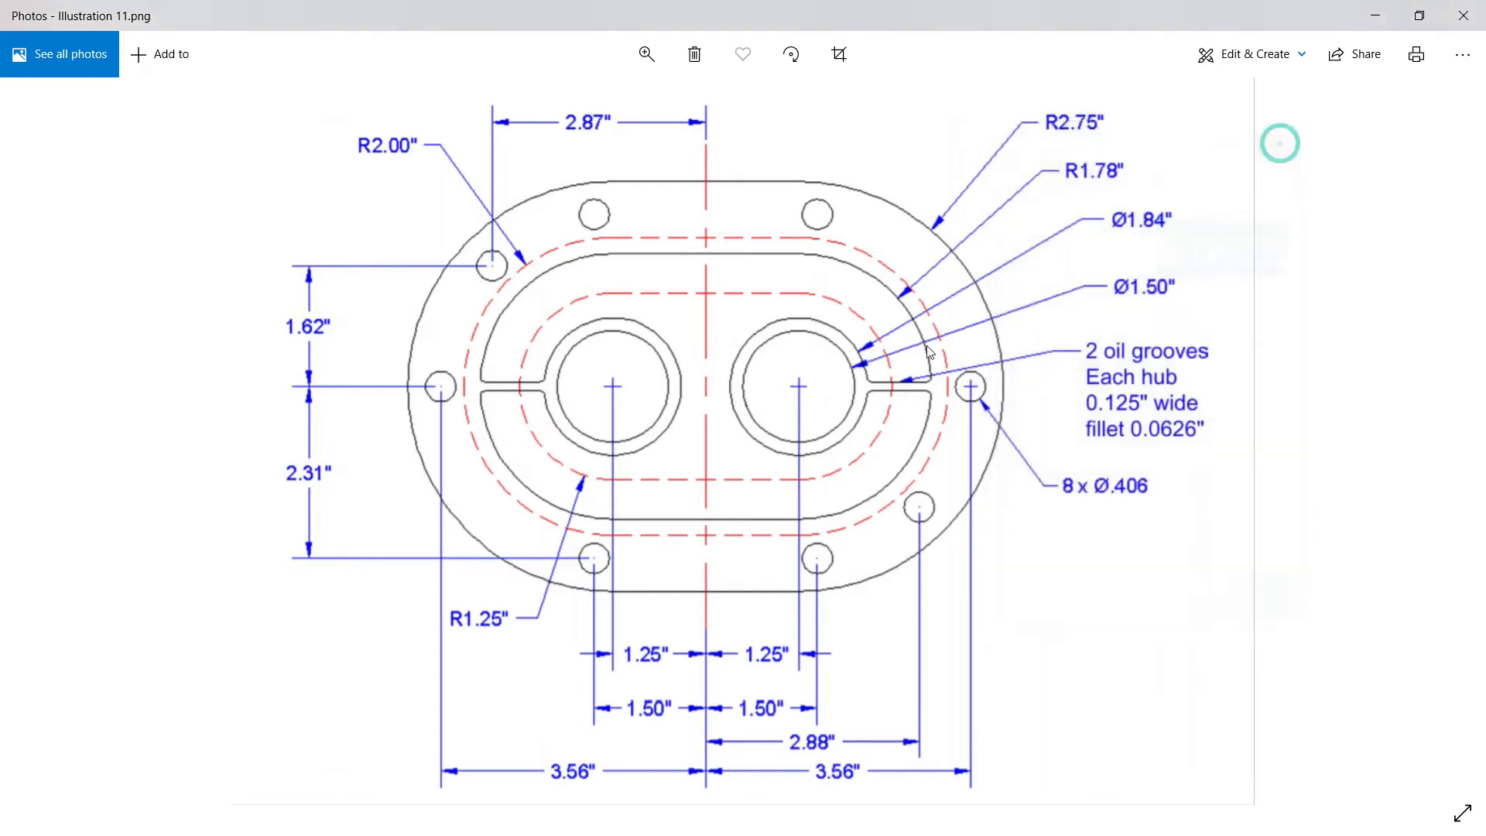
# Back in AutoCAD, draw a horizontal line on the M-Part layer from the right hub centre to the right quadrant of the radius 1.78 arc
pyautogui.hotkey('alt', 'Tab')
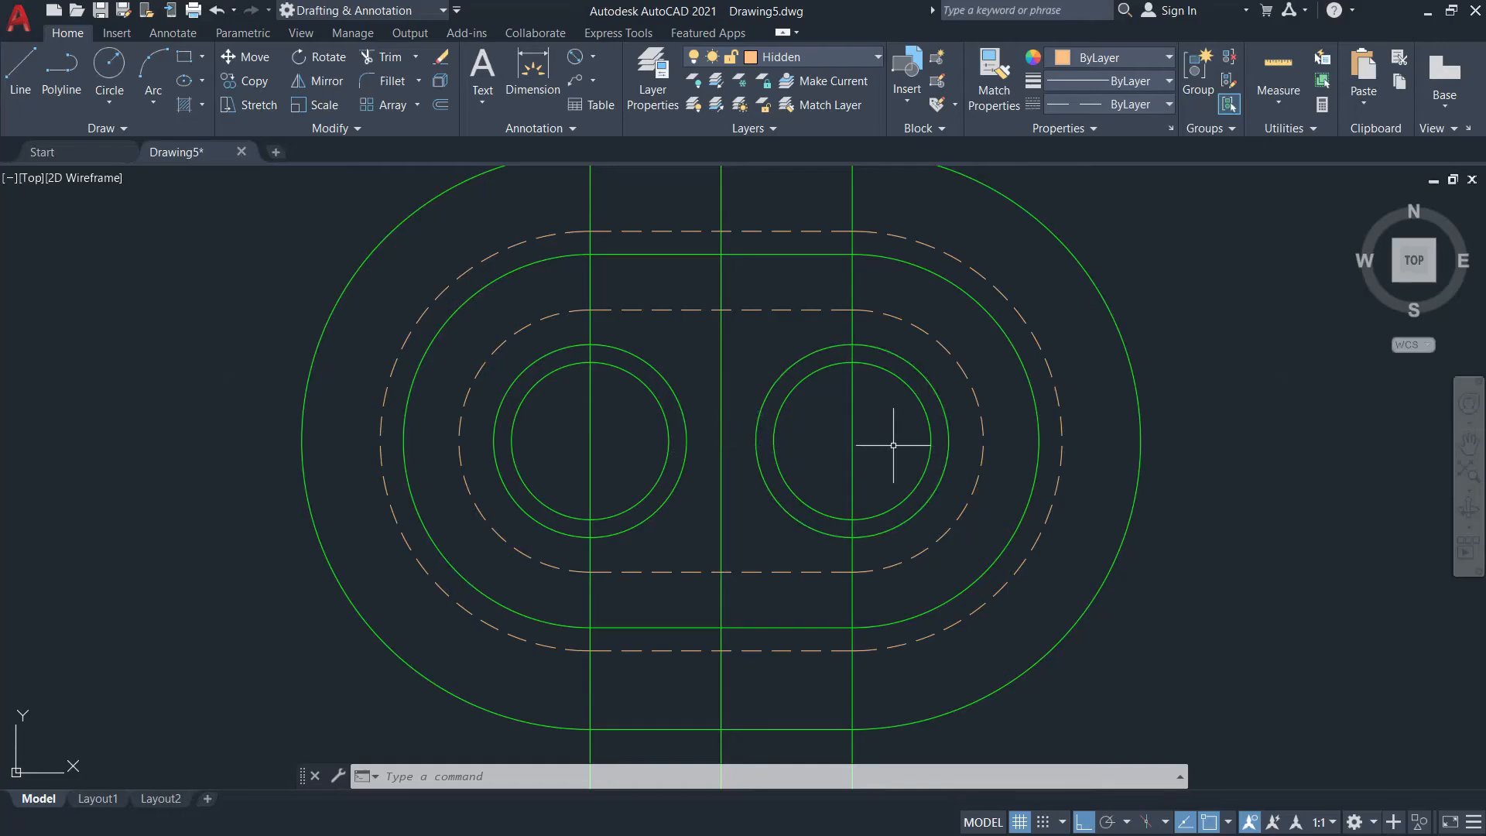
pyautogui.scroll(2, 876, 466)
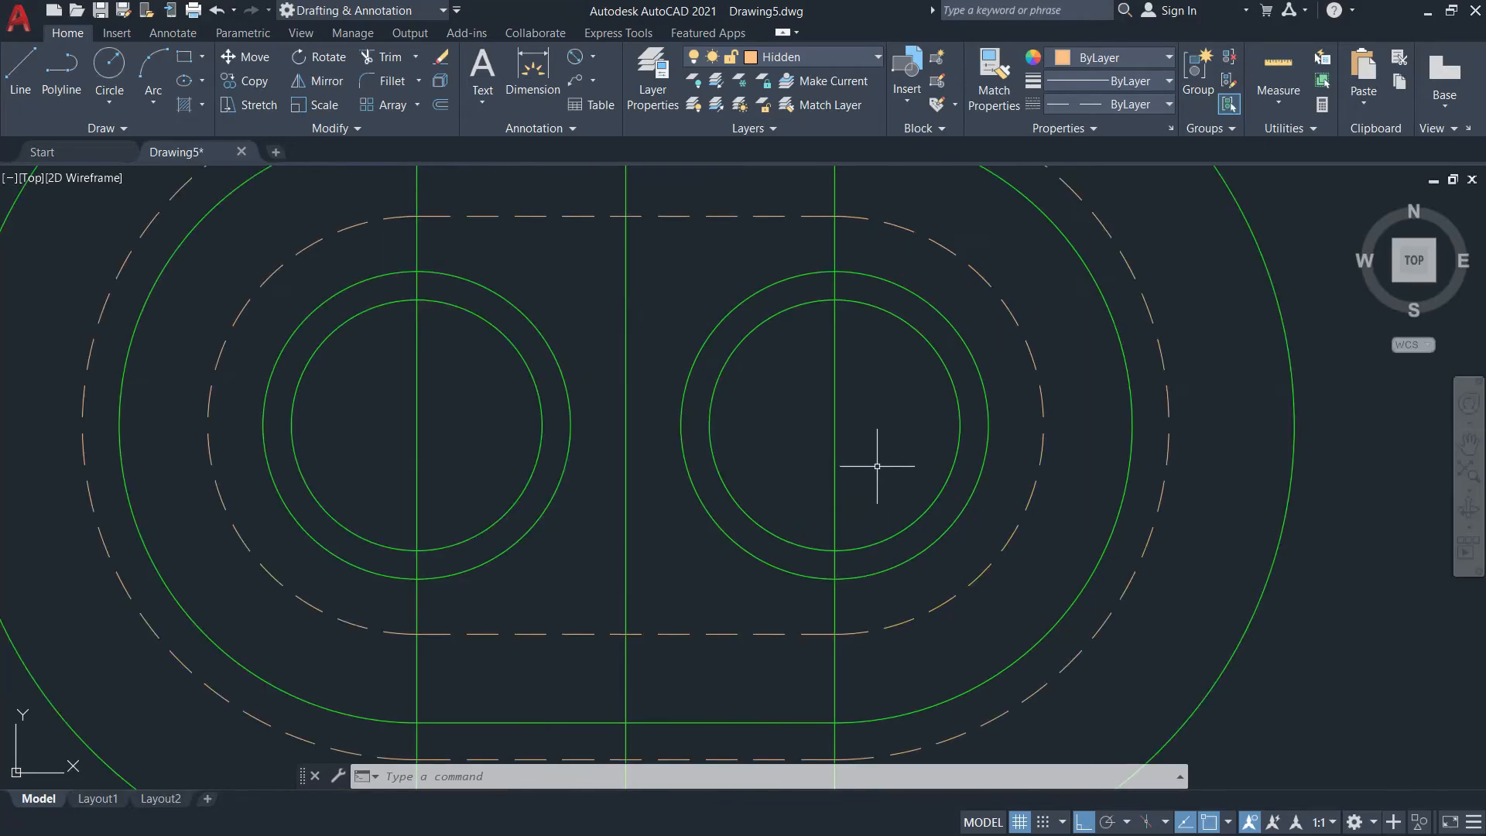
pyautogui.click(828, 61)
pyautogui.click(781, 151)
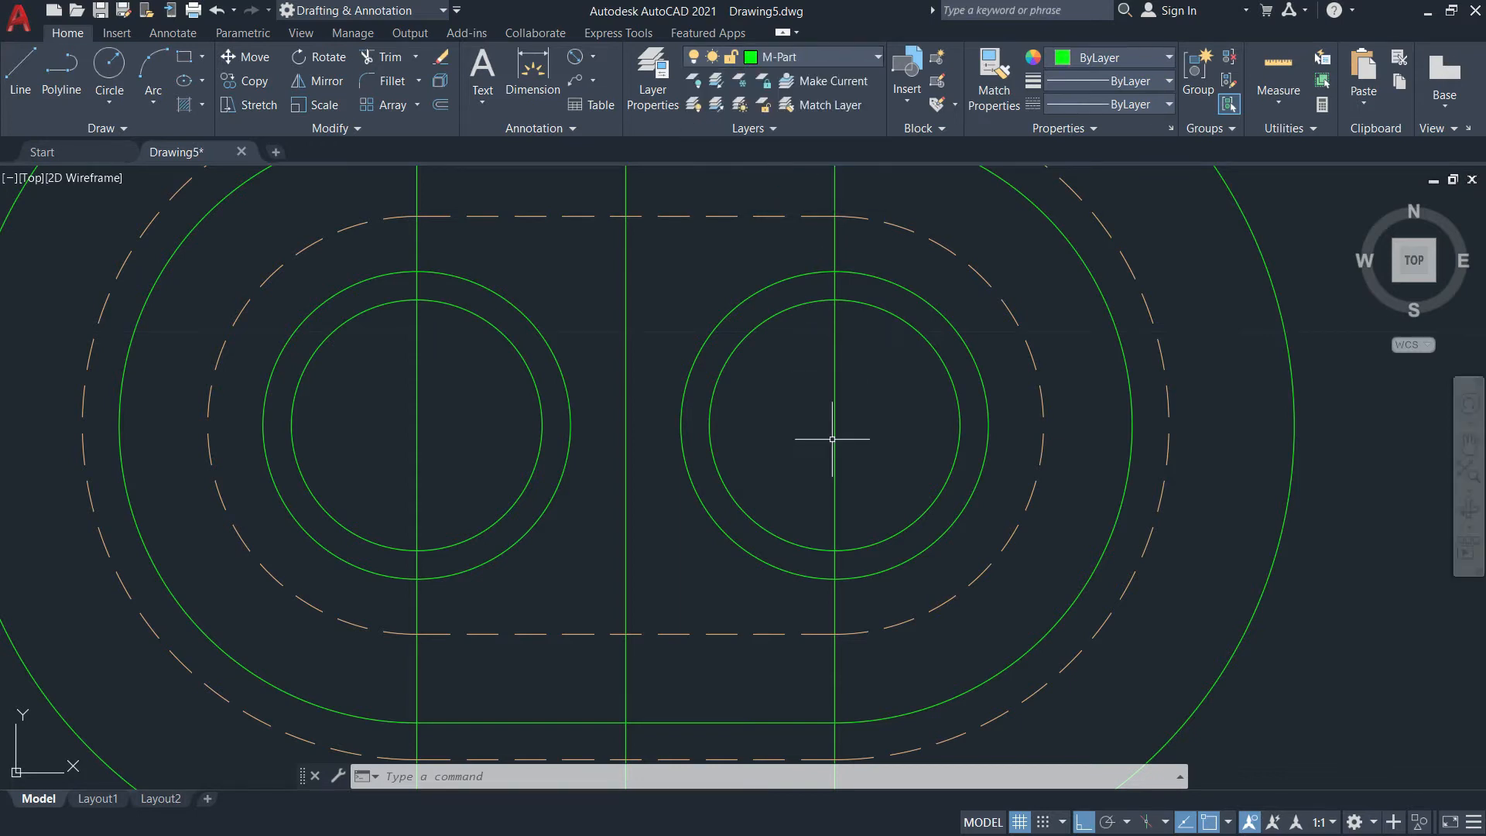
pyautogui.write('l')
pyautogui.press('Return')
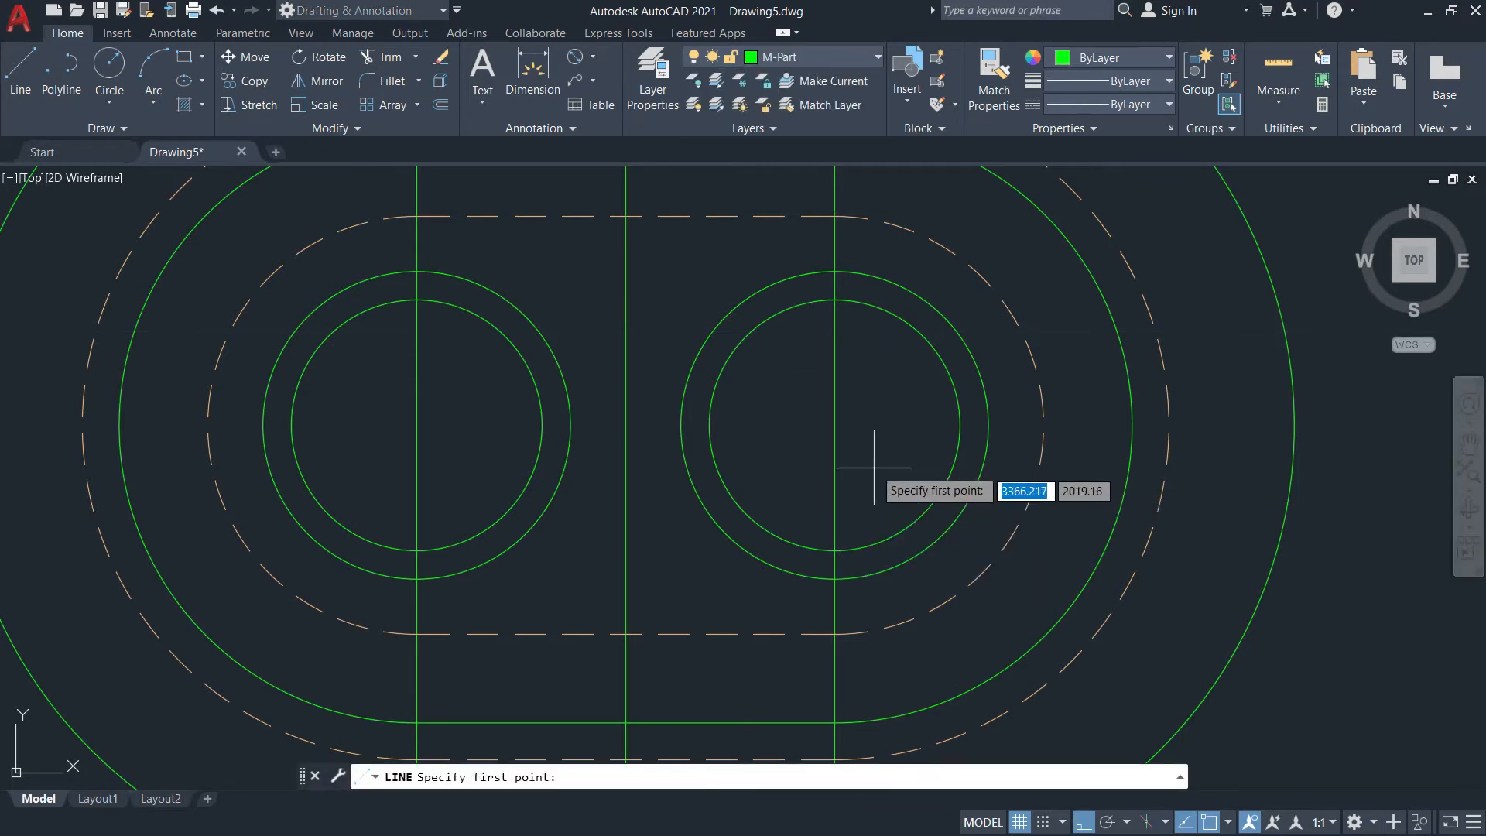
pyautogui.click(834, 424)
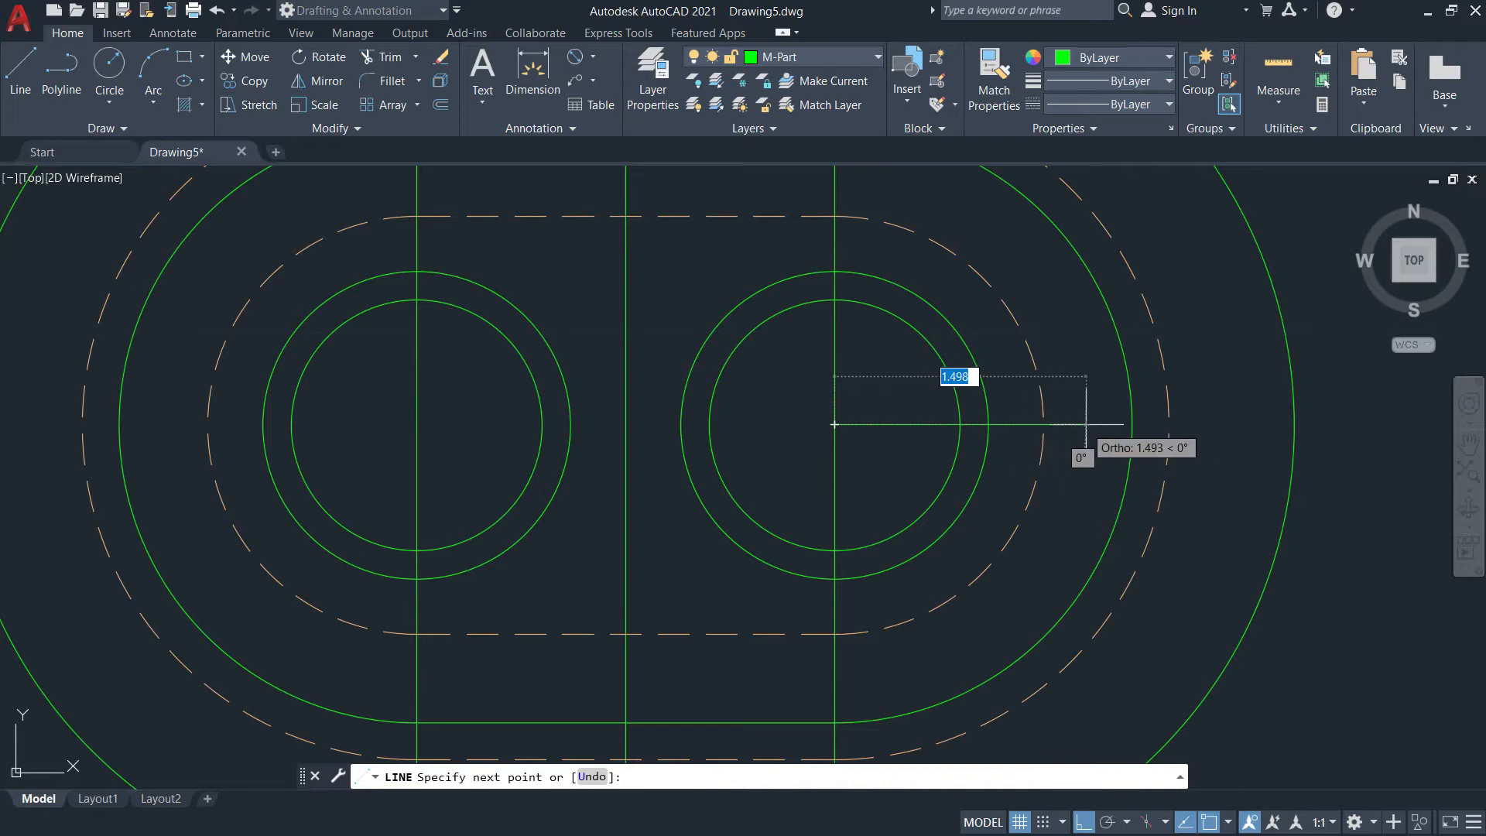
pyautogui.click(1133, 424)
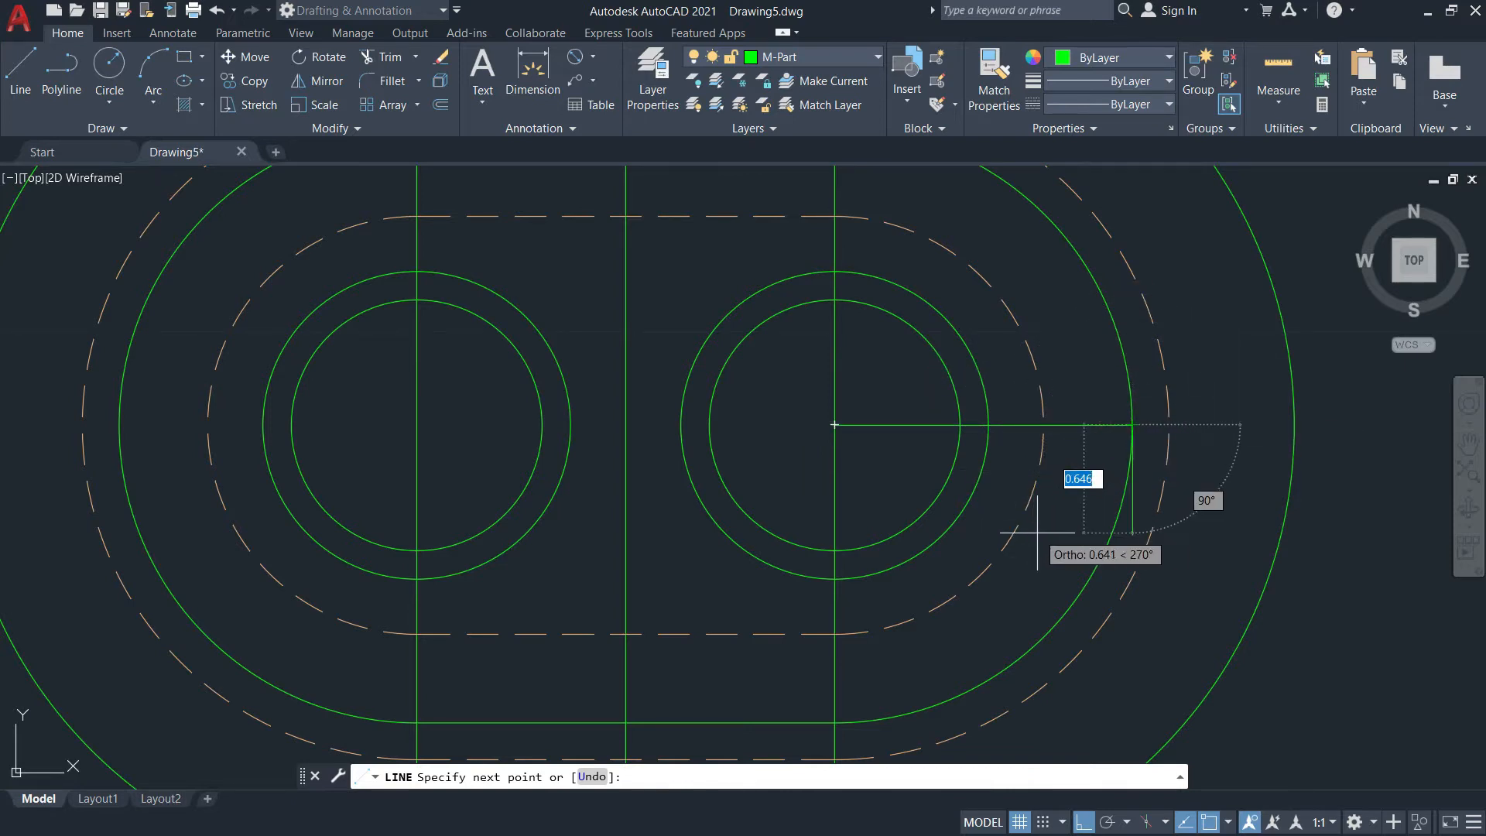
pyautogui.press('Return')
pyautogui.scroll(-4, 1075, 430)
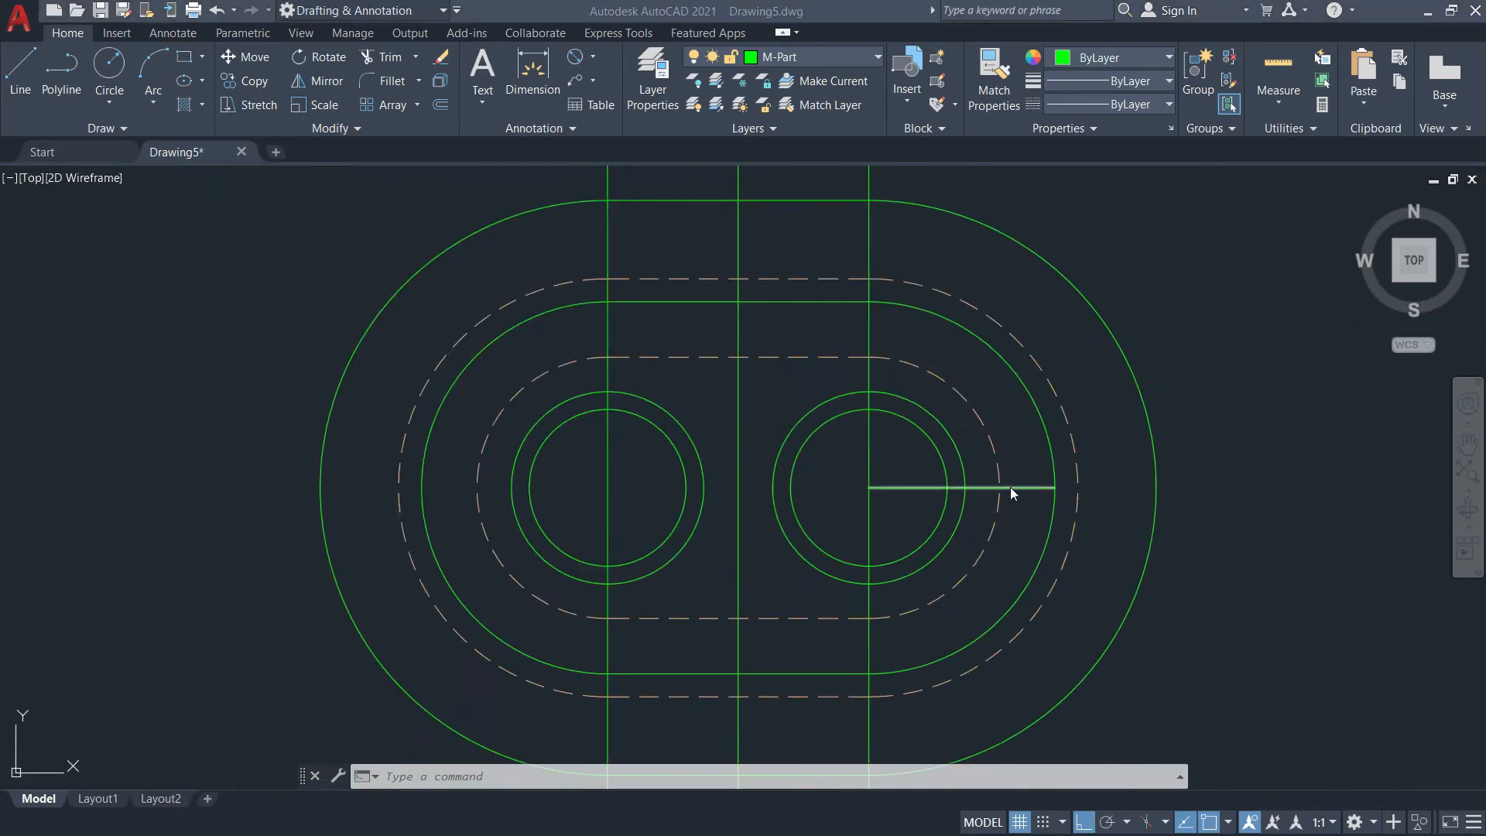
pyautogui.hotkey('alt', 'Tab')
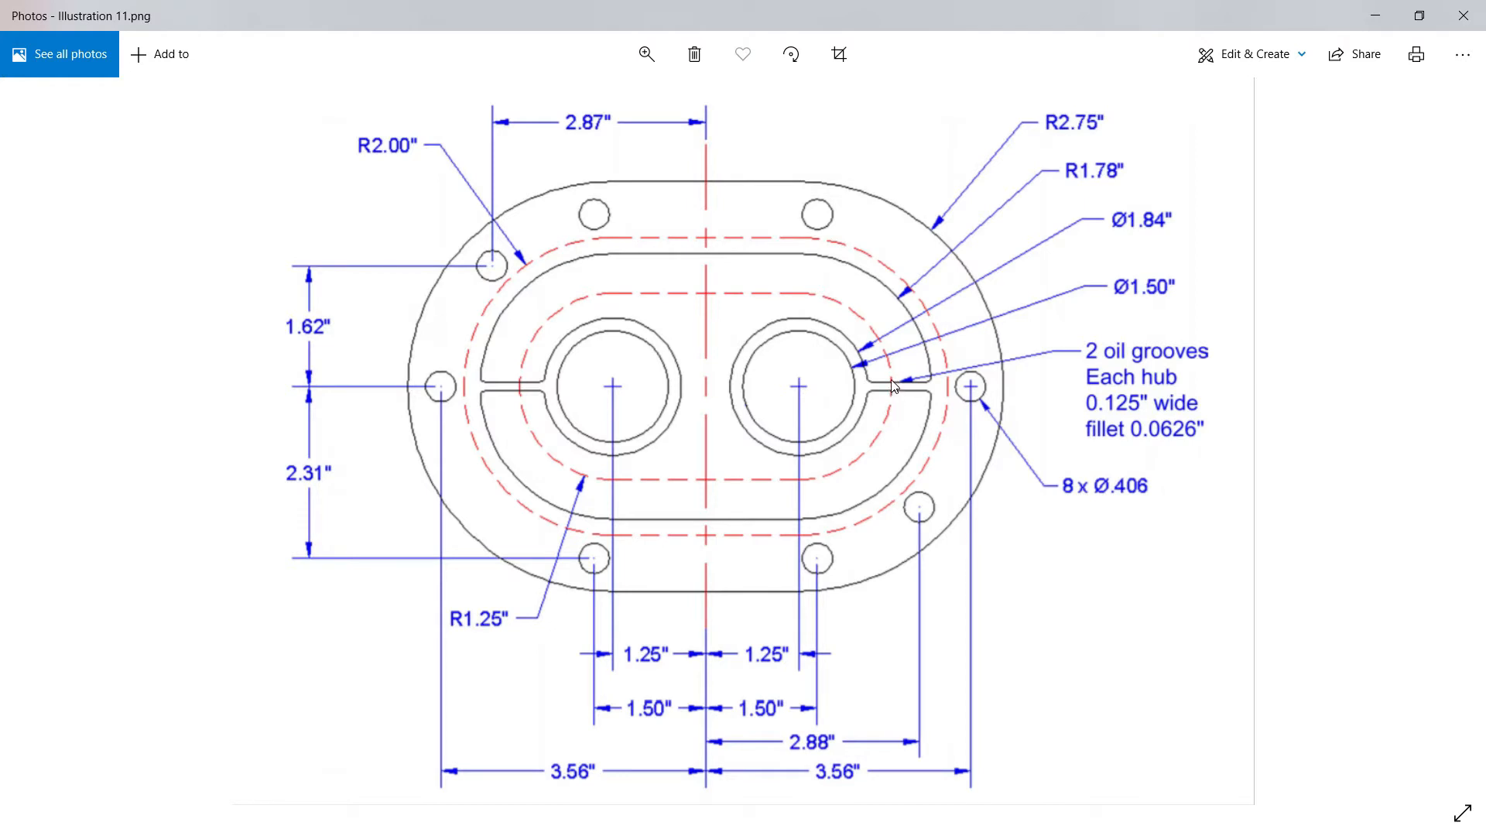
pyautogui.hotkey('alt', 'Tab')
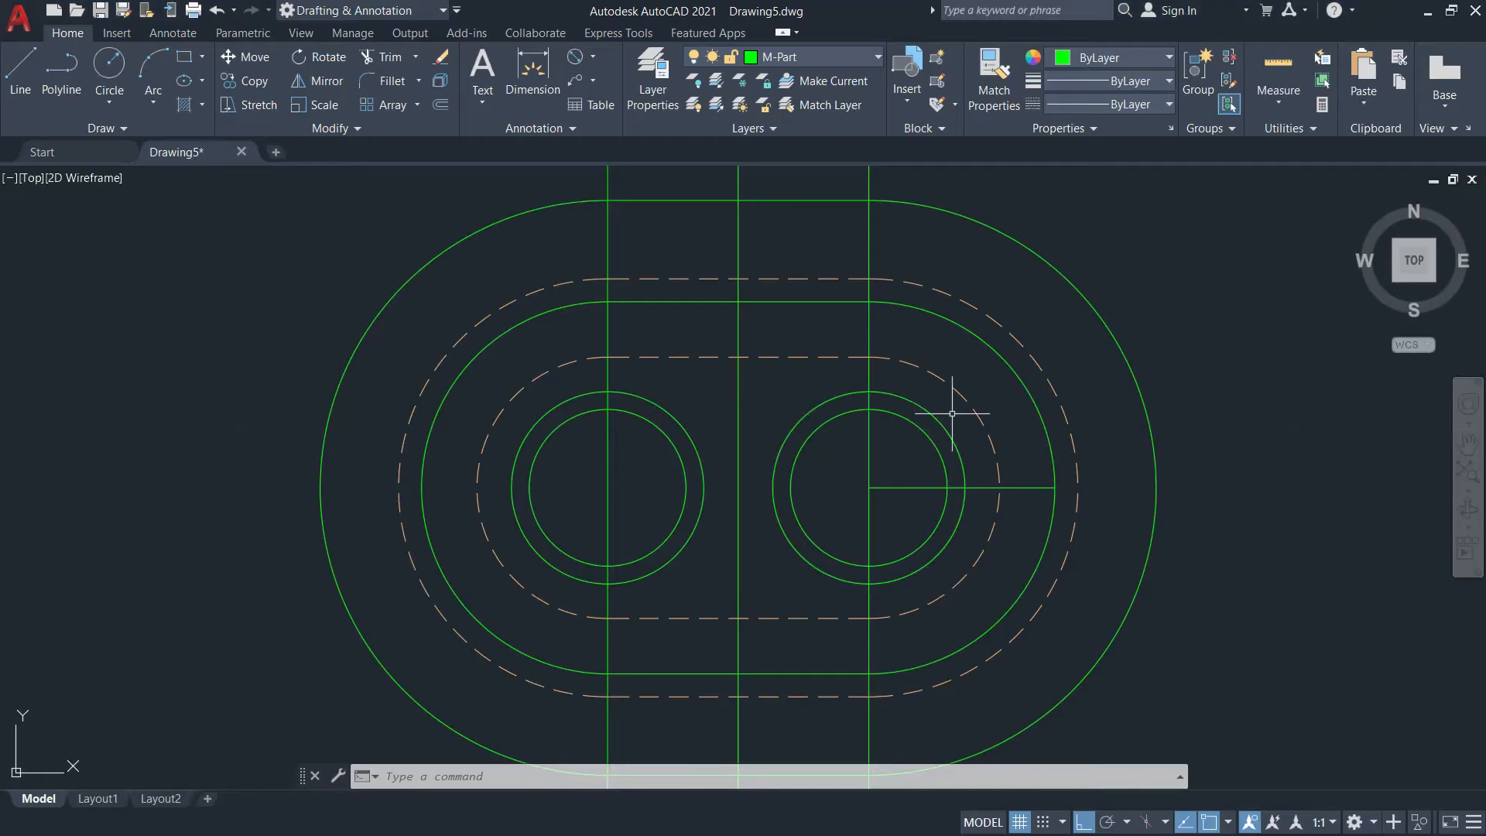
pyautogui.write('o')
pyautogui.press('Return')
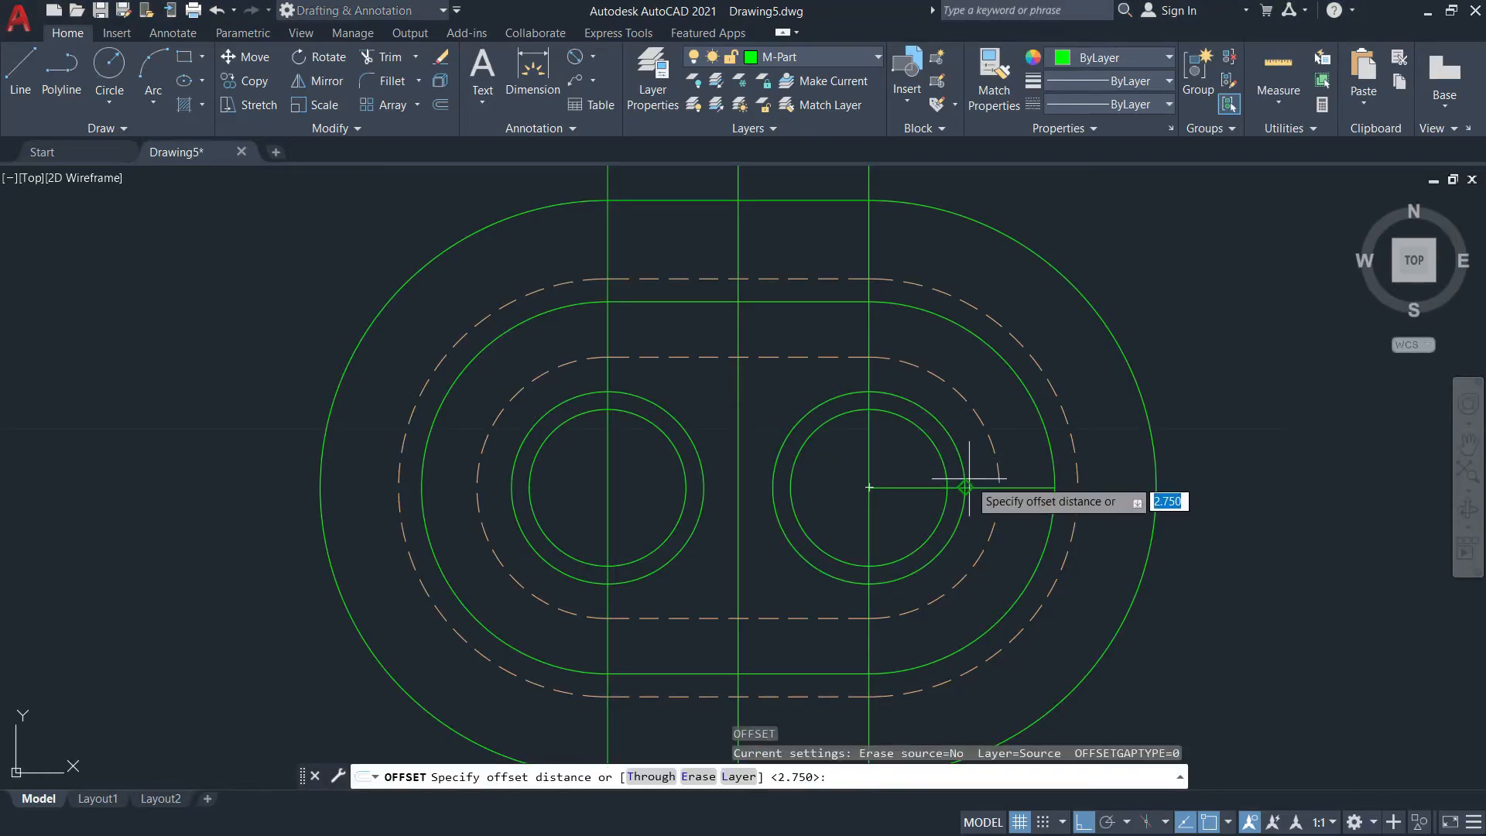
pyautogui.hotkey('ctrl', 'v')
pyautogui.press('Escape')
pyautogui.press('Escape')
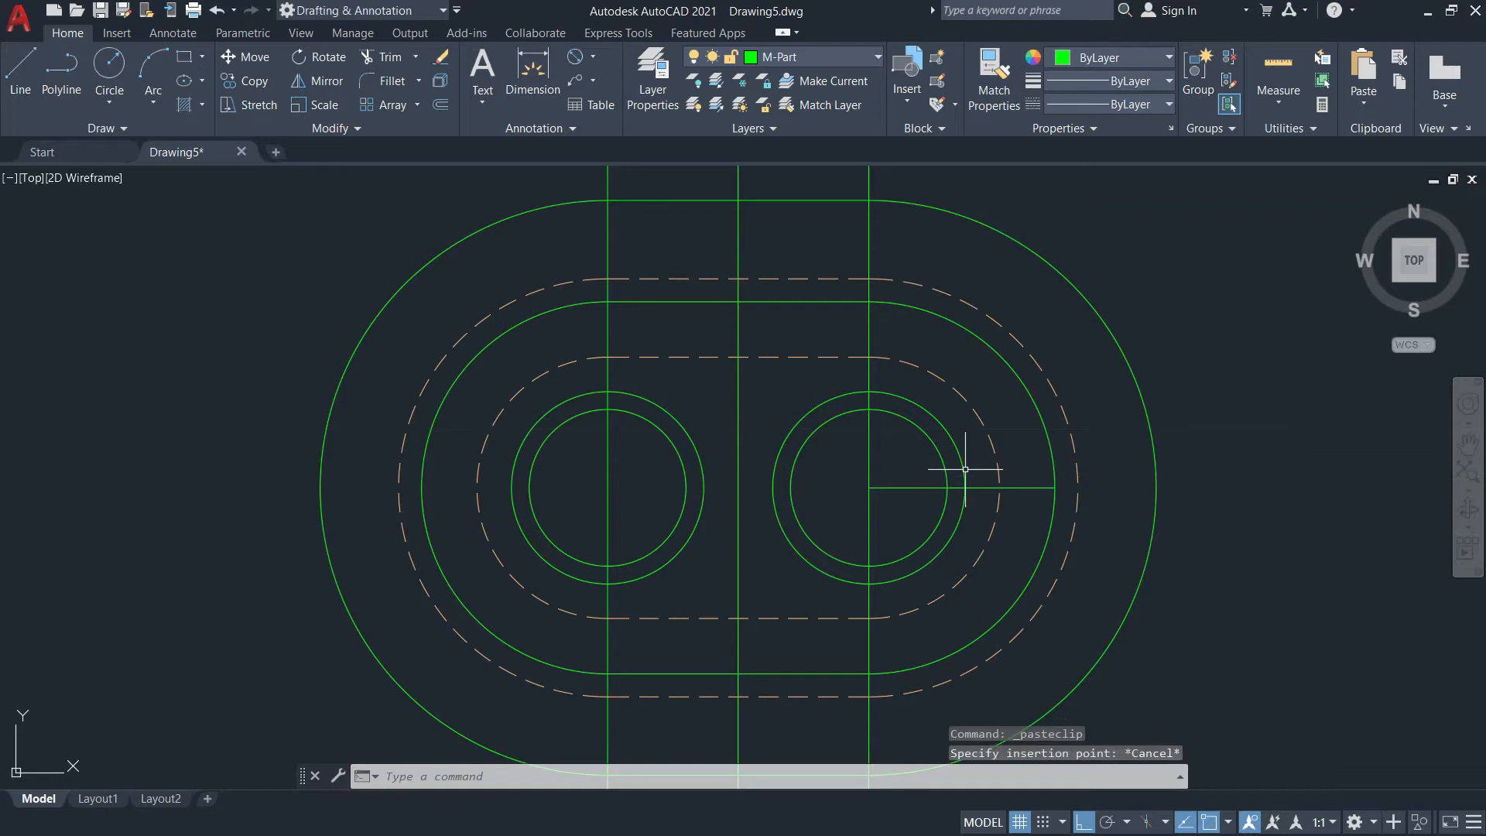
# Offset the horizontal line from the right hub centre by 0.0625 to both sides, above and below
pyautogui.write('o')
pyautogui.press('Return')
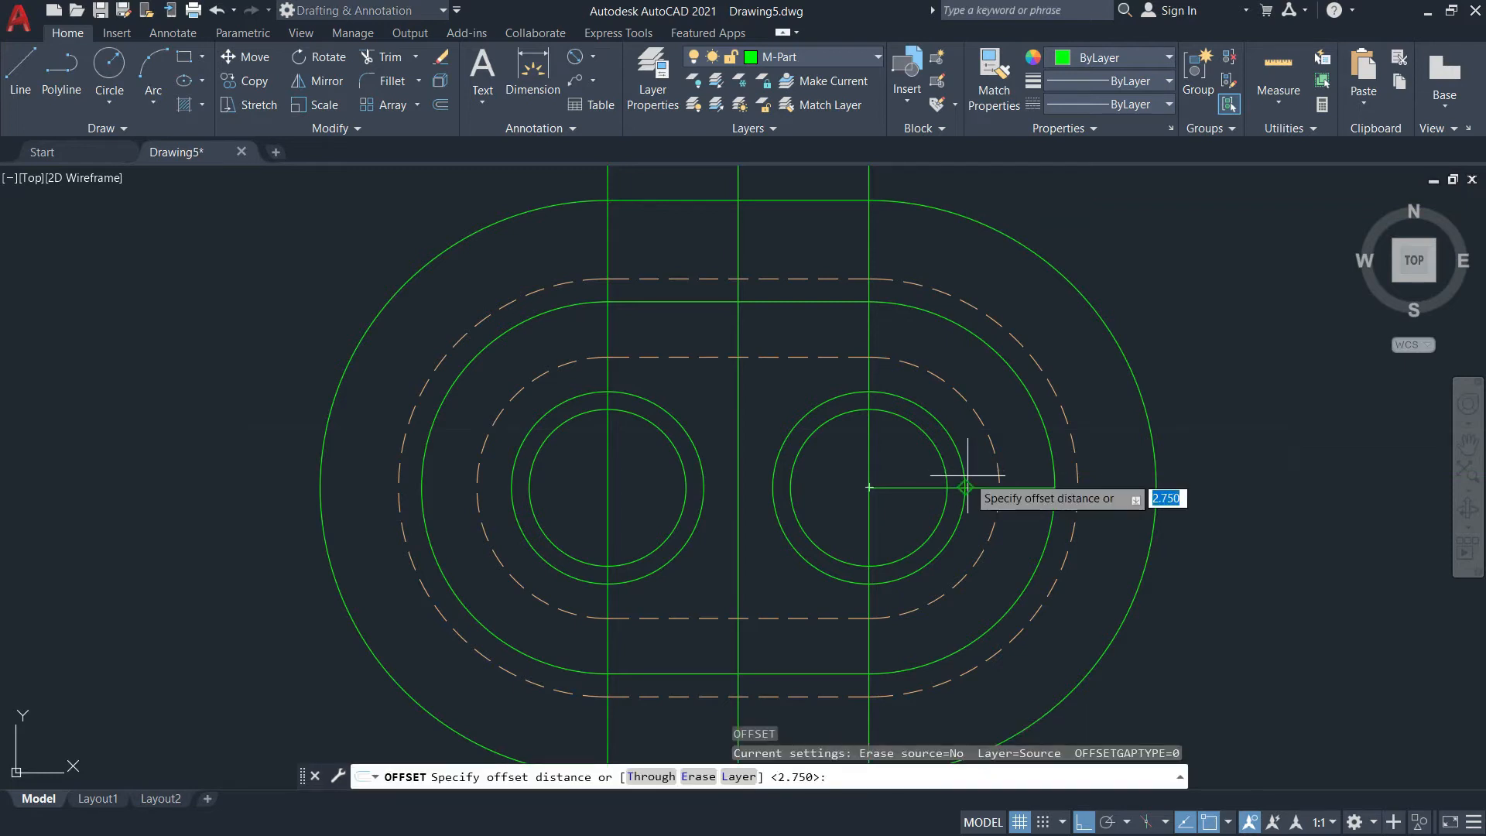
pyautogui.write('0.0625')
pyautogui.press('Return')
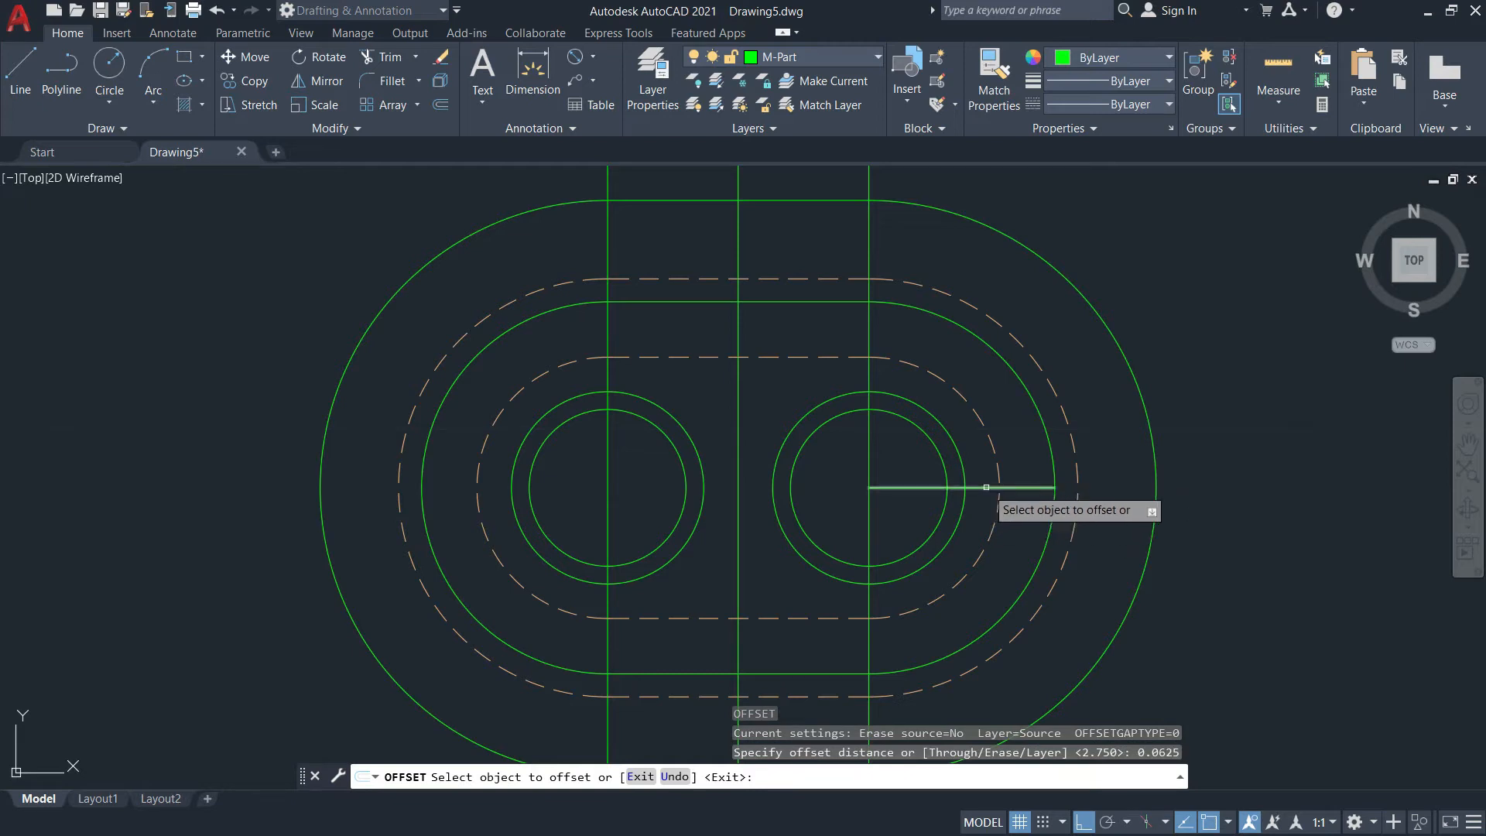
pyautogui.click(971, 487)
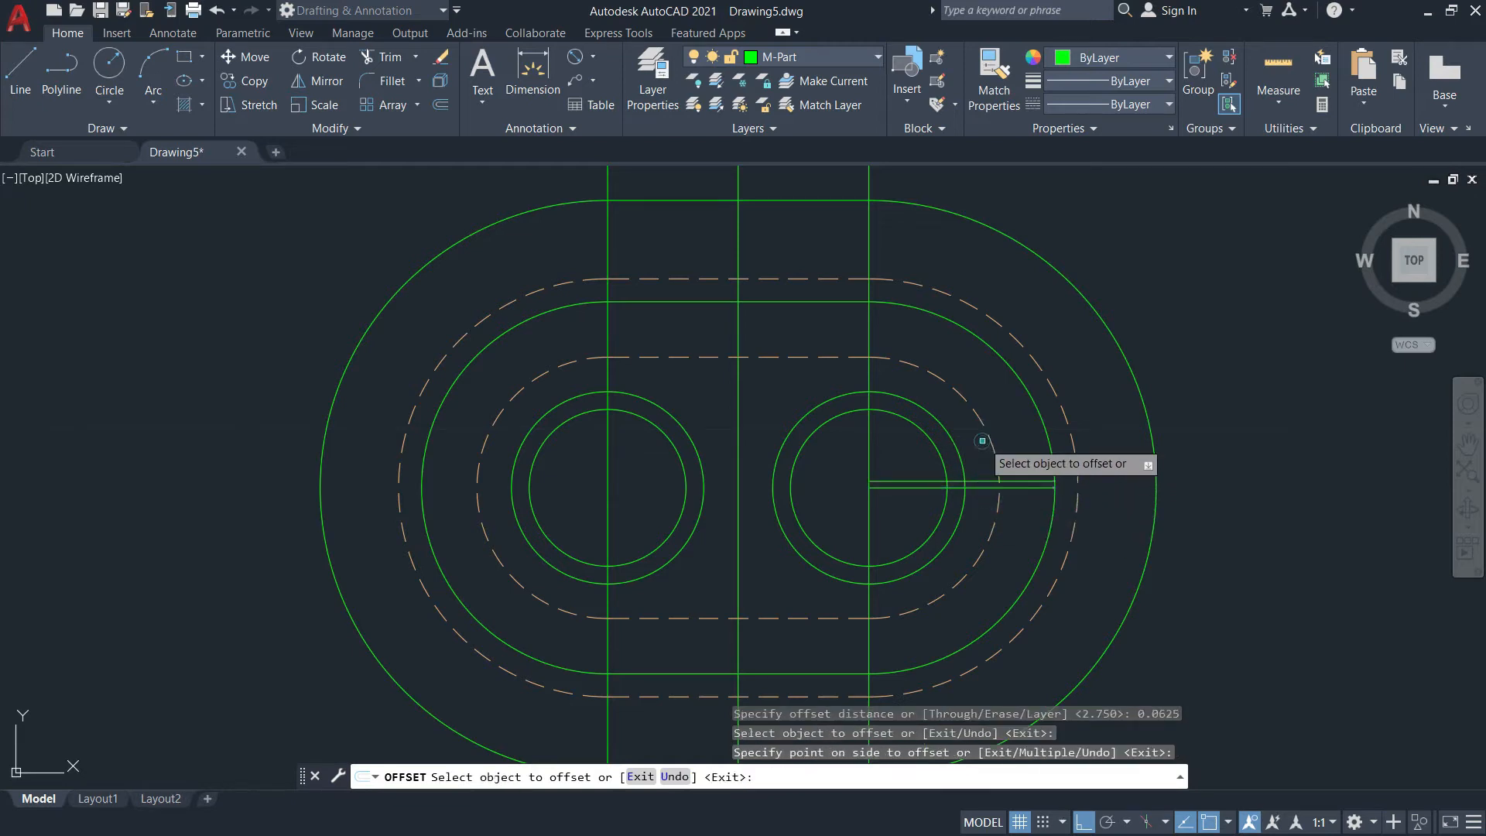
pyautogui.click(982, 485)
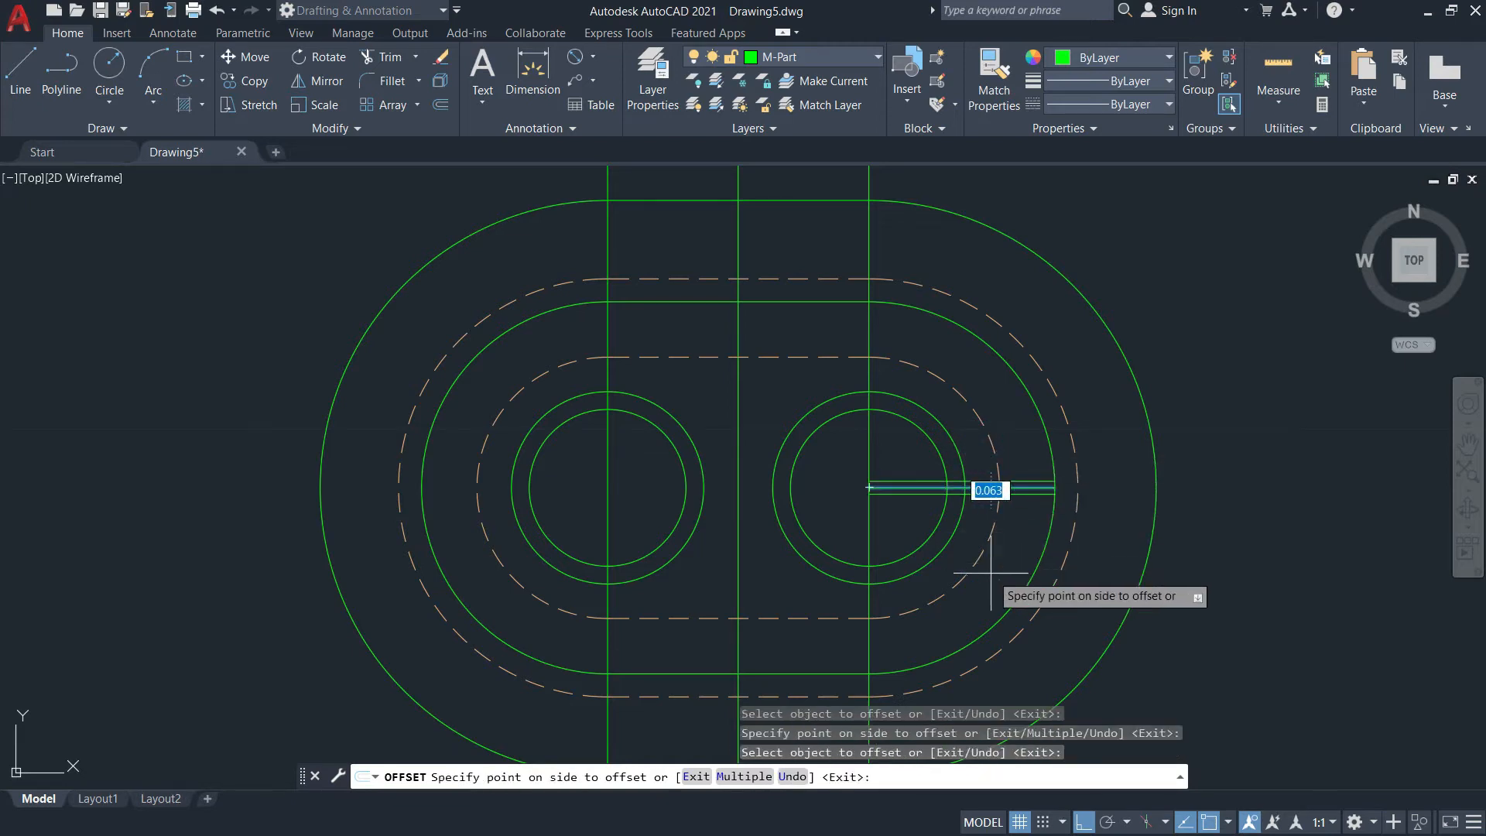
pyautogui.click(981, 562)
pyautogui.press('Escape')
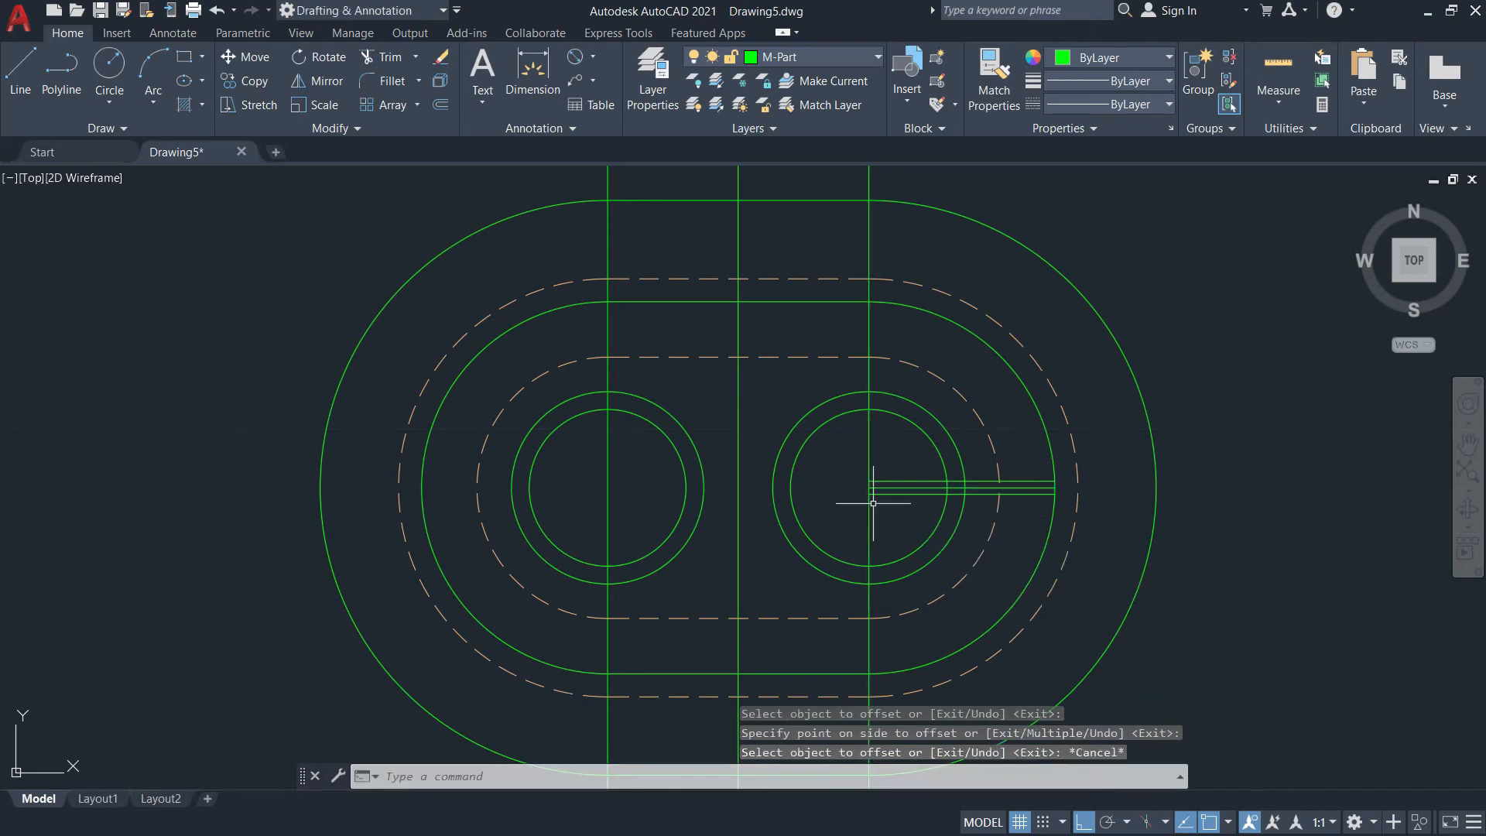
# Erase the middle horizontal line between the two offset groove lines
pyautogui.scroll(2, 876, 501)
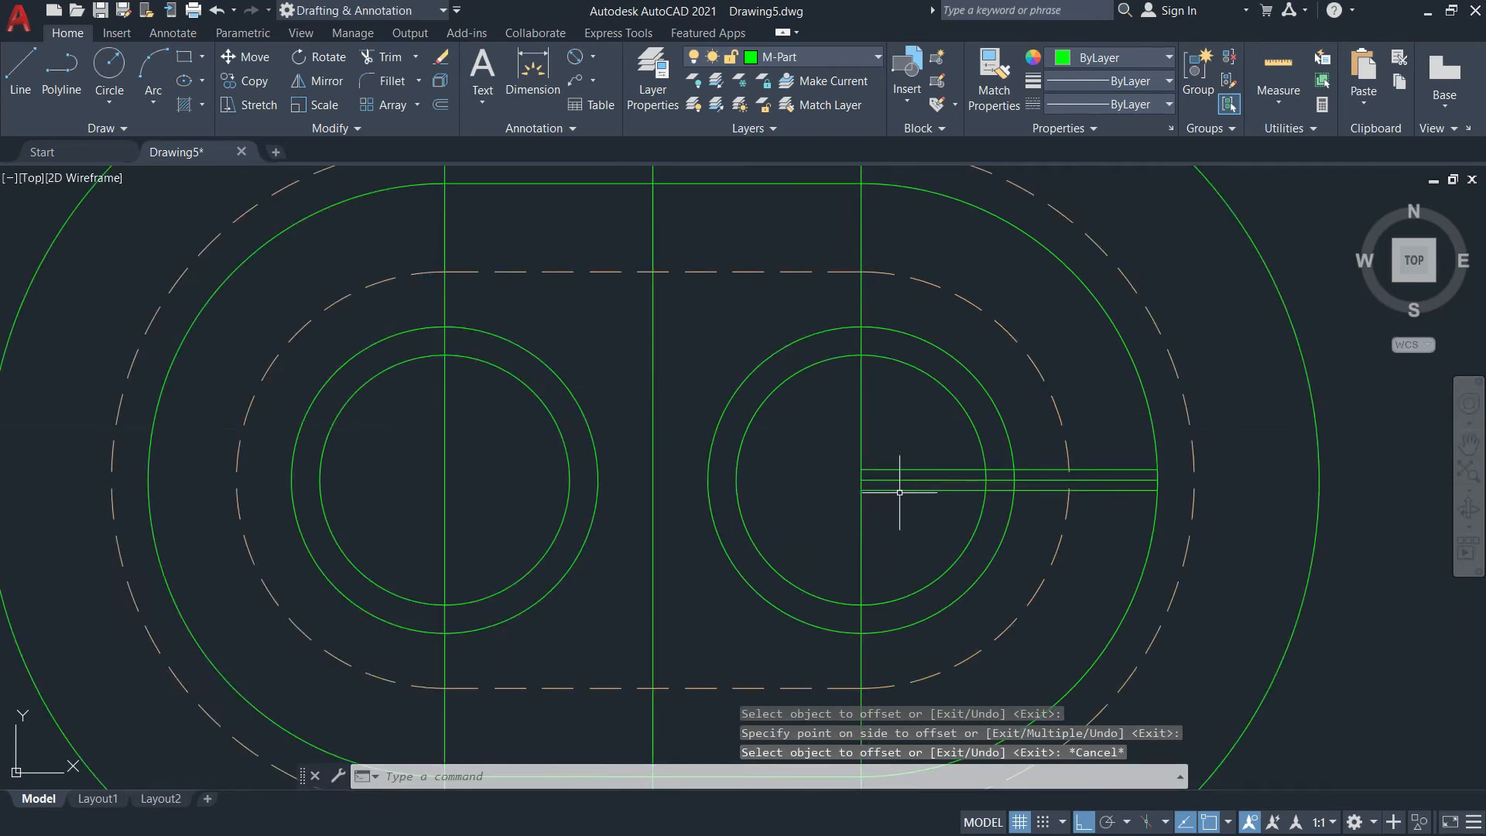
pyautogui.press('Return')
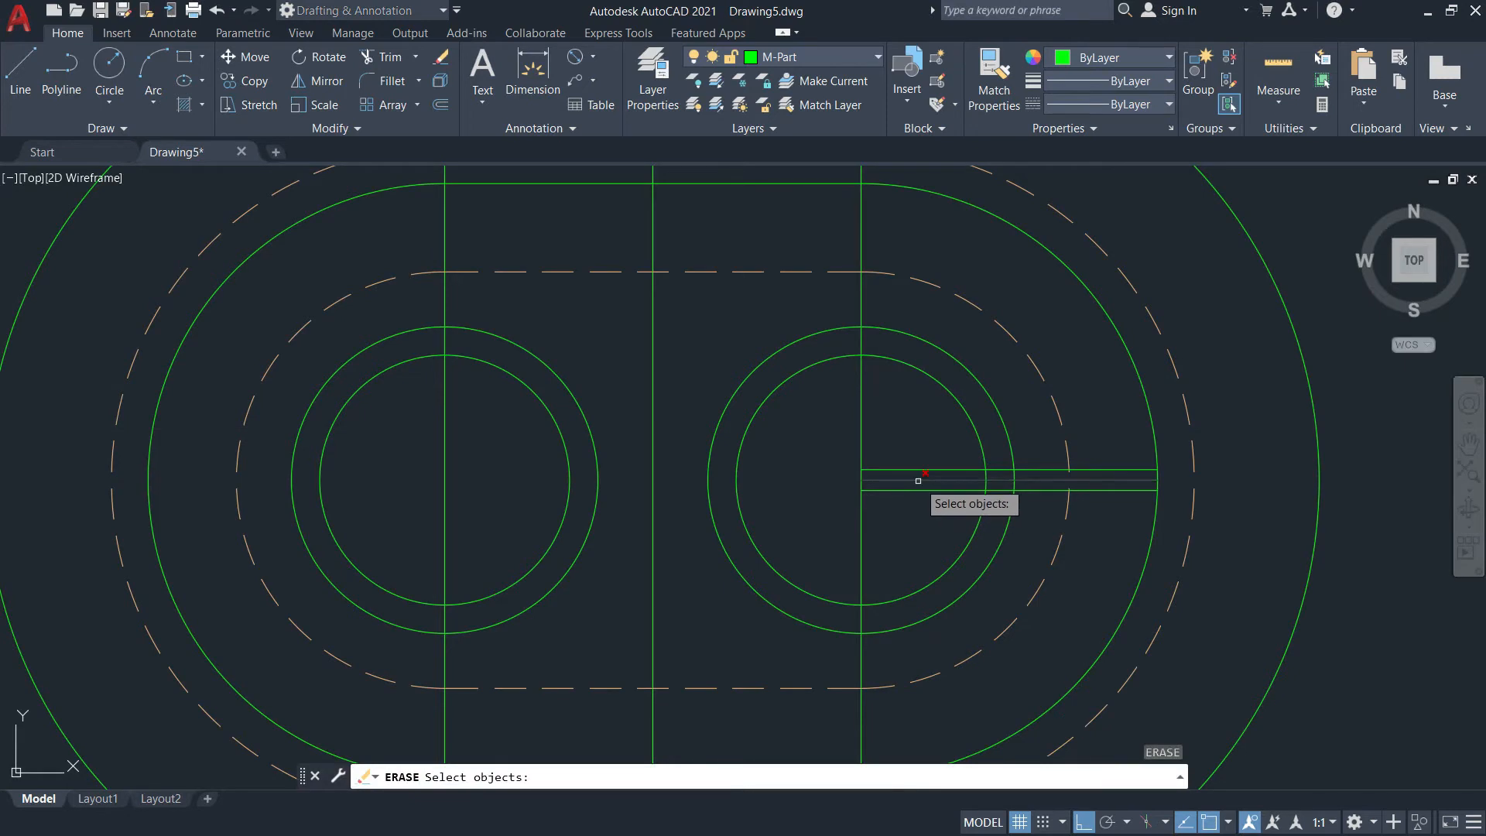
pyautogui.click(914, 489)
# Extend both groove lines leftward to the left radius 1.78 arc, using that arc as the boundary edge
pyautogui.write('ex')
pyautogui.press('Return')
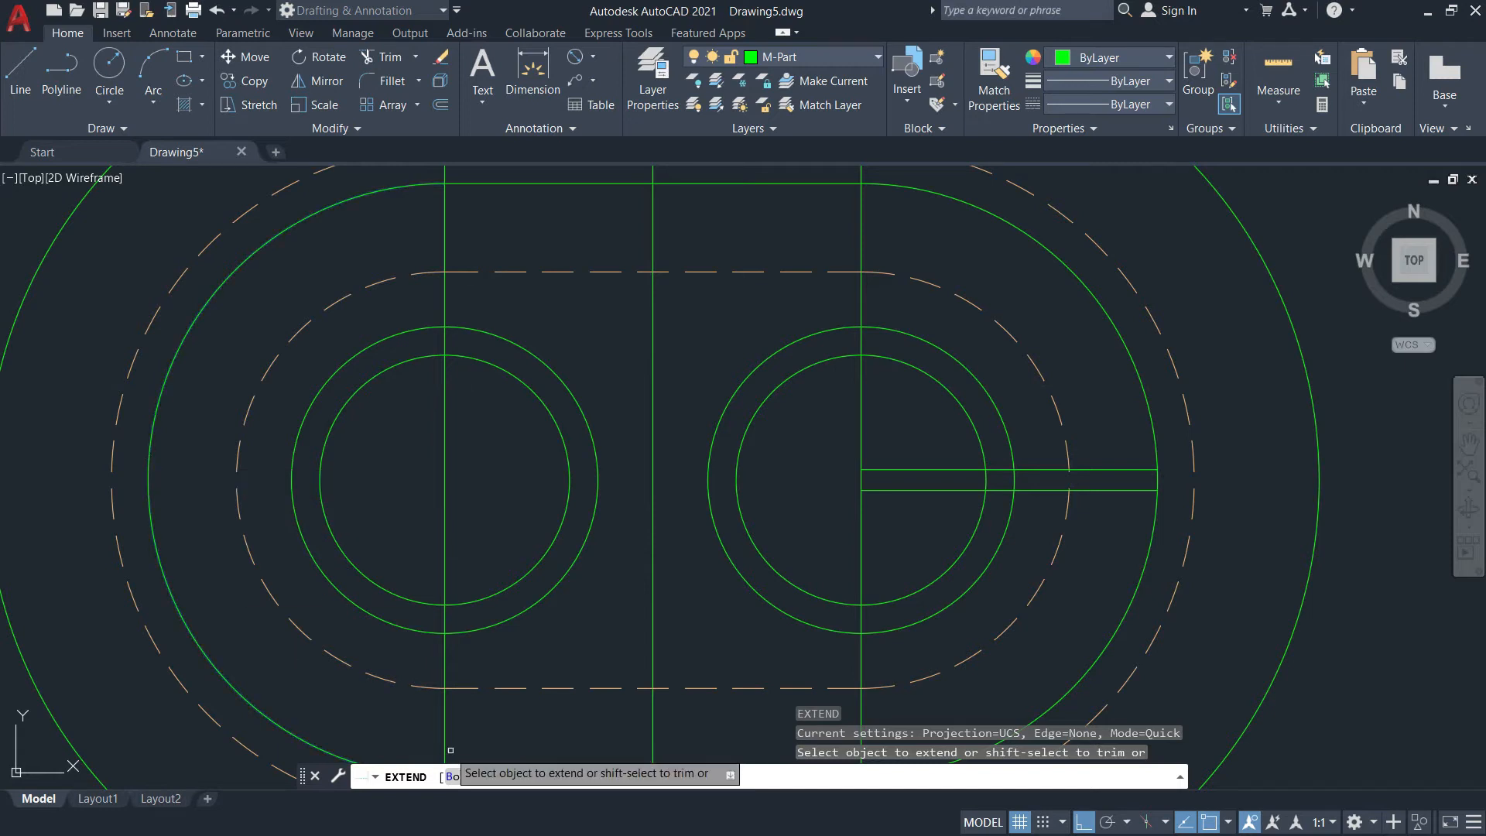
pyautogui.click(476, 776)
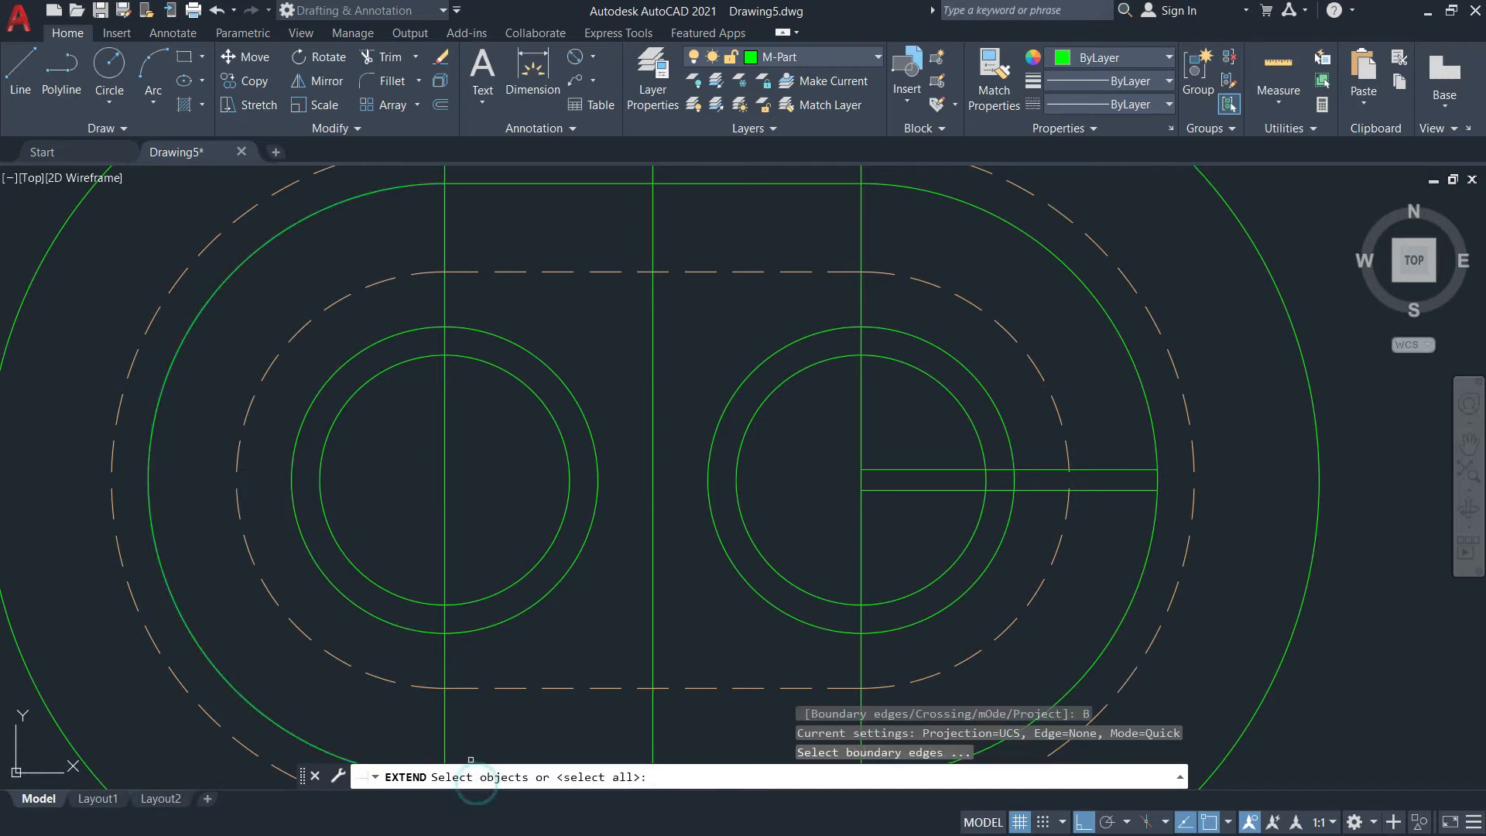
pyautogui.click(151, 449)
pyautogui.press('Return')
pyautogui.click(888, 470)
pyautogui.click(886, 490)
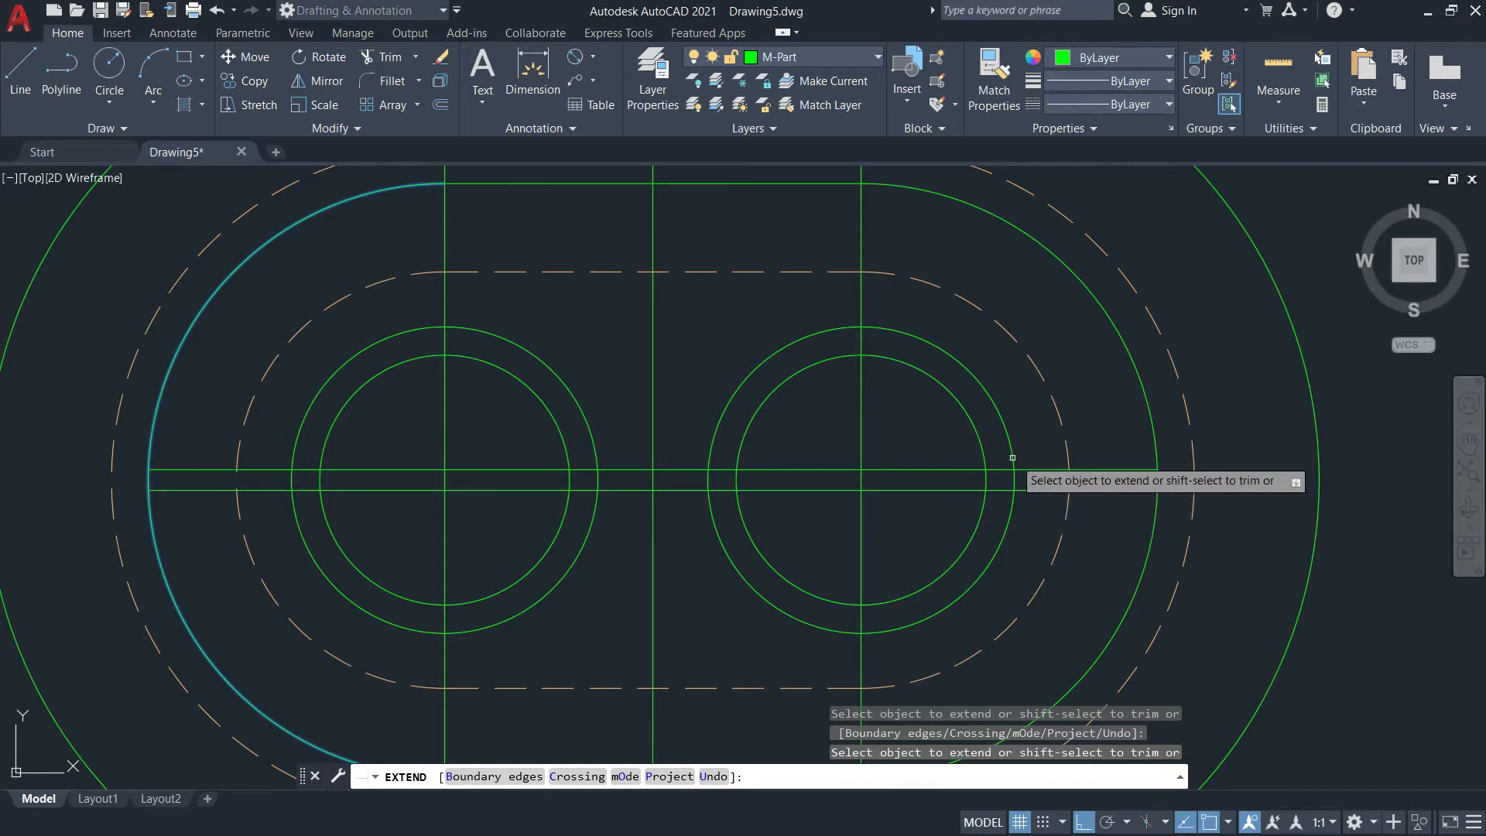
pyautogui.press('Escape')
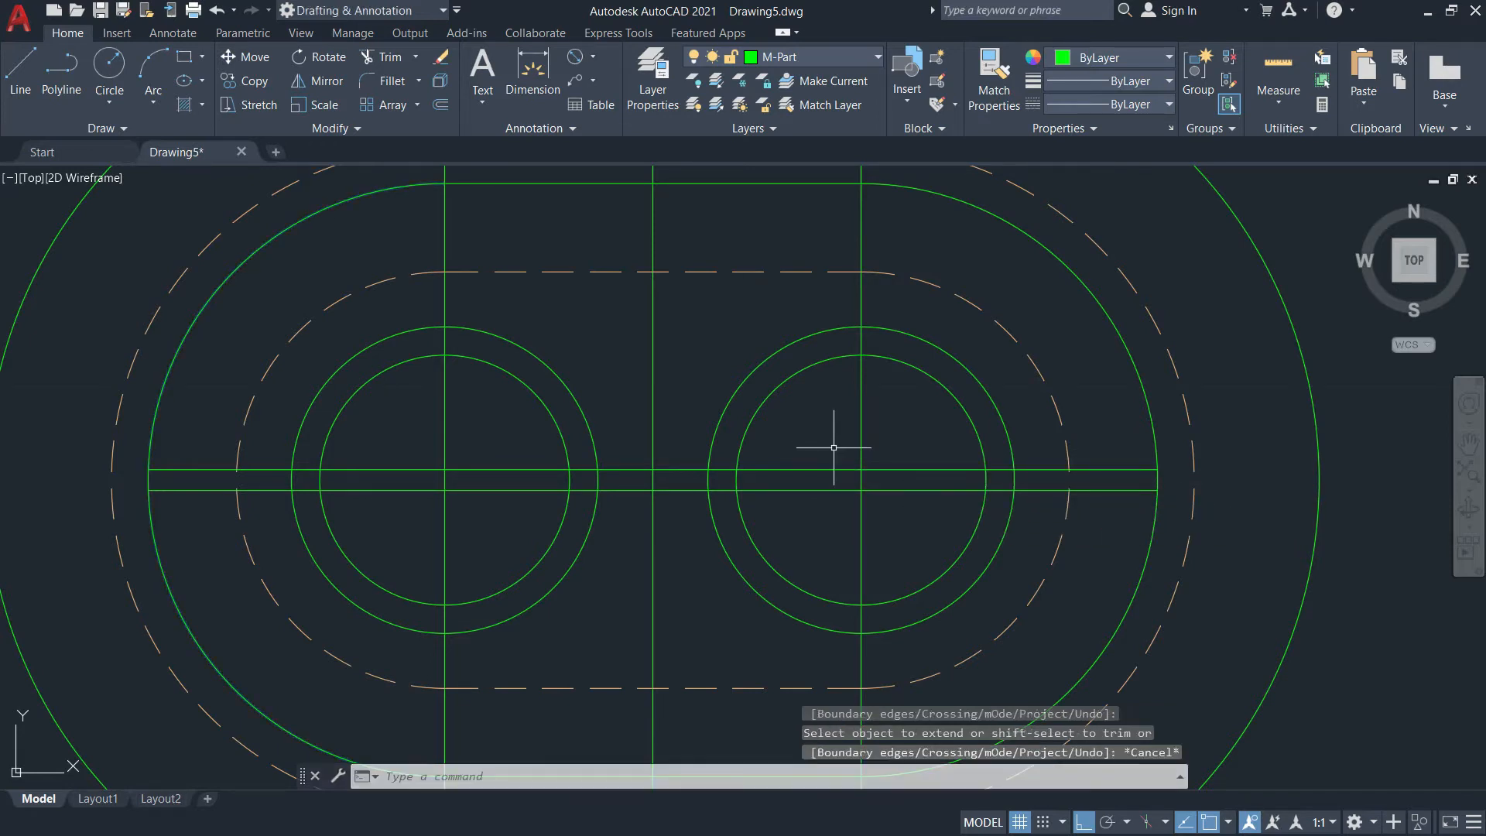
# Trim the outer sides of both diameter 1.84 circles and both radius 1.78 arcs between the groove lines, using those lines as cutting edges
pyautogui.write('tr')
pyautogui.press('Return')
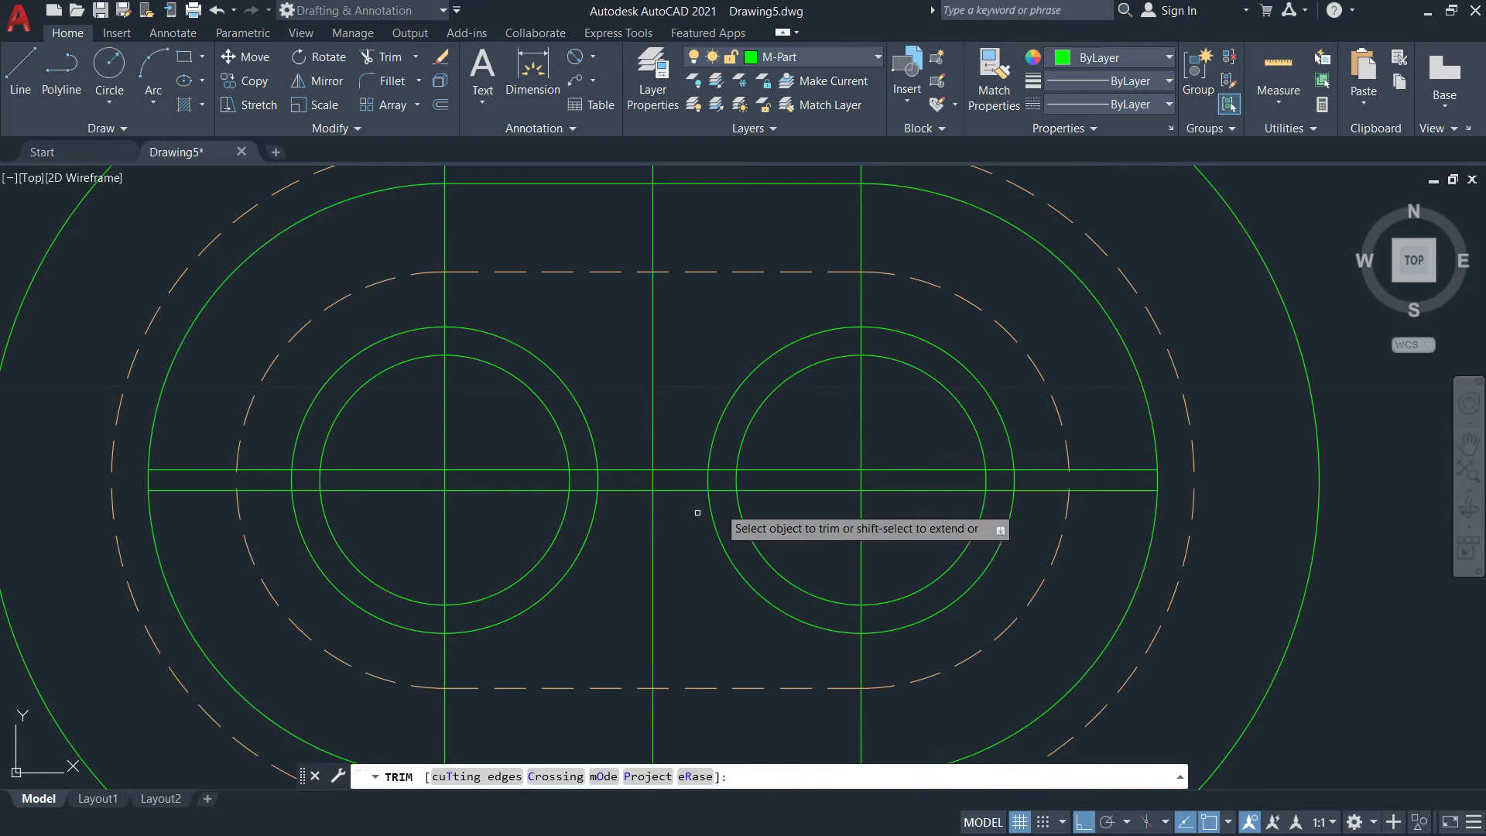
pyautogui.click(459, 776)
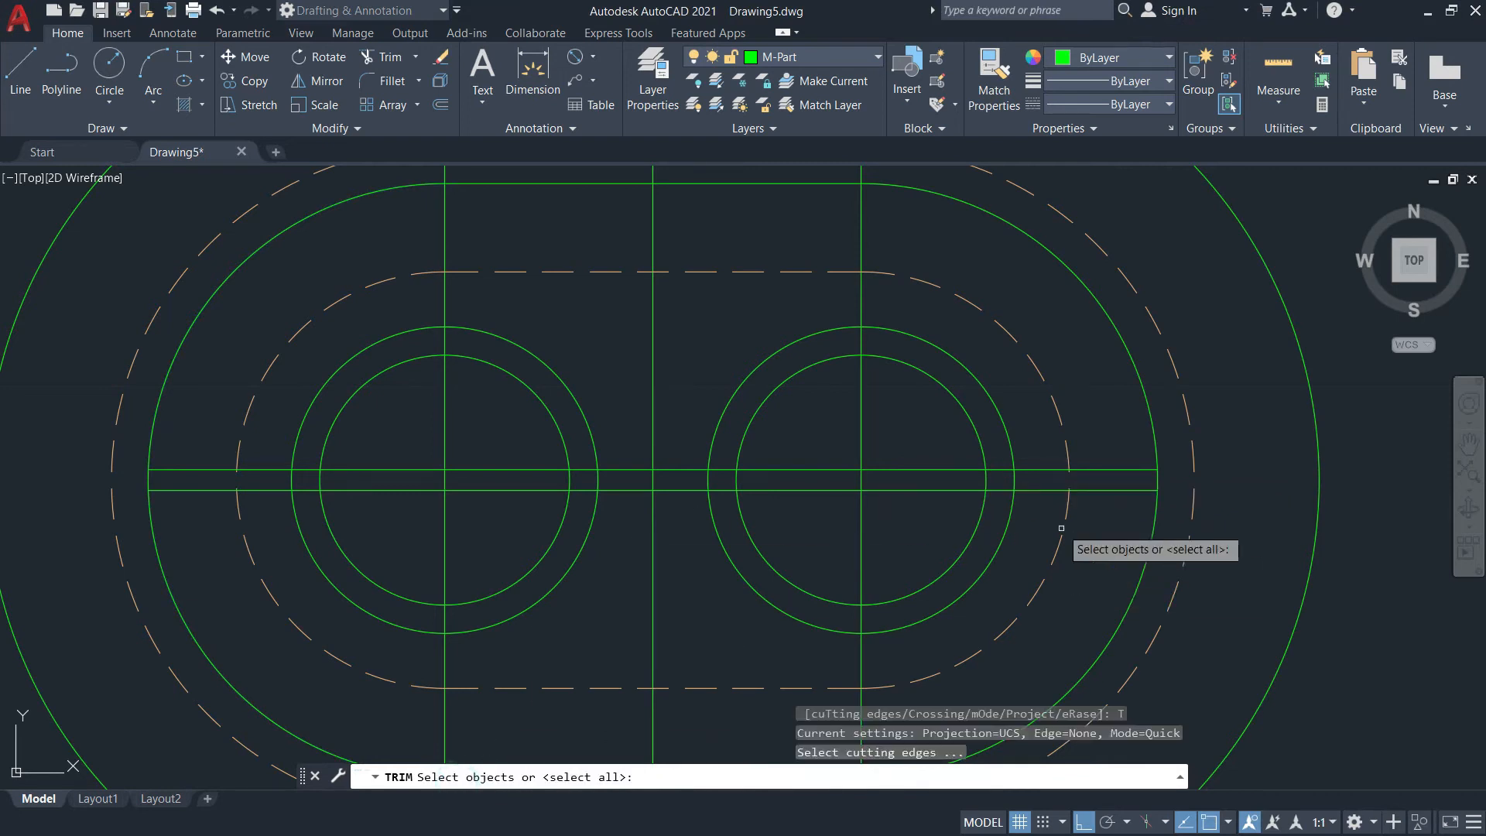
pyautogui.click(956, 470)
pyautogui.click(953, 489)
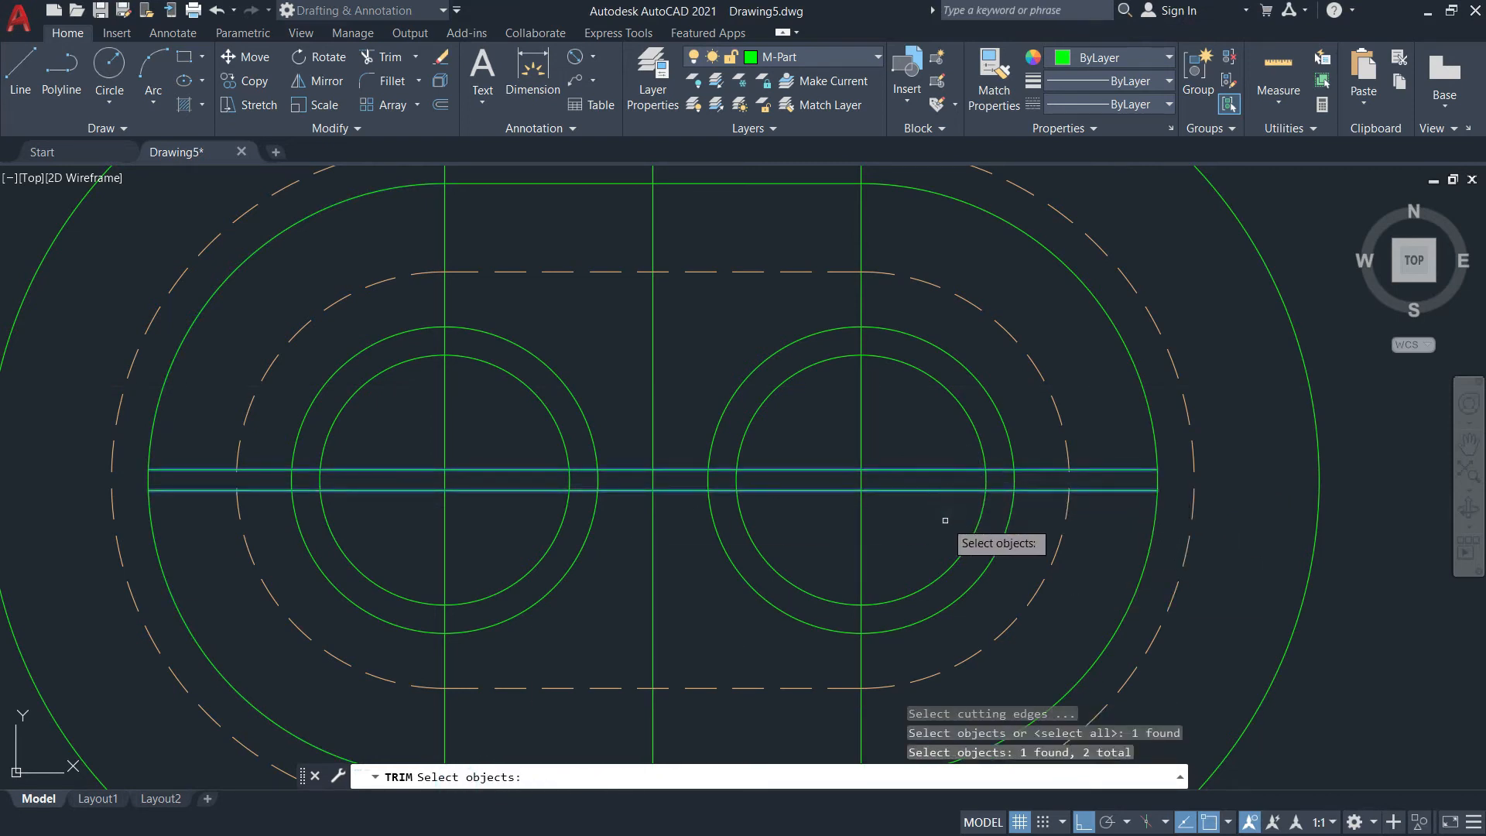
pyautogui.press('Return')
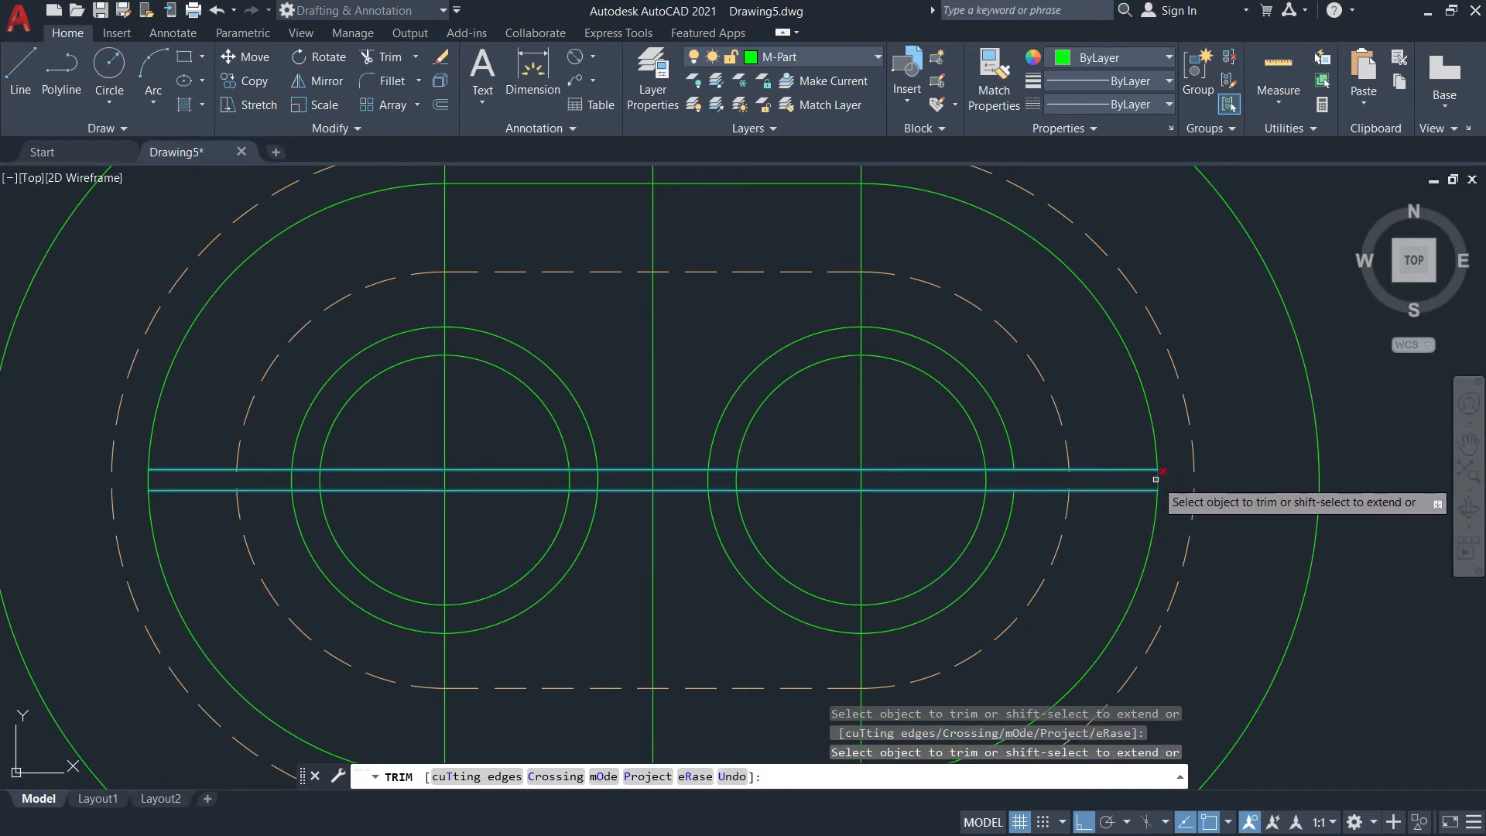
pyautogui.click(293, 479)
pyautogui.click(149, 479)
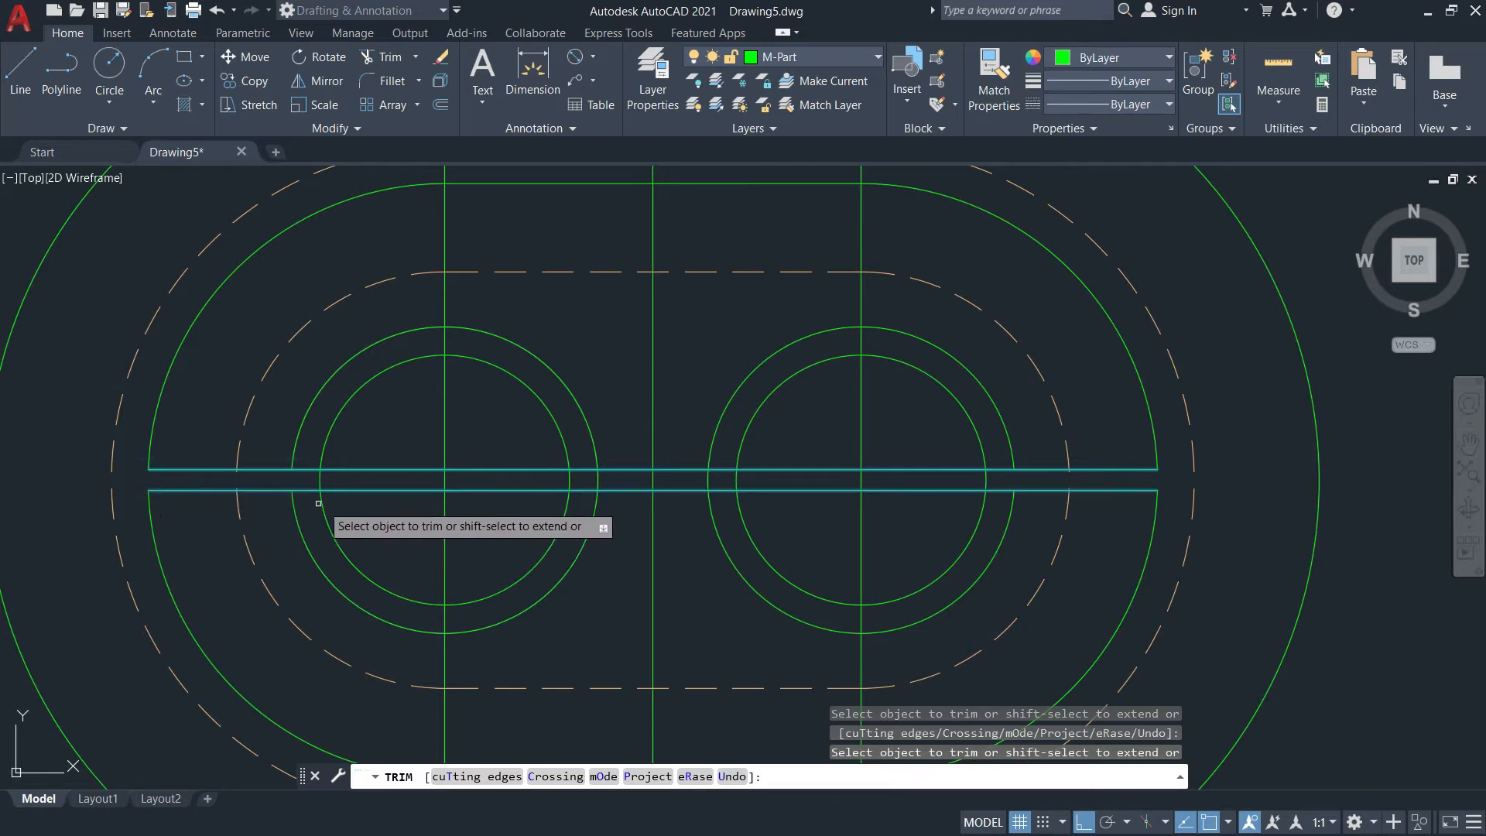
pyautogui.press('Return')
# Trim both groove lines inside and between the two hubs, using the diameter 1.84 circles as cutting edges
pyautogui.press('Return')
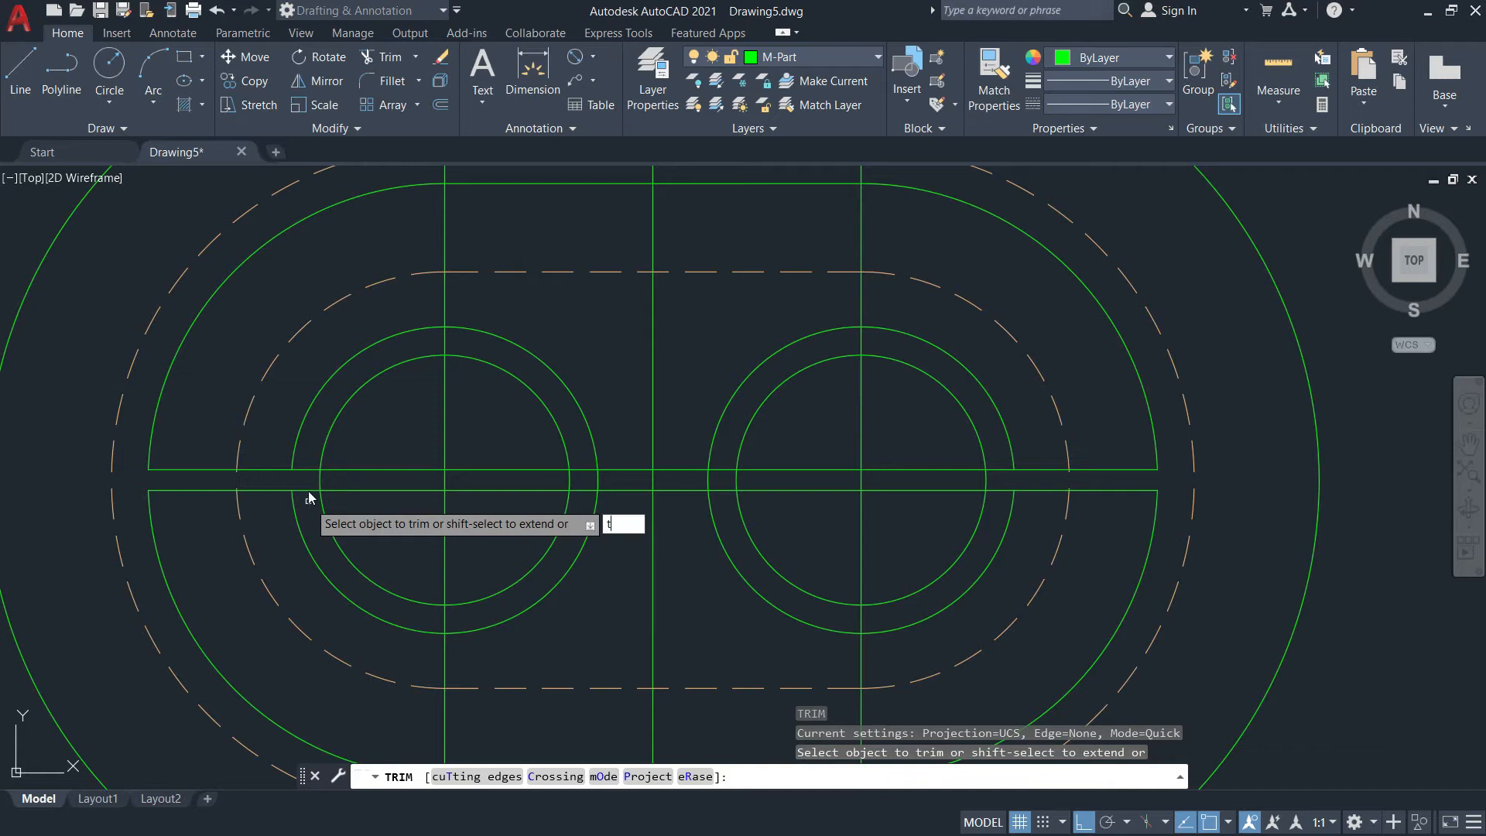
pyautogui.press('Return')
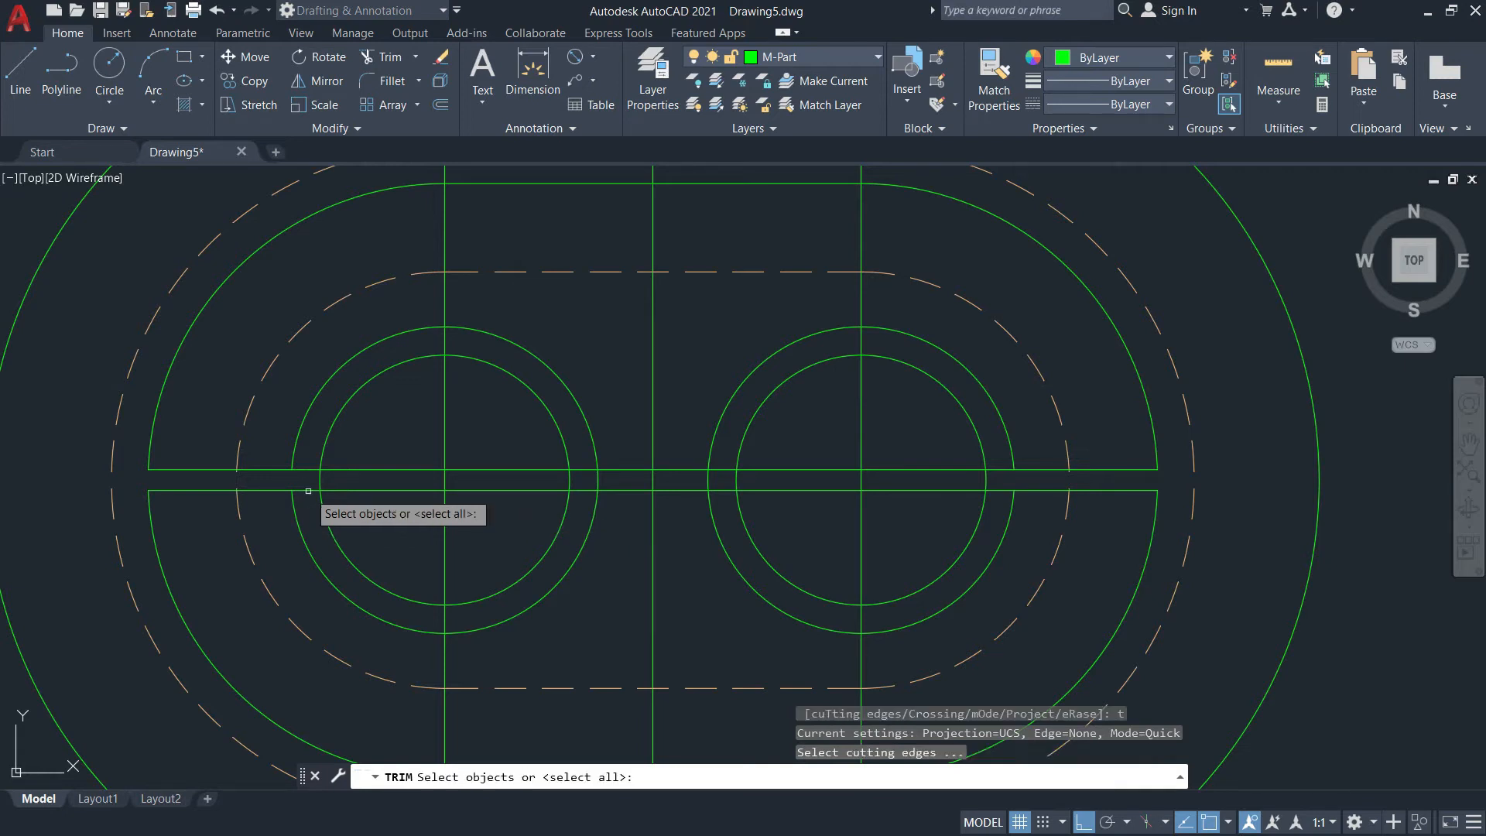
pyautogui.click(295, 437)
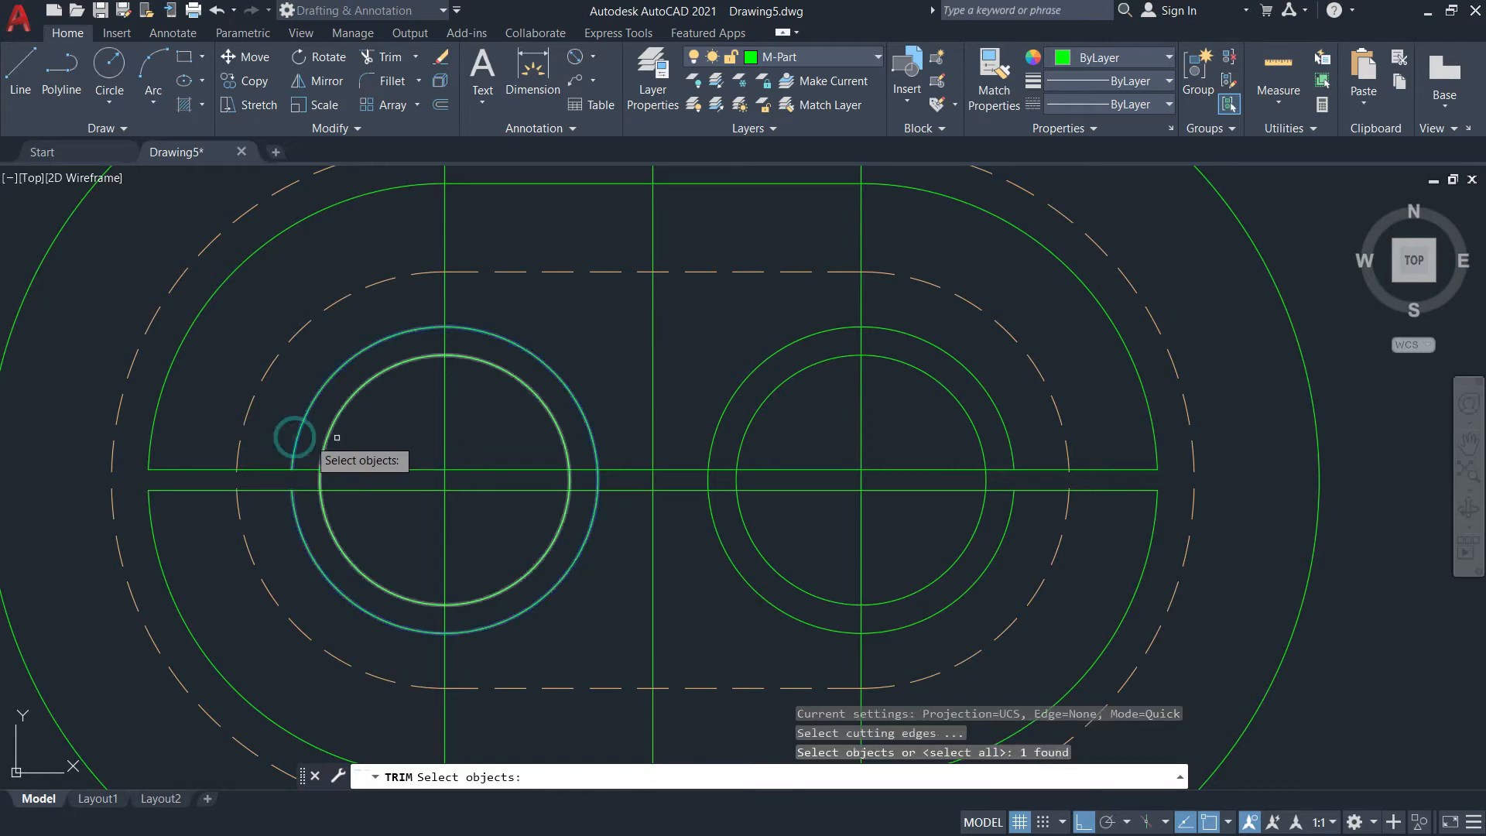
pyautogui.click(723, 409)
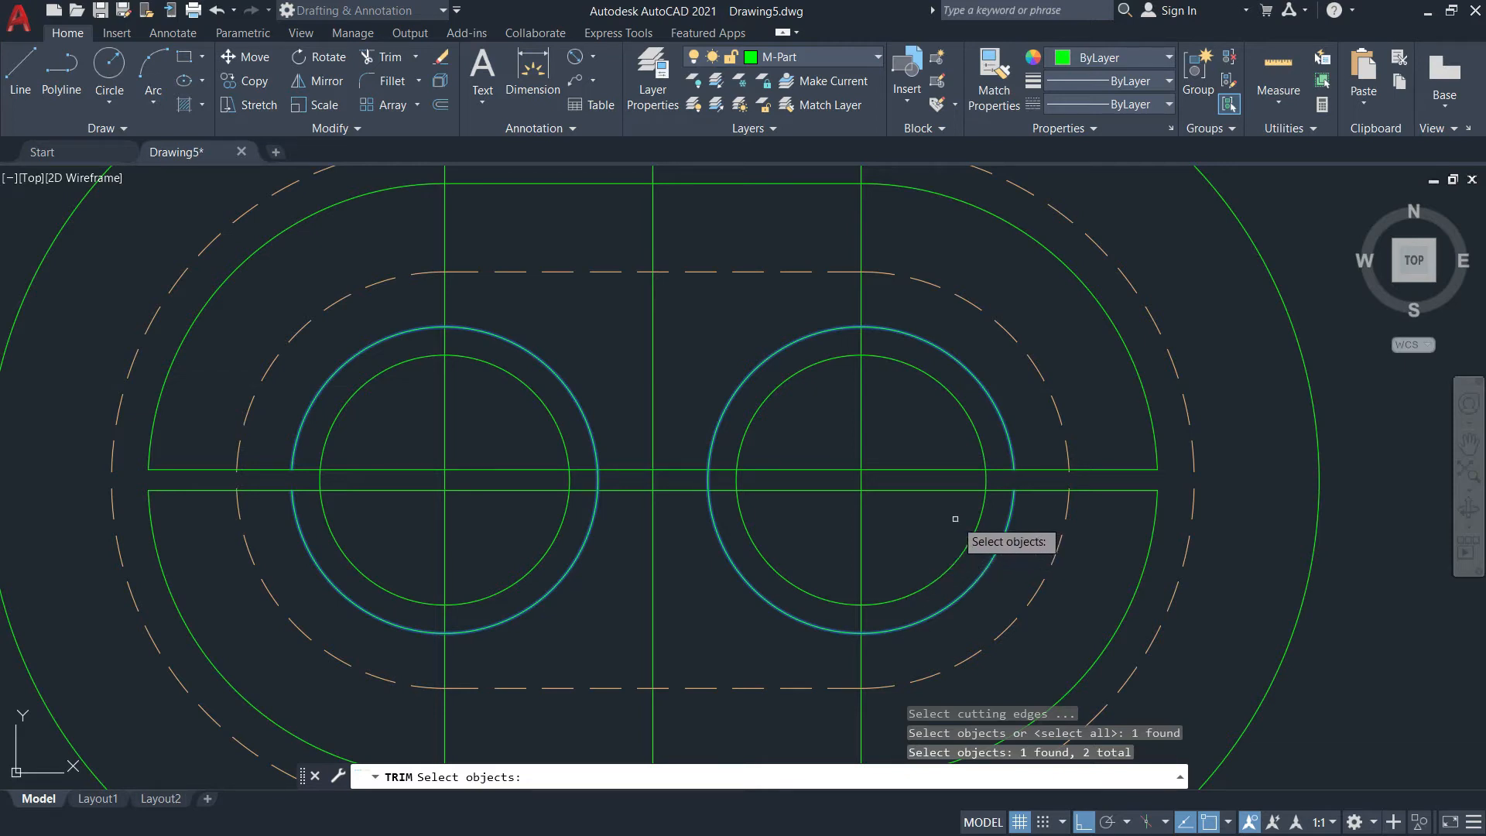
pyautogui.press('Return')
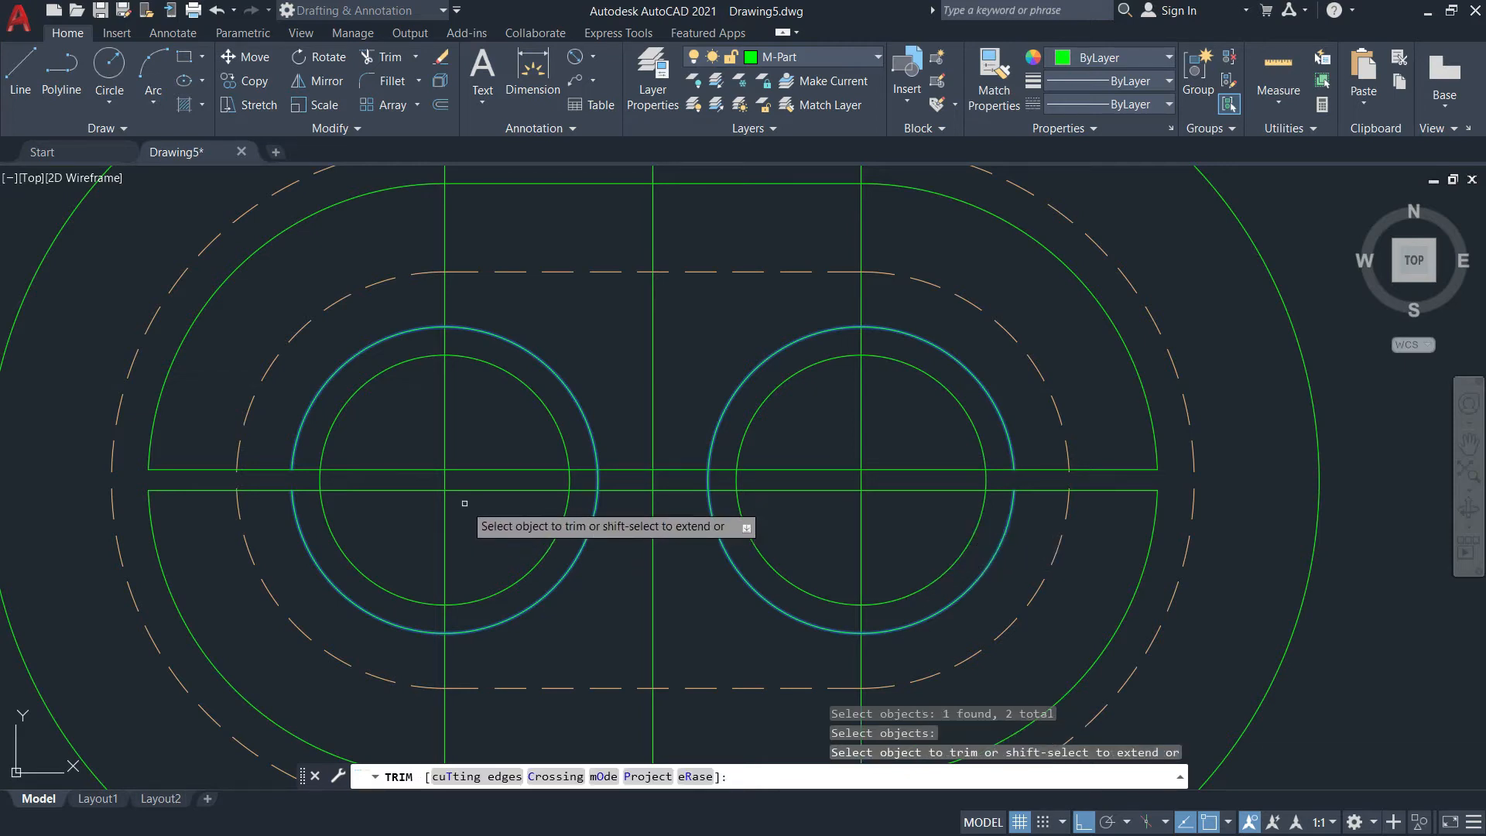
pyautogui.click(493, 467)
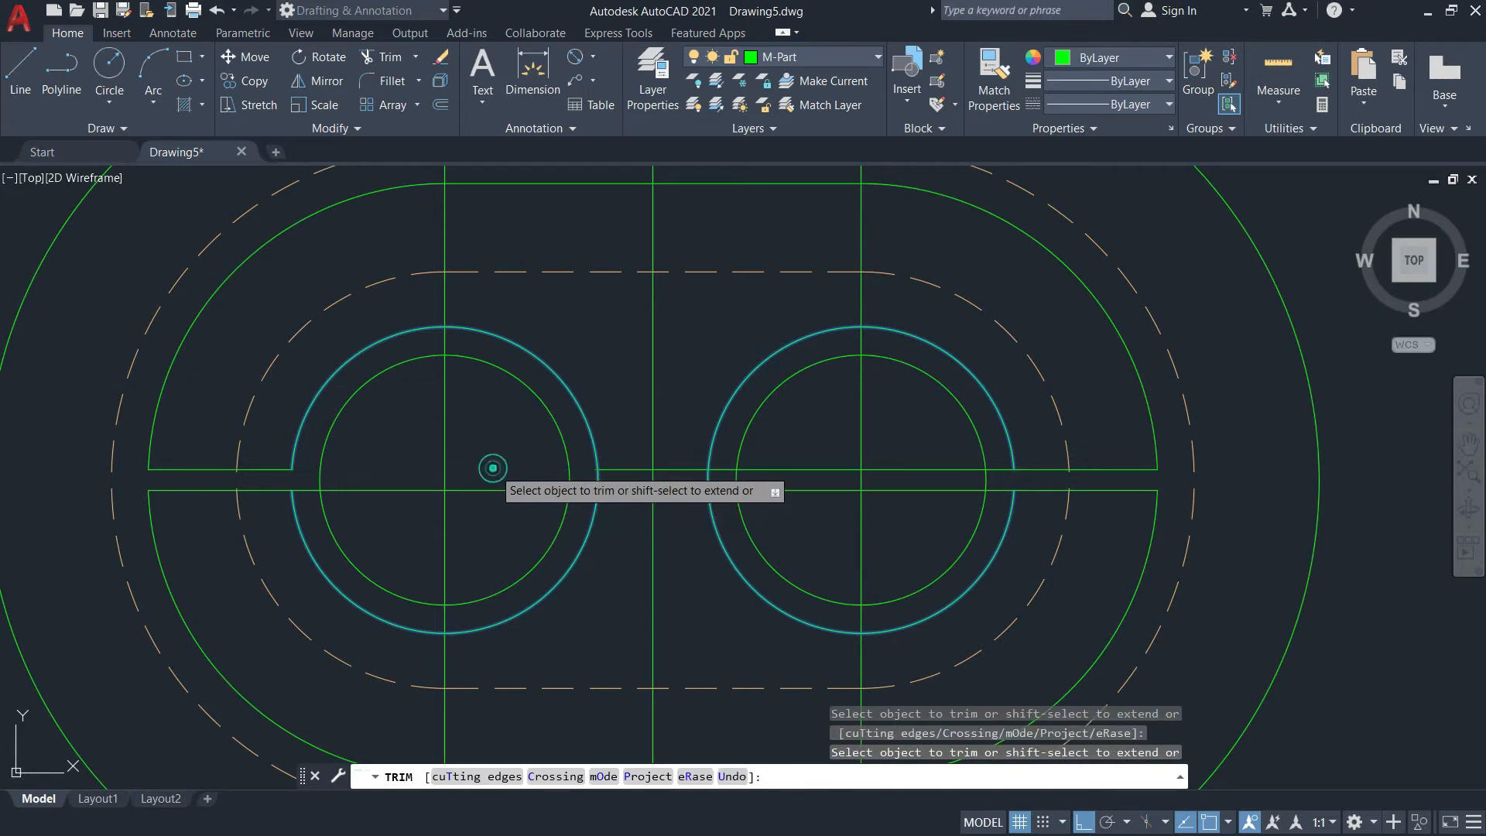
pyautogui.click(676, 468)
pyautogui.click(776, 468)
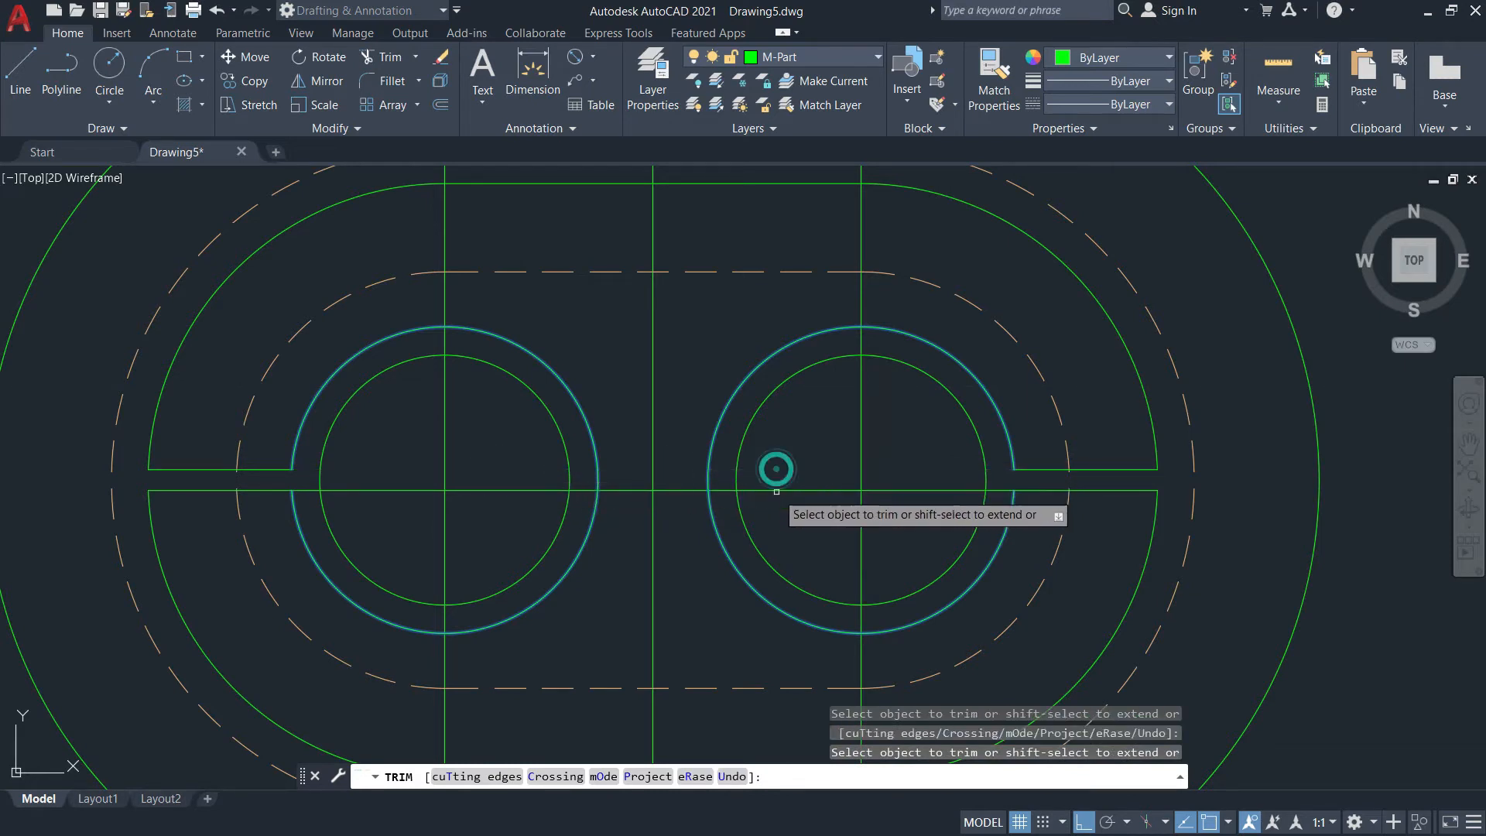
pyautogui.click(953, 489)
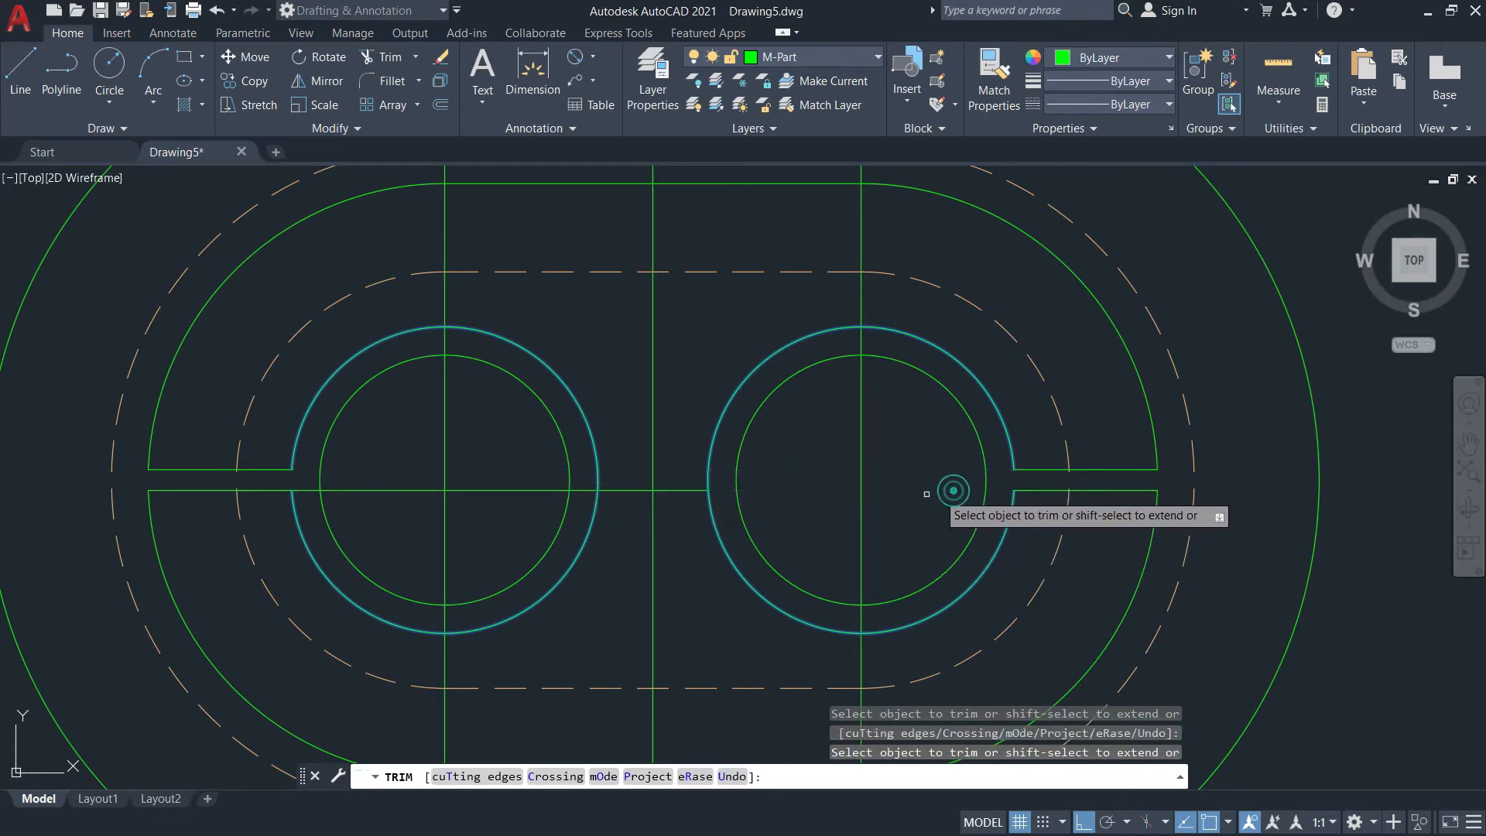
pyautogui.click(664, 491)
pyautogui.click(512, 490)
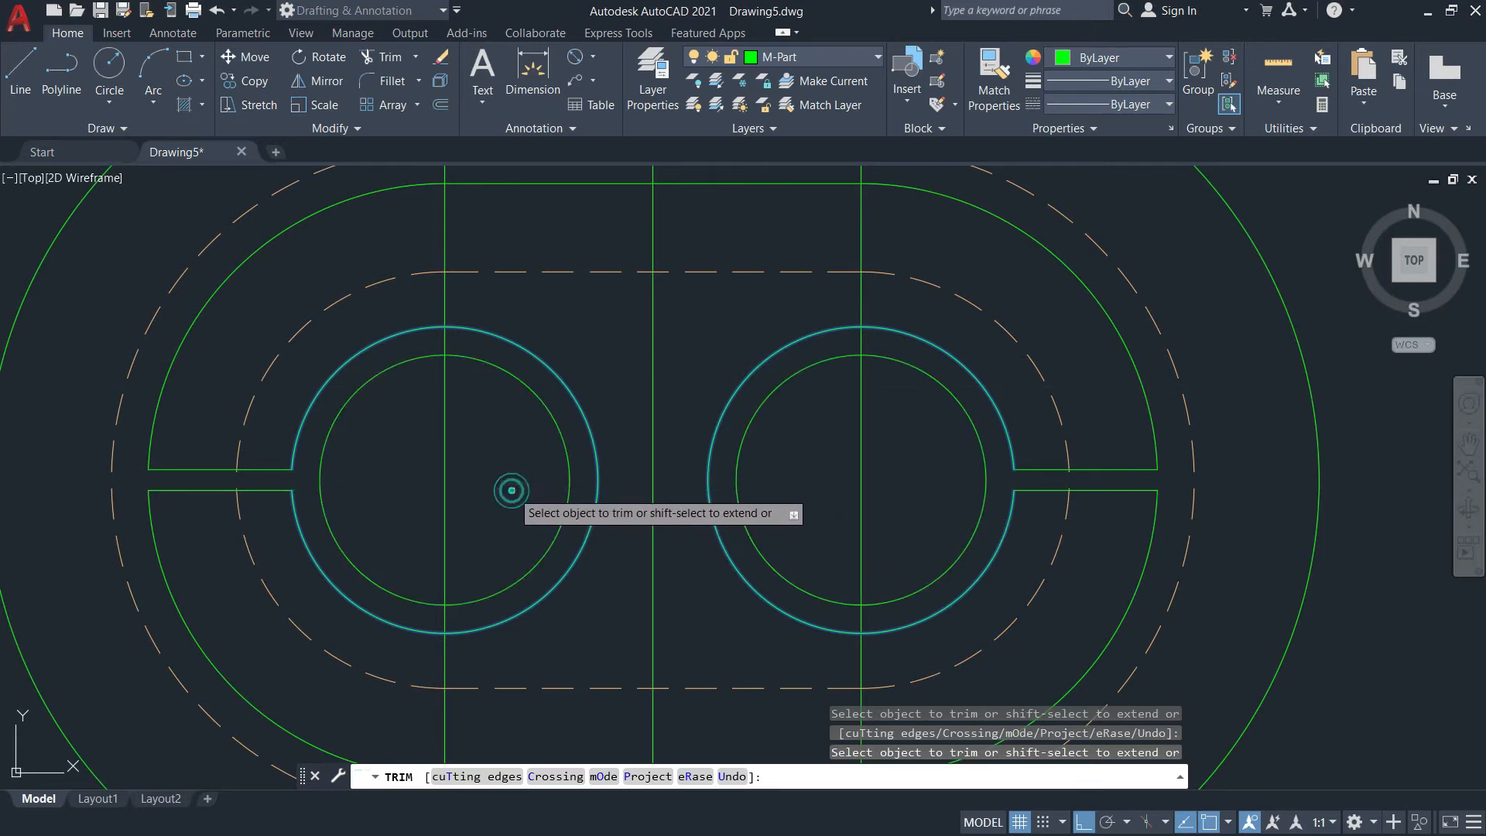
pyautogui.press('Return')
pyautogui.scroll(-4, 525, 496)
pyautogui.moveTo(588, 455); pyautogui.dragTo(660, 445, button='middle')
pyautogui.scroll(4, 542, 475)
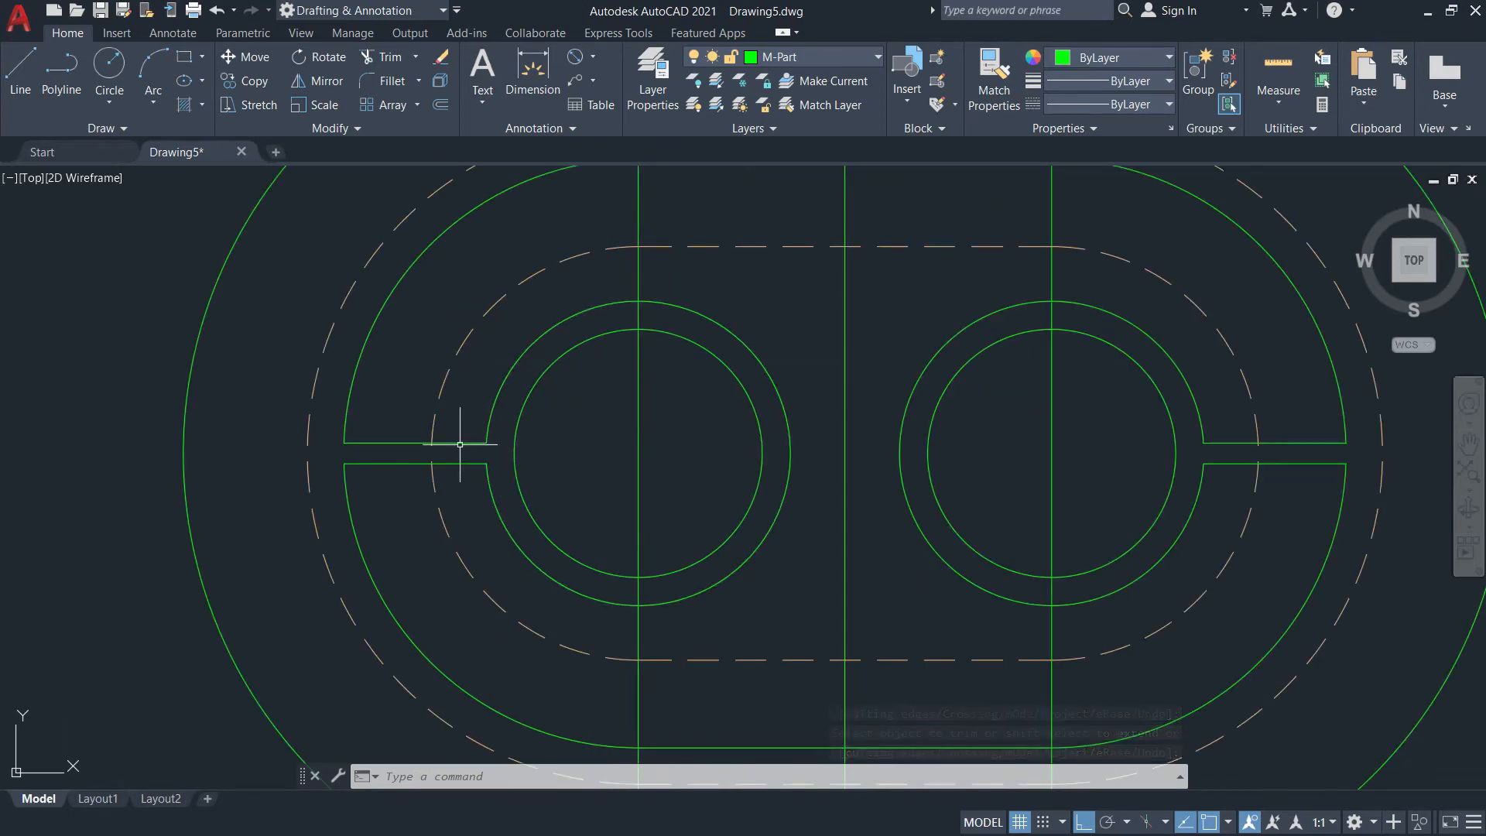
# Check the oil groove note in the Illustration 11 image and set up Fillet with radius 0.0626 for multiple corners
pyautogui.hotkey('alt', 'Tab')
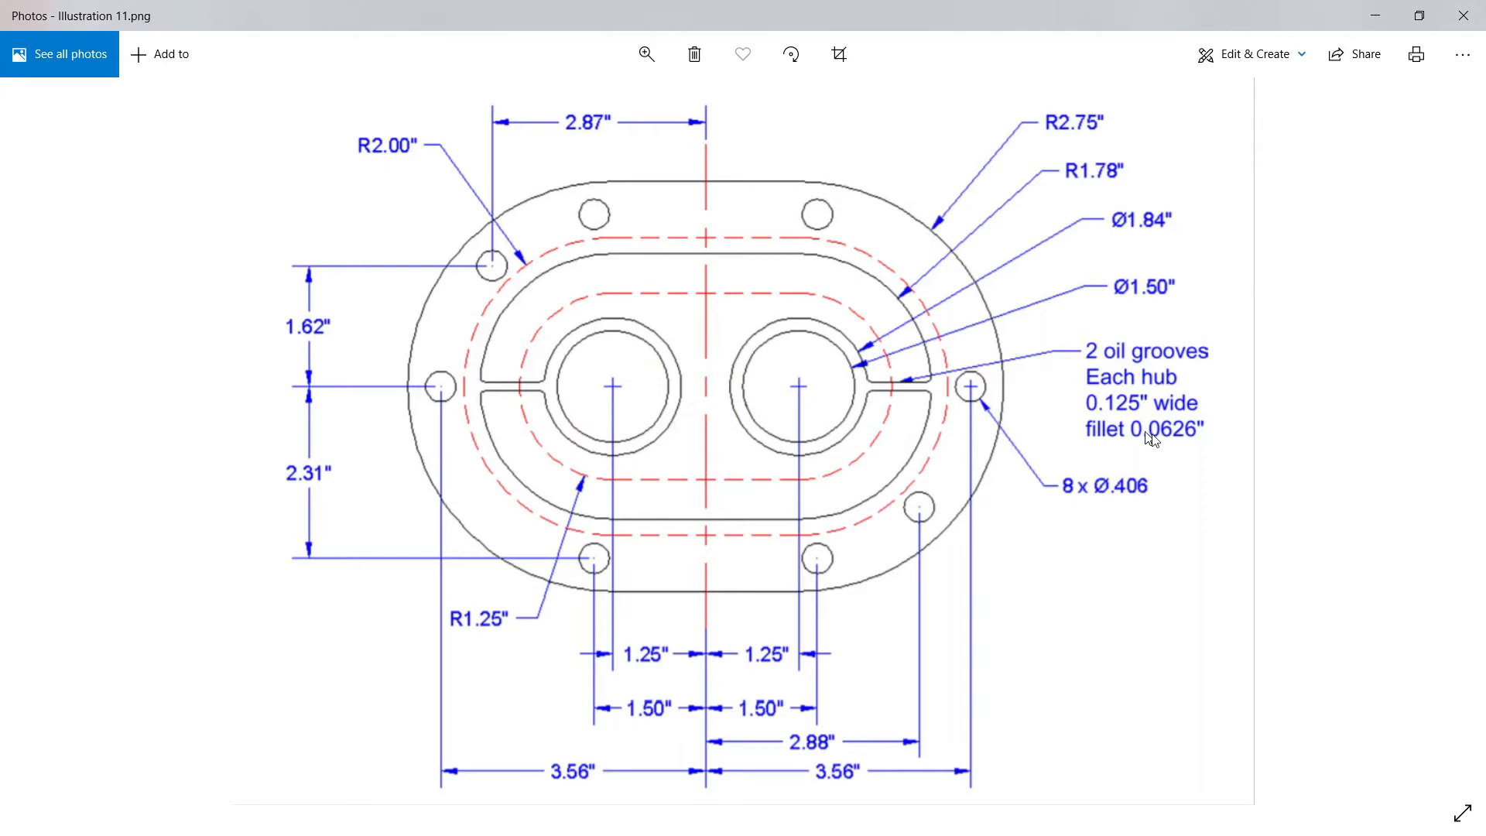
pyautogui.hotkey('alt', 'Tab')
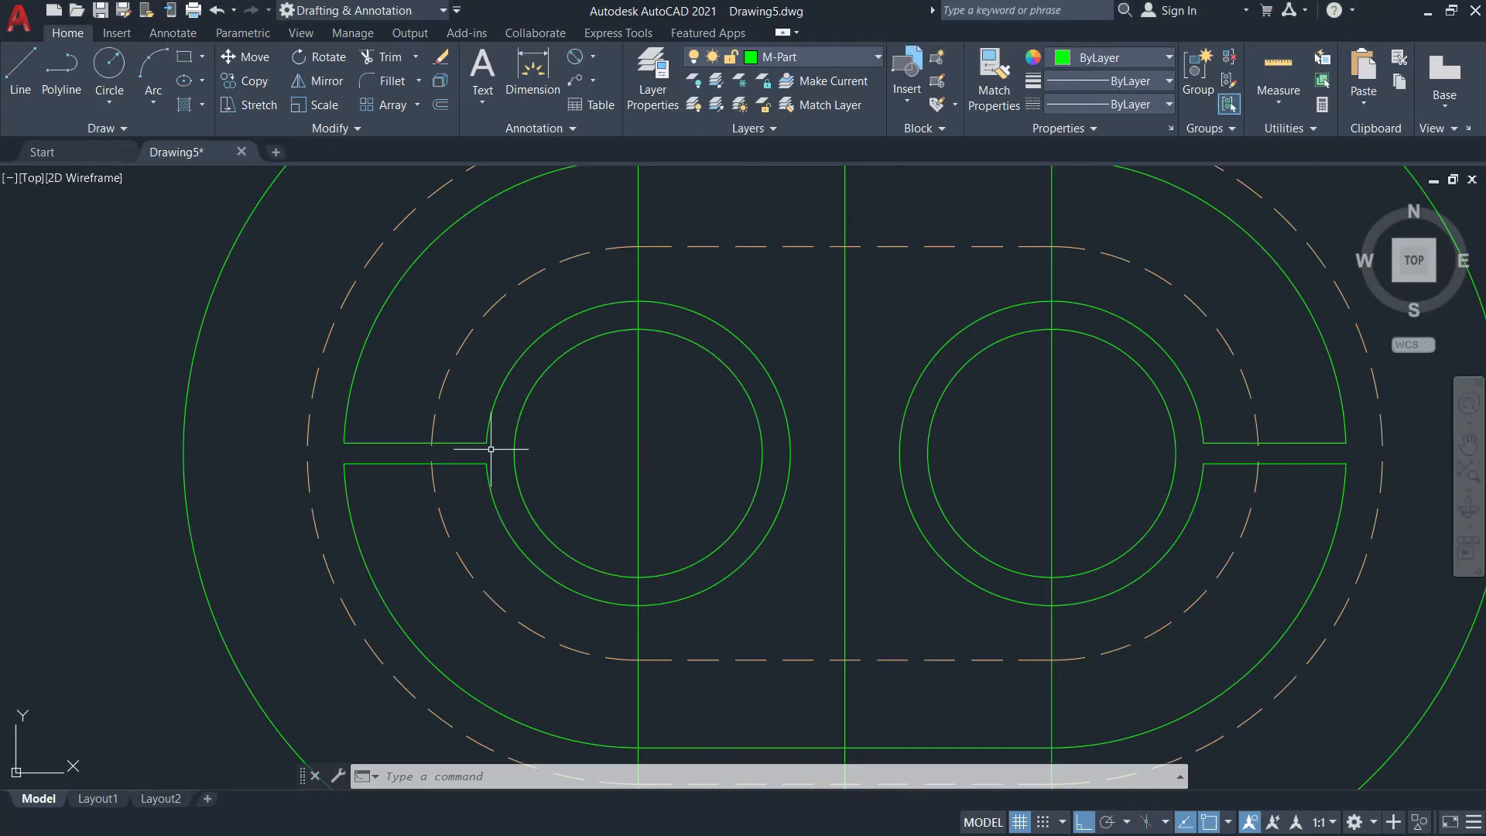
pyautogui.hotkey('alt', 'Tab')
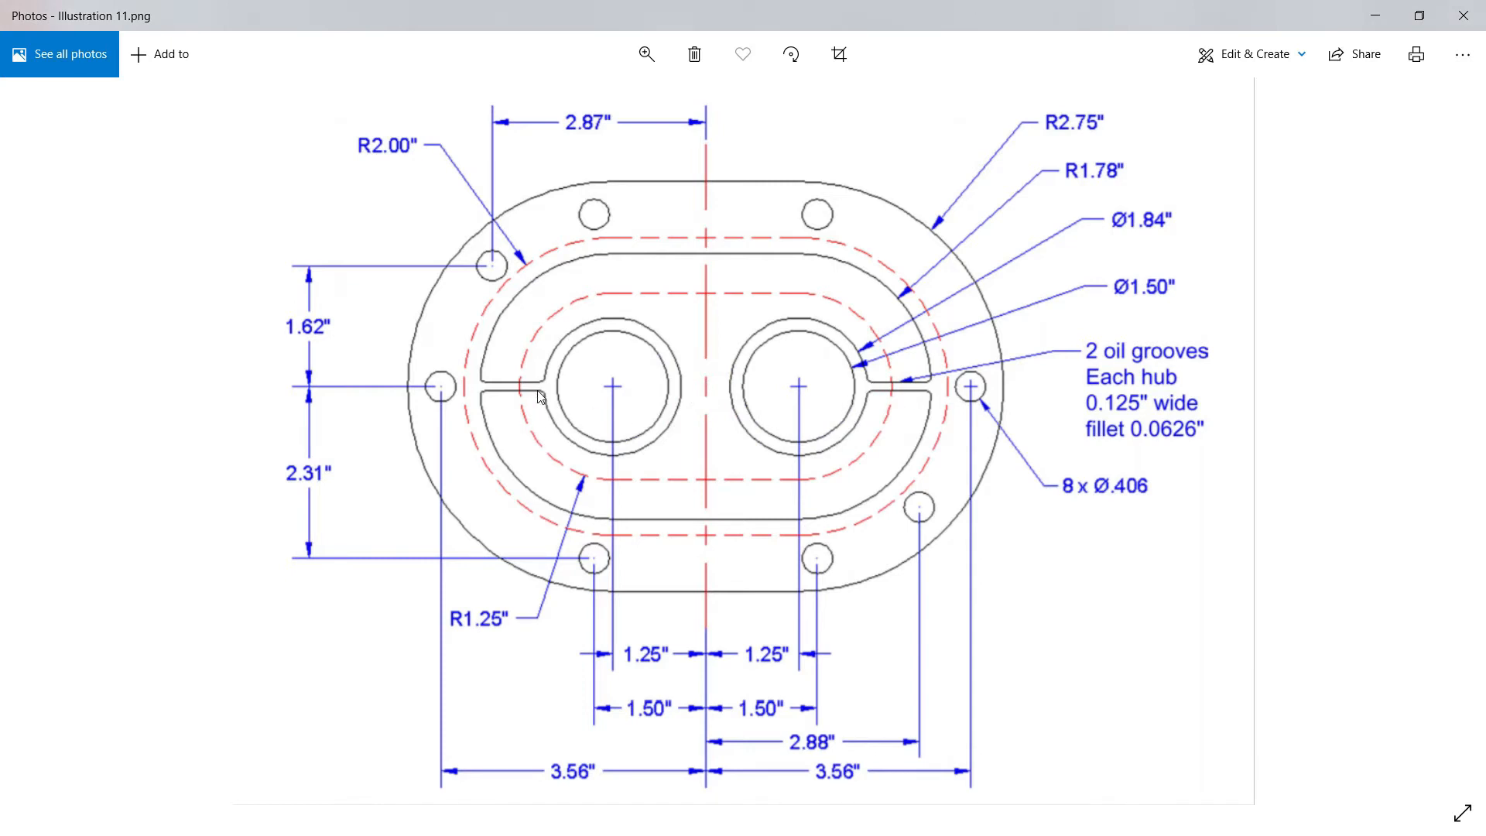
pyautogui.hotkey('alt', 'Tab')
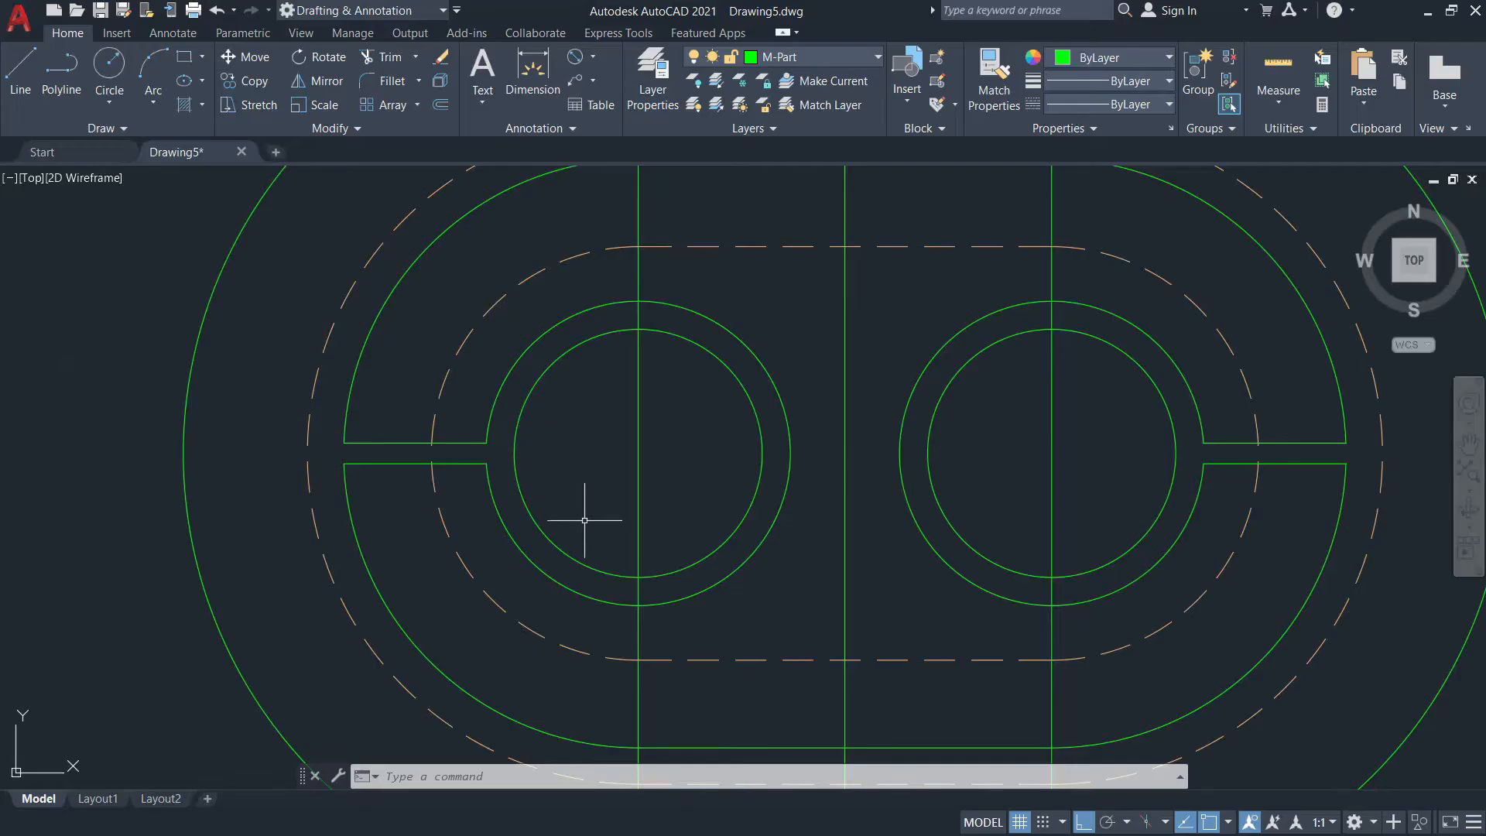
pyautogui.write('f')
pyautogui.press('Return')
pyautogui.write('r')
pyautogui.press('Return')
pyautogui.write('0')
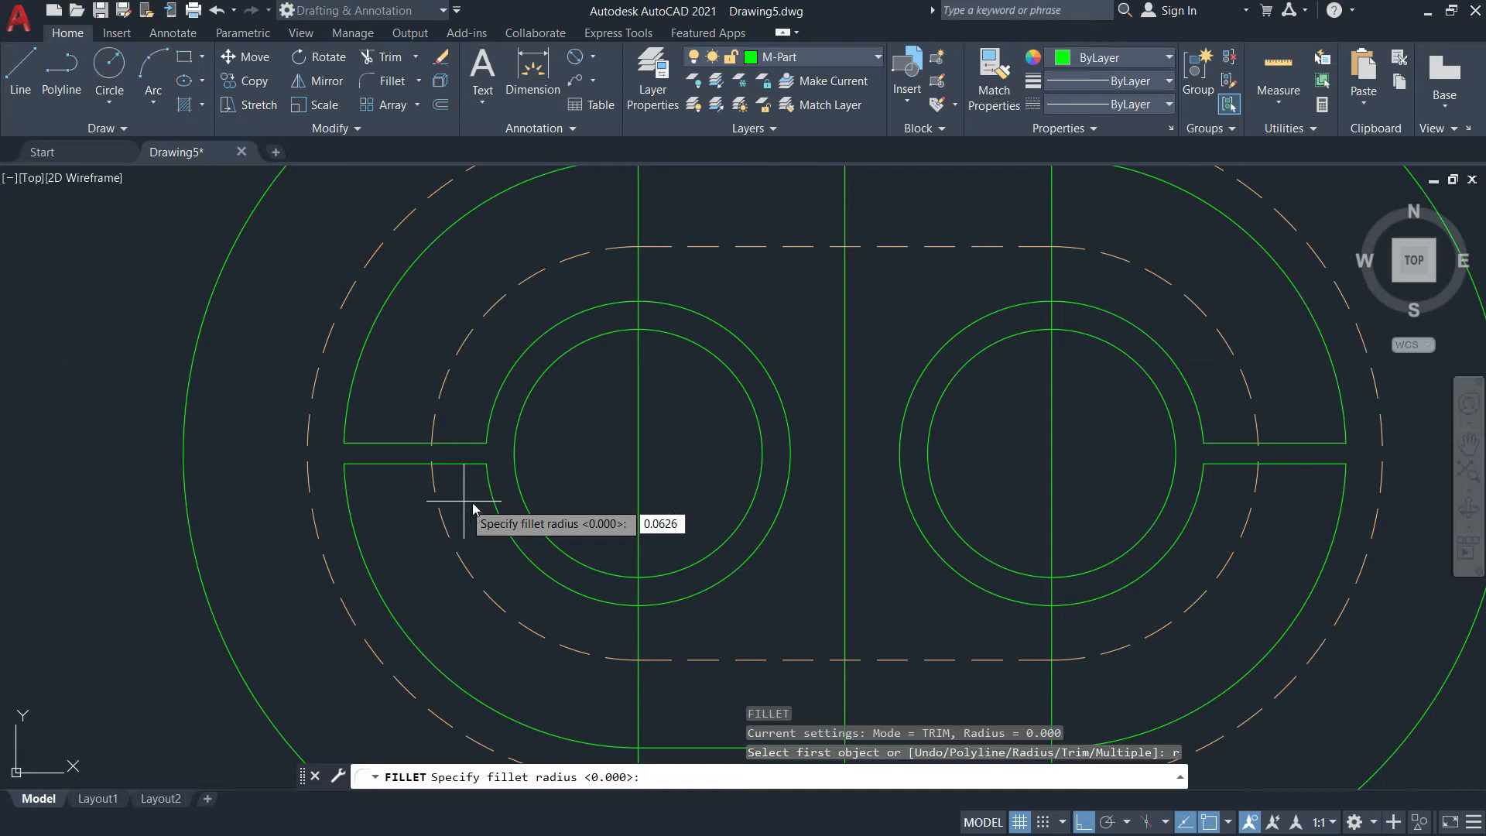
pyautogui.write('.0626')
pyautogui.press('Return')
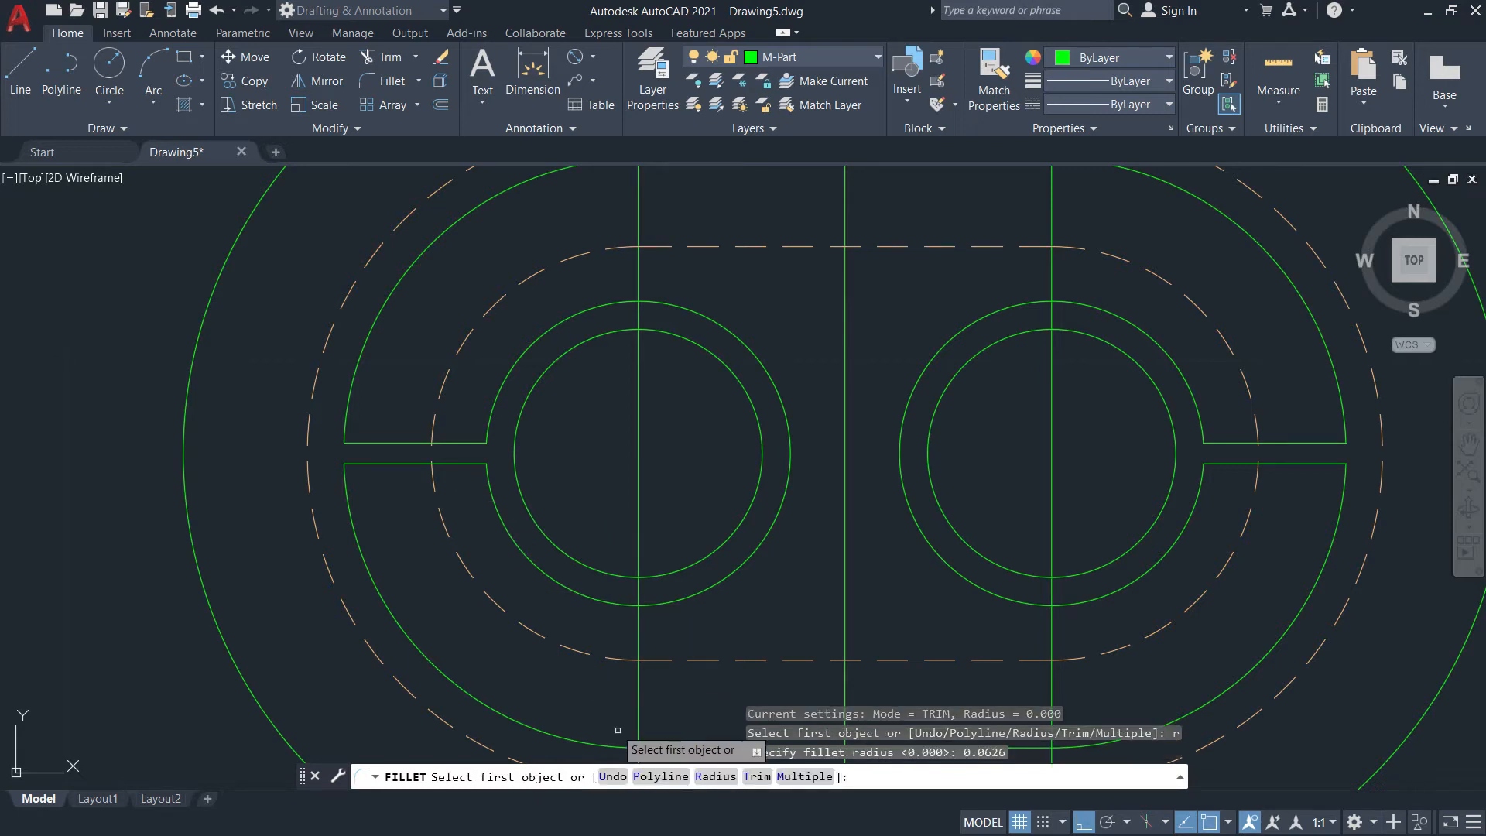
pyautogui.click(798, 782)
# Fillet the four corners where the left groove lines meet the radius 1.78 arcs and the diameter 1.84 hub circle
pyautogui.scroll(4, 355, 428)
pyautogui.click(344, 467)
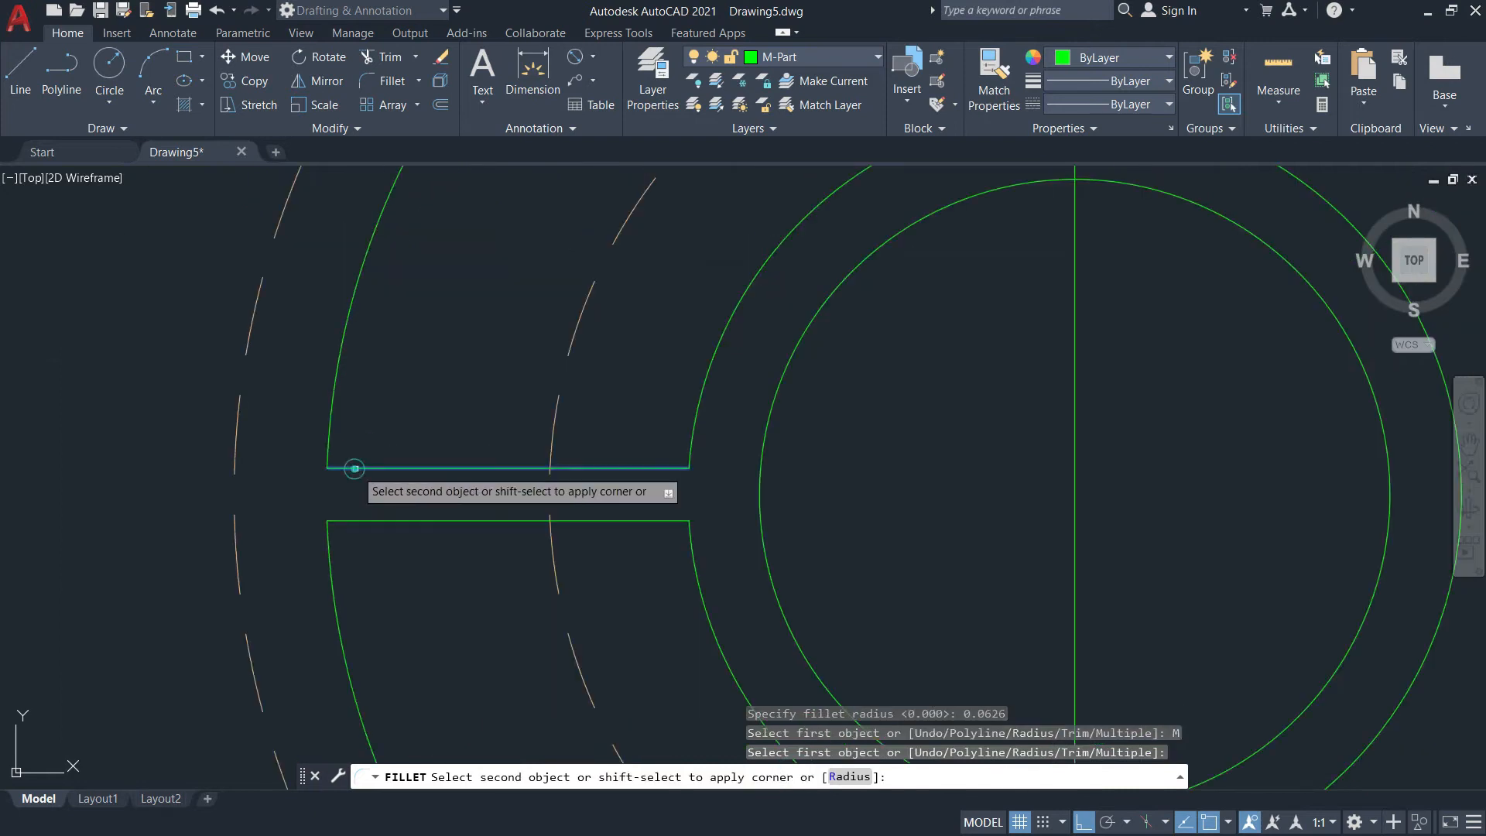
pyautogui.click(329, 433)
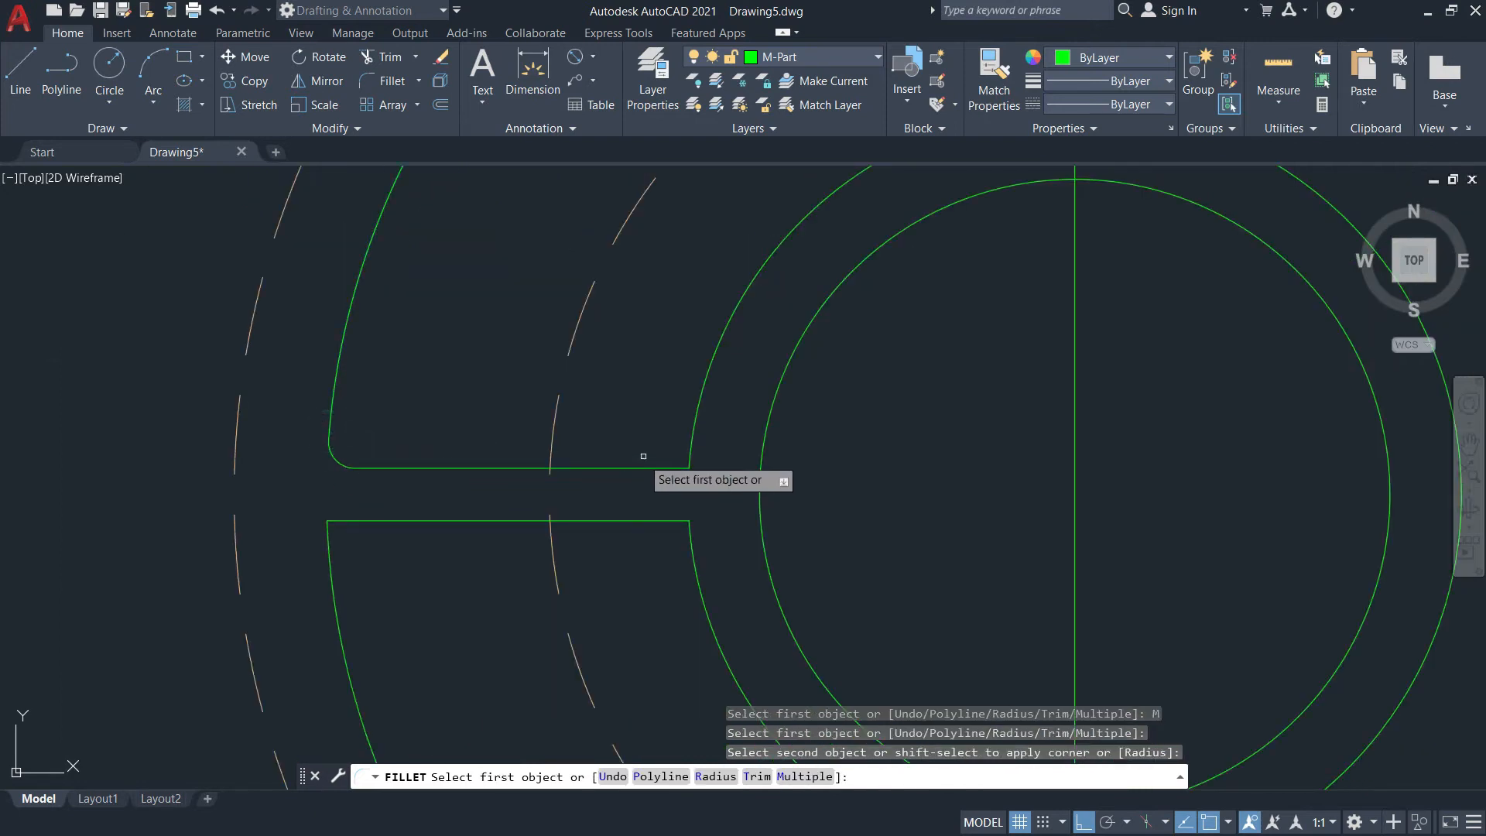
pyautogui.click(694, 432)
pyautogui.click(647, 470)
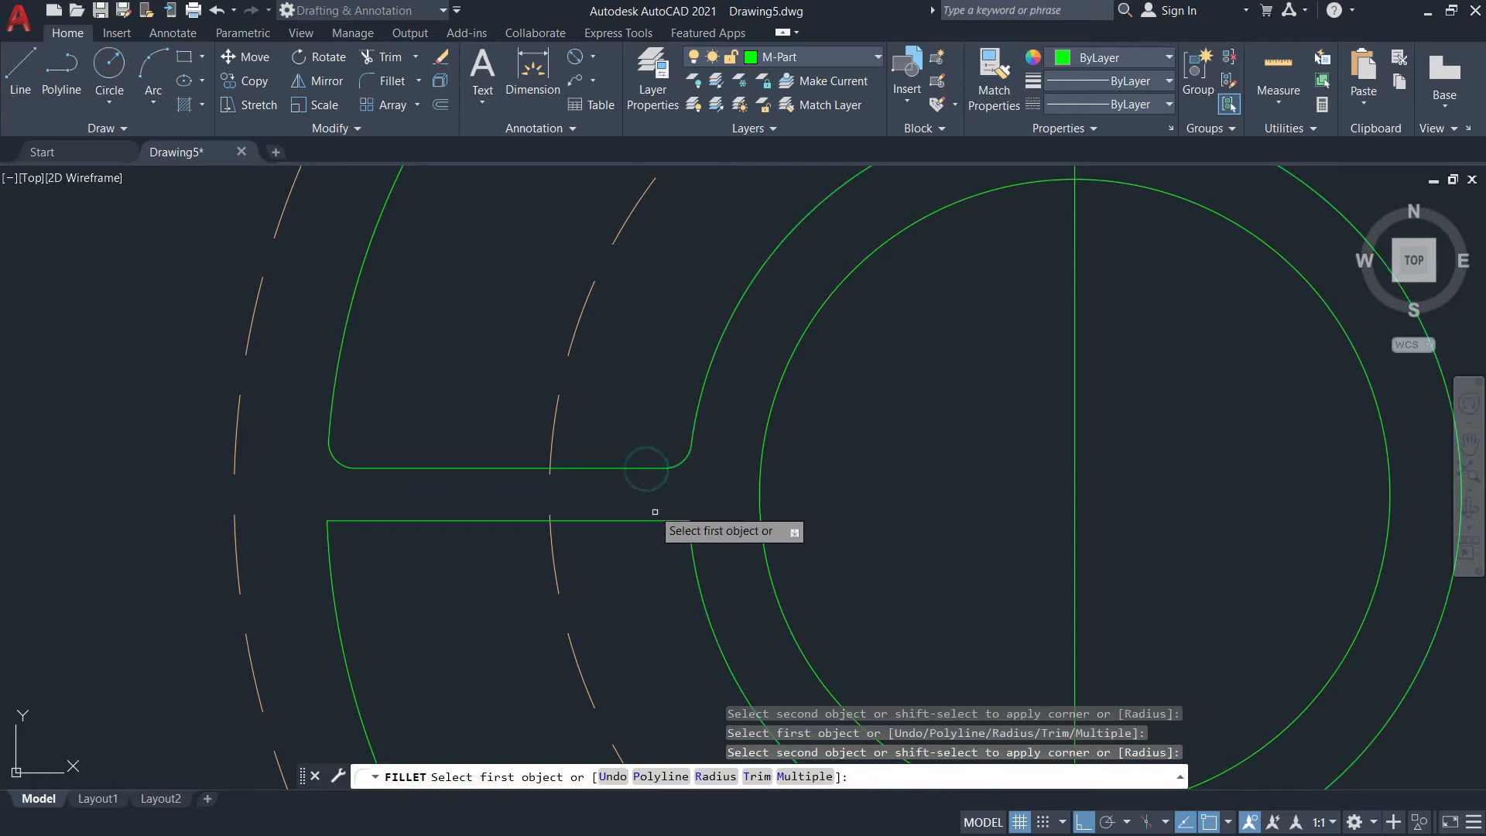
pyautogui.click(659, 520)
pyautogui.click(688, 551)
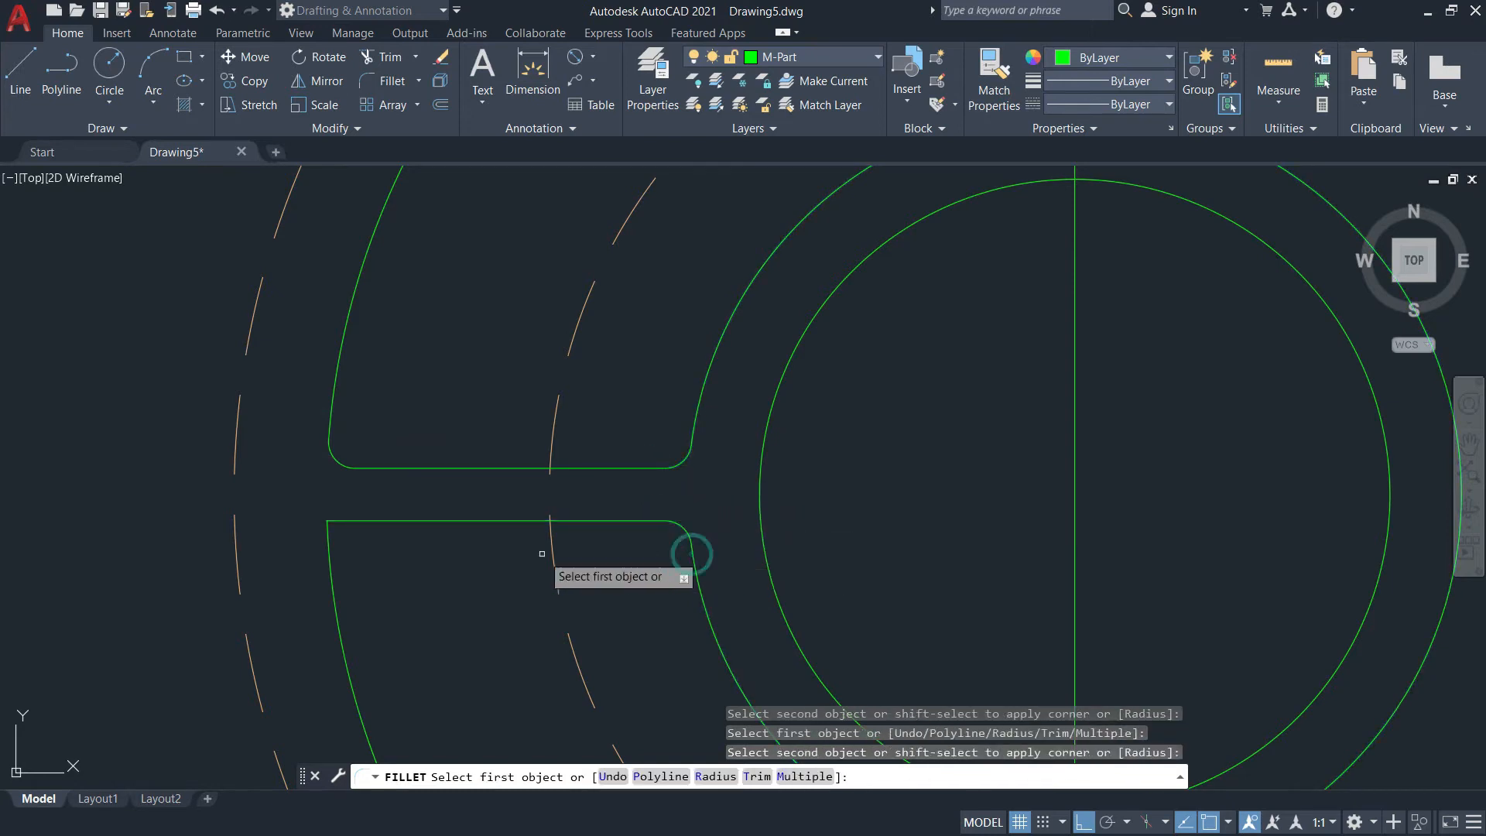
pyautogui.click(375, 521)
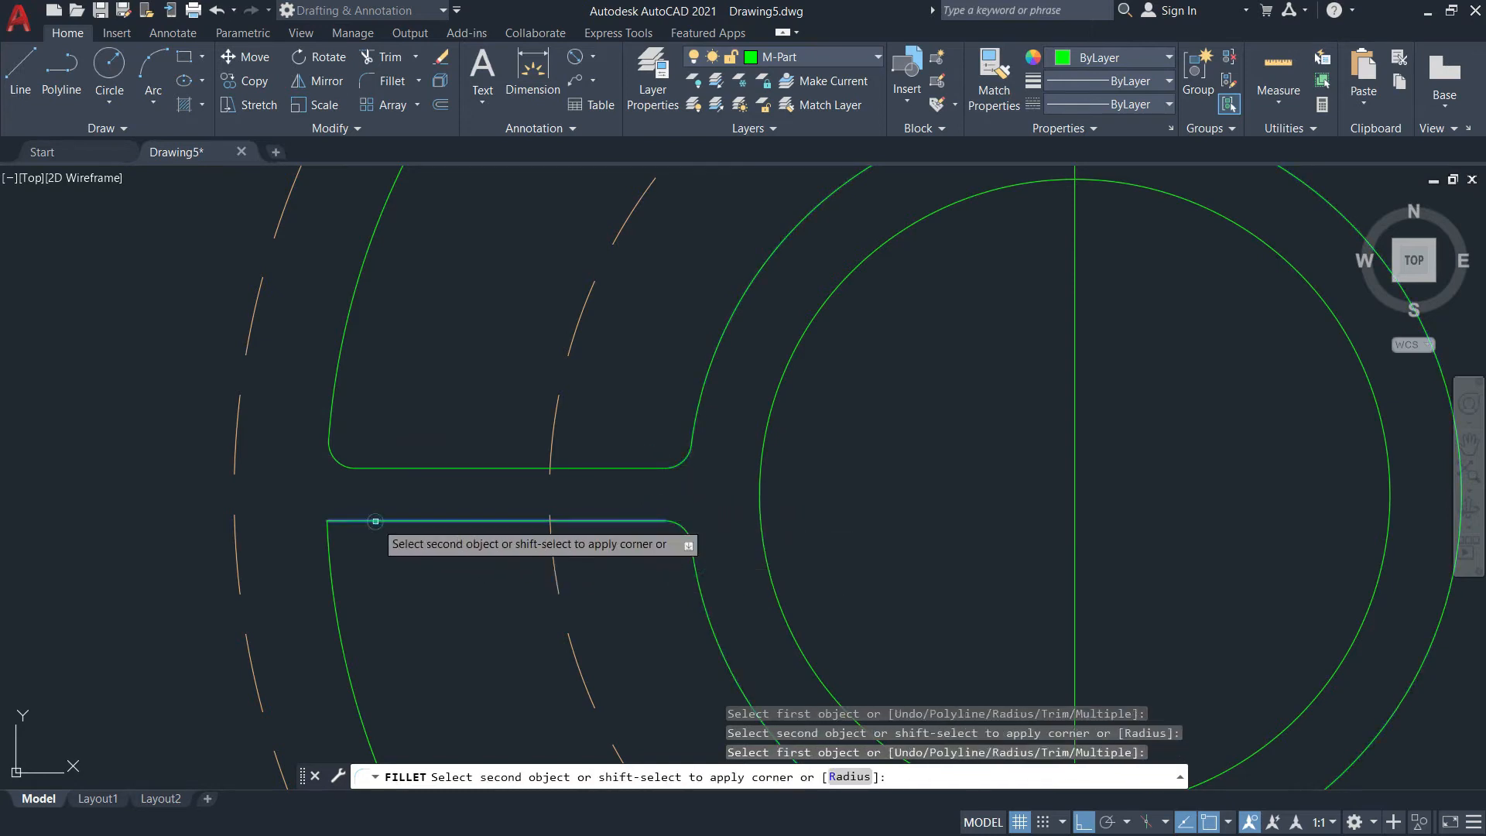
pyautogui.click(328, 556)
pyautogui.scroll(-3, 322, 551)
pyautogui.moveTo(322, 551)
pyautogui.mouseDown(button='middle')
pyautogui.moveTo(641, 544)
pyautogui.moveTo(347, 512)
pyautogui.mouseUp(button='middle')
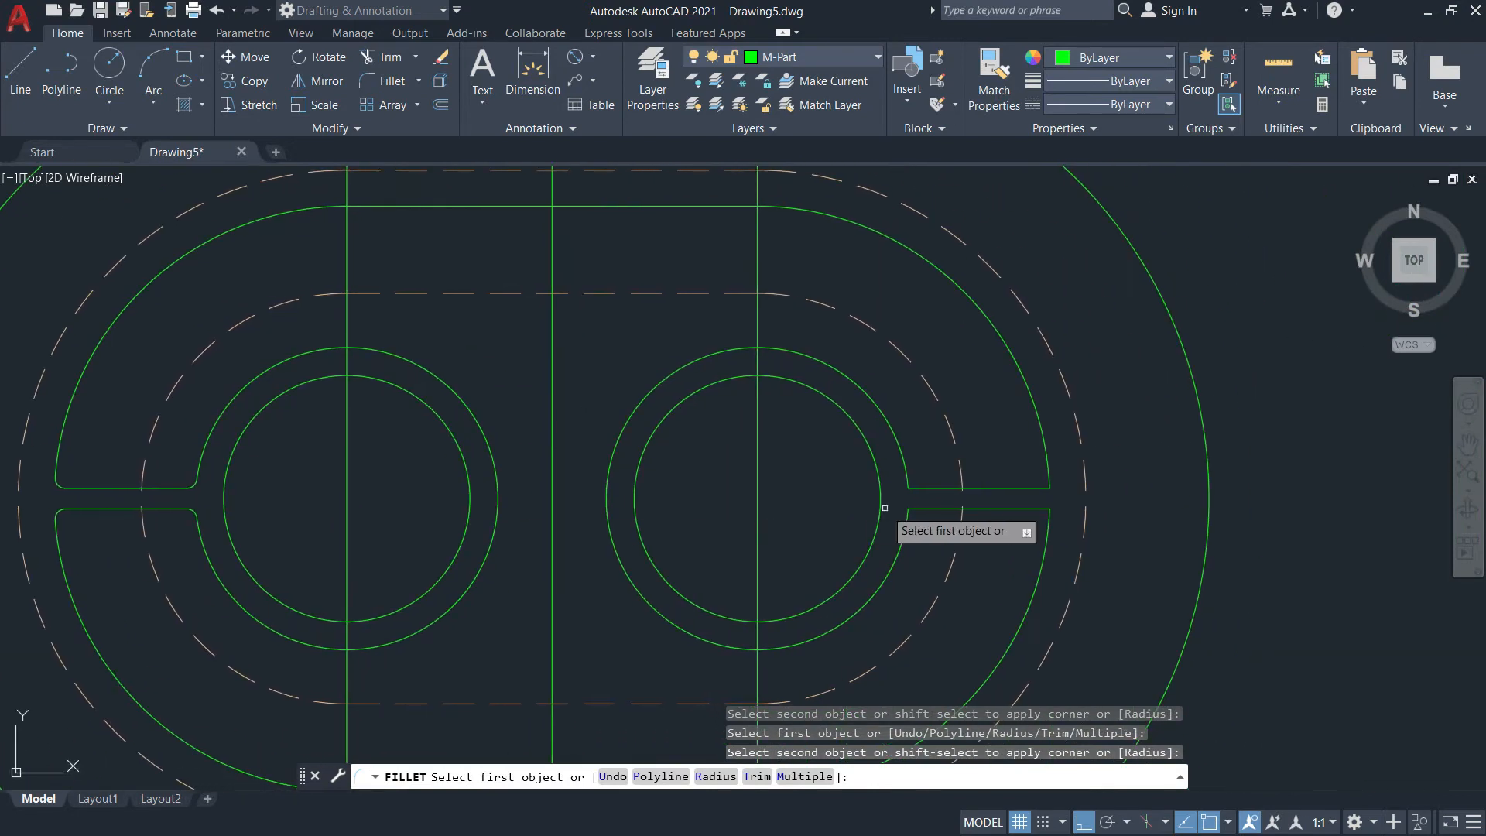
# Fillet the four corners where the right groove lines meet the diameter 1.84 hub circle and the radius 1.78 arcs
pyautogui.moveTo(881, 507); pyautogui.dragTo(777, 508, button='middle')
pyautogui.click(825, 487)
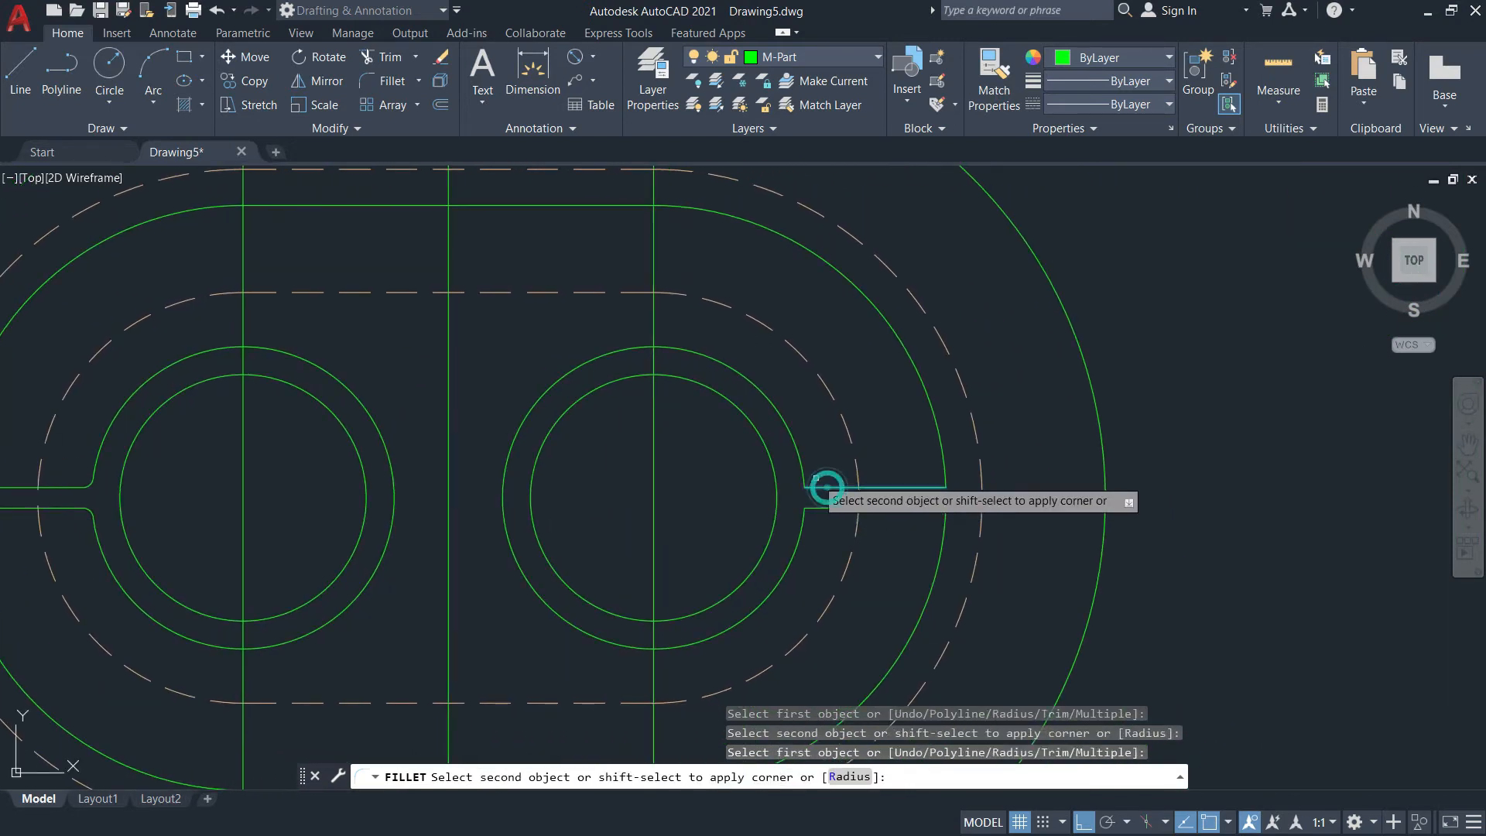
pyautogui.click(802, 464)
pyautogui.click(817, 507)
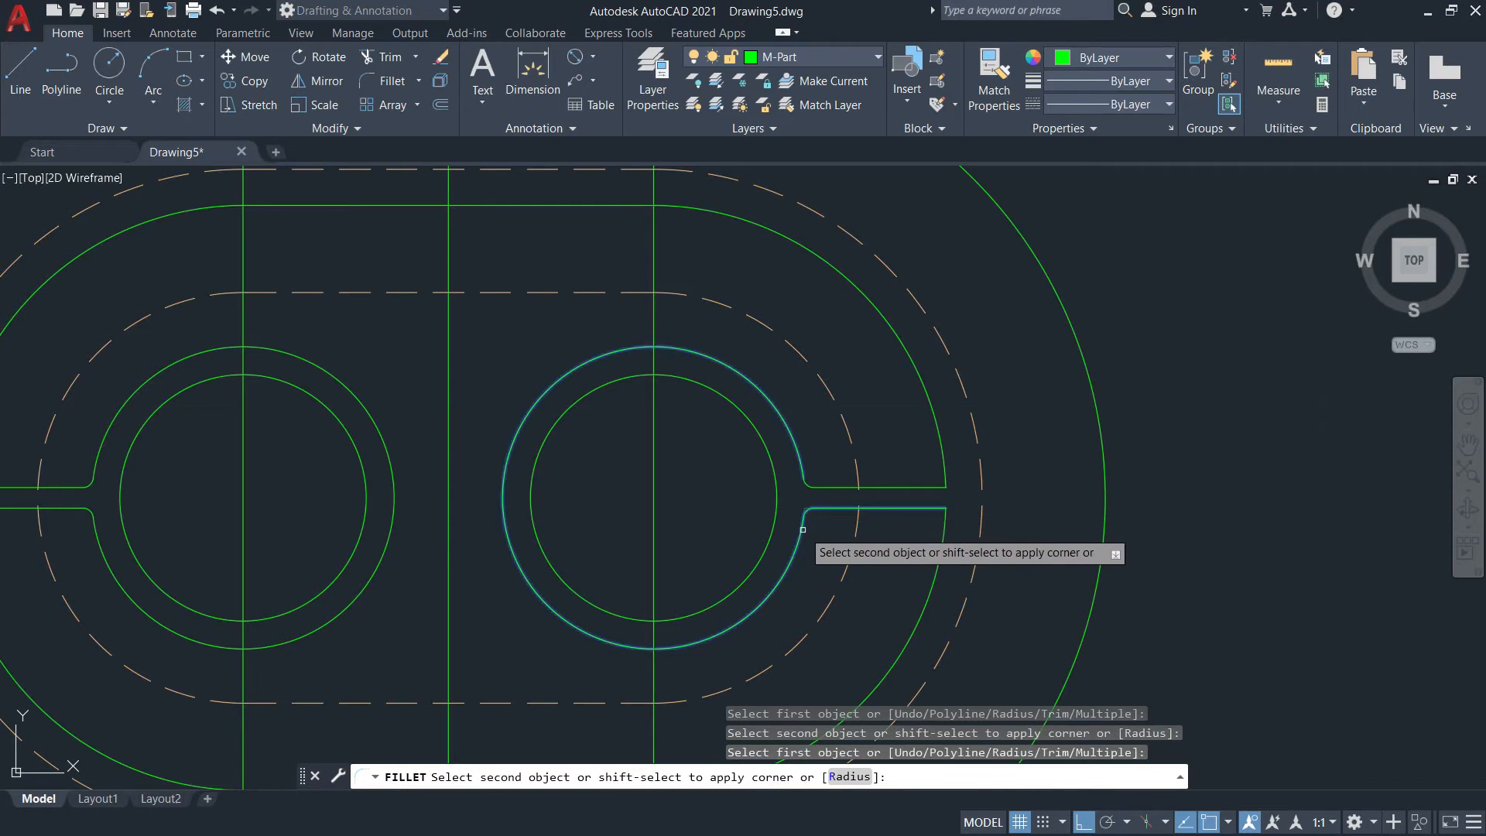
pyautogui.click(799, 530)
pyautogui.click(923, 511)
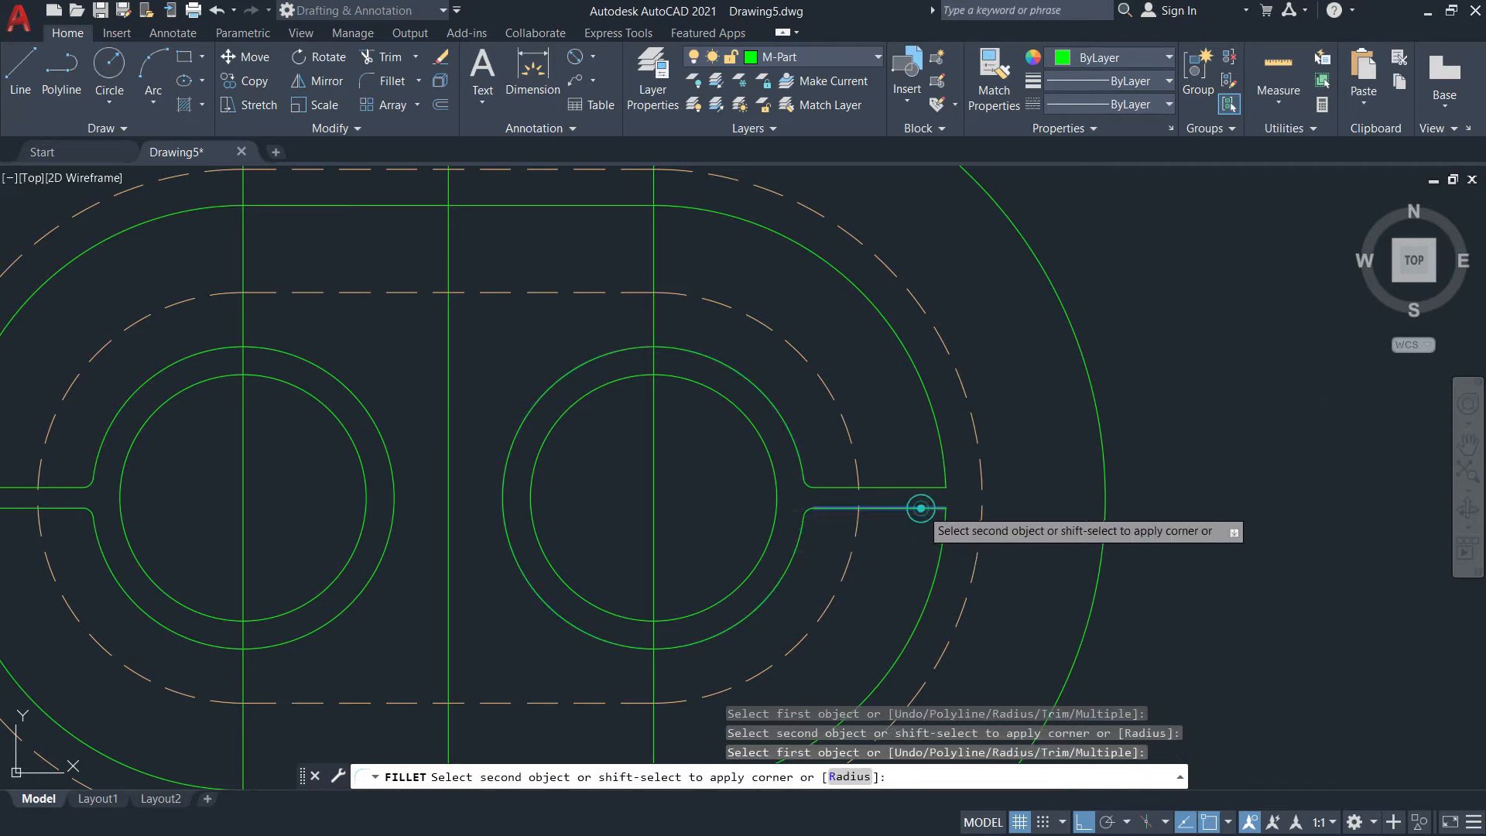
pyautogui.click(941, 534)
pyautogui.click(930, 488)
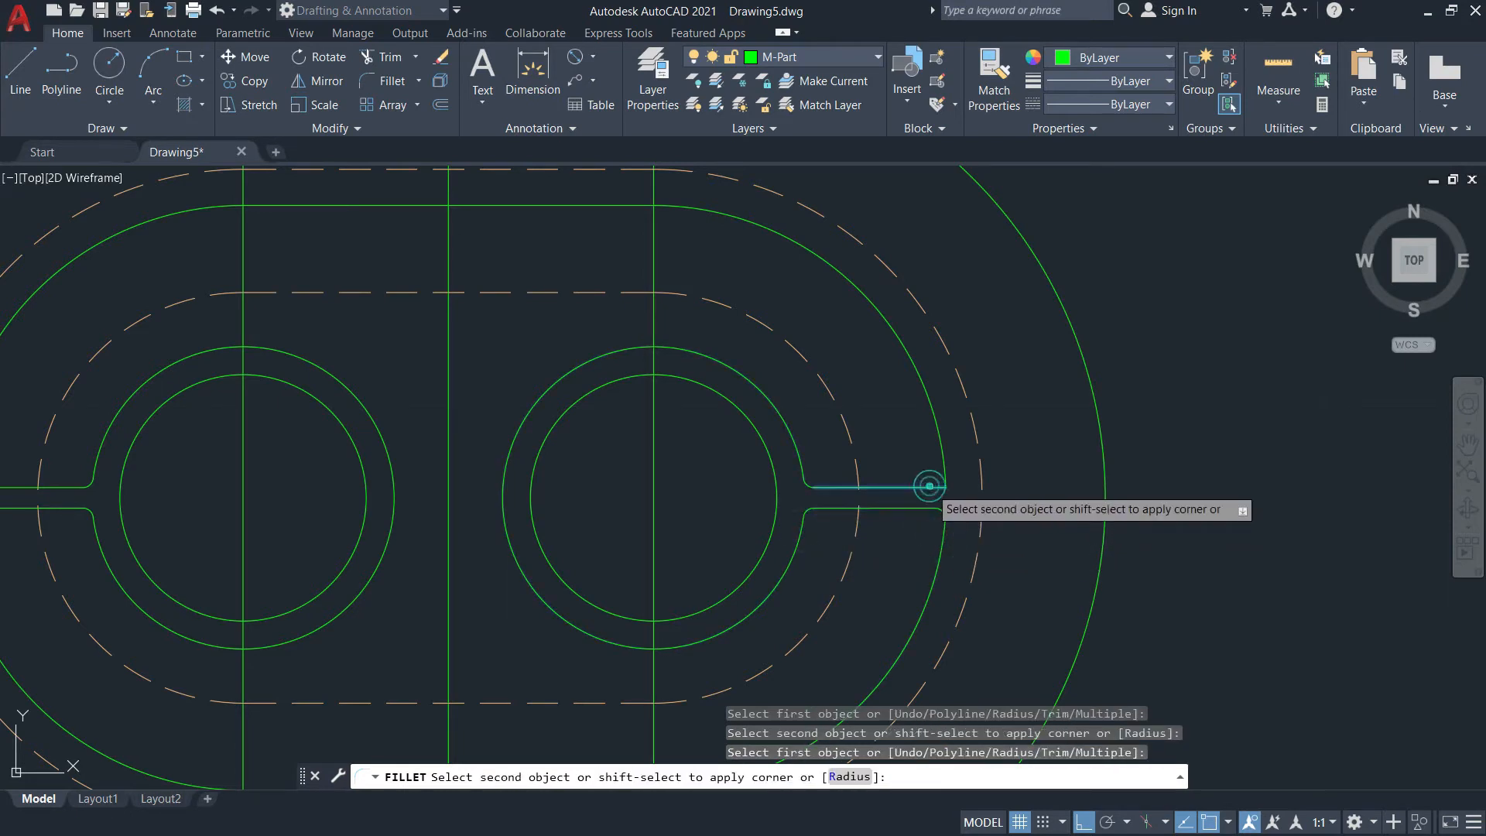
pyautogui.click(940, 463)
pyautogui.scroll(-3, 921, 472)
pyautogui.moveTo(859, 480); pyautogui.dragTo(1013, 435, button='middle')
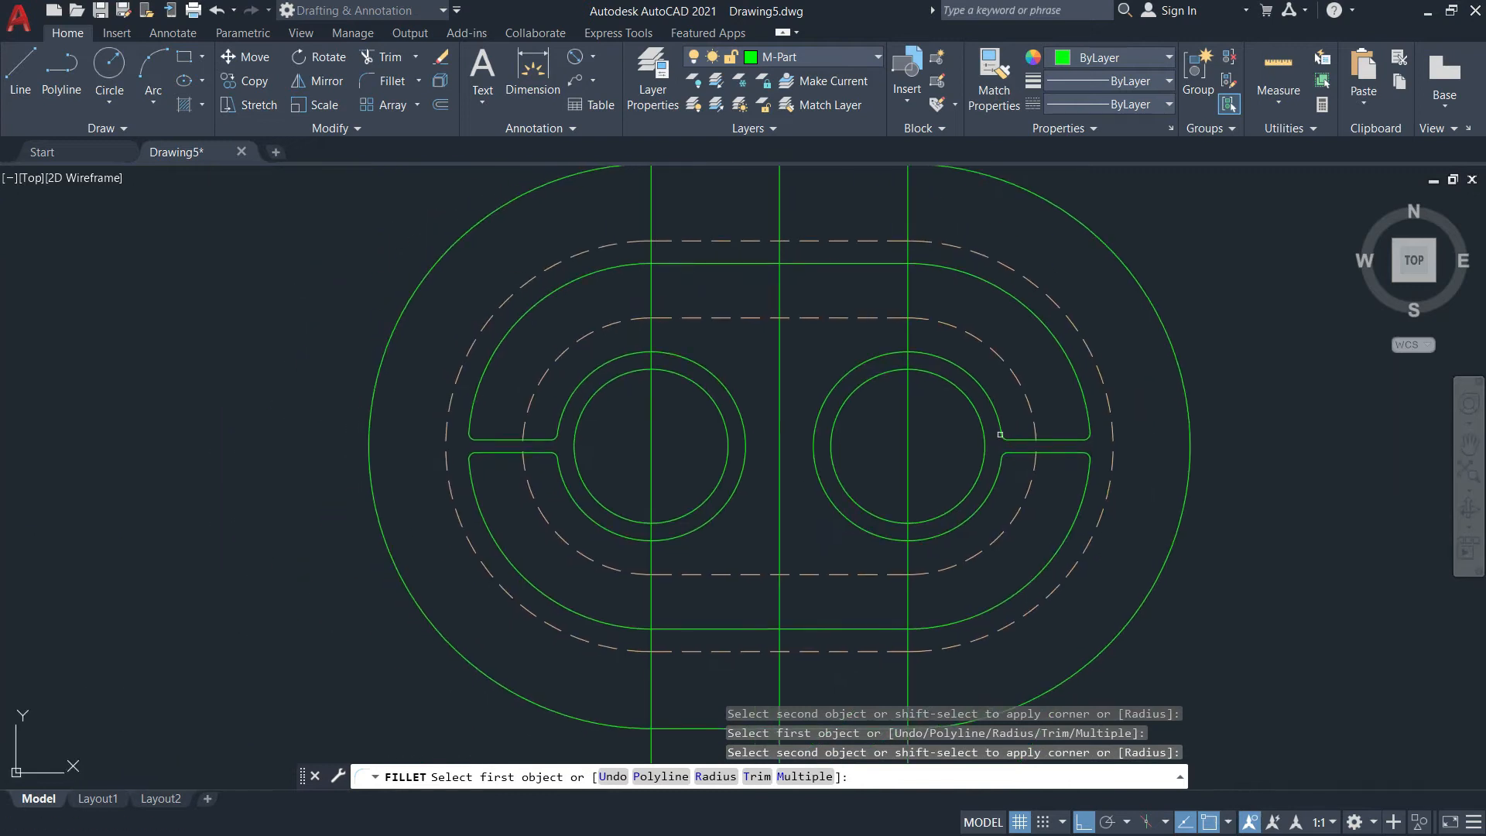
pyautogui.moveTo(695, 425); pyautogui.dragTo(659, 463, button='middle')
pyautogui.press('Escape')
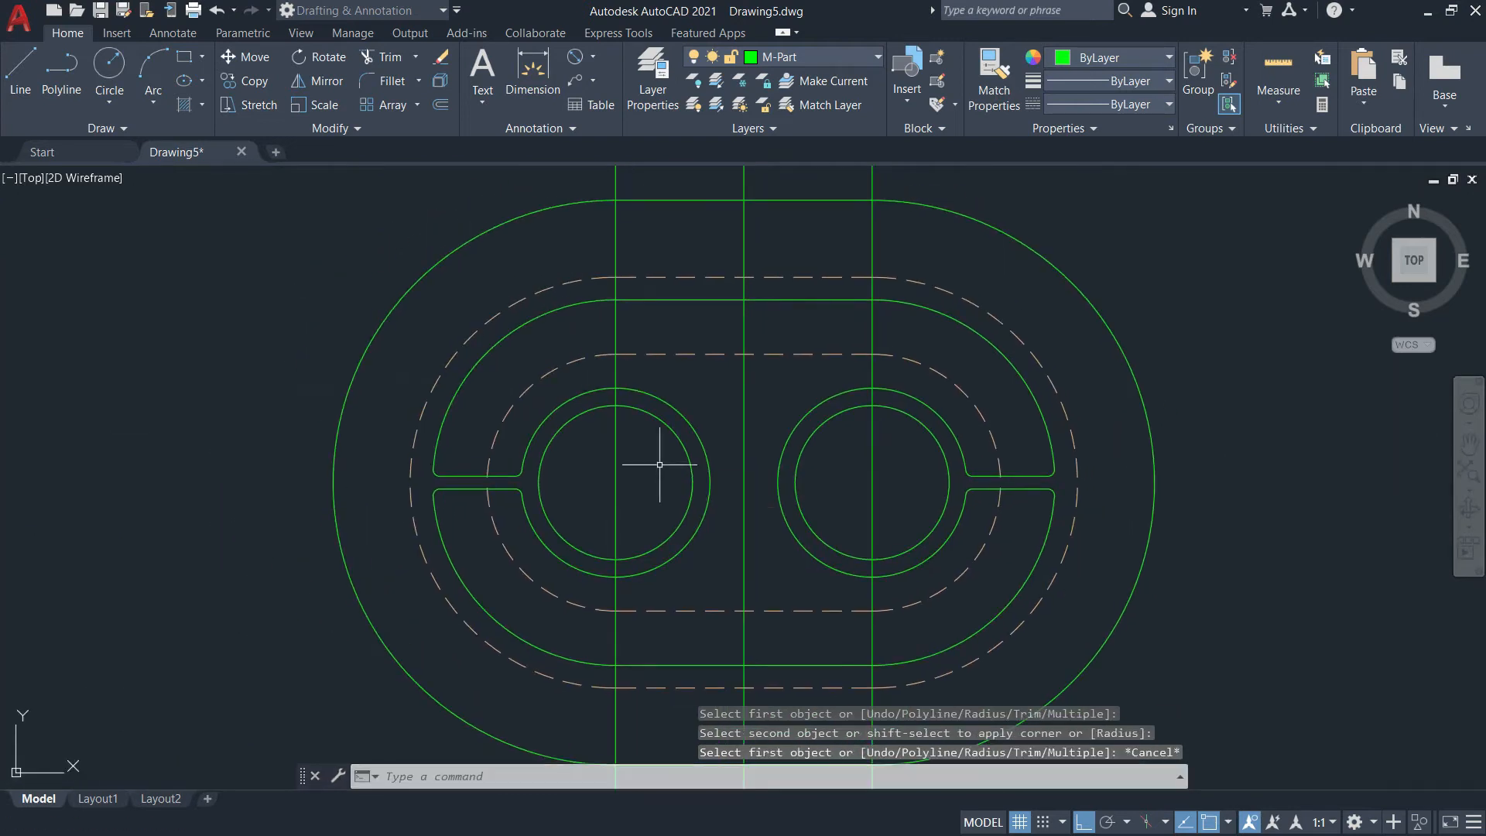
# Erase the vertical lines through the left and right hub centres, keeping the middle vertical line
pyautogui.write('e')
pyautogui.press('Return')
pyautogui.click(615, 444)
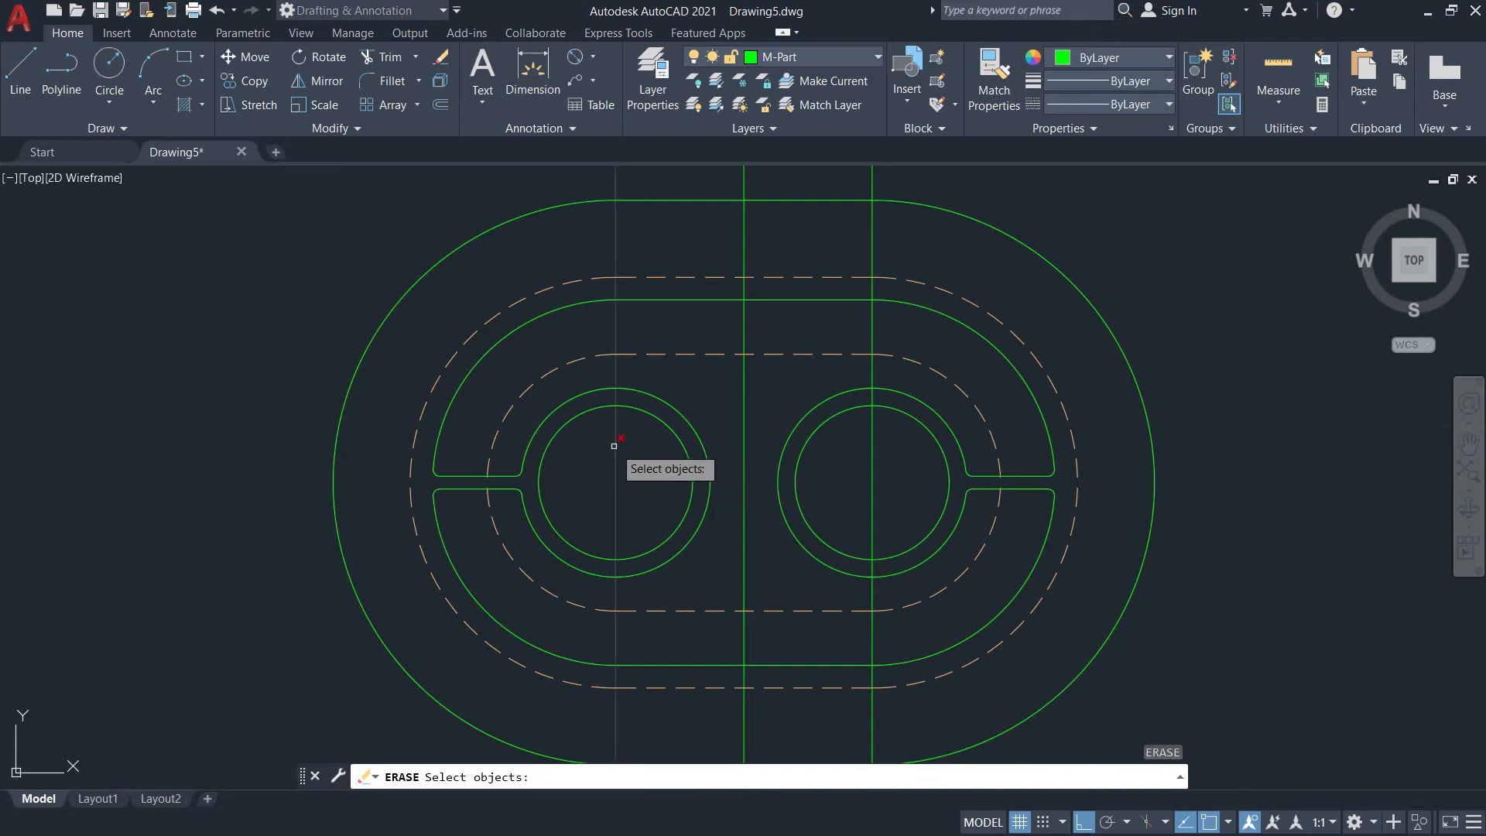
pyautogui.click(742, 440)
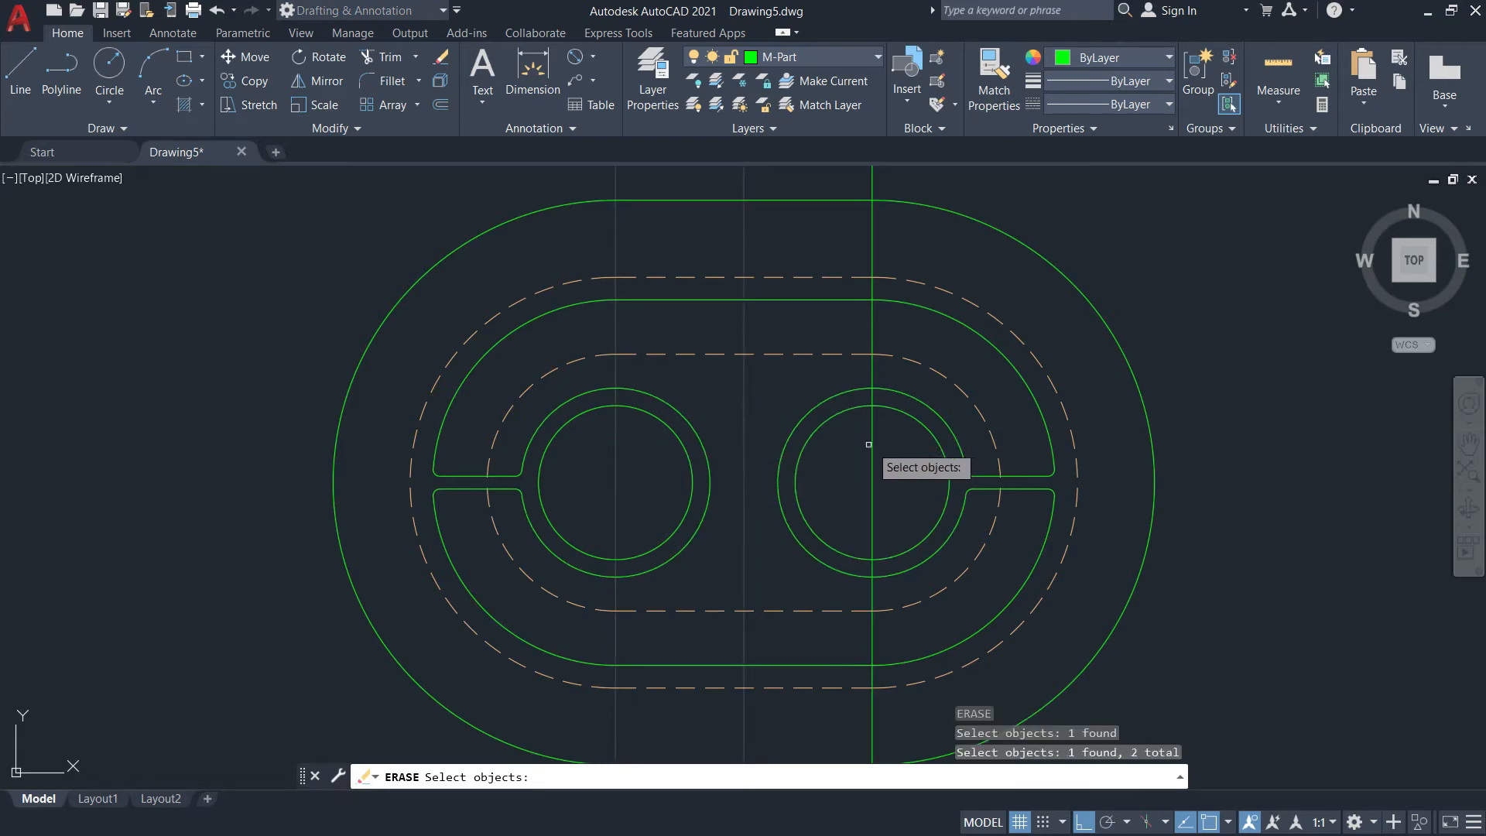
pyautogui.click(740, 446)
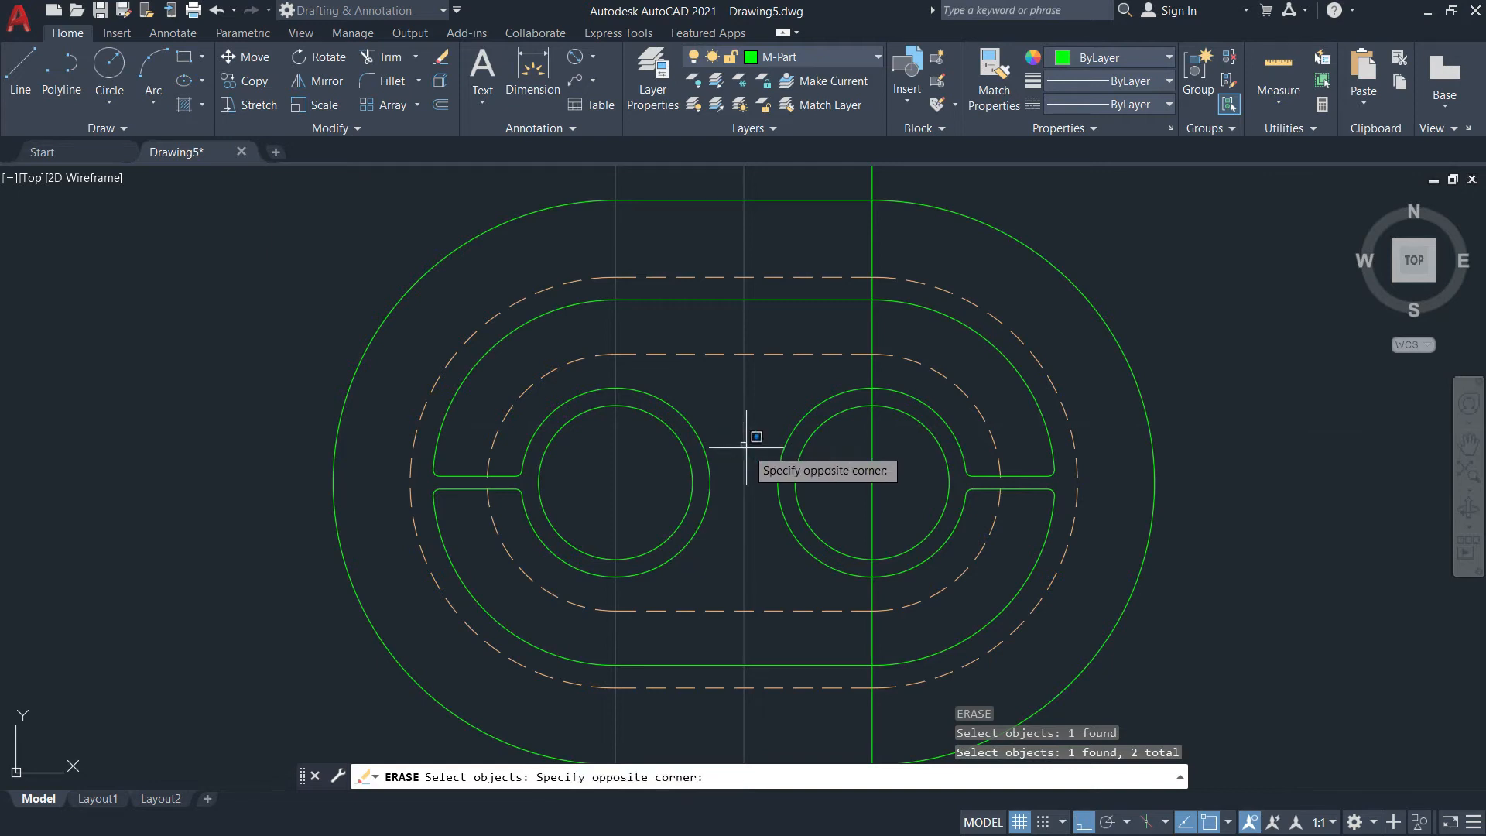
pyautogui.click(745, 455)
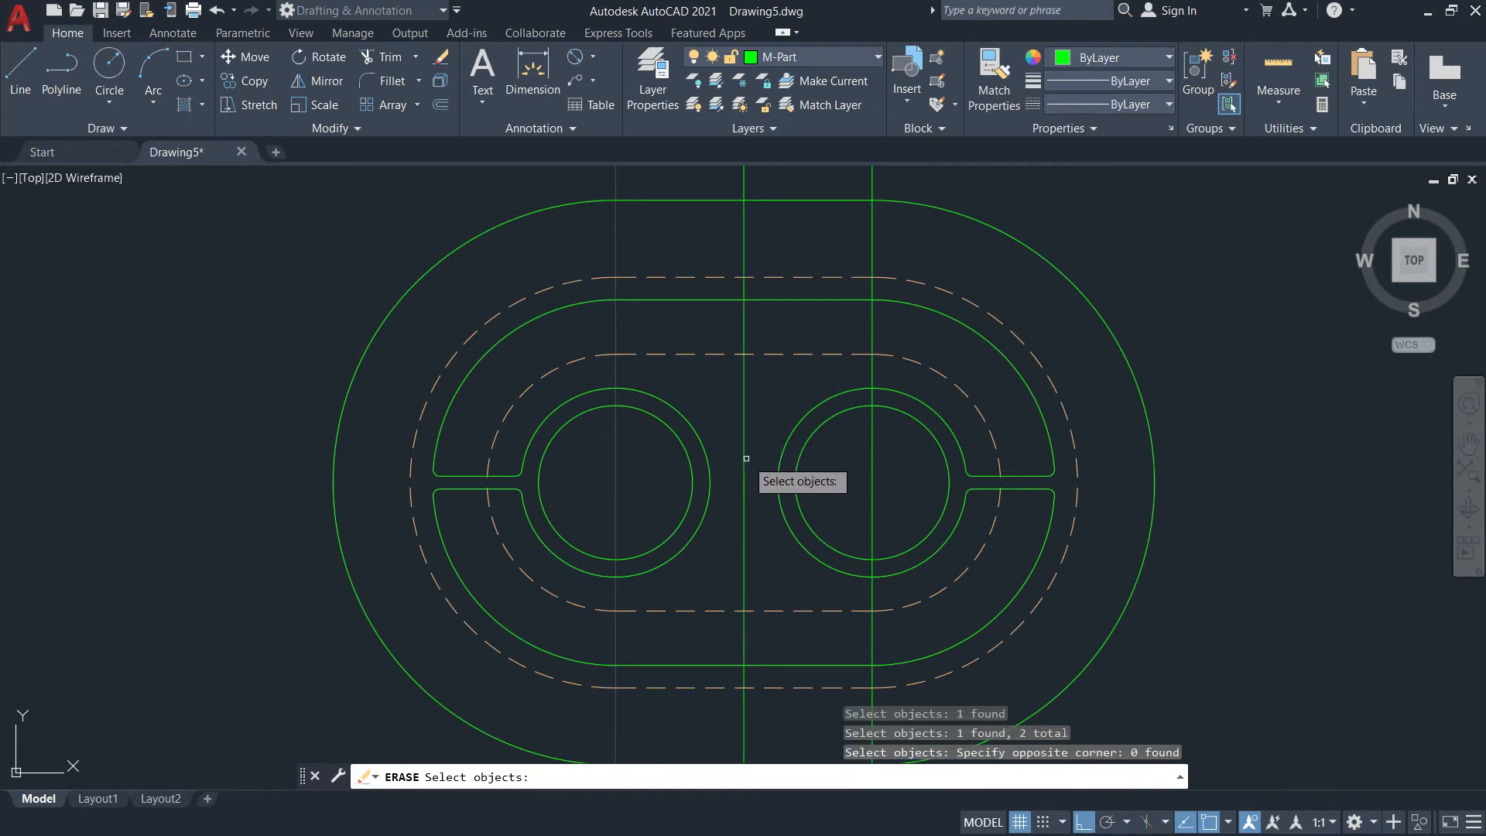
pyautogui.keyDown('shift'); pyautogui.click(743, 471); pyautogui.keyUp('shift')
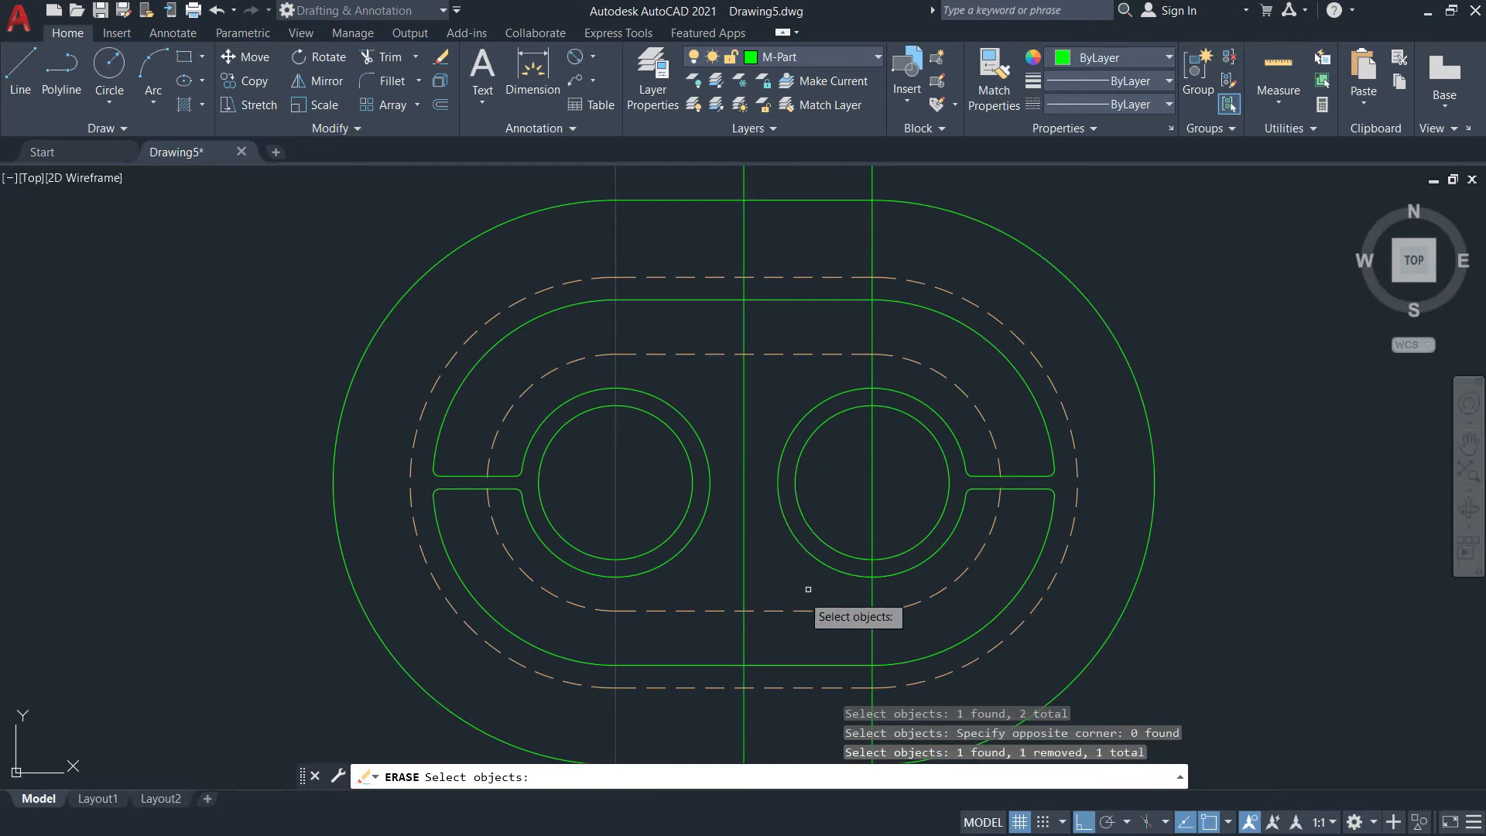
pyautogui.click(872, 499)
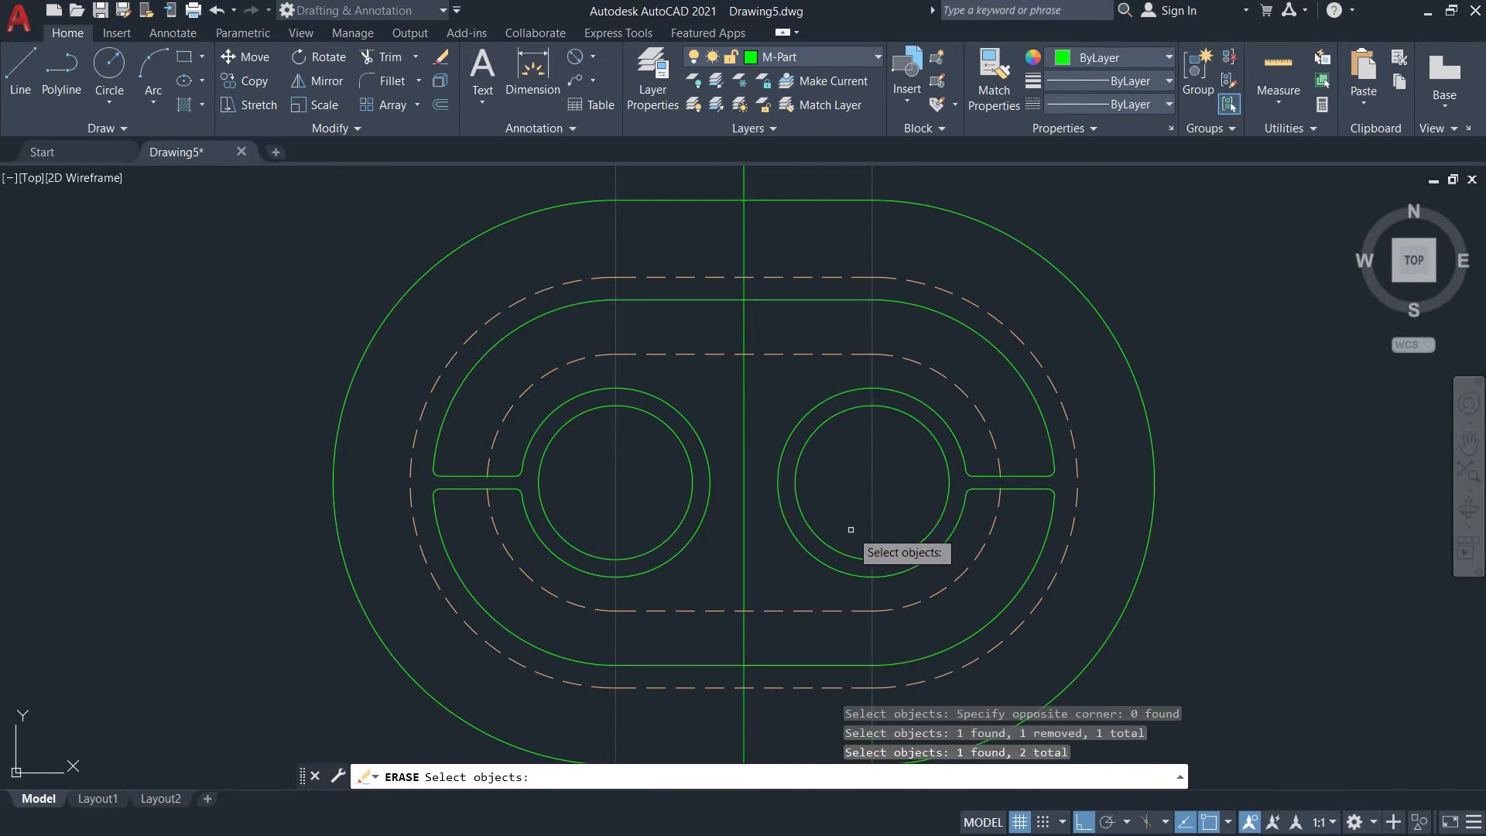
pyautogui.press('Return')
pyautogui.scroll(-3, 851, 503)
pyautogui.scroll(1, 575, 498)
pyautogui.moveTo(716, 514)
pyautogui.mouseDown(button='middle')
pyautogui.moveTo(575, 497)
pyautogui.moveTo(620, 415)
pyautogui.mouseUp(button='middle')
pyautogui.scroll(2, 575, 498)
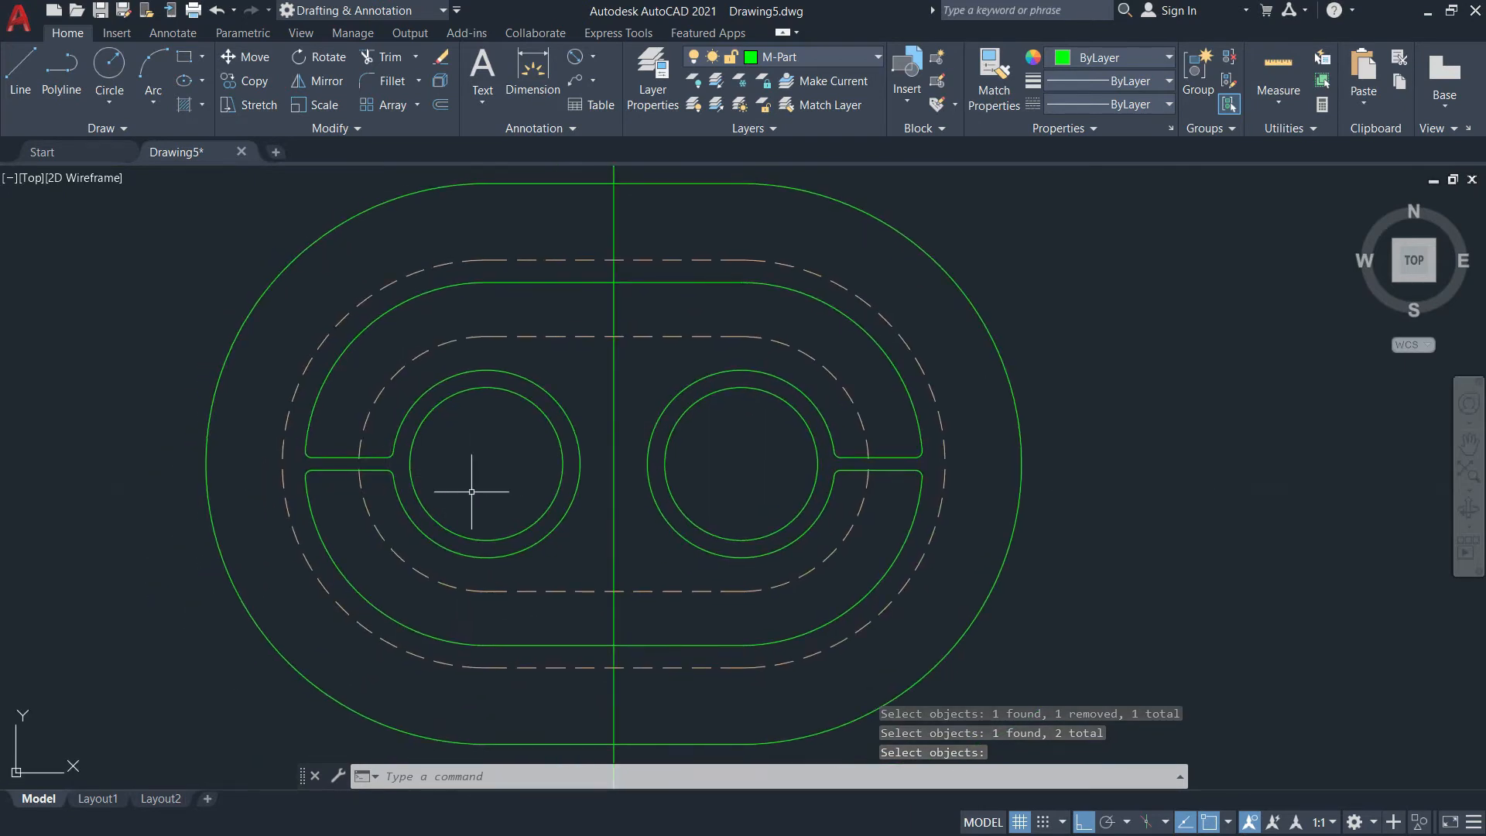
# Check the Illustration 11 image and draw a horizontal line 3.56 long leftward from the middle vertical line at hub-centre height
pyautogui.hotkey('alt', 'Tab')
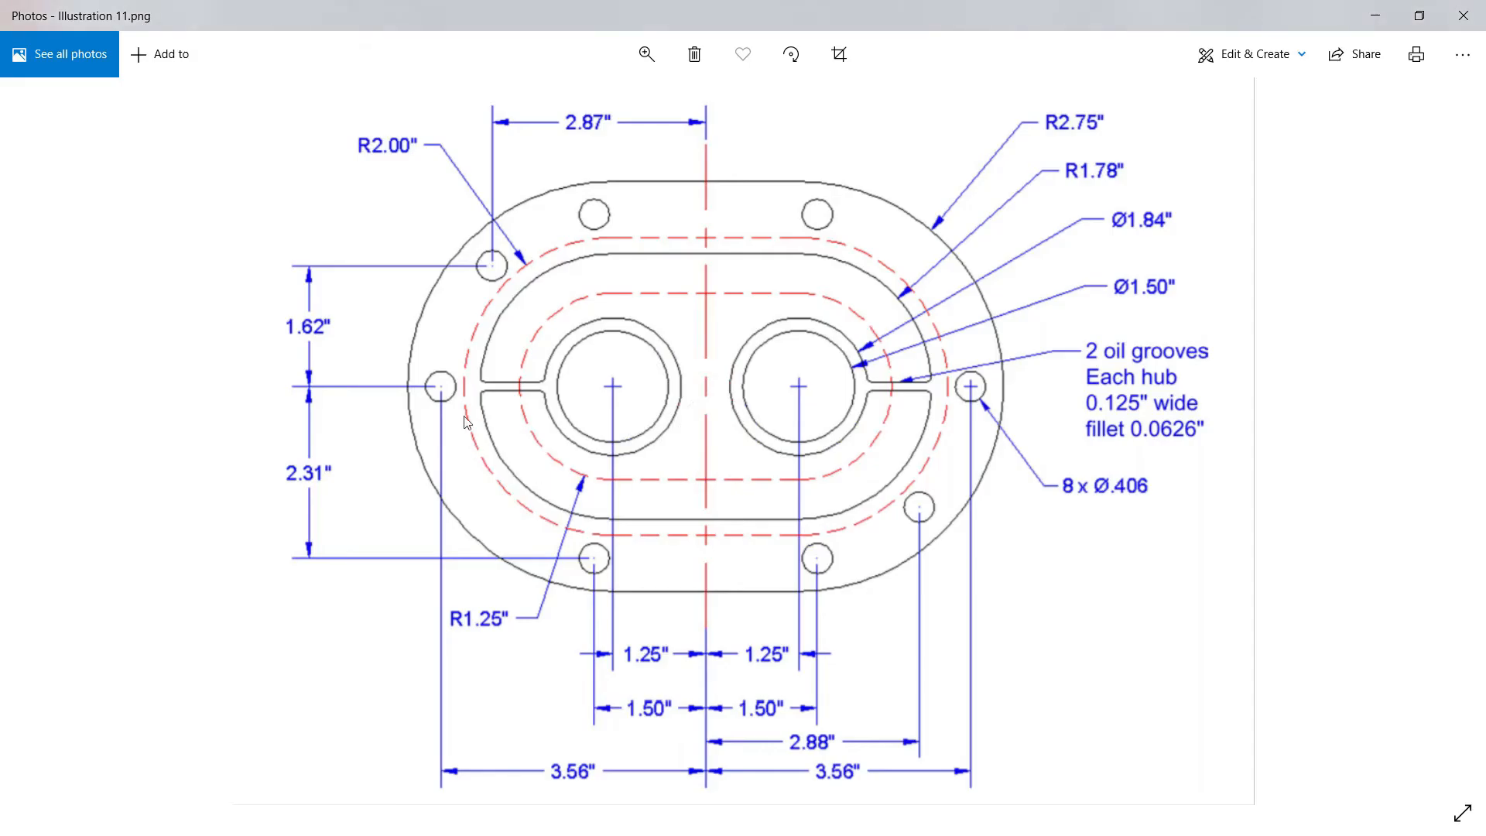
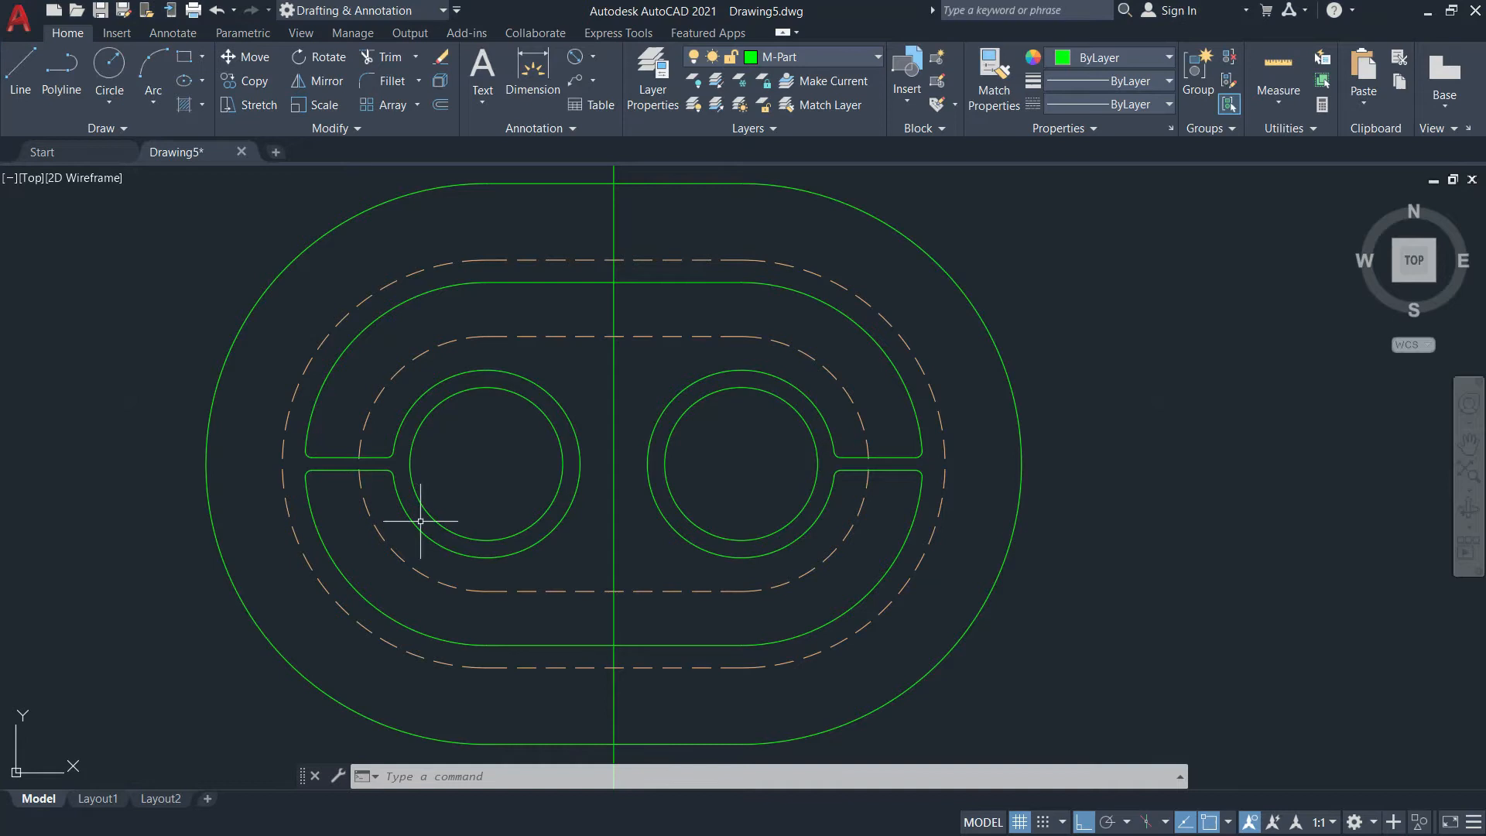
pyautogui.moveTo(292, 464); pyautogui.dragTo(493, 479, button='middle')
pyautogui.write('l')
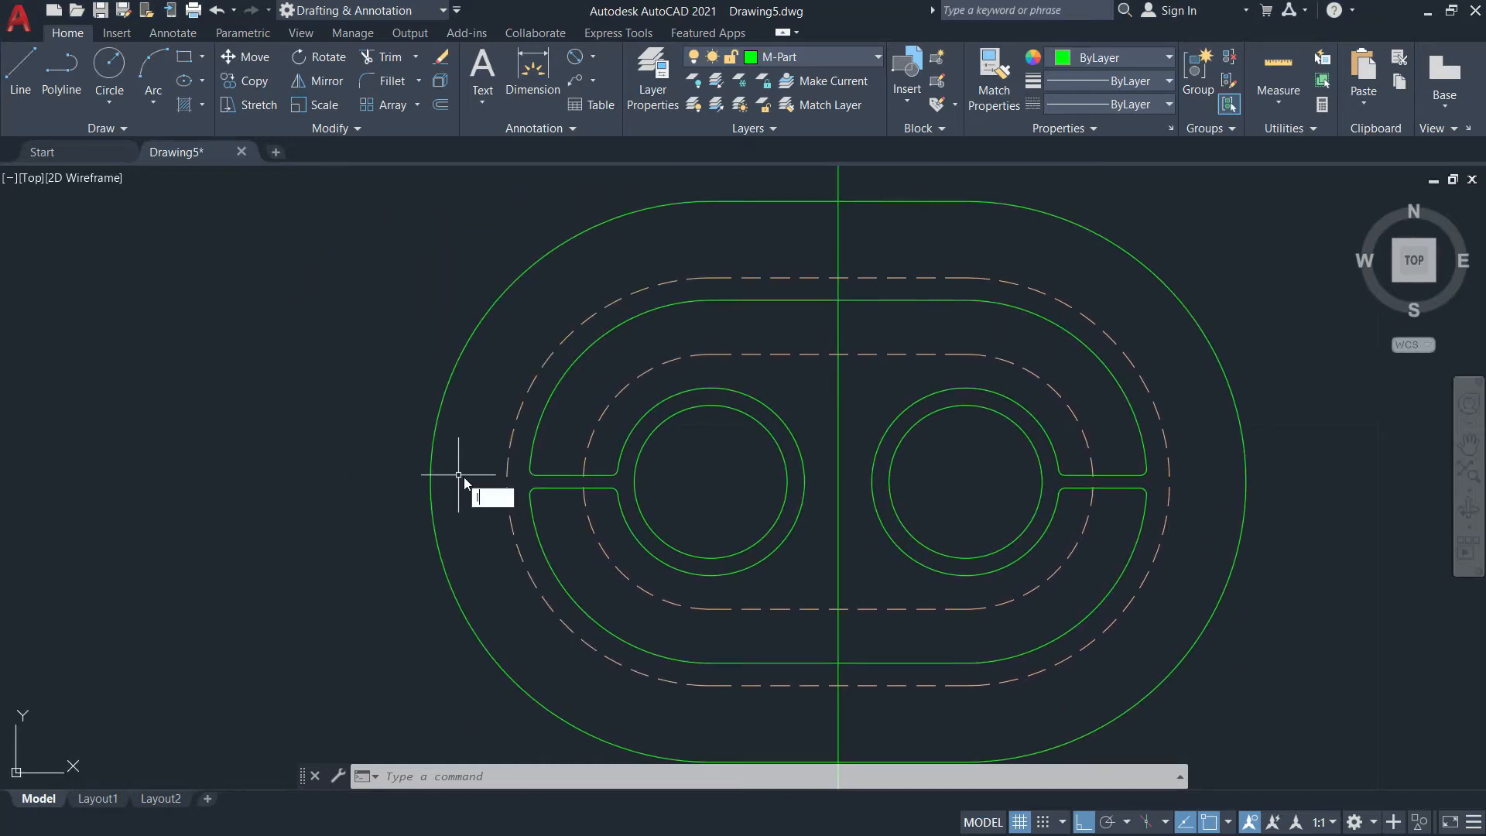
pyautogui.press('Return')
pyautogui.click(838, 481)
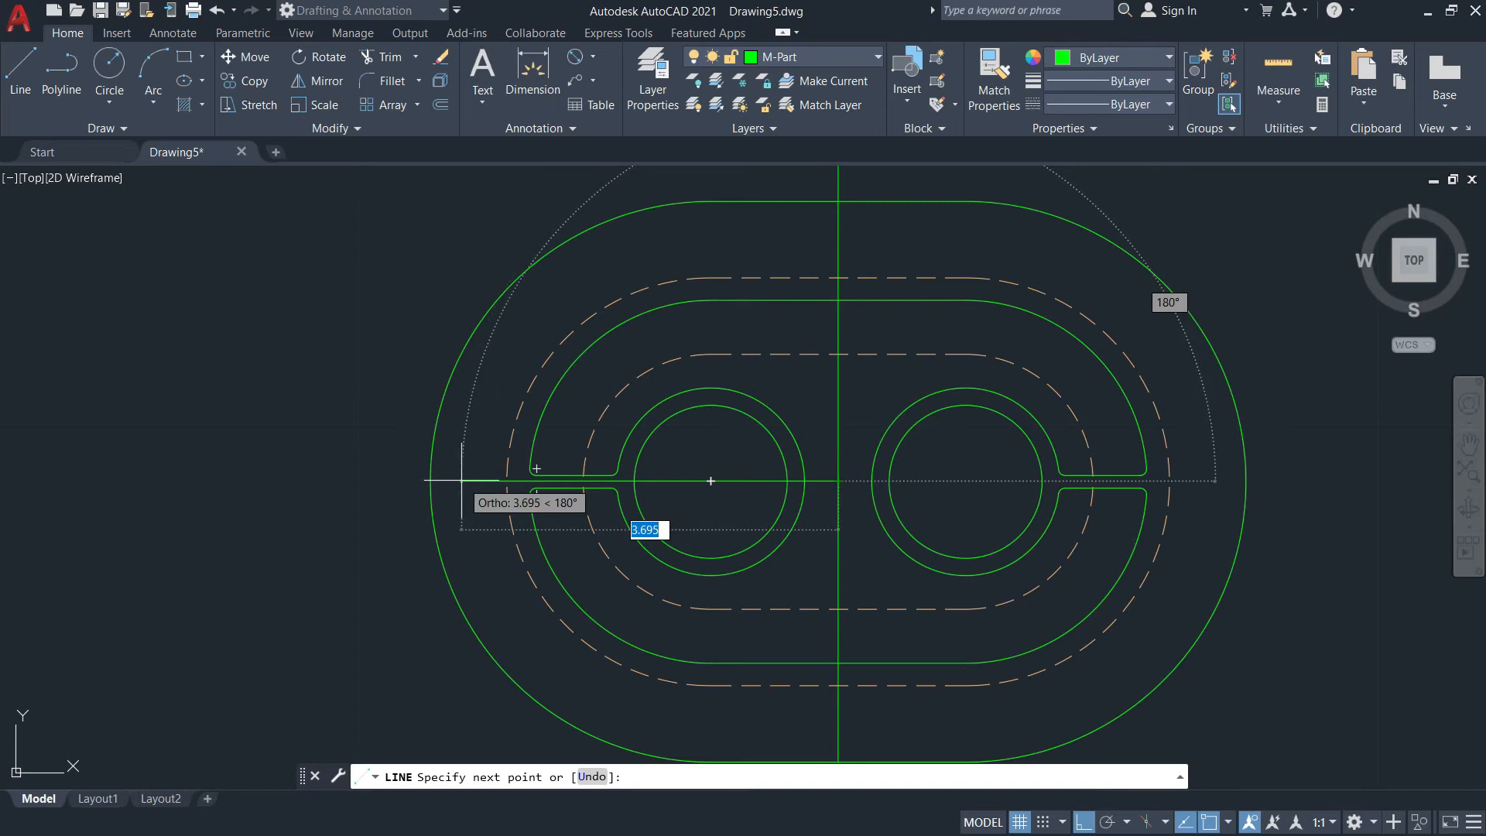
pyautogui.hotkey('alt', 'Tab')
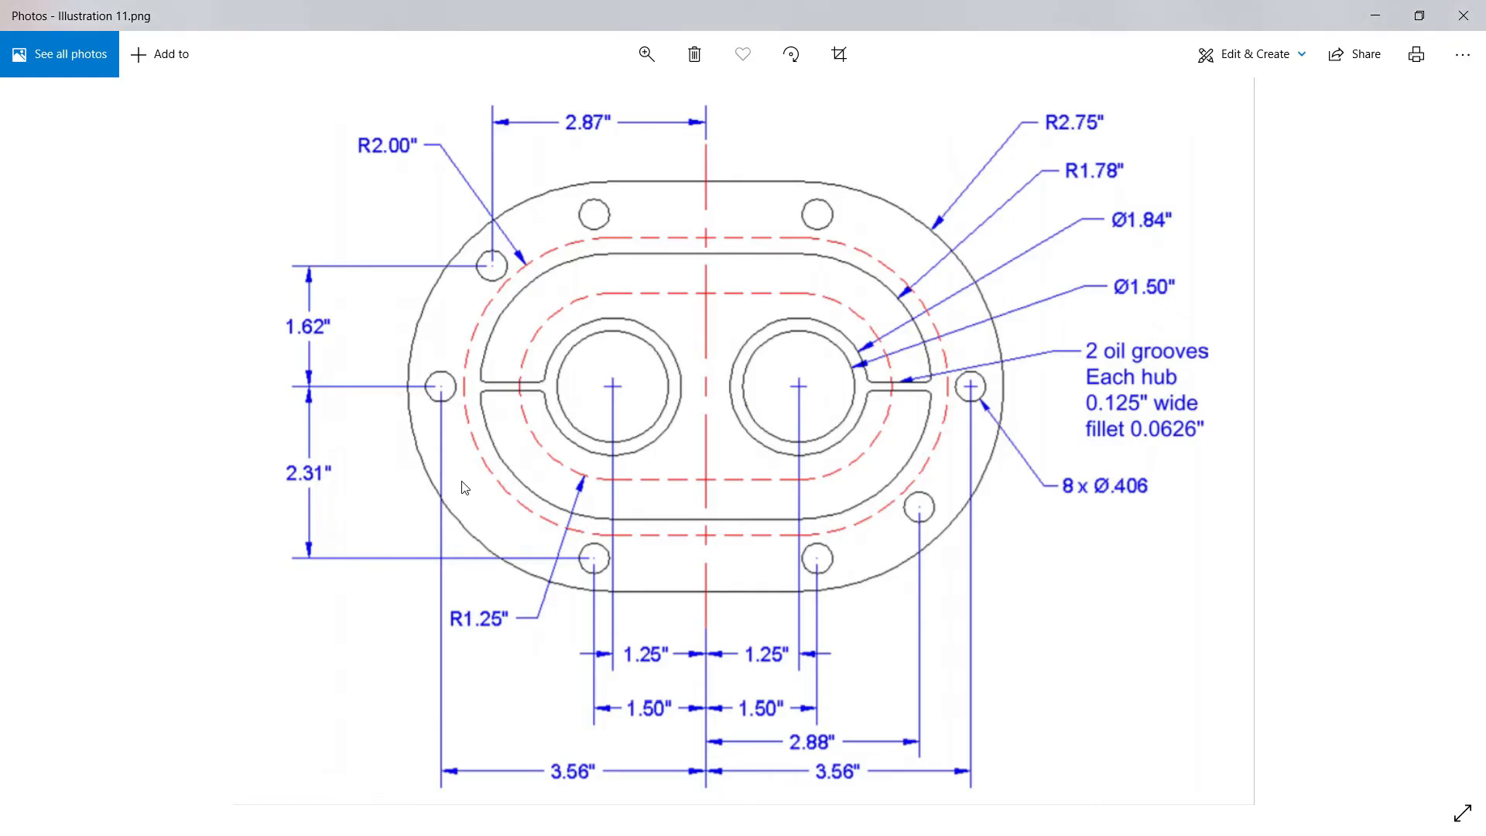
pyautogui.hotkey('alt', 'Tab')
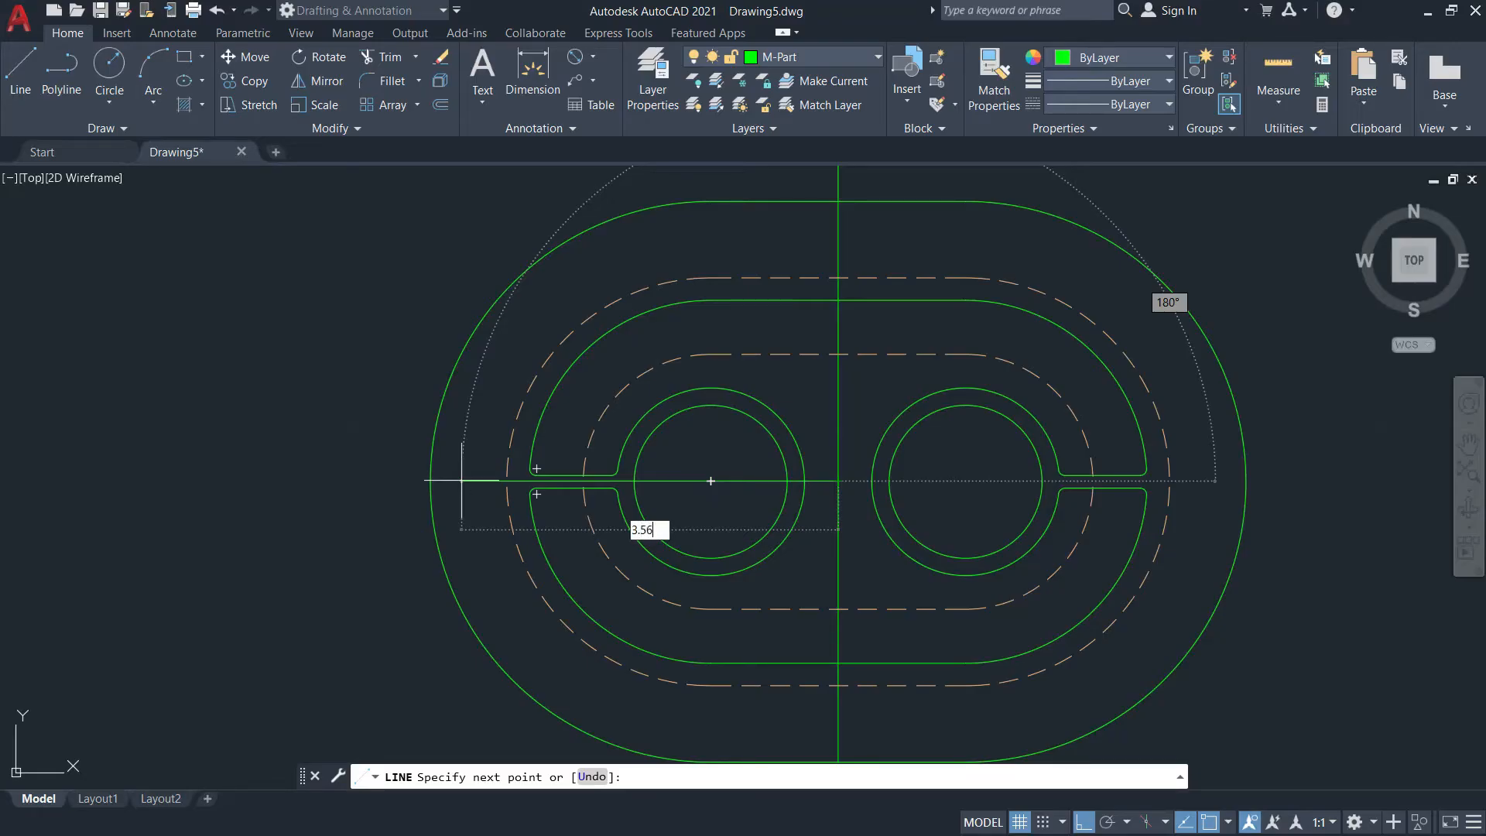
pyautogui.press('Return')
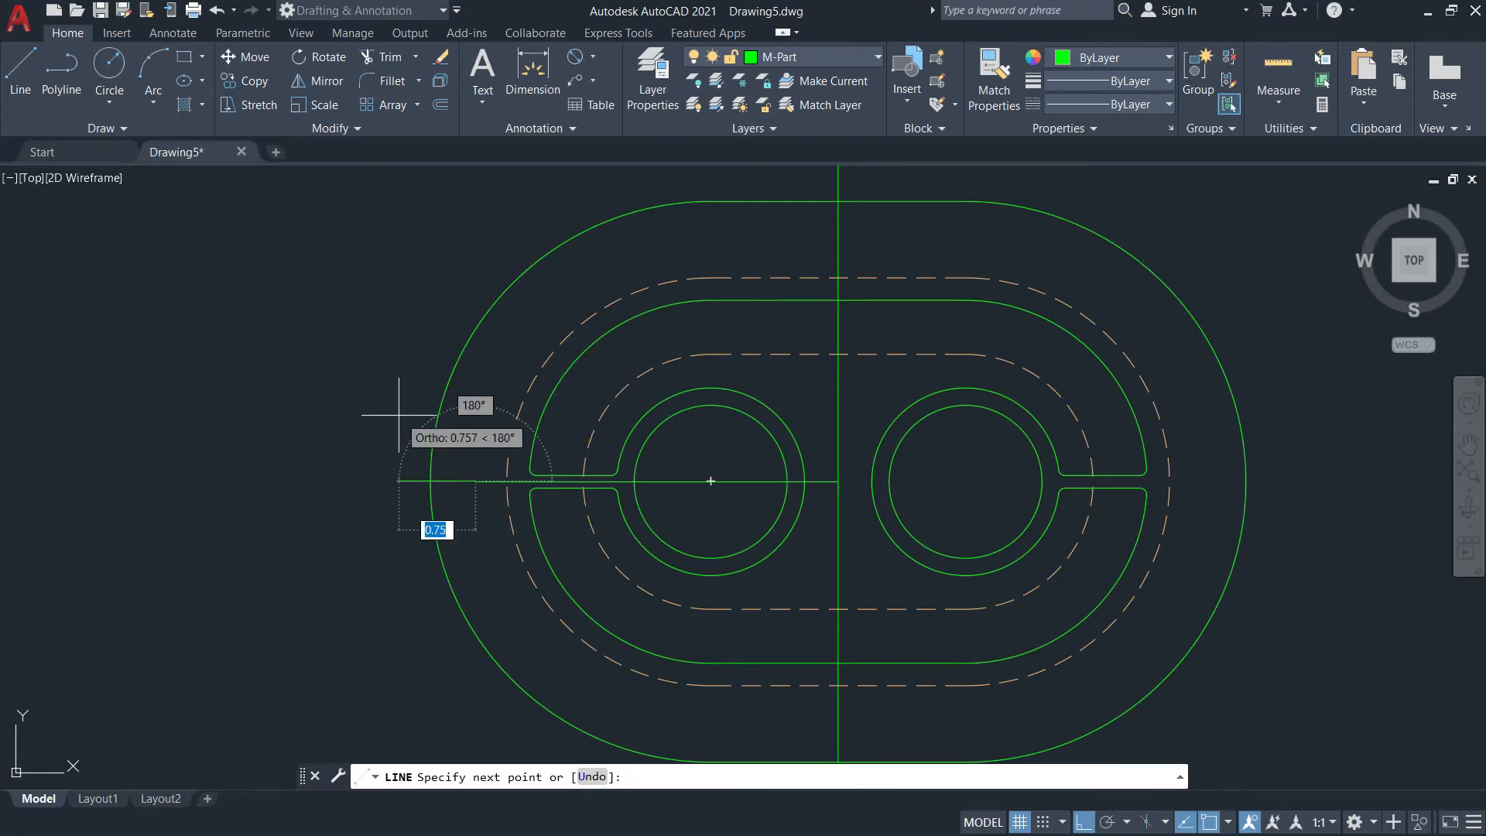
pyautogui.press('Escape')
# Draw a 0.406 diameter hole circle centred on the left end of the horizontal construction line
pyautogui.click(109, 68)
pyautogui.hotkey('alt', 'Tab')
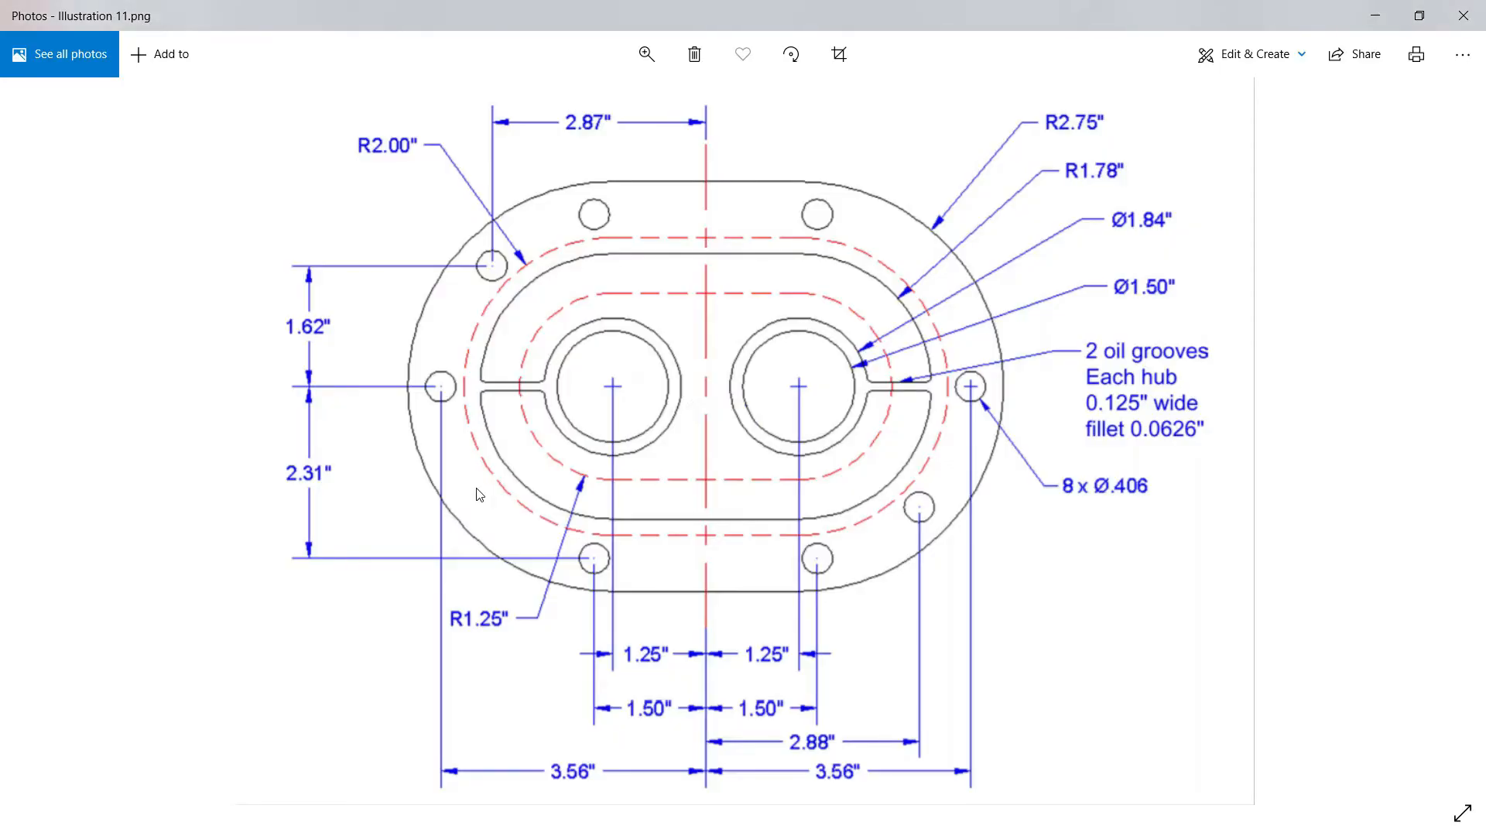
pyautogui.hotkey('alt', 'Tab')
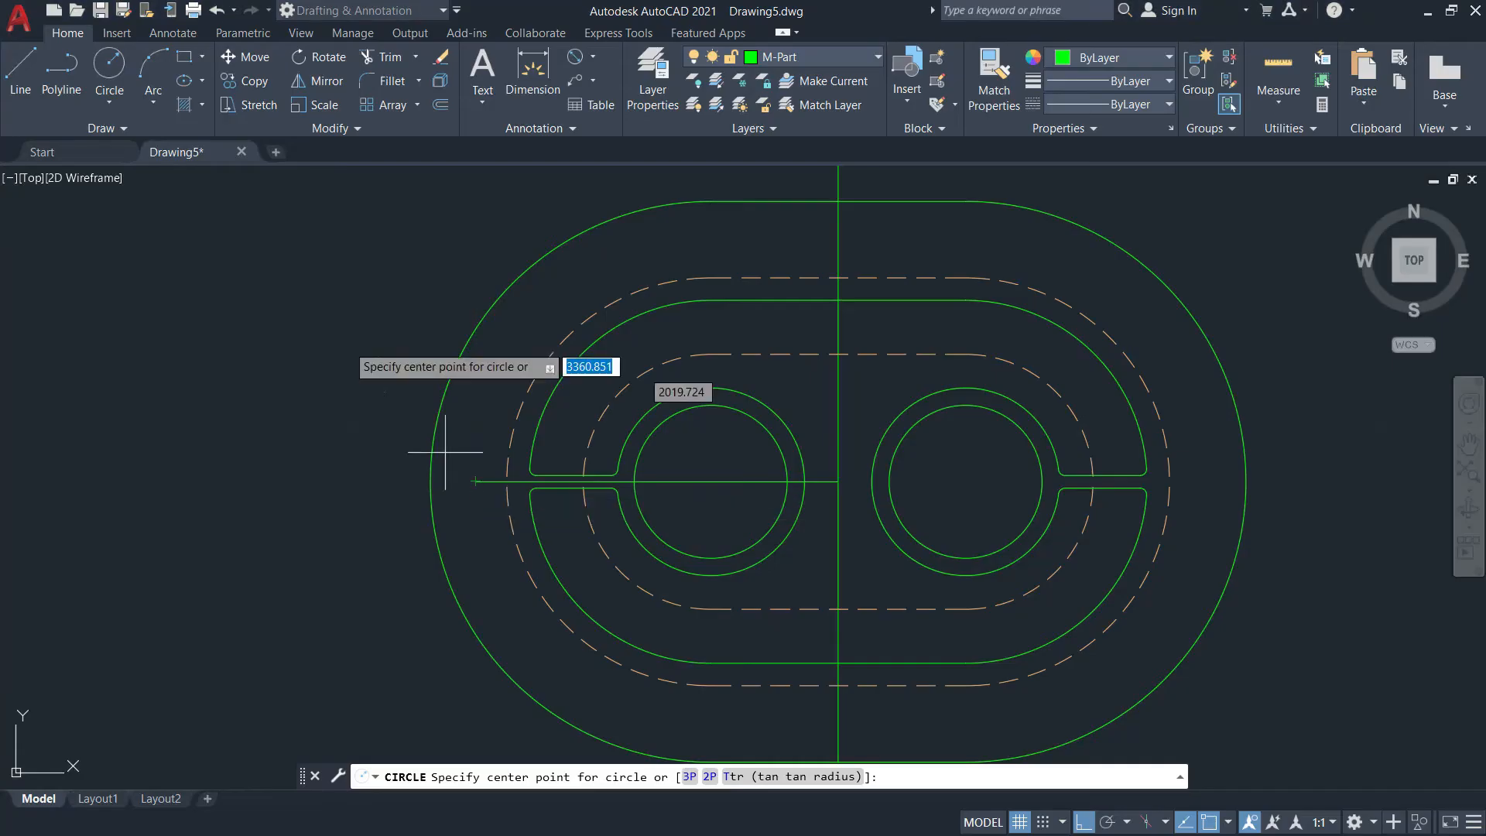
pyautogui.click(109, 102)
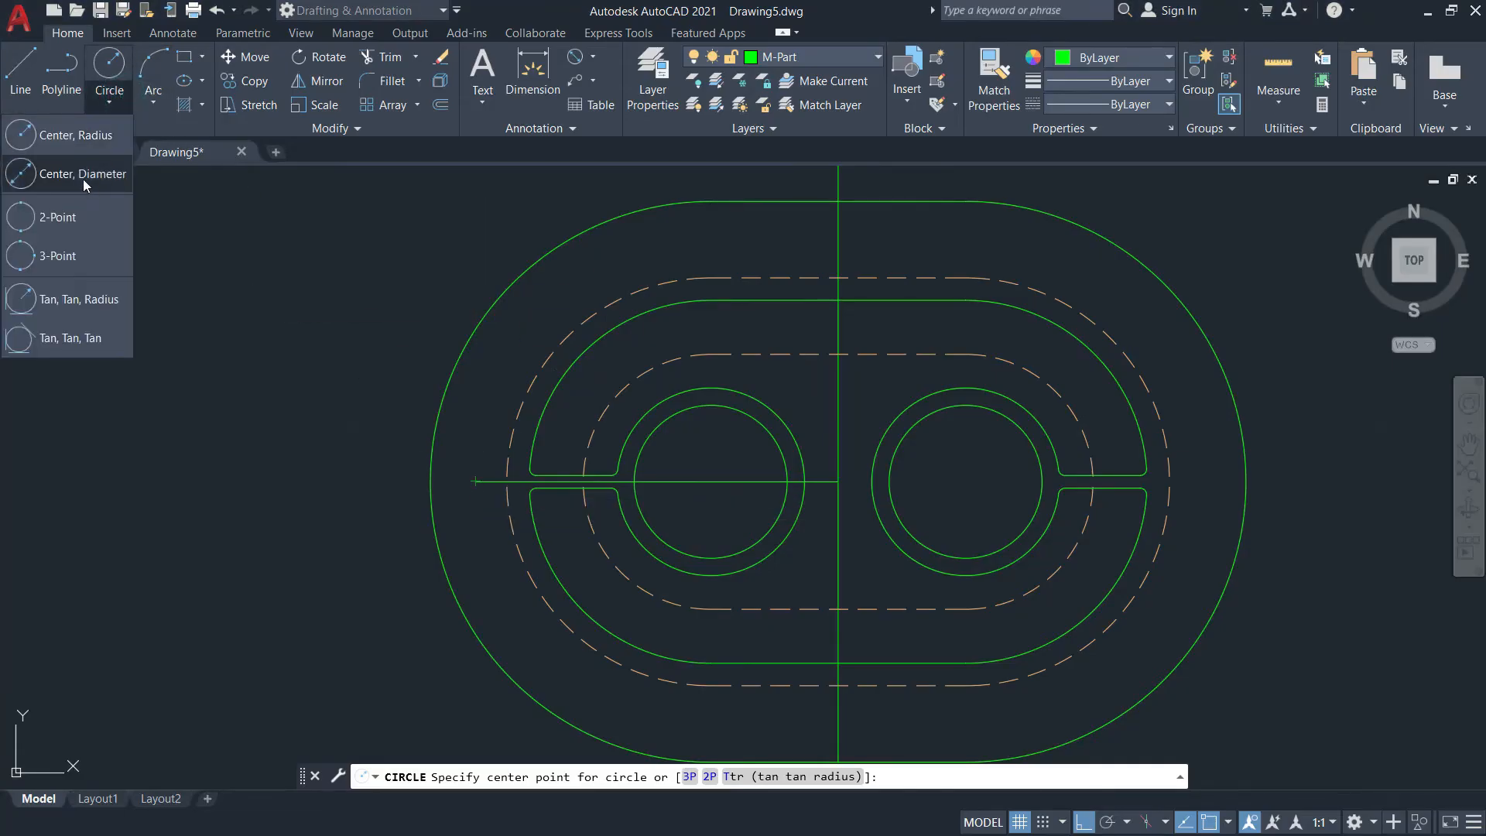
pyautogui.click(82, 176)
pyautogui.click(475, 480)
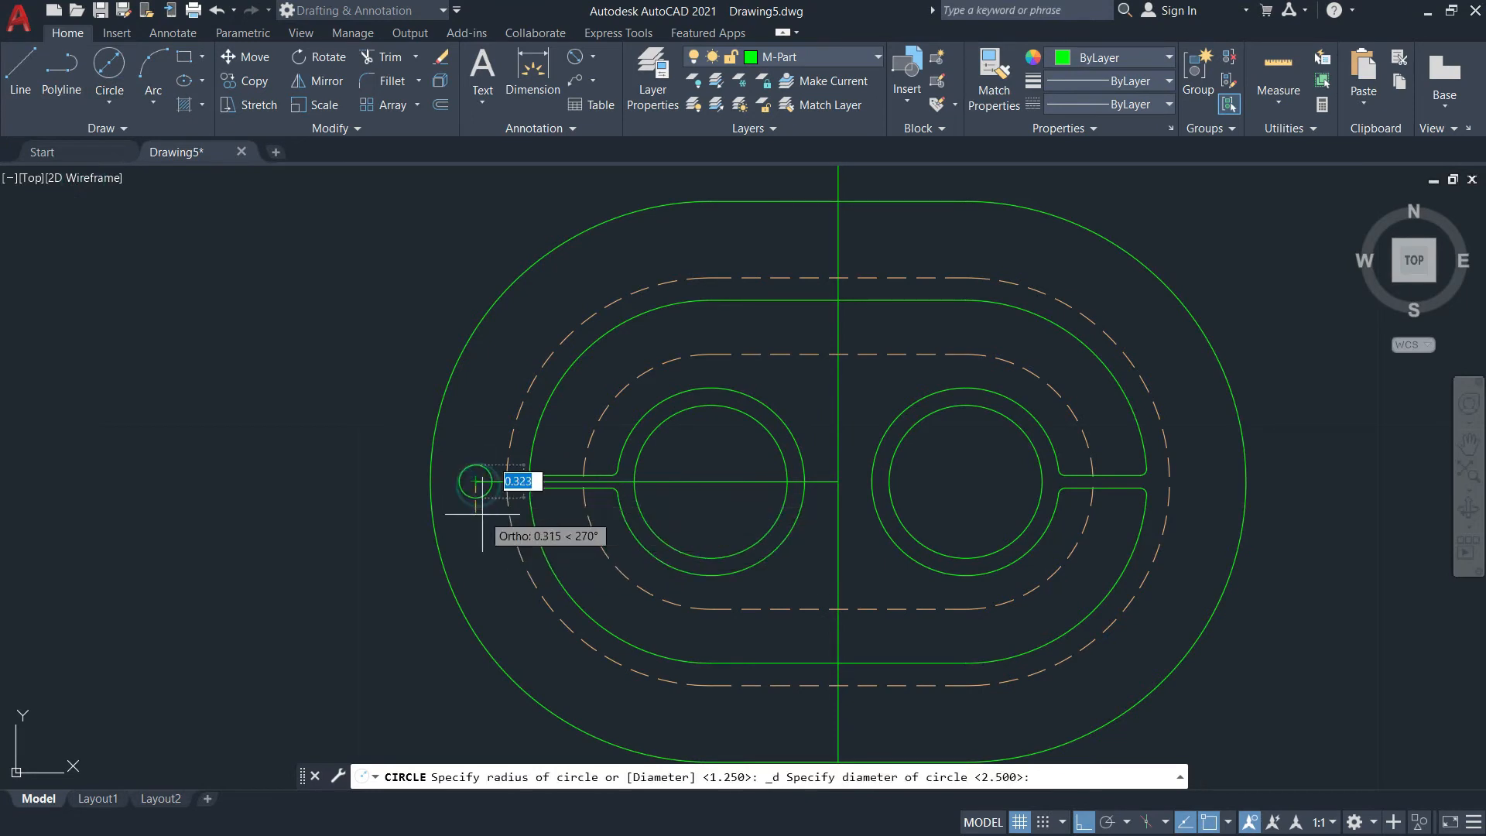
pyautogui.write('0')
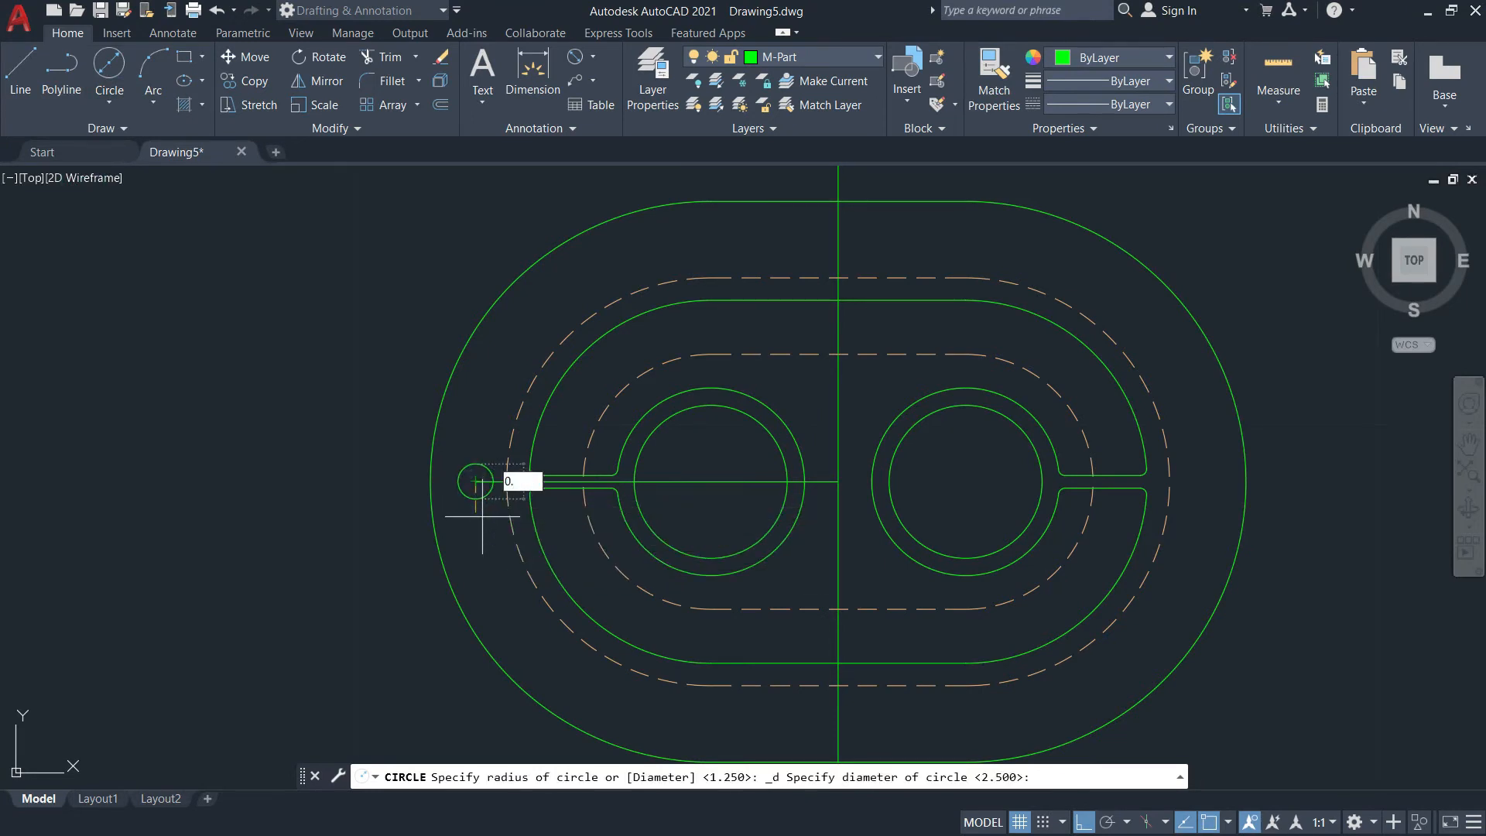
pyautogui.write('.406')
pyautogui.press('Return')
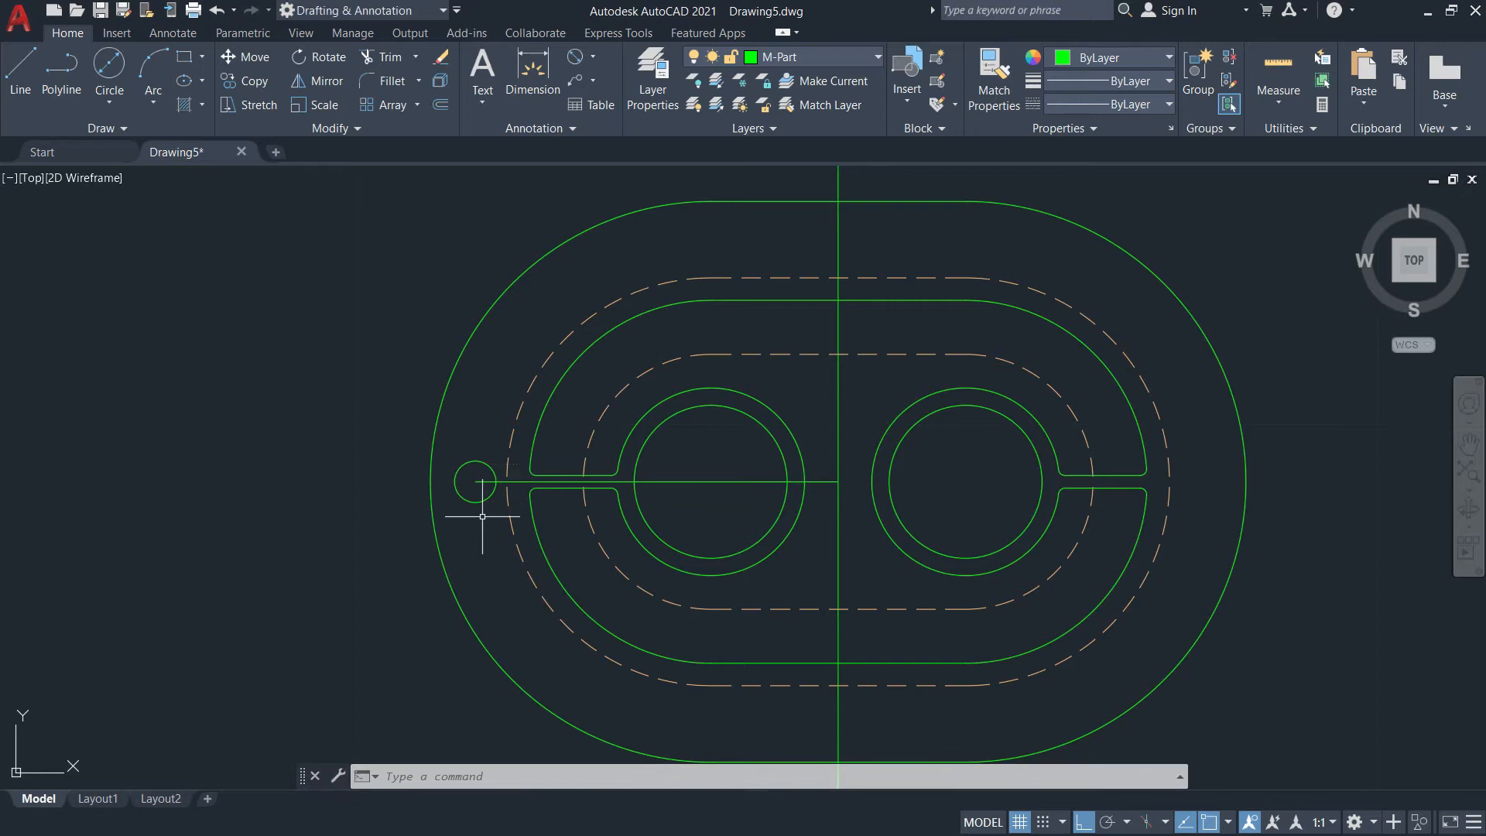
# Check the upper-left hole location in the Illustration 11 image and offset the middle vertical line 2.87 to the left
pyautogui.moveTo(570, 490); pyautogui.dragTo(489, 478, button='middle')
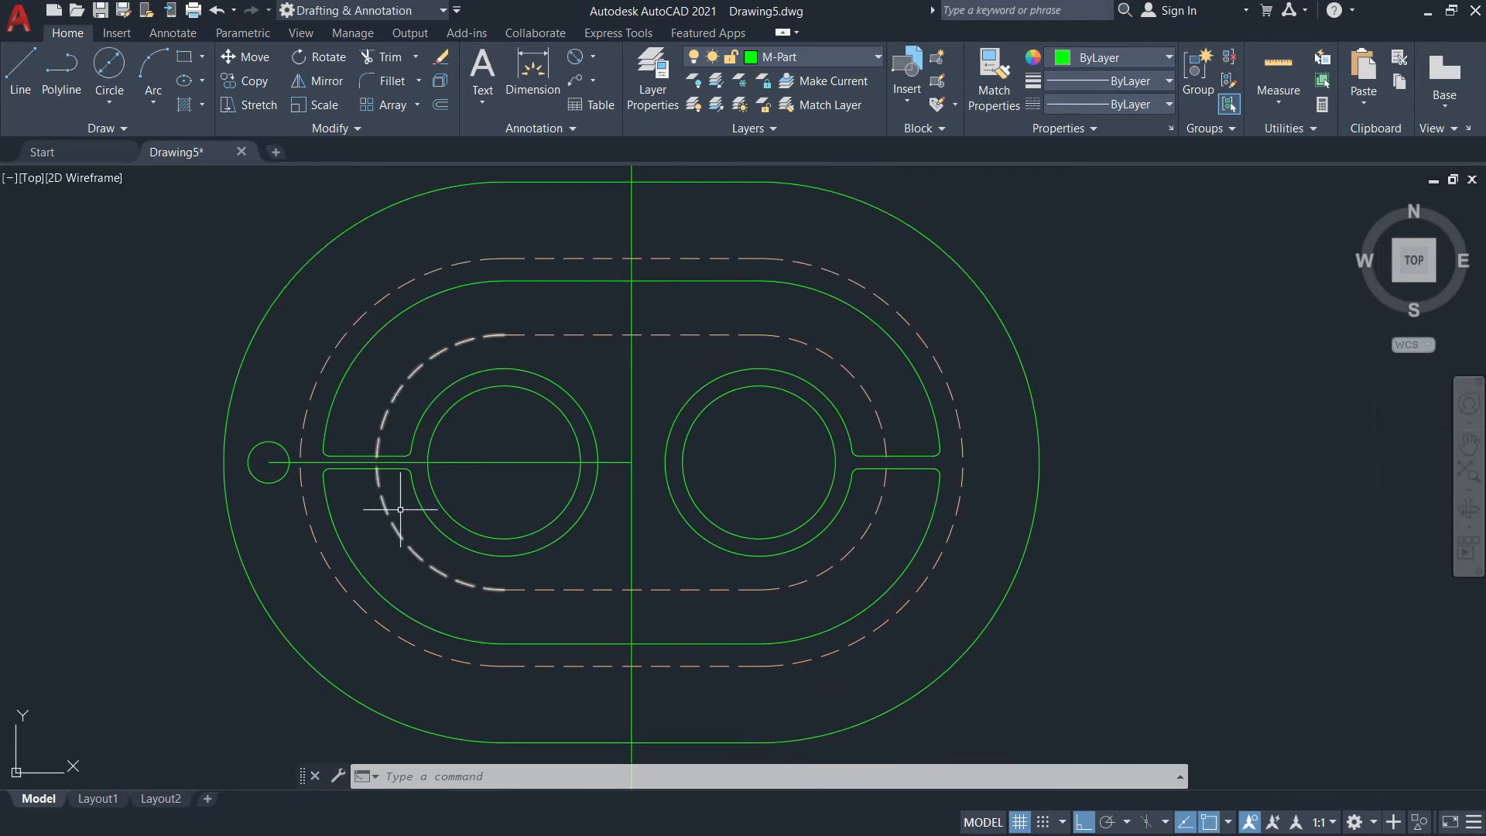
pyautogui.hotkey('alt', 'Tab')
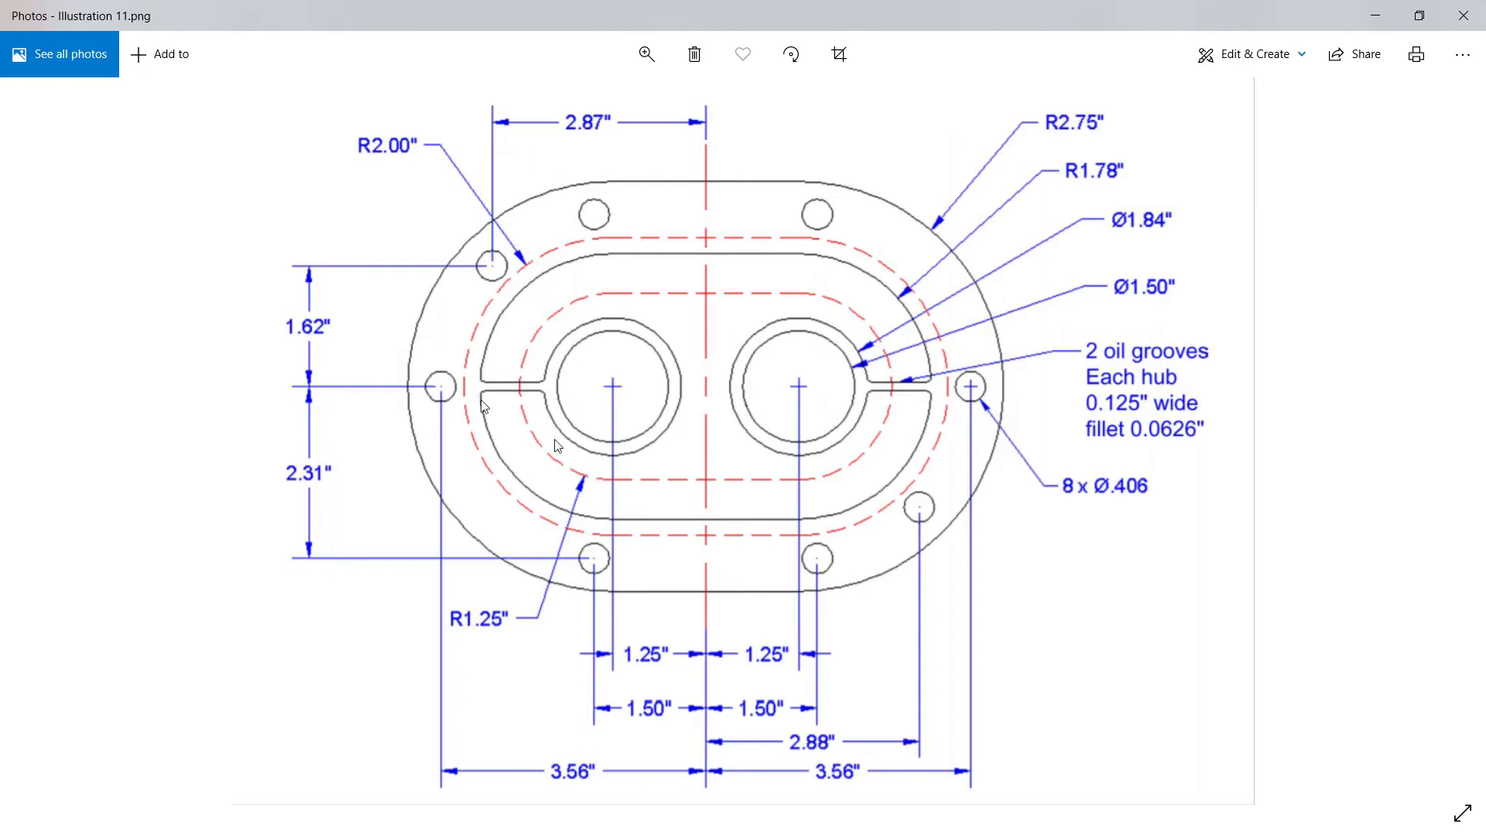
pyautogui.hotkey('alt', 'Tab')
pyautogui.scroll(3, 286, 433)
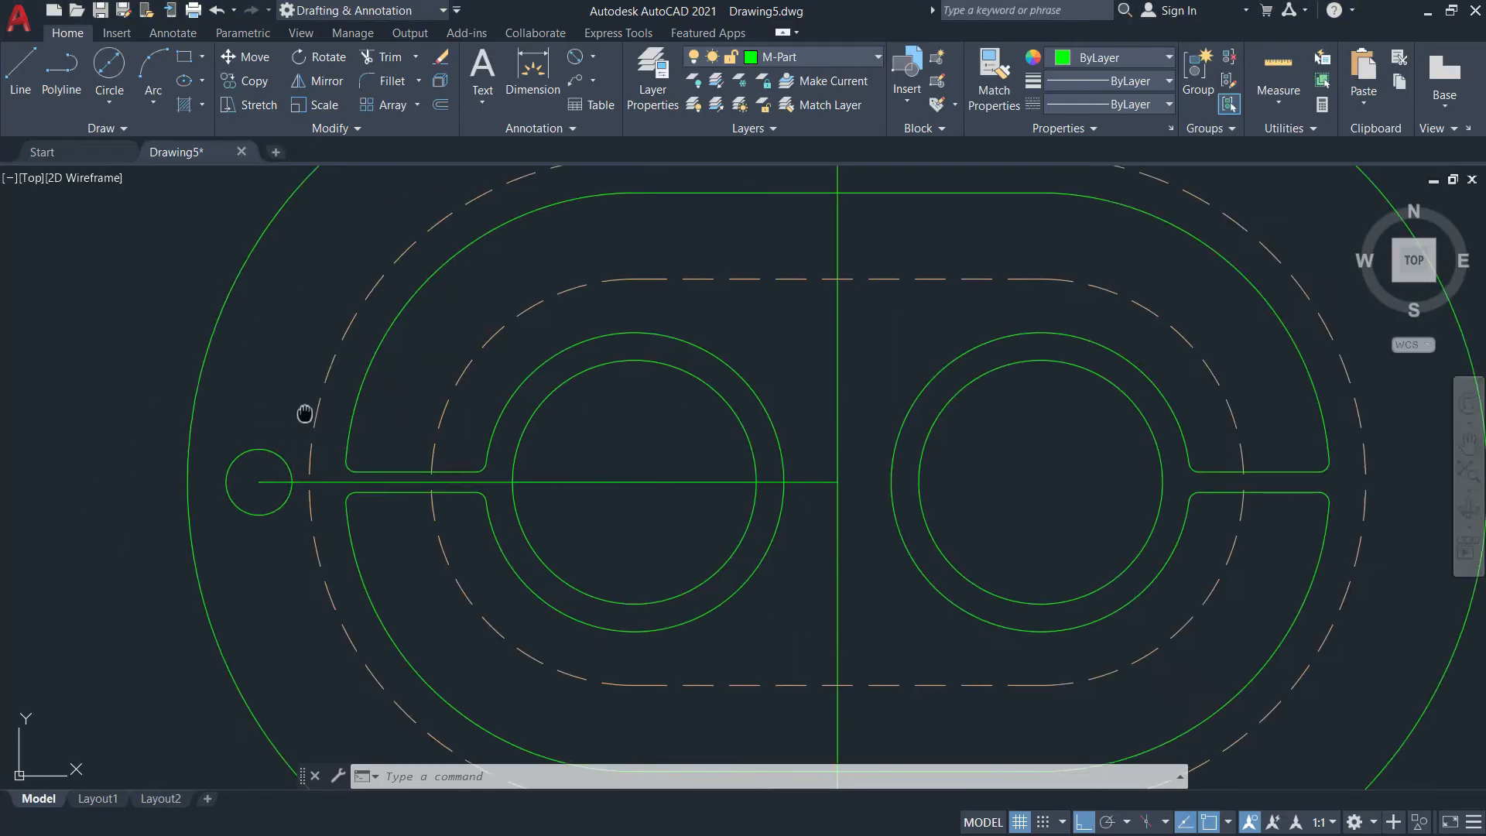
pyautogui.scroll(-3, 341, 553)
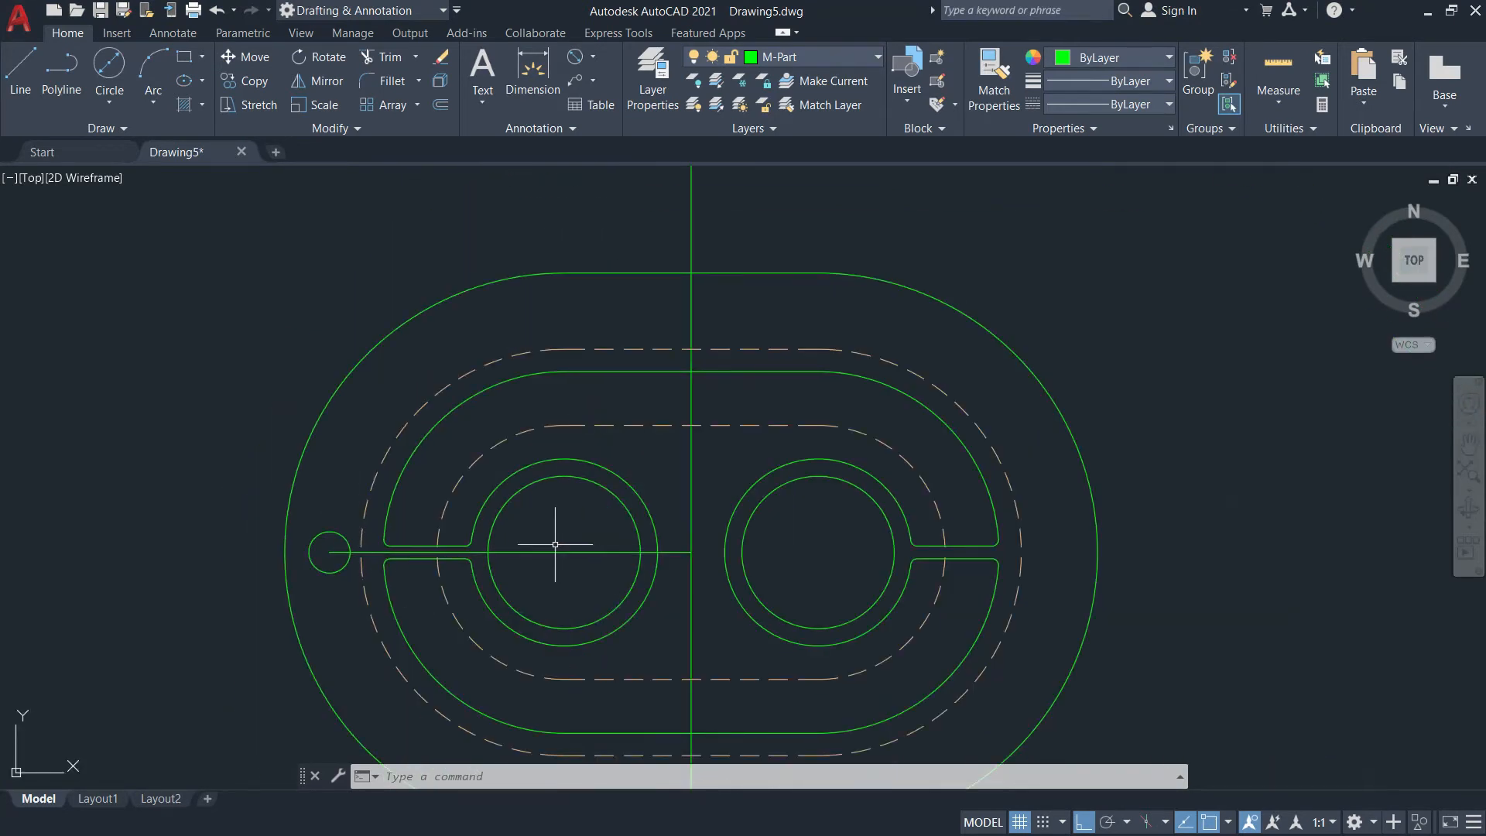
pyautogui.hotkey('alt', 'Tab')
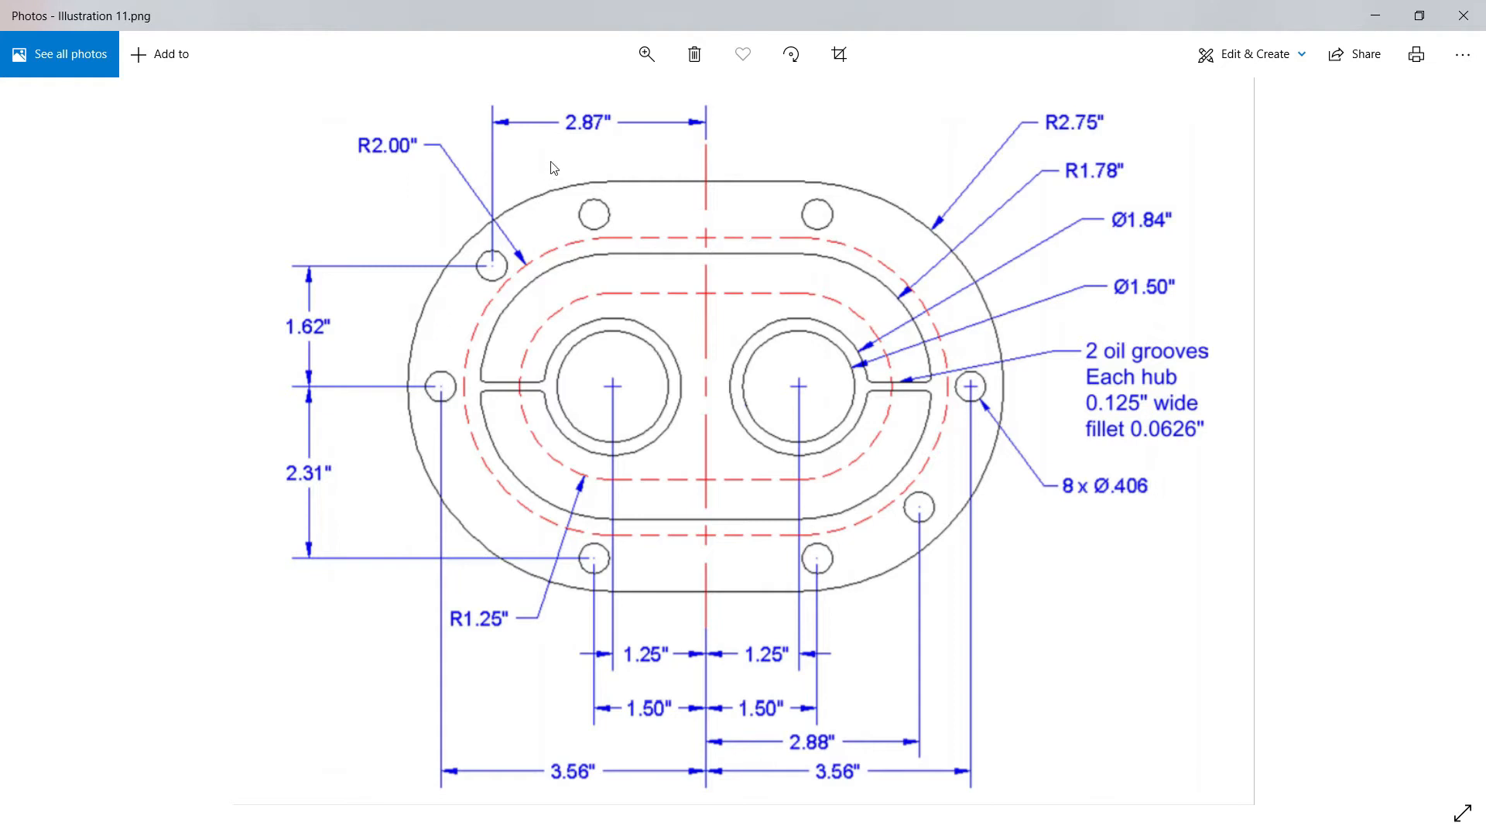
pyautogui.hotkey('alt', 'Tab')
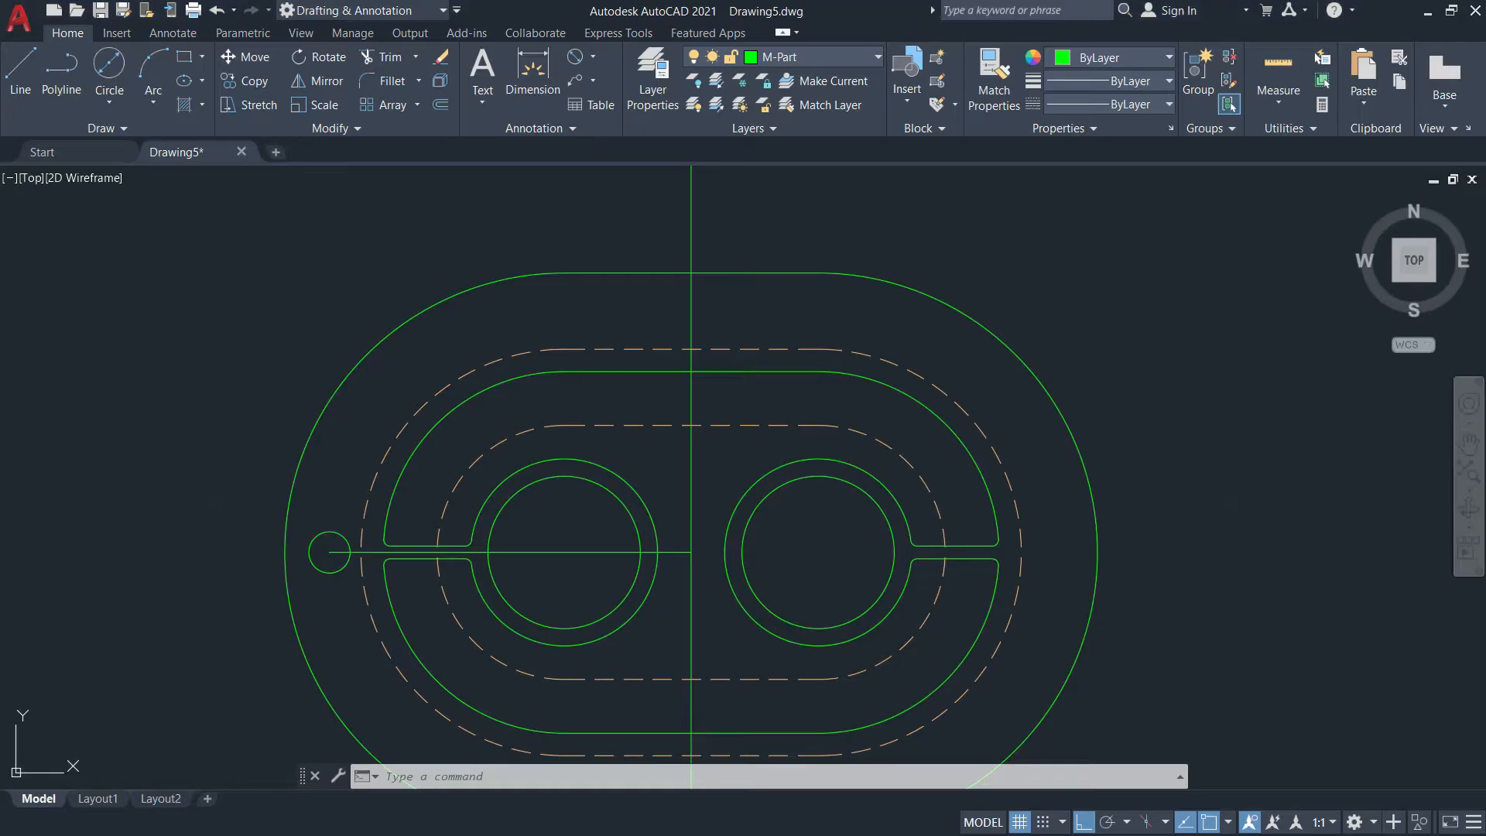
pyautogui.write('o')
pyautogui.press('Return')
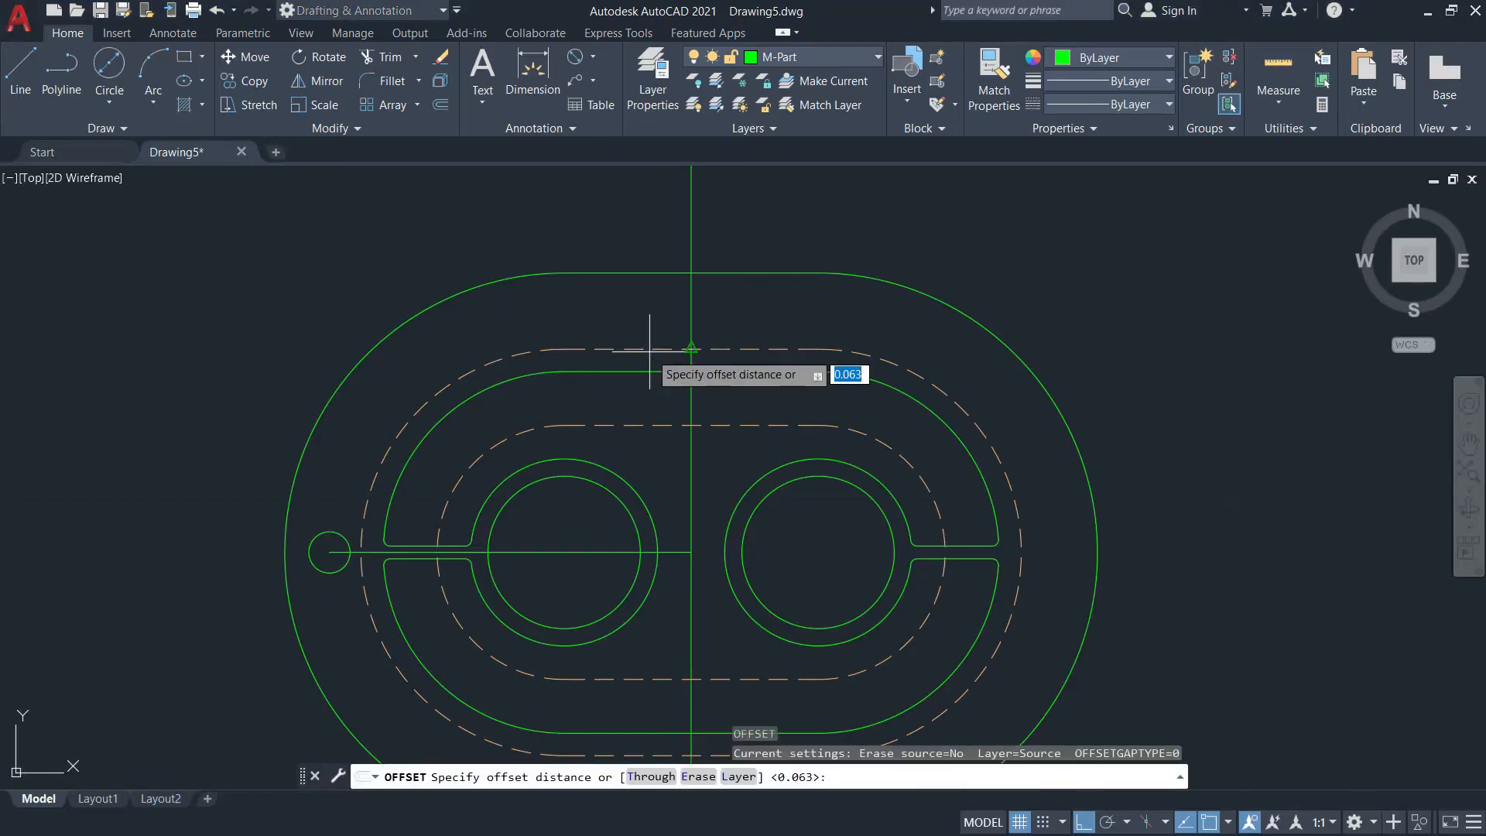
pyautogui.press('Return')
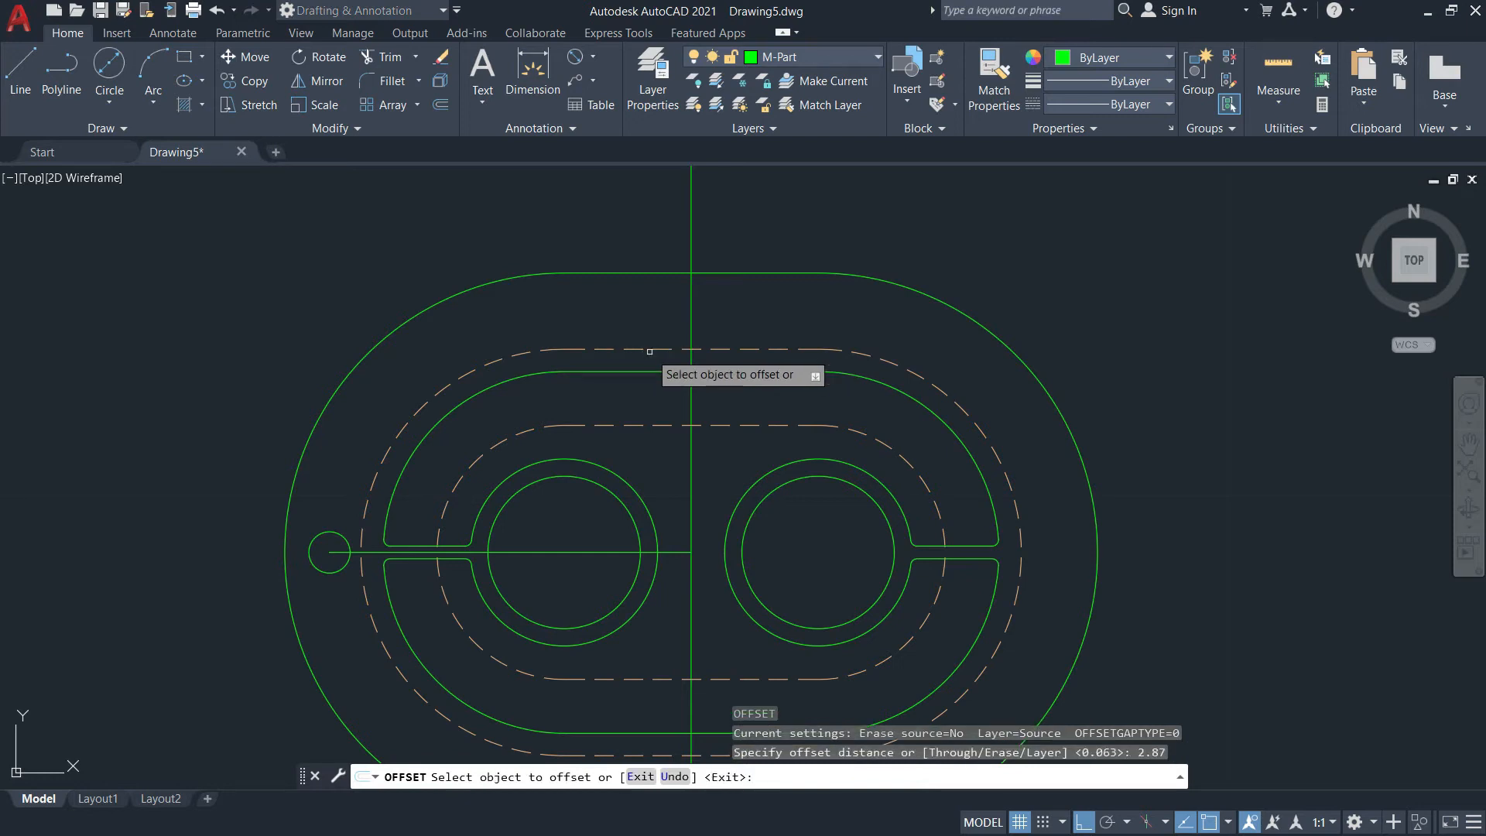
pyautogui.click(691, 325)
pyautogui.click(423, 321)
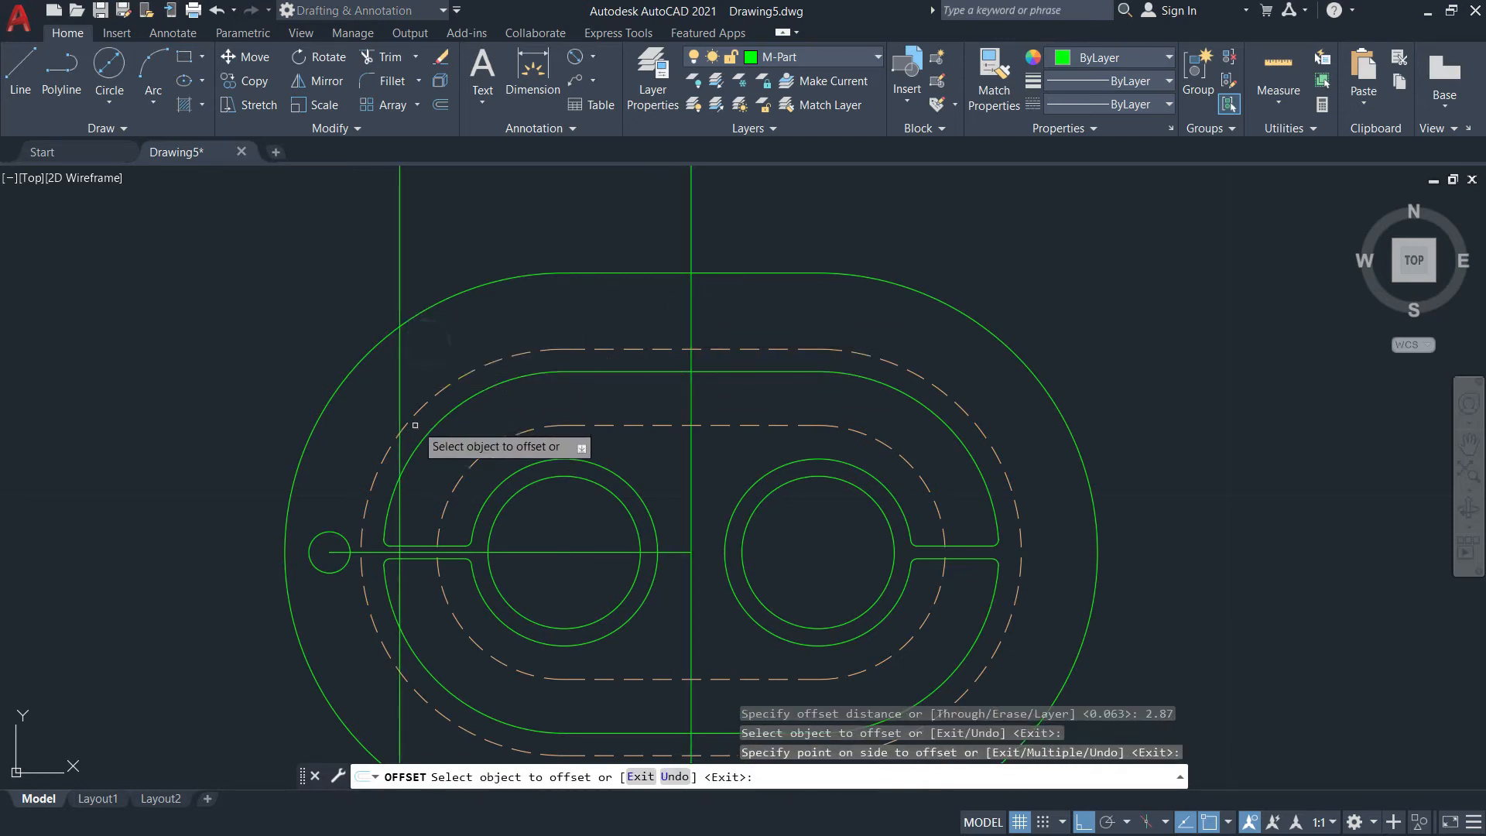
# Check the hole's height in the Illustration 11 image and offset the horizontal construction line 1.65 upward
pyautogui.hotkey('alt', 'Tab')
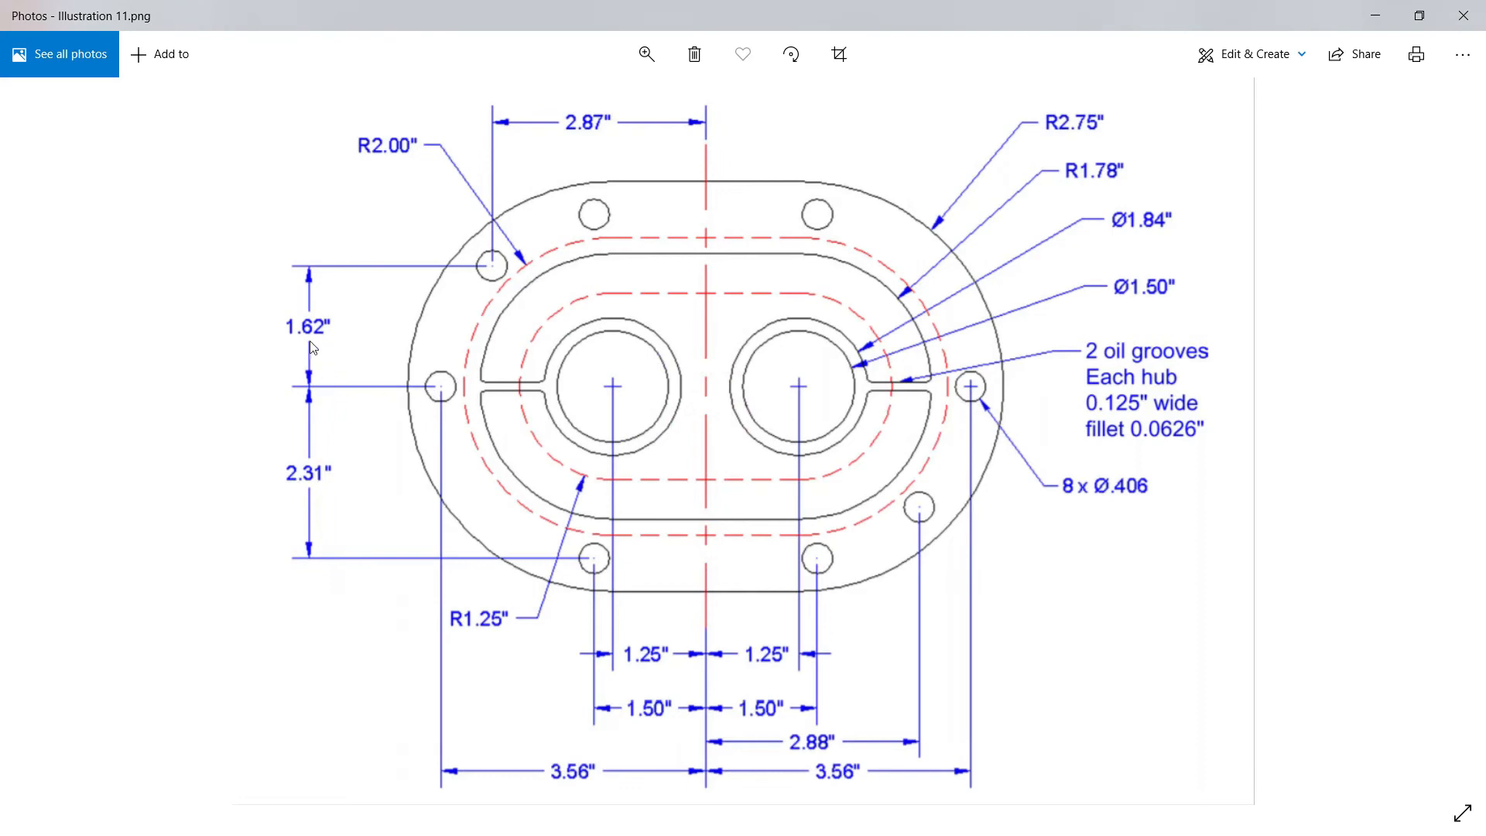
pyautogui.hotkey('alt', 'Tab')
pyautogui.hotkey('alt', 'Tab')
pyautogui.hotkey('alt', 'Tab')
pyautogui.press('Escape')
pyautogui.write('o')
pyautogui.press('Return')
pyautogui.write('1')
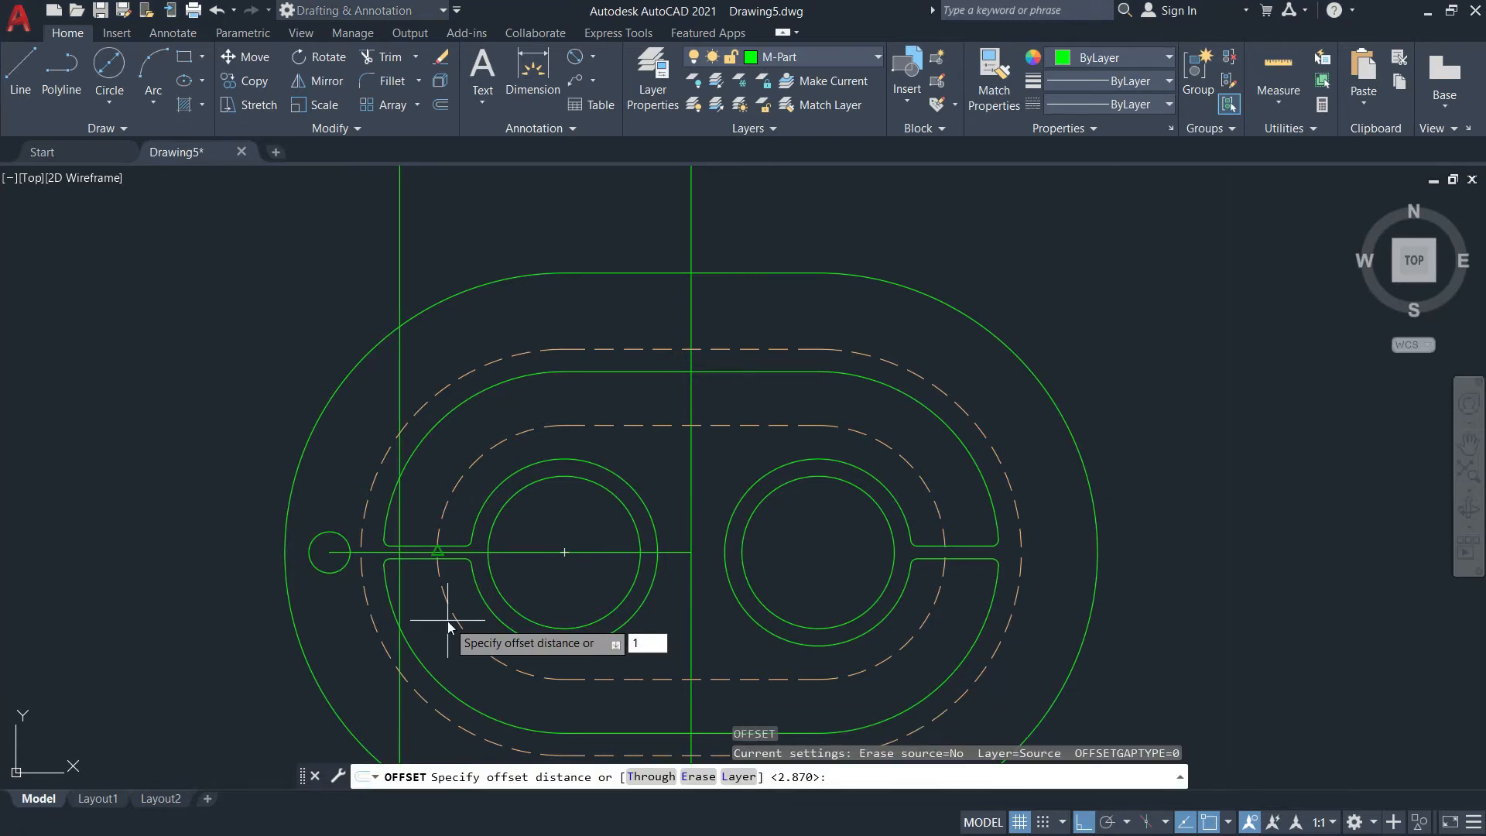
pyautogui.write('.65')
pyautogui.press('Return')
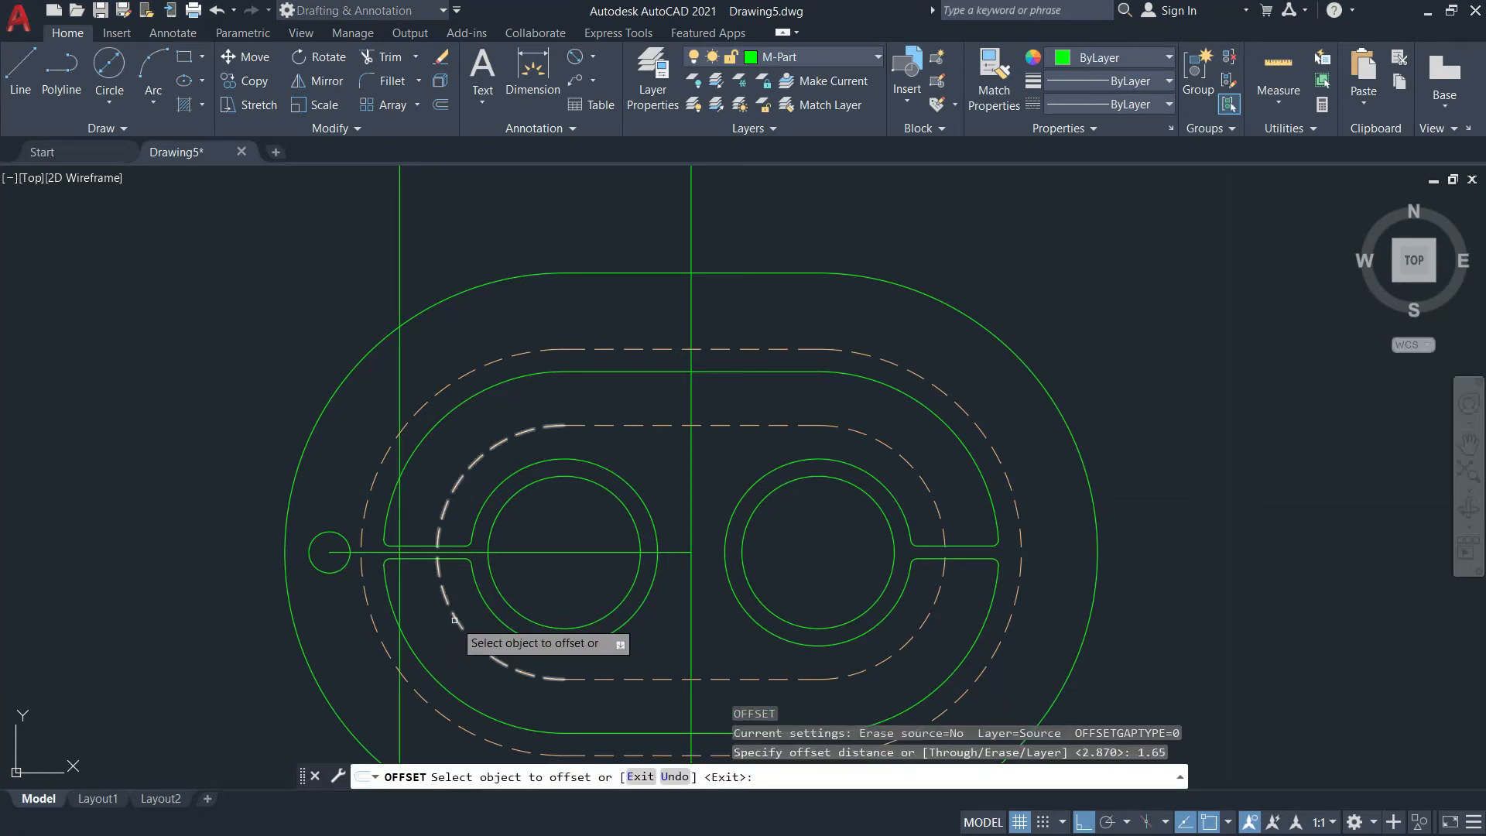
pyautogui.click(541, 552)
pyautogui.click(550, 441)
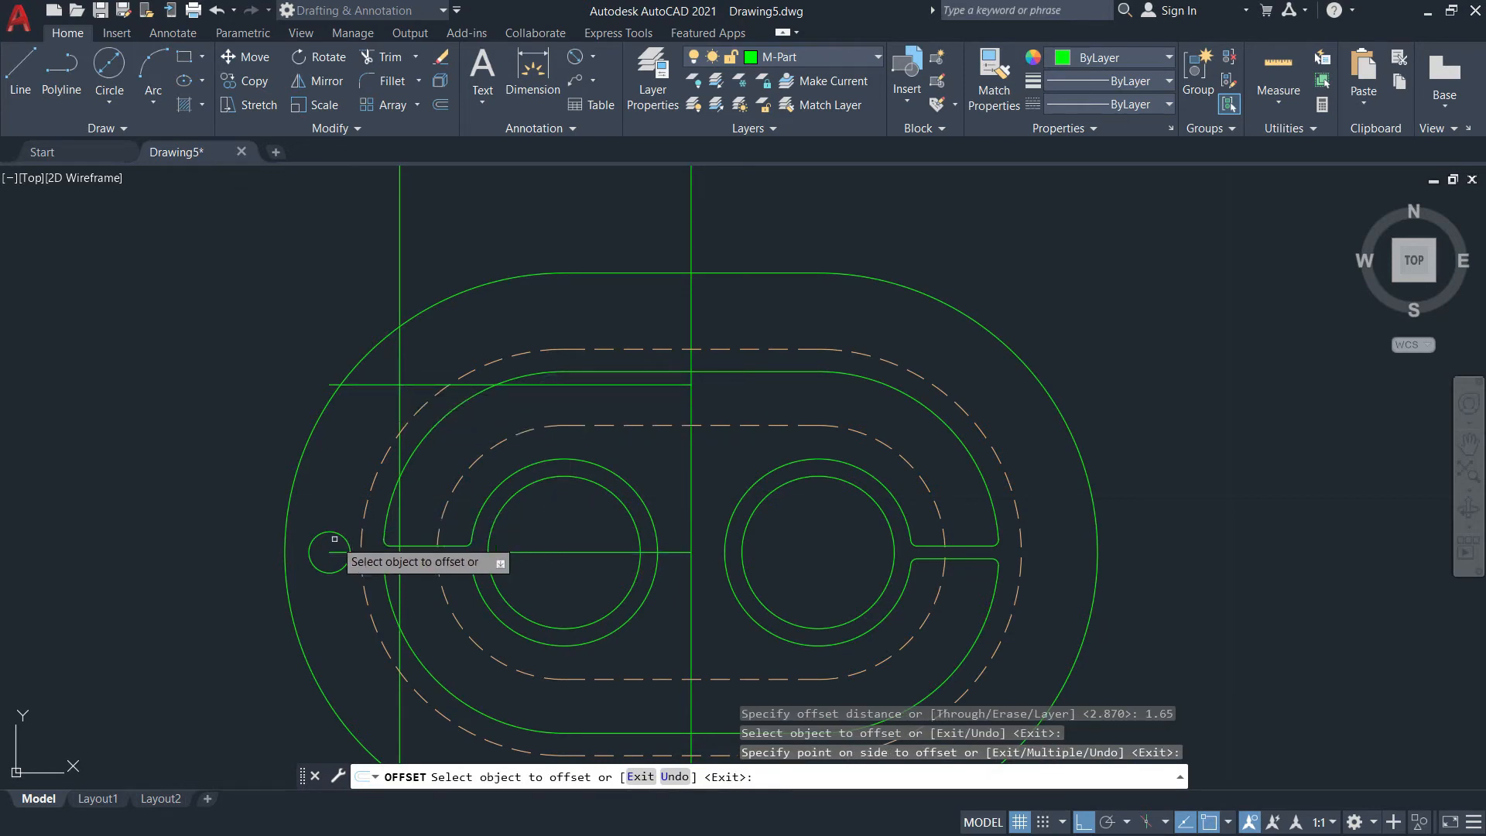
pyautogui.press('Escape')
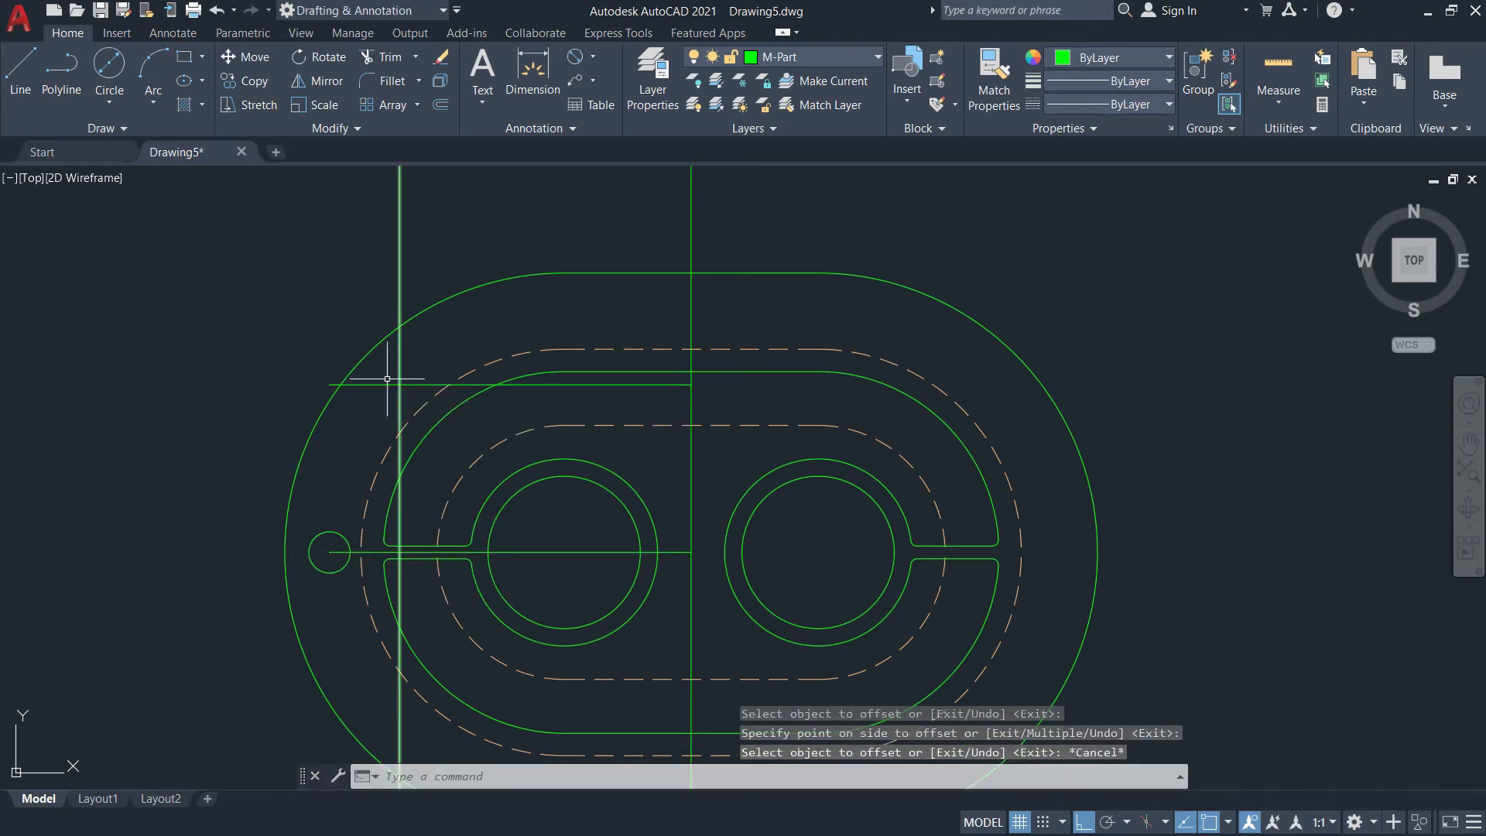
# Copy the 0.406 diameter hole from its centre to the intersection of the two offset construction lines, with Ortho off
pyautogui.write('co')
pyautogui.press('Return')
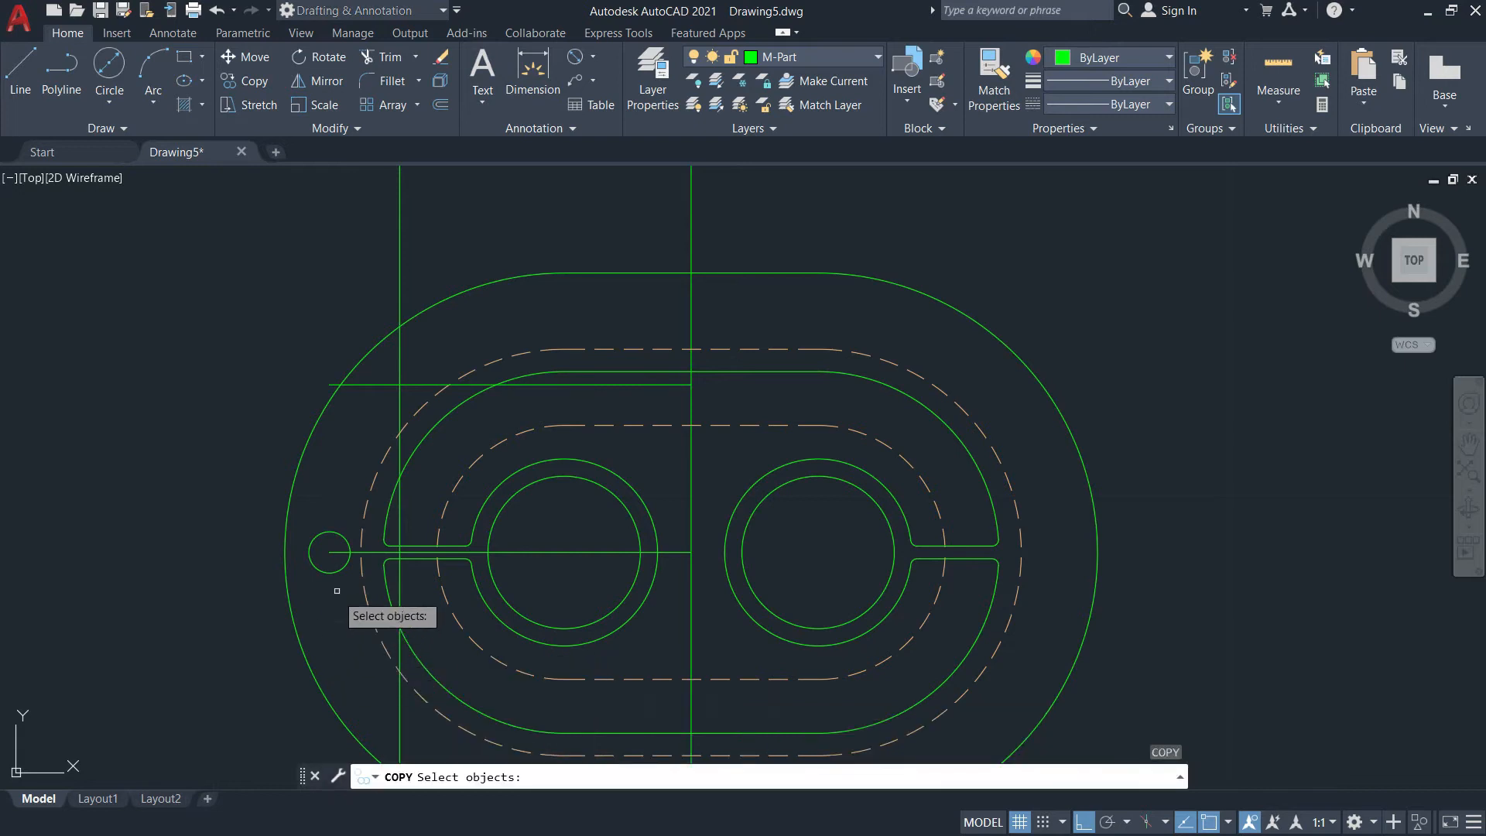
pyautogui.click(331, 573)
pyautogui.press('Return')
pyautogui.click(330, 552)
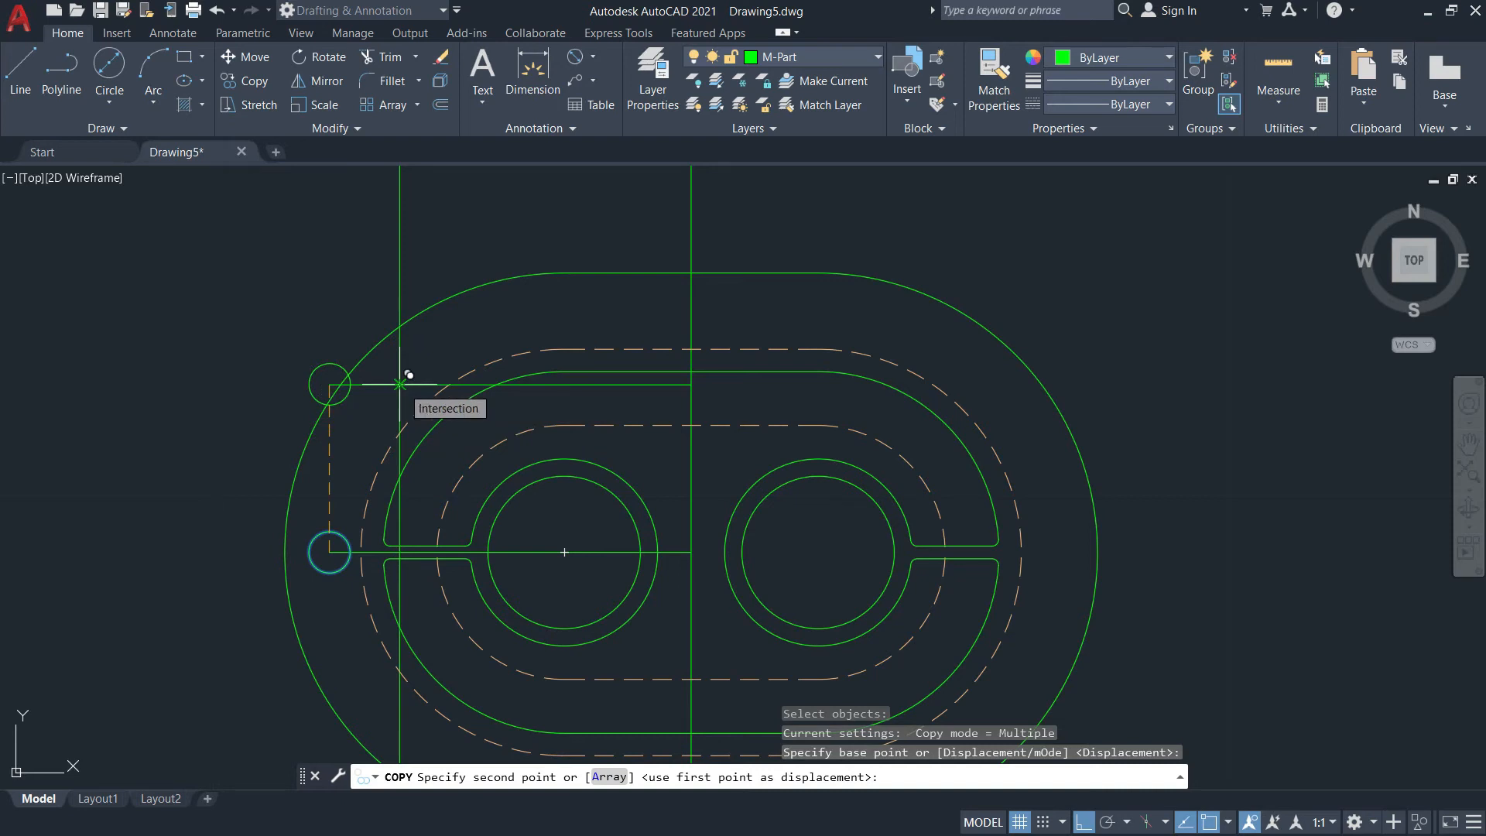
pyautogui.press('F8')
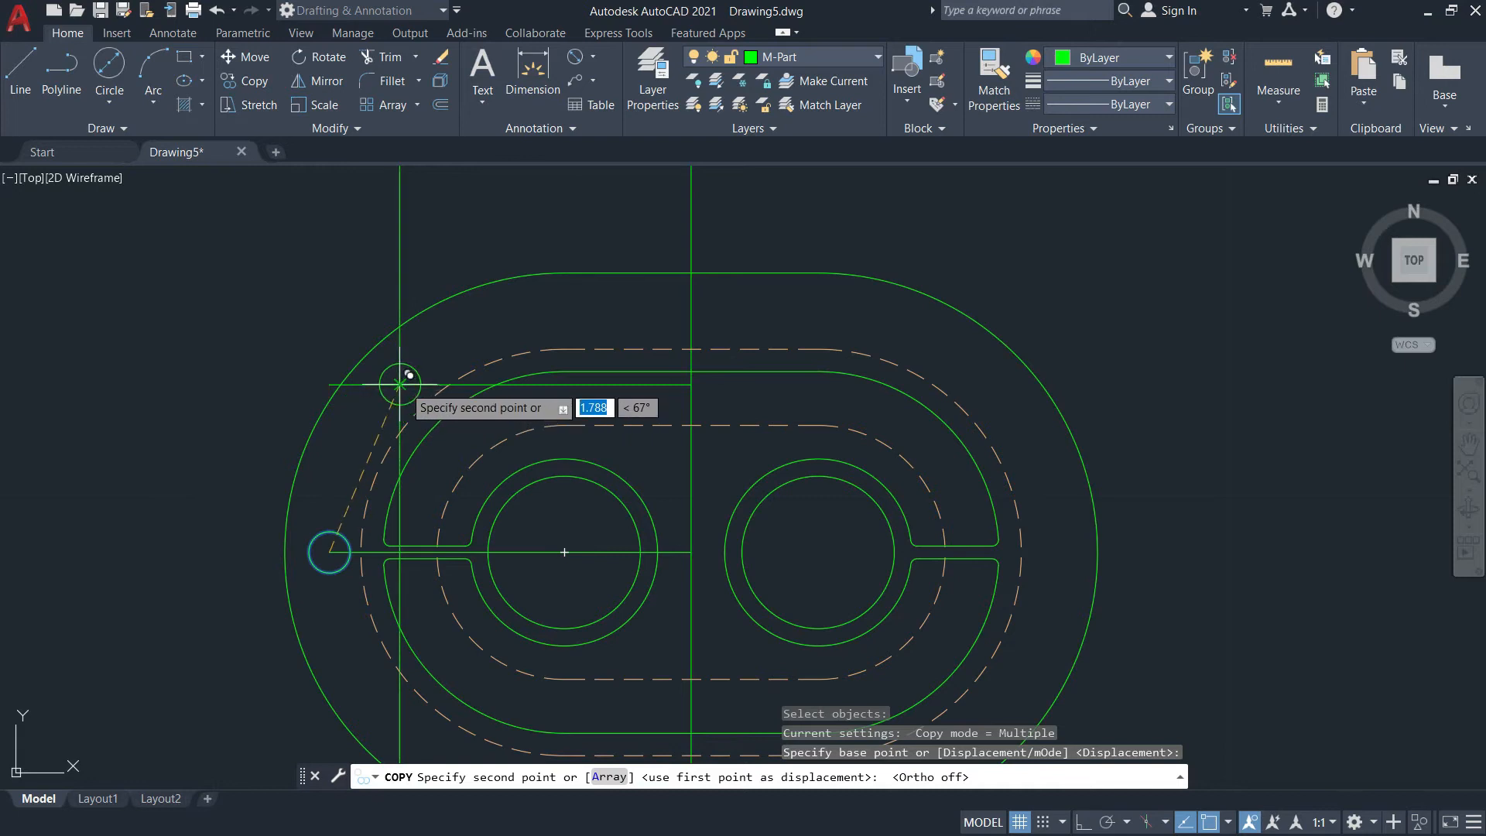
pyautogui.click(399, 384)
pyautogui.press('Escape')
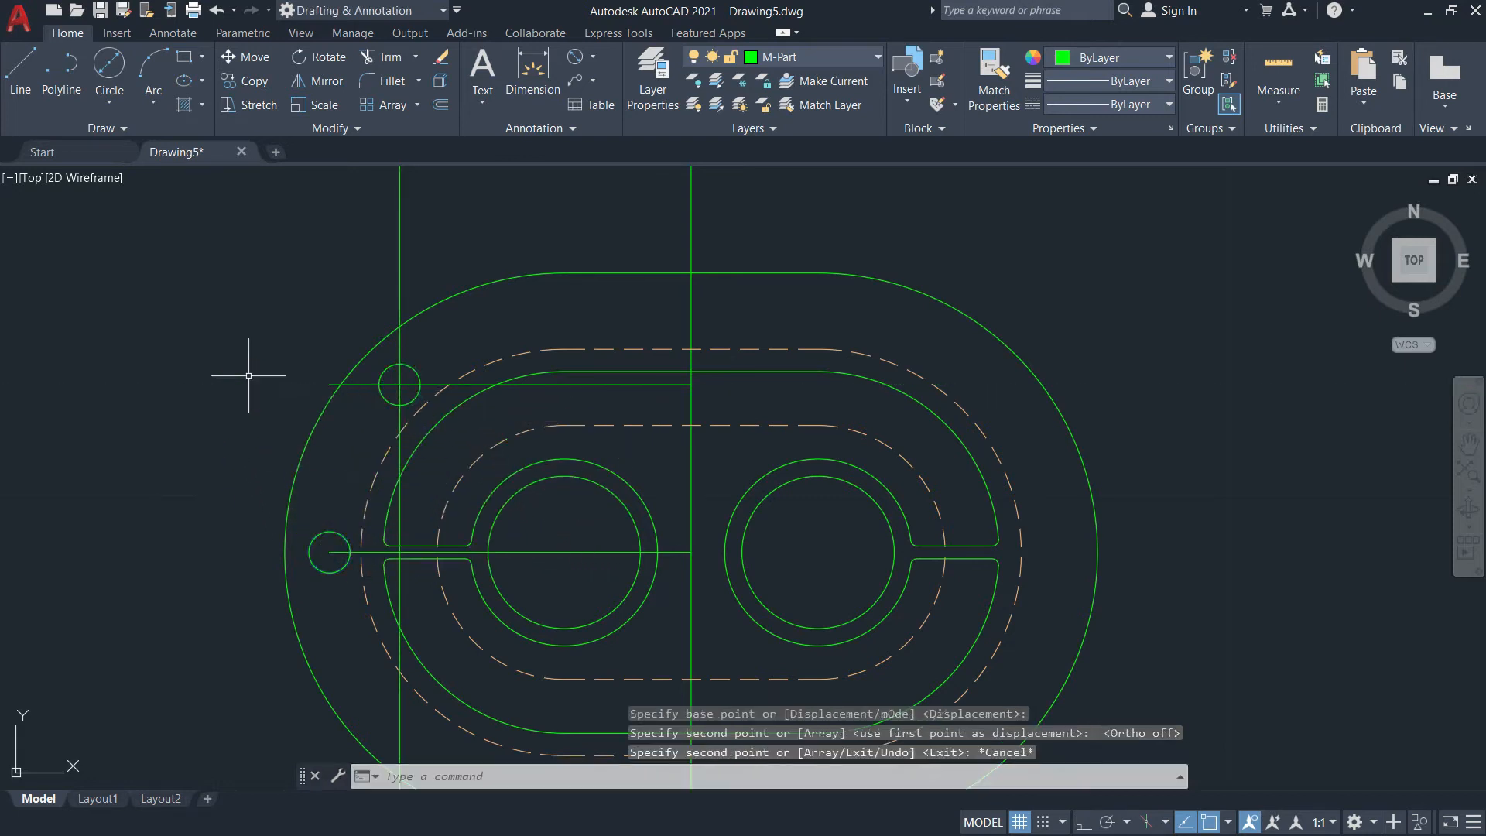
# Check the upper hole's height in the Illustration 11 image and offset the central horizontal construction line 2.31 upward
pyautogui.hotkey('alt', 'Tab')
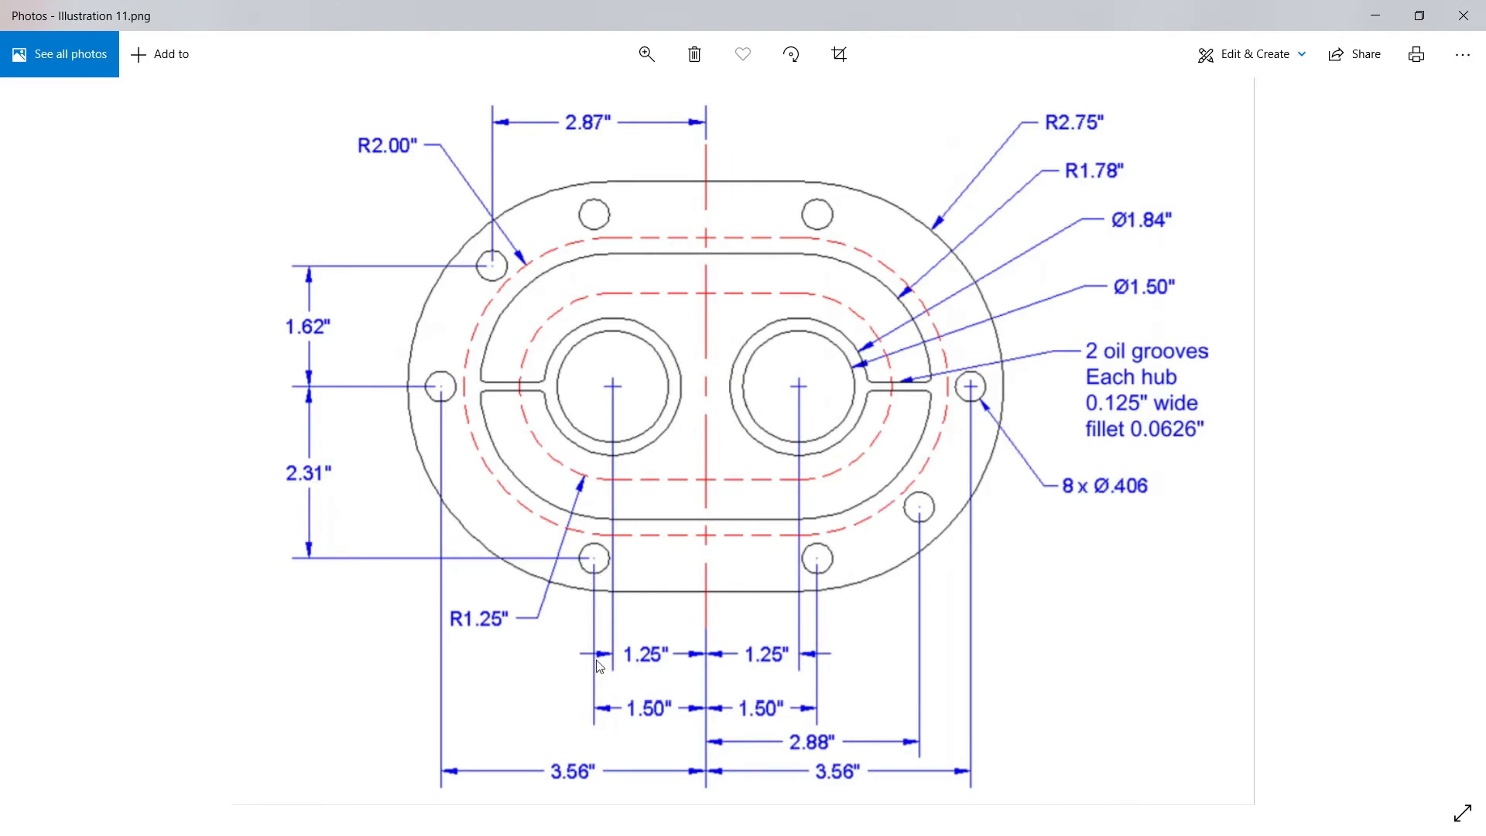
pyautogui.hotkey('alt', 'Tab')
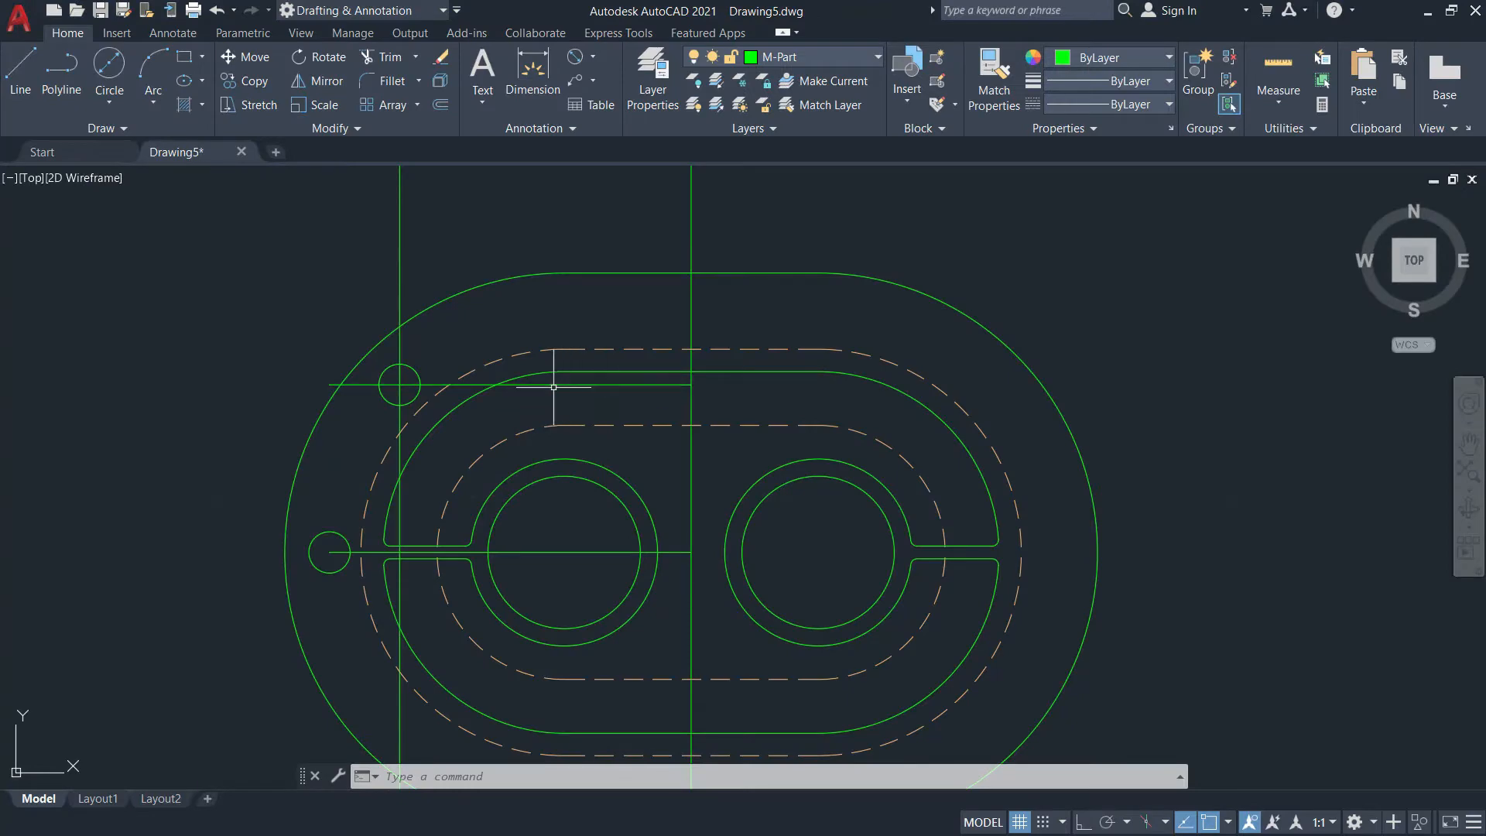
pyautogui.hotkey('alt', 'Tab')
pyautogui.hotkey('alt', 'Tab')
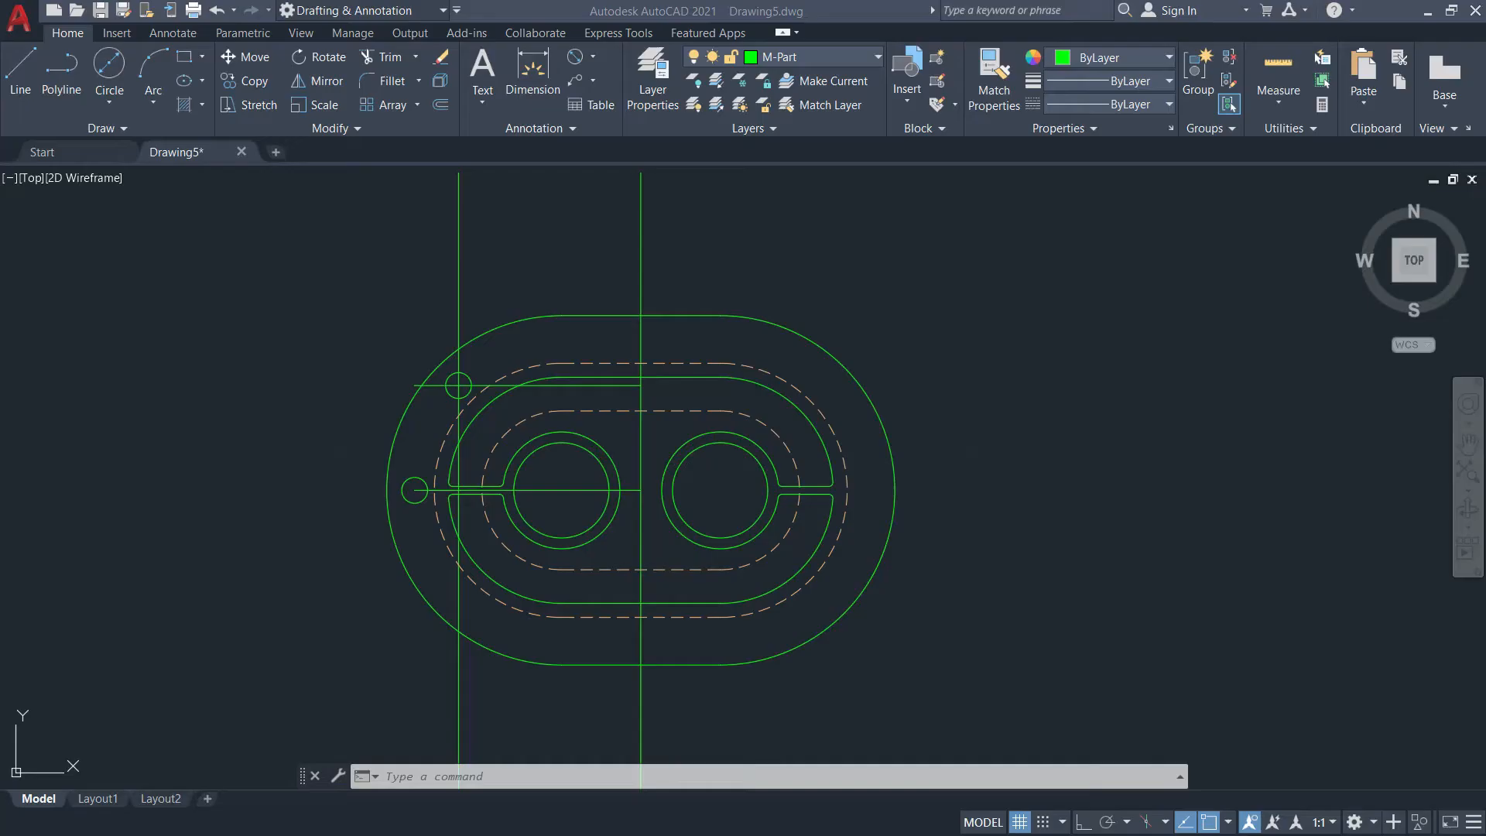
pyautogui.write('o')
pyautogui.press('Return')
pyautogui.write('2.31')
pyautogui.press('Return')
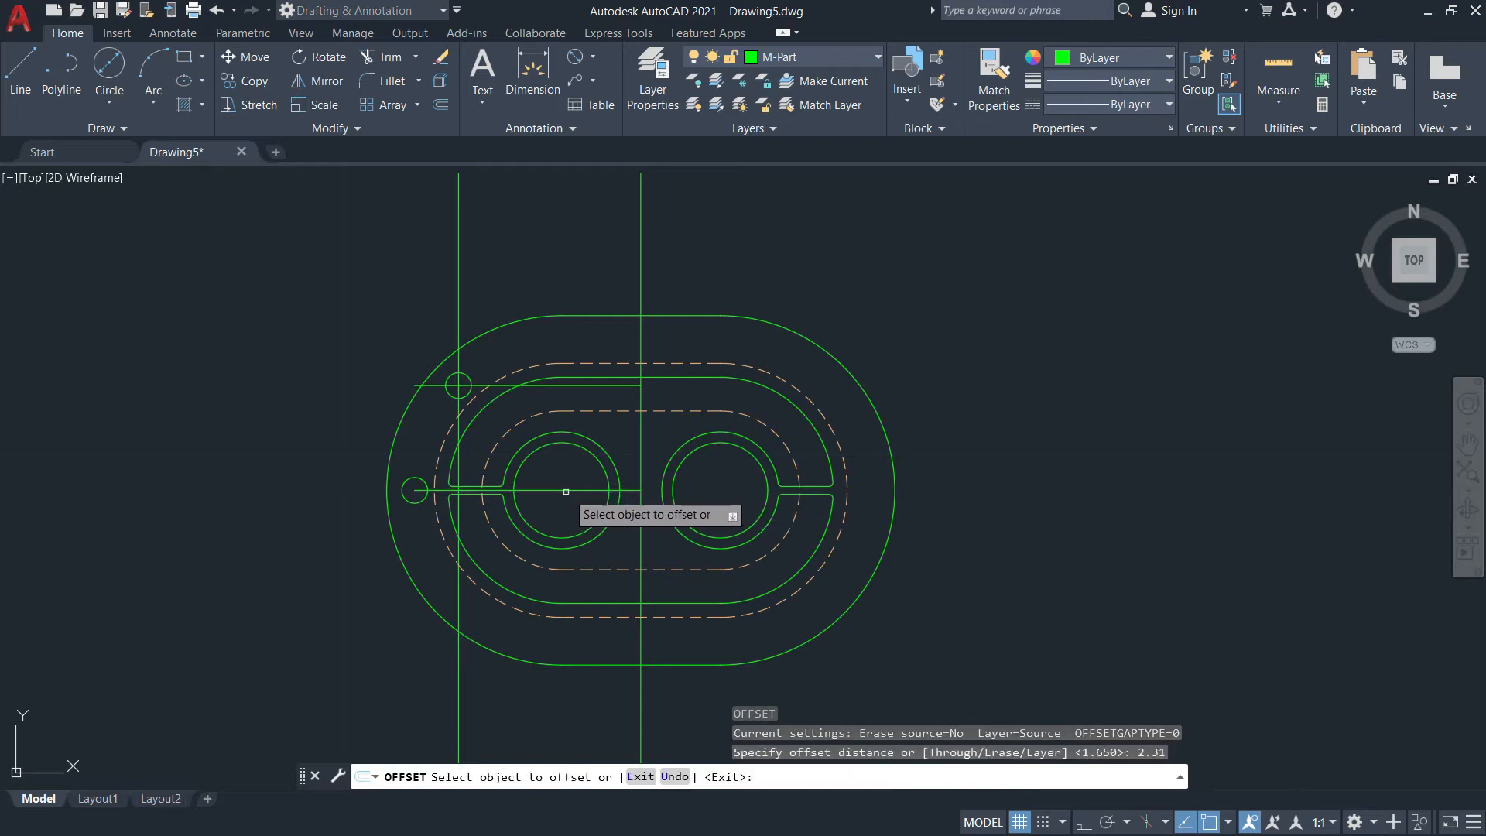
pyautogui.click(561, 489)
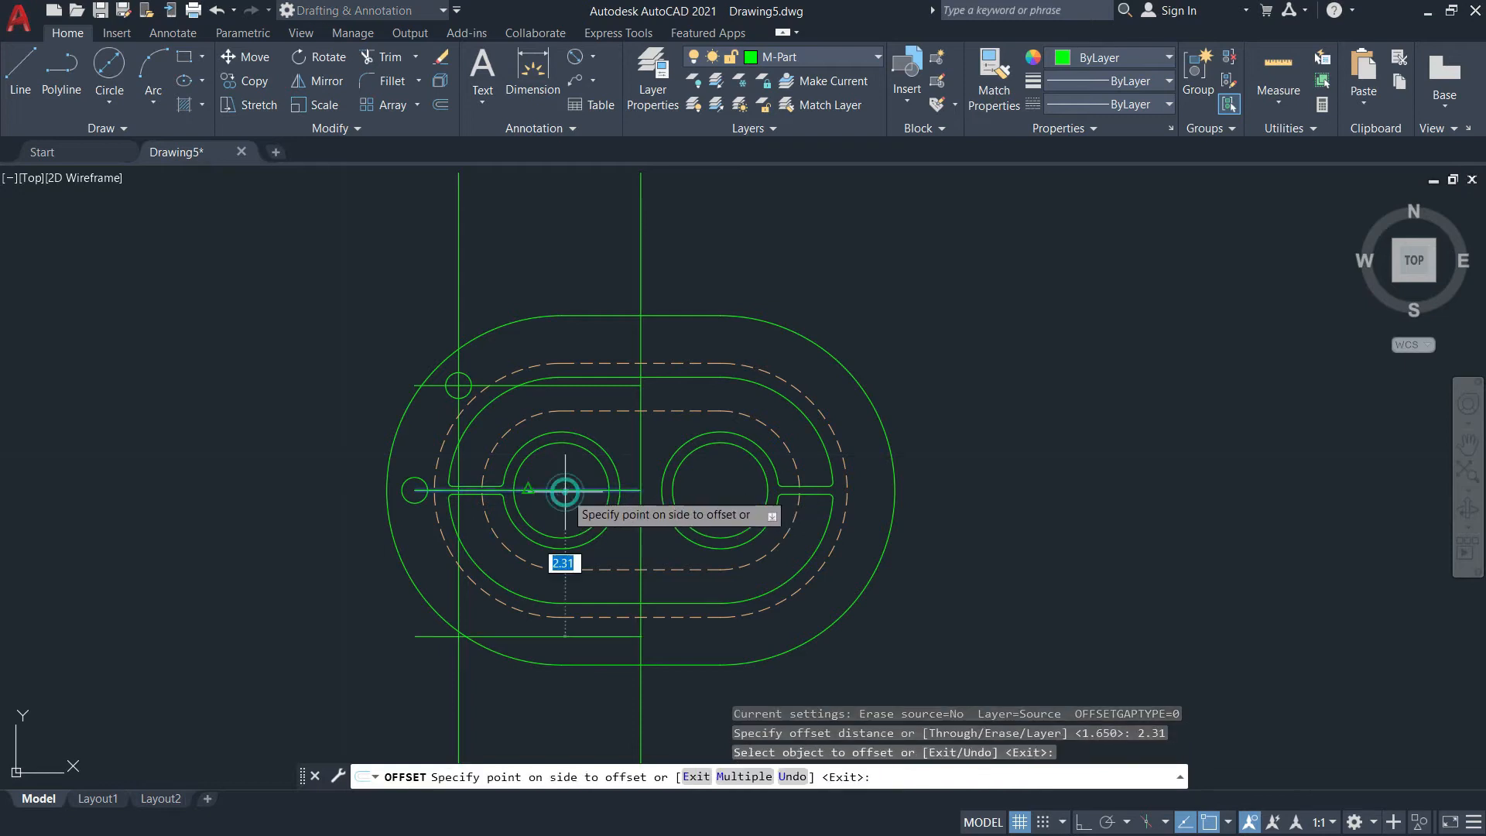
pyautogui.click(583, 305)
pyautogui.press('Return')
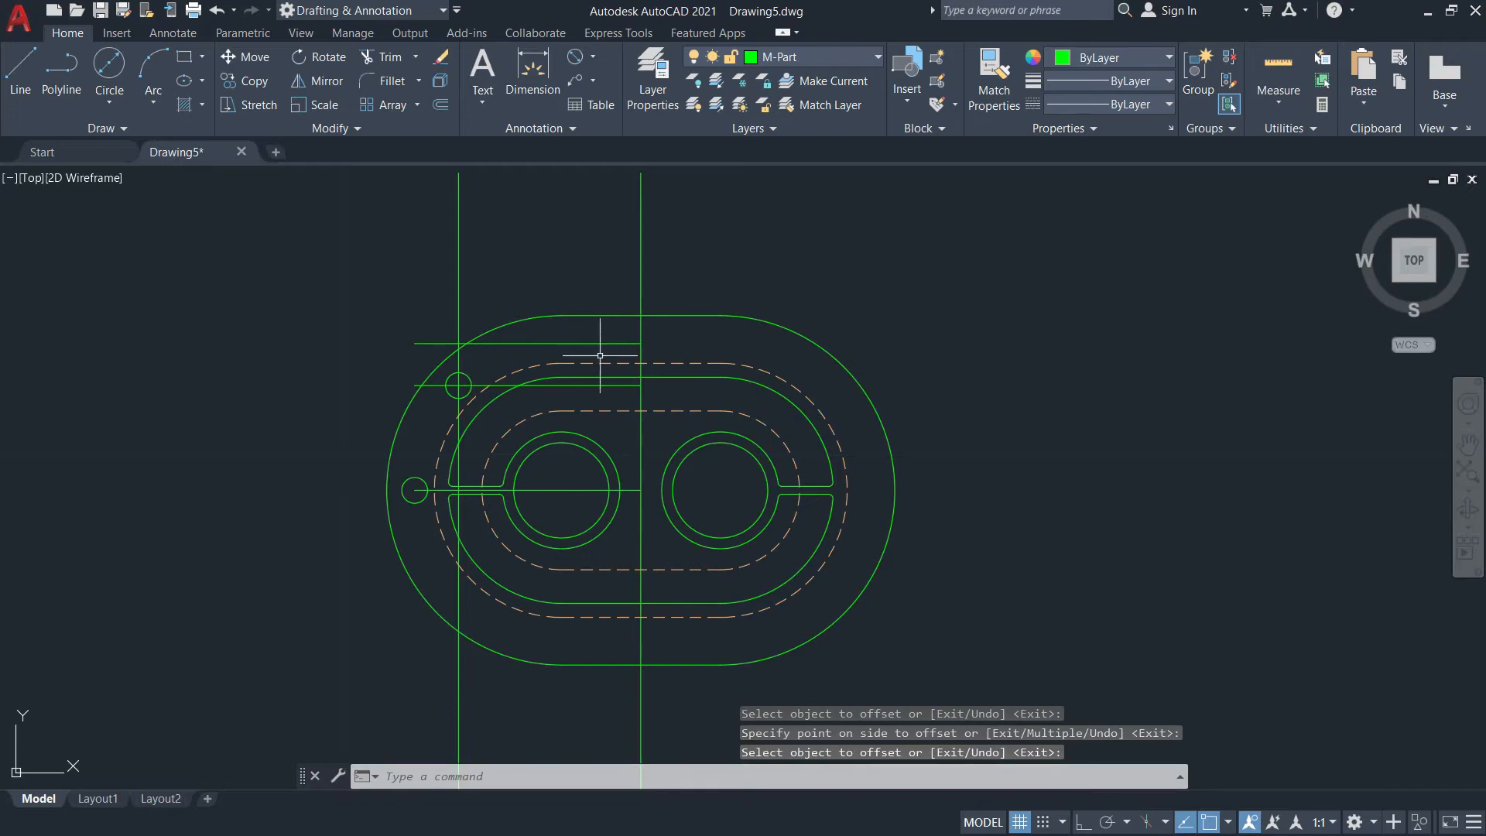
# Check the upper hole's horizontal distance in the Illustration 11 image and offset the middle vertical line 1.5 to the left
pyautogui.hotkey('alt', 'Tab')
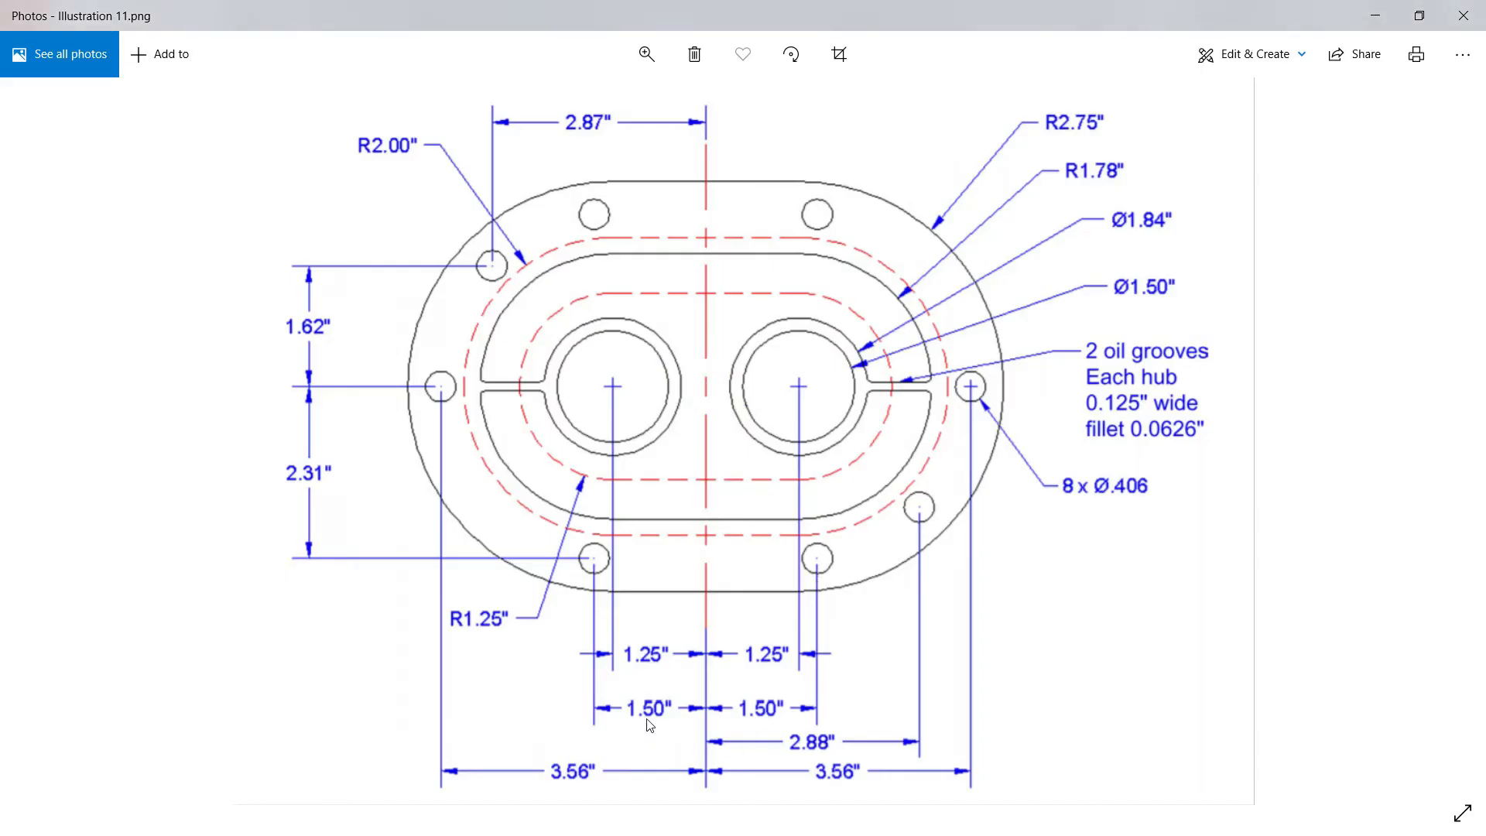
pyautogui.hotkey('alt', 'Tab')
pyautogui.write('o')
pyautogui.press('Return')
pyautogui.write('10')
pyautogui.press('BackSpace')
pyautogui.write('.5')
pyautogui.press('Return')
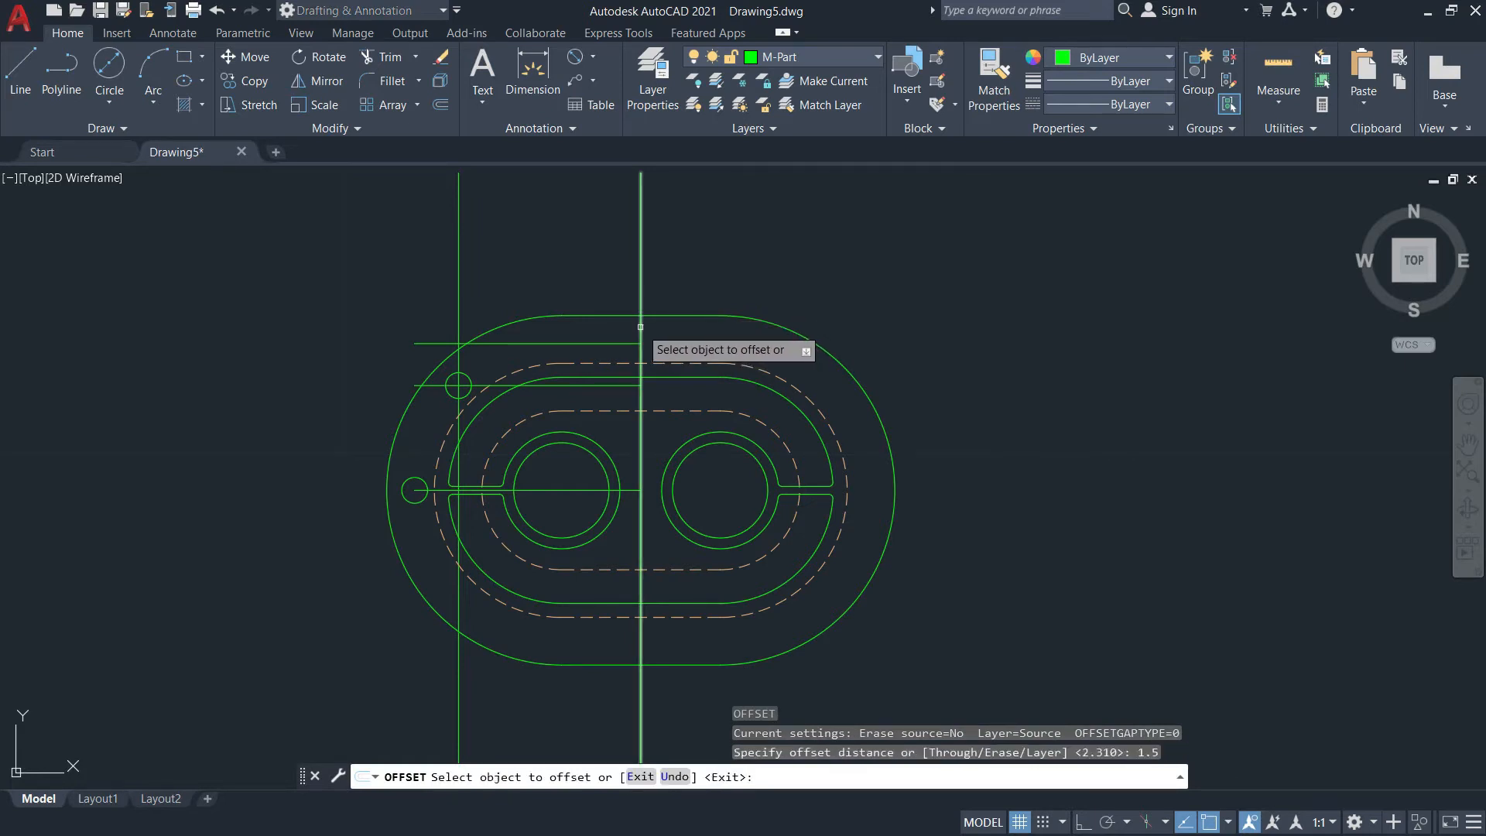
pyautogui.click(642, 338)
pyautogui.click(554, 296)
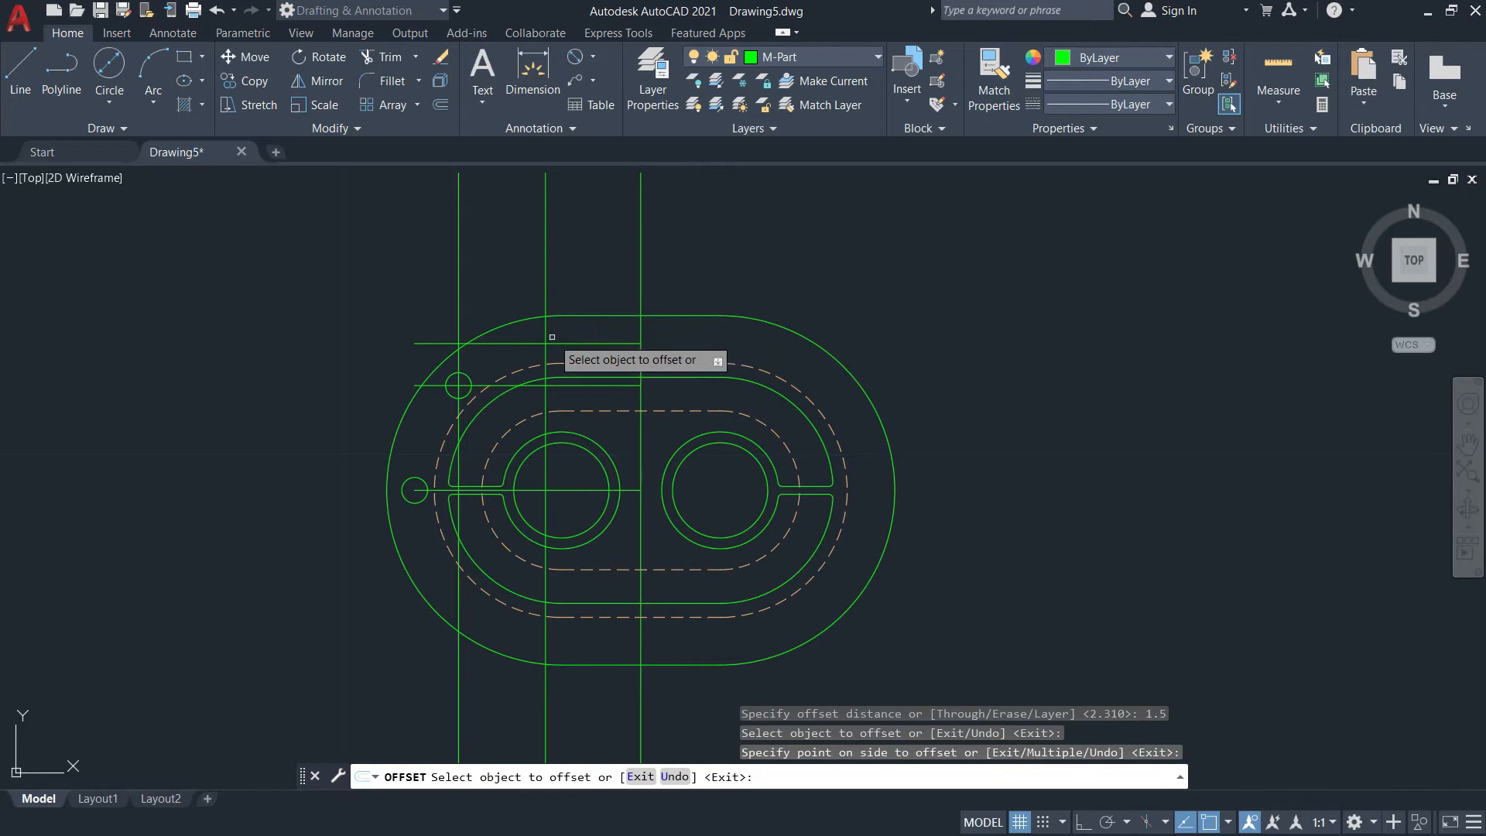
pyautogui.press('Escape')
# Copy the upper-left hole from its centre to the intersection of the 1.5 and 2.31 offset construction lines
pyautogui.scroll(2, 545, 340)
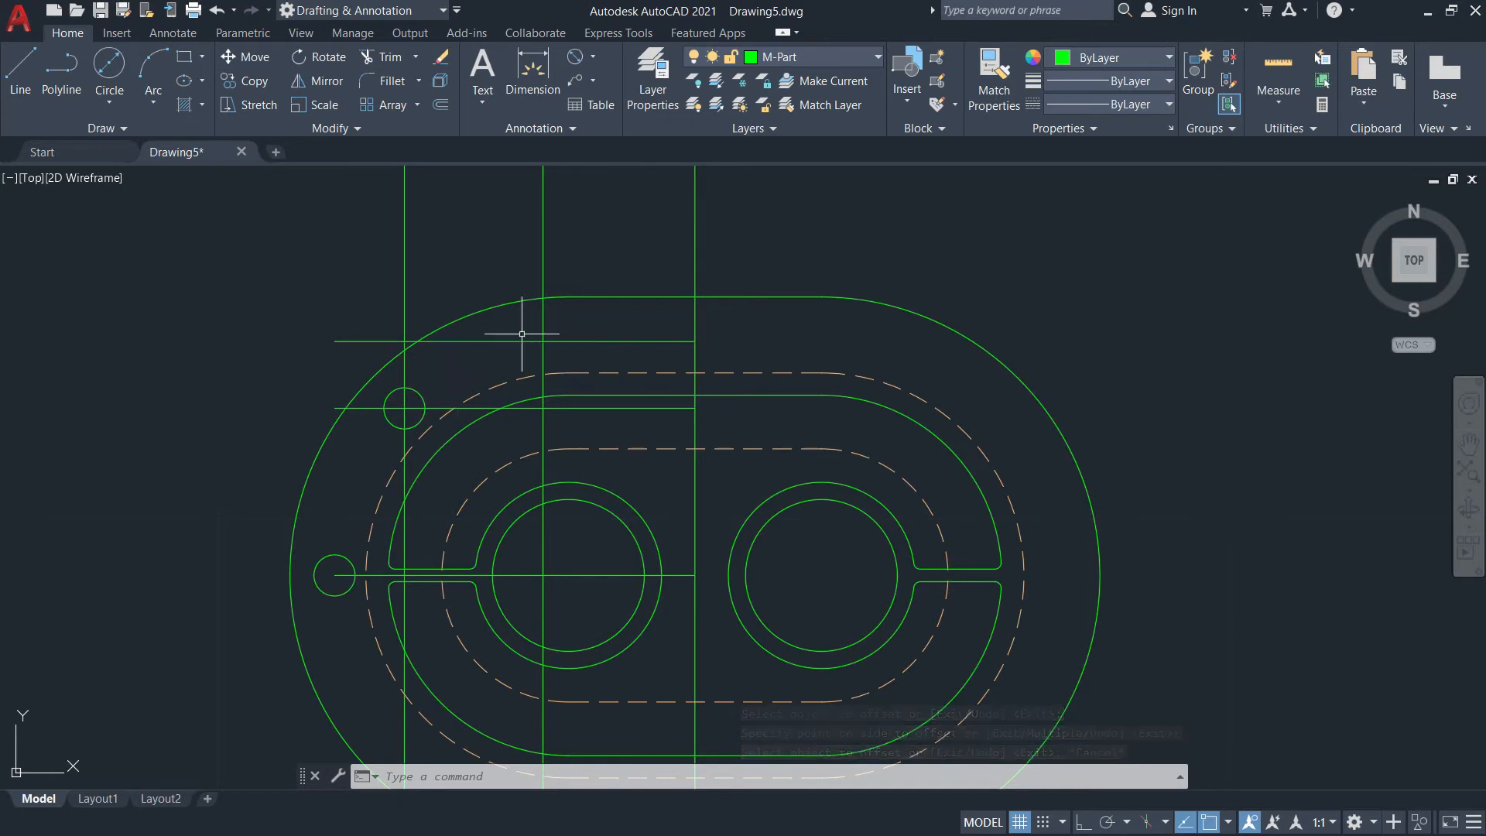
pyautogui.write('co')
pyautogui.press('Return')
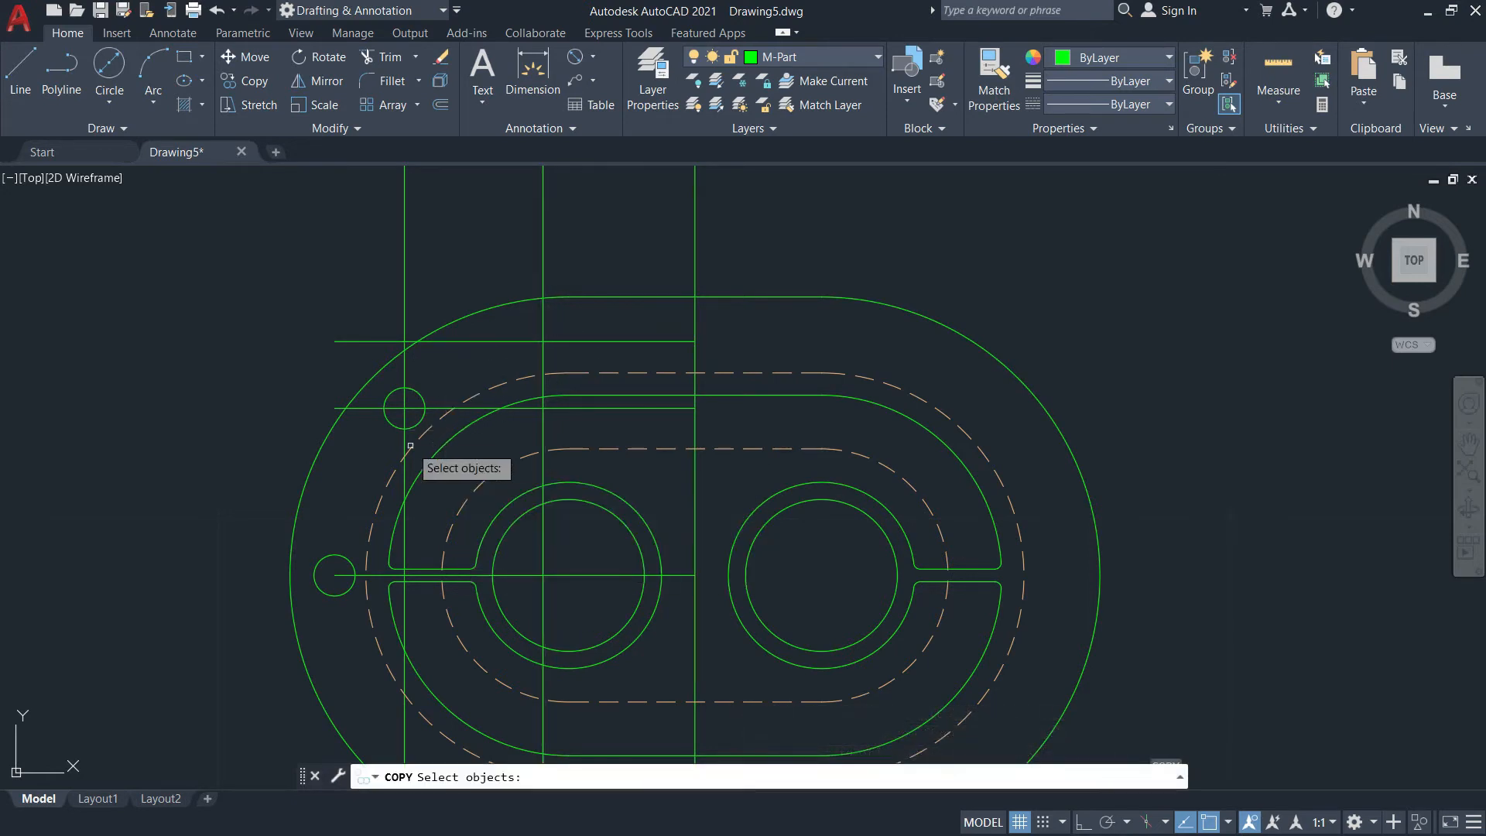
pyautogui.click(419, 424)
pyautogui.press('Return')
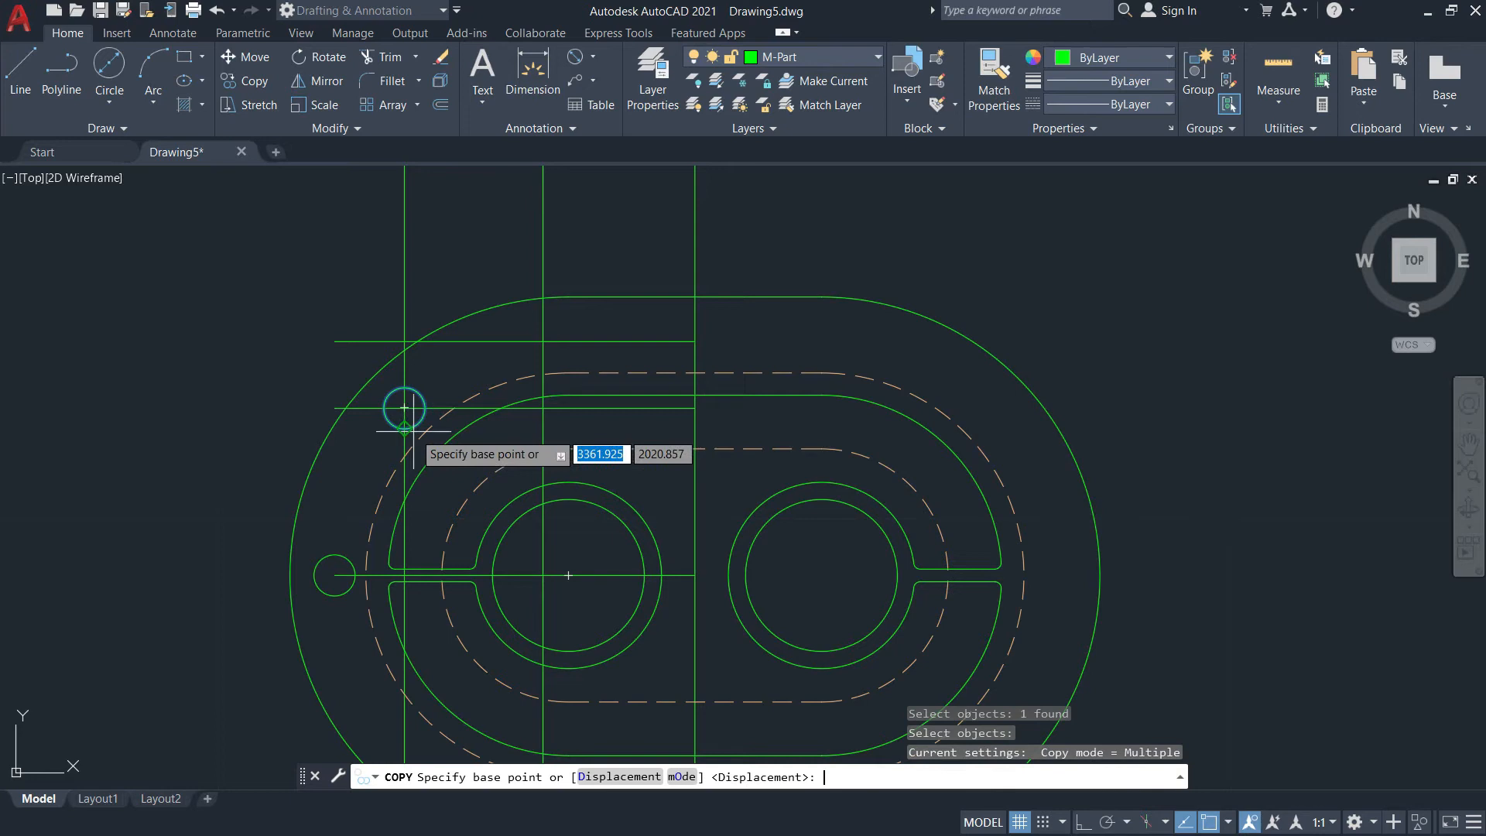
pyautogui.click(406, 409)
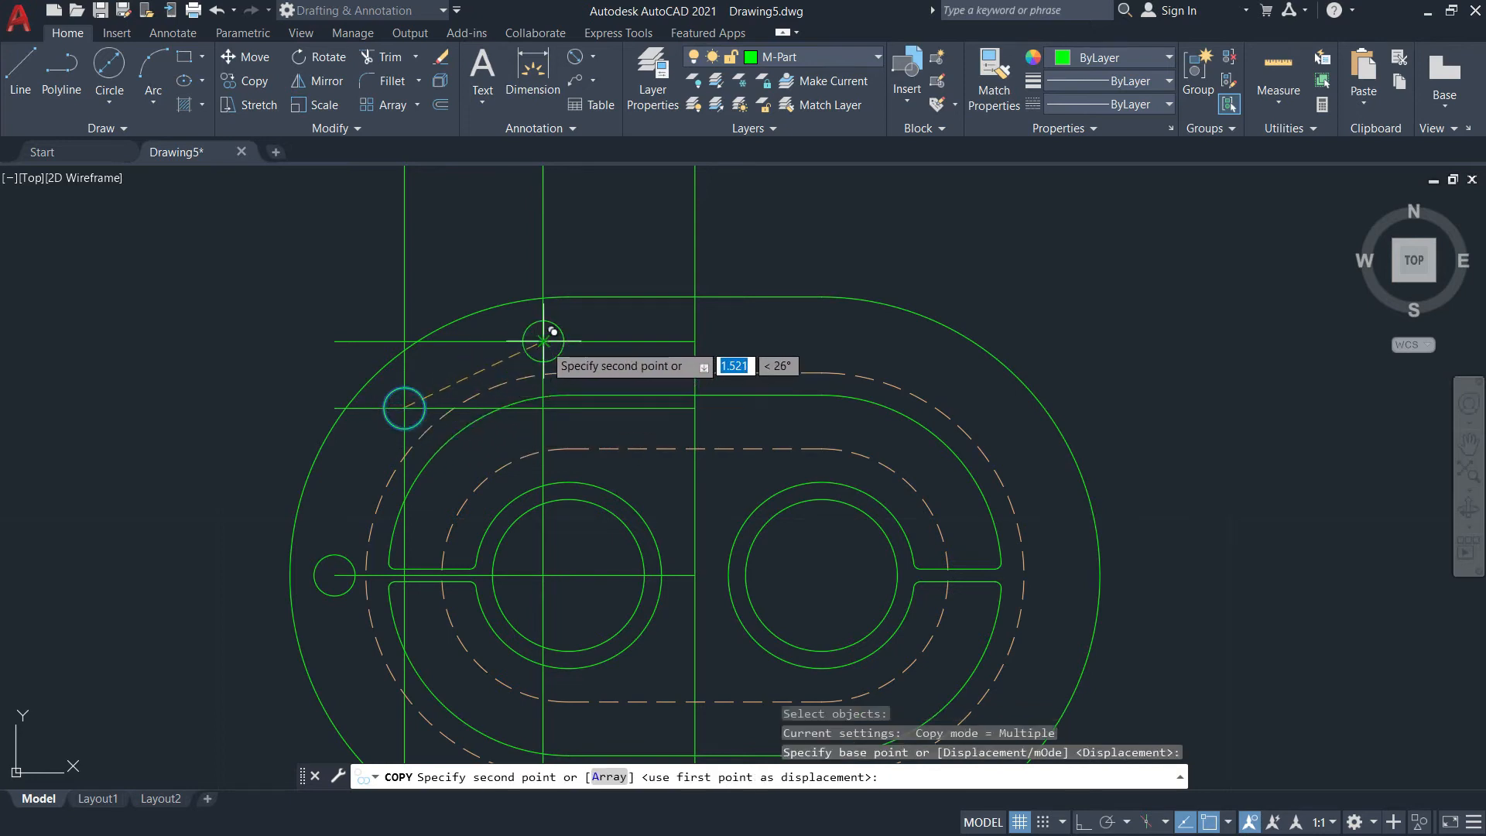
pyautogui.click(542, 341)
pyautogui.scroll(-2, 627, 417)
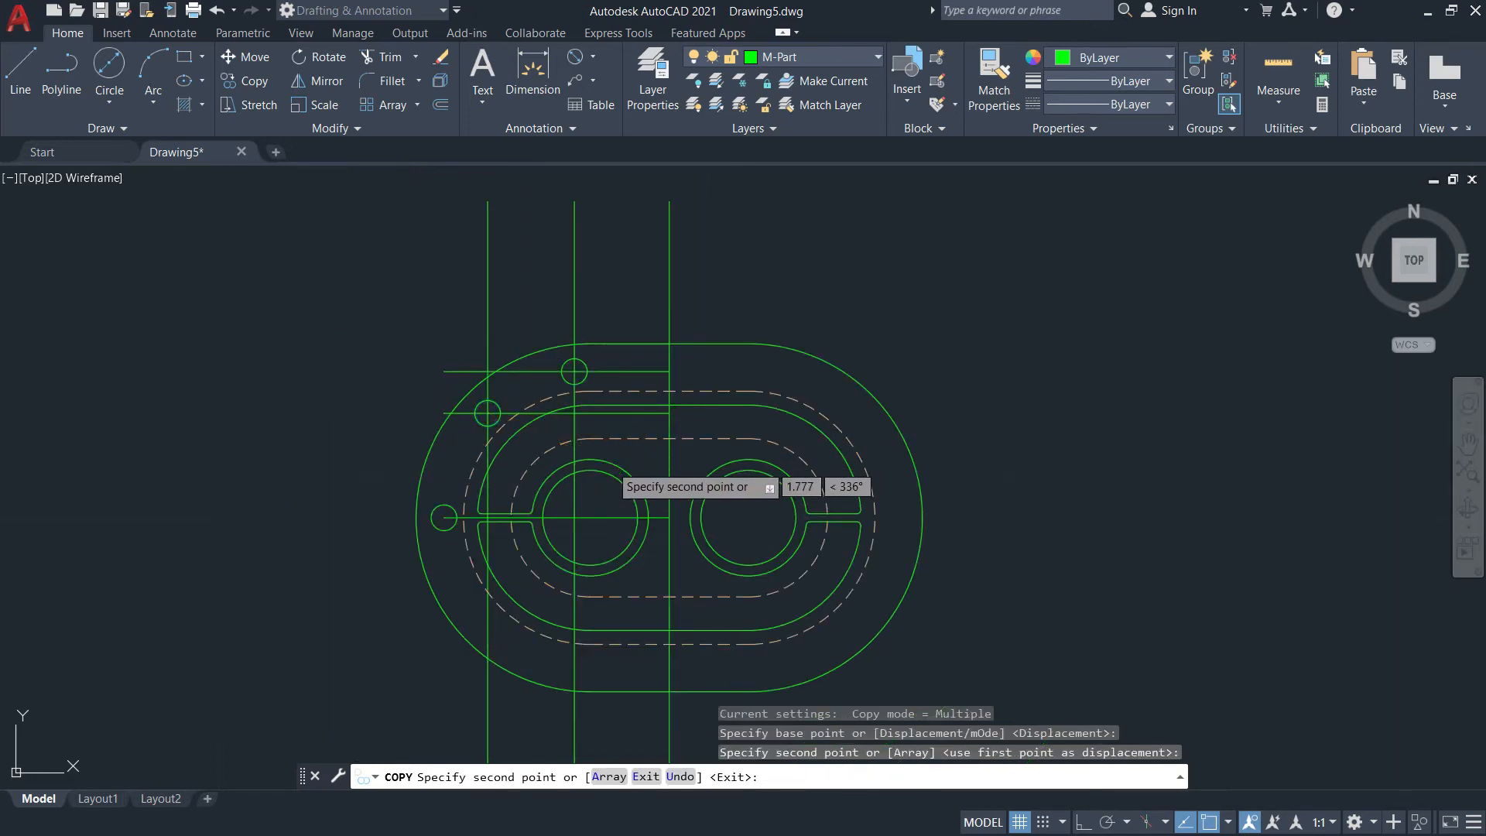
pyautogui.press('Escape')
# Check the lower hole's location in the Illustration 11 image and offset the central horizontal construction line 2.31 downward
pyautogui.scroll(-1, 617, 458)
pyautogui.scroll(3, 602, 554)
pyautogui.scroll(-1, 609, 470)
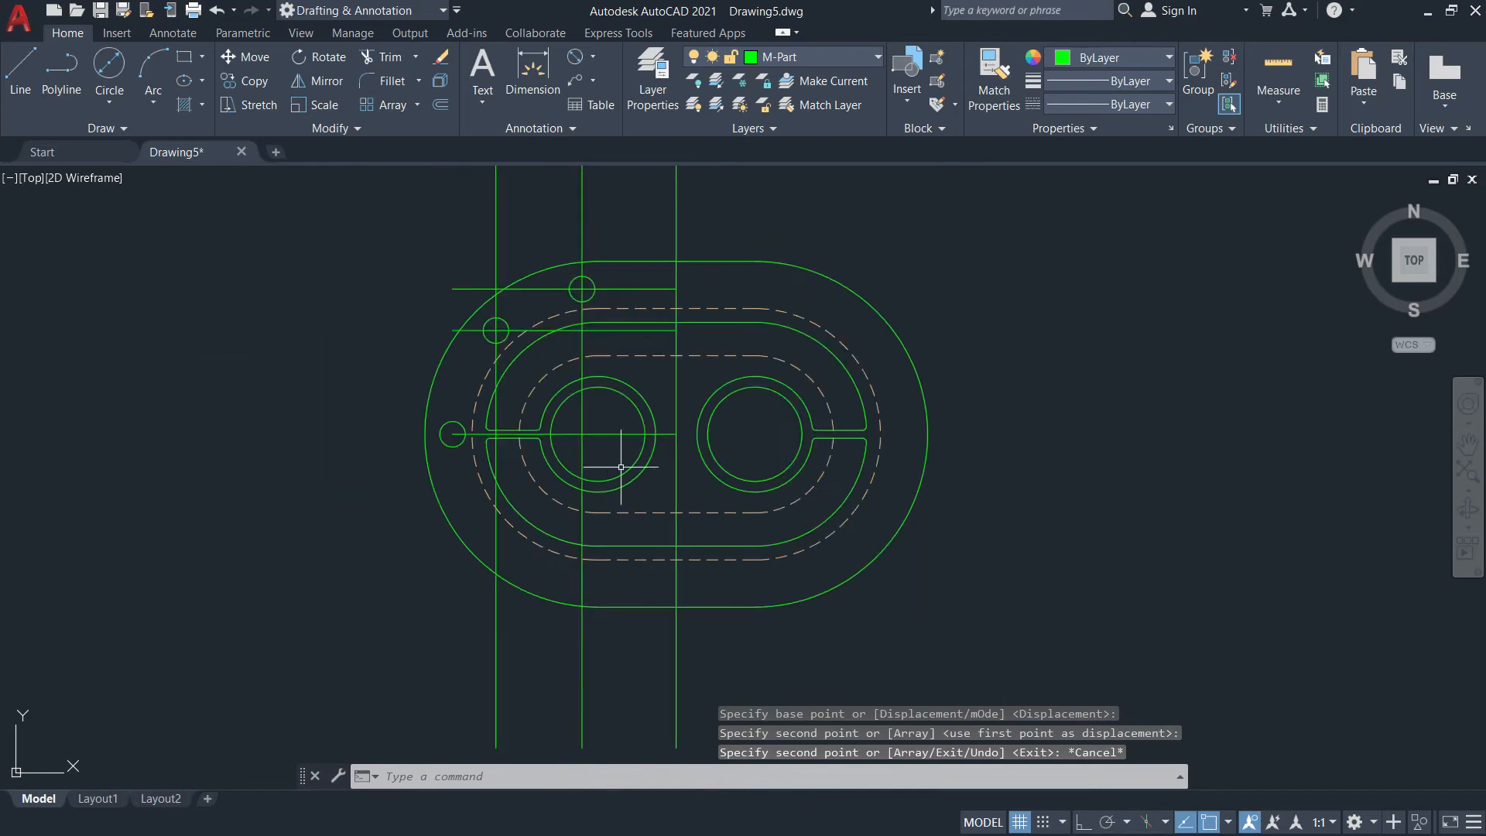
pyautogui.hotkey('alt', 'Tab')
pyautogui.hotkey('alt', 'Tab')
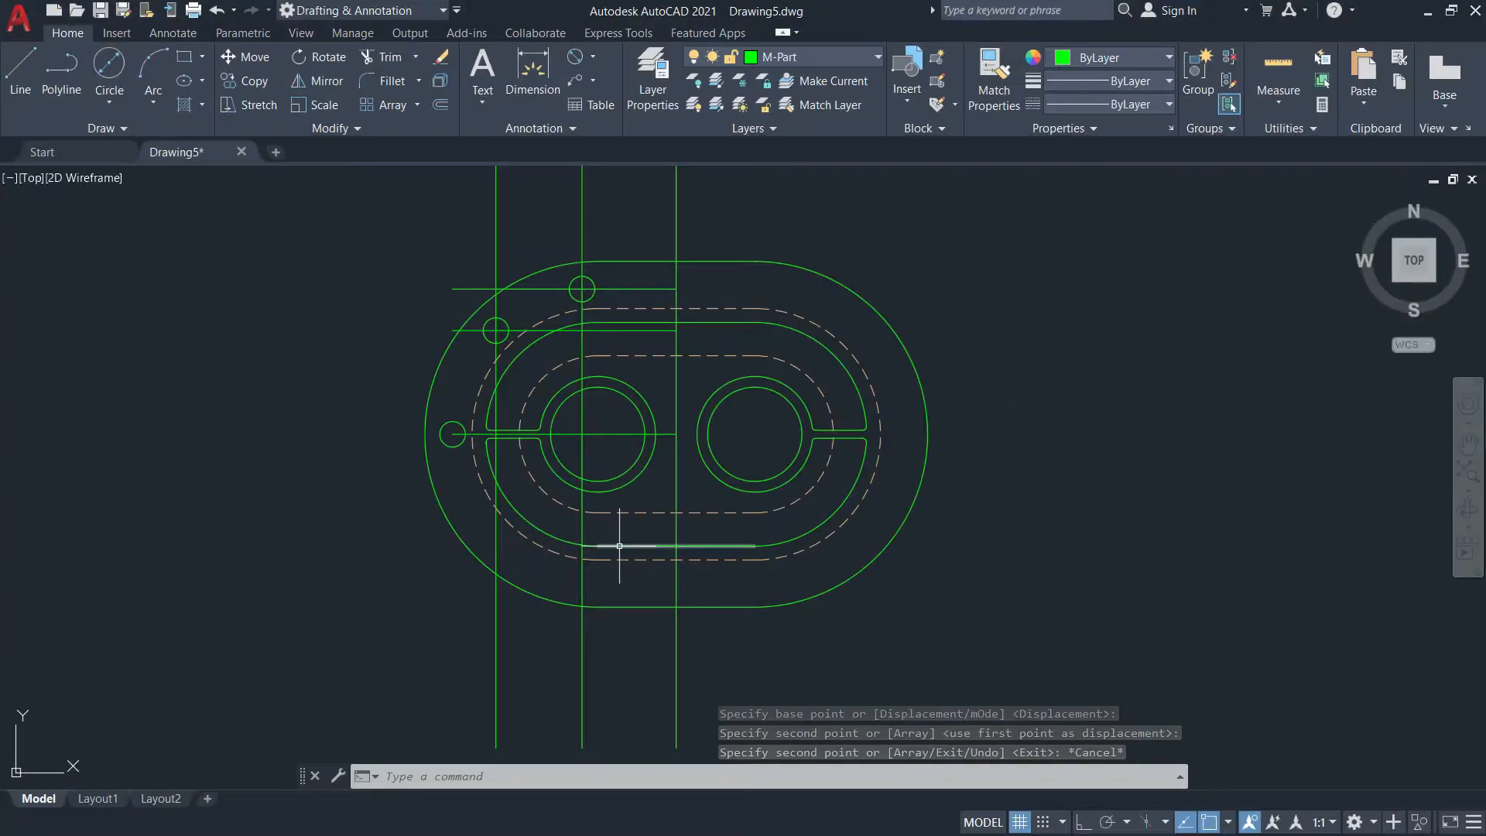
pyautogui.write('o')
pyautogui.press('Return')
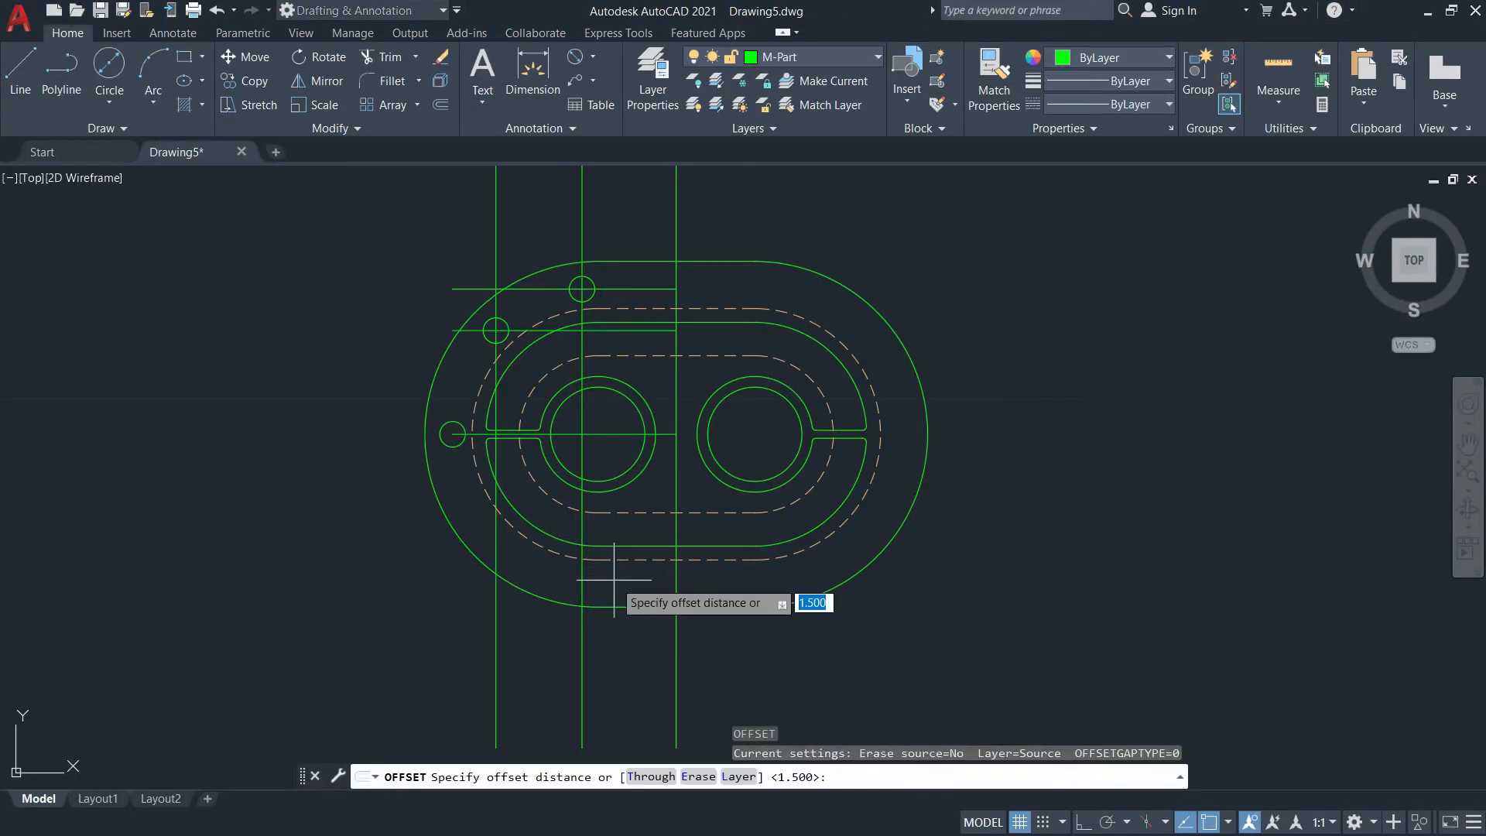
pyautogui.write('2.31')
pyautogui.press('Return')
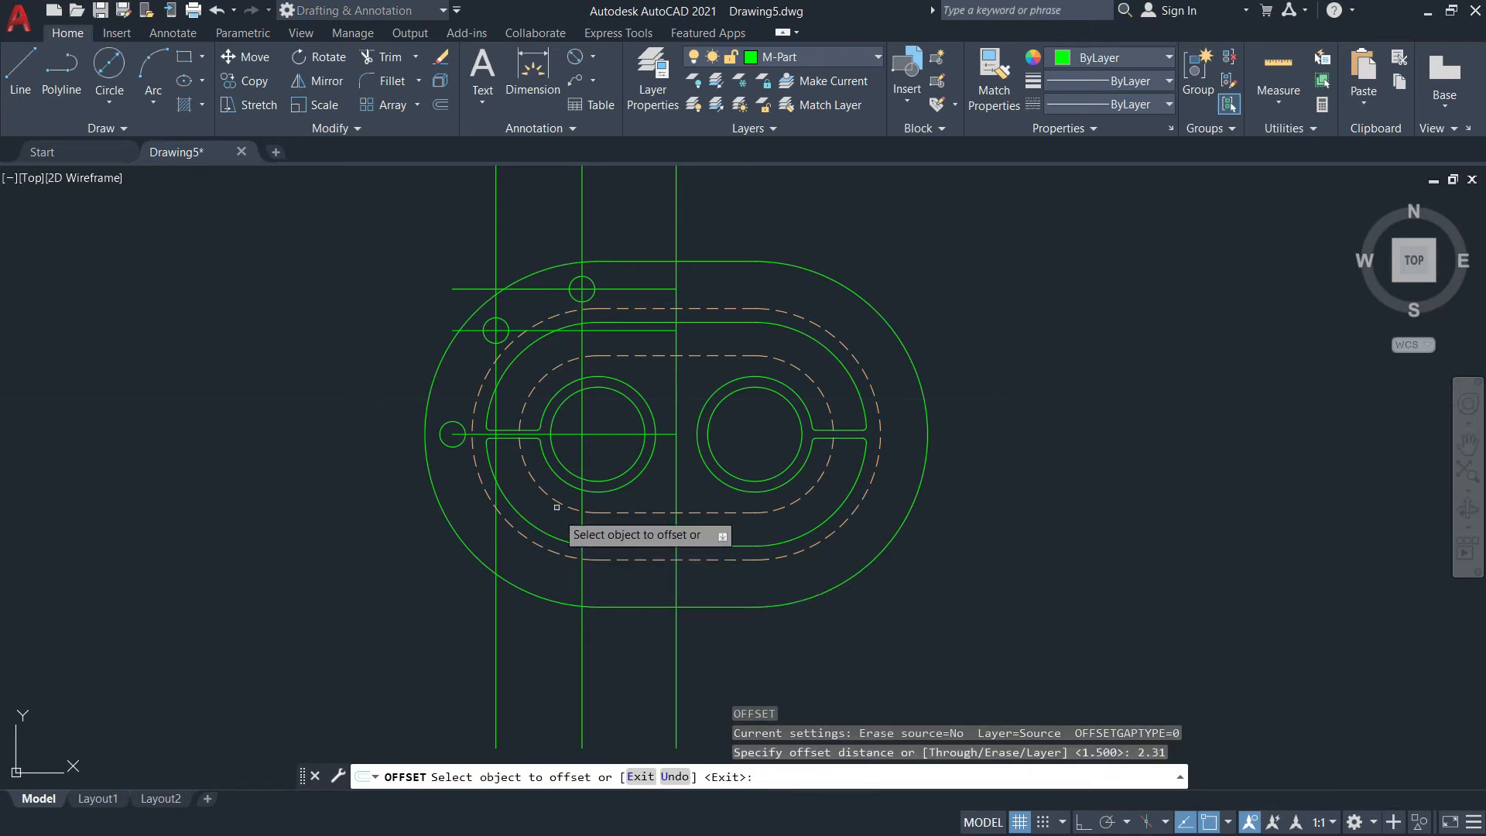
pyautogui.click(555, 432)
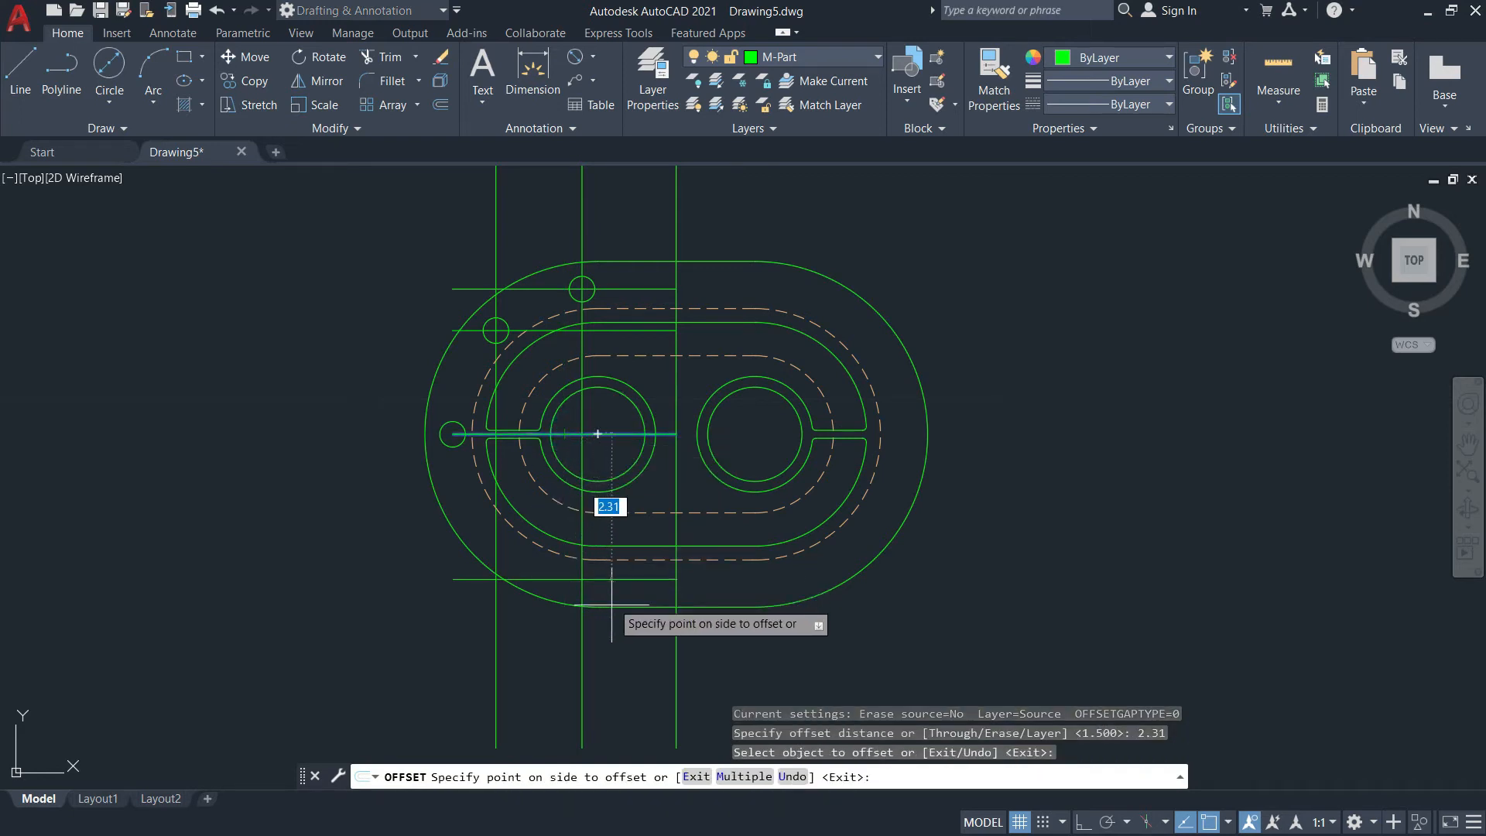
pyautogui.click(621, 654)
pyautogui.press('Escape')
# Copy the uppermost hole from its centre straight down to the intersection with the lower horizontal construction line
pyautogui.write('co')
pyautogui.press('Return')
pyautogui.click(594, 296)
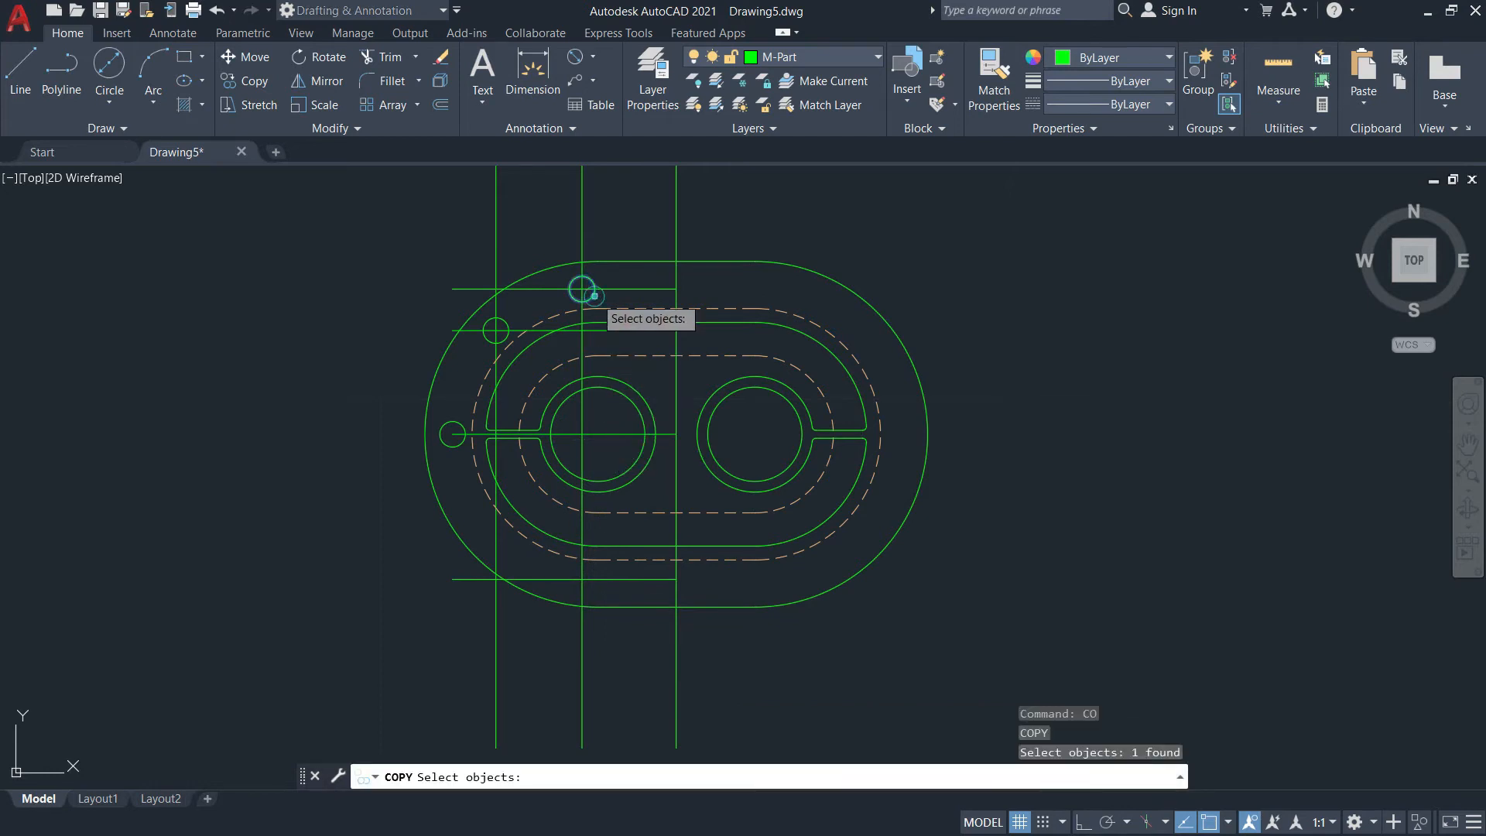
pyautogui.press('Return')
pyautogui.click(582, 290)
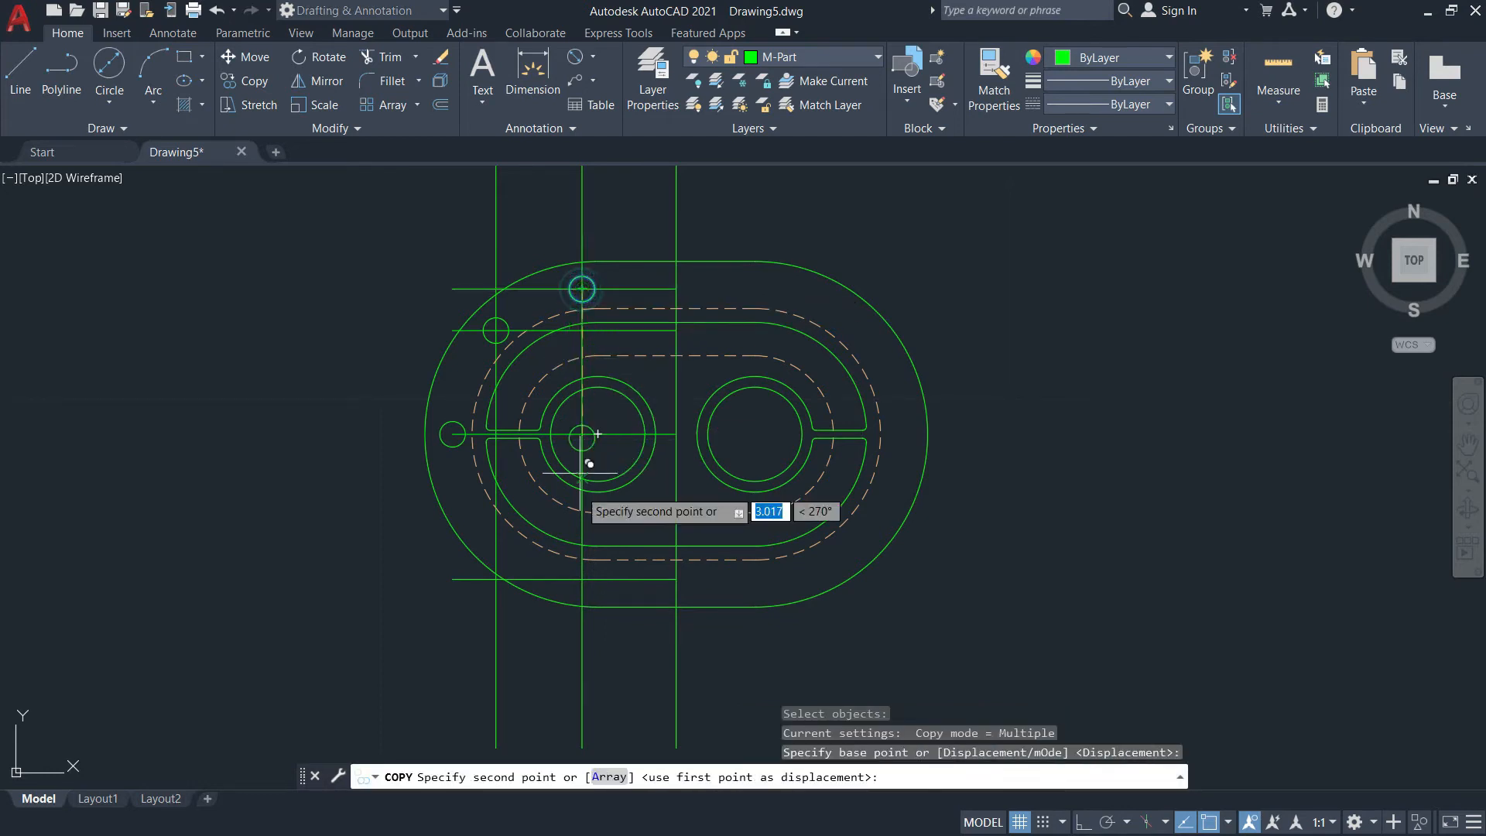
pyautogui.click(582, 579)
pyautogui.press('Return')
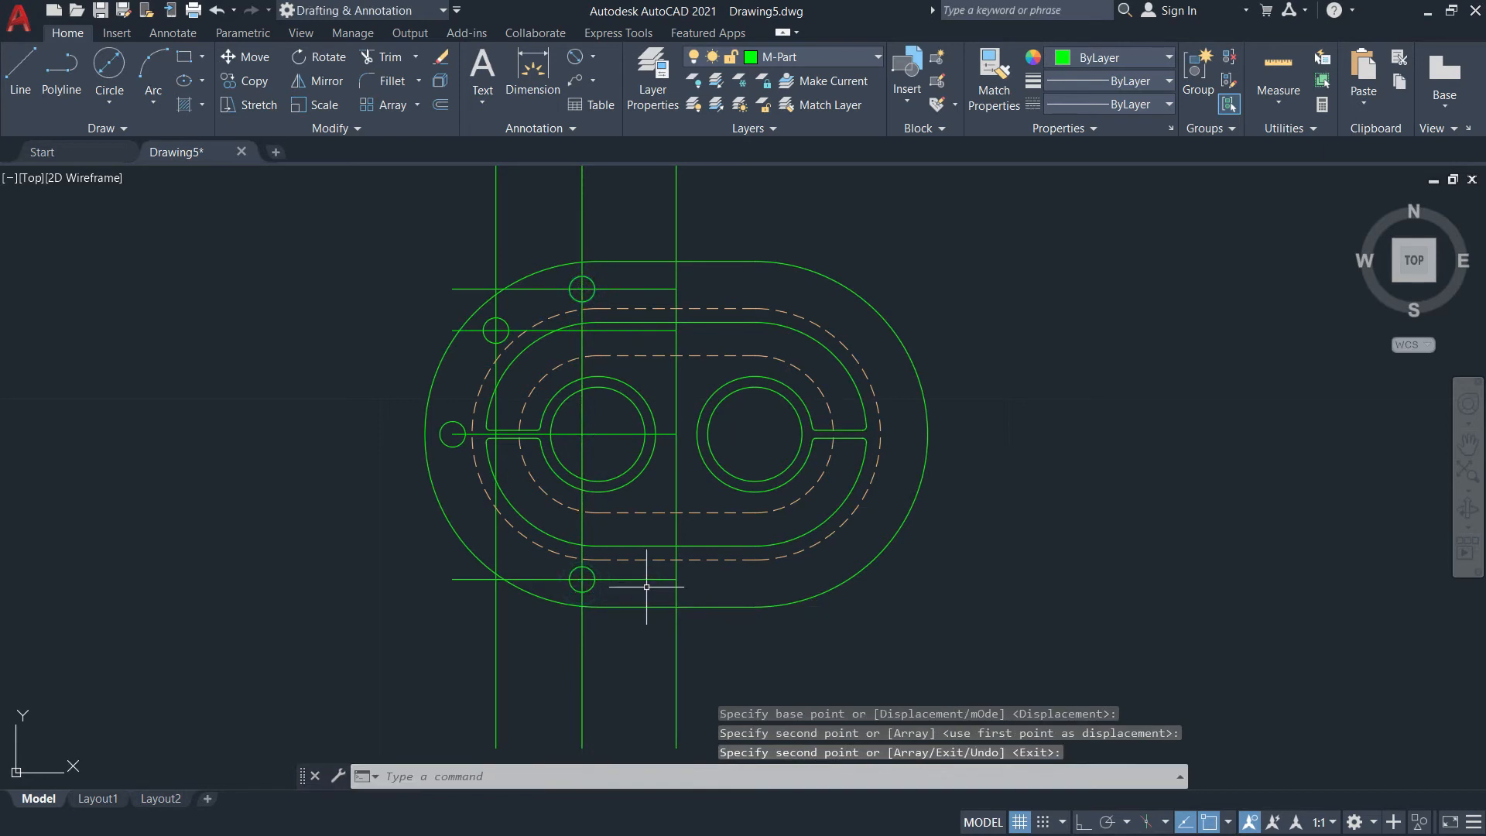
# Erase all horizontal construction lines and the two vertical ones through the left-side holes, keeping the middle vertical line
pyautogui.write('e')
pyautogui.press('Return')
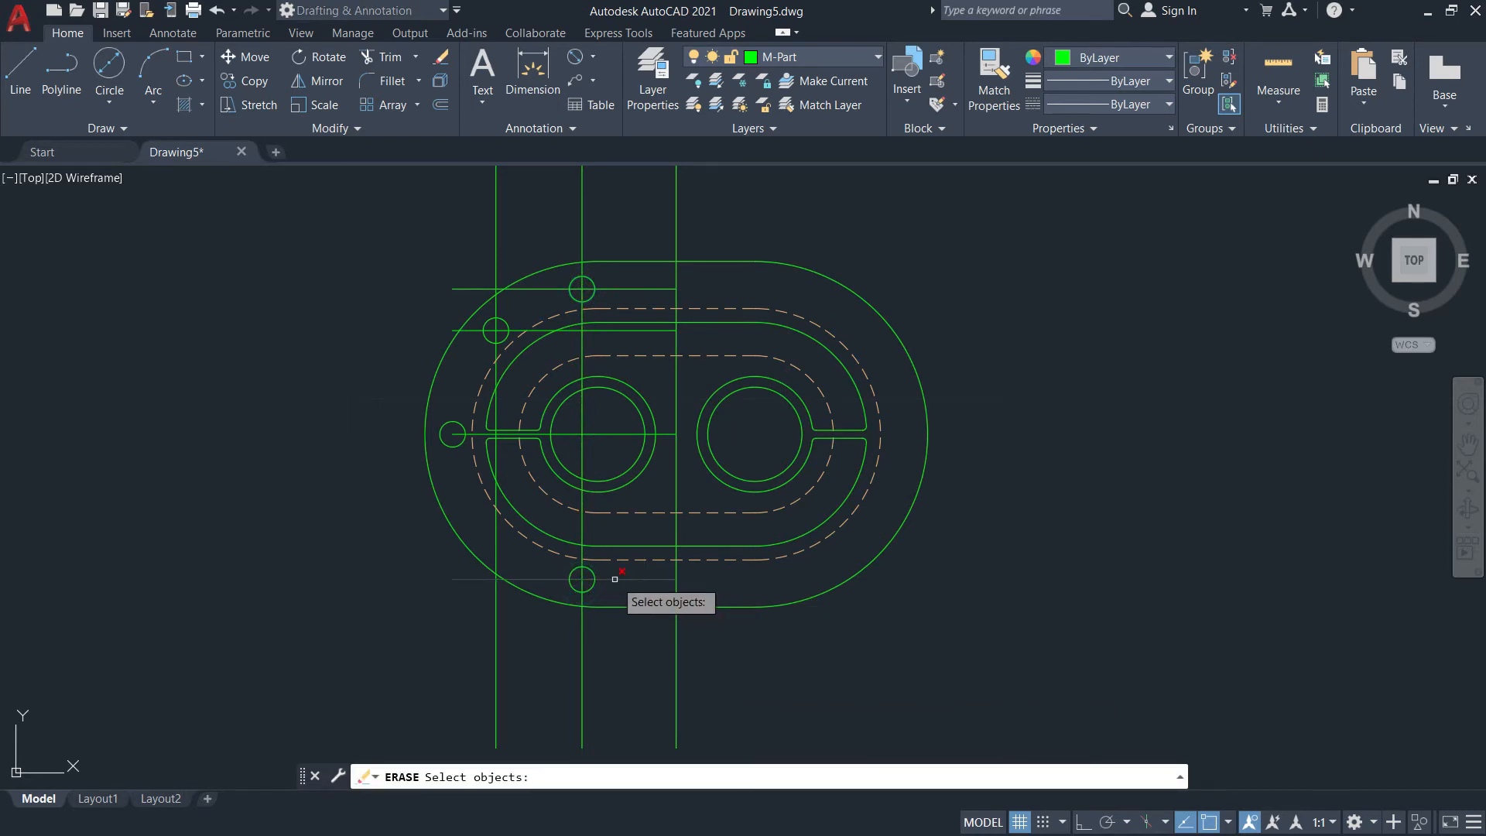
pyautogui.click(615, 579)
pyautogui.click(602, 434)
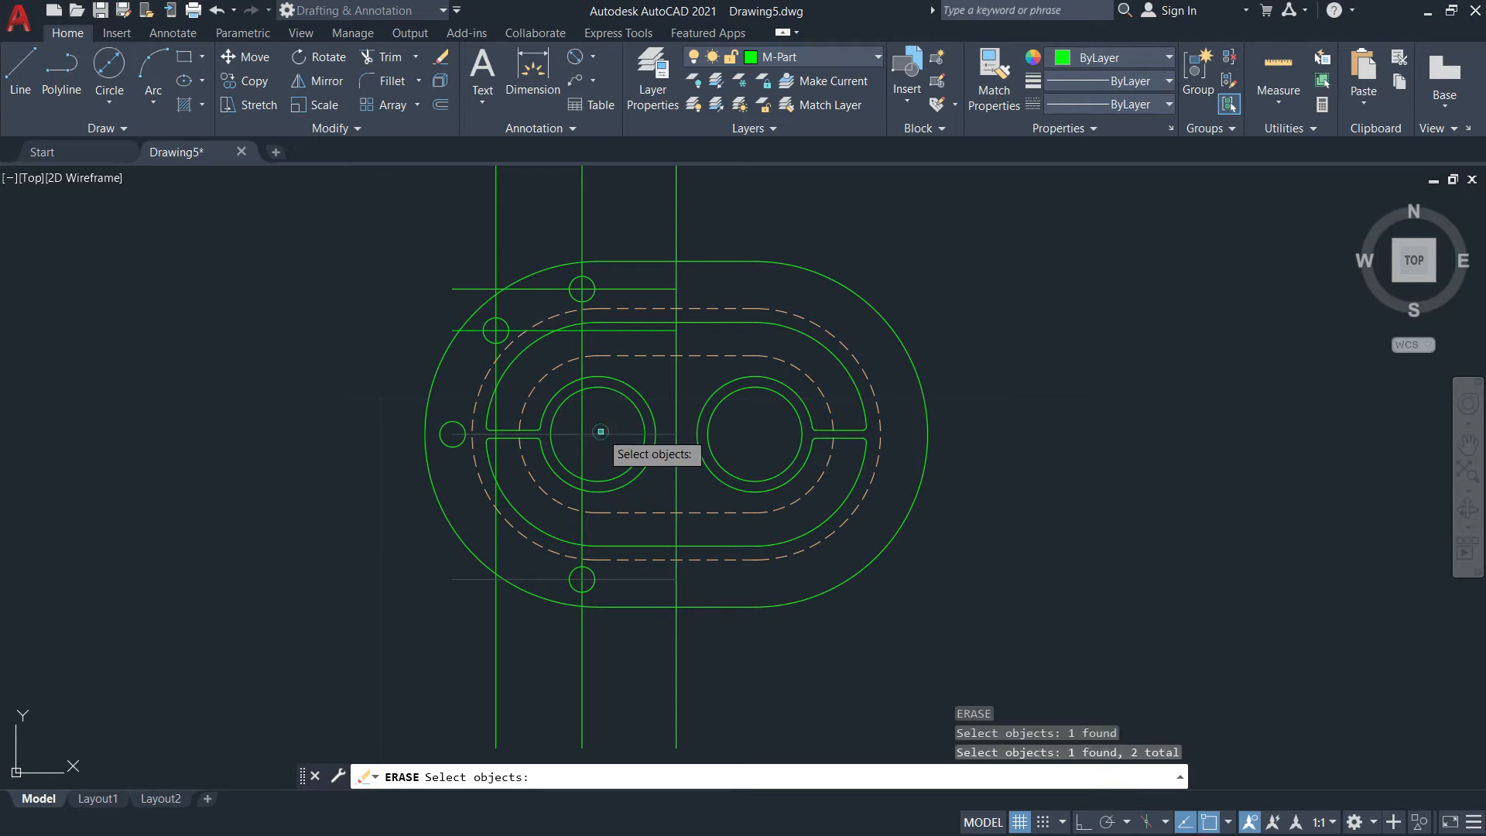
pyautogui.click(582, 410)
pyautogui.click(496, 418)
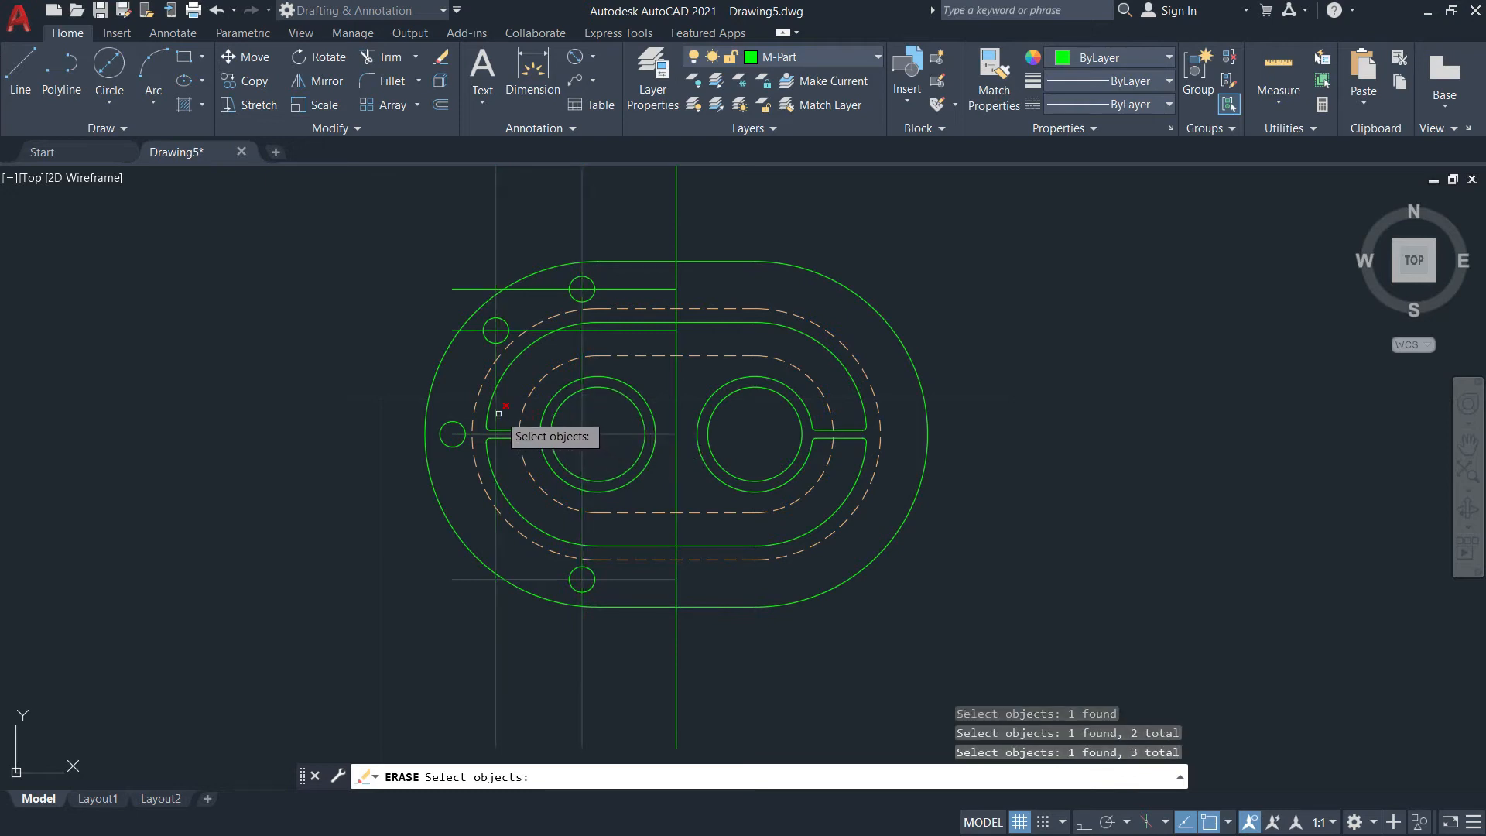
pyautogui.click(618, 330)
pyautogui.click(611, 289)
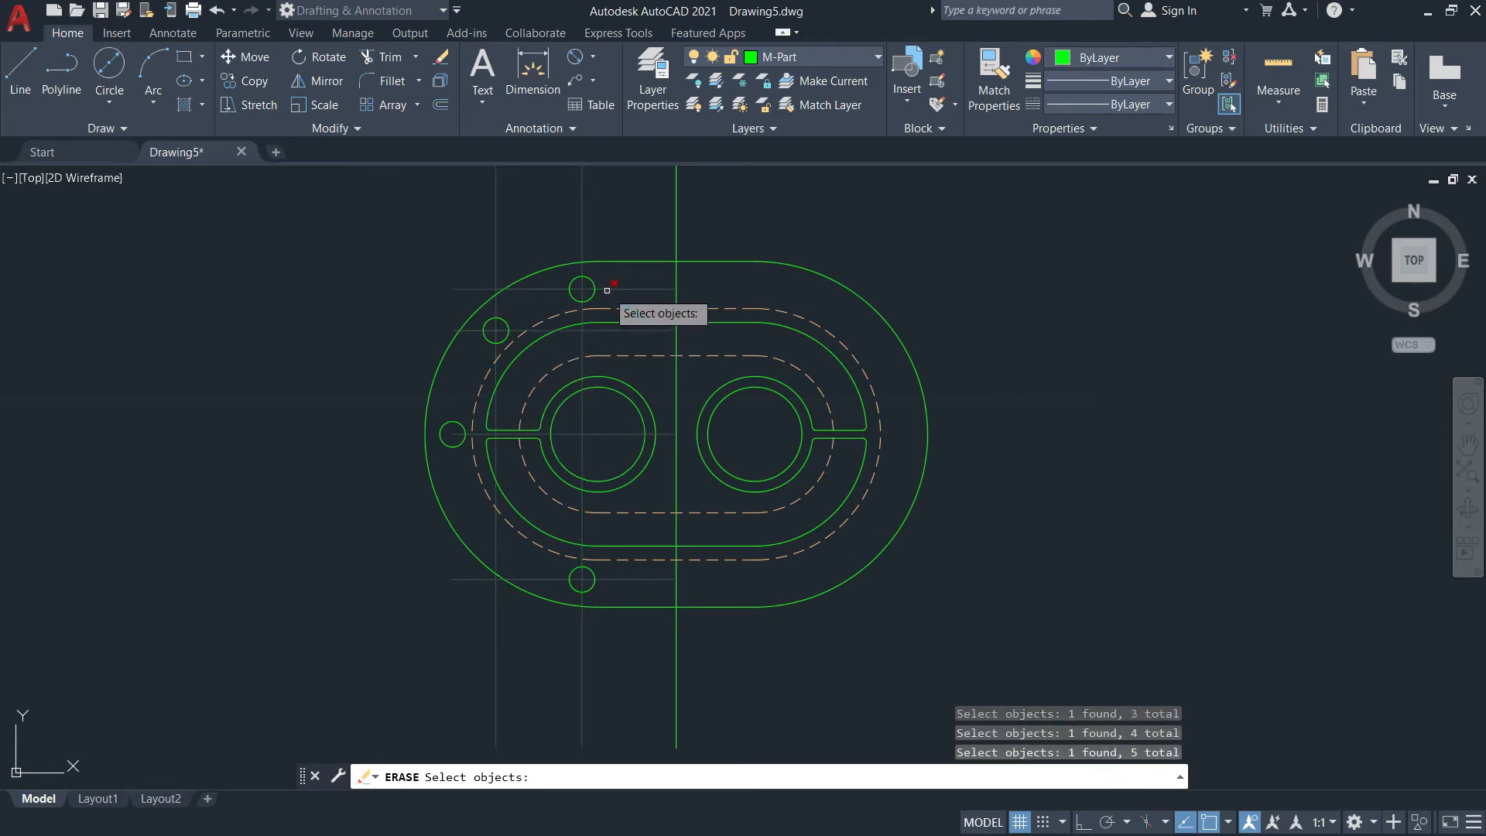
pyautogui.press('Return')
# Compare the drawing with the Illustration 11 image and examine the positions of the right-side holes
pyautogui.scroll(3, 557, 499)
pyautogui.moveTo(547, 498)
pyautogui.mouseDown(button='middle')
pyautogui.moveTo(552, 608)
pyautogui.moveTo(539, 576)
pyautogui.mouseUp(button='middle')
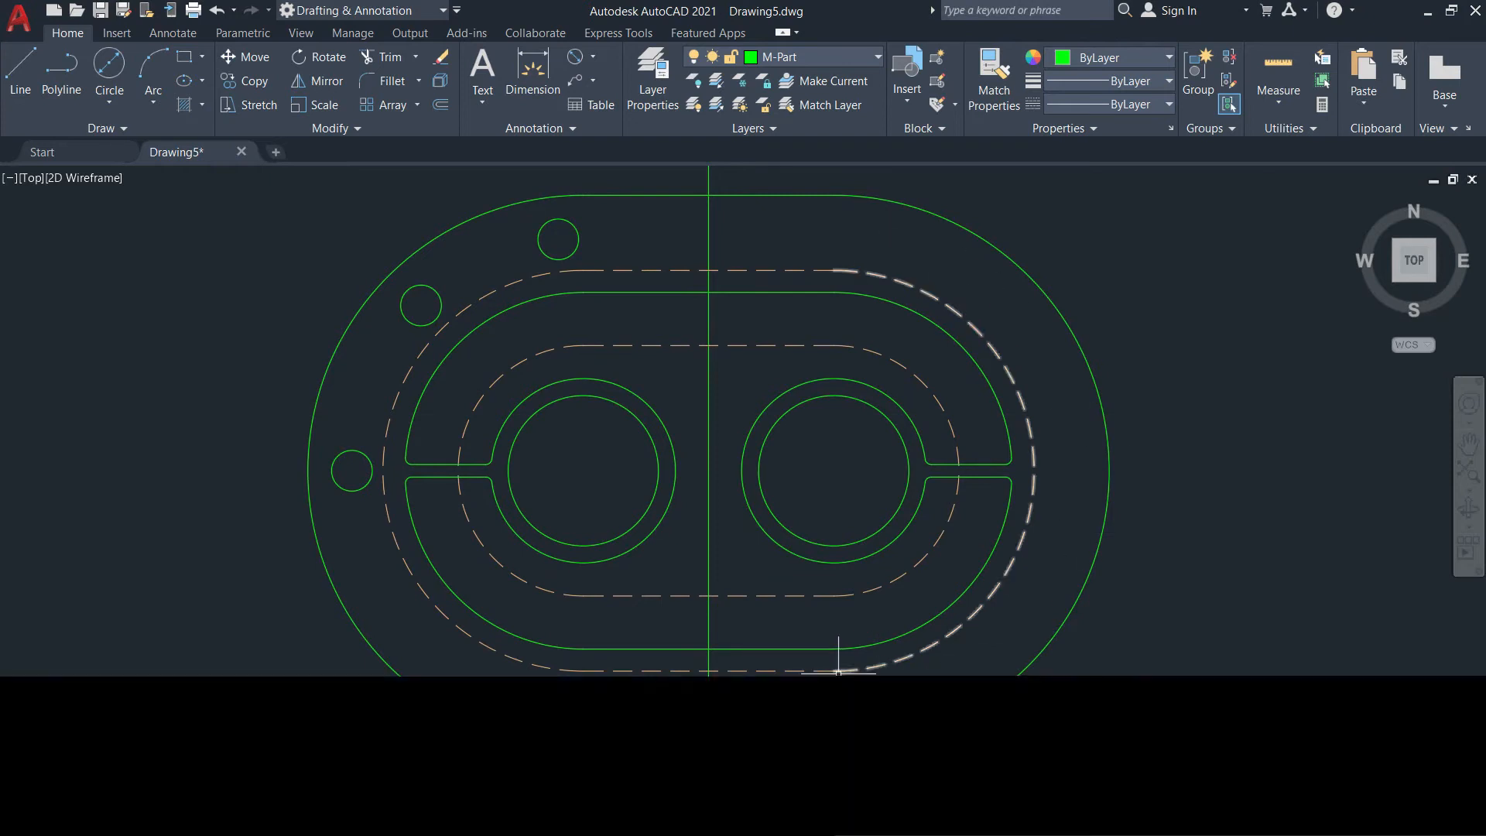
pyautogui.scroll(-2, 1016, 532)
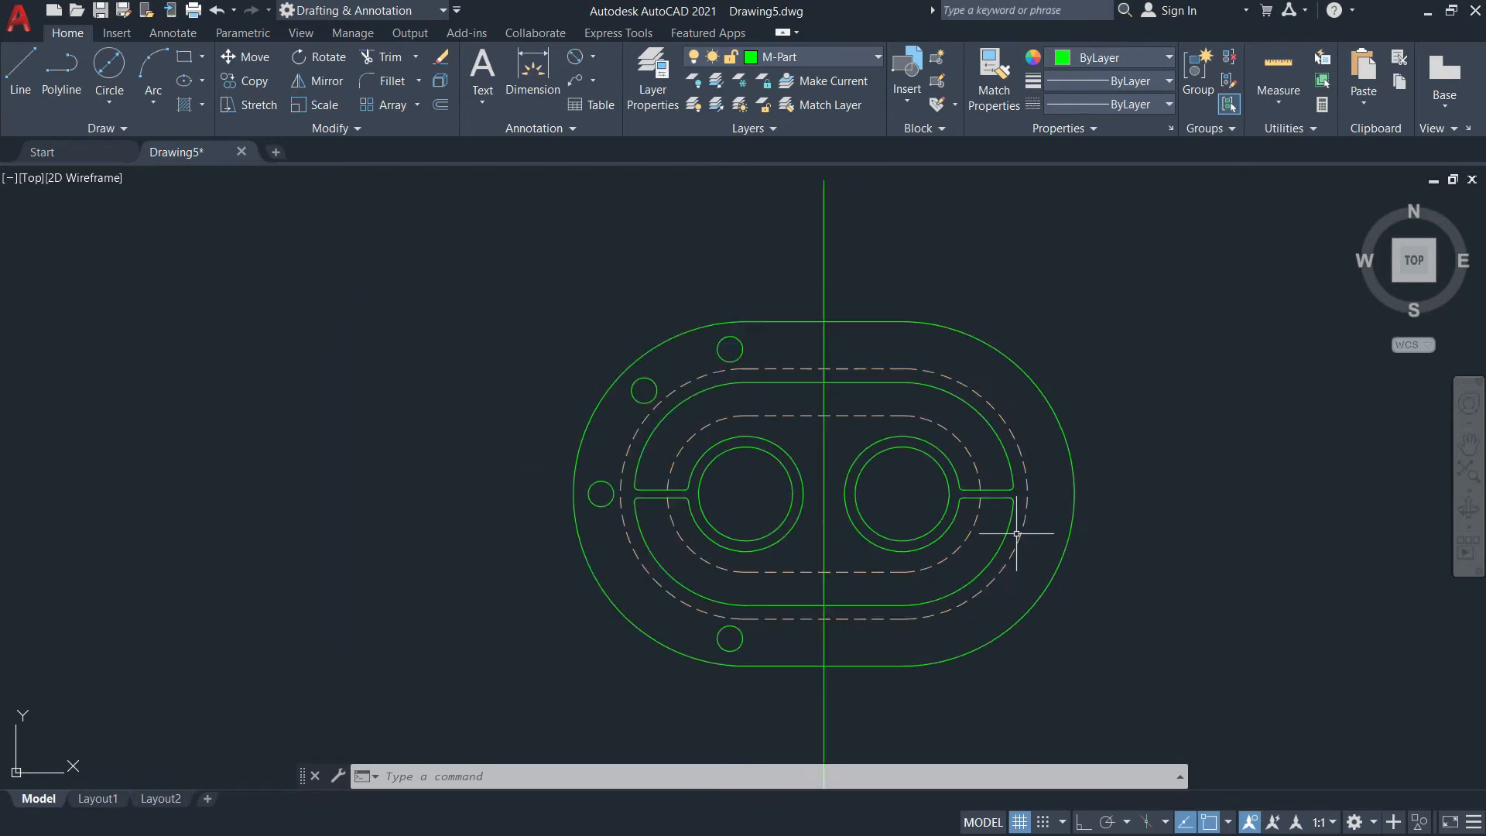
pyautogui.hotkey('alt', 'Tab')
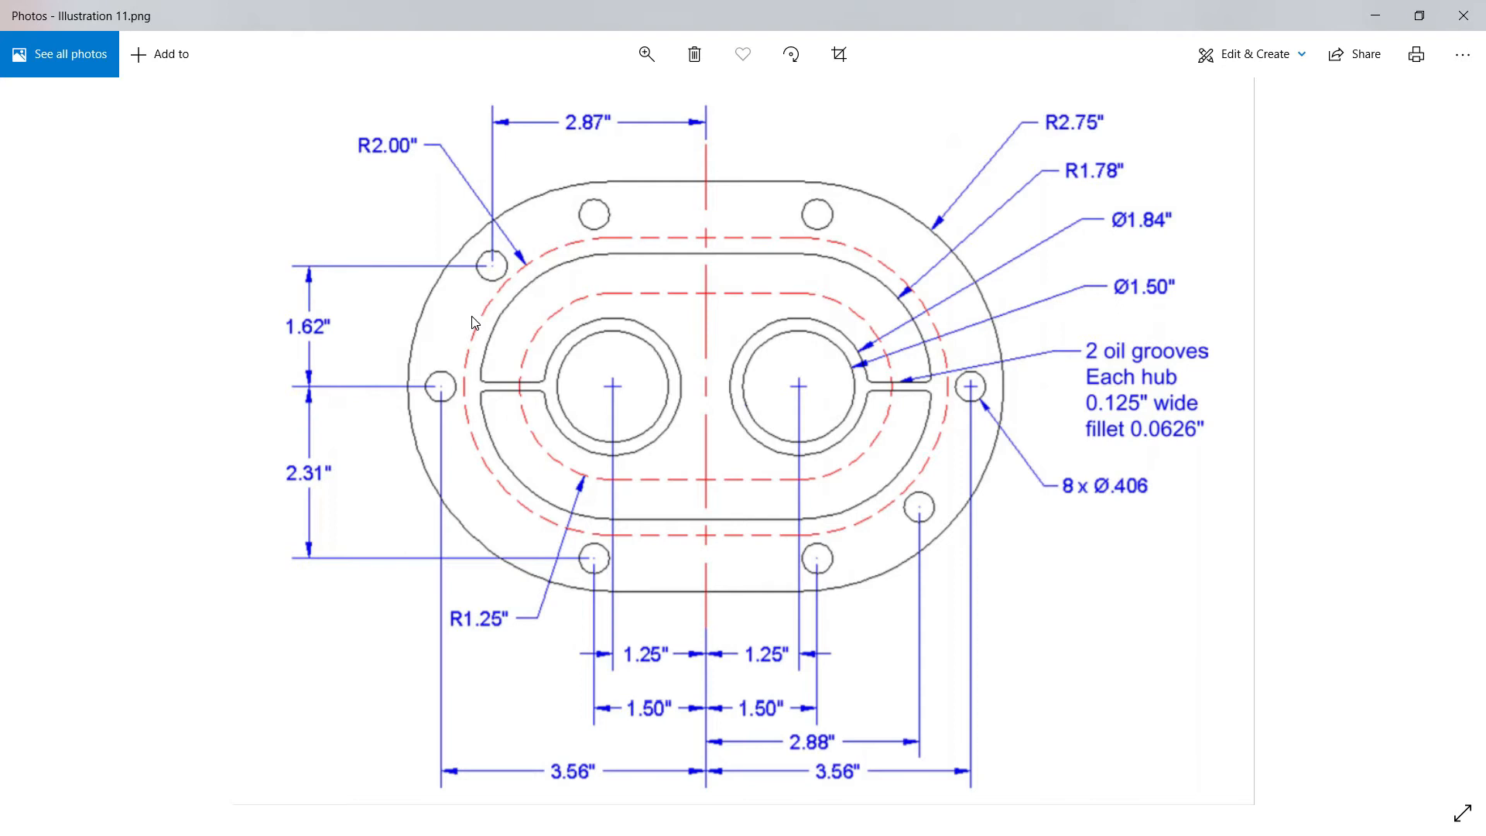
pyautogui.hotkey('alt', 'Tab')
pyautogui.scroll(2, 929, 574)
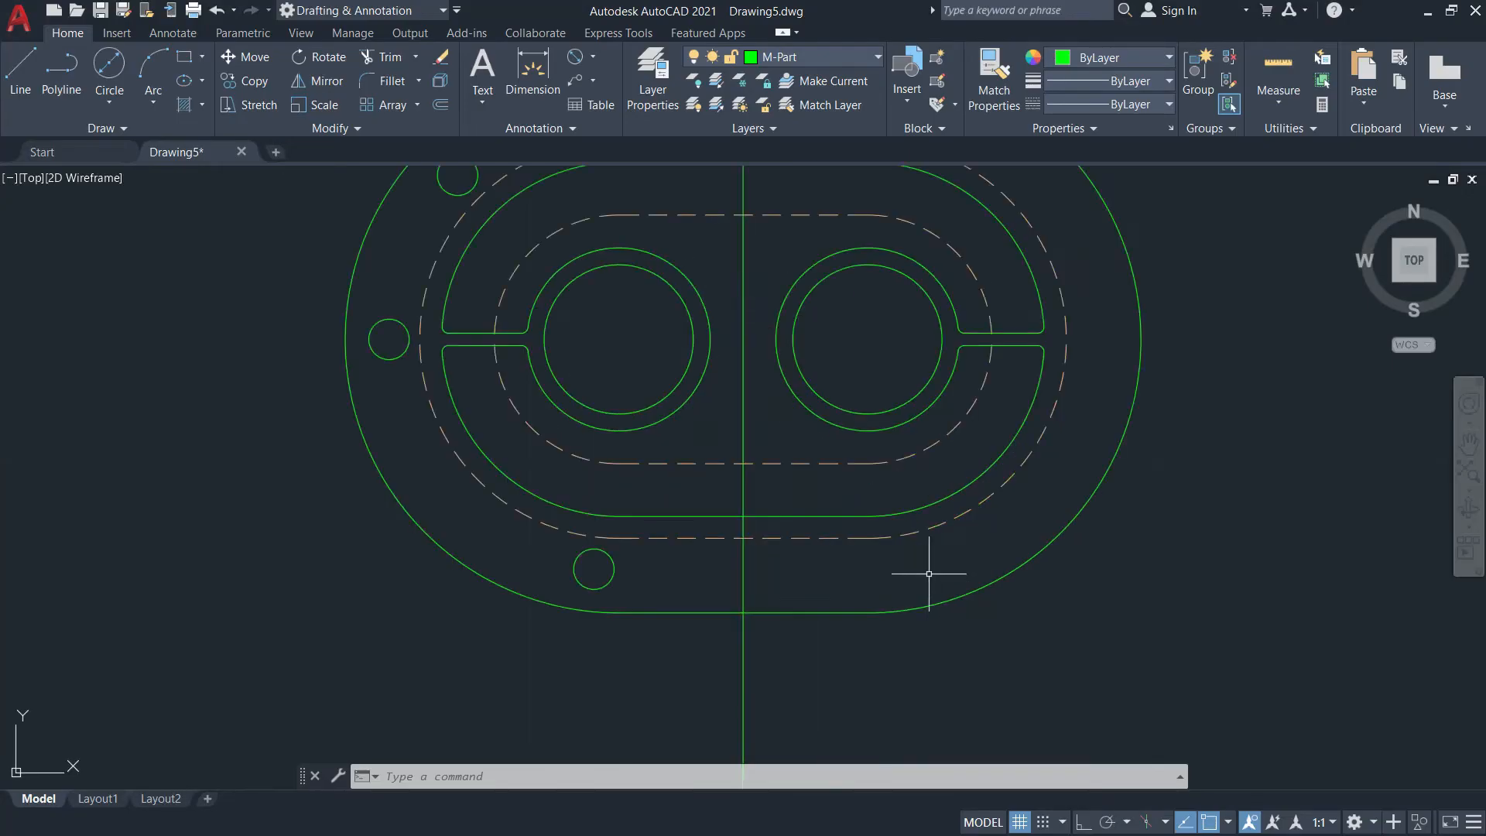
pyautogui.scroll(-3, 758, 474)
pyautogui.hotkey('alt', 'Tab')
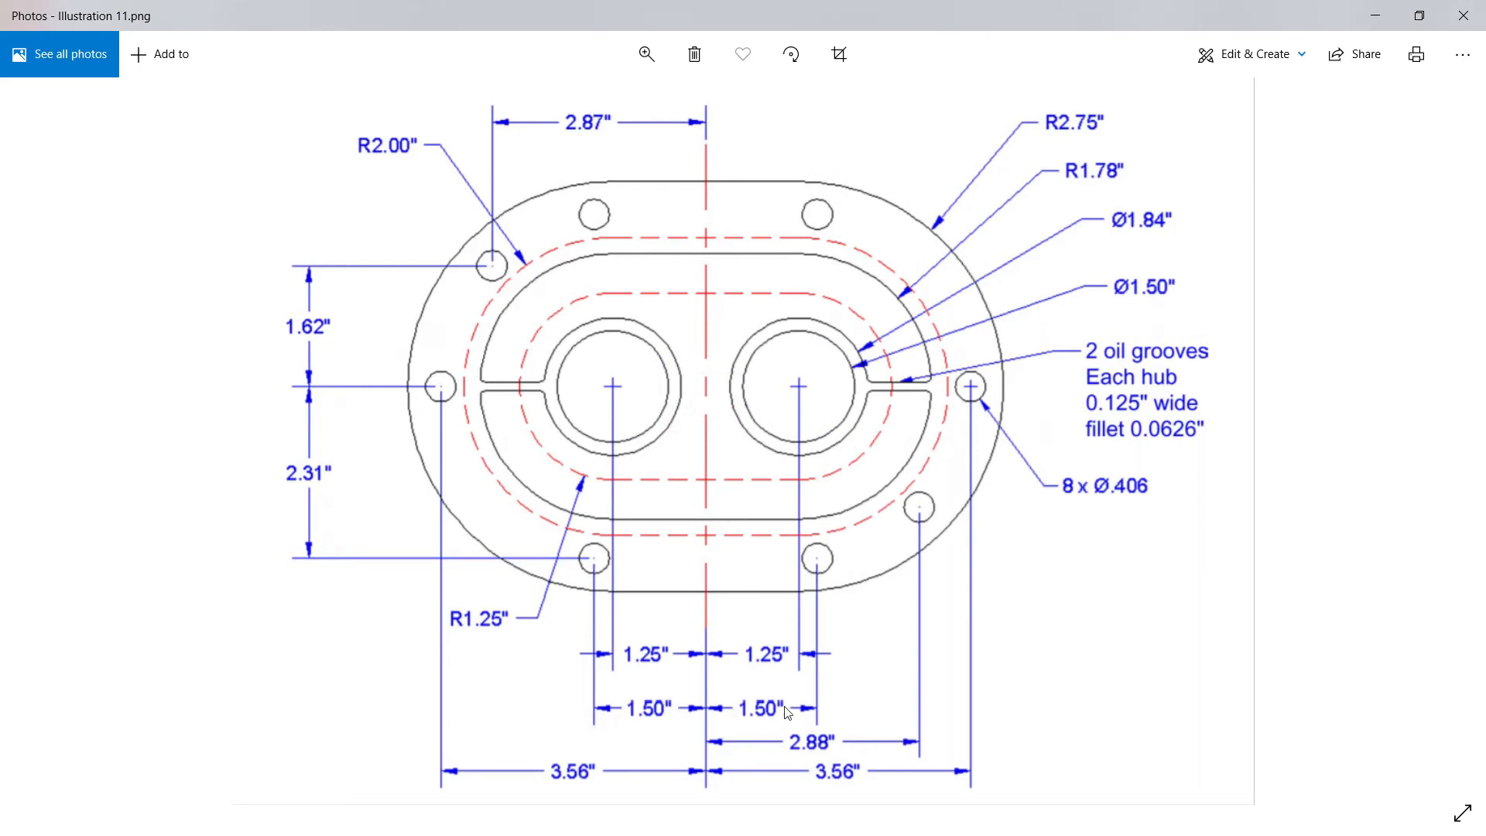
pyautogui.hotkey('alt', 'Tab')
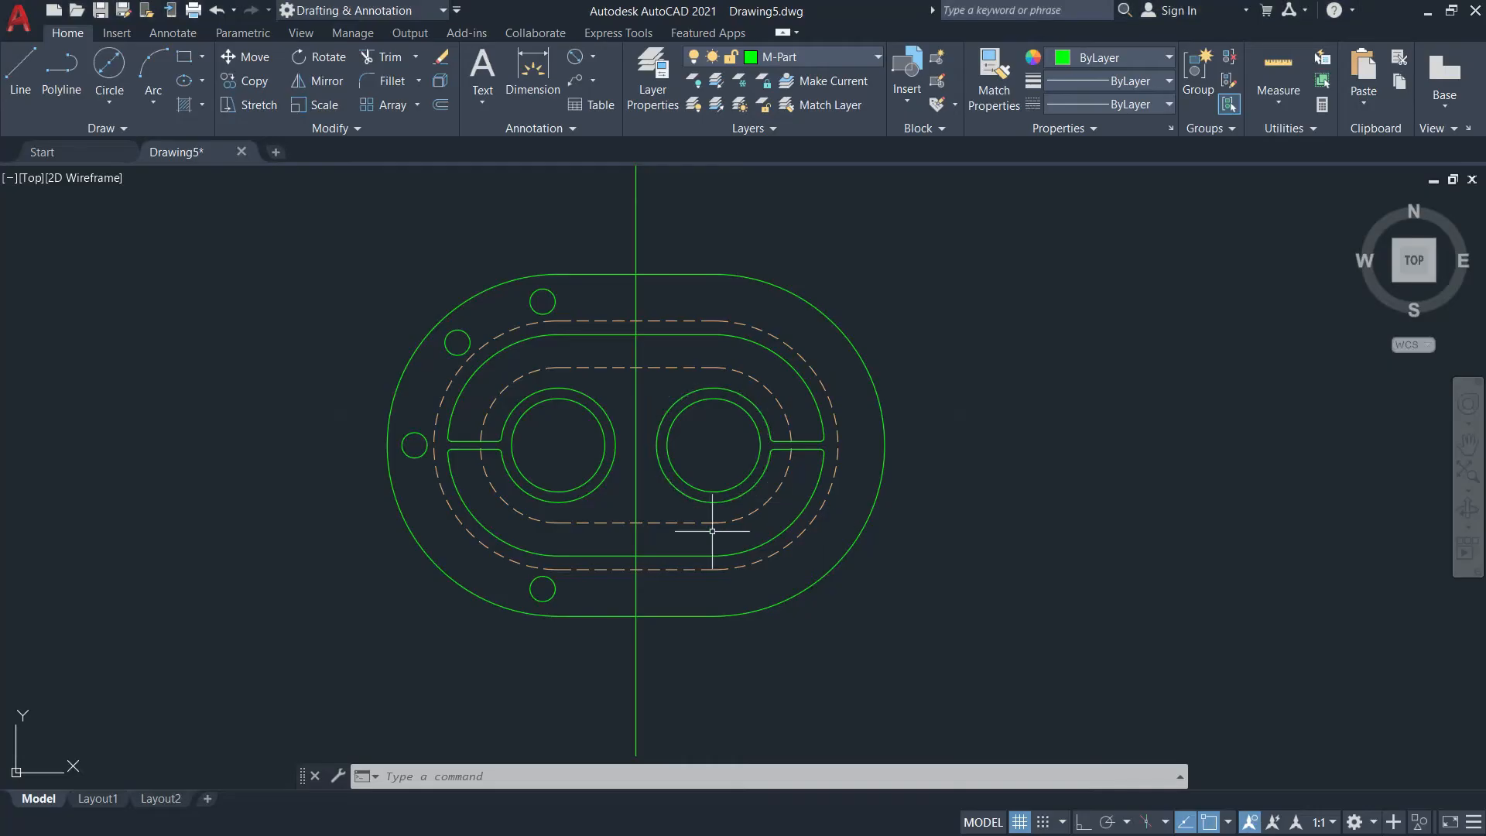
# Offset the middle vertical line 1.5 to the right
pyautogui.write('o')
pyautogui.press('Return')
pyautogui.write('1')
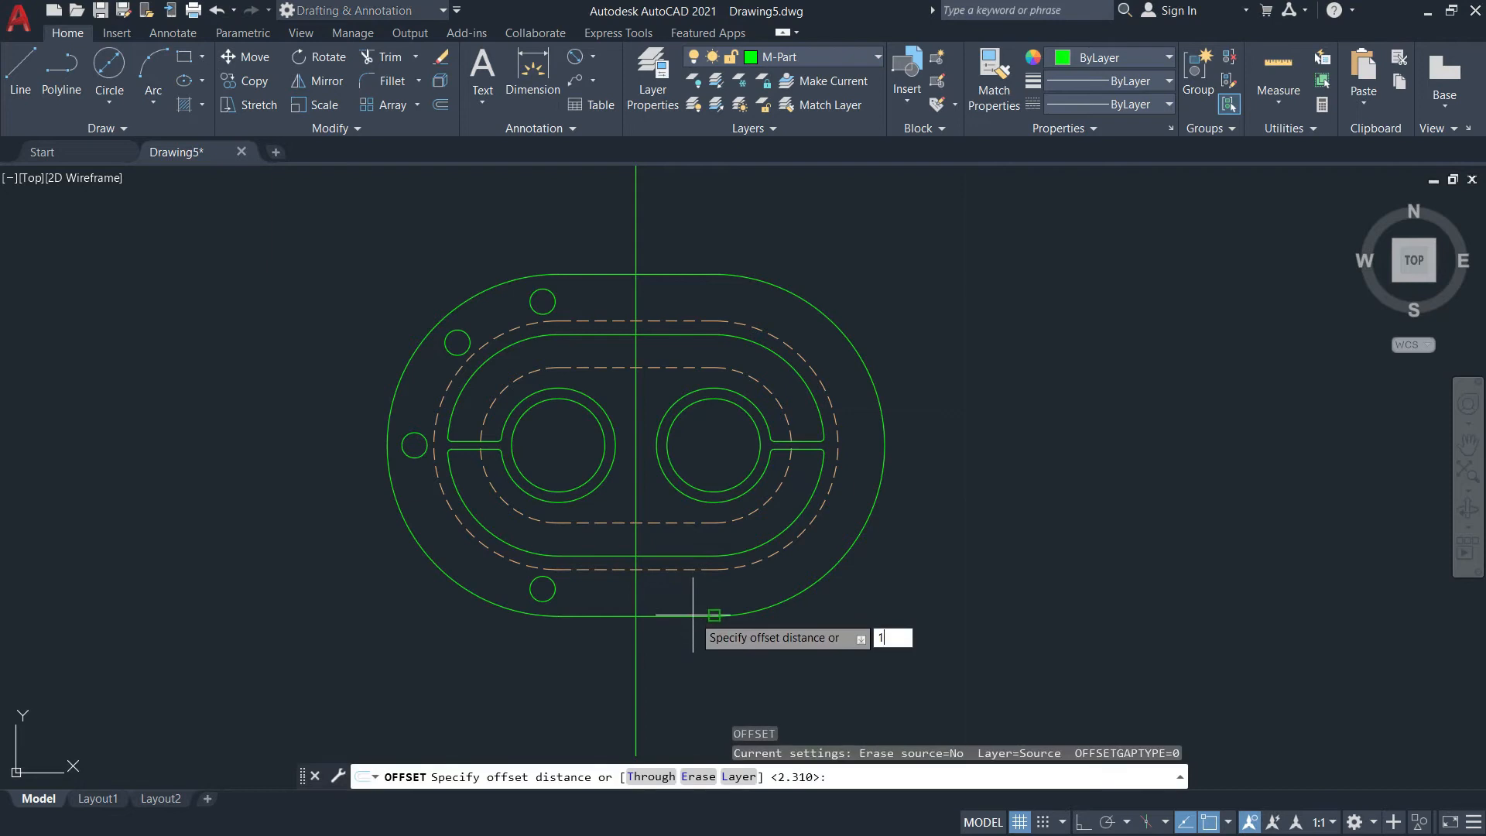
pyautogui.write('.5')
pyautogui.press('Return')
pyautogui.click(636, 594)
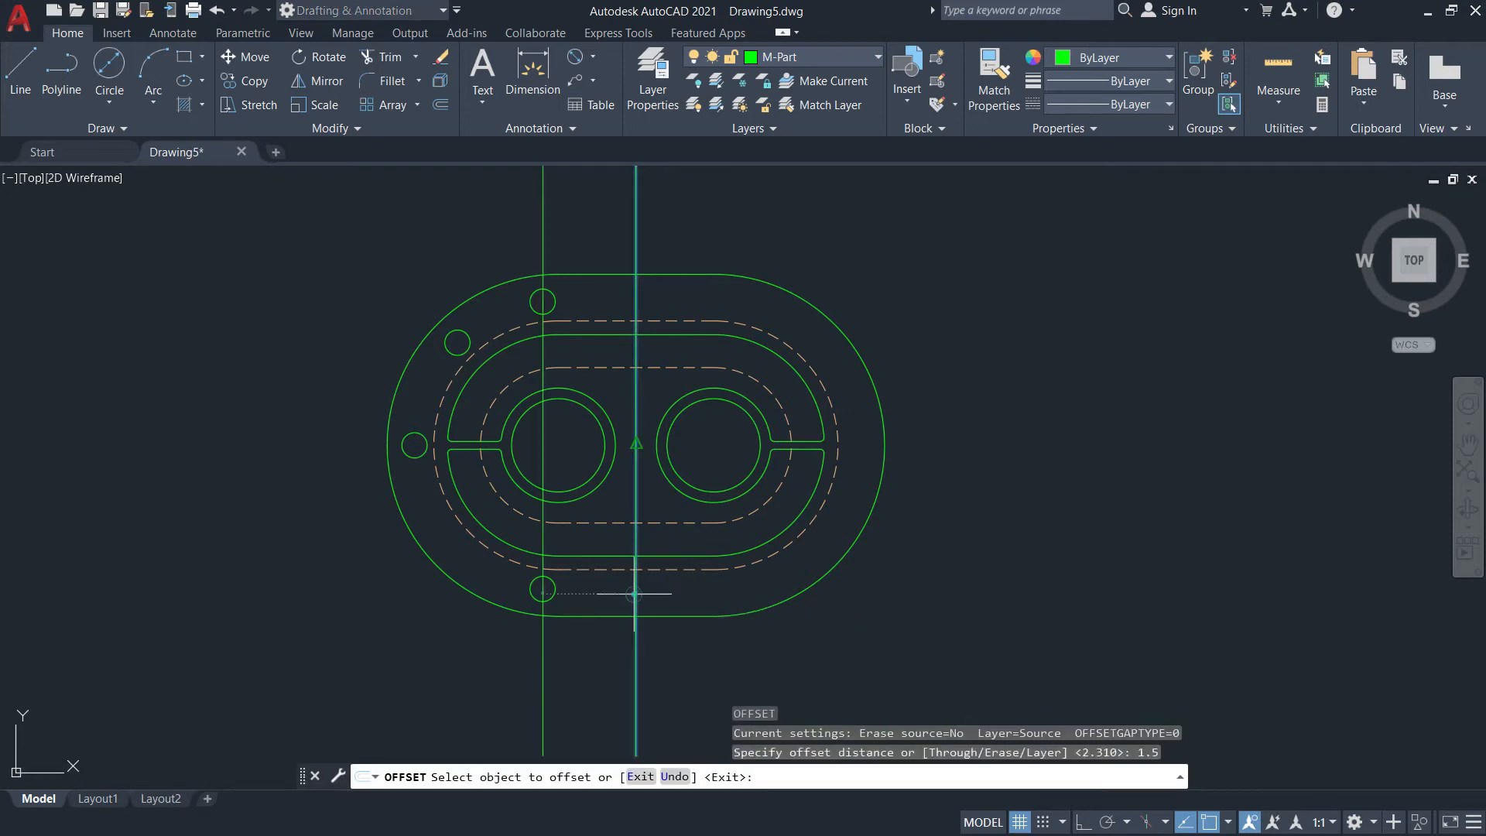
pyautogui.click(865, 633)
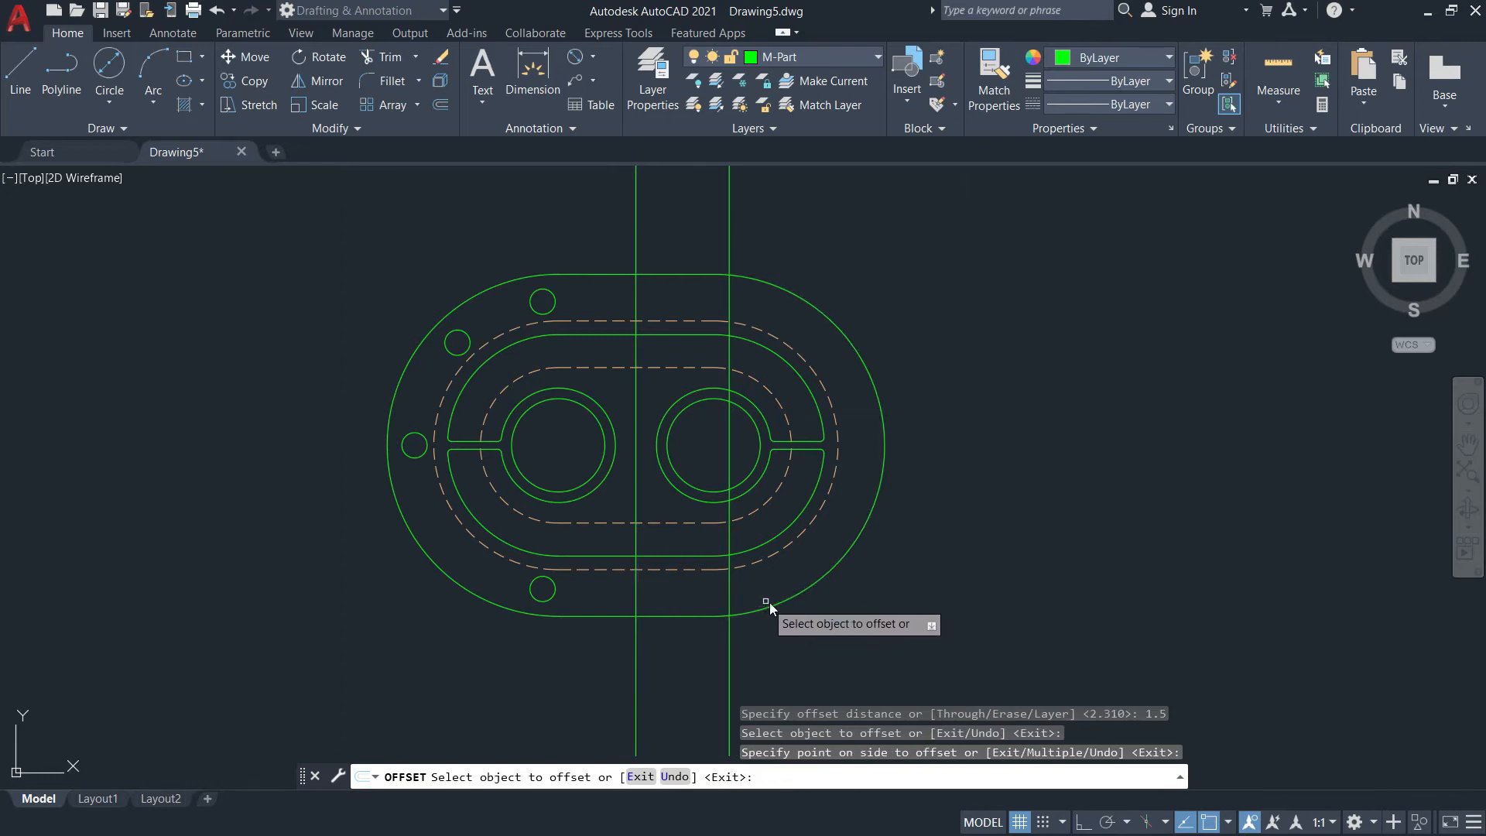
# Draw a horizontal line about 6 units long from the middle vertical line's midpoint rightward past the outer outline, with Ortho on
pyautogui.press('Return')
pyautogui.write('l')
pyautogui.press('Return')
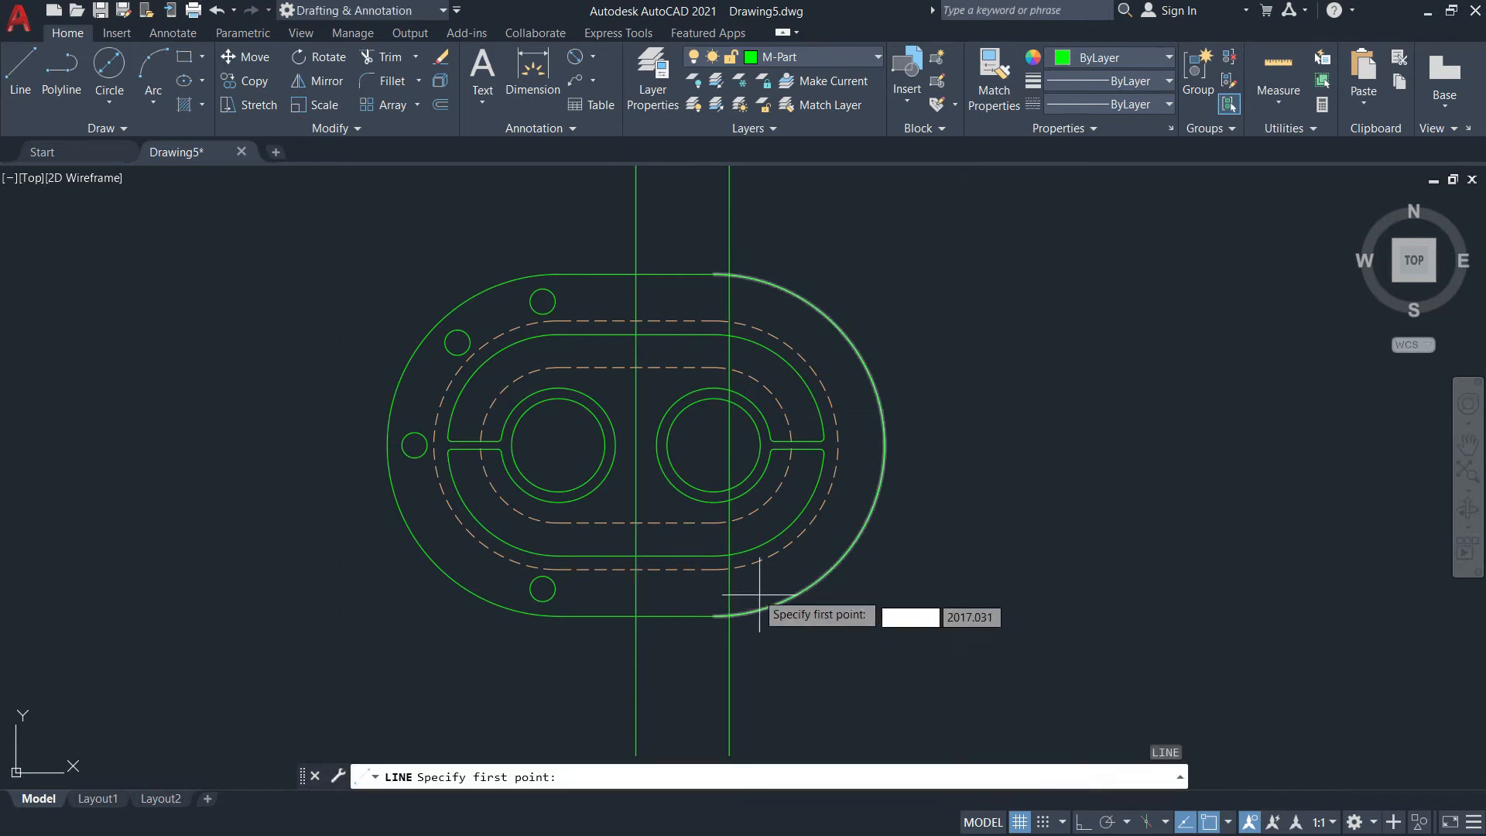
pyautogui.click(636, 443)
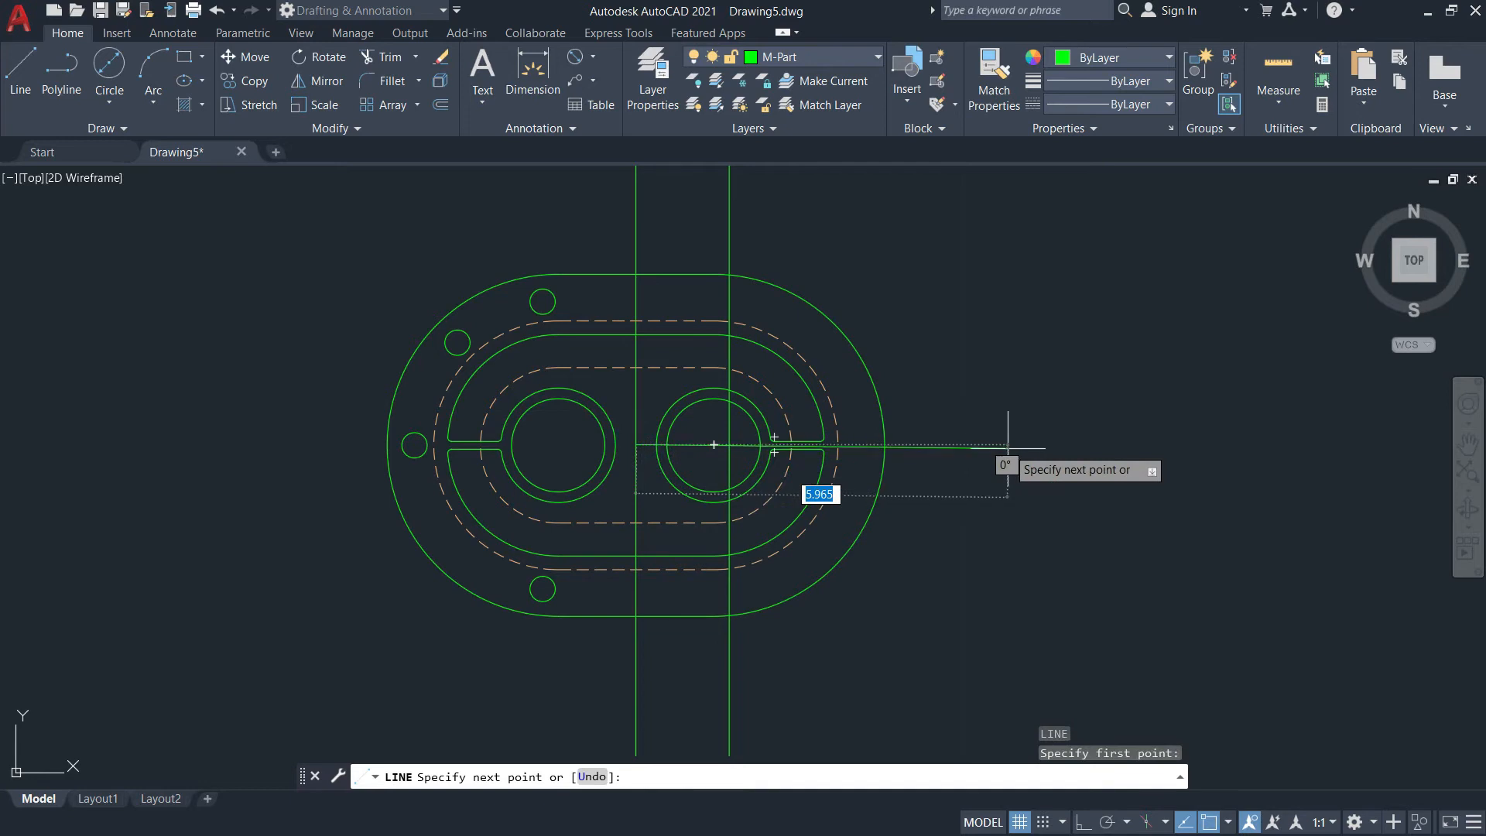
pyautogui.press('F8')
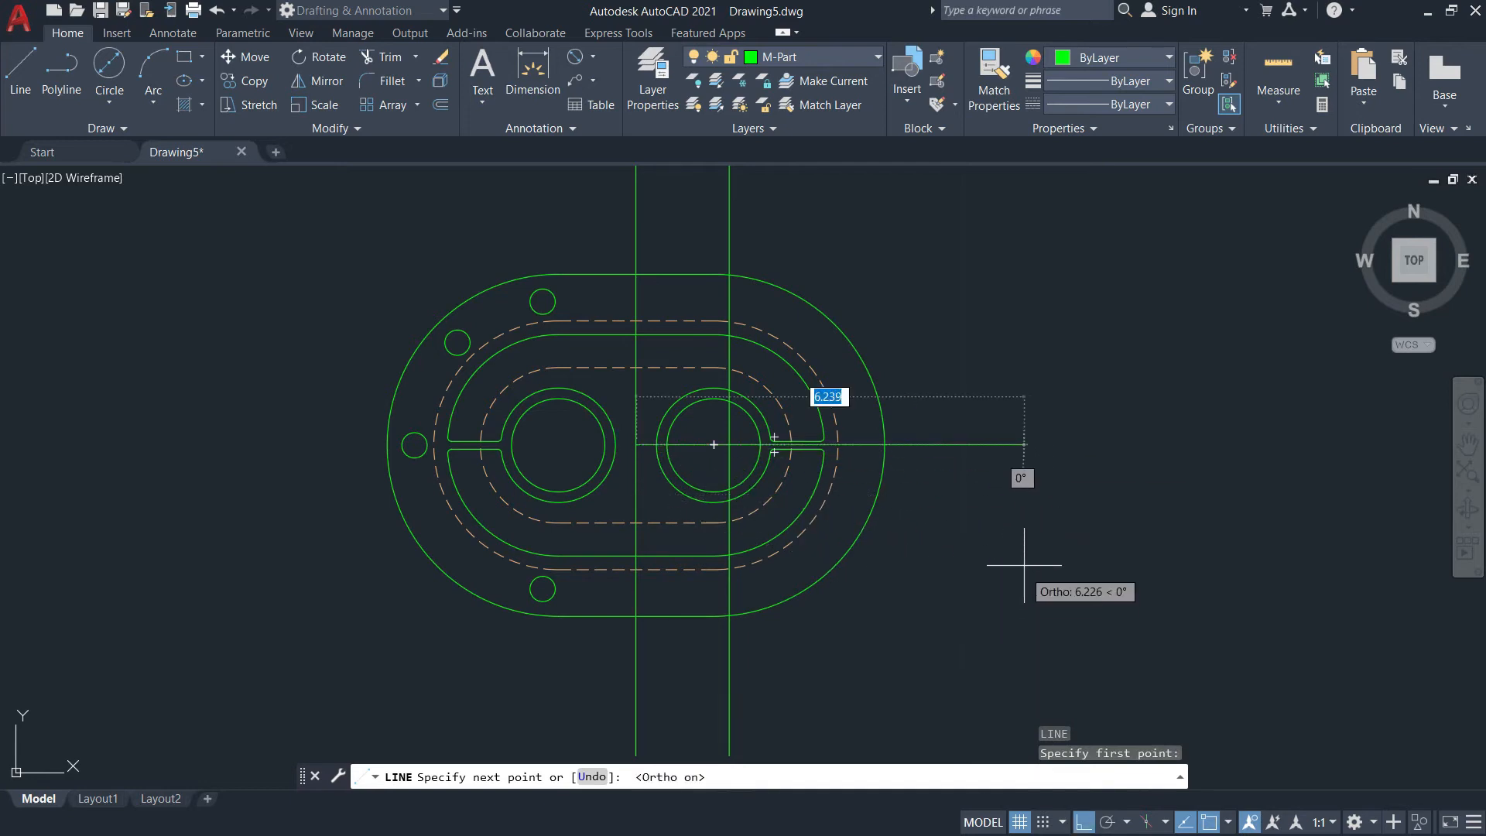
pyautogui.click(1015, 512)
pyautogui.press('Return')
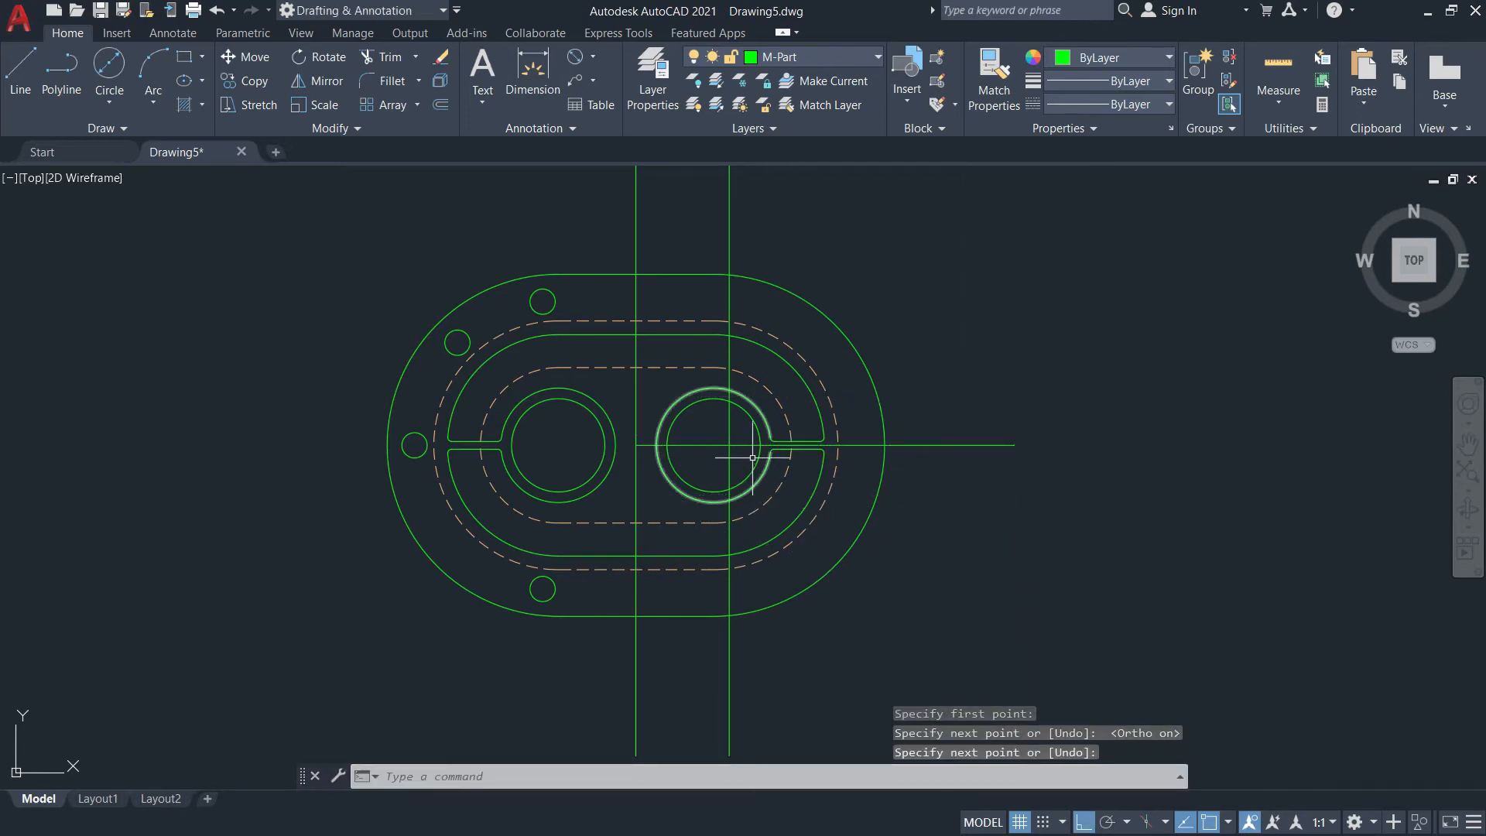
# Check the lower hole spacing in the Illustration 11 image, and offset the horizontal centre line 2.31 downward in AutoCAD
pyautogui.hotkey('alt', 'Tab')
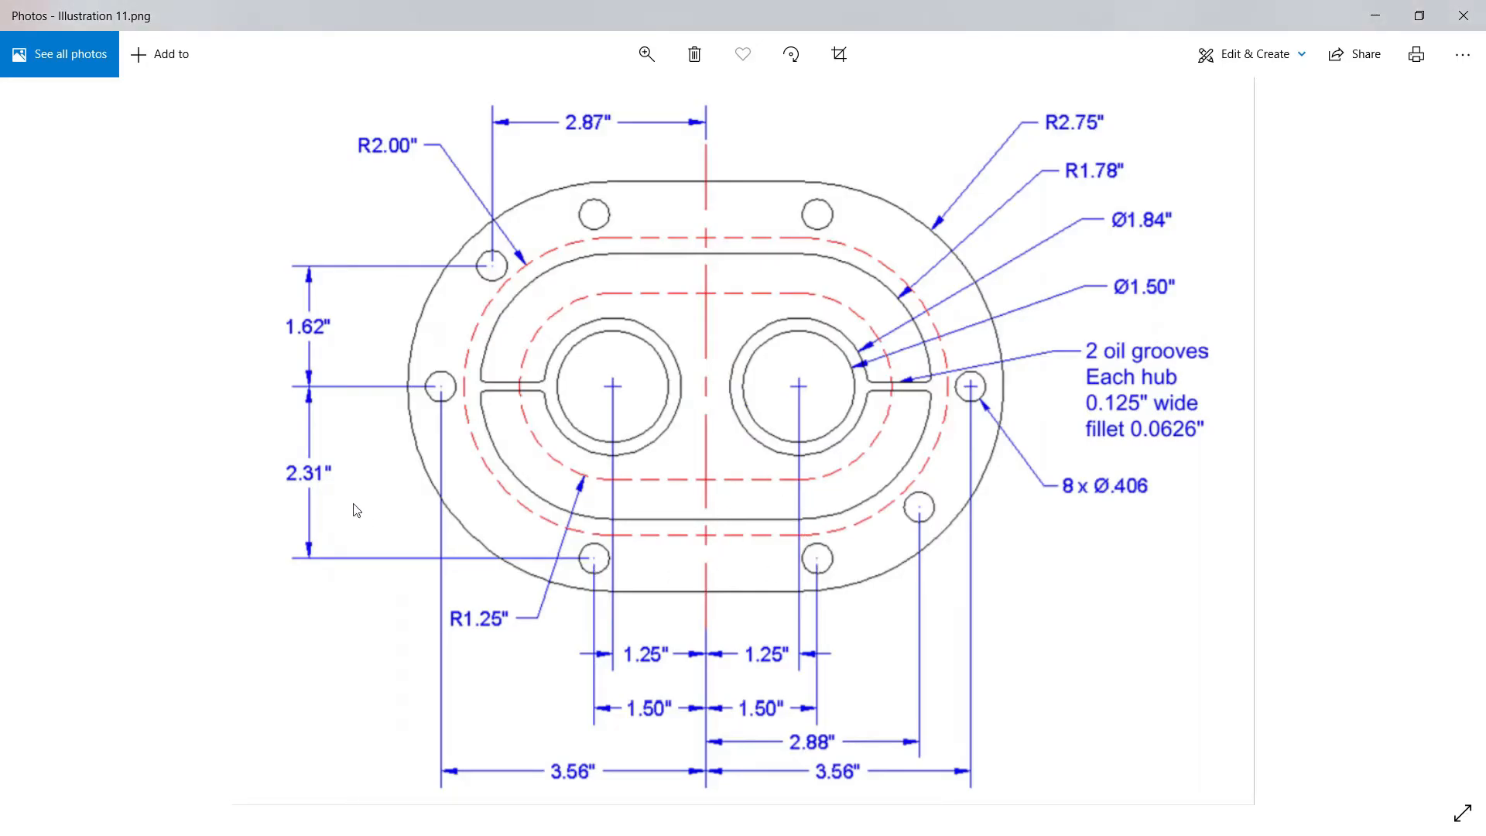
pyautogui.hotkey('alt', 'Tab')
pyautogui.write('o')
pyautogui.press('Return')
pyautogui.write('2')
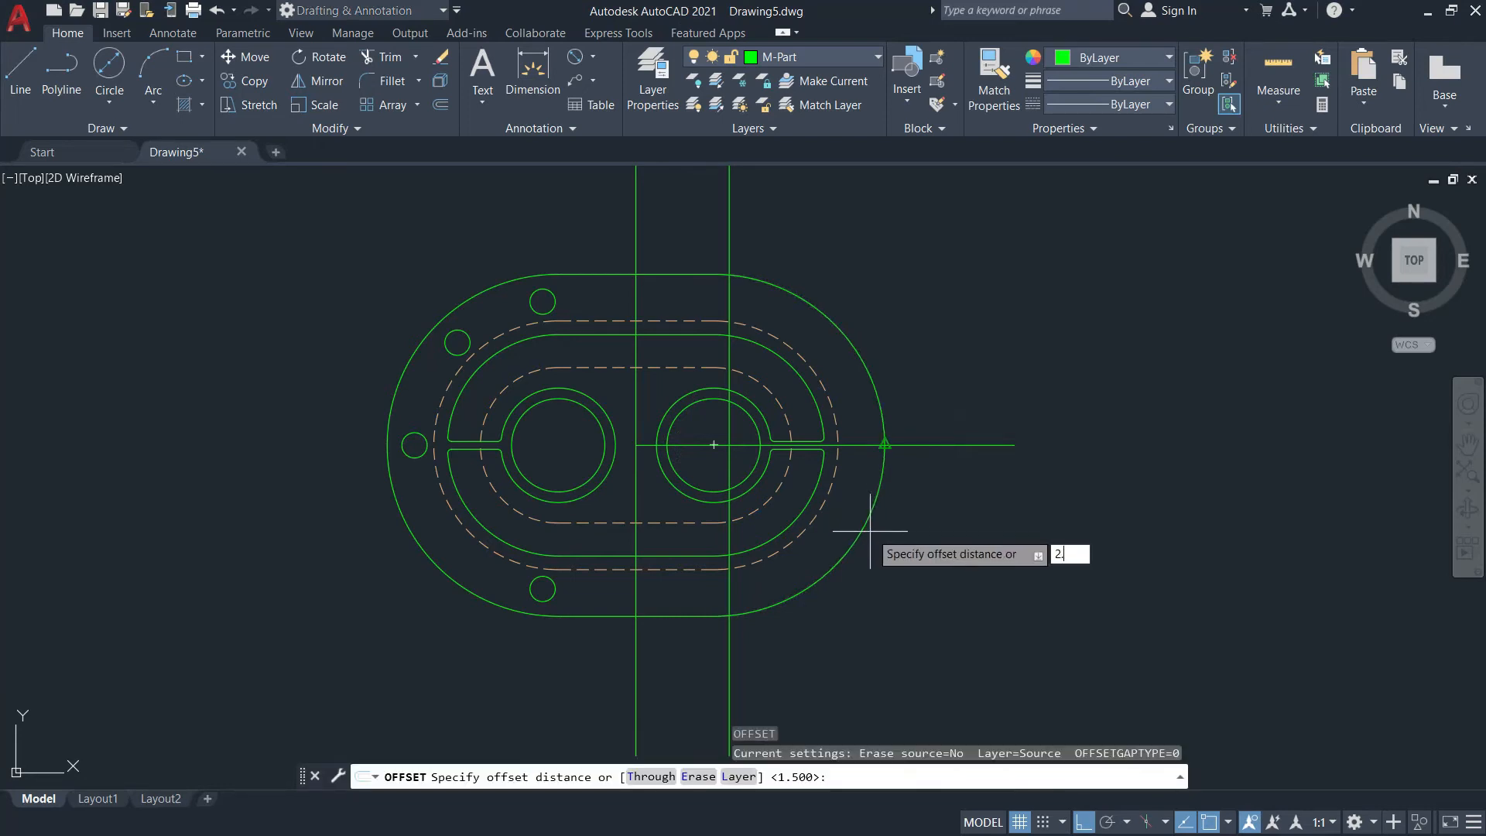
pyautogui.write('.31')
pyautogui.press('Return')
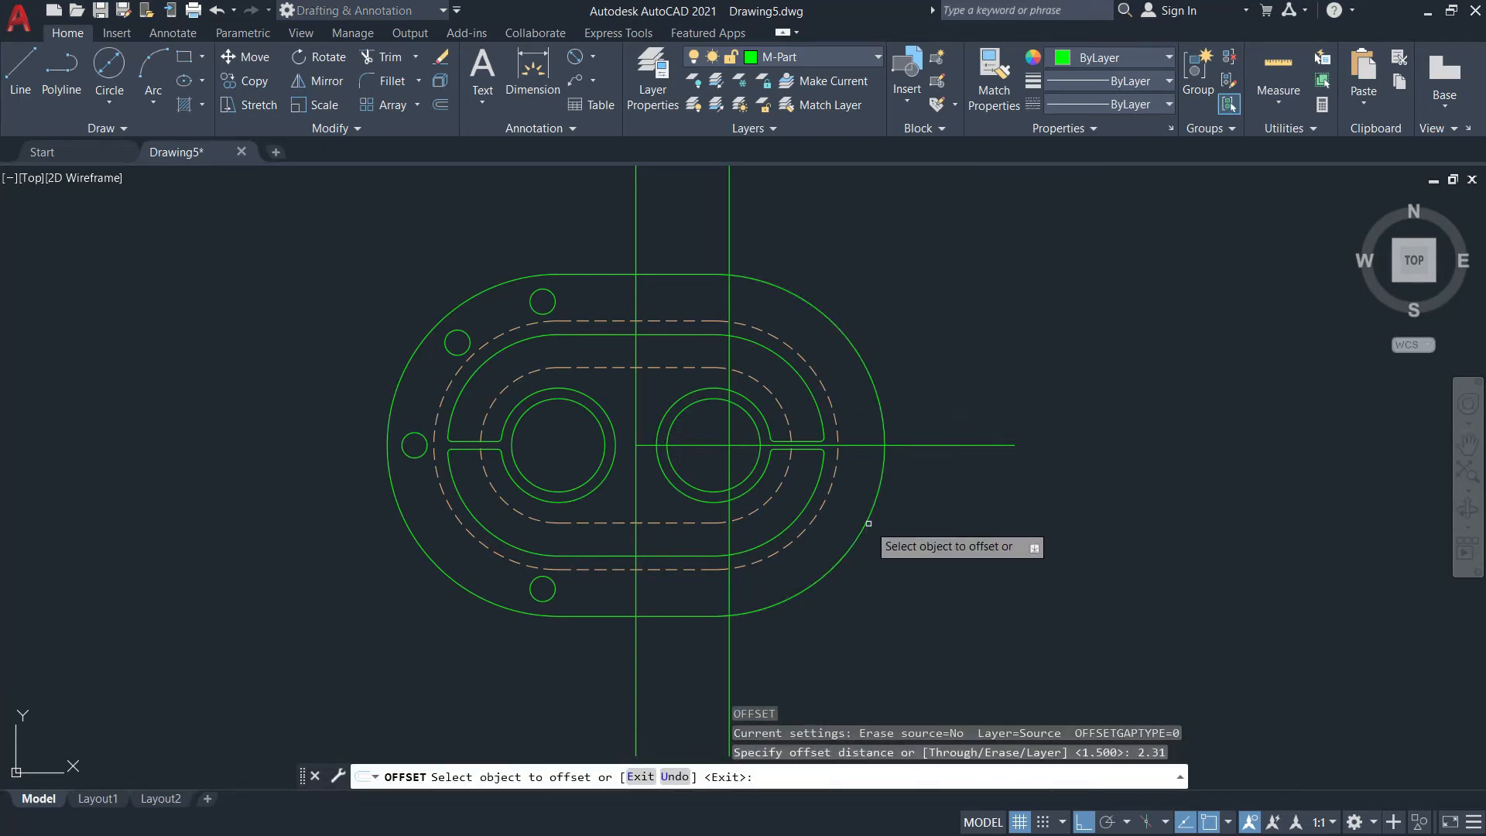
pyautogui.click(906, 445)
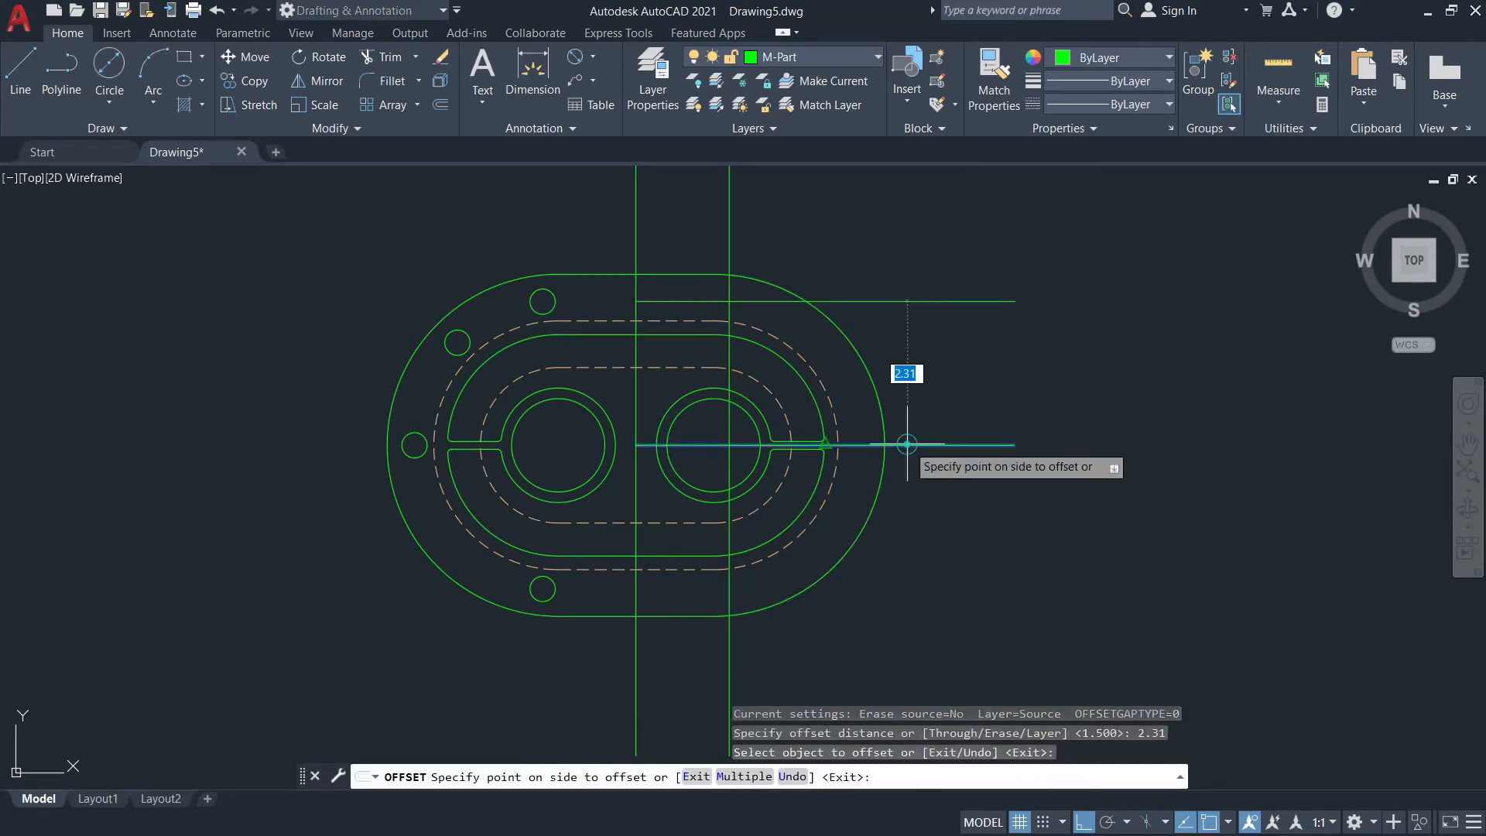
pyautogui.click(909, 595)
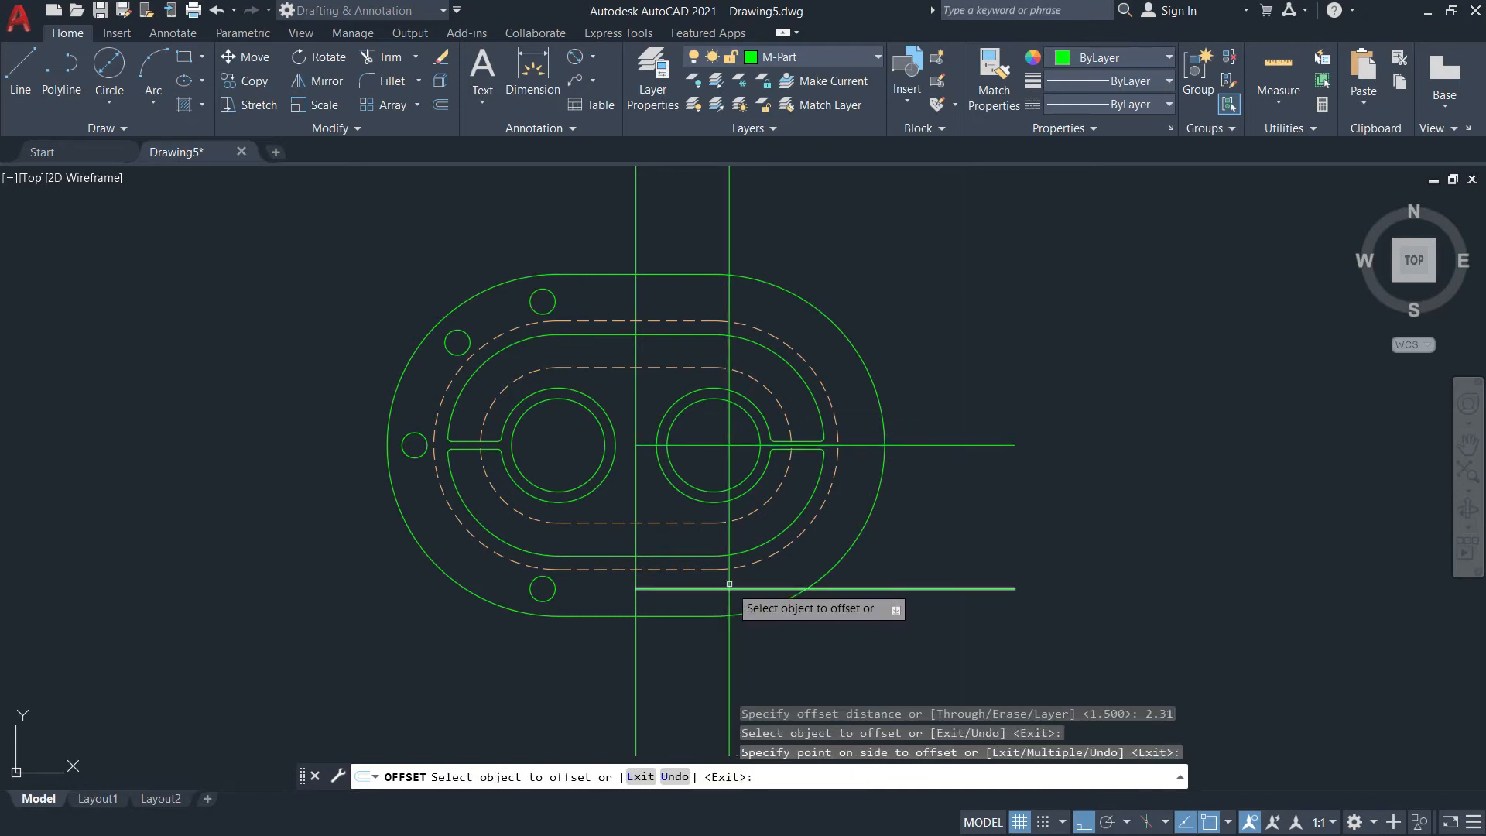
pyautogui.press('Escape')
# Start the Copy command to duplicate the lower-left small hole
pyautogui.write('c')
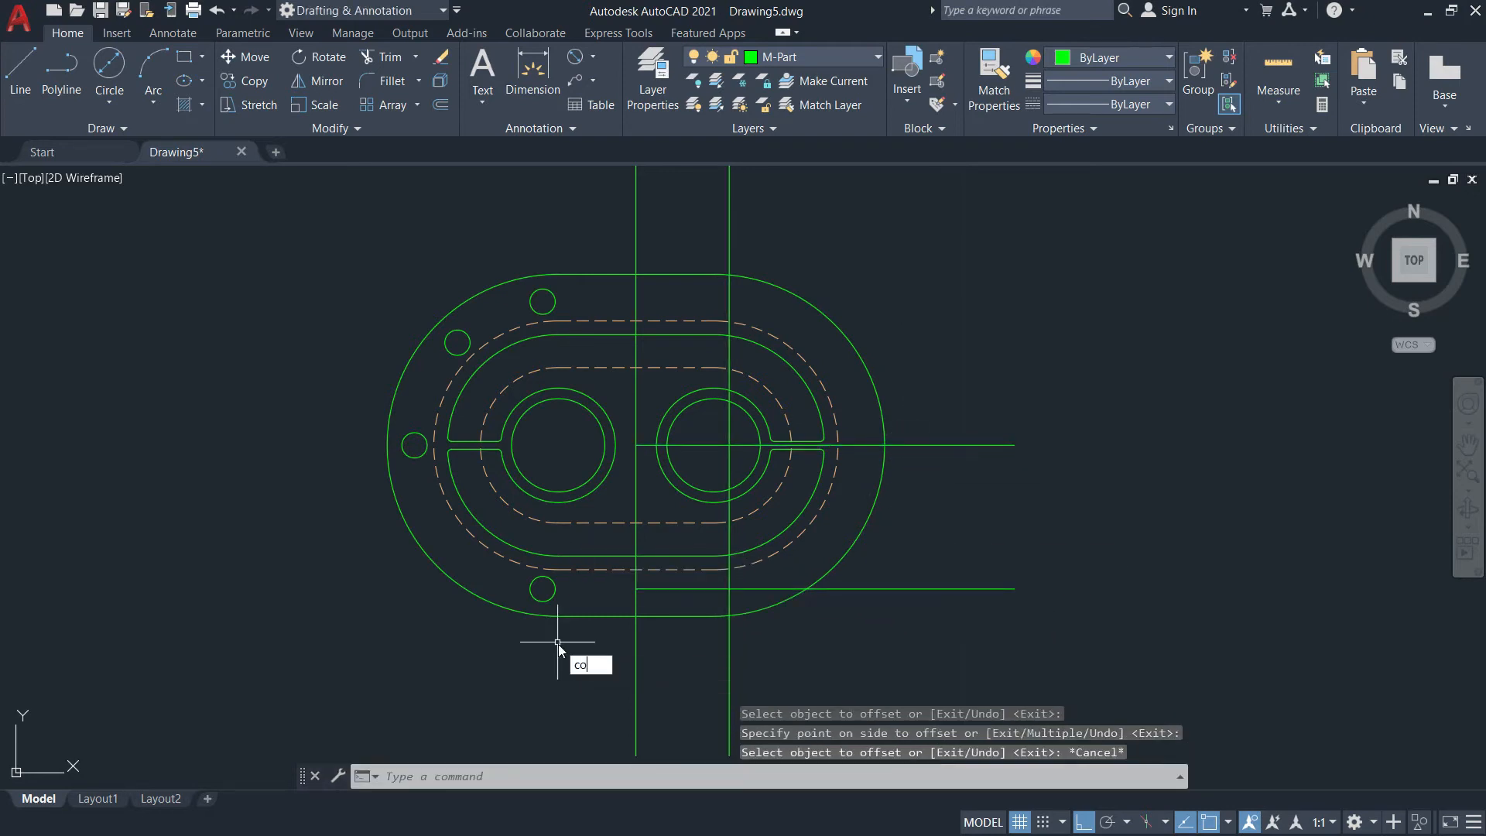
# Copy the lower-left bolt hole by its center to the intersection of the lower horizontal construction line and the vertical line right of the centerline
pyautogui.write('o')
pyautogui.press('Return')
pyautogui.click(552, 593)
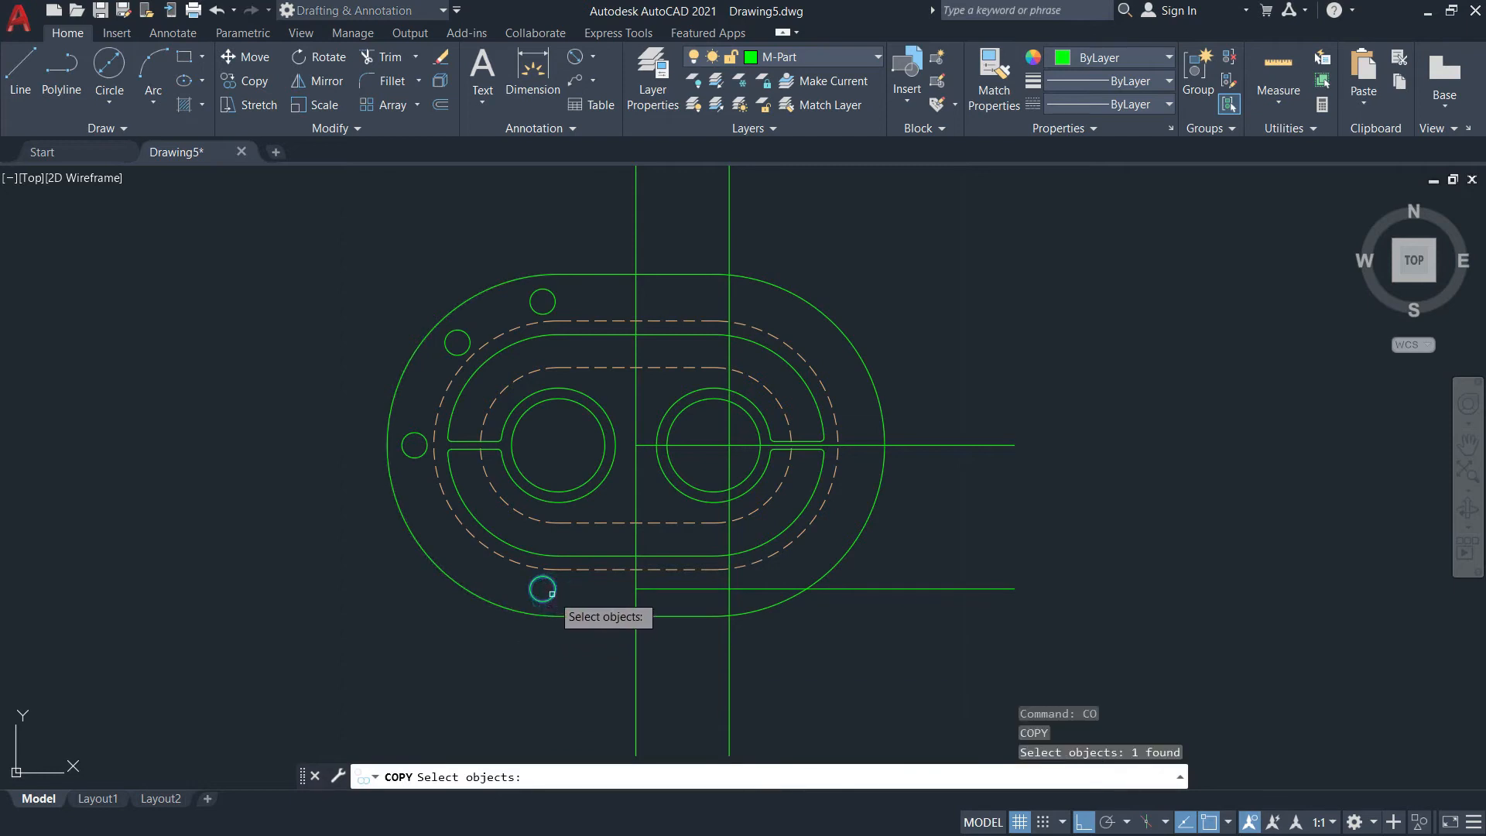
pyautogui.press('Return')
pyautogui.click(532, 589)
pyautogui.scroll(2, 728, 588)
pyautogui.scroll(3, 729, 594)
pyautogui.click(724, 594)
pyautogui.scroll(-4, 766, 584)
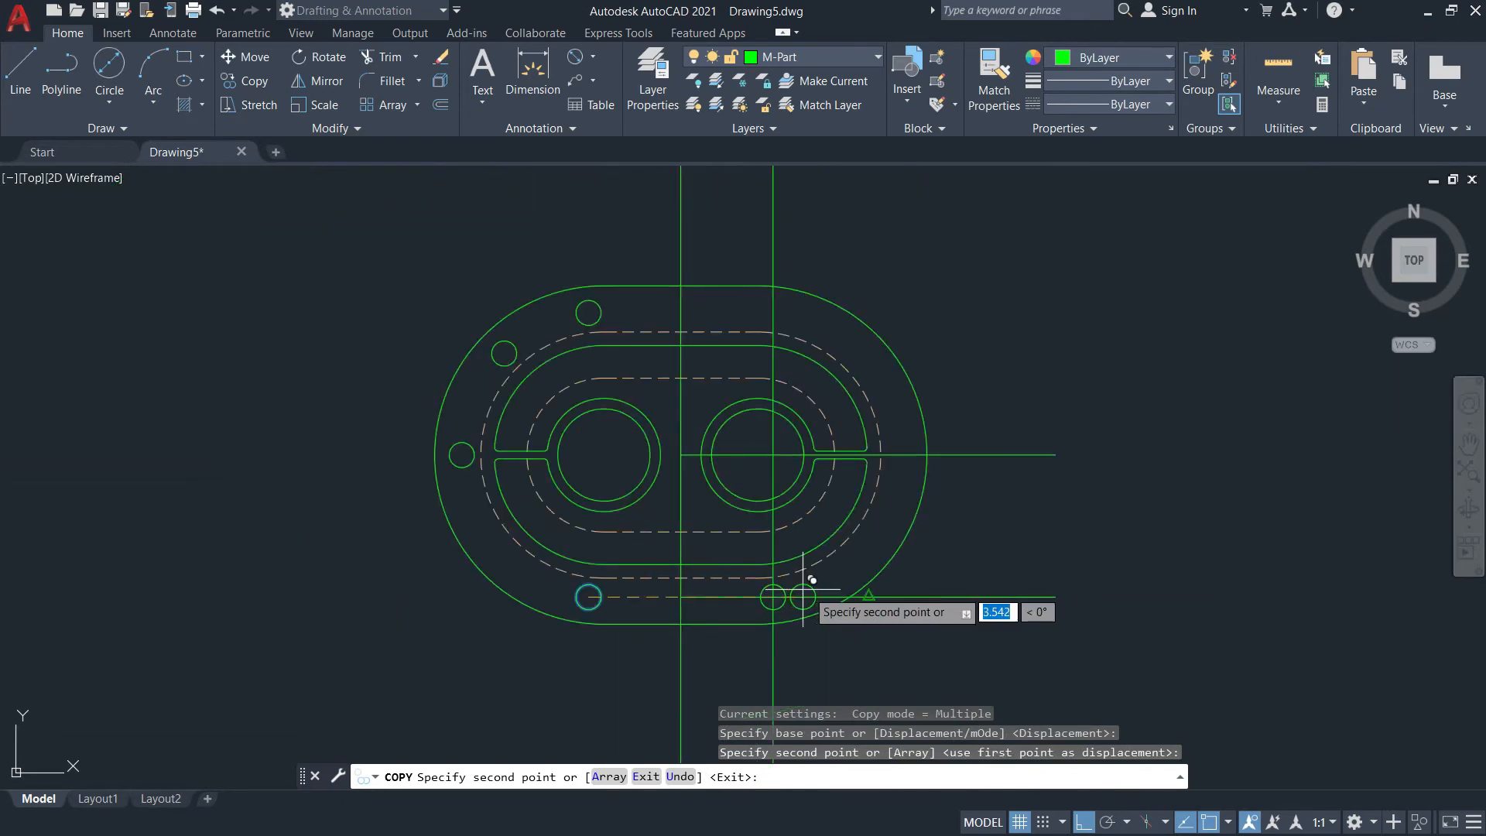
pyautogui.press('Escape')
# Check the reference drawing in Photos, return to AutoCAD and offset the vertical centerline 2.88 to the right
pyautogui.scroll(3, 852, 569)
pyautogui.scroll(-3, 845, 558)
pyautogui.scroll(2, 846, 559)
pyautogui.moveTo(780, 588); pyautogui.dragTo(724, 600, button='middle')
pyautogui.hotkey('alt', 'Tab')
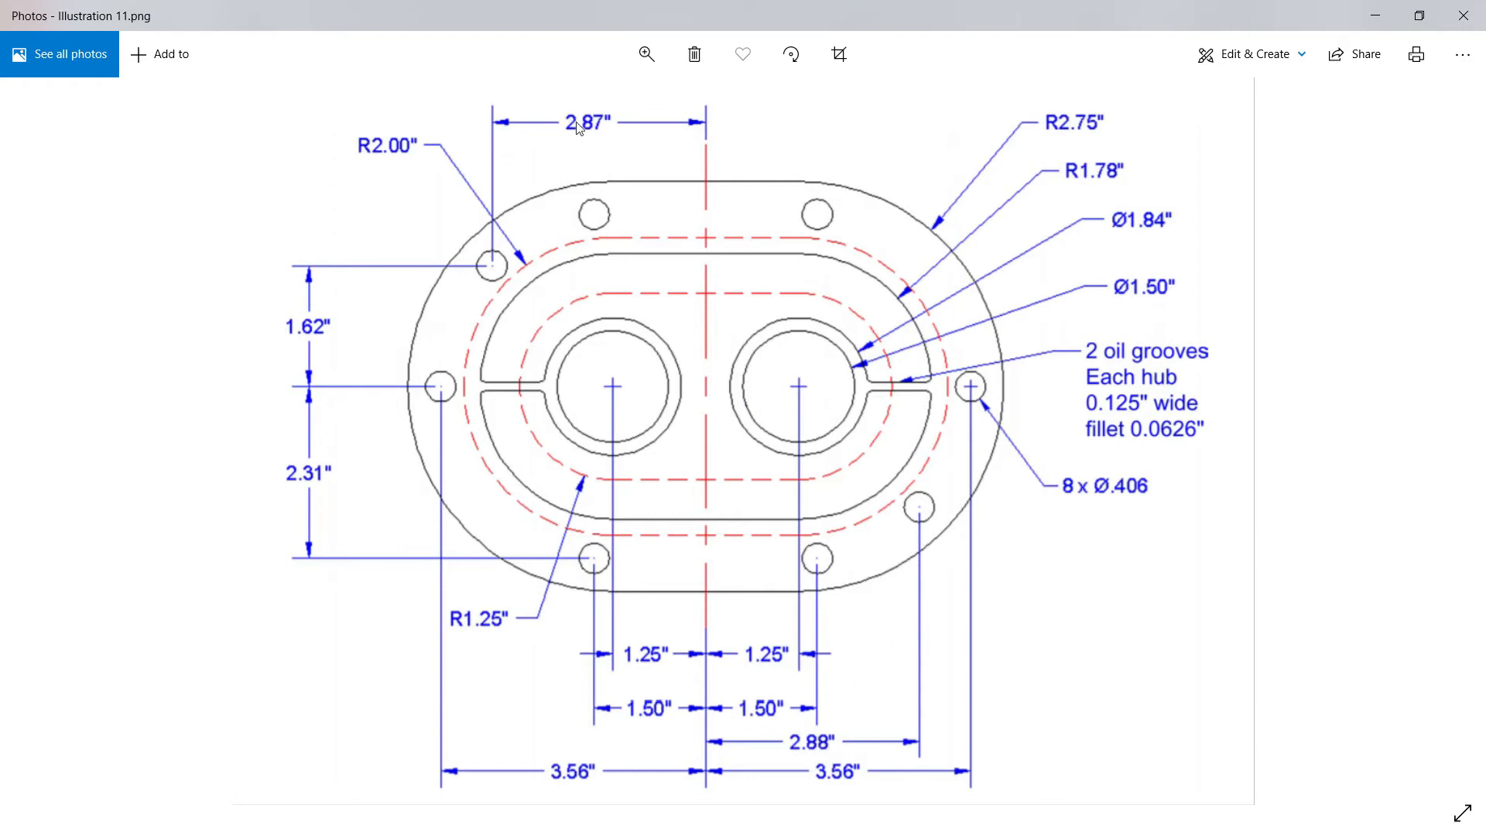
pyautogui.hotkey('alt', 'Tab')
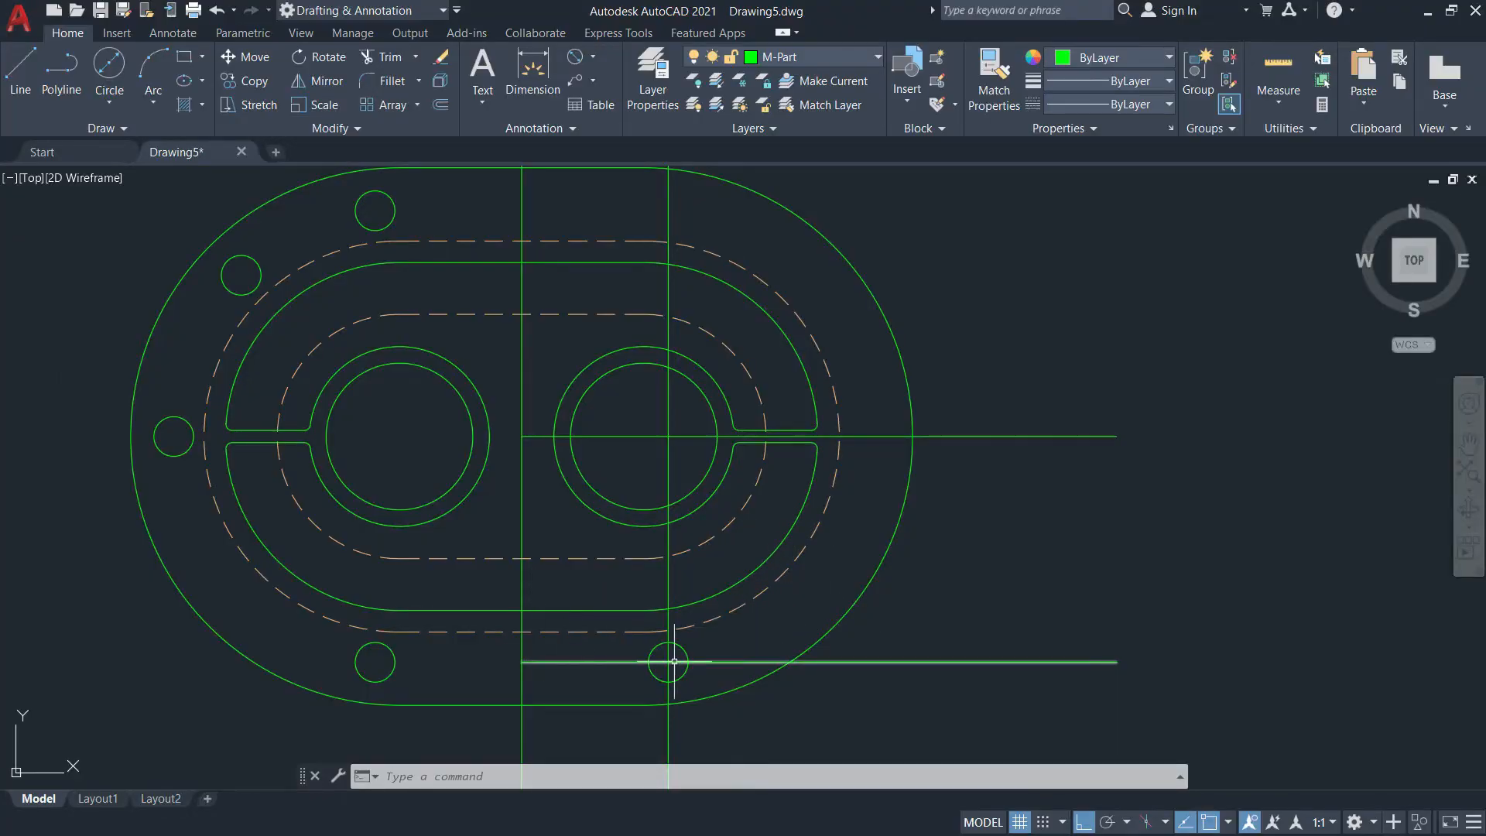
pyautogui.write('o')
pyautogui.press('Return')
pyautogui.write('2.8')
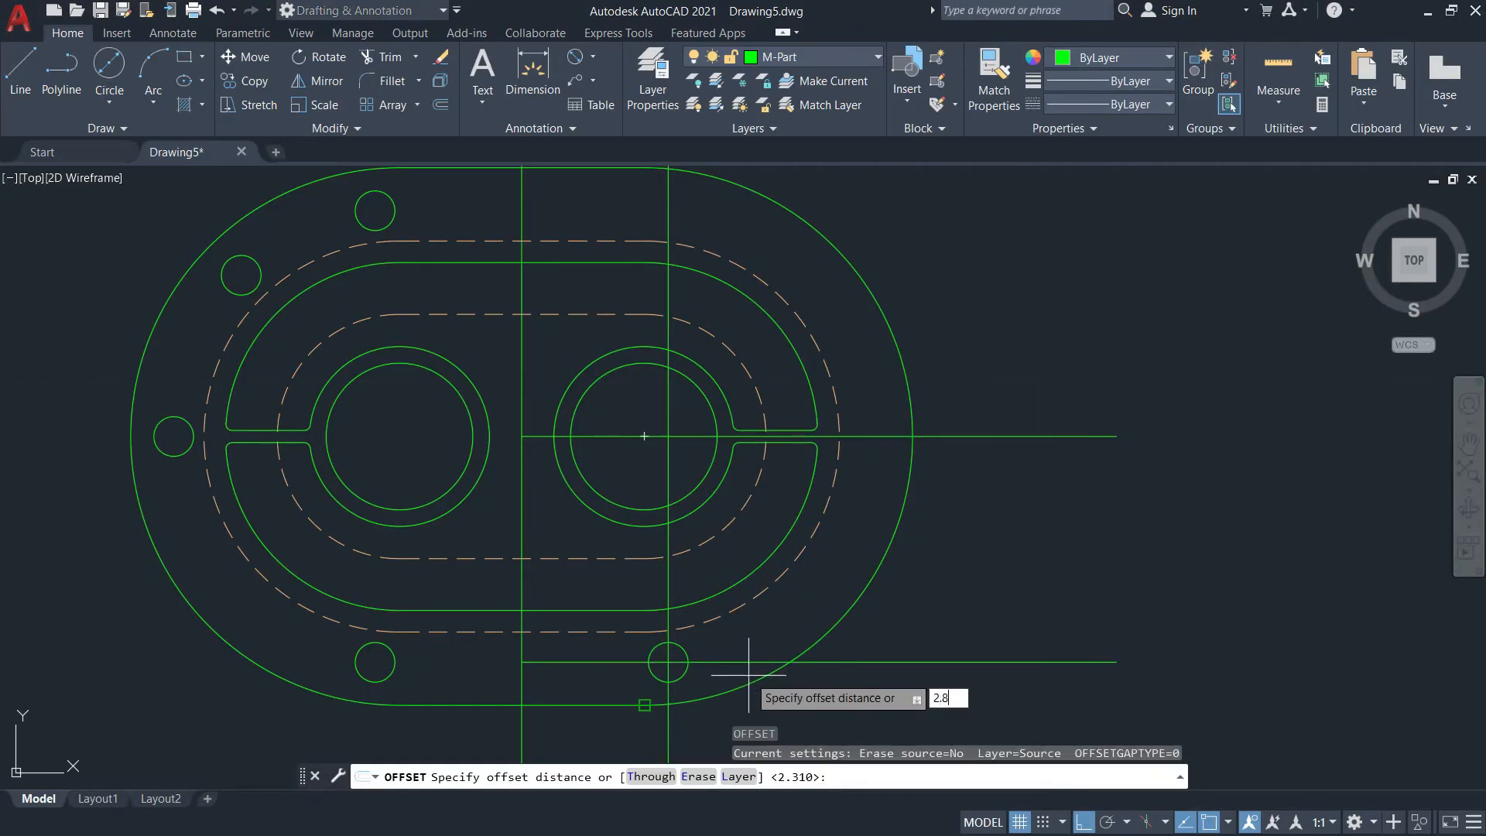
pyautogui.write('8')
pyautogui.press('Return')
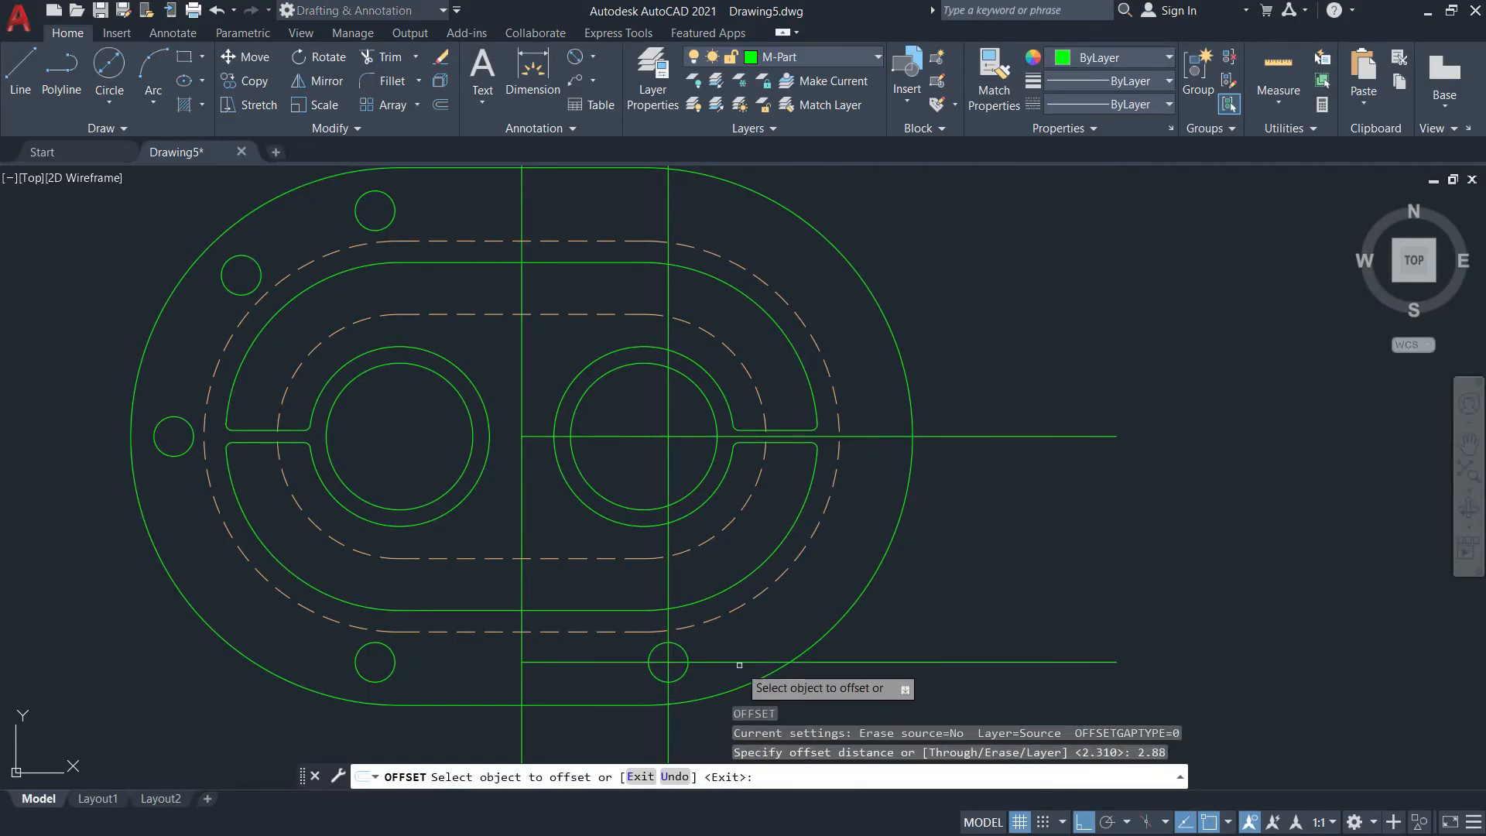
pyautogui.click(523, 572)
pyautogui.click(890, 615)
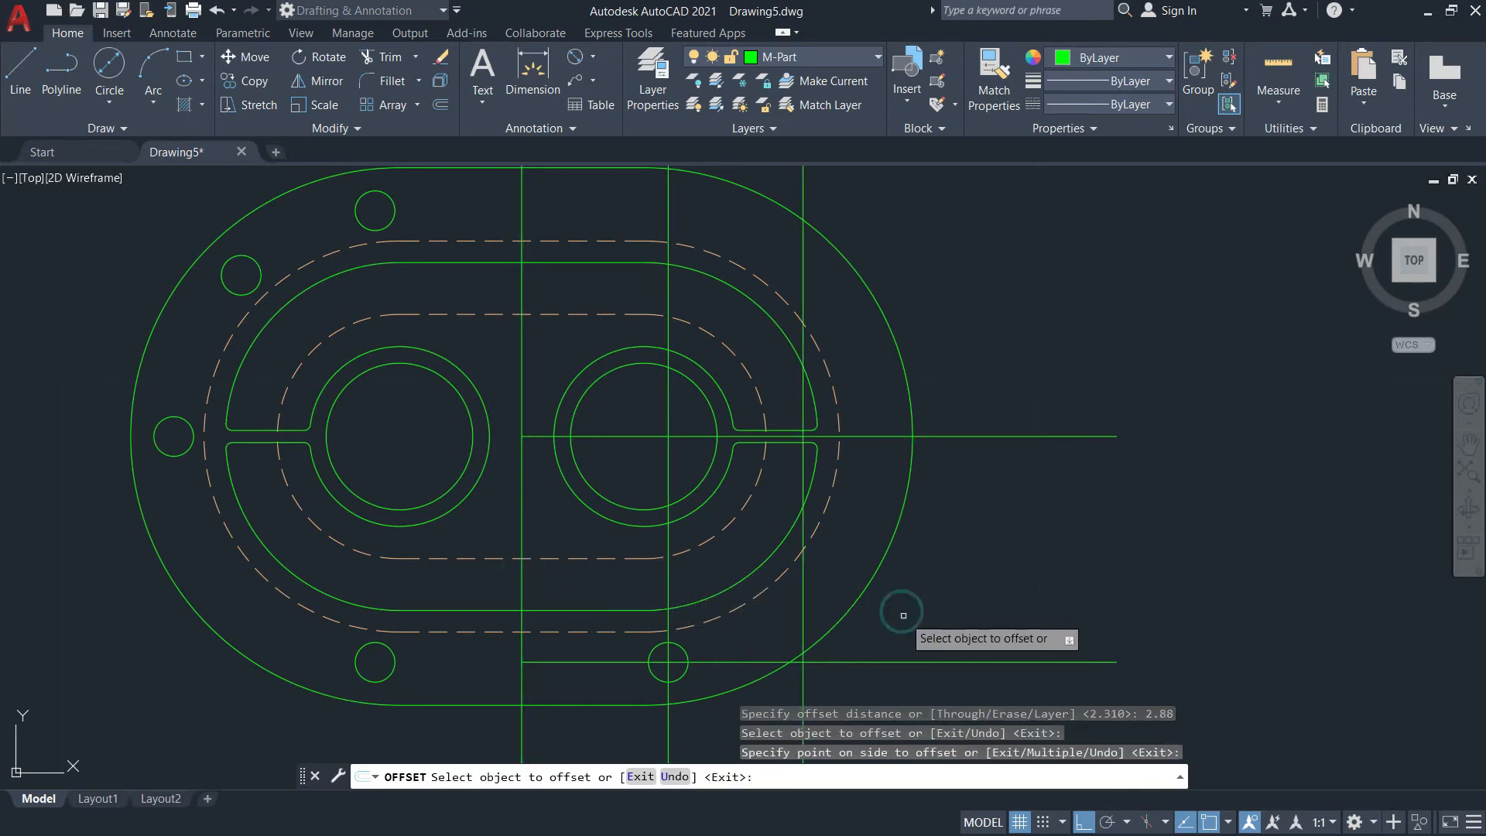
# Check the vertical hole spacing in the reference image and offset the horizontal center construction line 1.62 downward
pyautogui.hotkey('alt', 'Tab')
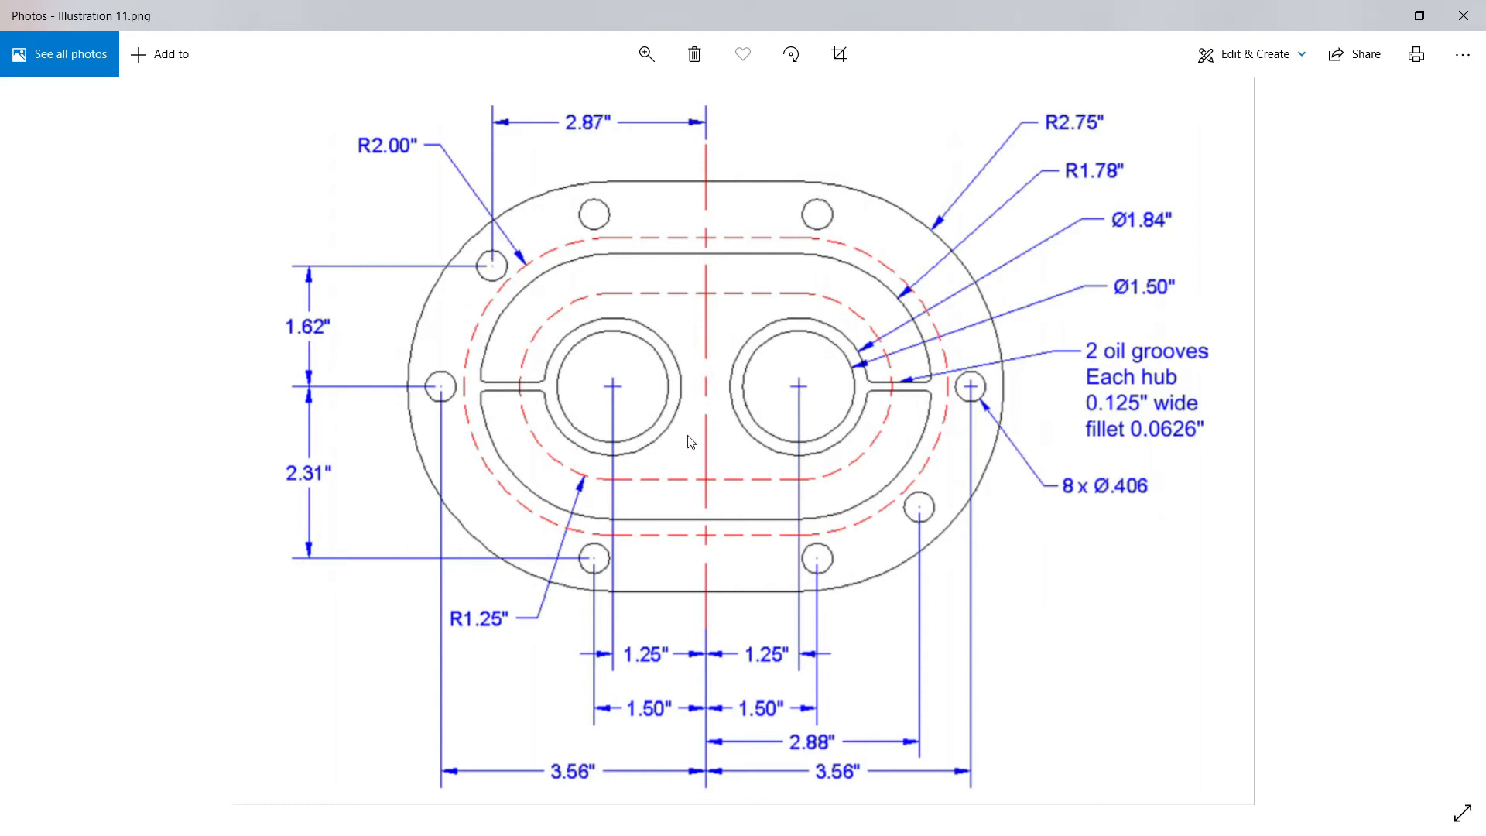
pyautogui.hotkey('alt', 'Tab')
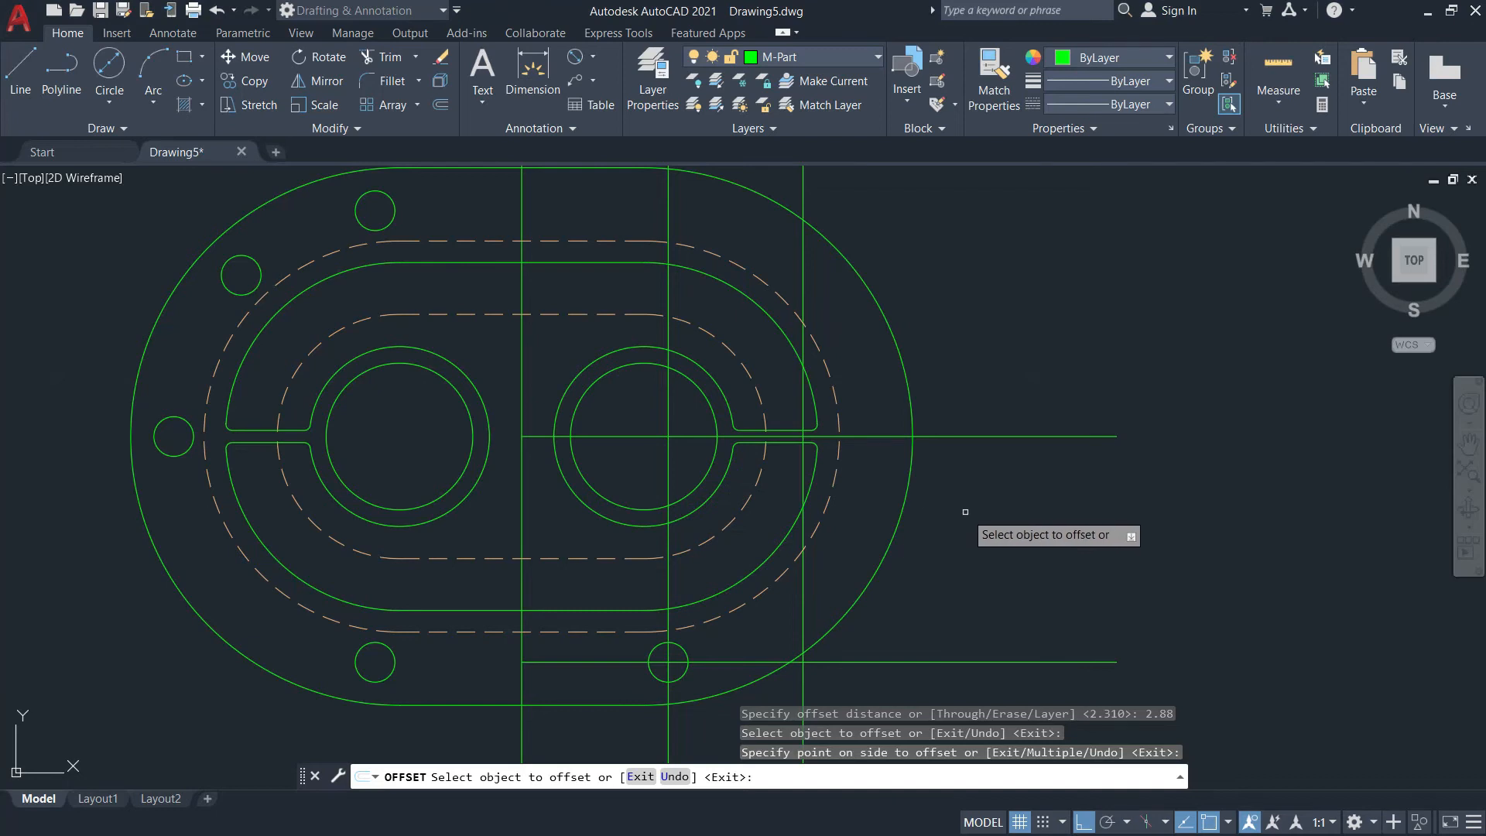
pyautogui.press('Return')
pyautogui.press('Return')
pyautogui.write('1.')
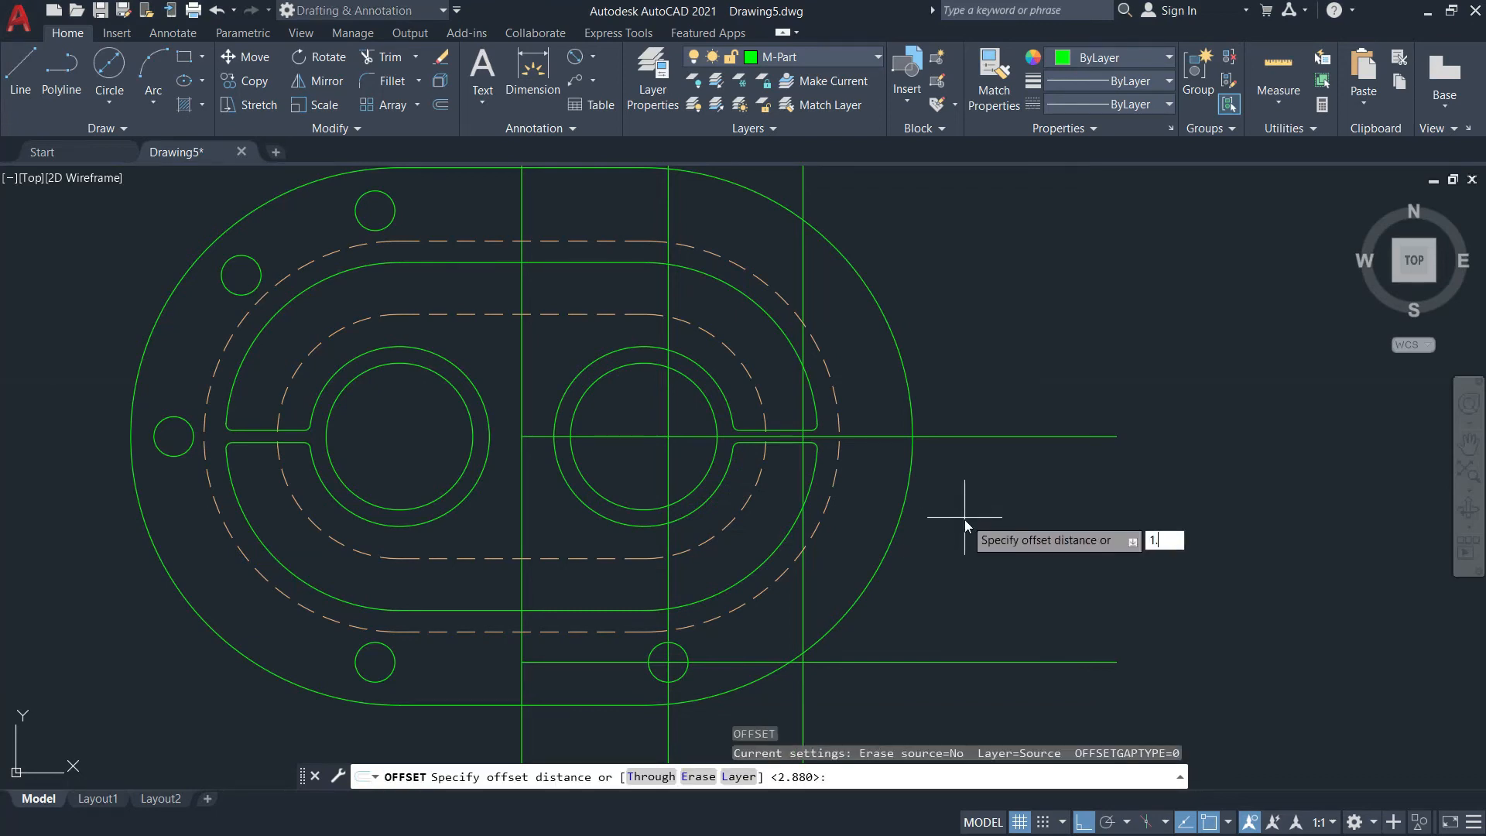
pyautogui.write('62')
pyautogui.press('Return')
pyautogui.click(942, 436)
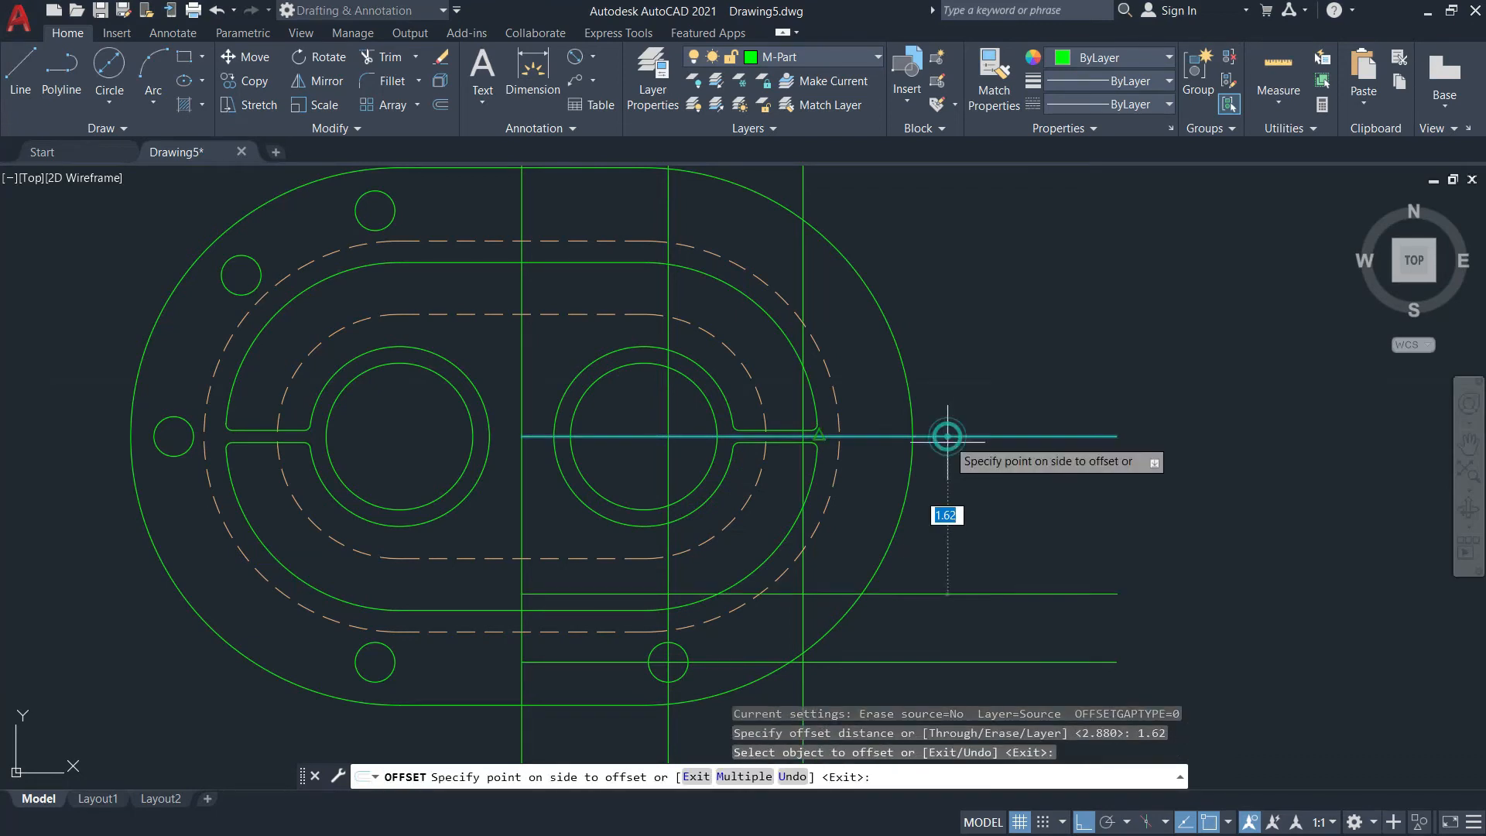
pyautogui.click(930, 598)
pyautogui.press('Escape')
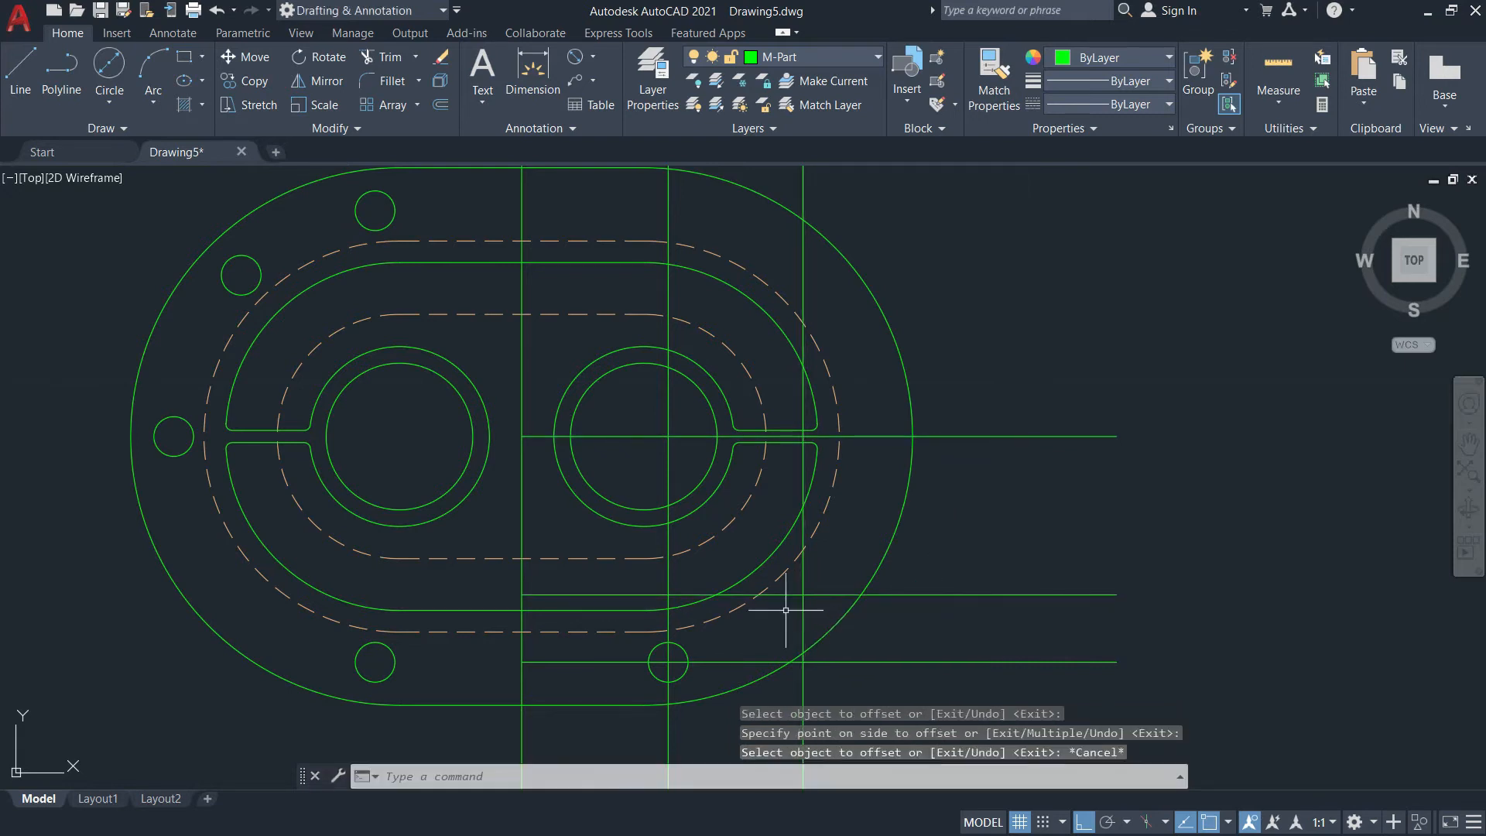
# Copy the lower-right bolt hole from its center to the intersection of the 2.88 and 1.62 offset lines
pyautogui.write('co')
pyautogui.press('Return')
pyautogui.click(681, 669)
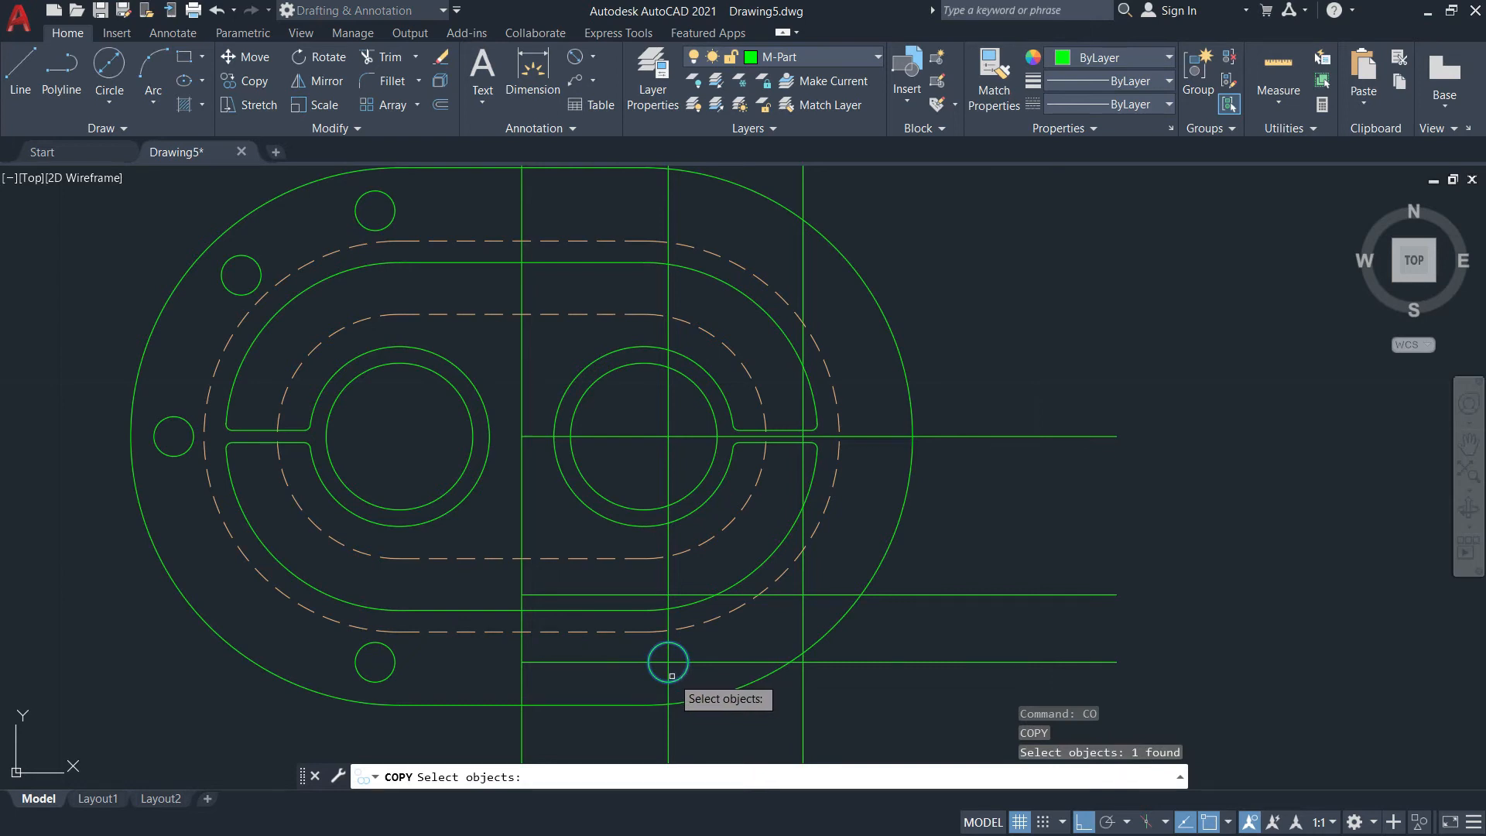
pyautogui.press('Return')
pyautogui.click(667, 661)
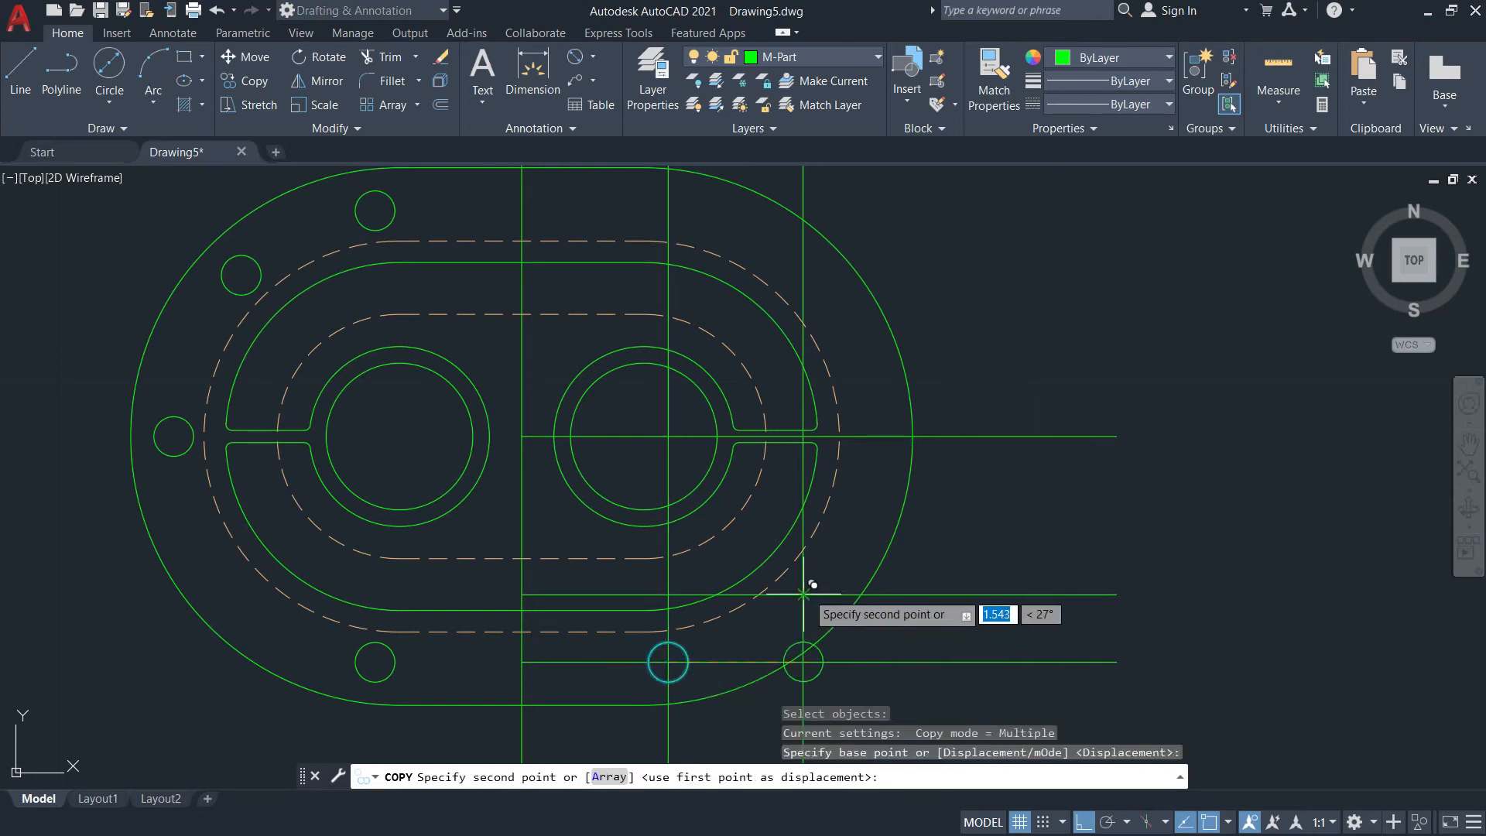
pyautogui.click(813, 592)
pyautogui.press('Return')
# Check the outermost hole spacing in the reference image and offset the vertical centerline 3.56 to the right
pyautogui.moveTo(904, 552); pyautogui.dragTo(849, 621, button='middle')
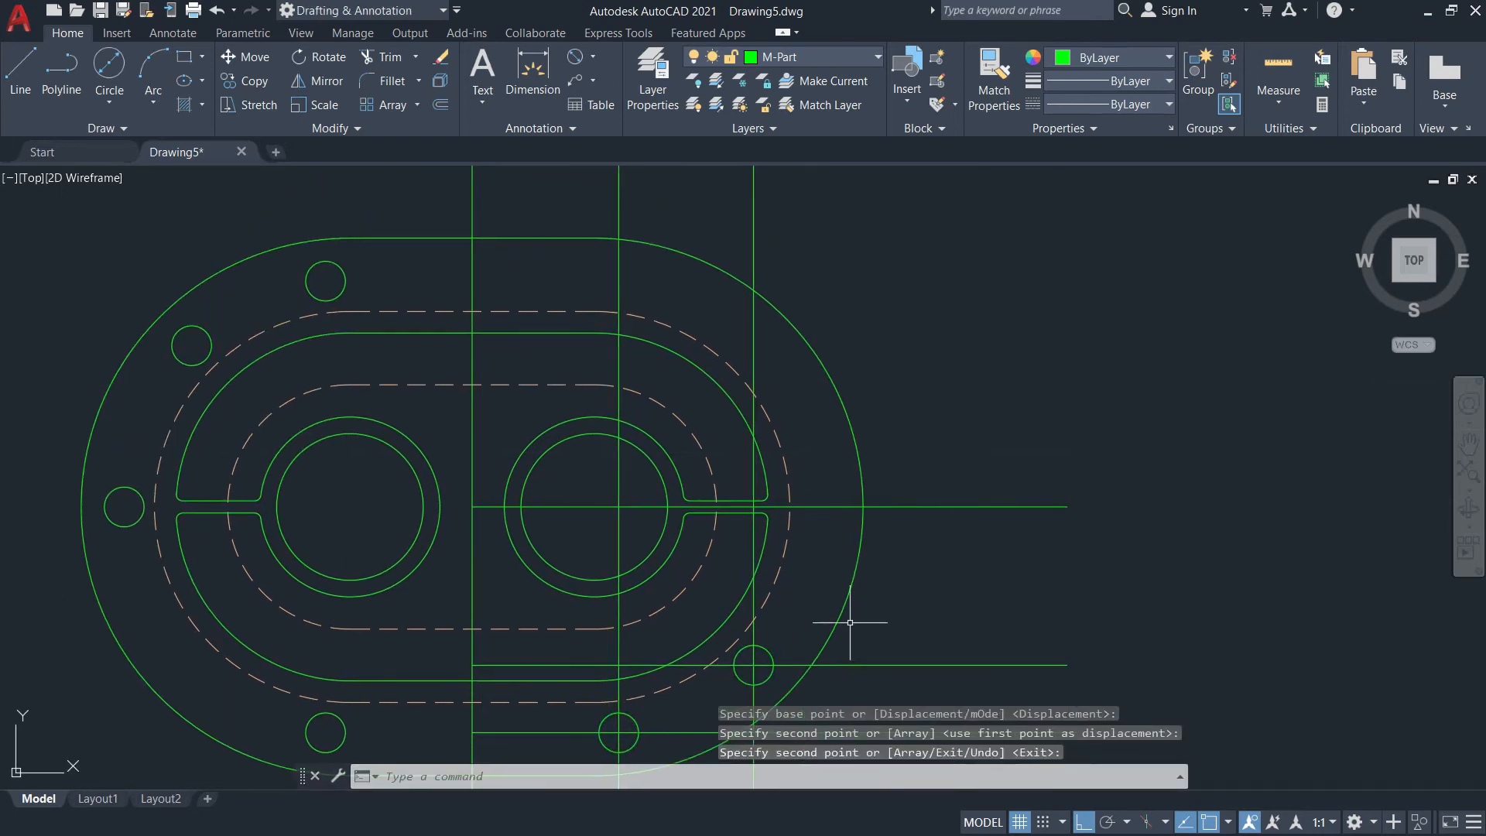
pyautogui.hotkey('alt', 'Tab')
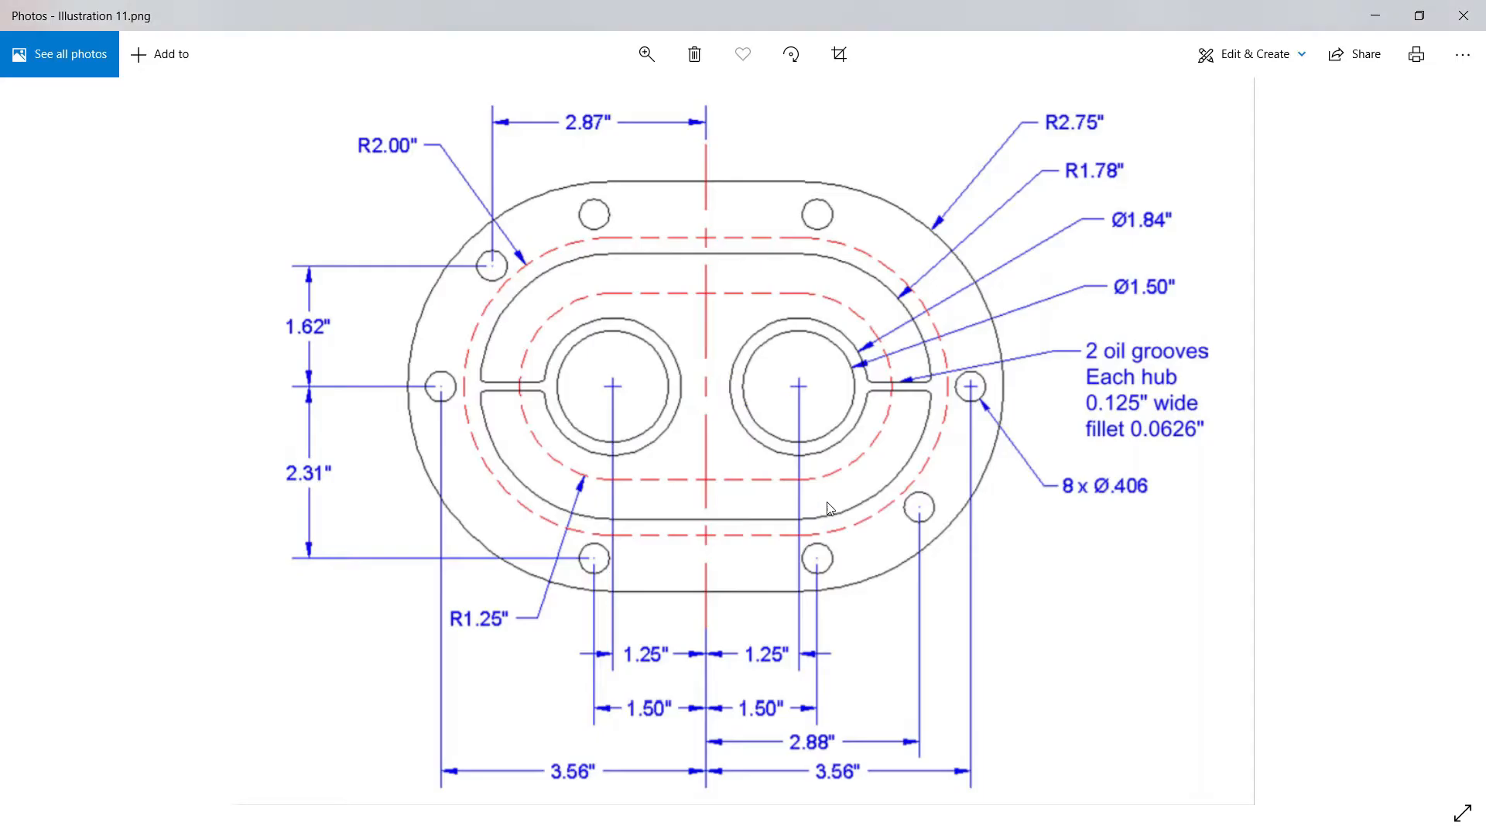
pyautogui.hotkey('alt', 'Tab')
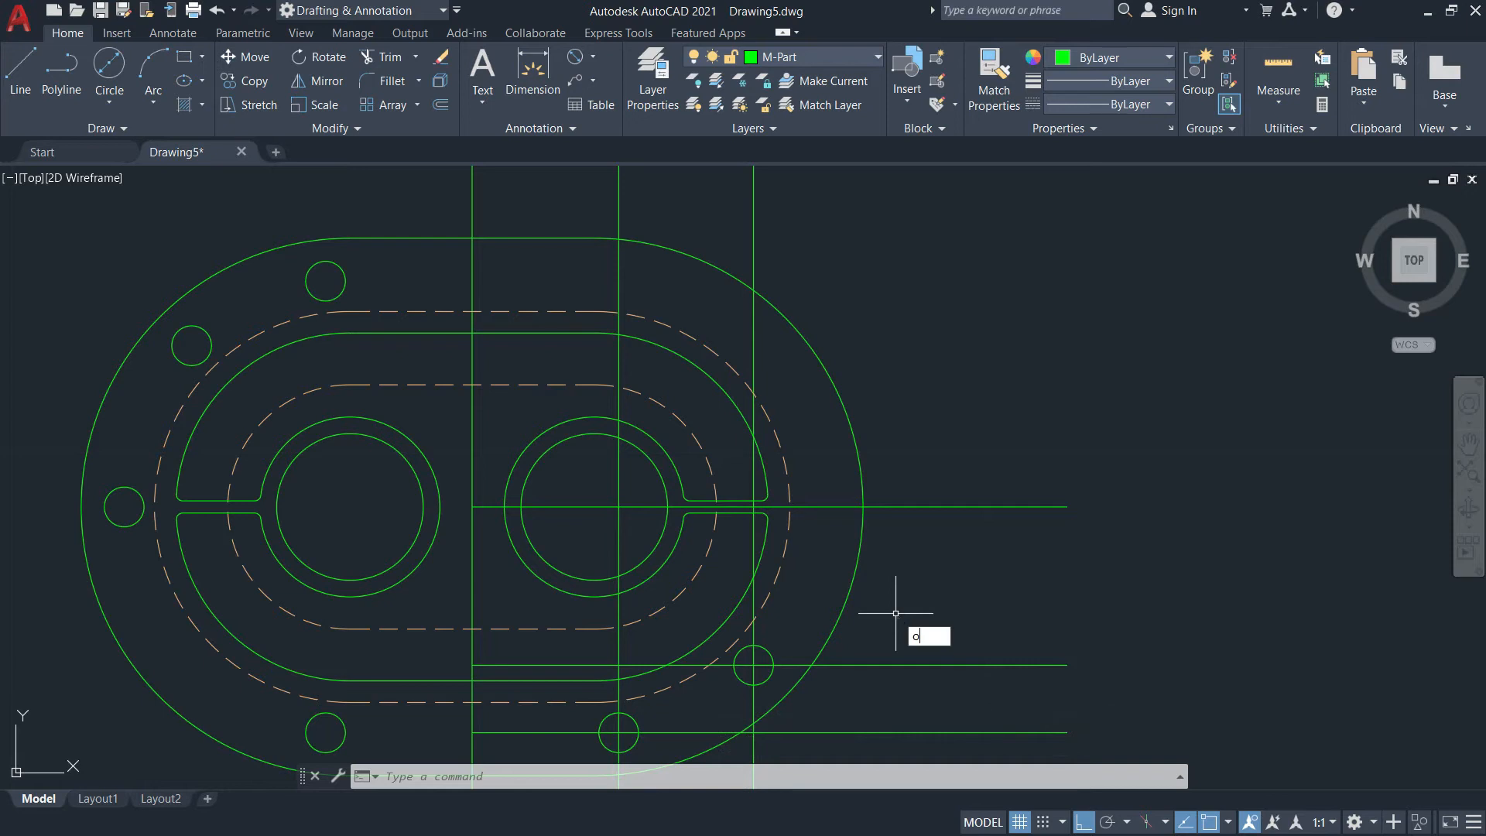
pyautogui.press('Return')
pyautogui.write('3.5')
pyautogui.press('Return')
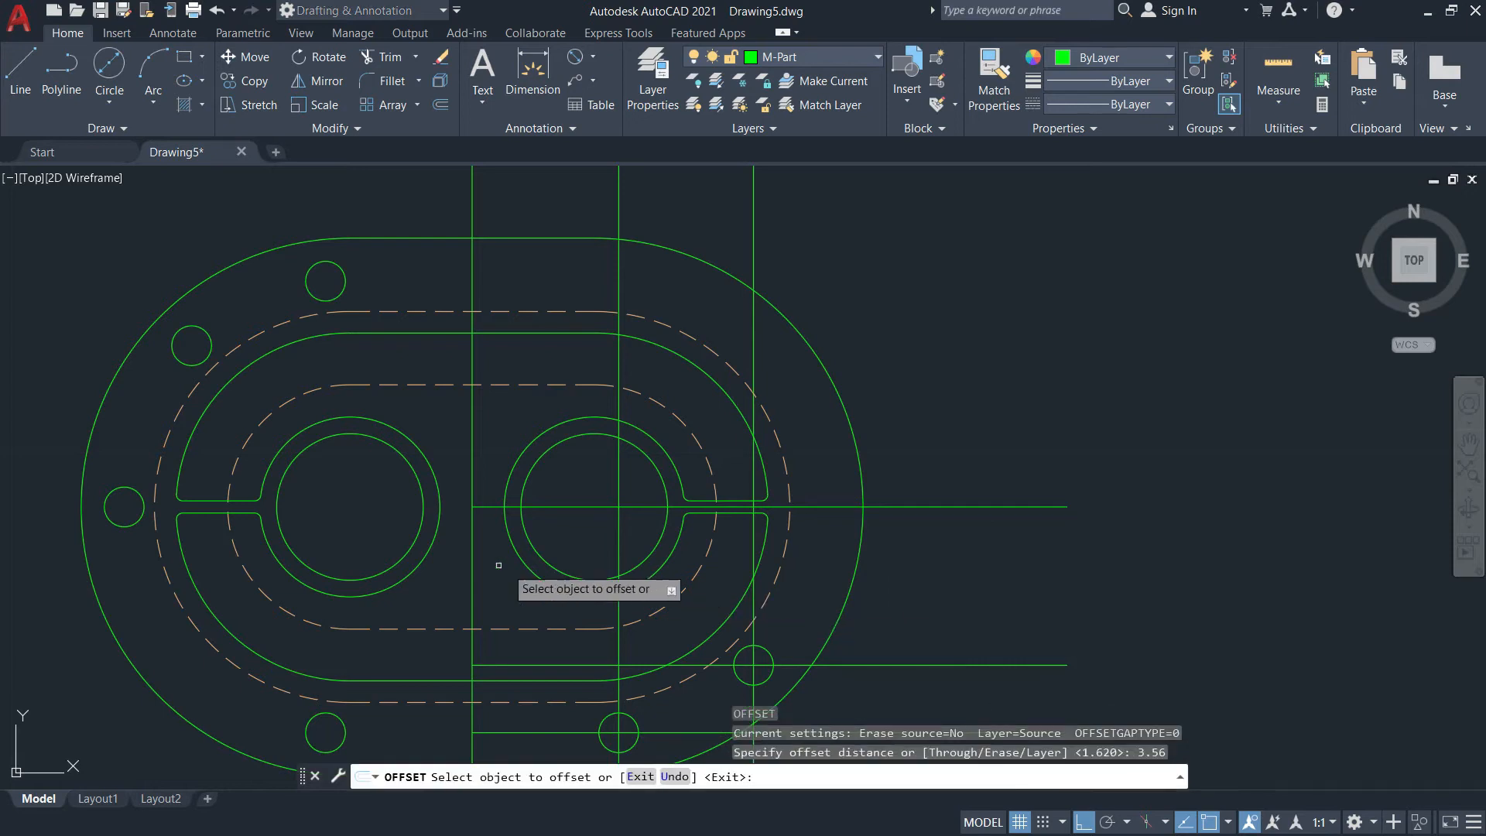
pyautogui.click(474, 579)
pyautogui.click(948, 560)
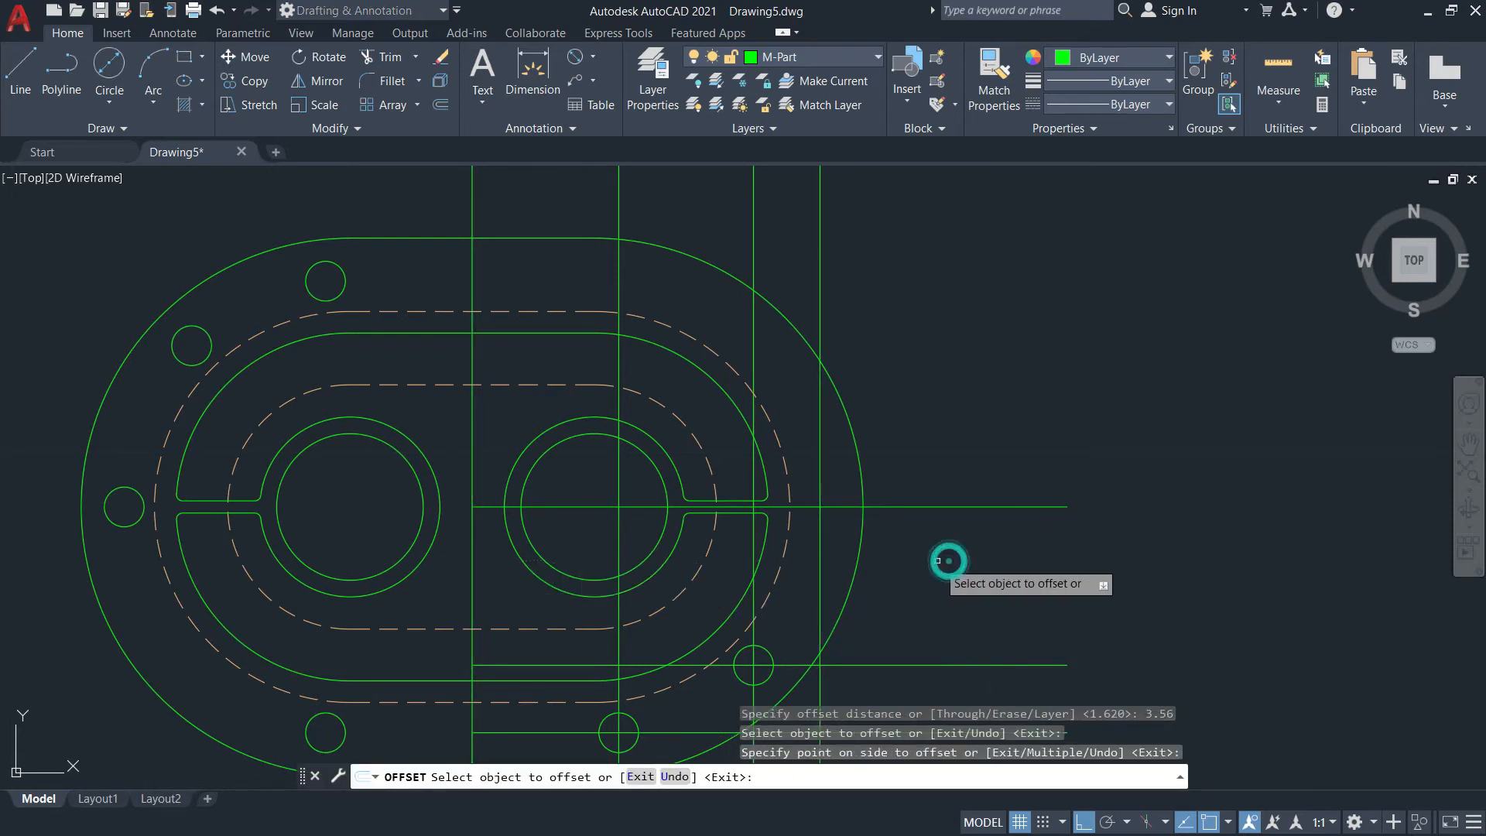
pyautogui.press('Escape')
# Copy the newest bolt hole from its center to the intersection of the horizontal centerline and the 3.56 offset line
pyautogui.write('co')
pyautogui.press('Return')
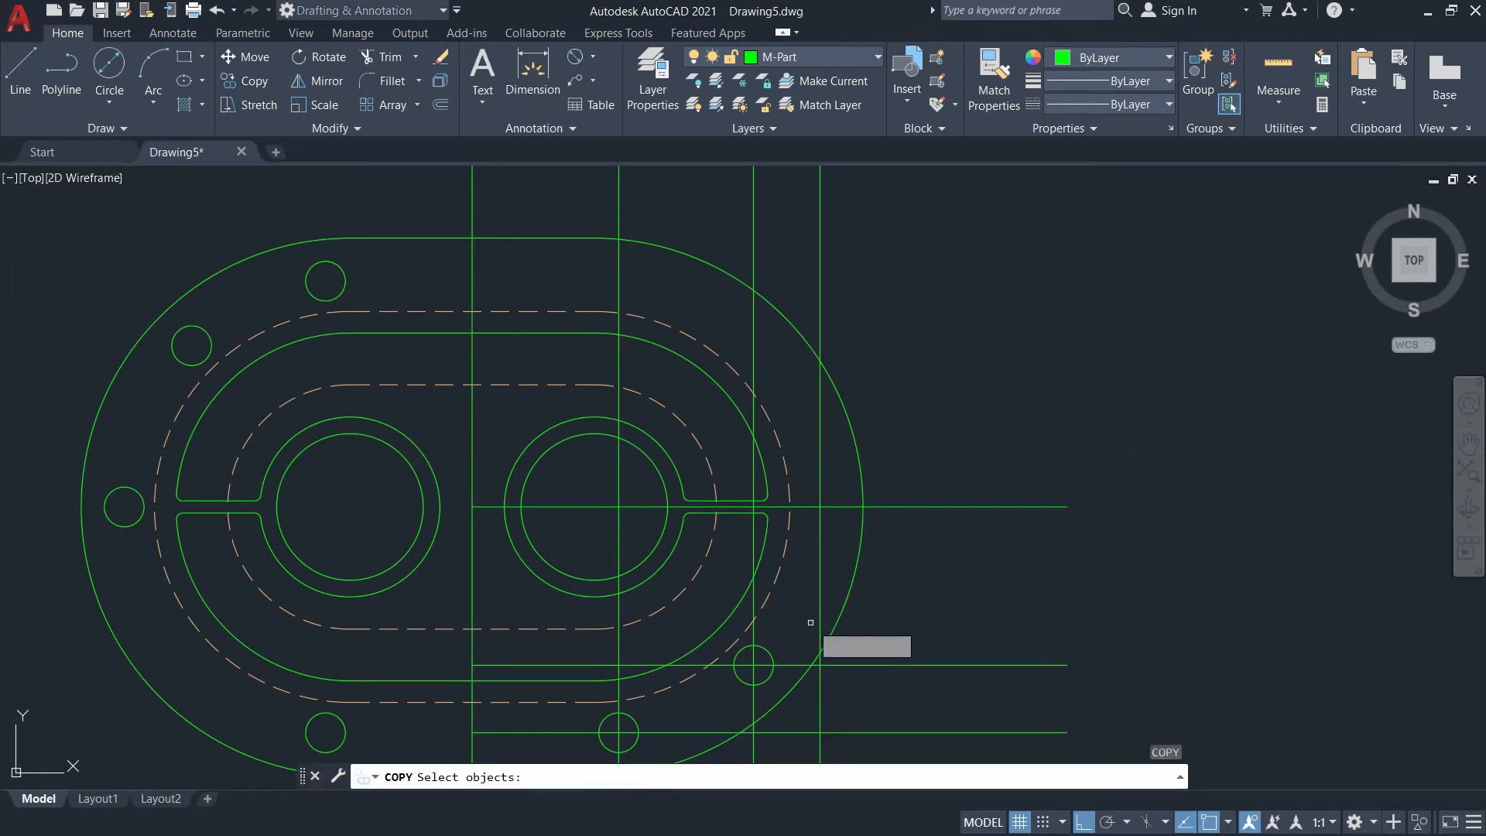
pyautogui.click(754, 659)
pyautogui.press('Return')
pyautogui.click(753, 664)
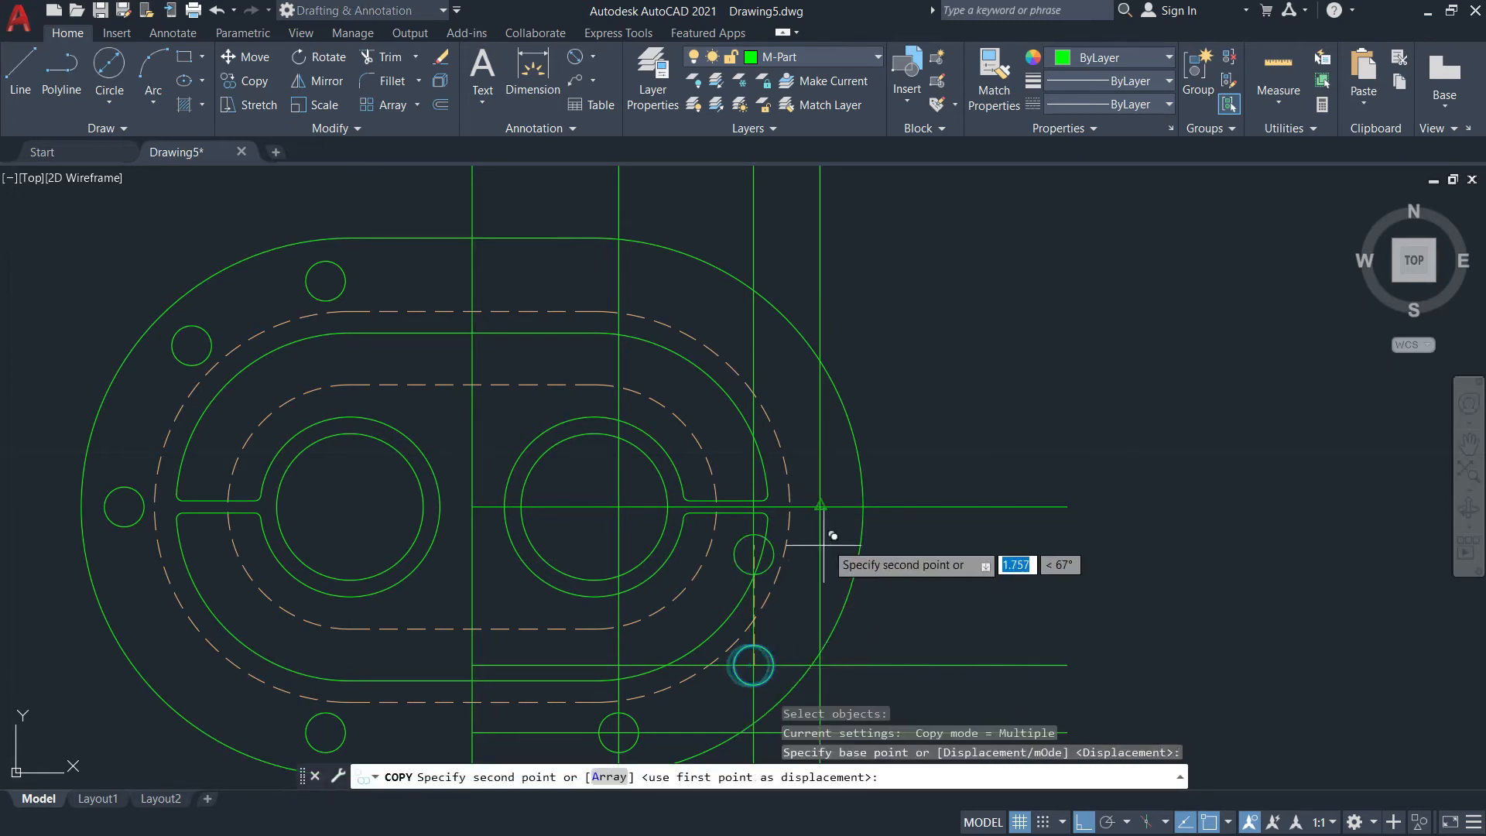
pyautogui.click(820, 507)
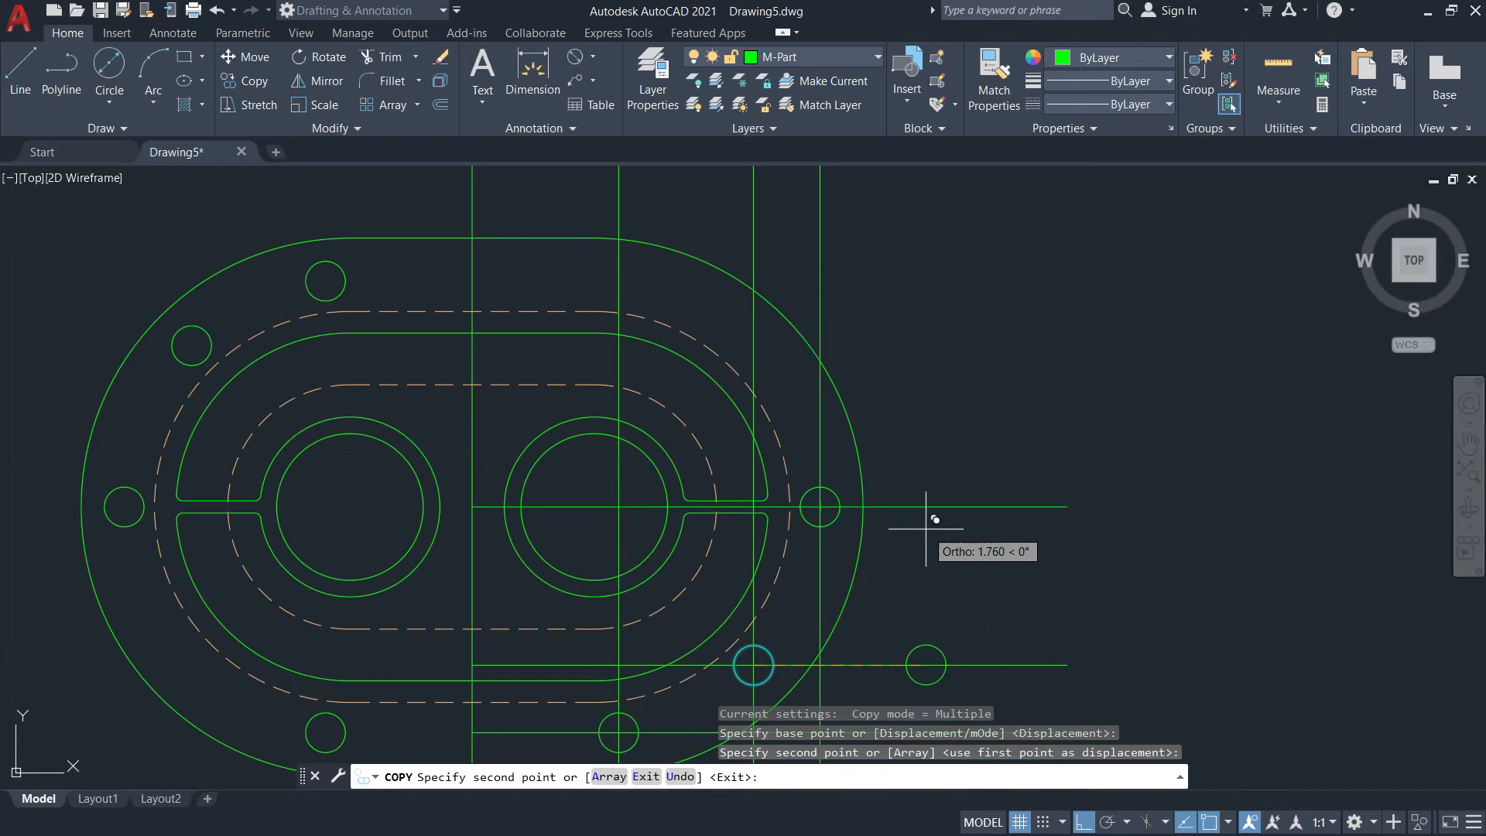
pyautogui.press('Return')
pyautogui.press('Escape')
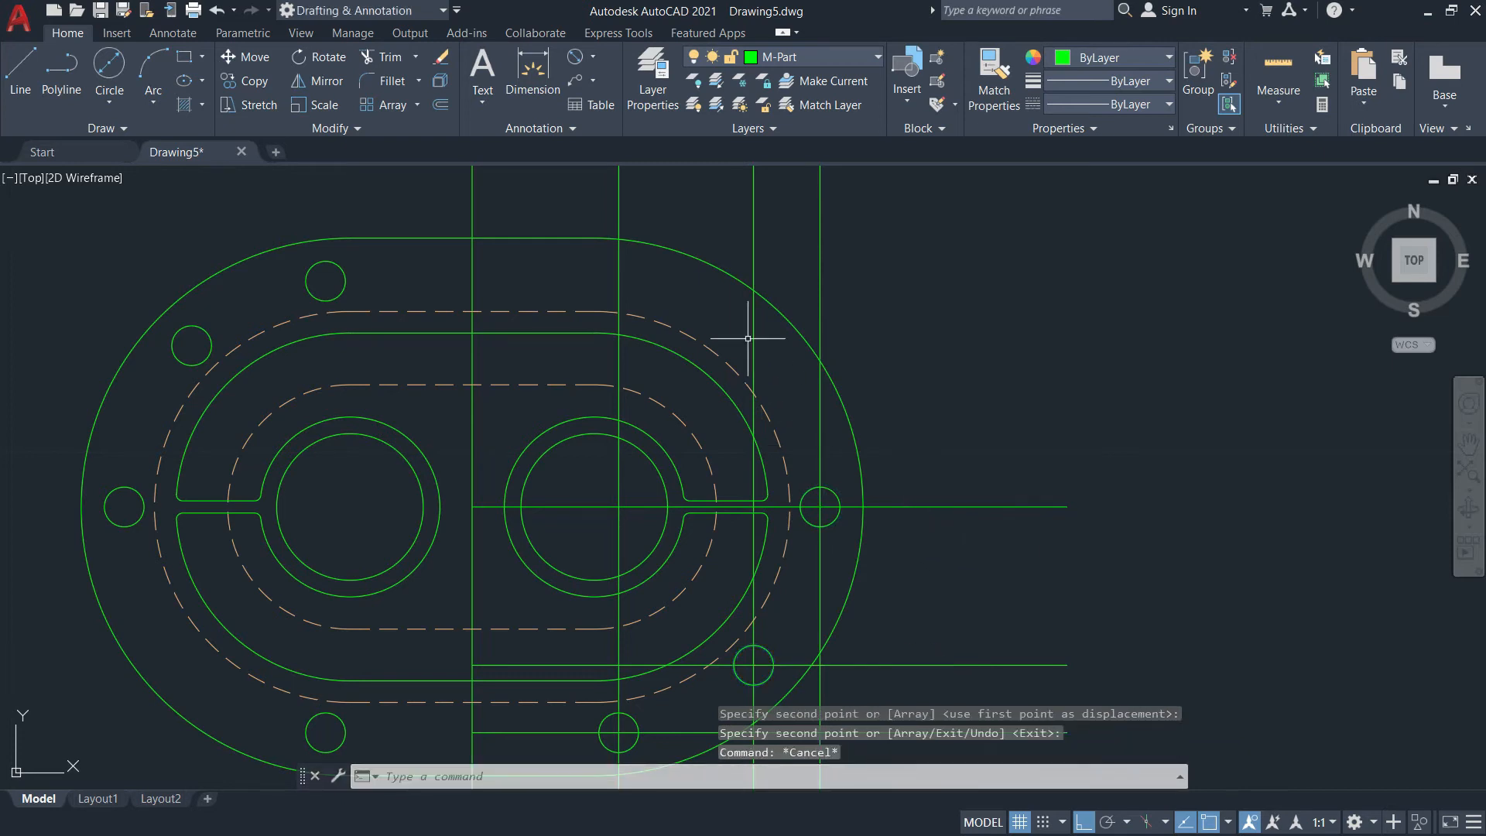
# Check the remaining hole position in the reference image and offset the horizontal centerline 2.31 upward
pyautogui.scroll(-2, 737, 328)
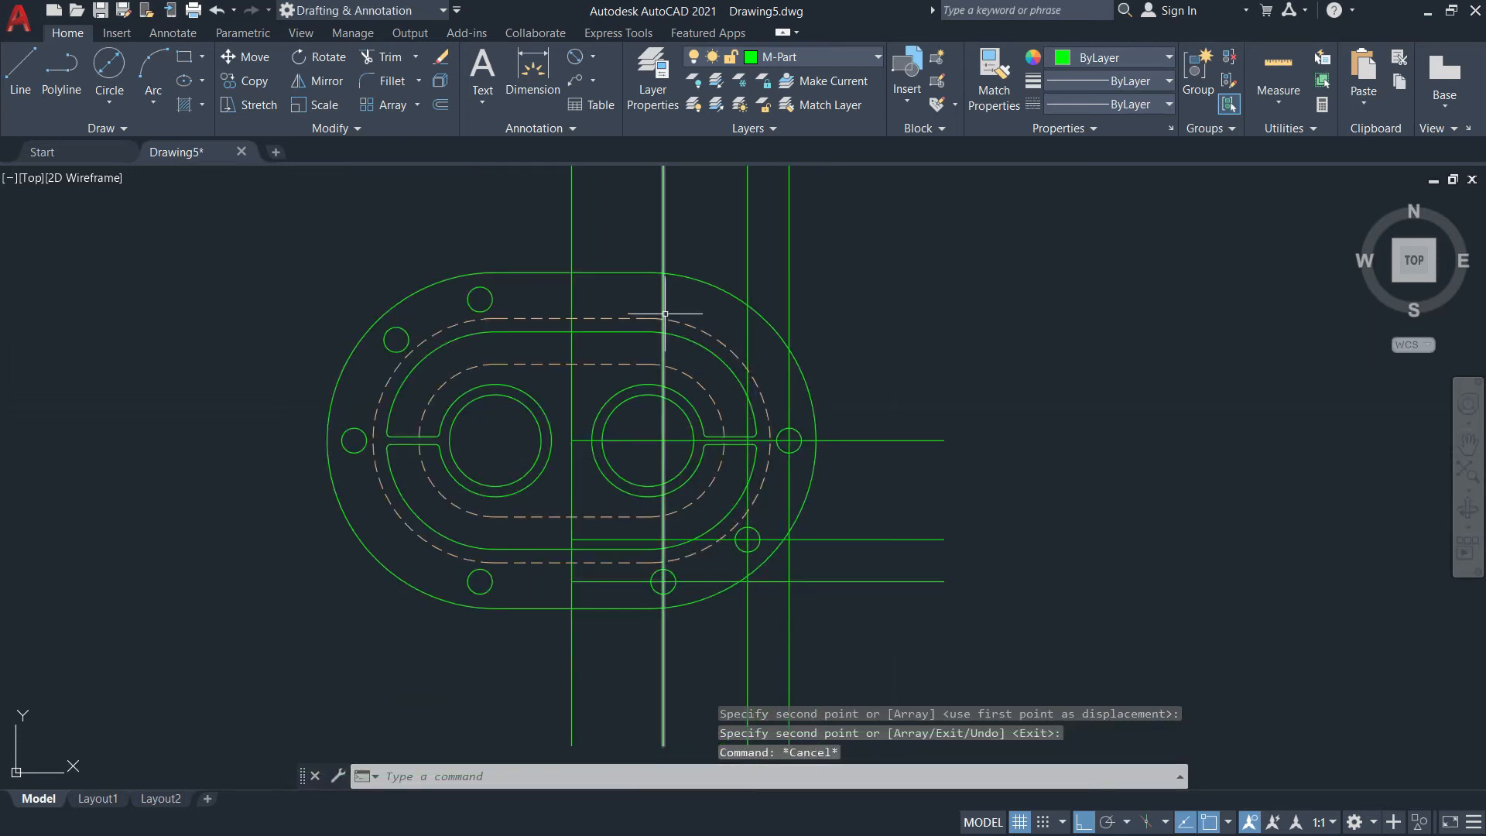
pyautogui.hotkey('alt', 'Tab')
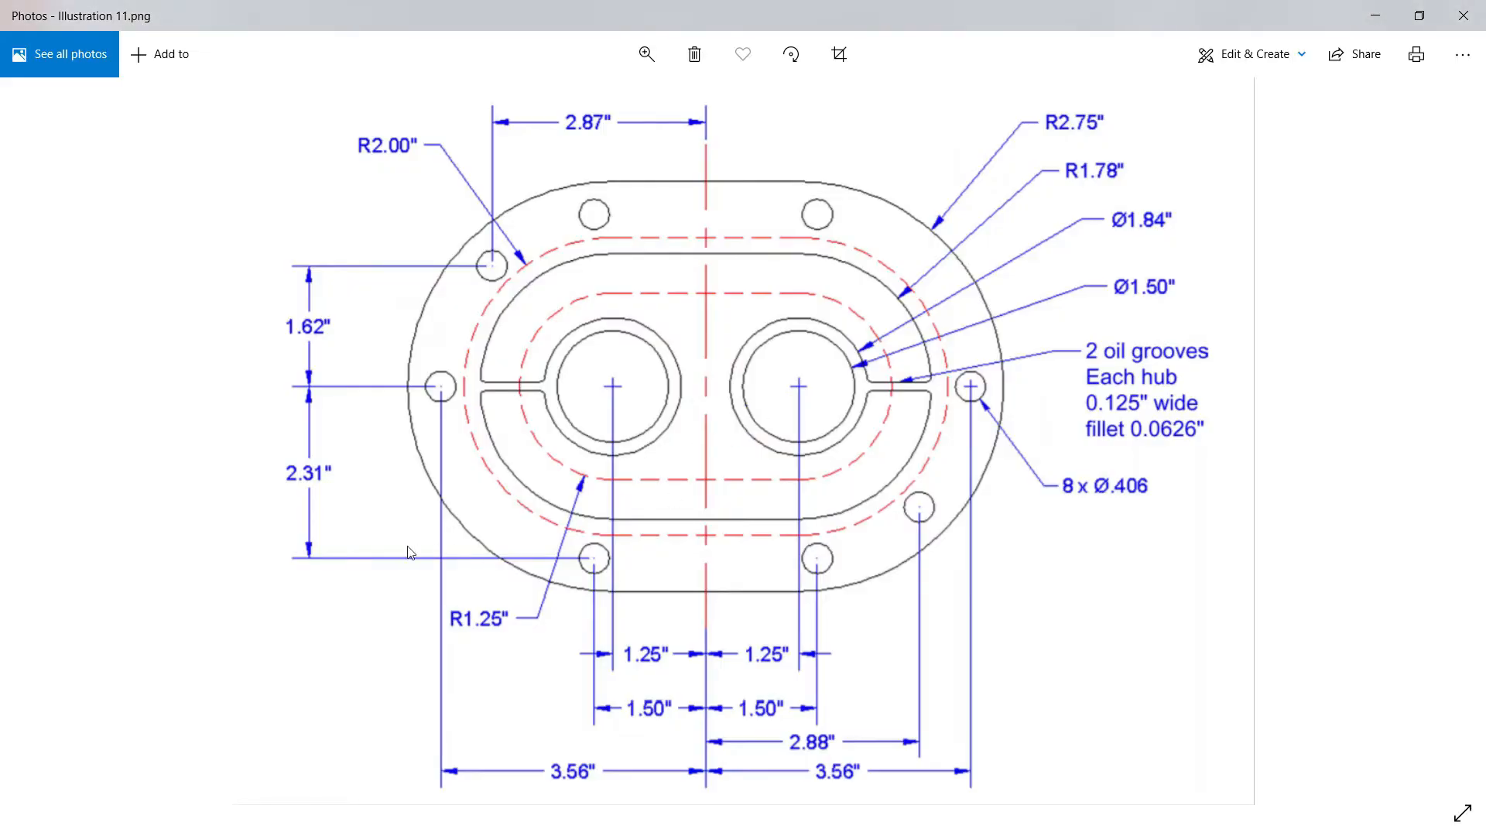
pyautogui.hotkey('alt', 'Tab')
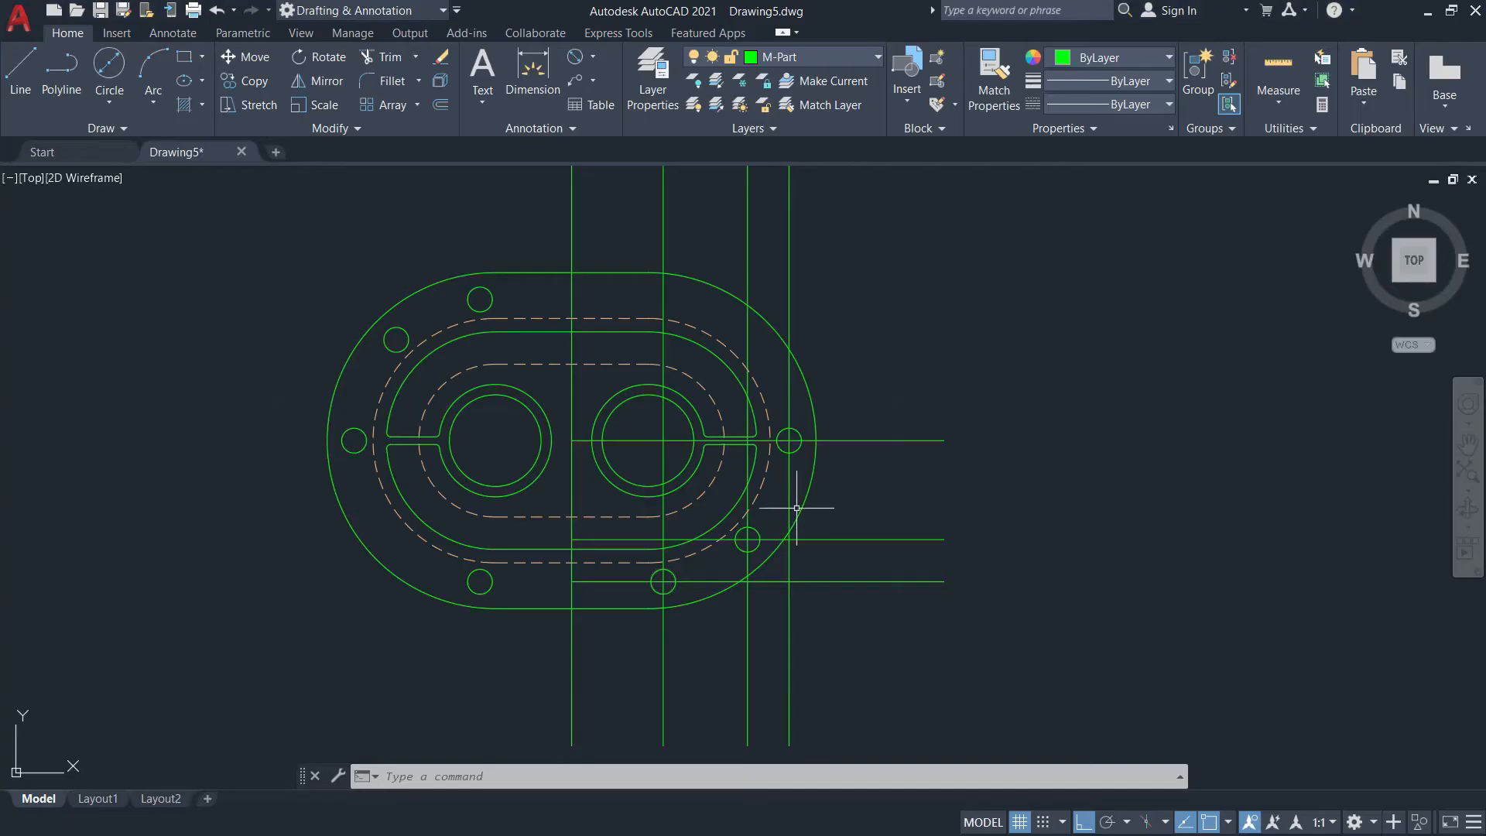
pyautogui.write('o')
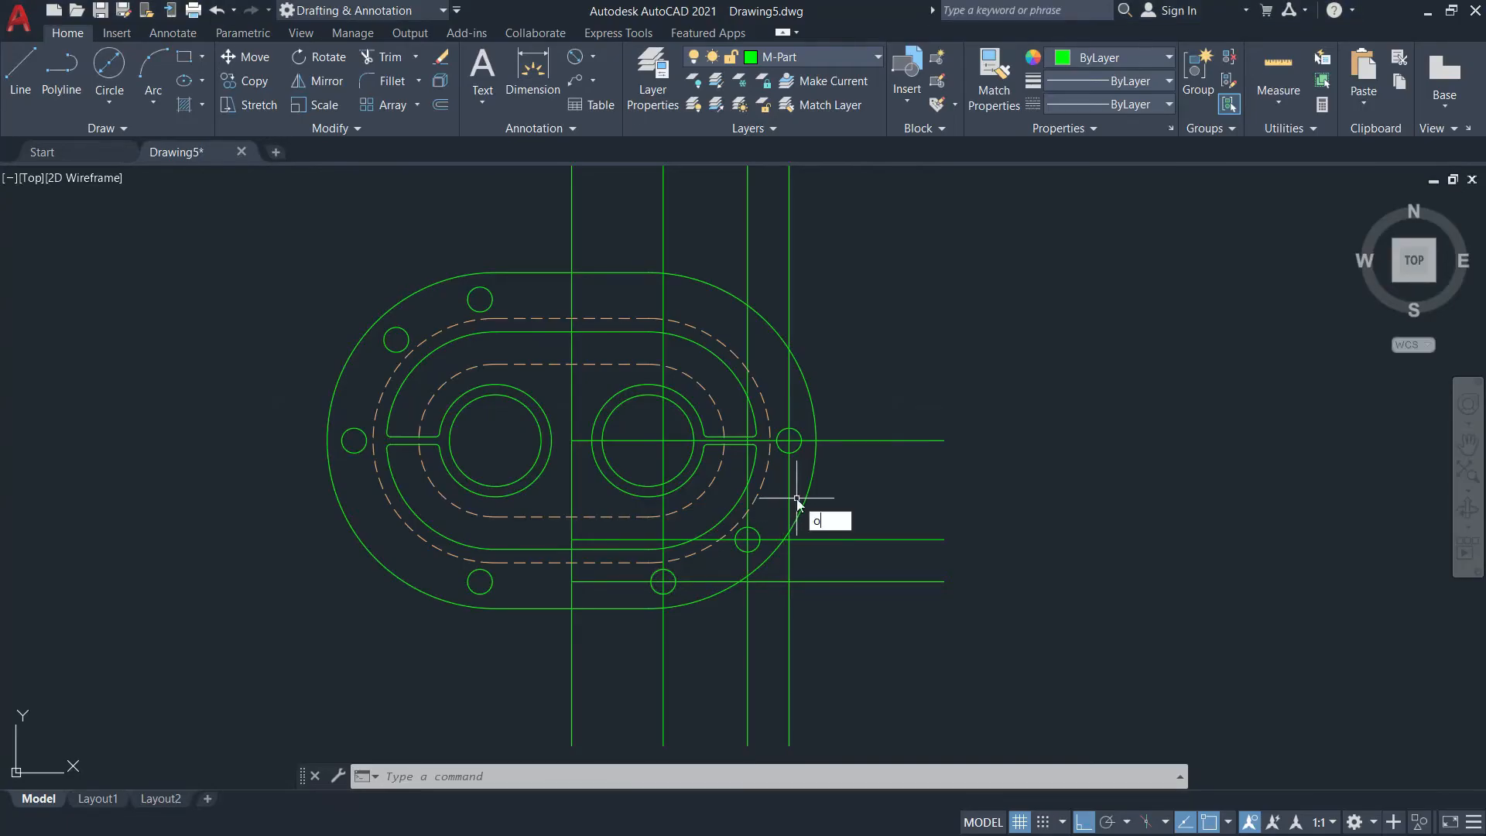
pyautogui.press('Return')
pyautogui.write('2.31')
pyautogui.press('Return')
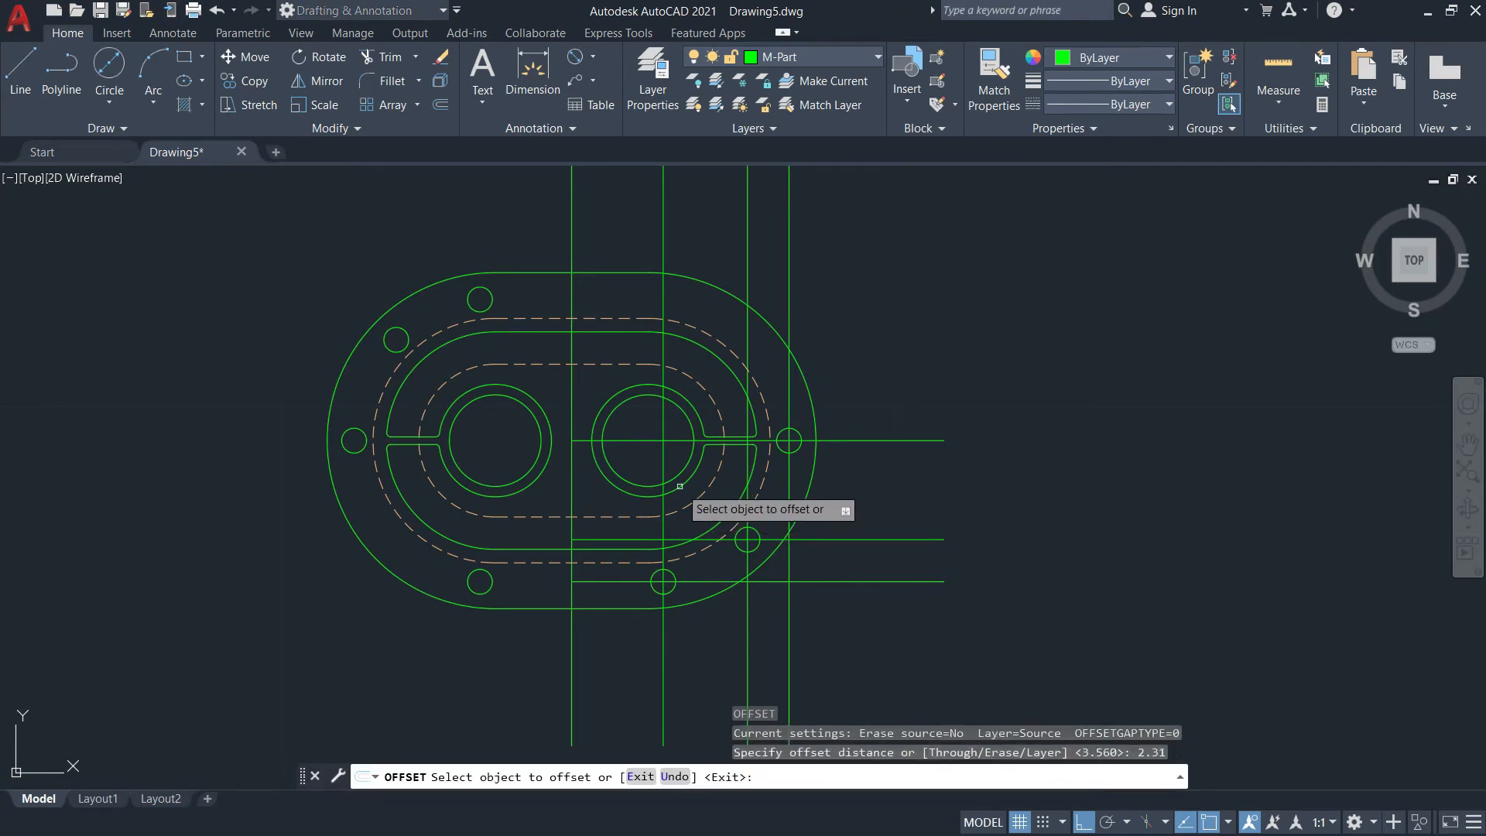
pyautogui.click(864, 441)
pyautogui.click(865, 274)
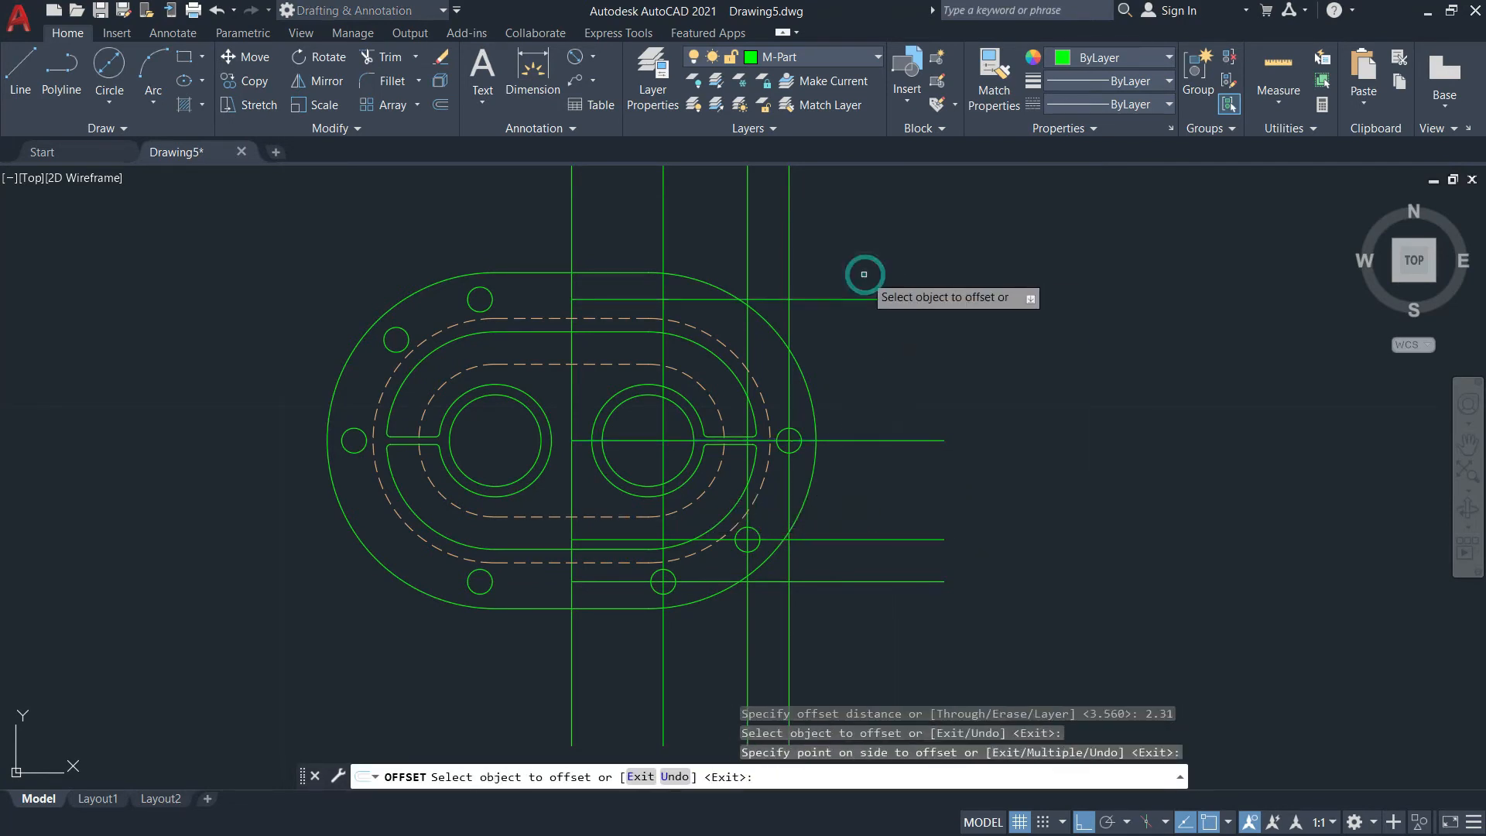
pyautogui.press('Escape')
# Copy the top-left bolt hole from its center to the intersection of the upper offset line and the first vertical line right of the centerline
pyautogui.write('co')
pyautogui.press('Return')
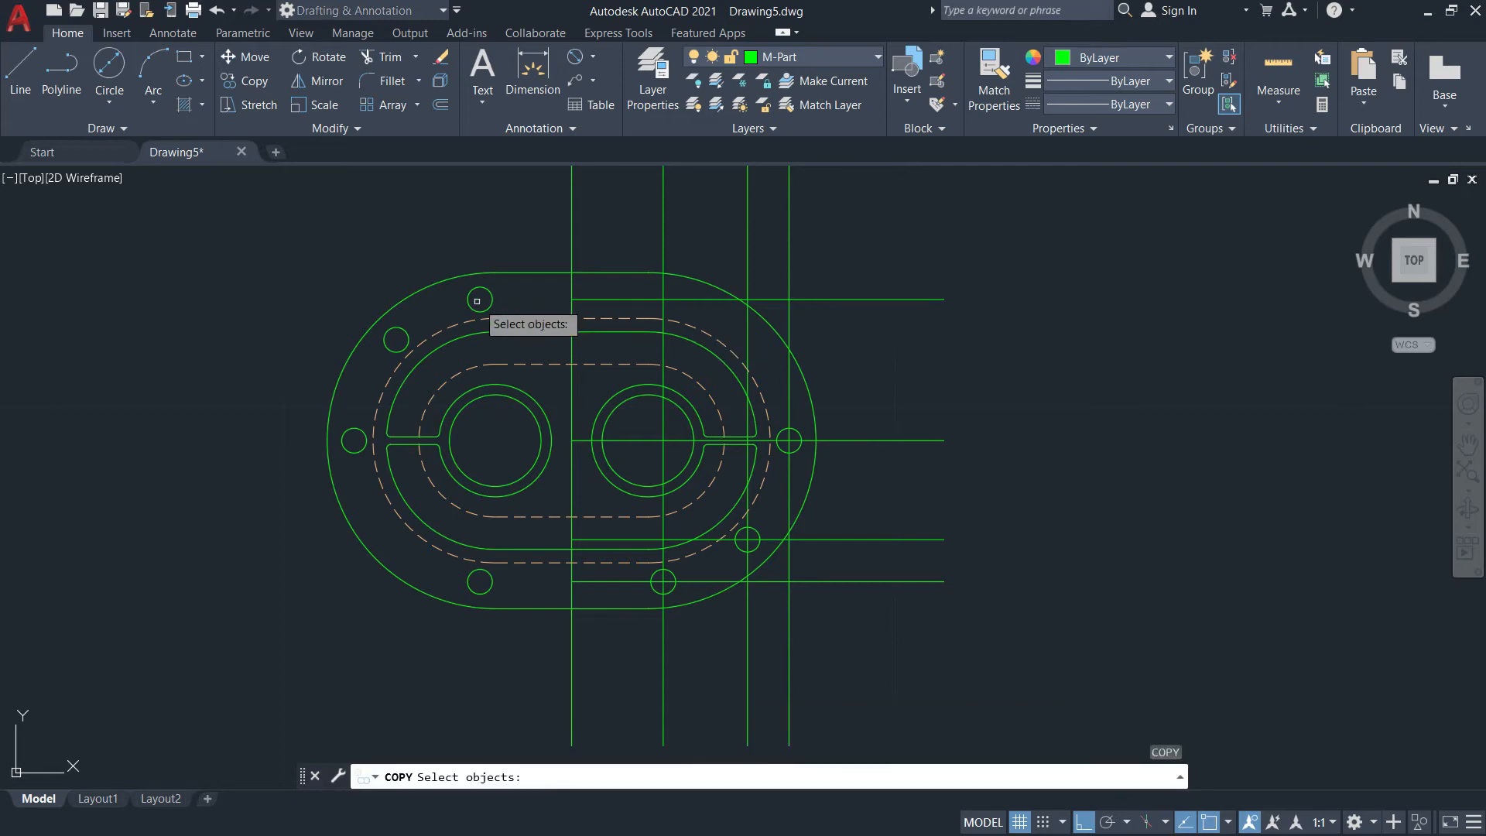
pyautogui.click(491, 298)
pyautogui.press('Return')
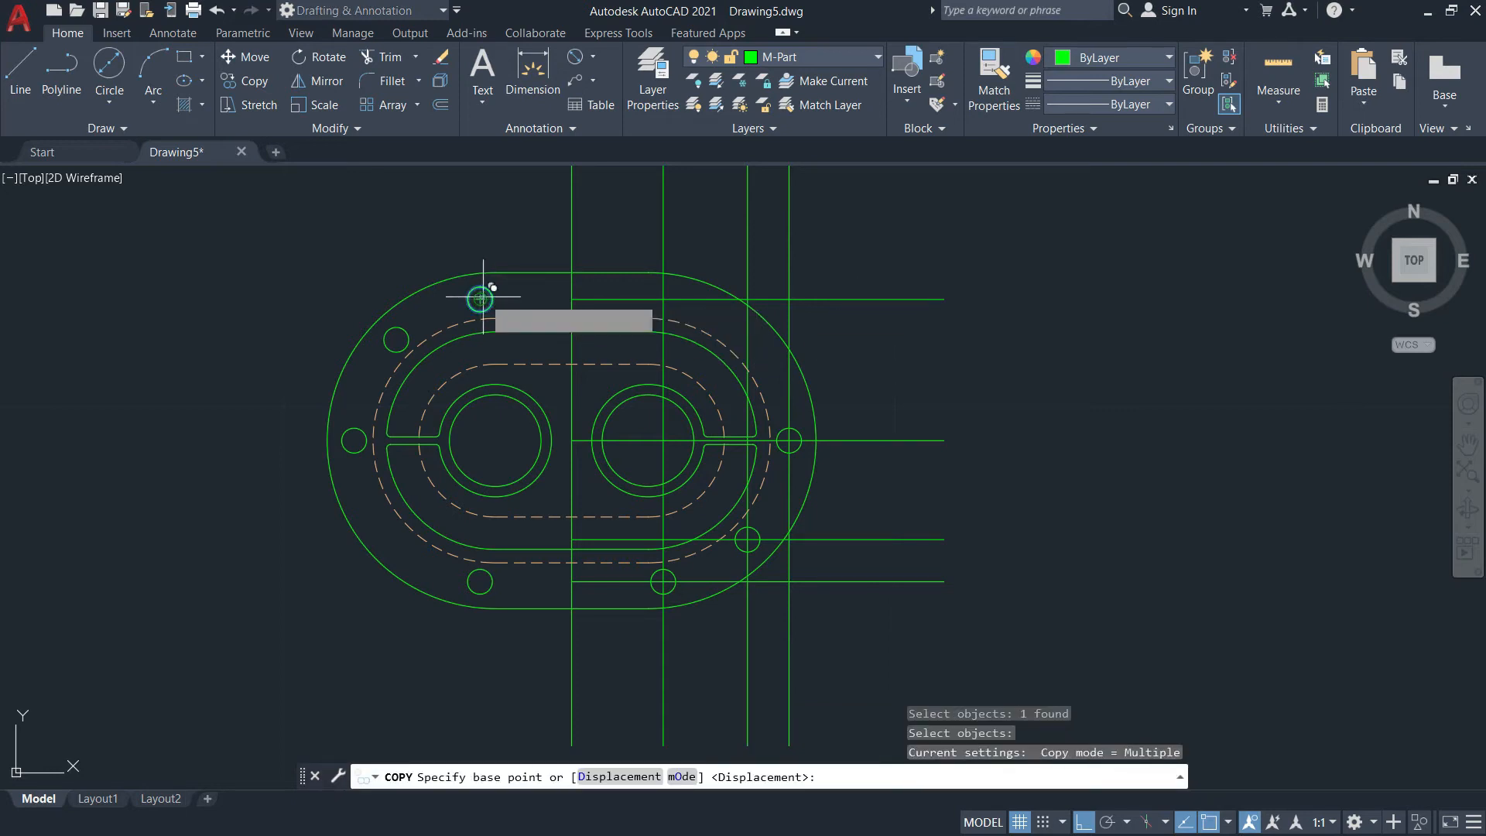
pyautogui.click(480, 298)
pyautogui.click(663, 299)
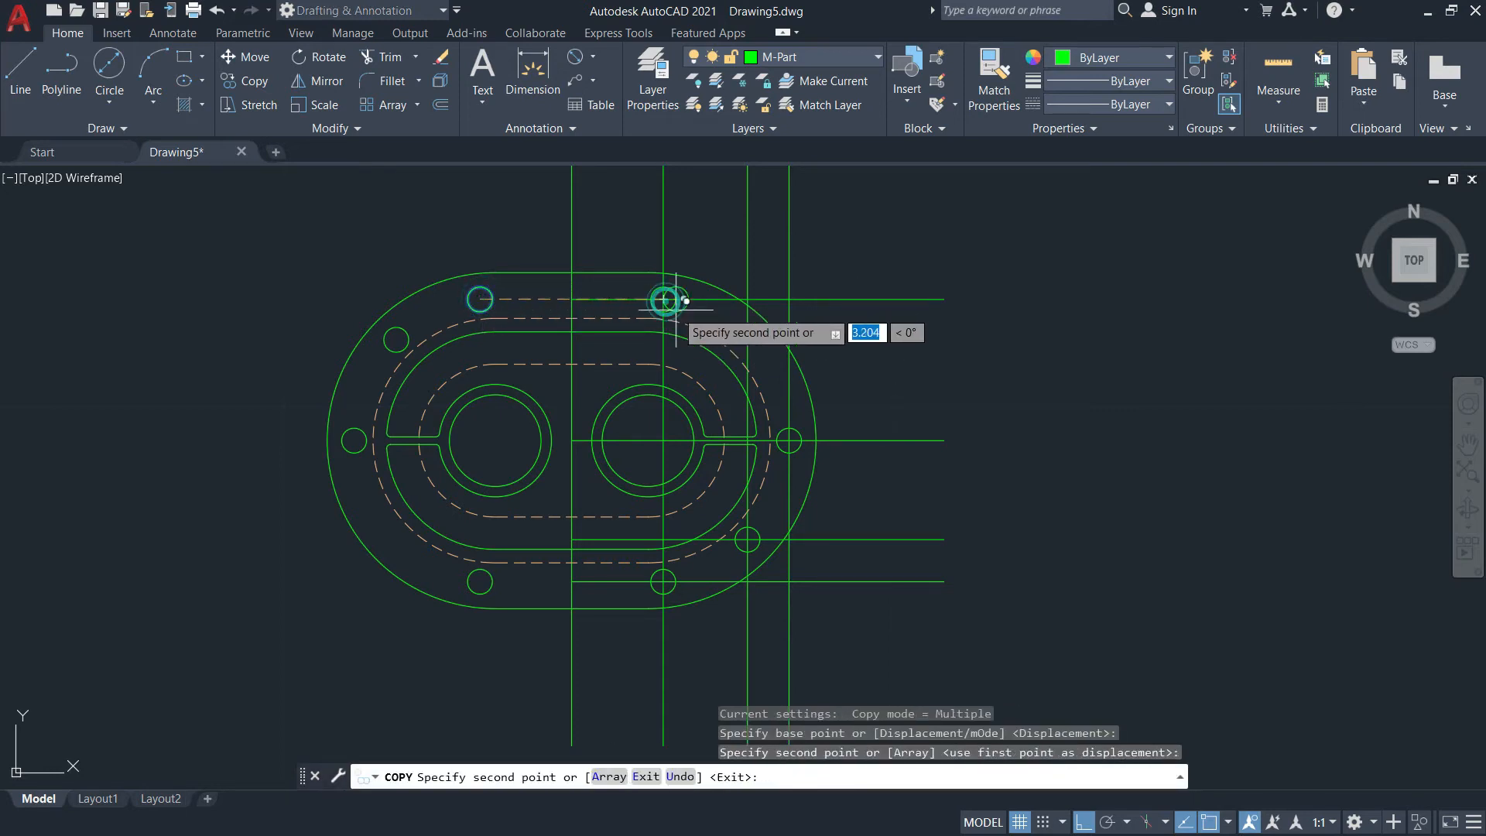
pyautogui.press('Escape')
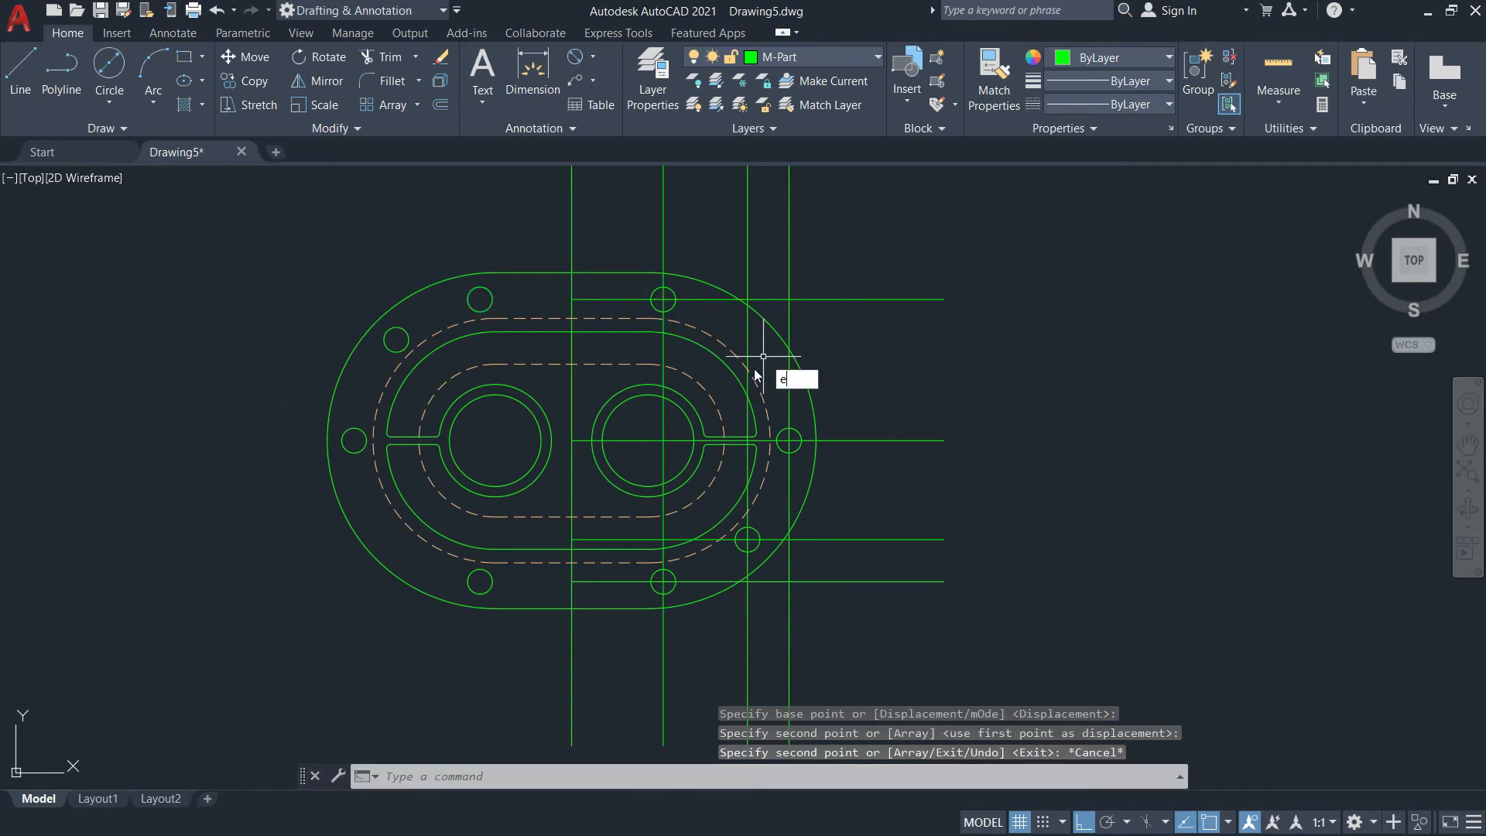
# Erase the horizontal construction lines and the three vertical offset lines, keeping the vertical centerline
pyautogui.write('e')
pyautogui.press('Return')
pyautogui.click(830, 314)
pyautogui.click(771, 262)
pyautogui.click(754, 227)
pyautogui.click(750, 230)
pyautogui.click(747, 232)
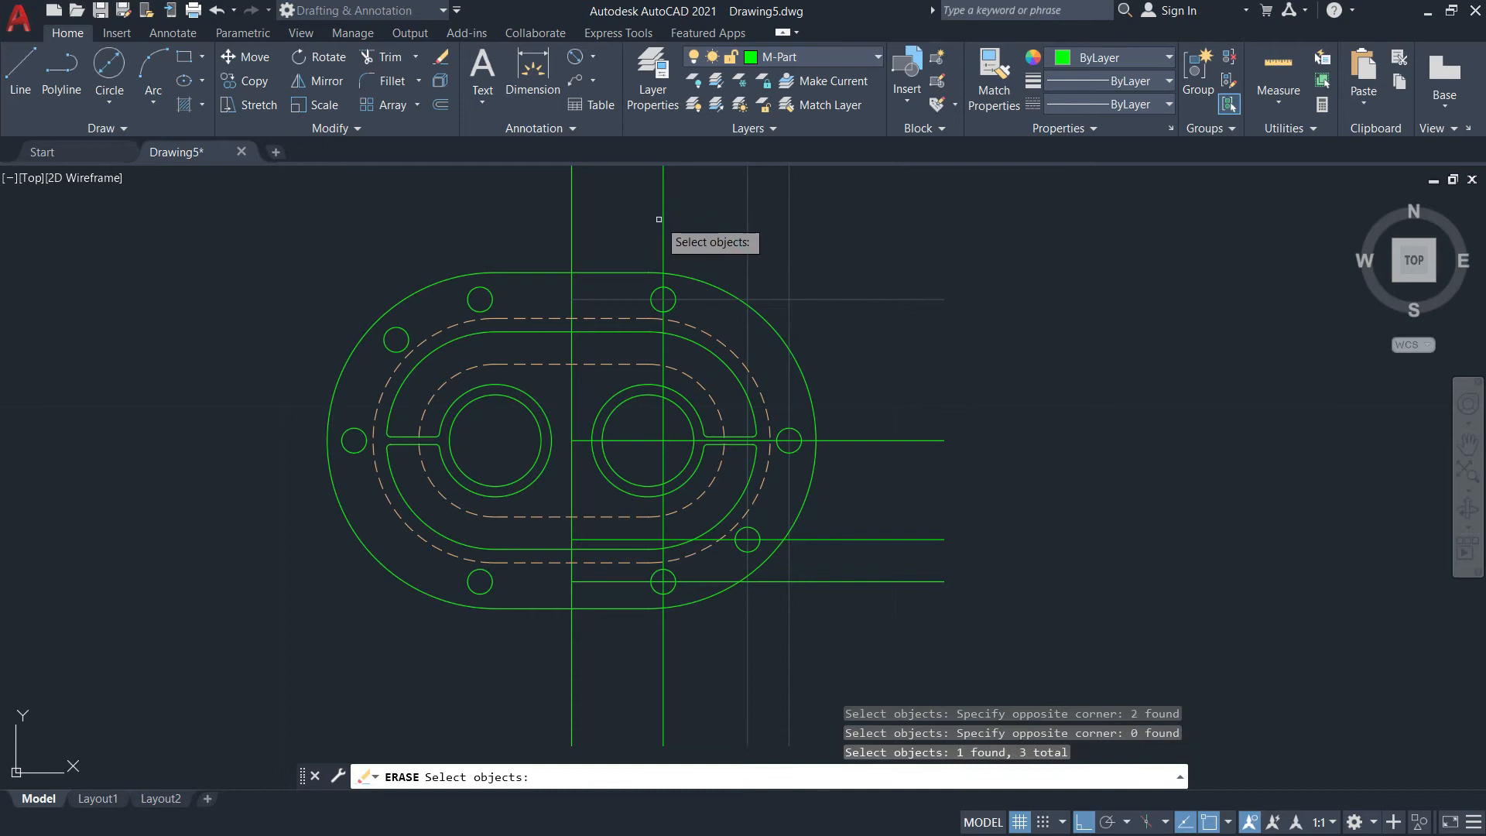
pyautogui.click(661, 219)
pyautogui.click(867, 439)
pyautogui.click(897, 617)
pyautogui.click(828, 510)
pyautogui.press('Return')
pyautogui.scroll(2, 627, 447)
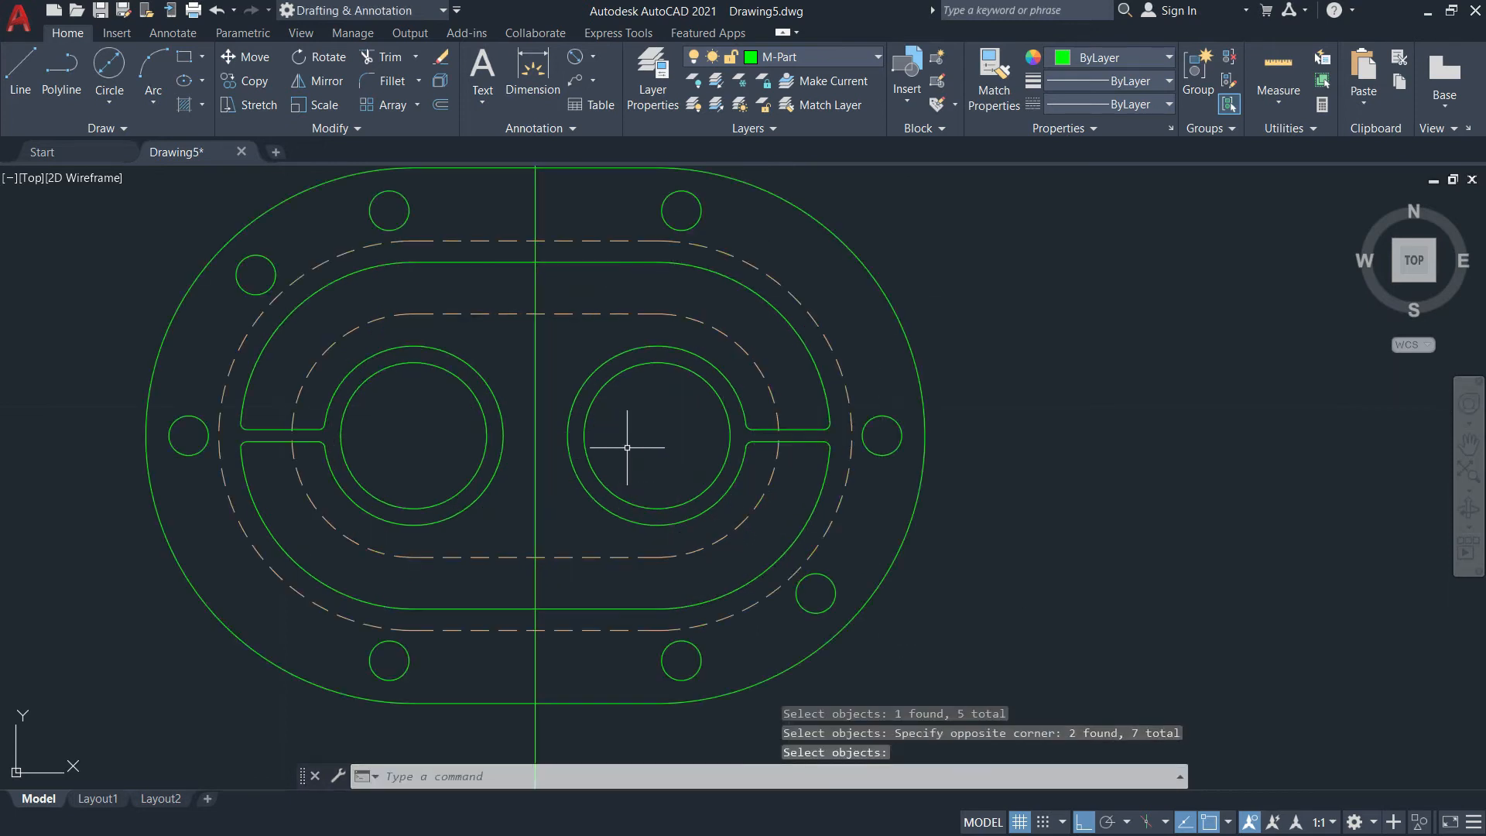
pyautogui.scroll(-2, 700, 481)
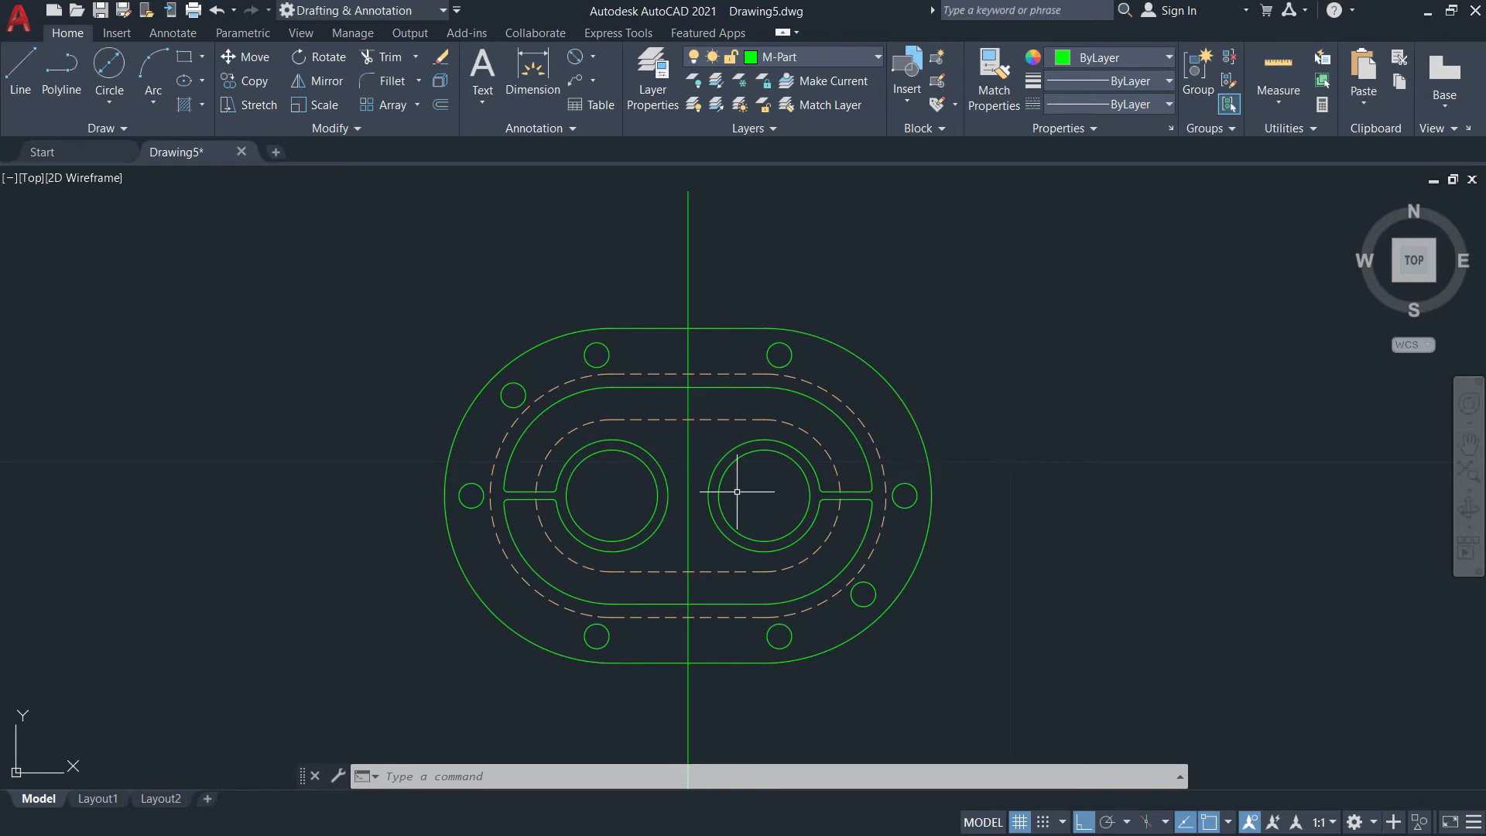
pyautogui.scroll(-3, 634, 408)
pyautogui.scroll(3, 680, 411)
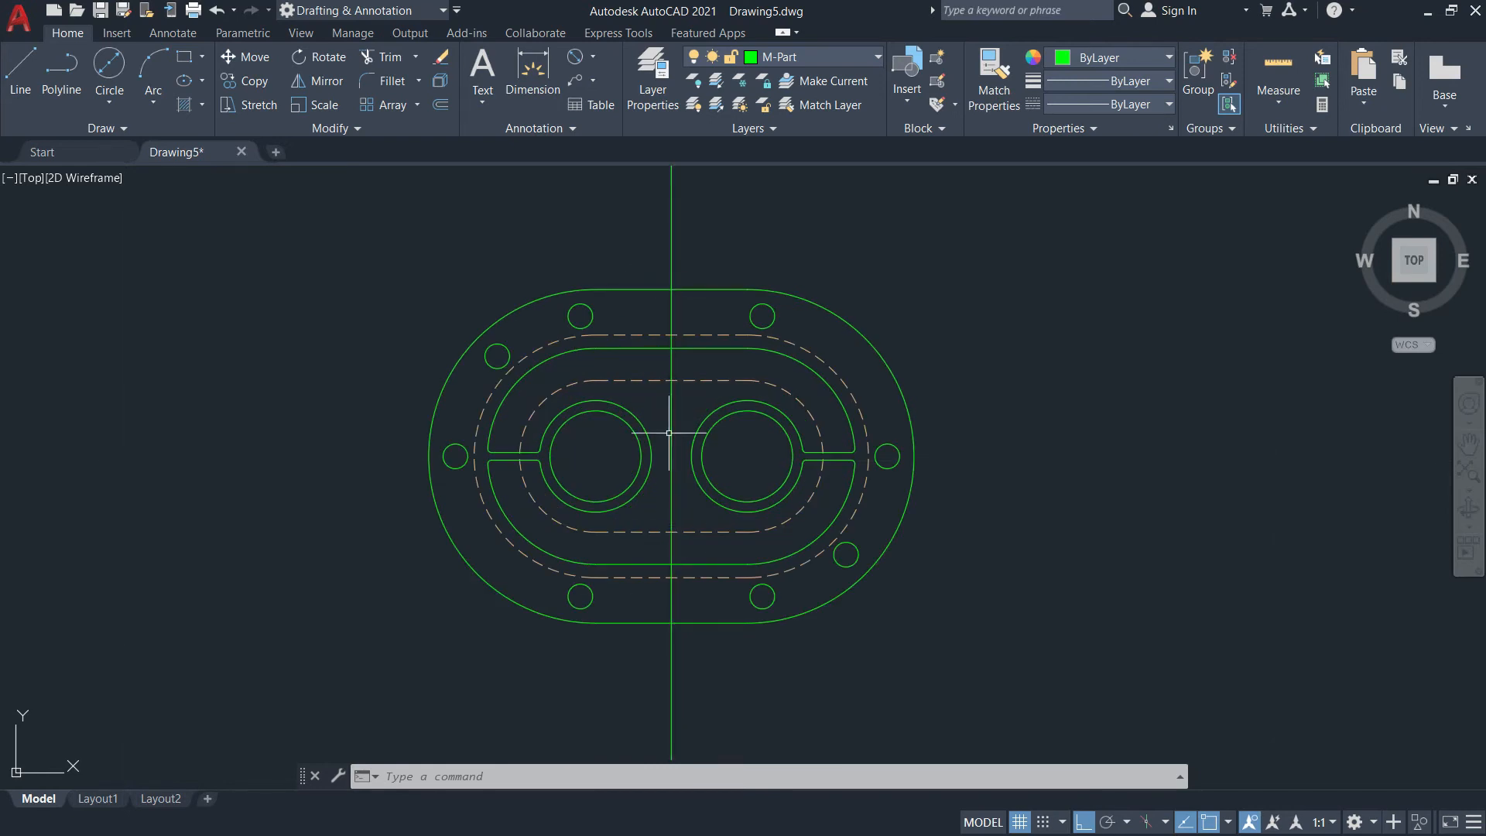
pyautogui.press('Return')
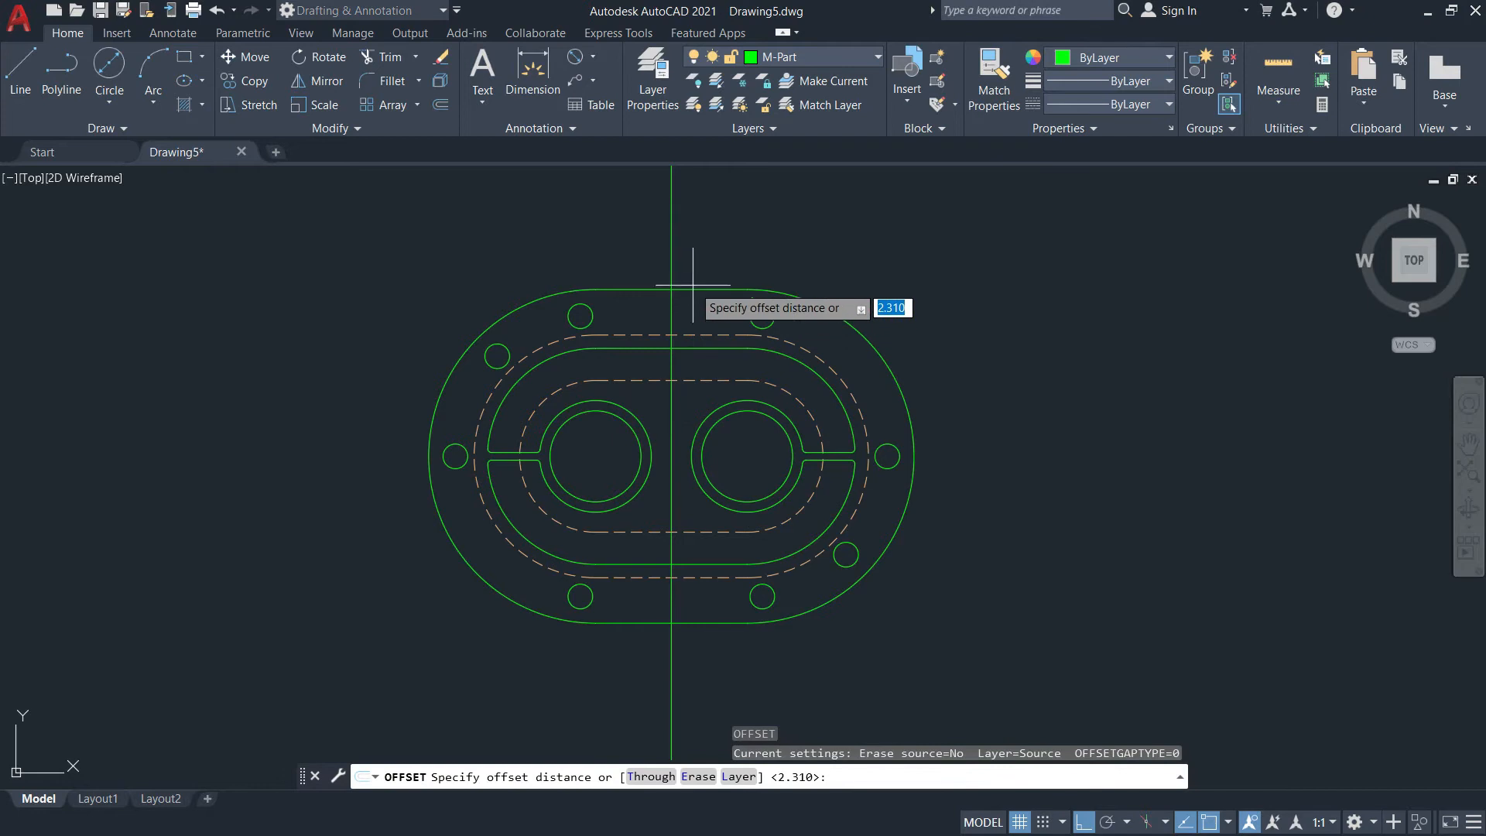
pyautogui.click(671, 288)
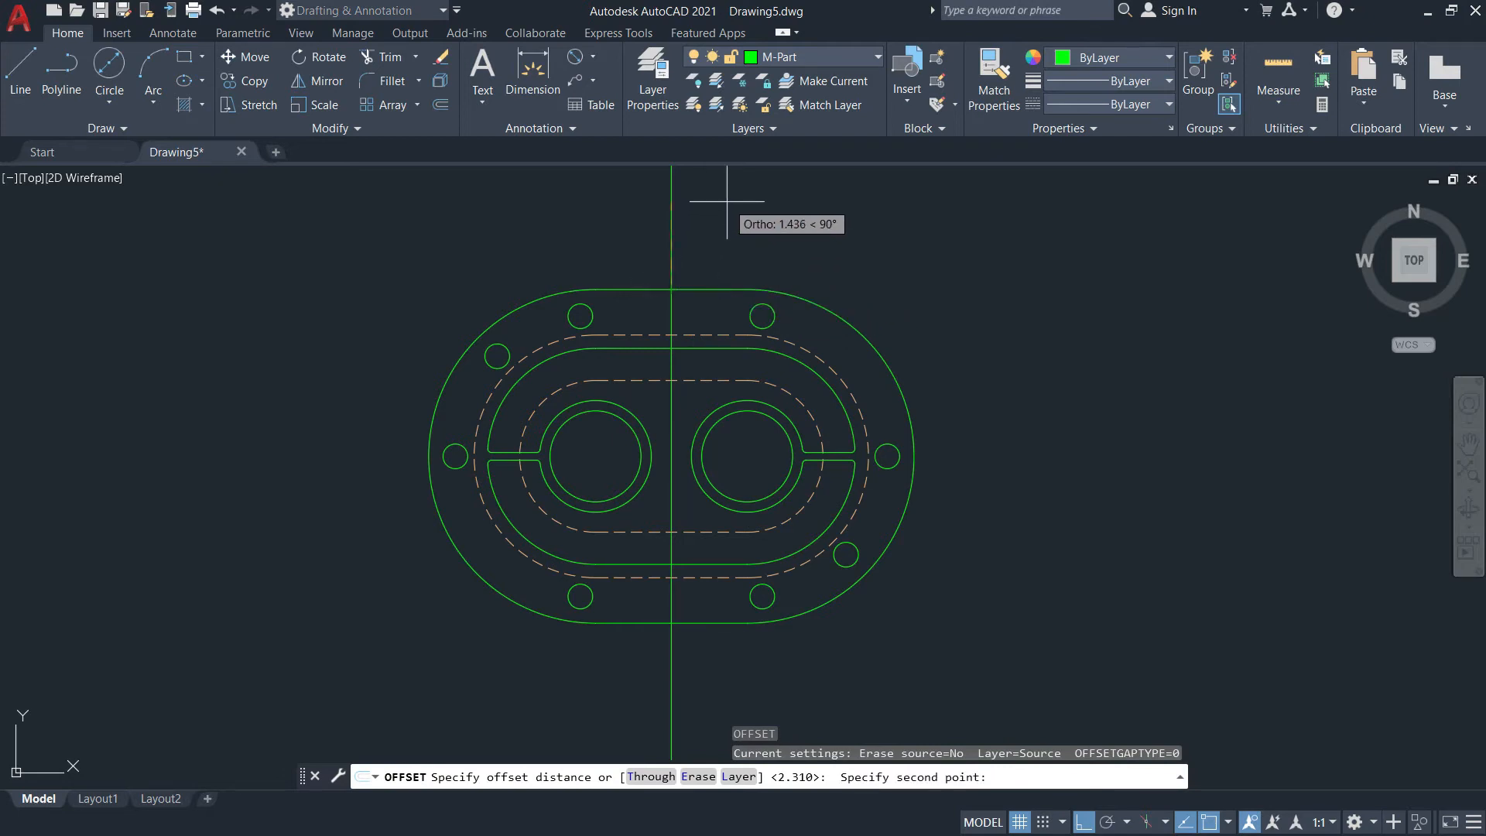
pyautogui.press('Escape')
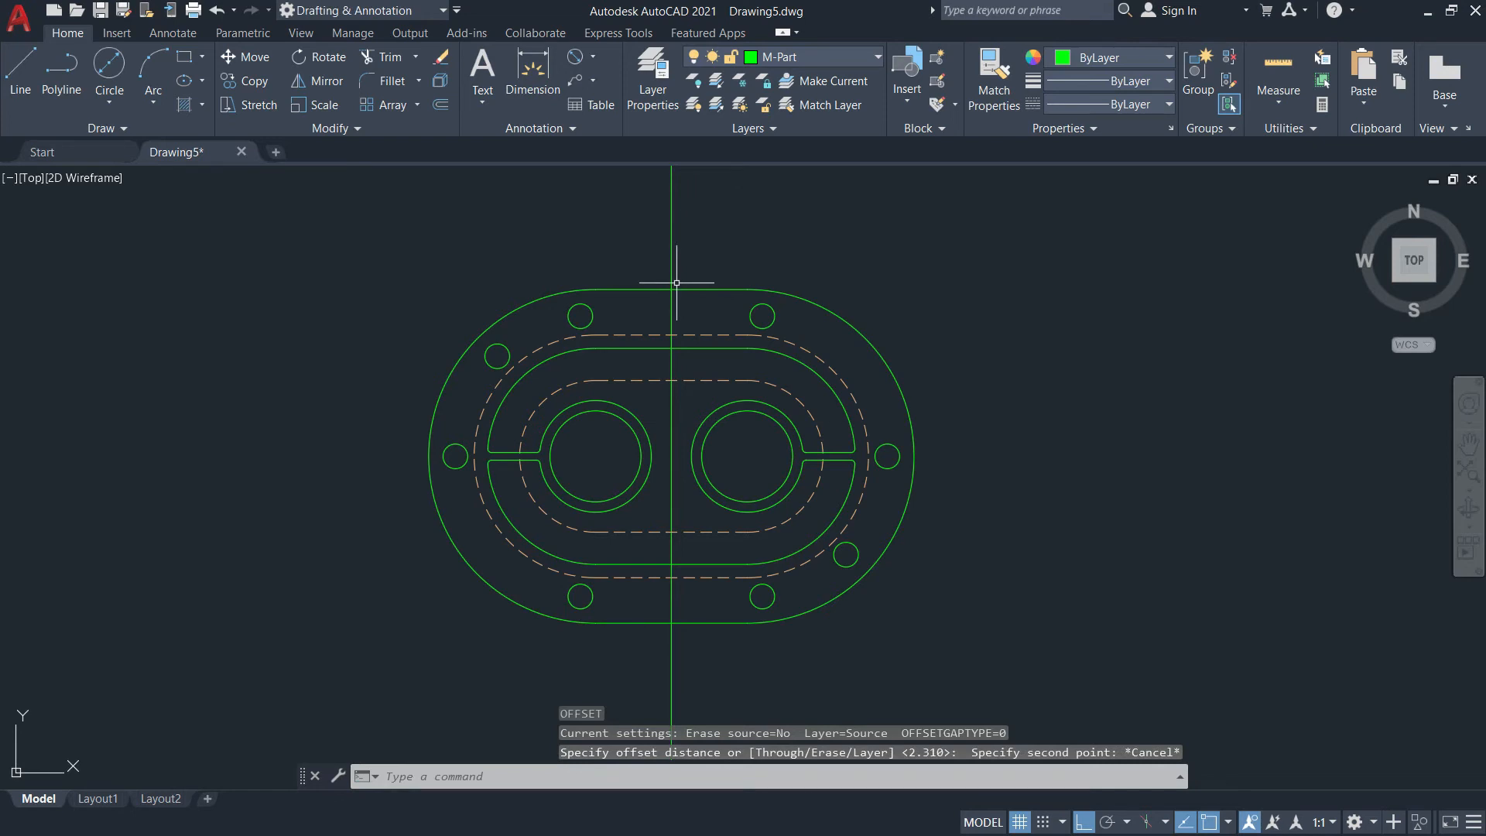
# Offset the straight top and bottom edges of the outer flange outline outward by 1
pyautogui.write('o')
pyautogui.press('Return')
pyautogui.write('1')
pyautogui.press('Return')
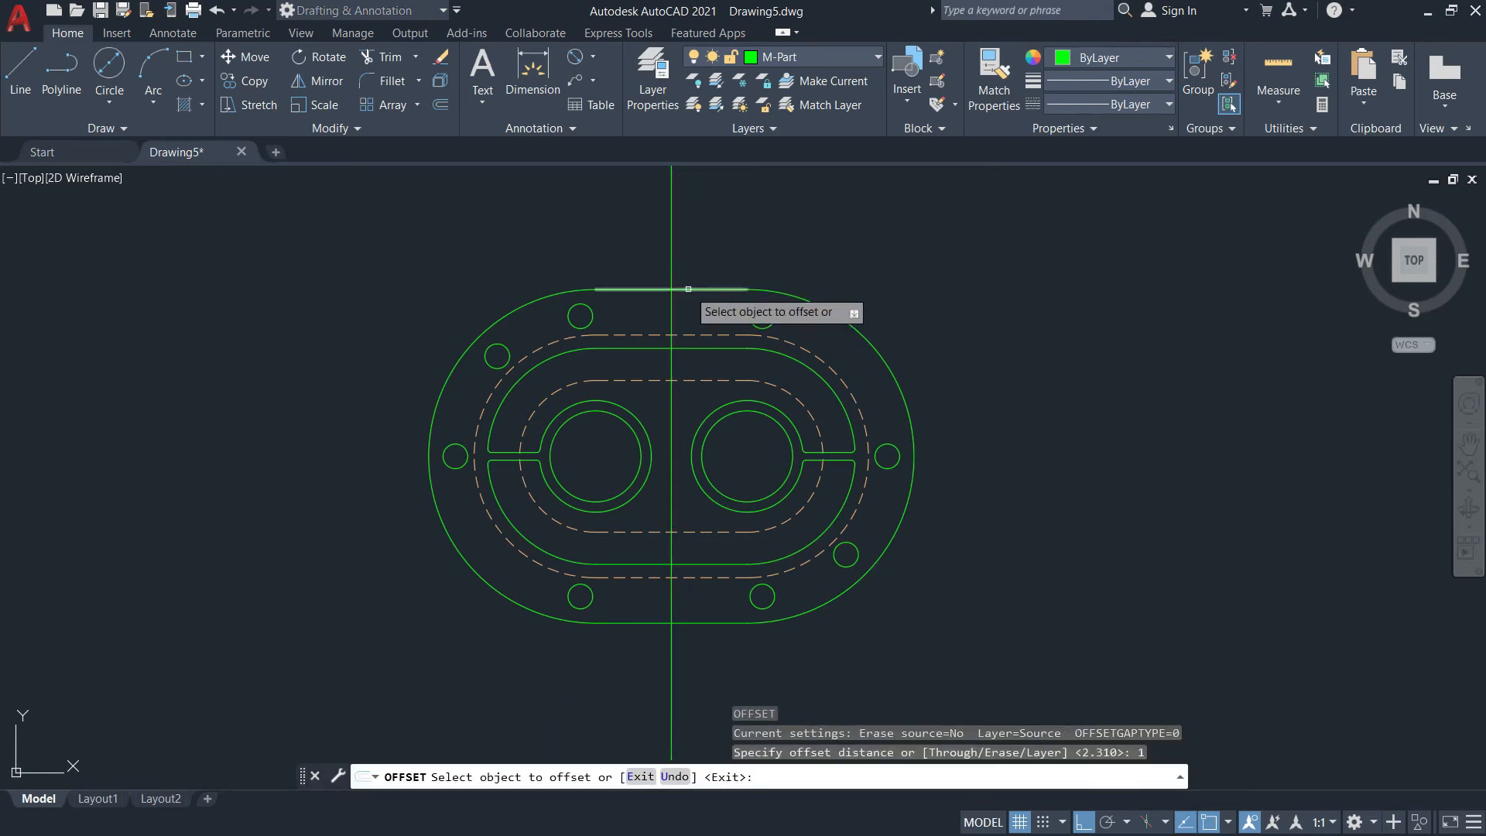
pyautogui.click(688, 288)
pyautogui.click(686, 234)
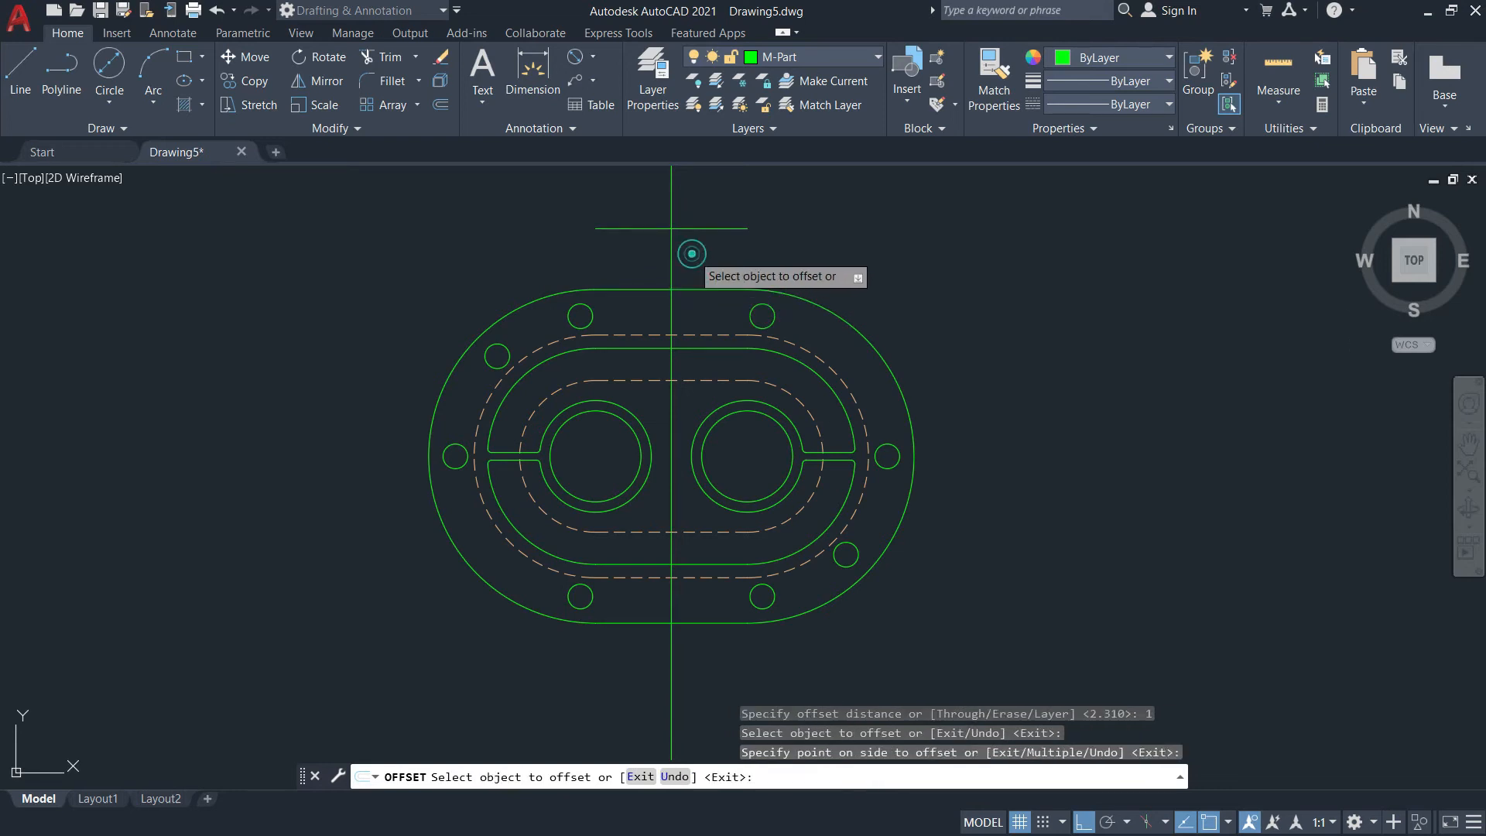
pyautogui.click(703, 621)
pyautogui.click(706, 693)
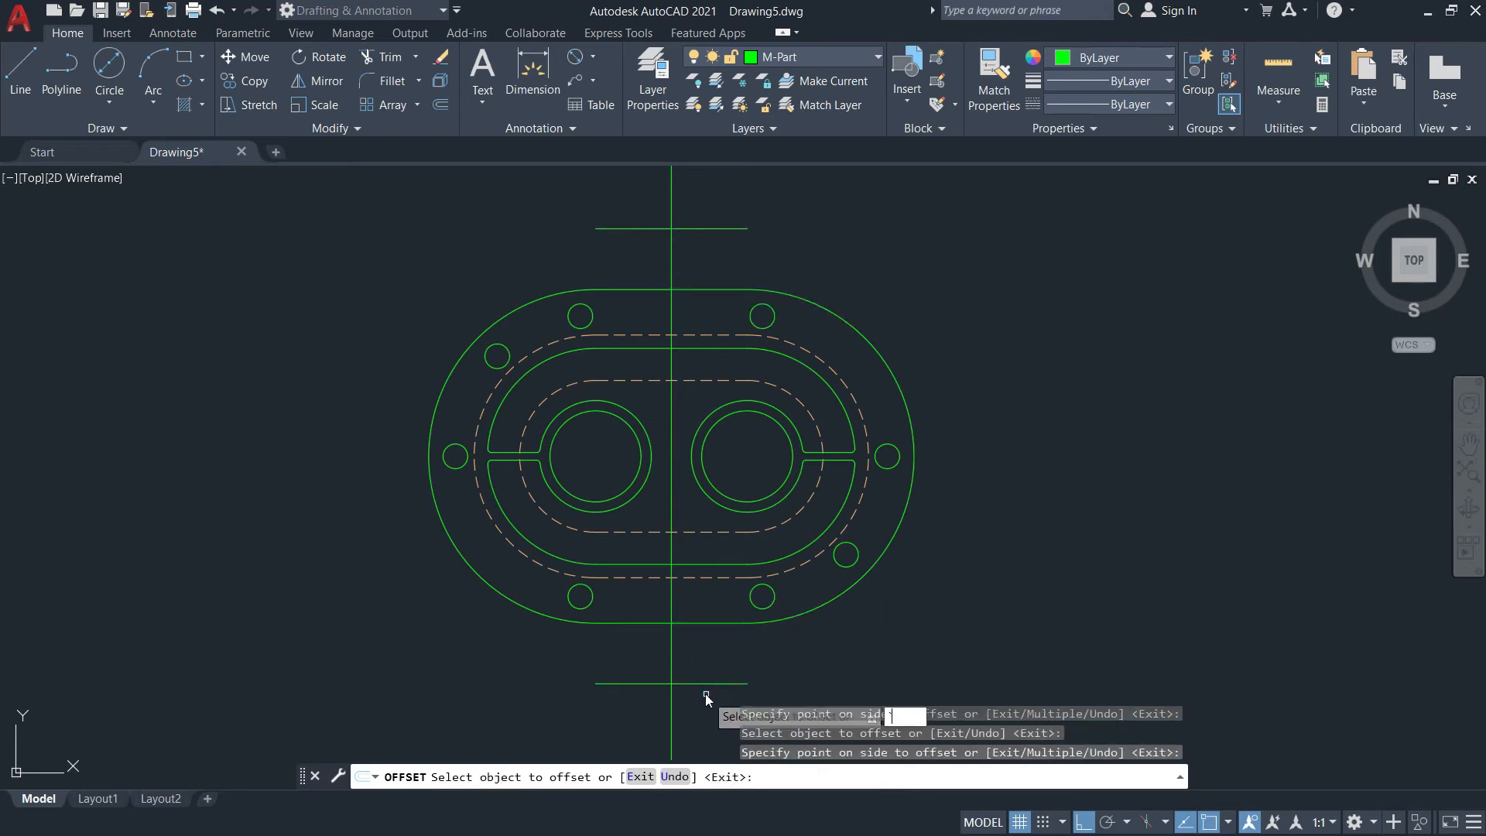
pyautogui.press('Escape')
# Erase the long green vertical centerline through the middle of the flange
pyautogui.write('e')
pyautogui.press('Return')
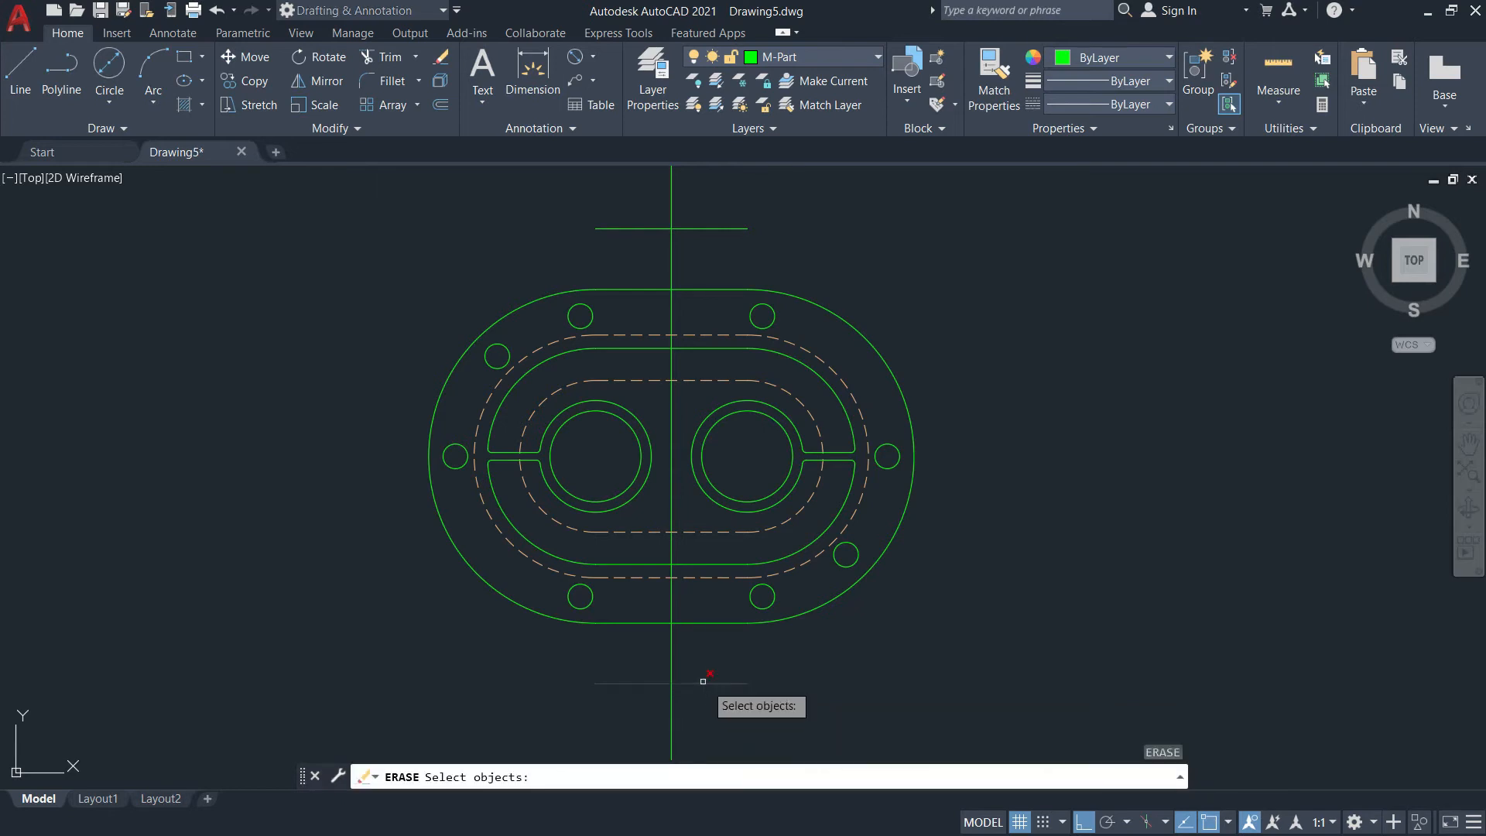
pyautogui.click(671, 654)
pyautogui.press('Return')
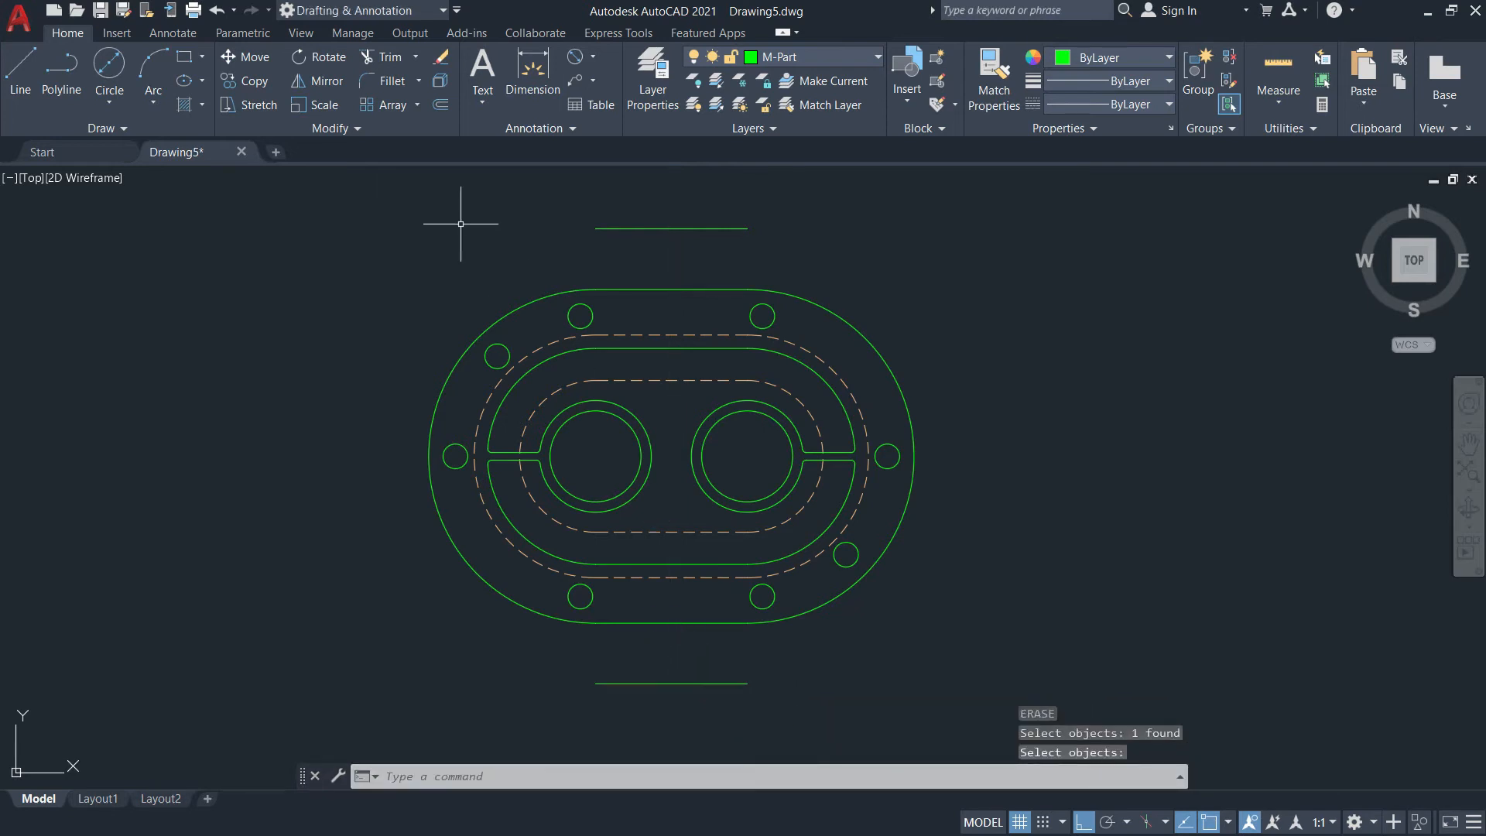
# Make Center the current layer and draw a vertical centerline between the midpoints of the two offset helper lines
pyautogui.click(801, 57)
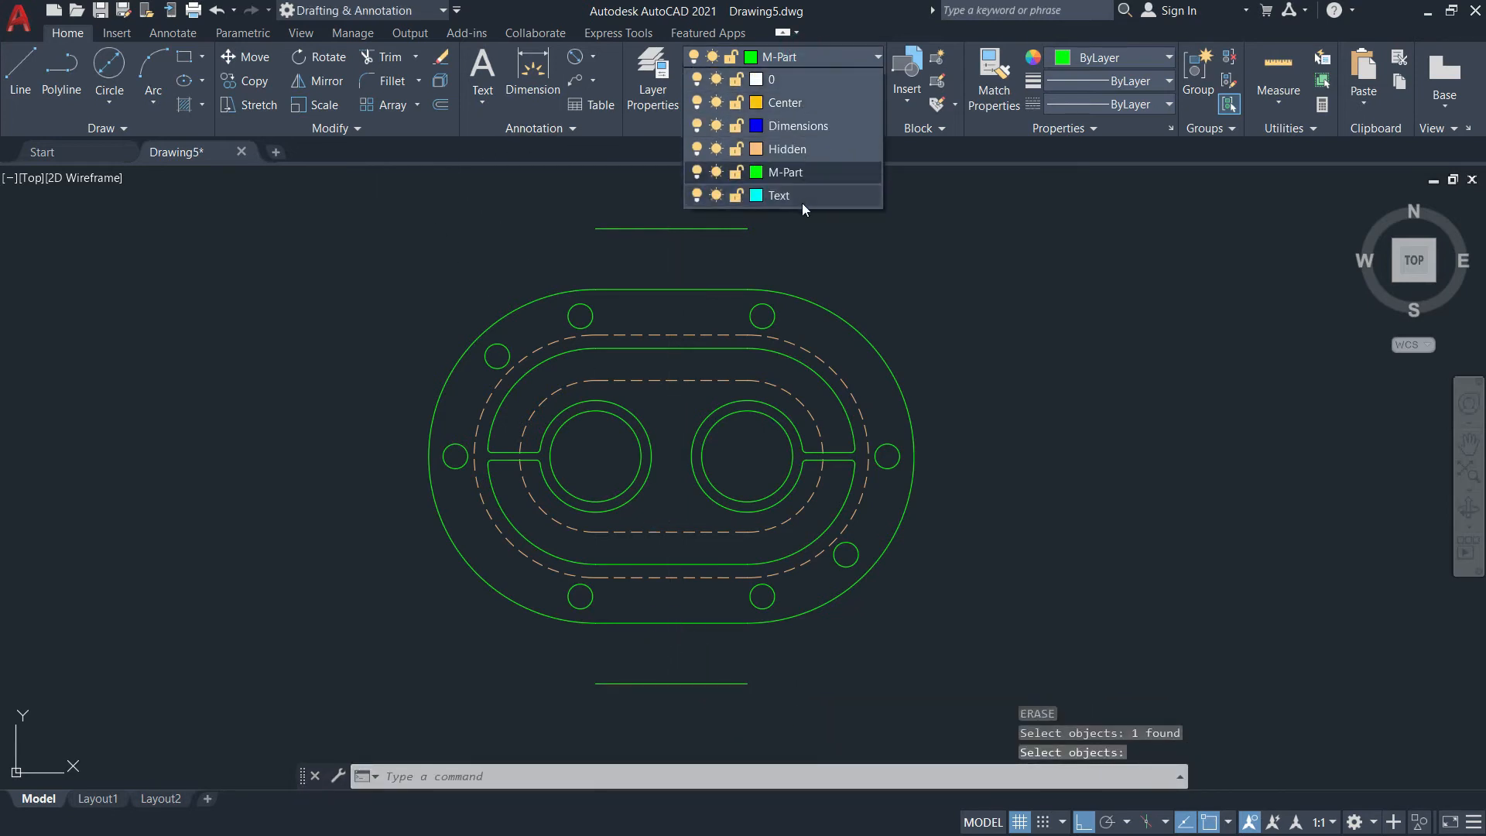
pyautogui.click(778, 102)
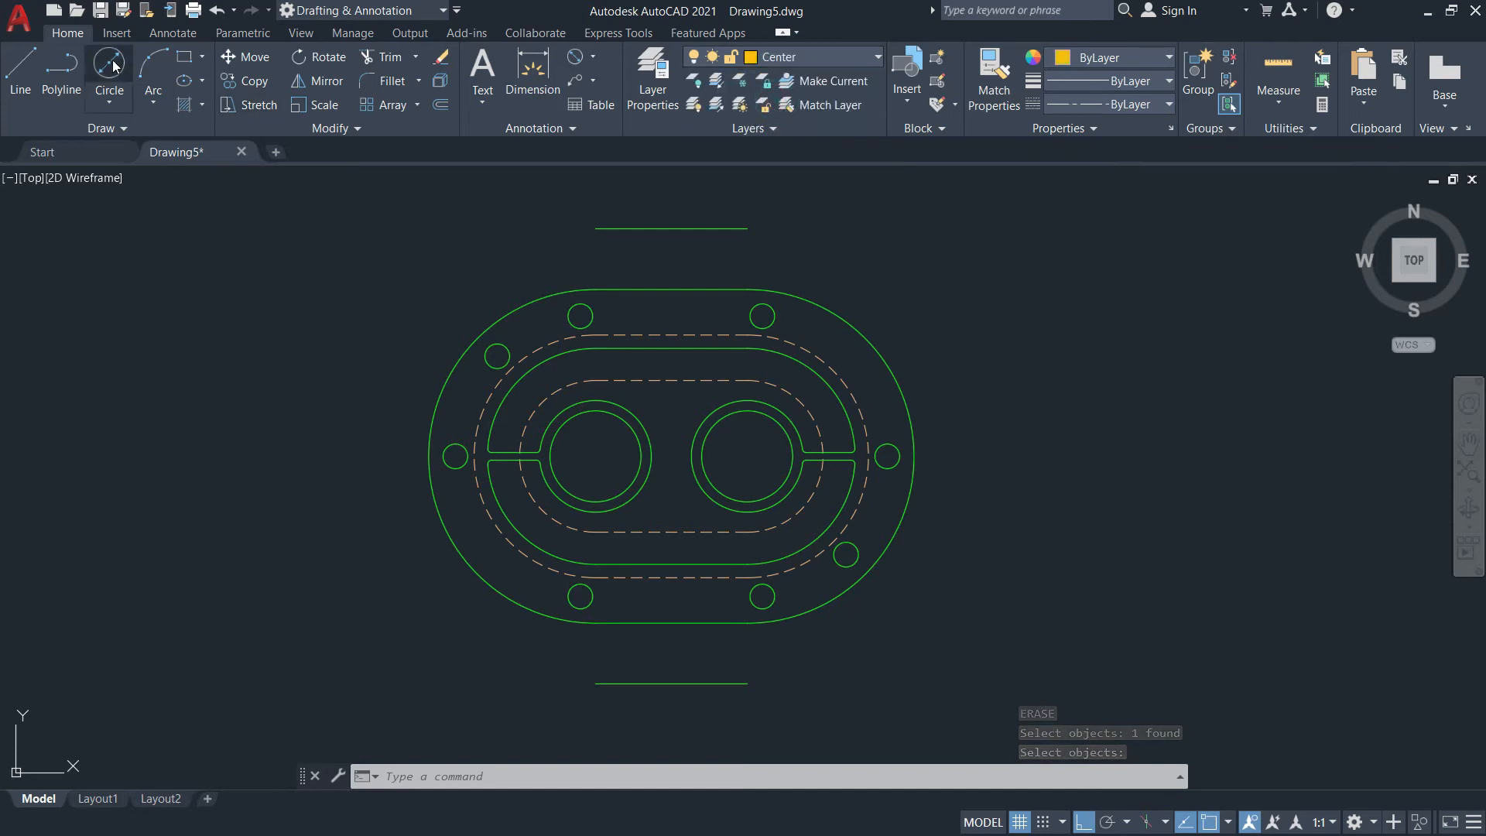
pyautogui.click(25, 88)
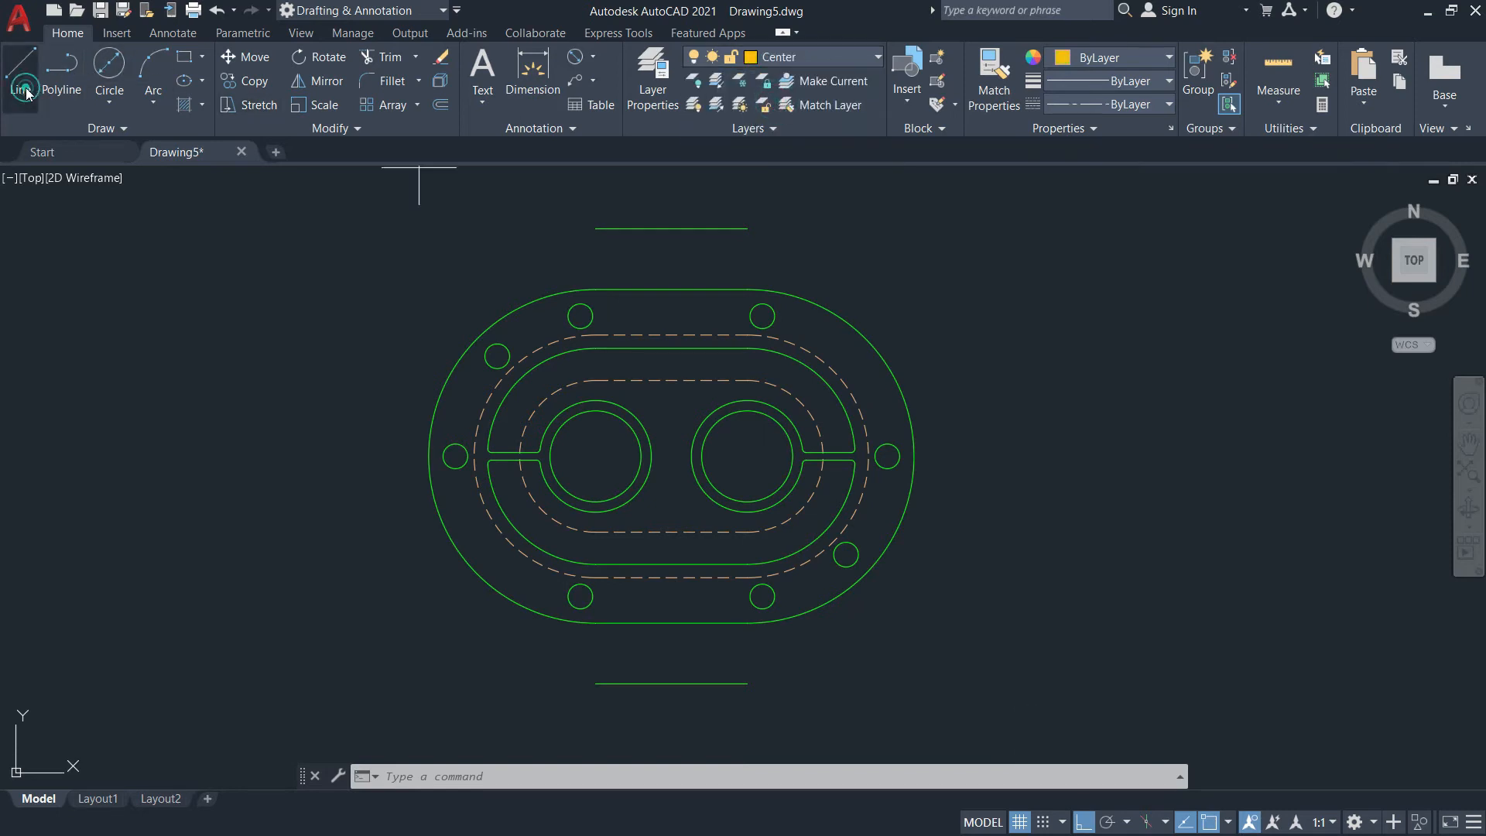
pyautogui.click(671, 228)
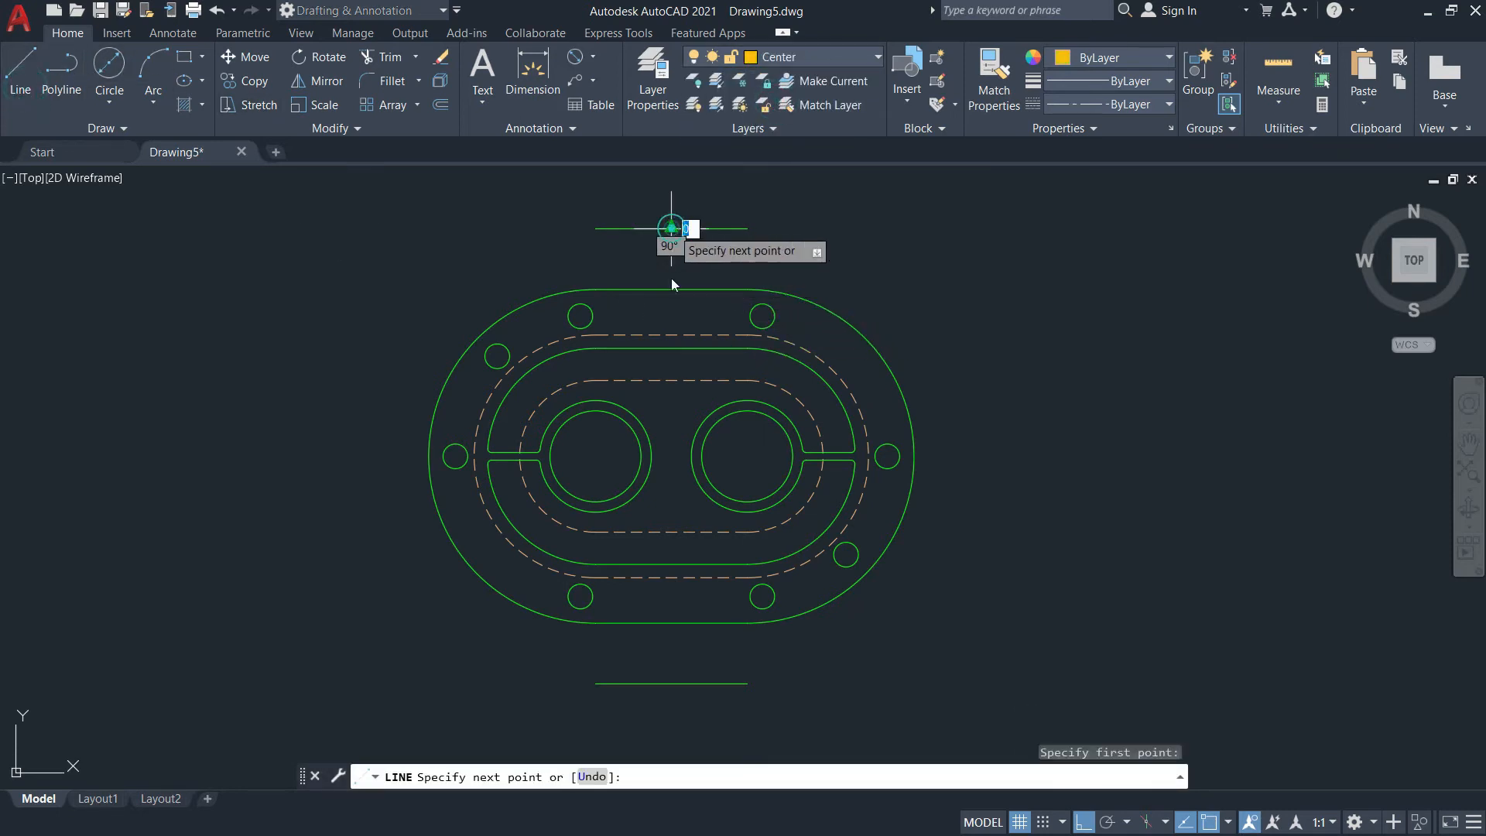
pyautogui.click(671, 682)
pyautogui.press('Escape')
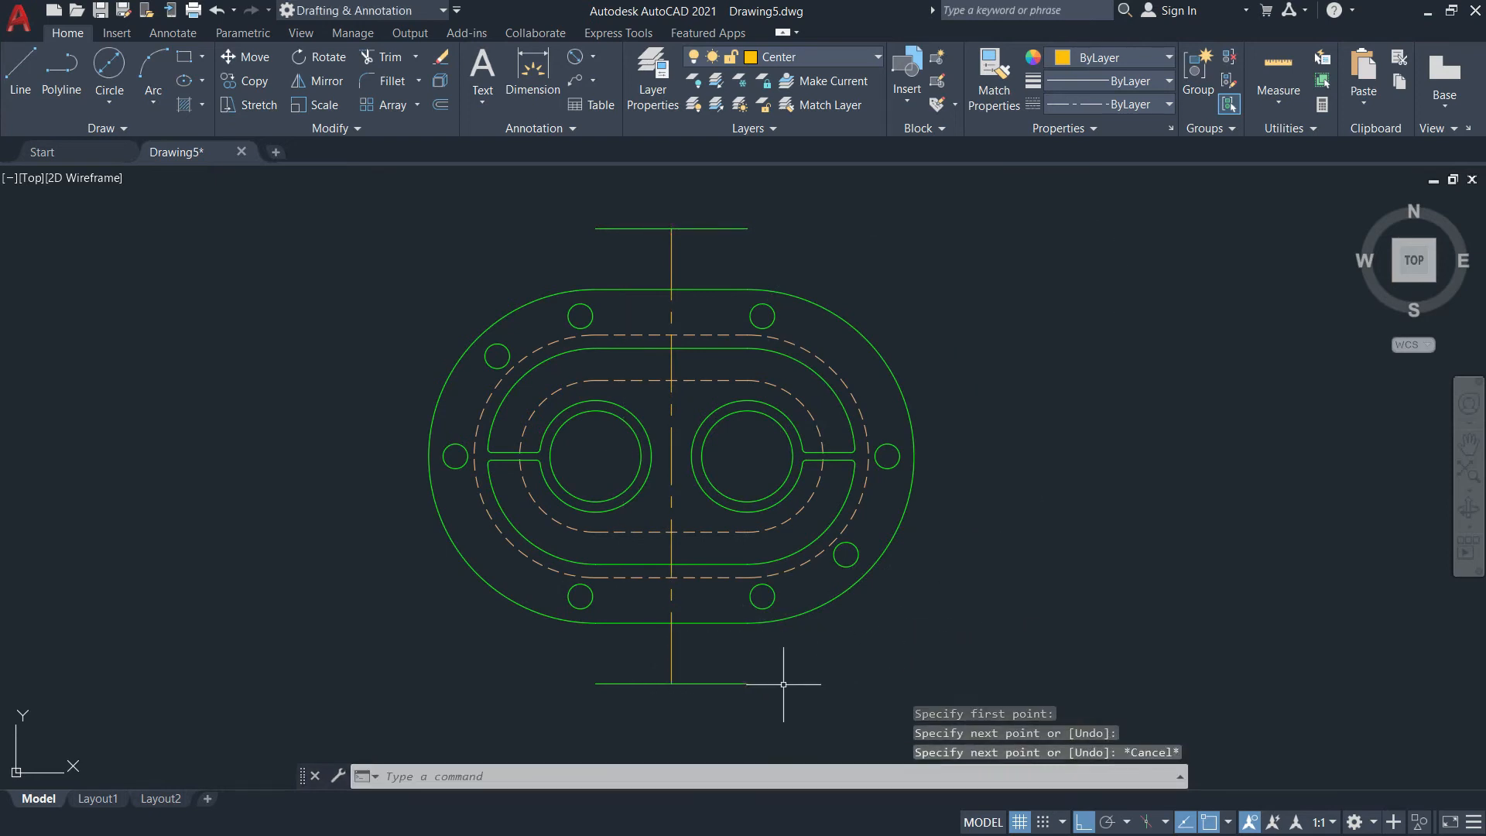
# Erase the two horizontal helper lines at the ends of the new vertical centerline
pyautogui.write('e')
pyautogui.press('Return')
pyautogui.click(723, 677)
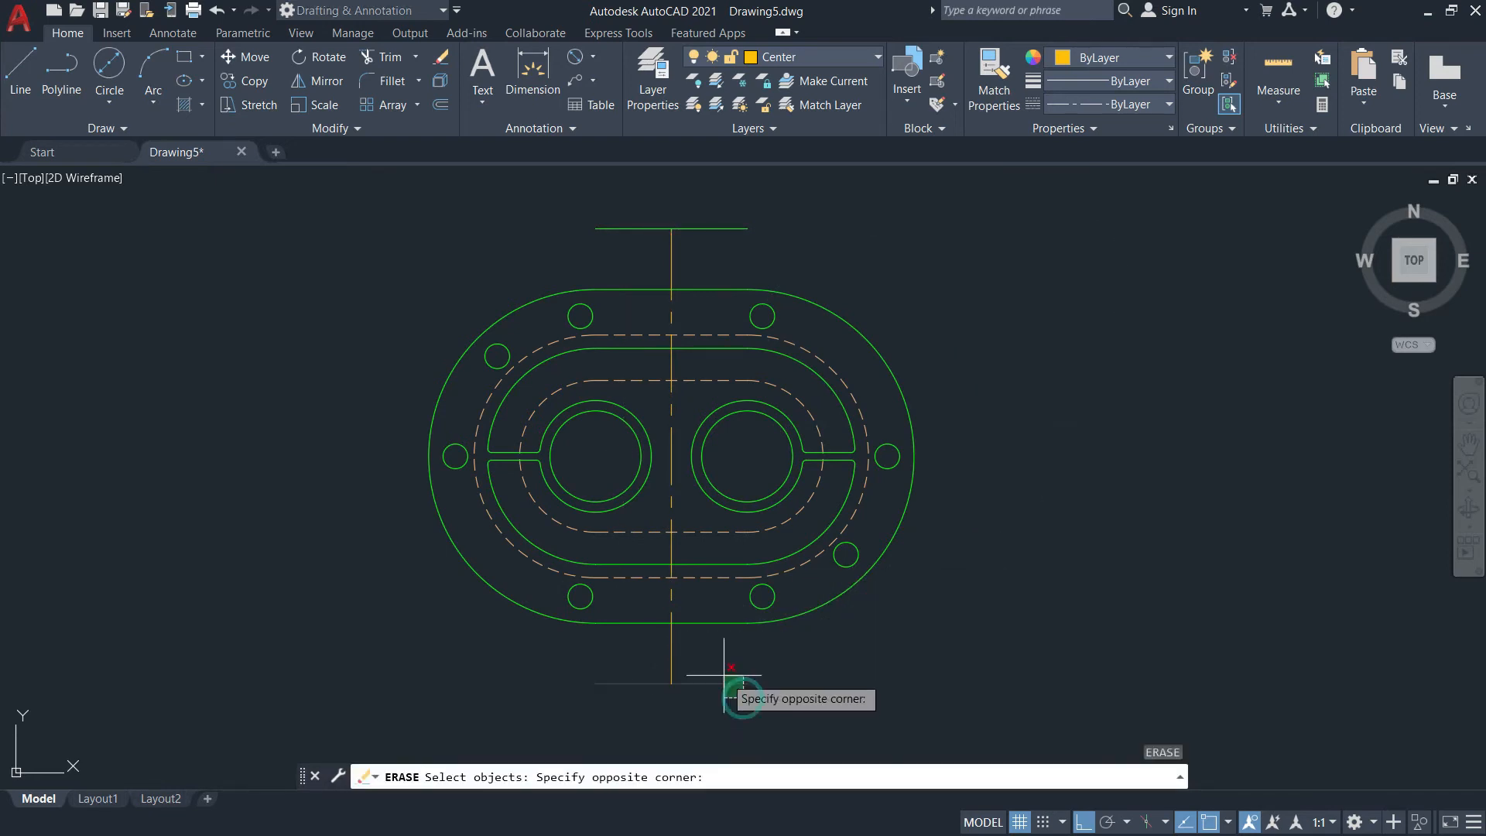
pyautogui.click(729, 434)
pyautogui.click(722, 235)
pyautogui.click(711, 216)
pyautogui.press('Return')
pyautogui.scroll(2, 714, 398)
pyautogui.moveTo(714, 398); pyautogui.dragTo(691, 368, button='middle')
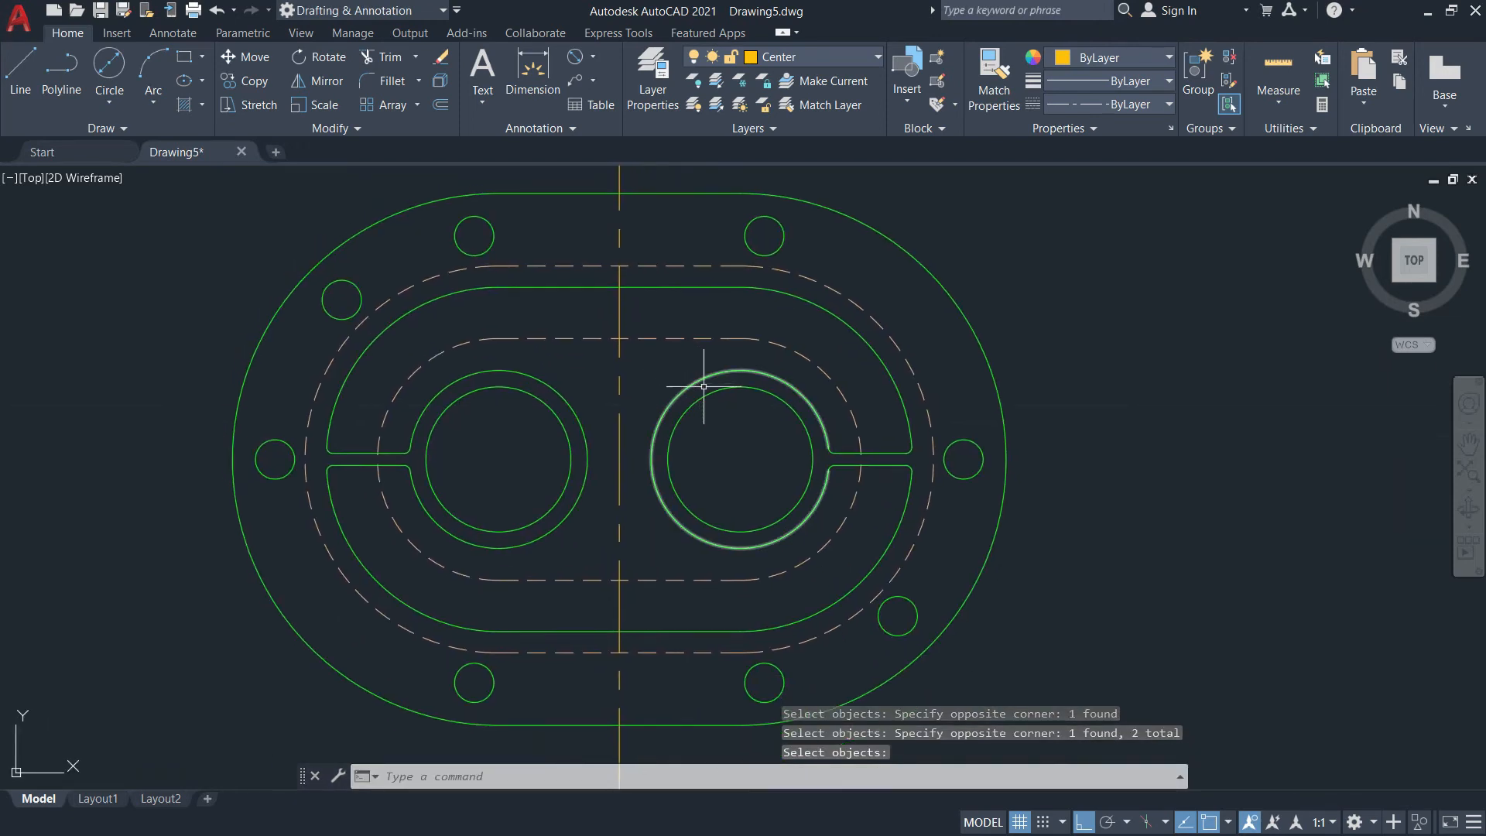
# Compare the flange with the reference illustration in Photos, return to AutoCAD and make Dimensions the current layer
pyautogui.hotkey('alt', 'Tab')
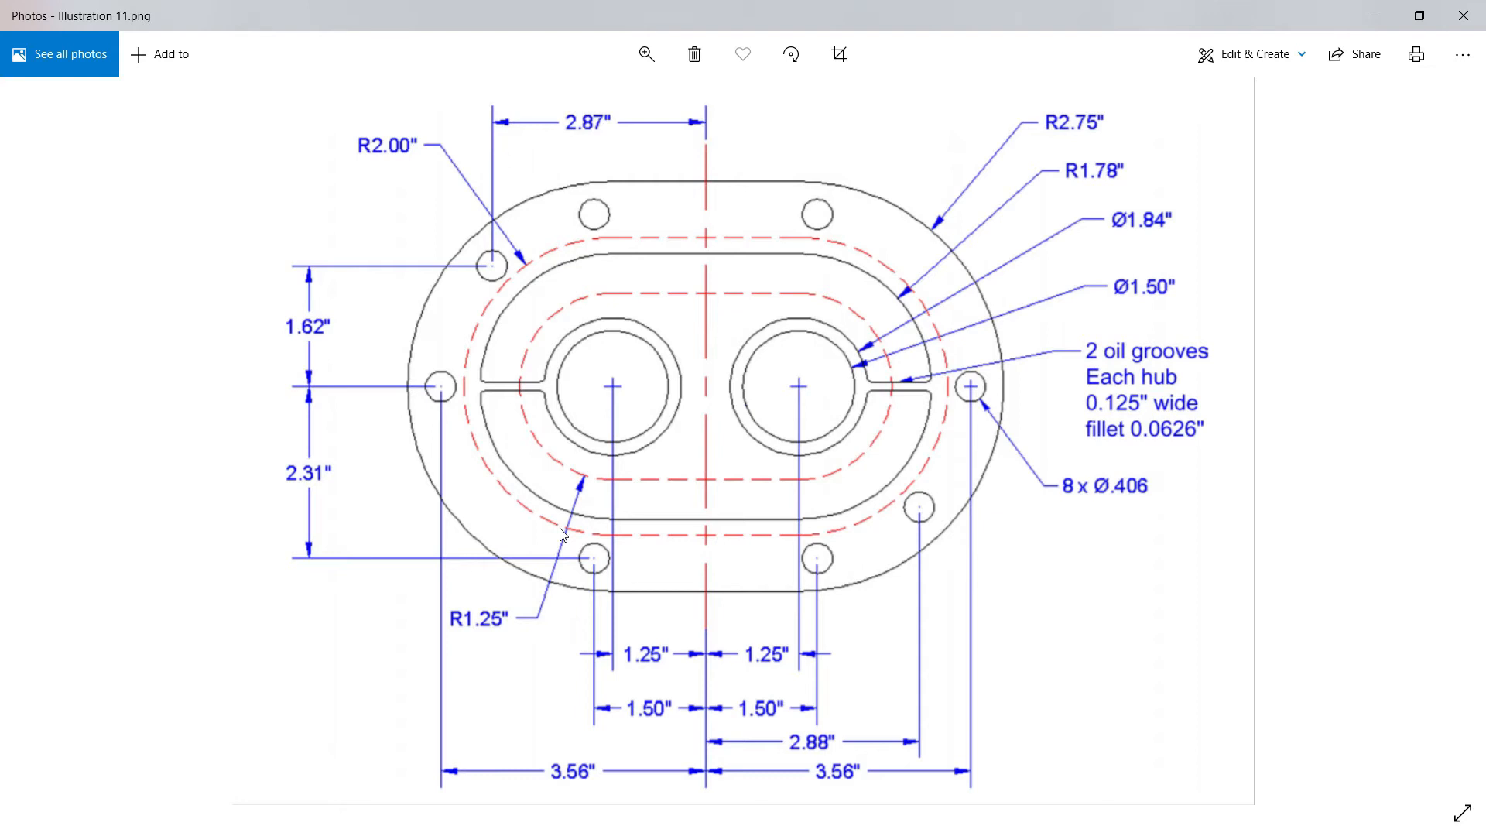
pyautogui.hotkey('alt', 'Tab')
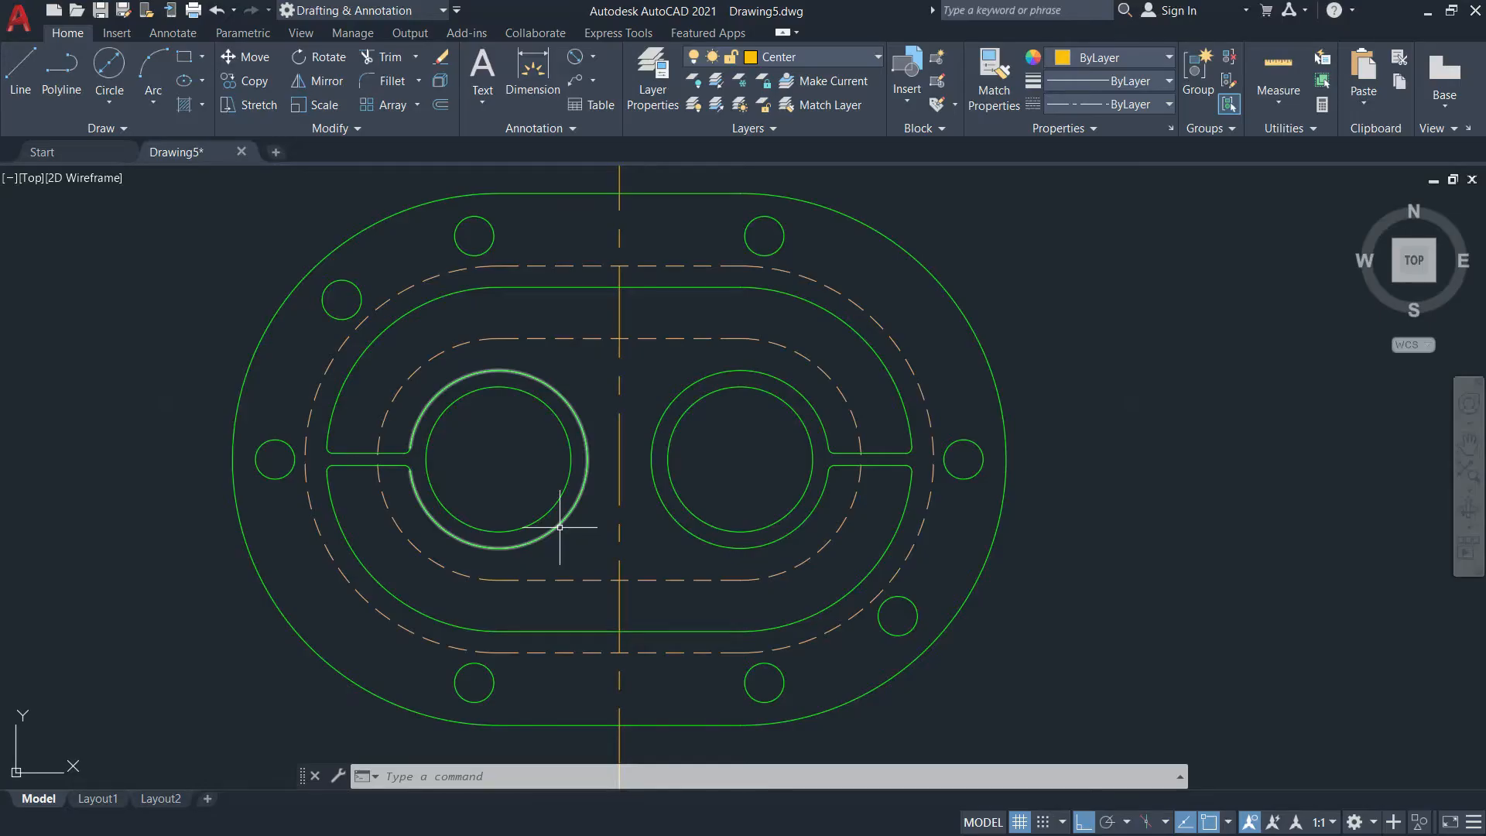
pyautogui.scroll(-5, 688, 379)
pyautogui.moveTo(714, 332); pyautogui.dragTo(679, 499, button='middle')
pyautogui.scroll(3, 683, 472)
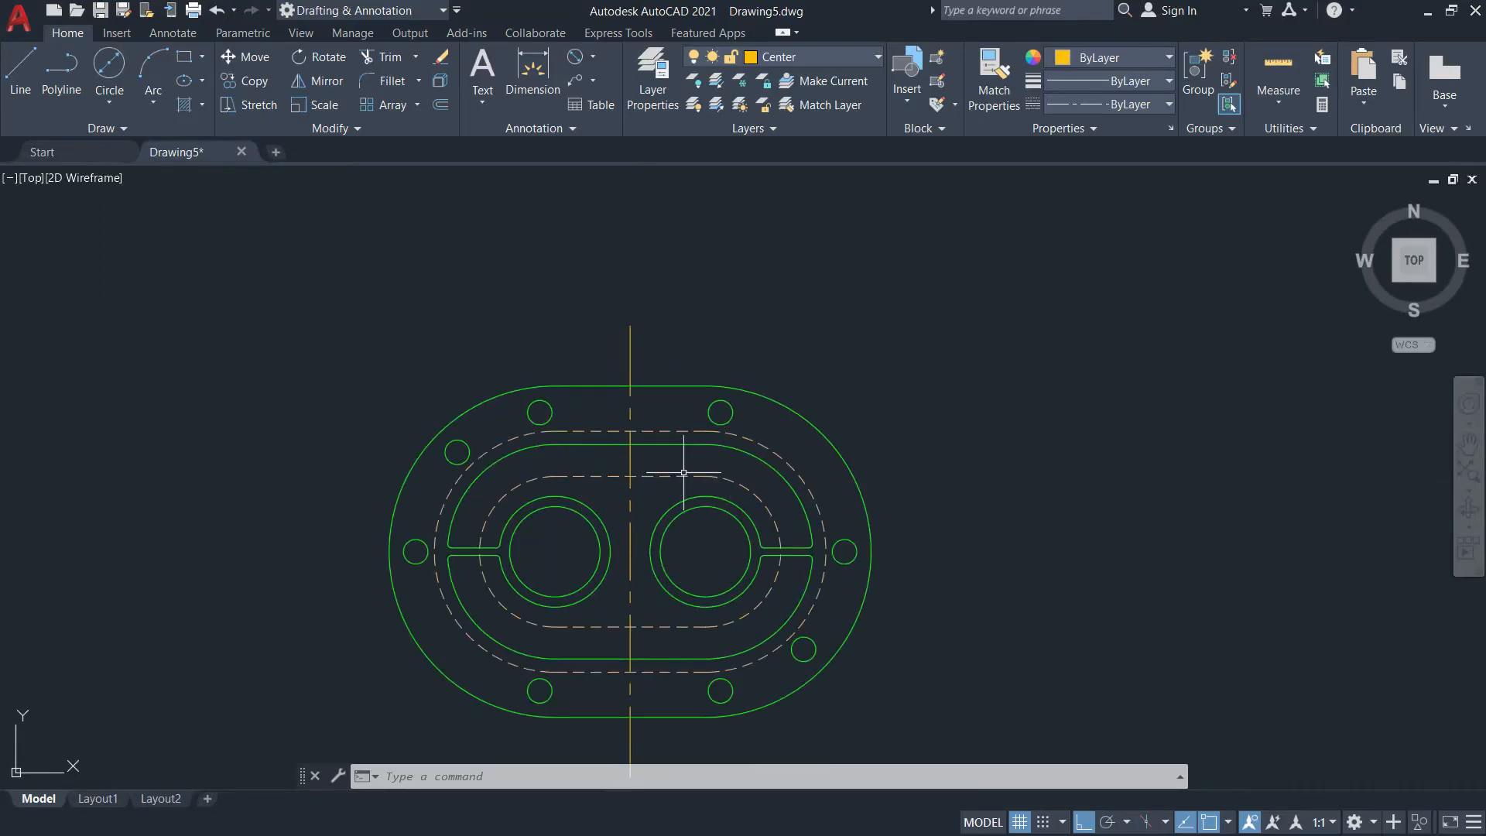
pyautogui.click(858, 62)
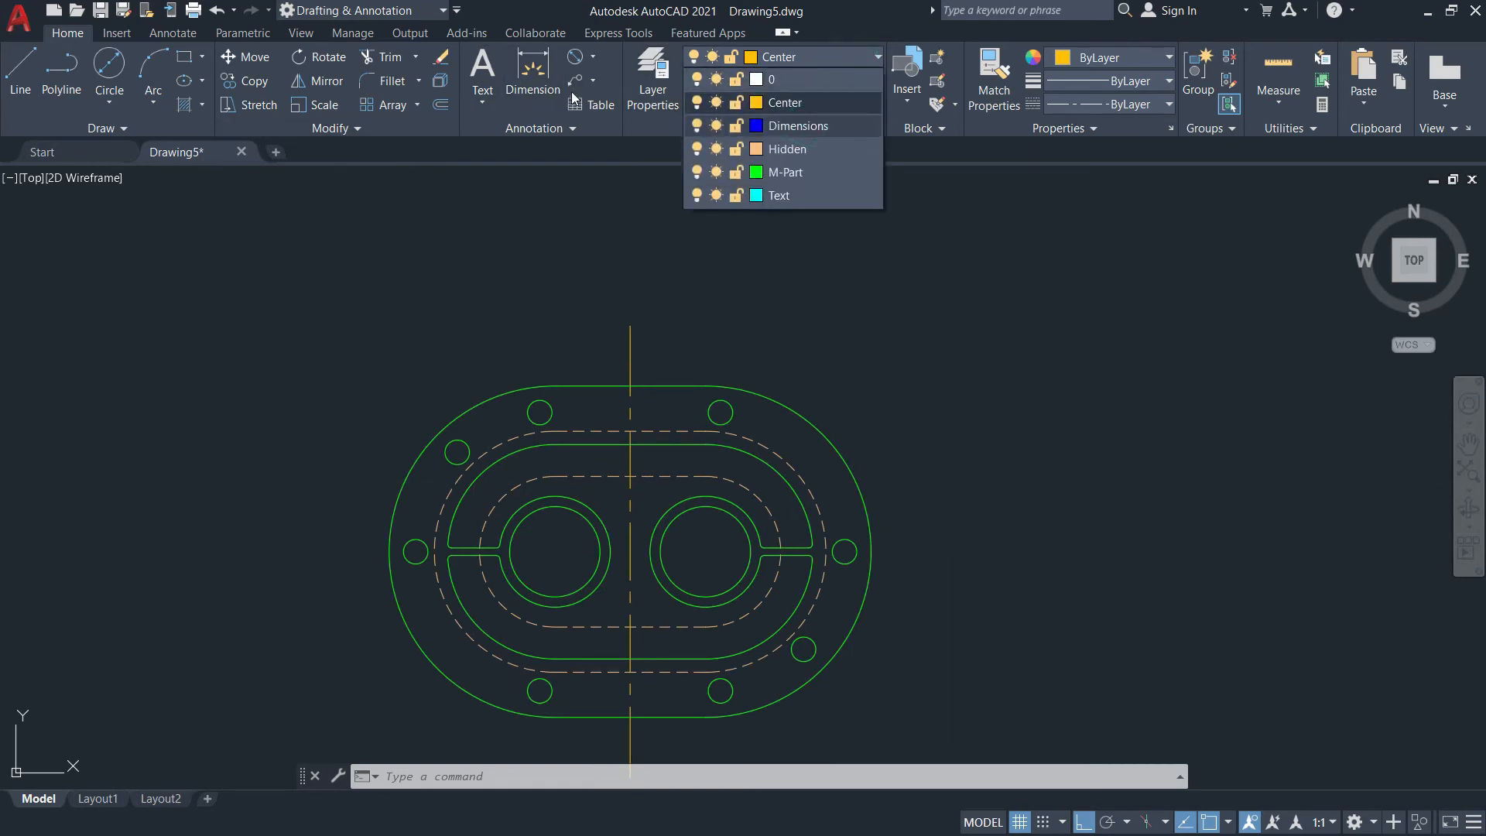
pyautogui.click(851, 129)
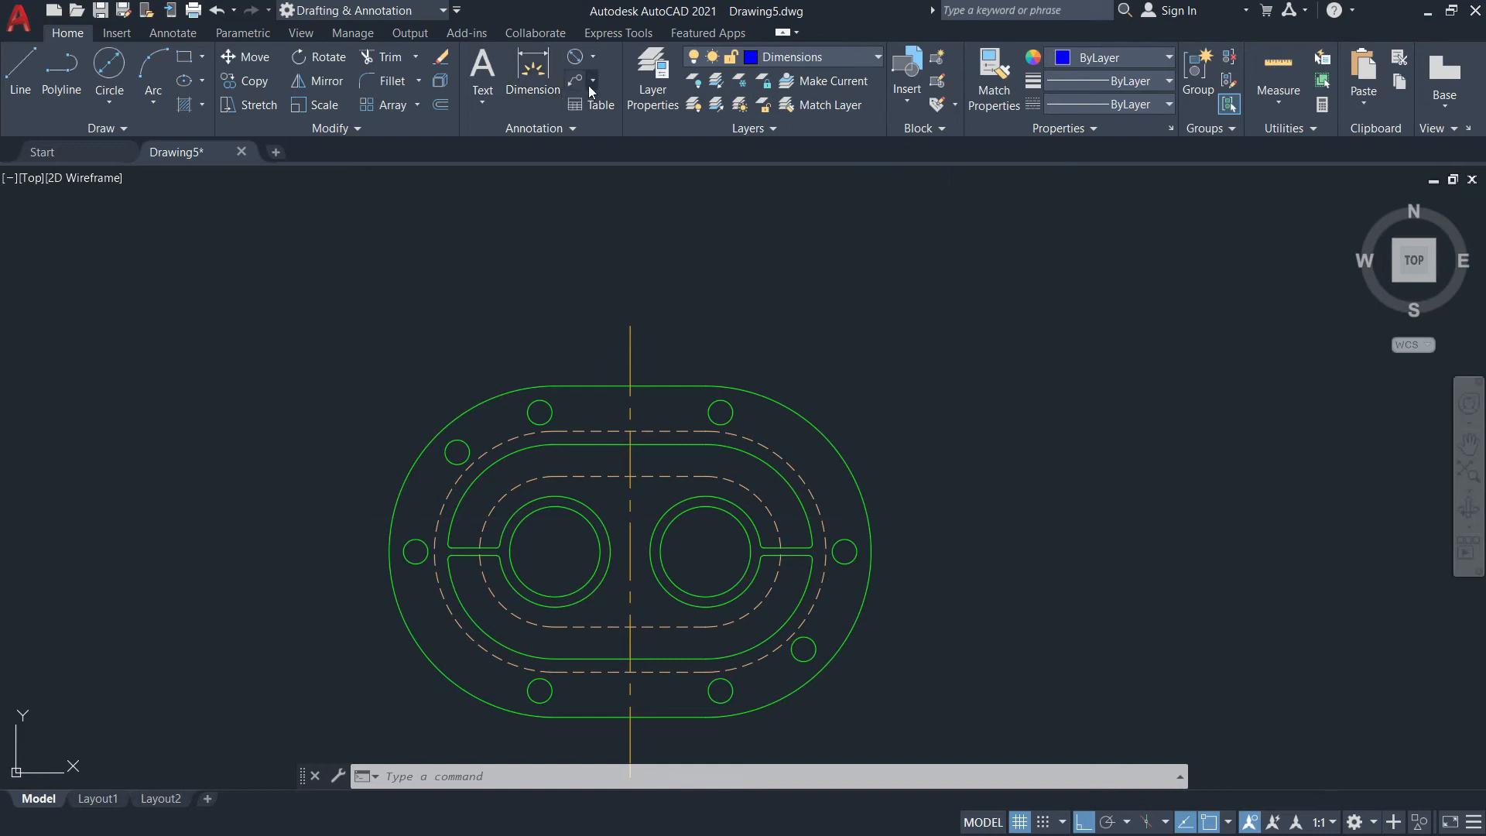
# Try to place a horizontal linear dimension from the vertical centerline's upper end to the upper-left bolt hole's center, checking the reference image
pyautogui.click(593, 58)
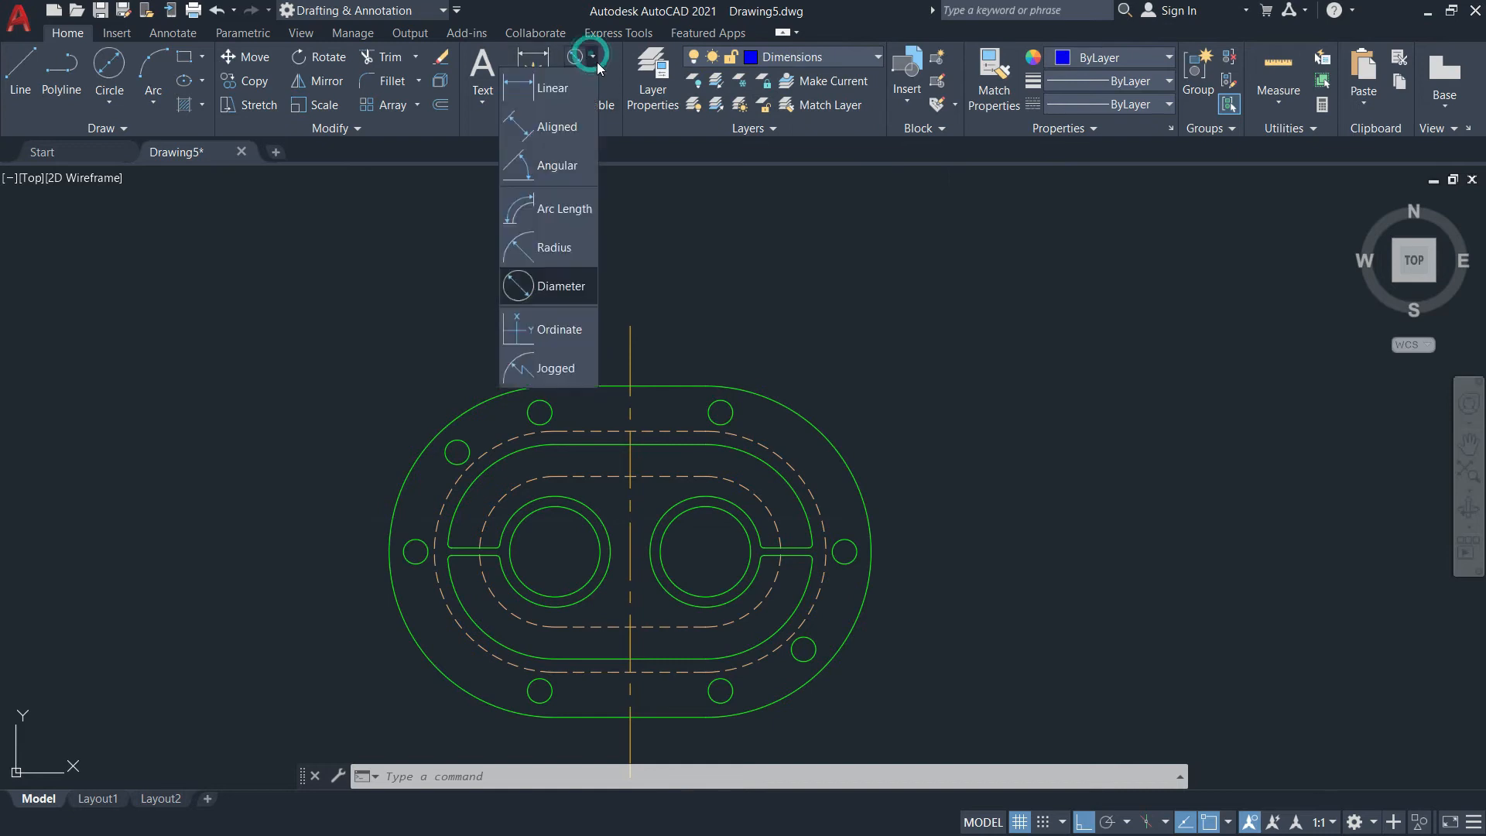
pyautogui.click(560, 91)
pyautogui.hotkey('alt', 'Tab')
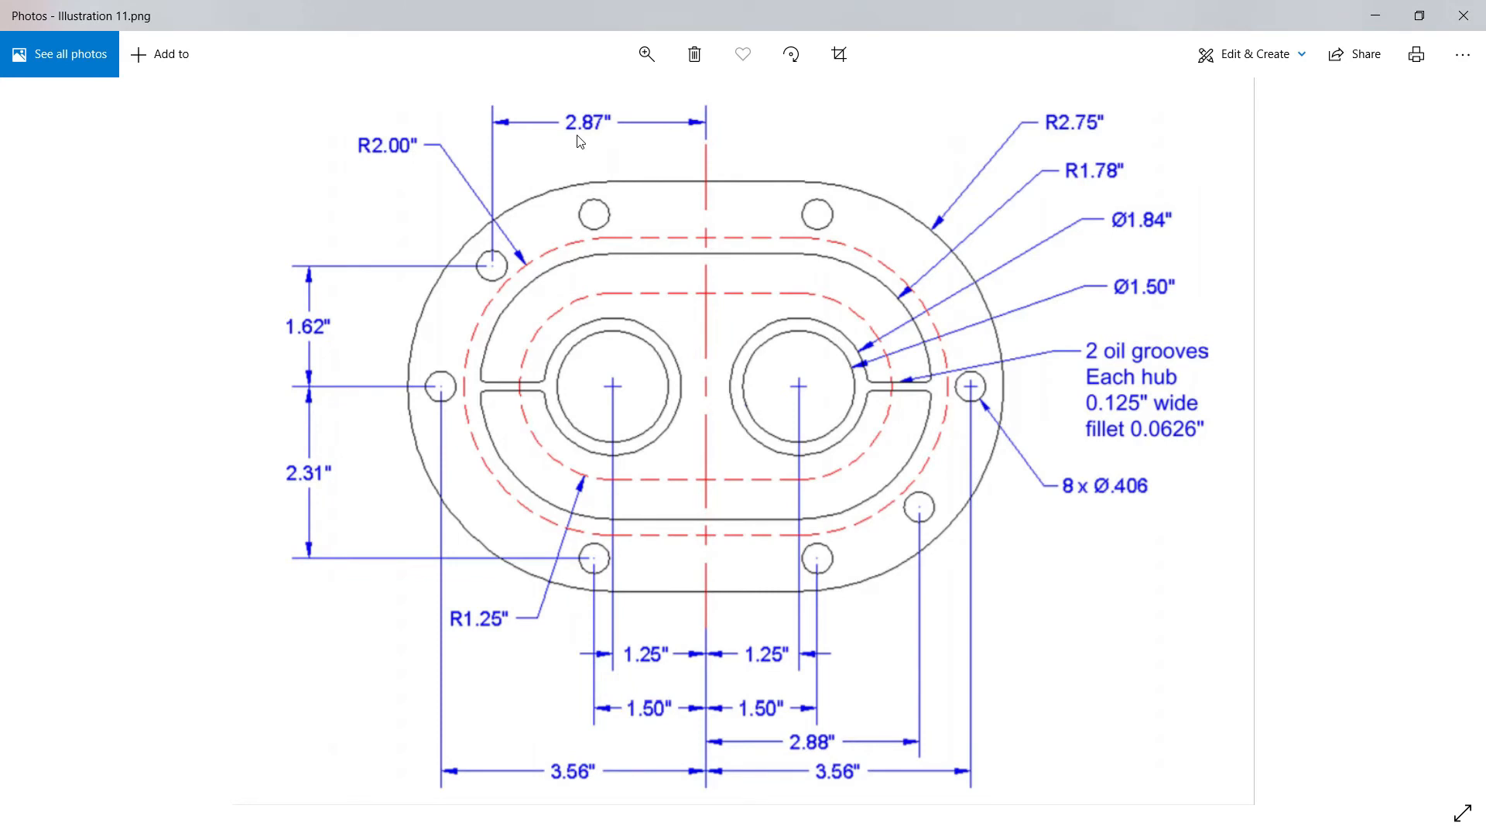
pyautogui.hotkey('alt', 'Tab')
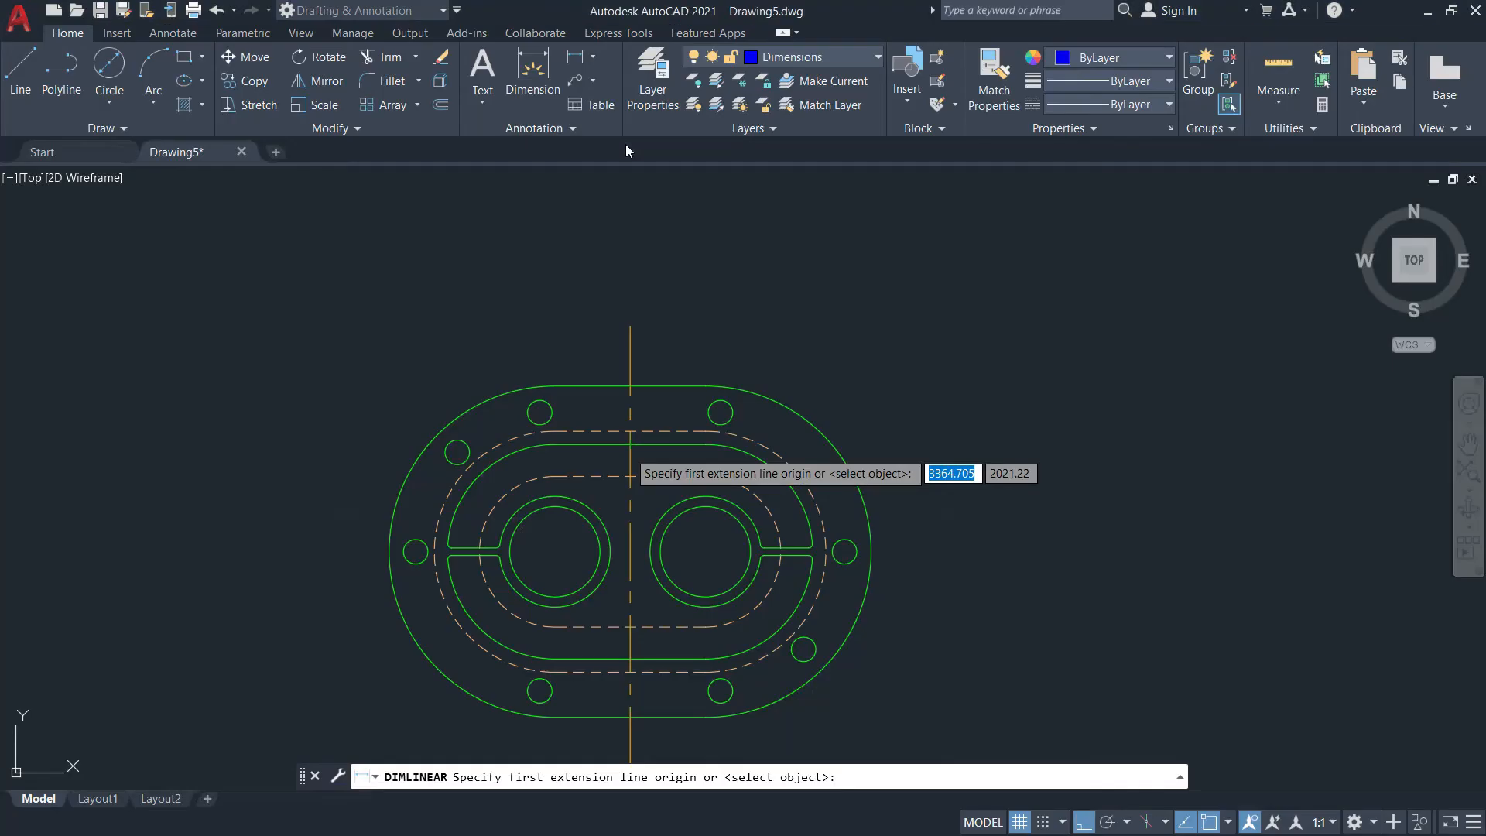
pyautogui.click(630, 326)
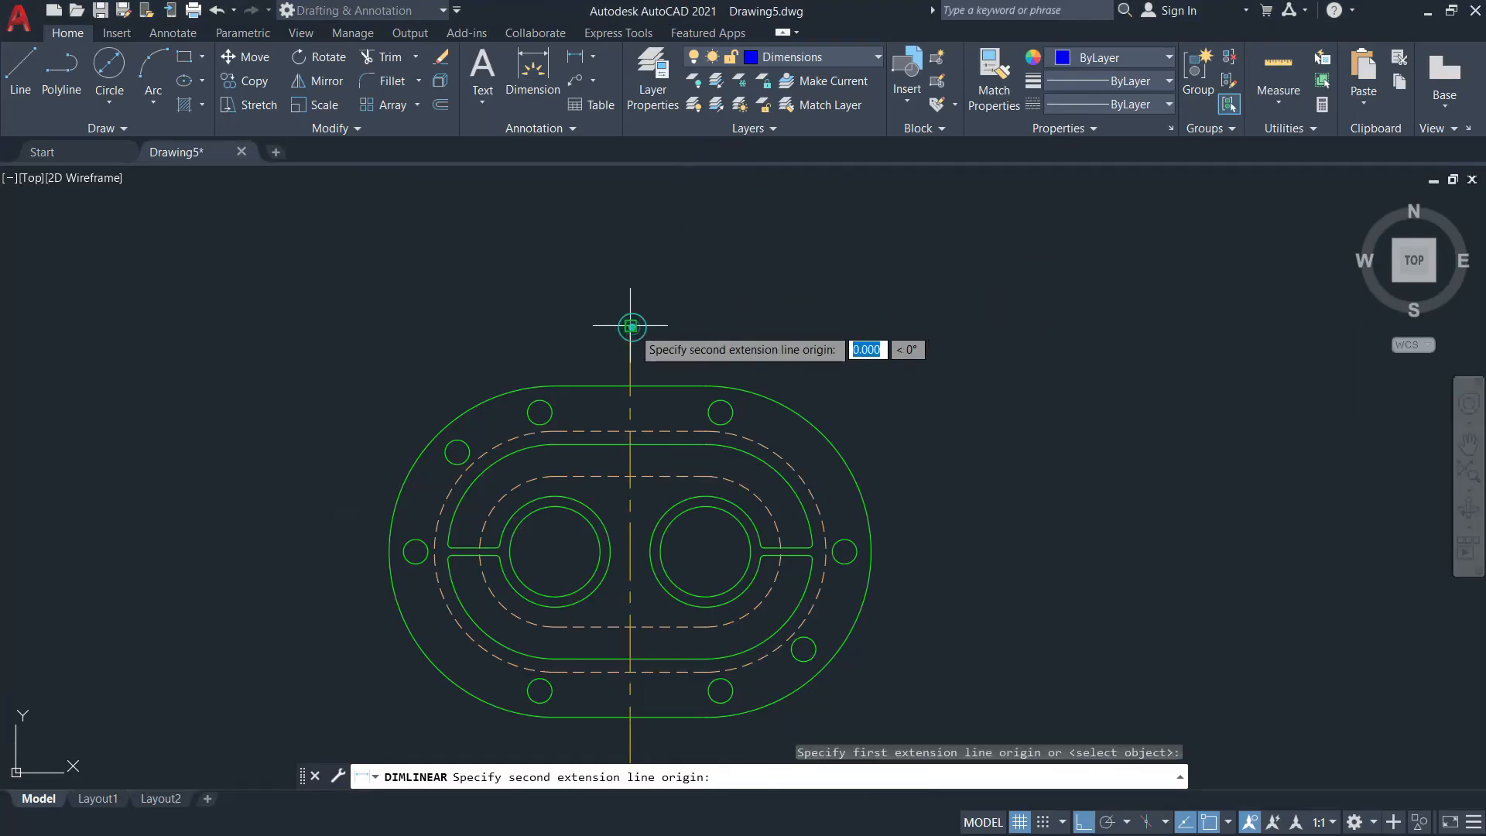
pyautogui.click(458, 448)
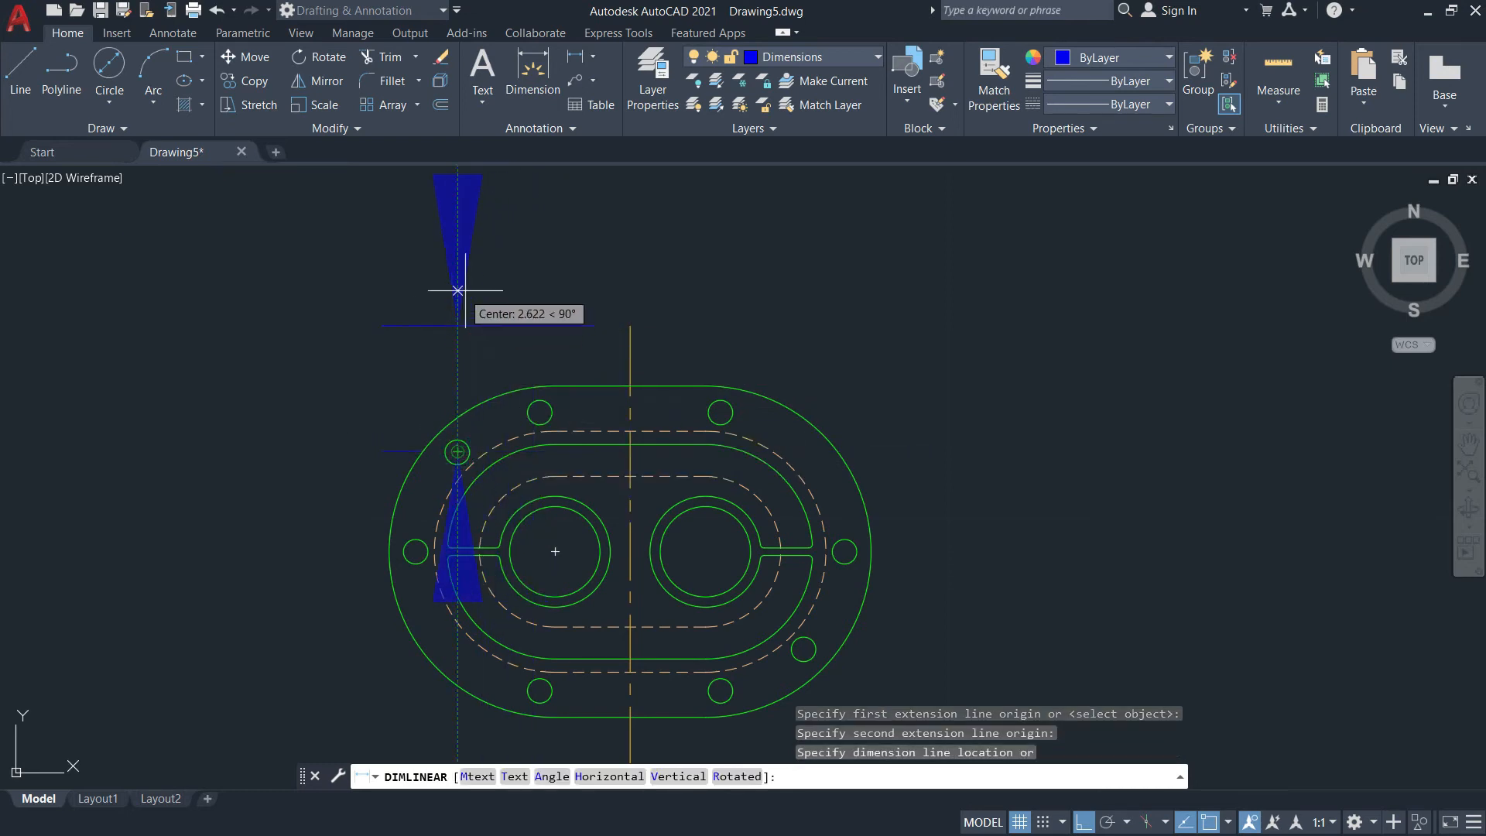
pyautogui.scroll(-4, 517, 266)
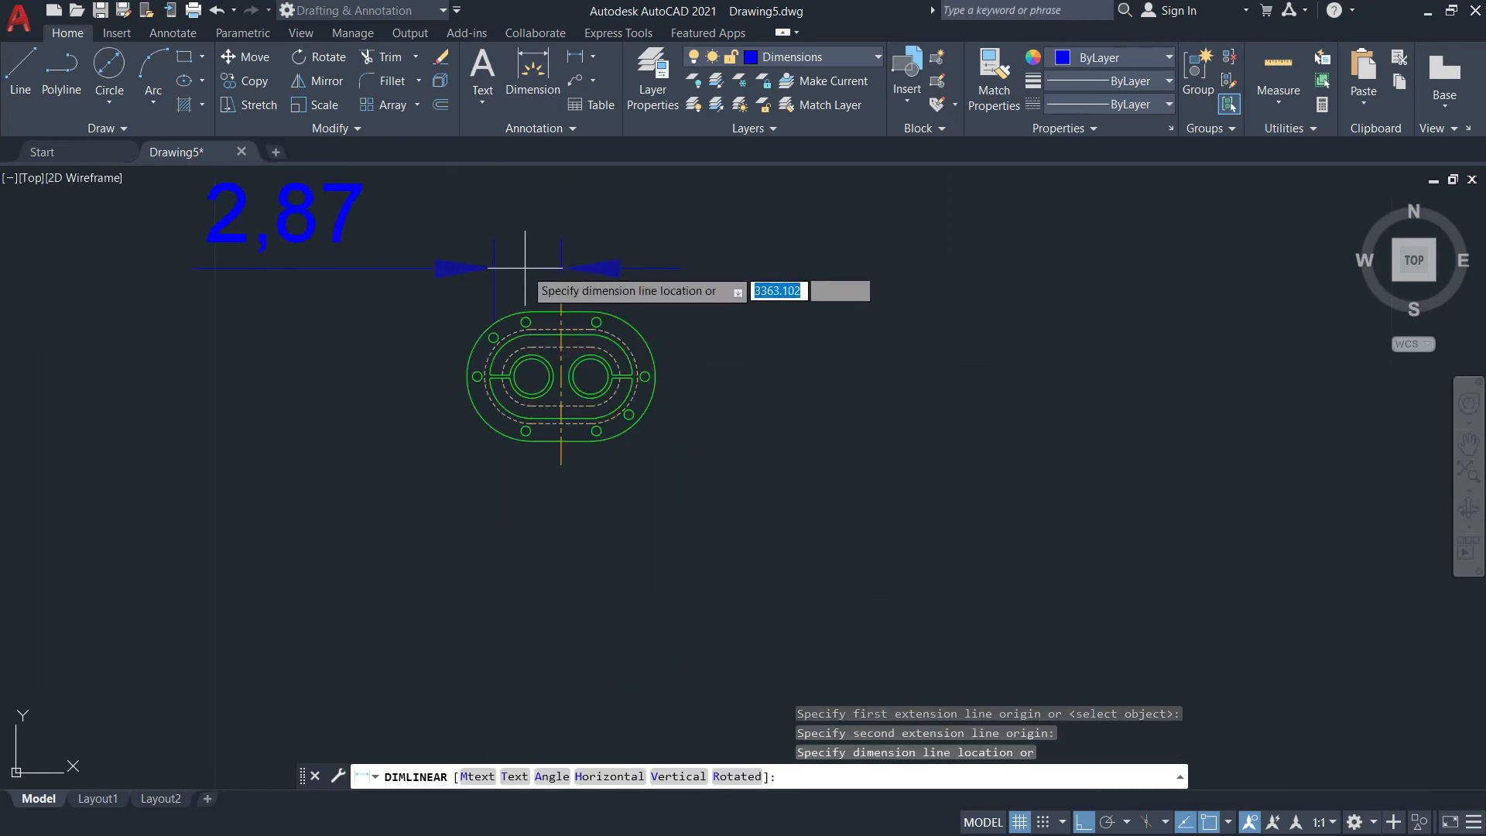
pyautogui.scroll(2, 512, 319)
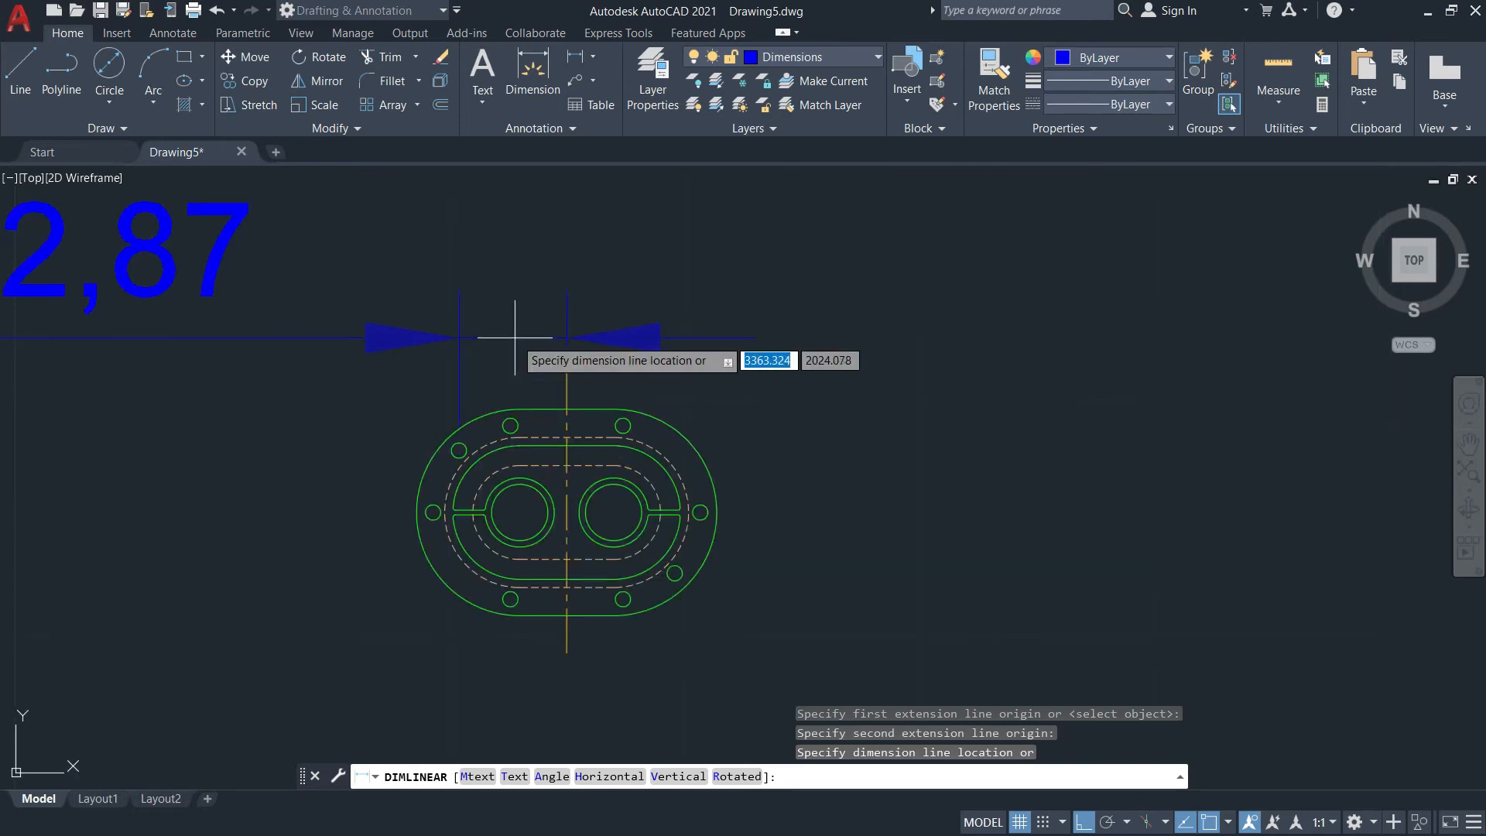
pyautogui.moveTo(515, 325)
pyautogui.mouseDown(button='middle')
pyautogui.moveTo(550, 322)
pyautogui.moveTo(576, 349)
pyautogui.mouseUp(button='middle')
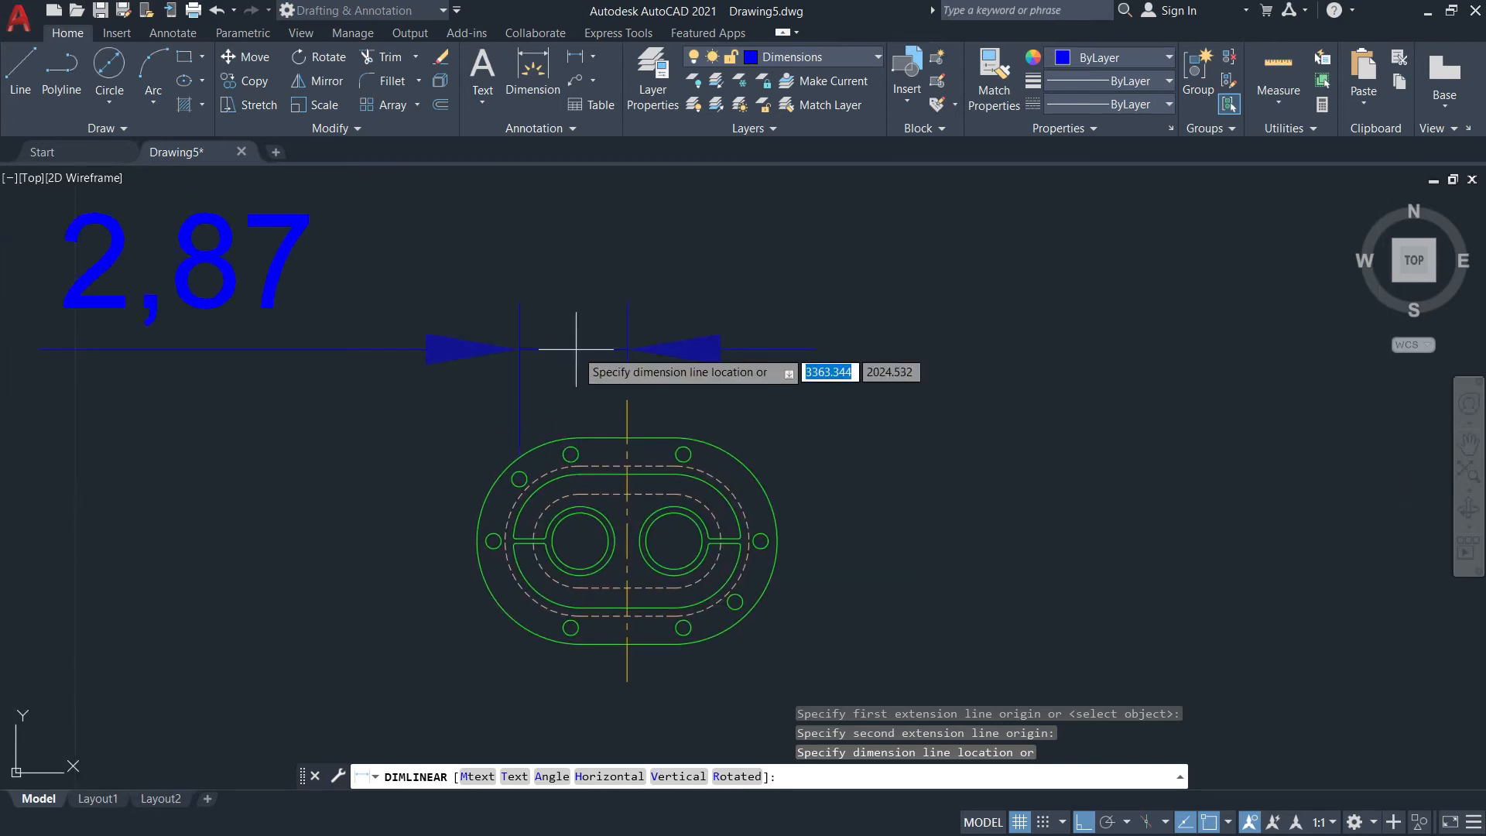
pyautogui.press('Escape')
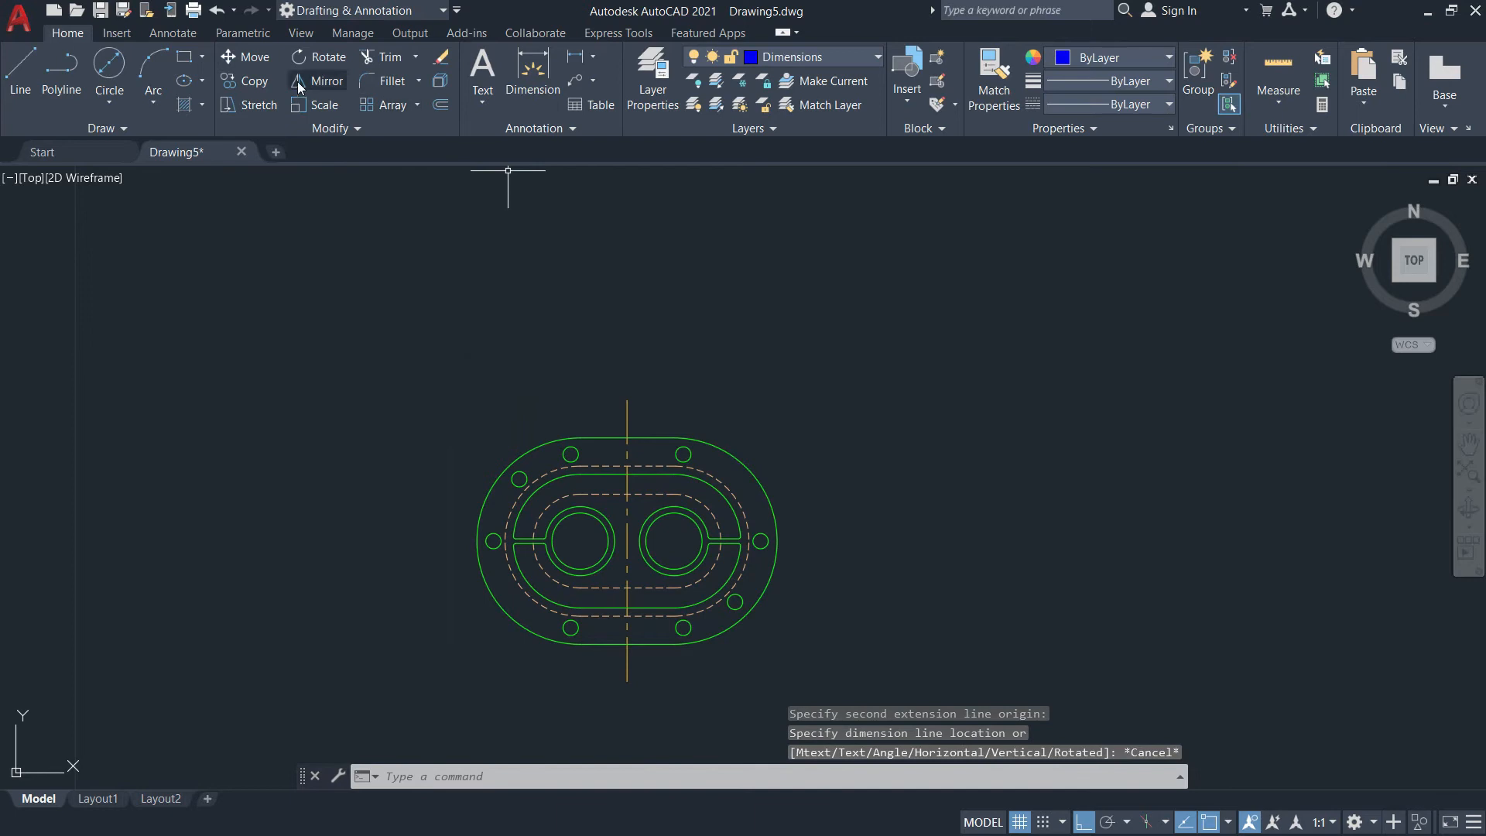
# Set the current dimension style to Standard
pyautogui.click(173, 32)
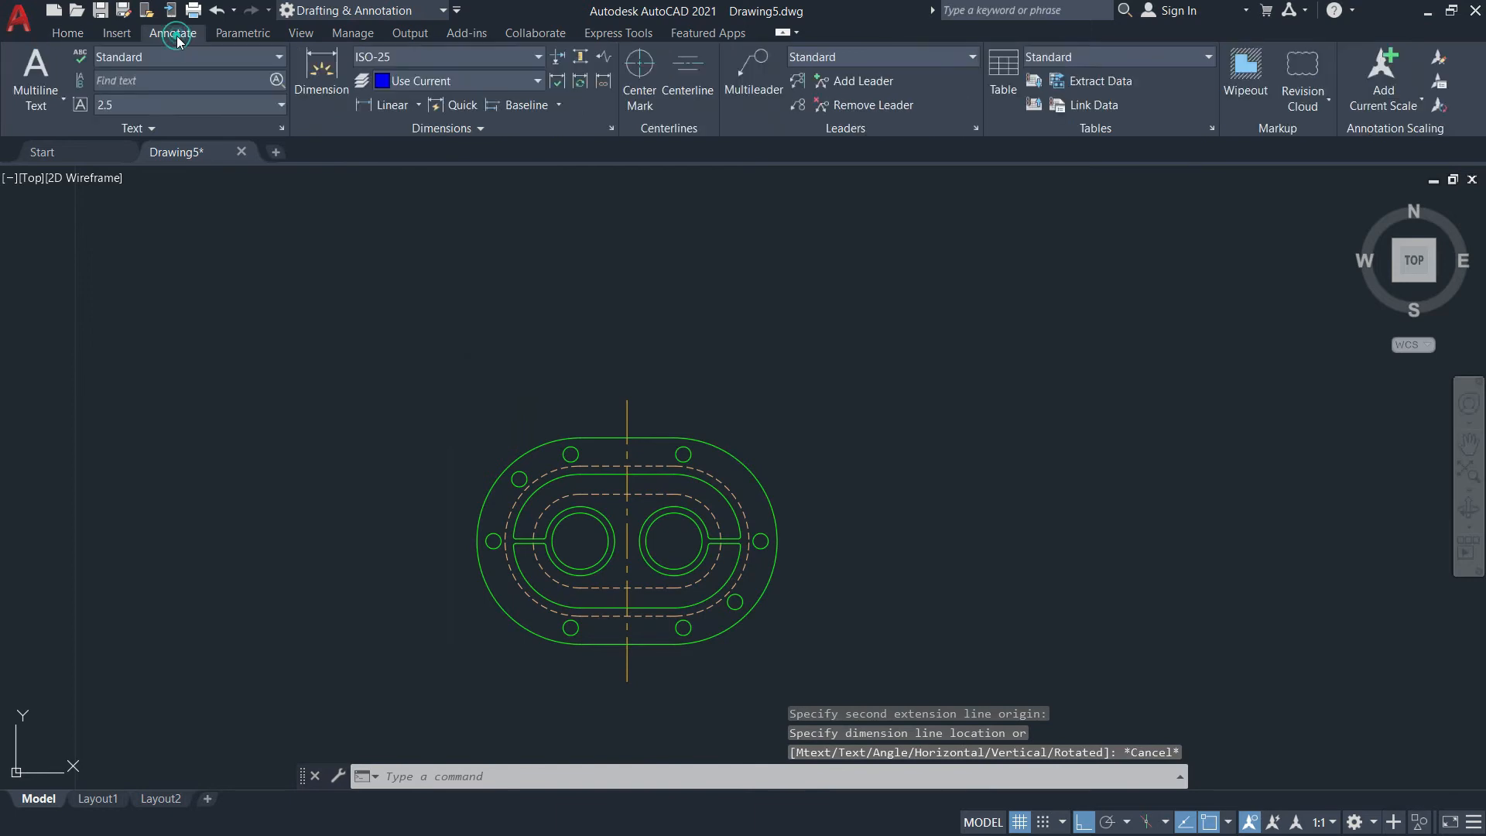
pyautogui.click(539, 57)
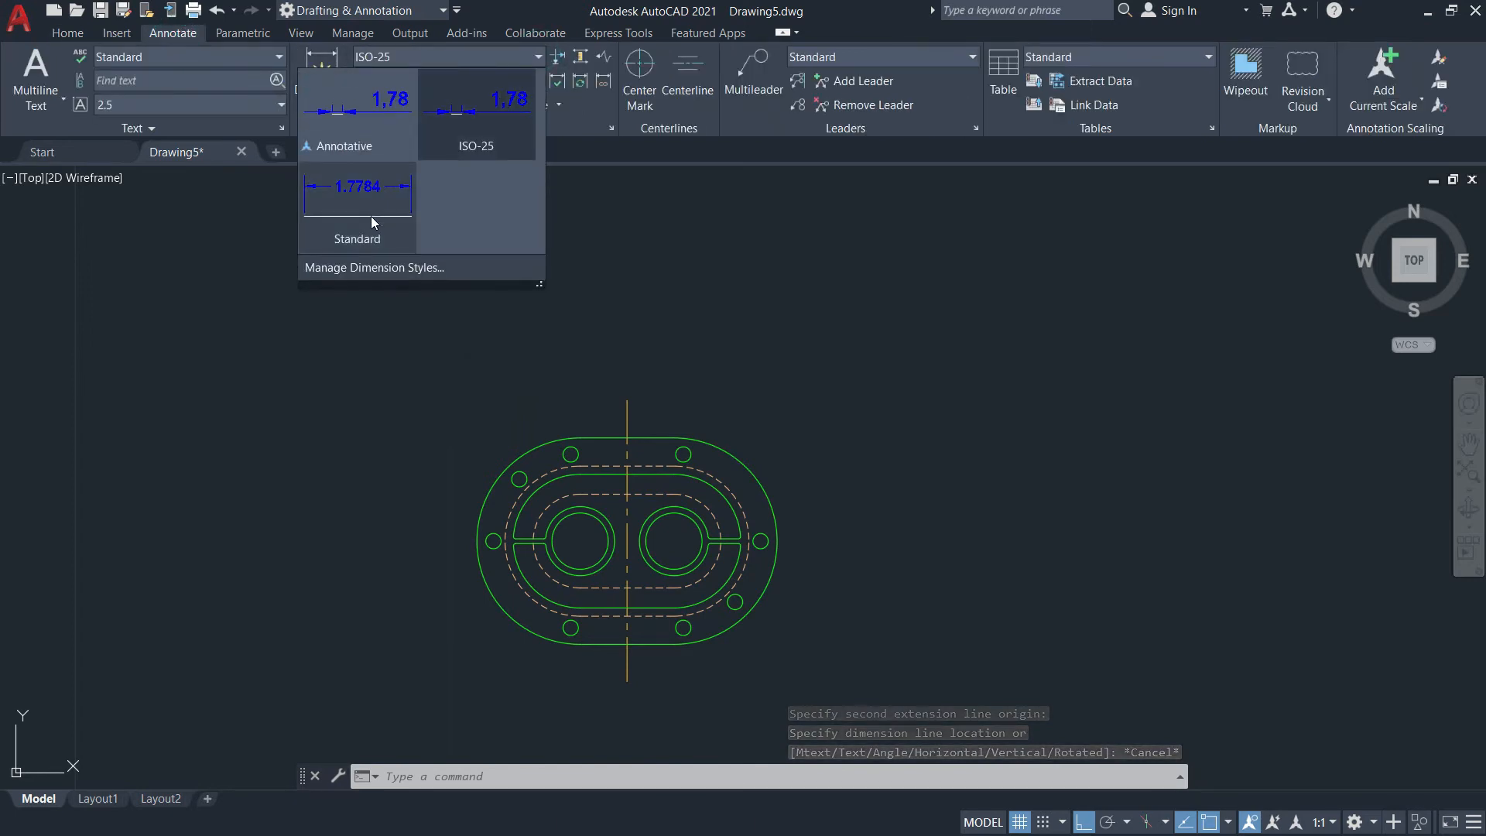
pyautogui.click(373, 223)
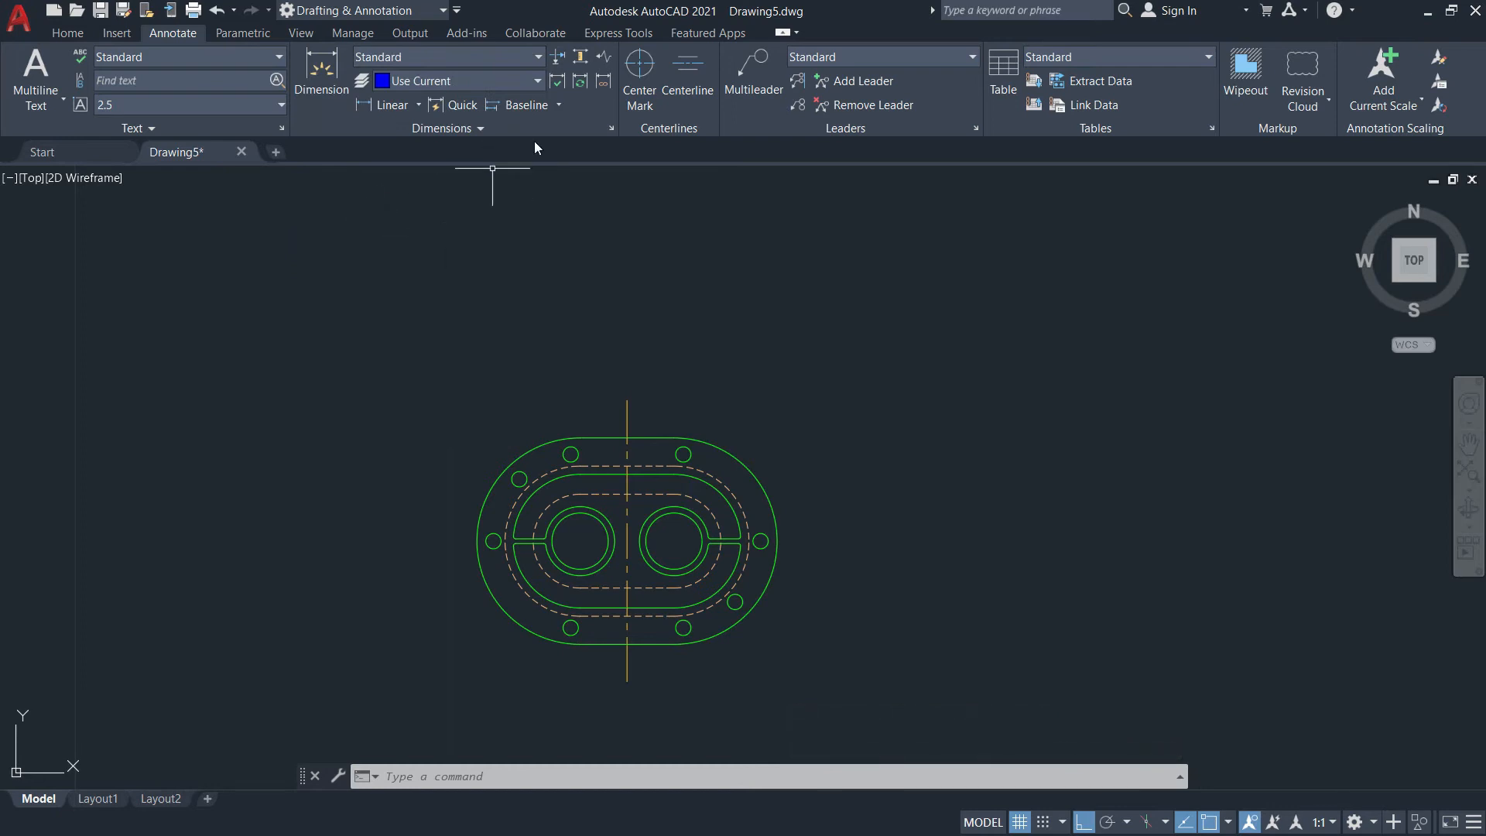
pyautogui.click(62, 34)
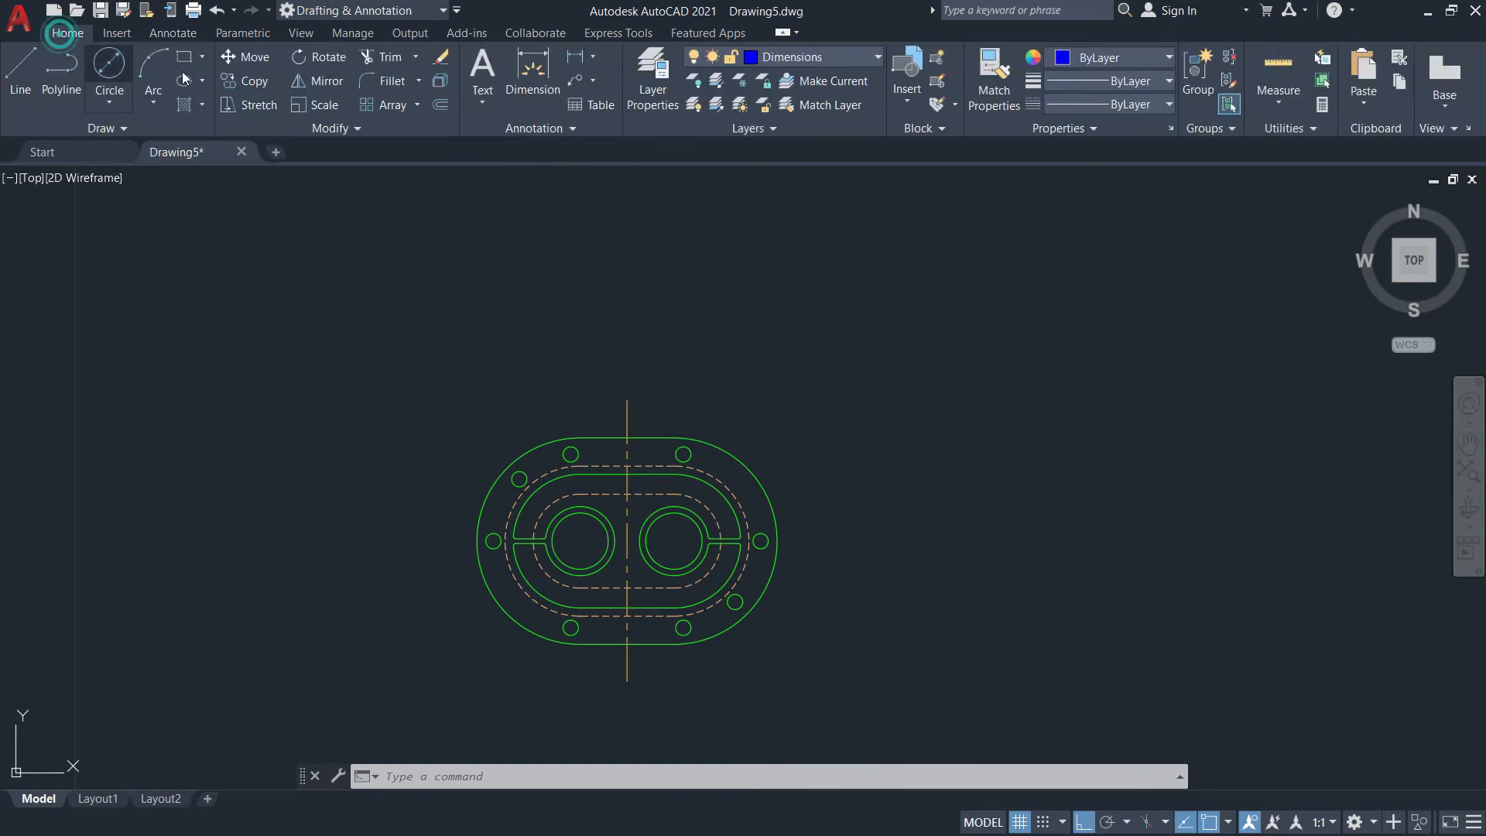
# Place a horizontal linear dimension above the flange from the vertical centerline's upper end to the upper-left bolt hole's center, checking the reference image
pyautogui.click(592, 62)
pyautogui.click(553, 88)
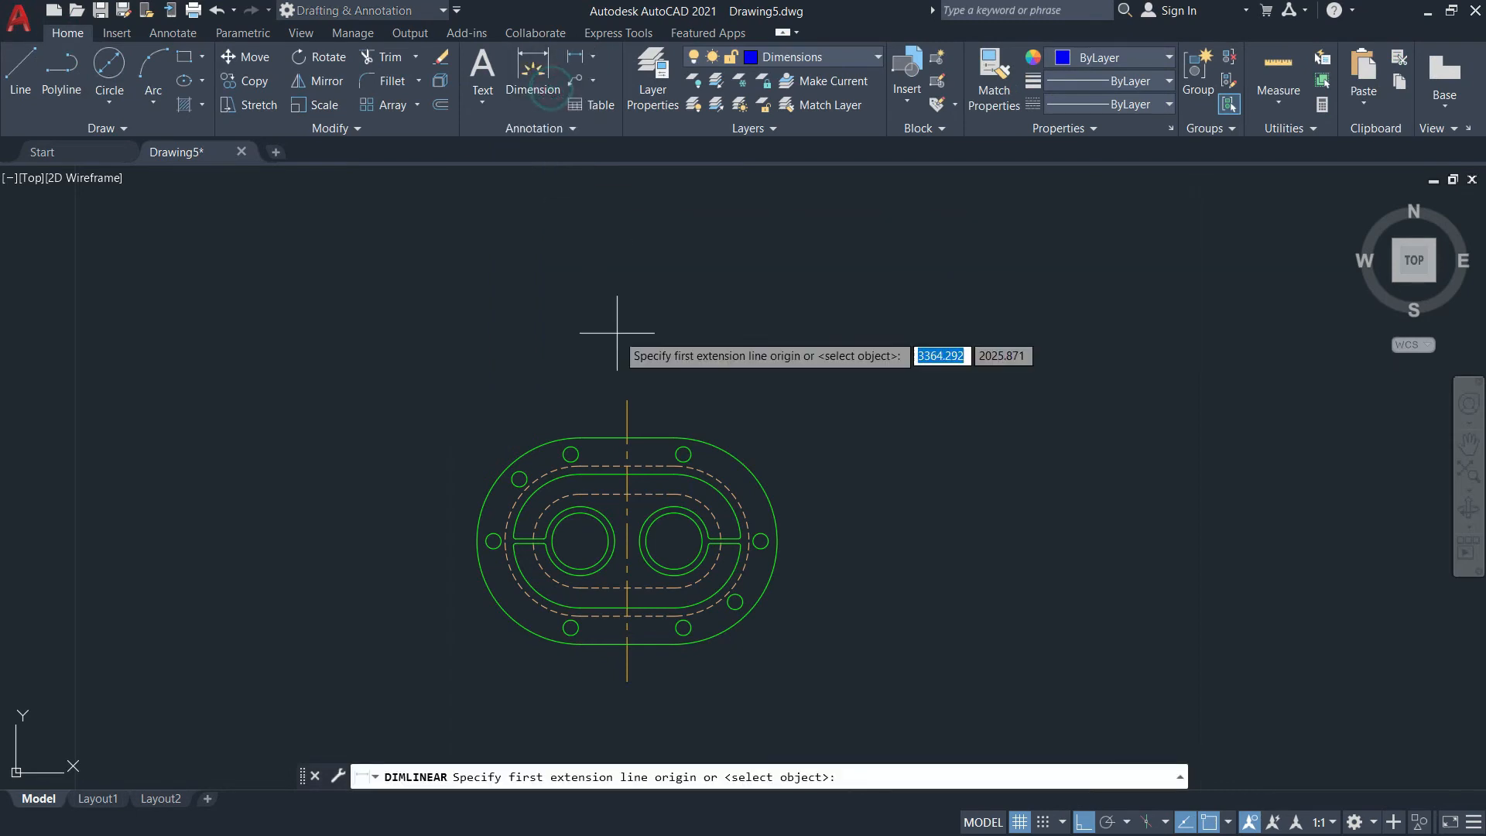
pyautogui.click(627, 400)
pyautogui.click(519, 478)
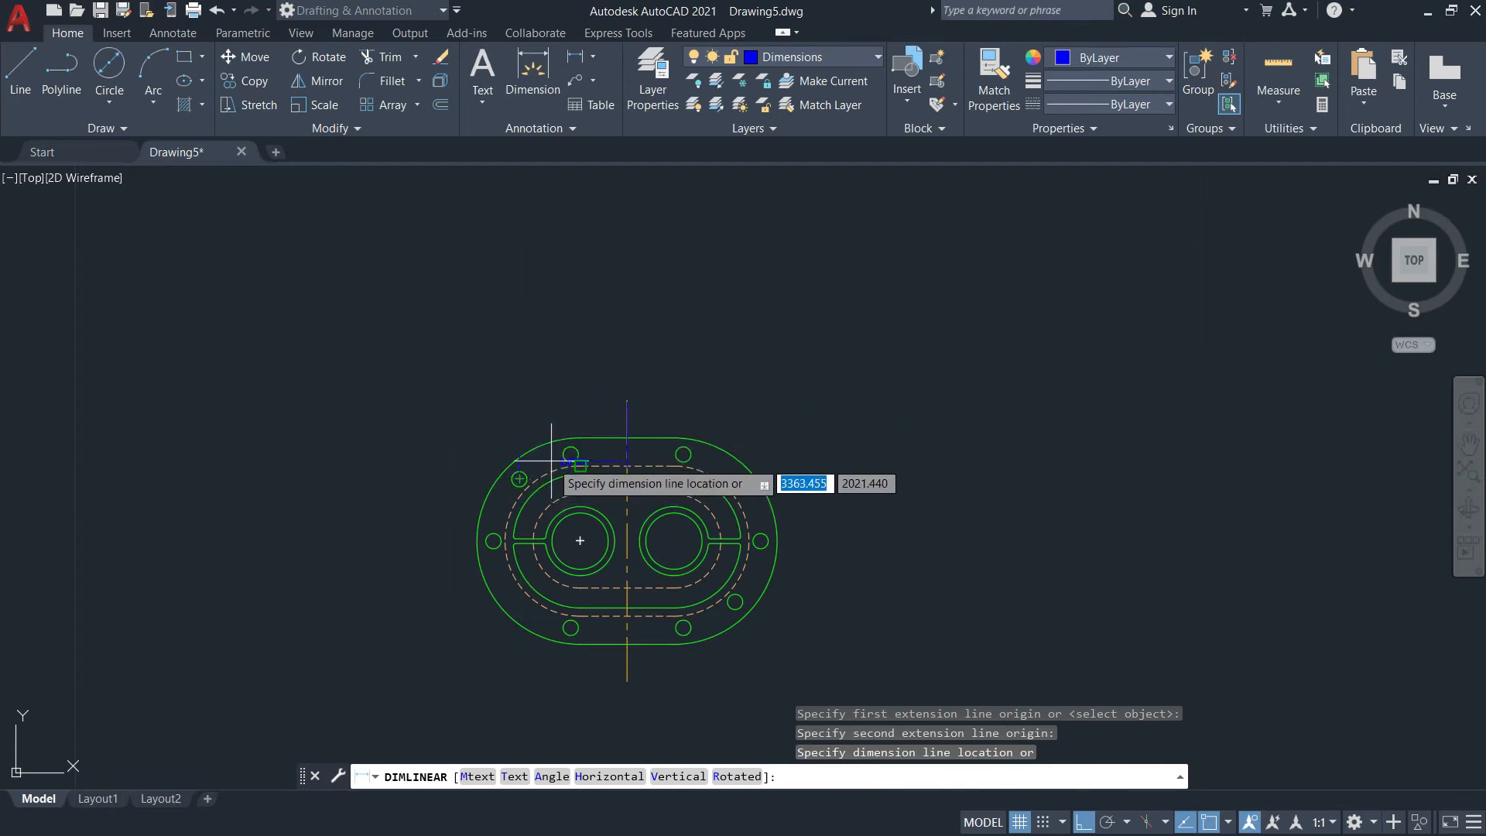
pyautogui.scroll(4, 567, 391)
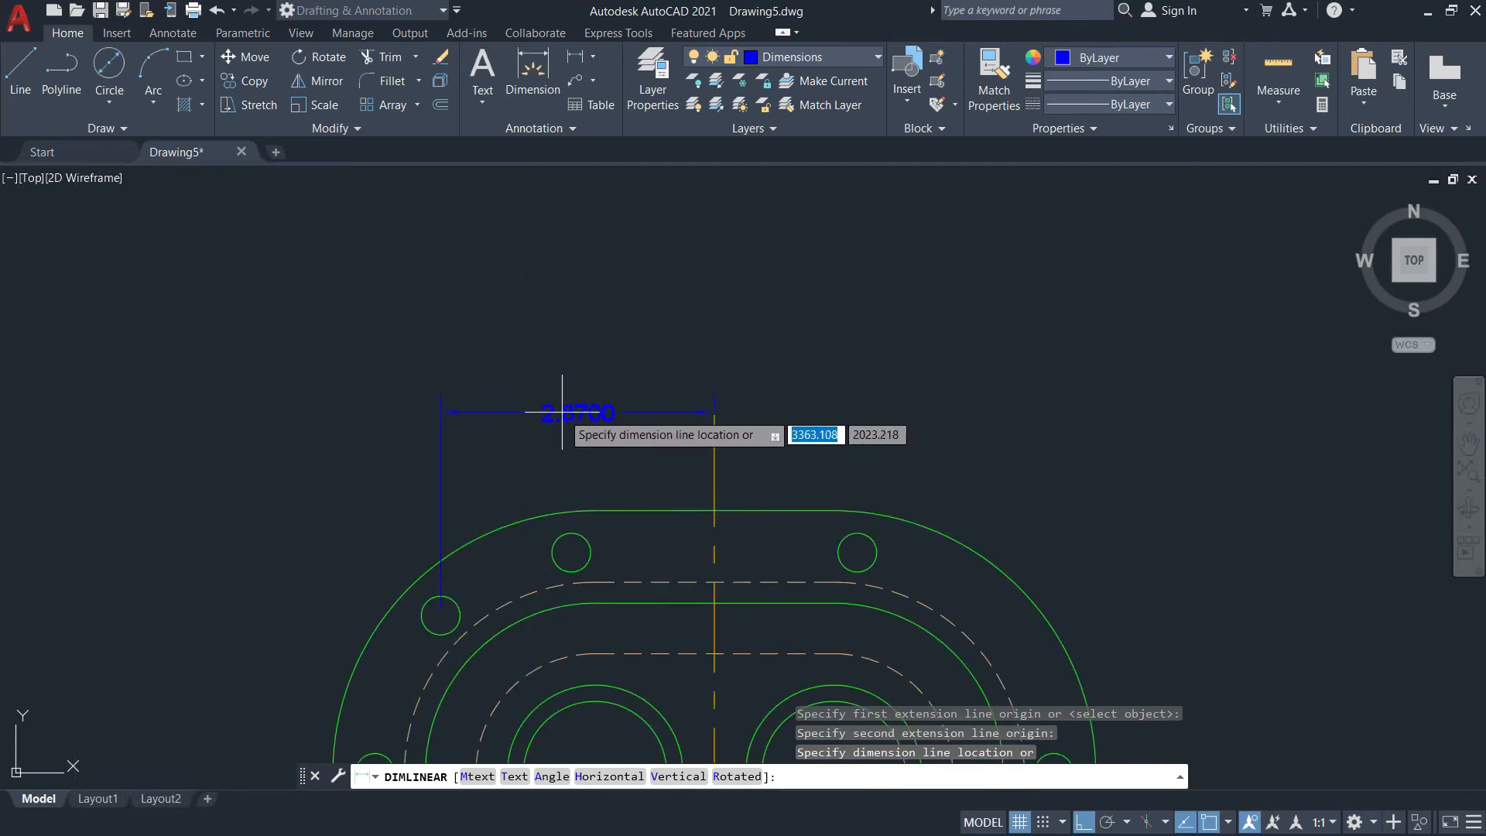
pyautogui.press('F8')
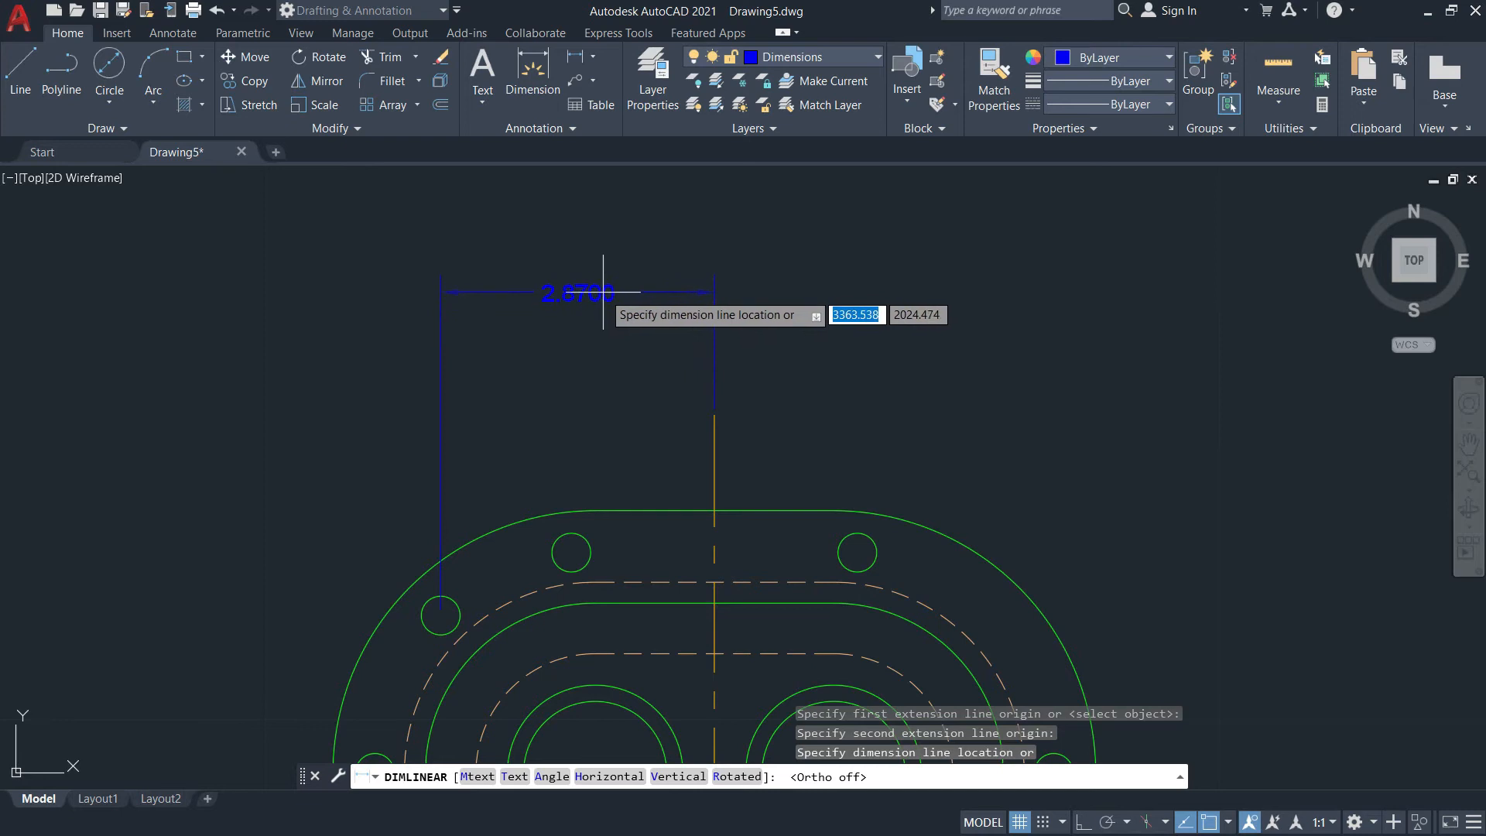
pyautogui.scroll(-4, 592, 294)
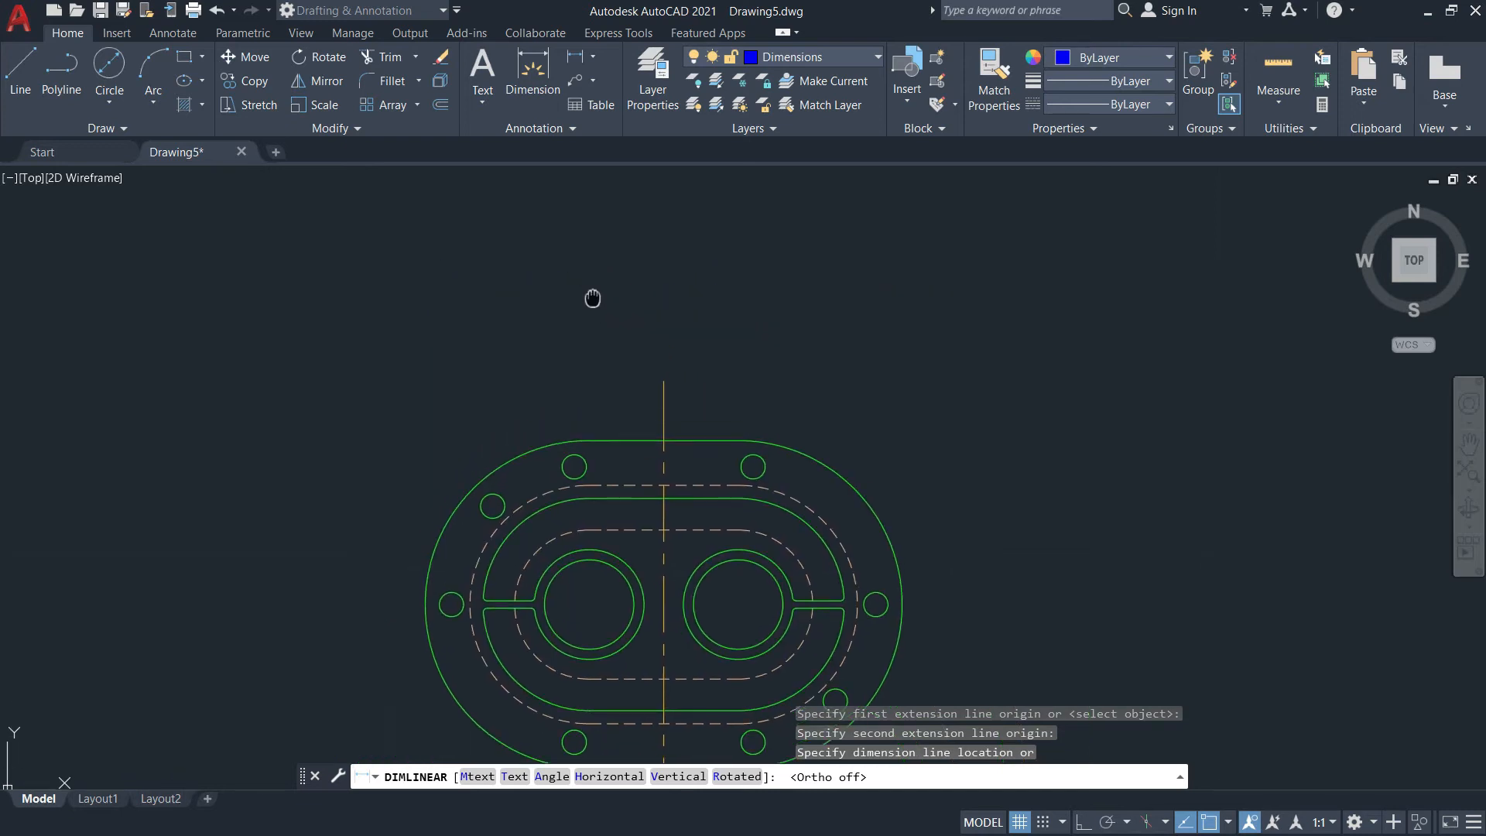
pyautogui.hotkey('alt', 'Tab')
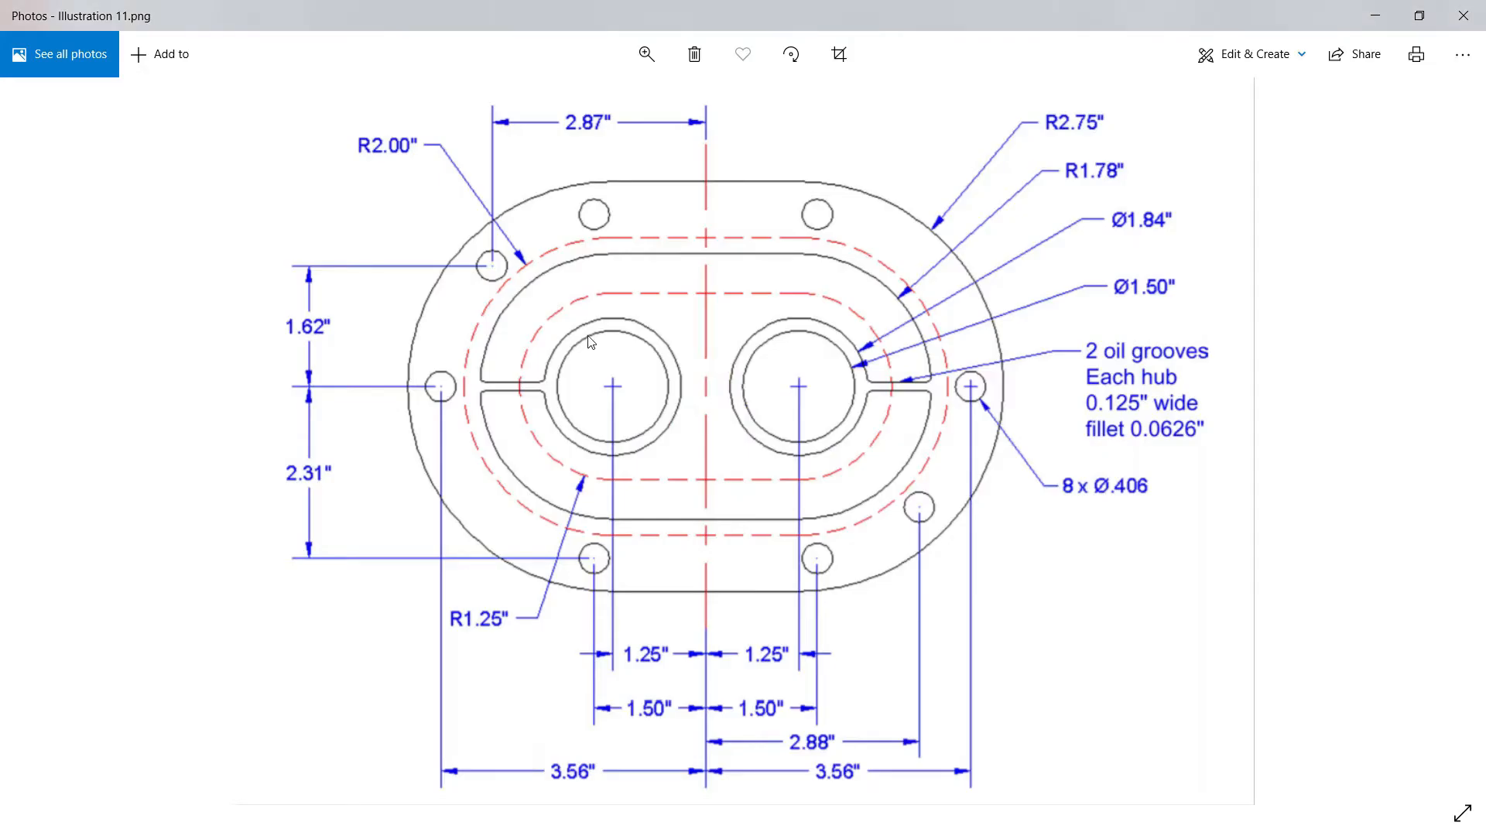
pyautogui.hotkey('alt', 'Tab')
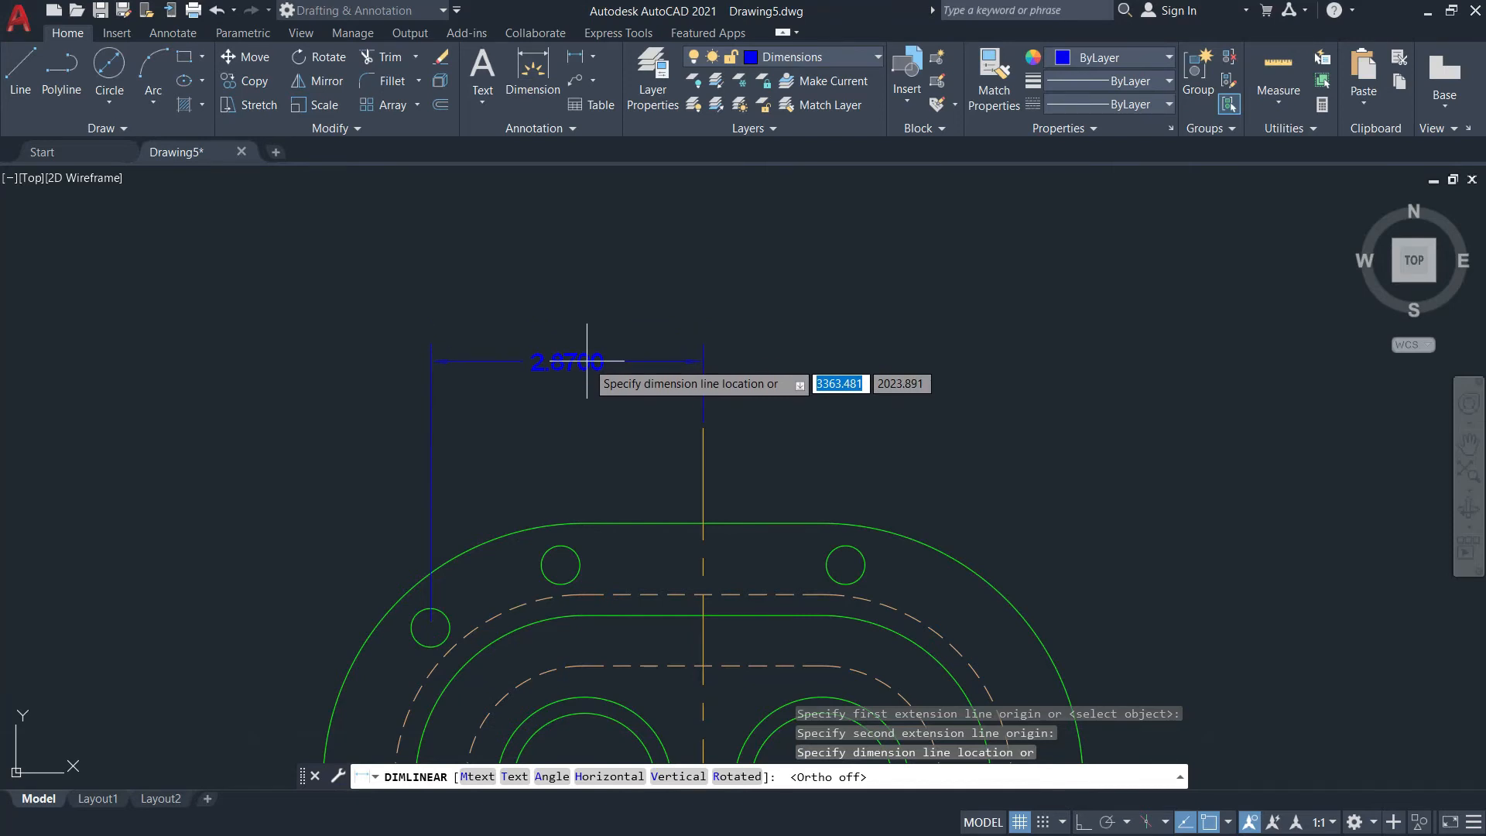
pyautogui.click(587, 361)
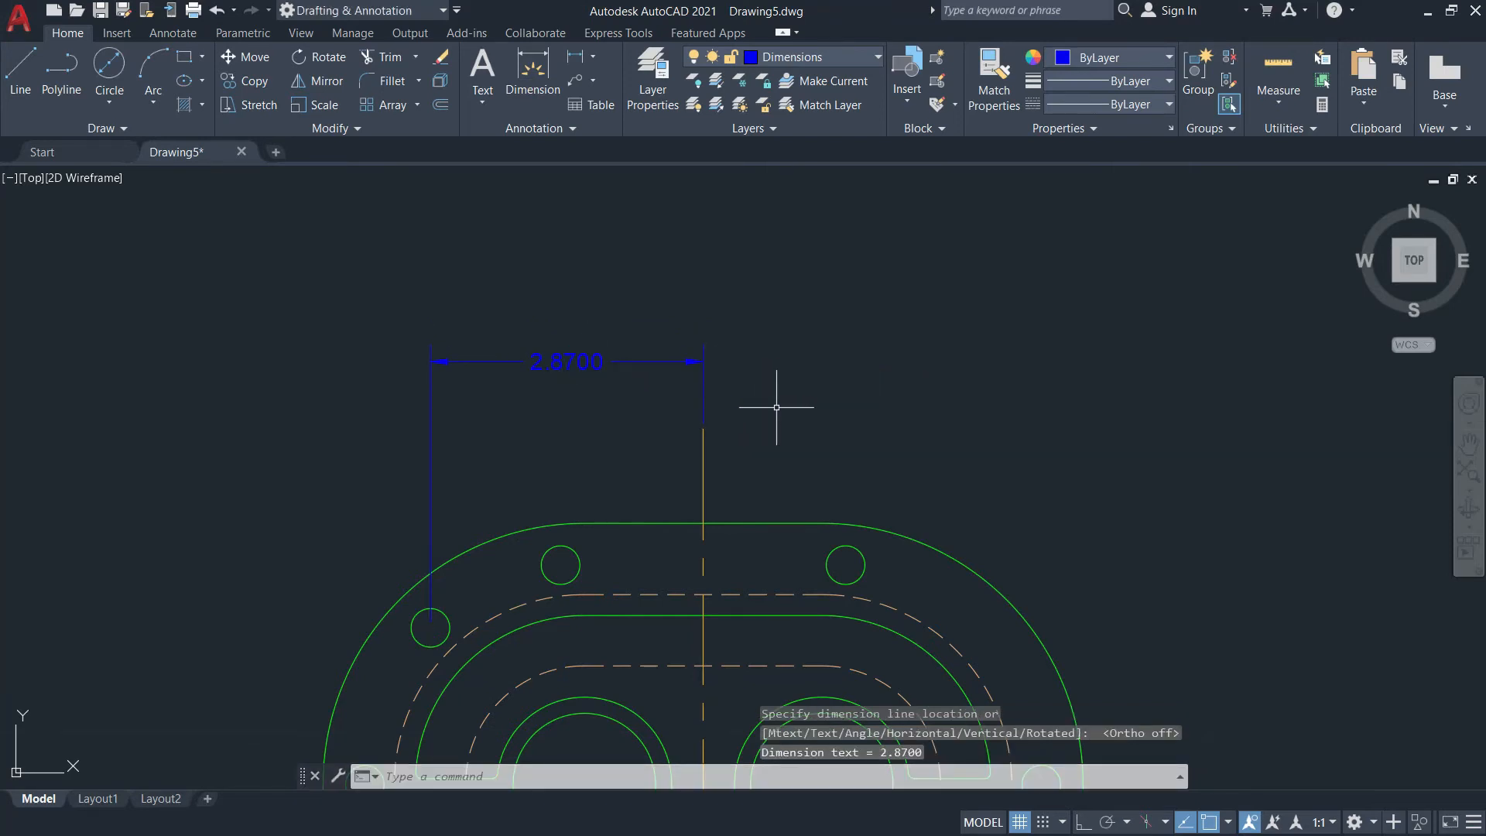
# Modify the Standard dimension style so its linear dimensions use a primary-unit precision of 0.00
pyautogui.press('Return')
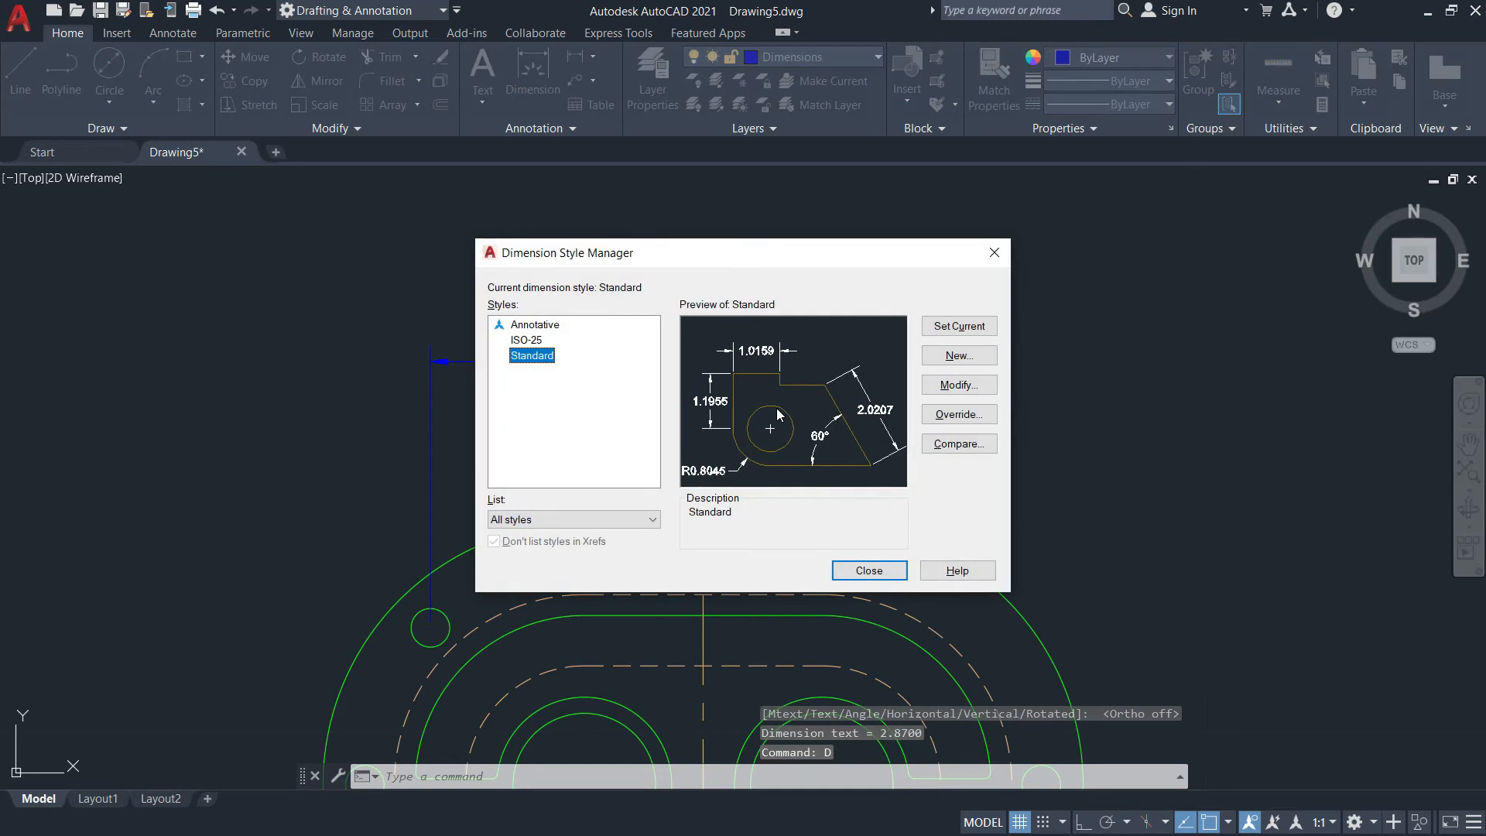
pyautogui.click(960, 387)
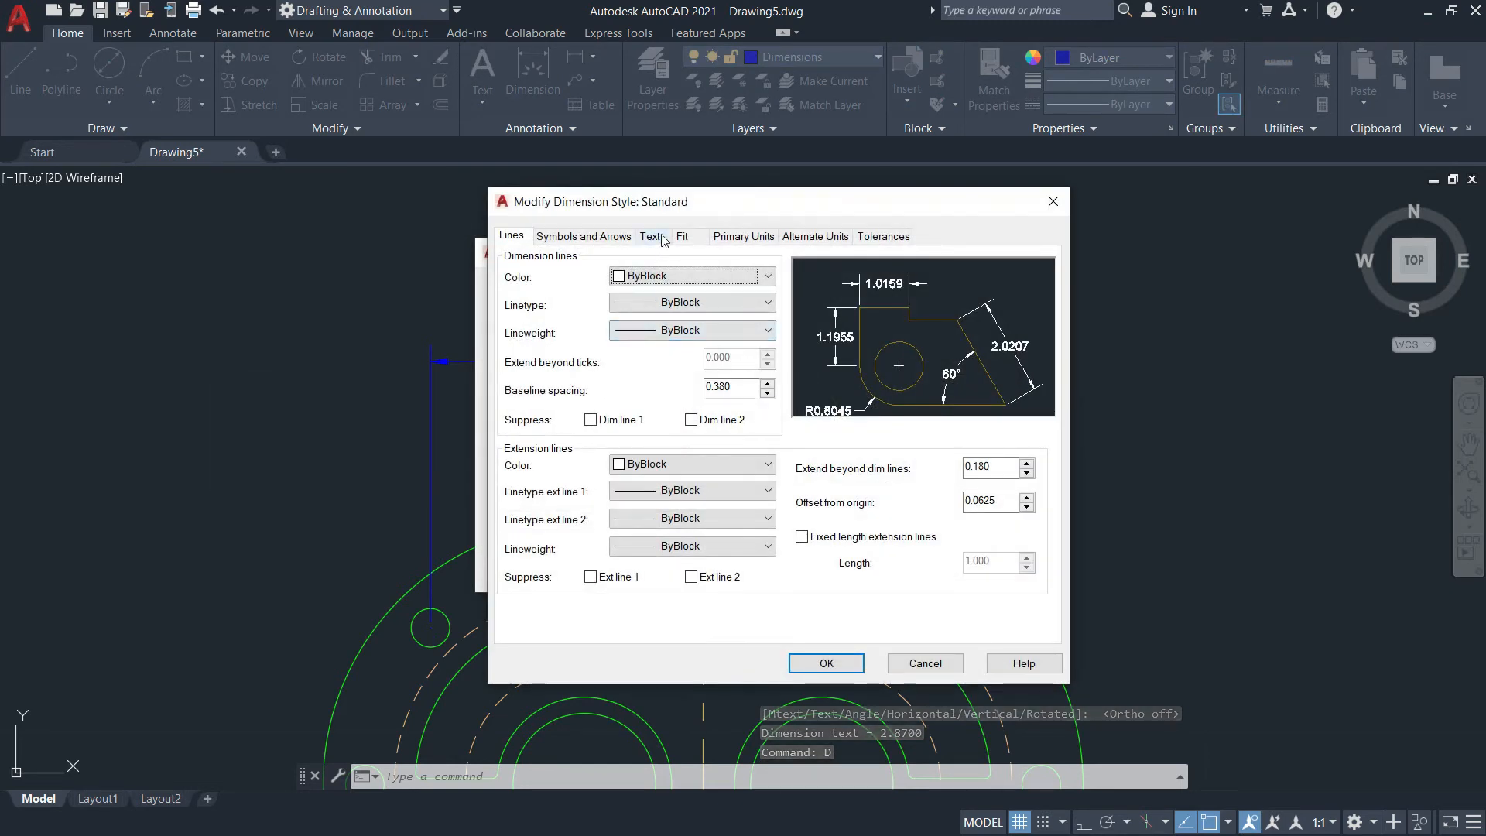
pyautogui.click(743, 236)
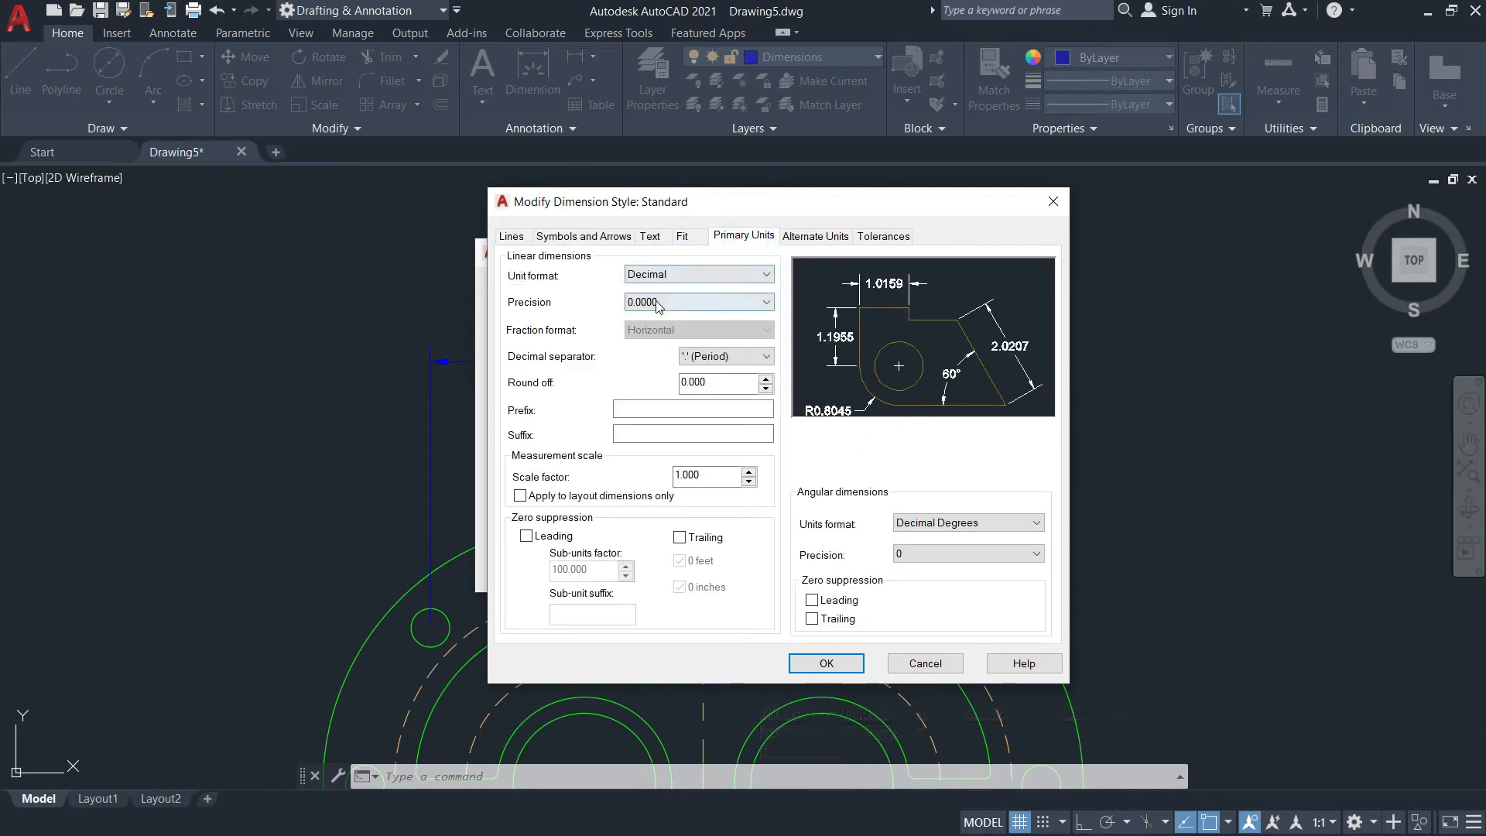
pyautogui.click(656, 303)
pyautogui.click(642, 356)
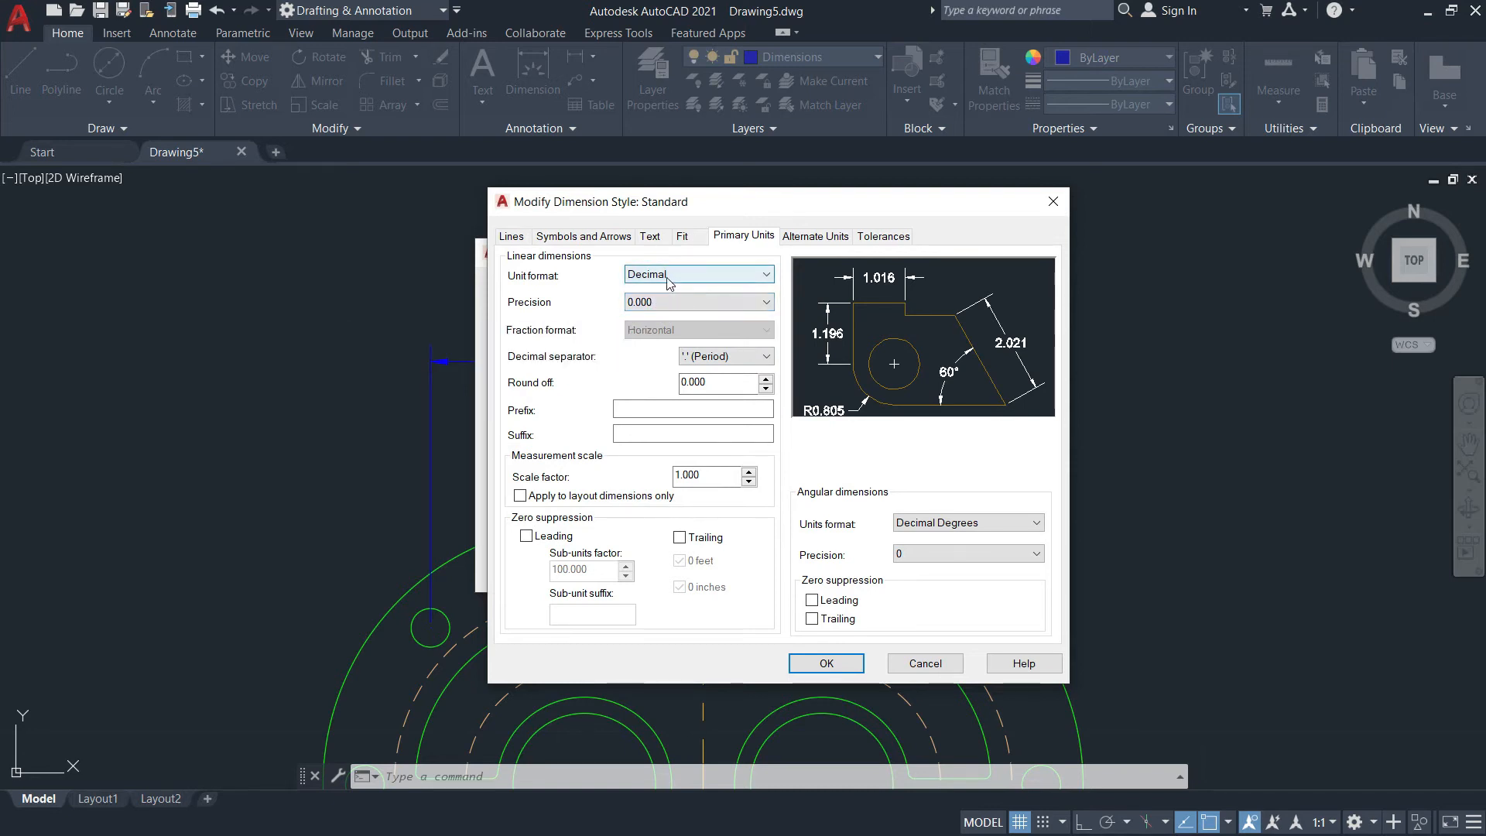
pyautogui.click(662, 303)
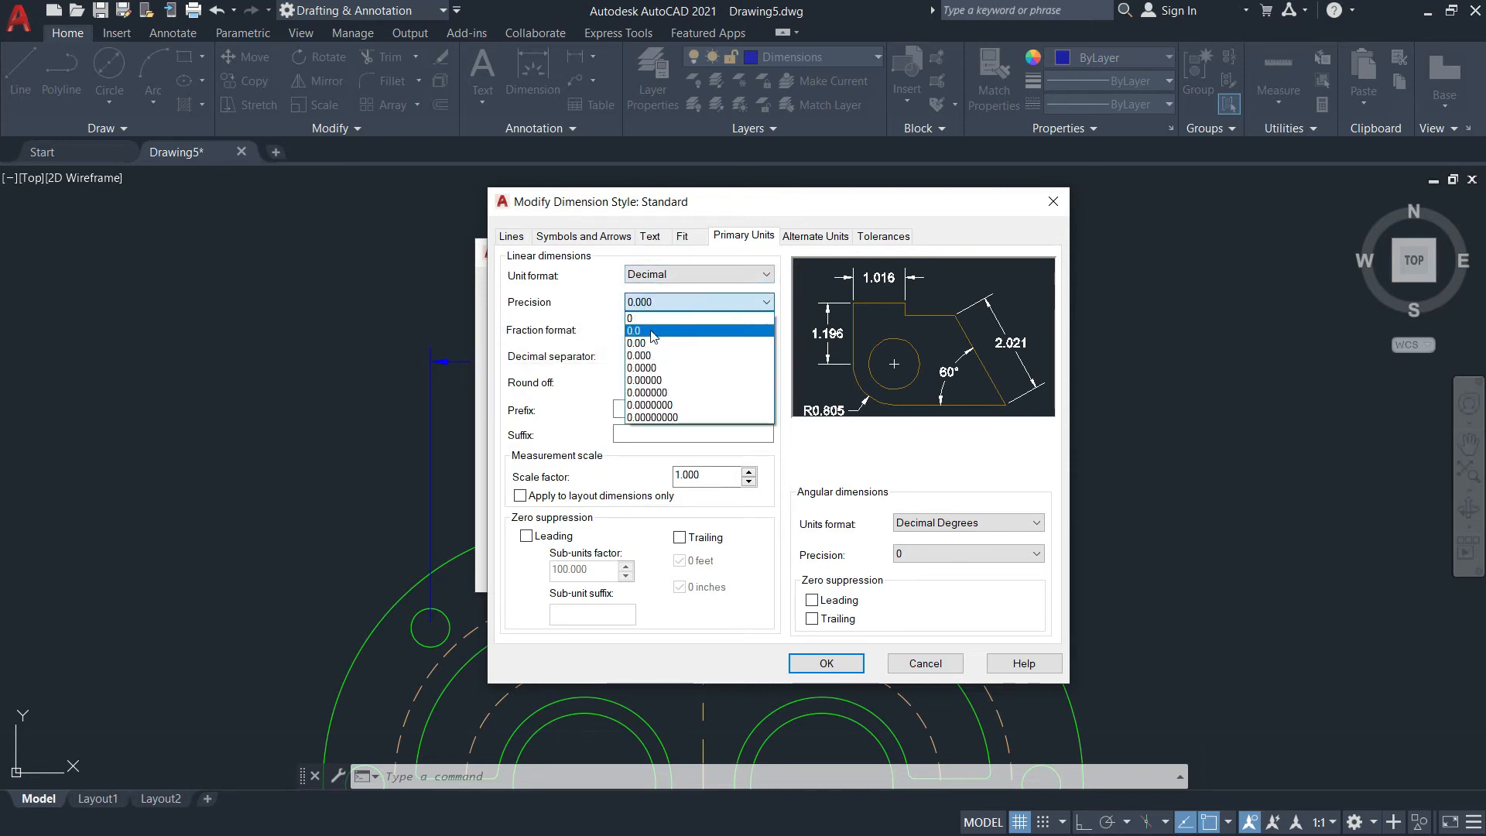
pyautogui.click(653, 343)
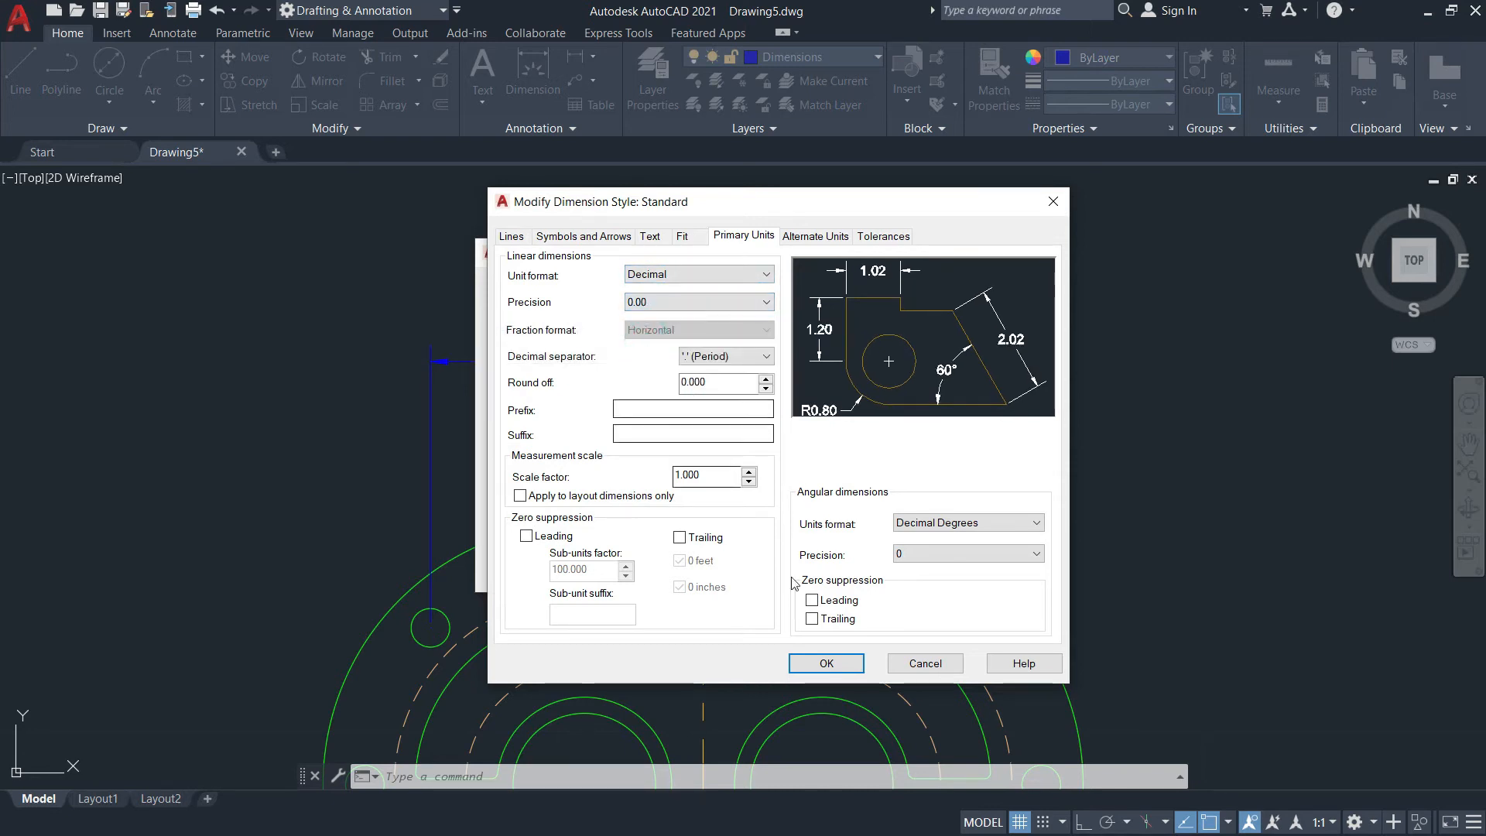
pyautogui.click(826, 665)
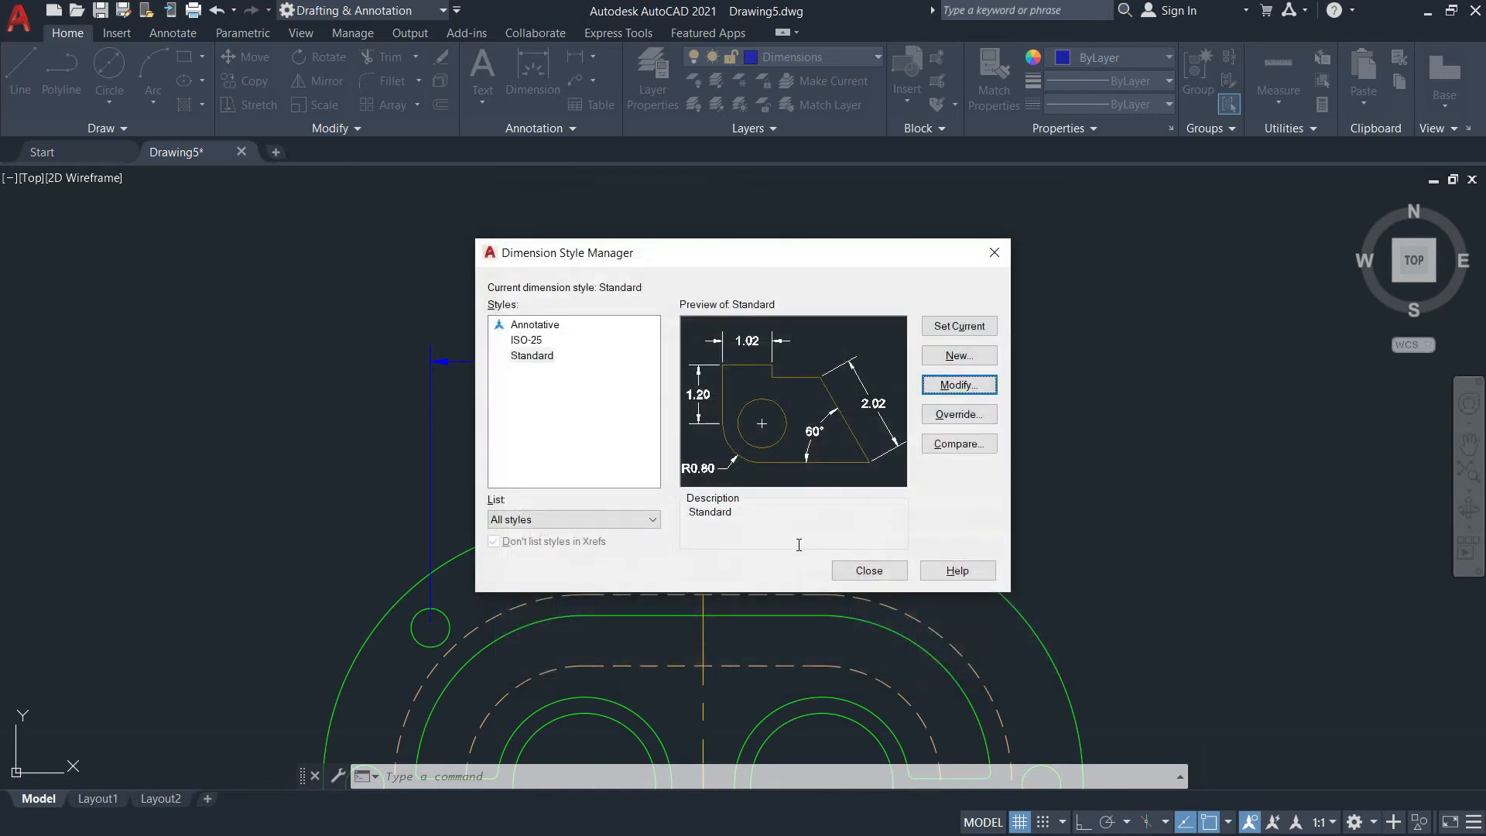
pyautogui.click(857, 572)
pyautogui.moveTo(580, 397); pyautogui.dragTo(673, 339, button='middle')
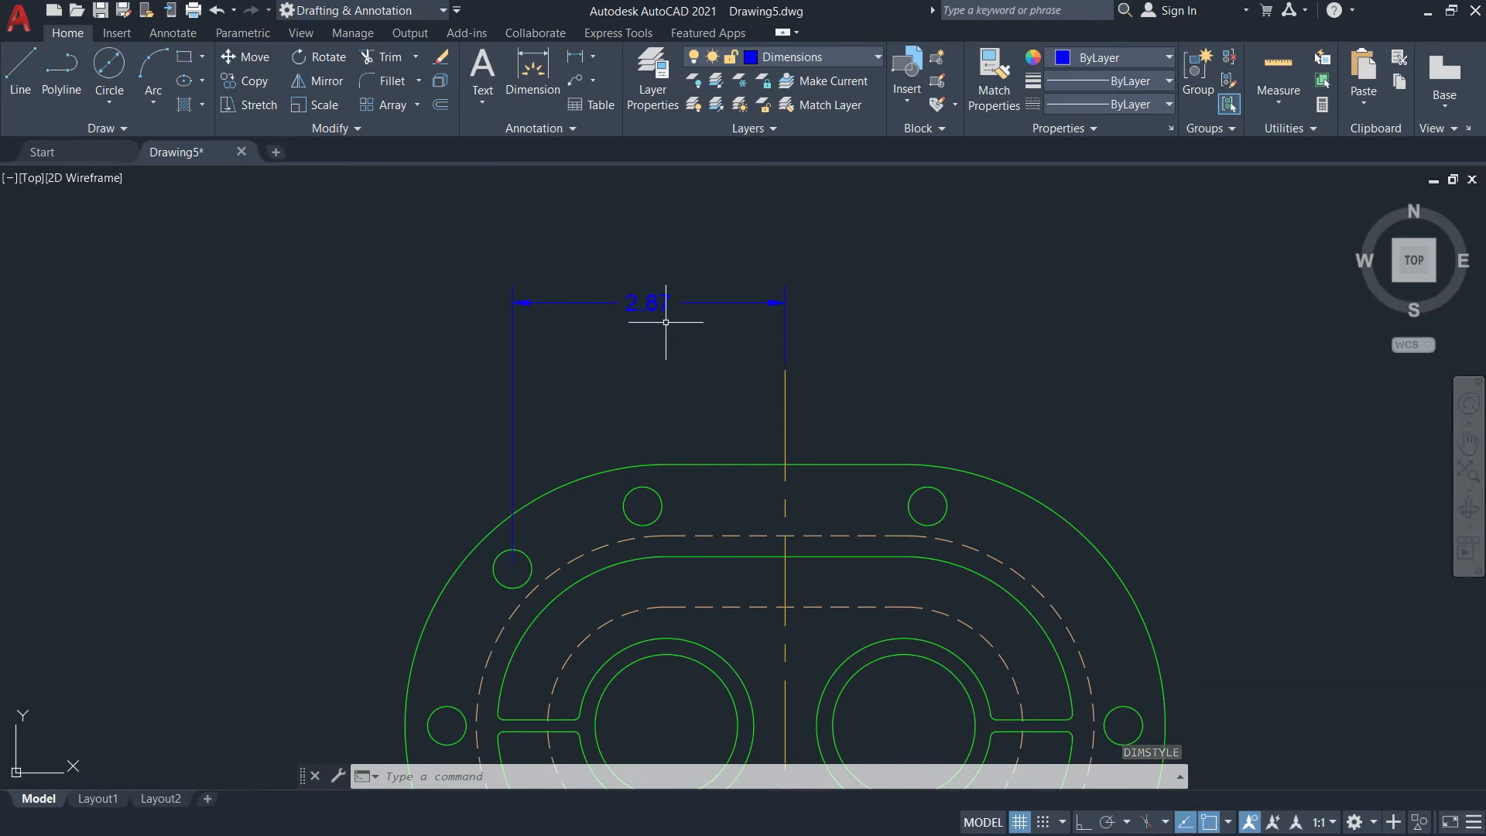
pyautogui.write('d')
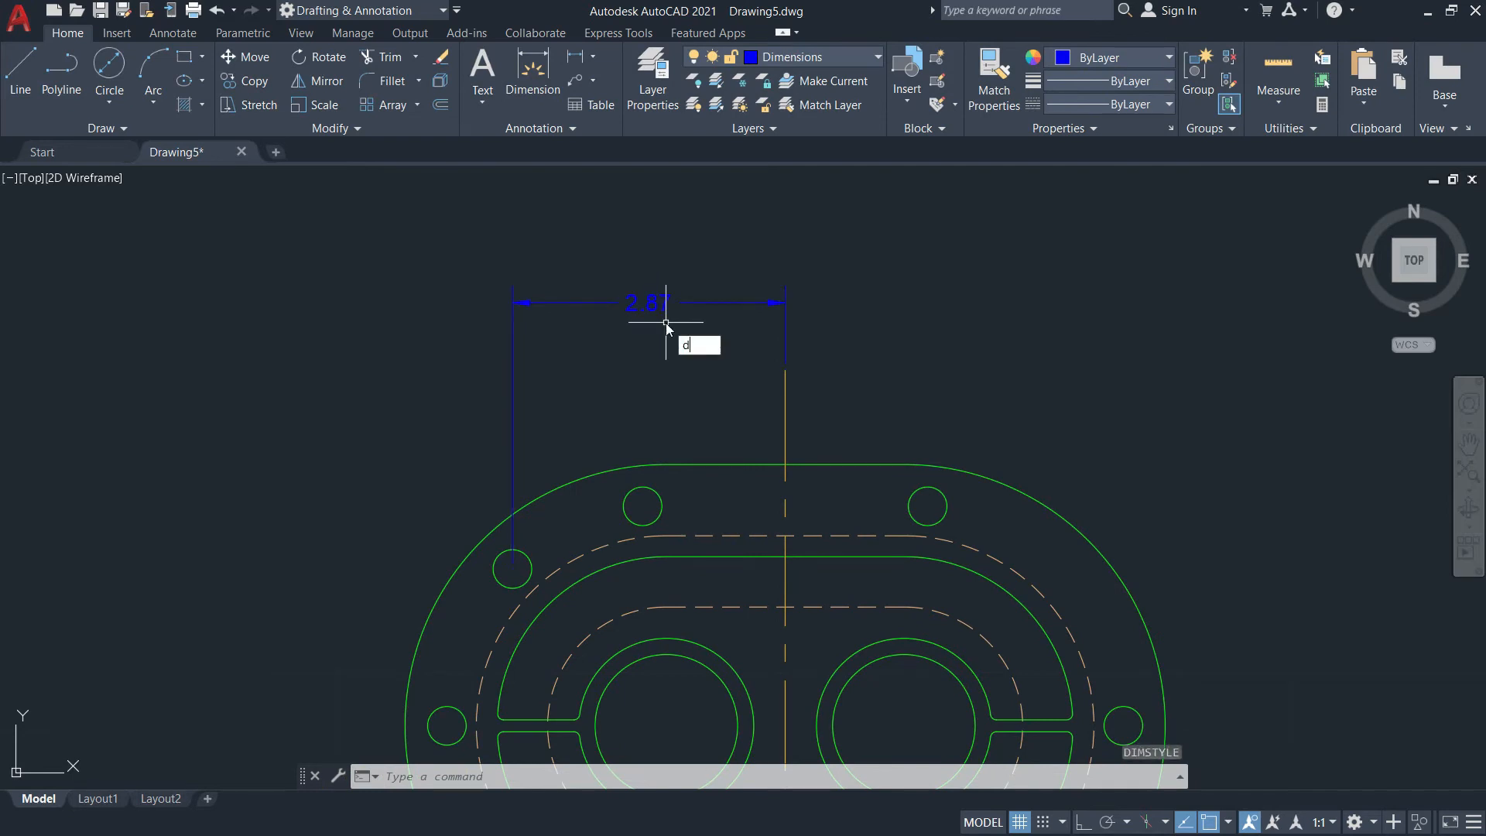
pyautogui.press('Return')
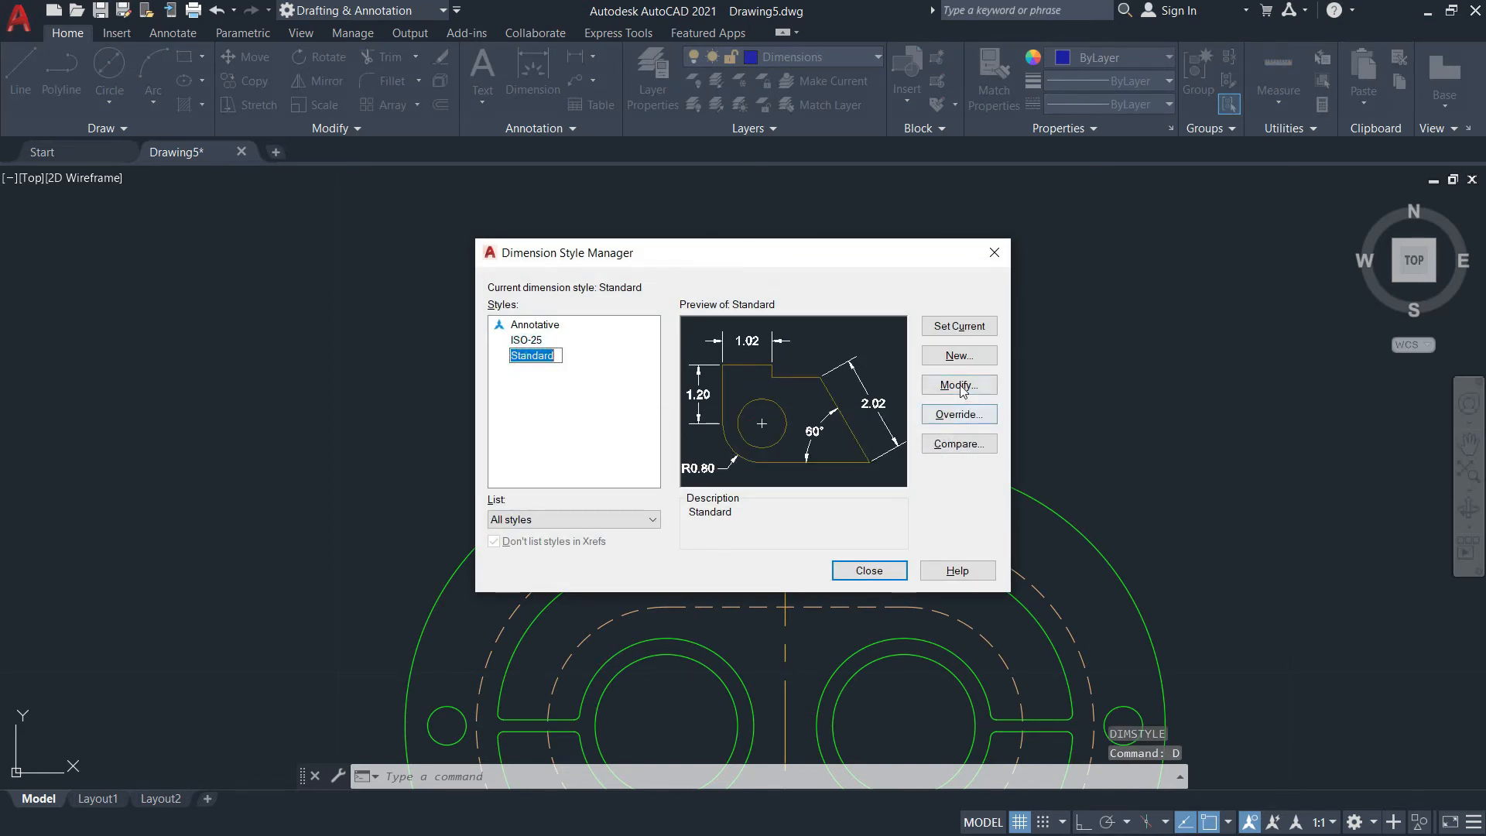
pyautogui.press('Return')
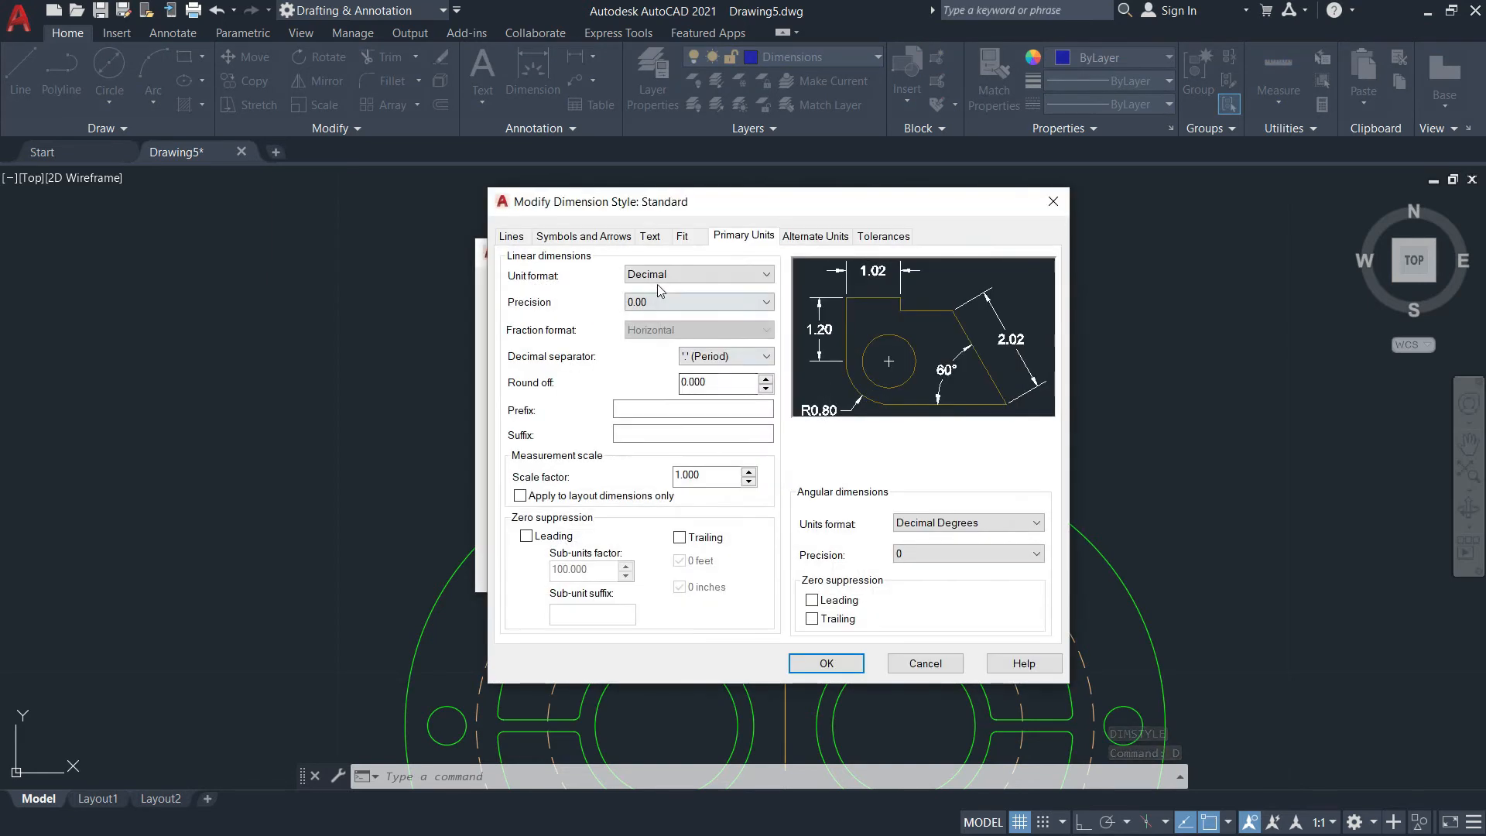
pyautogui.click(638, 435)
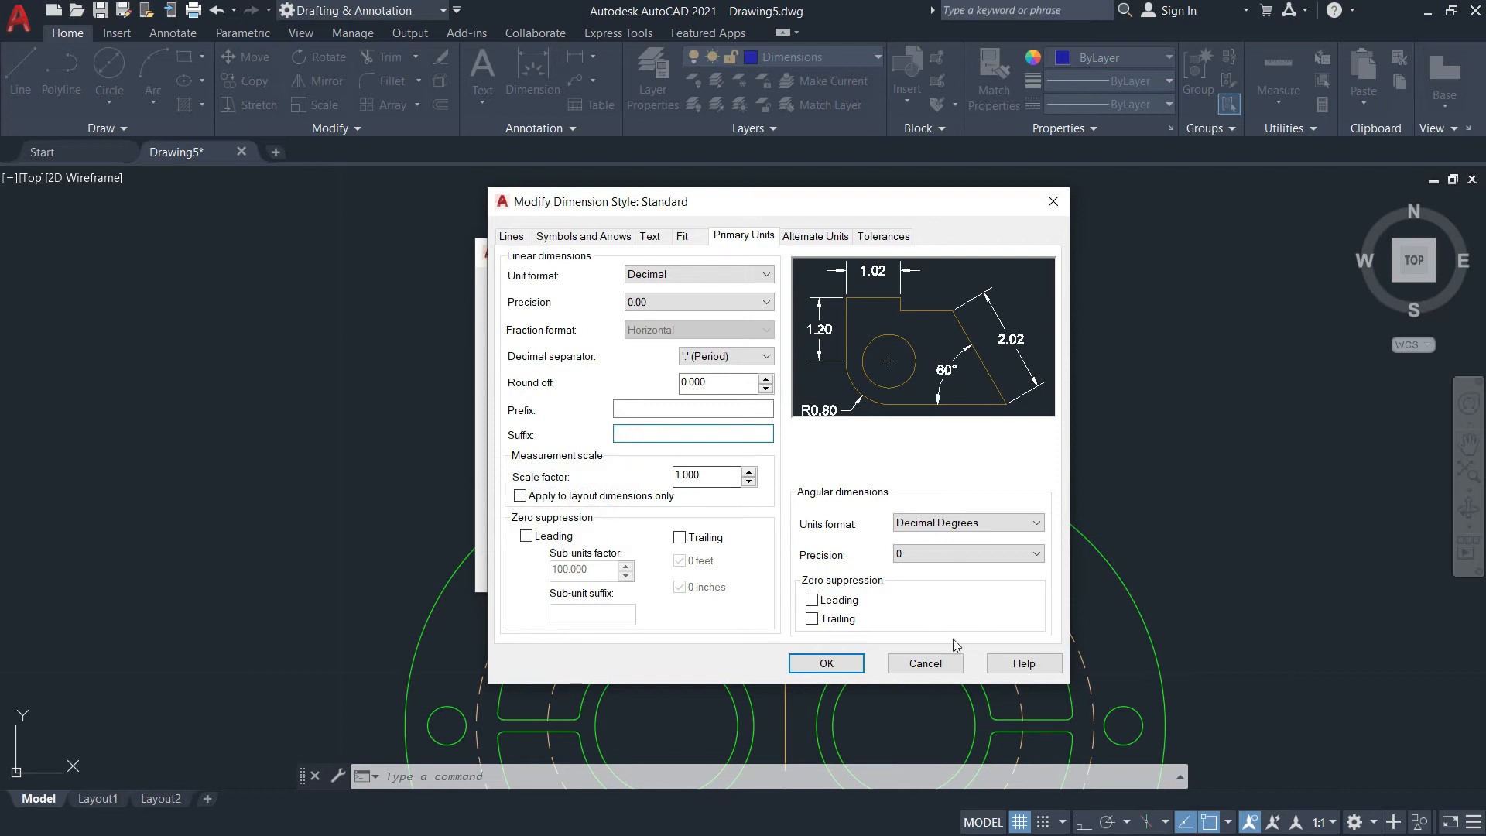
pyautogui.click(926, 665)
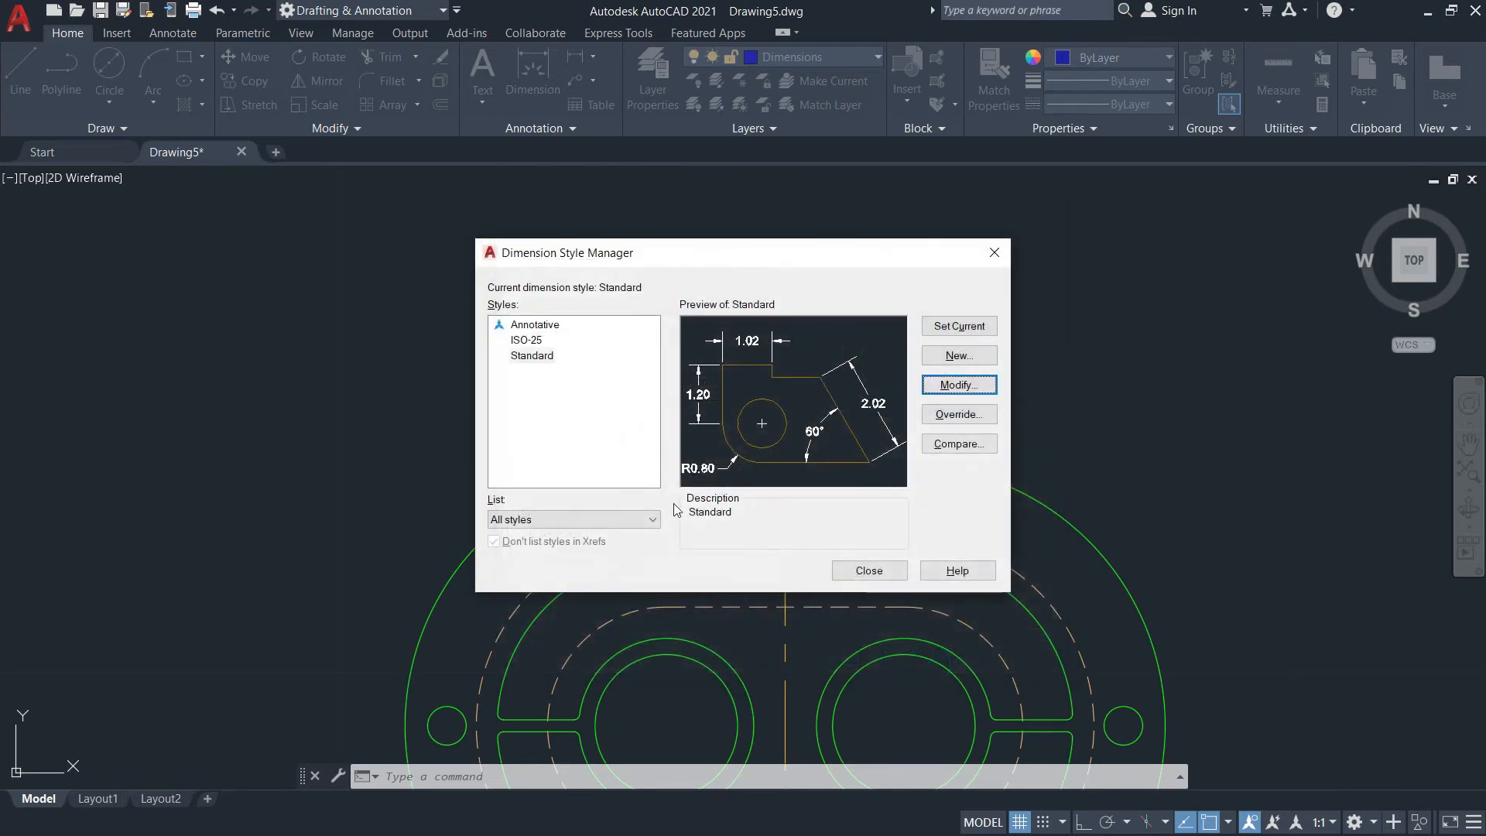
pyautogui.click(868, 572)
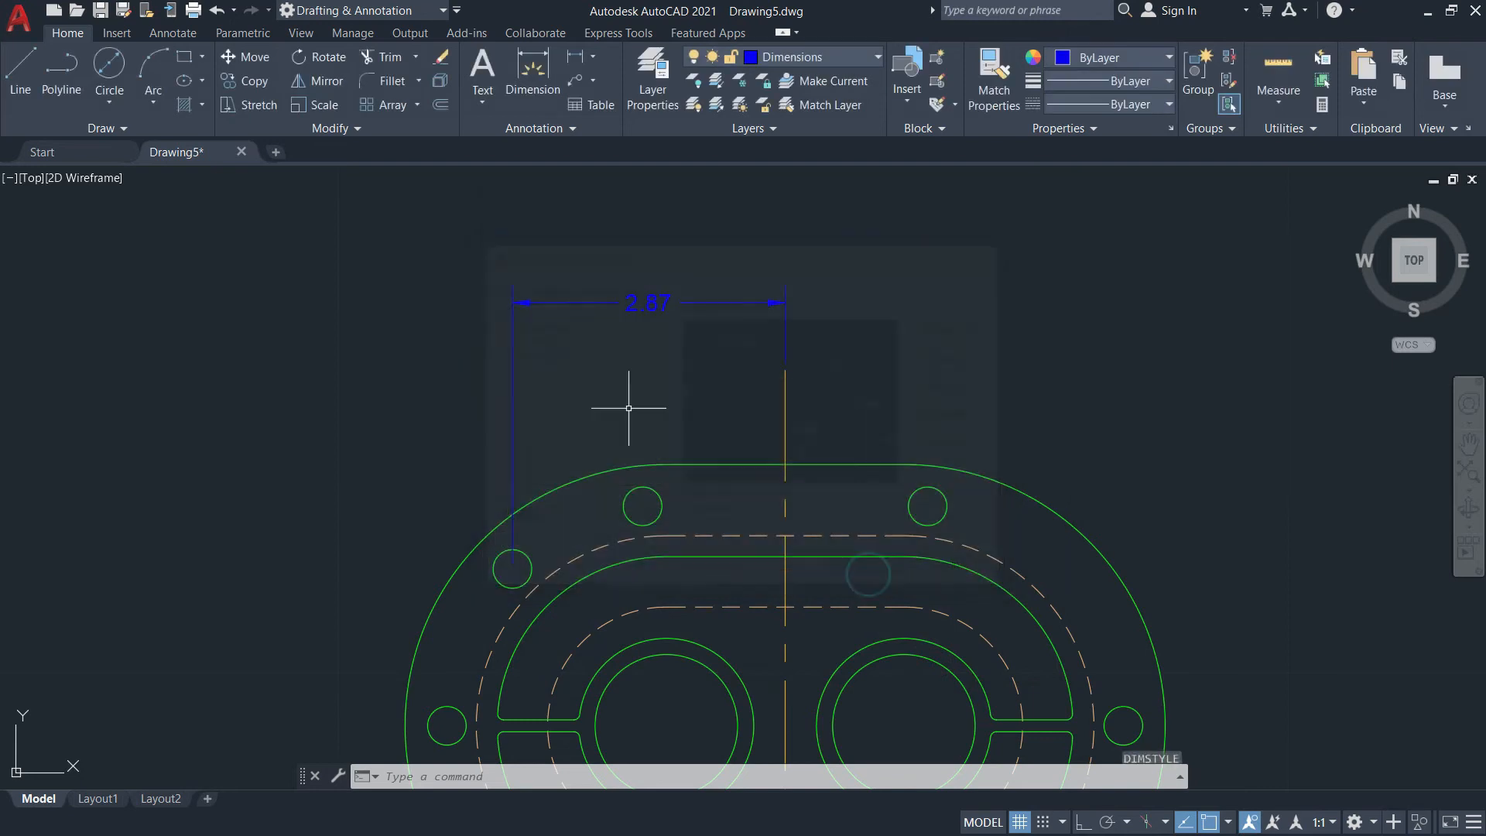
# Add an inch mark after the value in the horizontal dimension's text above the flange
pyautogui.doubleClick(649, 302)
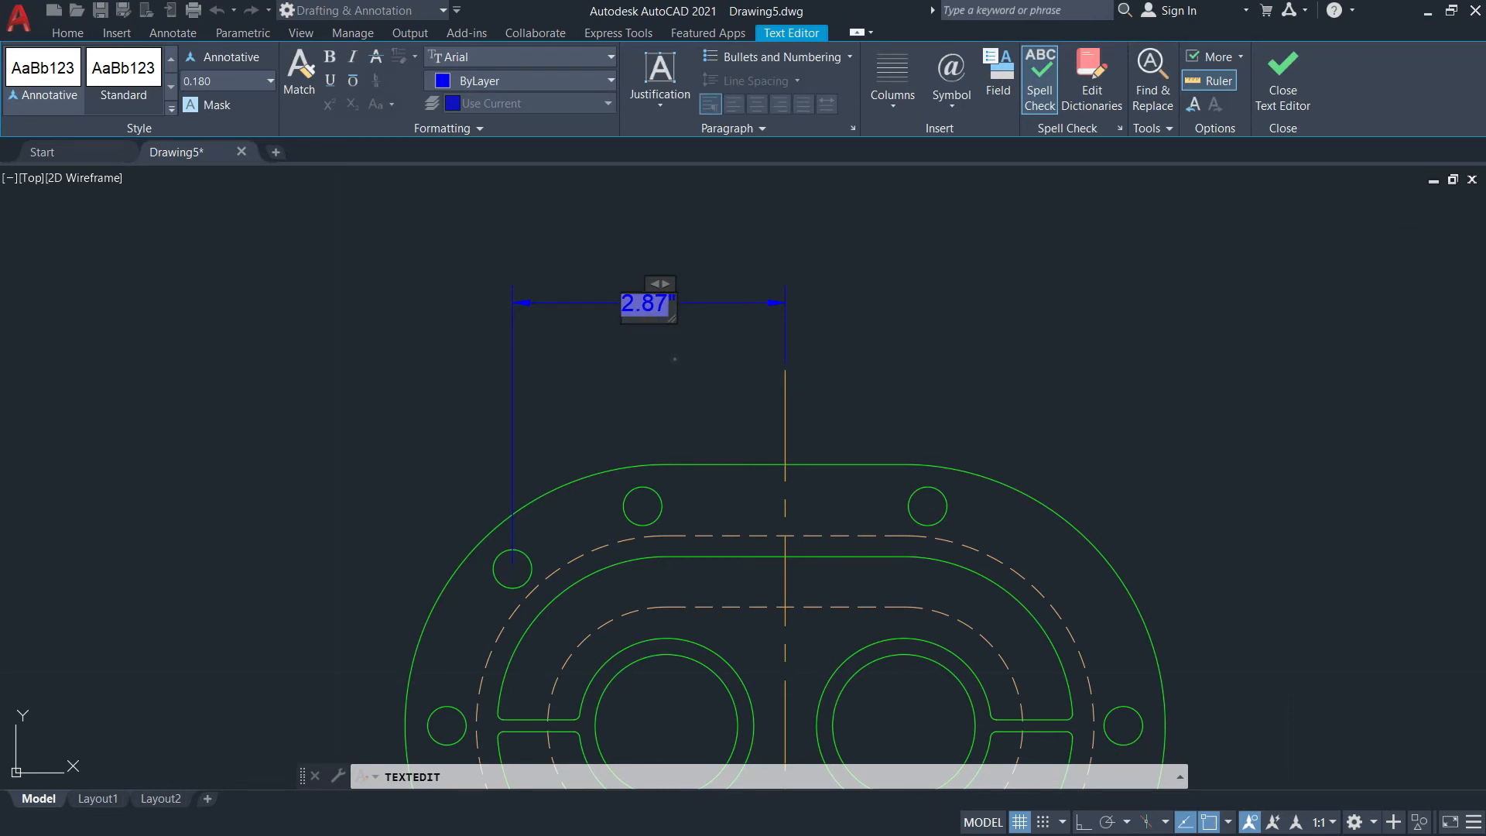
pyautogui.click(595, 373)
pyautogui.press('Escape')
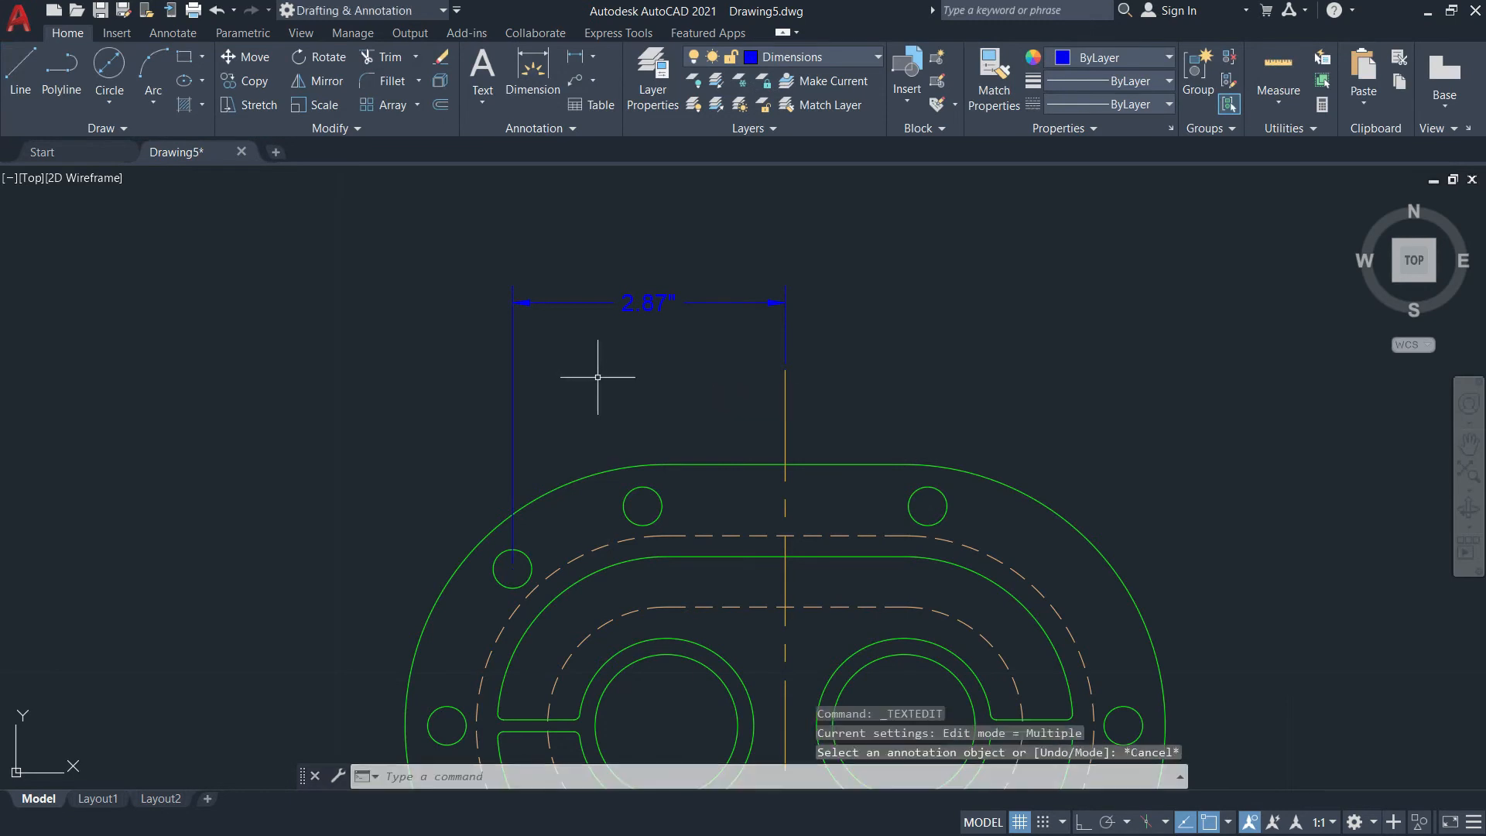
# Try to place a vertical linear dimension from the left bolt hole's center to the upper-left bolt hole's center, checking it against the reference image
pyautogui.moveTo(625, 373)
pyautogui.mouseDown(button='middle')
pyautogui.moveTo(736, 295)
pyautogui.moveTo(789, 286)
pyautogui.moveTo(736, 291)
pyautogui.moveTo(784, 327)
pyautogui.mouseUp(button='middle')
pyautogui.hotkey('alt', 'Tab')
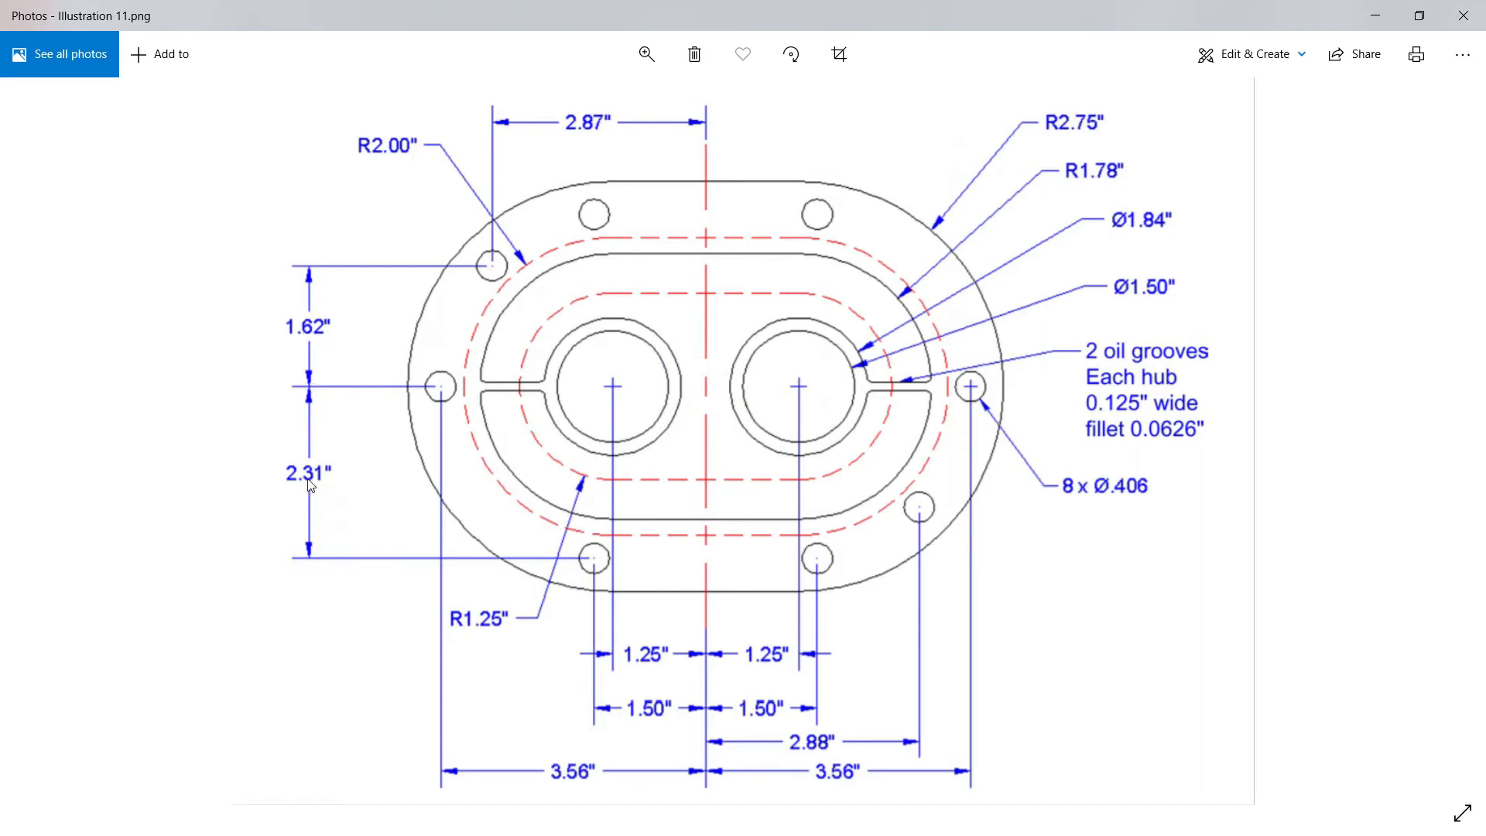
pyautogui.hotkey('alt', 'Tab')
pyautogui.moveTo(623, 437); pyautogui.dragTo(591, 384, button='middle')
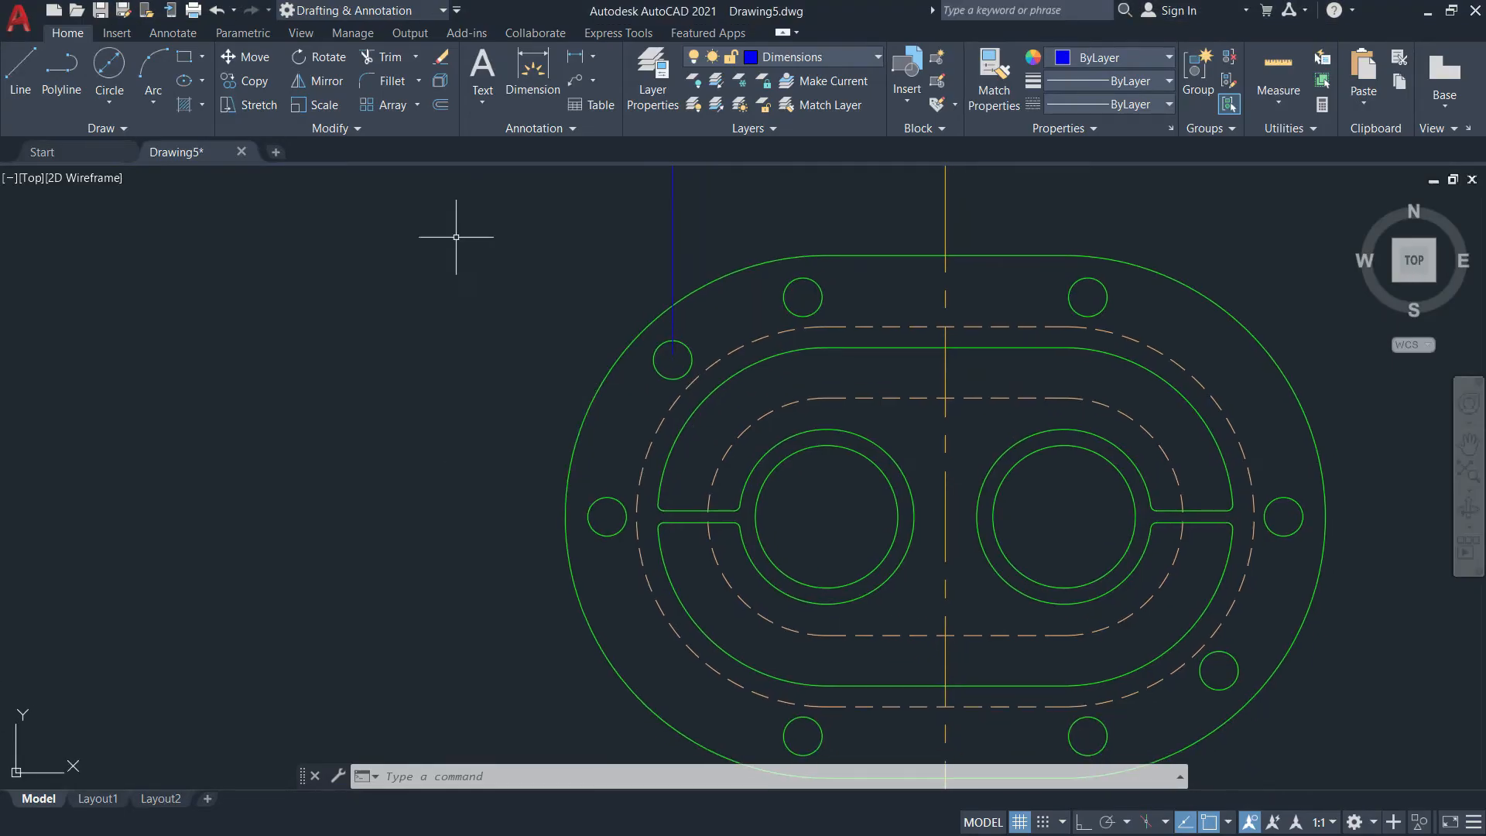
pyautogui.click(591, 67)
pyautogui.click(545, 116)
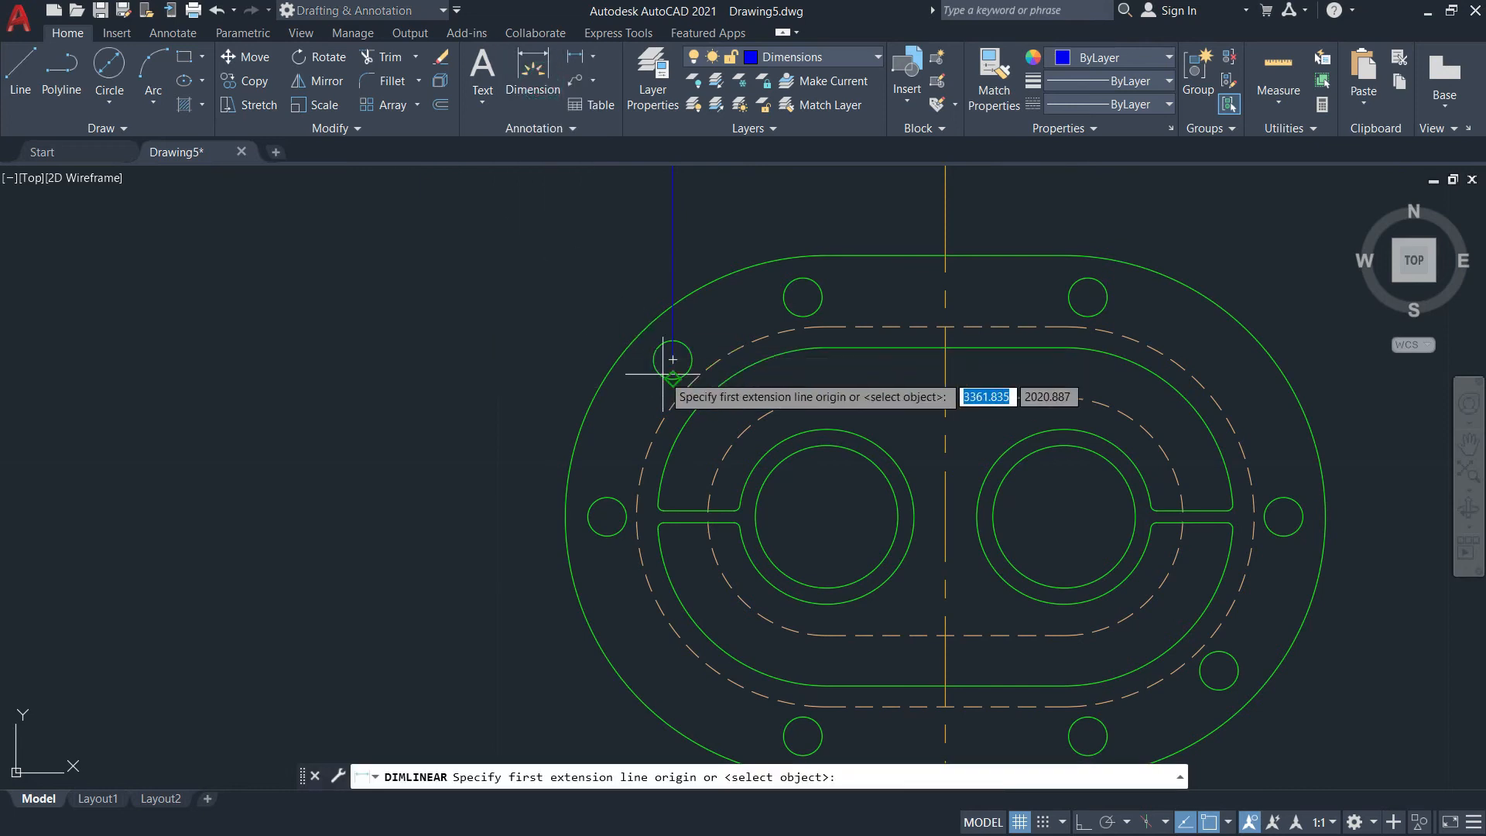
pyautogui.click(596, 520)
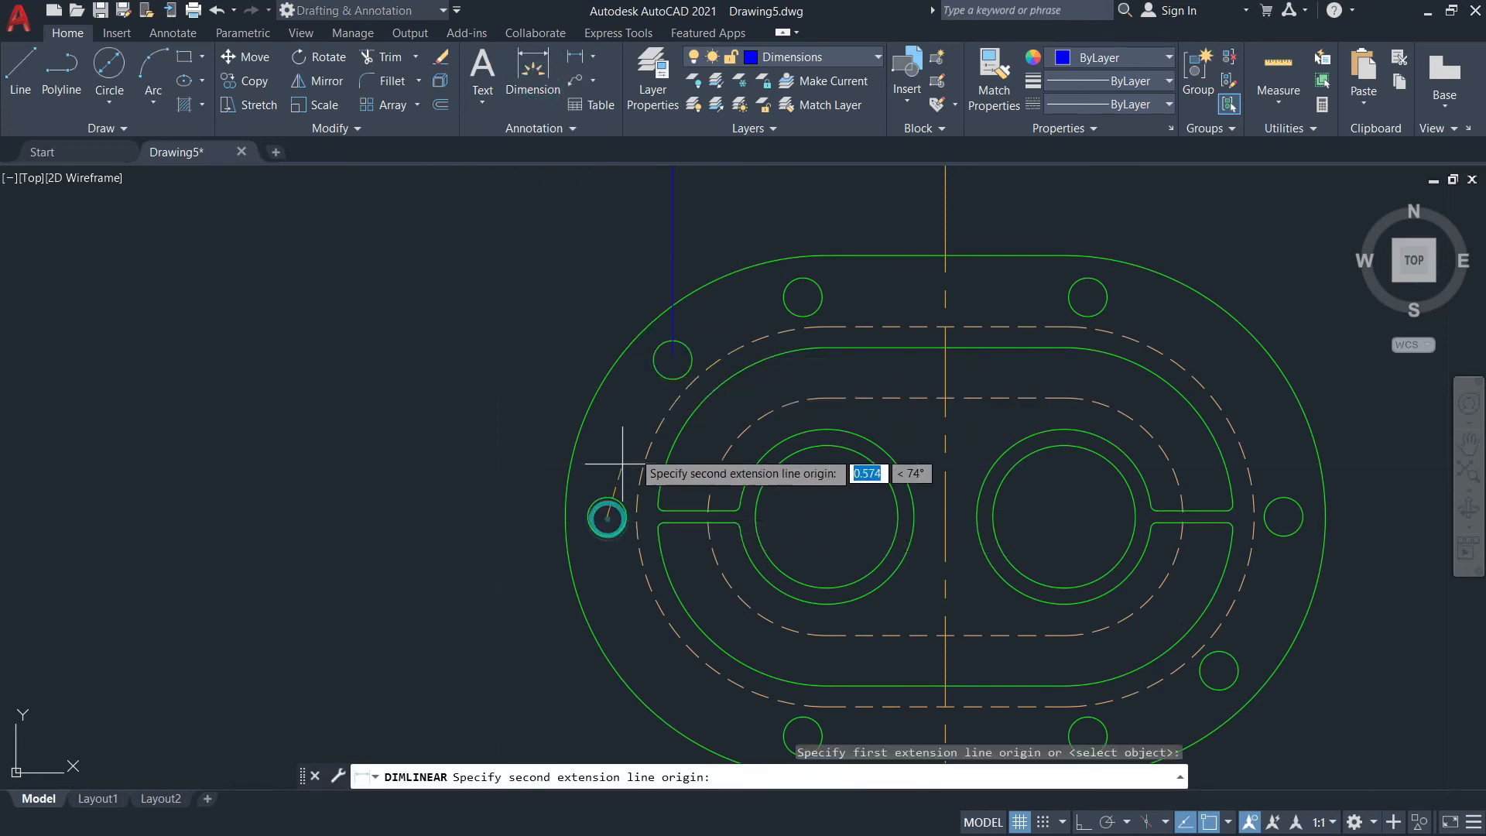
pyautogui.click(672, 359)
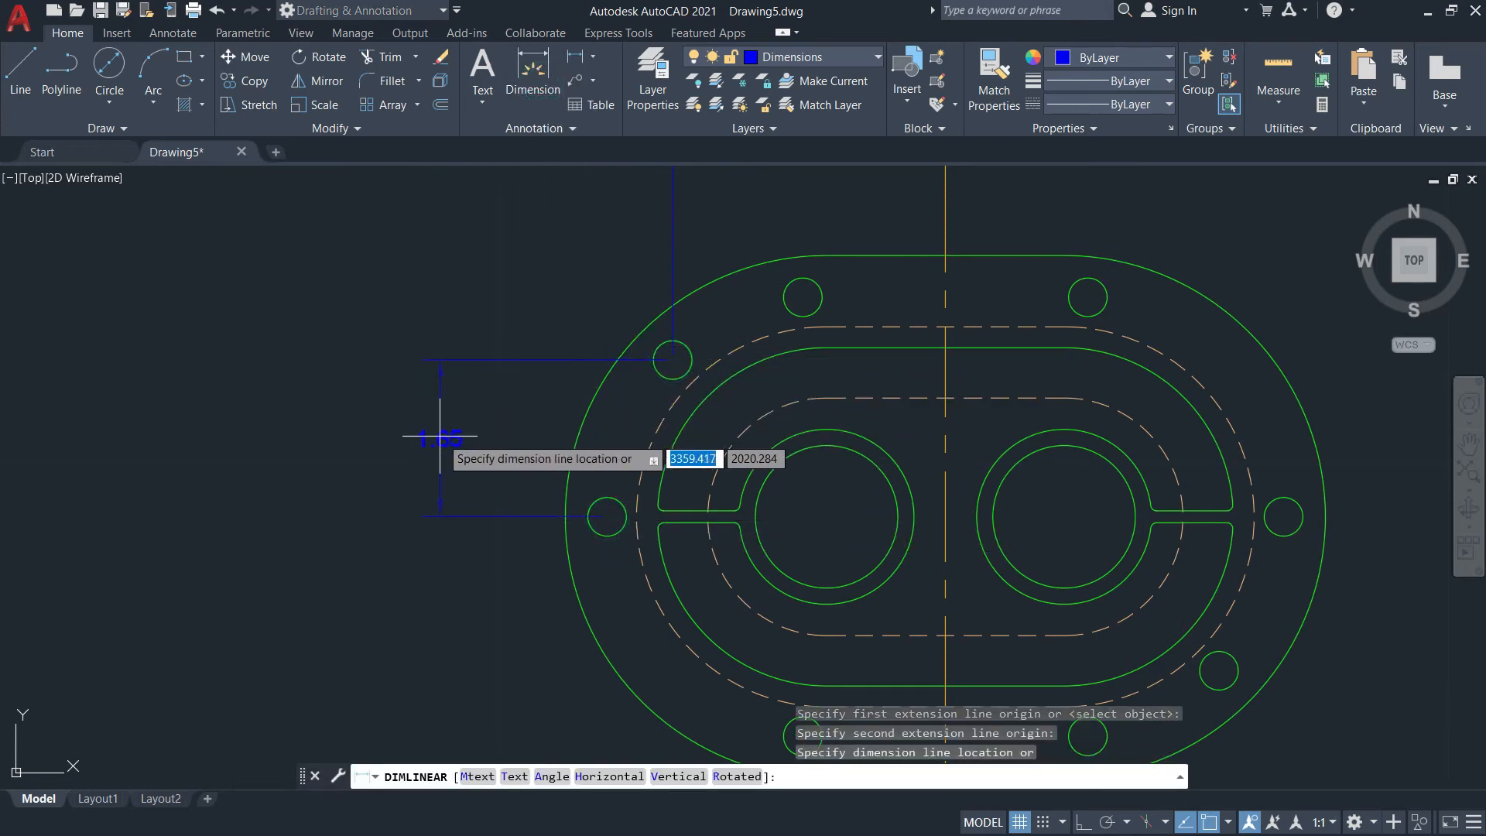
pyautogui.hotkey('alt', 'Tab')
pyautogui.hotkey('alt', 'Tab')
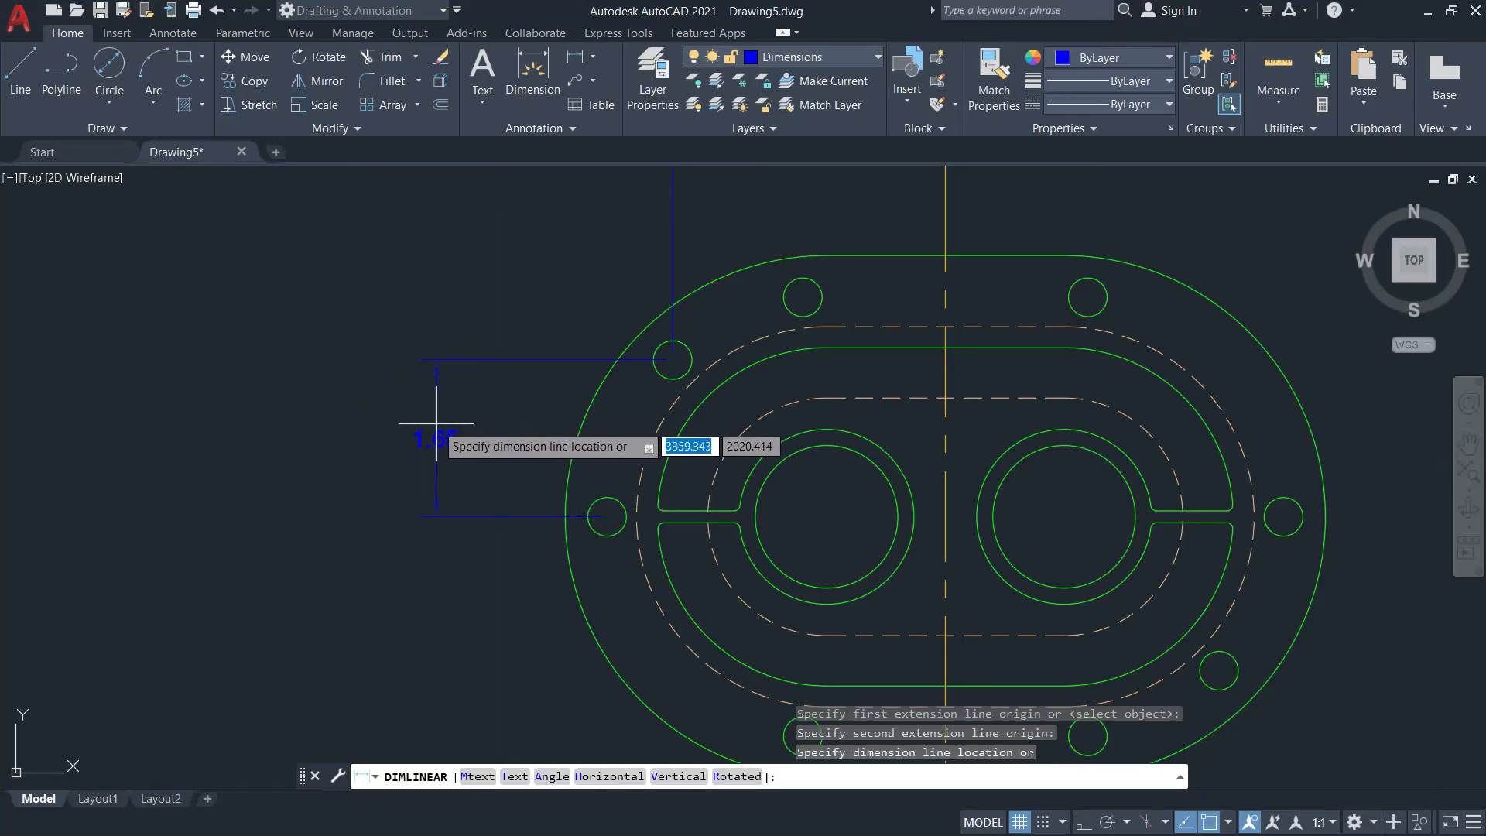
pyautogui.press('Escape')
pyautogui.press('Escape')
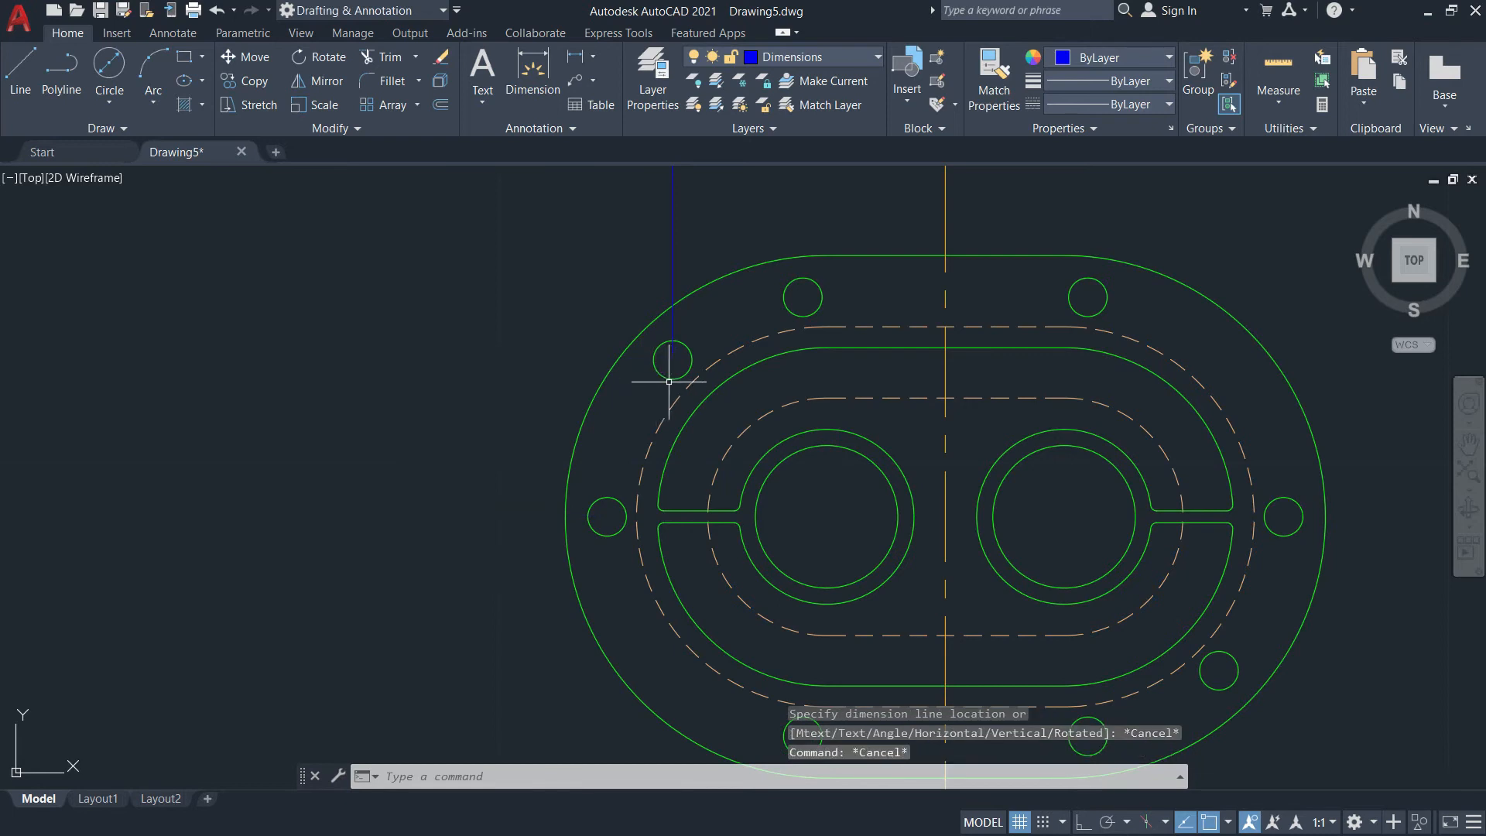
# Erase the upper-left bolt hole and the horizontal dimension attached to it
pyautogui.click(666, 377)
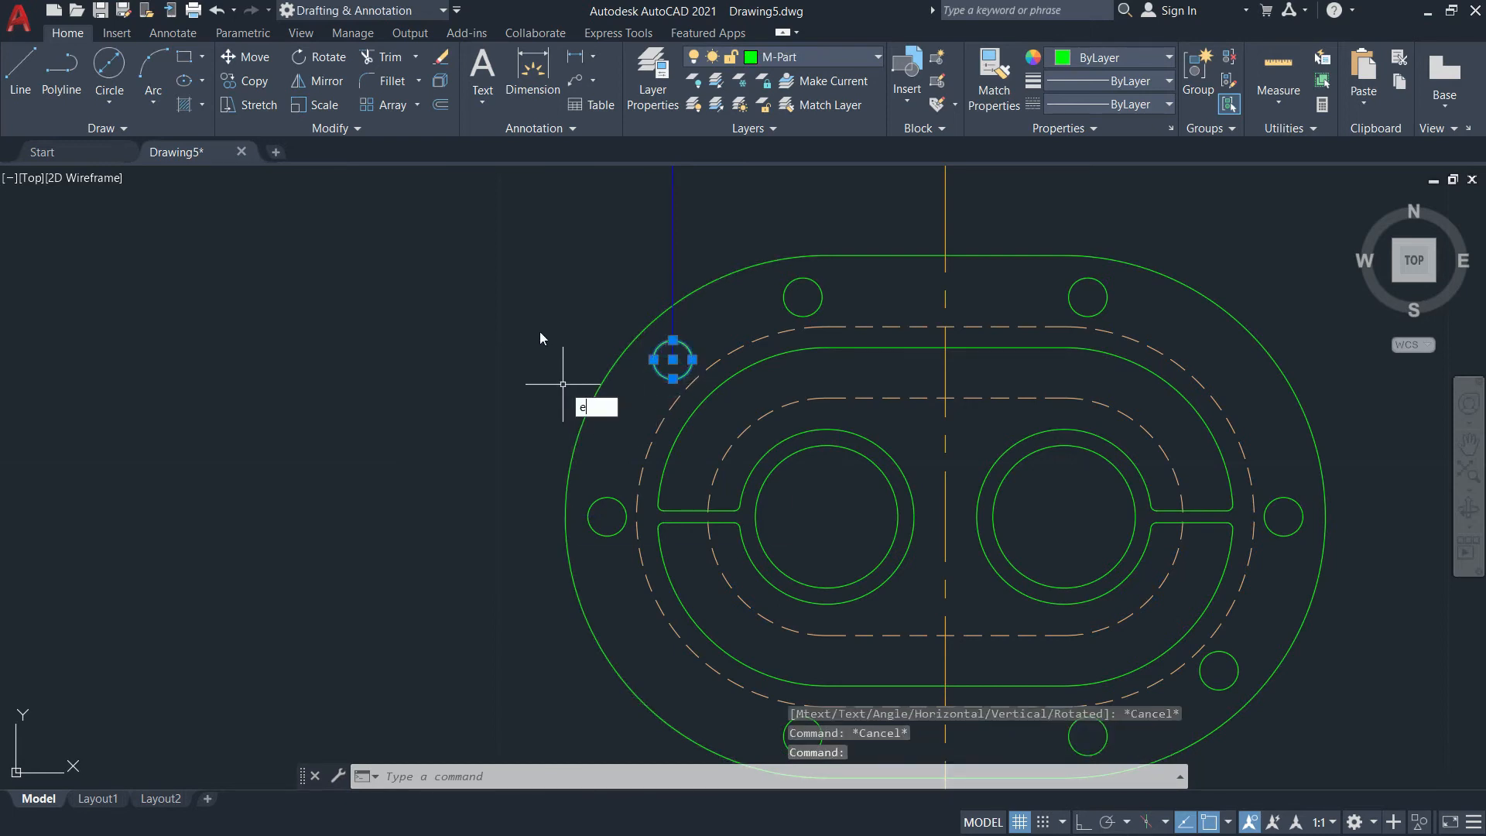
pyautogui.press('Return')
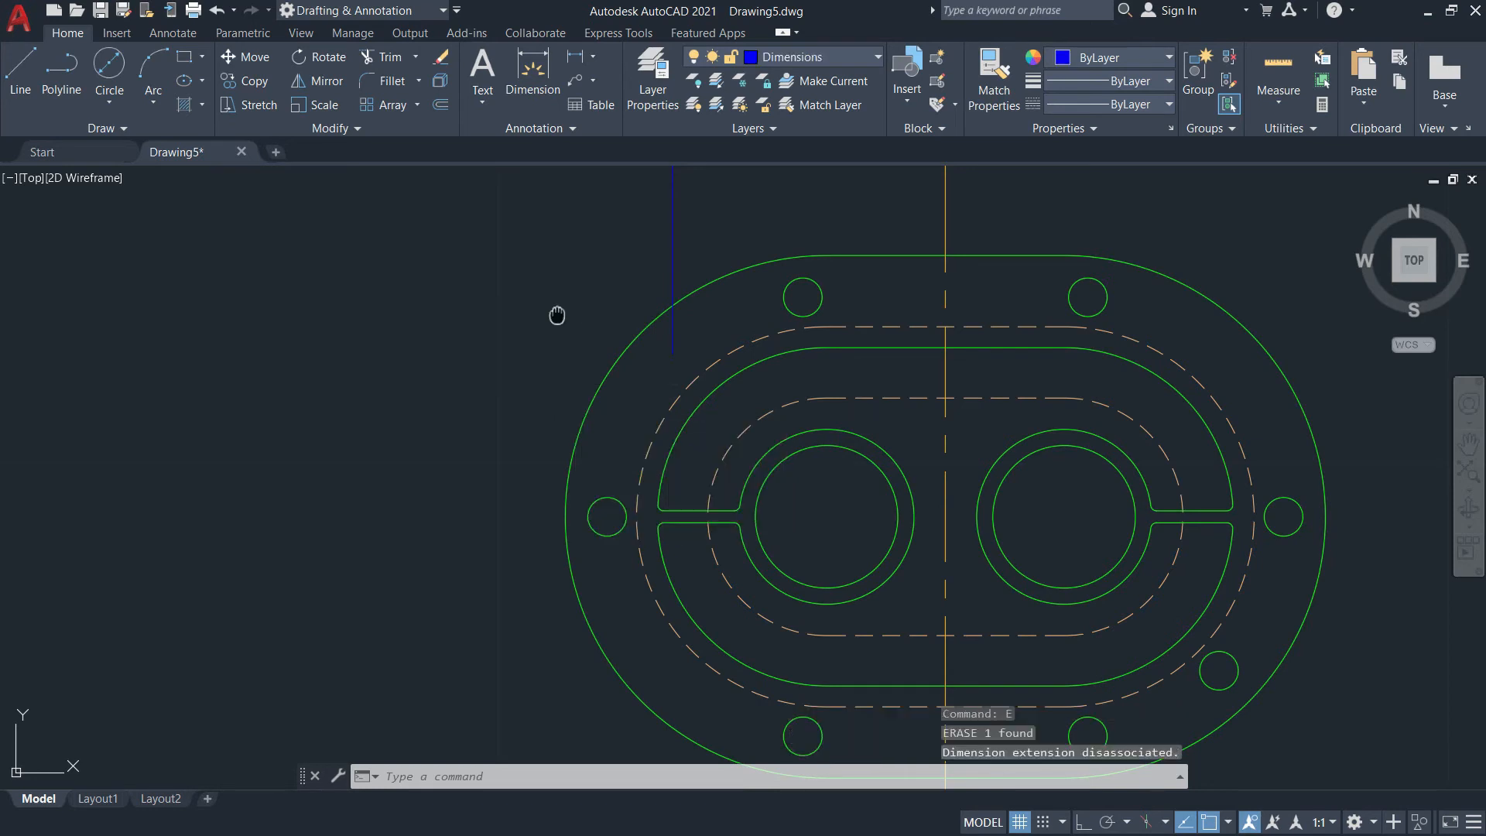
pyautogui.moveTo(554, 315); pyautogui.dragTo(529, 405, button='middle')
pyautogui.click(674, 279)
pyautogui.click(600, 255)
pyautogui.press('Delete')
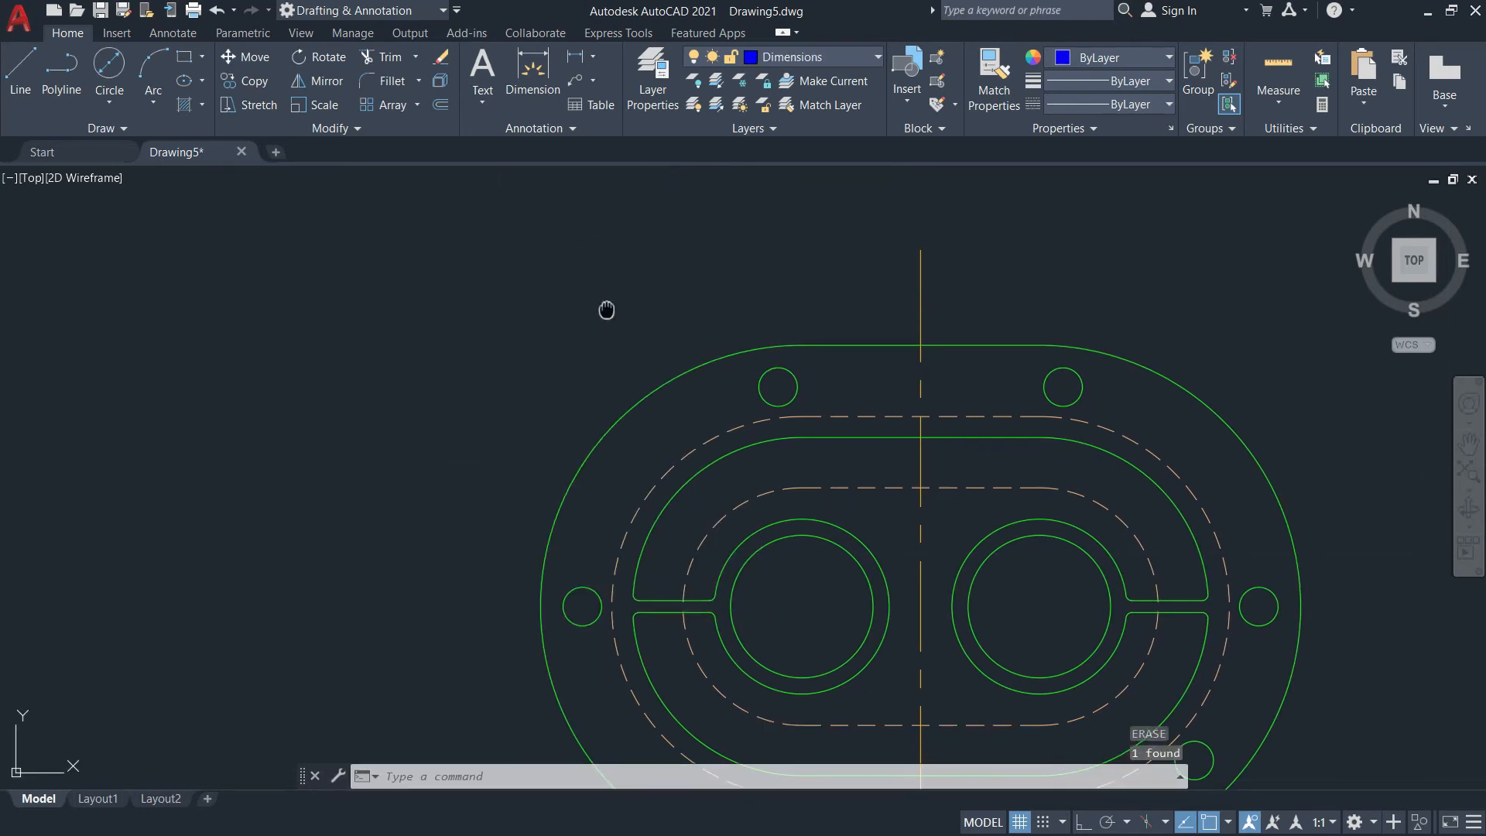
pyautogui.moveTo(650, 490); pyautogui.dragTo(626, 470, button='middle')
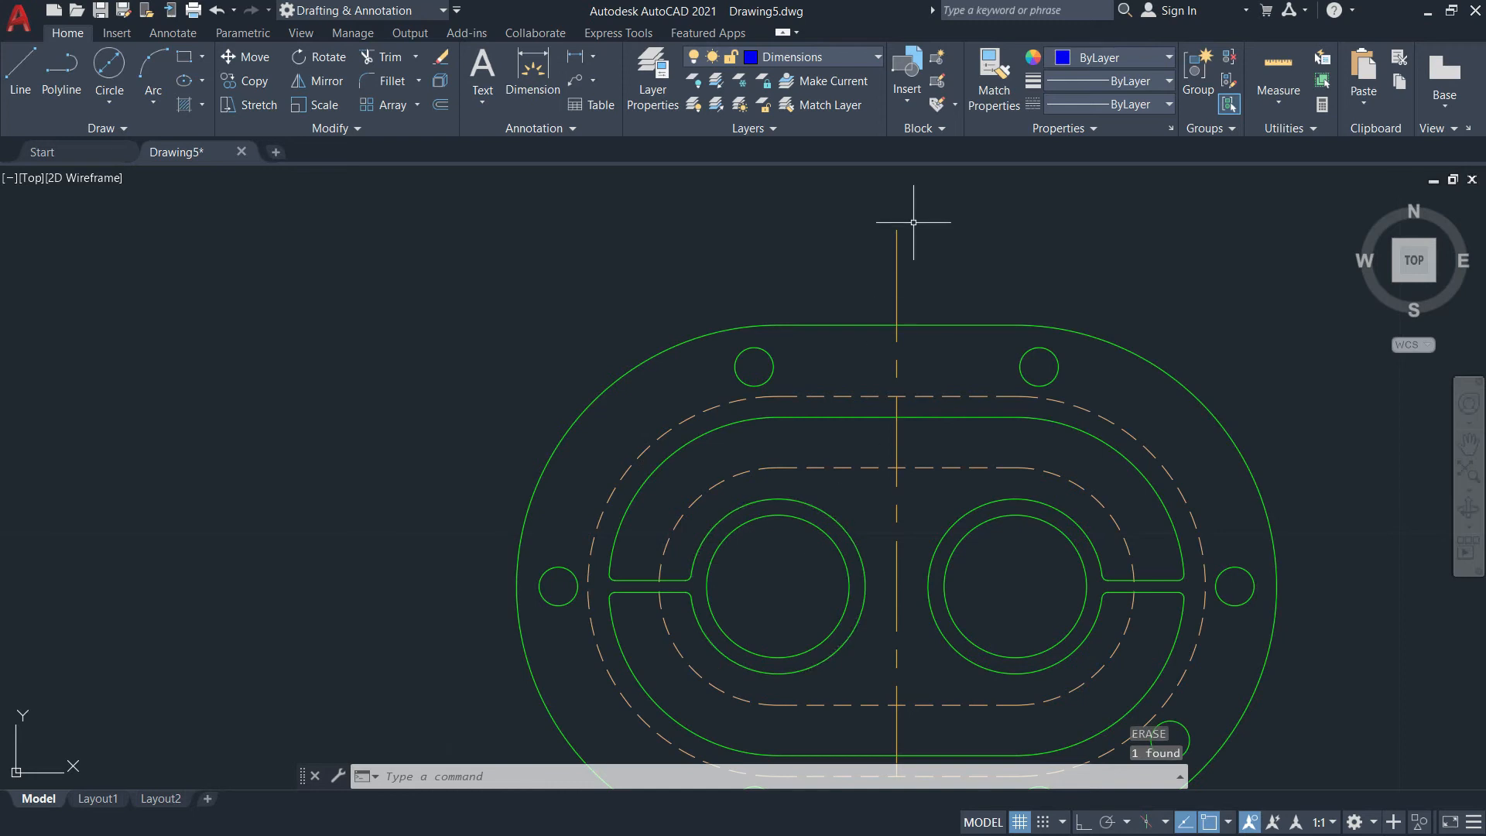
# Make the M-Part layer current and draw a horizontal line from the vertical centerline to the left bolt hole's center
pyautogui.click(840, 59)
pyautogui.click(801, 198)
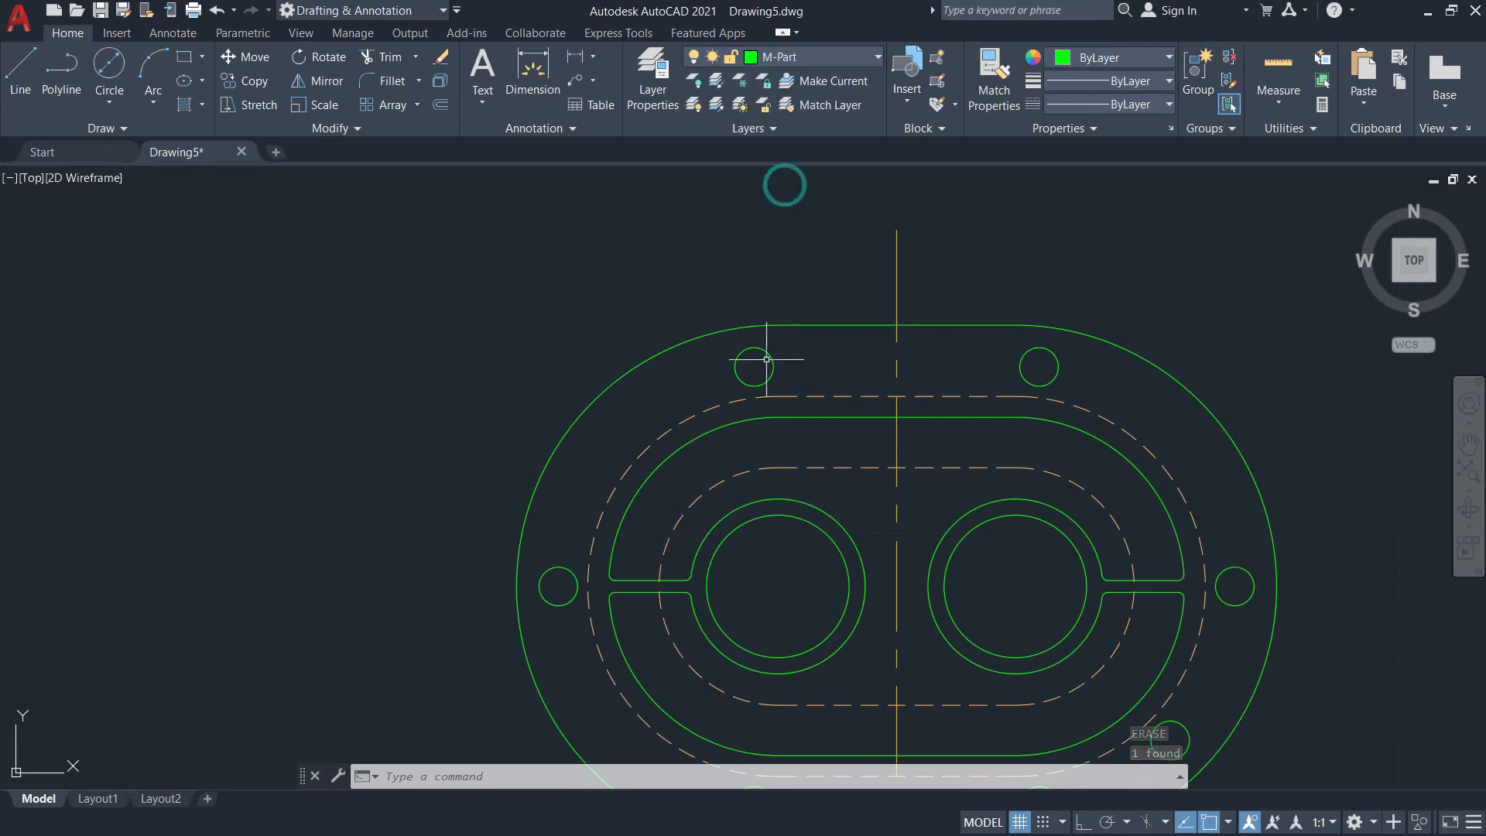
pyautogui.write('l')
pyautogui.press('Return')
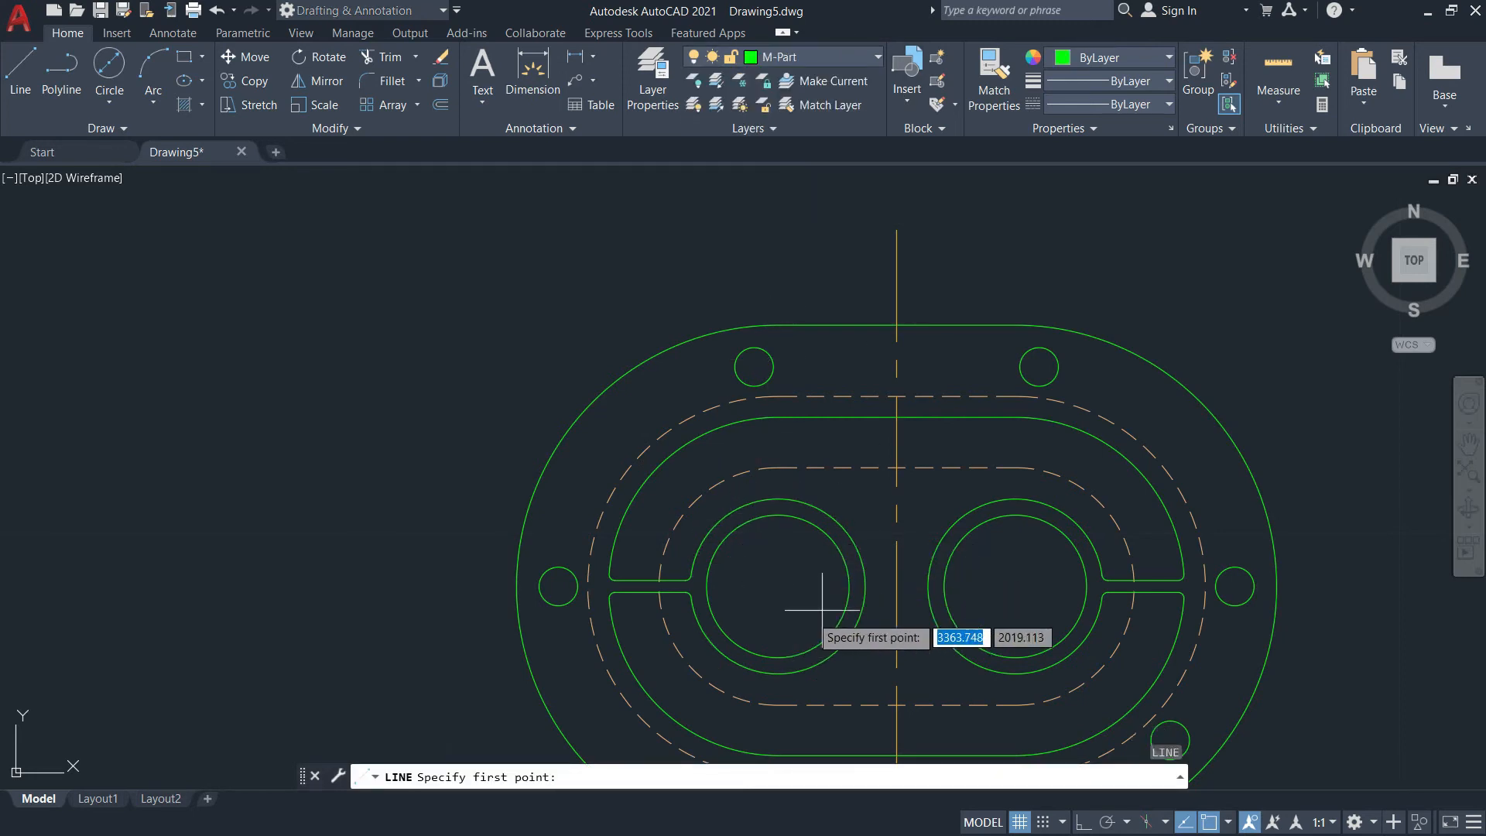
pyautogui.click(896, 586)
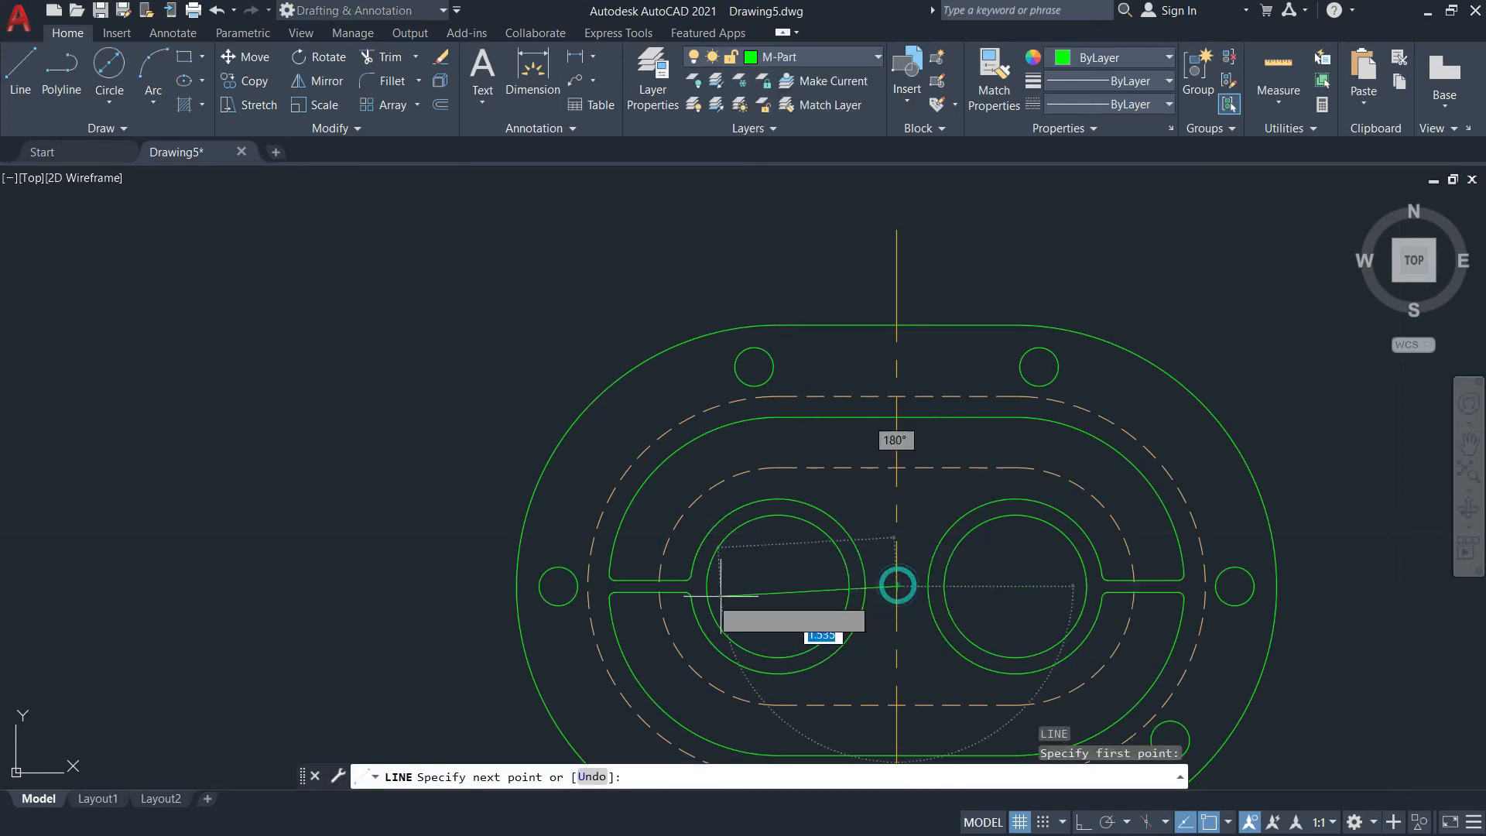
pyautogui.click(557, 586)
pyautogui.press('Escape')
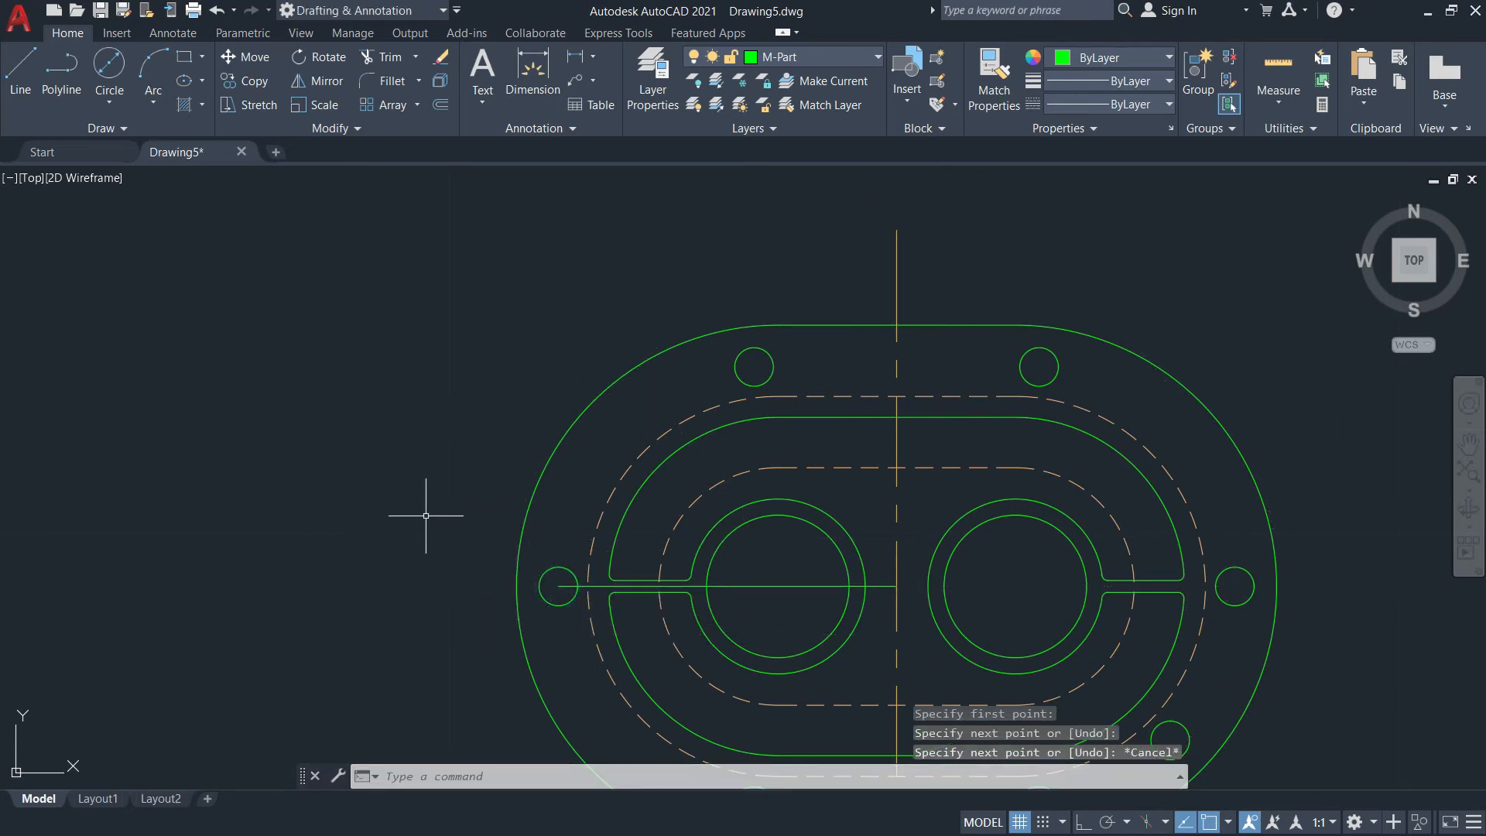
# Offset the horizontal construction line 1.62 upward
pyautogui.write('o')
pyautogui.press('Return')
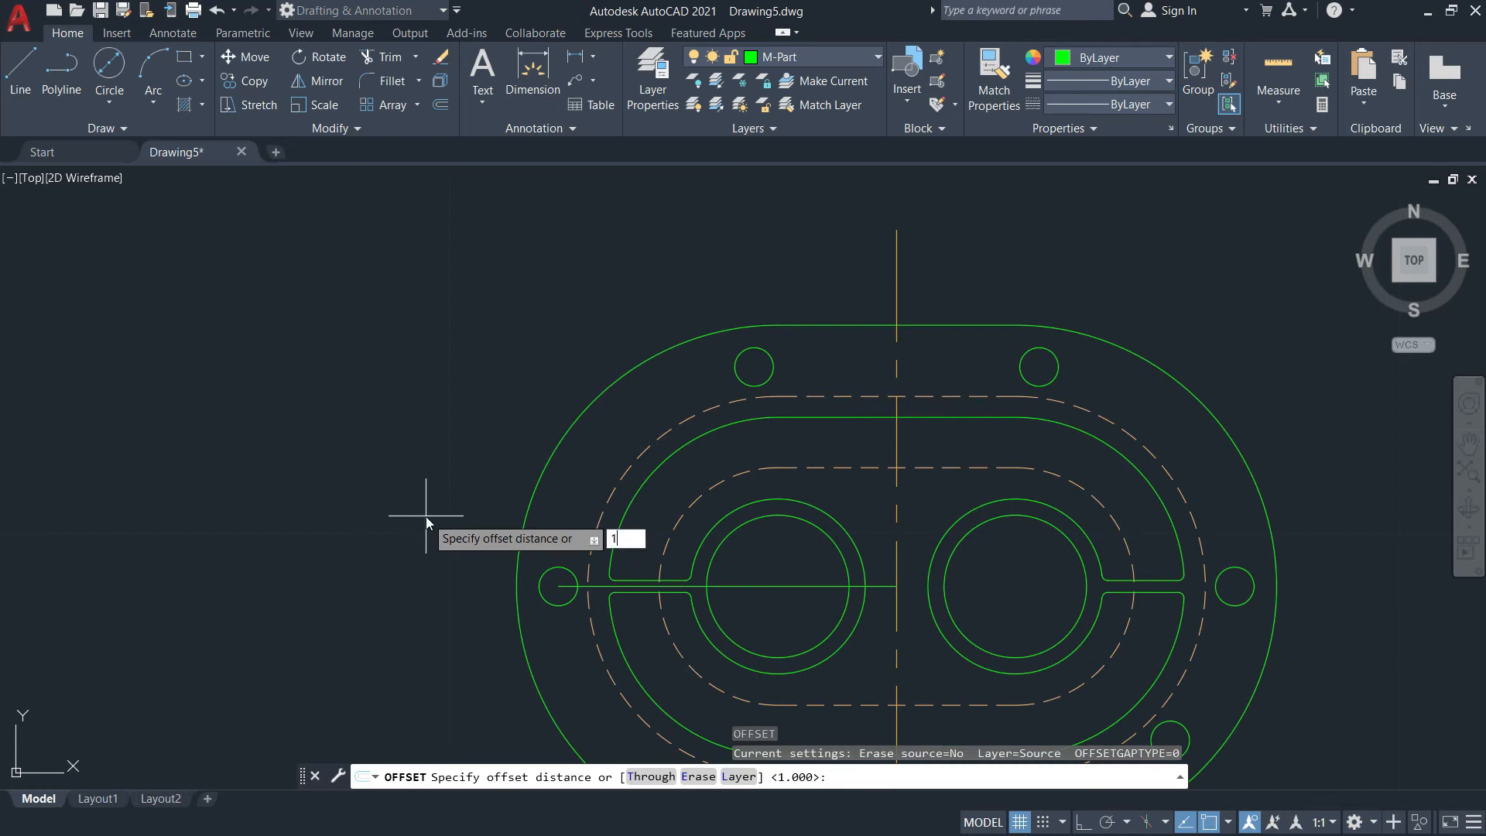
pyautogui.press('Return')
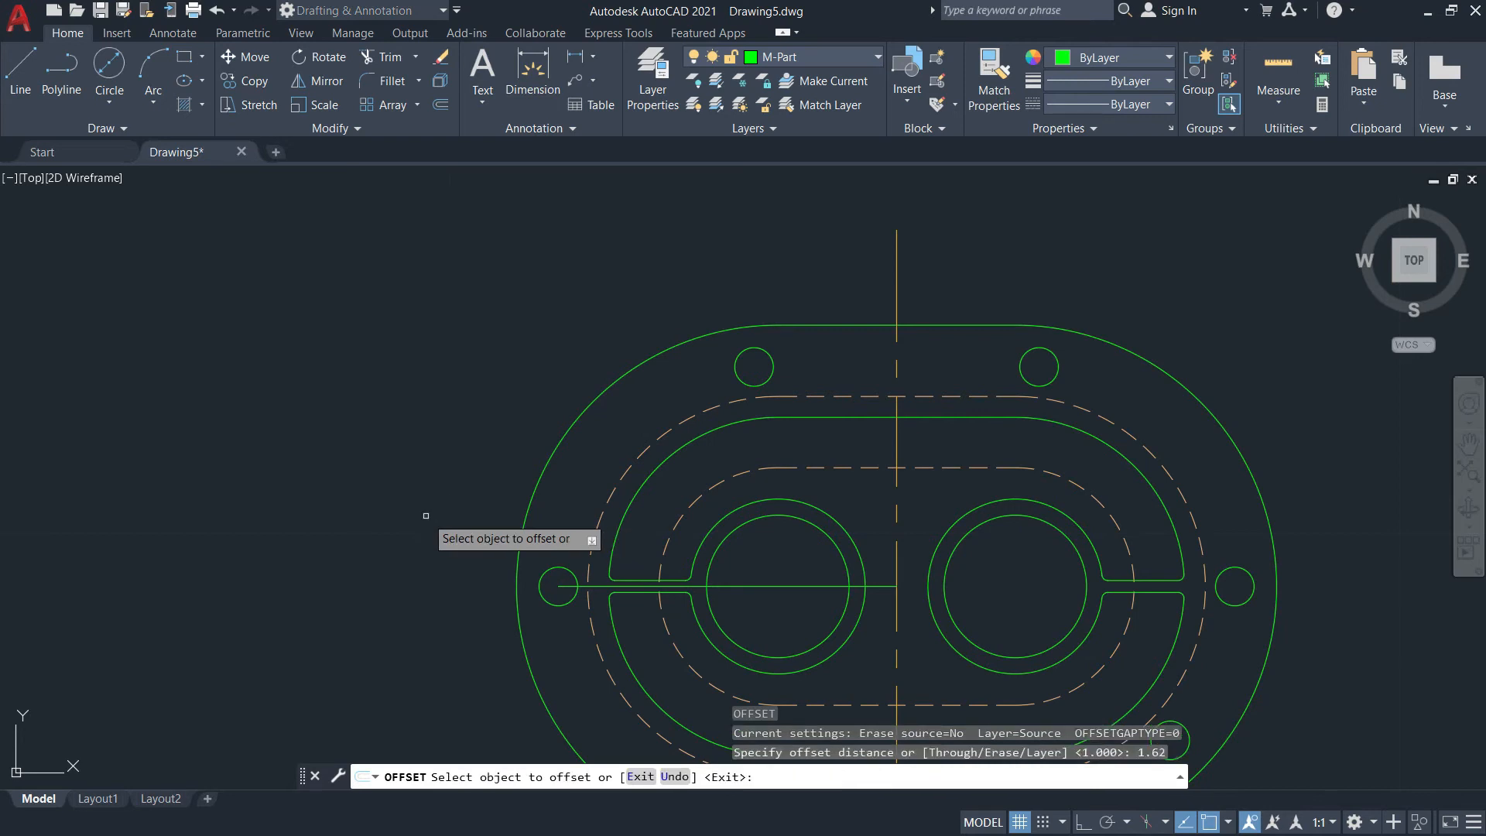
pyautogui.click(773, 583)
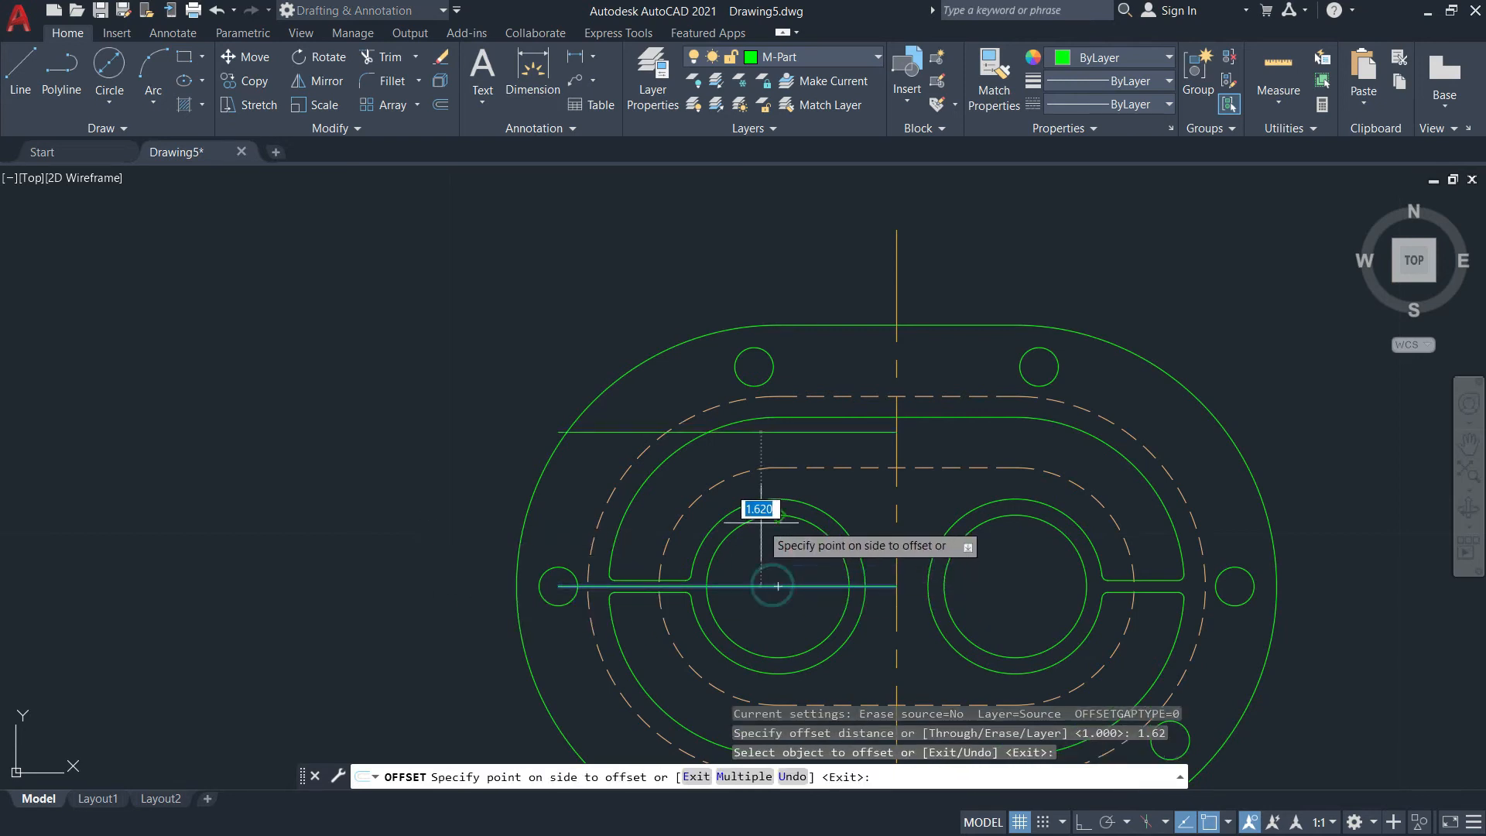
pyautogui.click(755, 456)
# Check the reference illustration and offset the vertical centerline 2.87 toward the plate's left side
pyautogui.hotkey('alt', 'Tab')
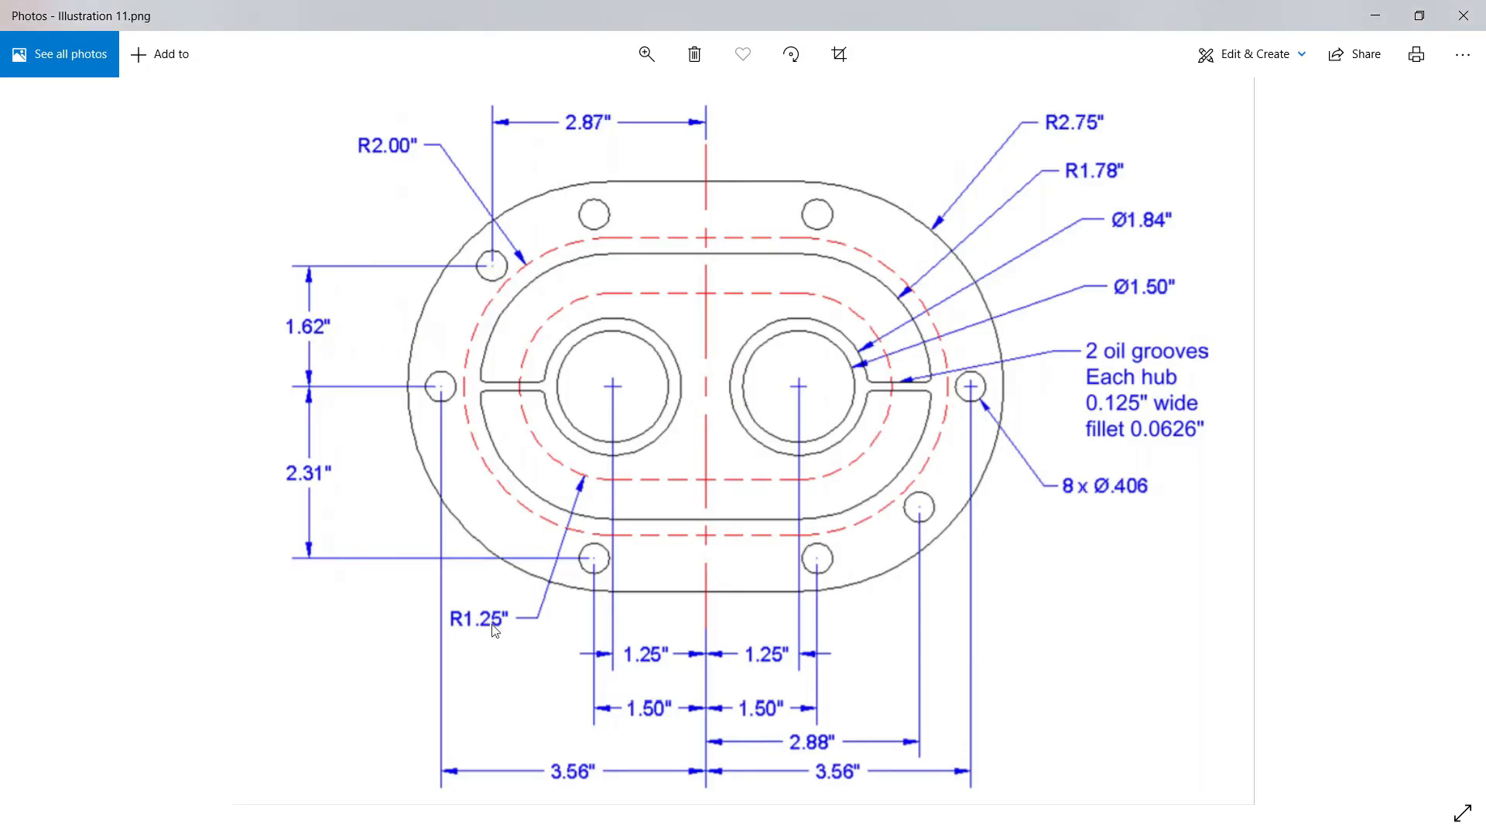
pyautogui.hotkey('alt', 'Tab')
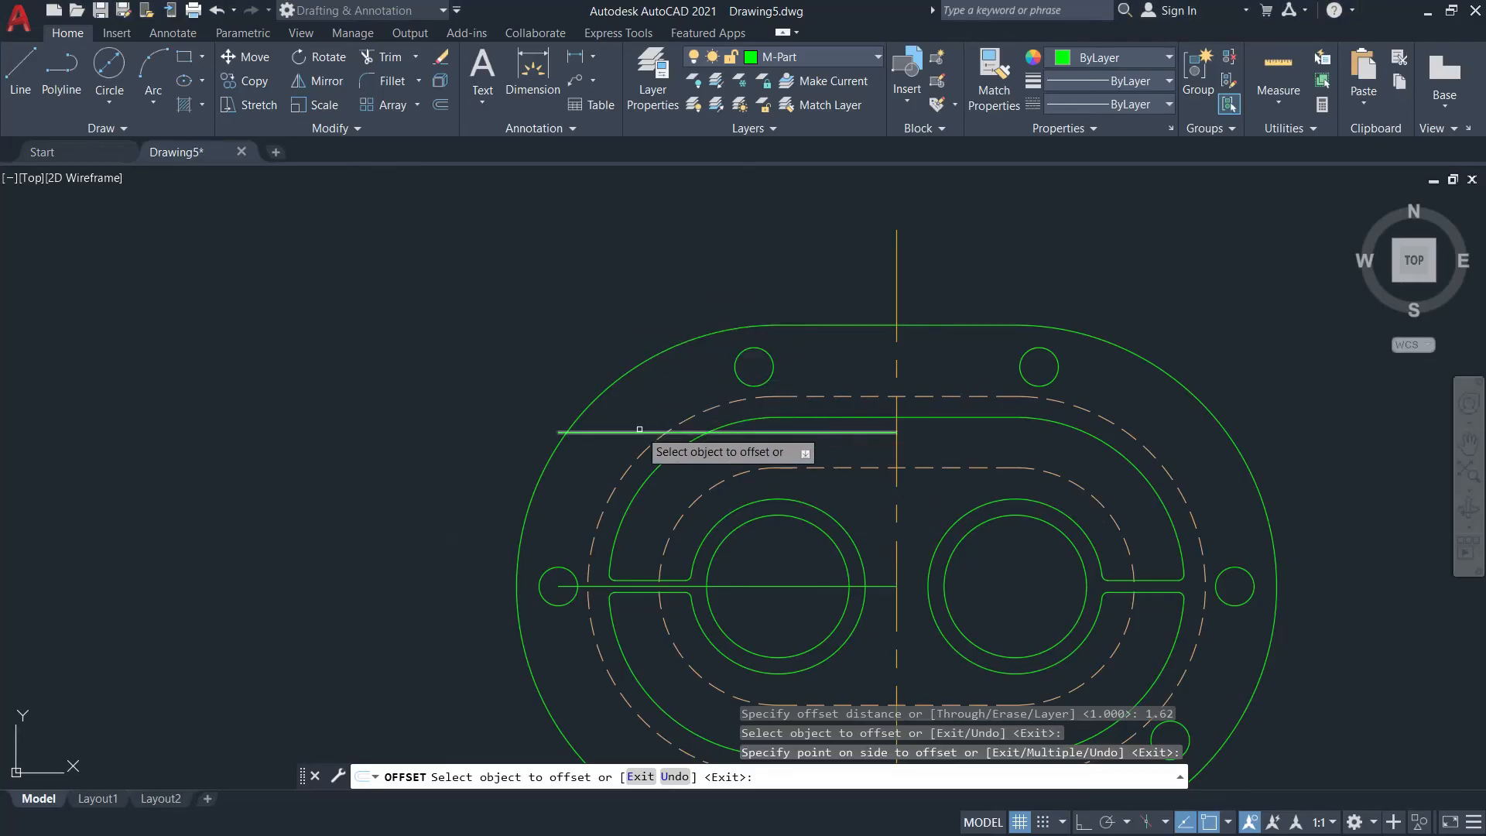
pyautogui.press('Return')
pyautogui.press('Return')
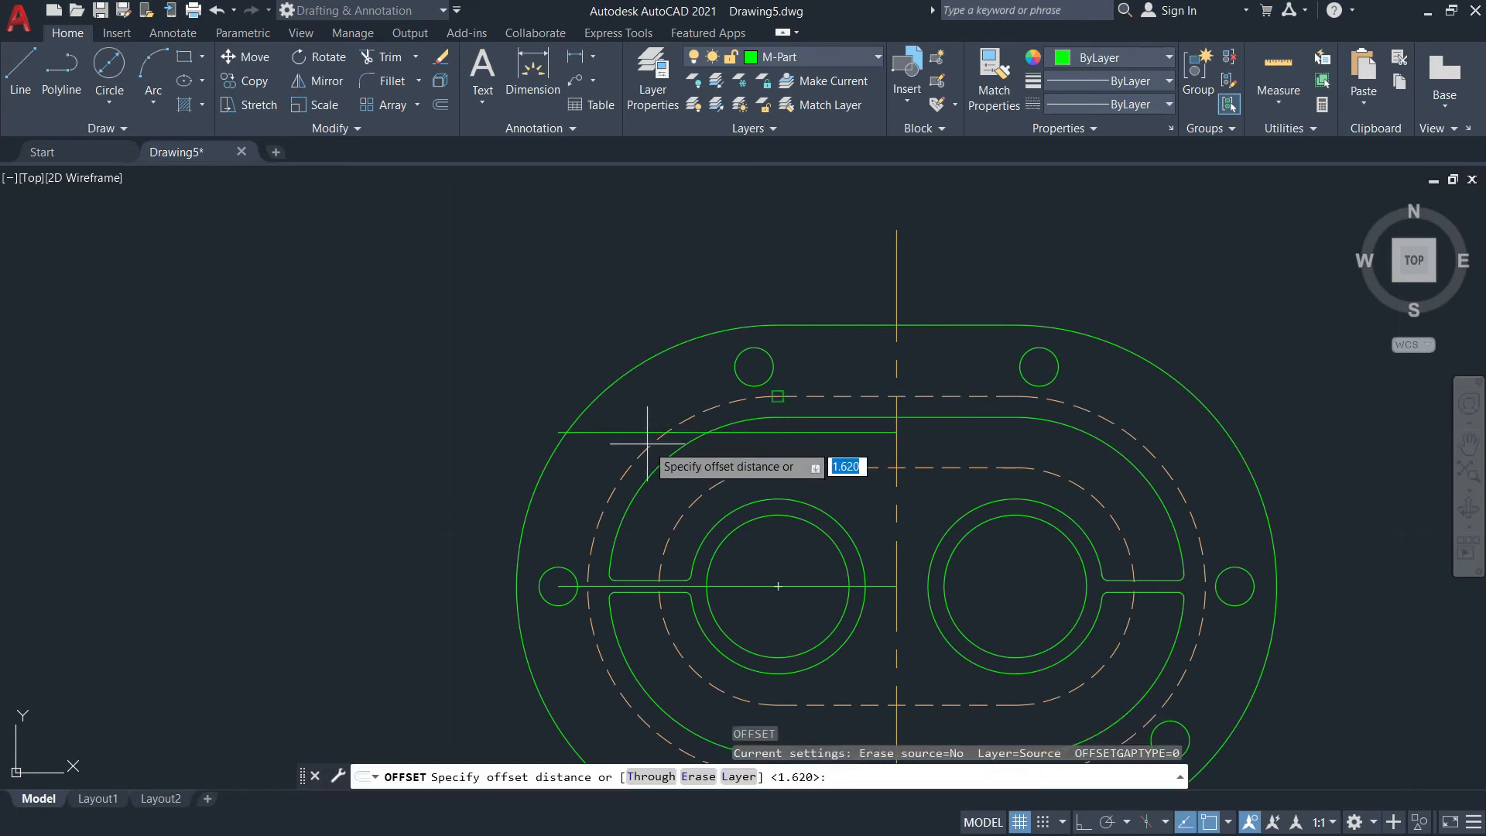
pyautogui.press('Return')
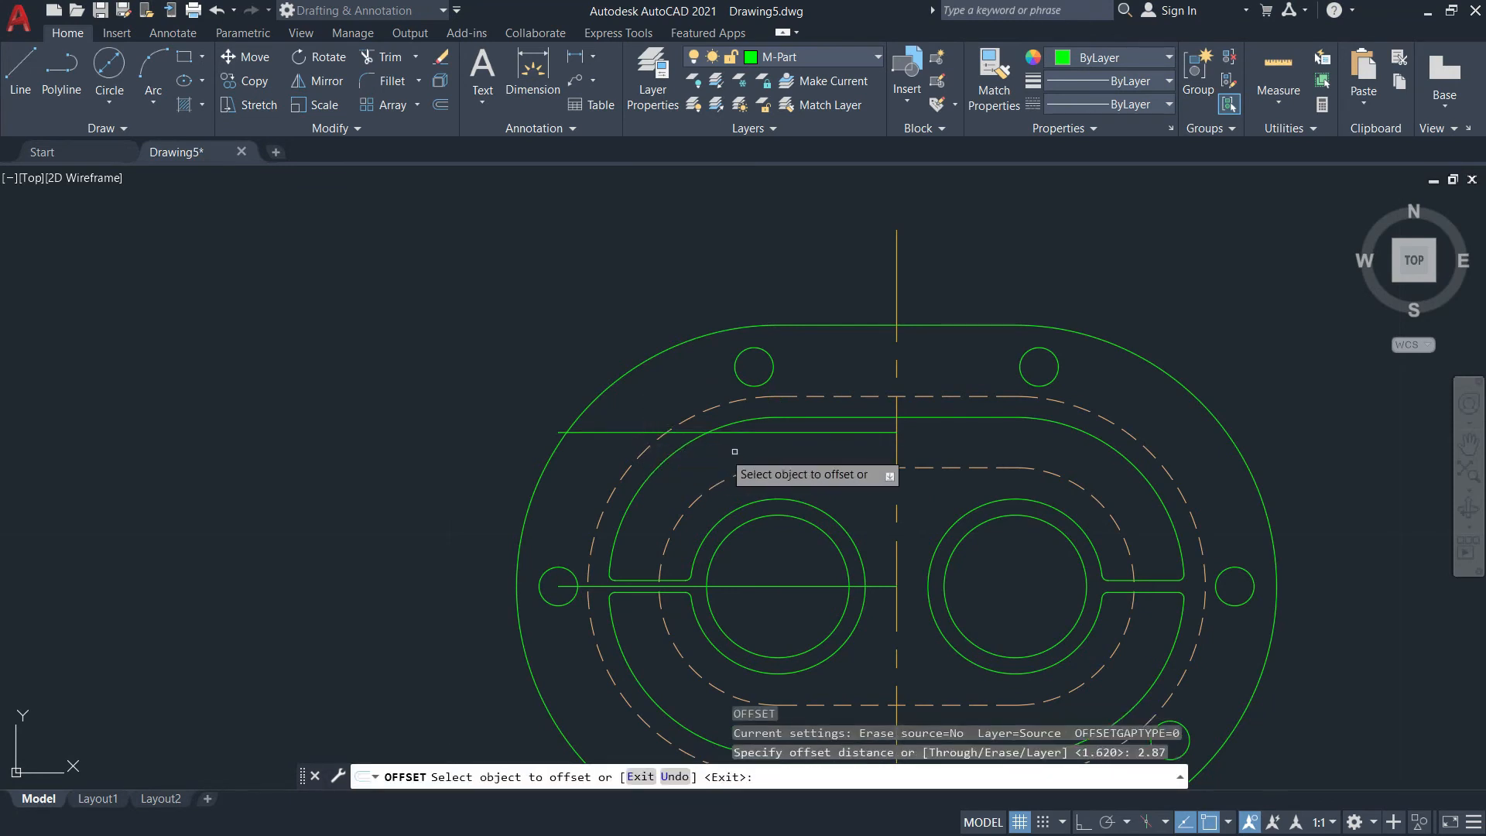
pyautogui.click(897, 445)
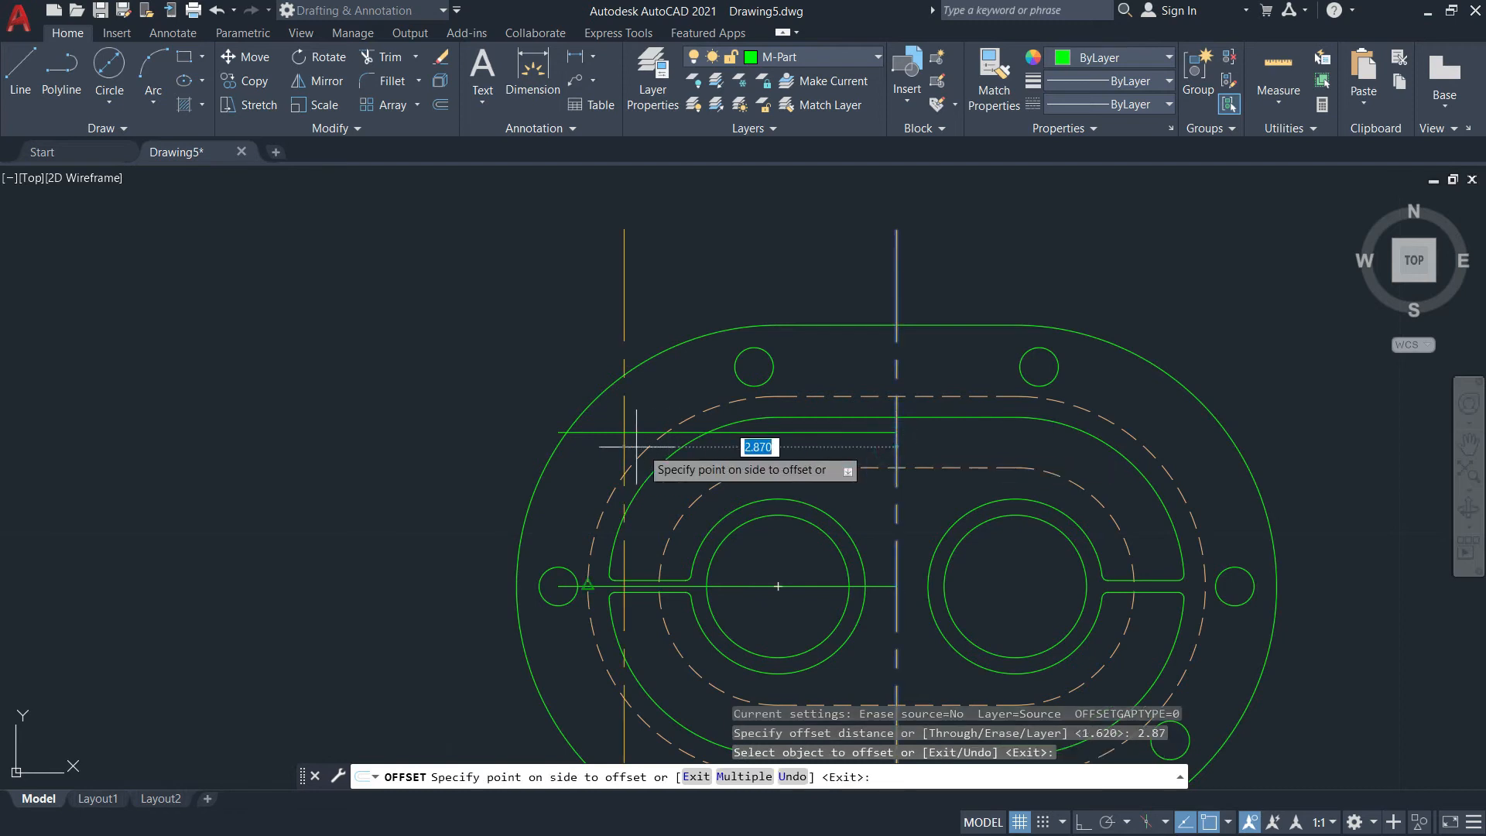
pyautogui.click(631, 430)
pyautogui.press('Escape')
# Copy the bolt hole left of the centerline on the plate's upper edge to the intersection of the two offset lines, using its center as base point
pyautogui.write('co')
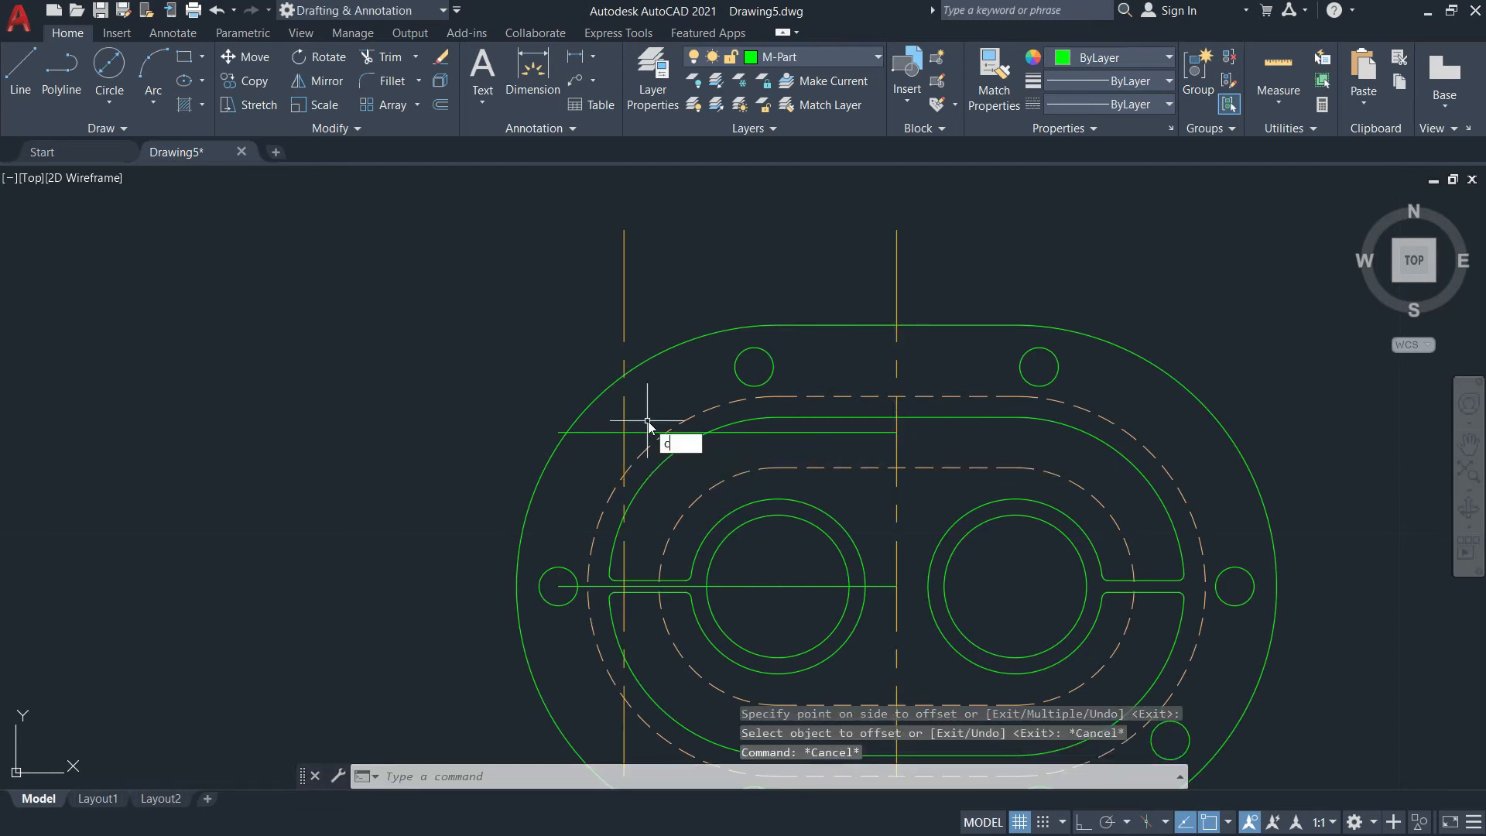
pyautogui.press('Return')
pyautogui.click(736, 376)
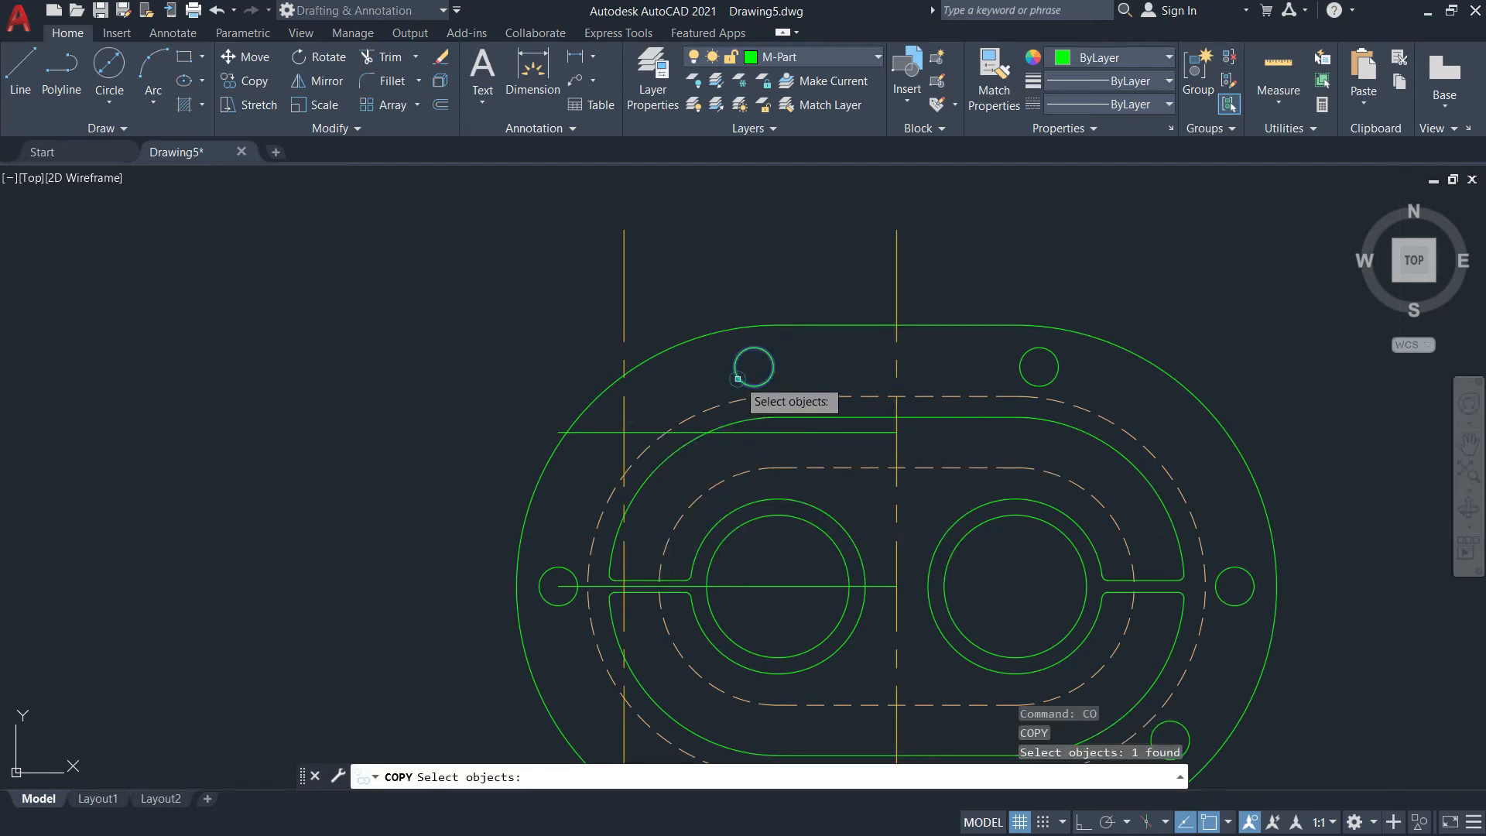
pyautogui.press('Return')
pyautogui.click(753, 367)
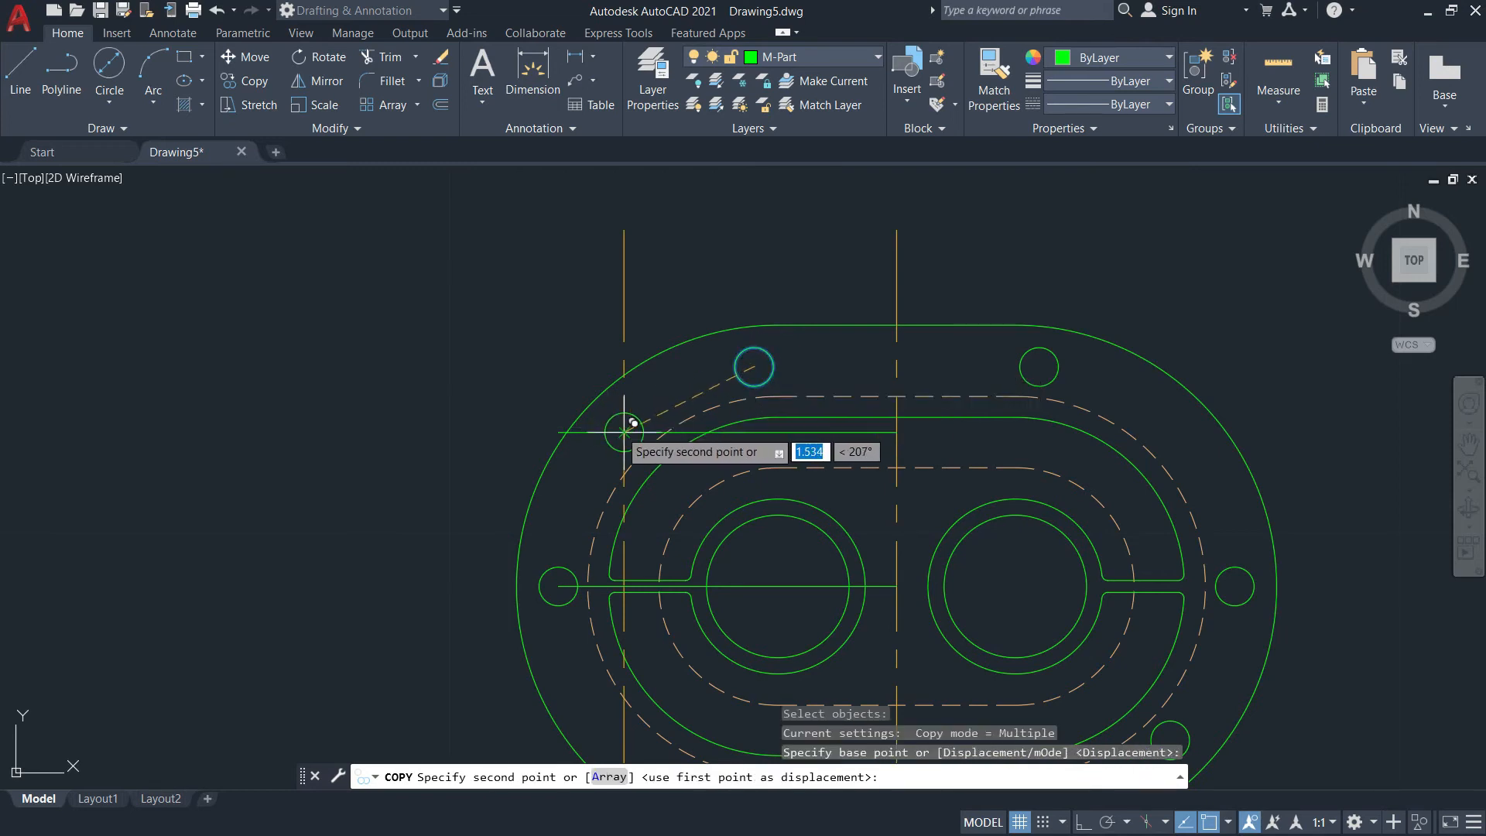
pyautogui.click(624, 432)
pyautogui.press('Return')
# Erase the offset centerline and both horizontal construction lines
pyautogui.write('e')
pyautogui.press('Return')
pyautogui.click(624, 389)
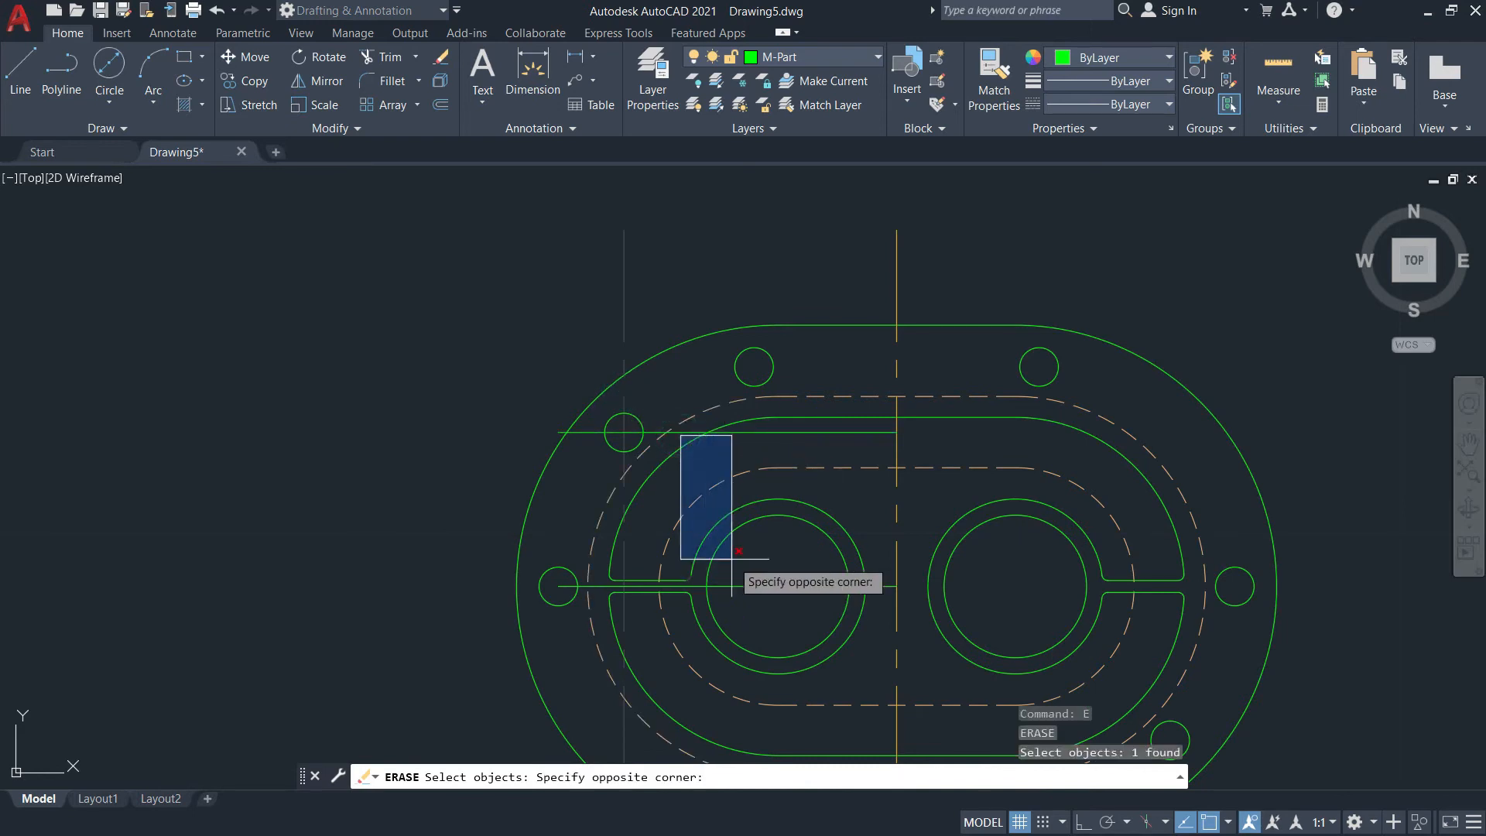
pyautogui.click(684, 431)
pyautogui.click(684, 431)
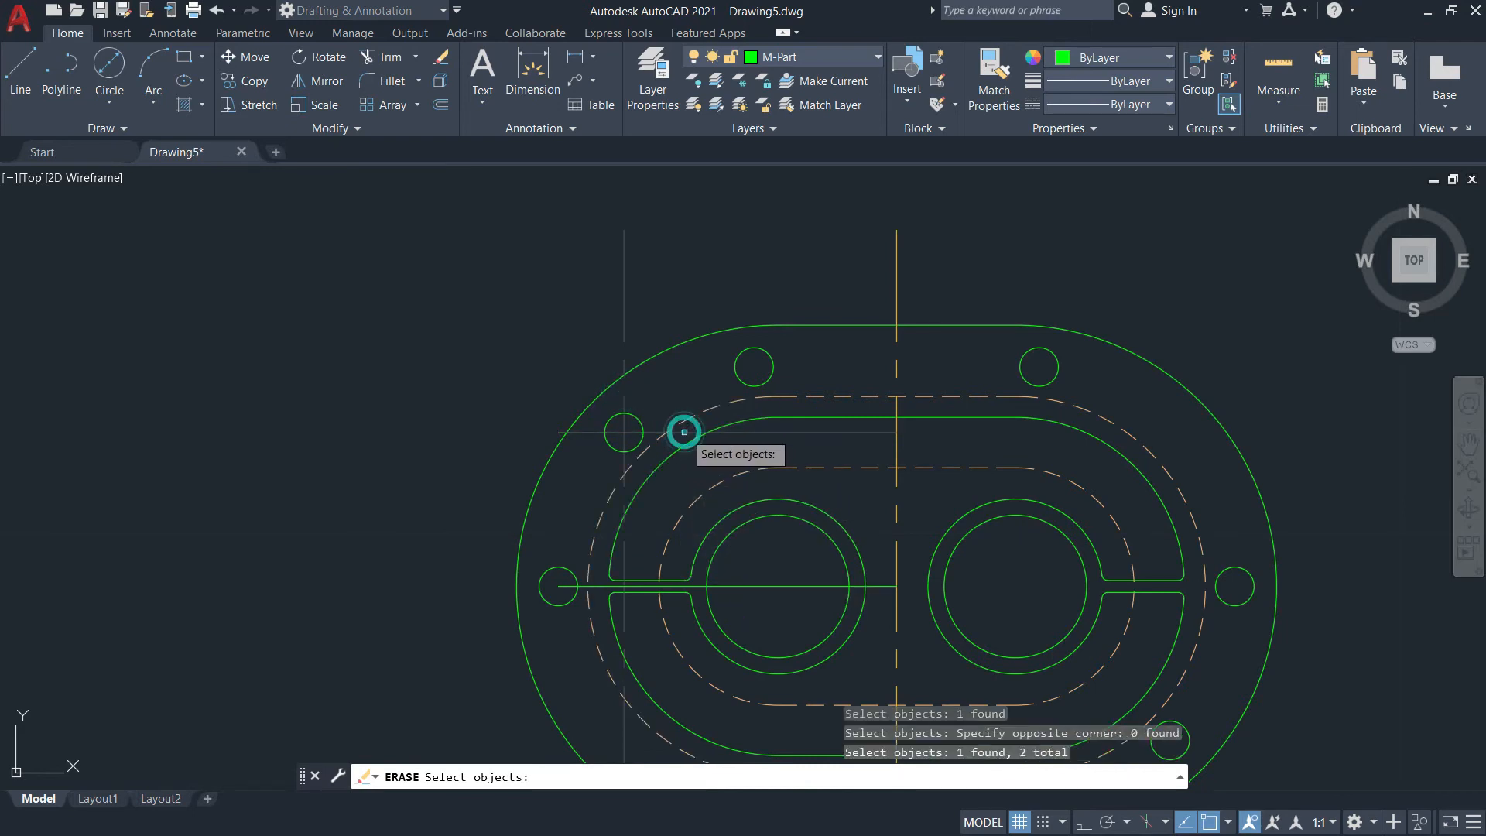
pyautogui.click(755, 585)
pyautogui.press('Return')
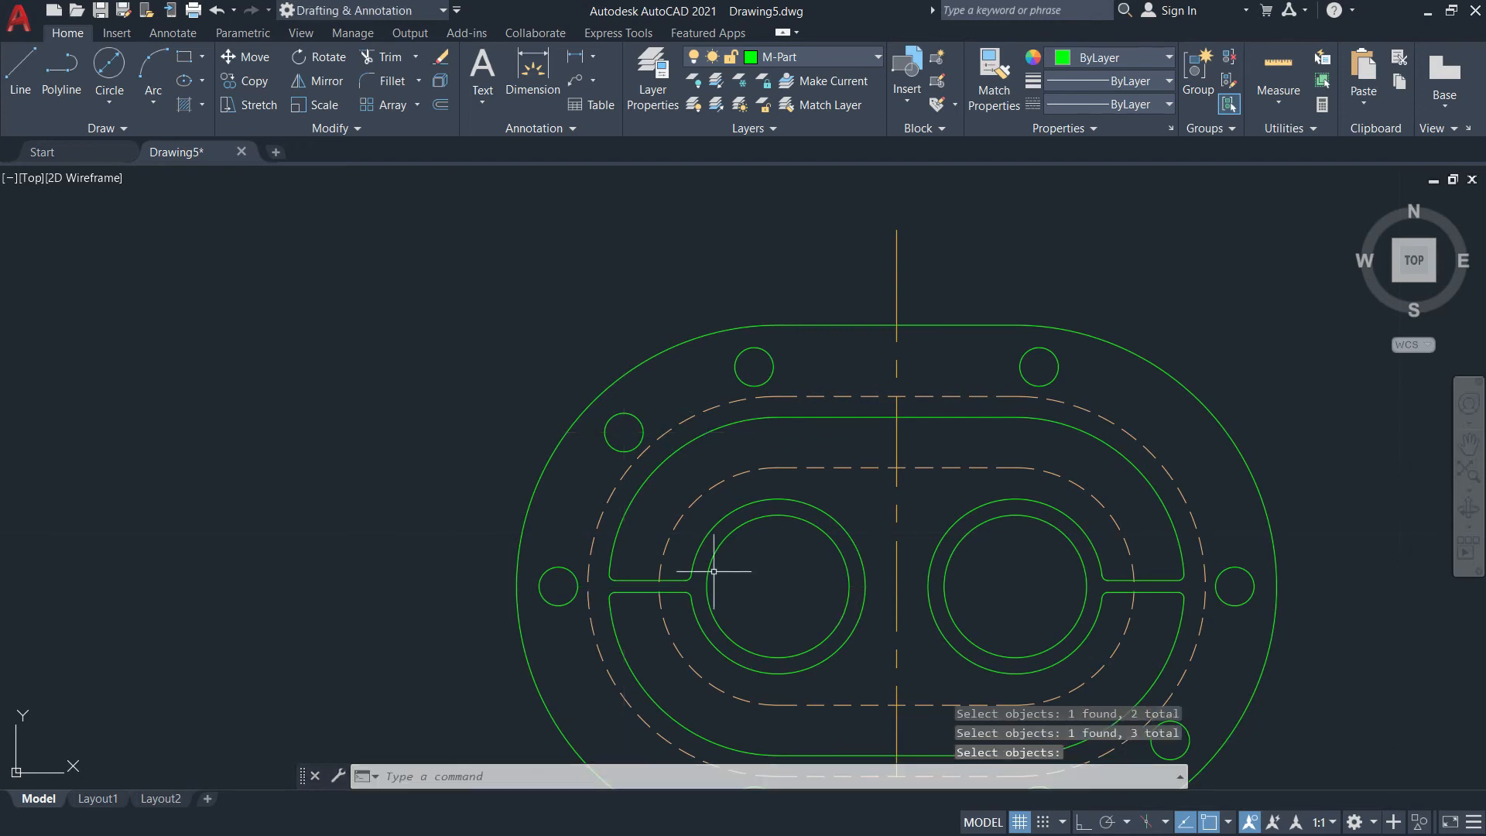
pyautogui.click(578, 60)
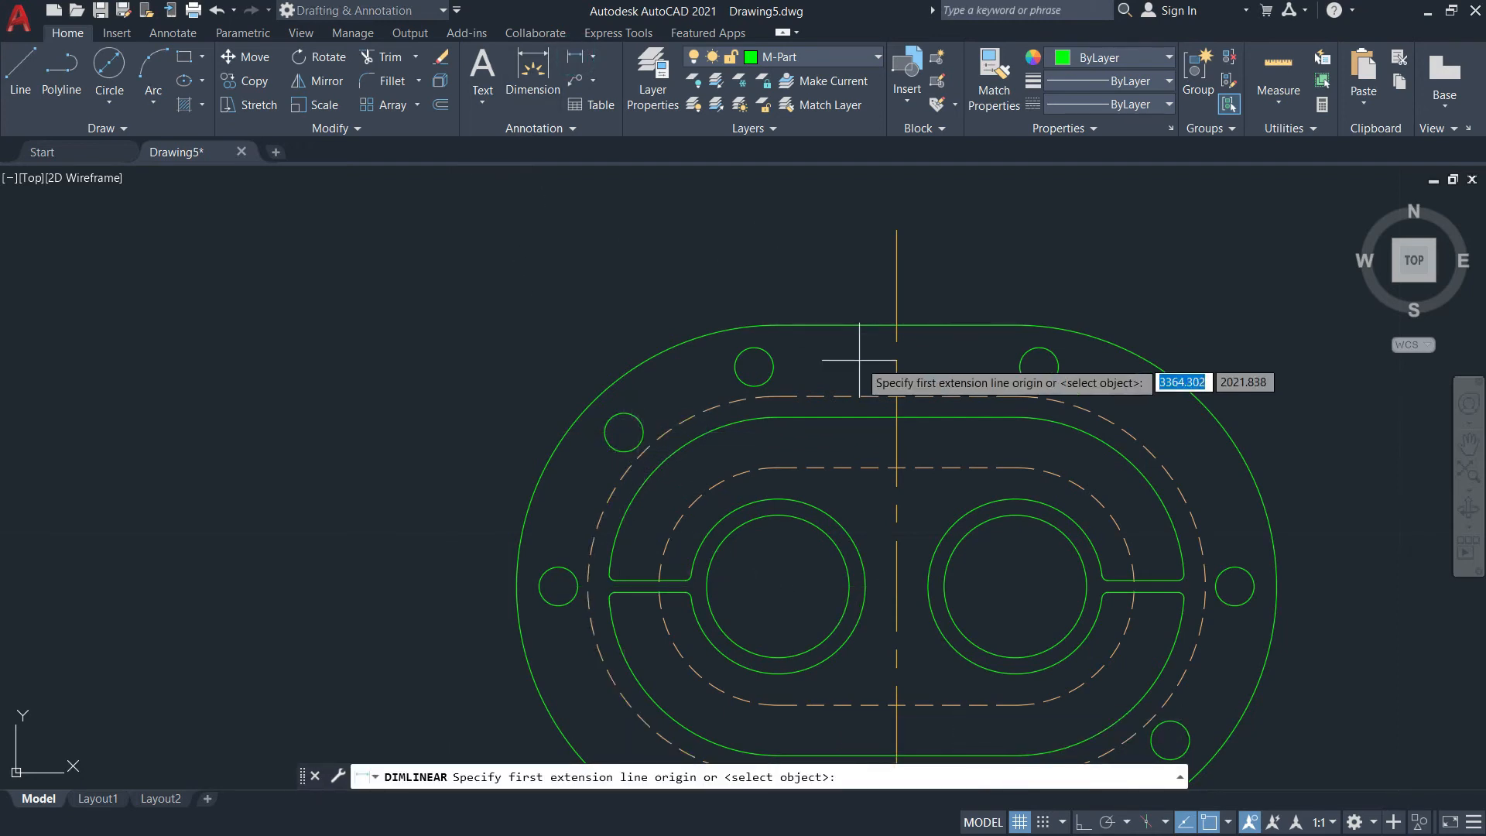
pyautogui.click(896, 229)
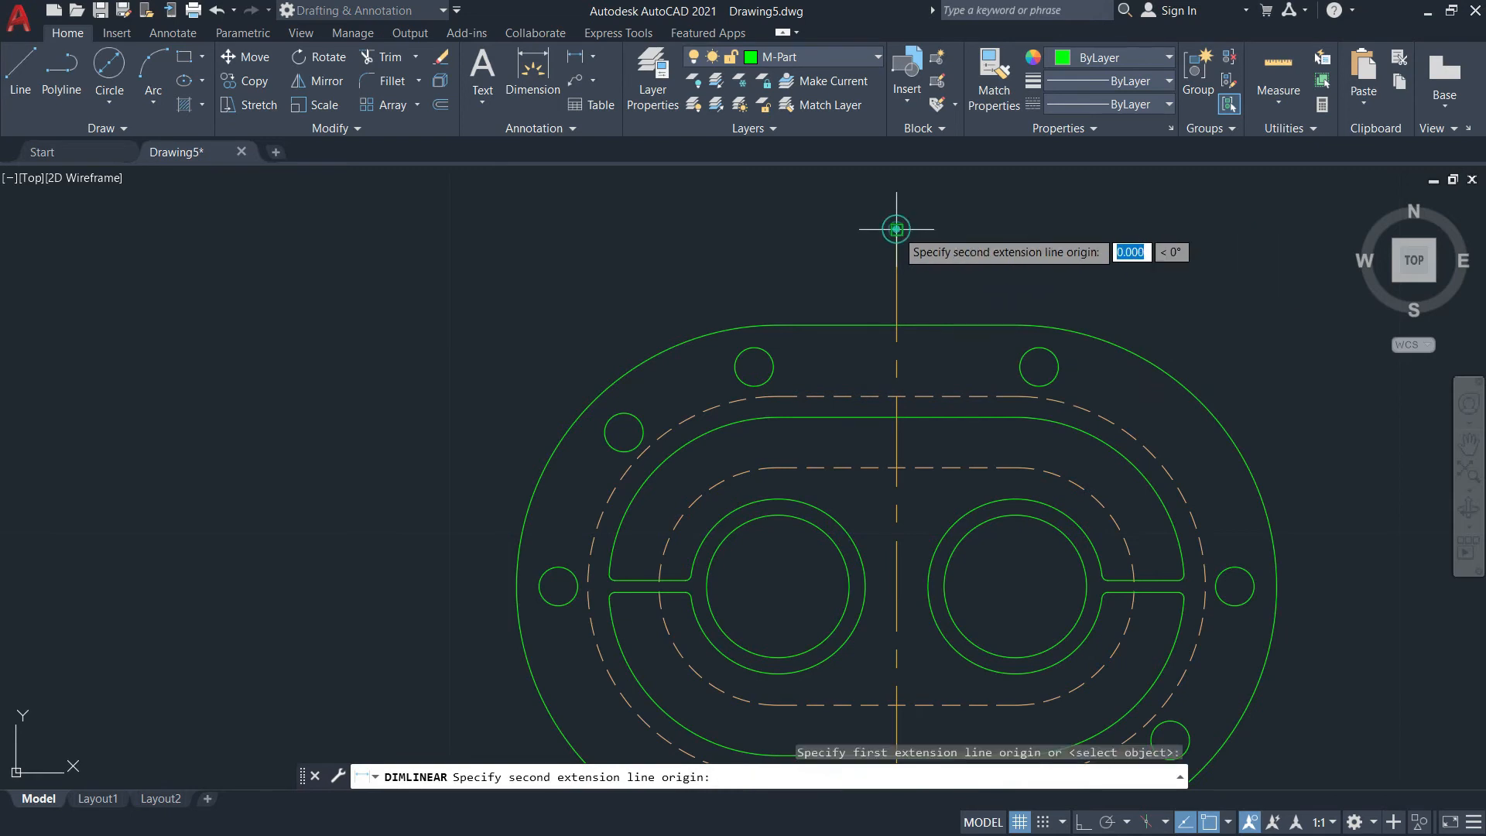
pyautogui.click(624, 432)
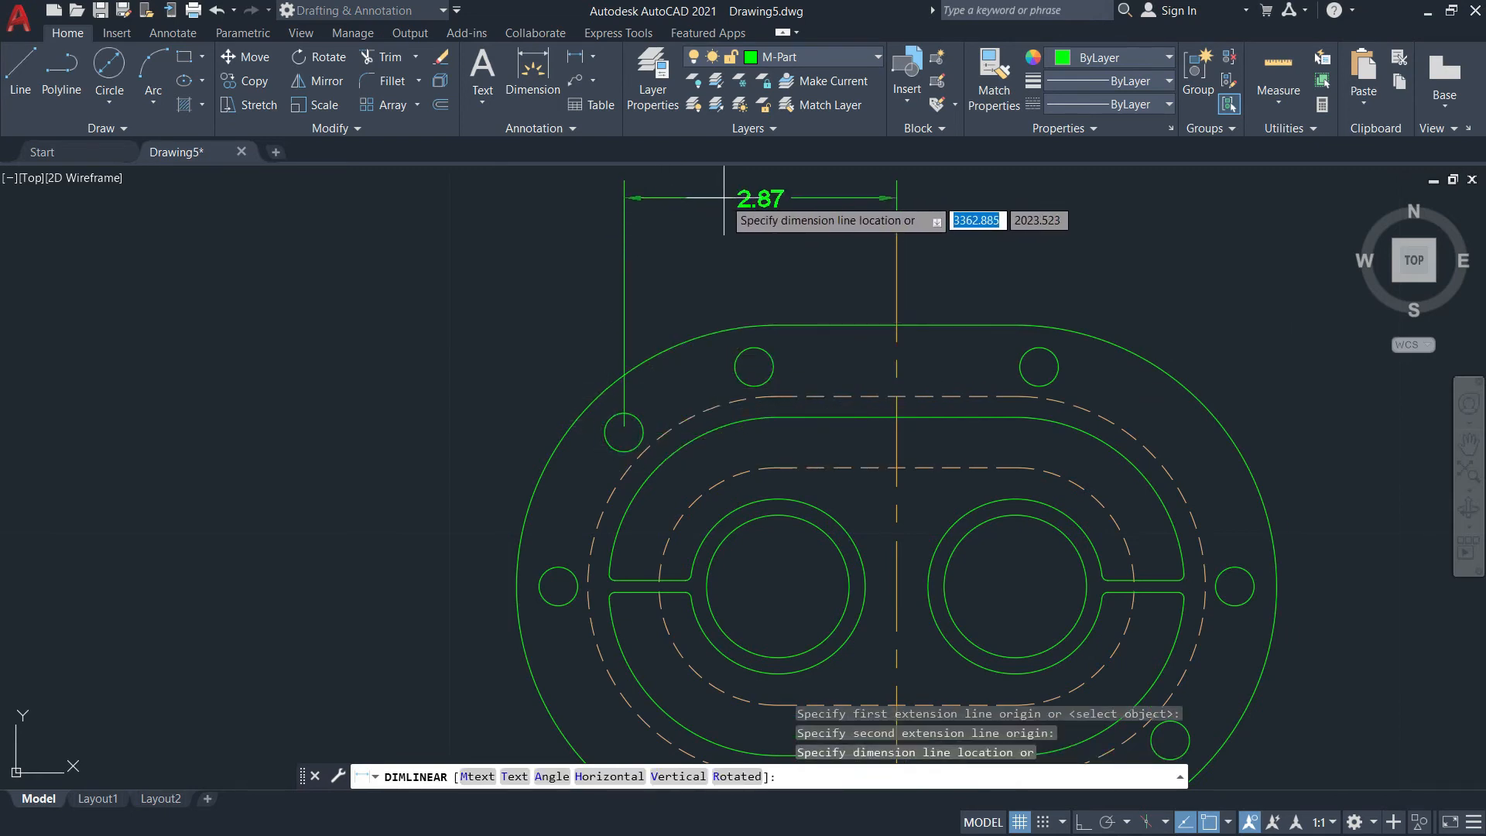
pyautogui.press('Escape')
# Make the Dimensions layer current and place a vertical linear dimension between the left and upper-left bolt hole centers, outside the plate's left edge
pyautogui.click(812, 57)
pyautogui.click(795, 155)
pyautogui.moveTo(729, 246); pyautogui.dragTo(621, 343, button='middle')
pyautogui.moveTo(515, 331); pyautogui.dragTo(534, 247, button='middle')
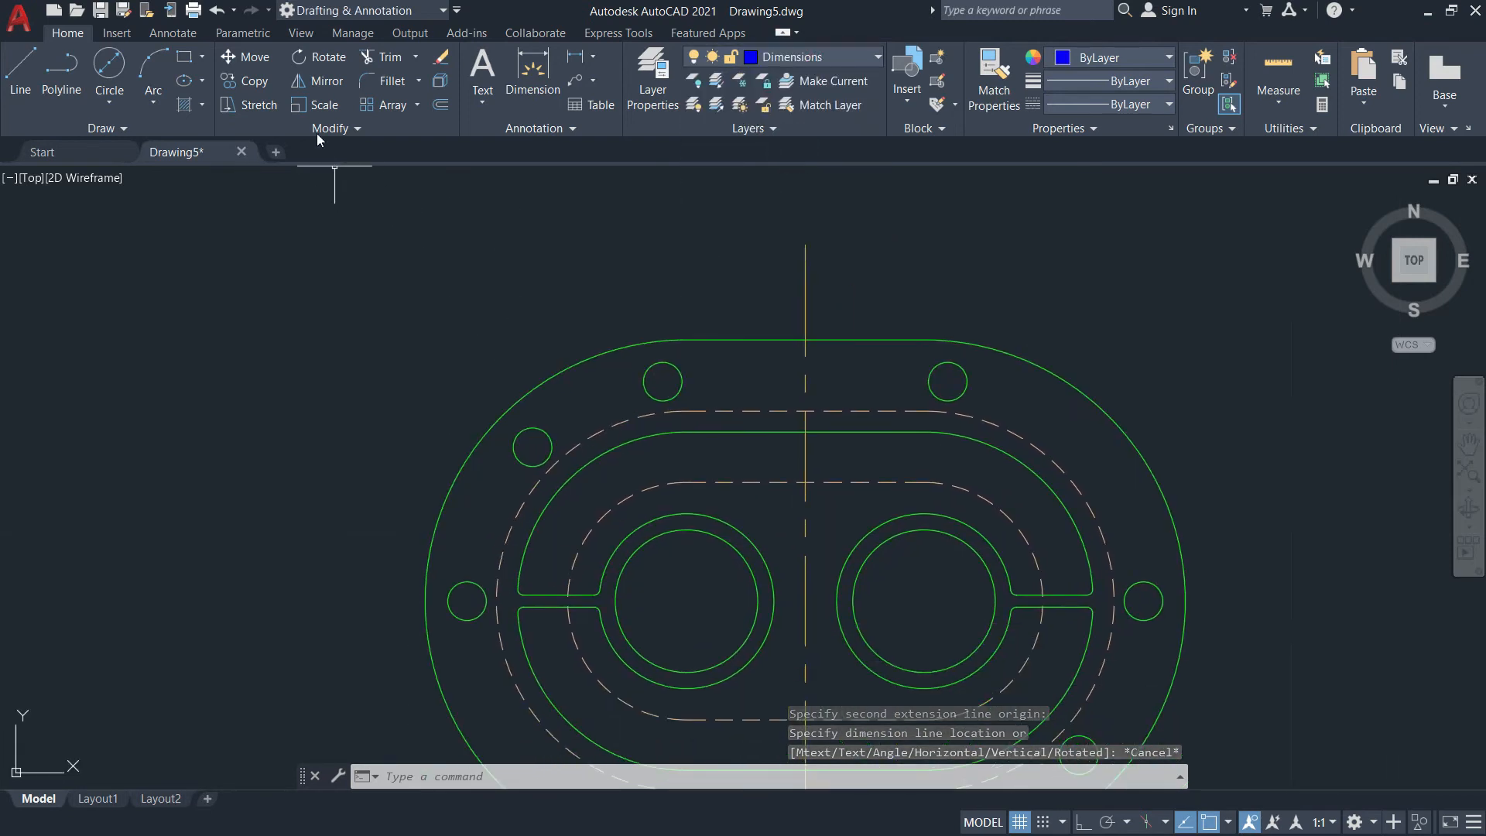
pyautogui.click(592, 58)
pyautogui.click(552, 90)
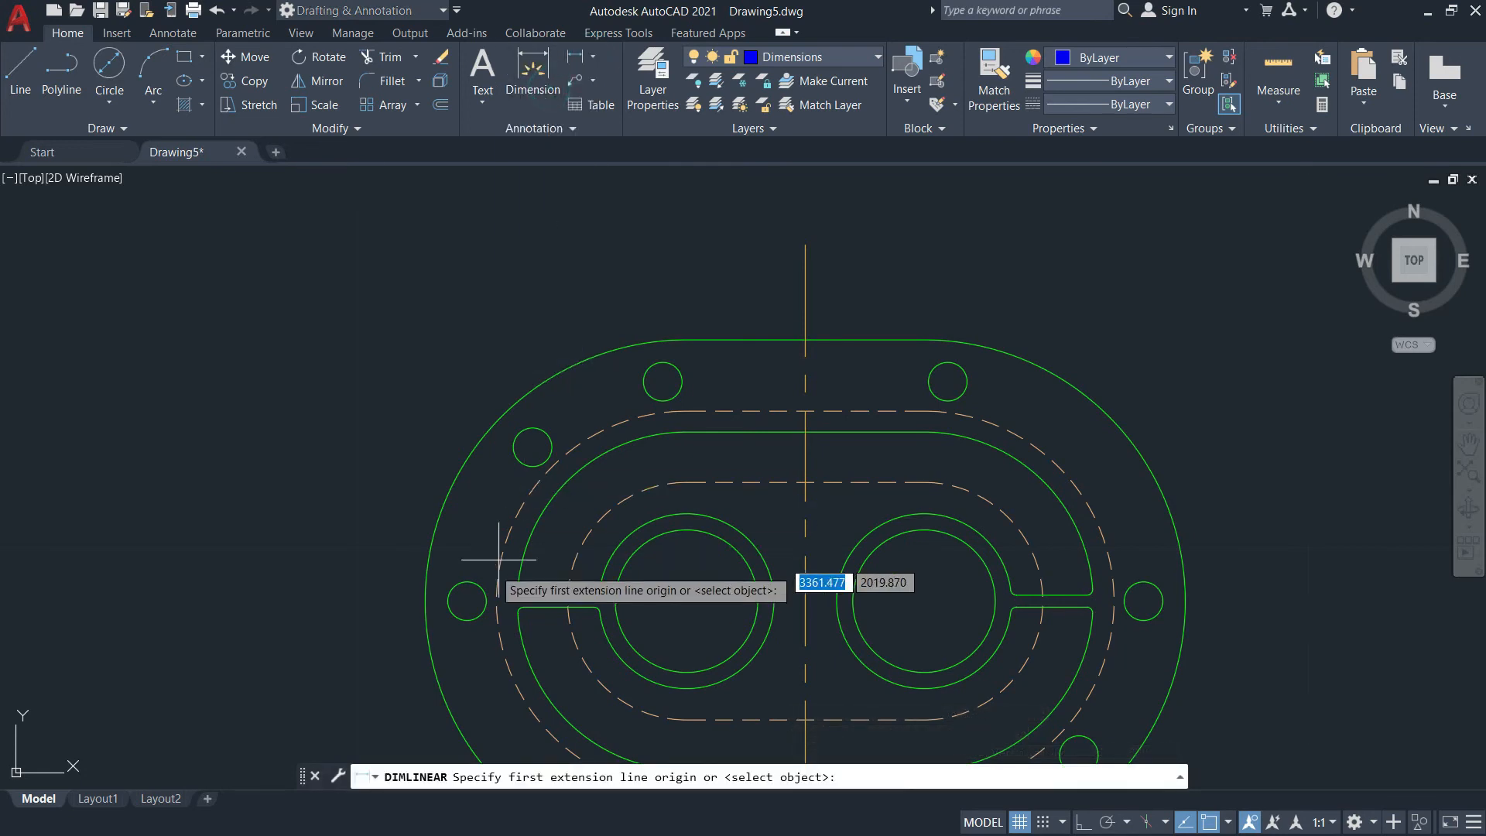
pyautogui.click(466, 601)
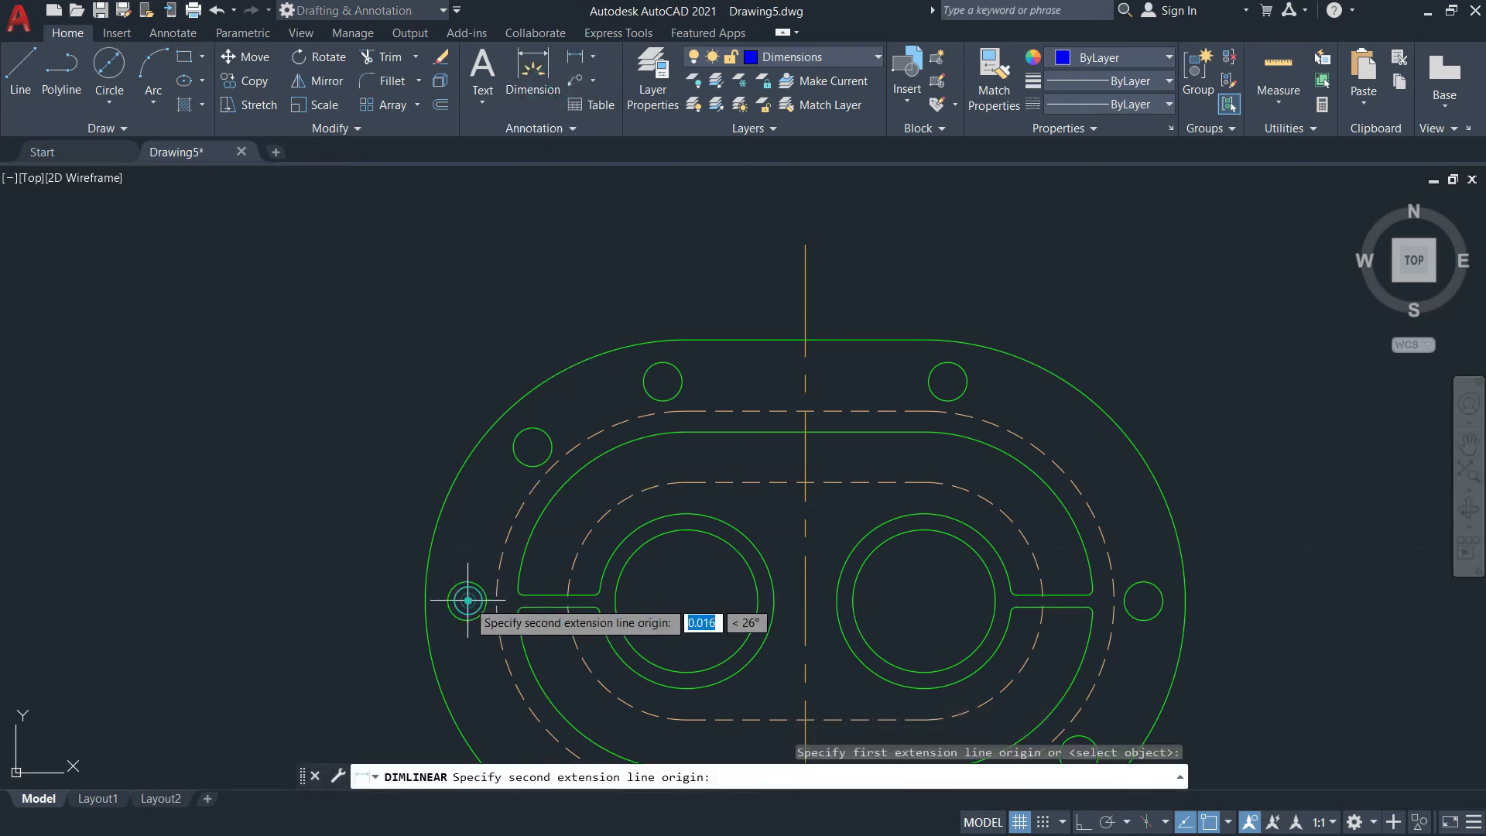
pyautogui.click(533, 446)
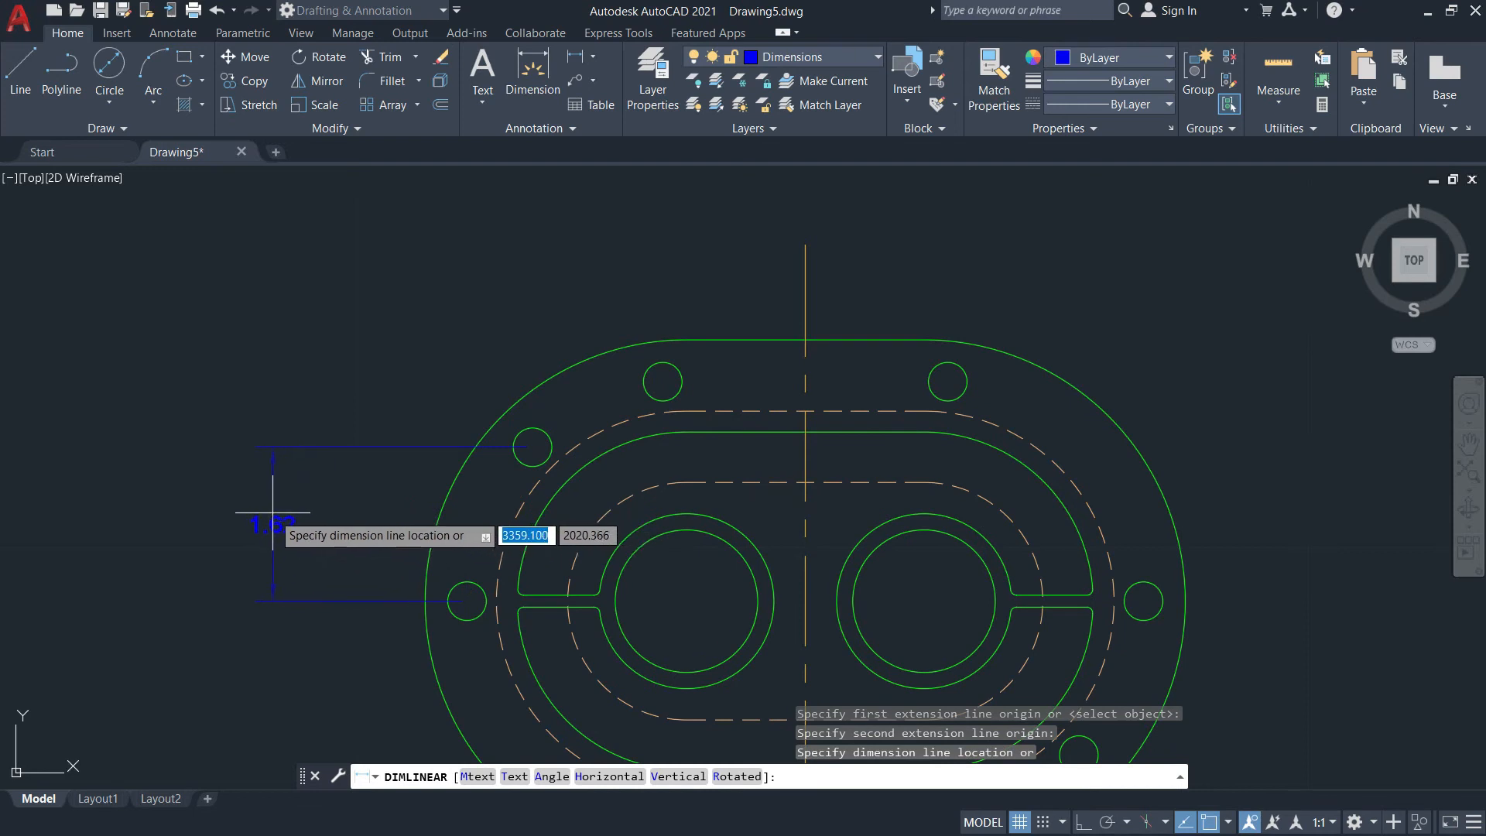
pyautogui.click(291, 512)
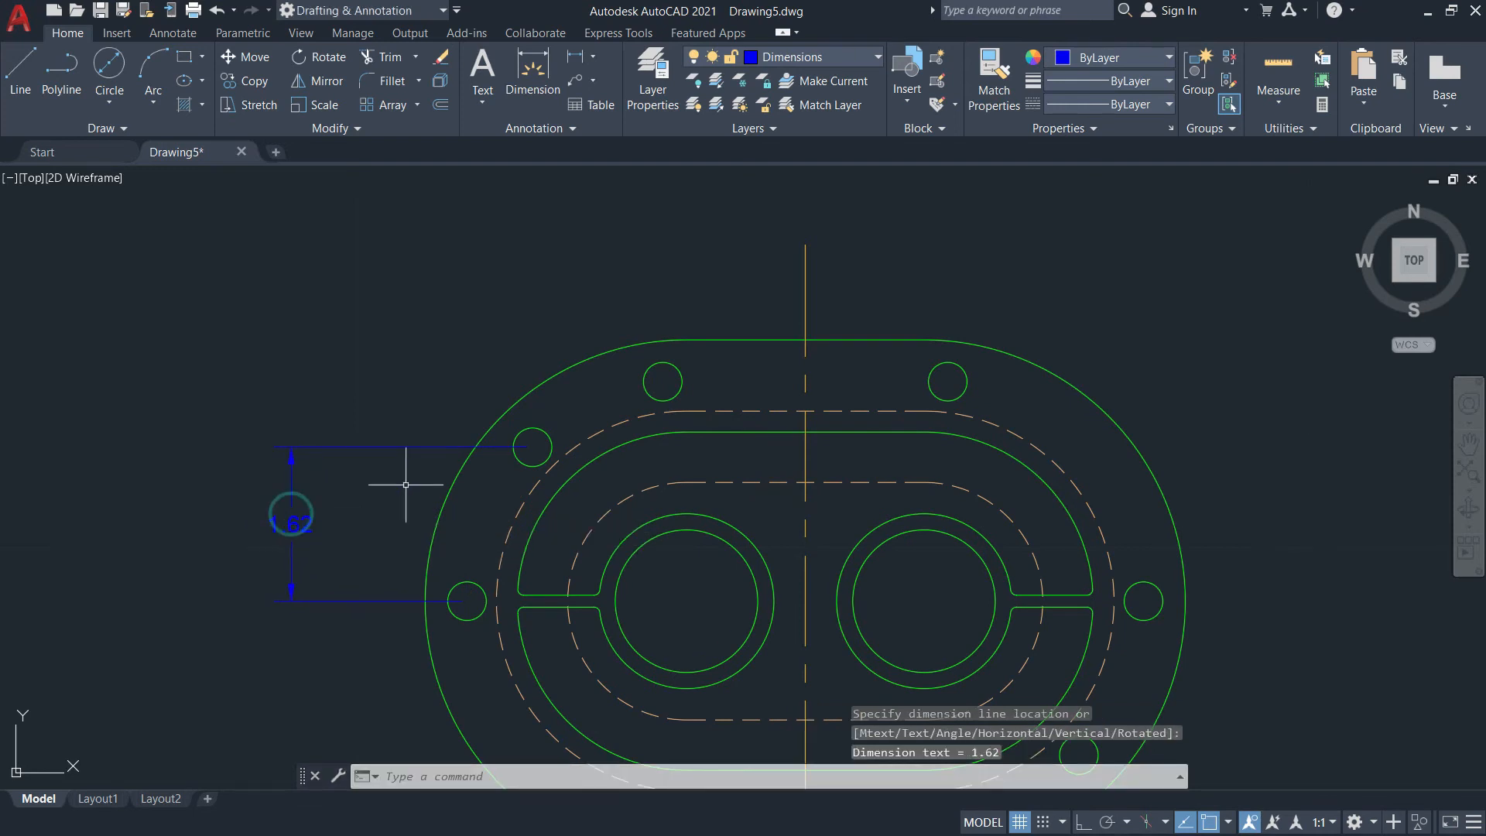
# Place a horizontal linear dimension above the plate from the vertical centerline's upper end to the upper-left bolt hole's center
pyautogui.click(577, 58)
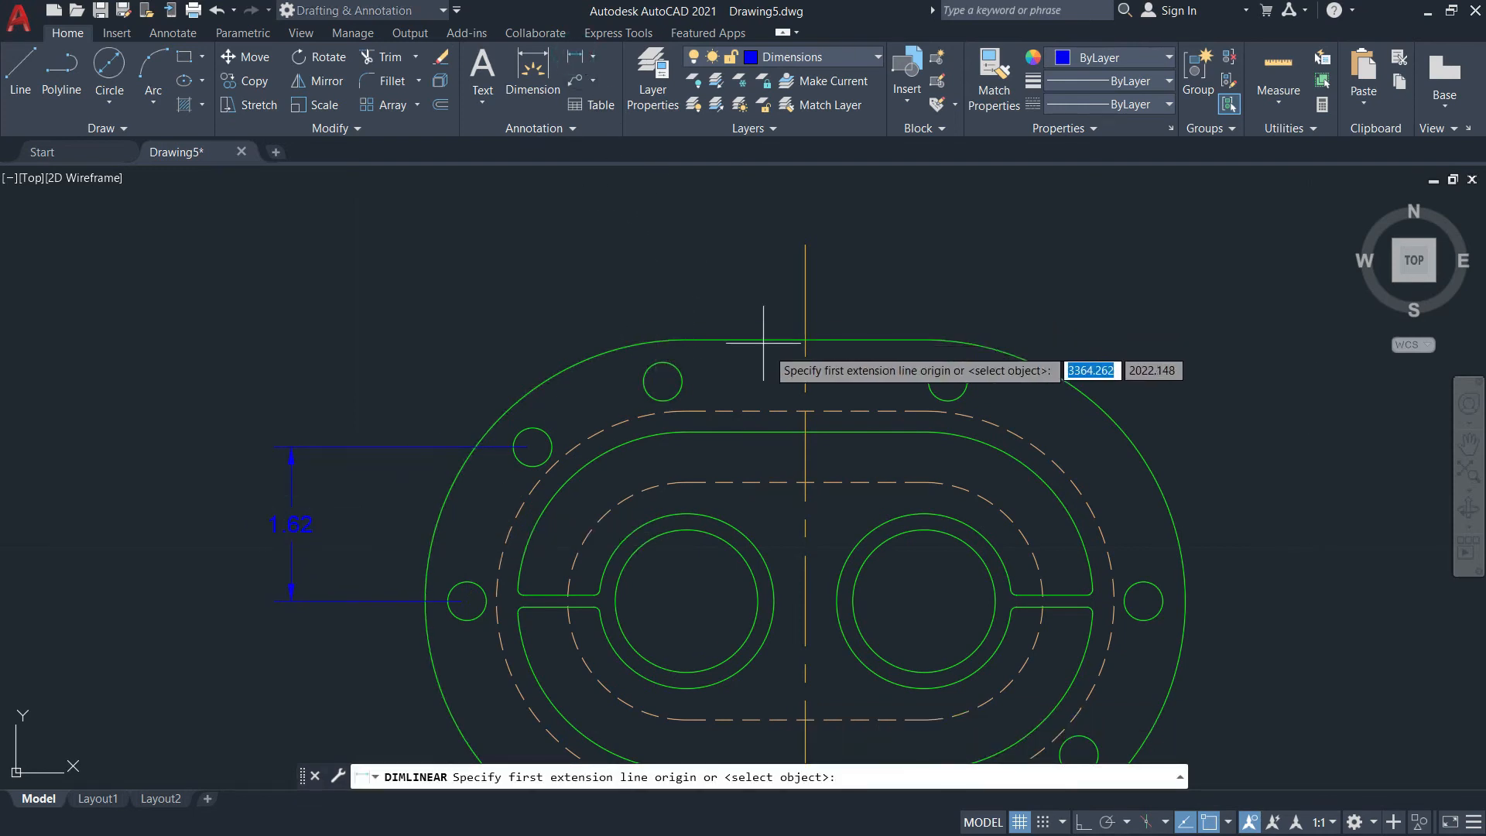
pyautogui.click(806, 246)
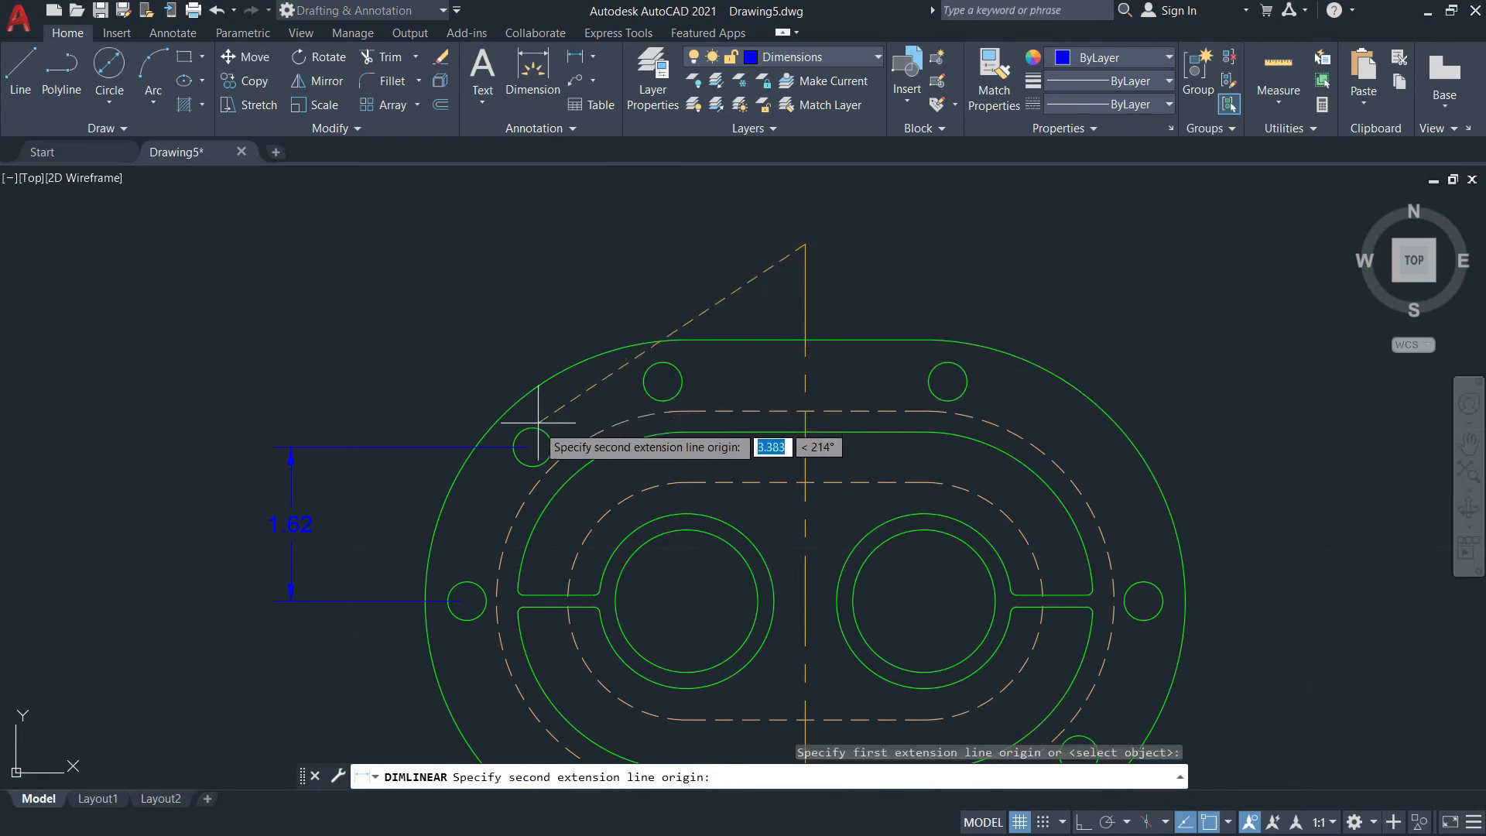
pyautogui.click(532, 447)
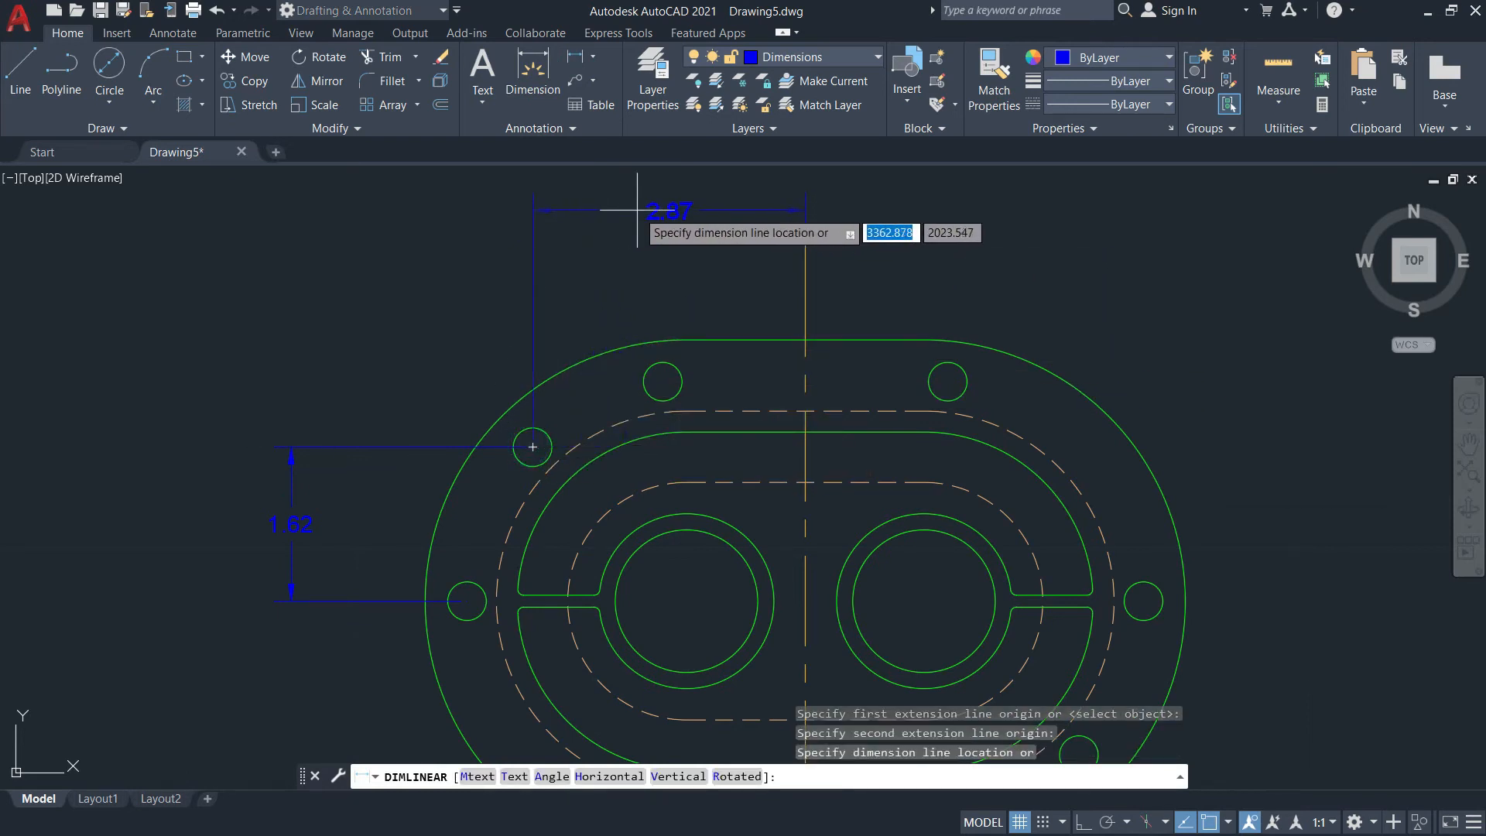
pyautogui.click(670, 202)
# Place a vertical linear dimension from the left bolt hole's center to the lower-edge bolt hole left of the centerline, aligned with the existing vertical dimension
pyautogui.scroll(-3, 664, 263)
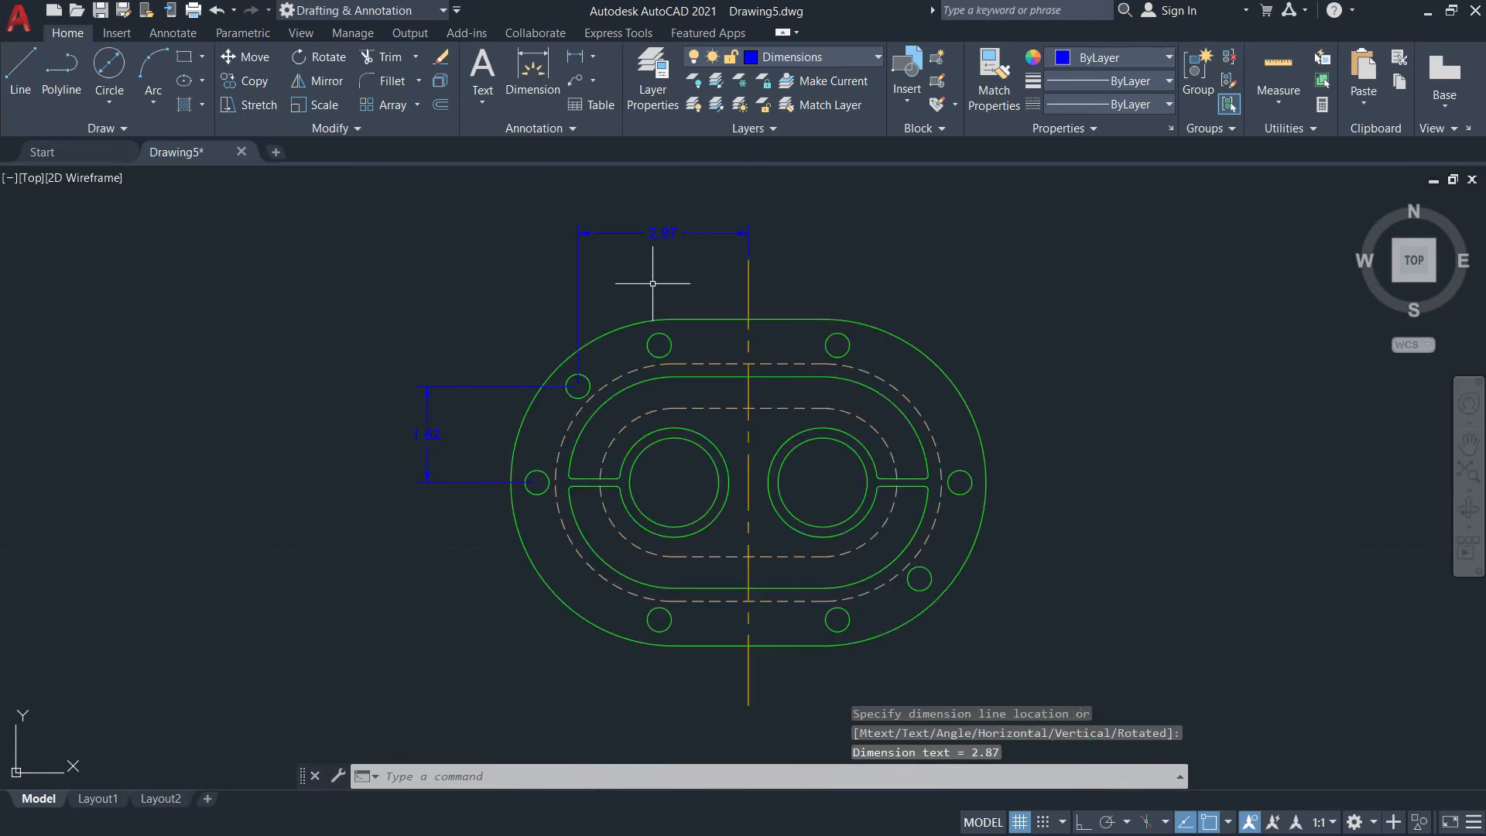
pyautogui.hotkey('alt', 'Tab')
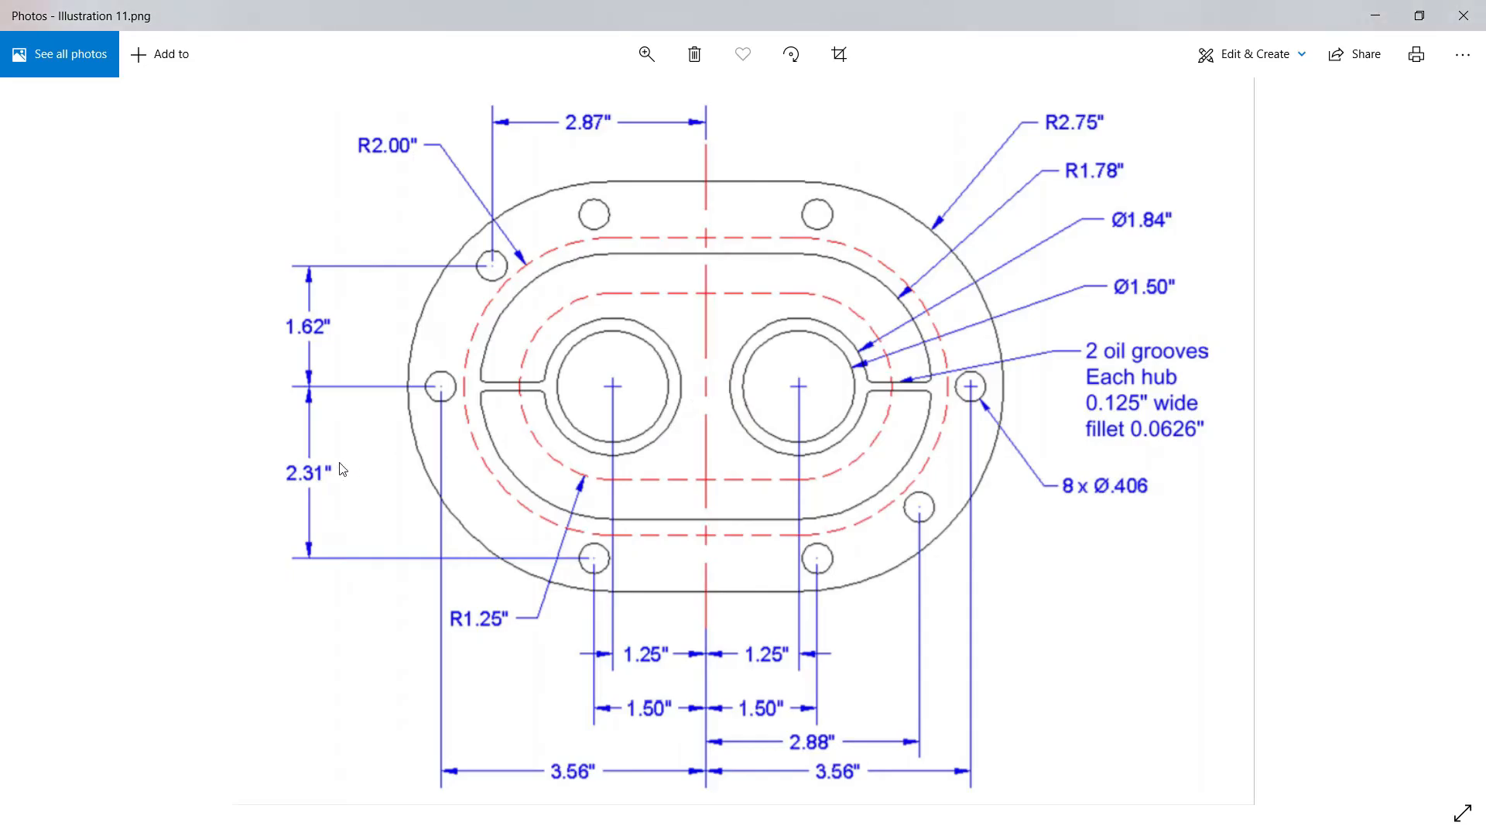
pyautogui.hotkey('alt', 'Tab')
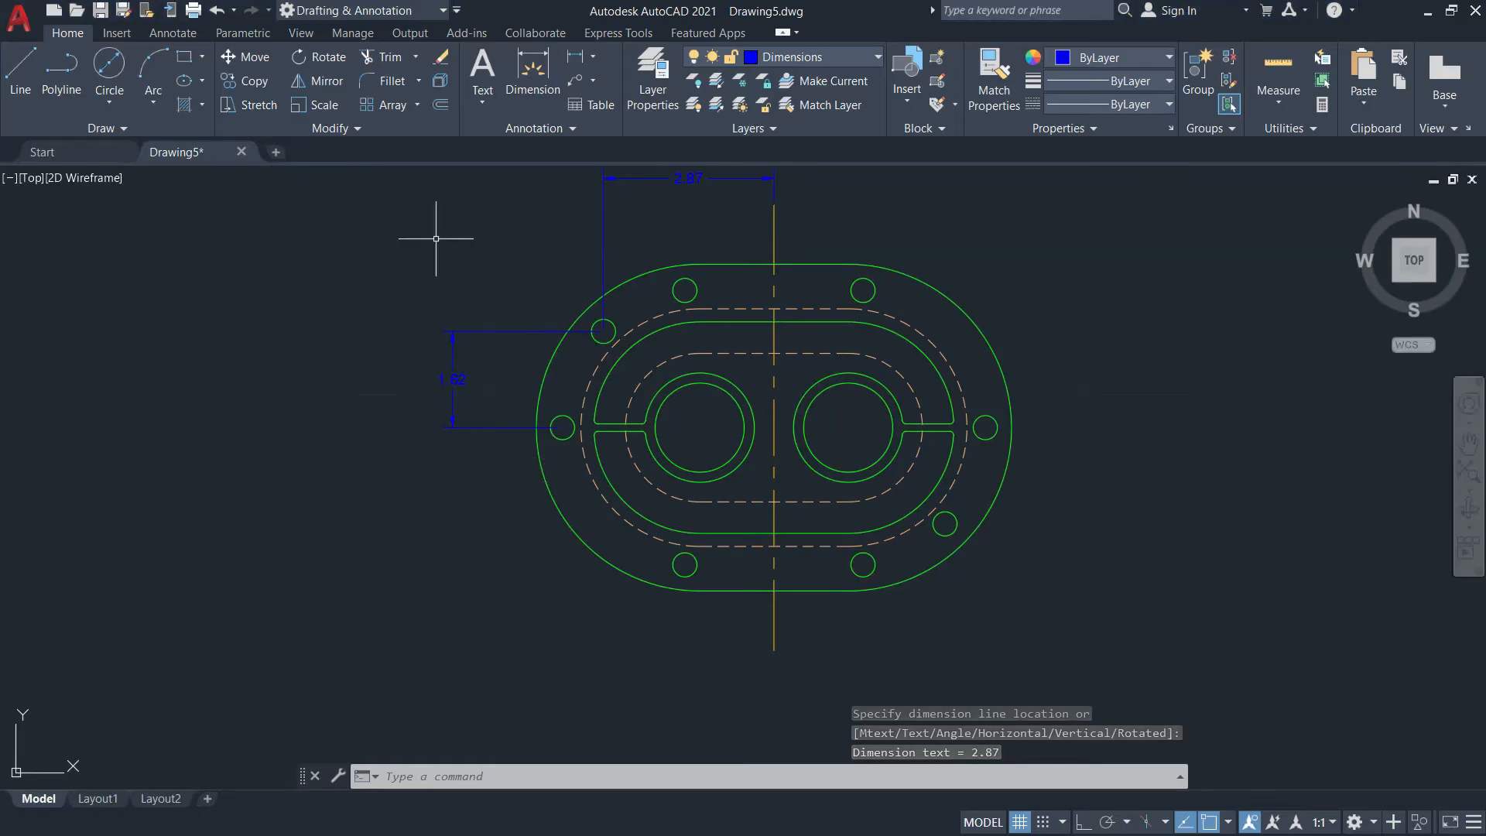
pyautogui.click(574, 56)
pyautogui.scroll(6, 558, 452)
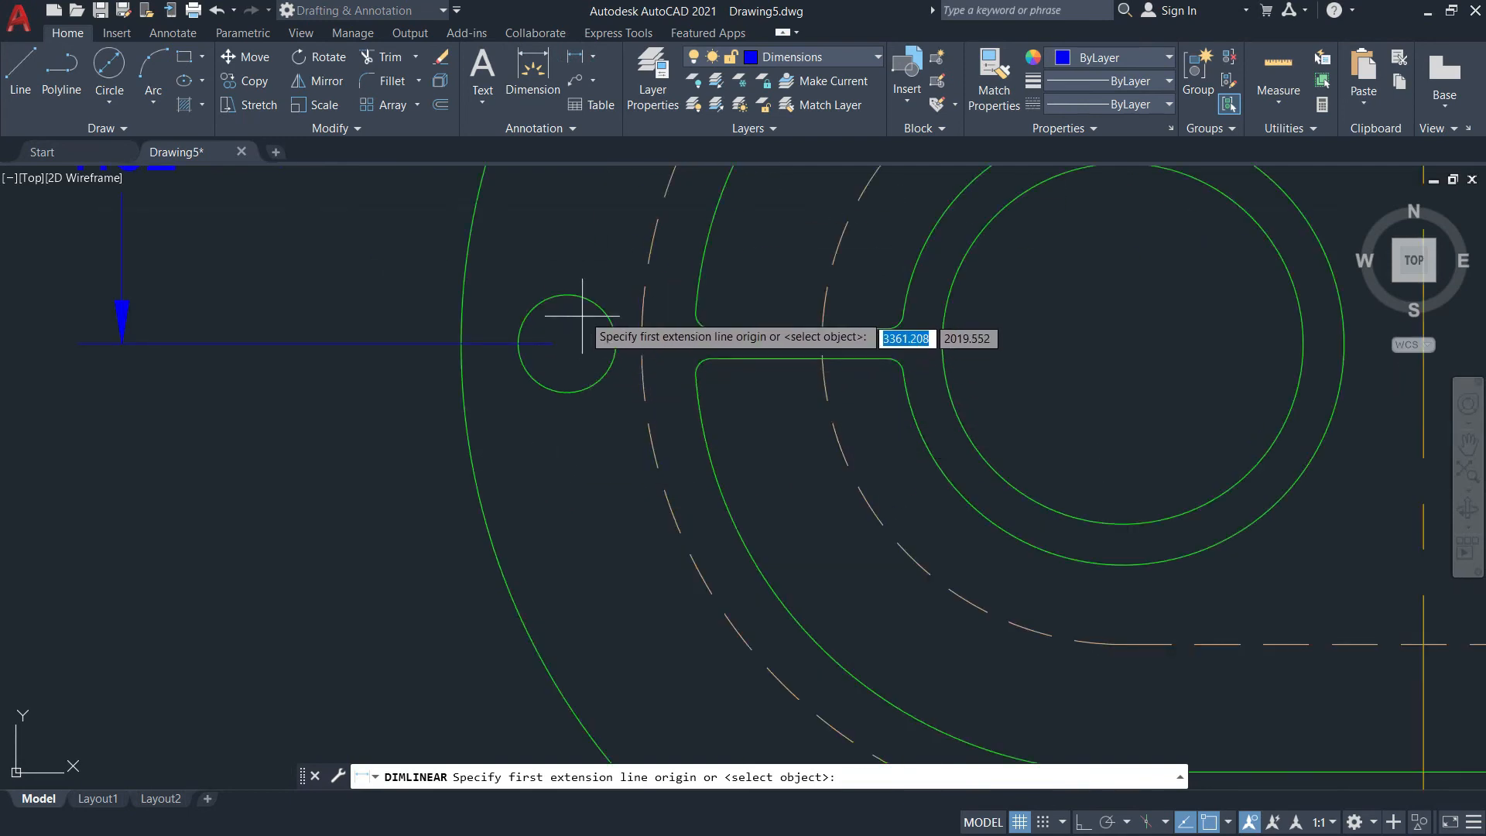
pyautogui.click(568, 344)
pyautogui.scroll(-6, 568, 344)
pyautogui.hotkey('alt', 'Tab')
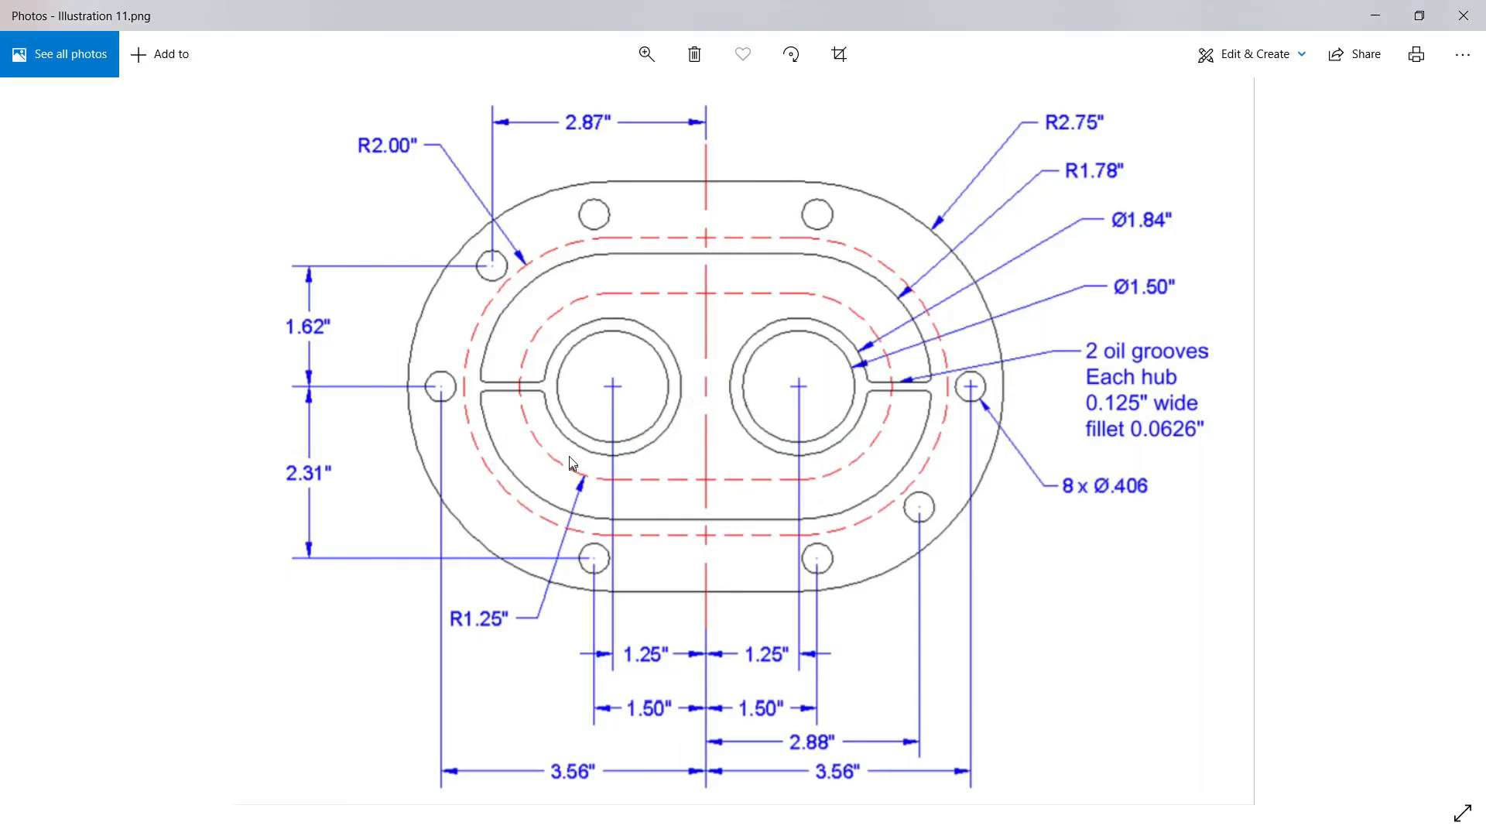
pyautogui.hotkey('alt', 'Tab')
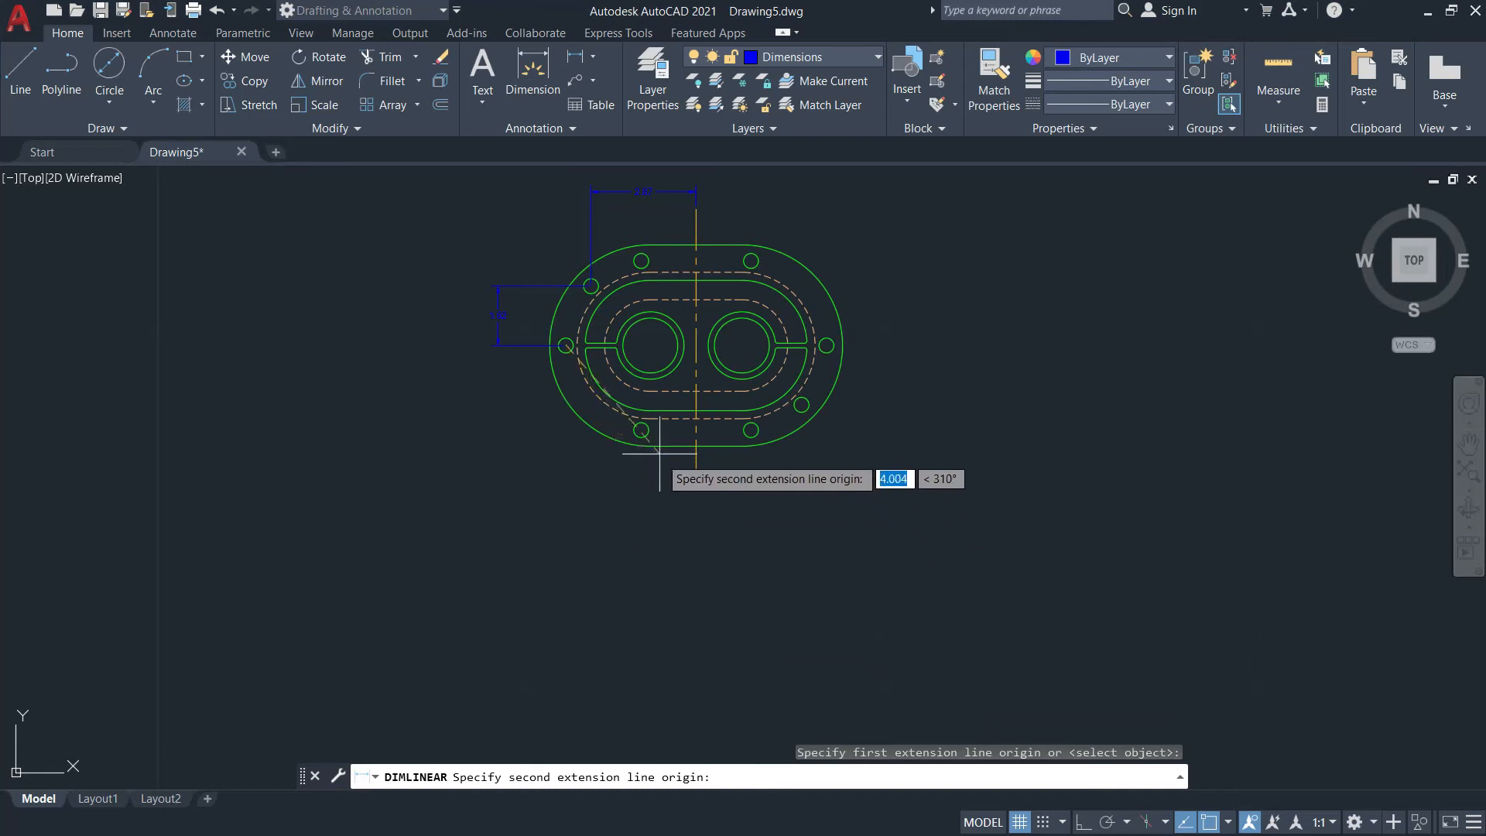
pyautogui.scroll(6, 681, 480)
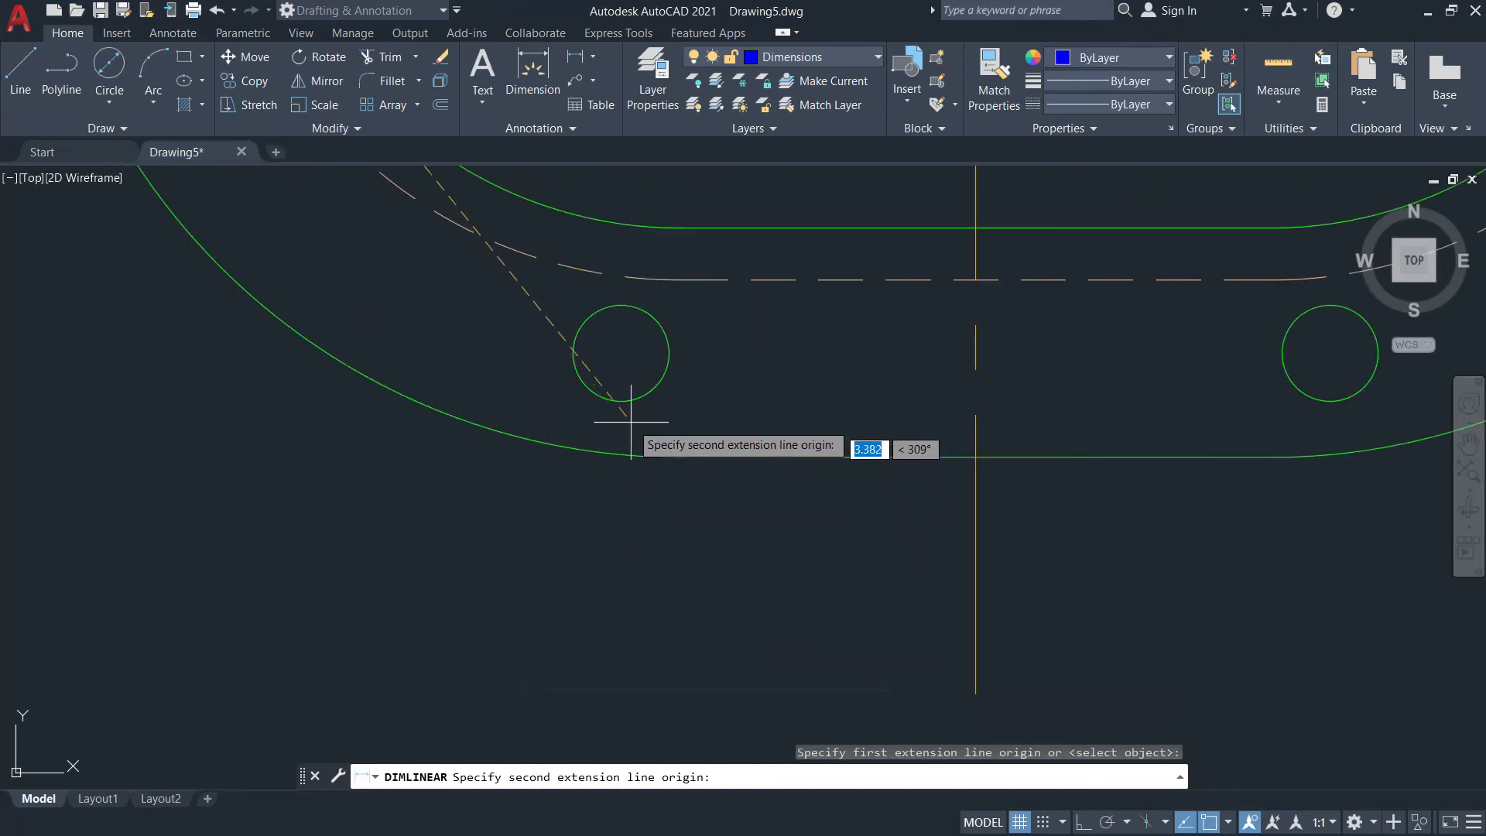
pyautogui.click(620, 353)
pyautogui.scroll(-5, 619, 353)
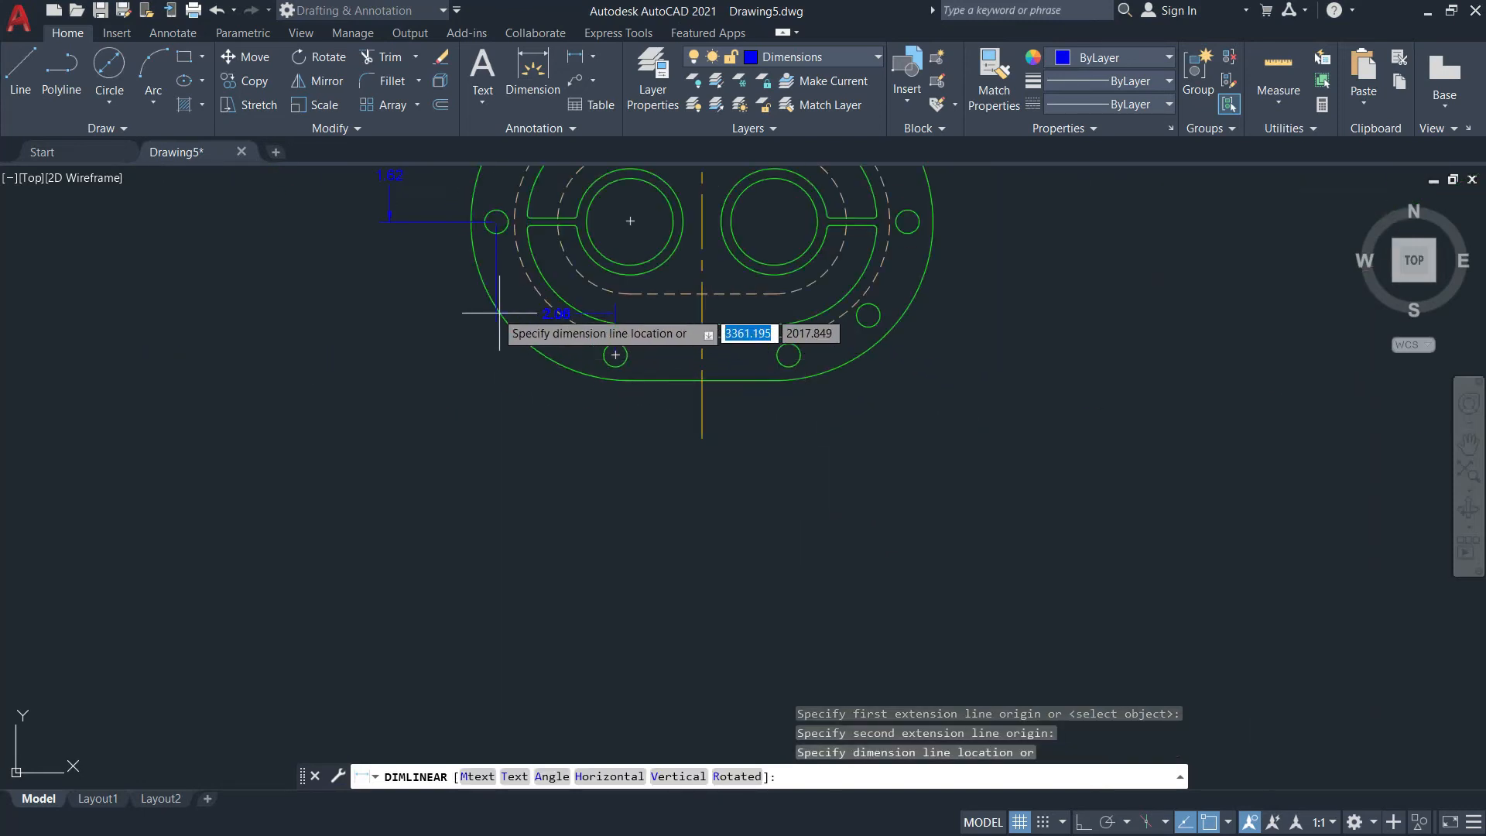
pyautogui.click(392, 223)
pyautogui.scroll(-3, 464, 364)
pyautogui.scroll(5, 442, 428)
pyautogui.moveTo(442, 428); pyautogui.dragTo(295, 448, button='middle')
pyautogui.scroll(-2, 295, 449)
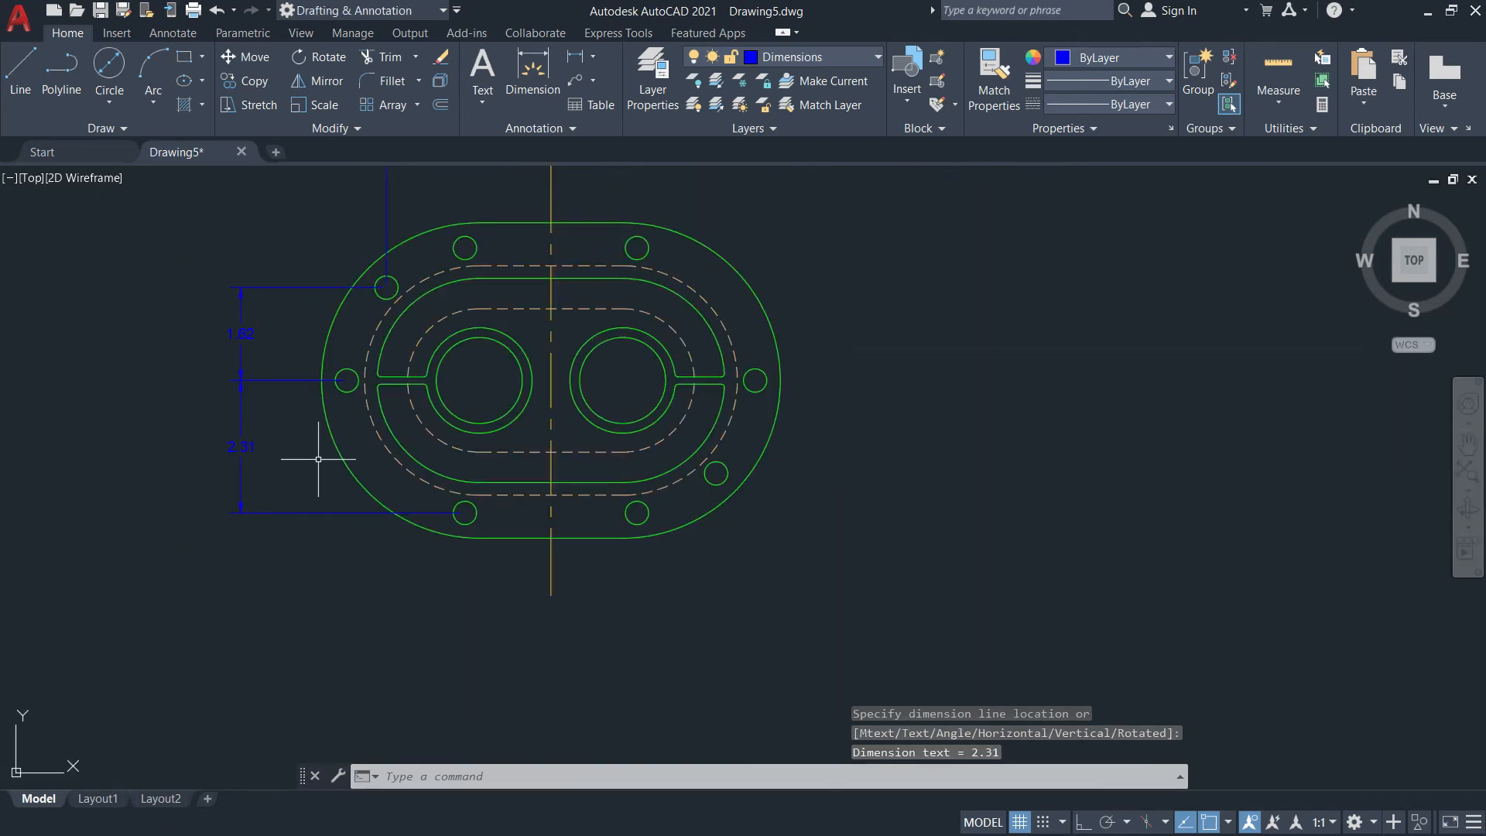
# Place a horizontal linear dimension below the plate from the left hub circle's center to the vertical centerline's lower end
pyautogui.hotkey('alt', 'Tab')
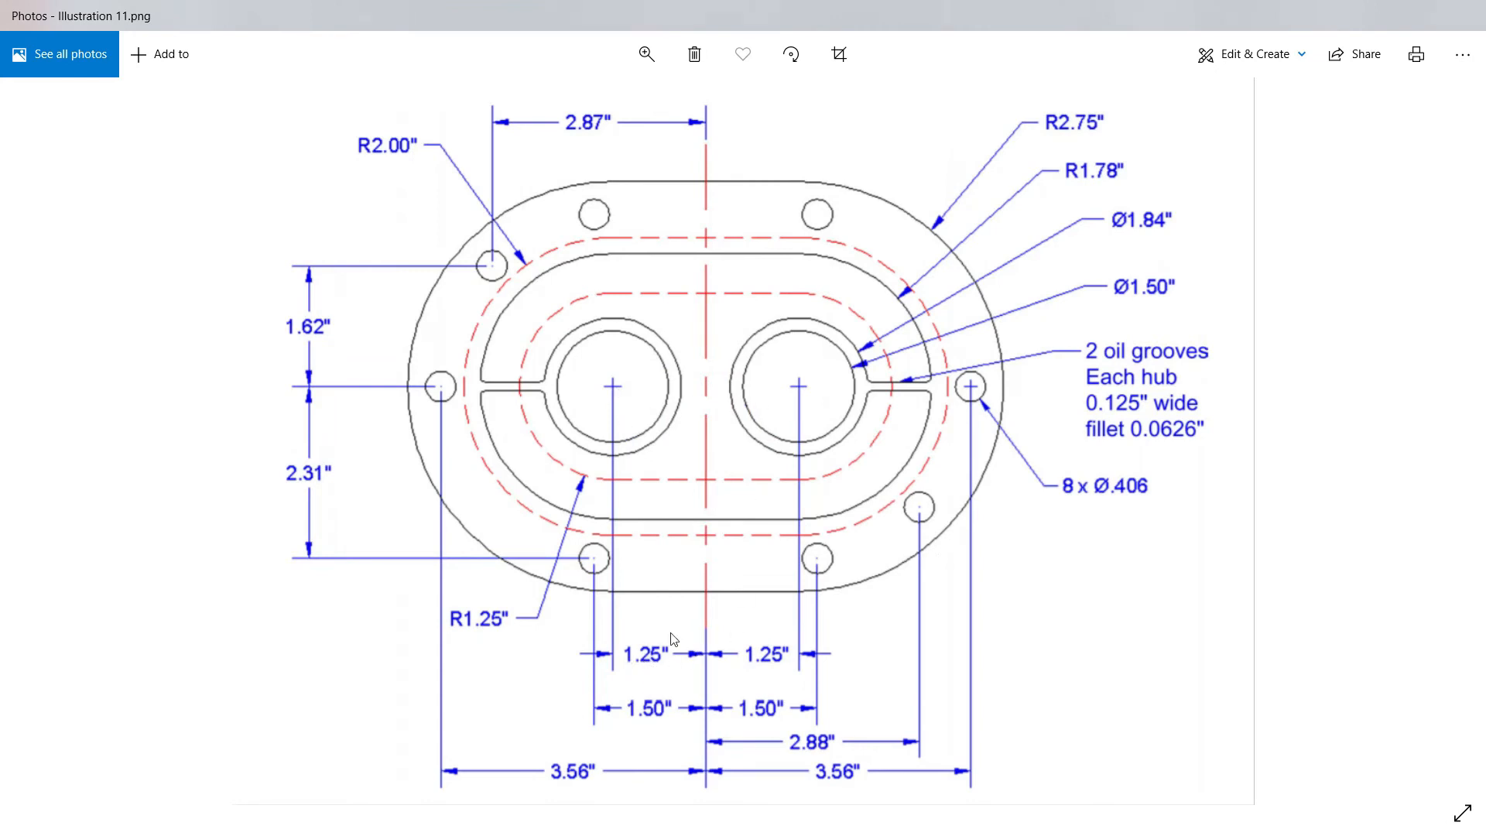
pyautogui.hotkey('alt', 'Tab')
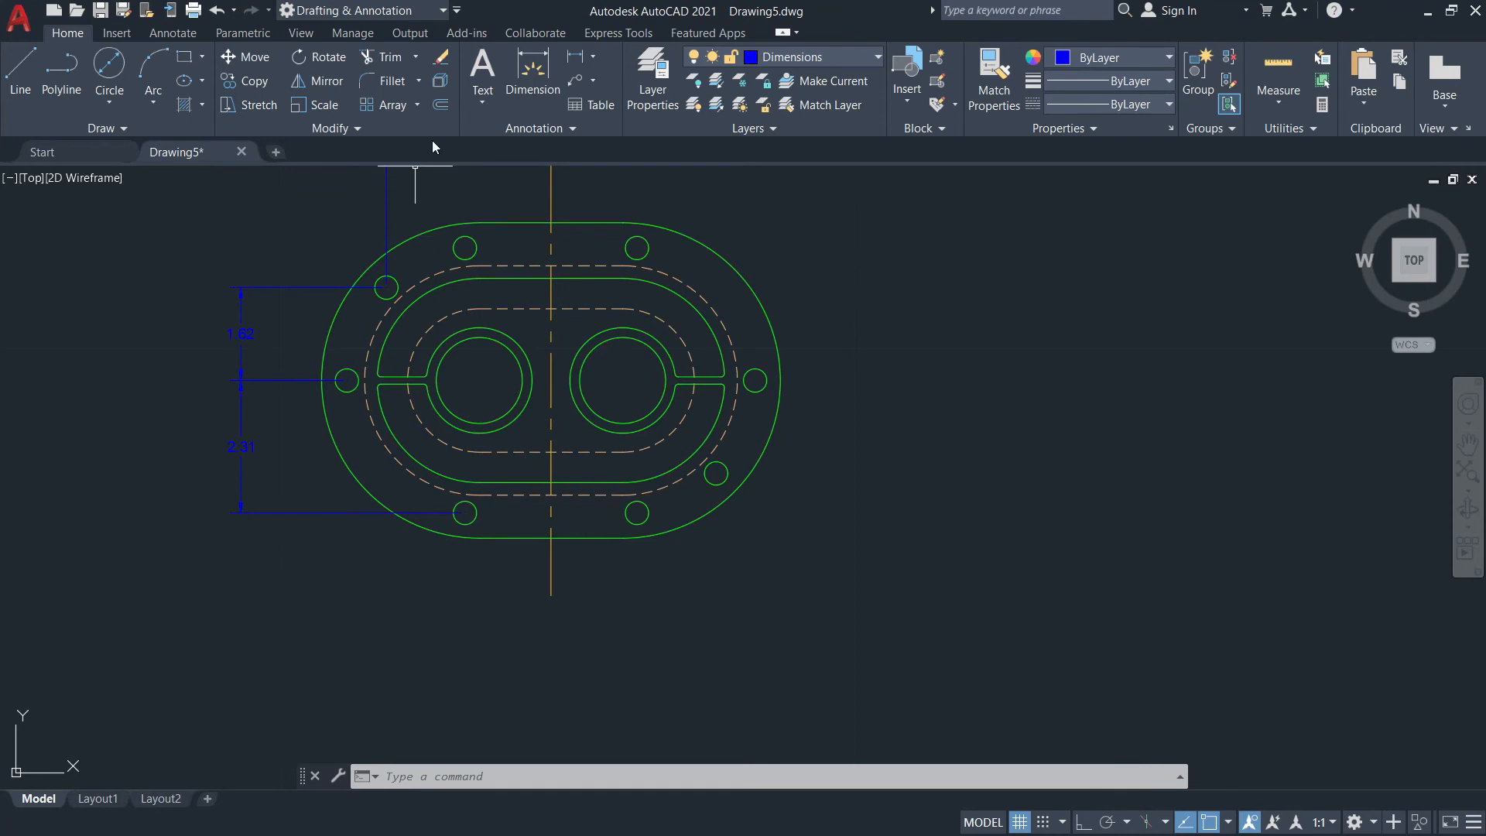
pyautogui.click(574, 57)
pyautogui.click(488, 356)
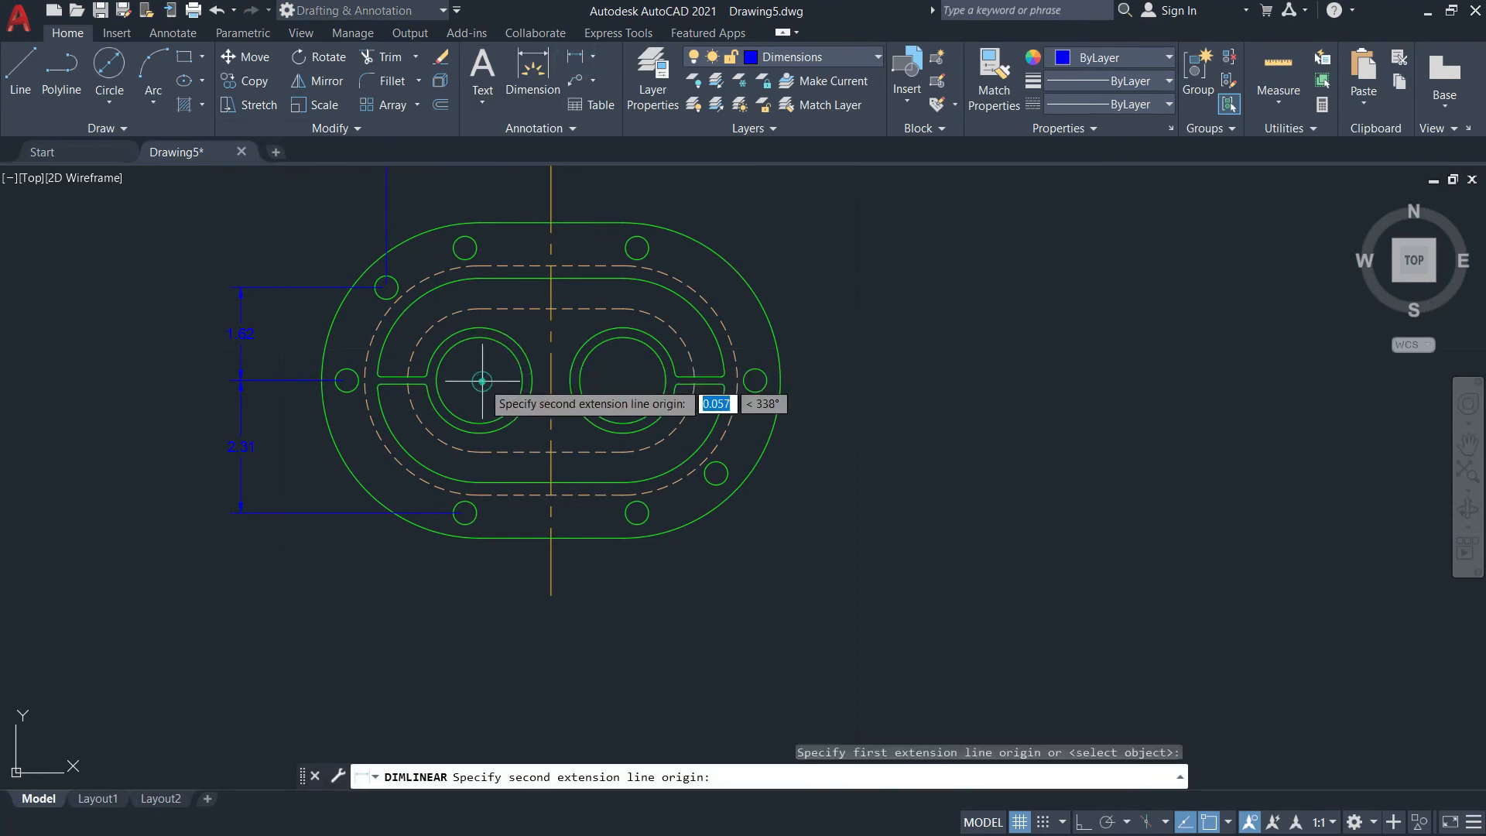
pyautogui.hotkey('alt', 'Tab')
pyautogui.hotkey('alt', 'Tab')
pyautogui.click(551, 596)
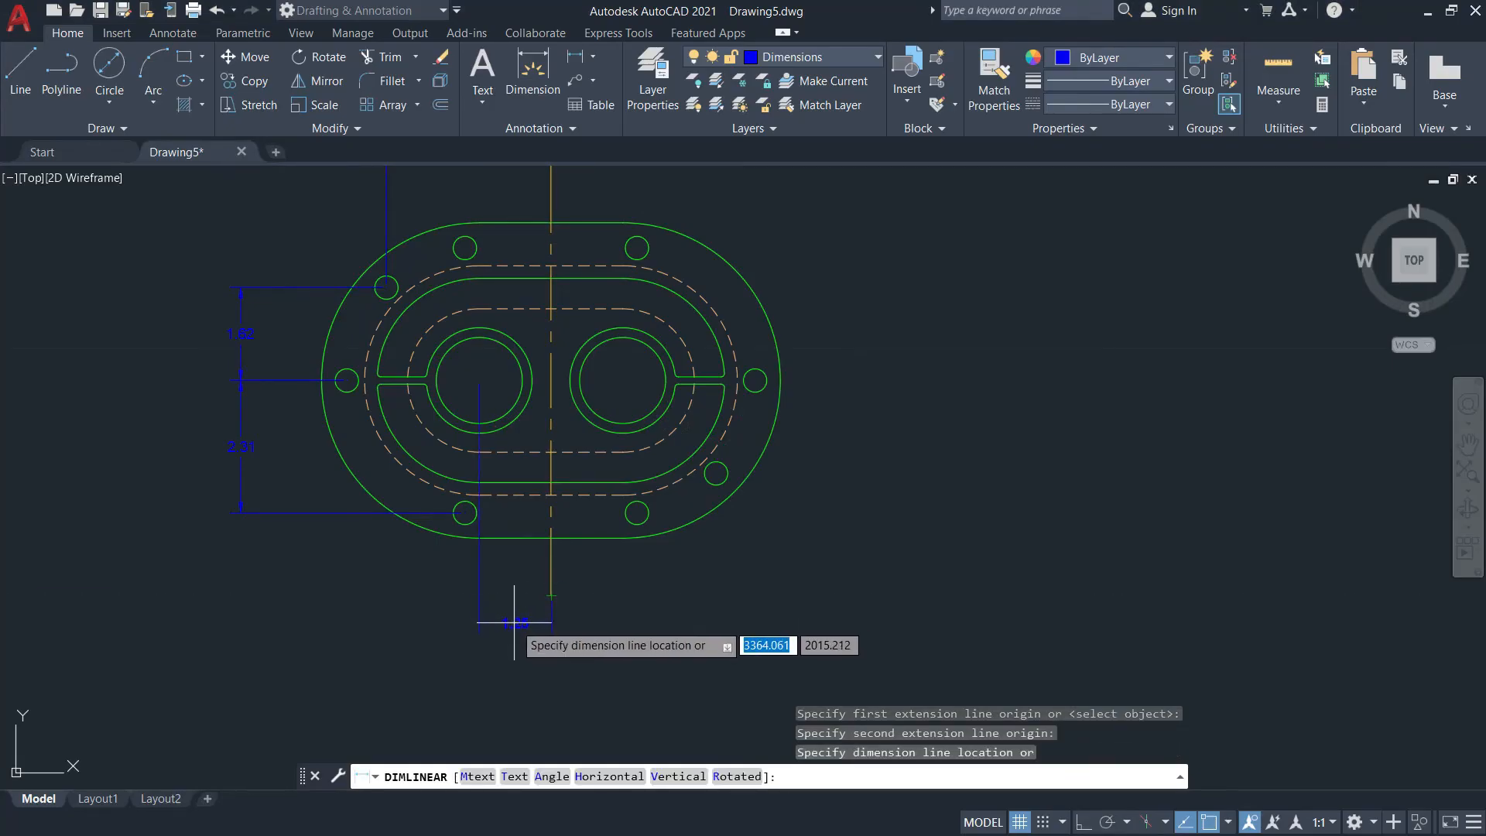
pyautogui.click(512, 622)
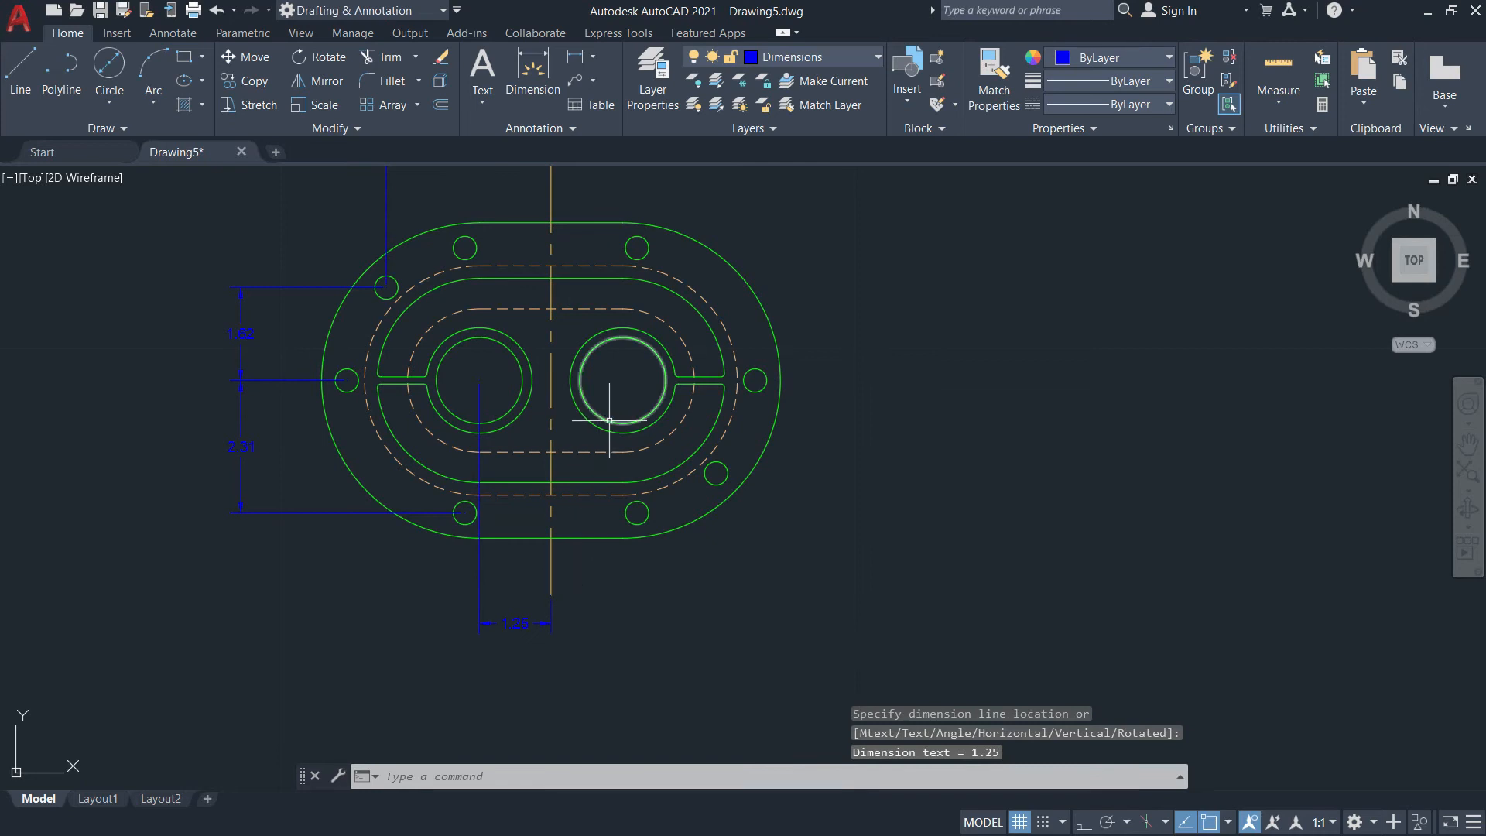
# Place a horizontal linear dimension from the right hub circle's center to the centerline's lower end, in line with the left hub's dimension
pyautogui.press('Return')
pyautogui.click(623, 379)
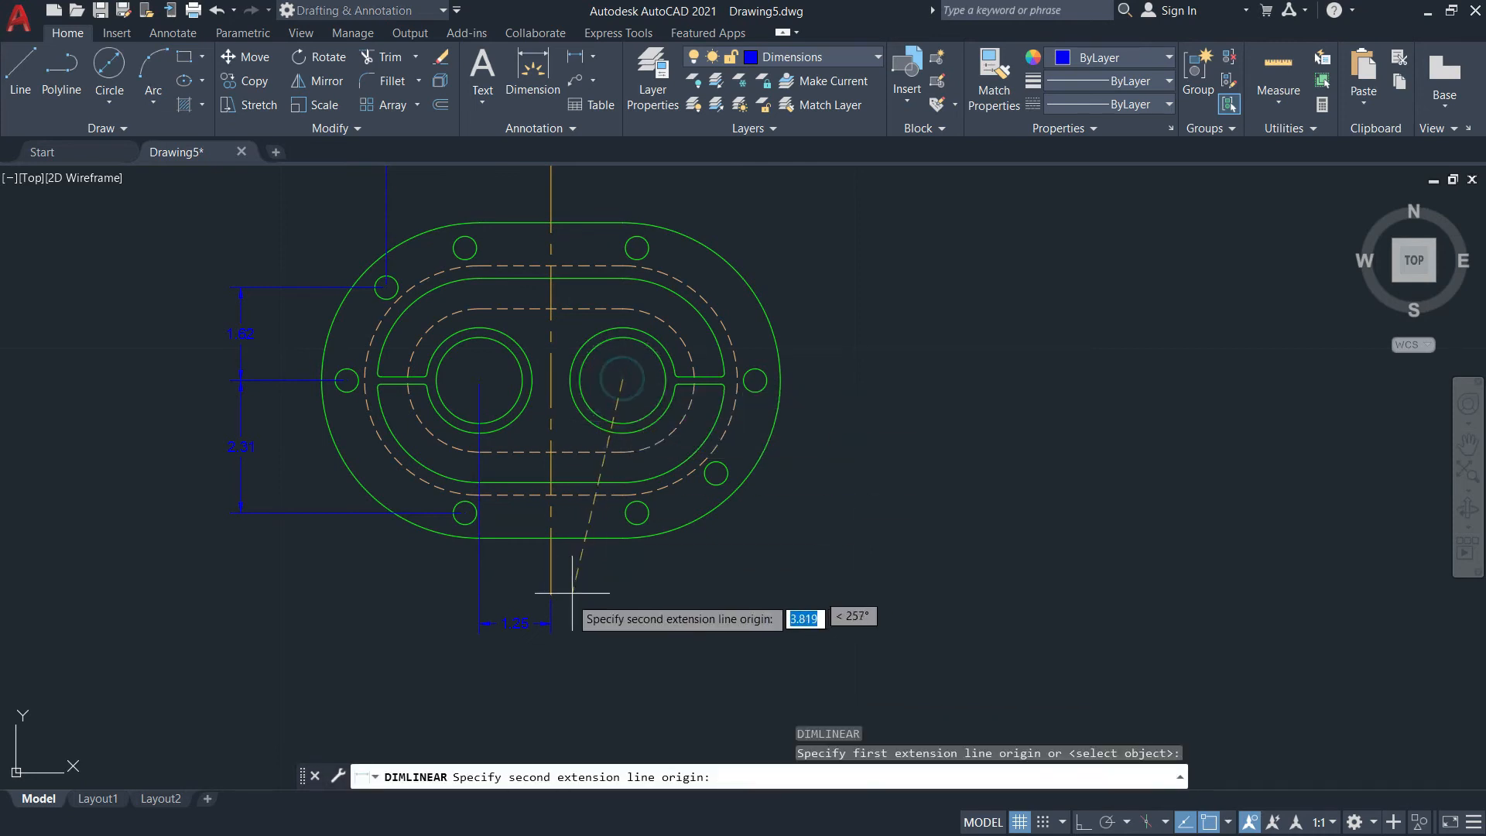
pyautogui.click(551, 594)
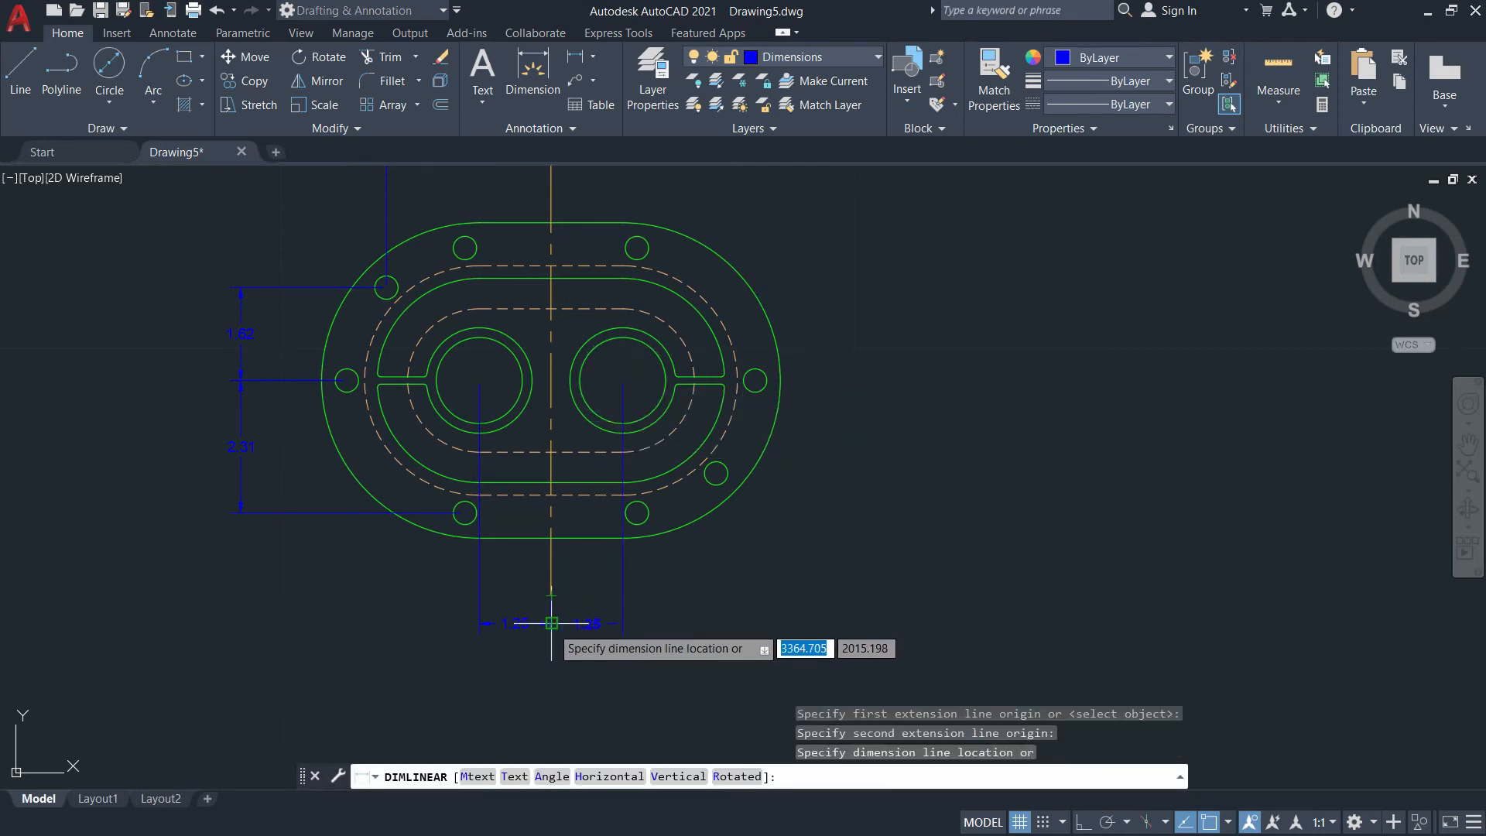
pyautogui.click(570, 623)
pyautogui.moveTo(550, 636); pyautogui.dragTo(587, 605, button='middle')
pyautogui.scroll(2, 587, 604)
pyautogui.scroll(-2, 592, 601)
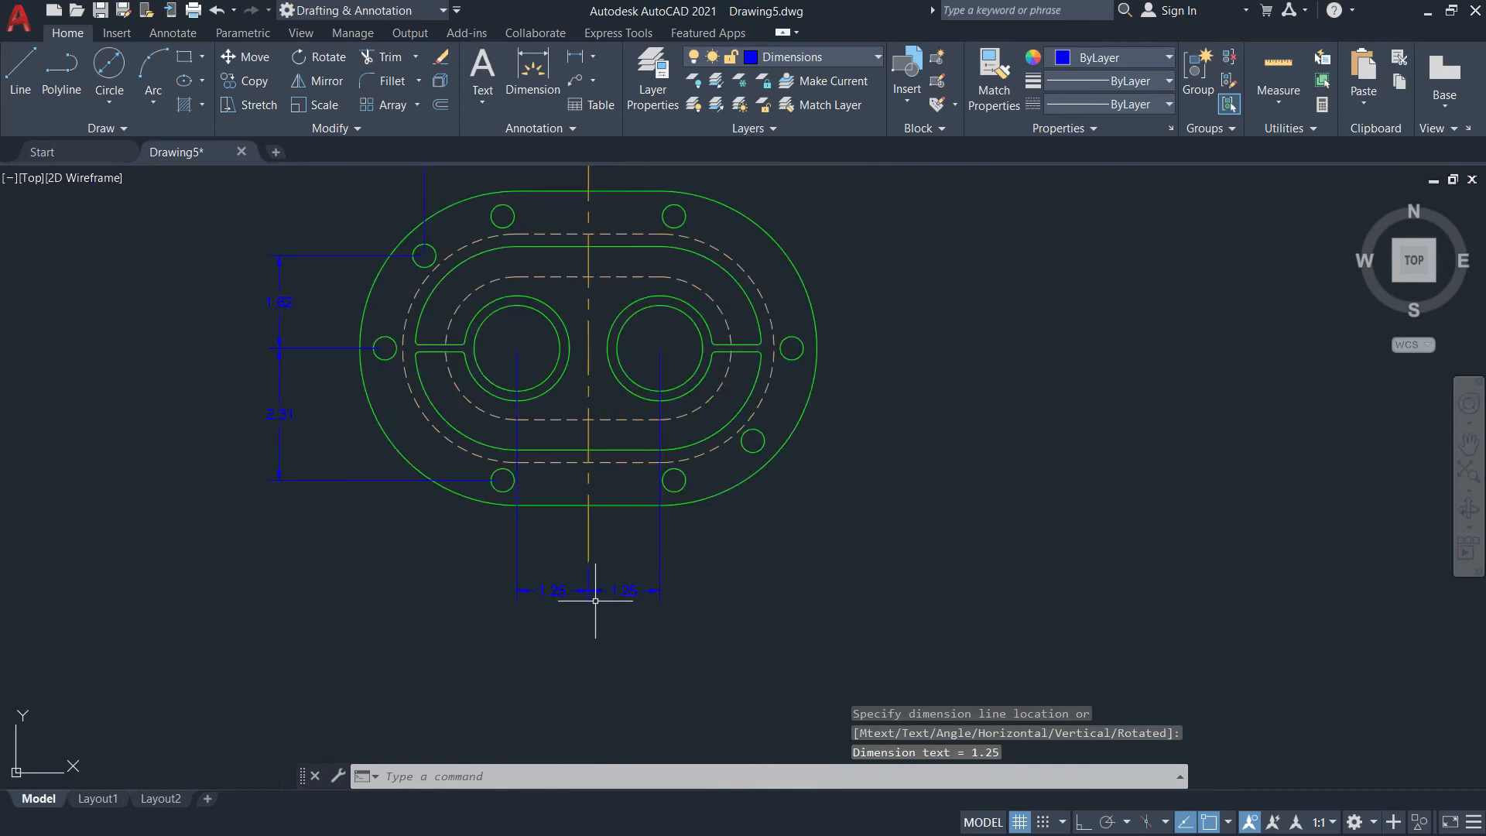
# Place a horizontal linear dimension from the lower-edge bolt hole left of the centerline to the centerline's lower end, beneath the hub dimensions
pyautogui.hotkey('alt', 'Tab')
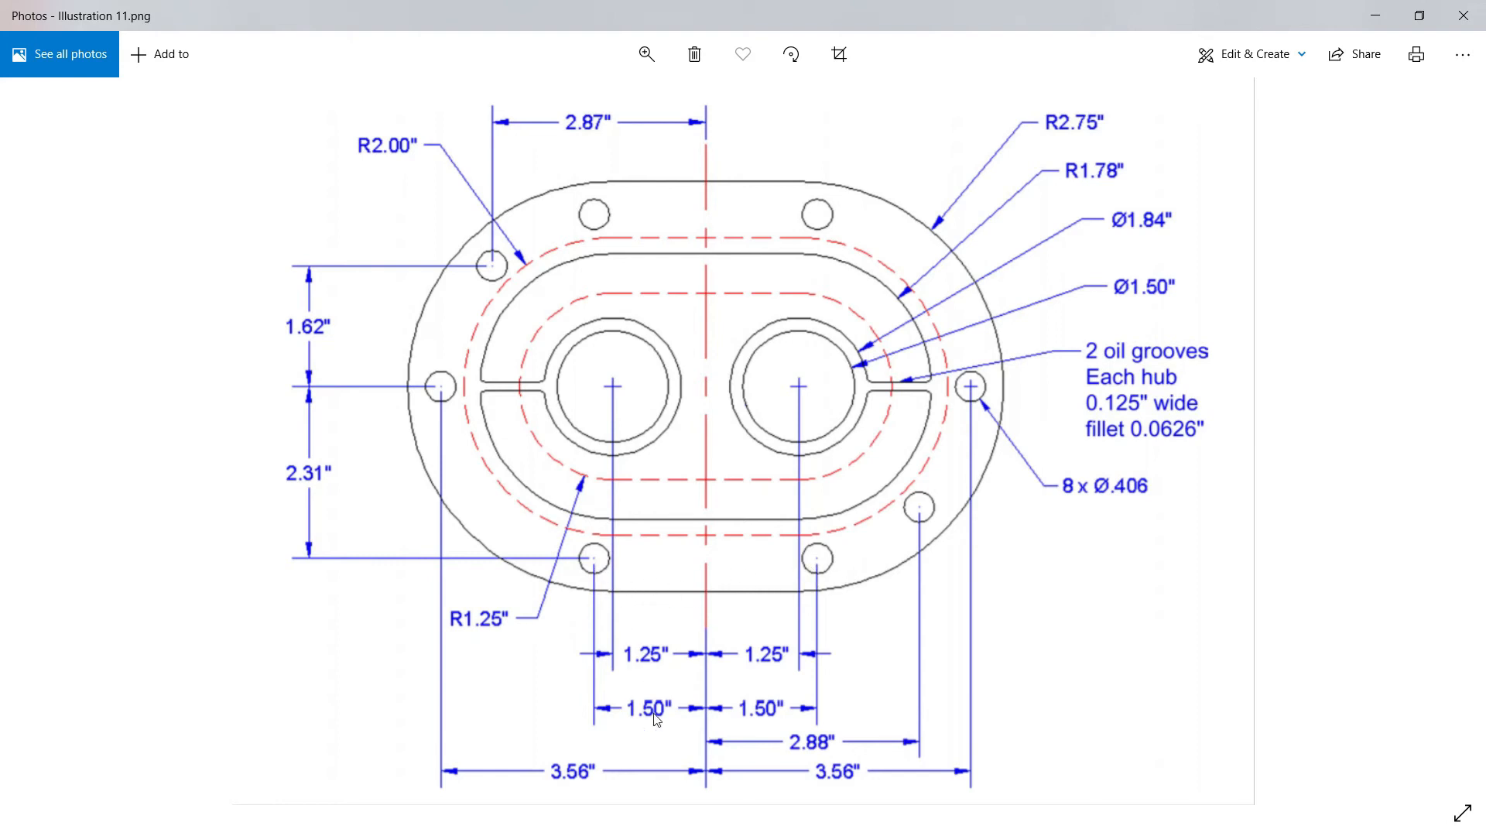
pyautogui.hotkey('alt', 'Tab')
pyautogui.click(574, 56)
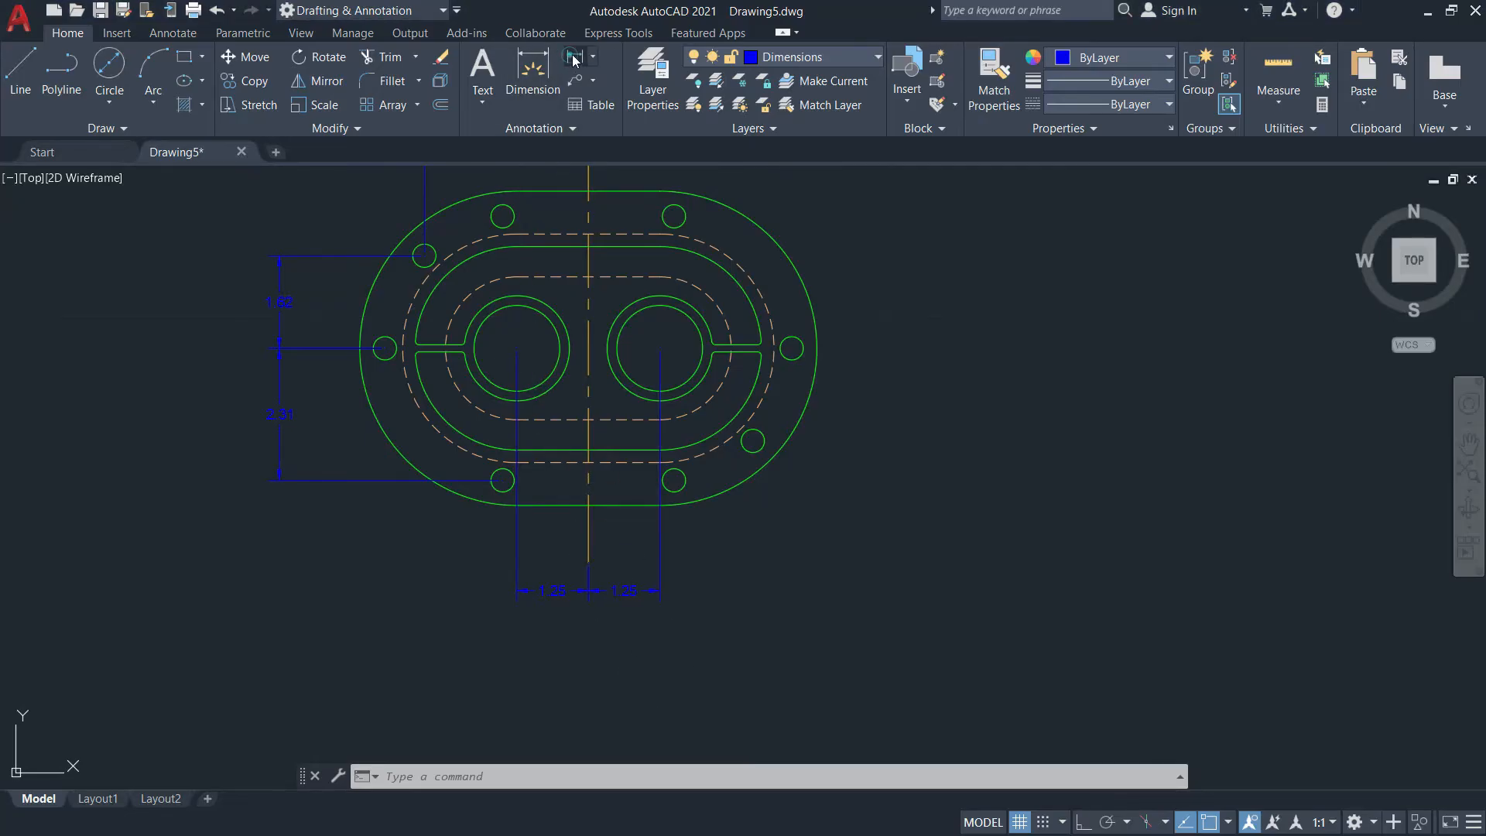
pyautogui.scroll(5, 509, 559)
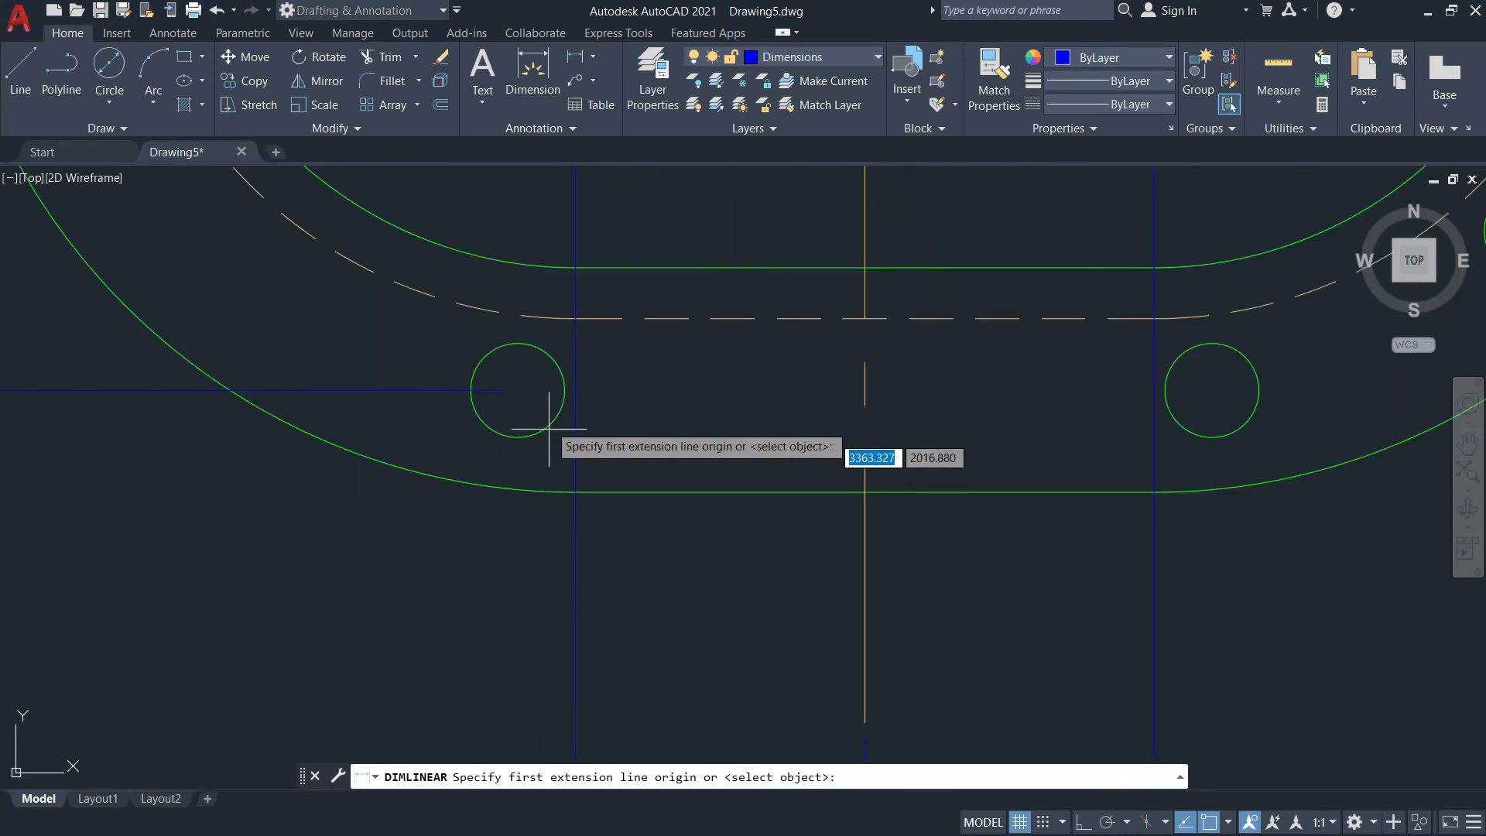
pyautogui.click(522, 390)
pyautogui.scroll(-4, 557, 441)
pyautogui.scroll(3, 597, 483)
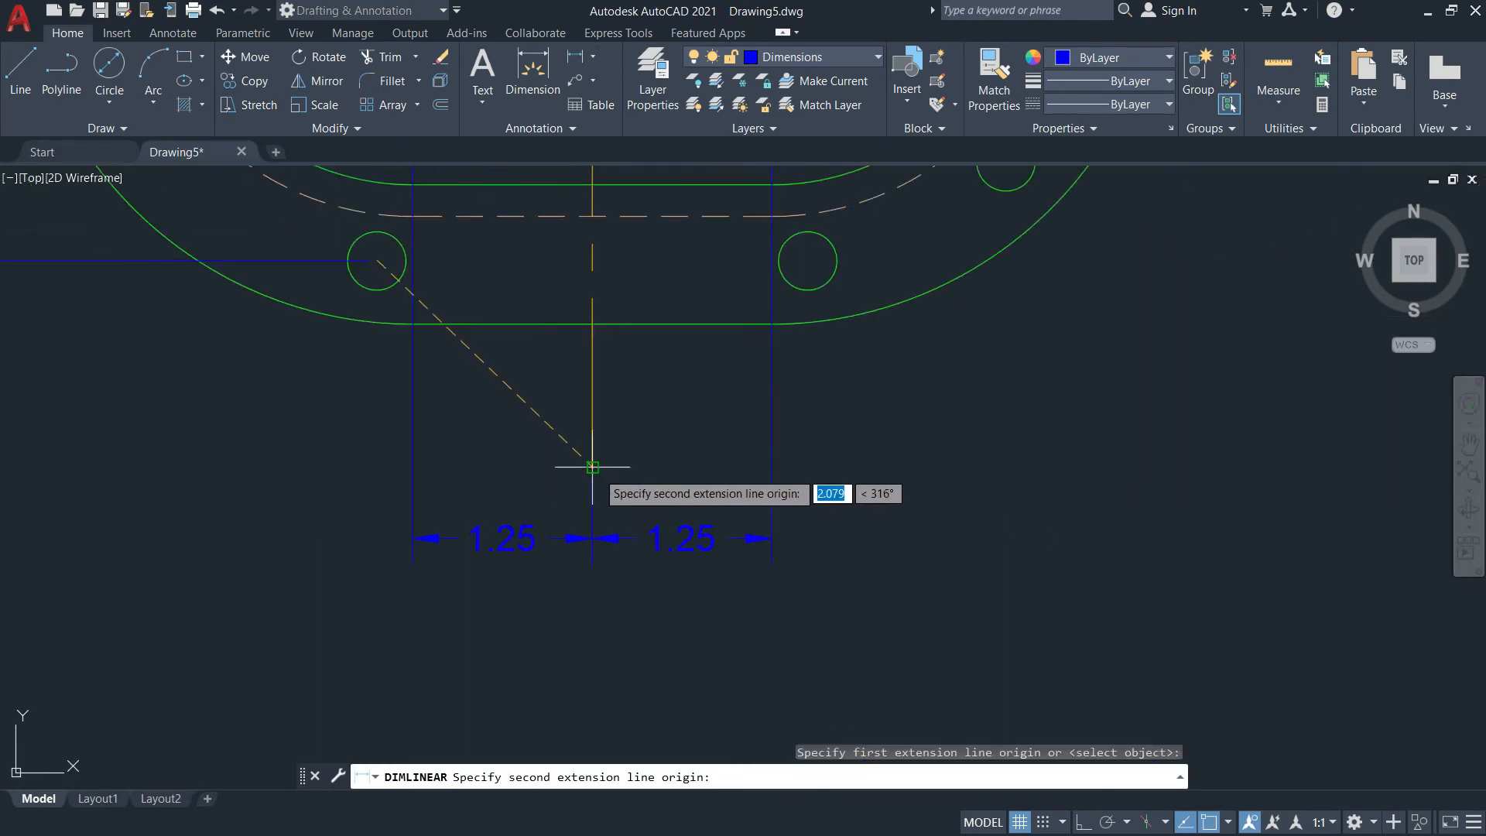
pyautogui.click(588, 474)
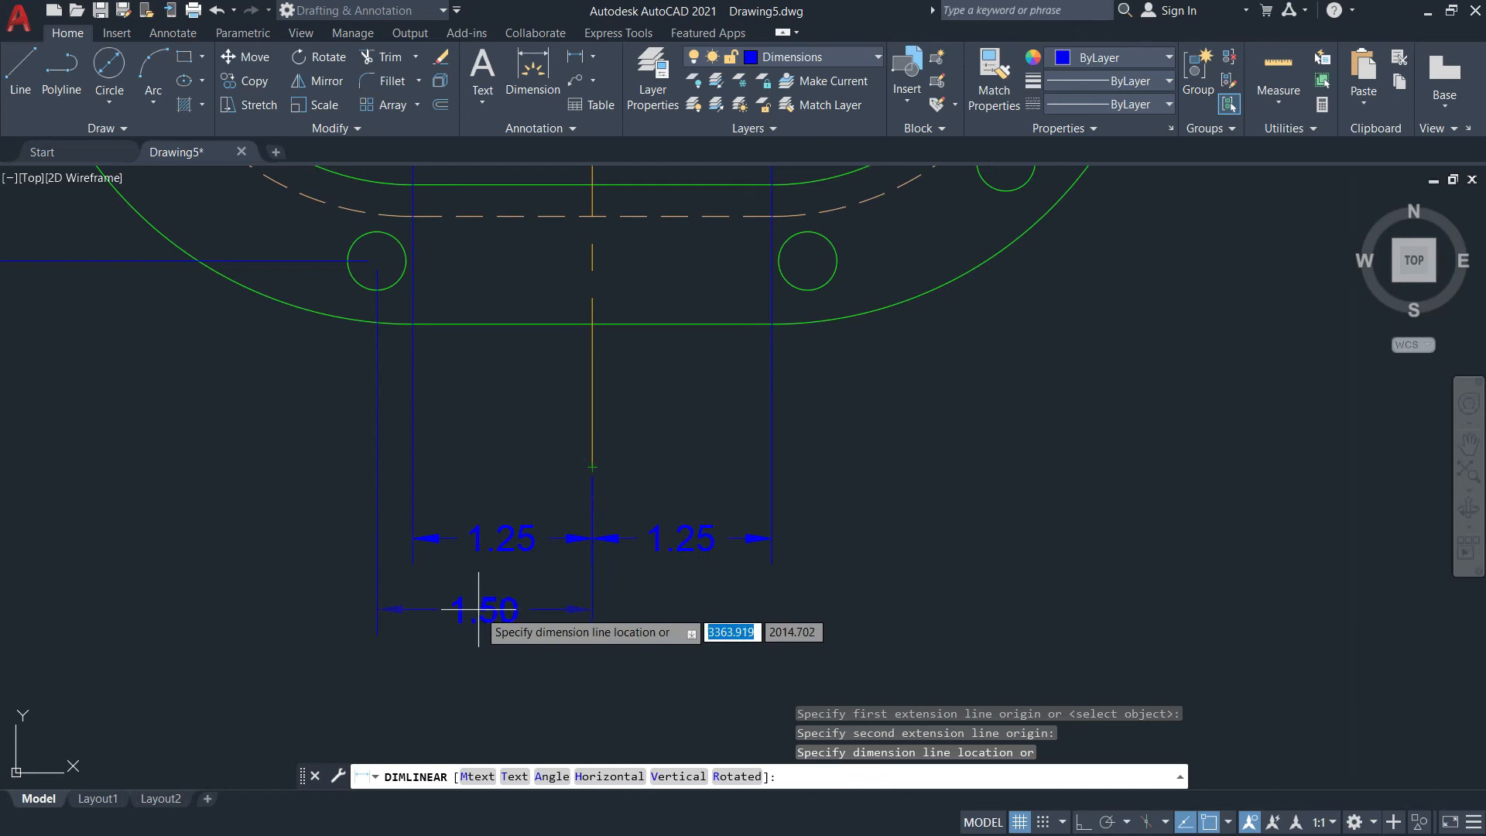
pyautogui.click(477, 609)
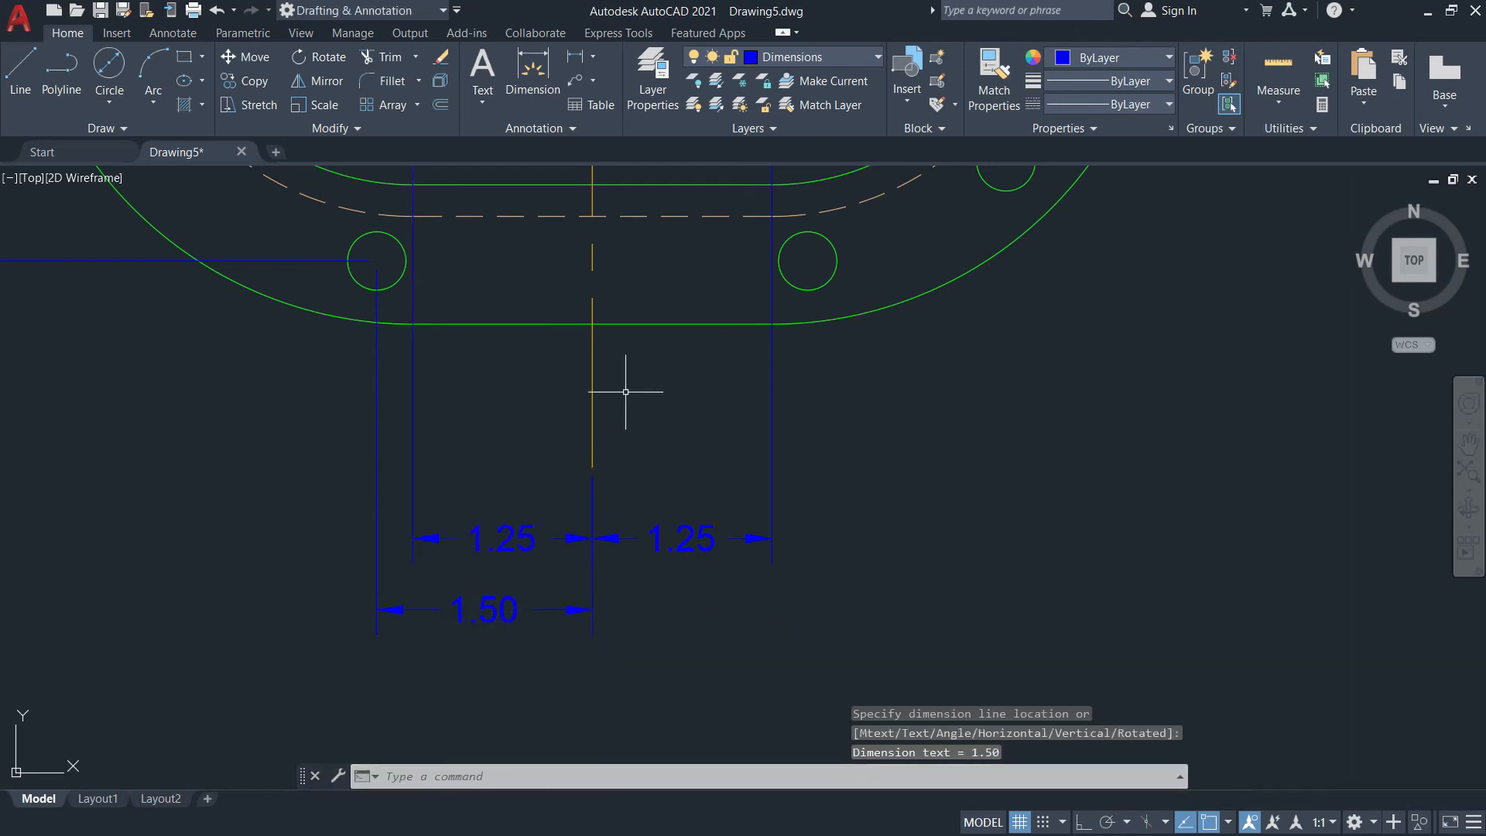
# Place a horizontal linear dimension from the centerline's lower end to the lower-edge bolt hole right of it, aligned with the left bolt hole dimension
pyautogui.click(574, 56)
pyautogui.click(592, 467)
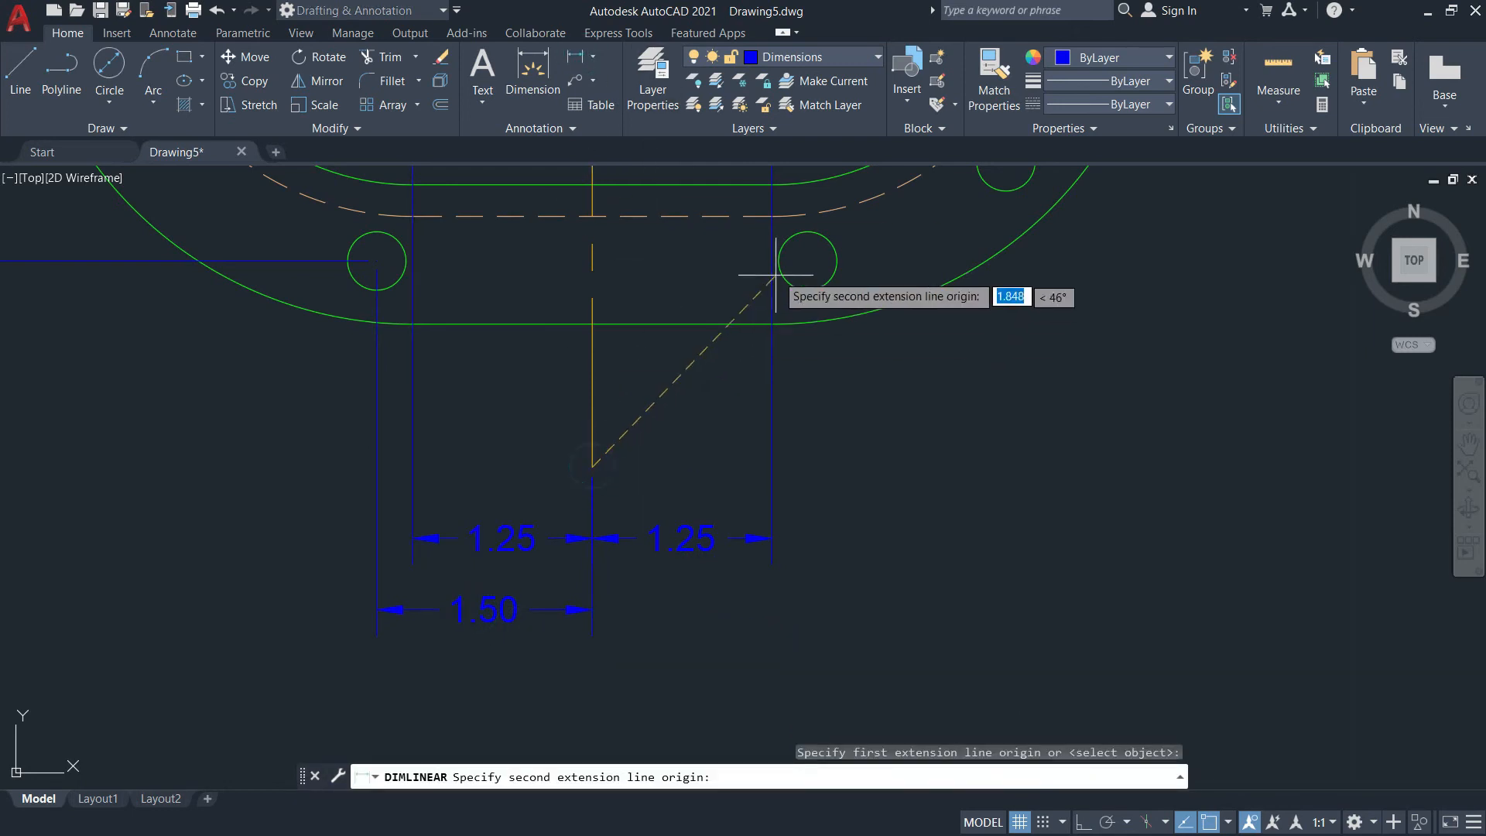
pyautogui.click(810, 262)
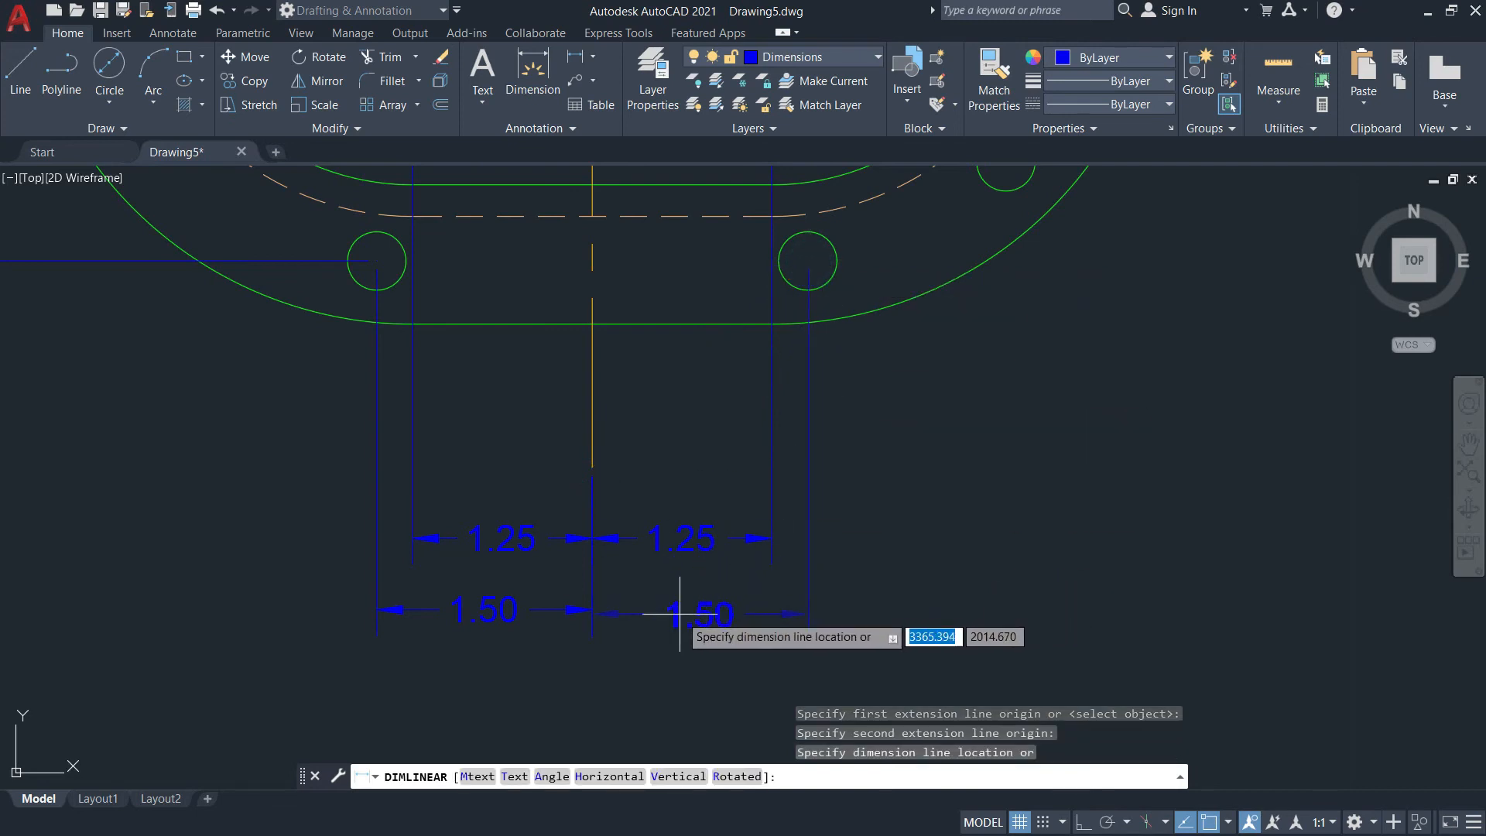
pyautogui.click(592, 609)
pyautogui.scroll(-2, 592, 609)
pyautogui.moveTo(650, 607); pyautogui.dragTo(672, 576, button='middle')
# Place a horizontal linear dimension from the centerline's lower end to the lower-right bolt hole's center, beneath the second row of dimensions
pyautogui.hotkey('alt', 'Tab')
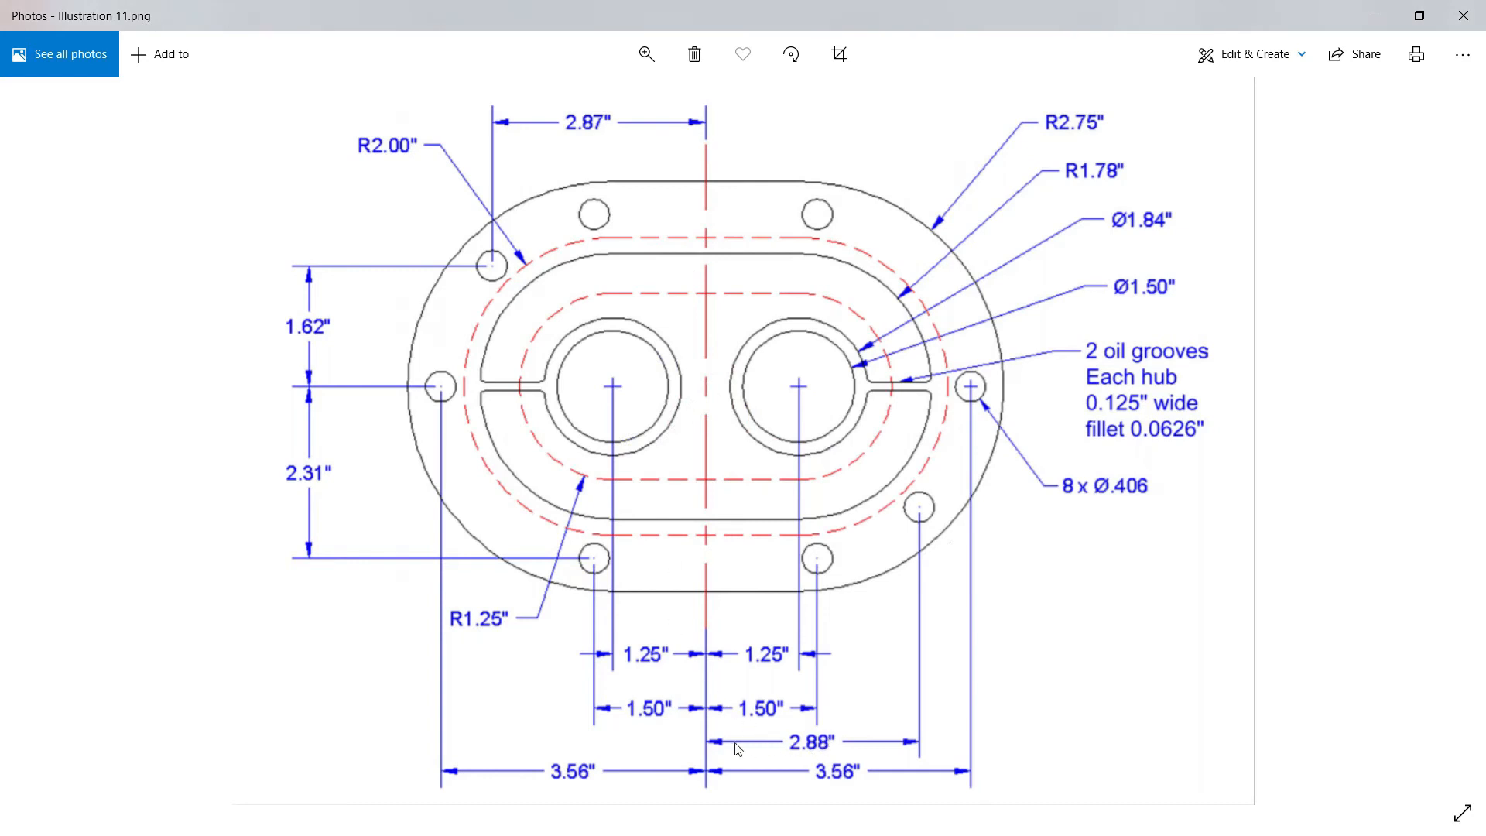
pyautogui.hotkey('alt', 'Tab')
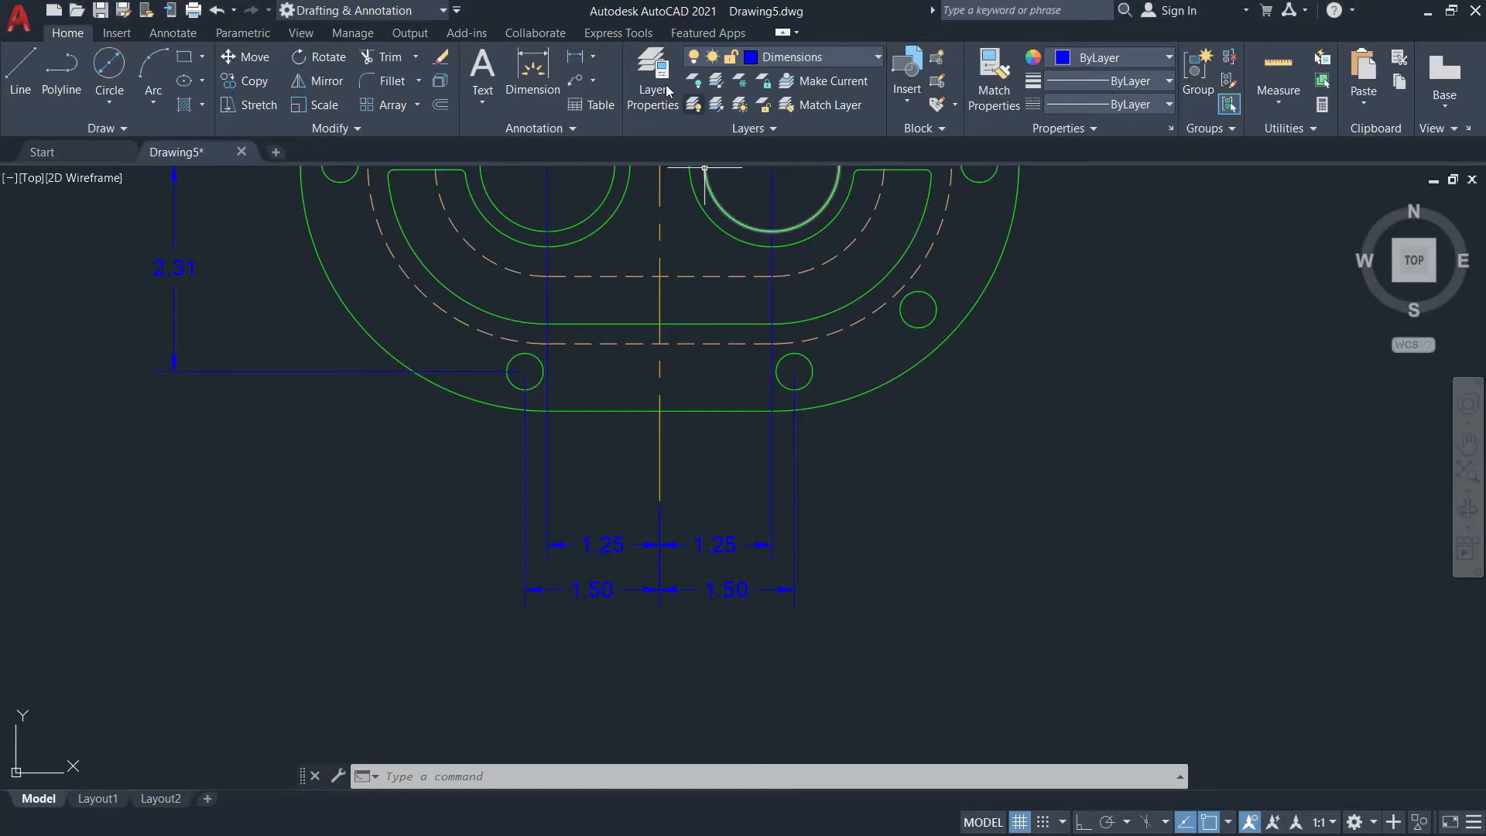
pyautogui.click(919, 310)
pyautogui.click(918, 309)
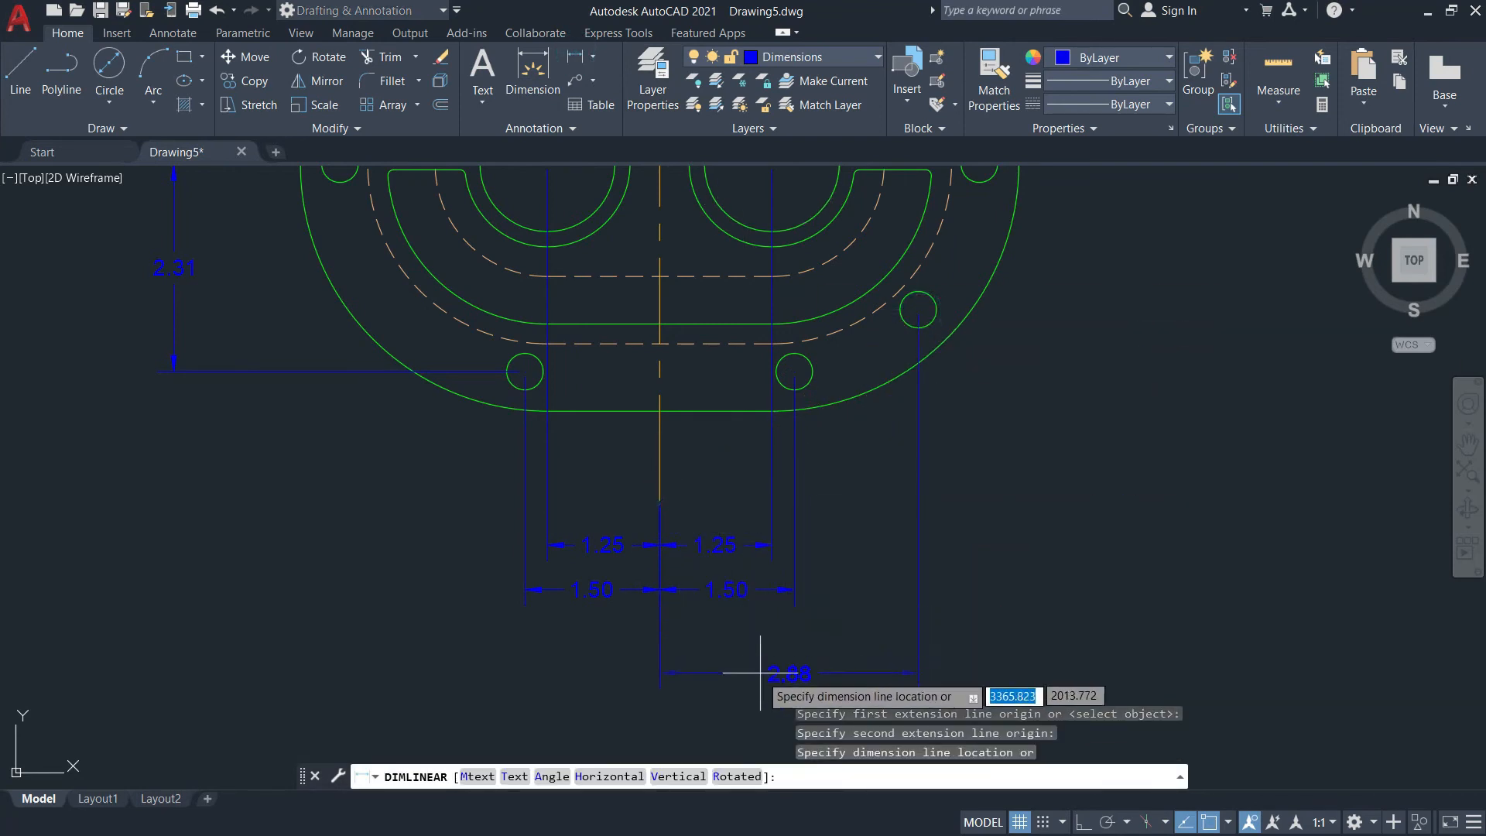
pyautogui.click(780, 640)
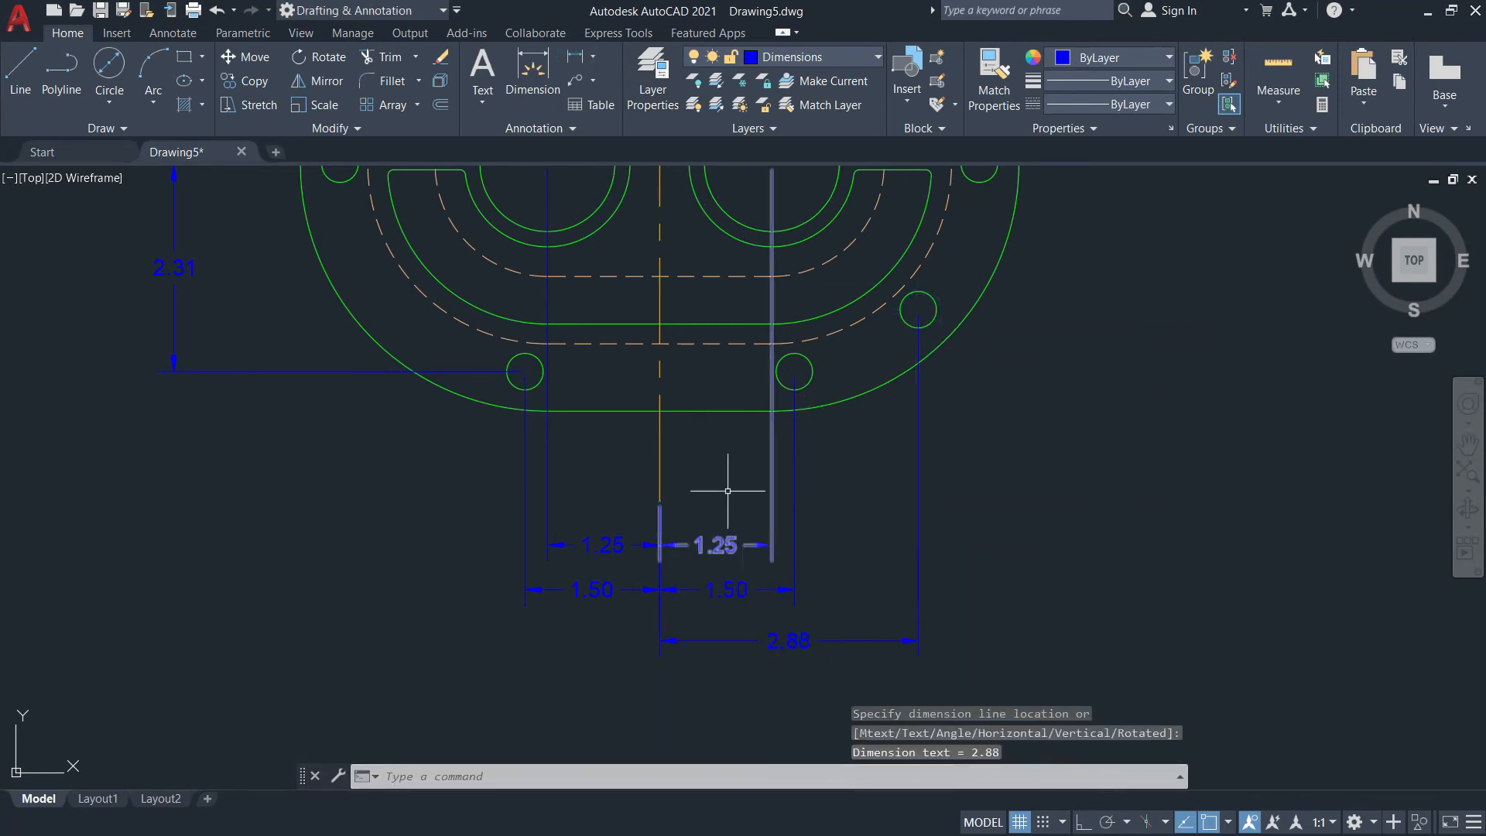
pyautogui.hotkey('alt', 'Tab')
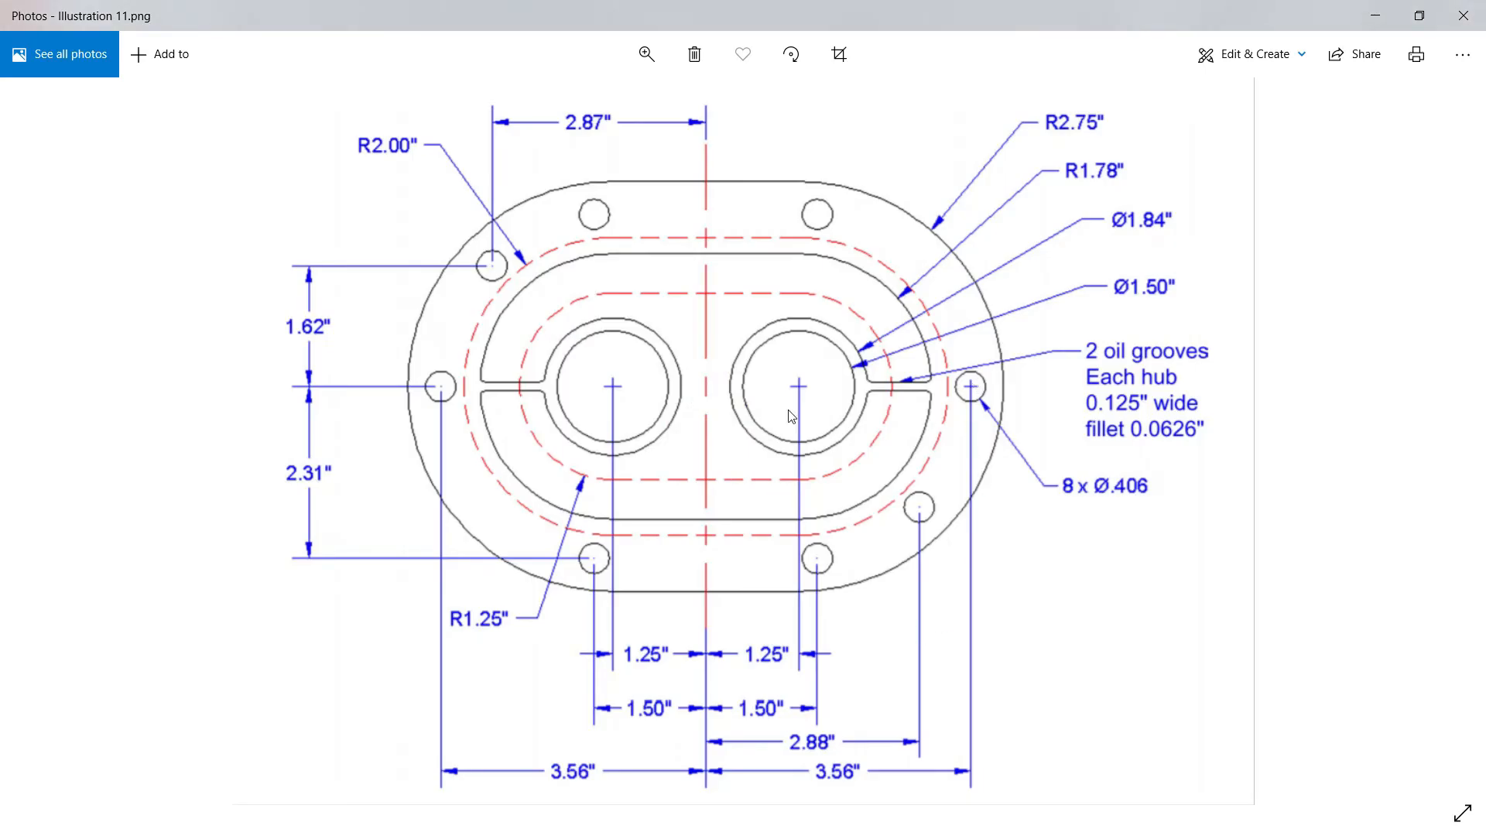
pyautogui.hotkey('alt', 'Tab')
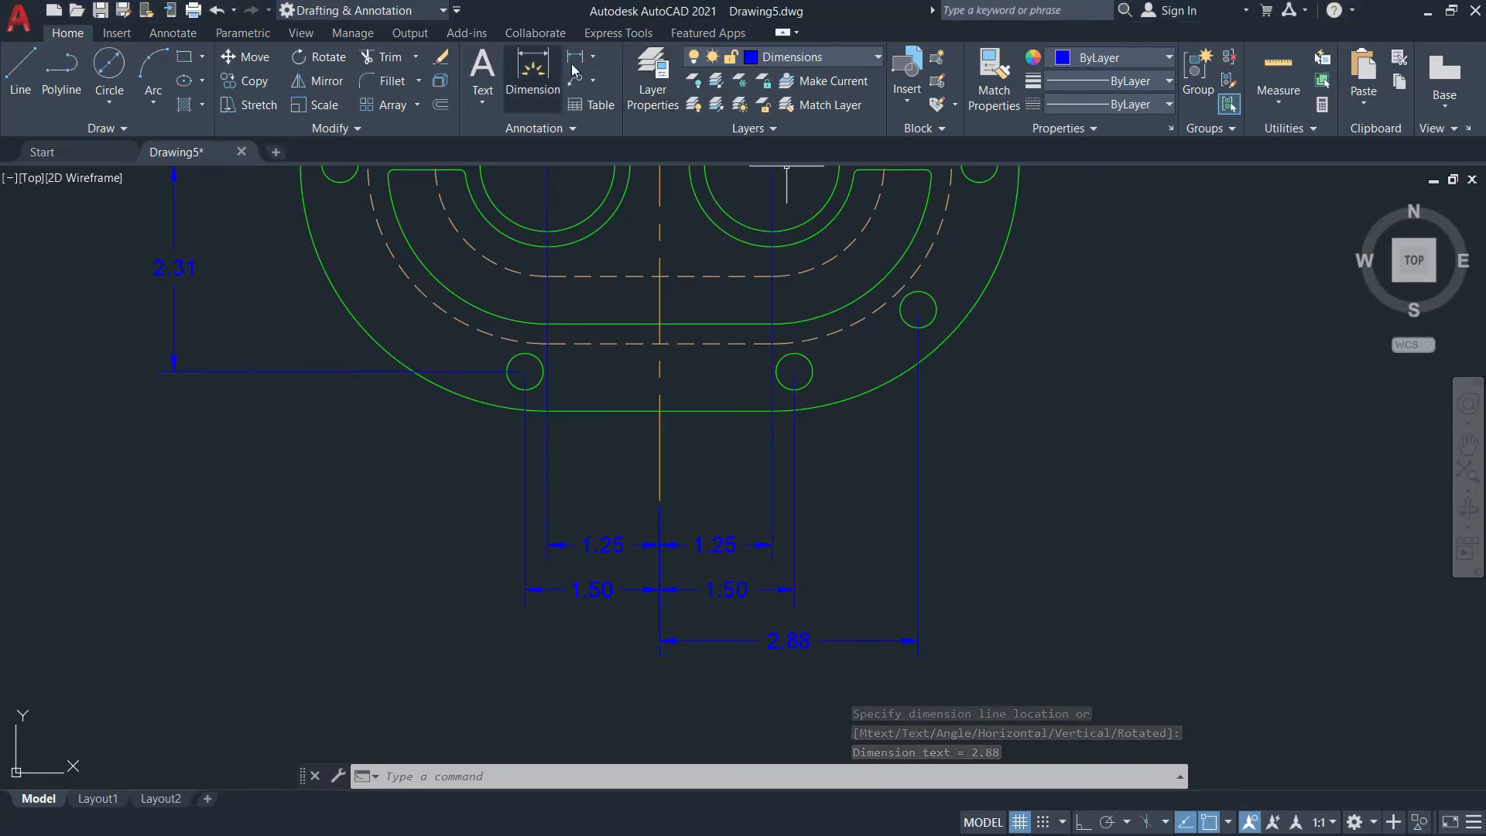
pyautogui.click(581, 59)
pyautogui.scroll(-2, 958, 292)
pyautogui.scroll(3, 958, 292)
pyautogui.scroll(-1, 1010, 256)
pyautogui.click(995, 242)
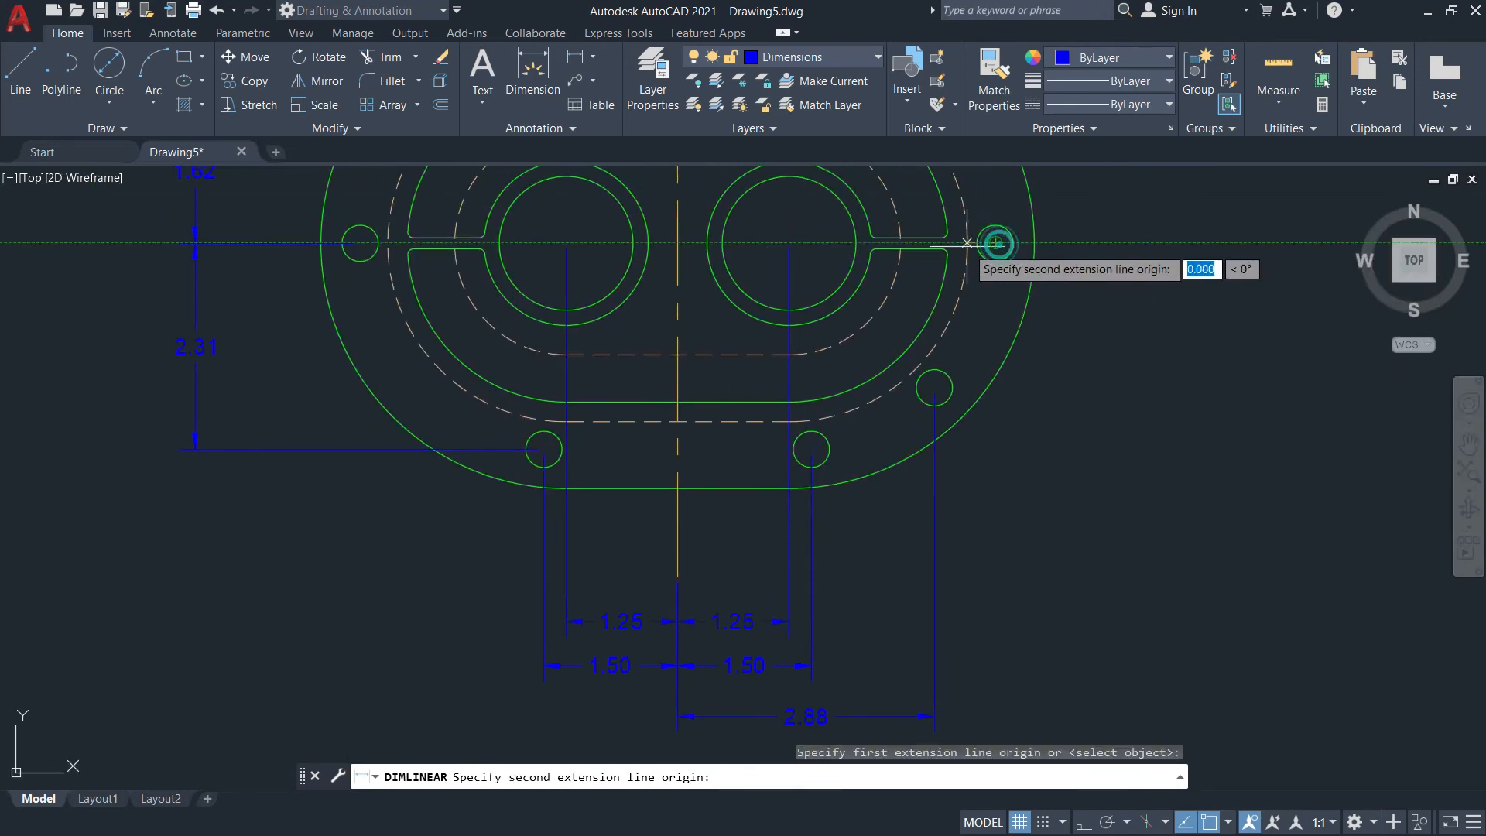
pyautogui.click(360, 243)
pyautogui.moveTo(680, 759); pyautogui.dragTo(663, 614, button='middle')
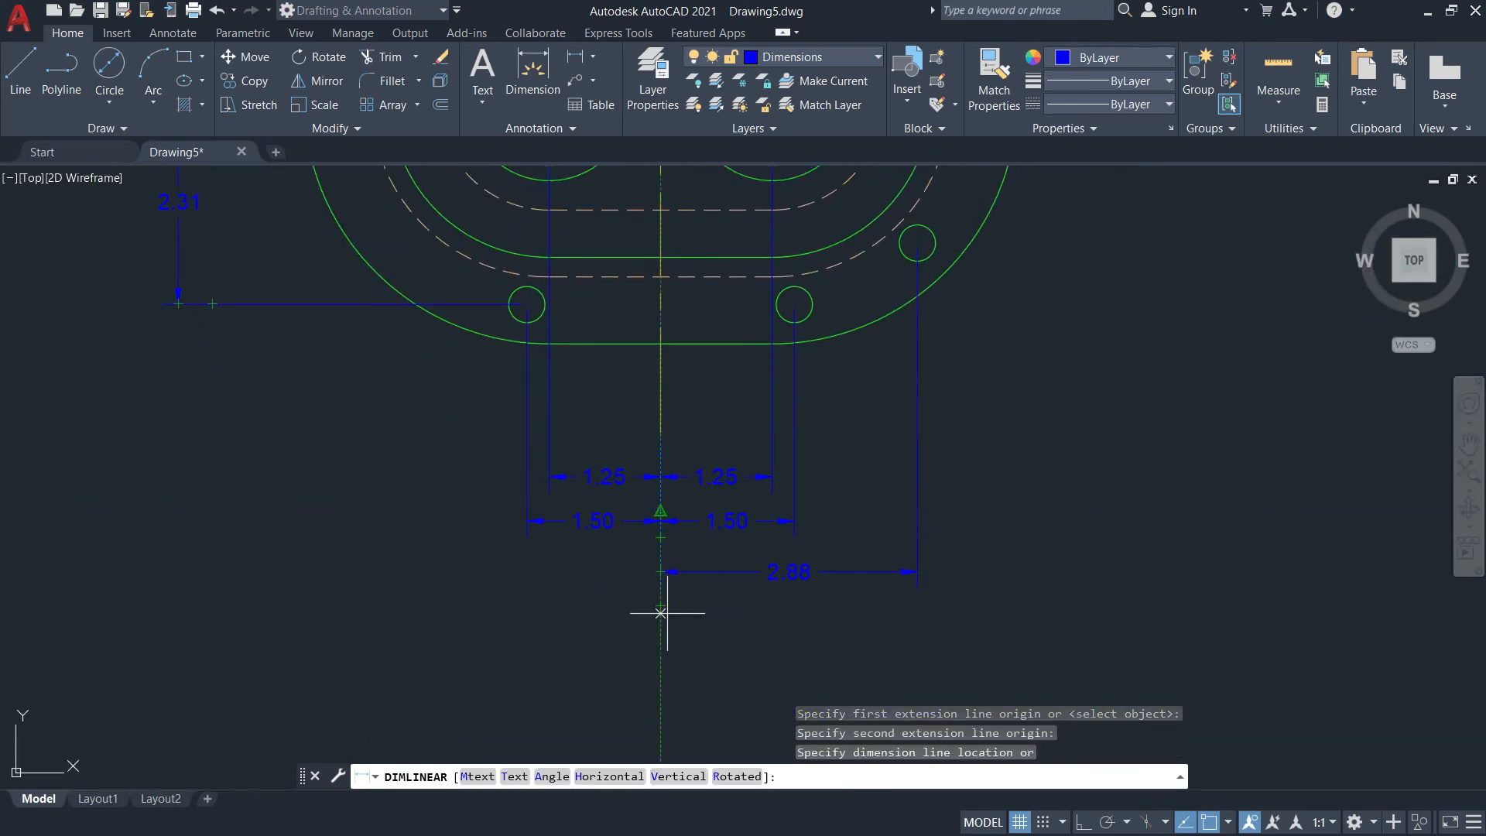
pyautogui.hotkey('alt', 'Tab')
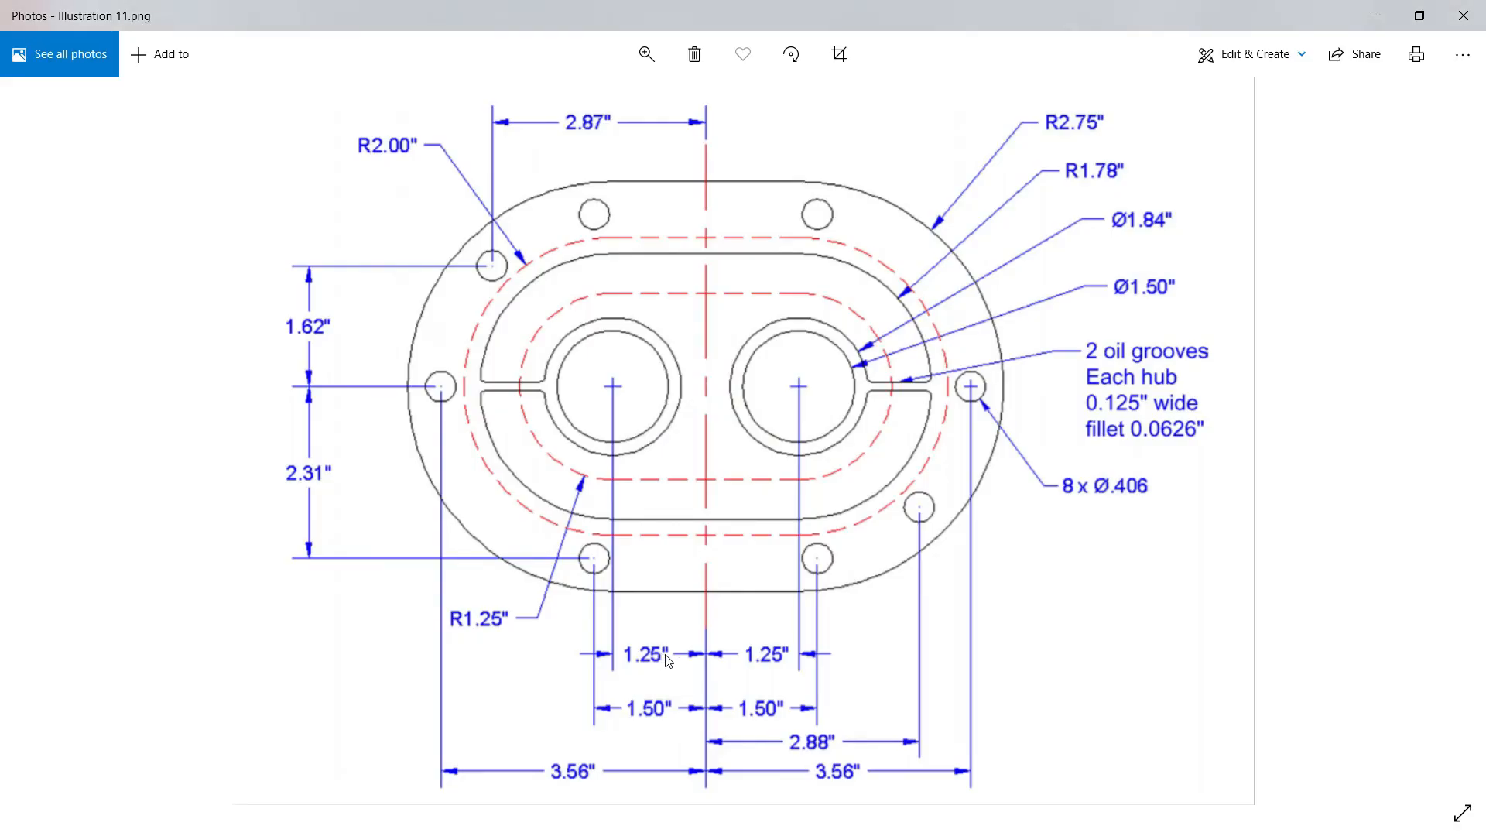
pyautogui.hotkey('alt', 'Tab')
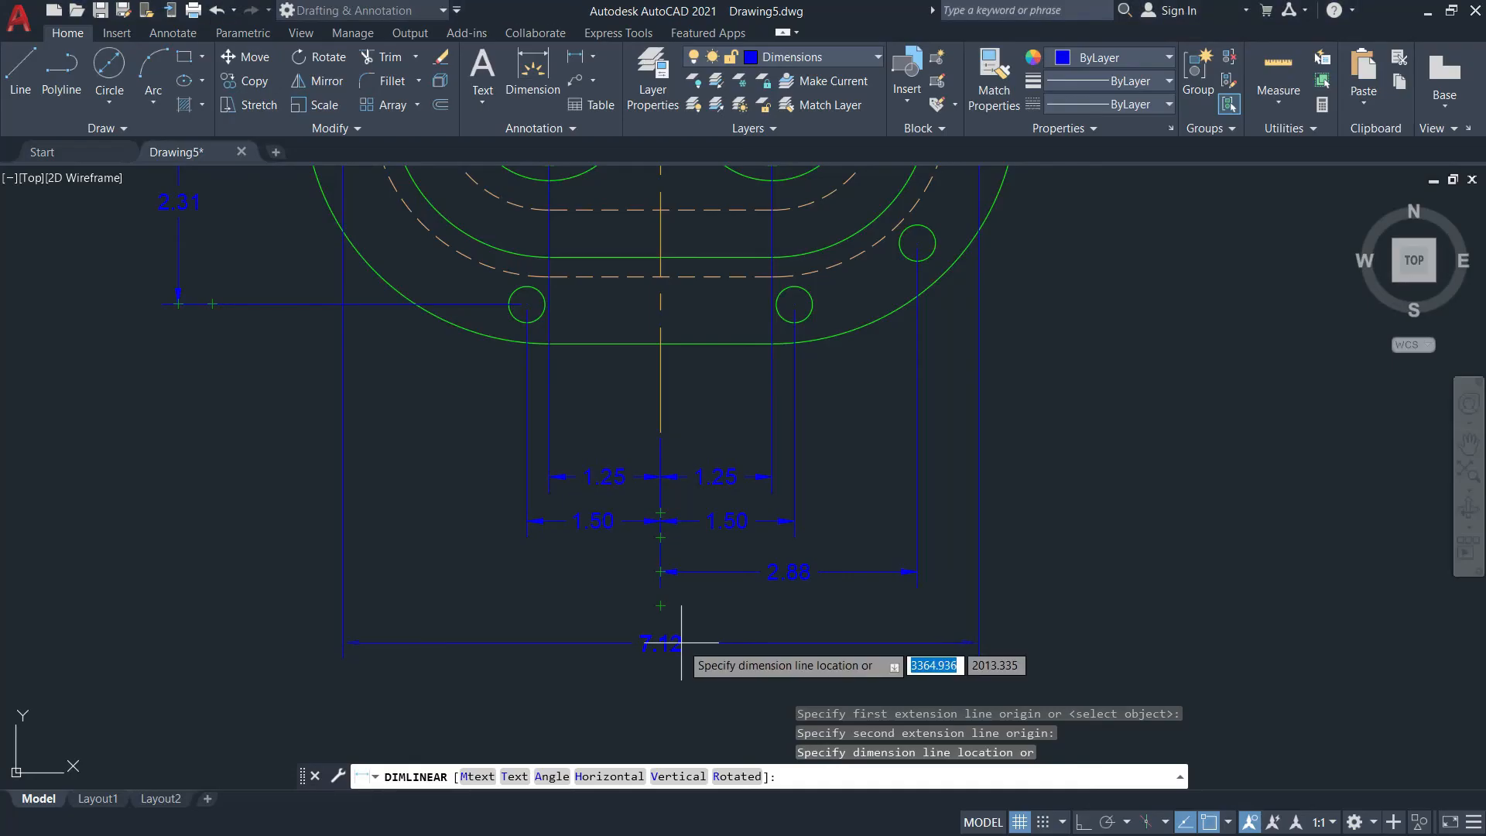
pyautogui.press('Escape')
# Place a horizontal linear dimension from the far-right bolt hole's center to the centerline's lower end, beneath the lower-right bolt hole's dimension
pyautogui.click(574, 55)
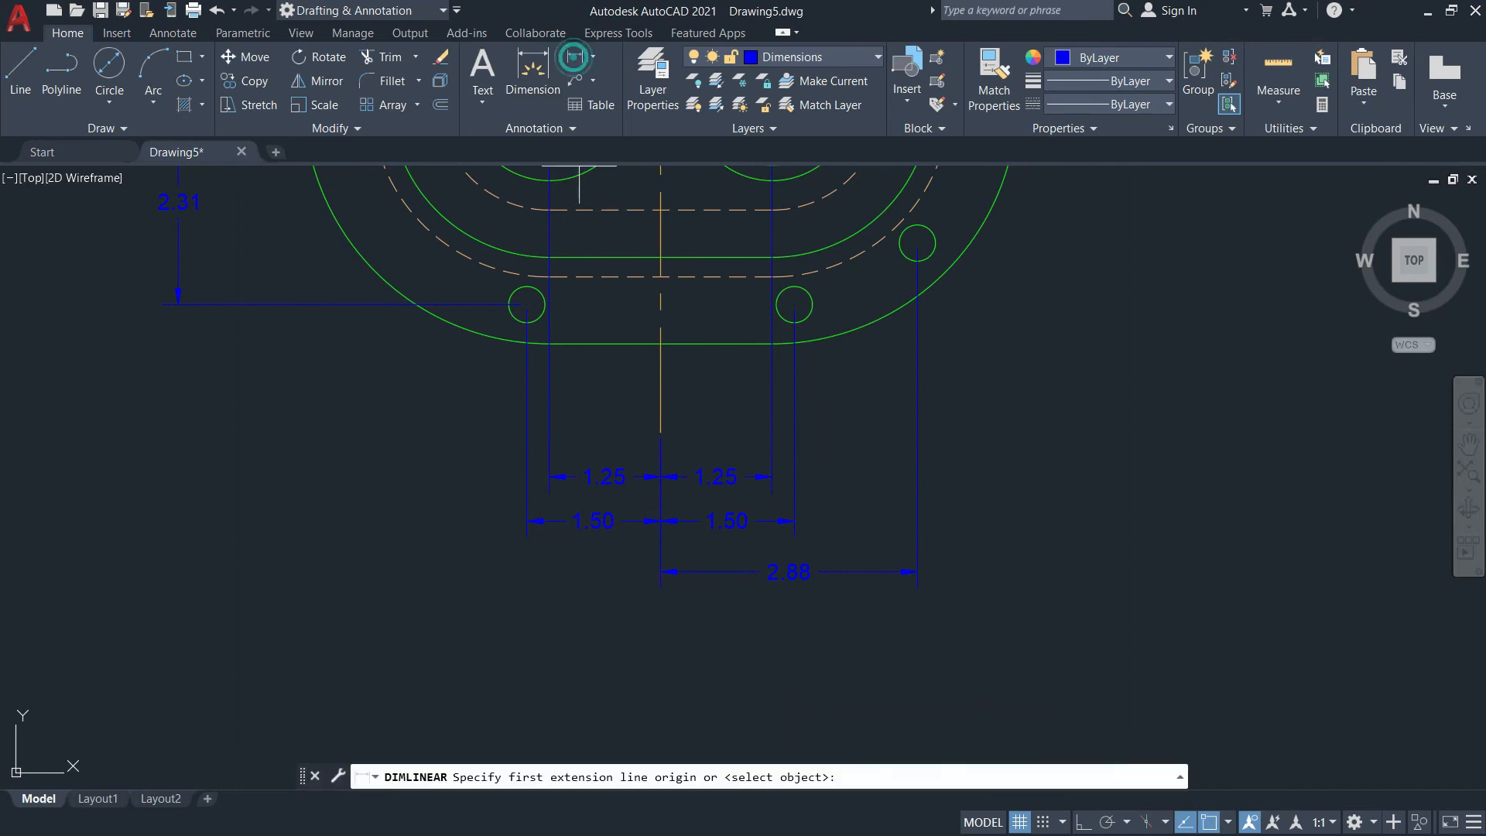
pyautogui.moveTo(939, 253)
pyautogui.mouseDown(button='middle')
pyautogui.moveTo(934, 285)
pyautogui.moveTo(859, 312)
pyautogui.mouseUp(button='middle')
pyautogui.click(912, 275)
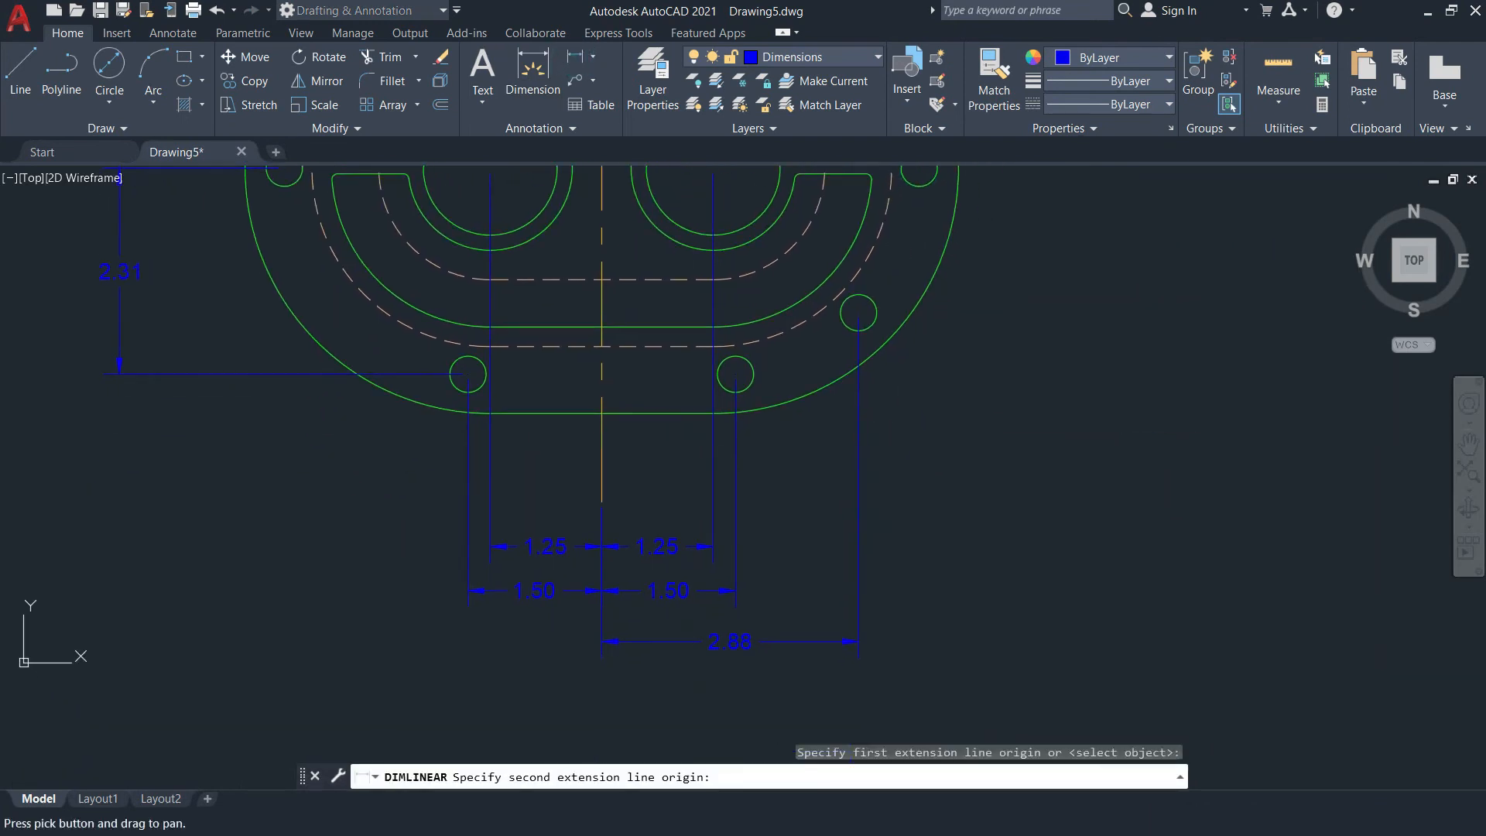
pyautogui.click(602, 501)
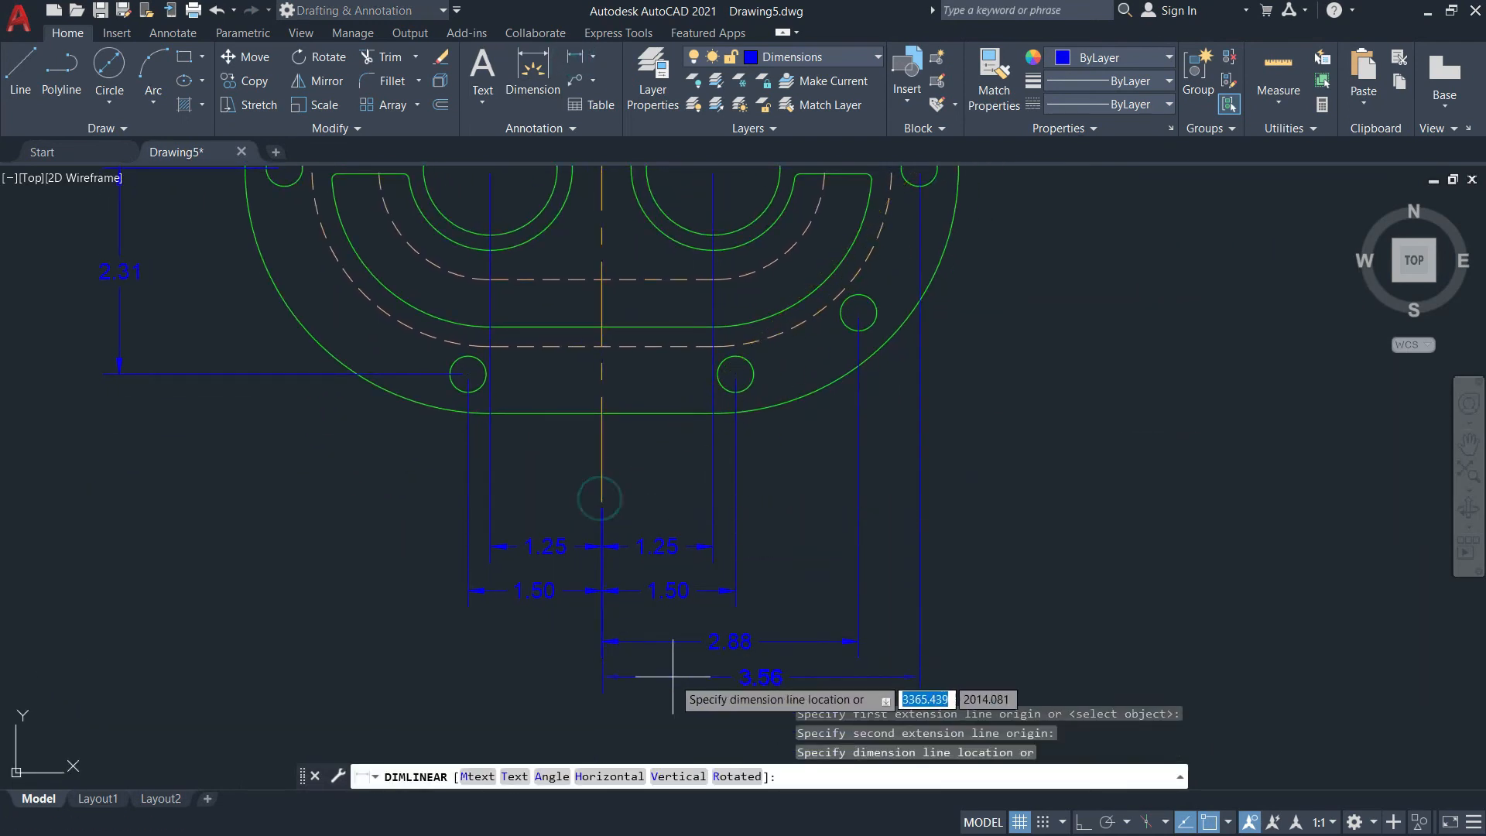
pyautogui.click(611, 695)
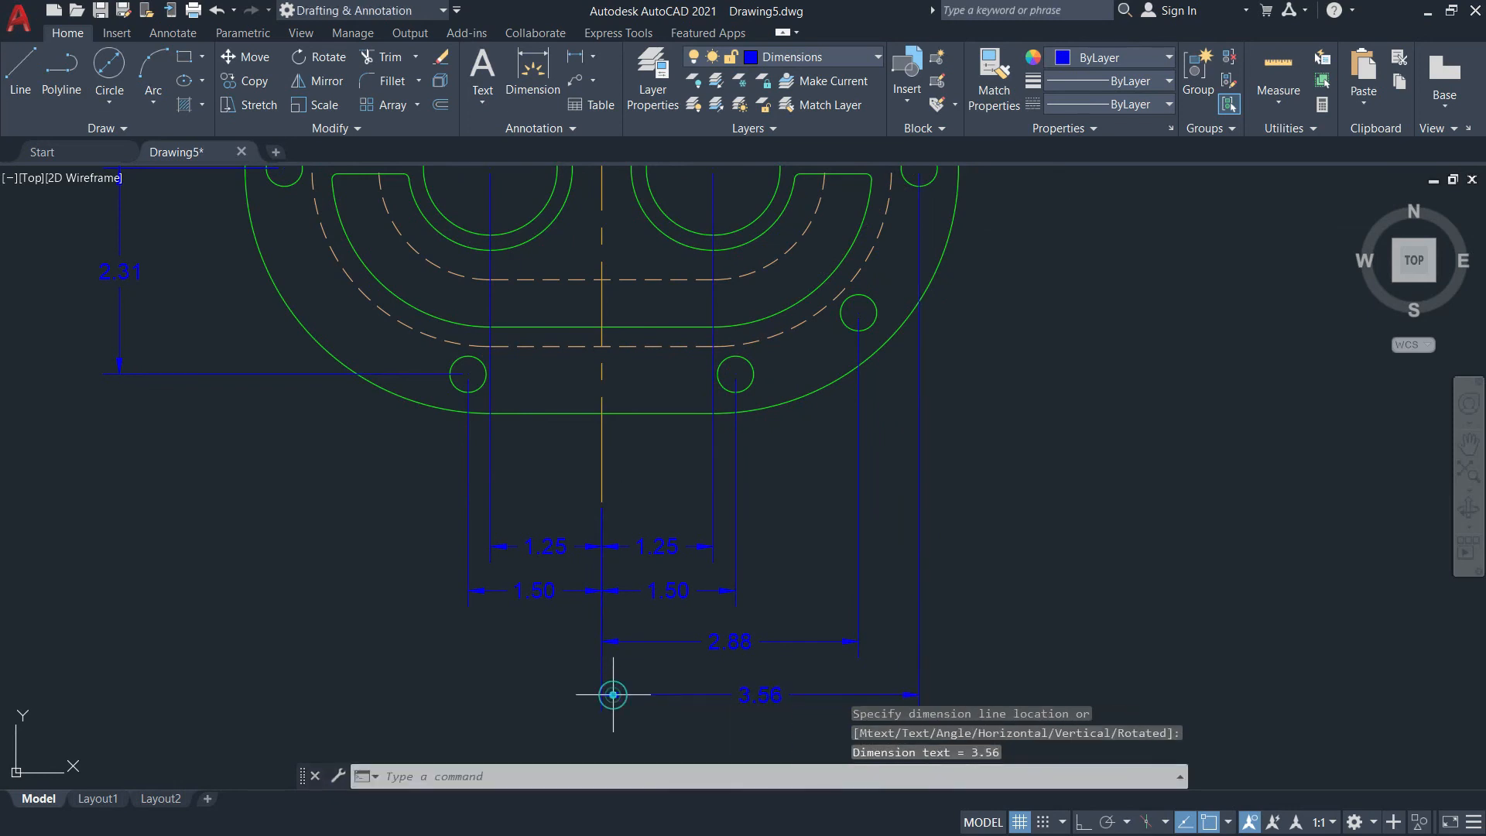
# Place a horizontal linear dimension from the far-left bolt hole's center to the centerline's lower end, in line with the far-right hole's dimension
pyautogui.click(574, 56)
pyautogui.moveTo(432, 338); pyautogui.dragTo(500, 416, button='middle')
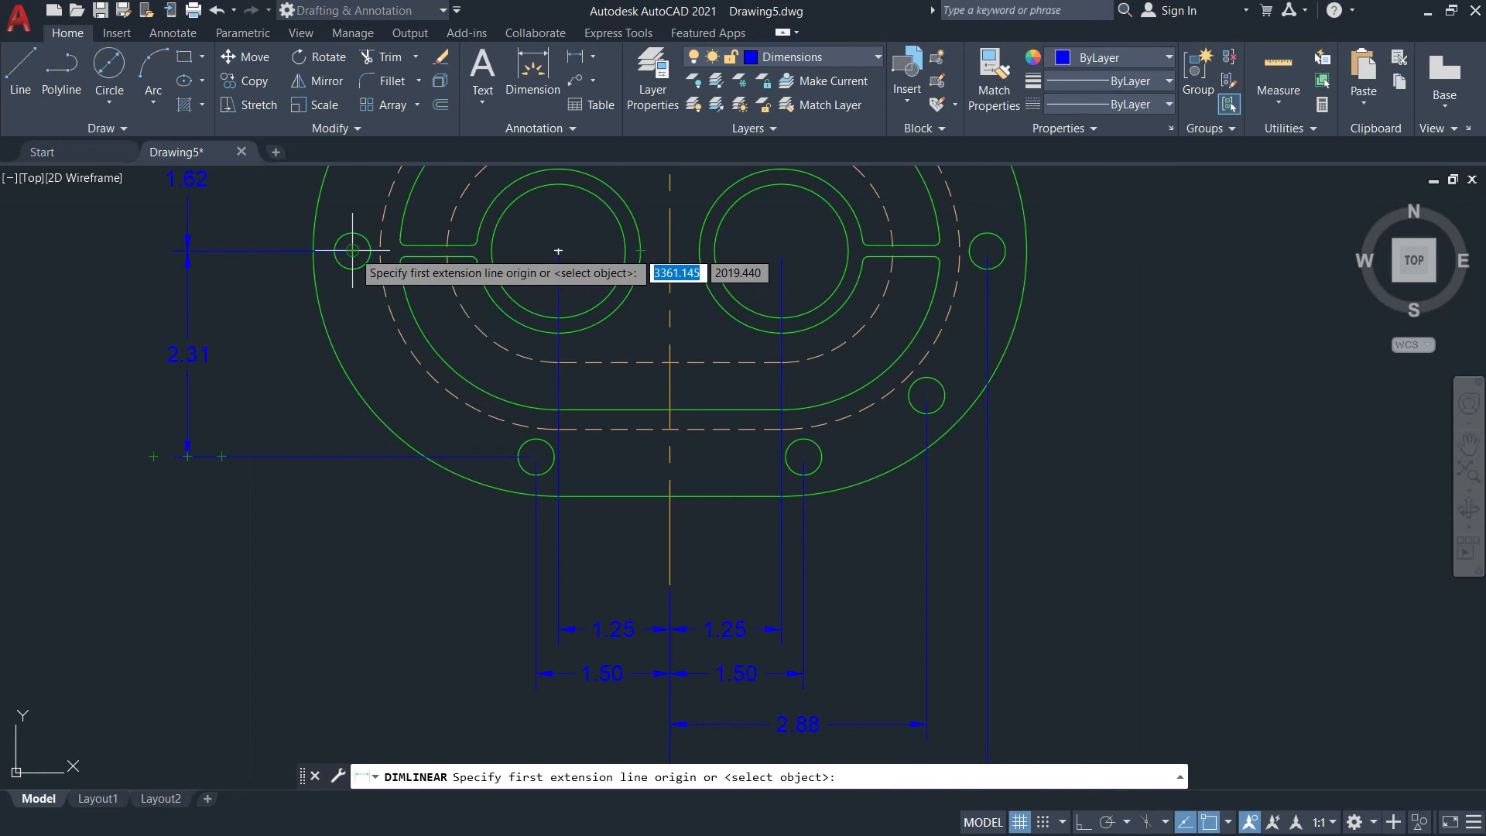
pyautogui.click(290, 173)
pyautogui.click(666, 586)
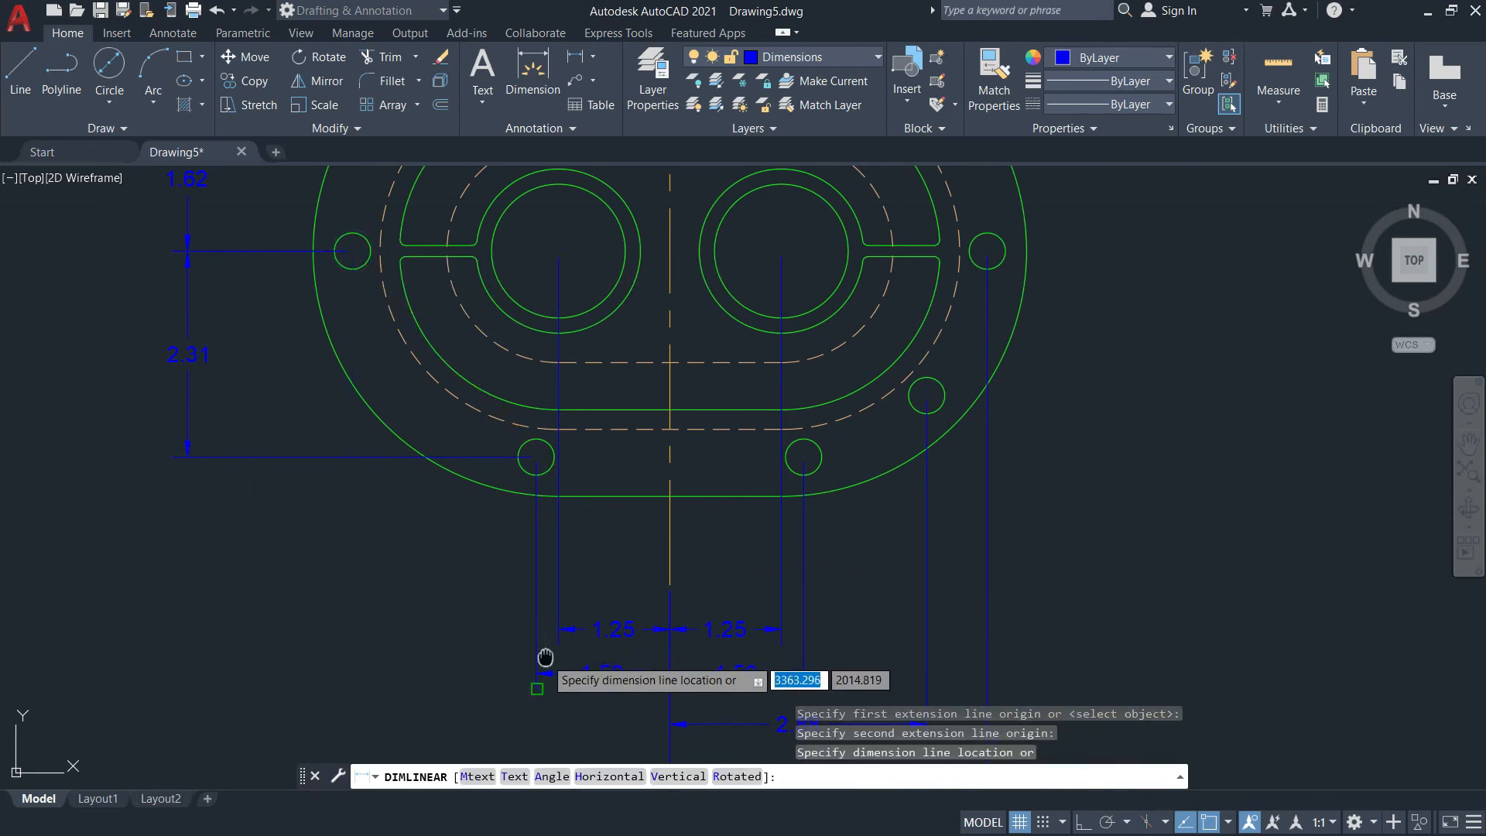
pyautogui.moveTo(534, 631); pyautogui.dragTo(520, 513, button='middle')
pyautogui.click(642, 660)
# Add a radius dimension to the upper-left arc of the outer dashed outline, placing its text outside the flange as in the reference
pyautogui.scroll(-3, 851, 634)
pyautogui.moveTo(838, 613); pyautogui.dragTo(678, 542, button='middle')
pyautogui.moveTo(680, 481)
pyautogui.mouseDown(button='middle')
pyautogui.moveTo(749, 414)
pyautogui.moveTo(793, 447)
pyautogui.mouseUp(button='middle')
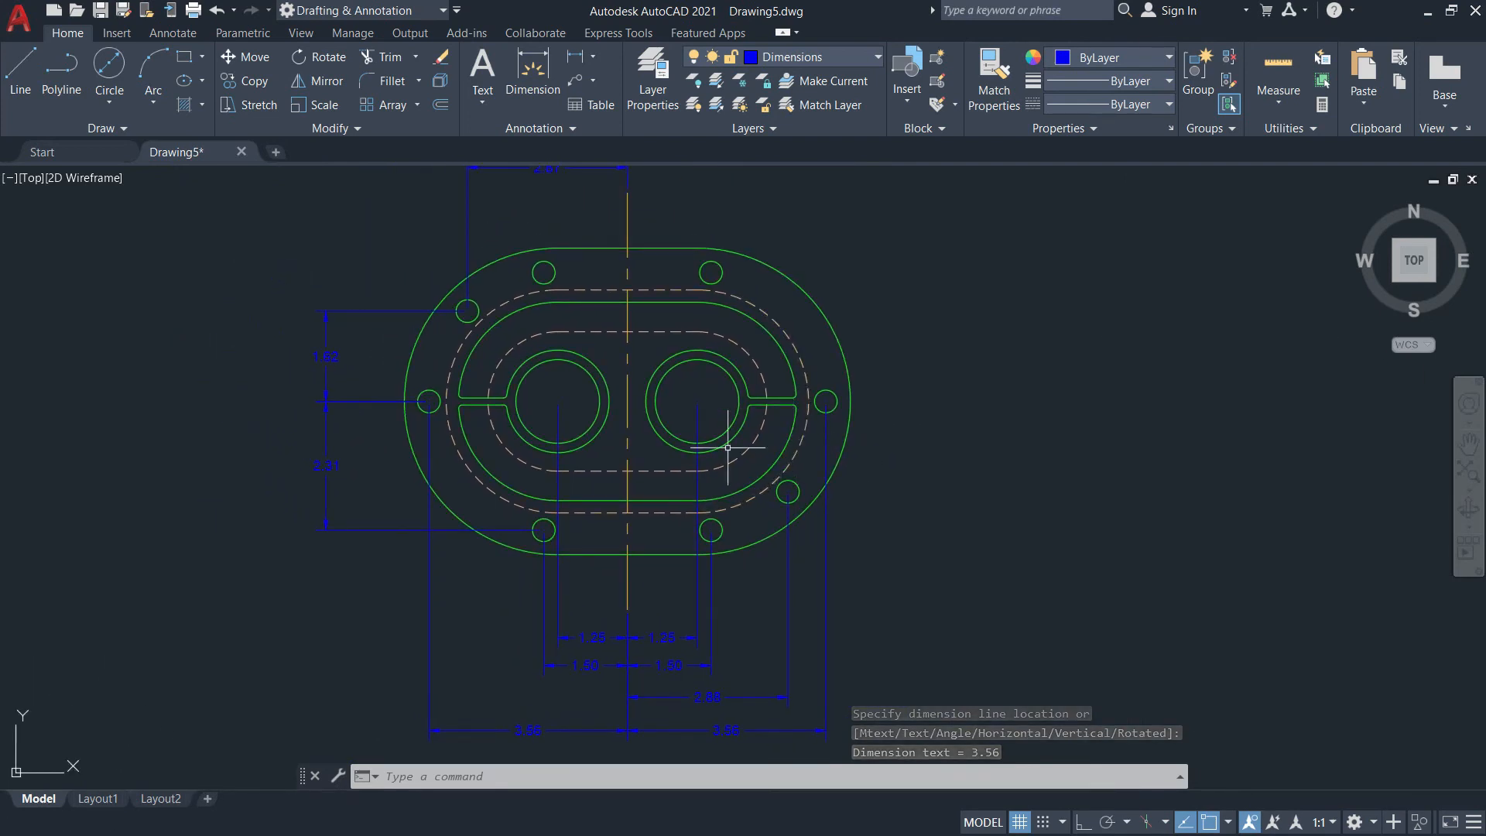
pyautogui.hotkey('alt', 'Tab')
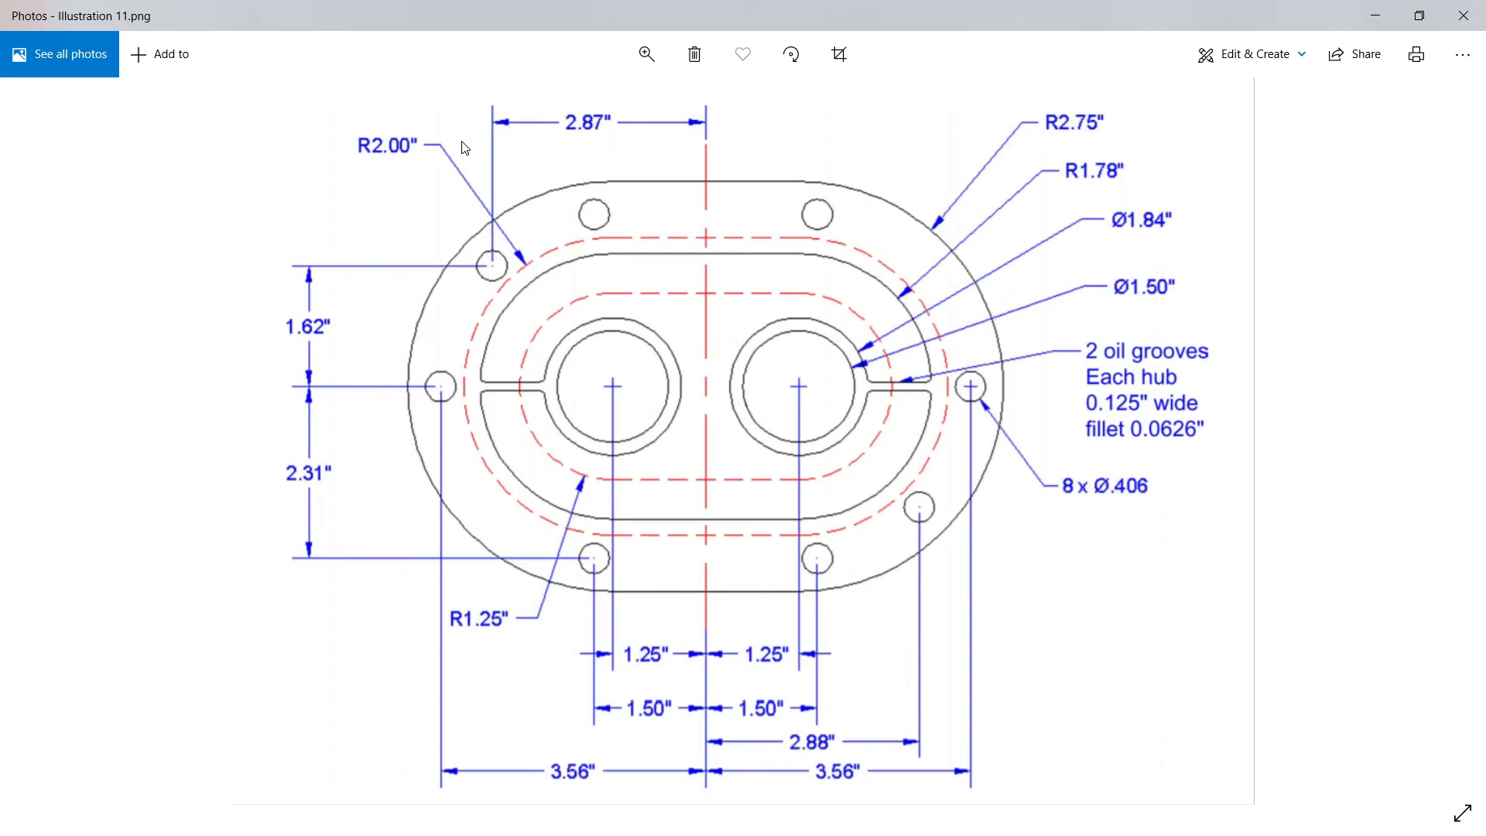
pyautogui.hotkey('alt', 'Tab')
pyautogui.moveTo(412, 198); pyautogui.dragTo(461, 308, button='middle')
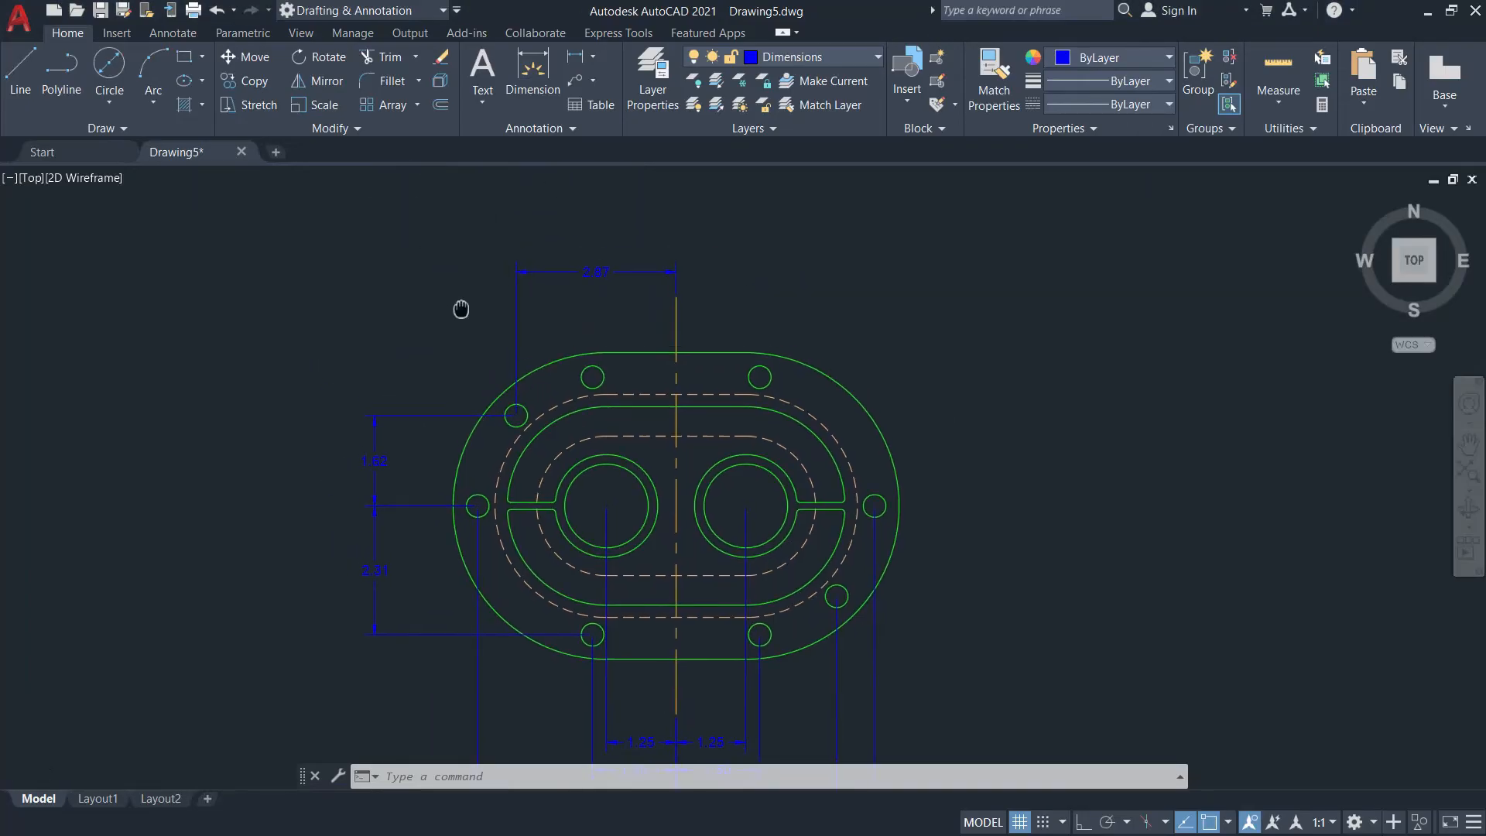
pyautogui.click(595, 59)
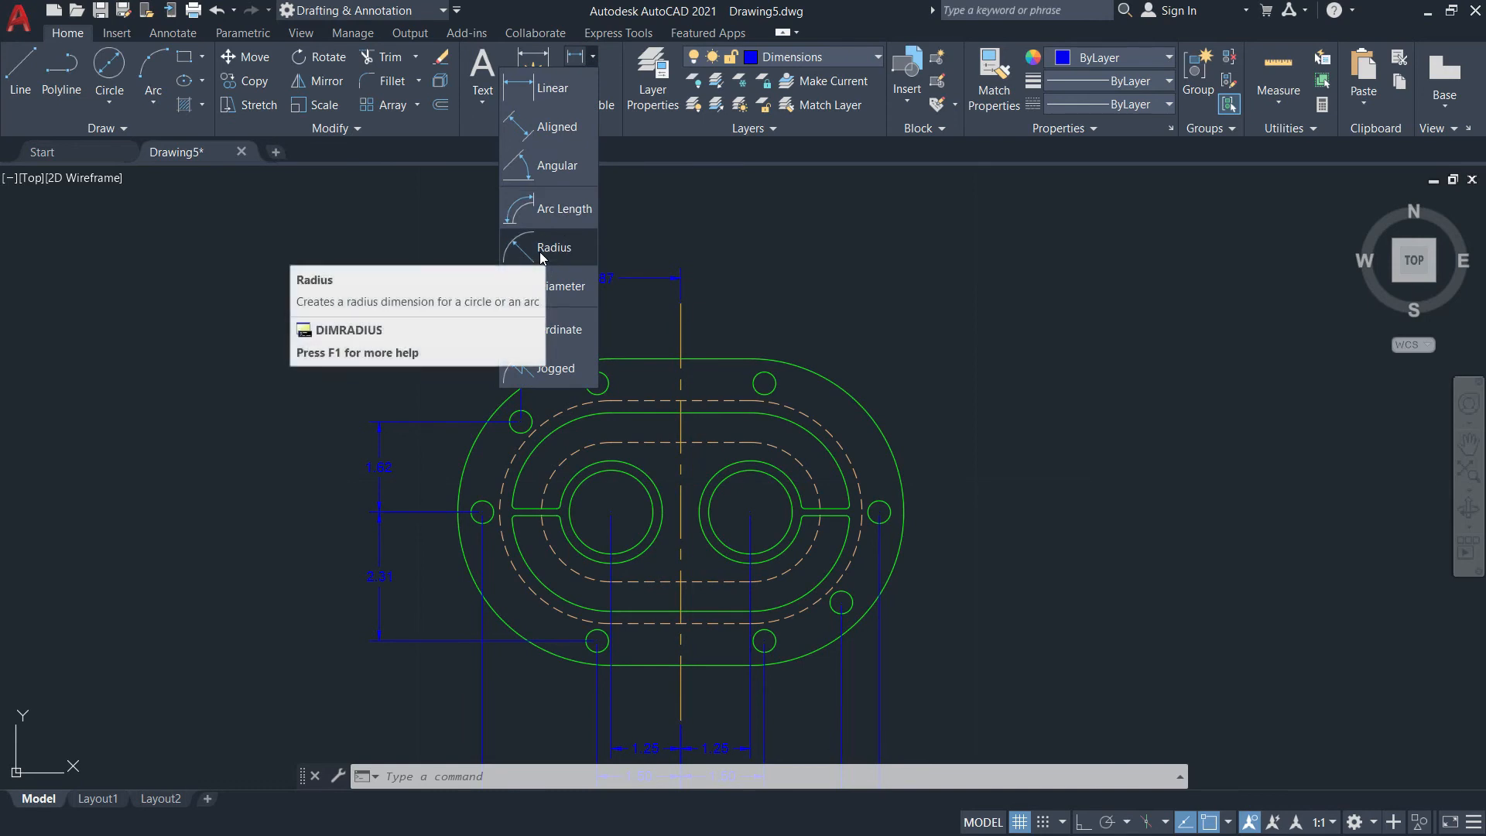
pyautogui.click(569, 251)
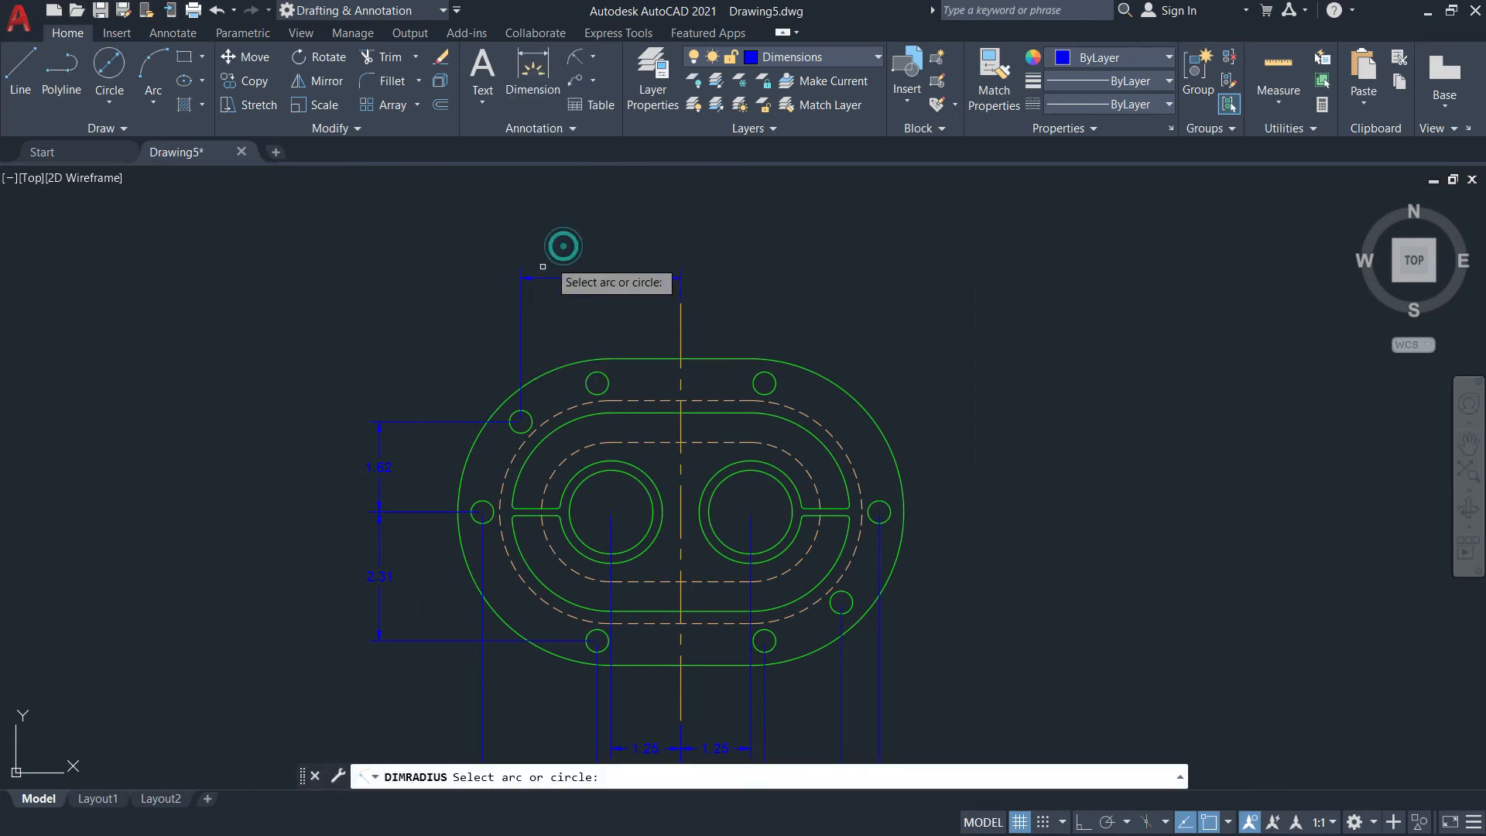
pyautogui.click(549, 418)
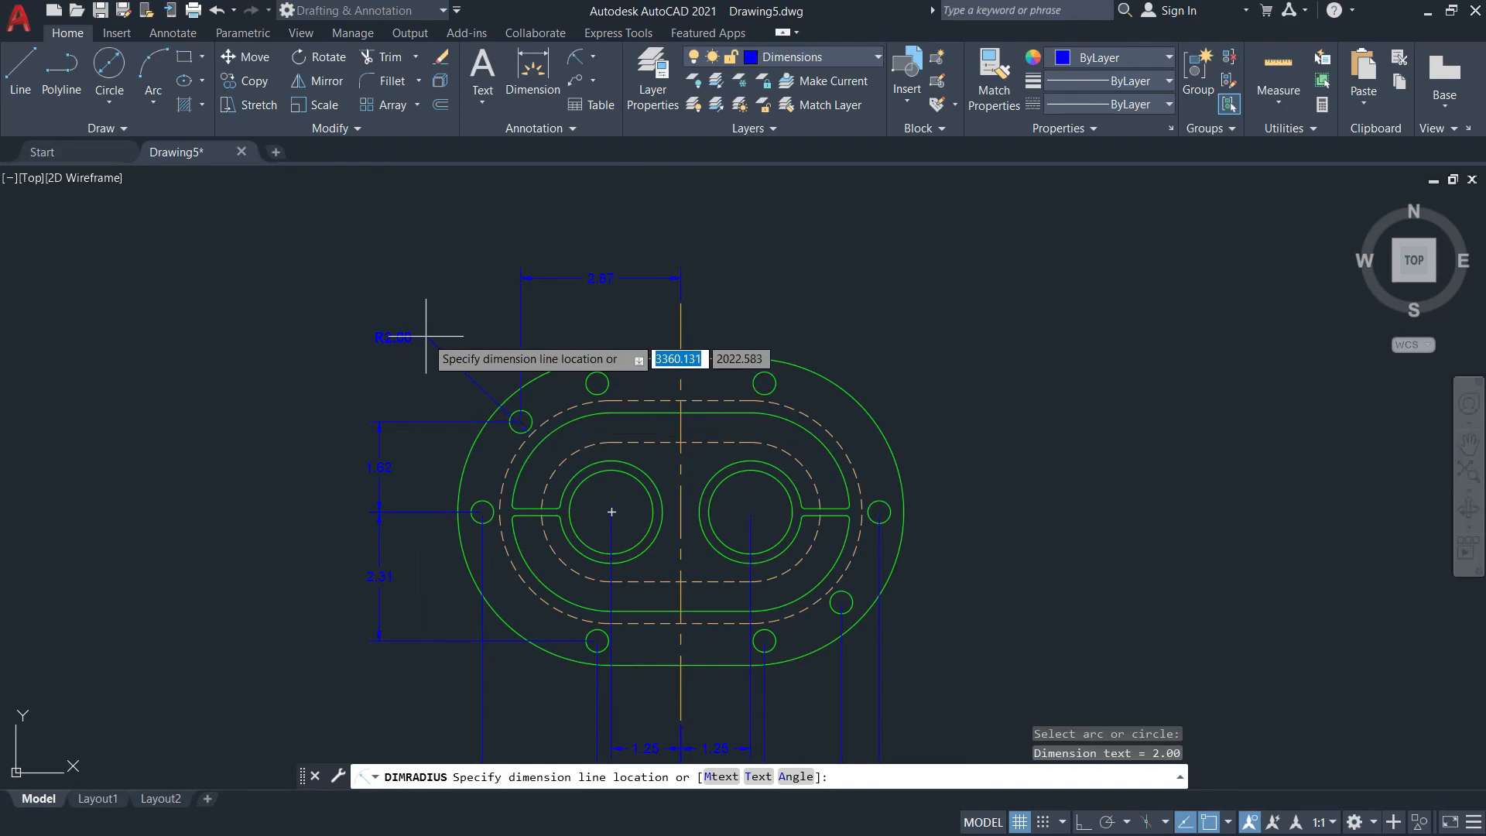
pyautogui.hotkey('alt', 'Tab')
pyautogui.hotkey('alt', 'Tab')
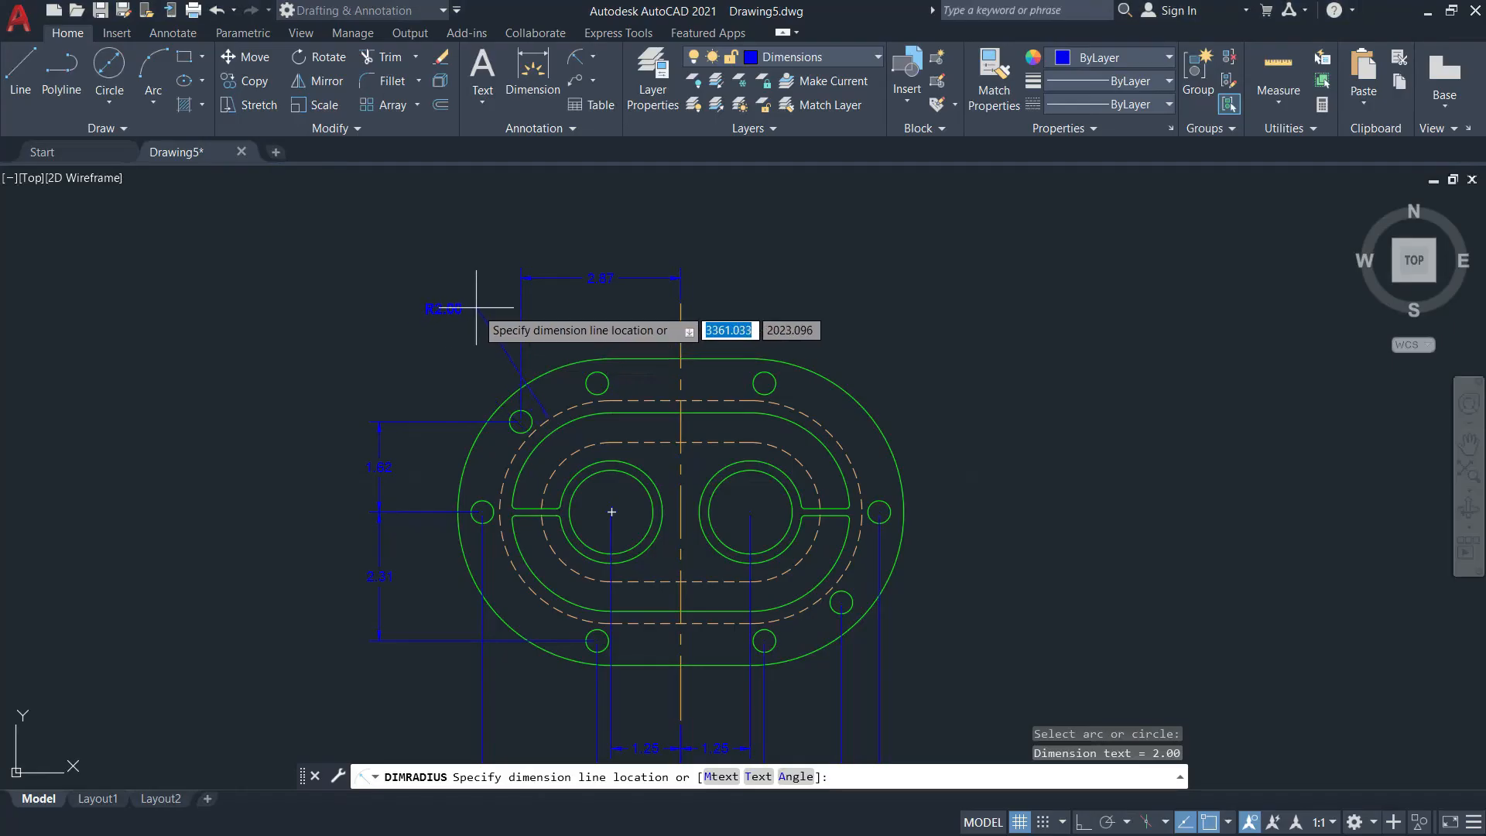
pyautogui.click(485, 317)
# Add a radius dimension to the lower-left arc of the inner dashed outline, placing its text just below the flange's outer edge
pyautogui.moveTo(568, 397); pyautogui.dragTo(626, 272, button='middle')
pyautogui.hotkey('alt', 'Tab')
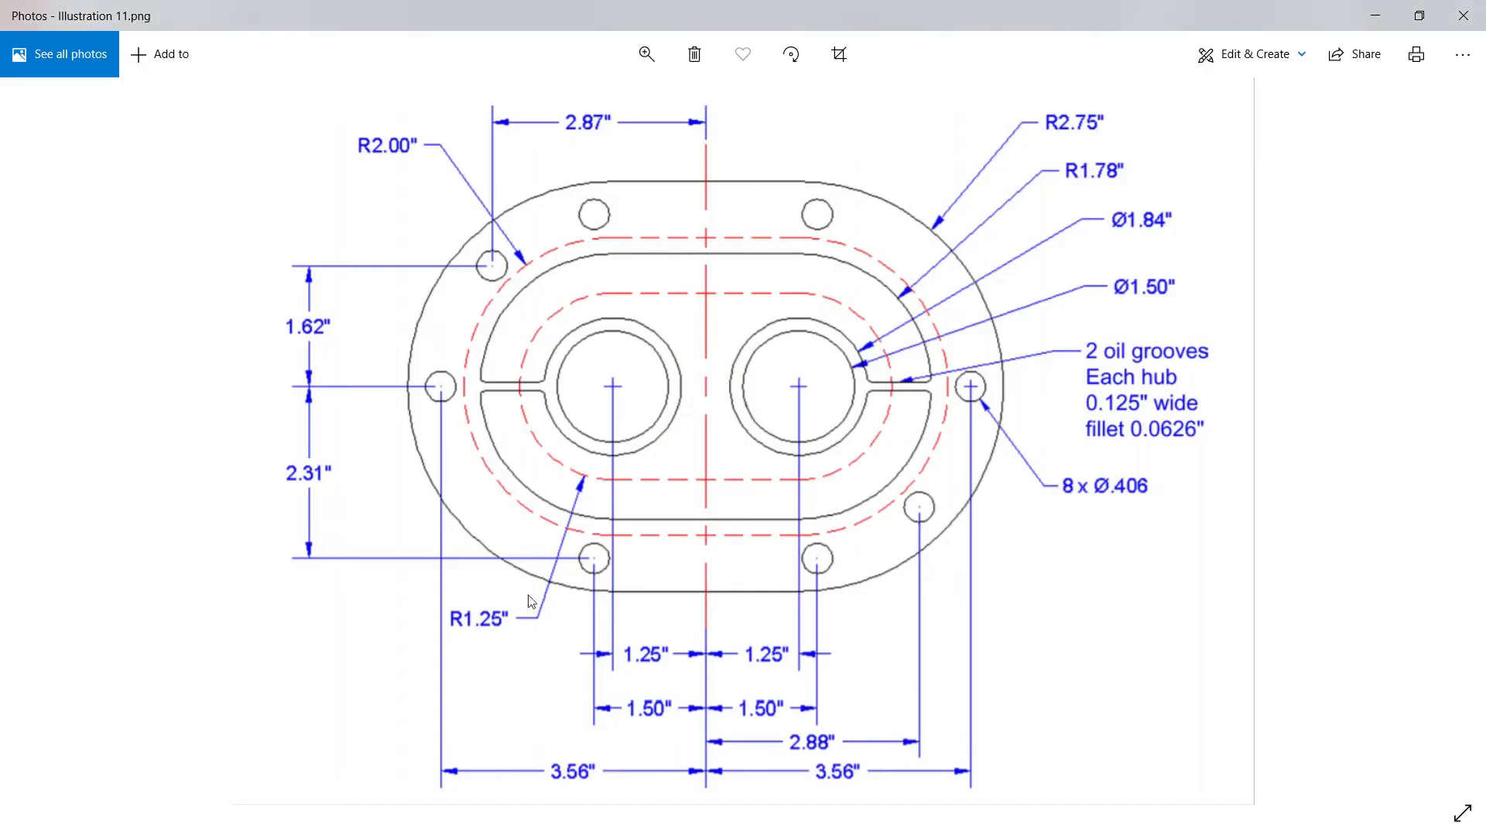
pyautogui.hotkey('alt', 'Tab')
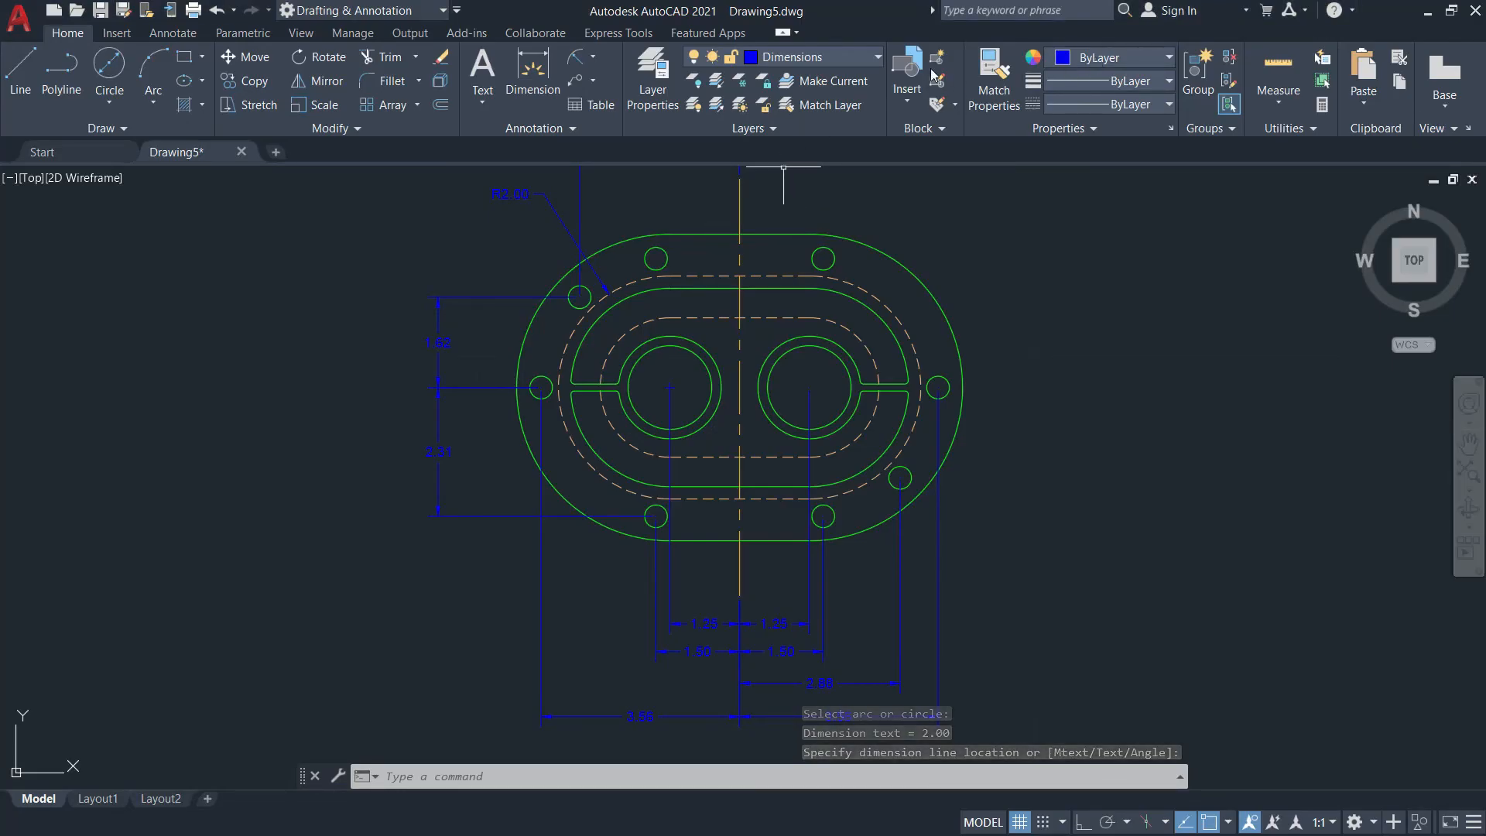
pyautogui.press('Return')
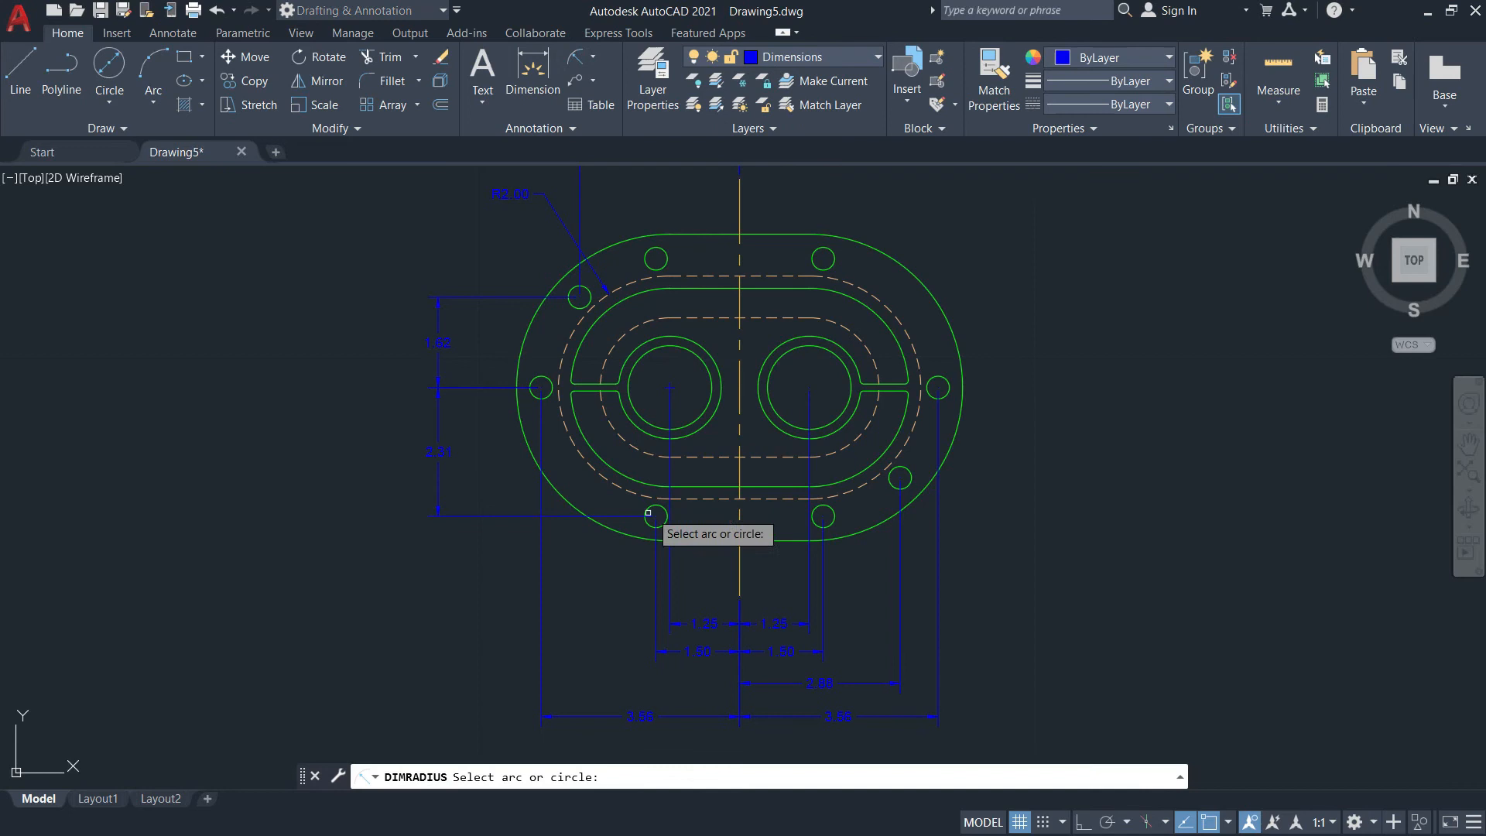
pyautogui.click(636, 448)
pyautogui.hotkey('alt', 'Tab')
pyautogui.hotkey('alt', 'Tab')
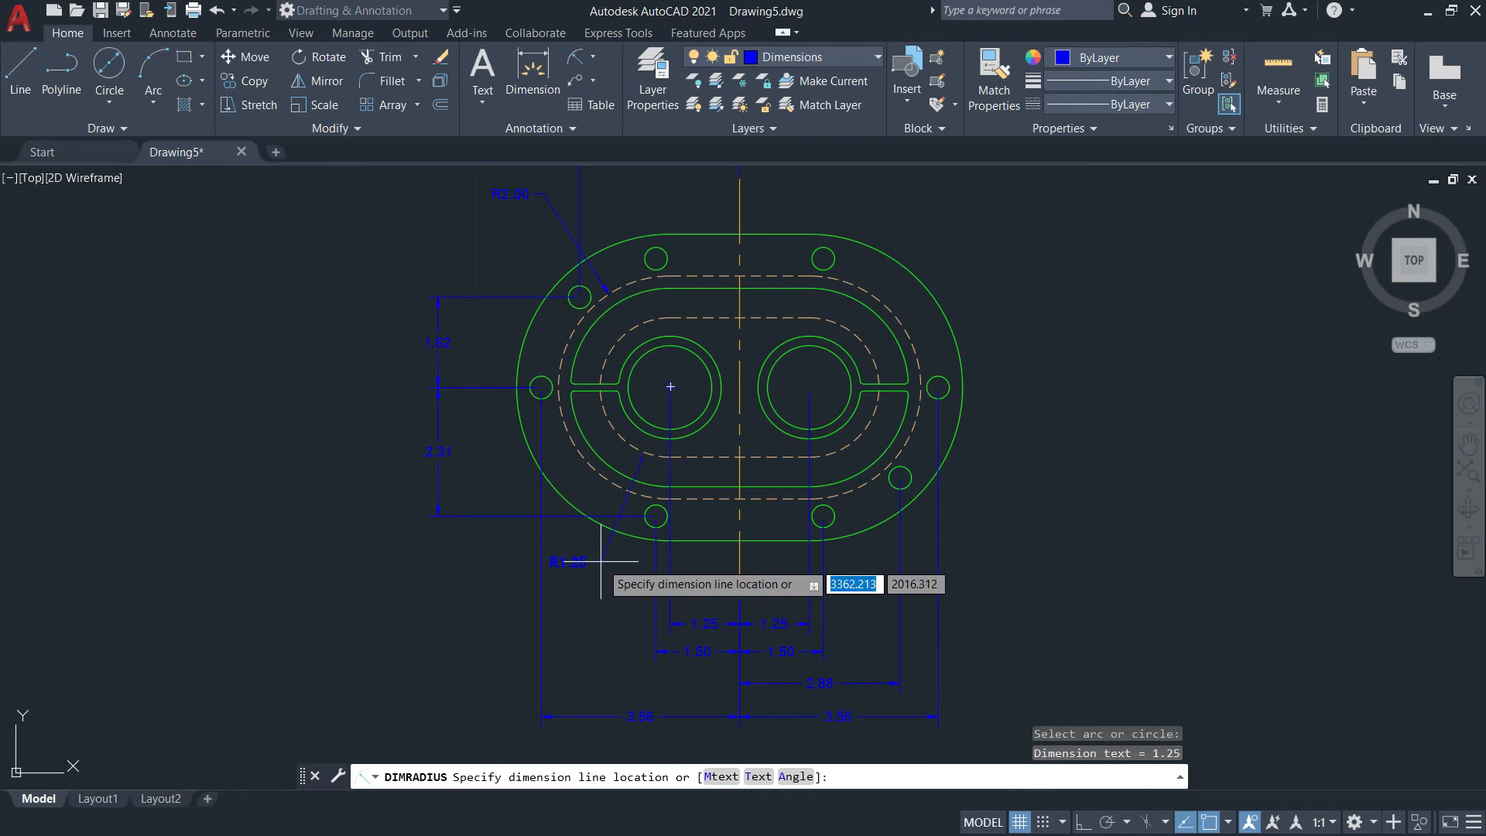
pyautogui.click(602, 564)
# Add a radius dimension to the right arc of the flange's outer edge, placing its text outside to the upper right
pyautogui.scroll(2, 603, 563)
pyautogui.moveTo(474, 600)
pyautogui.mouseDown(button='middle')
pyautogui.moveTo(454, 727)
pyautogui.moveTo(375, 675)
pyautogui.mouseUp(button='middle')
pyautogui.hotkey('alt', 'Tab')
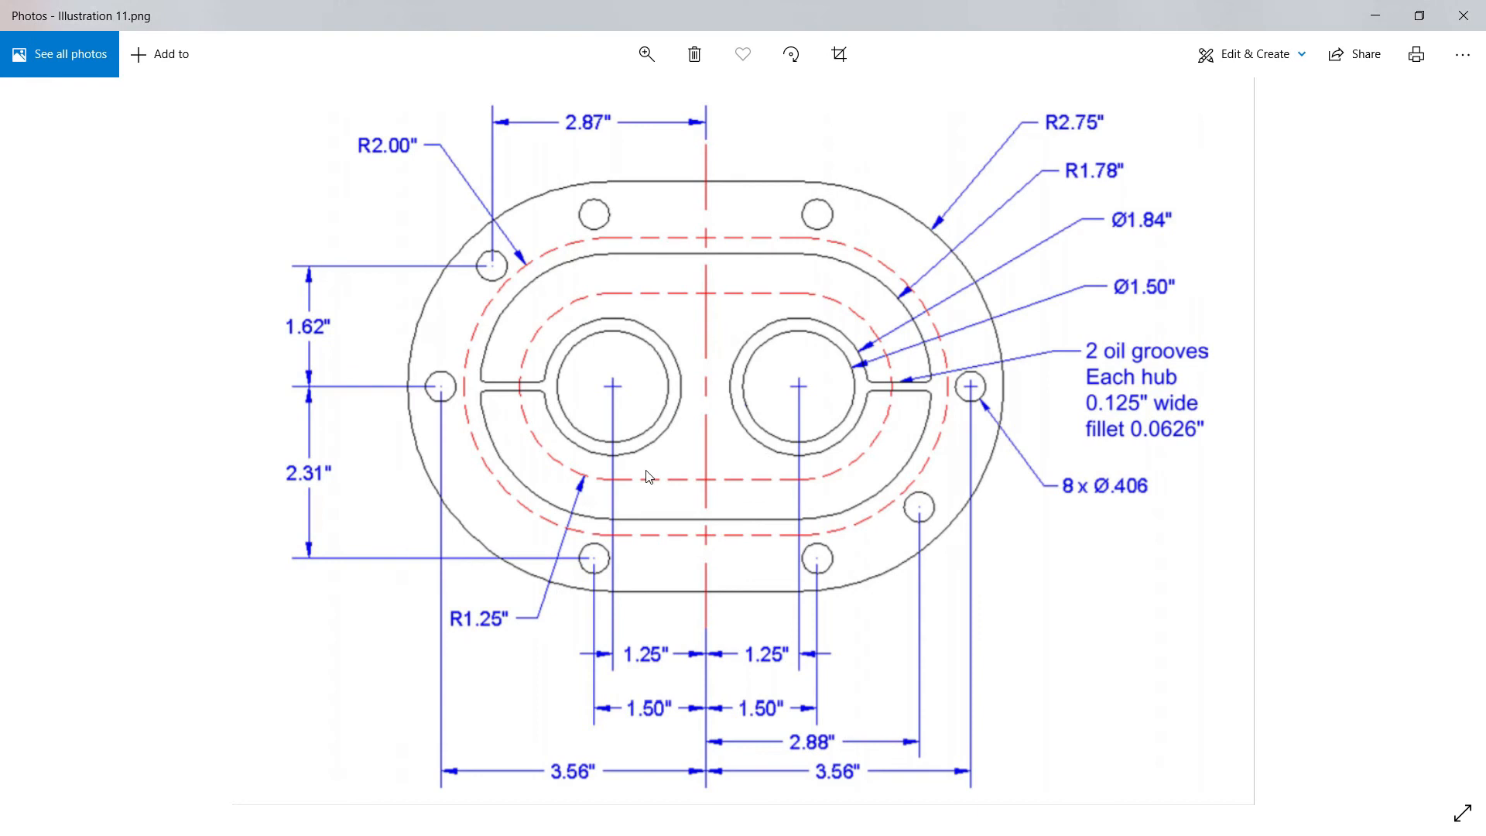
pyautogui.hotkey('alt', 'Tab')
pyautogui.scroll(-3, 954, 292)
pyautogui.scroll(5, 680, 531)
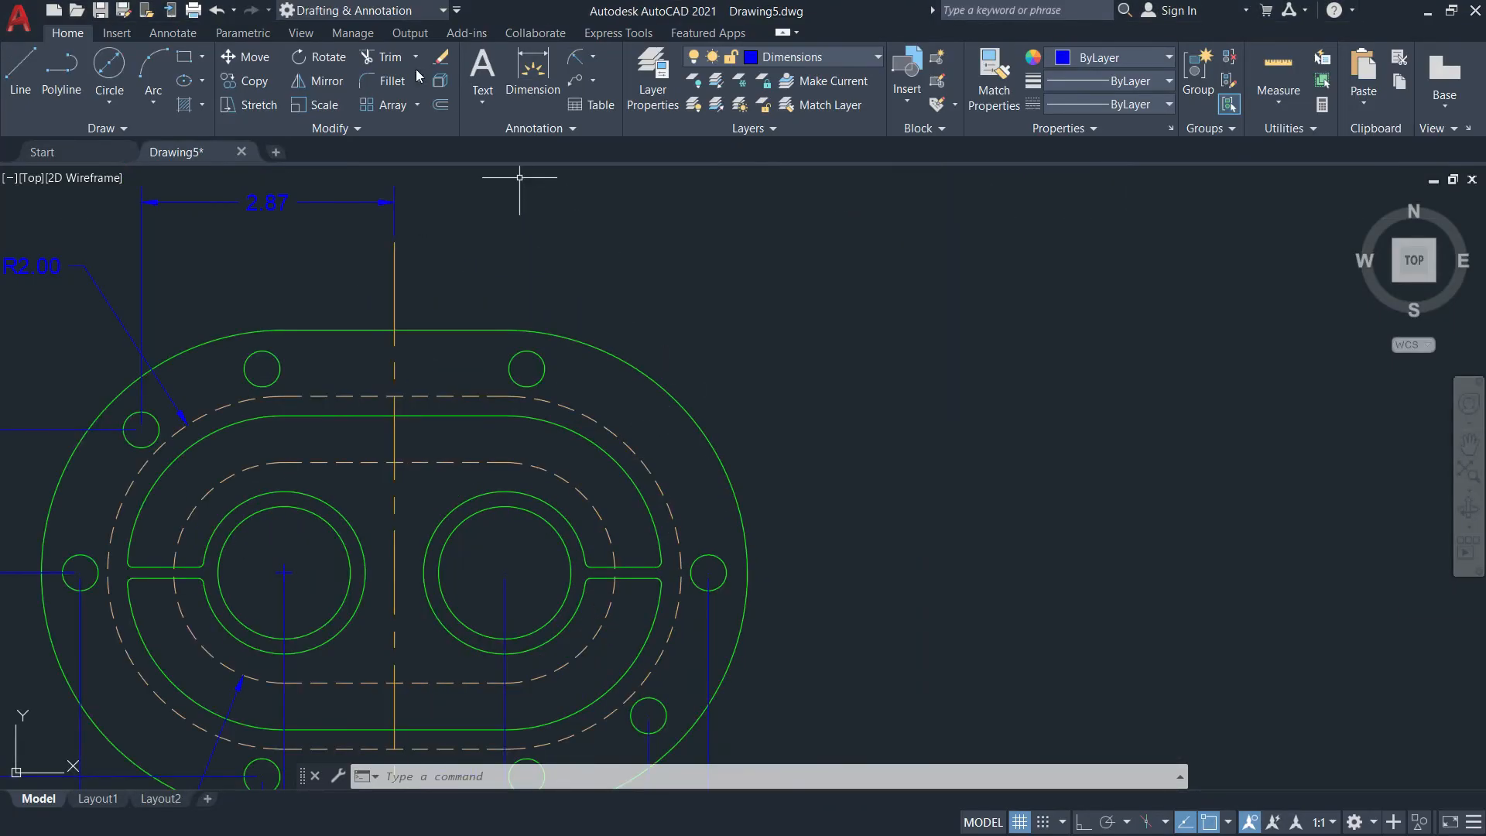
pyautogui.click(574, 56)
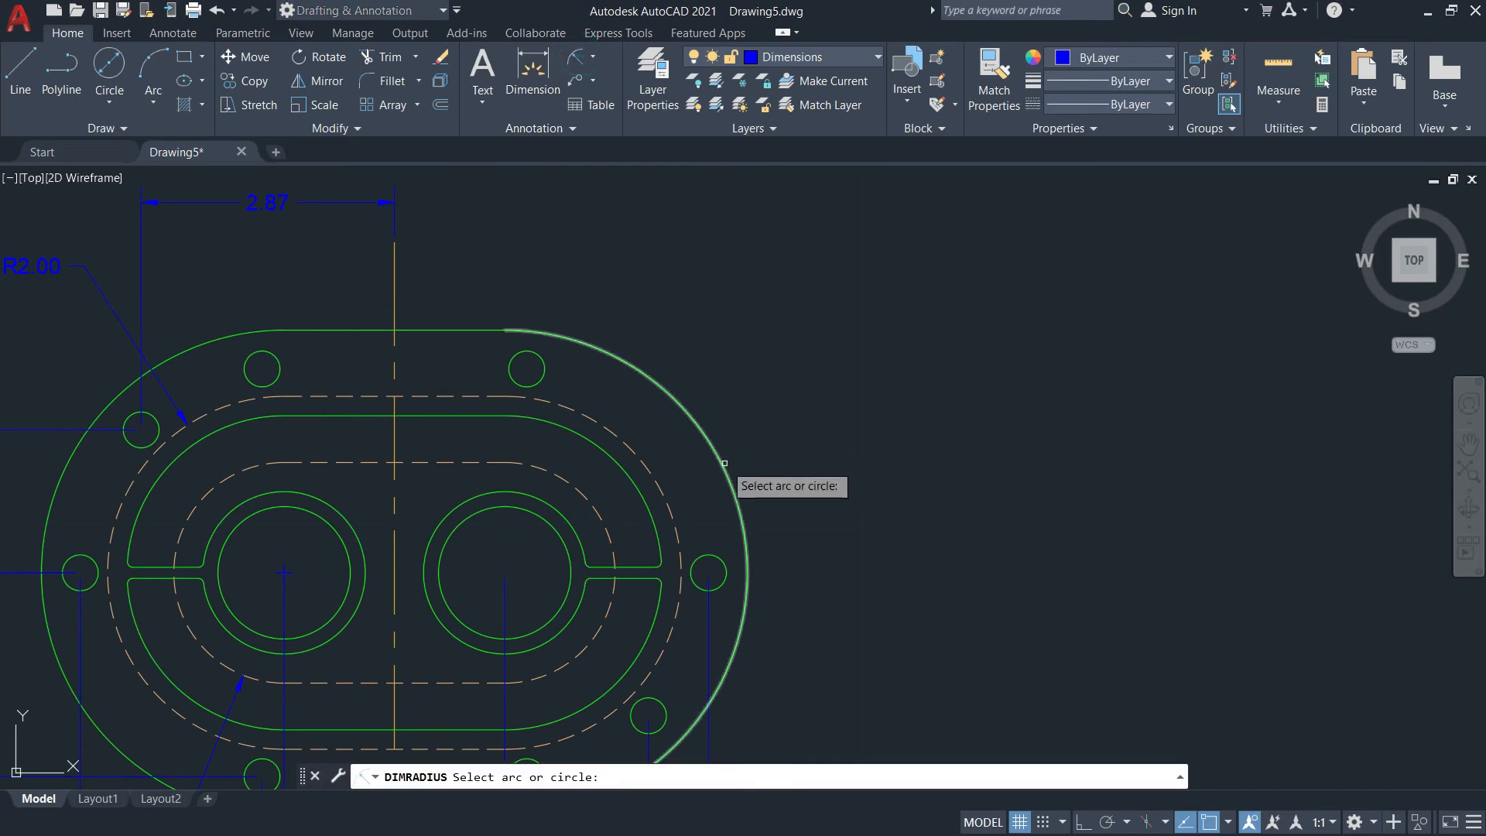
pyautogui.click(694, 417)
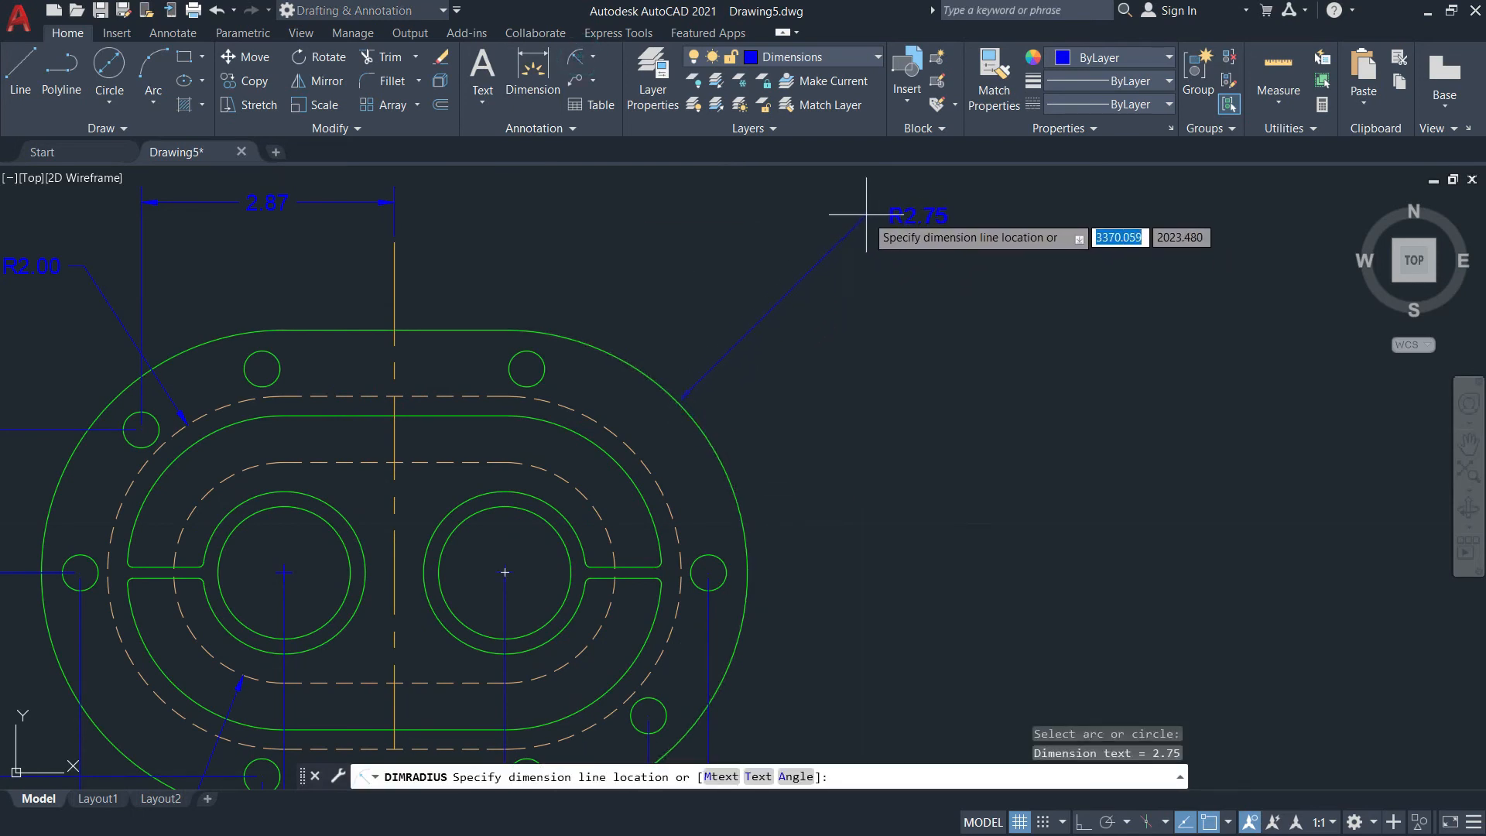
pyautogui.click(834, 226)
# Add a radius dimension to the upper-right arc of the inner solid outline, placing its text beneath the outer edge's radius dimension
pyautogui.hotkey('alt', 'Tab')
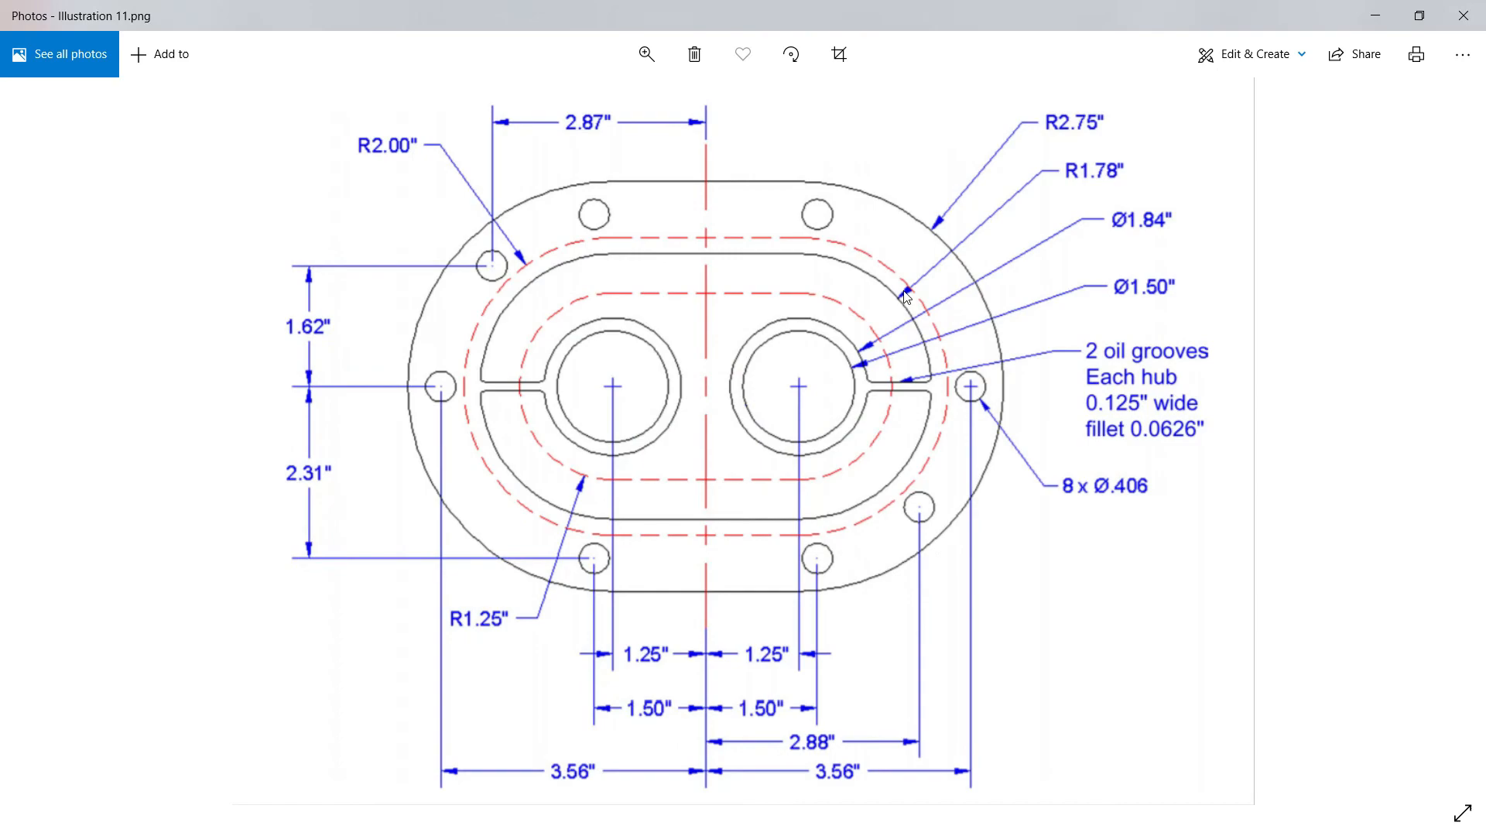
pyautogui.hotkey('alt', 'Tab')
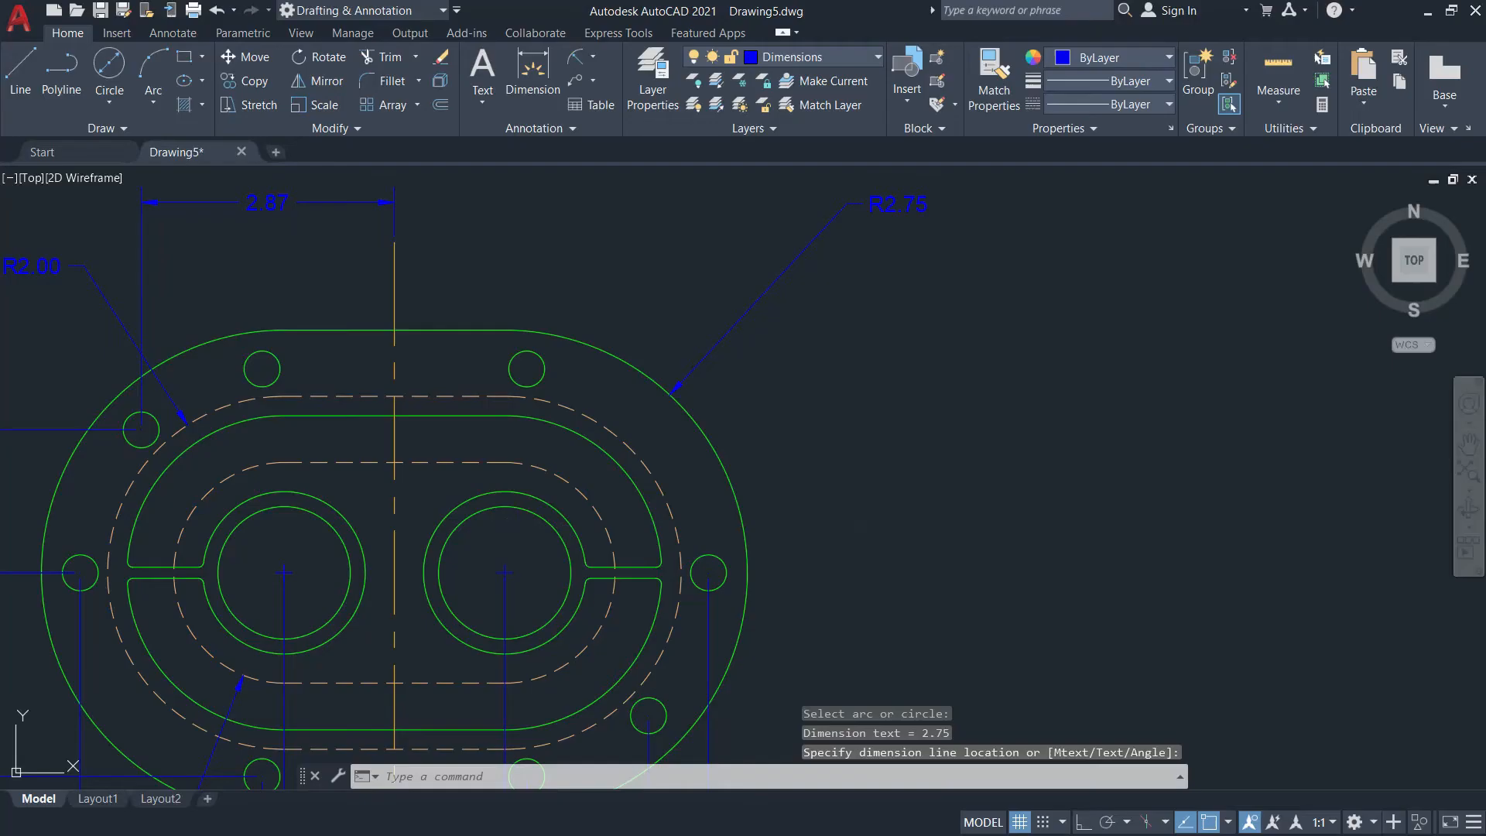
pyautogui.click(574, 56)
pyautogui.click(630, 479)
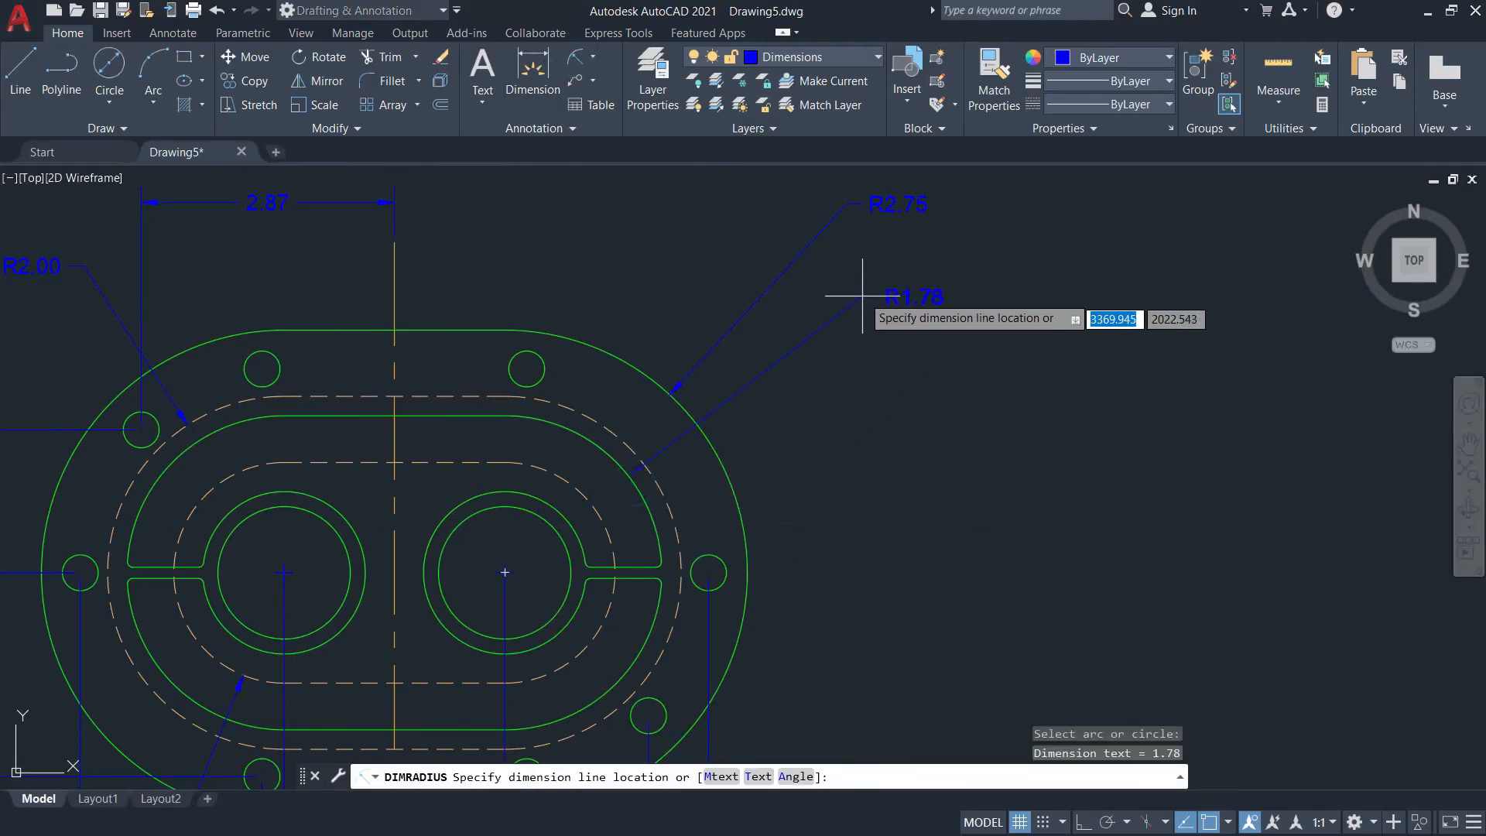
pyautogui.click(863, 259)
# Add a diameter dimension to the right hub's outer circle, placing its text beneath the two radius dimensions outside the flange's upper right
pyautogui.hotkey('alt', 'Tab')
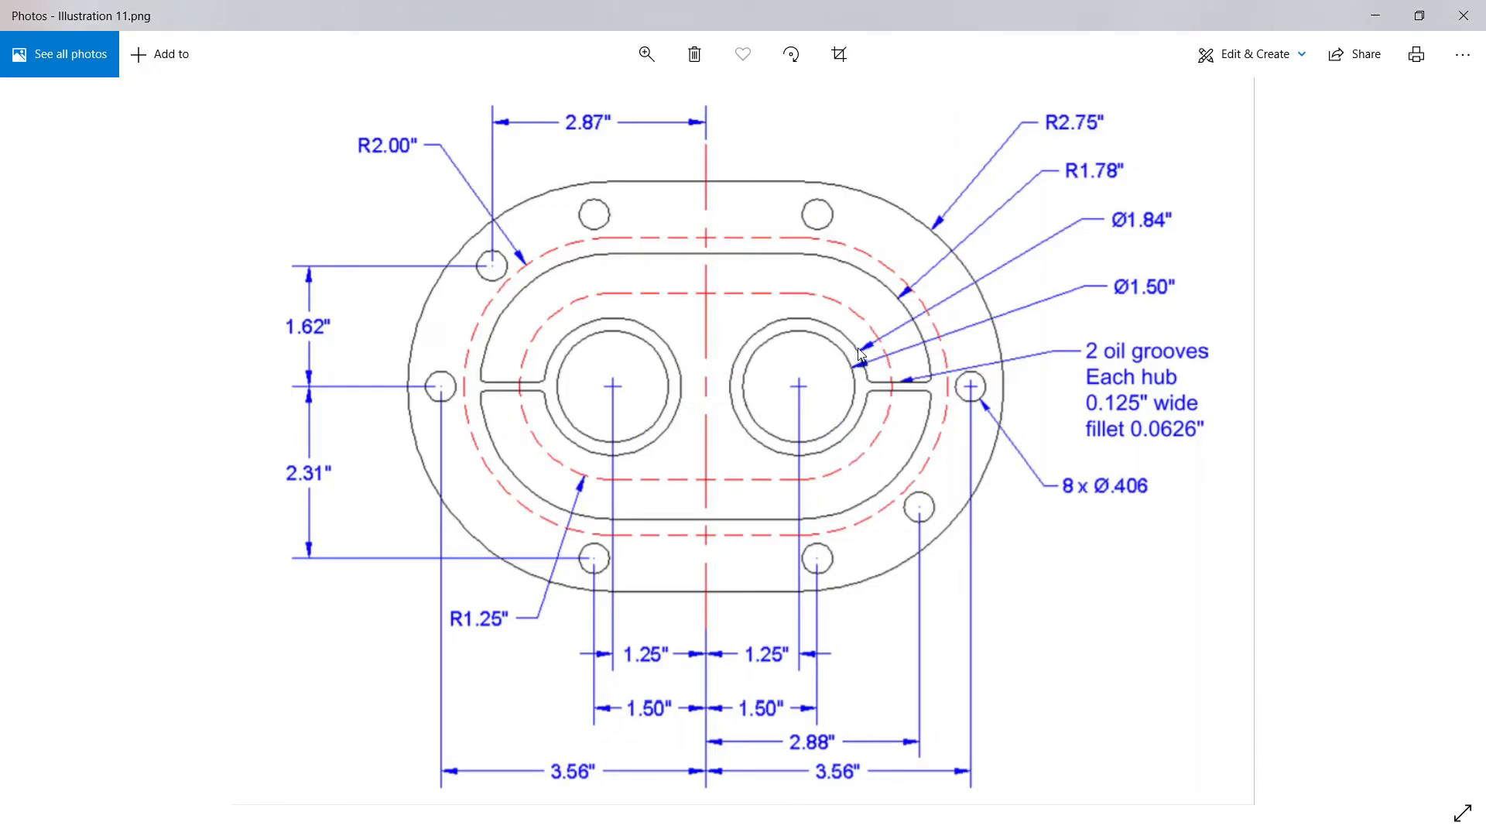
pyautogui.hotkey('alt', 'Tab')
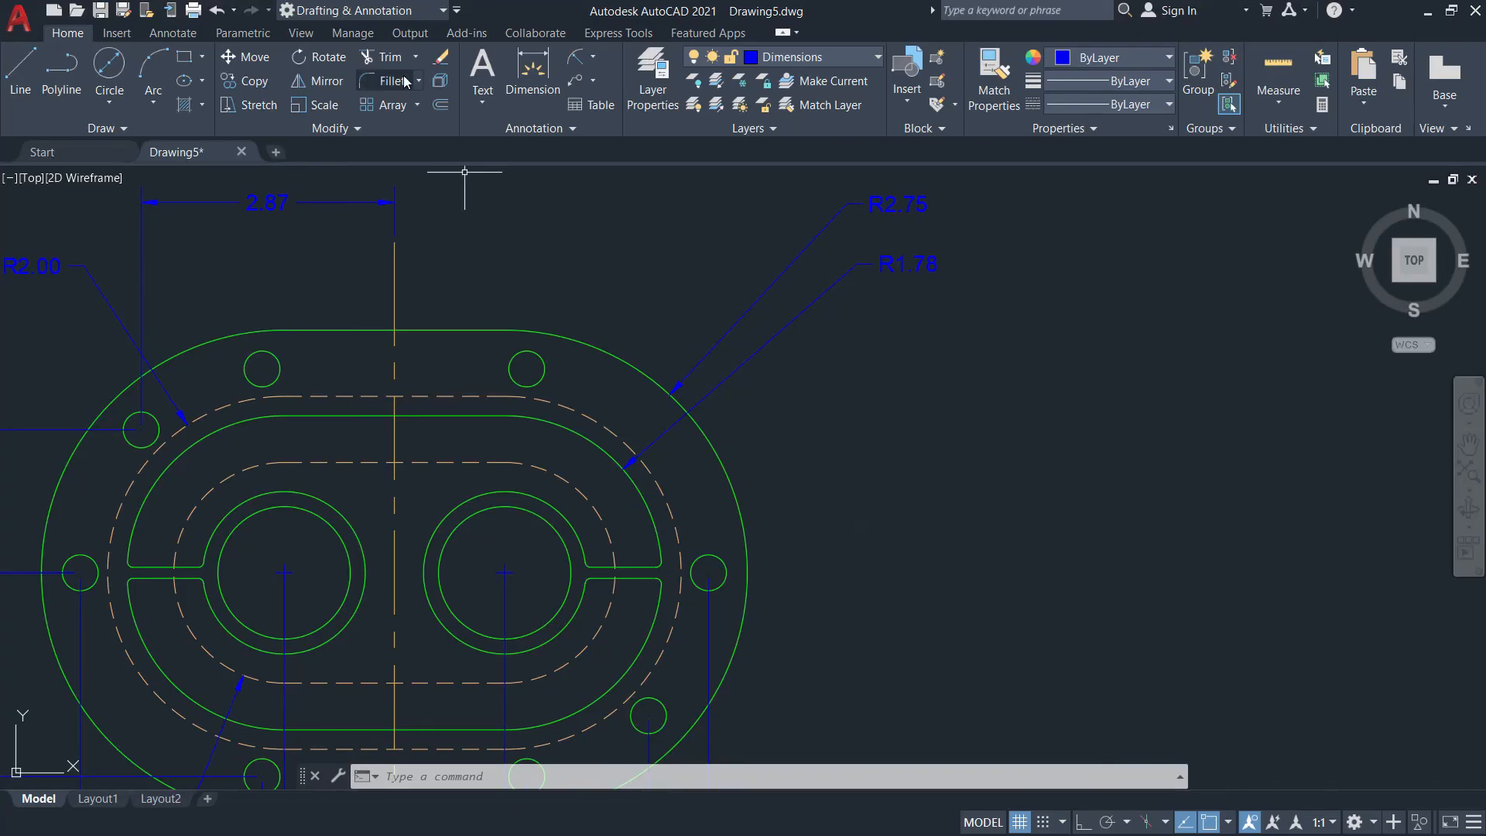
pyautogui.click(592, 57)
pyautogui.click(550, 286)
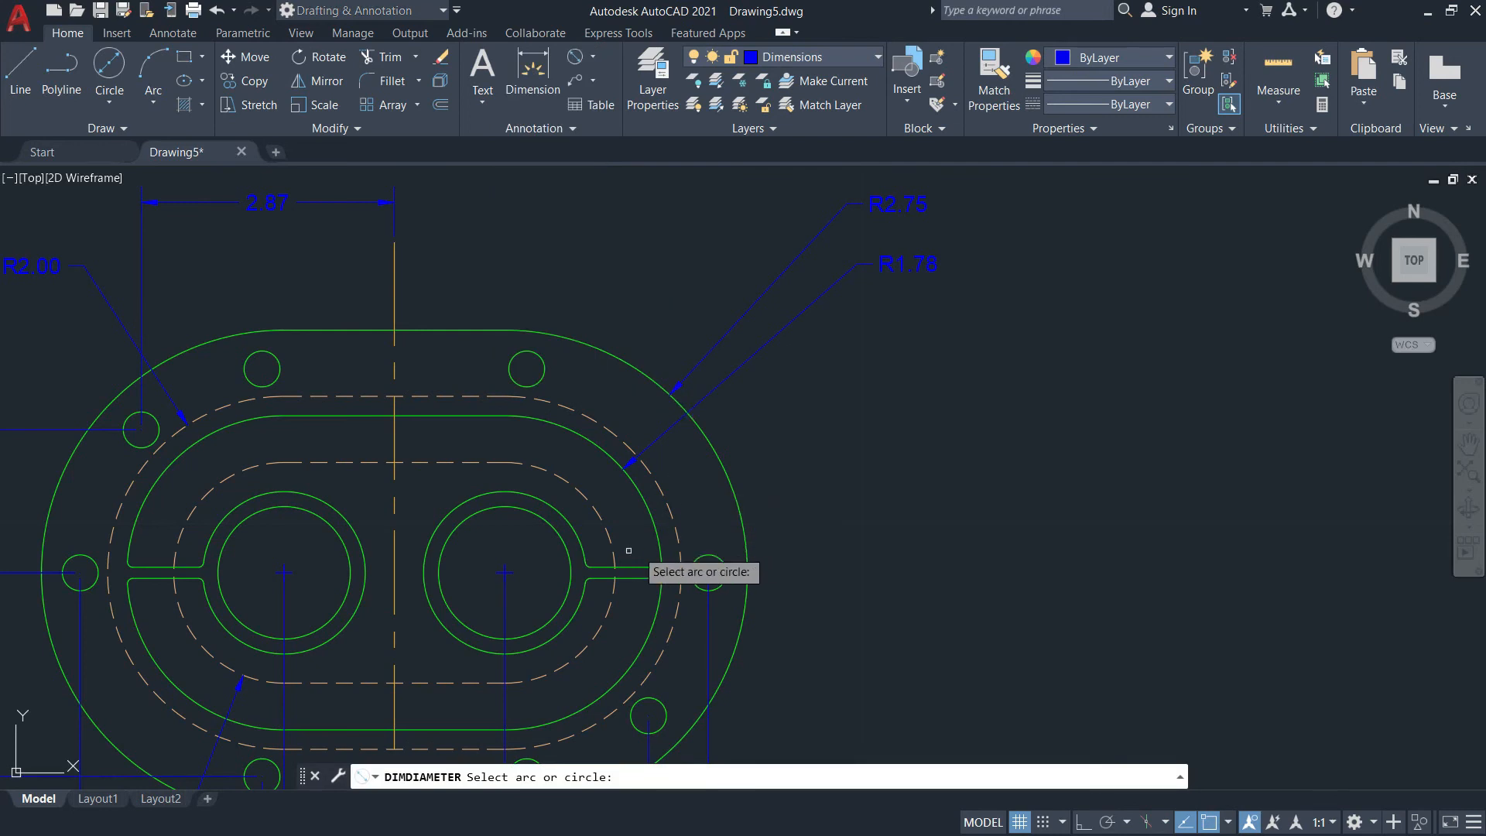
pyautogui.click(575, 539)
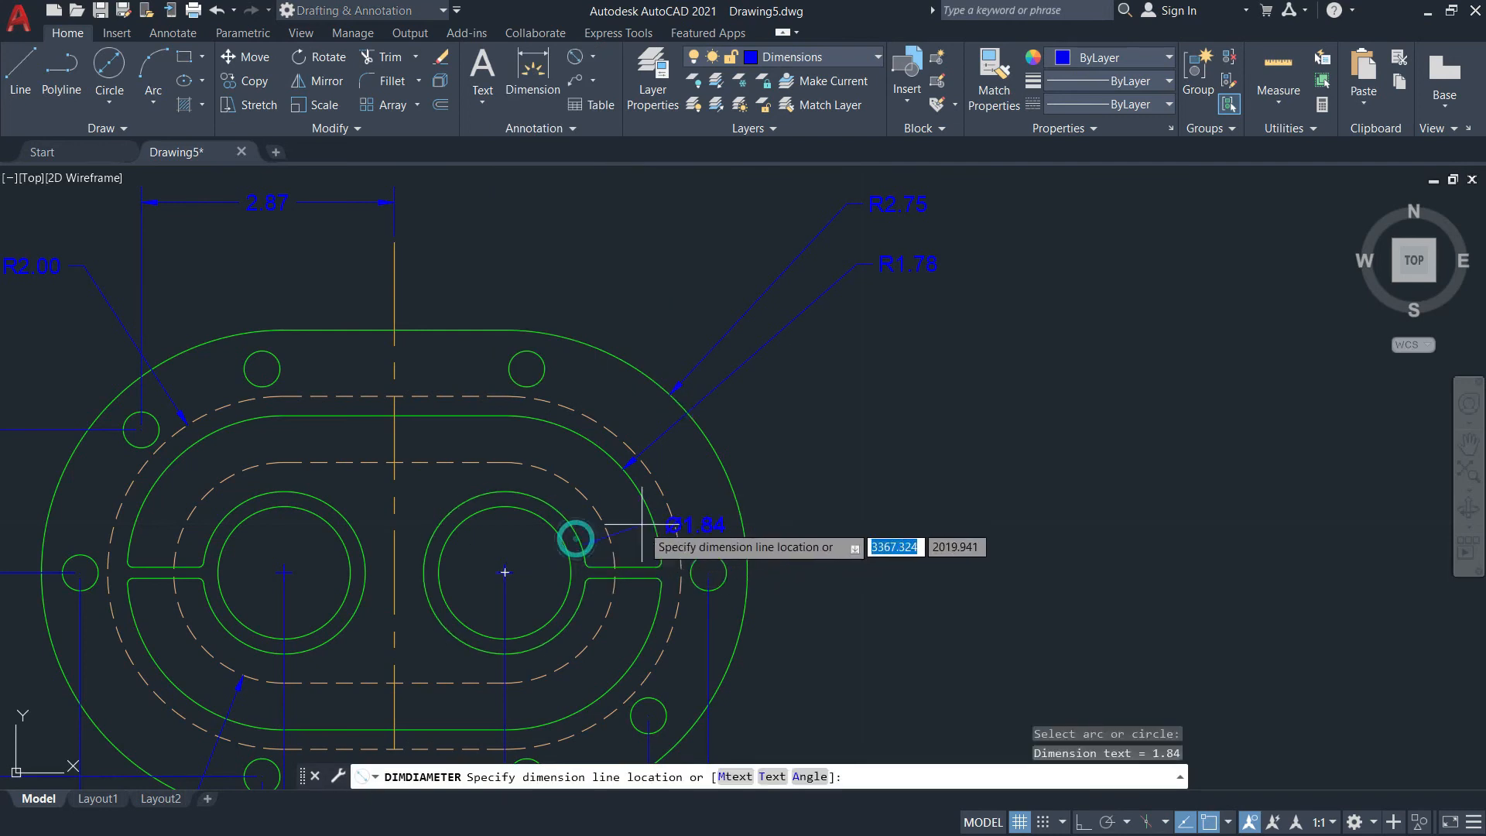
pyautogui.click(868, 334)
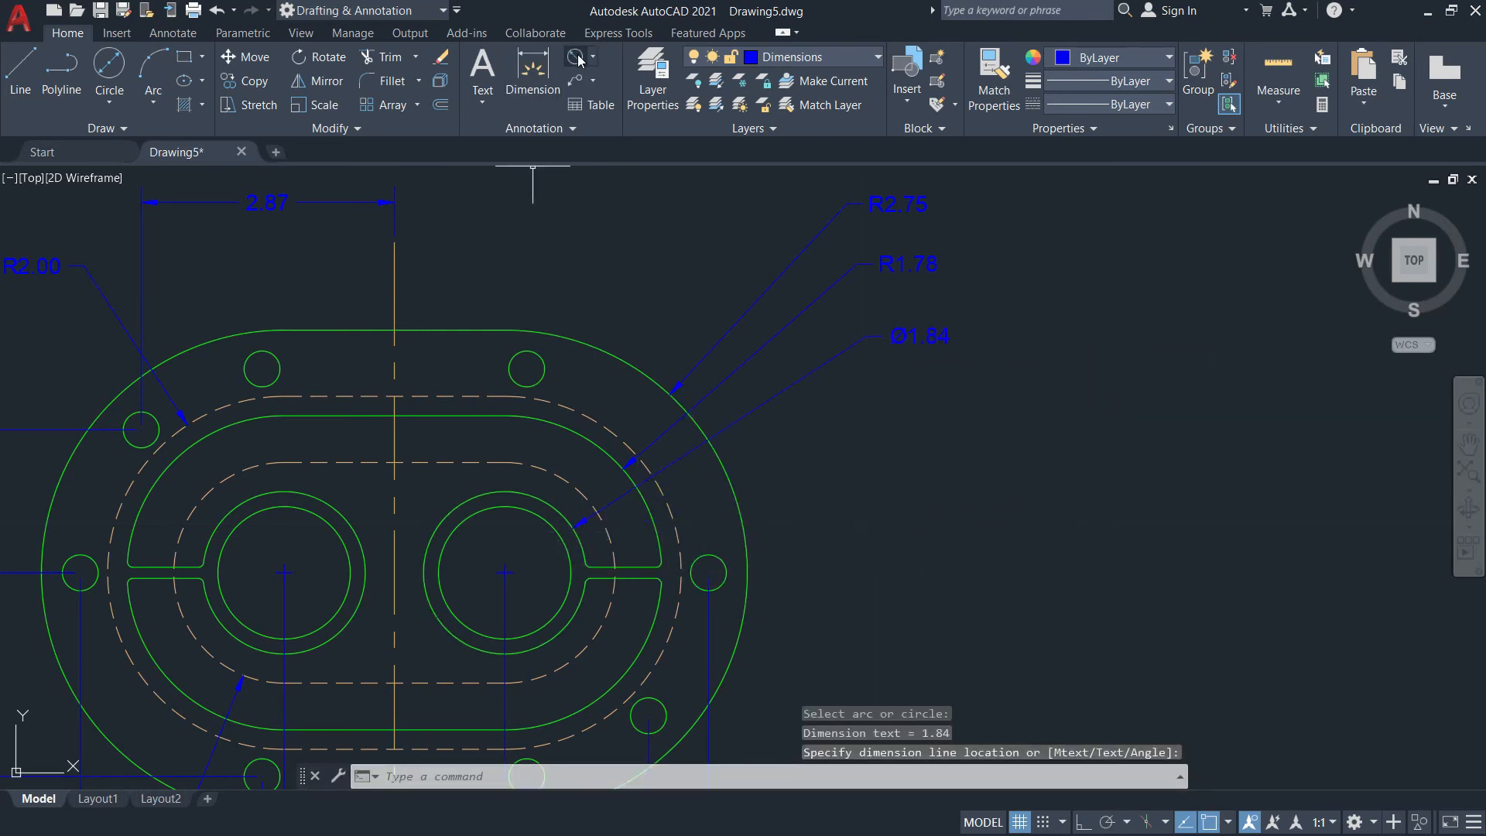
# Add a diameter dimension to the right hub's inner circle, placing its text beneath the outer circle's diameter dimension
pyautogui.press('Return')
pyautogui.click(567, 544)
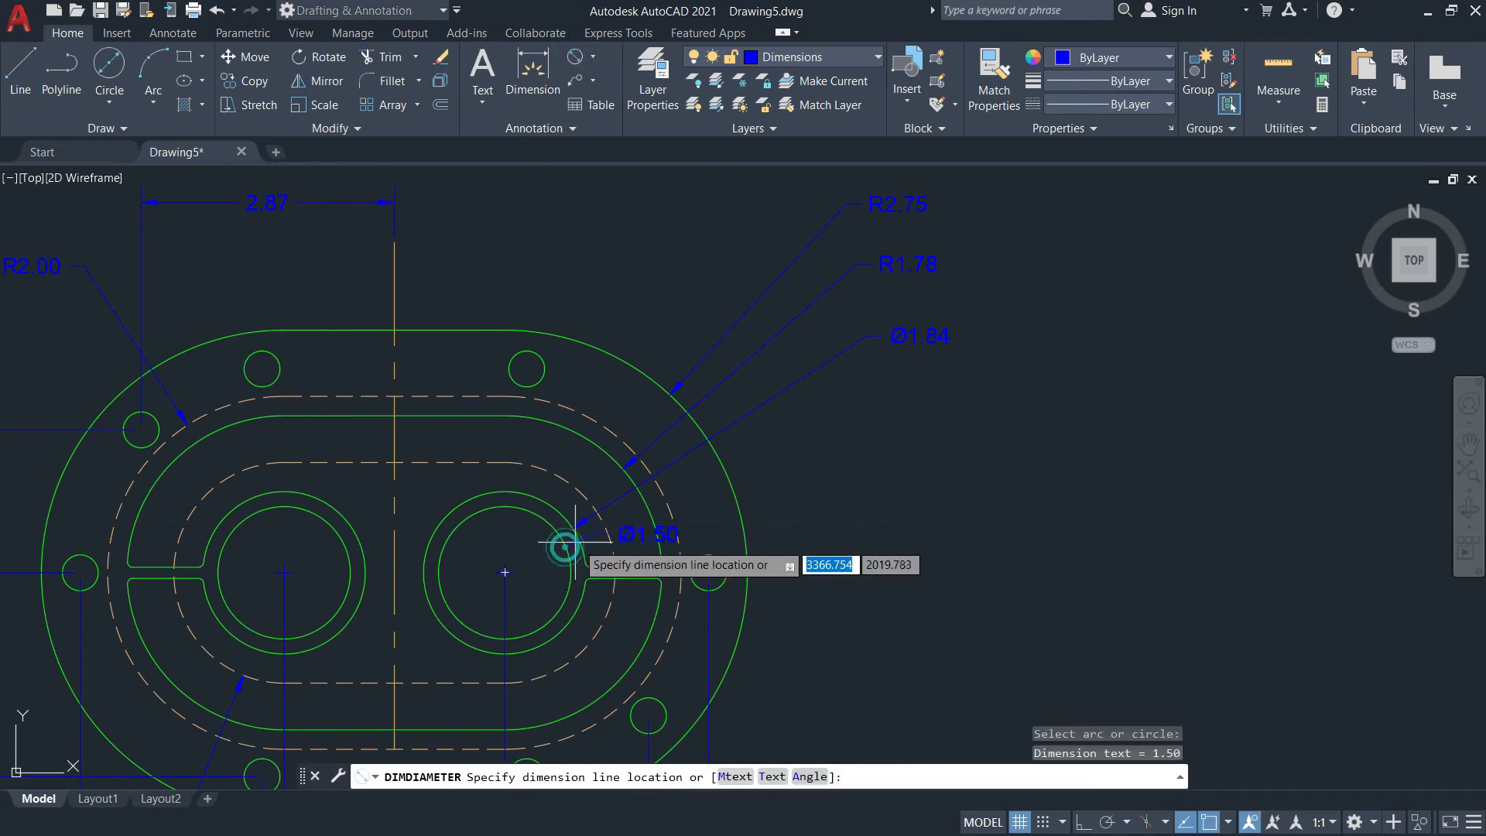
pyautogui.click(855, 402)
# Check the reference illustration and add a diameter dimension to the flange's rightmost bolt hole, placing its text outside to the lower right
pyautogui.hotkey('alt', 'Tab')
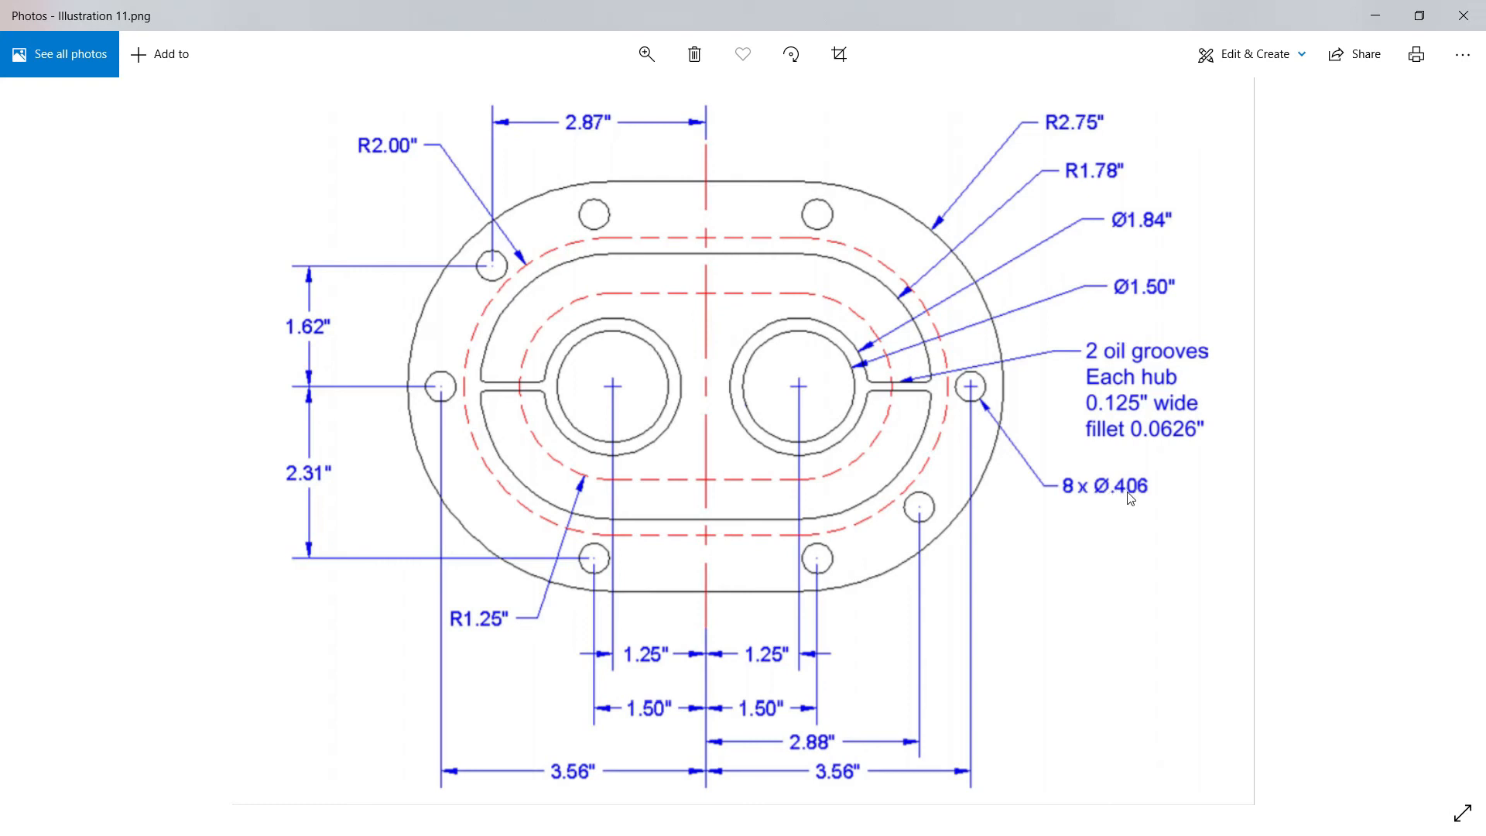
pyautogui.hotkey('alt', 'Tab')
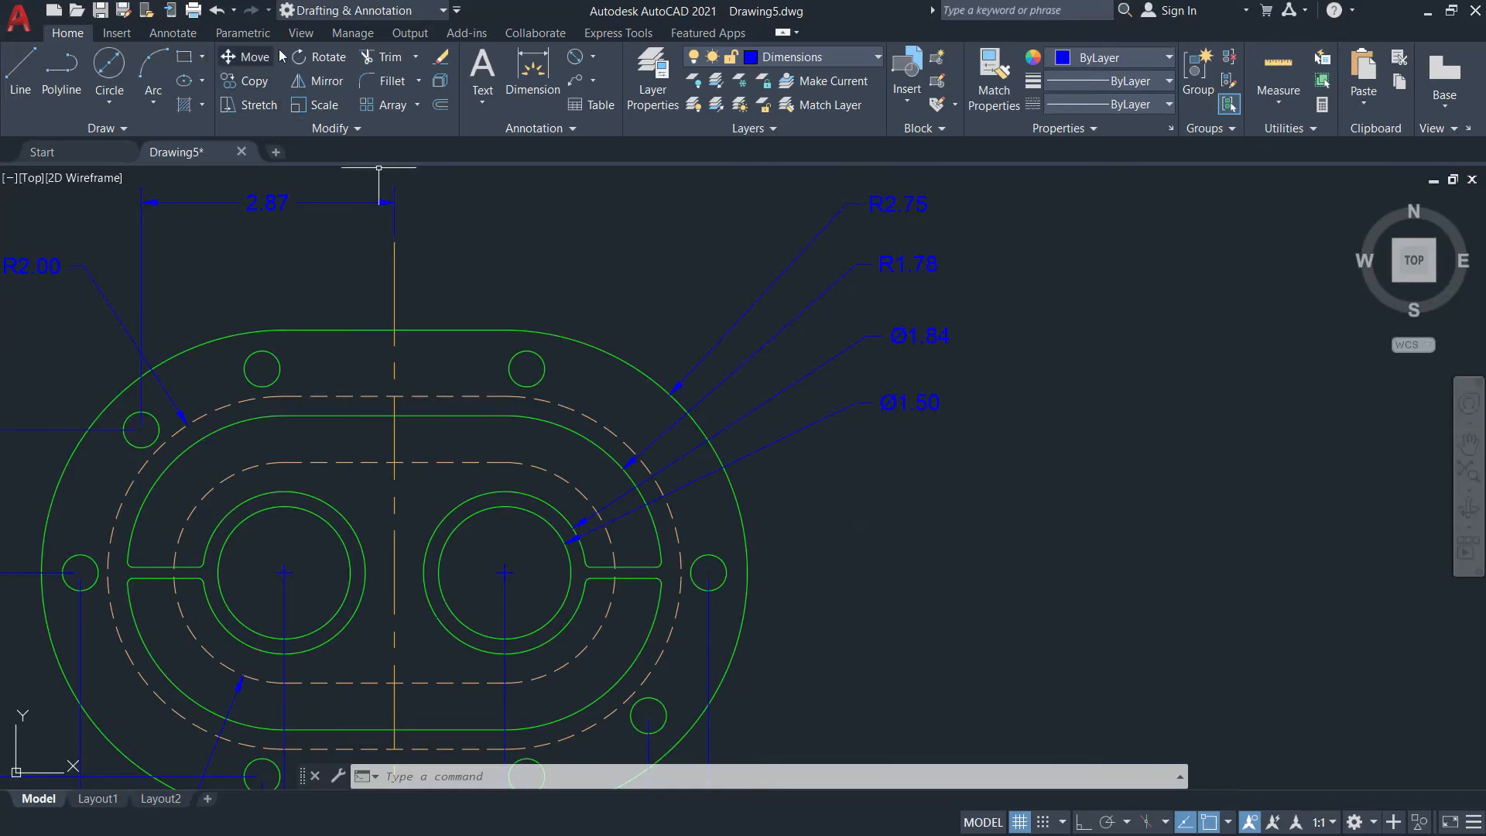
pyautogui.click(573, 60)
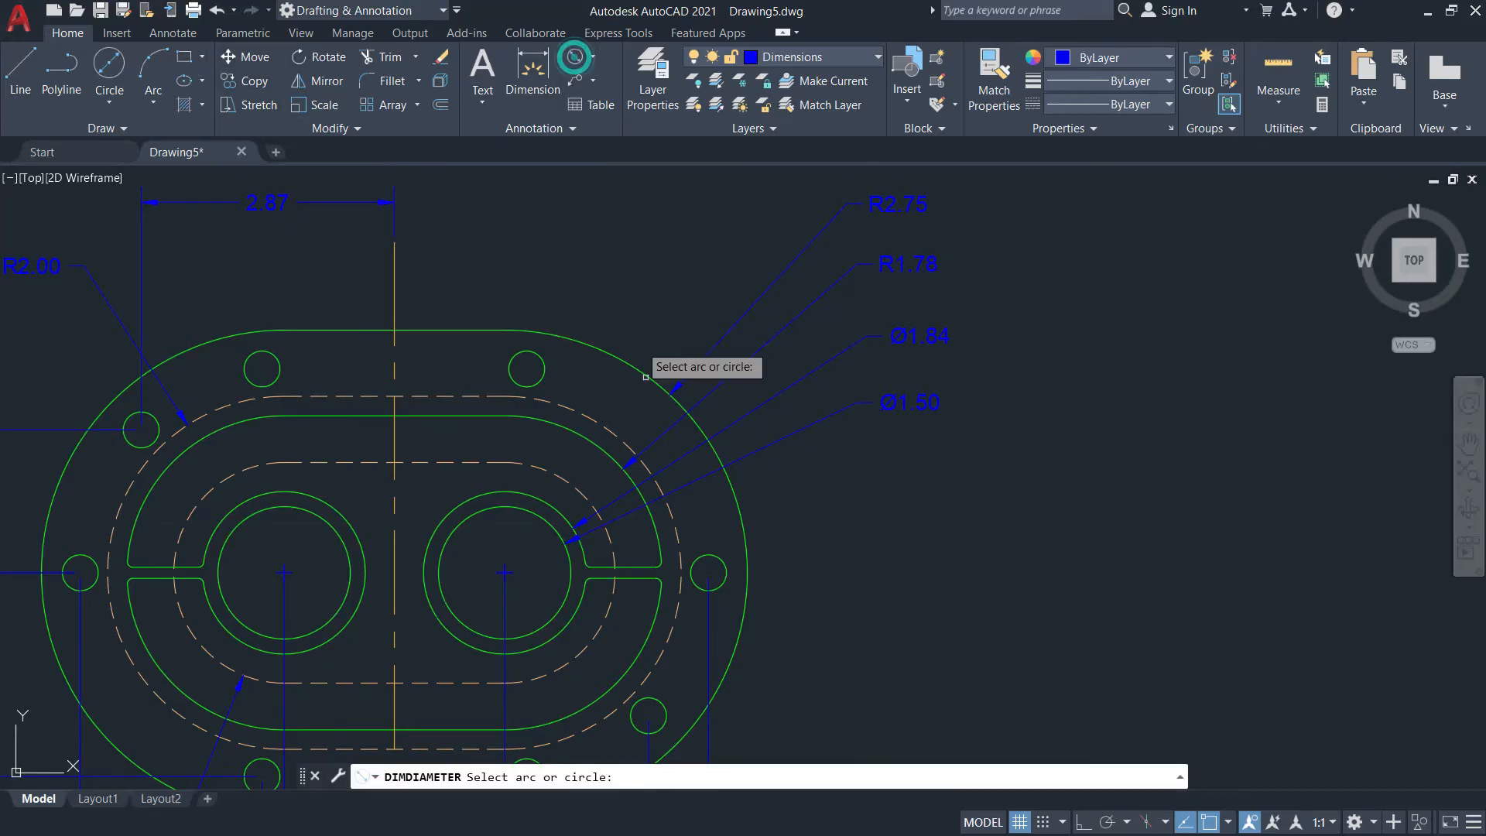
pyautogui.click(723, 584)
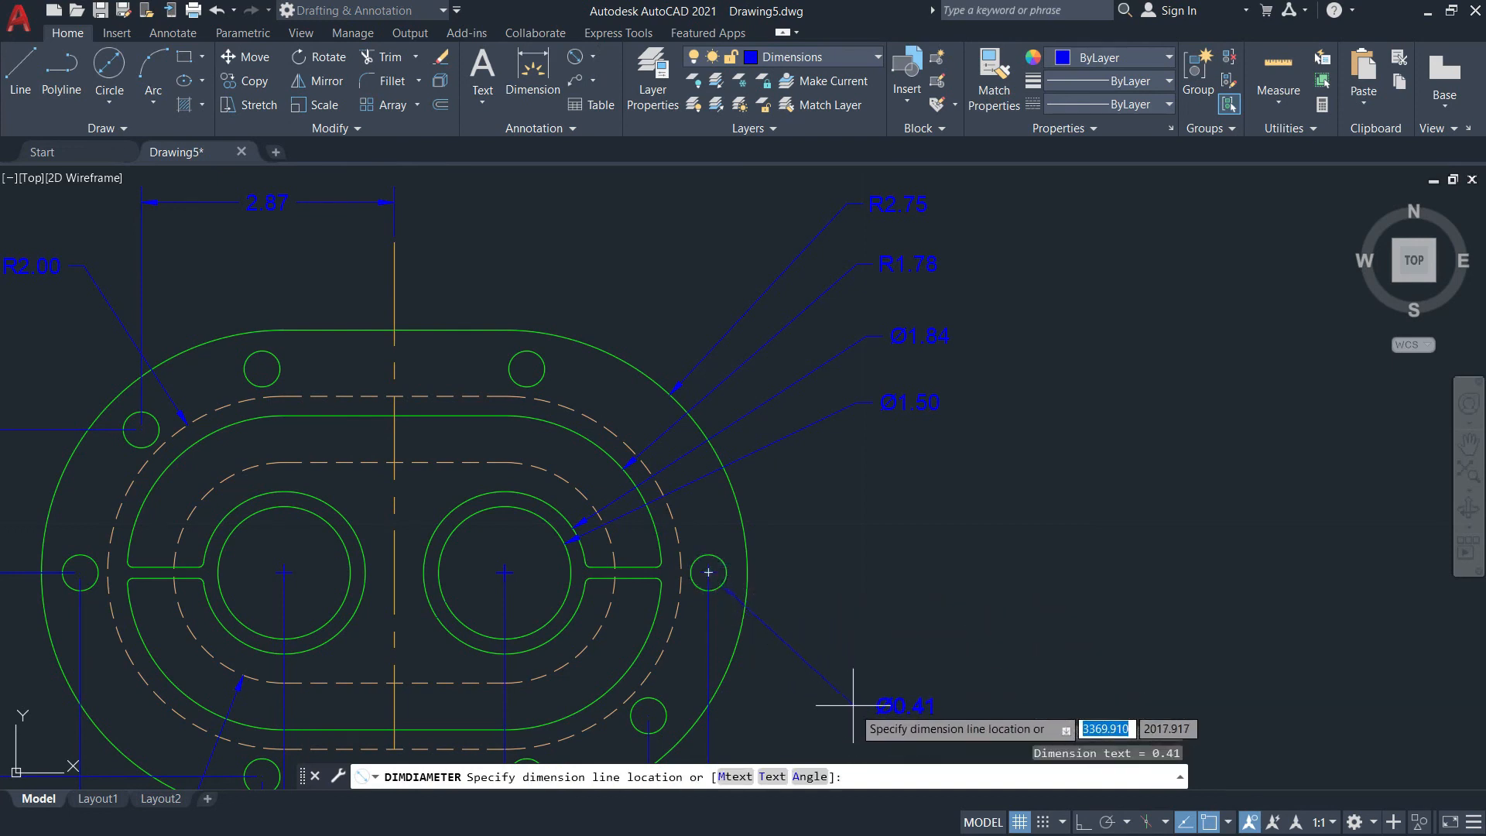
pyautogui.moveTo(853, 699); pyautogui.dragTo(804, 578, button='middle')
pyautogui.click(822, 558)
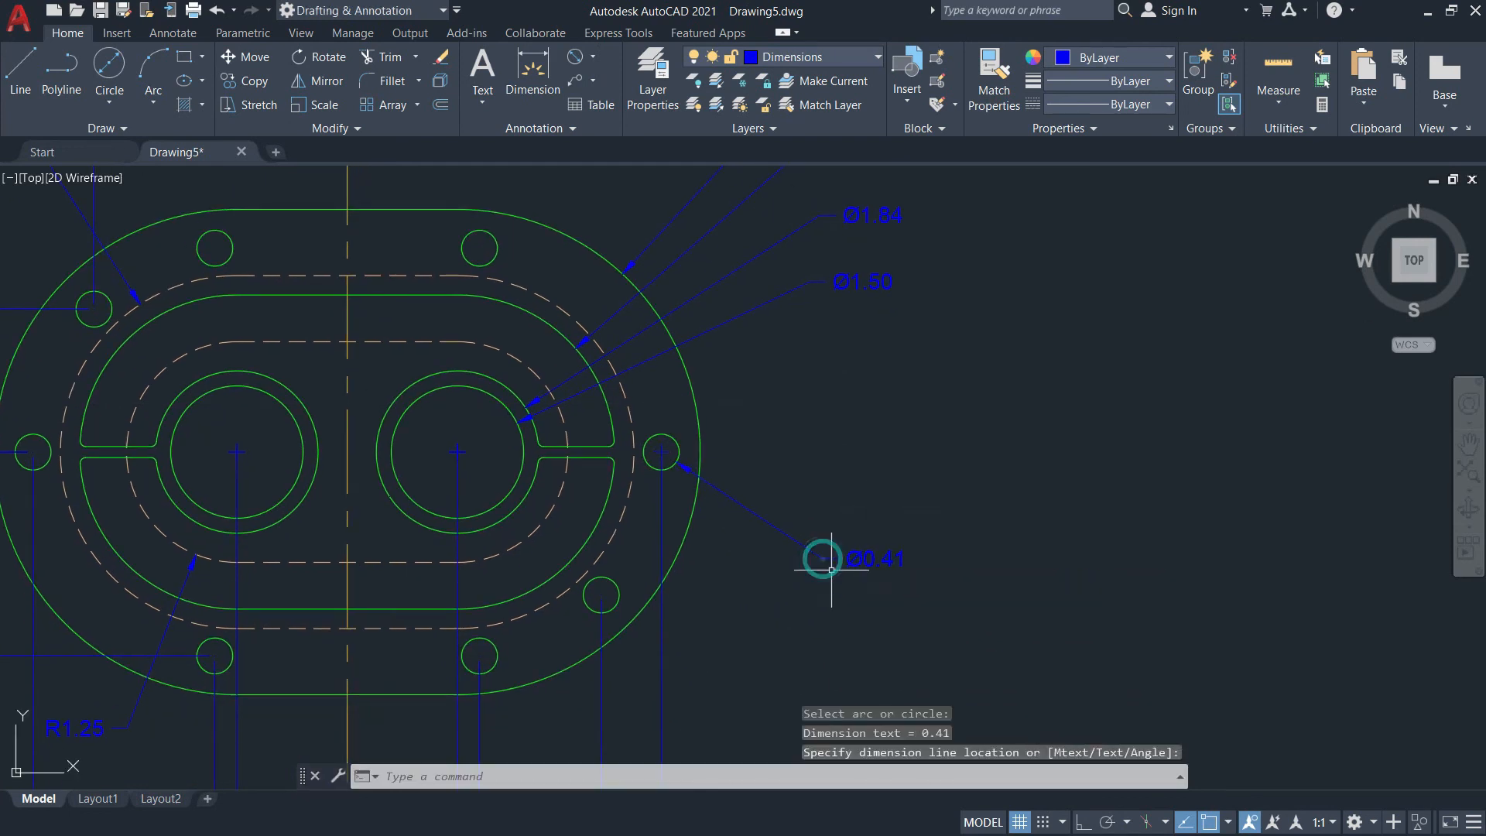
# Replace the bolt hole's diameter dimension text with "8X Ø.406", matching the reference illustration
pyautogui.doubleClick(874, 558)
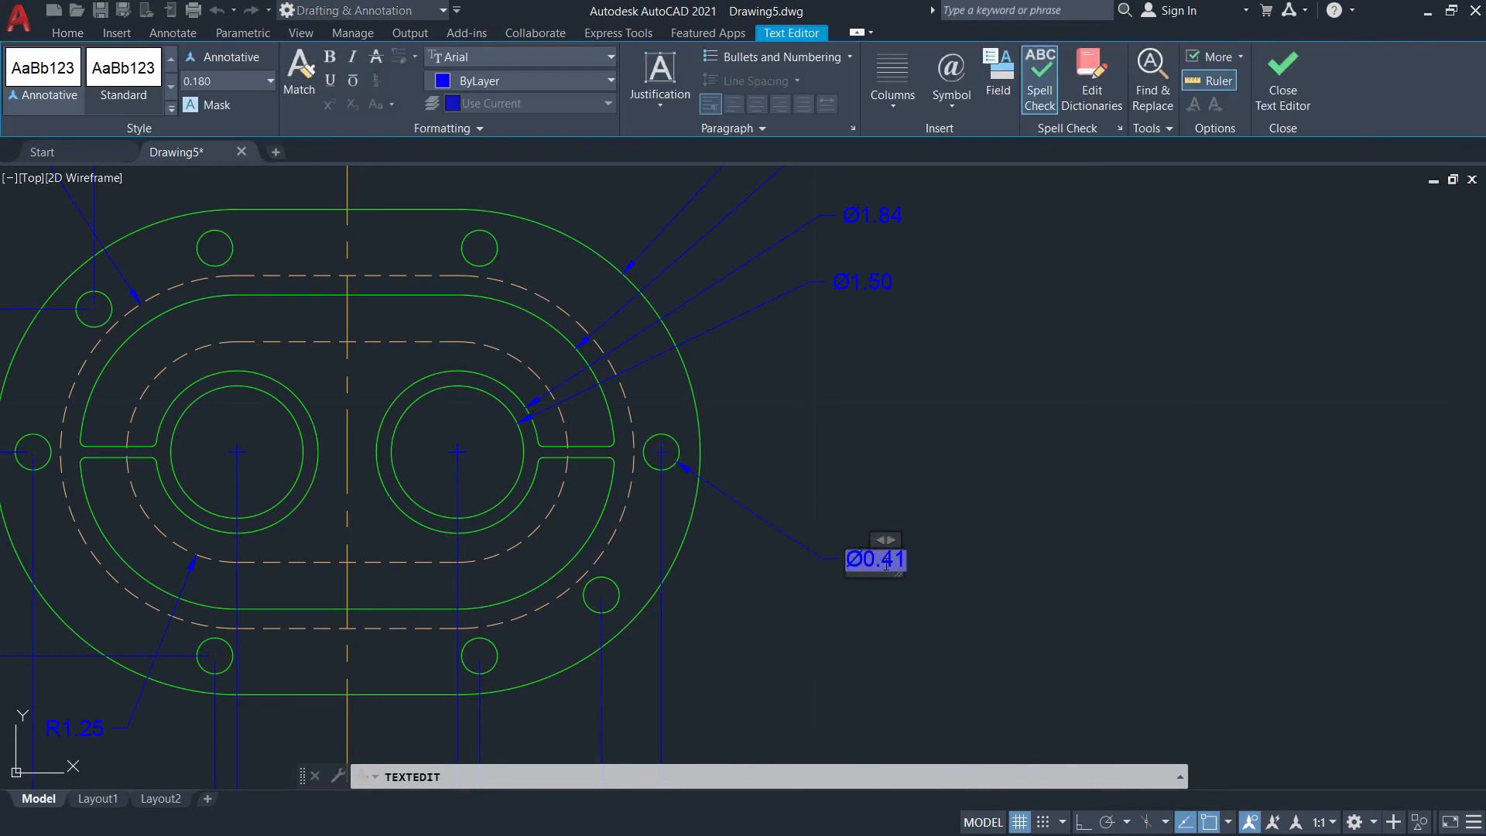
pyautogui.write('8X')
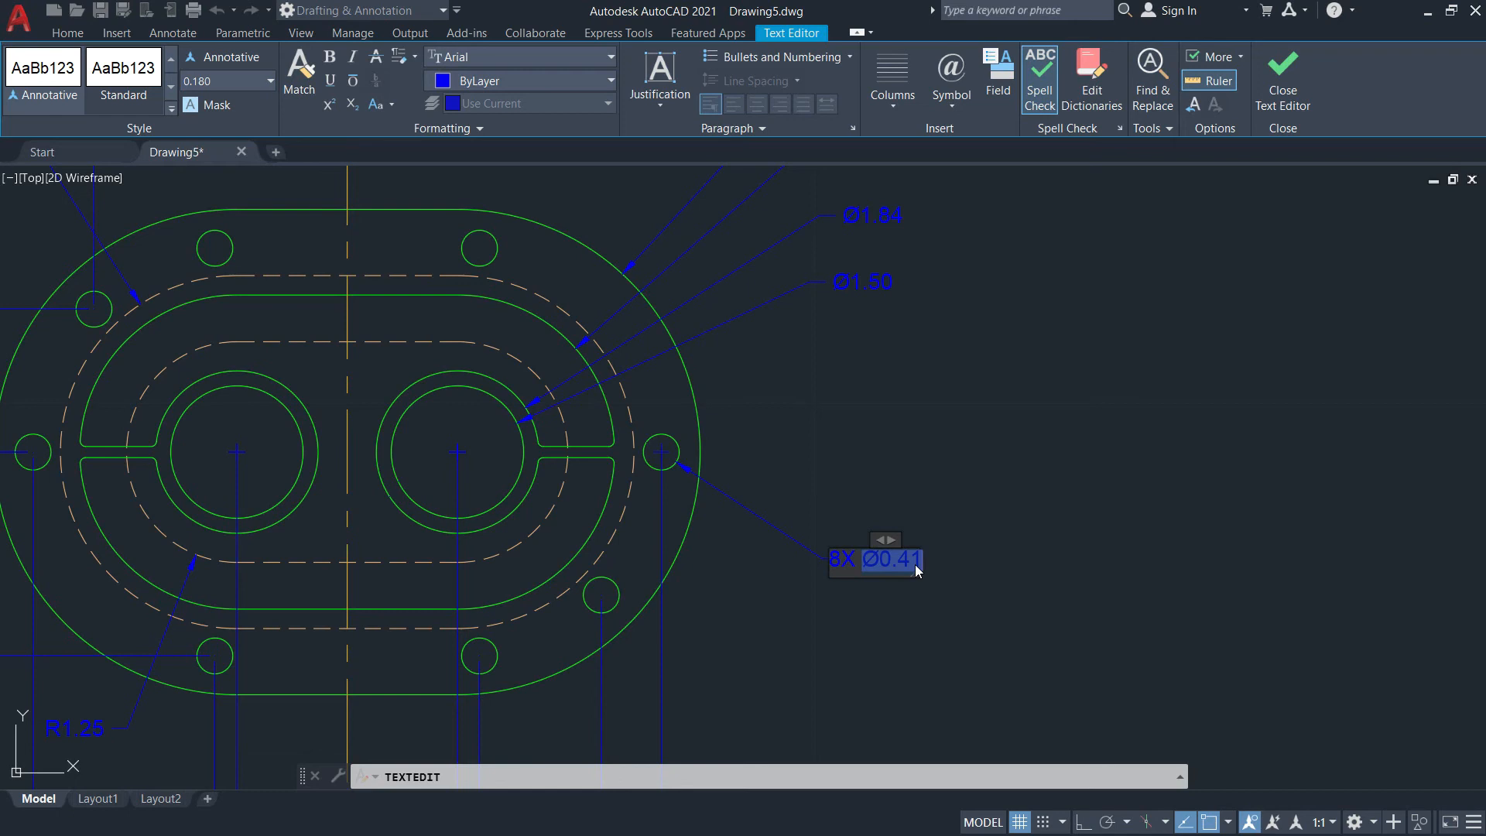
pyautogui.hotkey('alt', 'Tab')
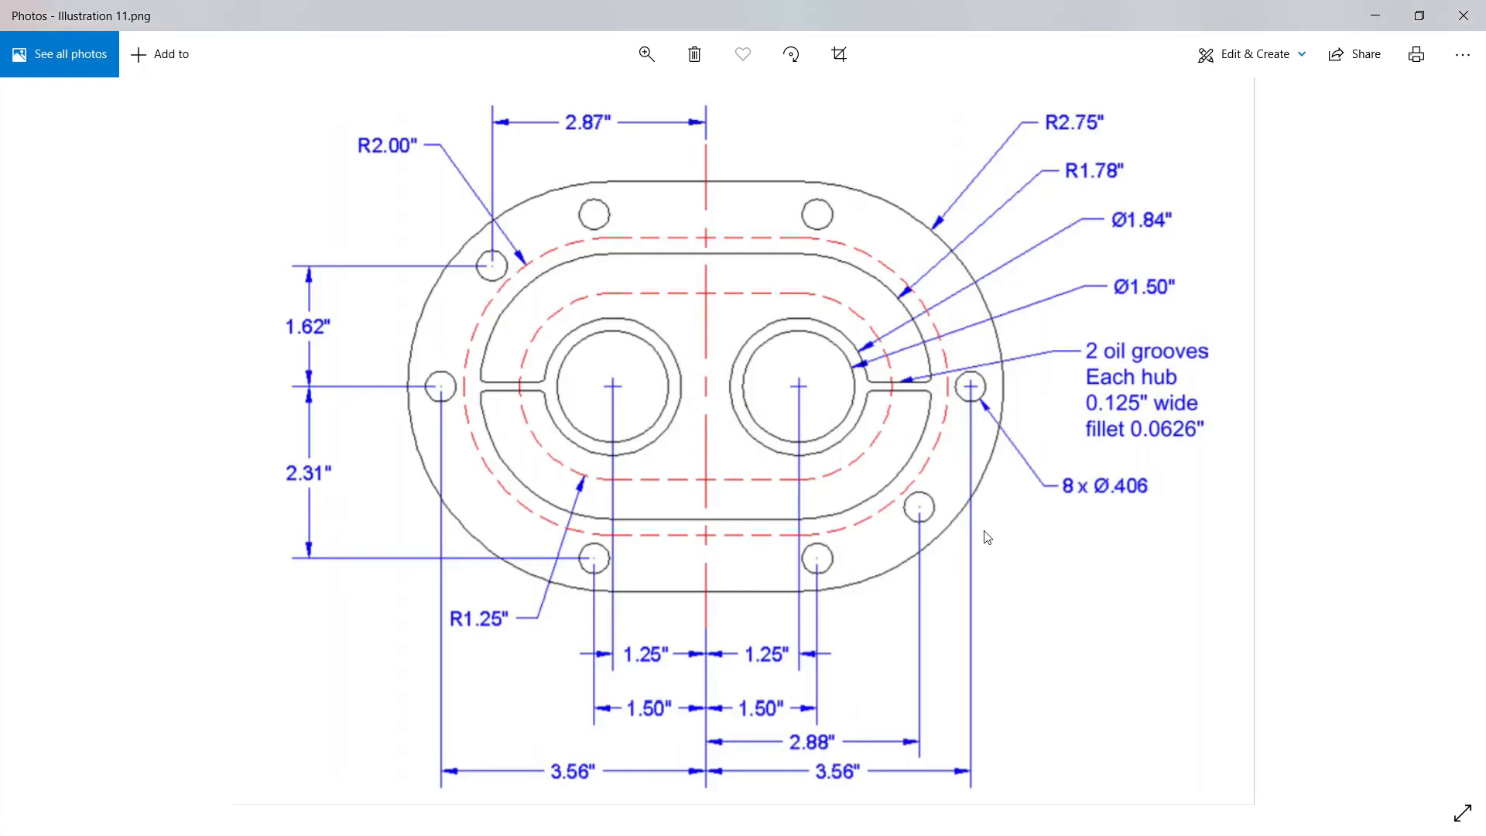
pyautogui.hotkey('alt', 'Tab')
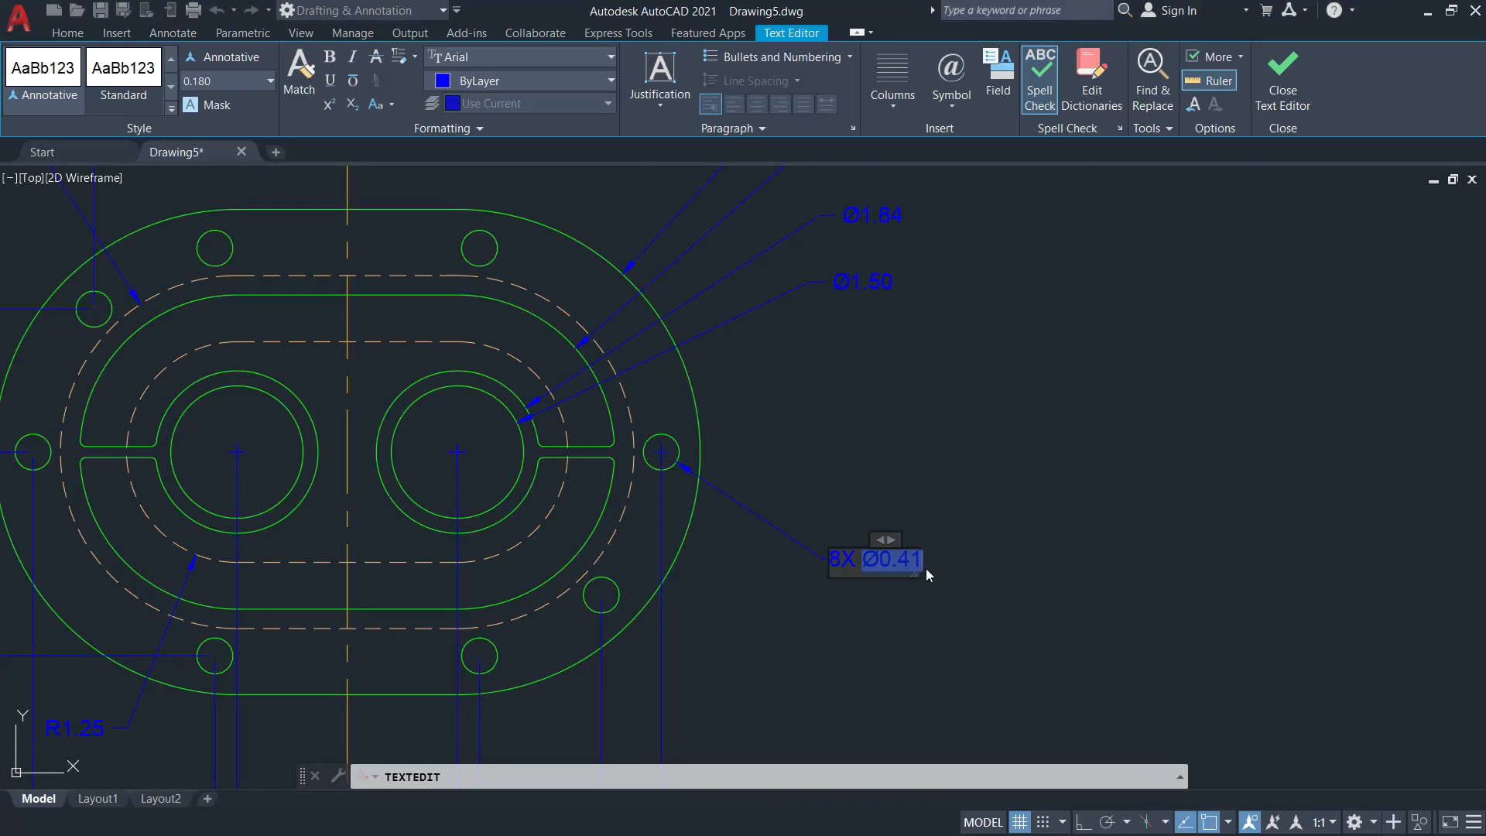
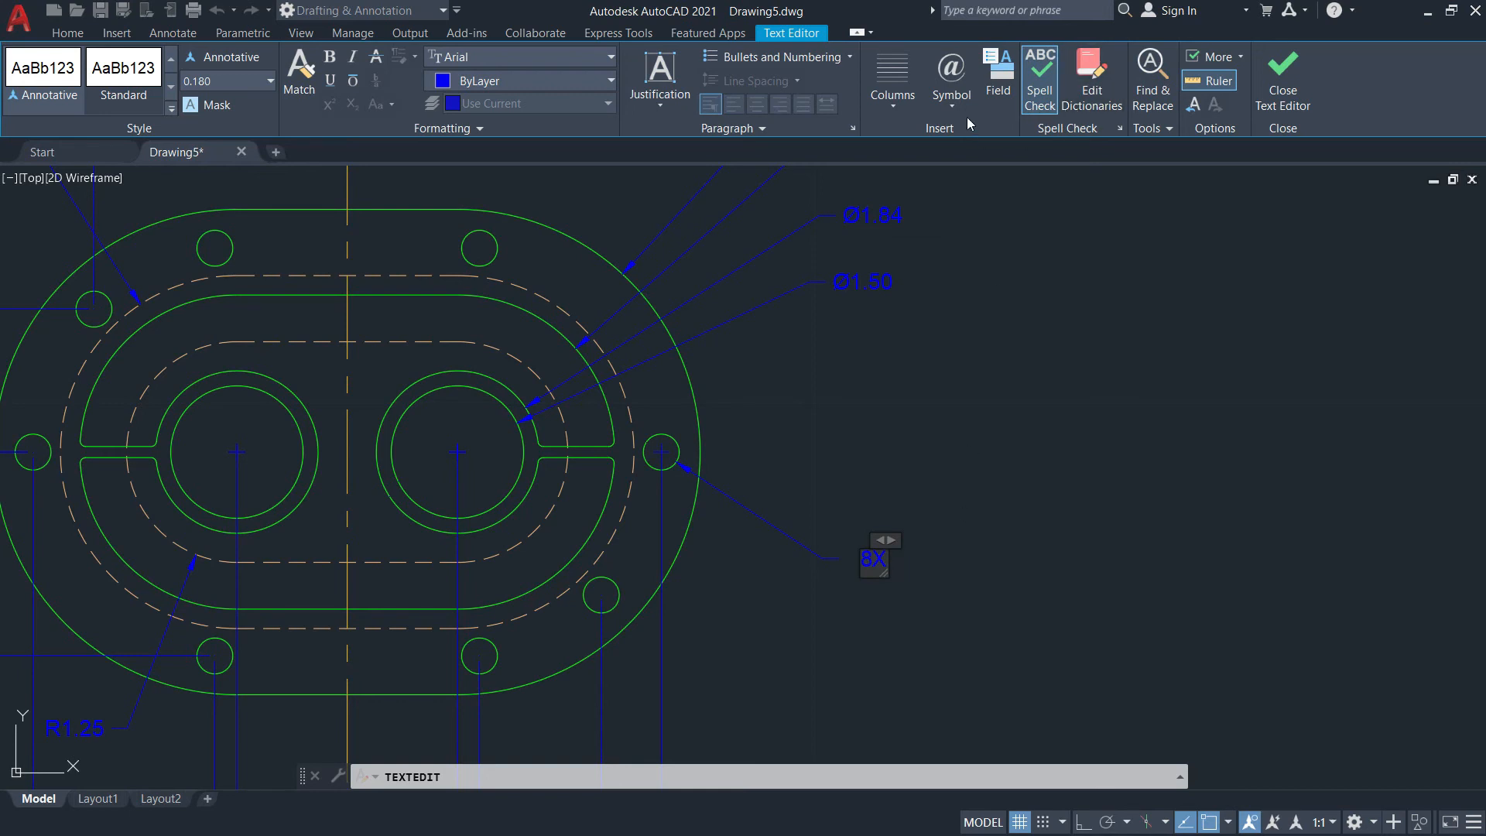
pyautogui.click(951, 89)
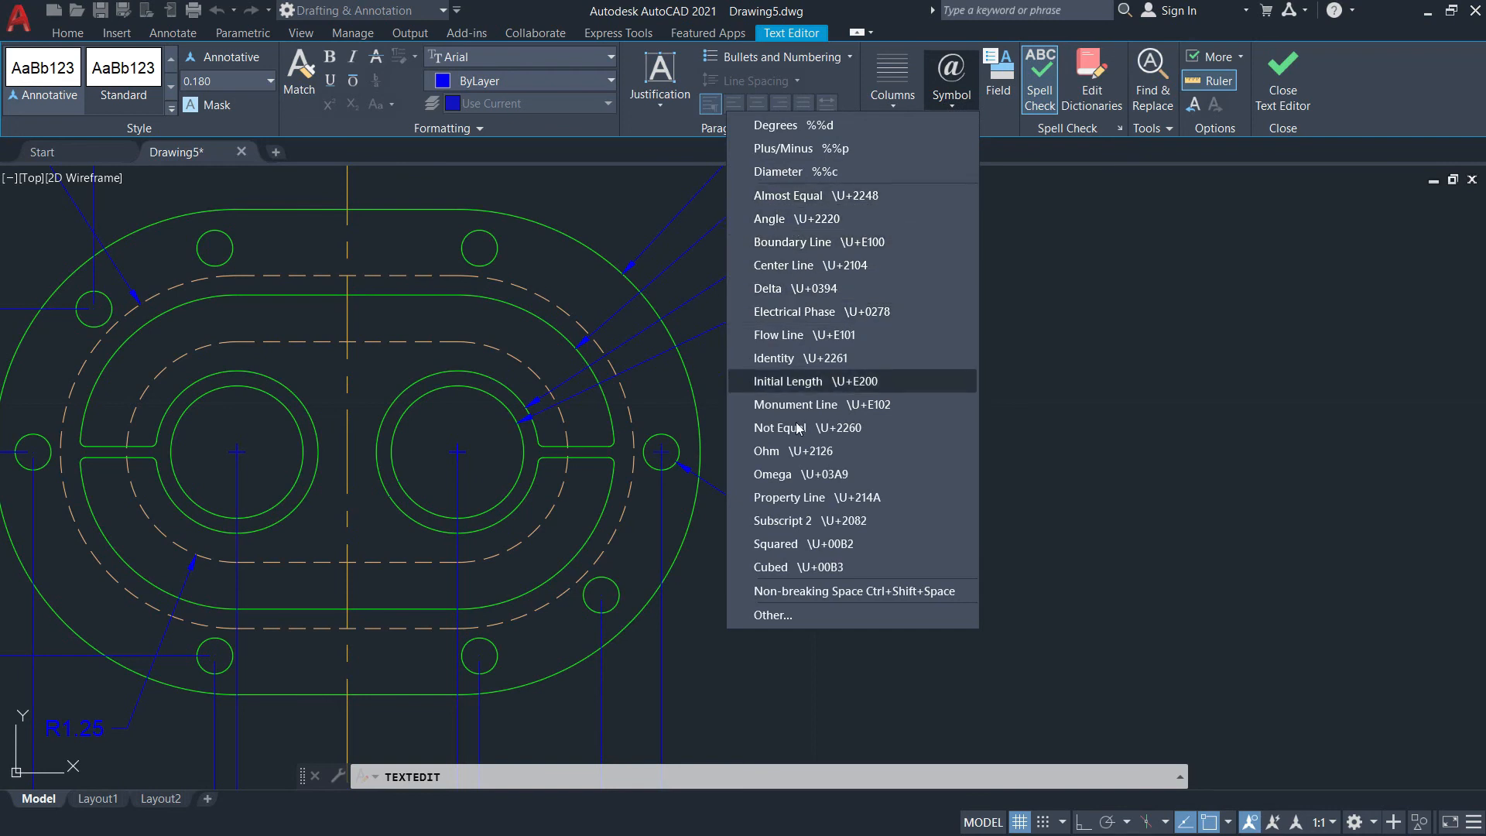
pyautogui.click(802, 176)
pyautogui.write('.4')
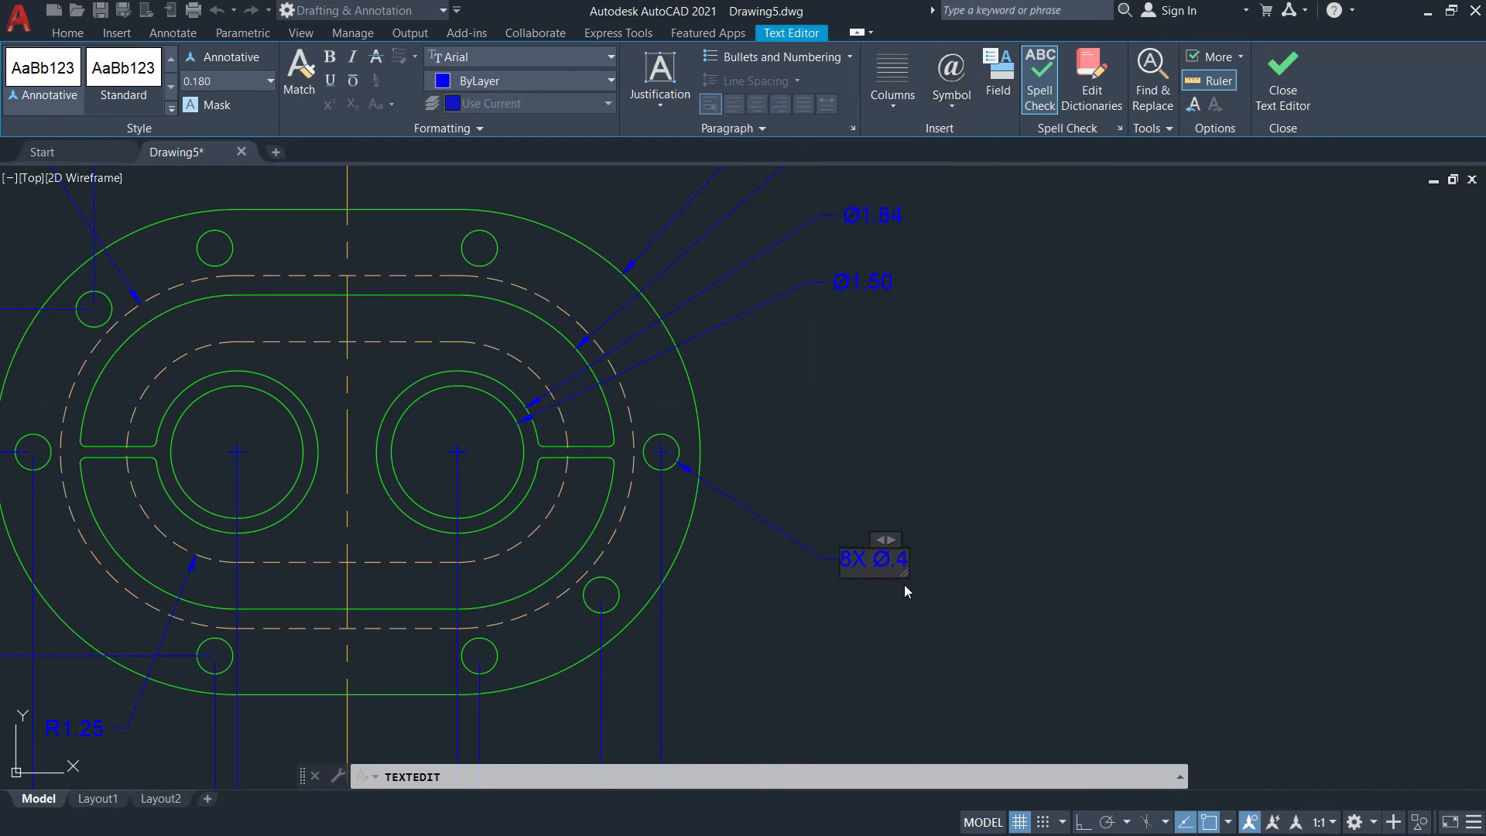
pyautogui.hotkey('alt', 'Tab')
pyautogui.hotkey('alt', 'Tab')
pyautogui.write('6')
pyautogui.click(918, 593)
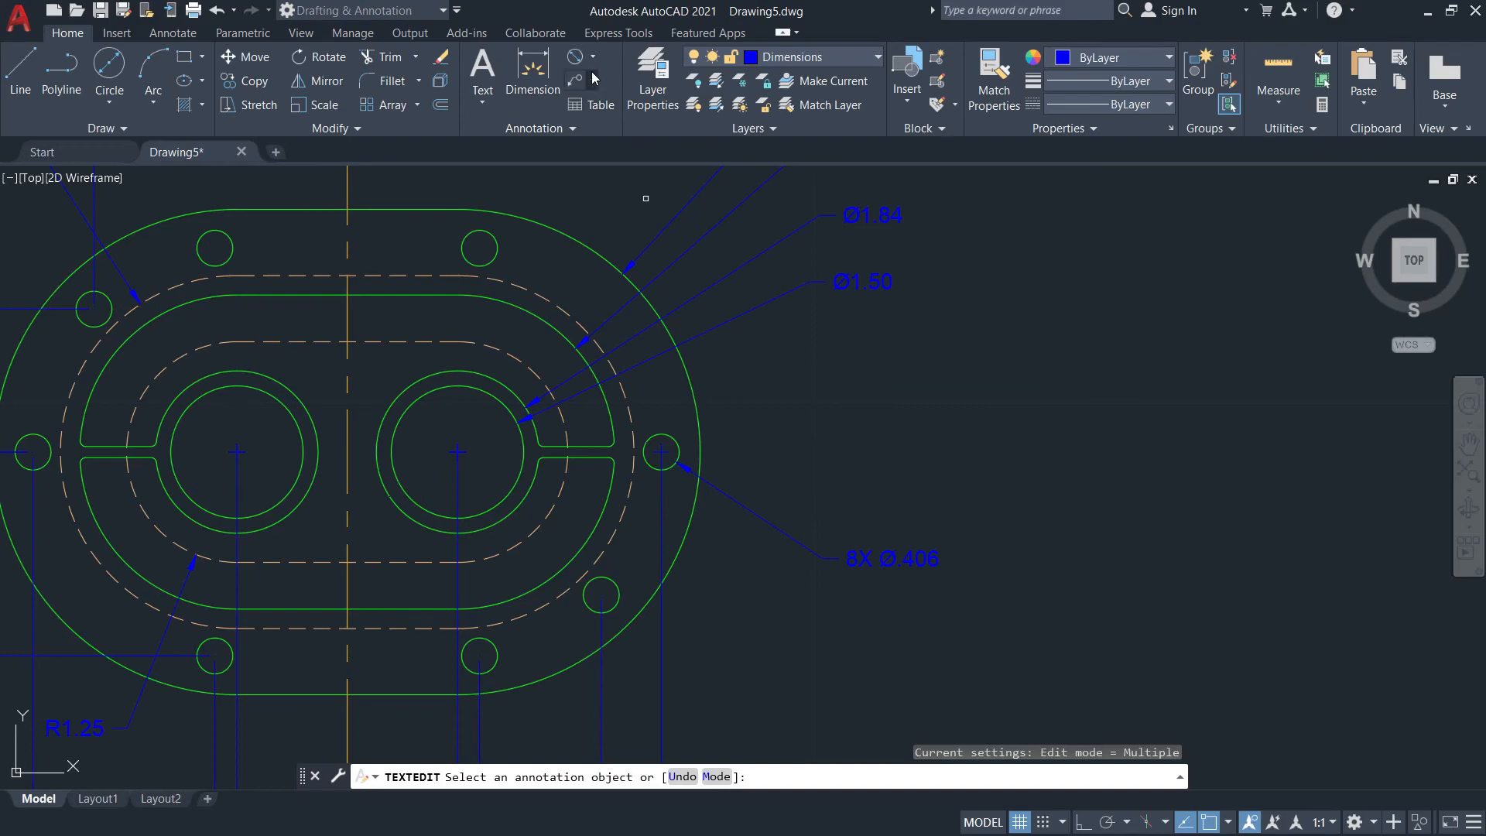
# Examine the oil-groove leader note in the reference illustration and the available leader and dimension types, returning to the drawing's groove area
pyautogui.hotkey('alt', 'Tab')
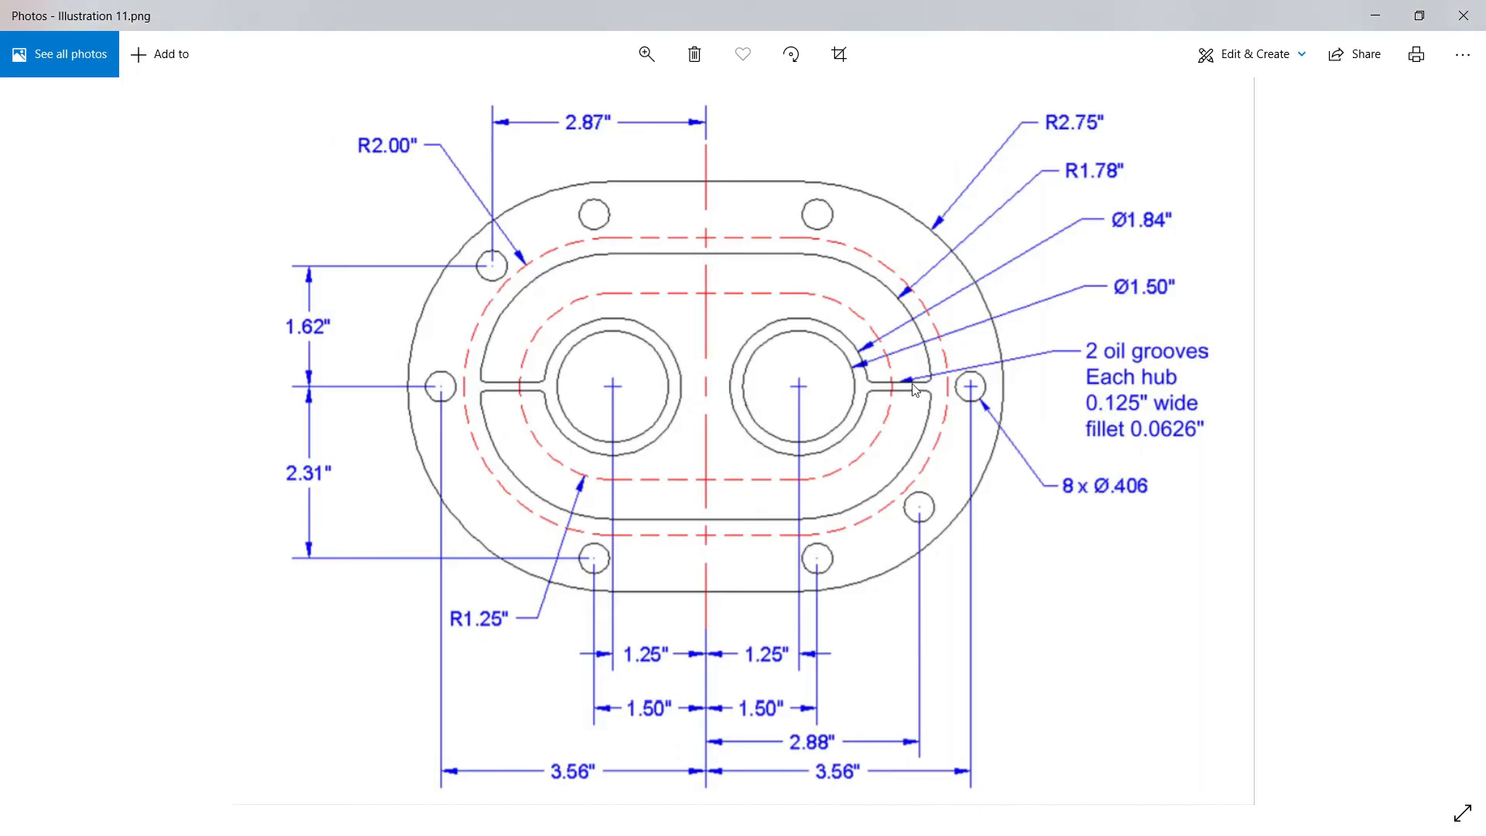
pyautogui.hotkey('alt', 'Tab')
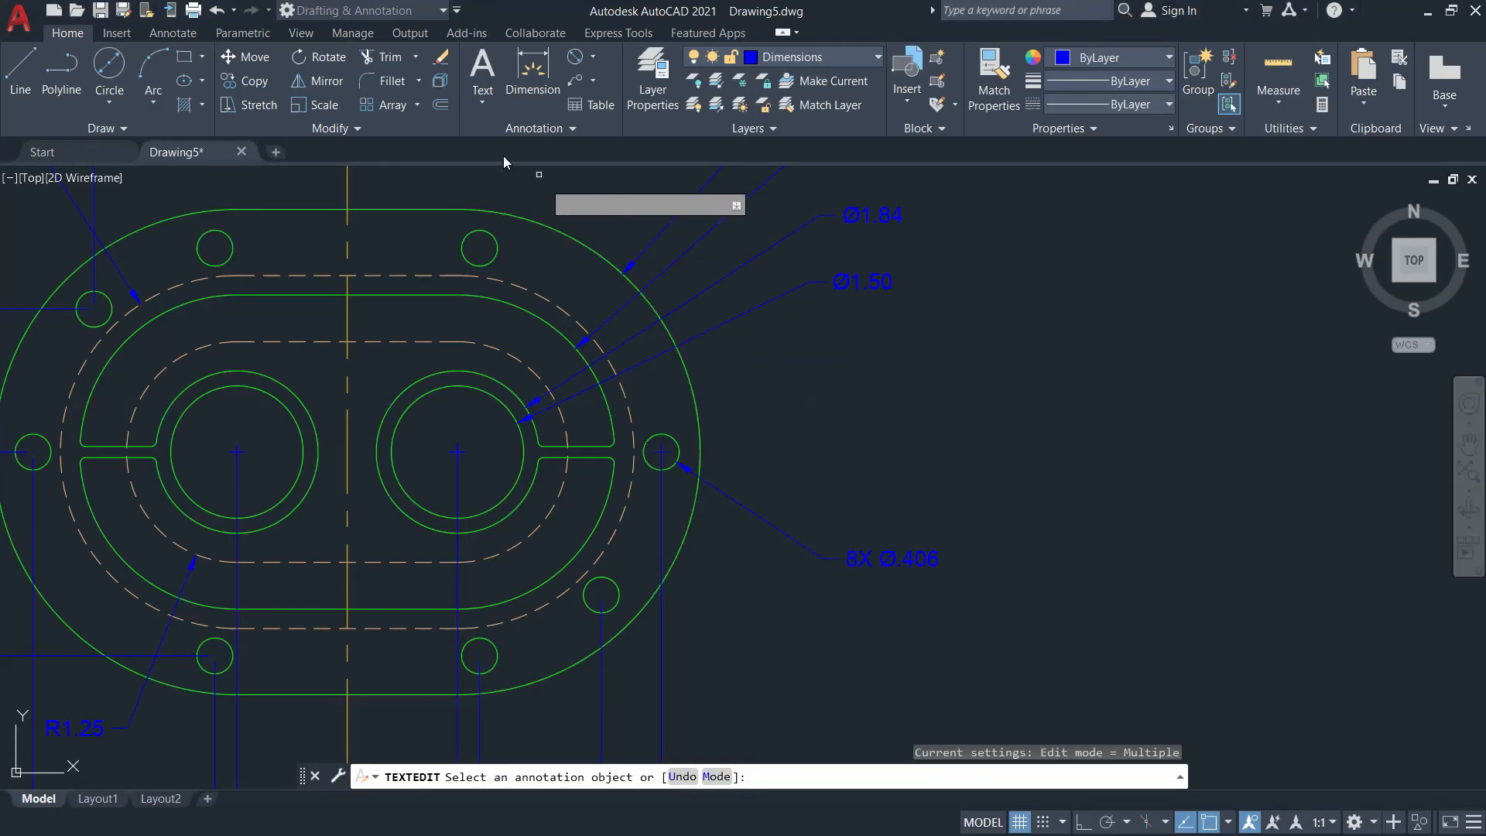
pyautogui.click(593, 82)
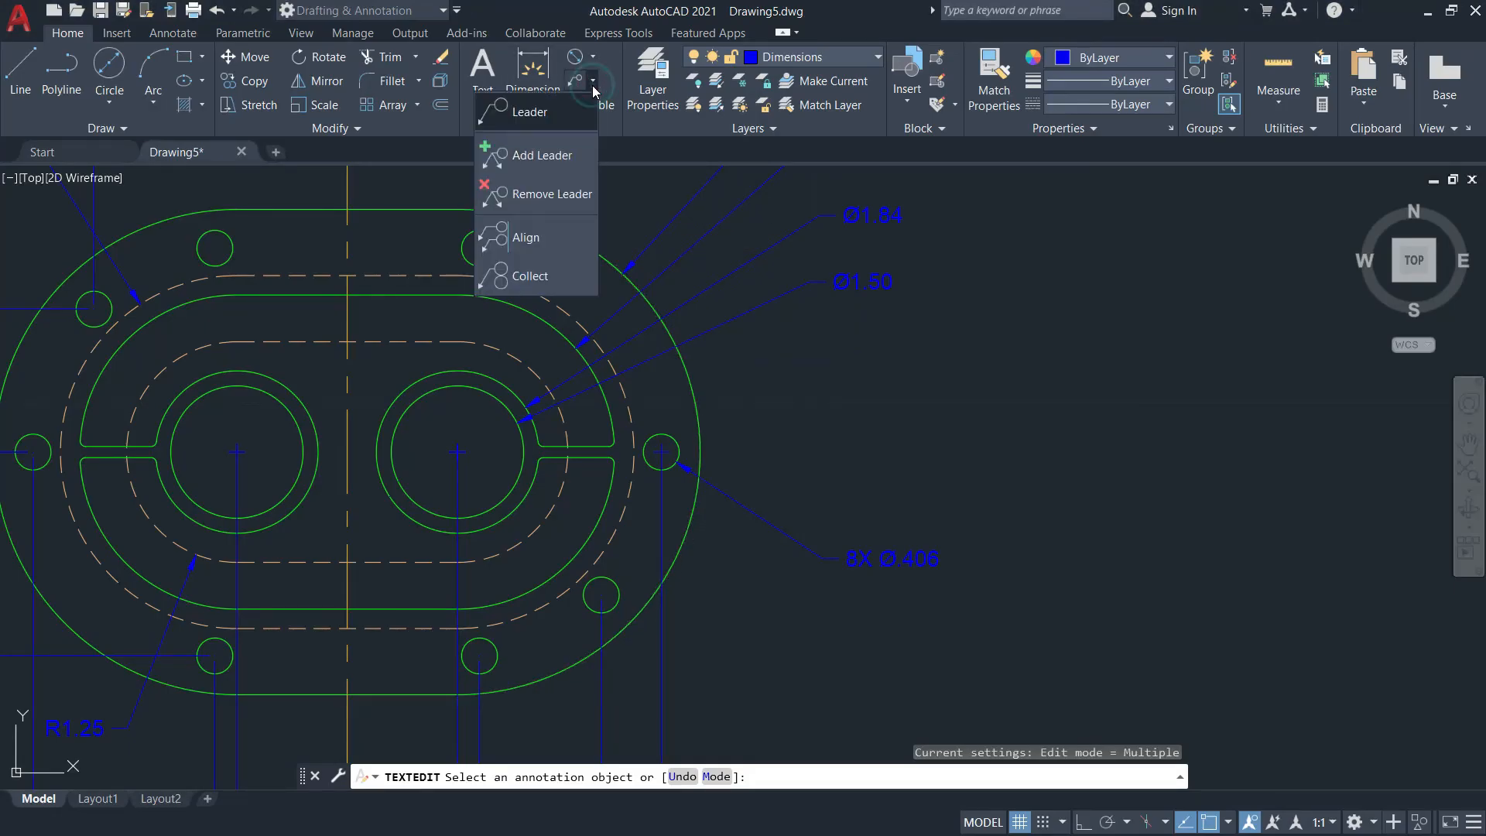
pyautogui.click(594, 61)
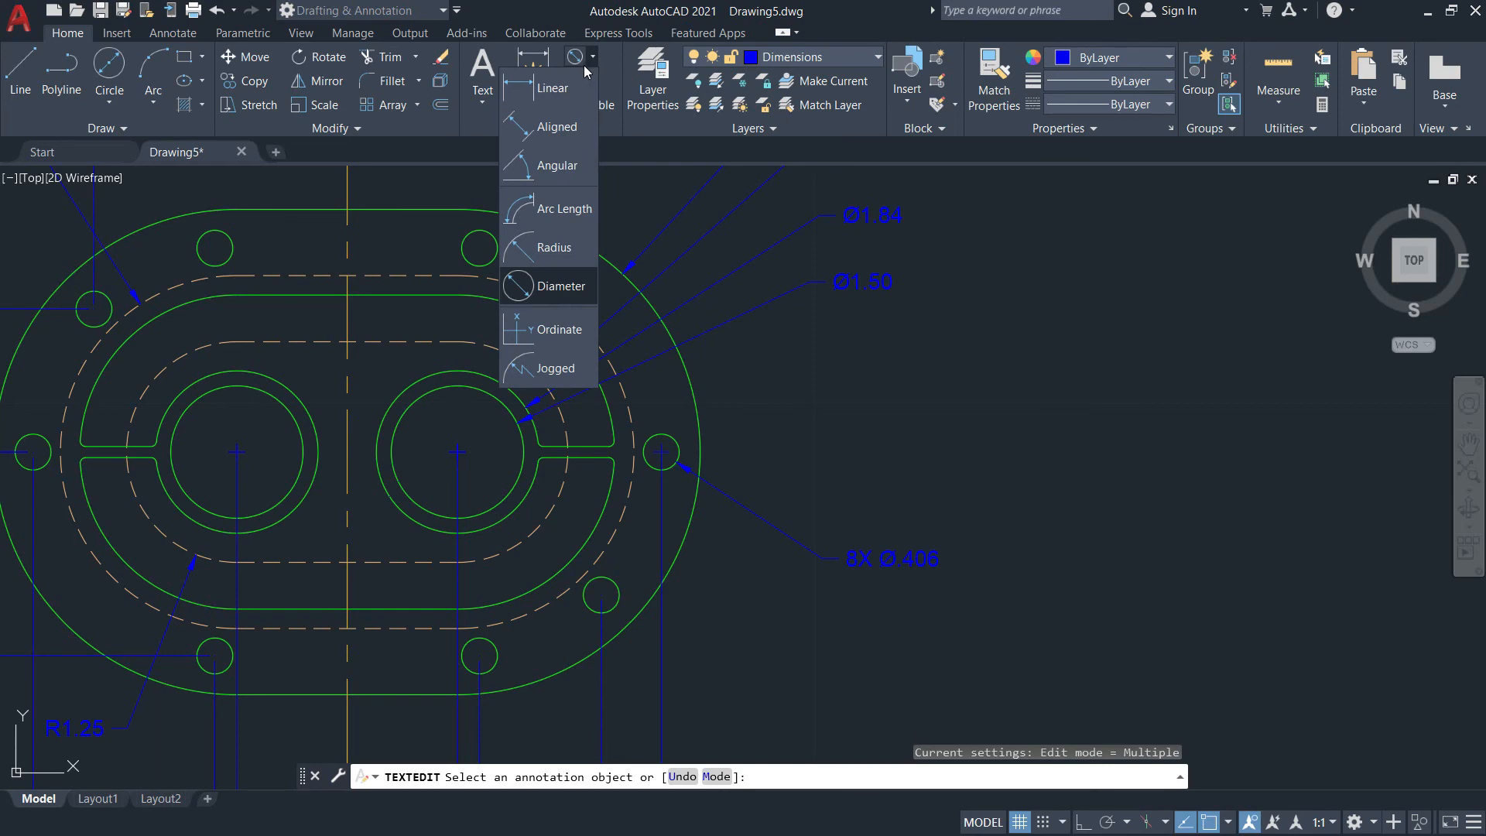
pyautogui.hotkey('alt', 'Tab')
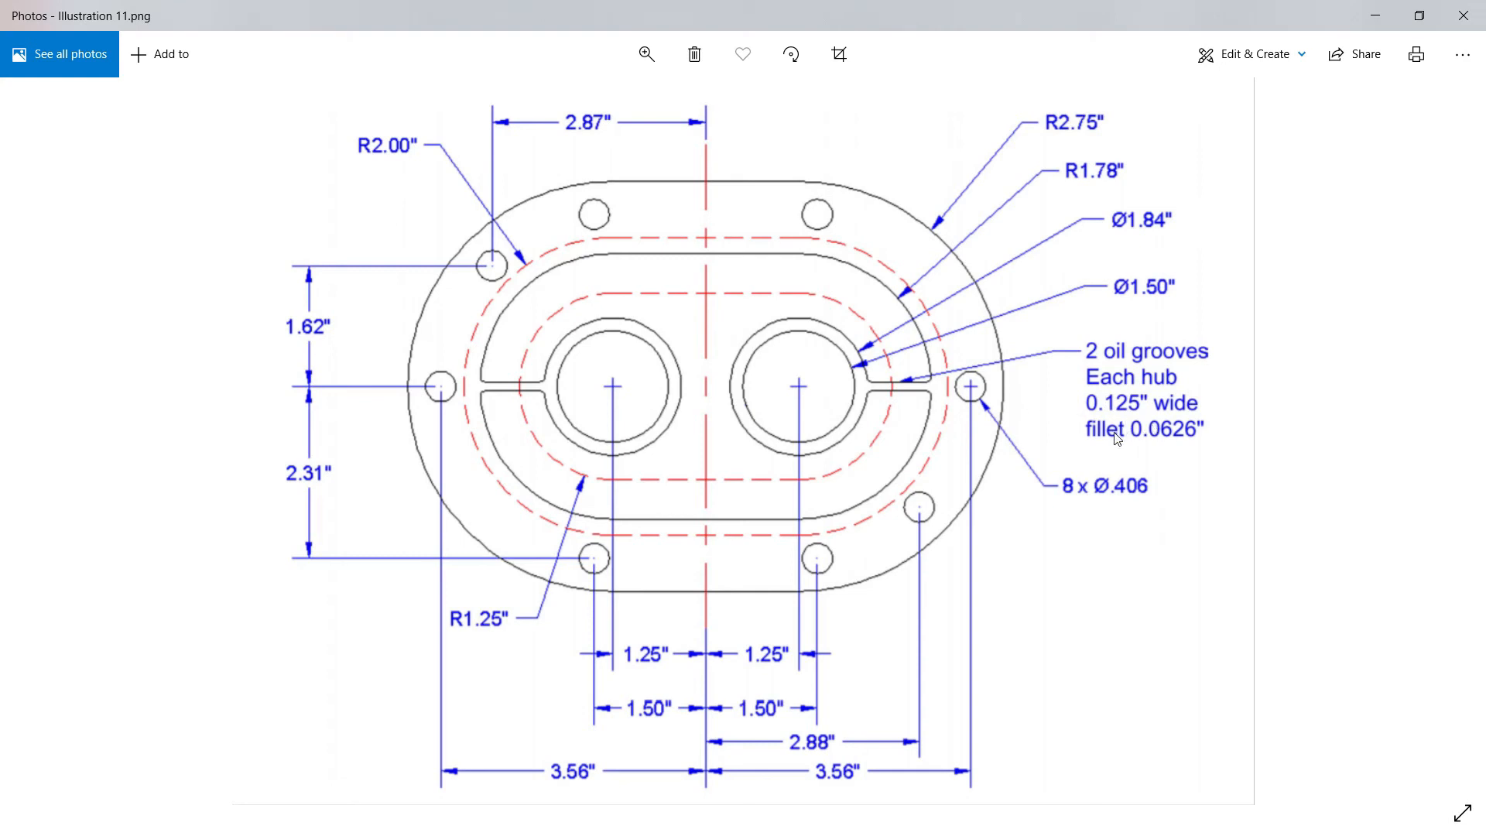
pyautogui.hotkey('alt', 'Tab')
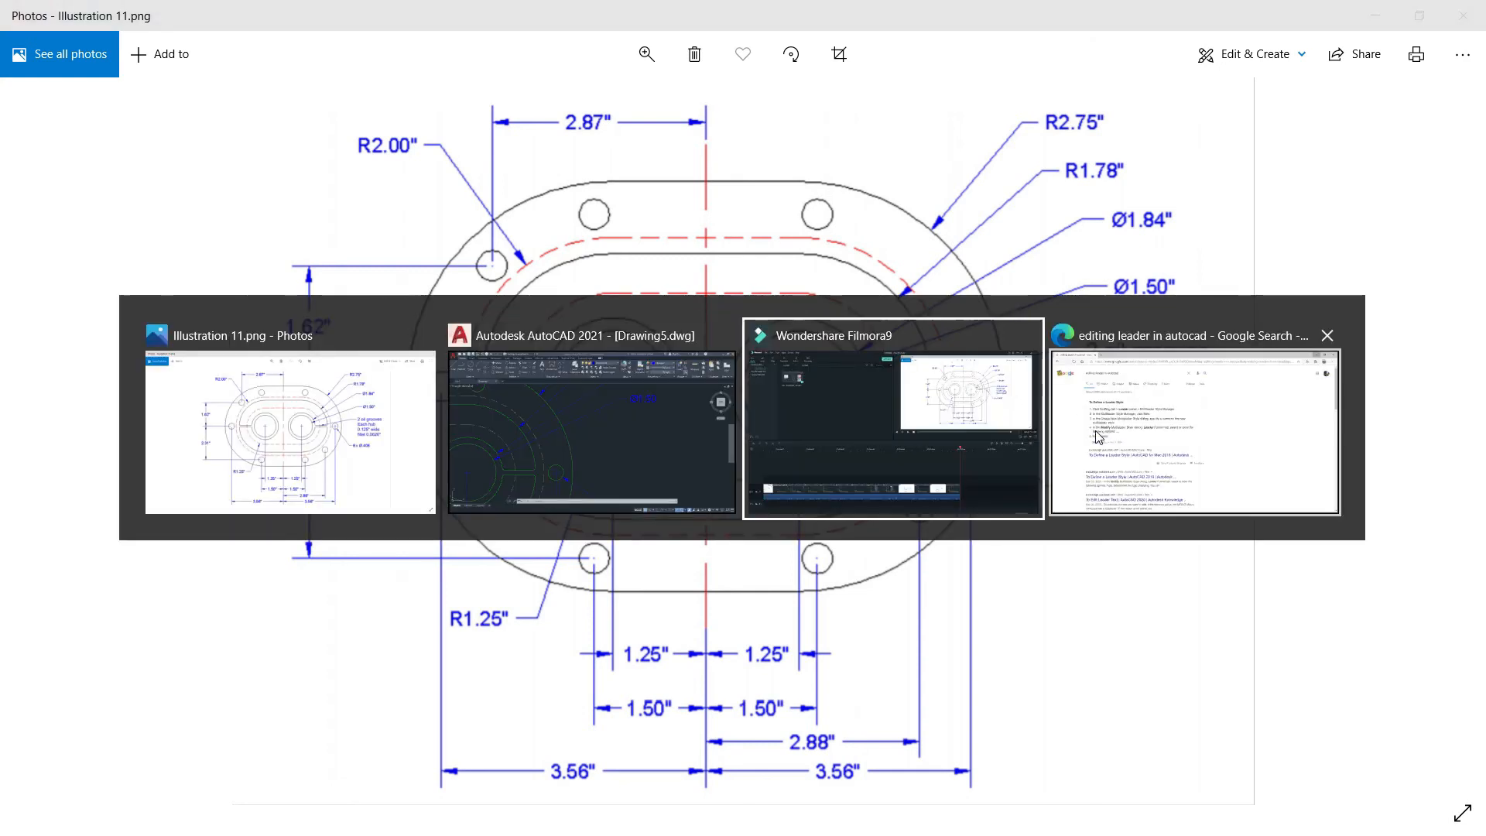
pyautogui.click(633, 435)
pyautogui.scroll(-3, 707, 392)
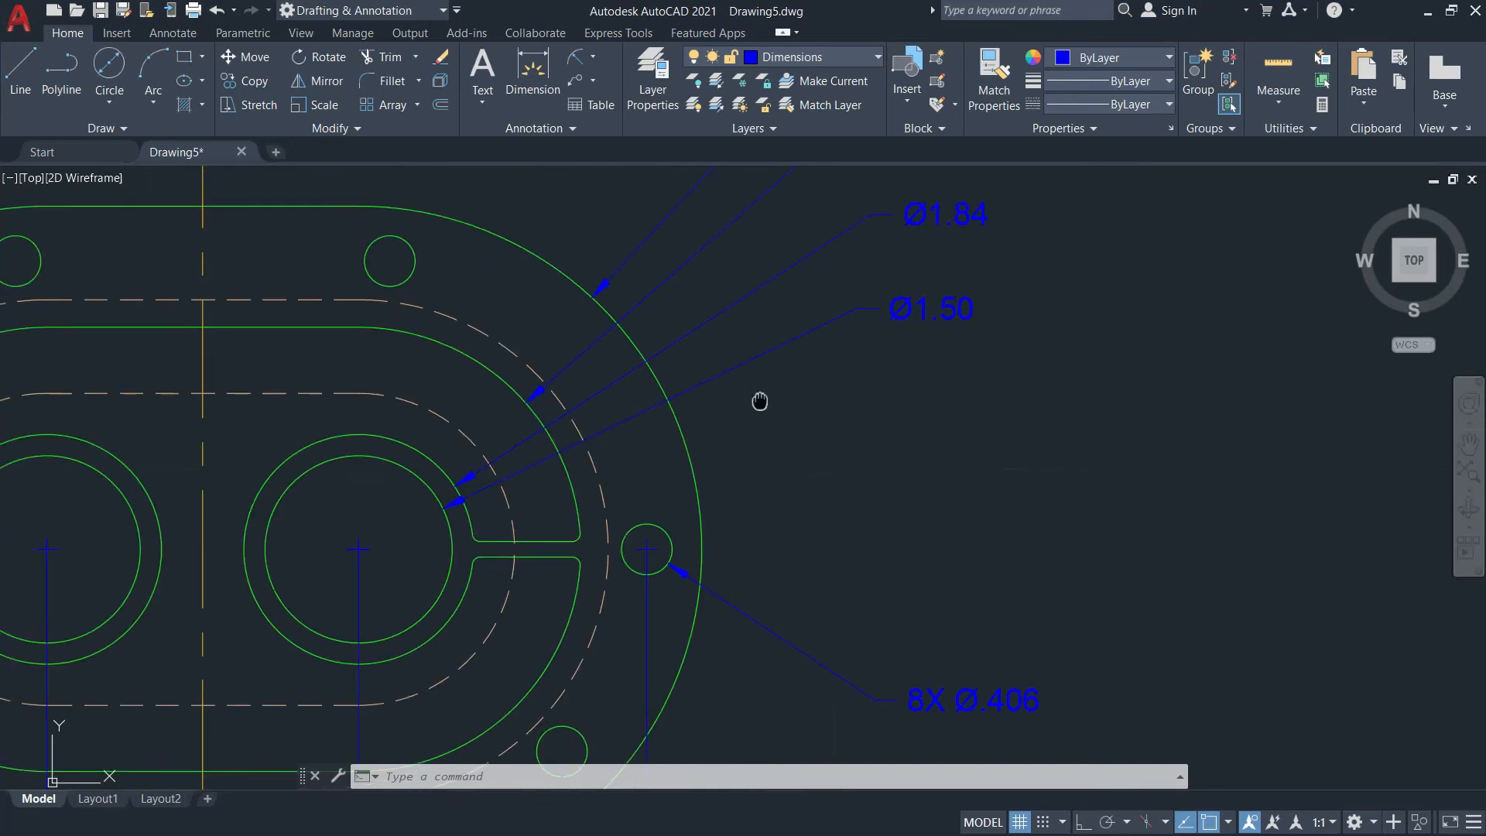
# Open the Standard multileader style for modification and set its arrowhead size to 0.018
pyautogui.click(176, 40)
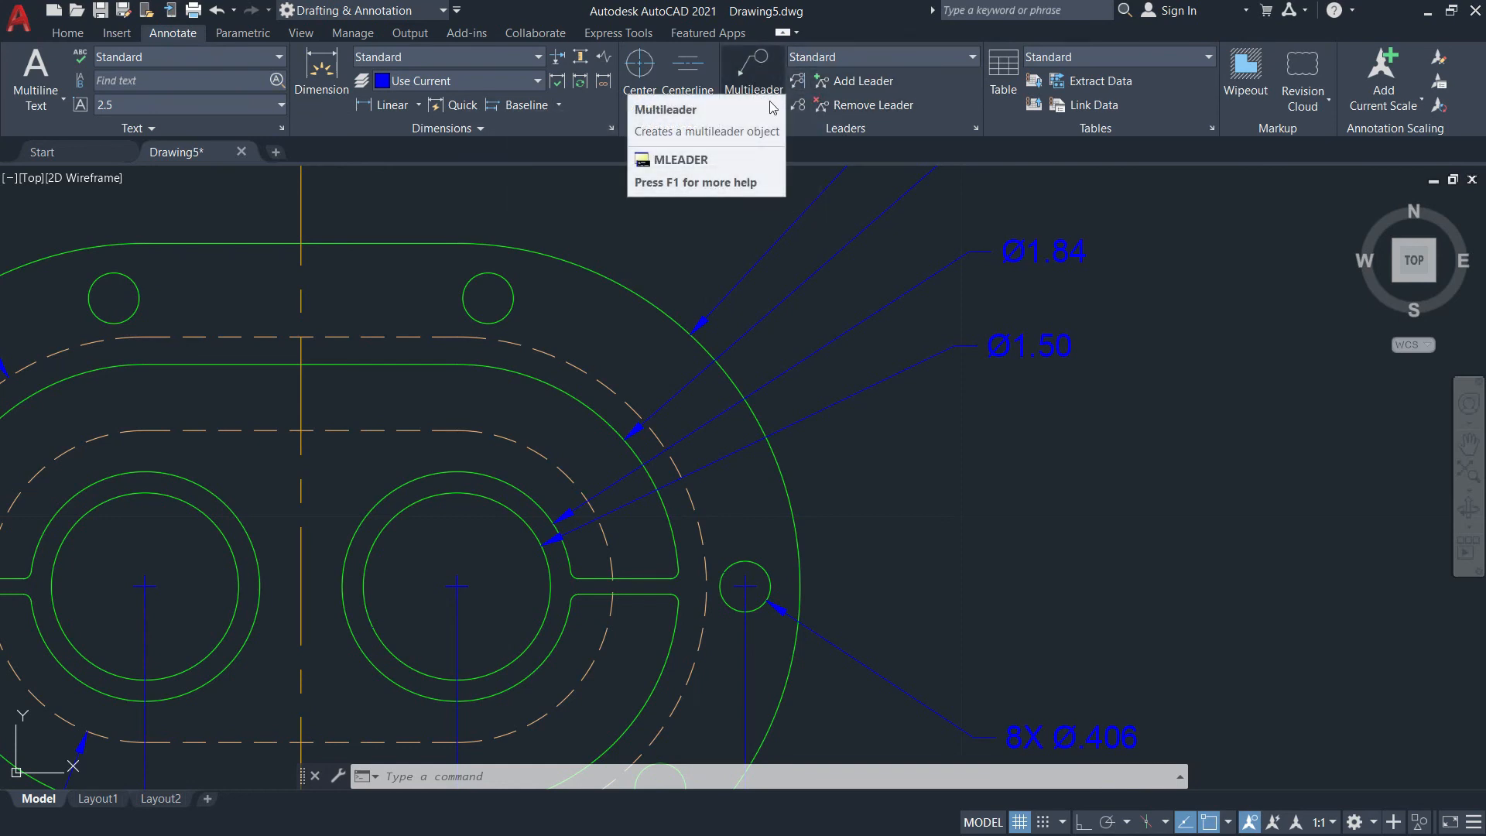
pyautogui.click(976, 129)
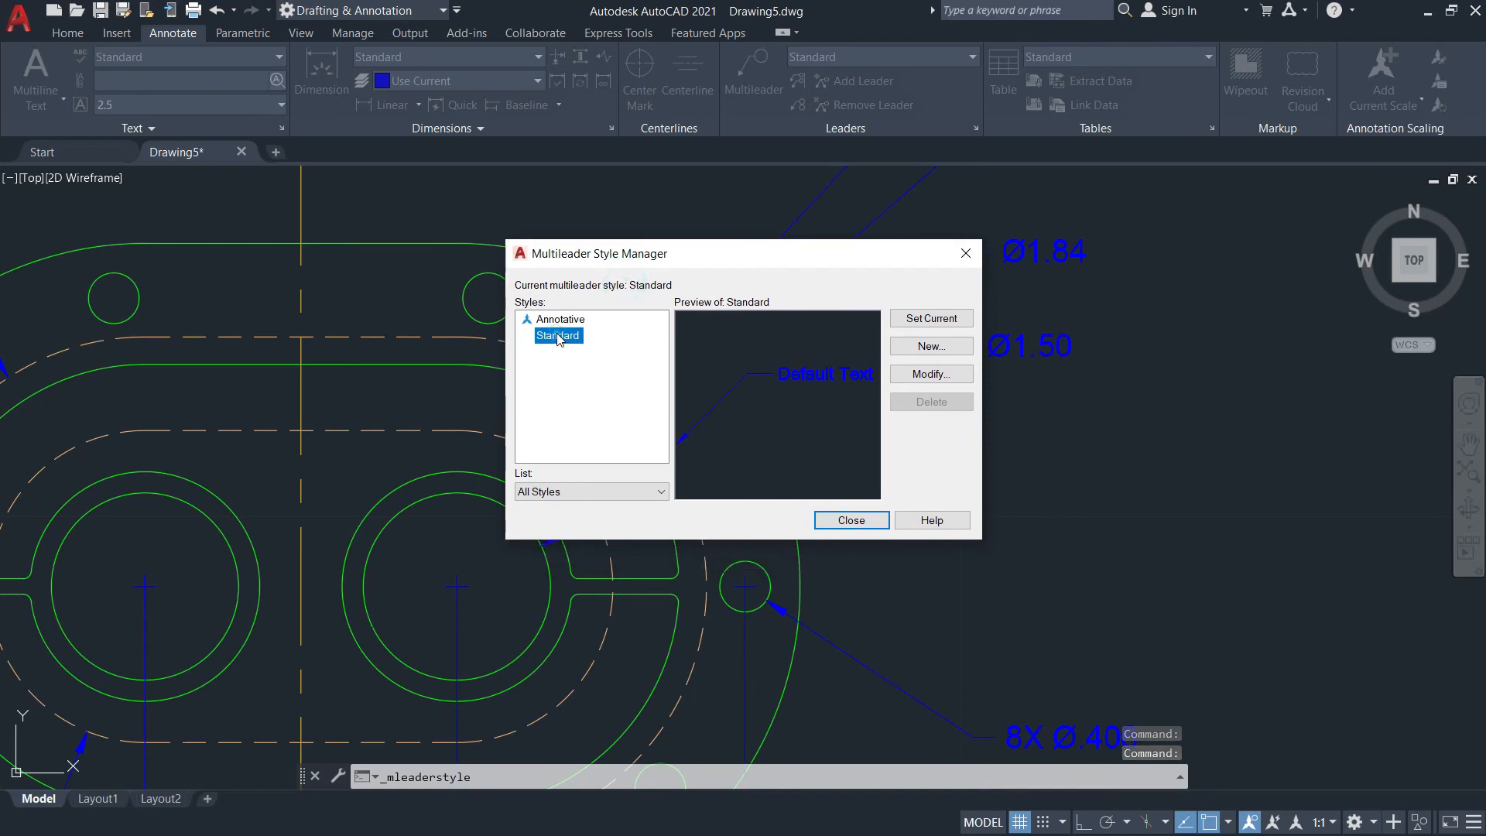
pyautogui.click(931, 373)
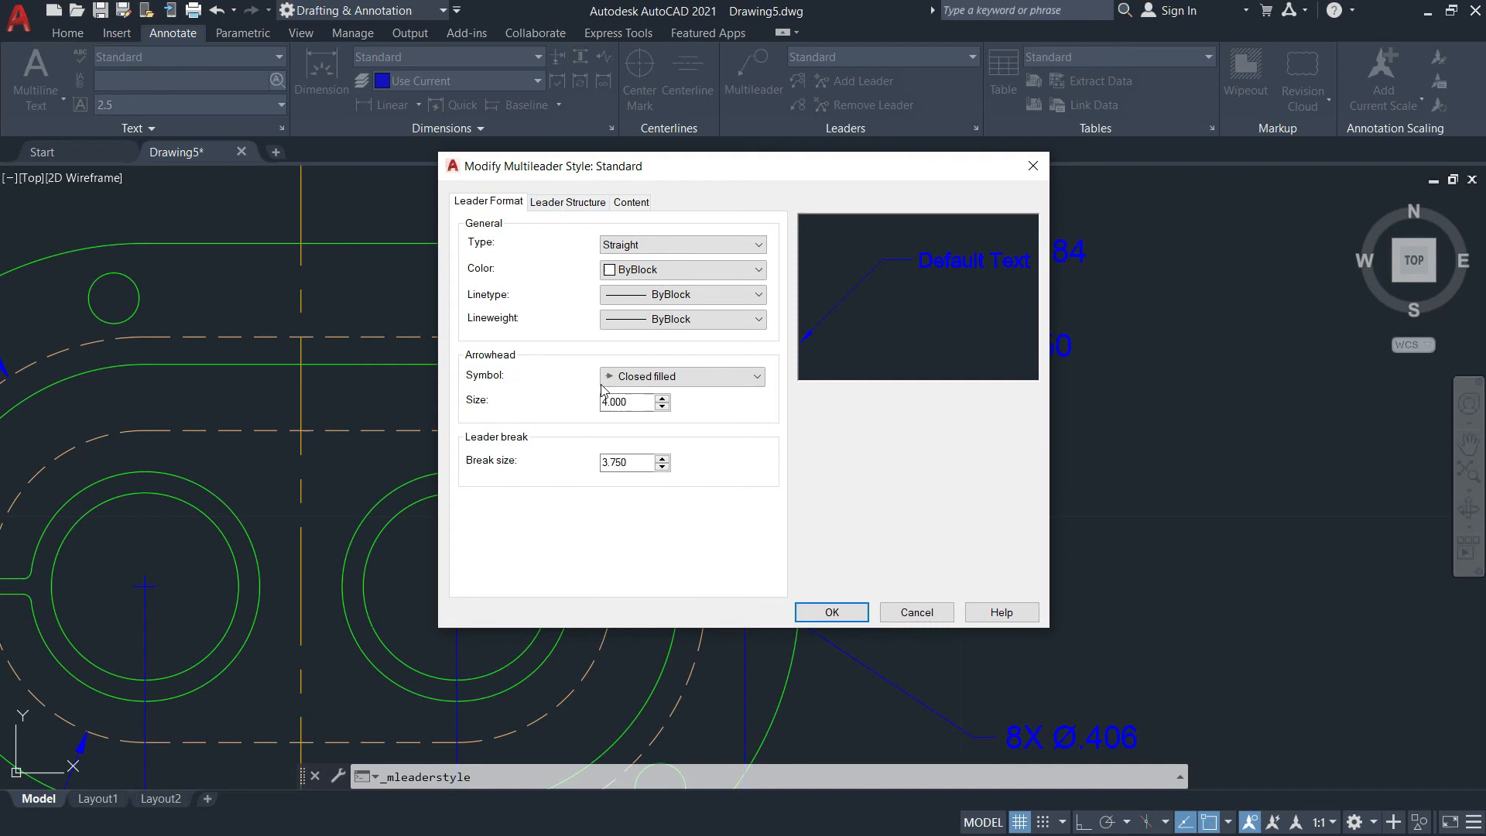
pyautogui.doubleClick(608, 401)
pyautogui.write('0.018')
pyautogui.click(586, 439)
# Set the Standard multileader style's landing distance to 3.000
pyautogui.click(562, 203)
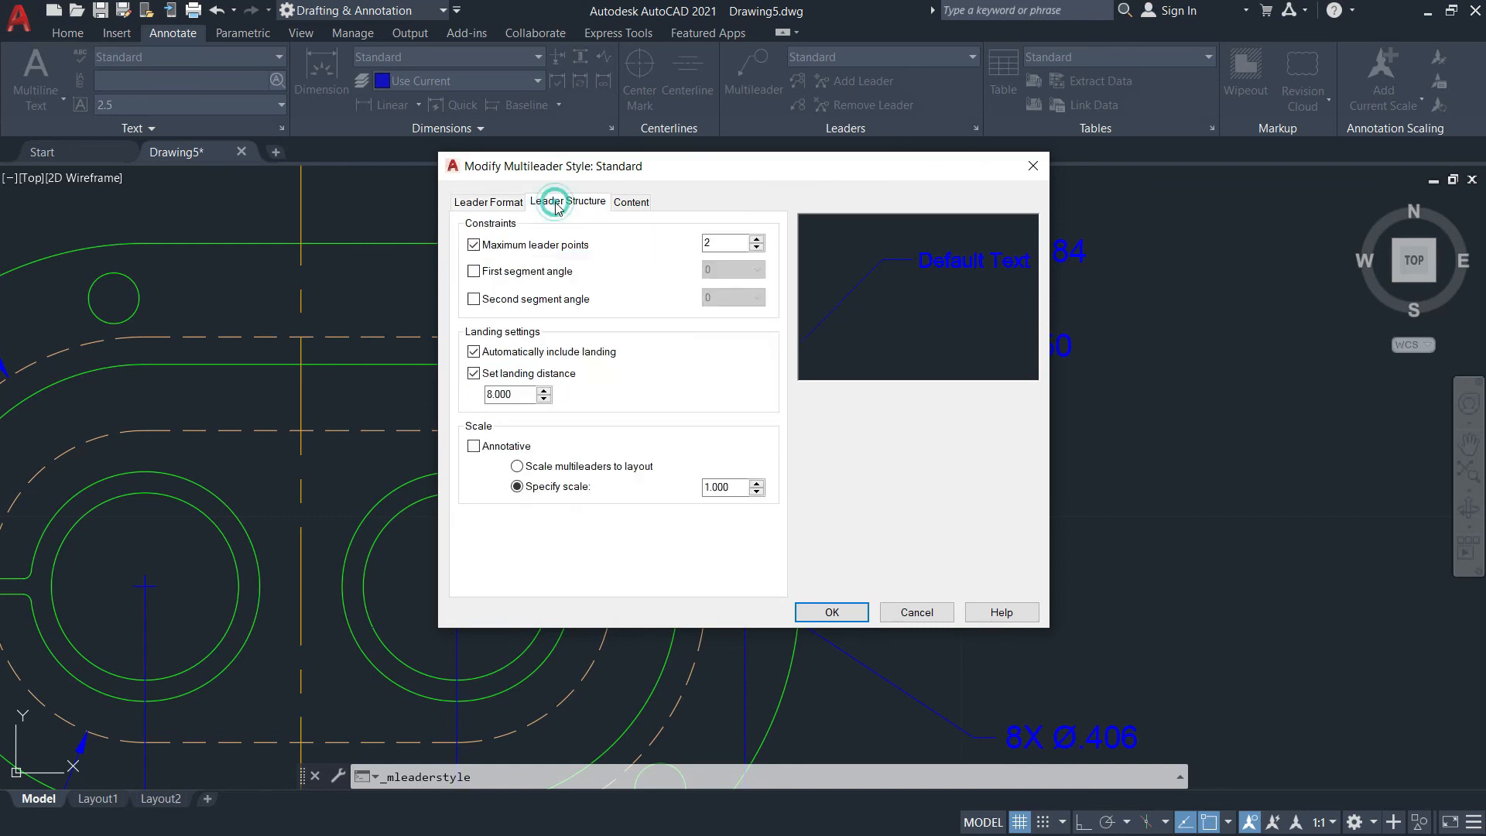
pyautogui.doubleClick(501, 394)
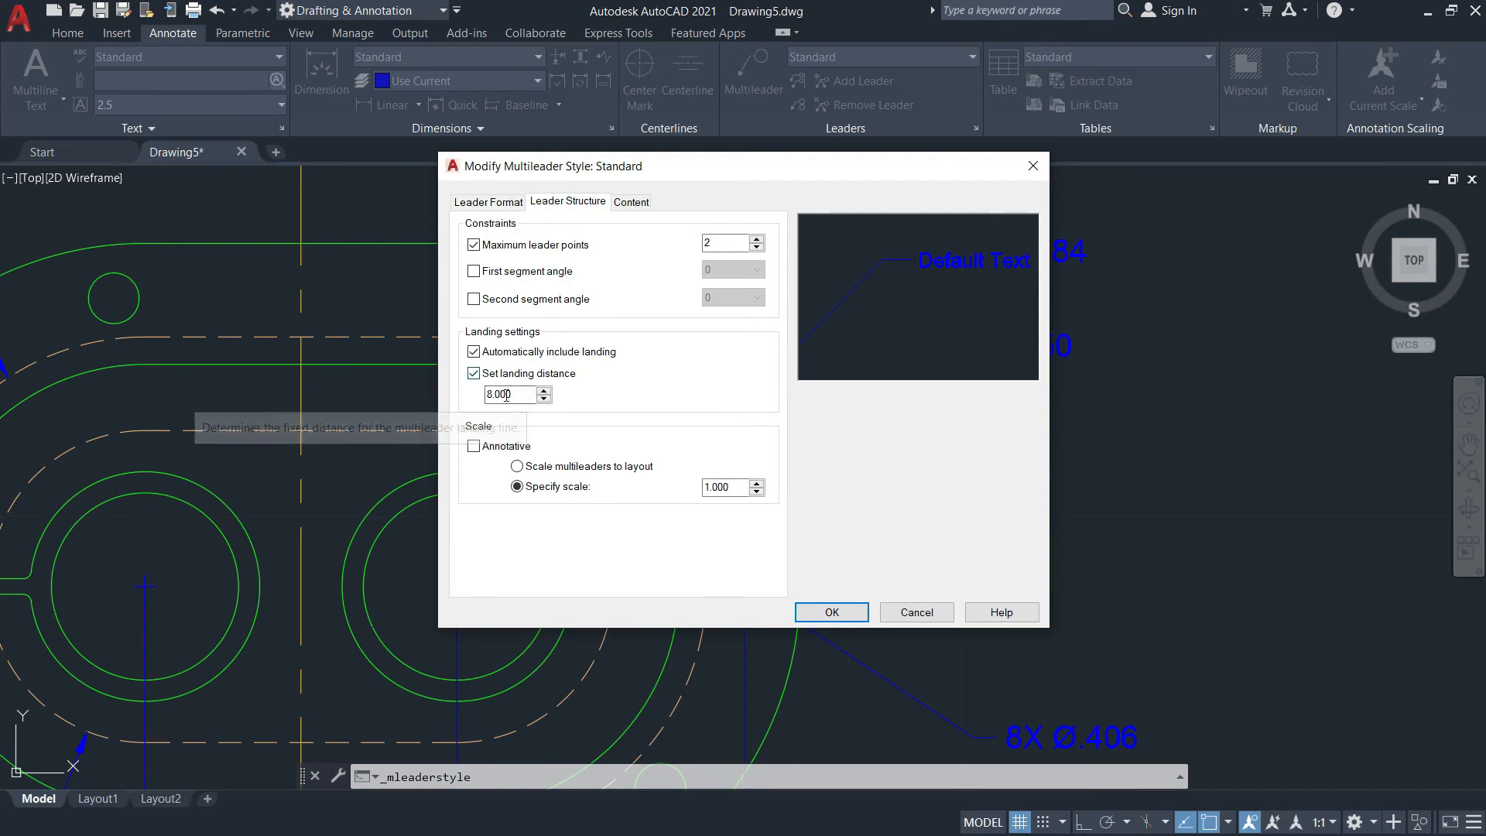
pyautogui.write('0.')
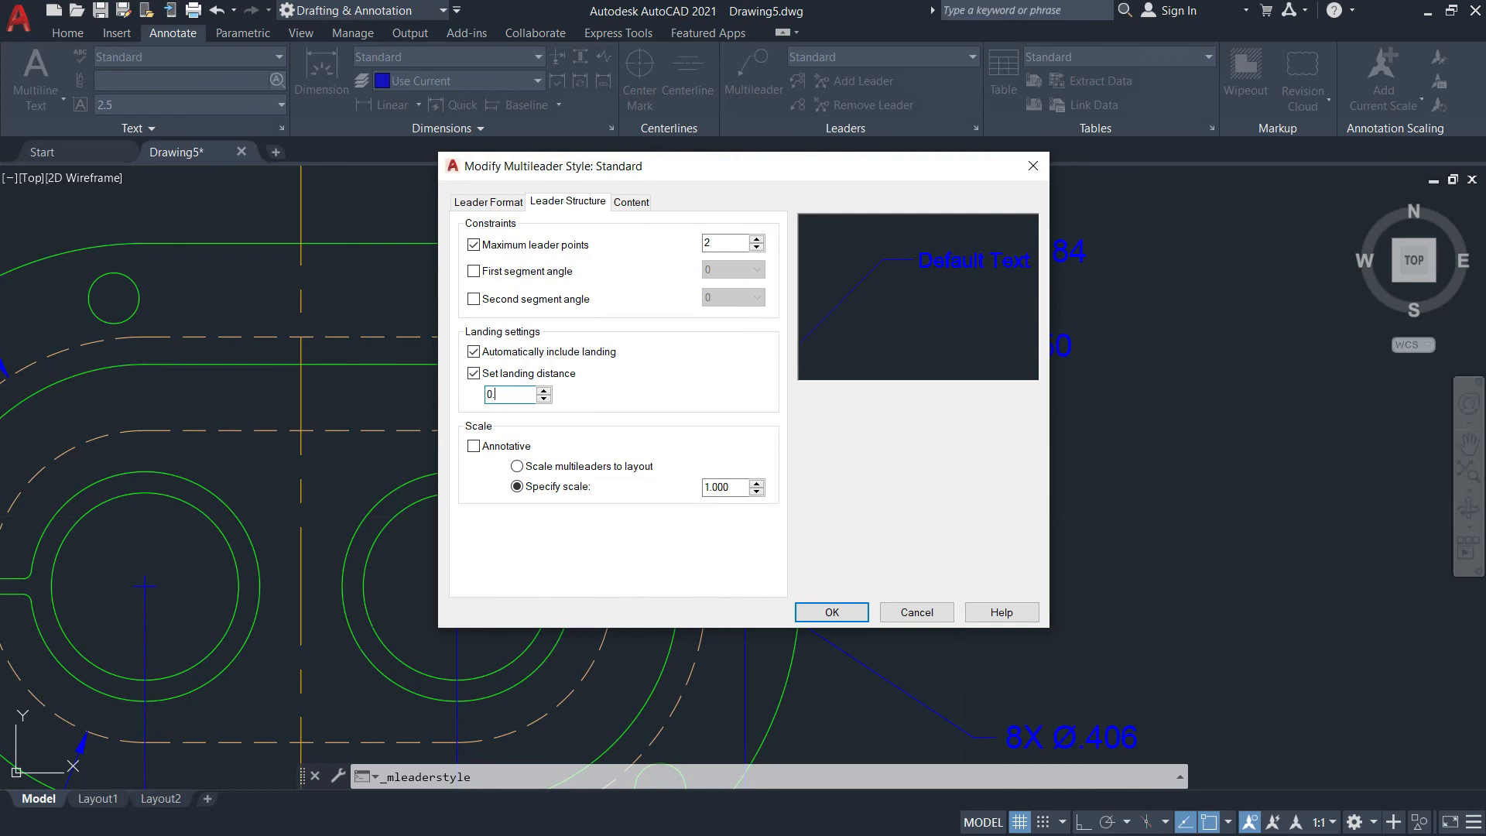
pyautogui.write('250')
pyautogui.doubleClick(525, 394)
pyautogui.click(543, 391)
pyautogui.click(543, 390)
pyautogui.doubleClick(521, 395)
pyautogui.write('1.000')
pyautogui.moveTo(517, 395); pyautogui.dragTo(480, 400)
pyautogui.write('3.000')
# Set the multileader text height to 0.180 and the landing gap to 0, and apply the modified Standard style
pyautogui.click(631, 203)
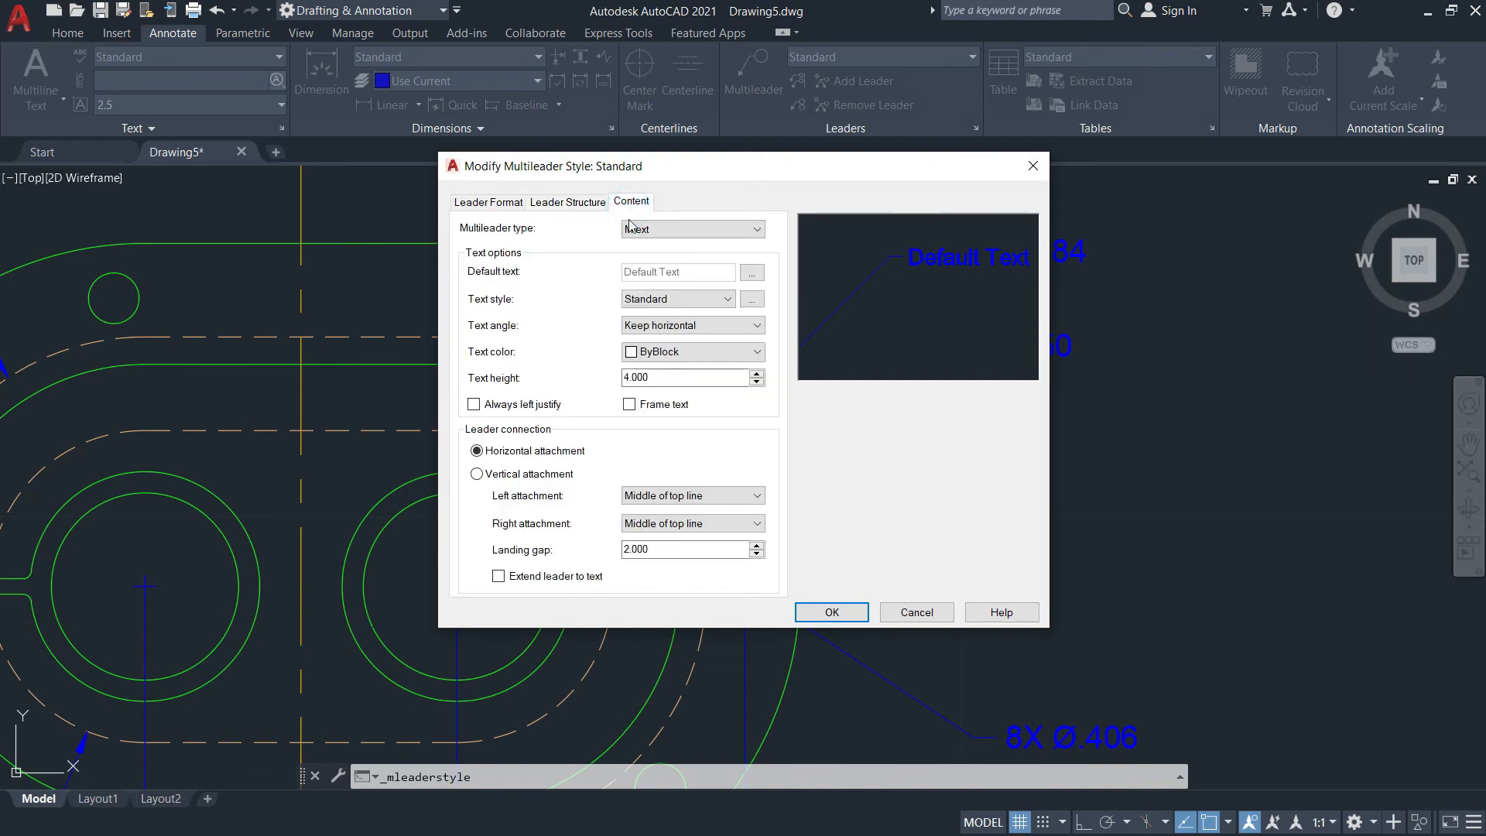
pyautogui.doubleClick(735, 376)
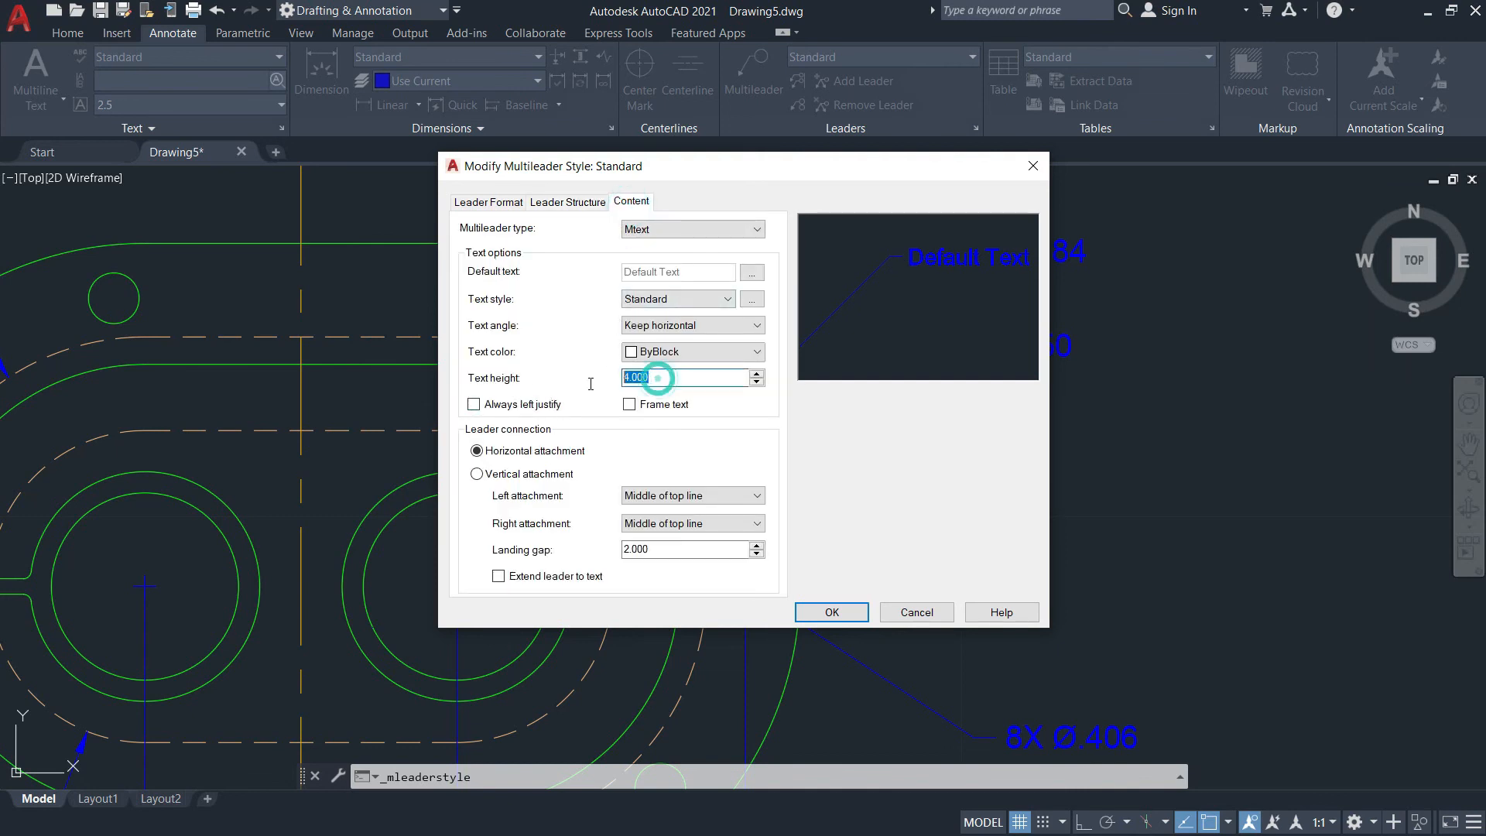
pyautogui.write('0.18')
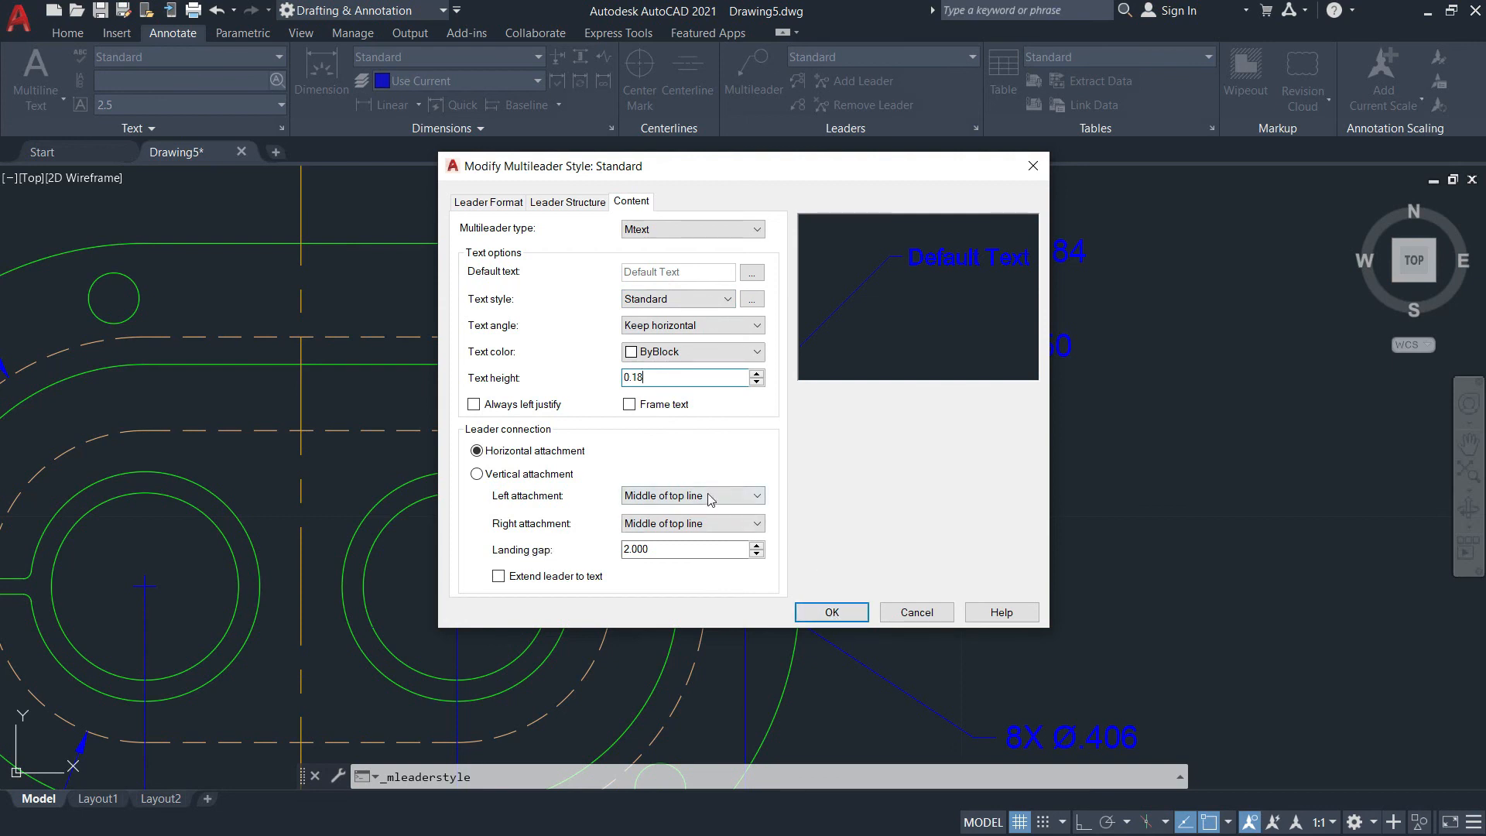
pyautogui.click(851, 615)
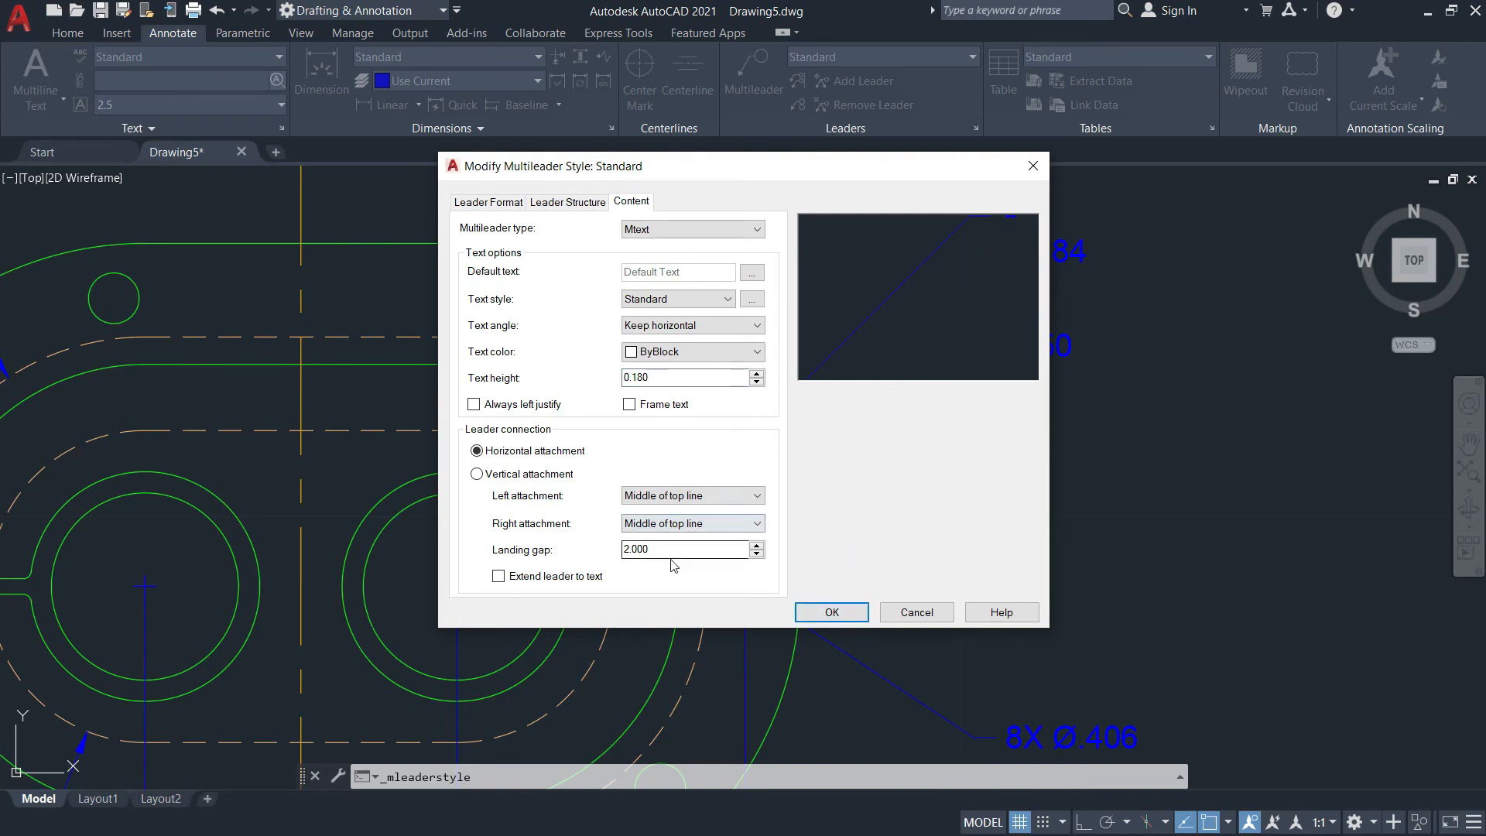
pyautogui.moveTo(651, 551); pyautogui.dragTo(610, 556)
pyautogui.write('0')
pyautogui.click(488, 201)
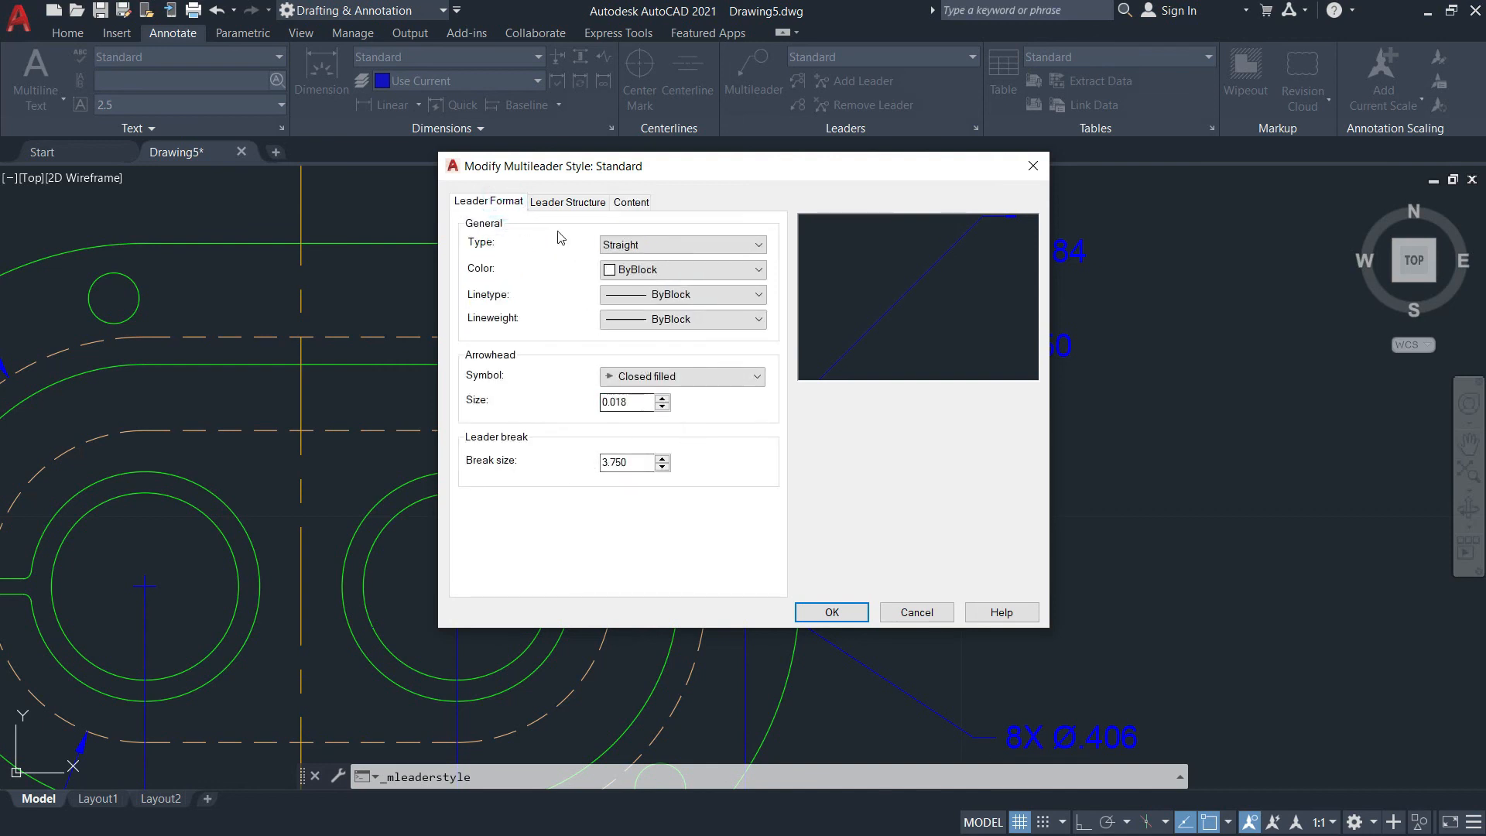
pyautogui.click(554, 202)
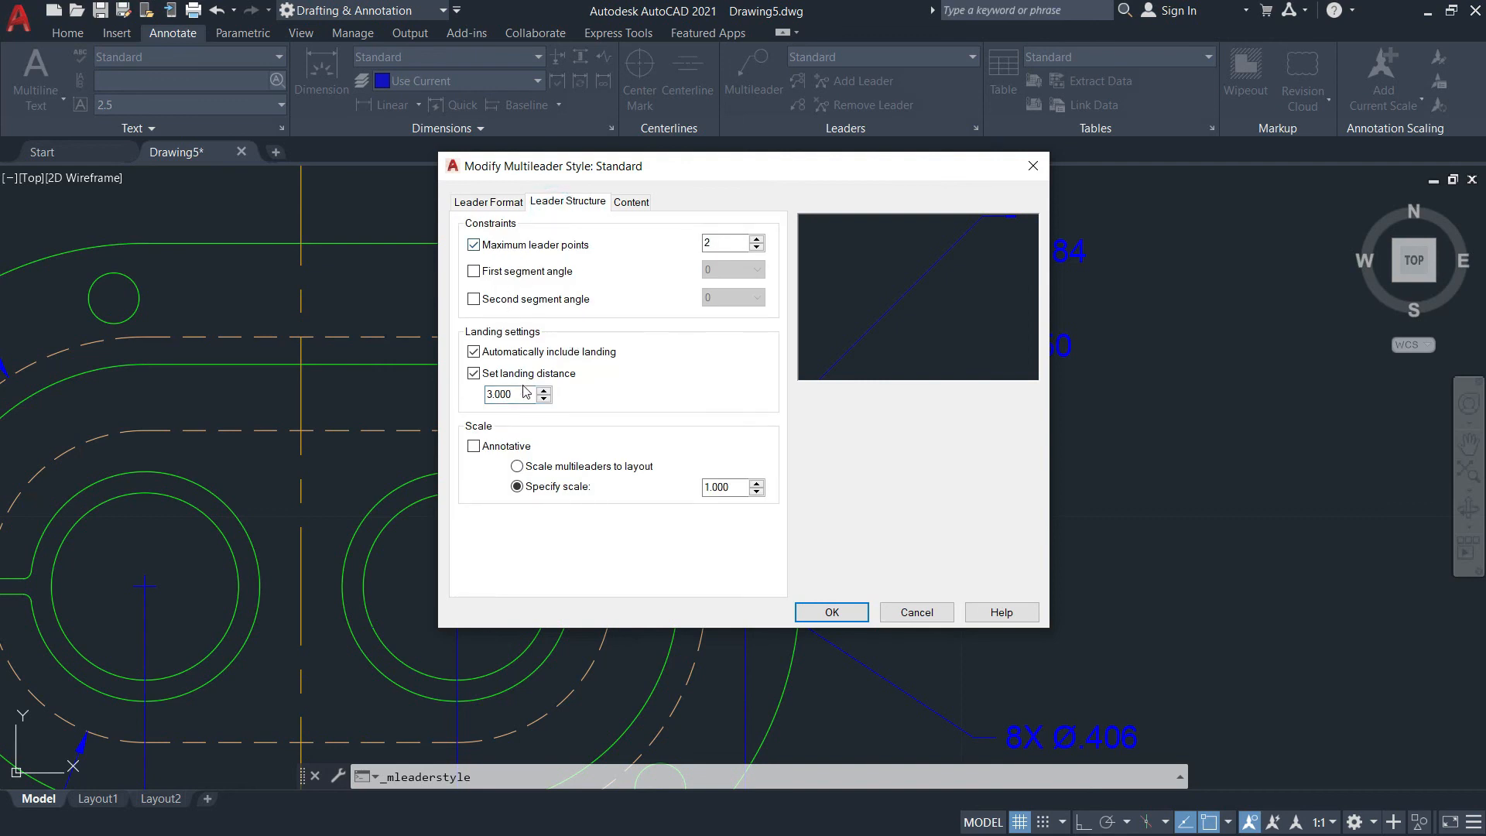
pyautogui.click(835, 612)
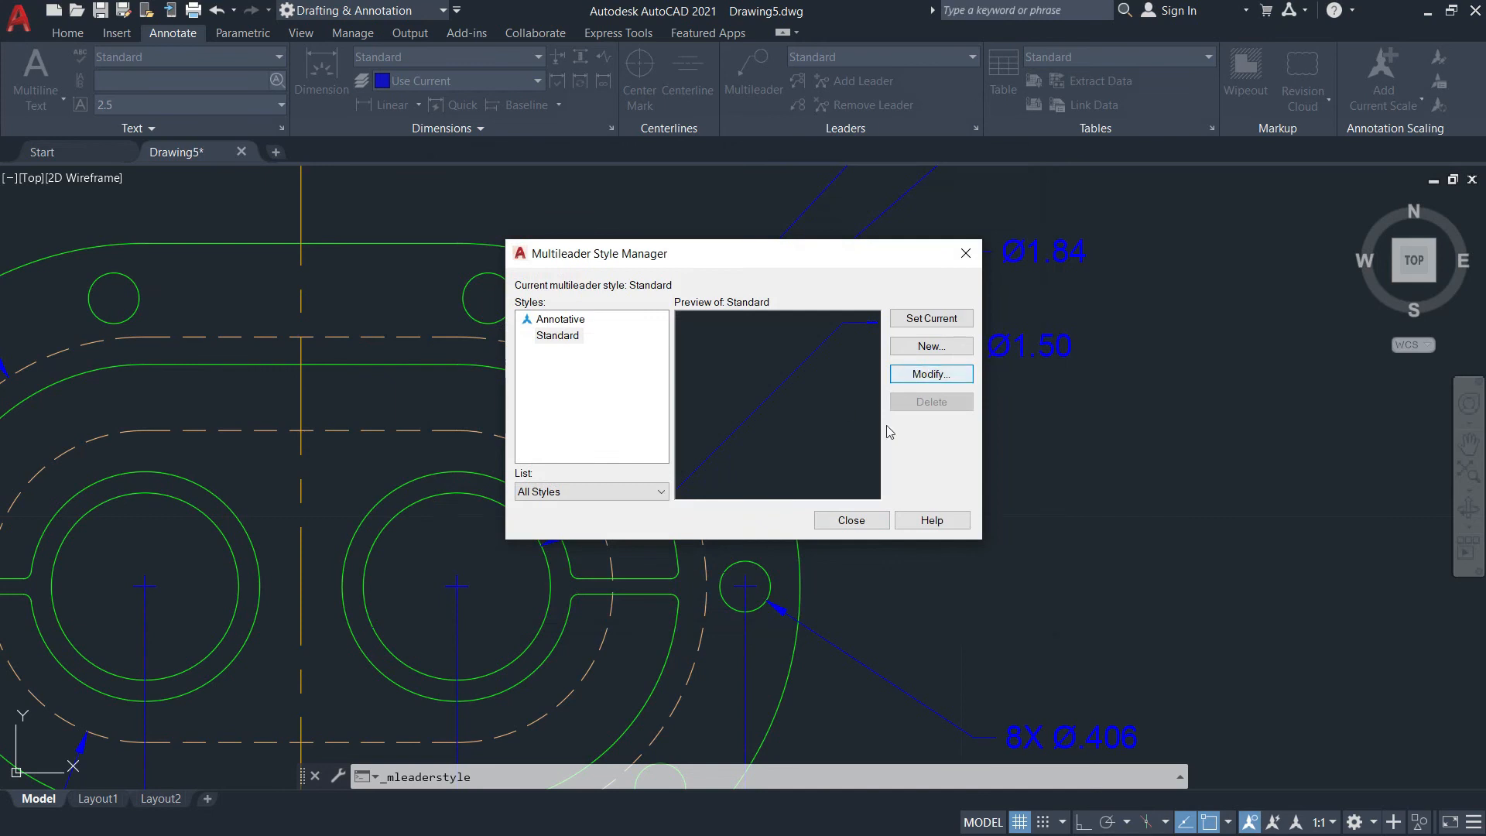
pyautogui.click(850, 520)
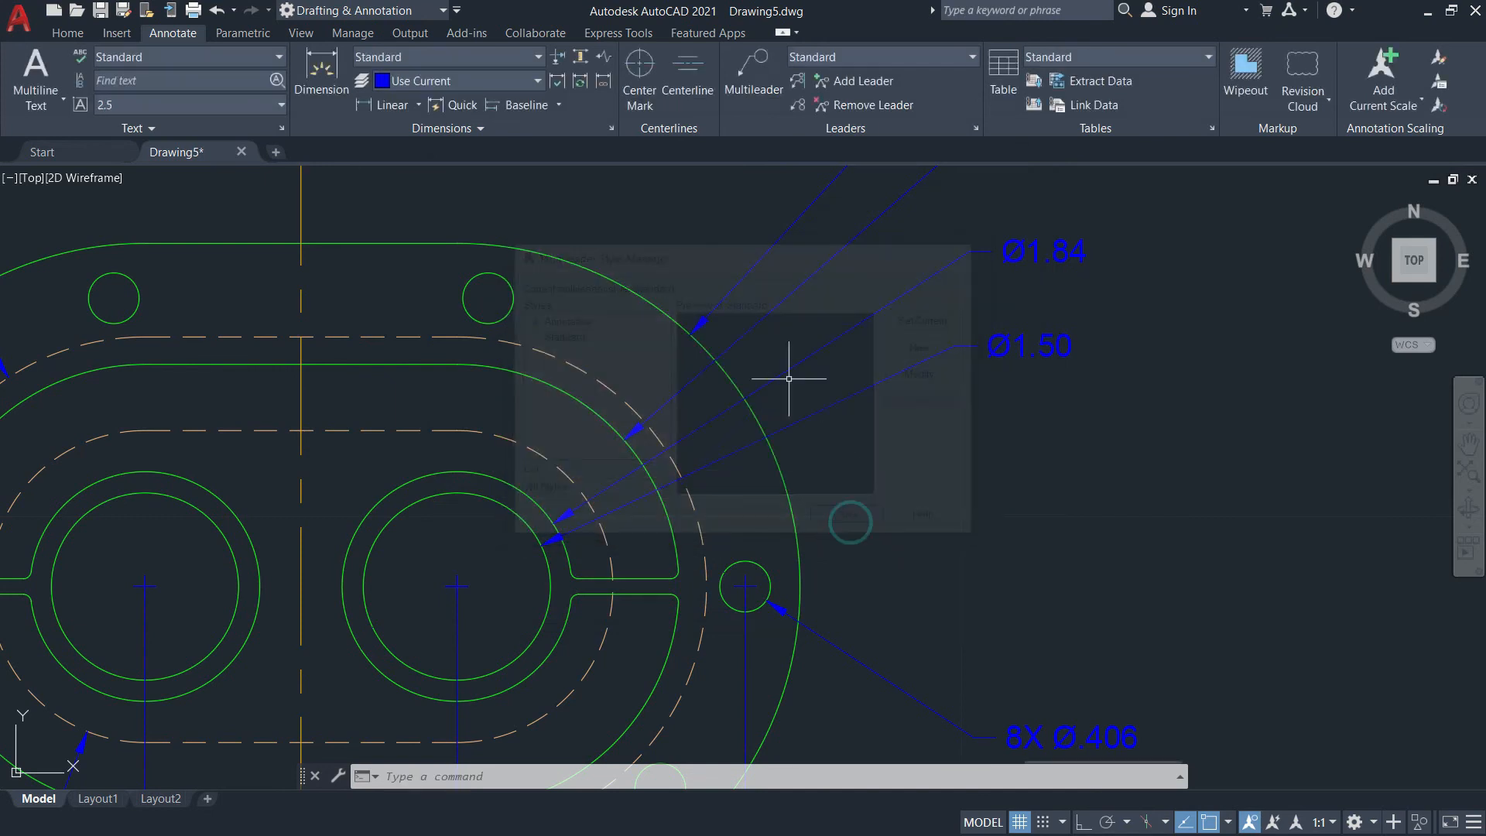
# Place a multileader pointing at the upper edge of the right-hand oil groove and start its note with "2 oil grooves"
pyautogui.click(750, 66)
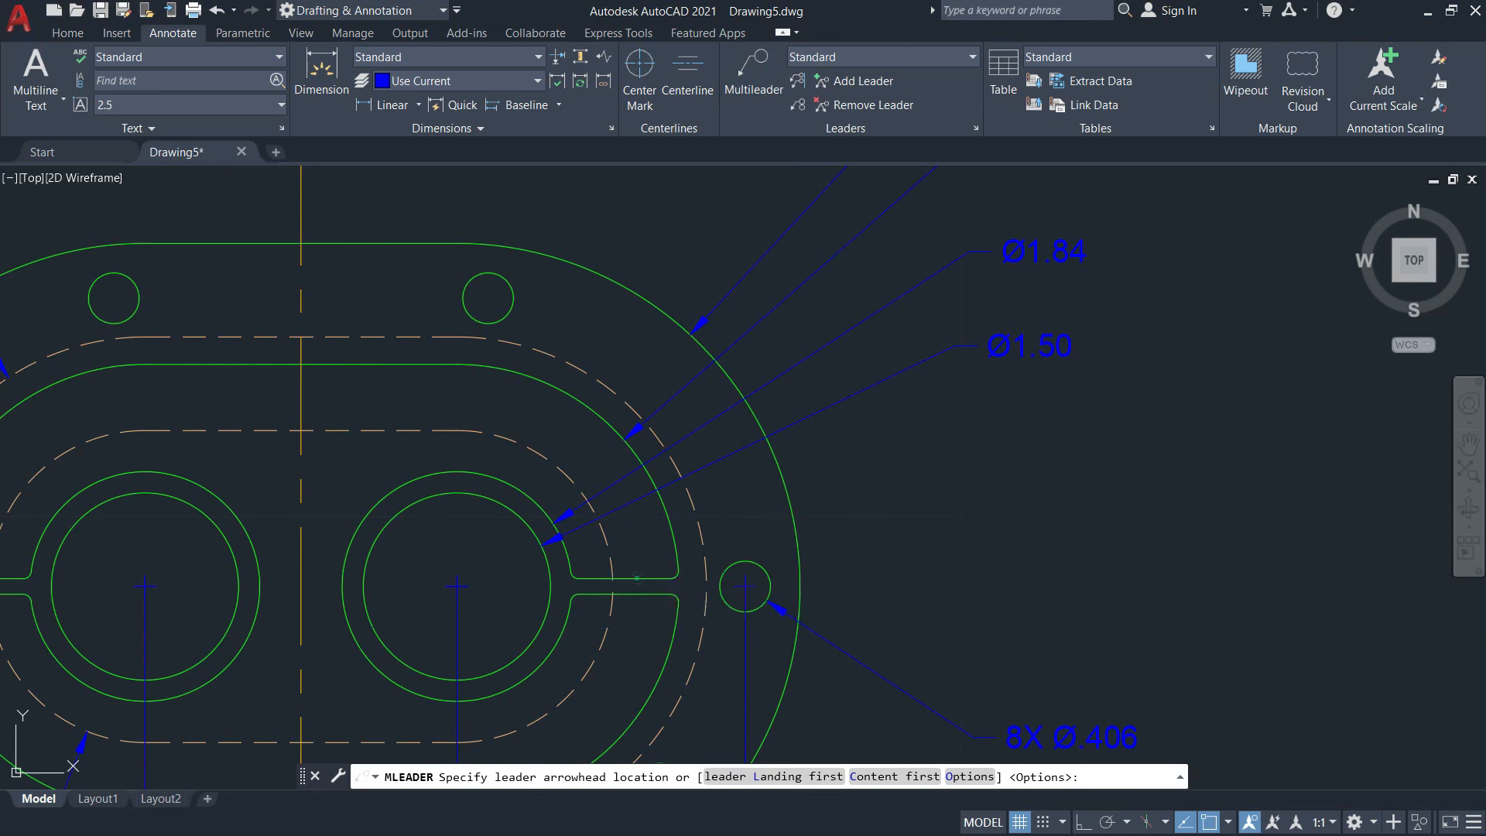
pyautogui.click(642, 576)
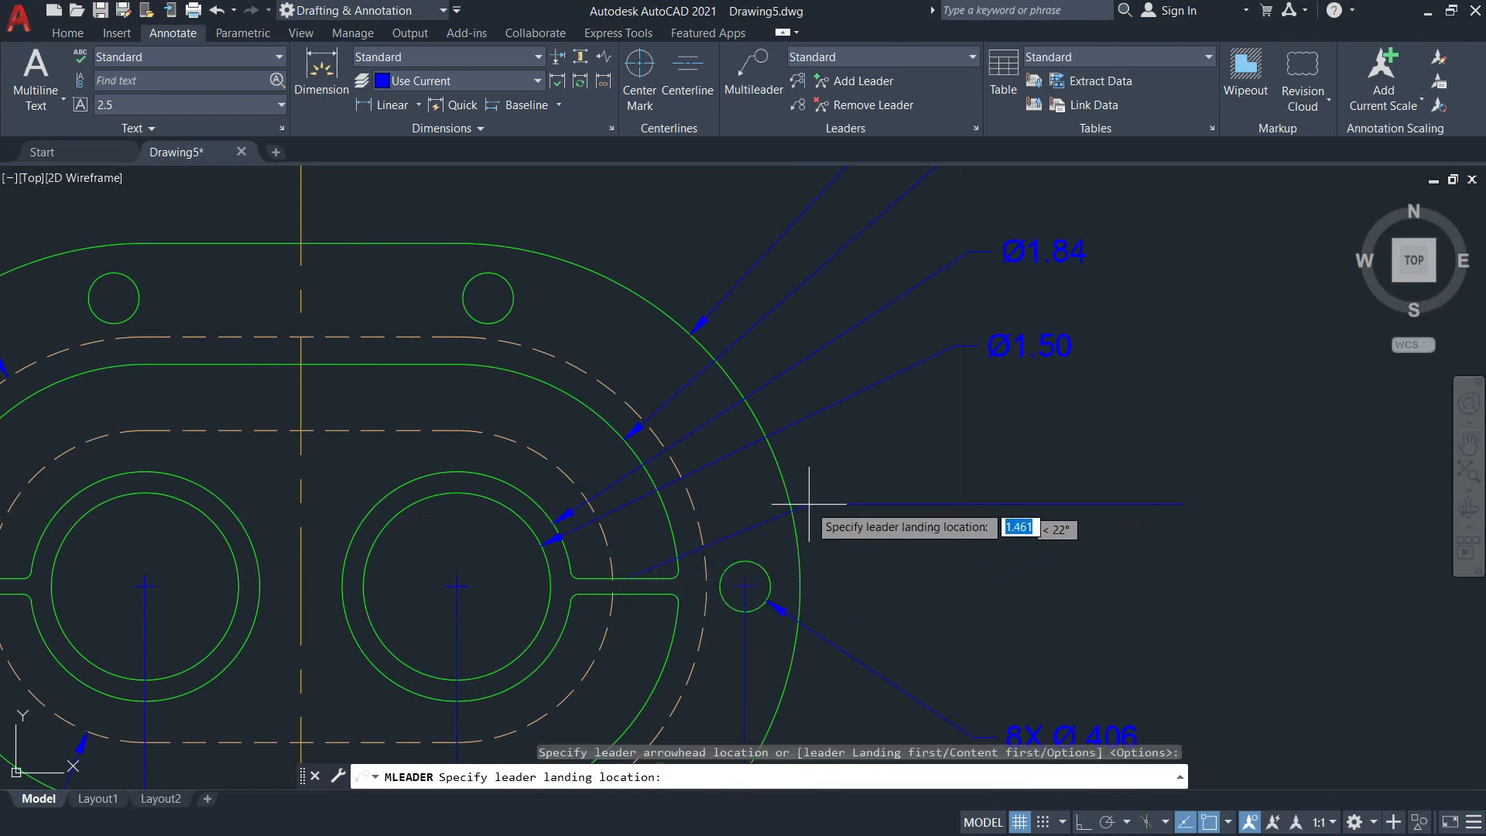
pyautogui.click(827, 453)
pyautogui.moveTo(1130, 461)
pyautogui.mouseDown(button='middle')
pyautogui.moveTo(919, 447)
pyautogui.moveTo(861, 471)
pyautogui.mouseUp(button='middle')
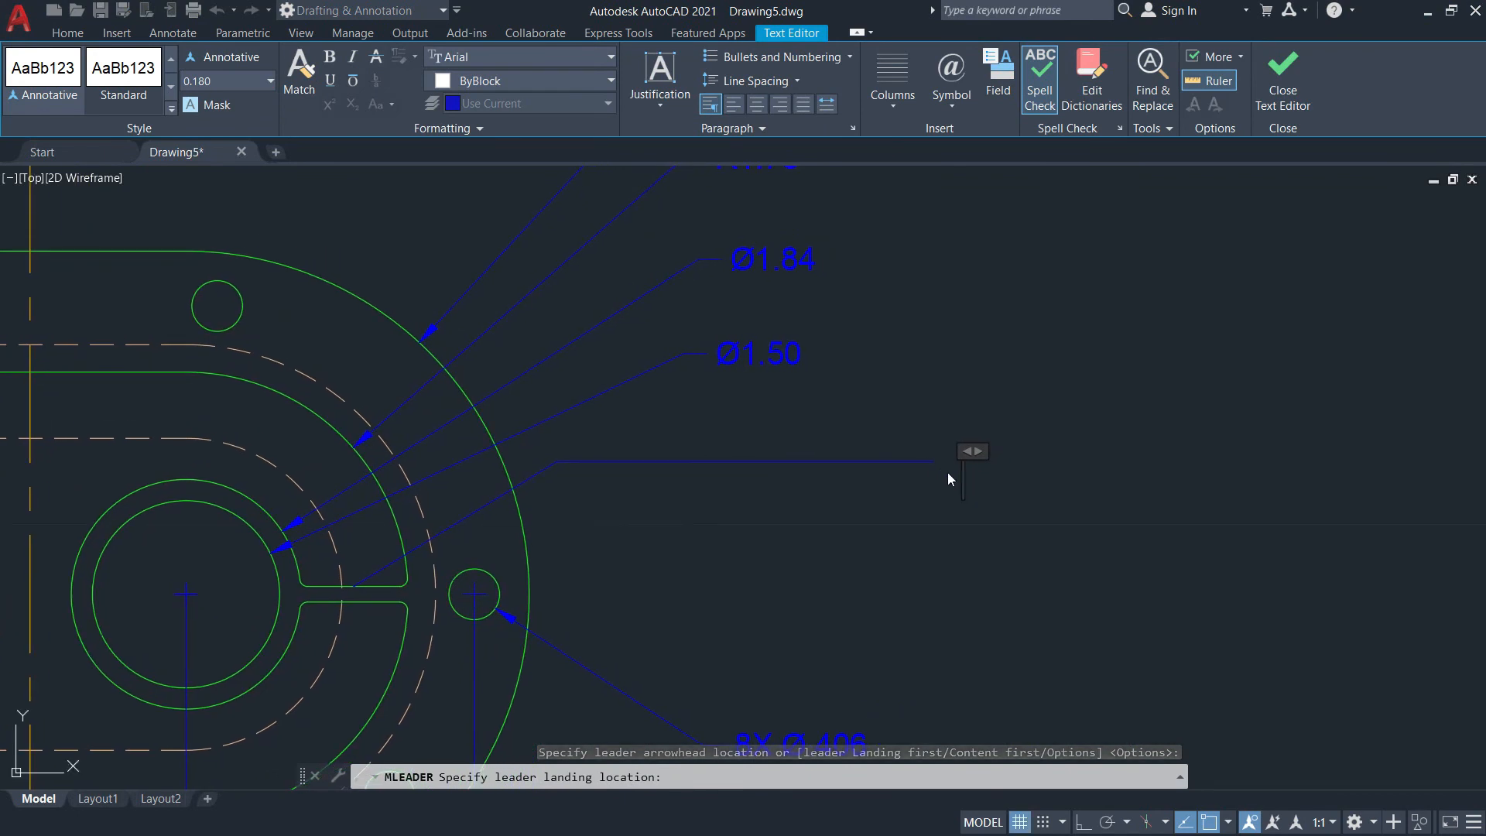
pyautogui.write('2')
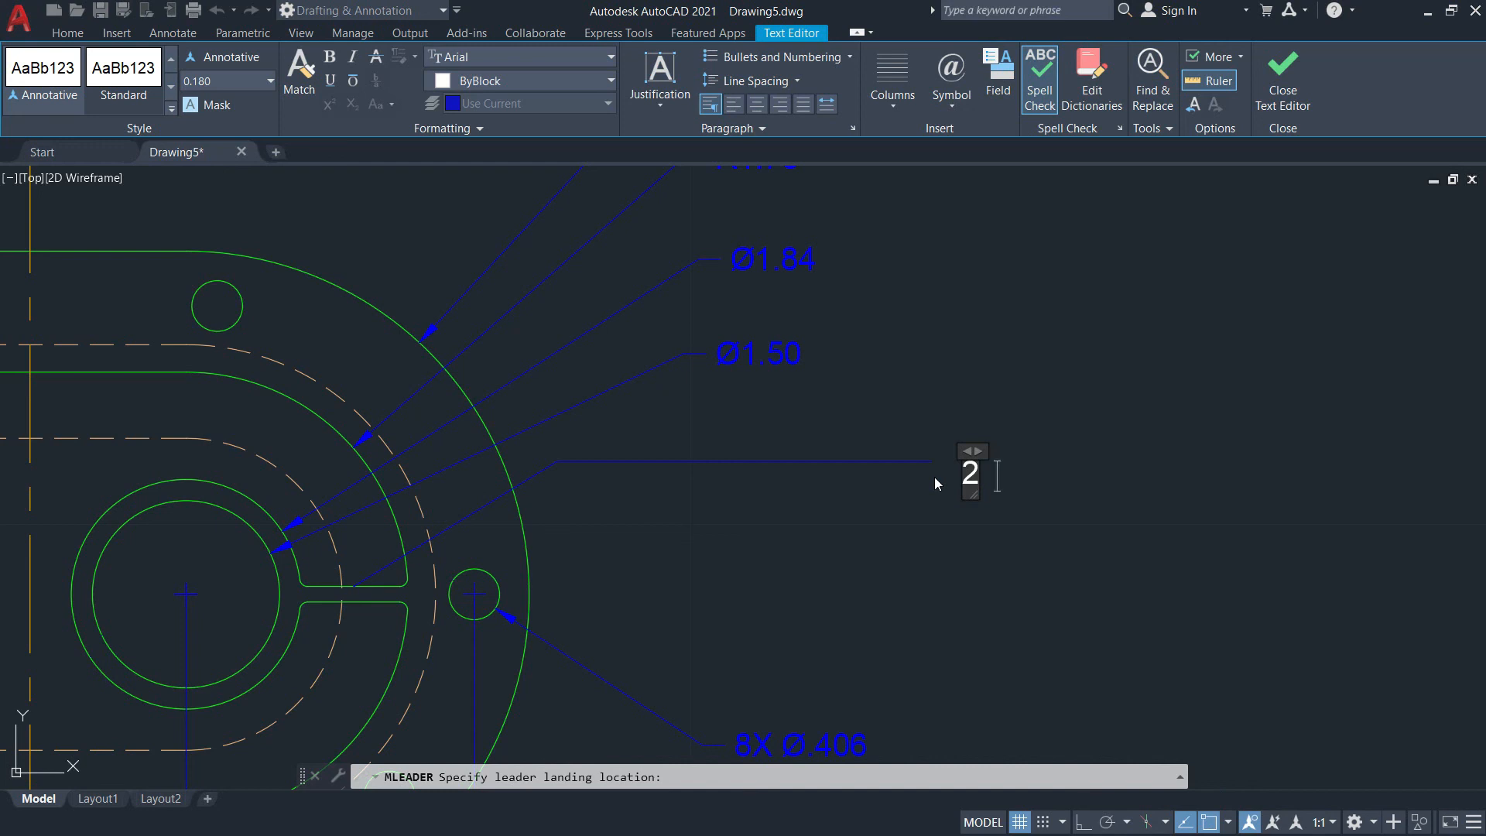
pyautogui.write(' oil')
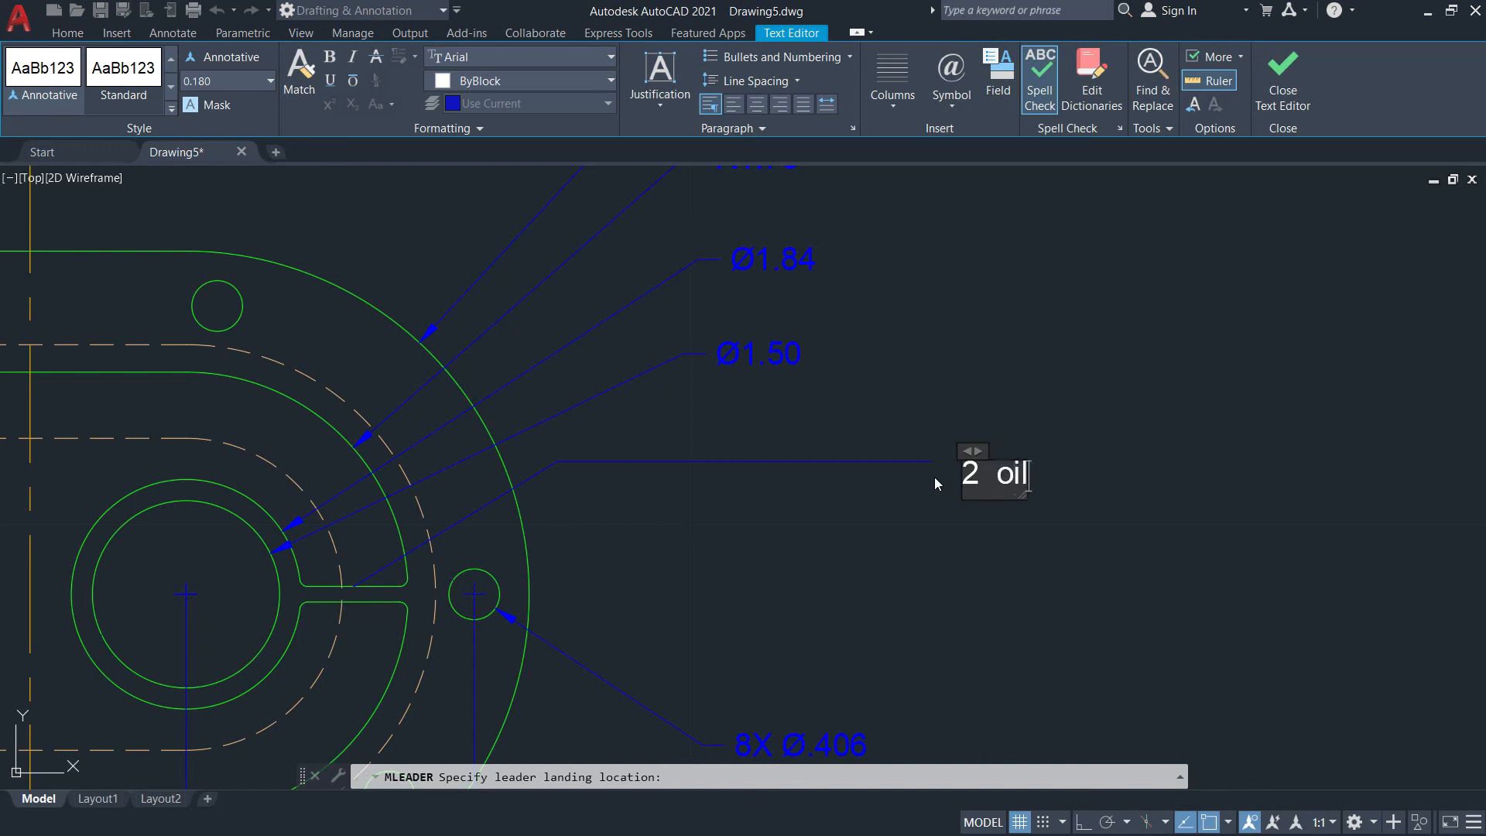
pyautogui.write(' grooves')
# Consult the reference illustration and add "Each hub" as the second line of the leader note
pyautogui.hotkey('alt', 'Tab')
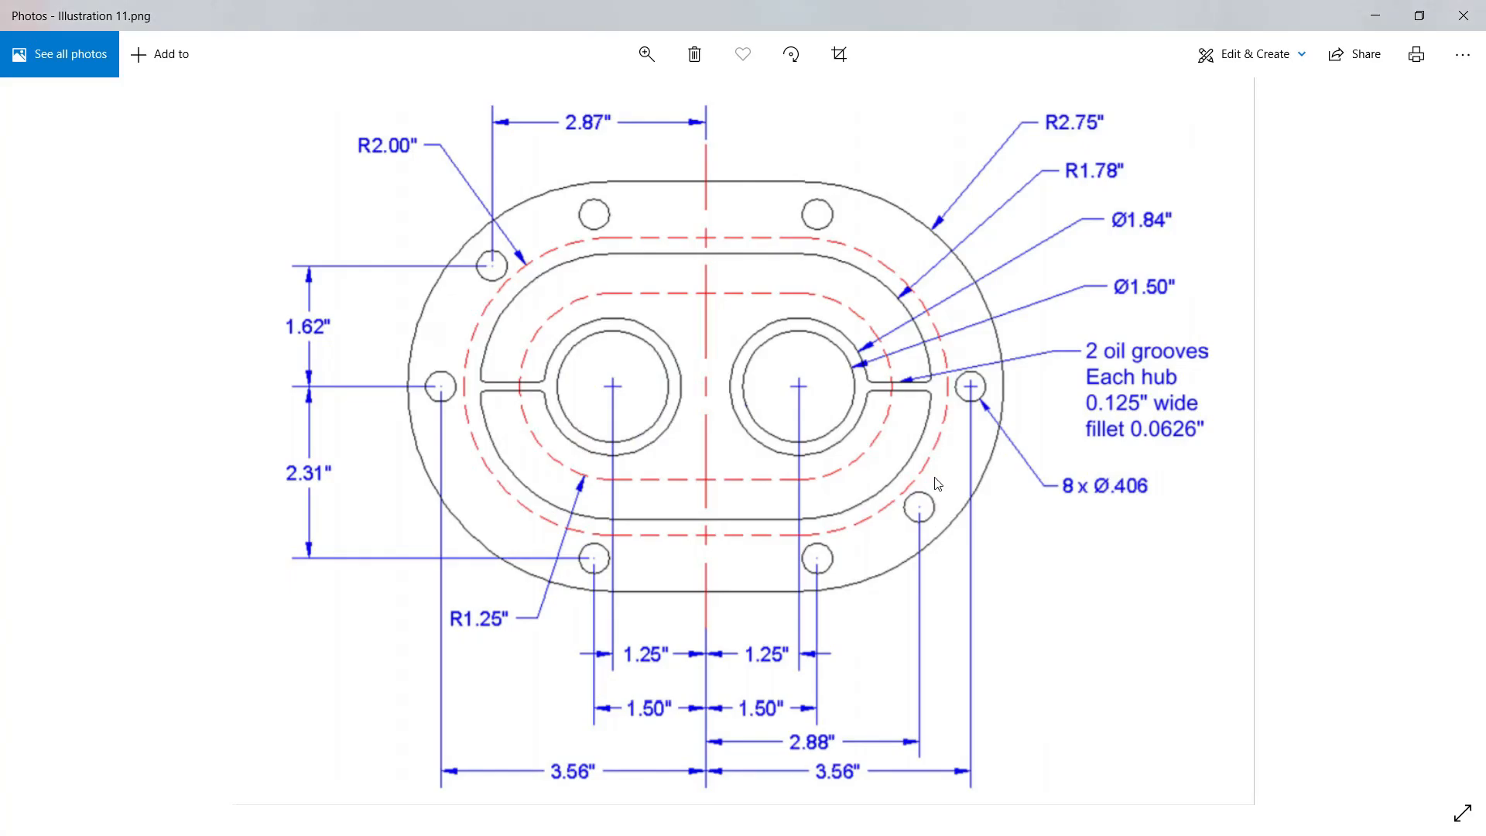
pyautogui.hotkey('alt', 'Tab')
pyautogui.press('Return')
pyautogui.write('E')
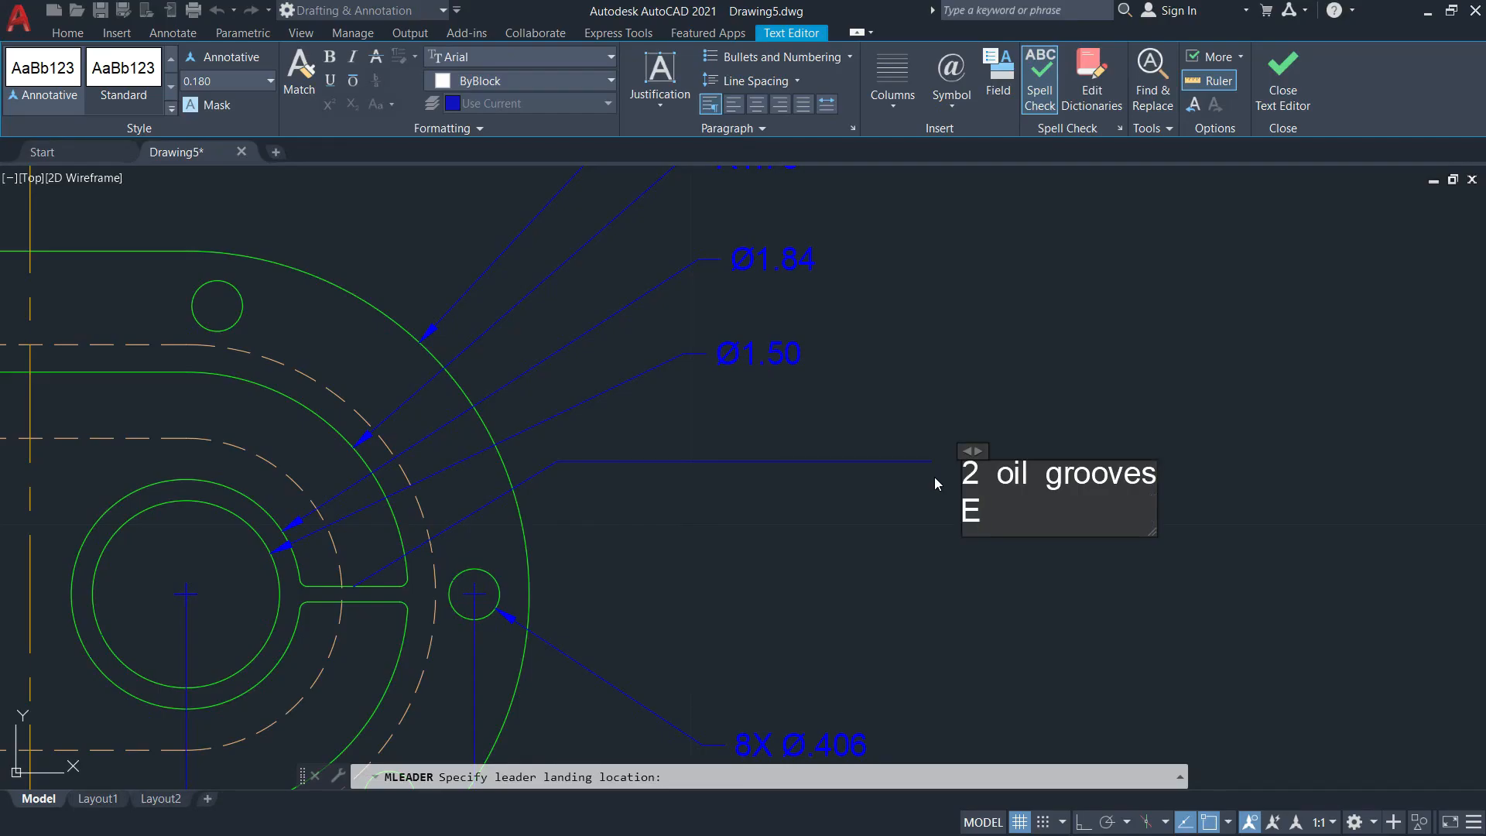
pyautogui.write('ach hub')
# Consult the reference illustration and add 0.125" wide as the third line of the leader note
pyautogui.hotkey('alt', 'Tab')
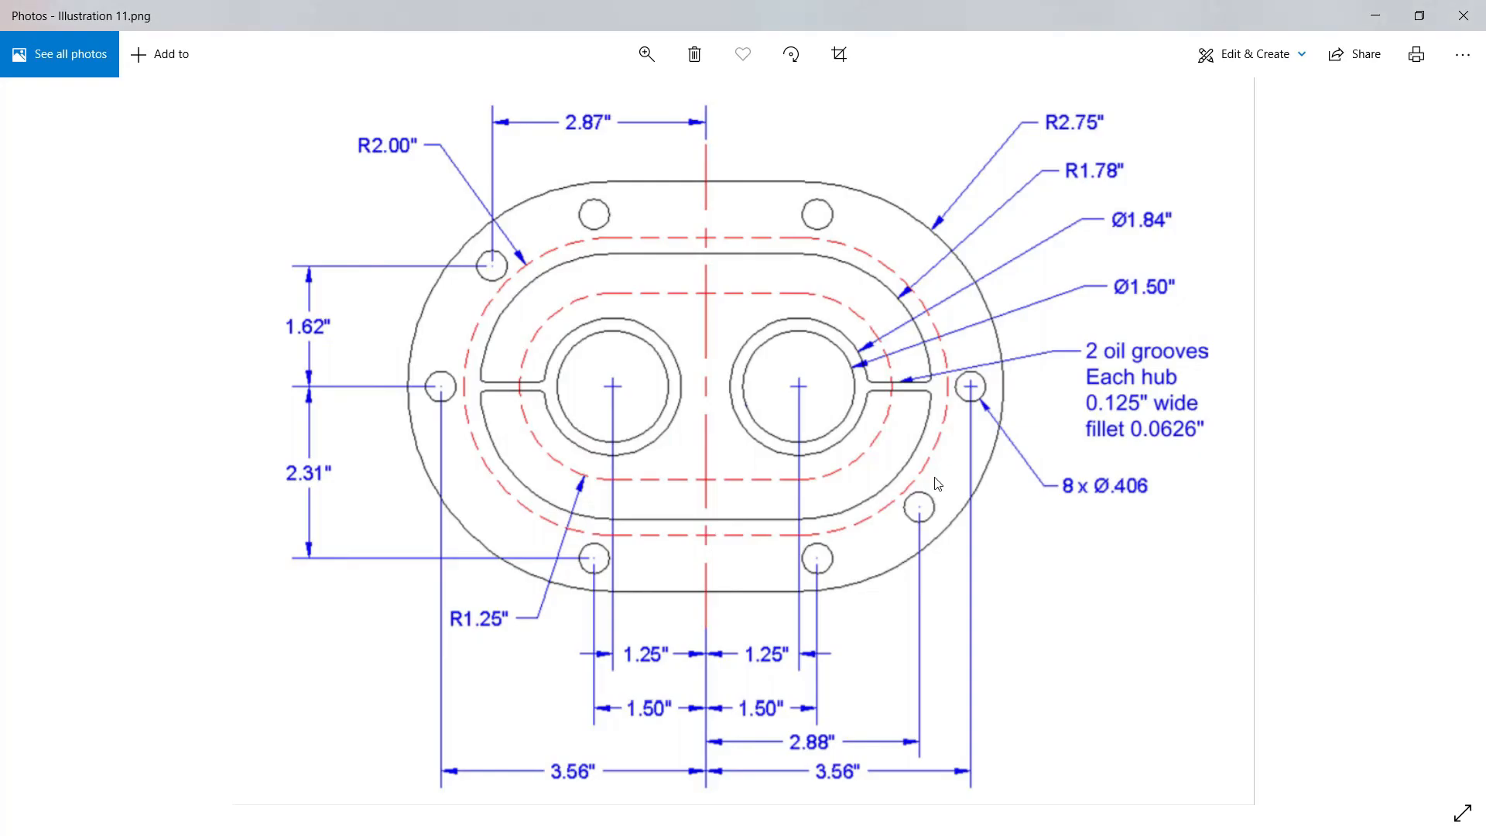
pyautogui.hotkey('alt', 'Tab')
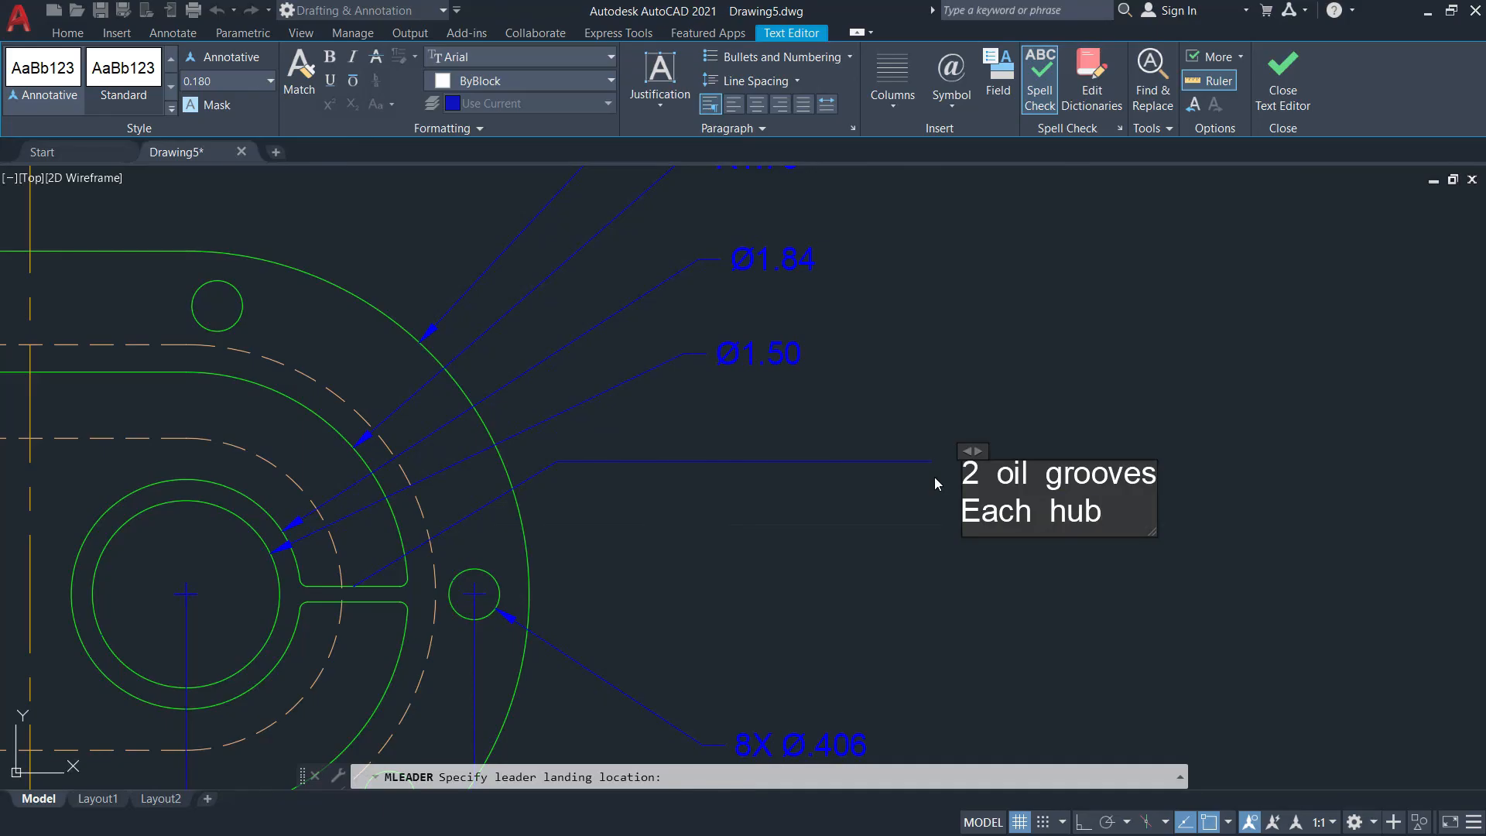
pyautogui.press('Return')
pyautogui.write('0.')
pyautogui.hotkey('alt', 'Tab')
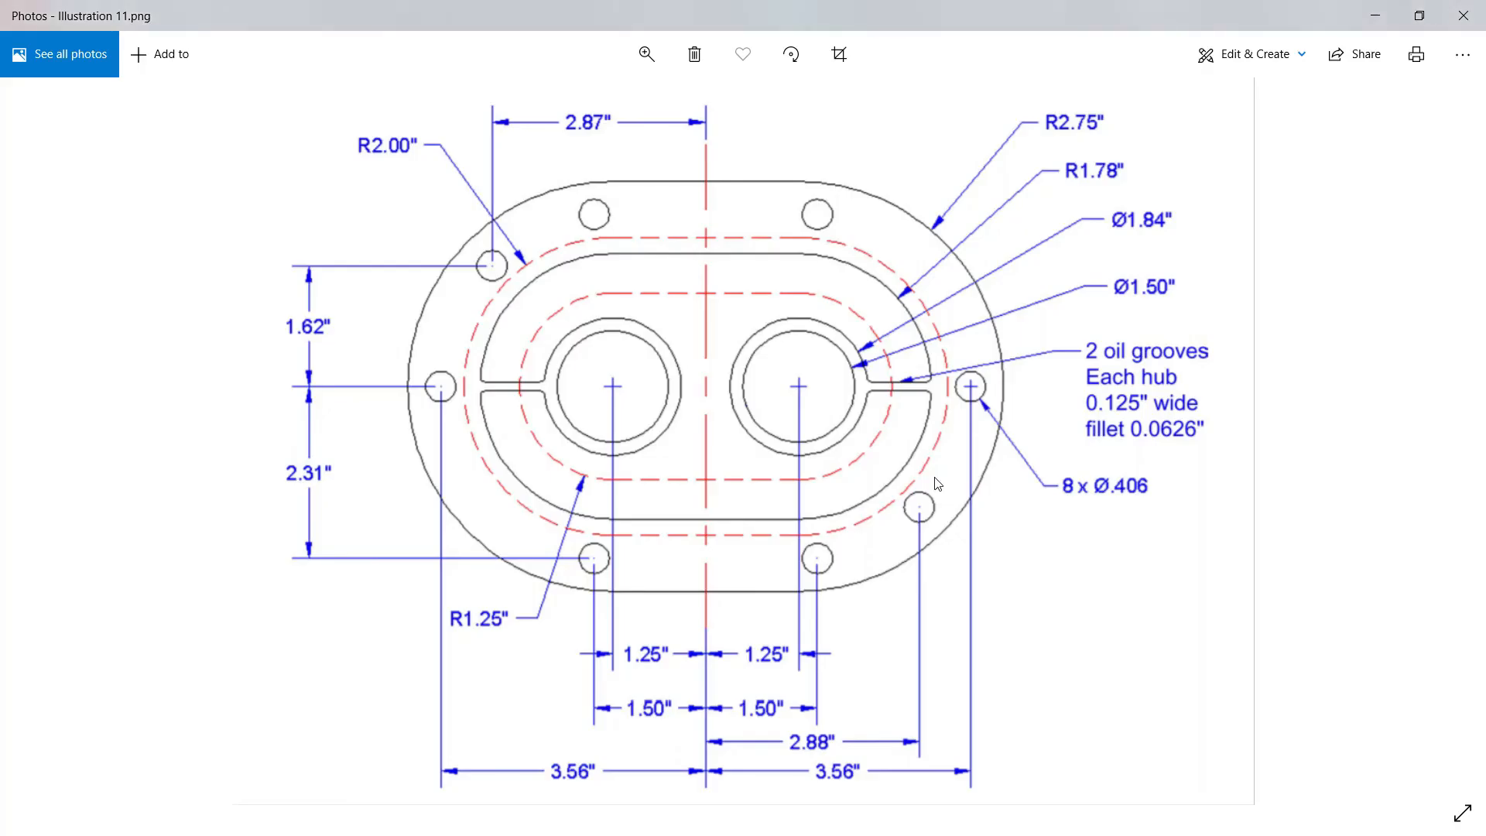
pyautogui.hotkey('alt', 'Tab')
pyautogui.write('12')
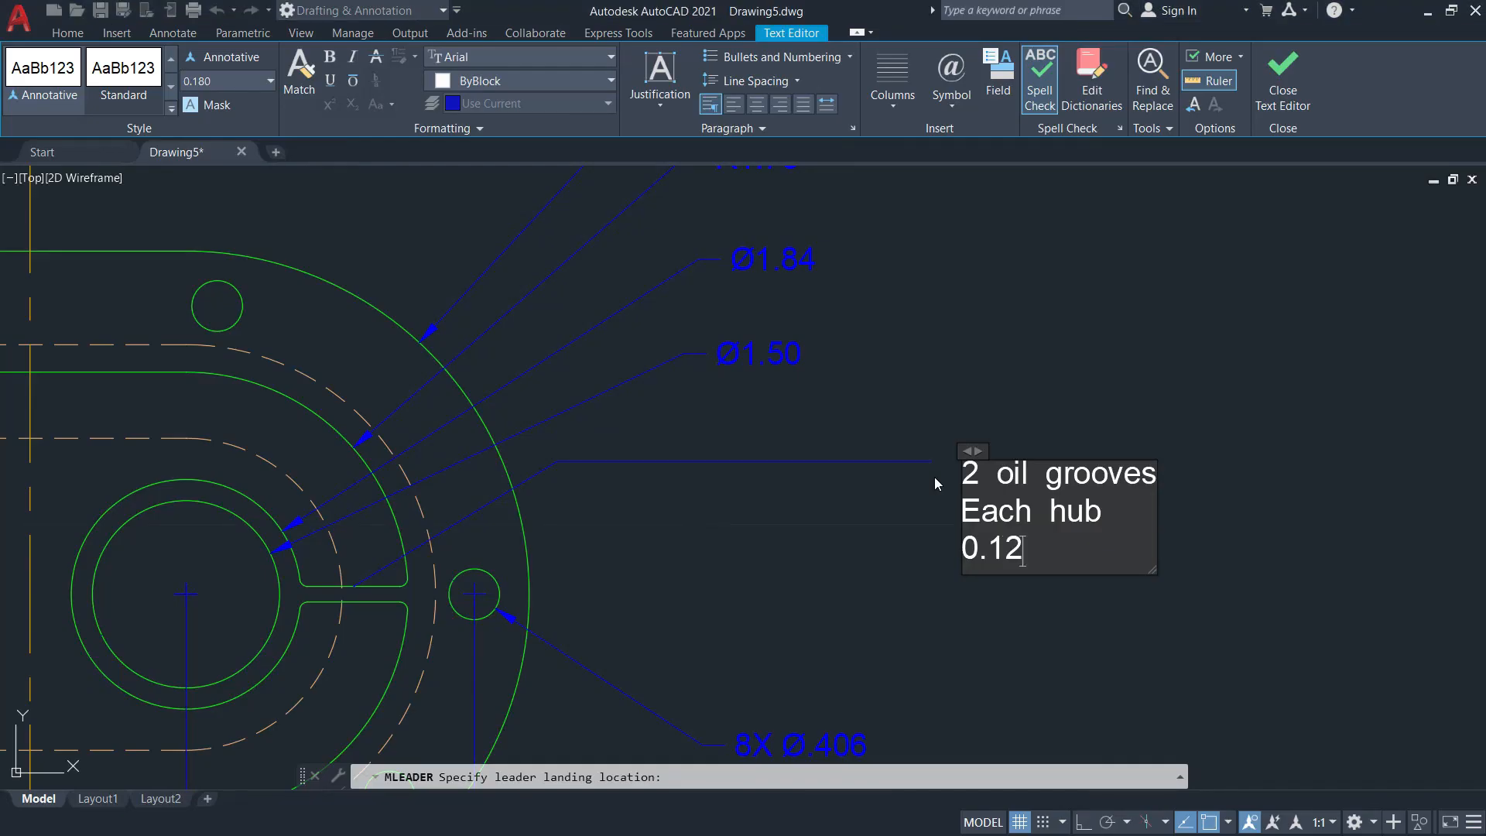
pyautogui.write('5" wide')
pyautogui.press('Return')
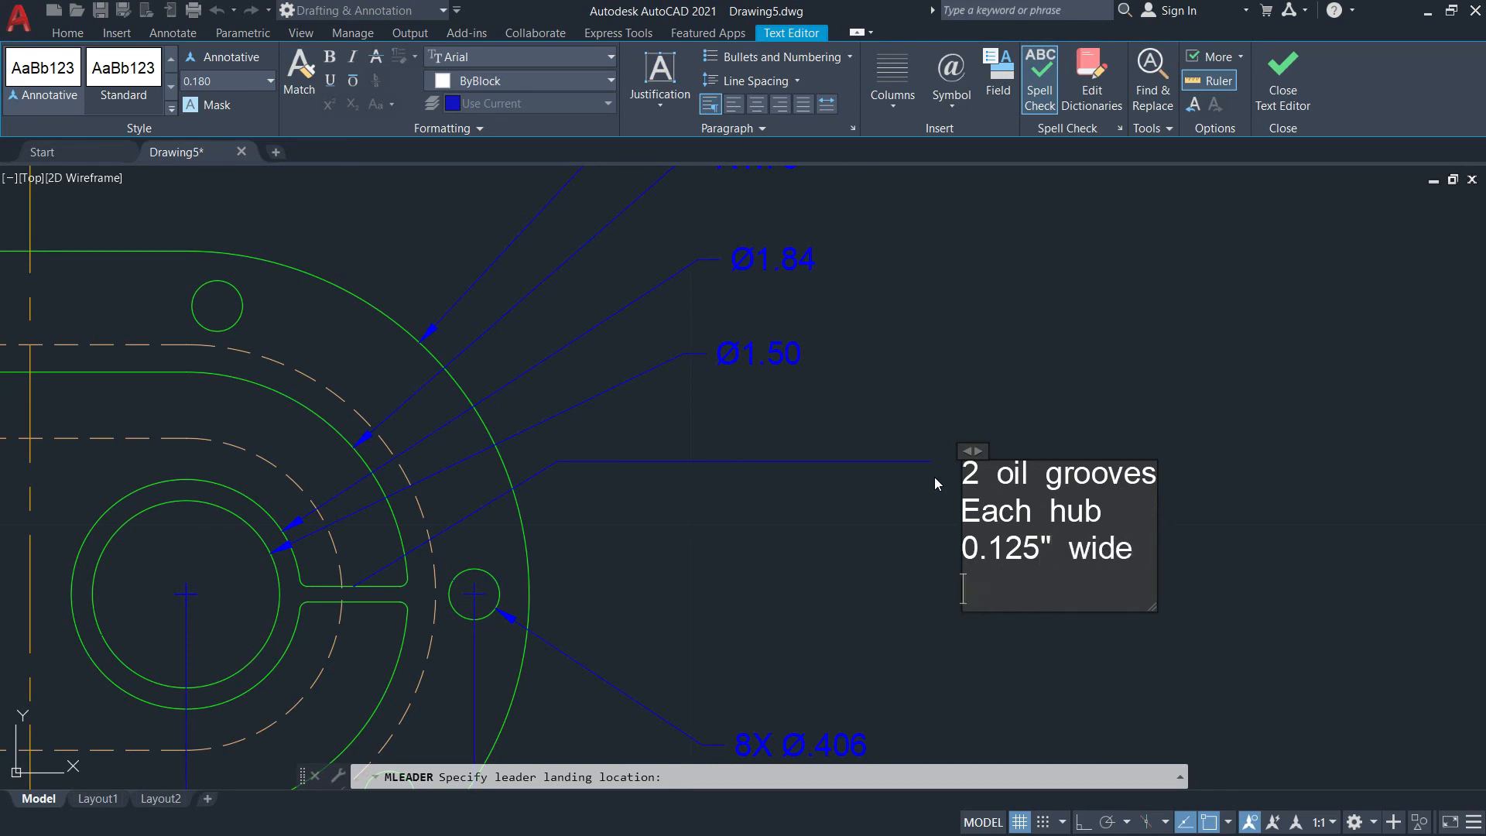
# Add fillet 0.0626" as the fourth line, matching the reference illustration, and finish the leader note
pyautogui.hotkey('alt', 'Tab')
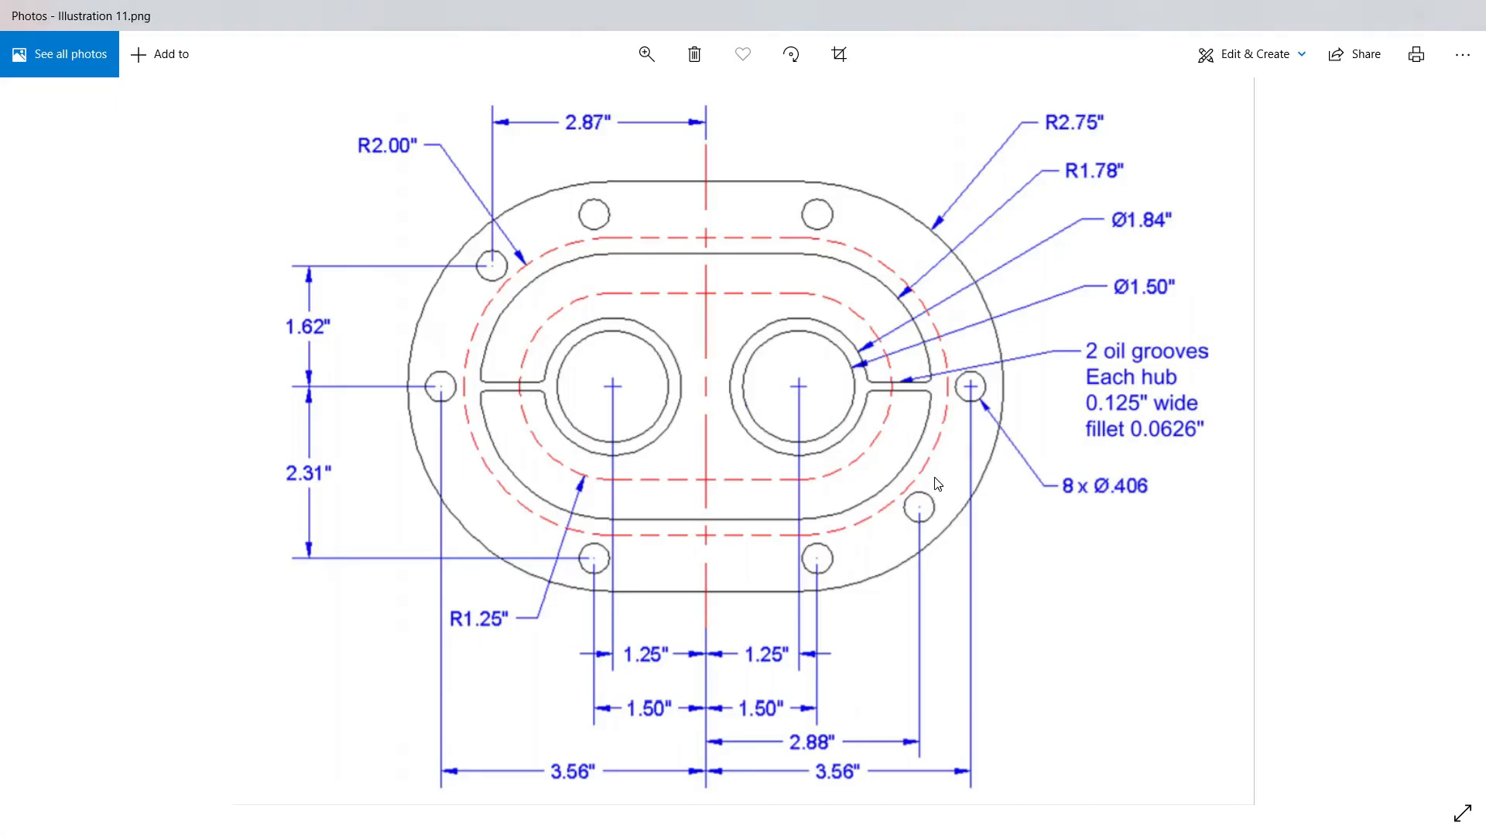
pyautogui.hotkey('alt', 'Tab')
pyautogui.write('fillet')
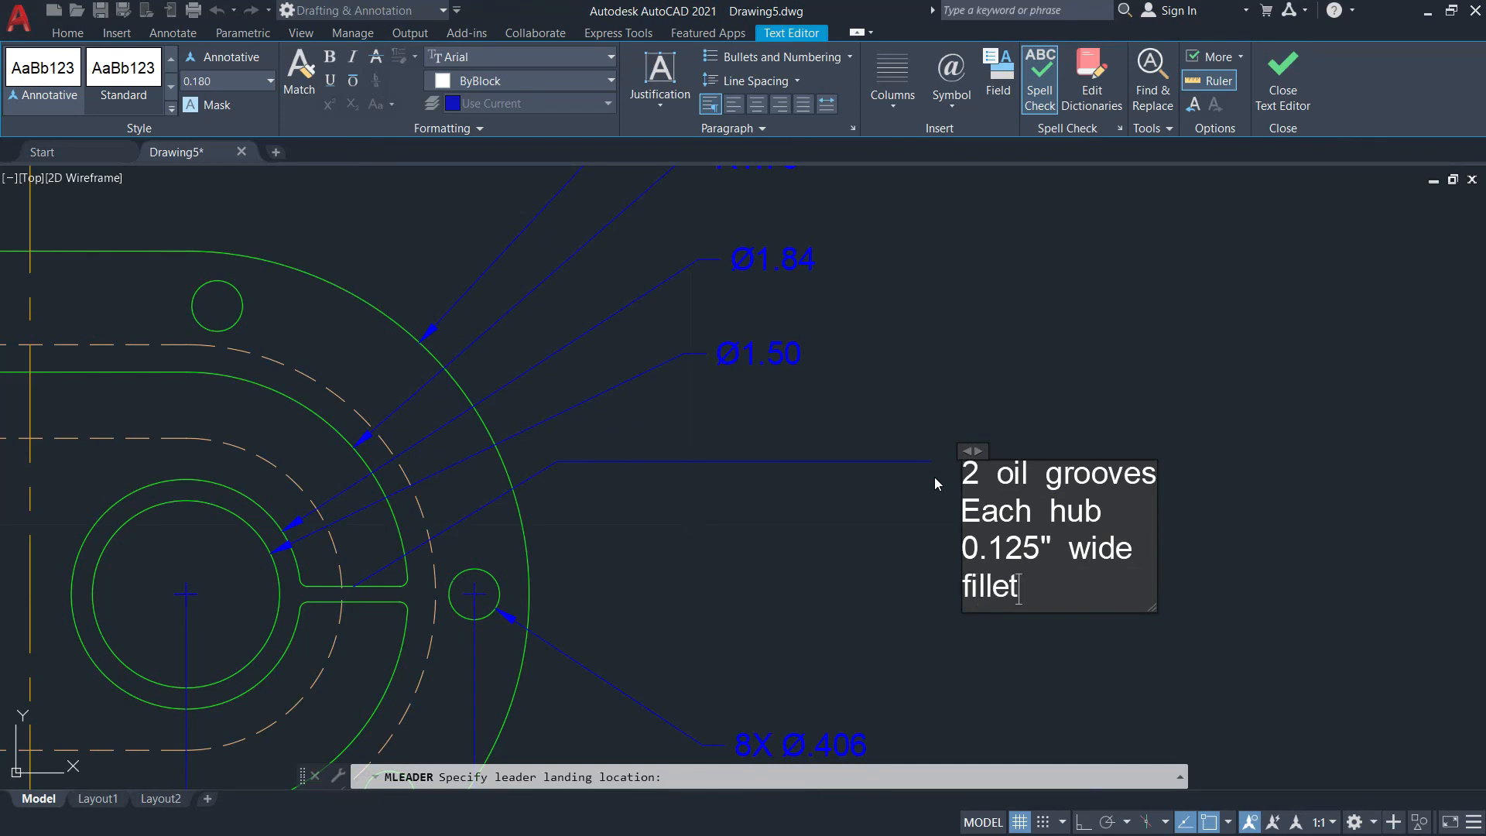
pyautogui.hotkey('alt', 'Tab')
pyautogui.hotkey('alt', 'Tab')
pyautogui.write('0.0626"')
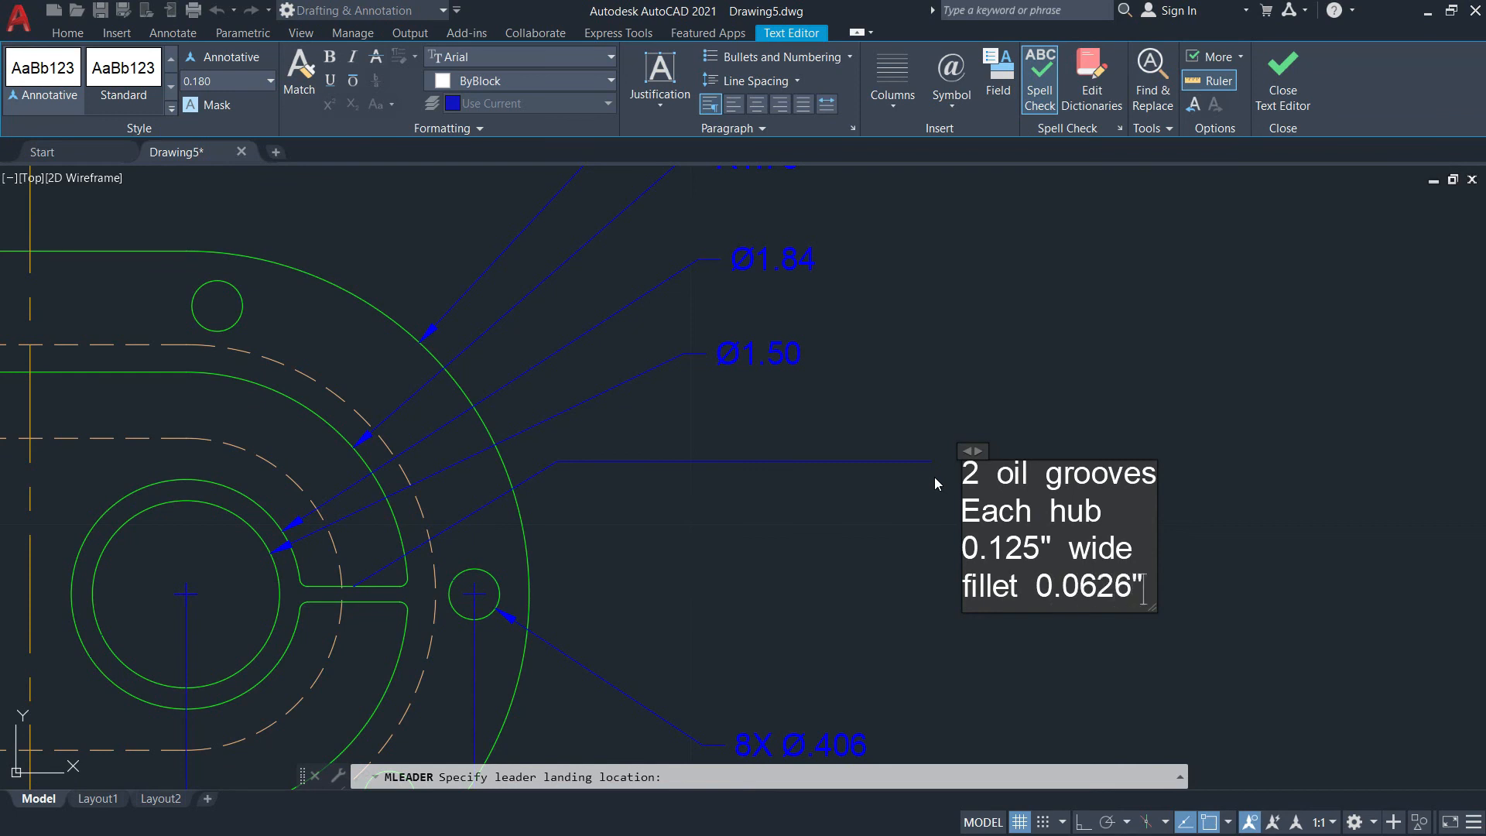
pyautogui.click(807, 556)
# Compare the oil-groove leader with the reference illustration and inspect its arrowhead at the groove edge
pyautogui.moveTo(723, 494)
pyautogui.mouseDown(button='middle')
pyautogui.moveTo(873, 478)
pyautogui.moveTo(936, 431)
pyautogui.moveTo(968, 469)
pyautogui.mouseUp(button='middle')
pyautogui.scroll(-3, 968, 476)
pyautogui.scroll(2, 1087, 521)
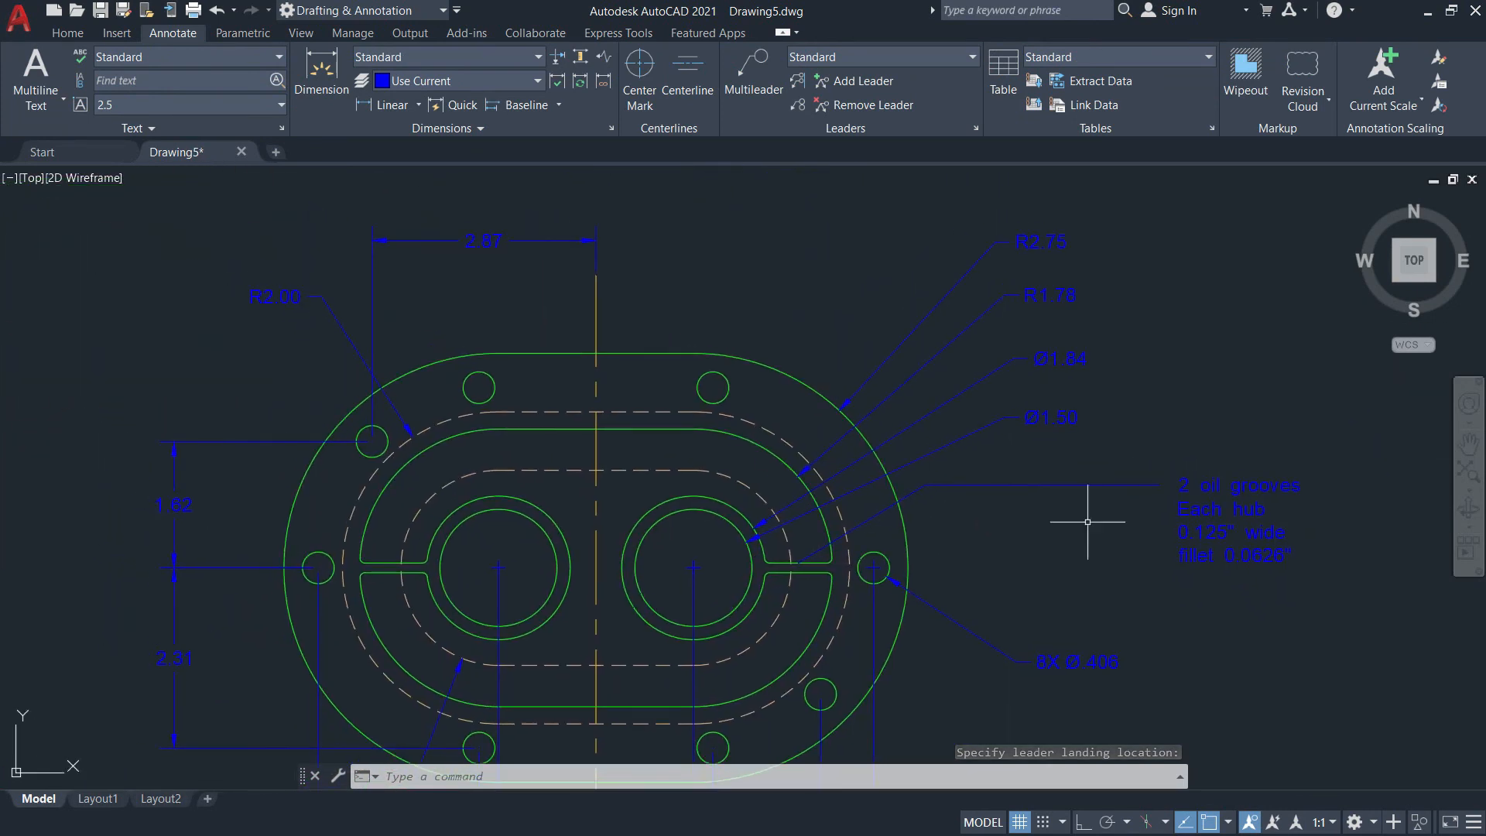
pyautogui.scroll(-2, 938, 507)
pyautogui.scroll(5, 940, 507)
pyautogui.hotkey('alt', 'Tab')
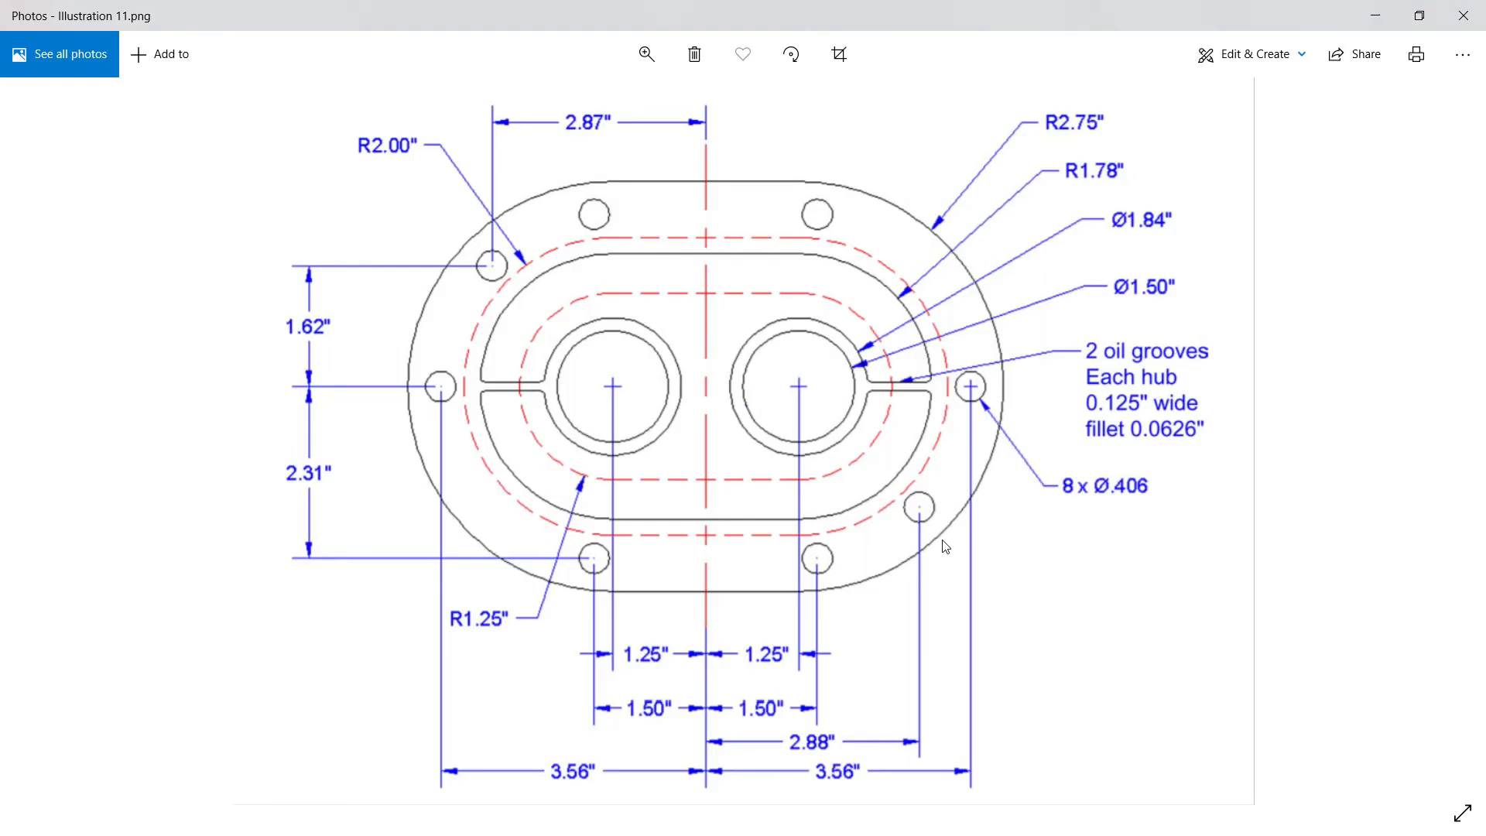
pyautogui.hotkey('alt', 'Tab')
pyautogui.scroll(3, 756, 554)
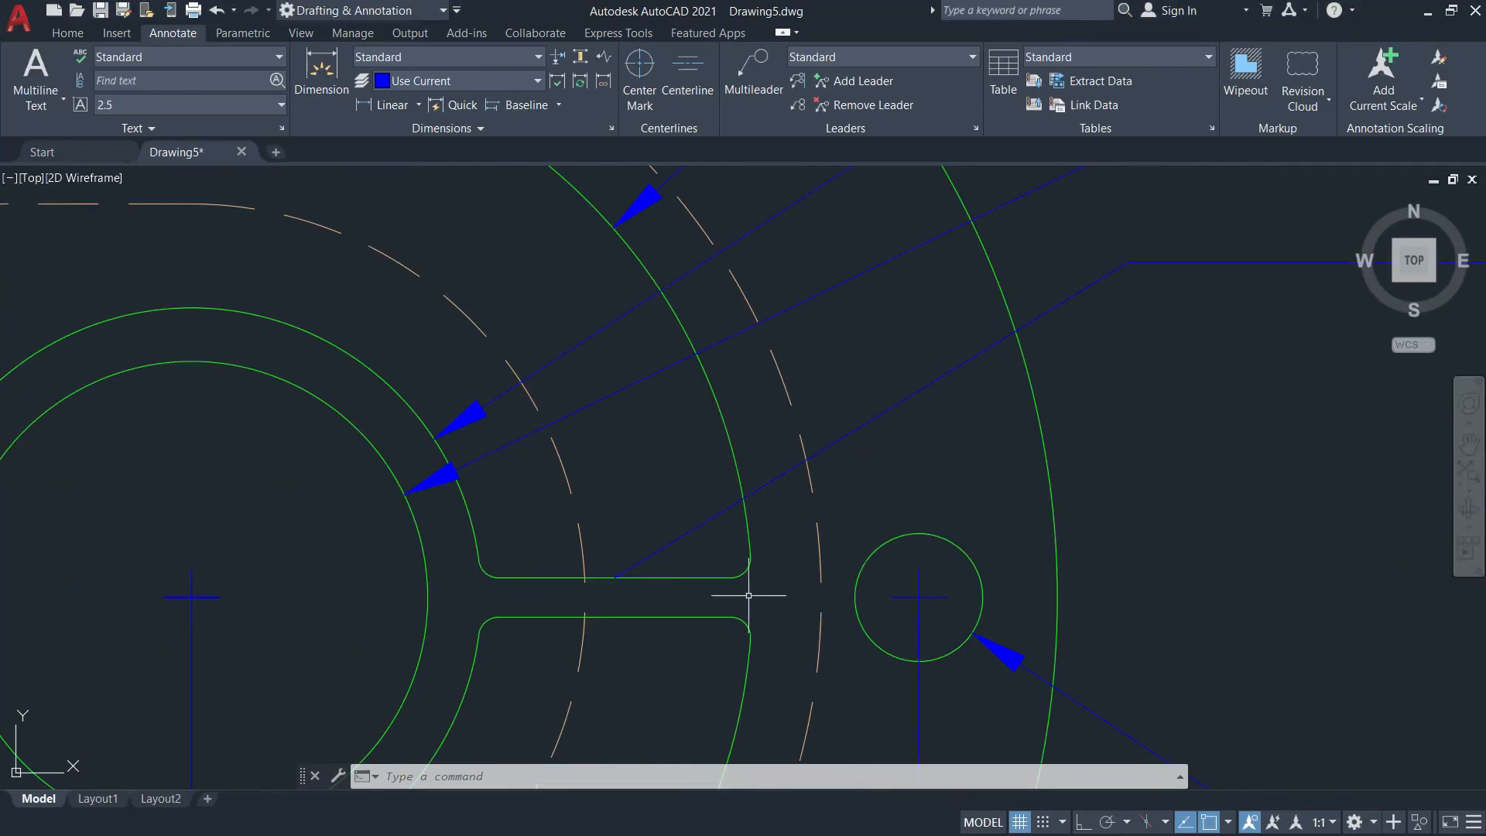
pyautogui.scroll(2, 603, 579)
pyautogui.scroll(3, 595, 578)
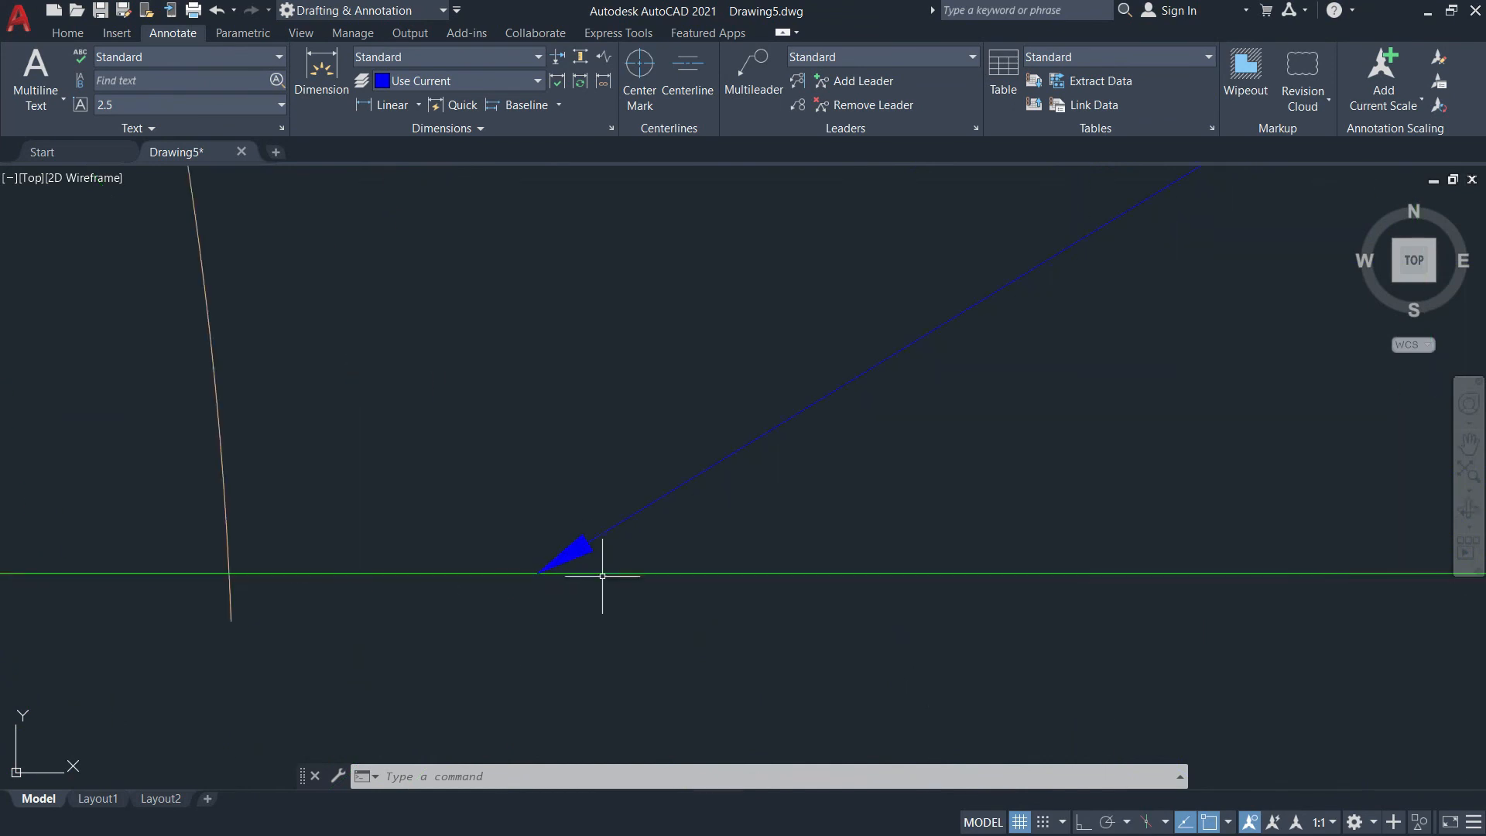
pyautogui.click(585, 539)
pyautogui.click(574, 543)
pyautogui.scroll(5, 576, 538)
pyautogui.moveTo(591, 521); pyautogui.dragTo(631, 586, button='middle')
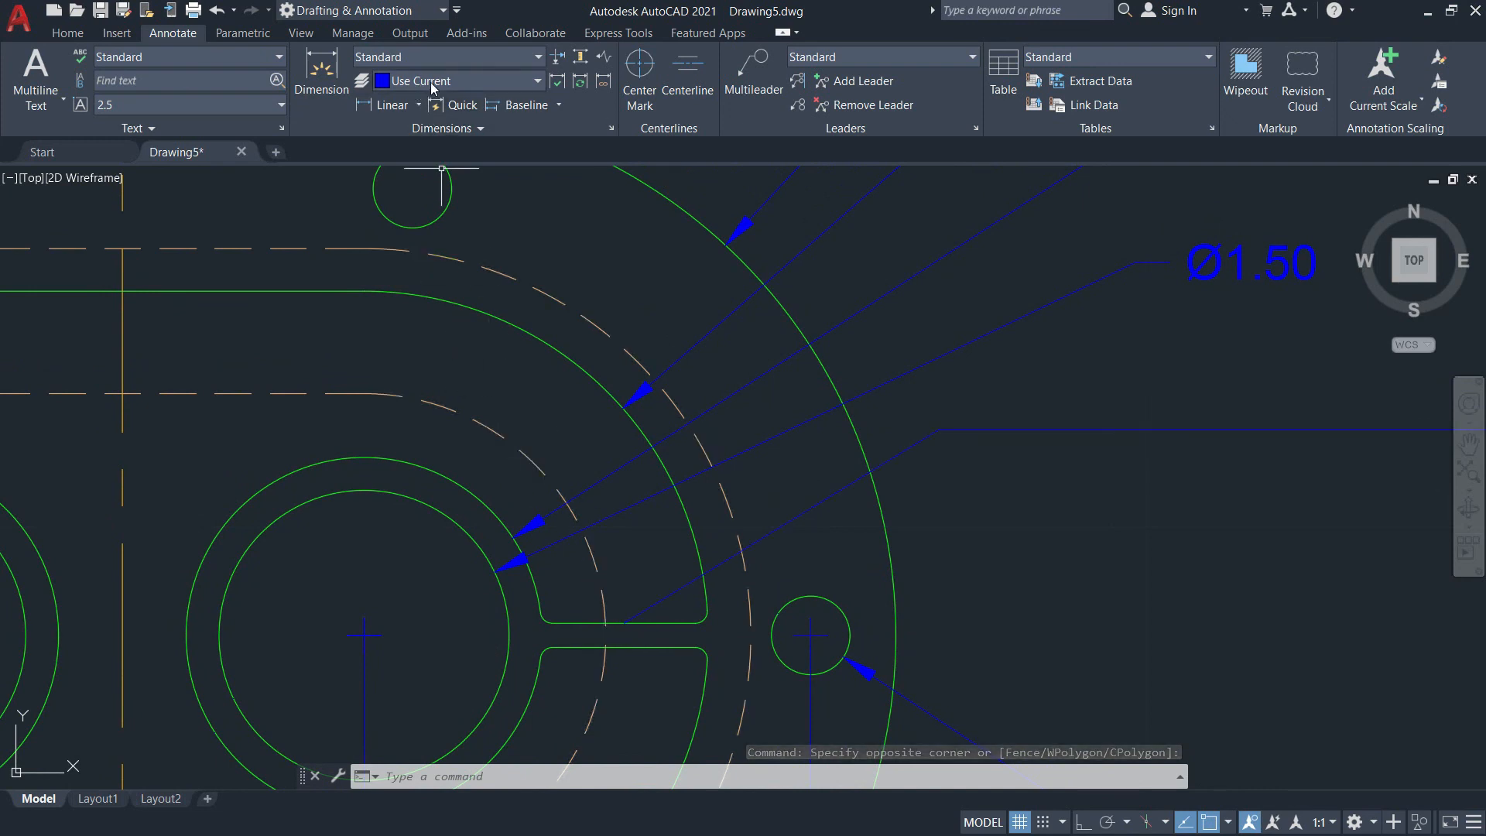
# Check the arrowhead size in the Standard multileader style without changing it
pyautogui.click(975, 129)
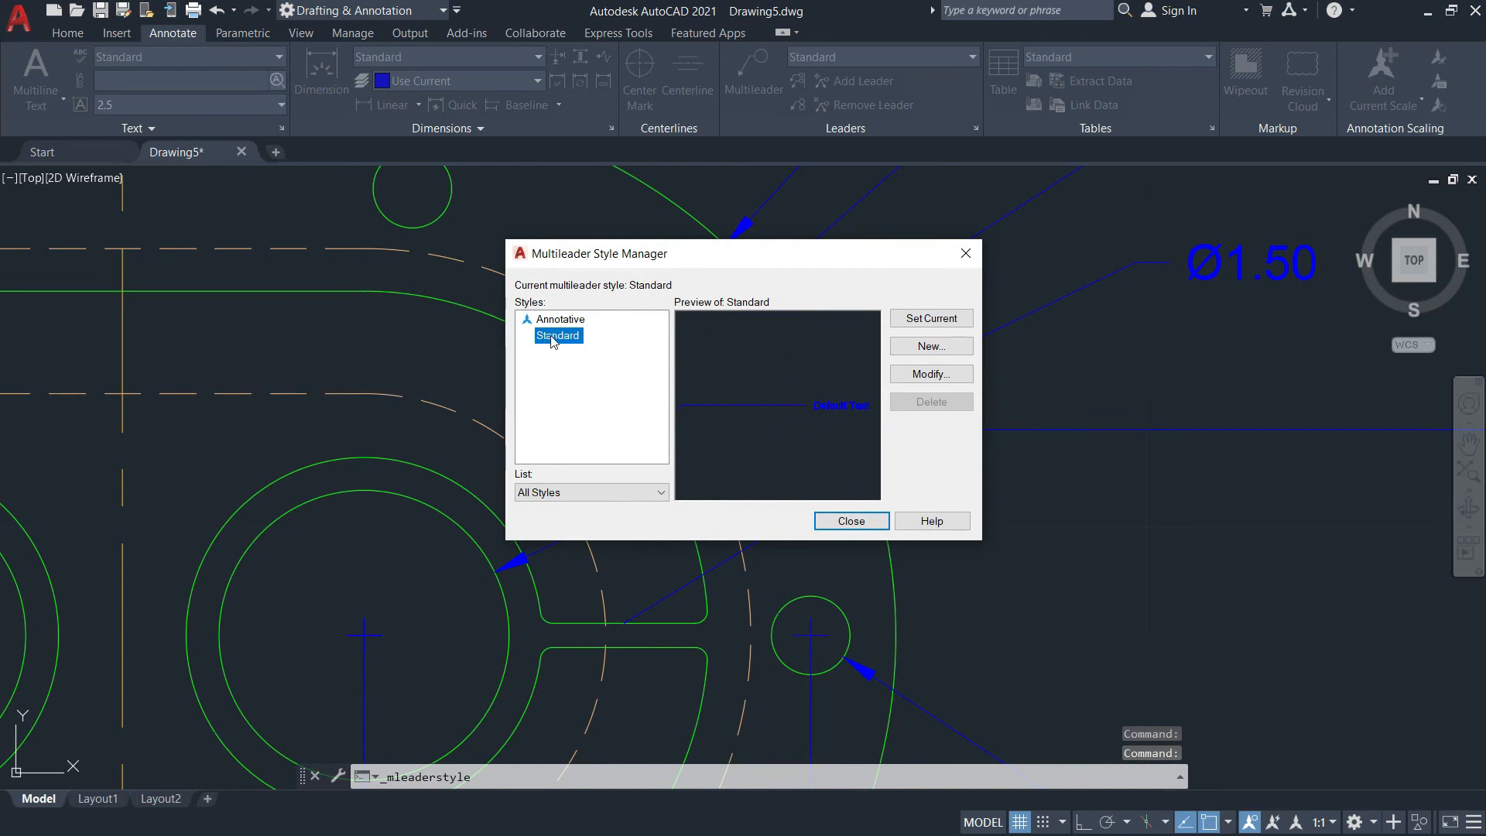
pyautogui.click(931, 375)
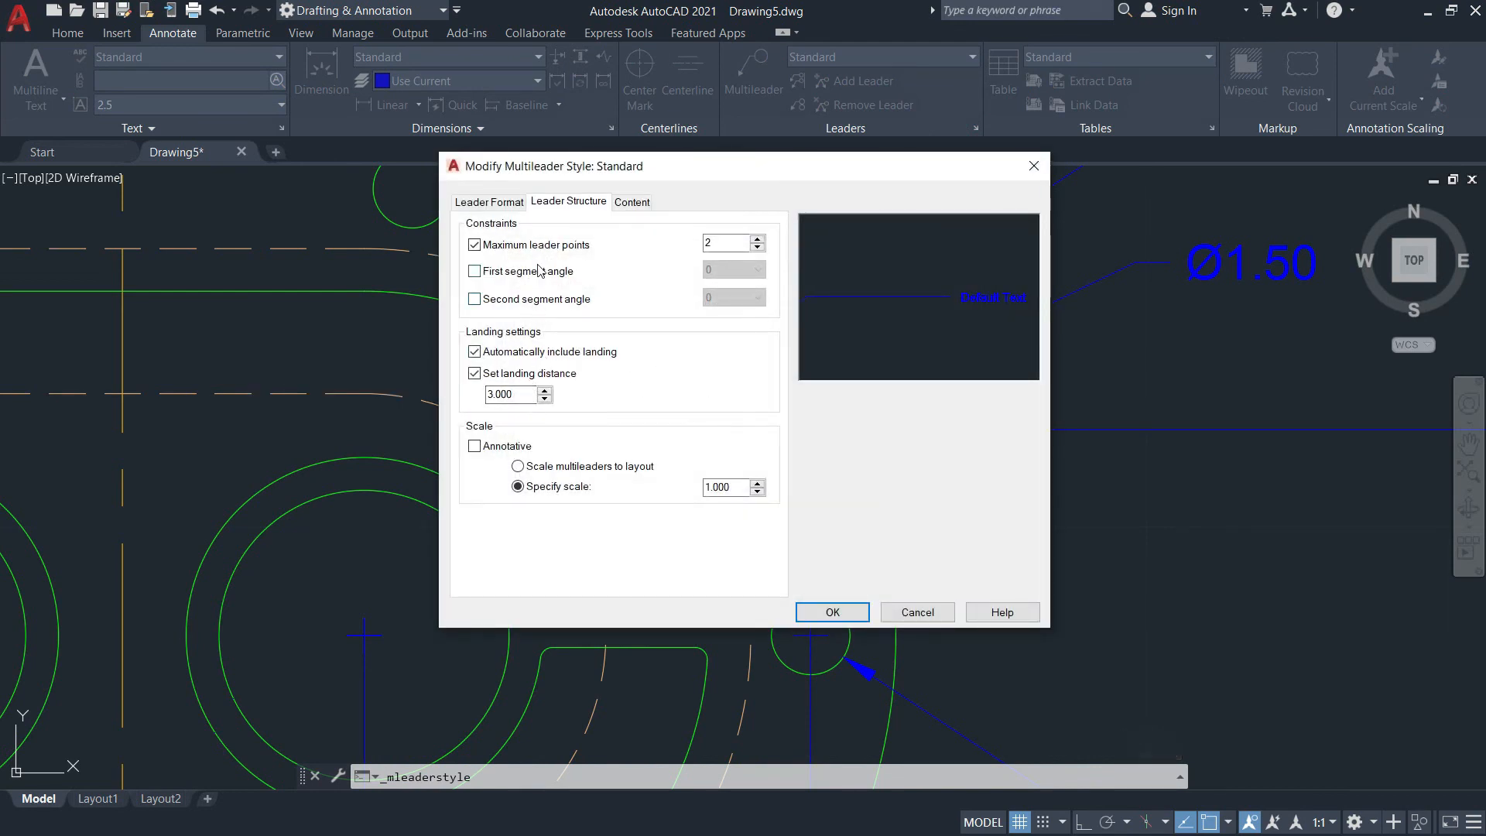
pyautogui.click(489, 202)
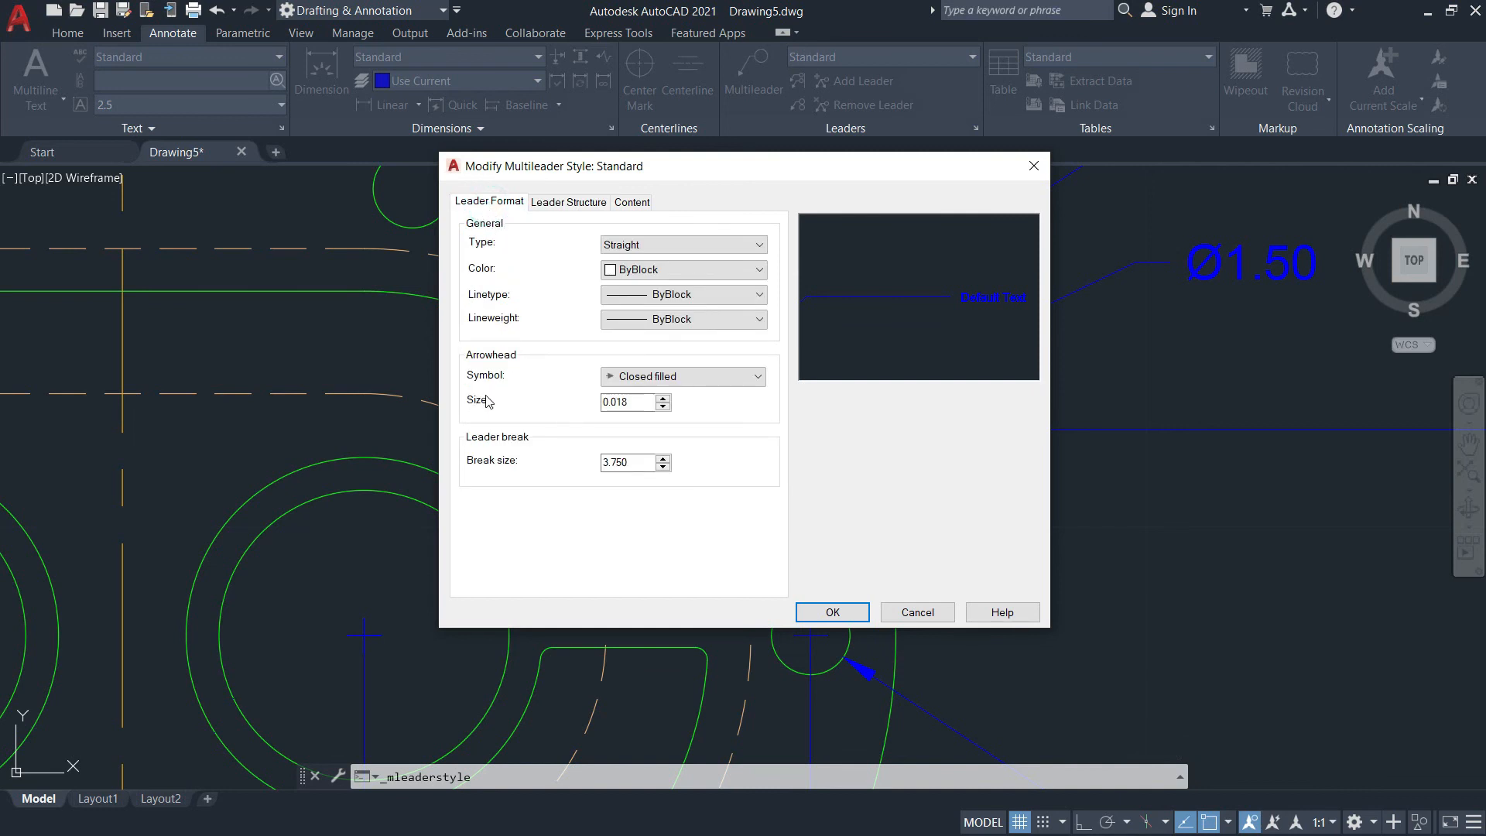
pyautogui.doubleClick(631, 403)
pyautogui.click(636, 406)
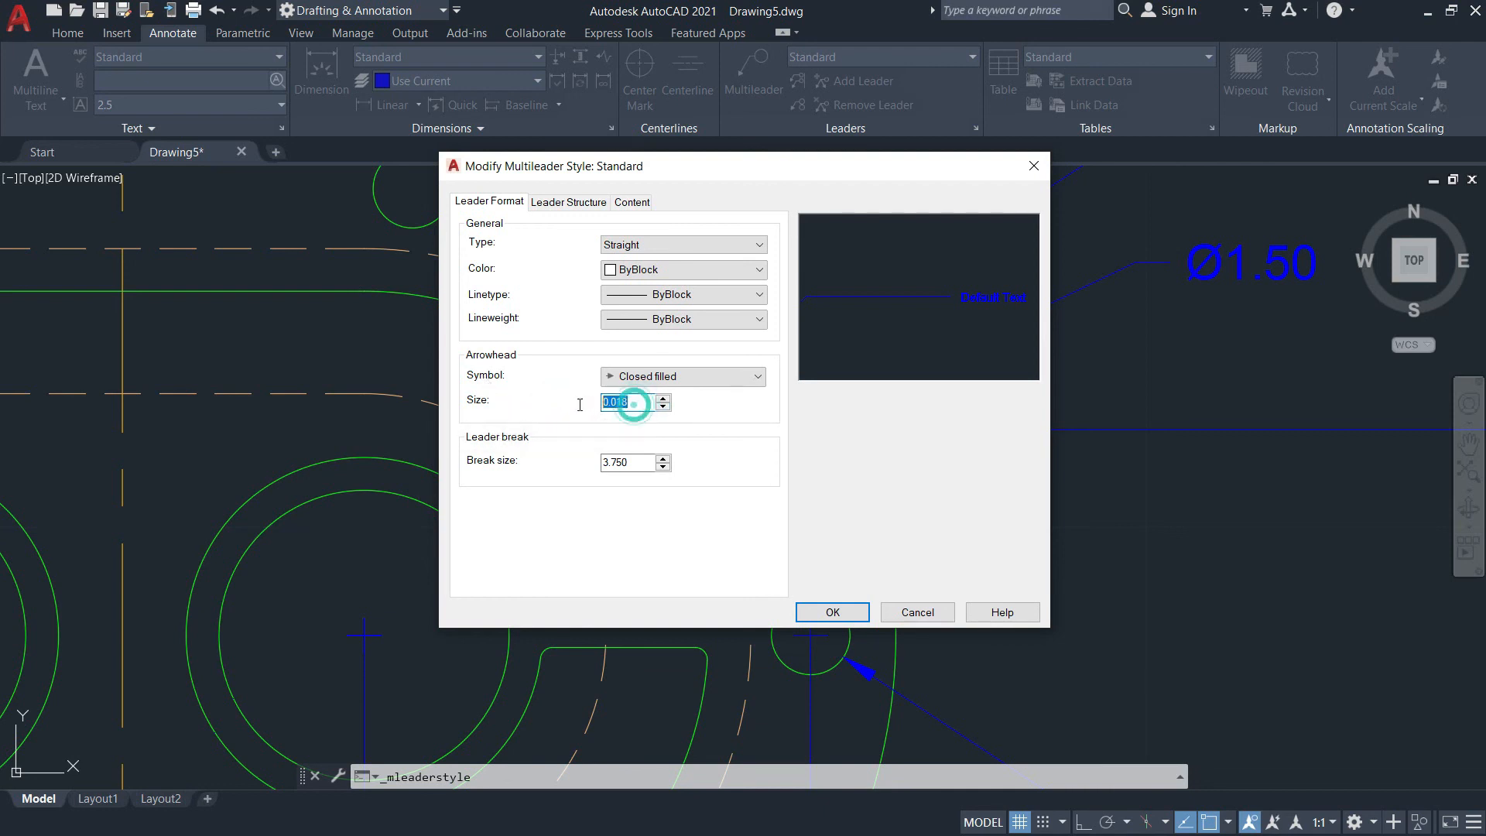
pyautogui.click(843, 619)
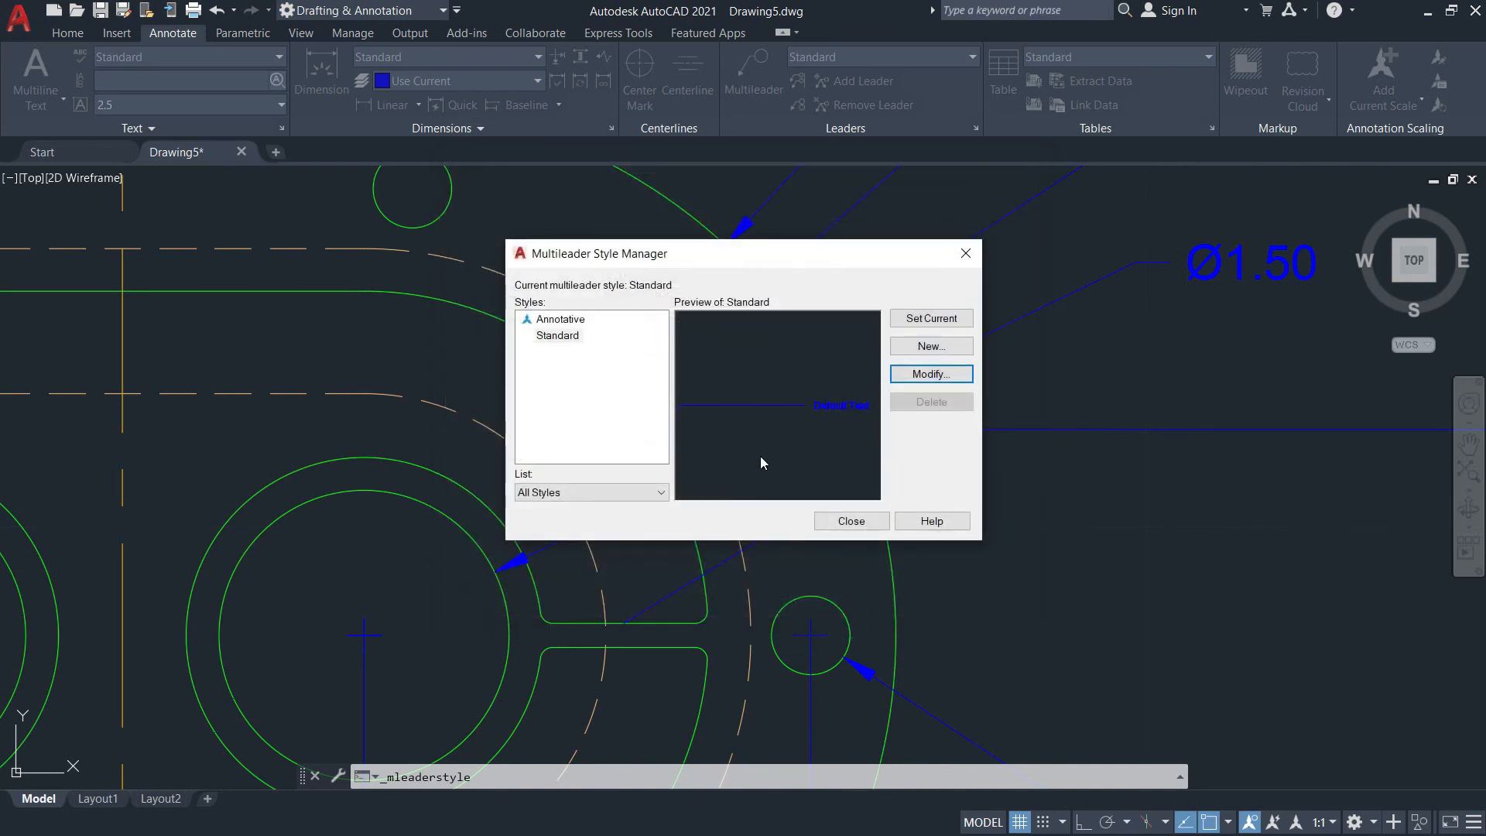
pyautogui.click(852, 517)
# Check the arrow size in the Standard dimension style as a reference for the leader arrowhead
pyautogui.write('D')
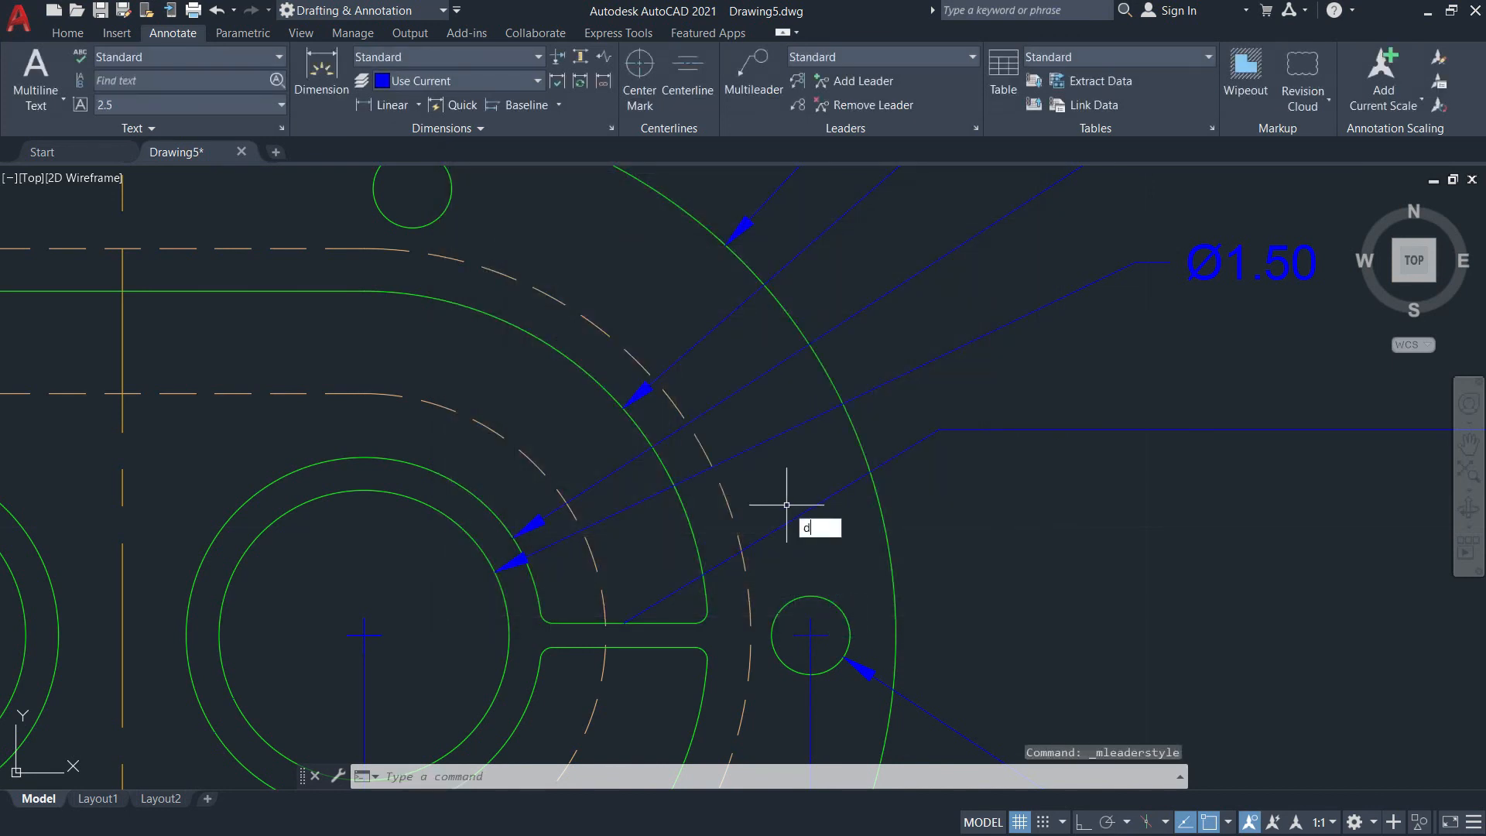
pyautogui.press('Return')
pyautogui.click(957, 386)
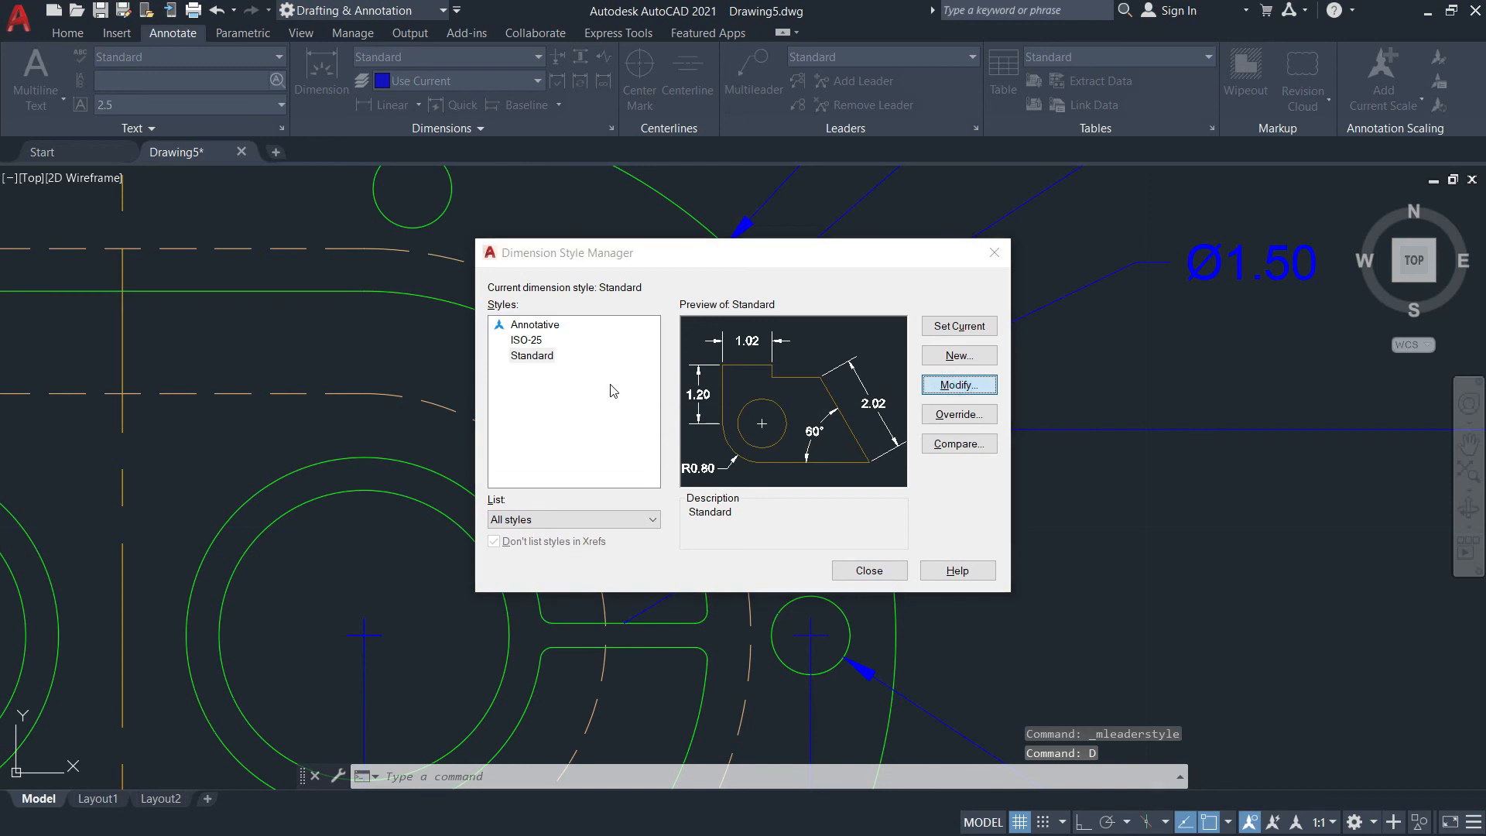
pyautogui.click(707, 372)
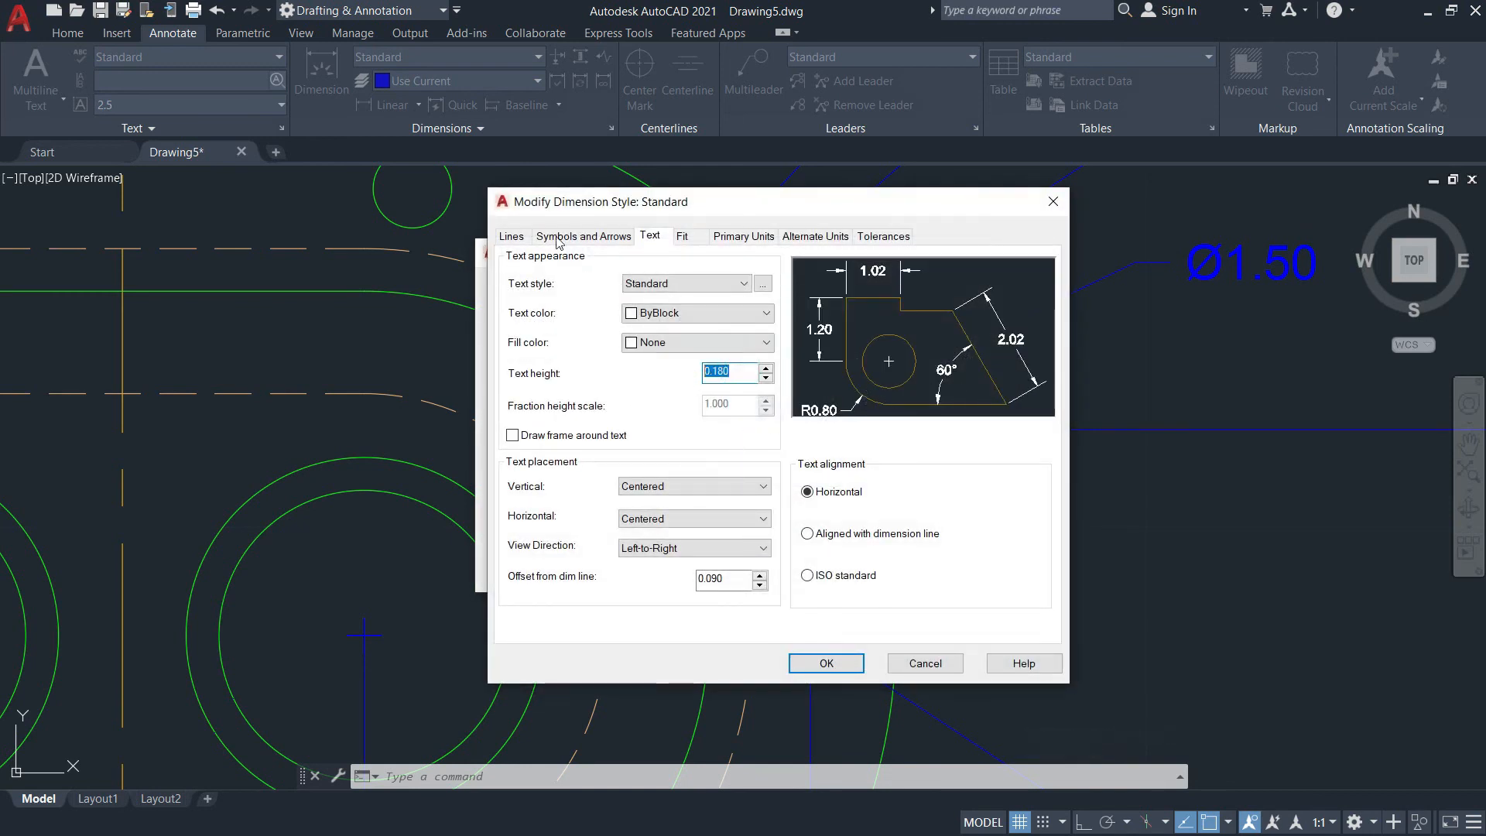
pyautogui.click(511, 236)
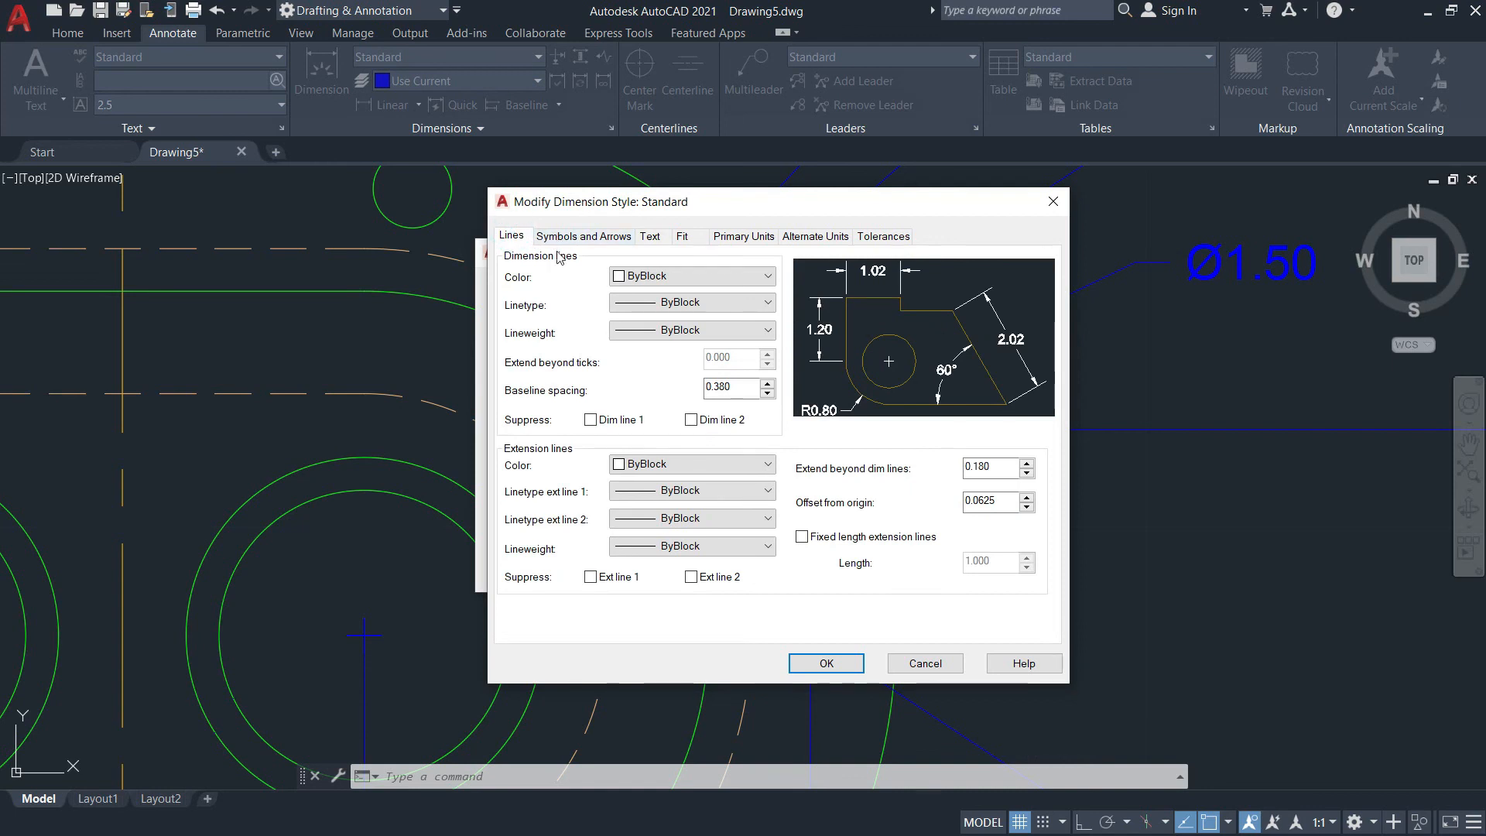
pyautogui.click(569, 236)
pyautogui.doubleClick(528, 425)
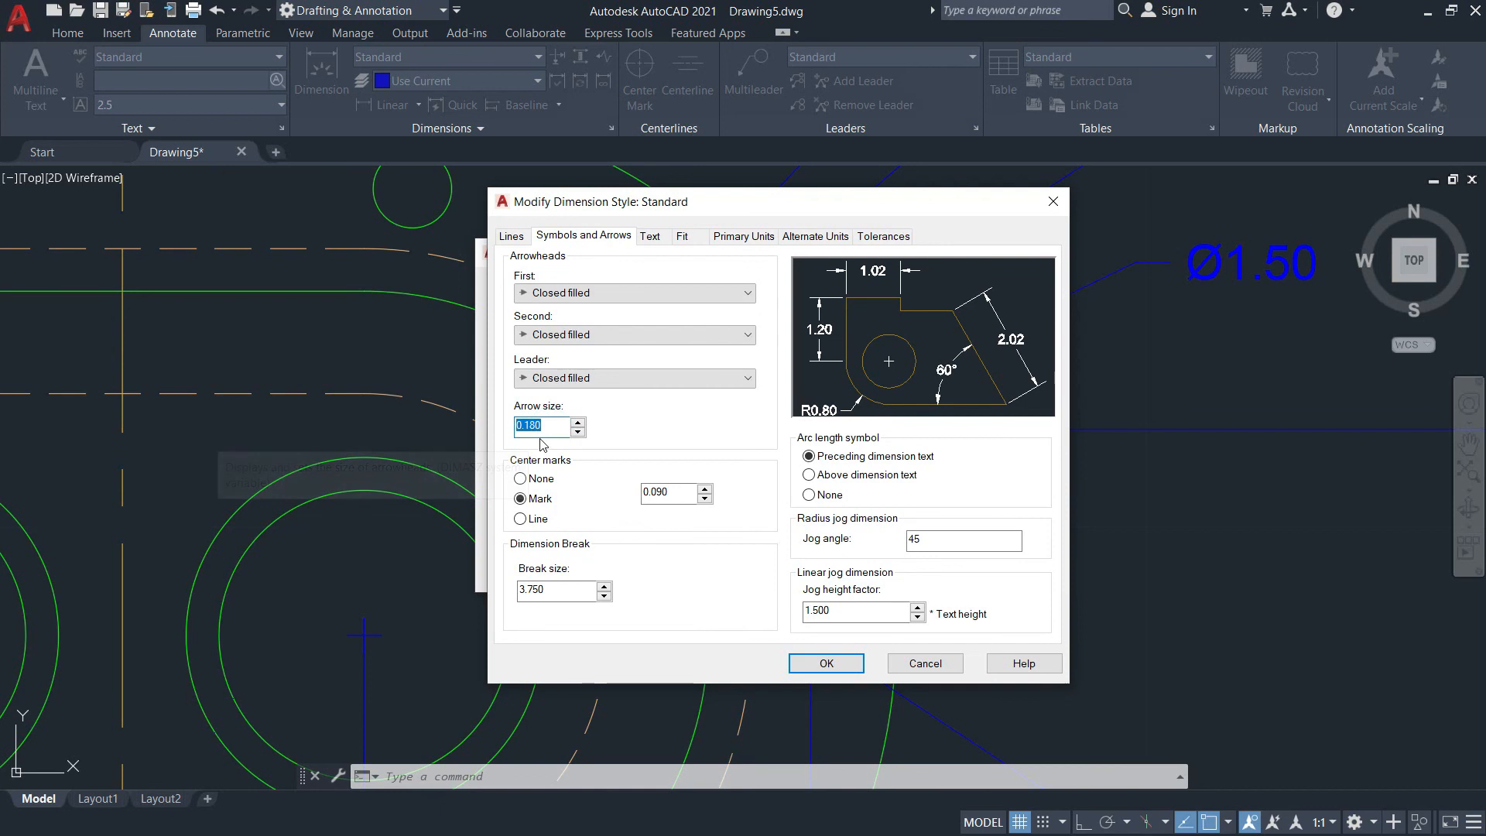
pyautogui.click(826, 663)
pyautogui.click(898, 573)
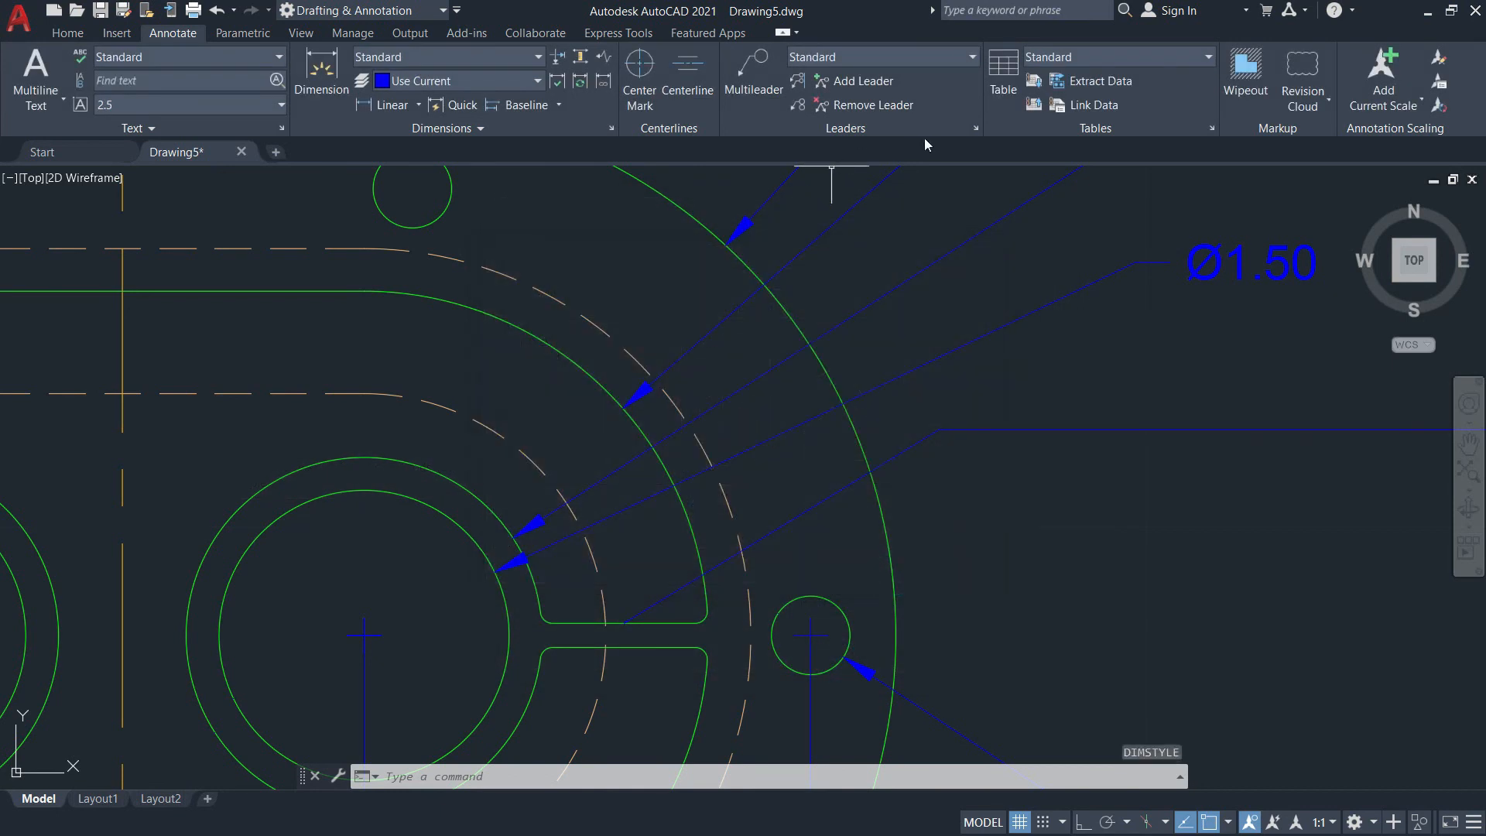
# Change the arrowhead size in the Standard multileader style to match the dimension arrowheads and apply the style
pyautogui.click(976, 129)
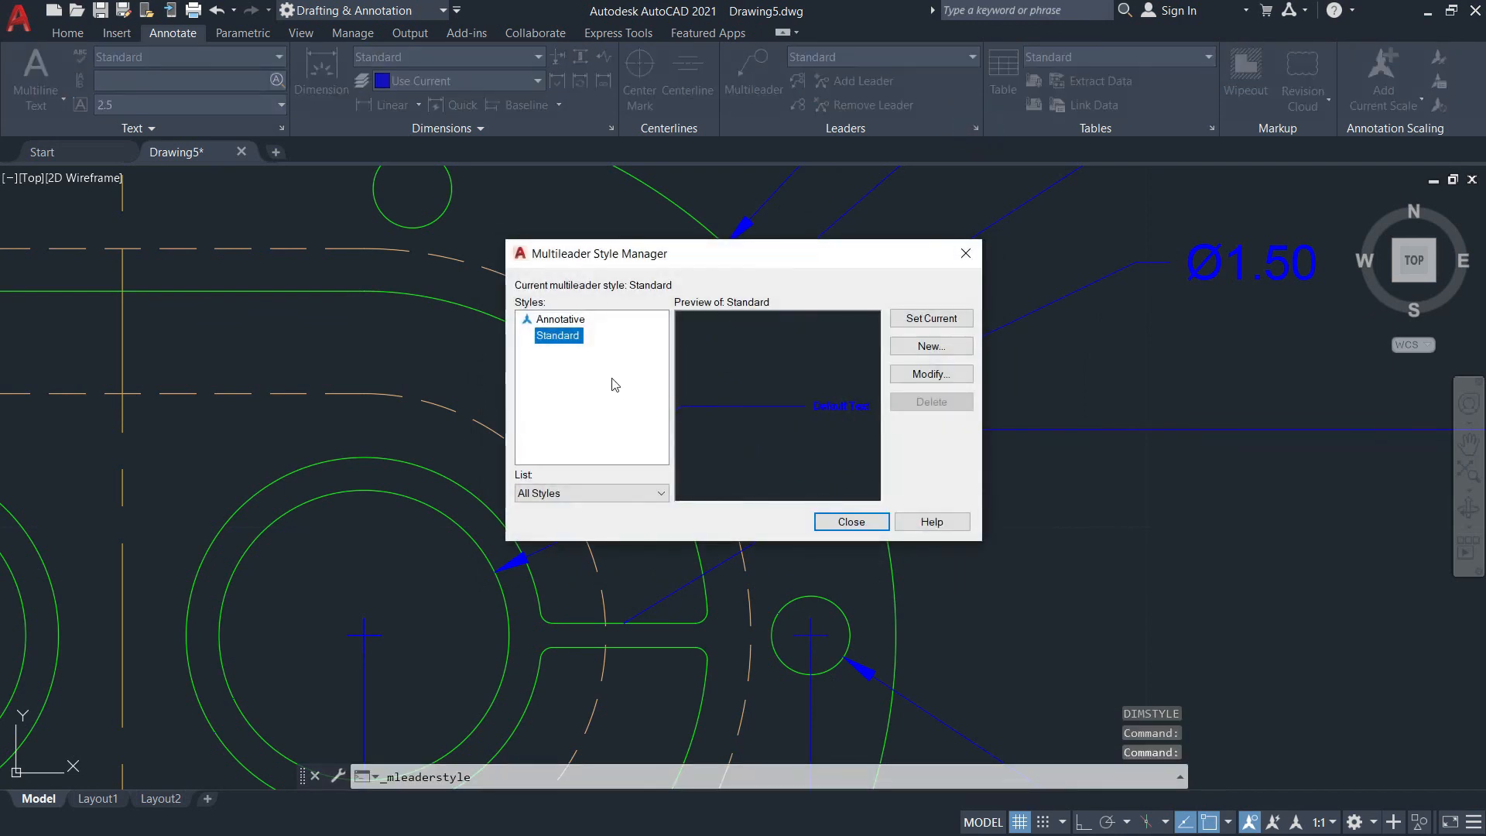
pyautogui.click(915, 371)
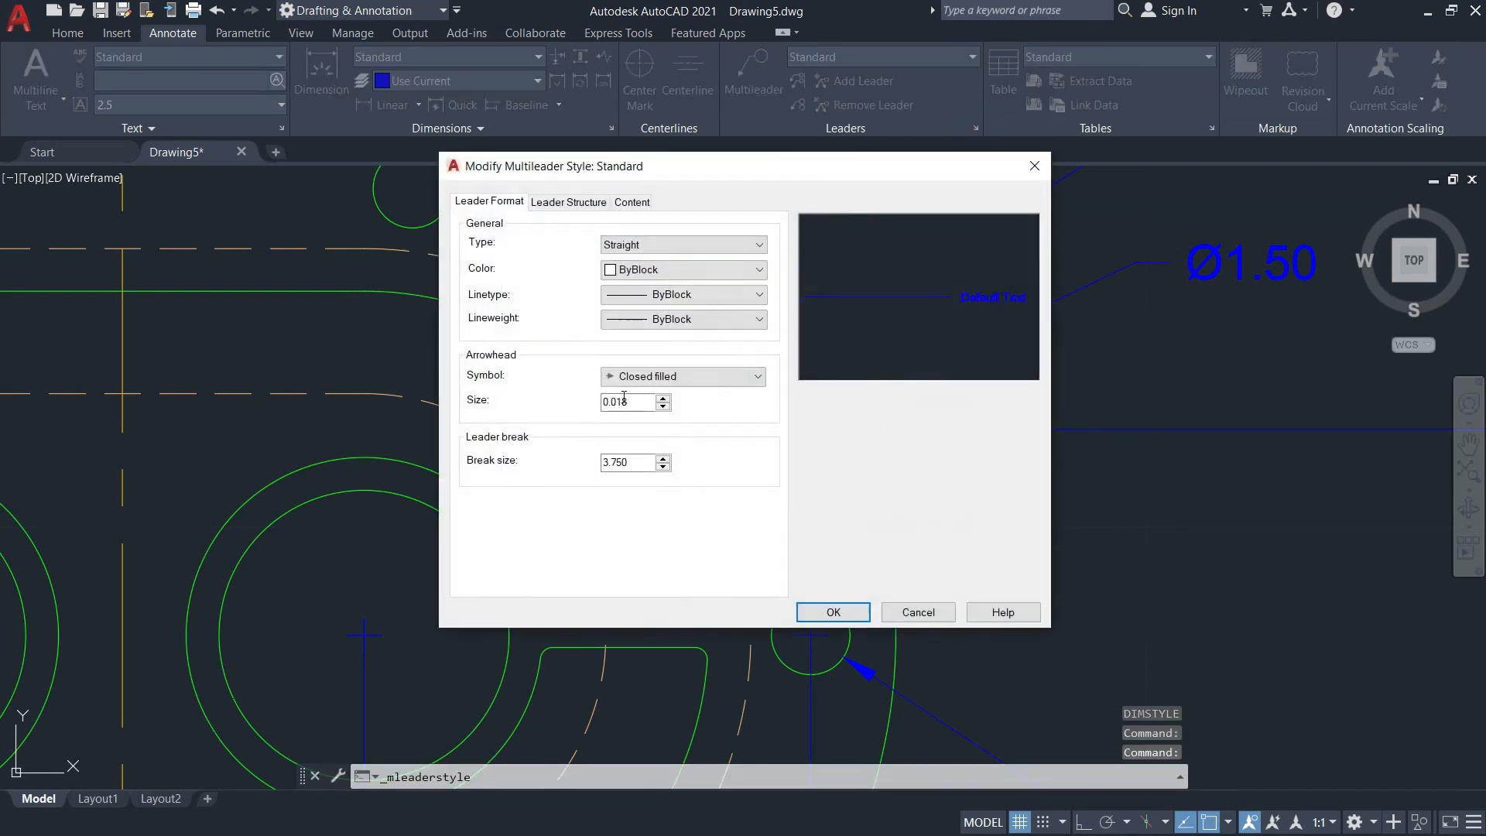
pyautogui.click(631, 401)
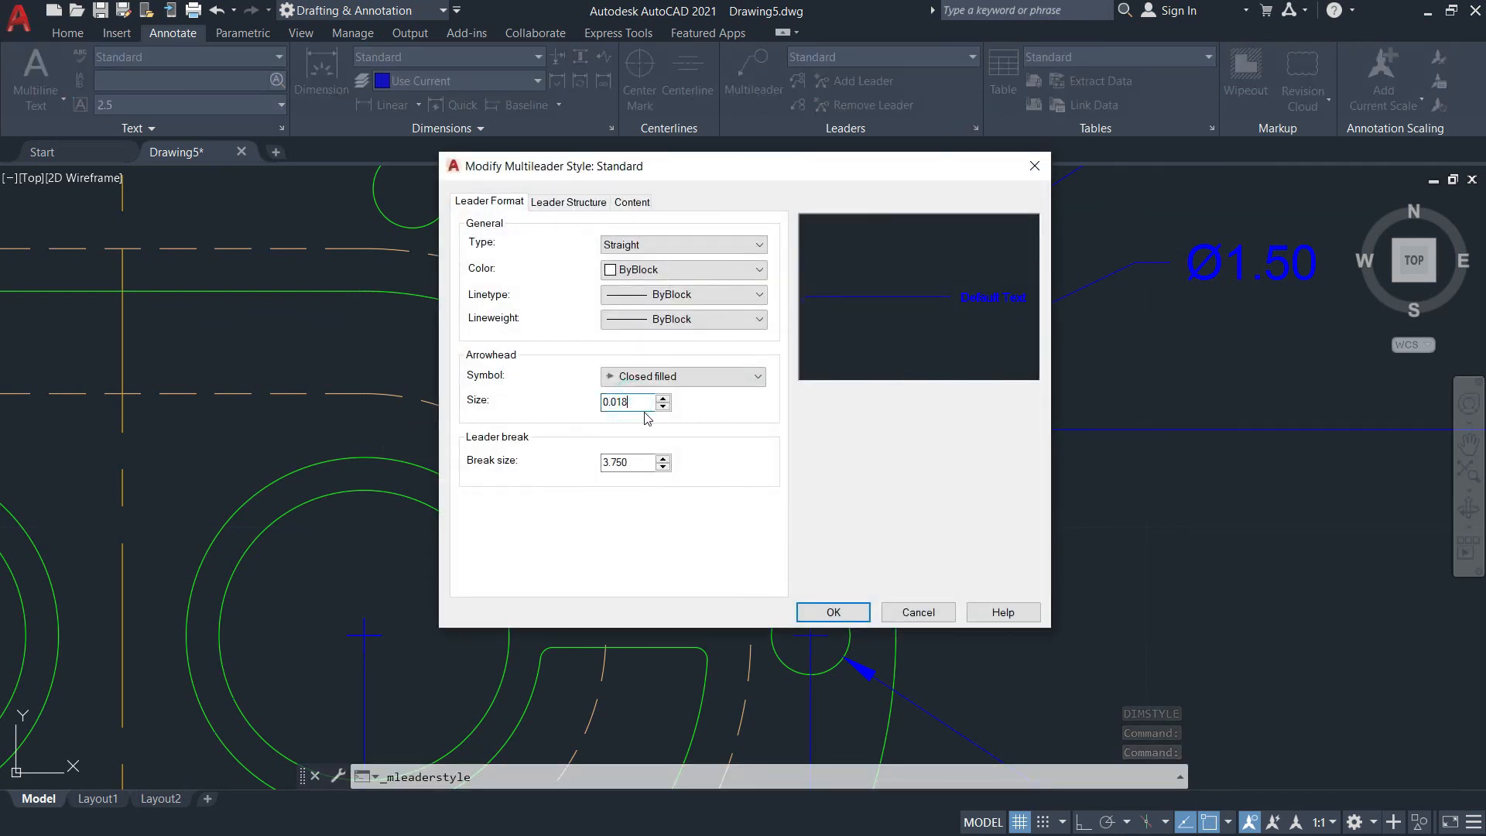
pyautogui.press('BackSpace')
pyautogui.press('BackSpace')
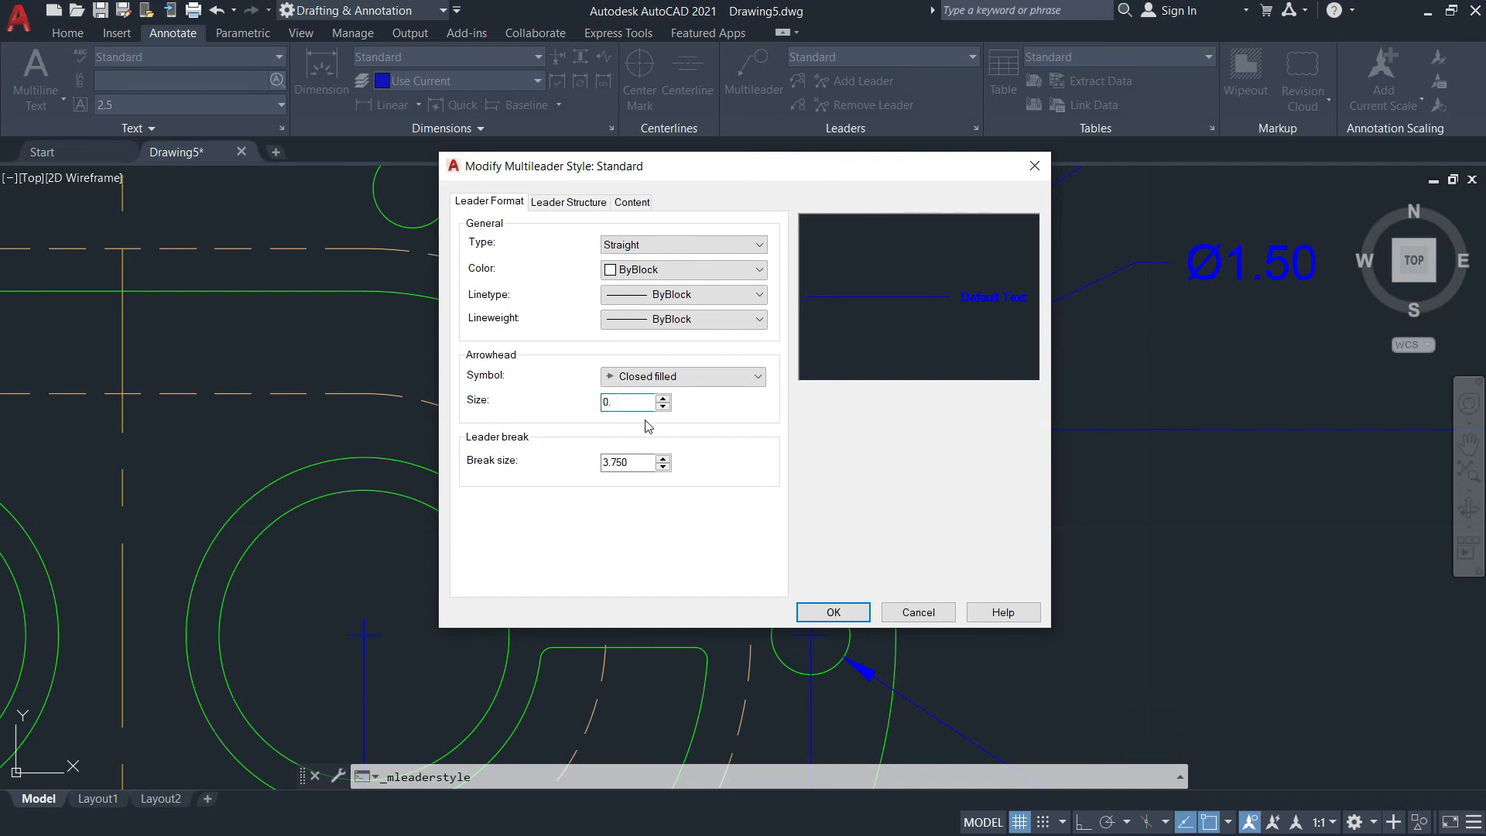
pyautogui.click(831, 611)
pyautogui.click(851, 520)
pyautogui.scroll(-5, 770, 546)
pyautogui.moveTo(780, 531)
pyautogui.mouseDown(button='middle')
pyautogui.moveTo(876, 464)
pyautogui.moveTo(1045, 425)
pyautogui.mouseUp(button='middle')
pyautogui.click(1054, 428)
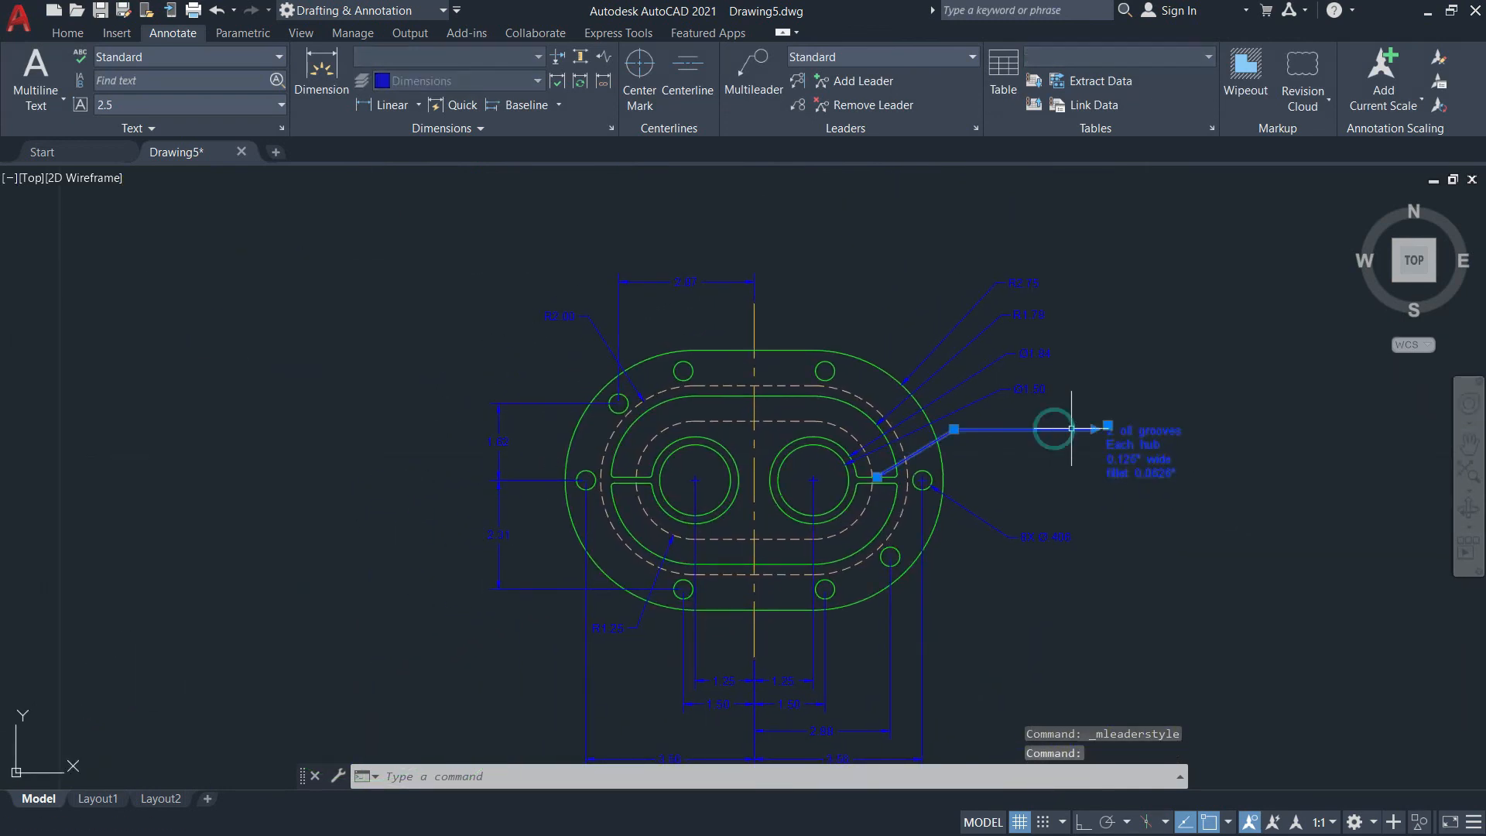
pyautogui.click(1097, 428)
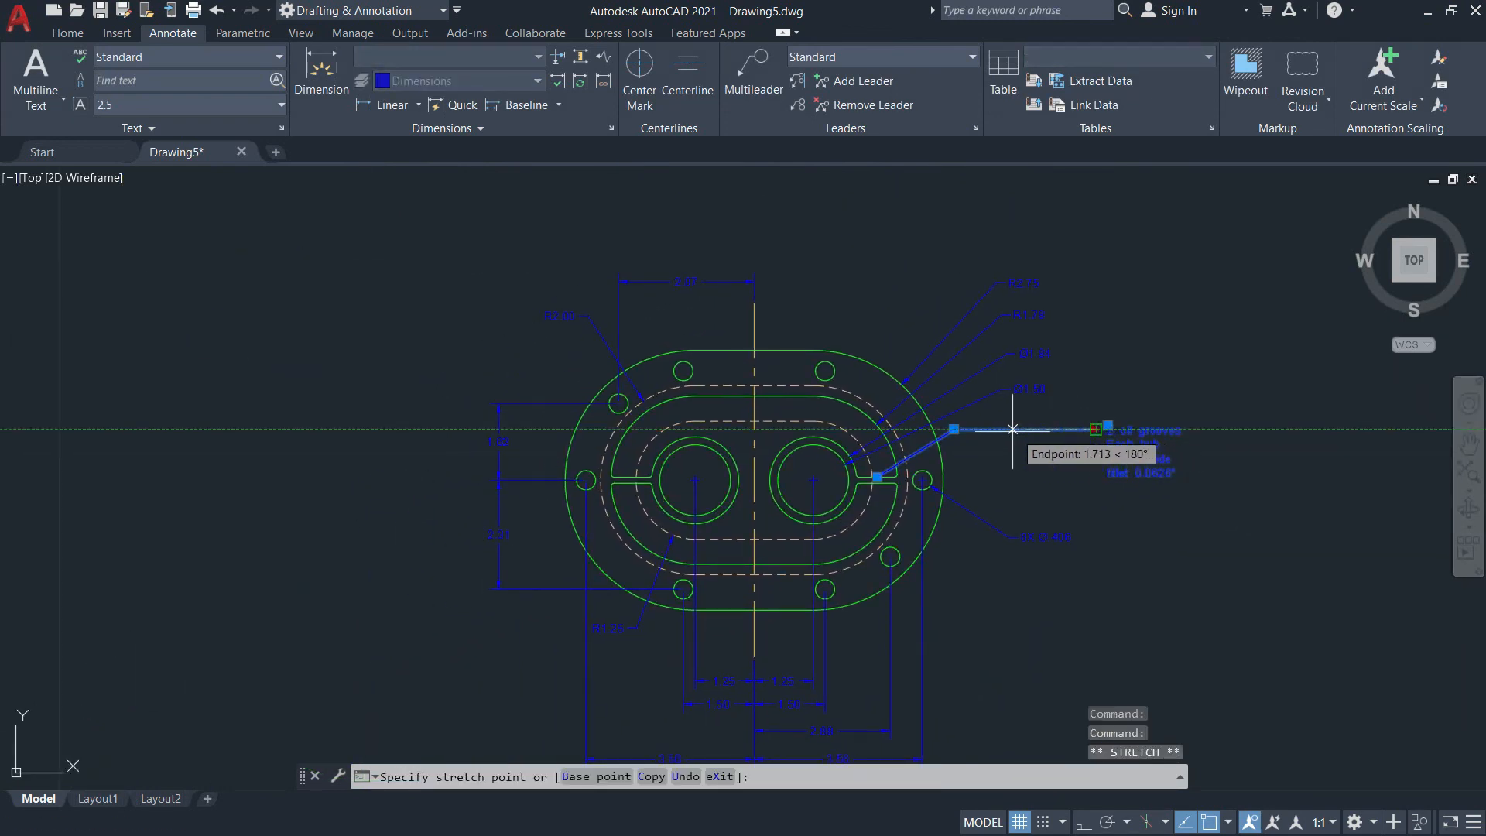
pyautogui.scroll(4, 1027, 428)
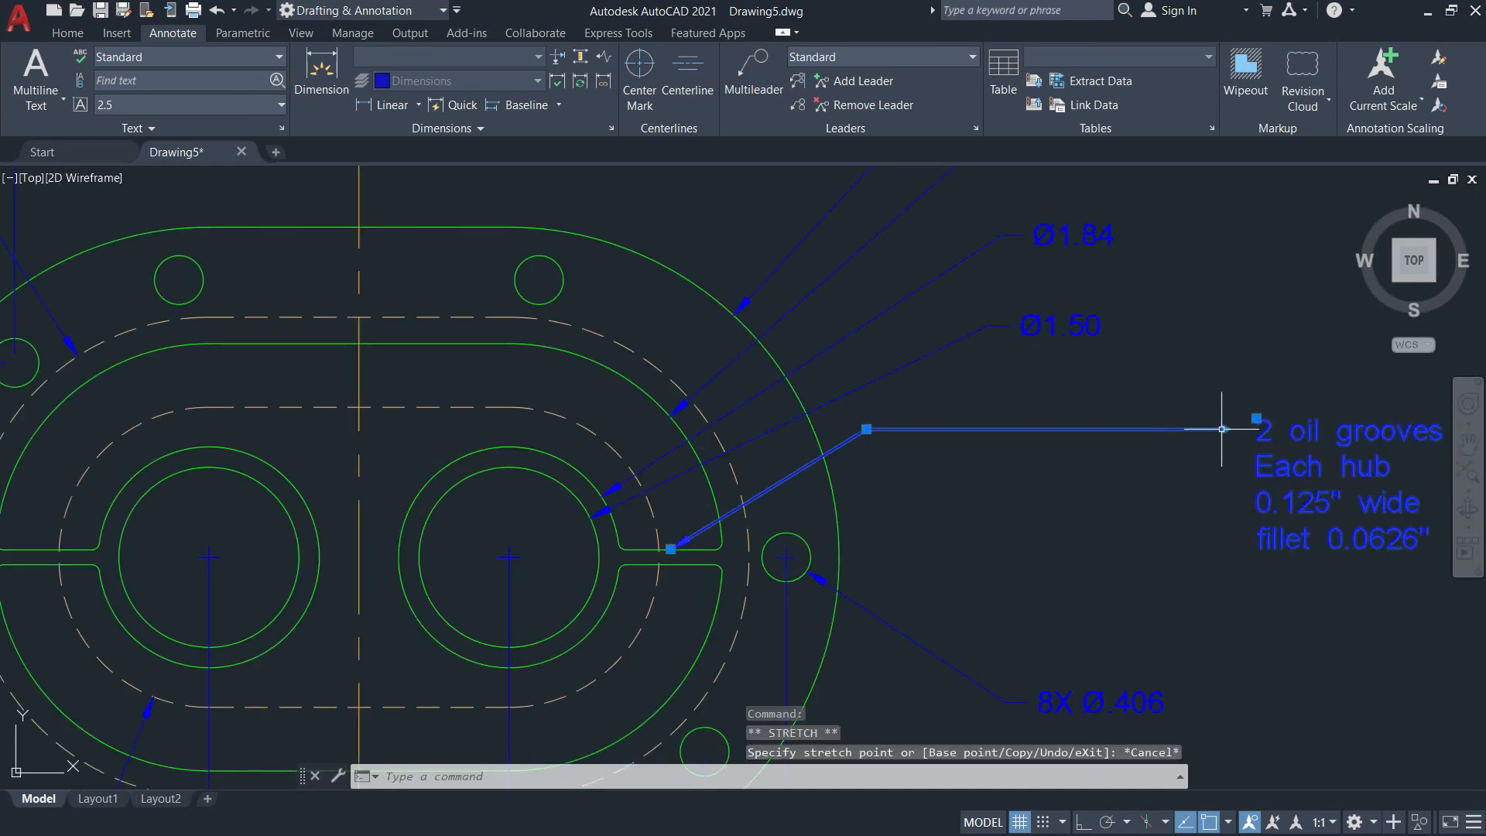
pyautogui.click(1089, 490)
pyautogui.press('F1')
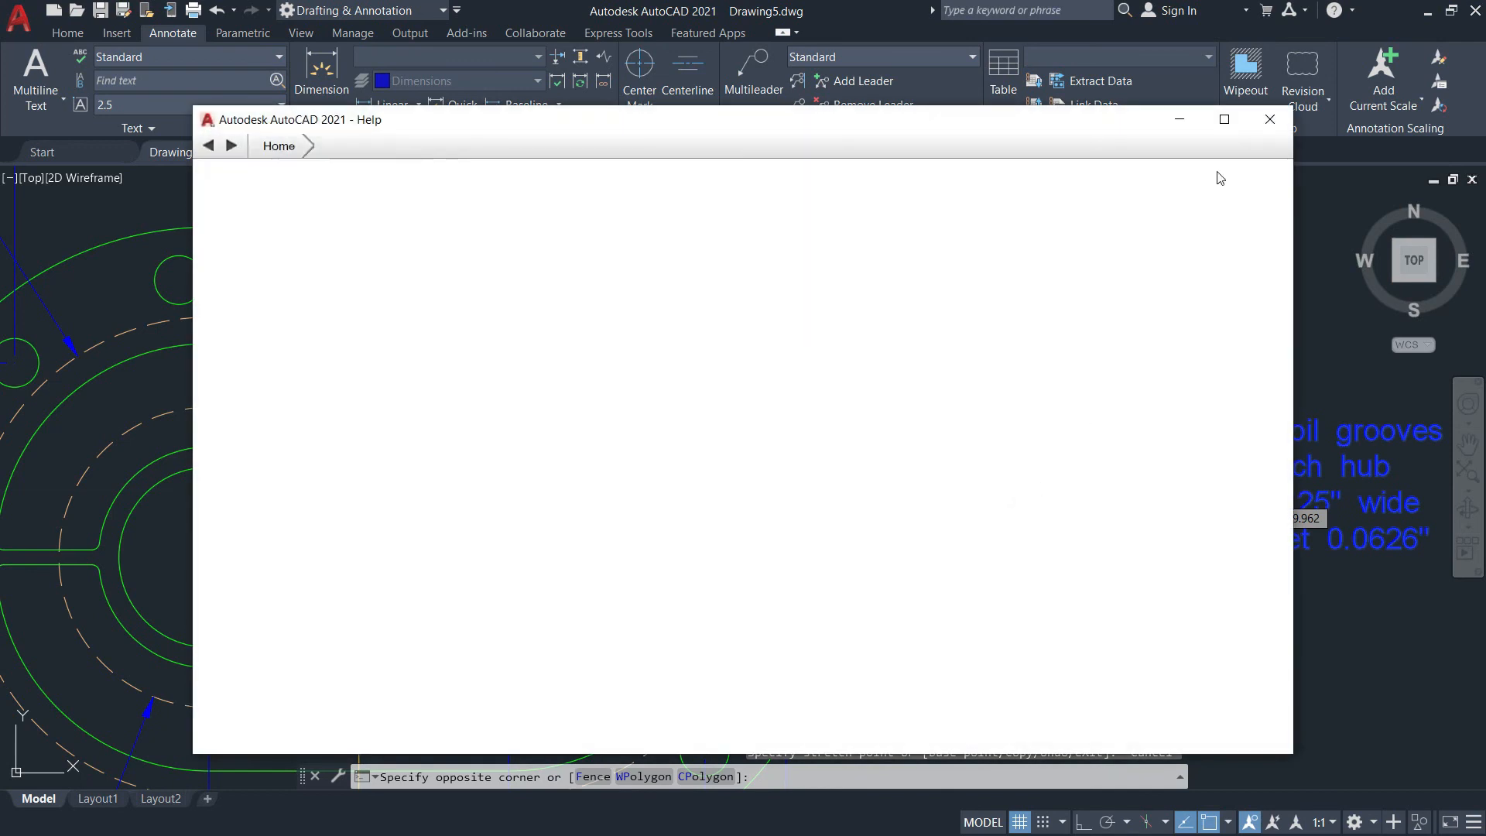
pyautogui.click(1267, 120)
# Shorten the horizontal landing of the oil-groove leader by stretching its text end toward the plate, roughly above the 8X Ø.406 label
pyautogui.moveTo(1010, 447)
pyautogui.mouseDown()
pyautogui.moveTo(981, 401)
pyautogui.moveTo(998, 404)
pyautogui.mouseUp()
pyautogui.scroll(5, 1229, 426)
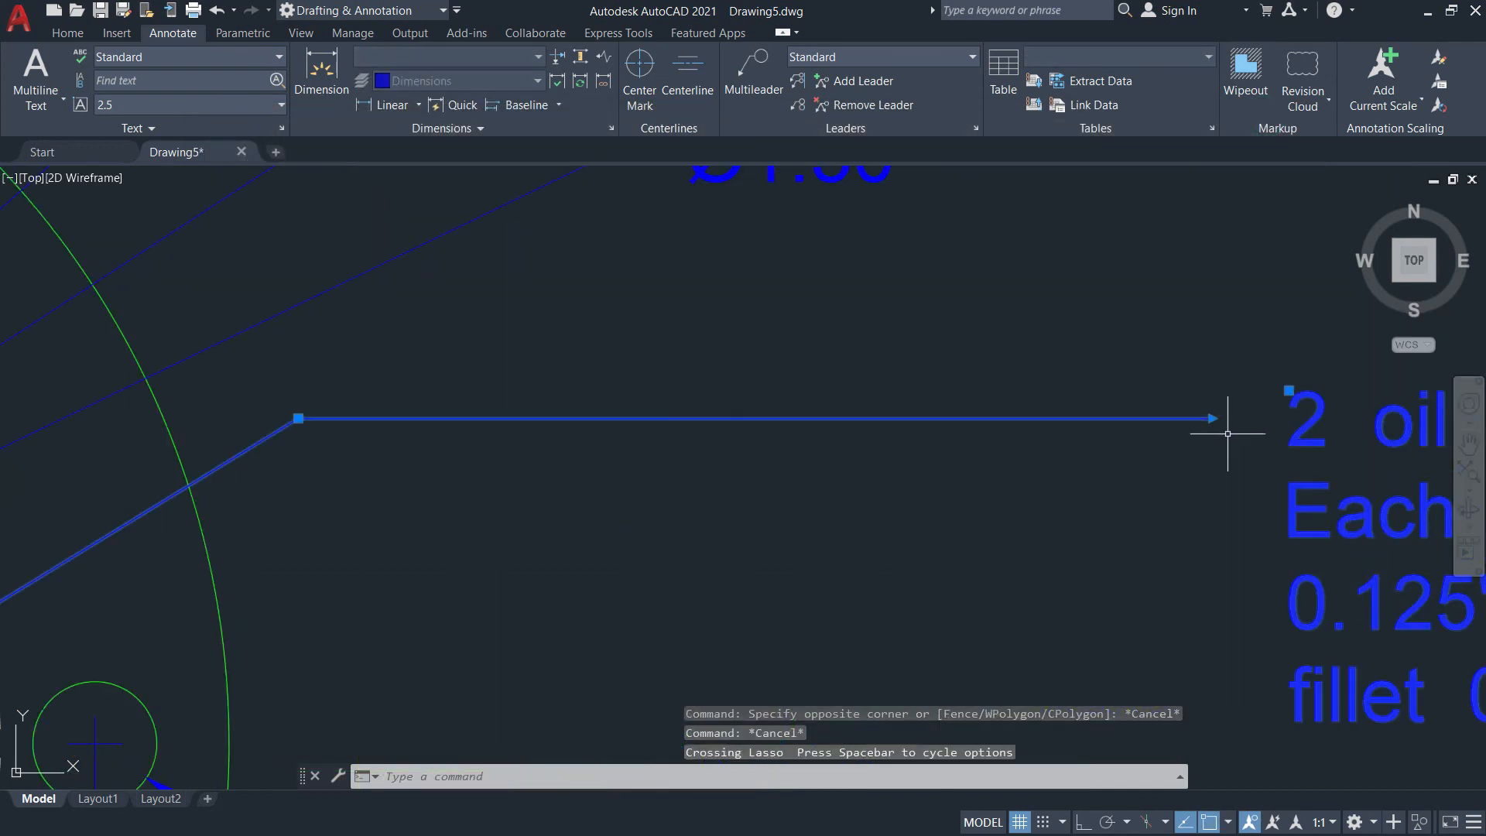
pyautogui.click(1227, 428)
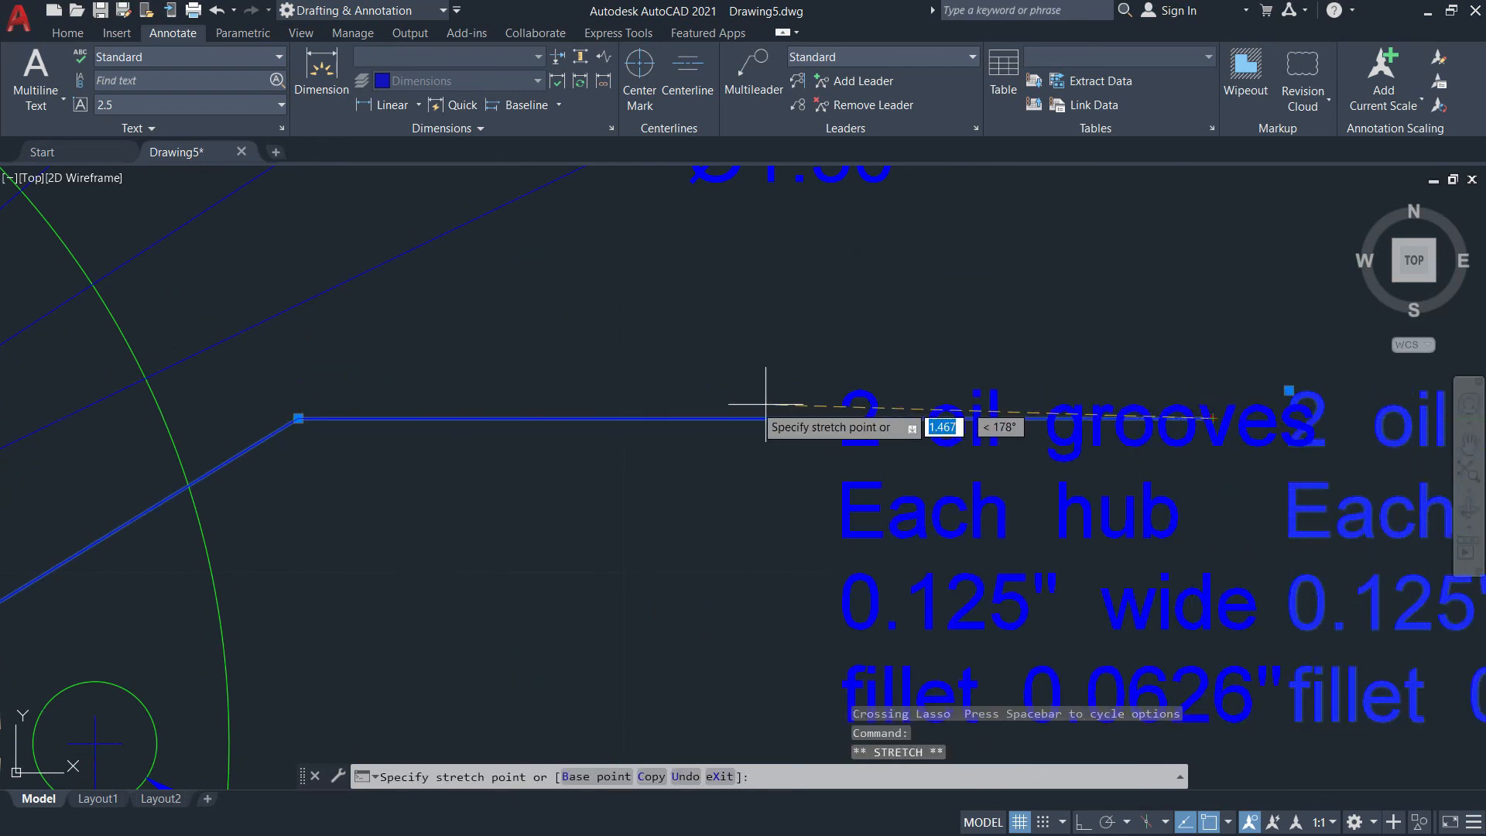
pyautogui.click(662, 418)
pyautogui.scroll(-5, 662, 418)
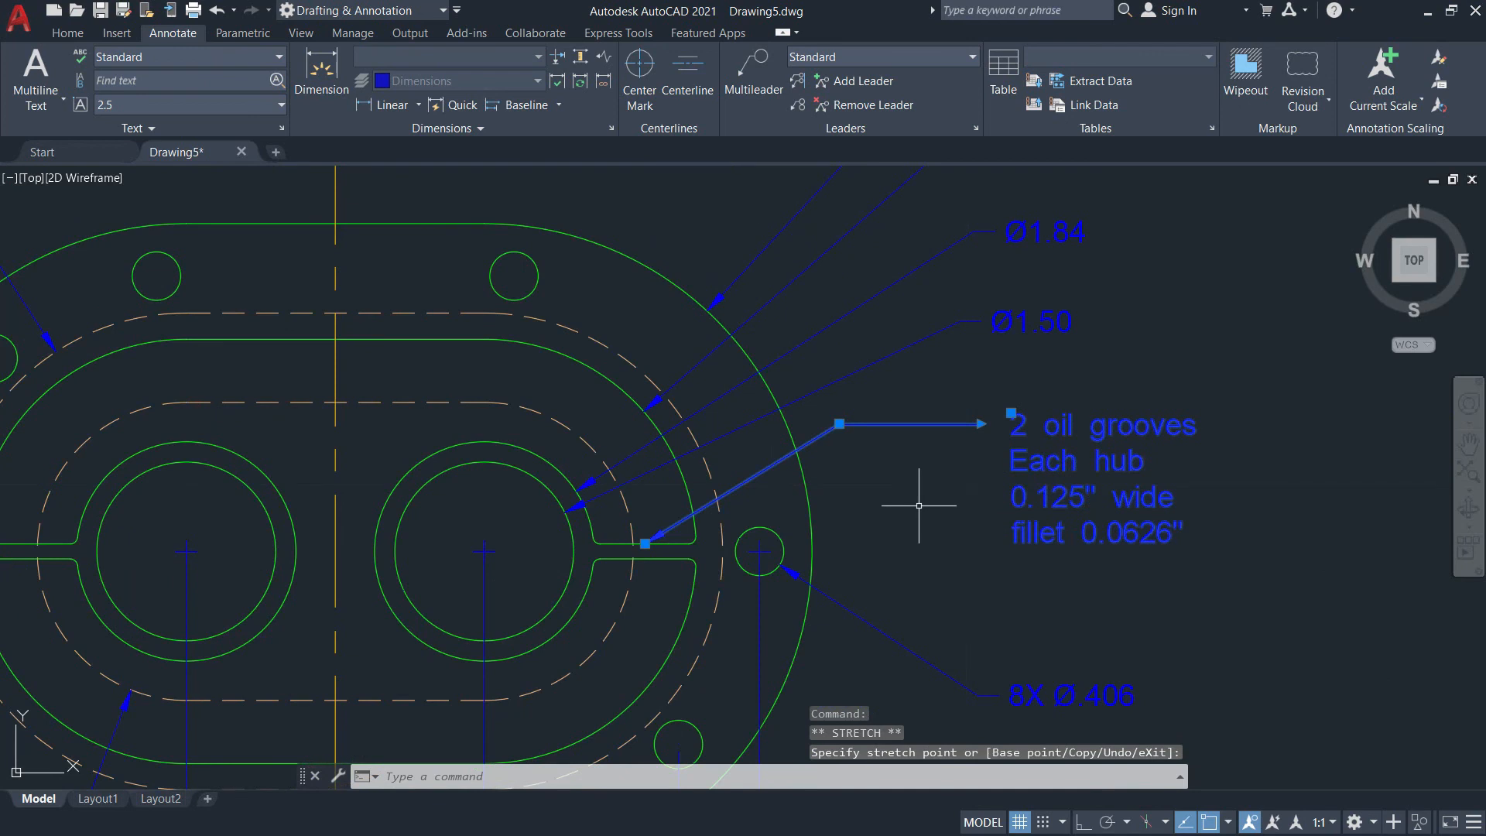
pyautogui.press('Escape')
pyautogui.scroll(-5, 960, 495)
pyautogui.moveTo(985, 491)
pyautogui.mouseDown(button='middle')
pyautogui.moveTo(982, 434)
pyautogui.moveTo(933, 397)
pyautogui.moveTo(910, 408)
pyautogui.moveTo(958, 416)
pyautogui.mouseUp(button='middle')
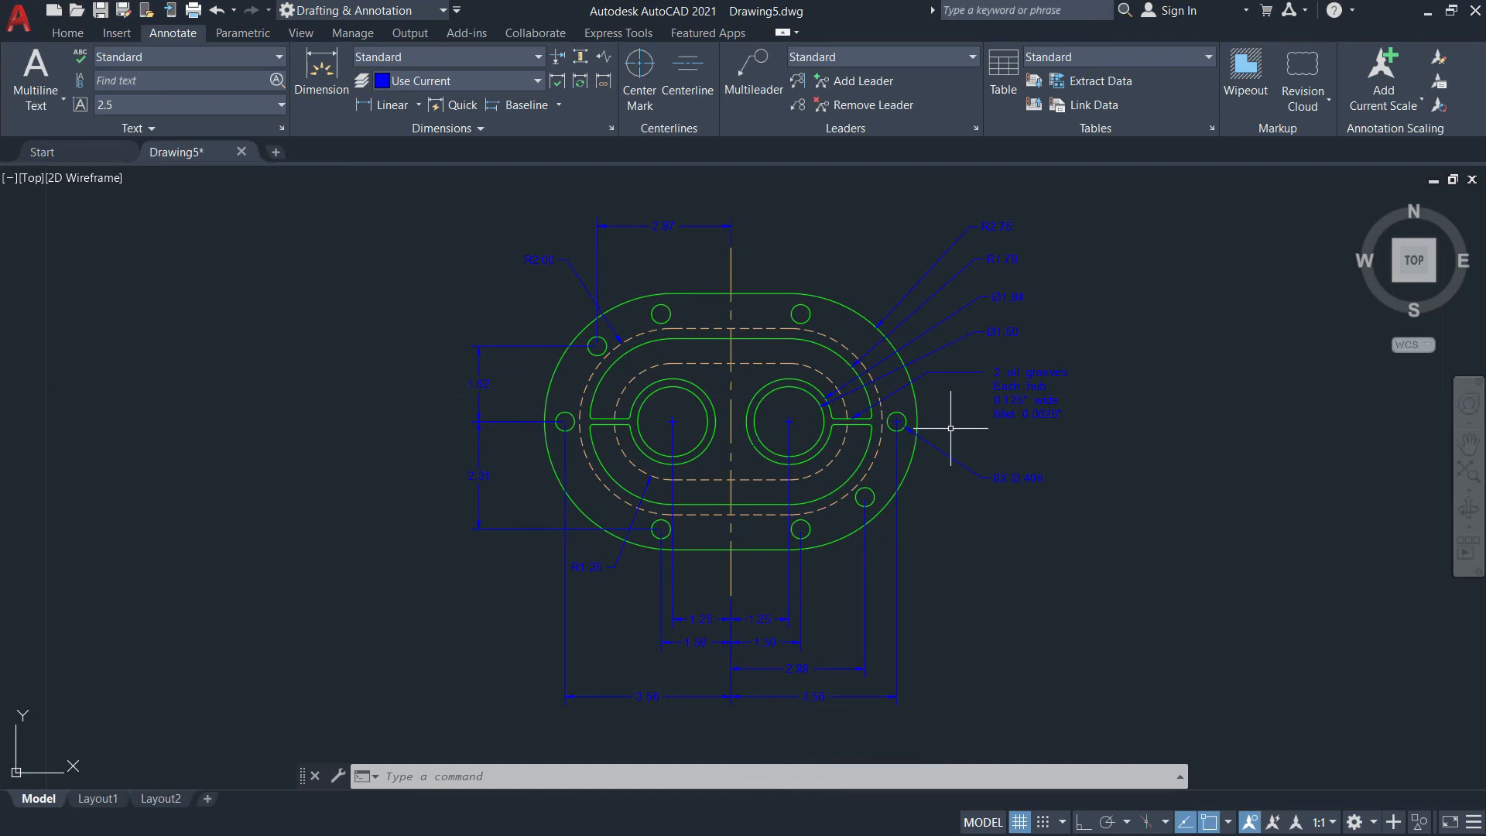
# Make the Text layer current for labelling the empty area below the plate
pyautogui.scroll(-3, 851, 349)
pyautogui.scroll(3, 780, 521)
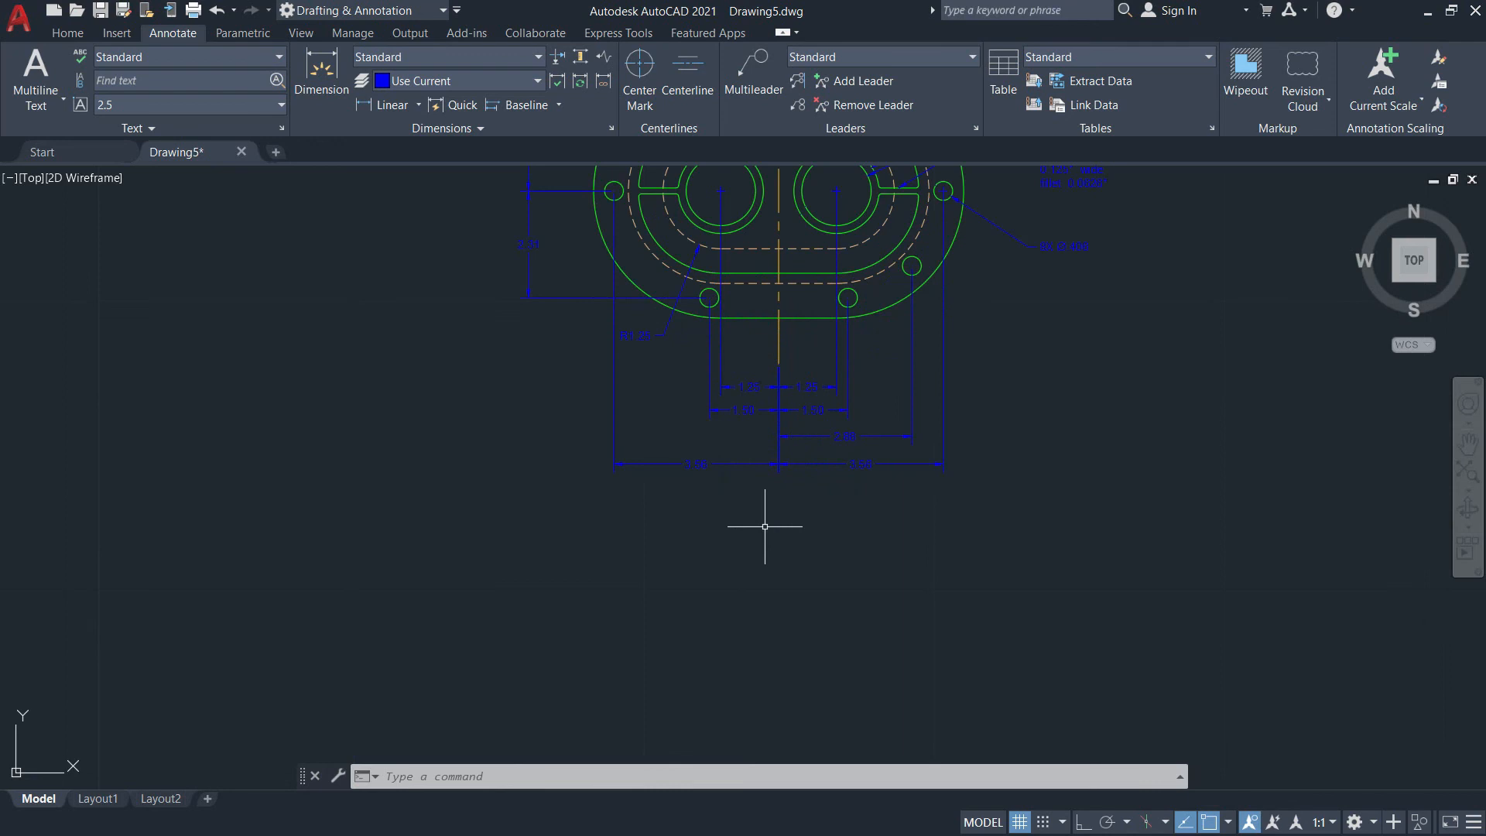
pyautogui.click(69, 34)
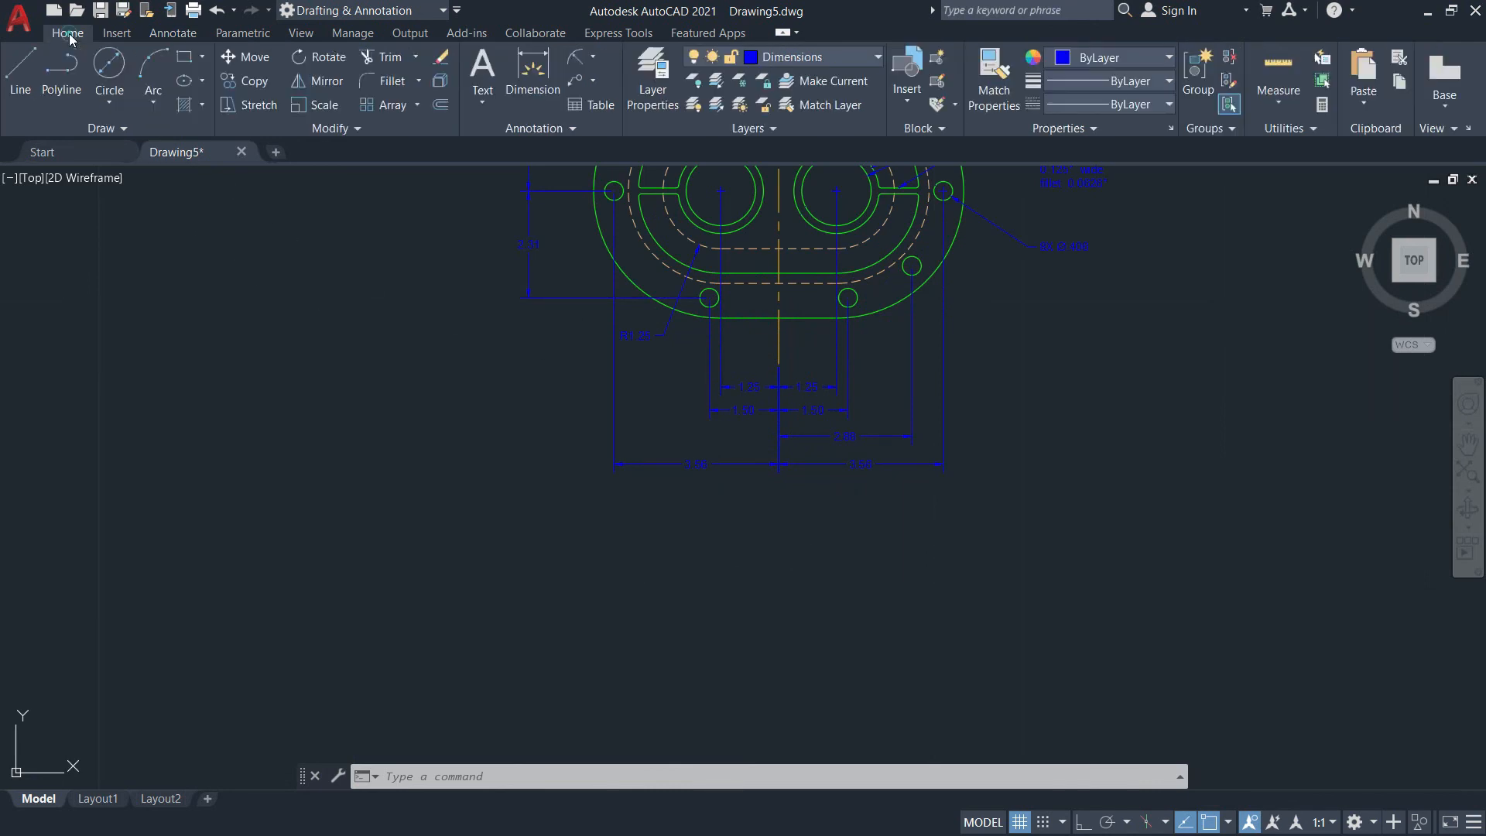
pyautogui.click(799, 58)
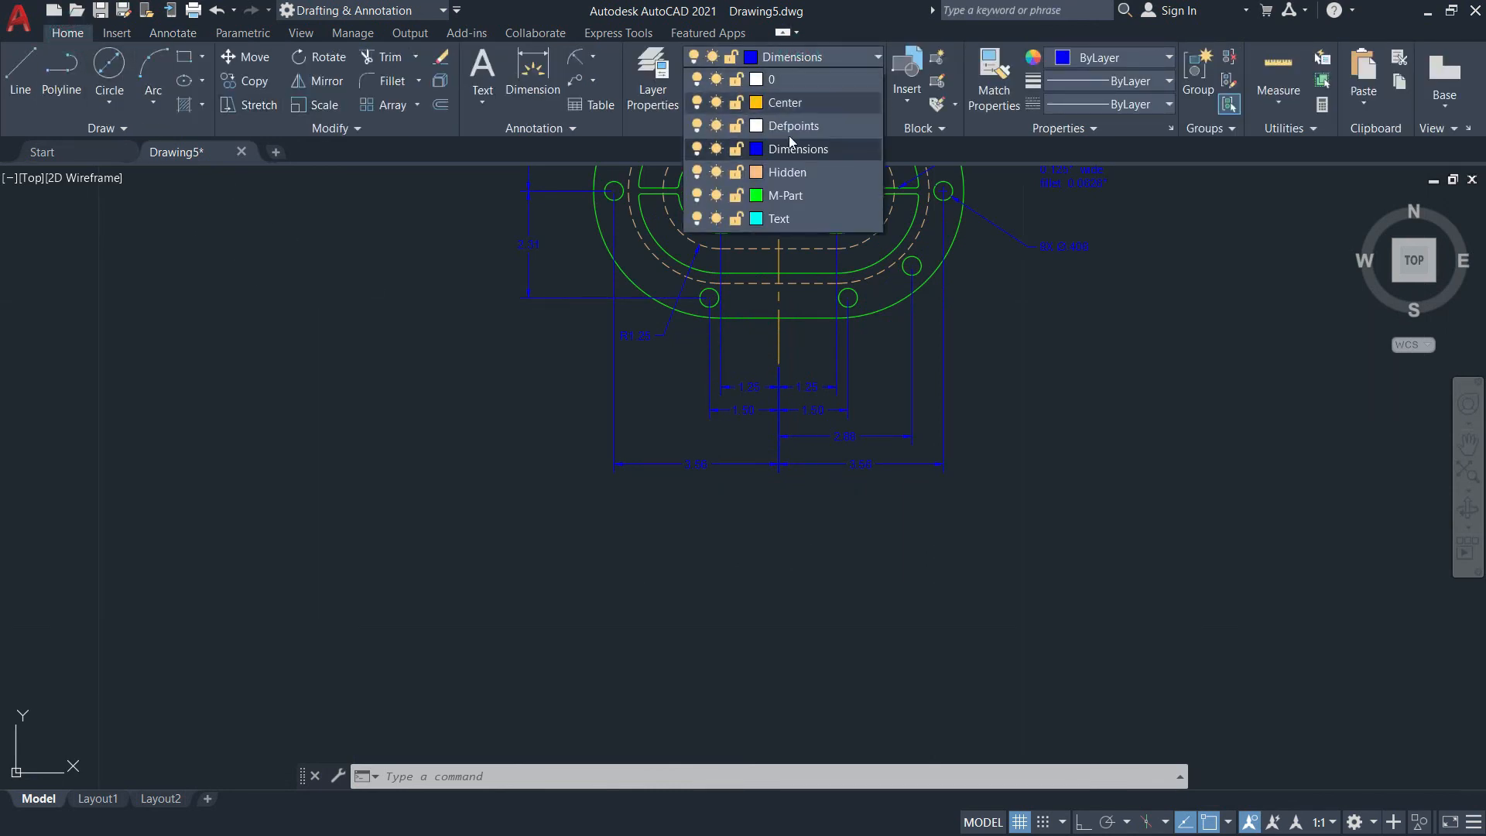
pyautogui.click(780, 219)
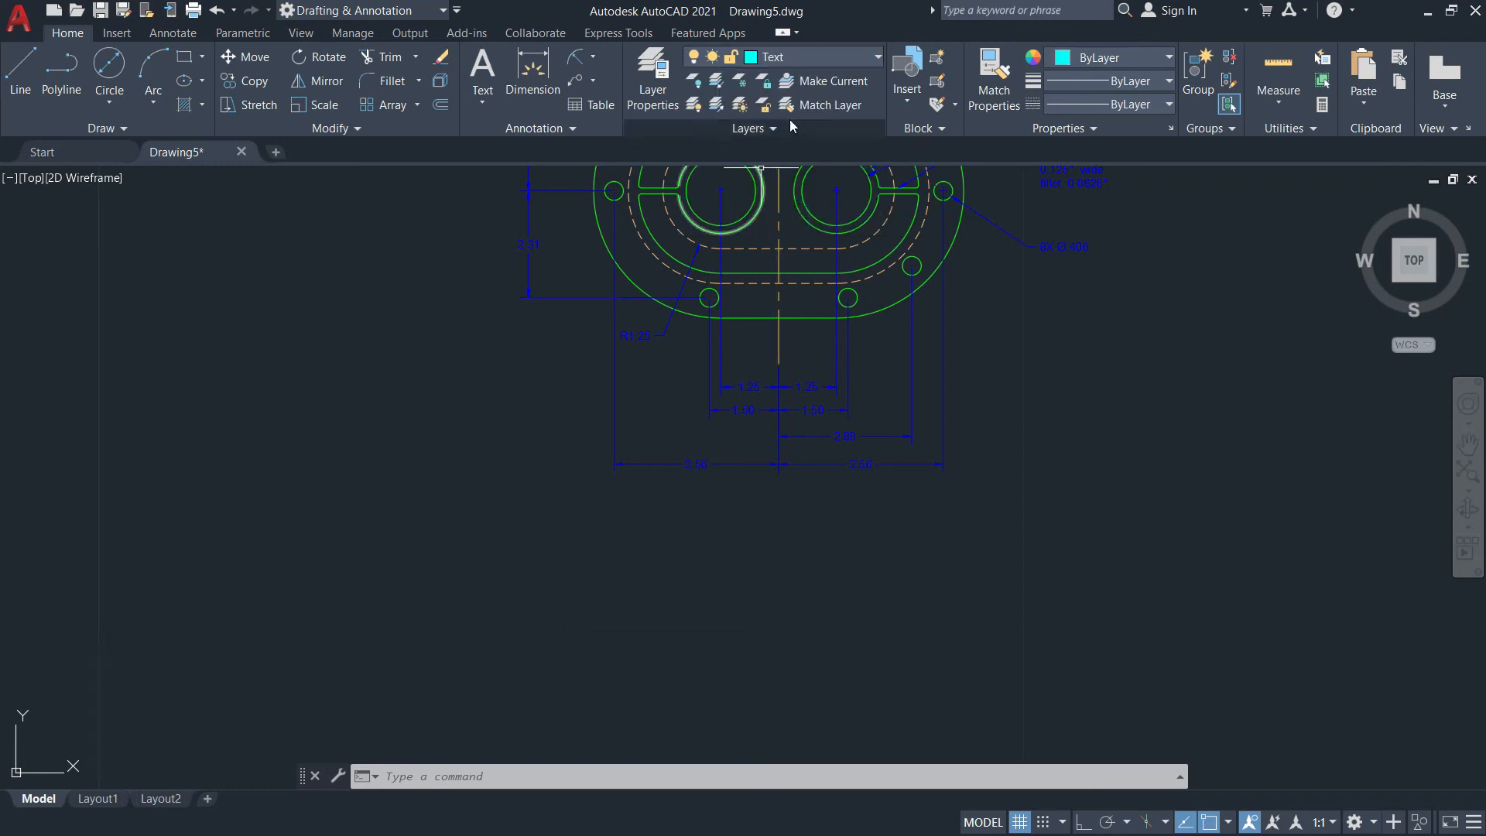
# Add single-line text reading Front View below the plate's lowest dimensions, with height 2.5 and rotation angle 0
pyautogui.click(482, 100)
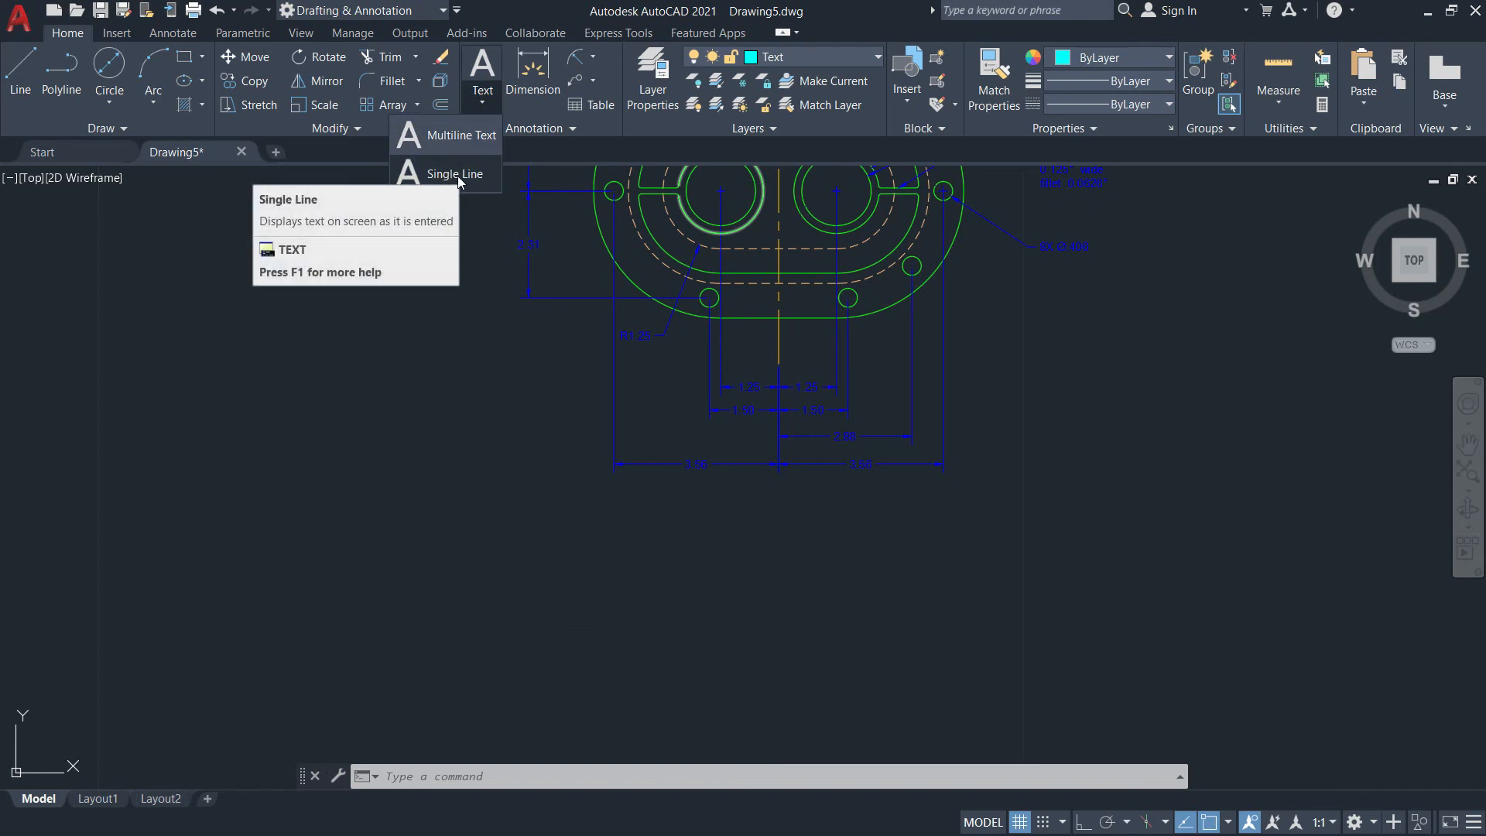
pyautogui.click(457, 175)
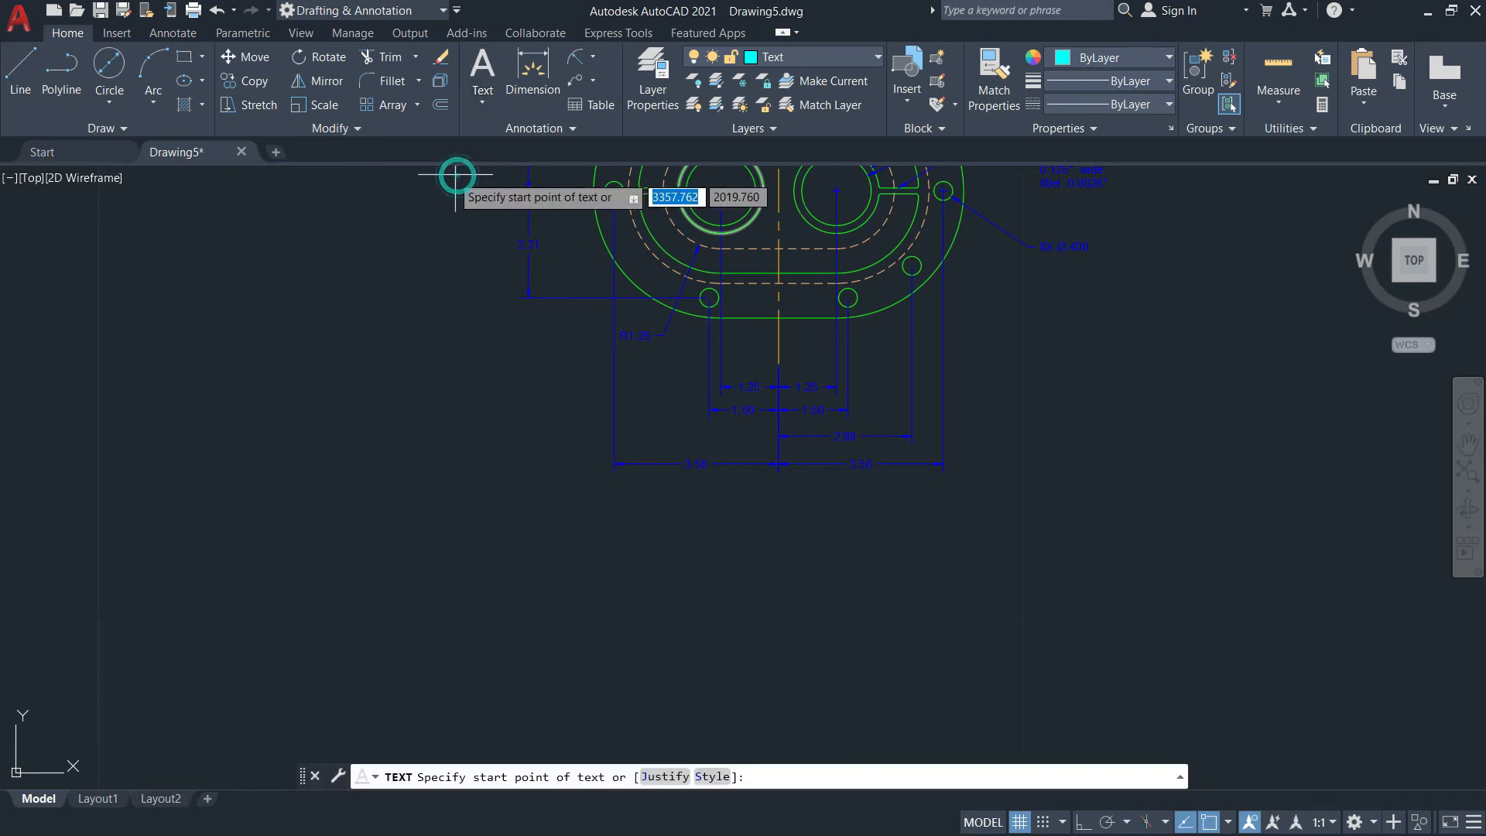
pyautogui.click(565, 526)
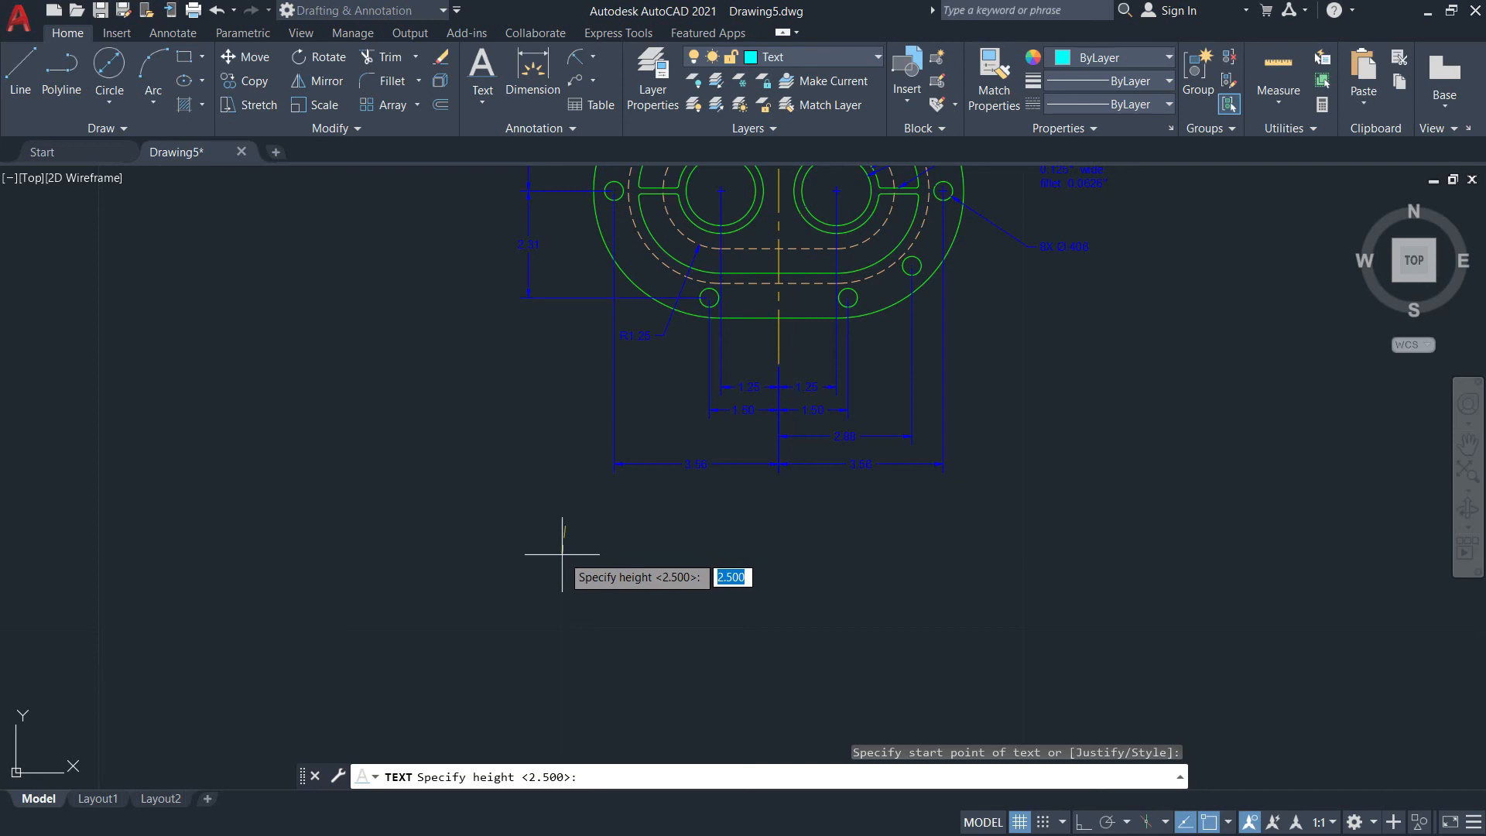
pyautogui.write('2')
pyautogui.press('Return')
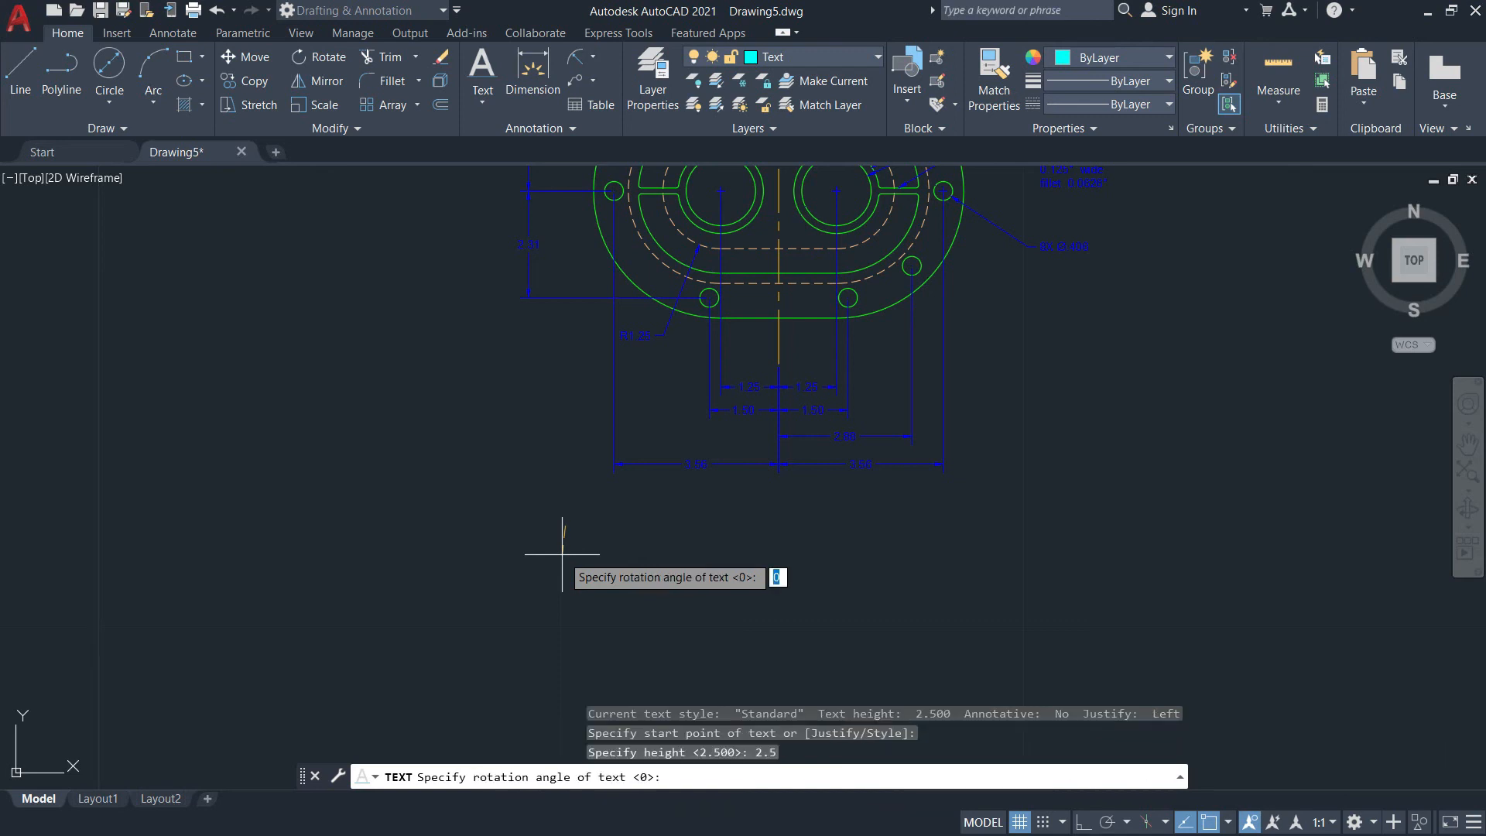
pyautogui.press('Return')
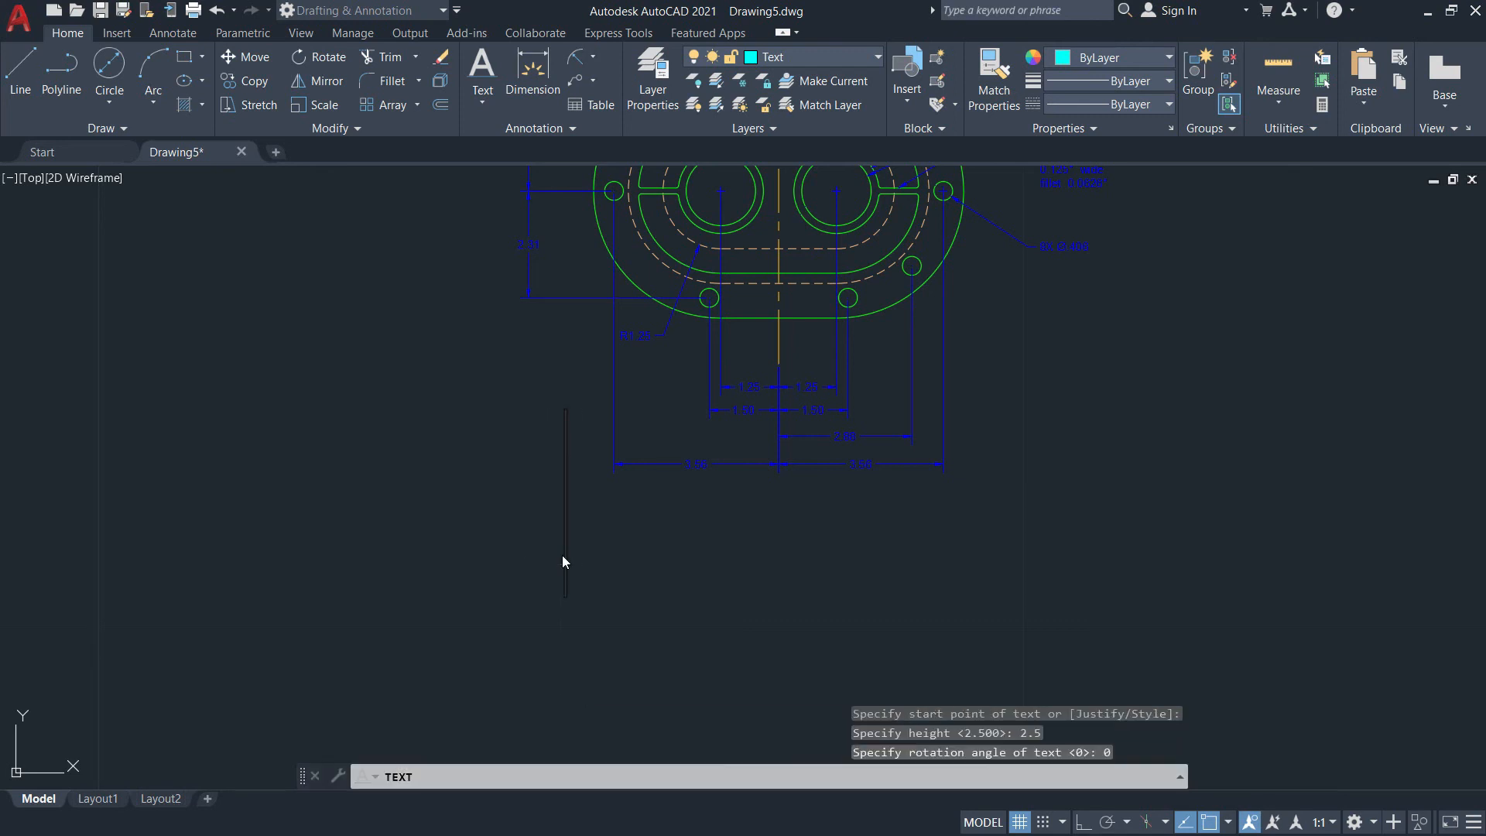
pyautogui.write('F')
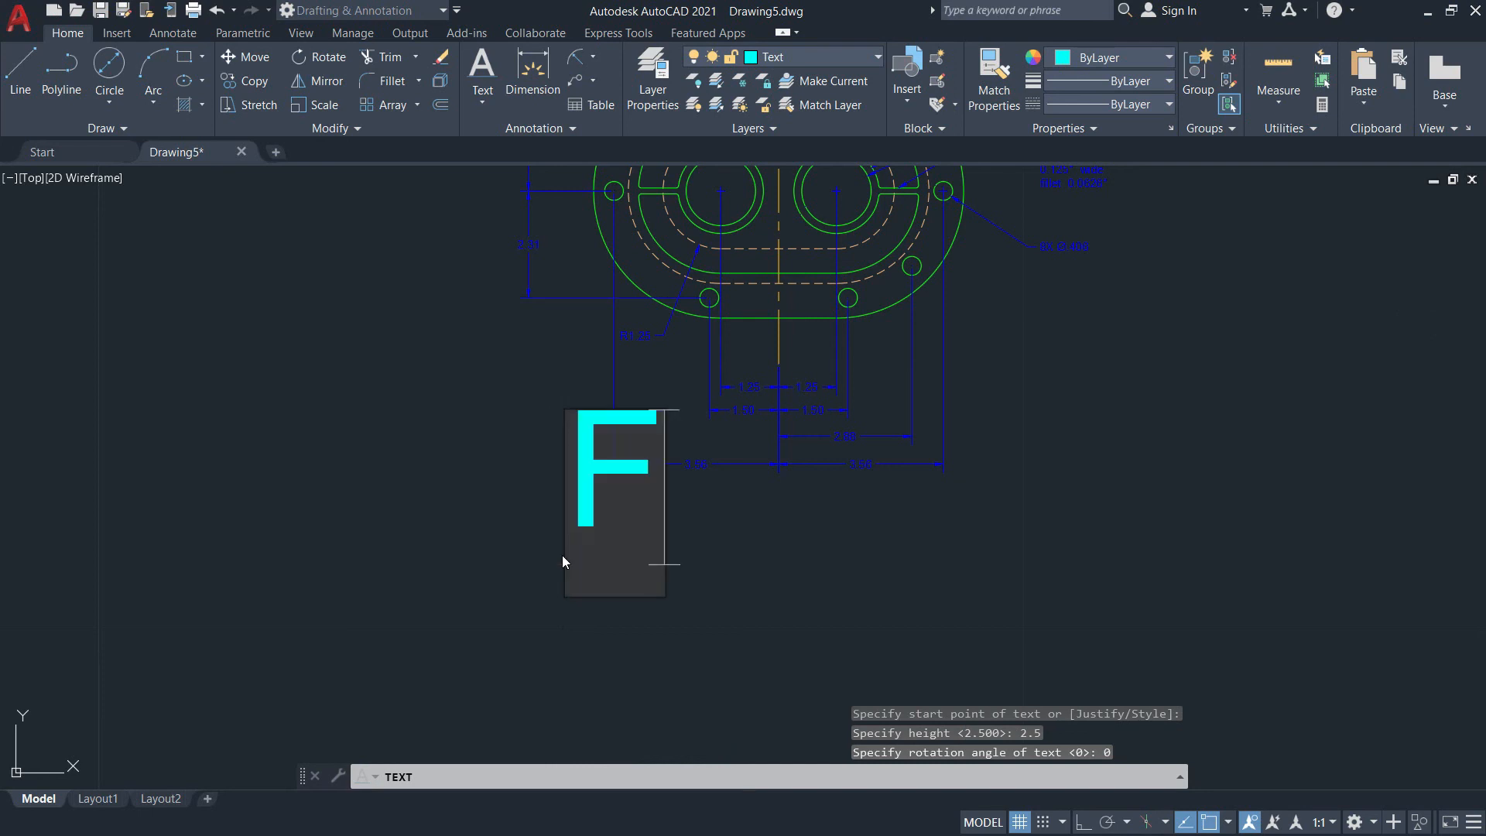
pyautogui.write('ront Vie')
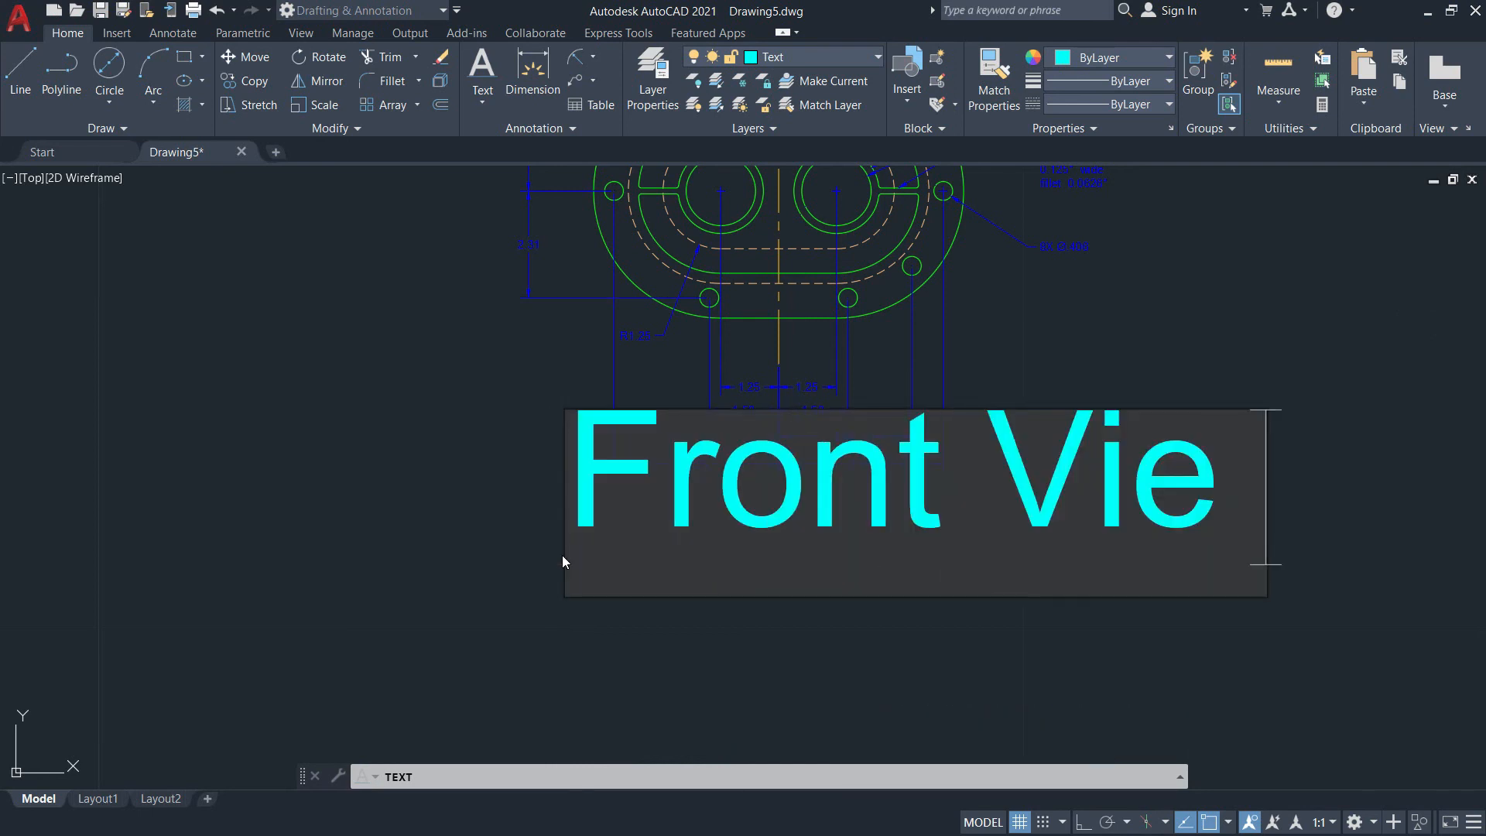
pyautogui.press('BackSpace')
pyautogui.press('BackSpace')
pyautogui.press('BackSpace')
pyautogui.press('BackSpace')
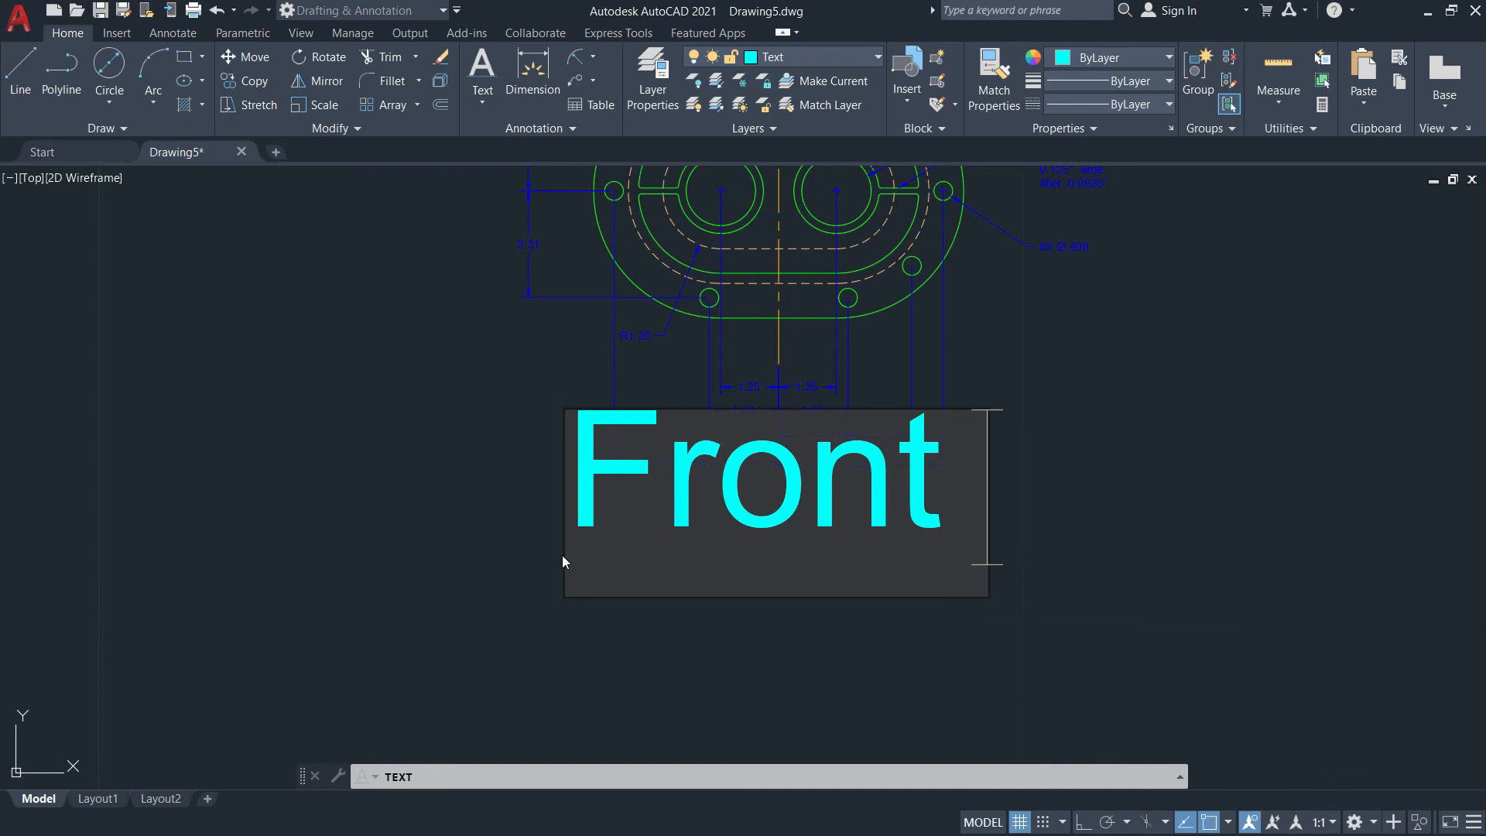
pyautogui.write('View')
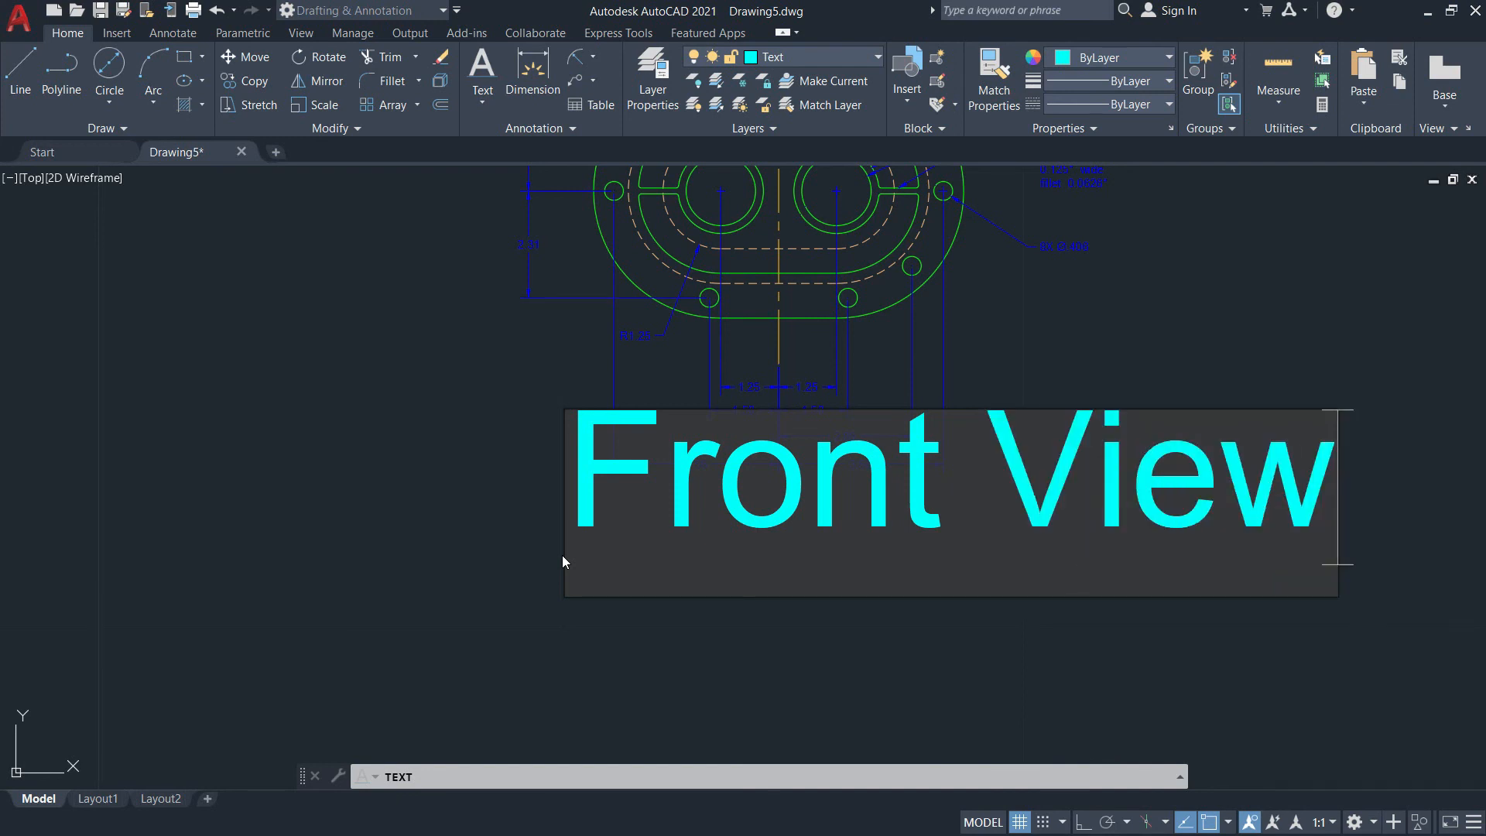
pyautogui.click(355, 431)
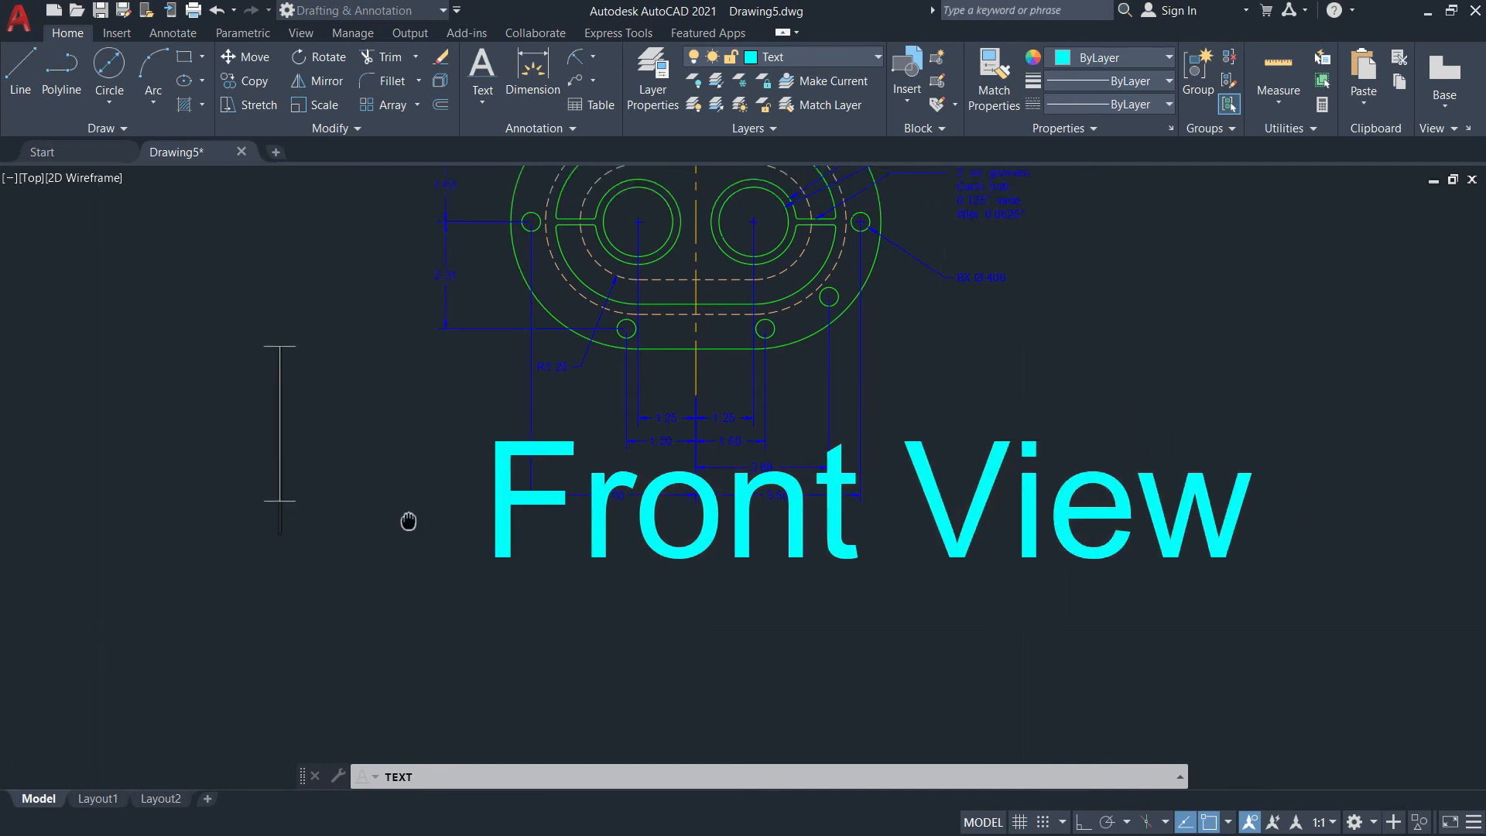
pyautogui.press('Return')
# Move the Front View text down and to the left so that it clears the plate's lowest dimensions
pyautogui.click(797, 538)
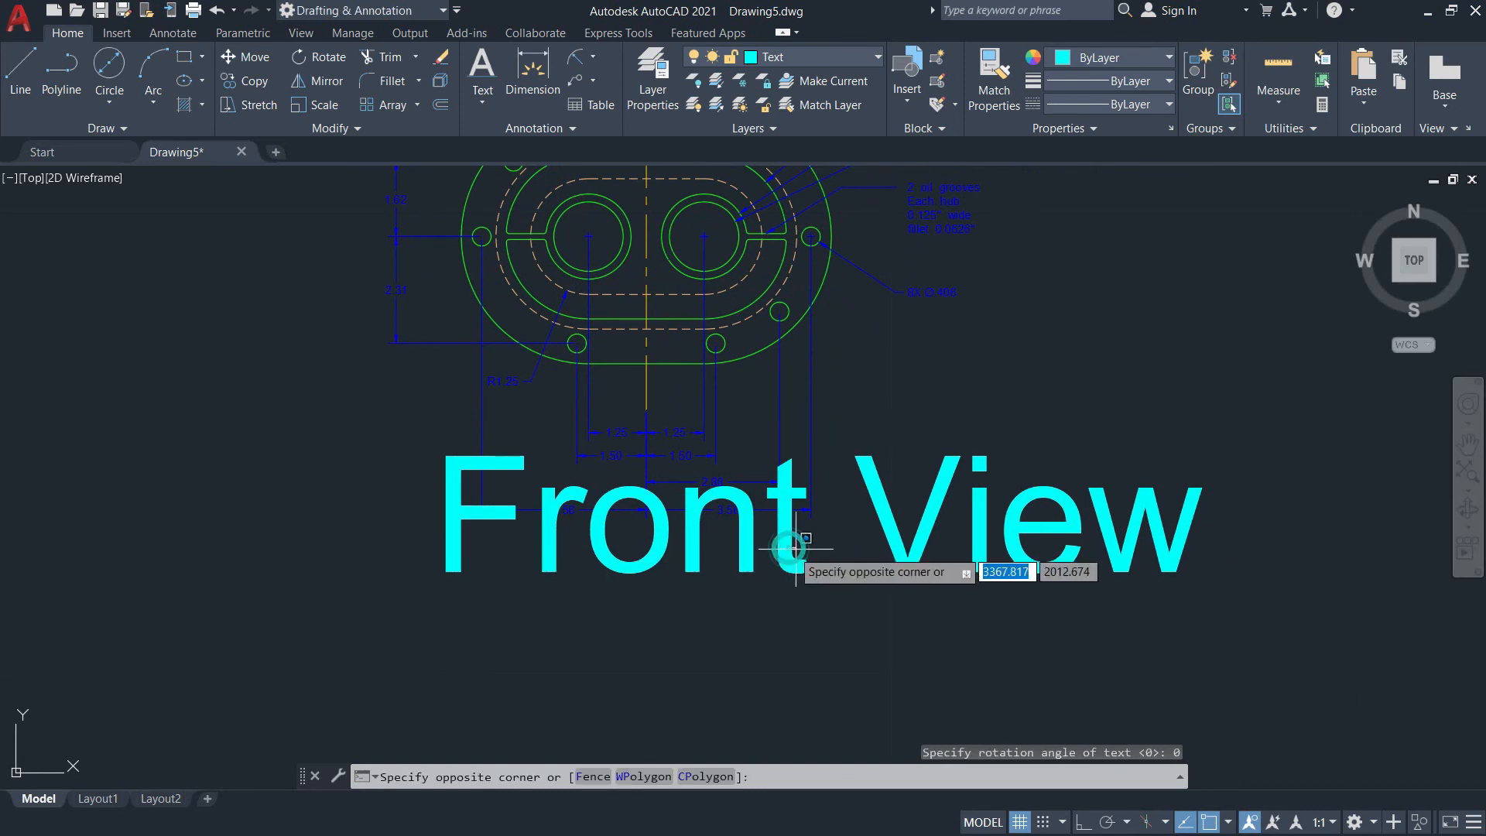
pyautogui.click(995, 523)
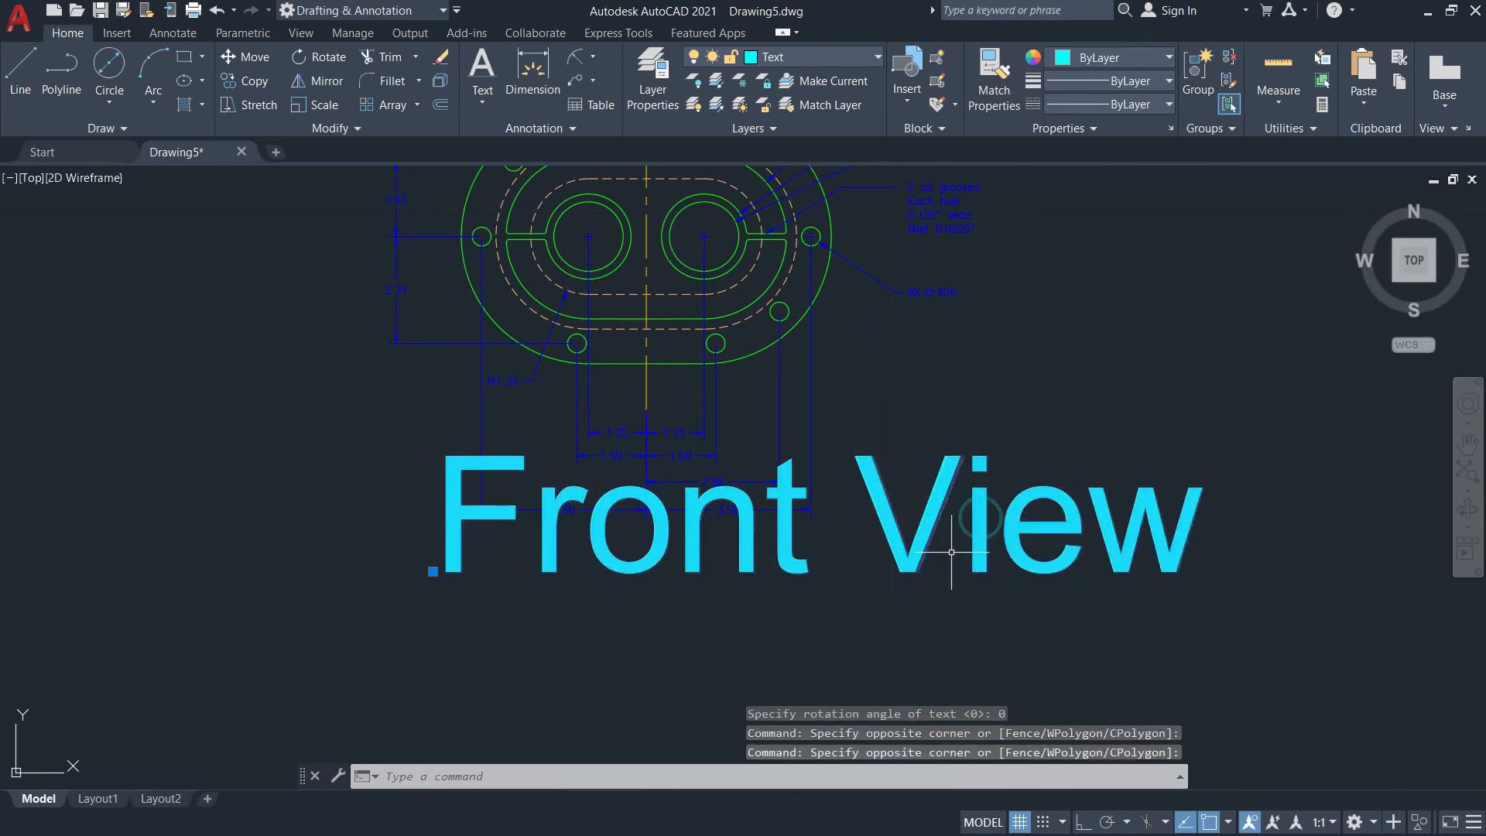
pyautogui.write('m')
pyautogui.press('Return')
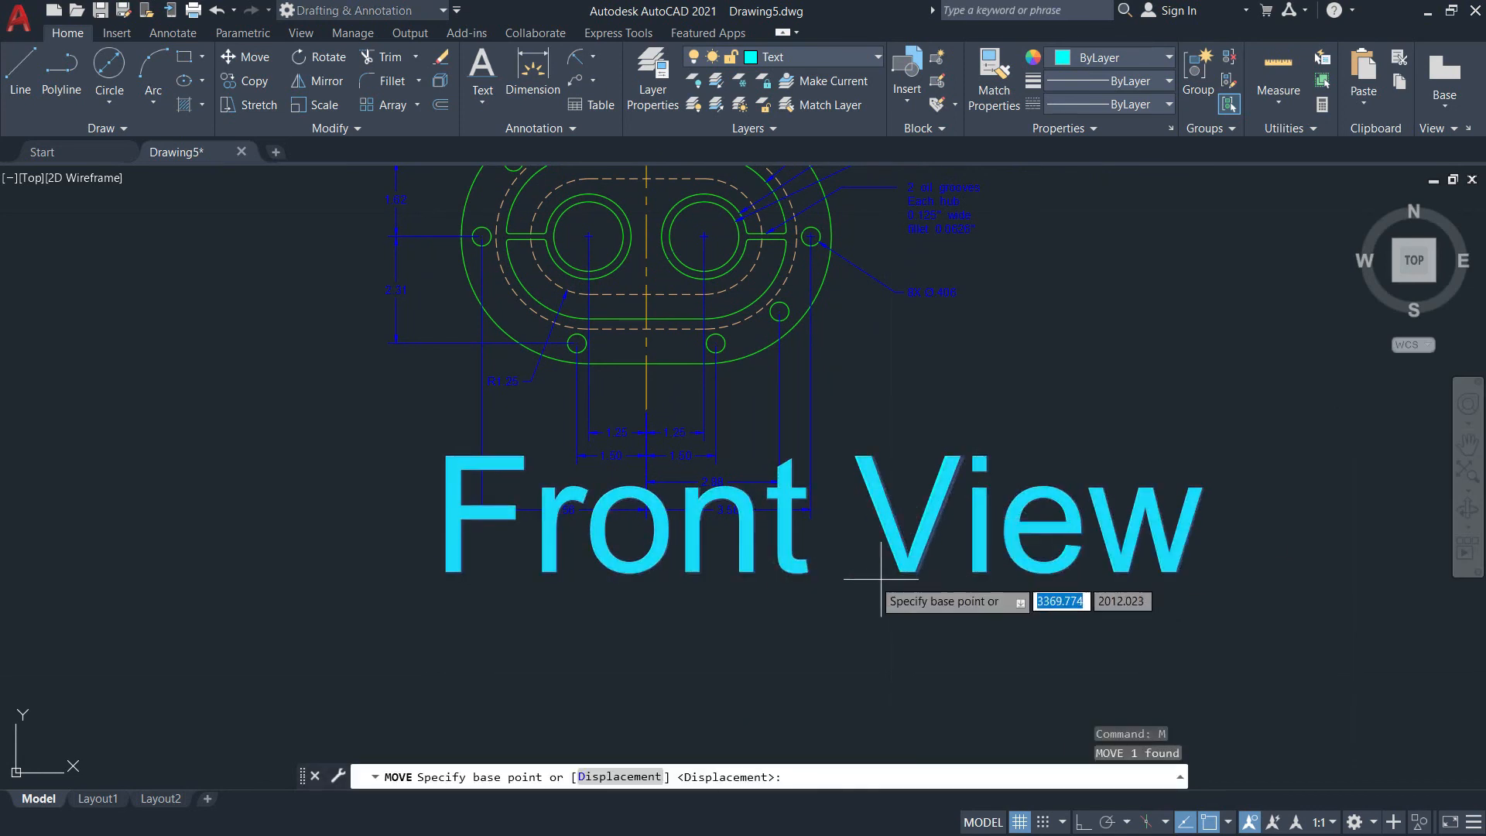
pyautogui.click(857, 533)
pyautogui.click(717, 604)
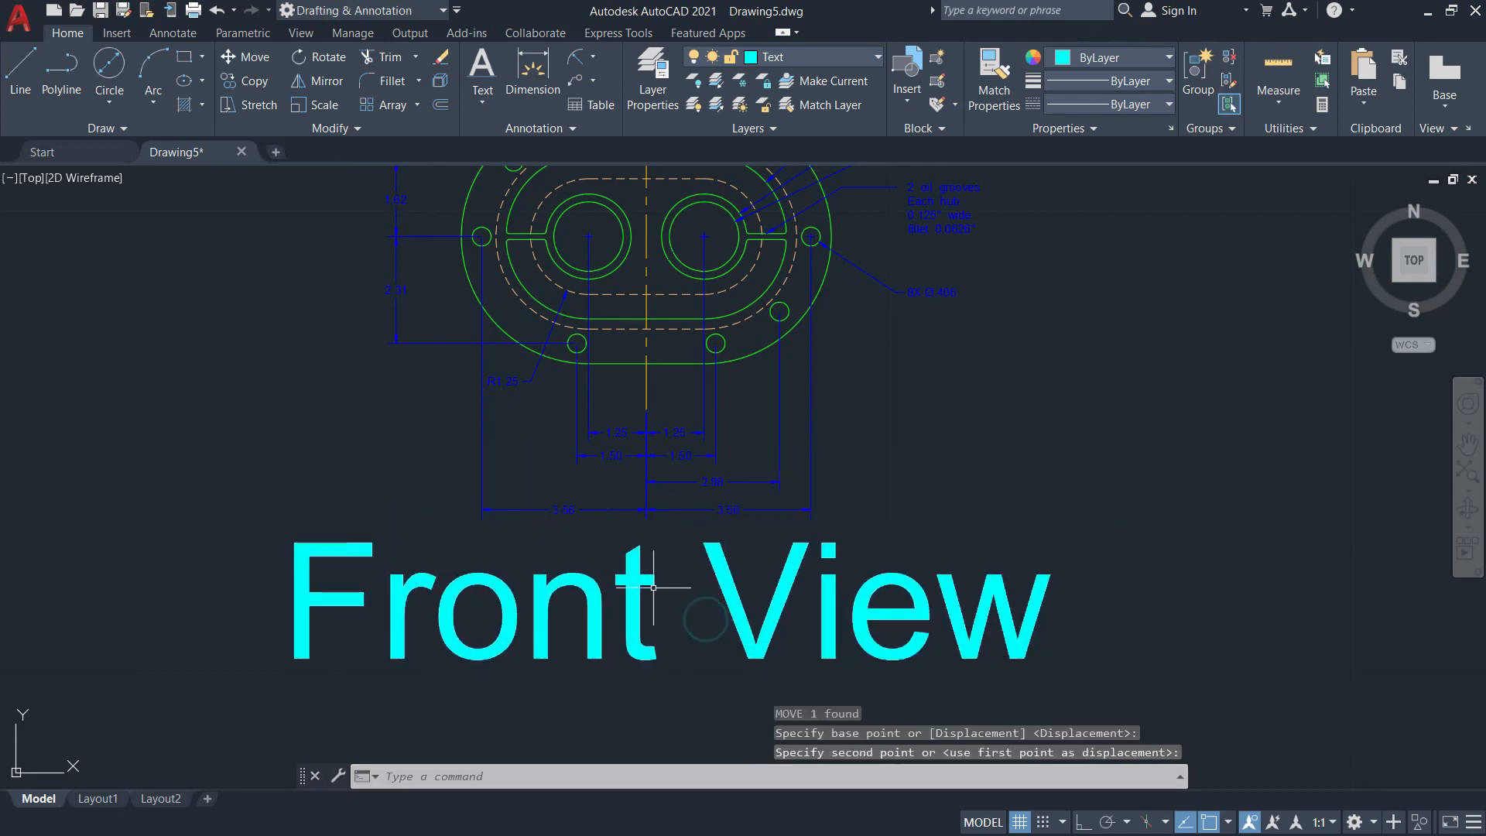
pyautogui.click(634, 582)
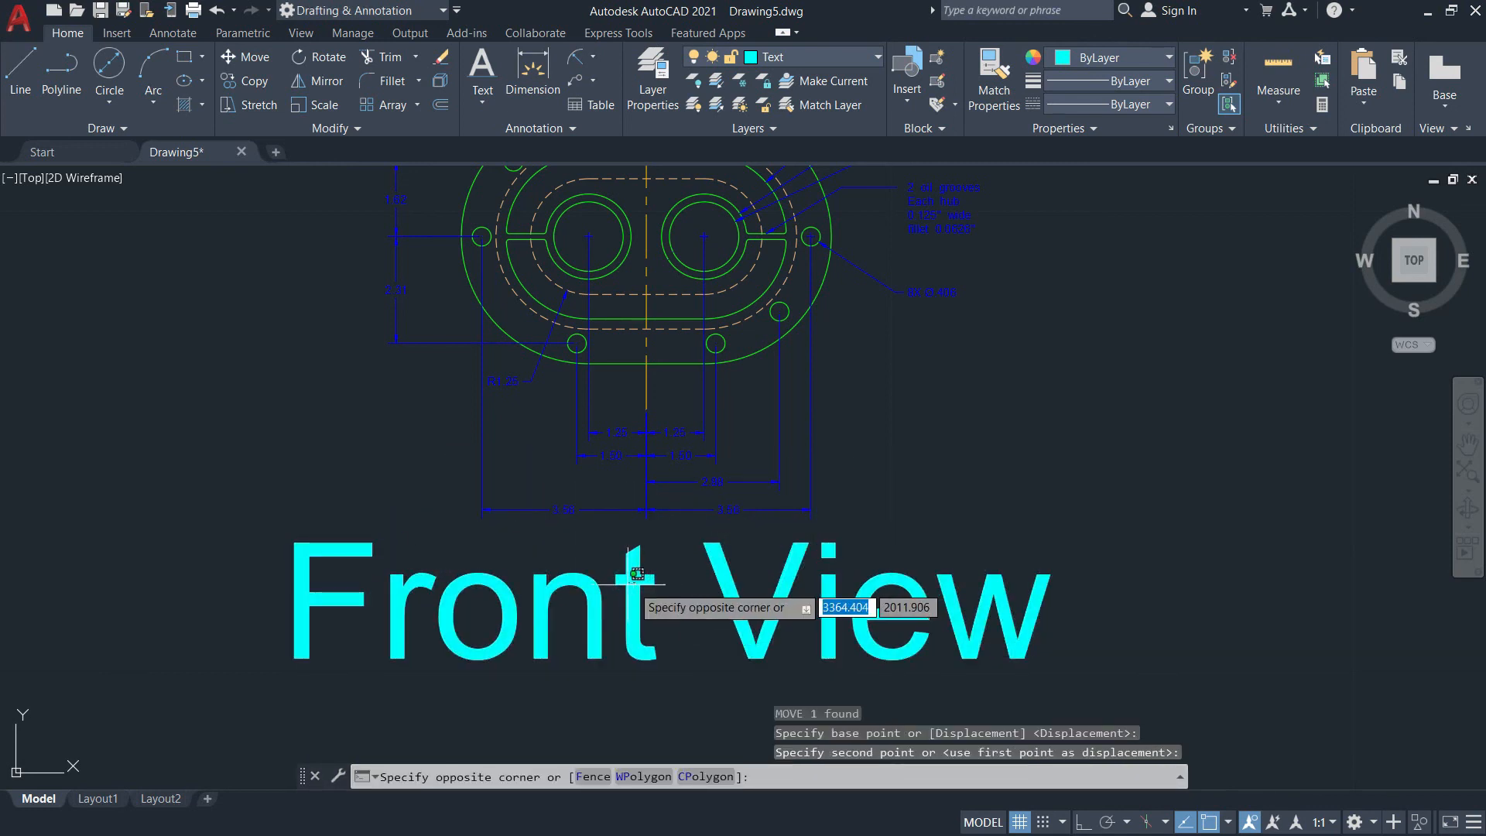
pyautogui.click(628, 586)
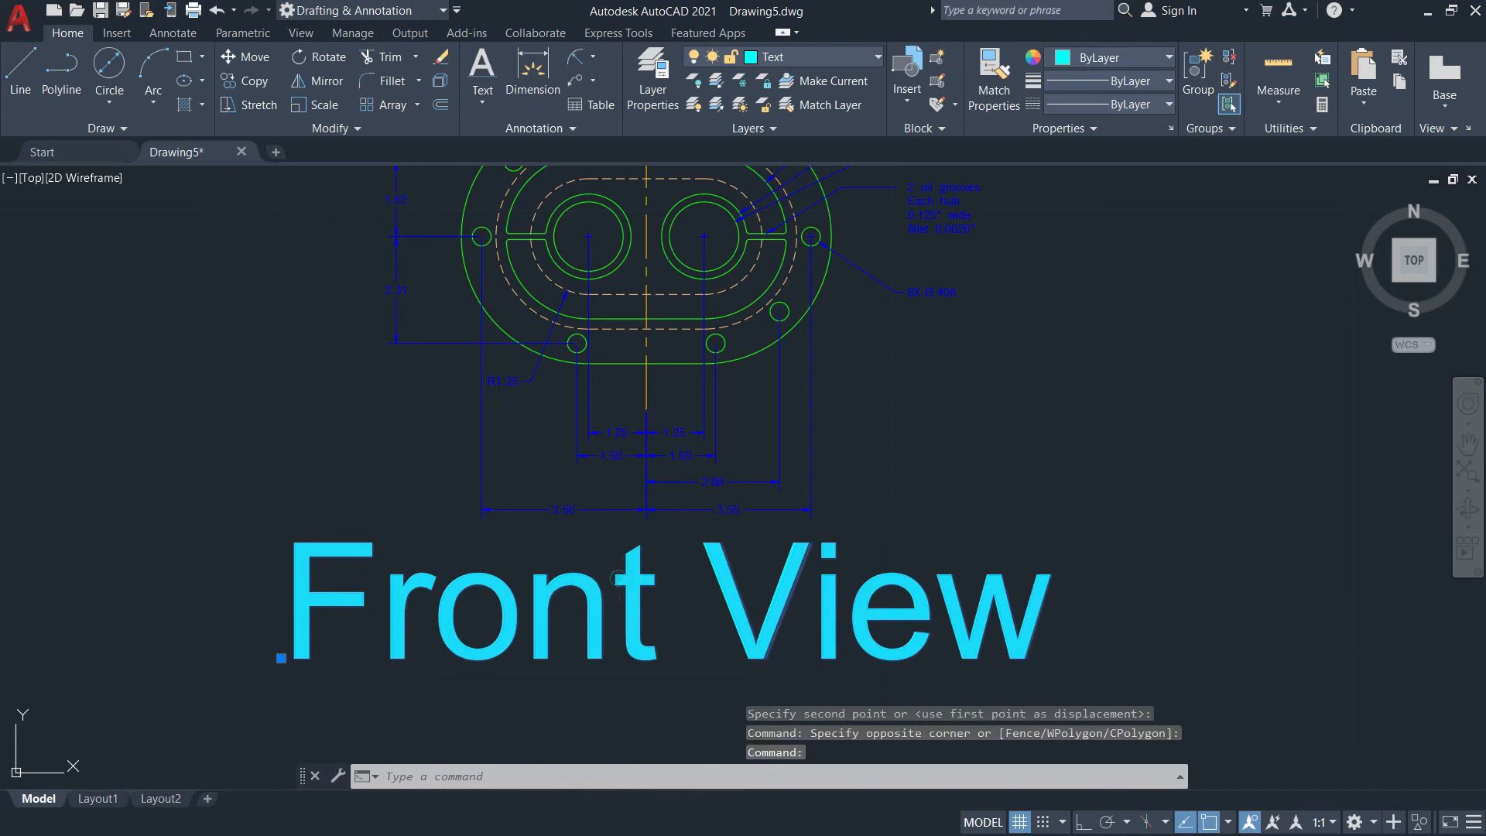
pyautogui.doubleClick(611, 602)
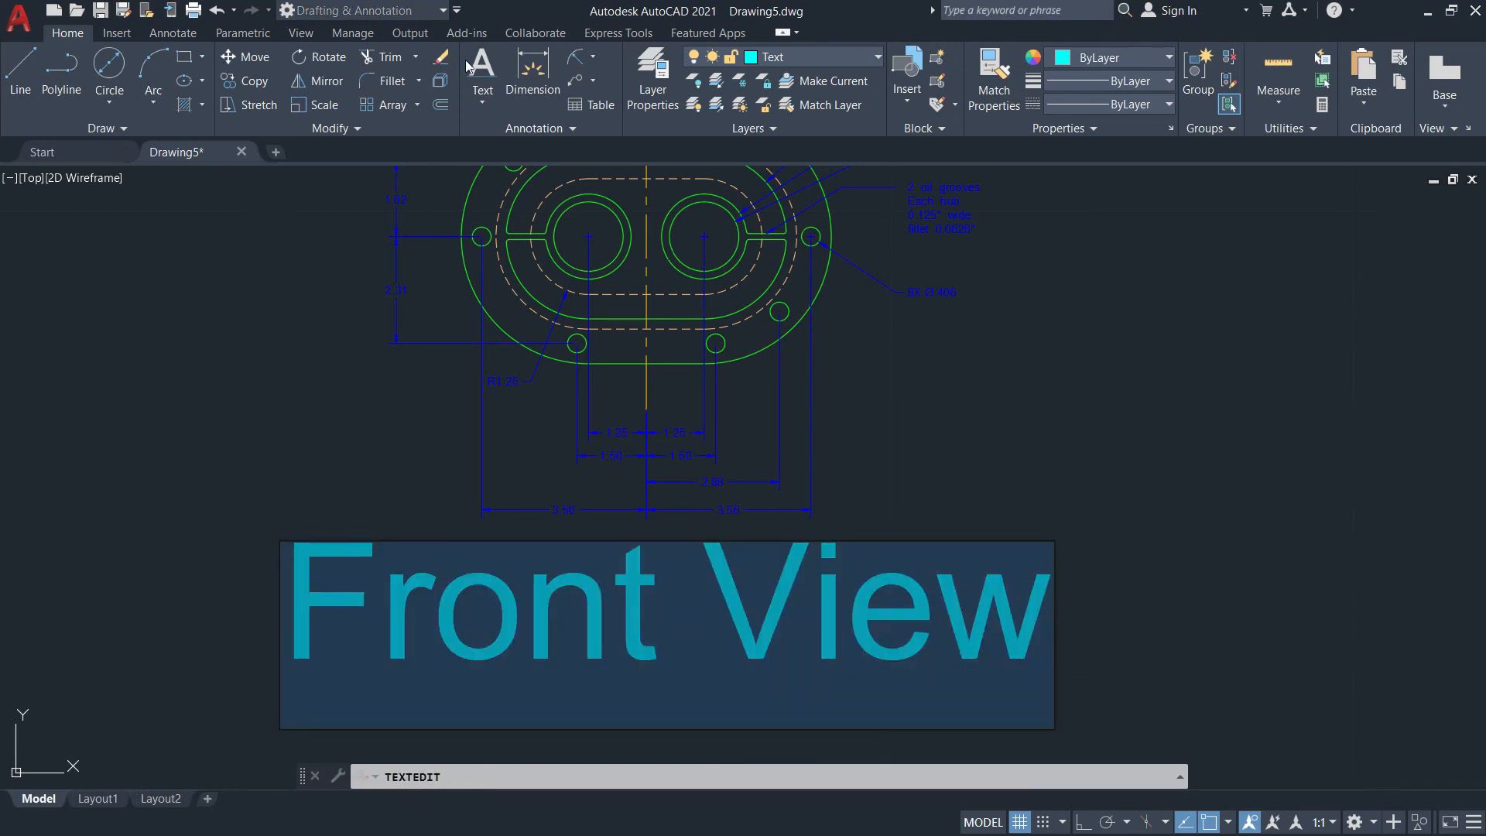
pyautogui.click(348, 612)
pyautogui.moveTo(294, 600); pyautogui.dragTo(1039, 603)
pyautogui.press('Return')
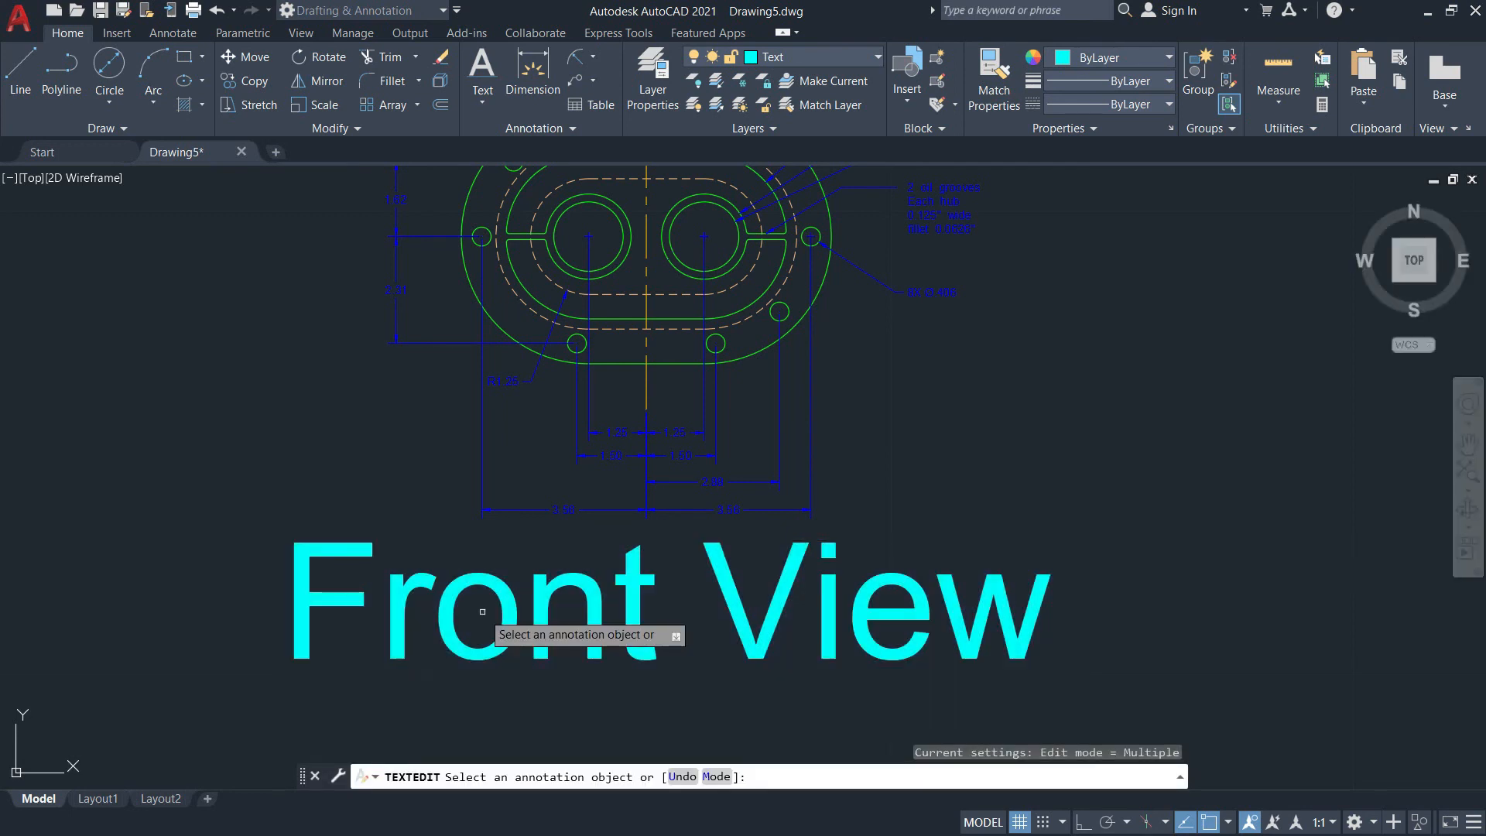
pyautogui.scroll(-4, 482, 612)
pyautogui.scroll(2, 566, 551)
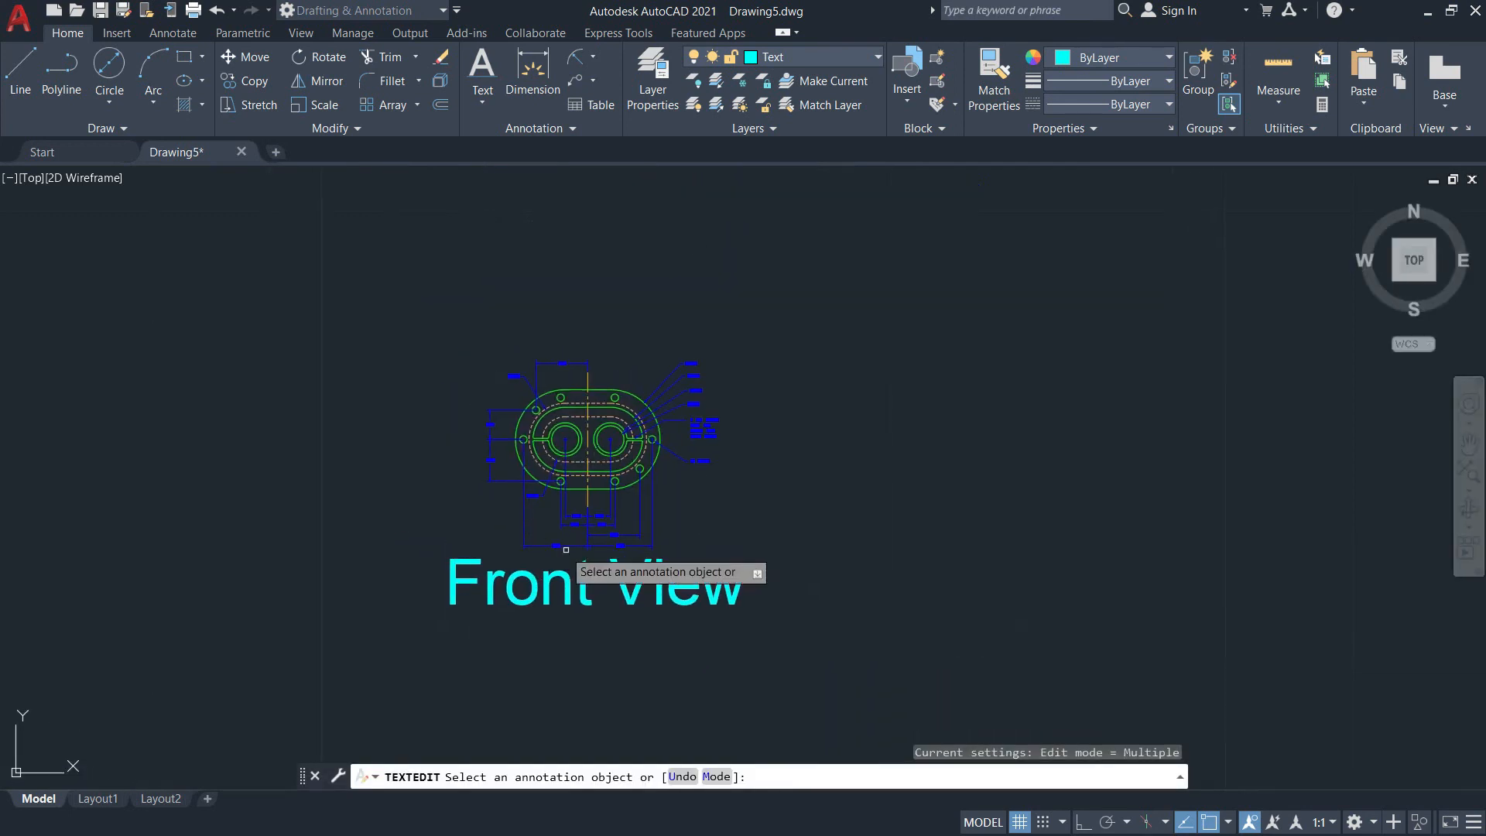
pyautogui.moveTo(566, 551); pyautogui.dragTo(634, 569, button='middle')
pyautogui.press('Escape')
# Erase the oversized Front View text below the plate
pyautogui.write('E')
pyautogui.press('Return')
pyautogui.click(649, 619)
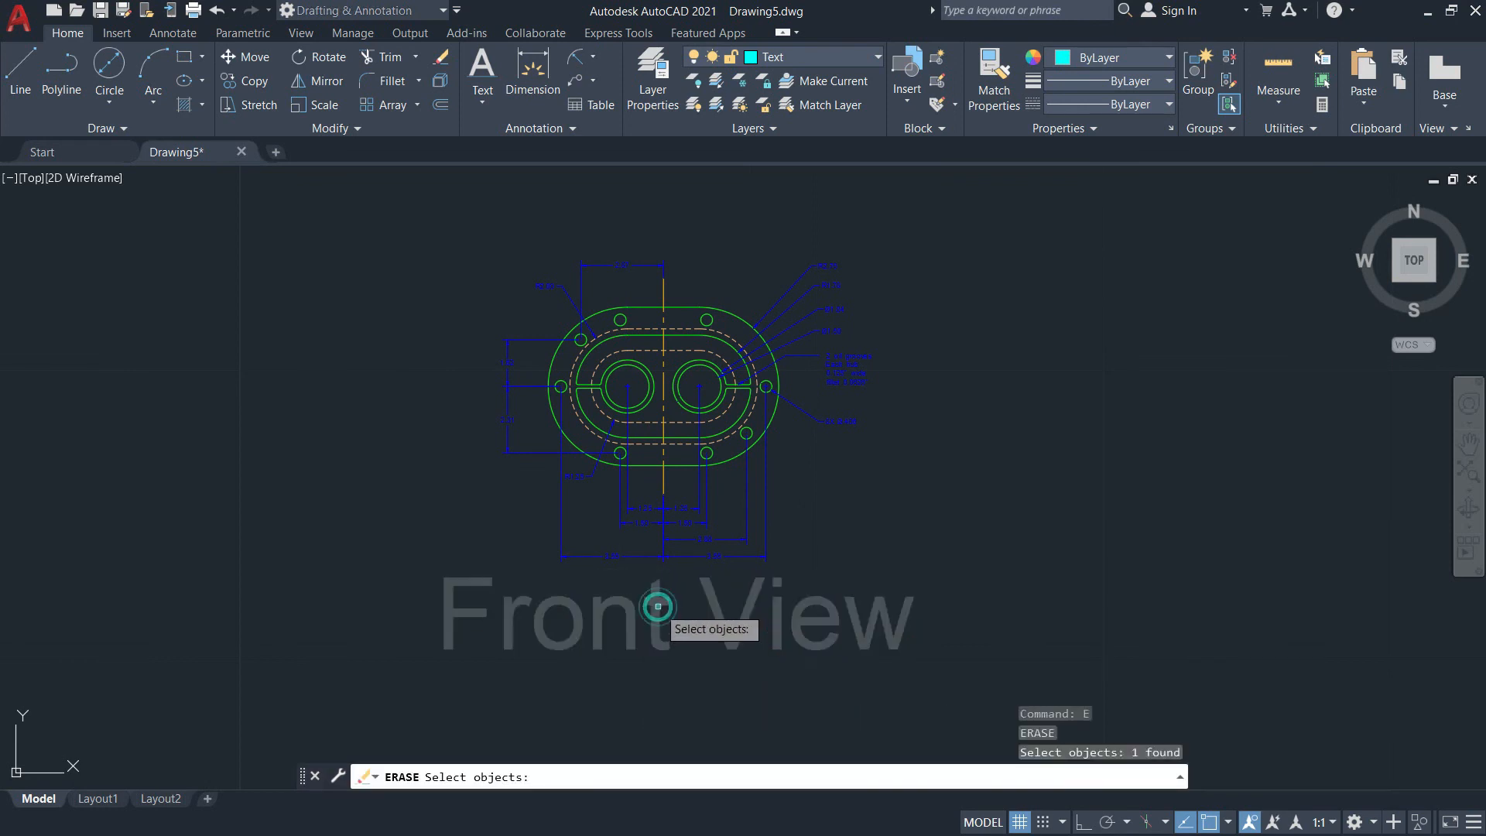
pyautogui.press('Return')
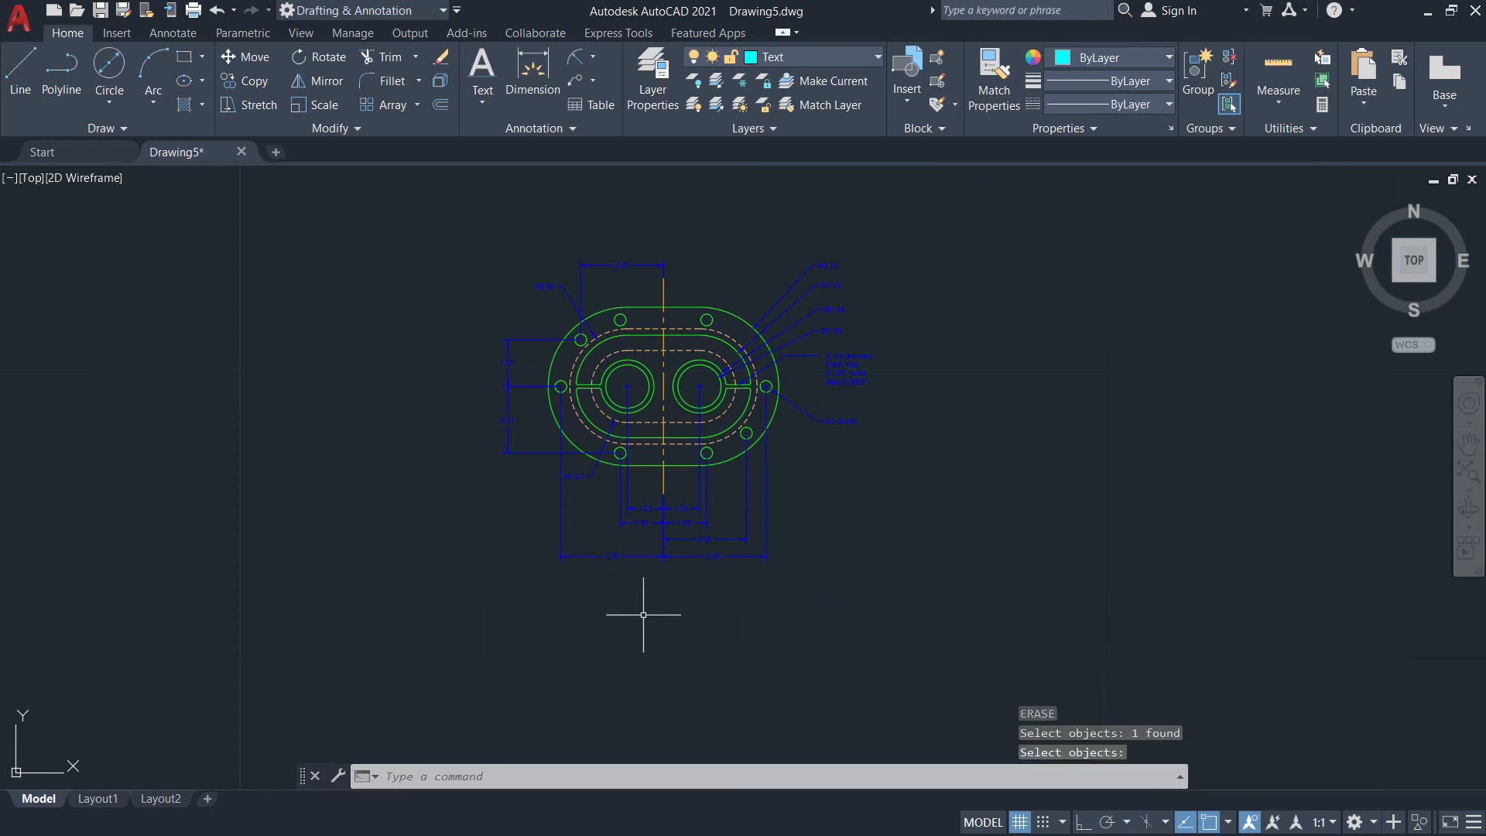
# Add single-line text reading FRONT VIEW just below the plate's lowest dimensions, with height 1 and rotation angle 0
pyautogui.click(481, 103)
pyautogui.click(444, 177)
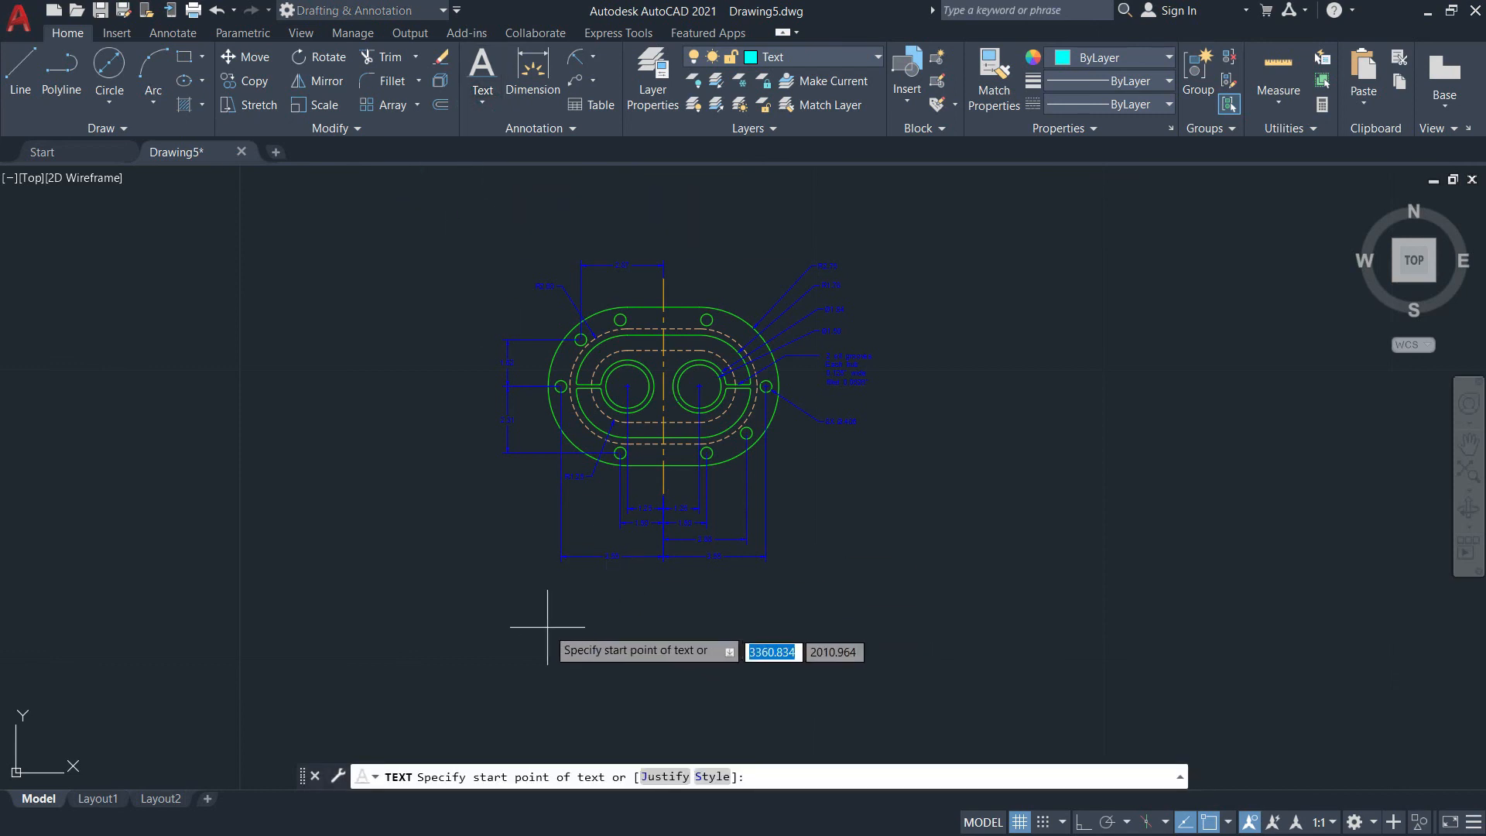
pyautogui.click(534, 592)
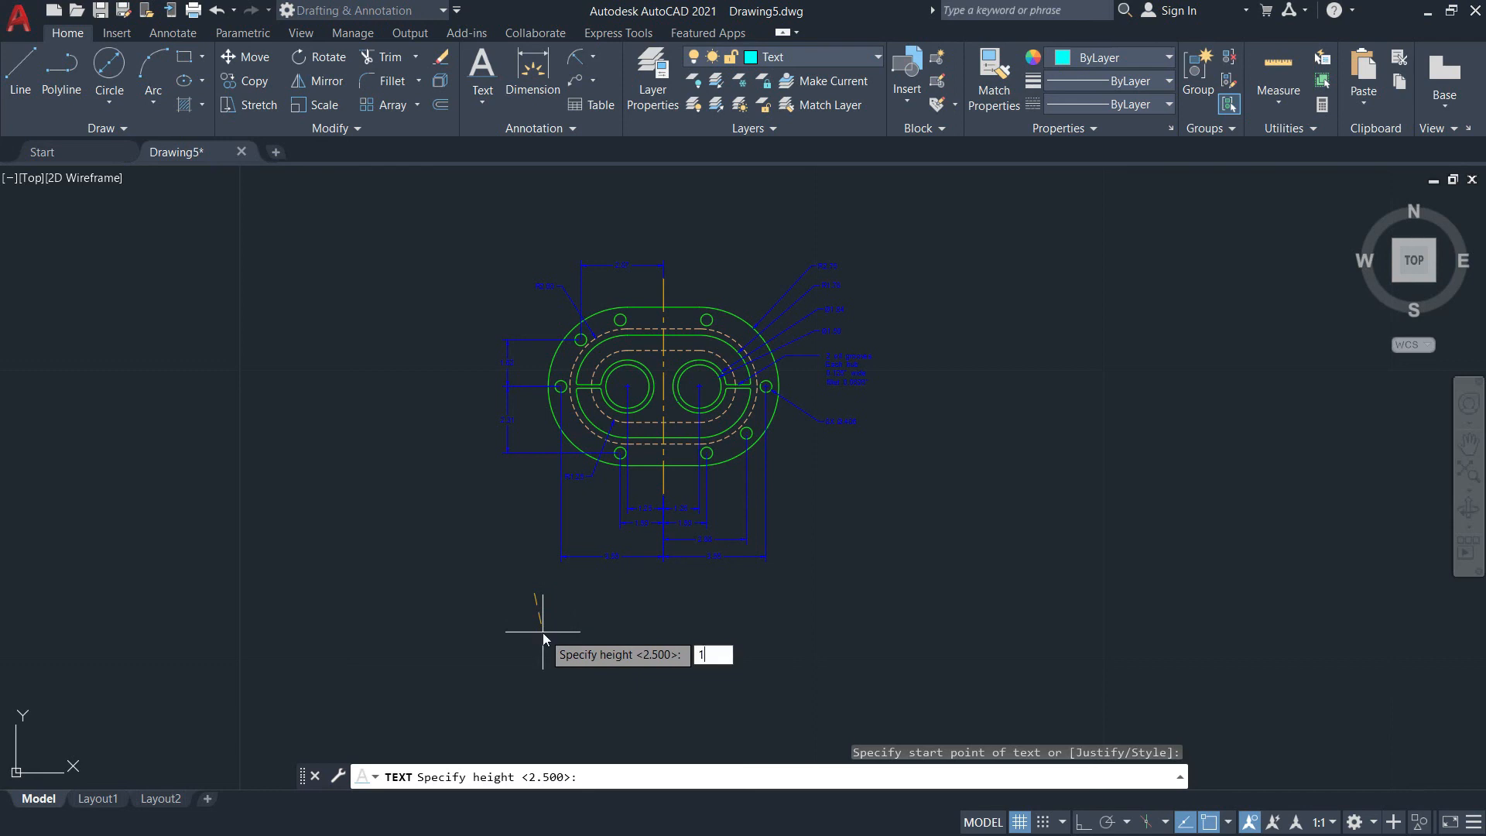
pyautogui.press('Return')
pyautogui.press('Return')
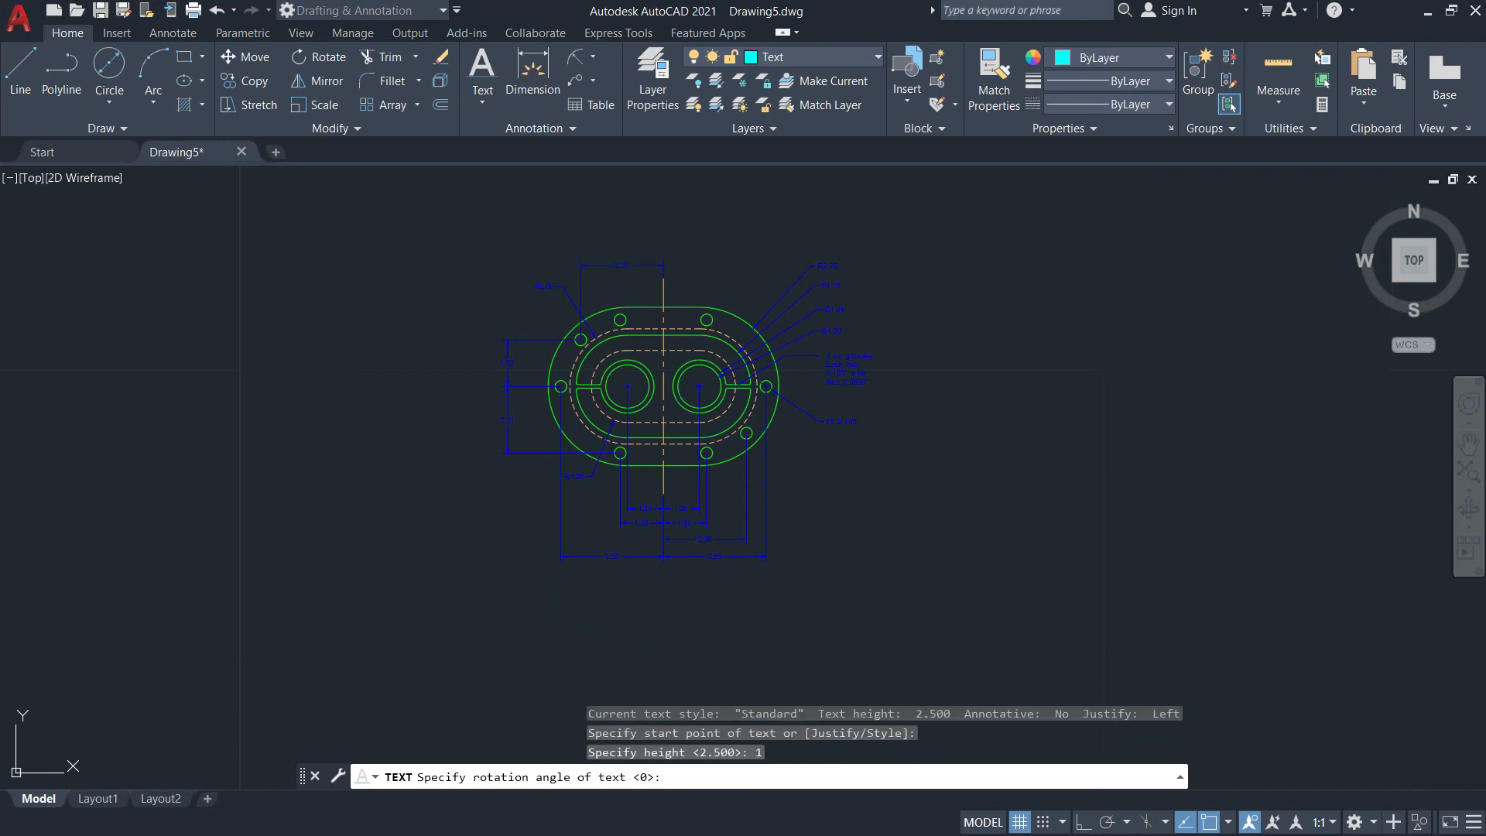
pyautogui.write('FR')
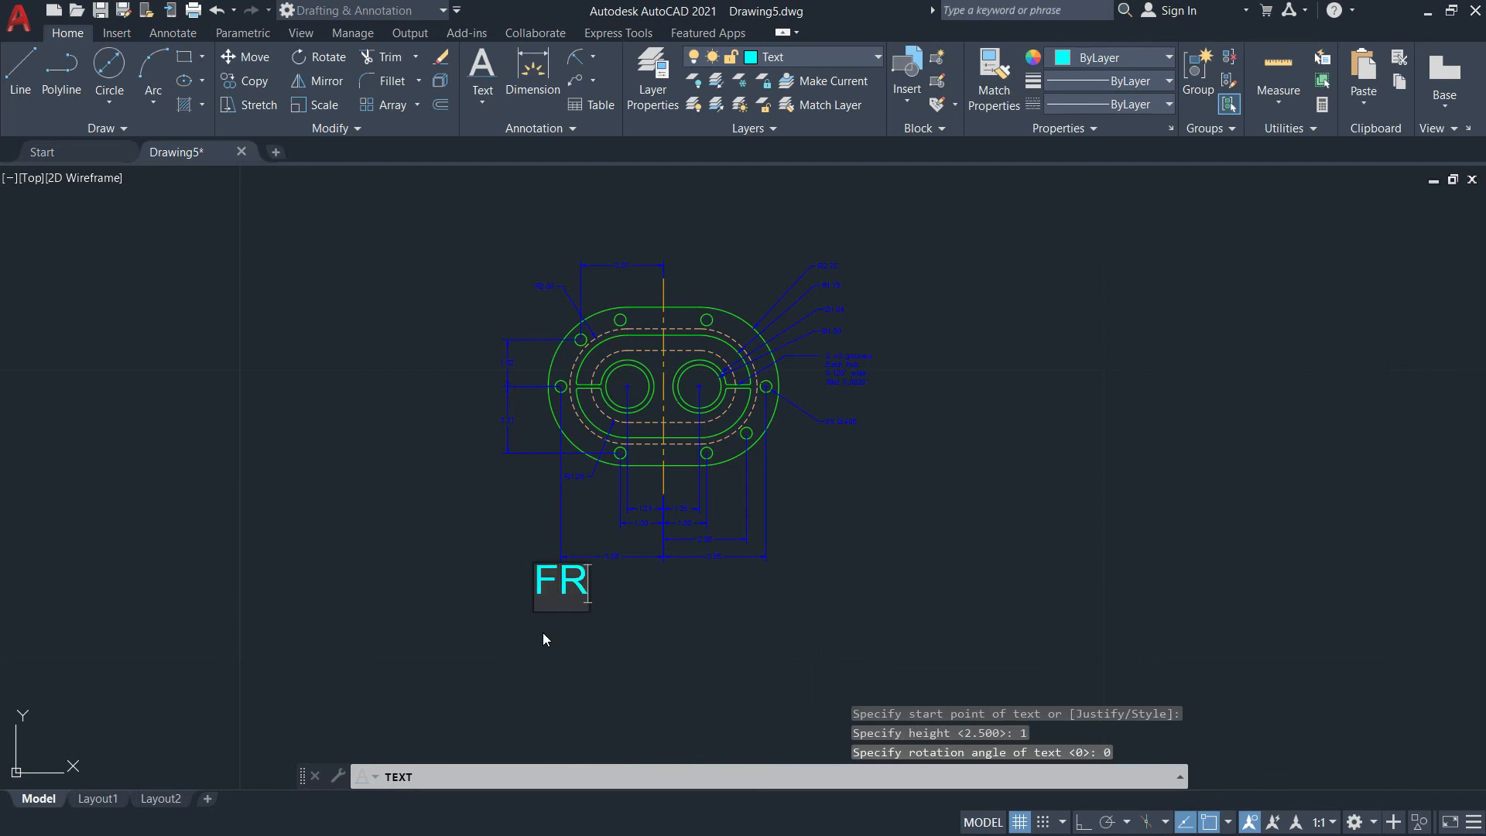
pyautogui.write('ONT VIEW')
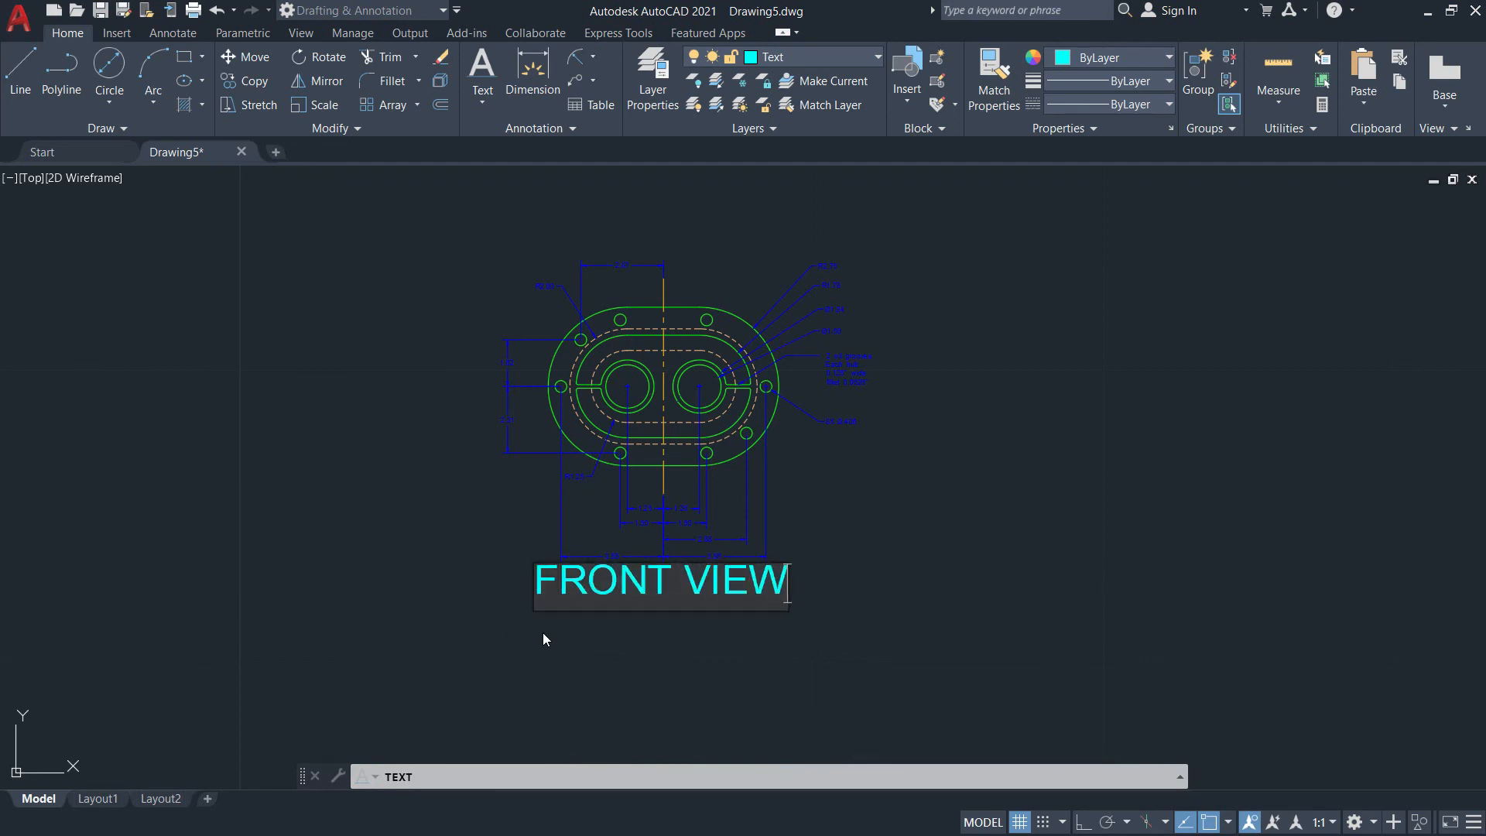
pyautogui.click(829, 616)
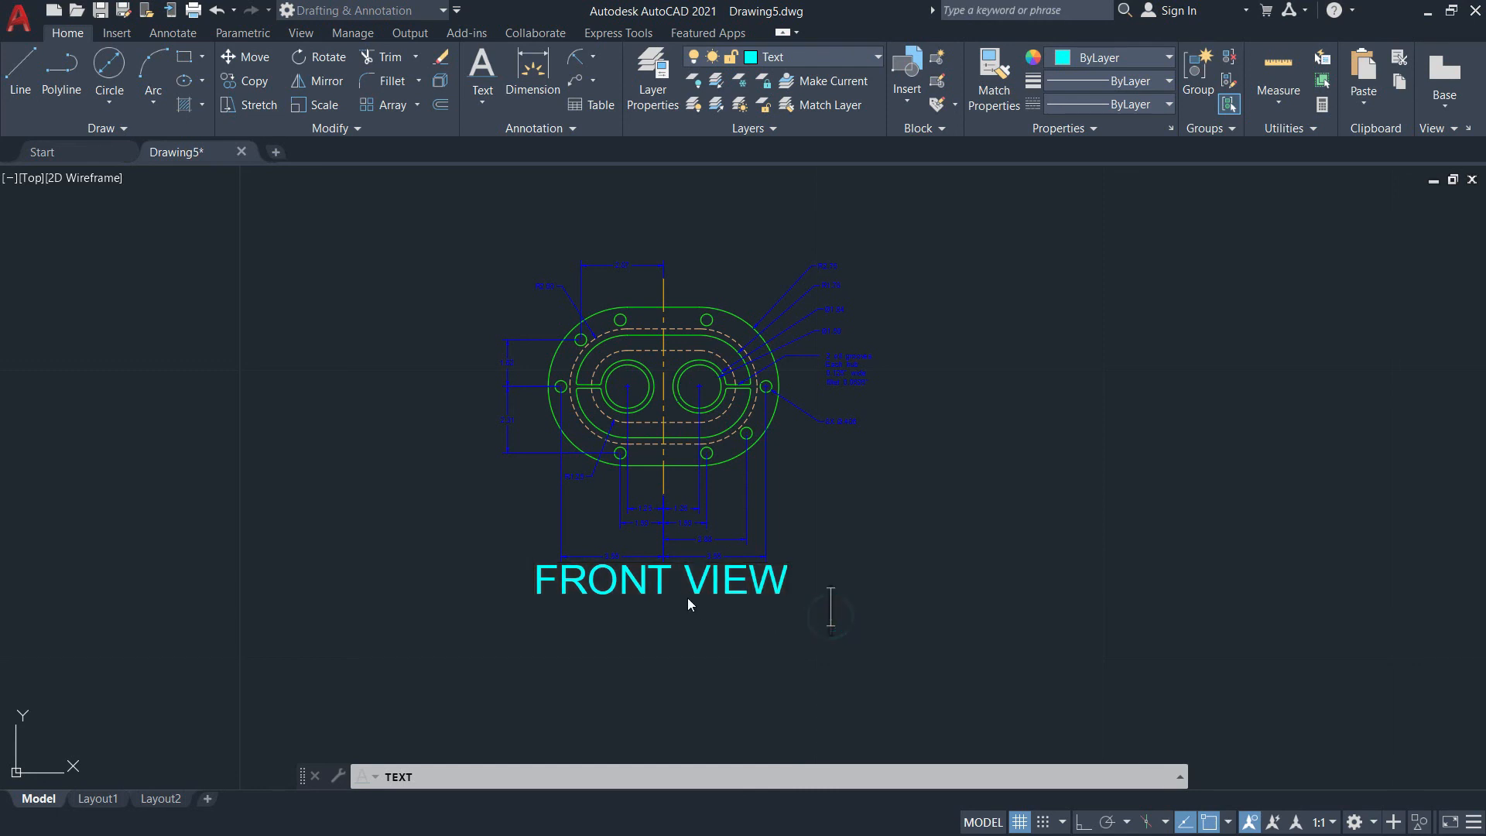
pyautogui.write('m')
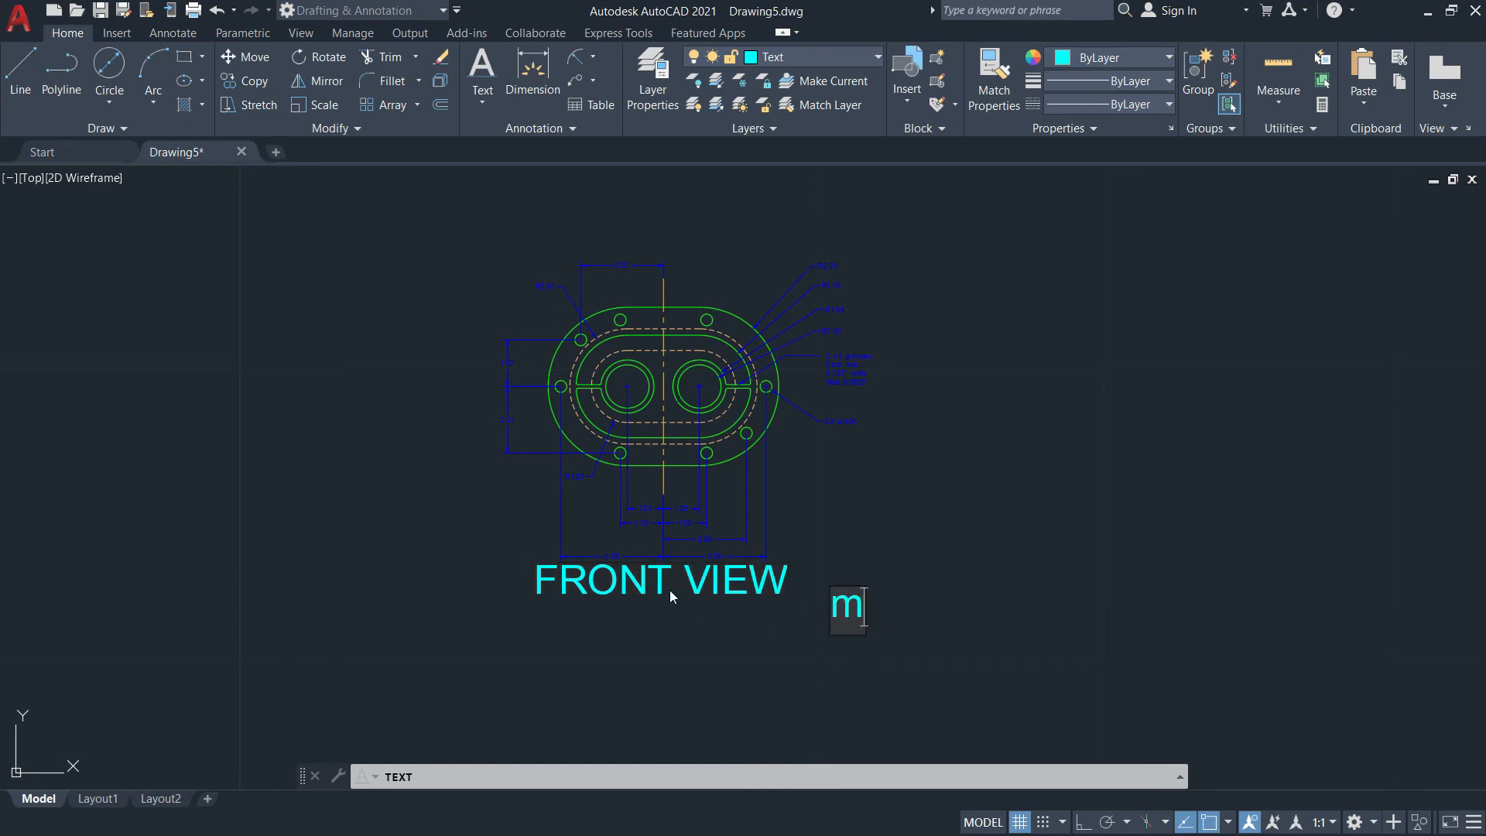
pyautogui.press('BackSpace')
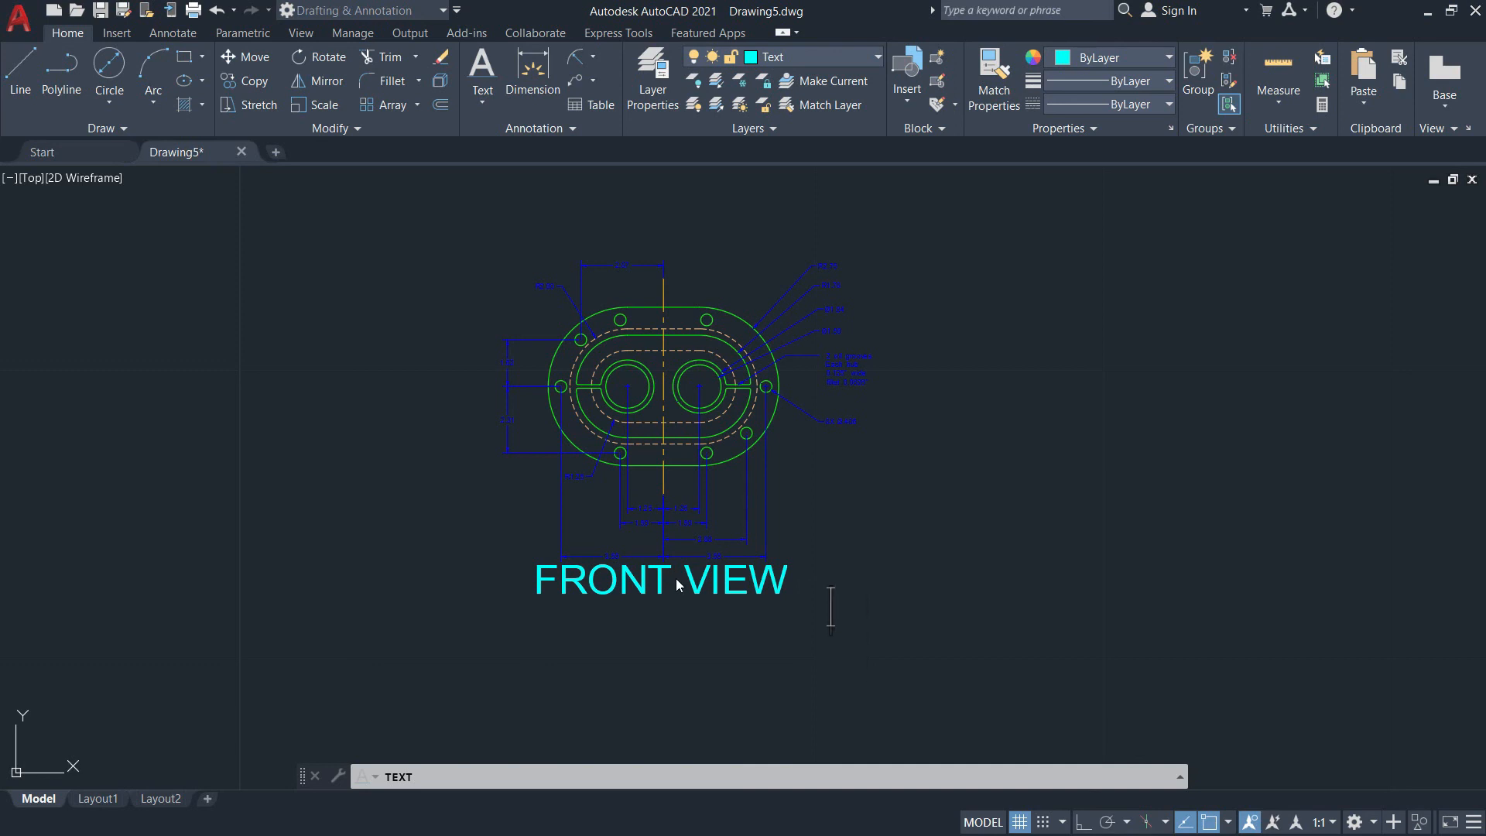
pyautogui.press('Escape')
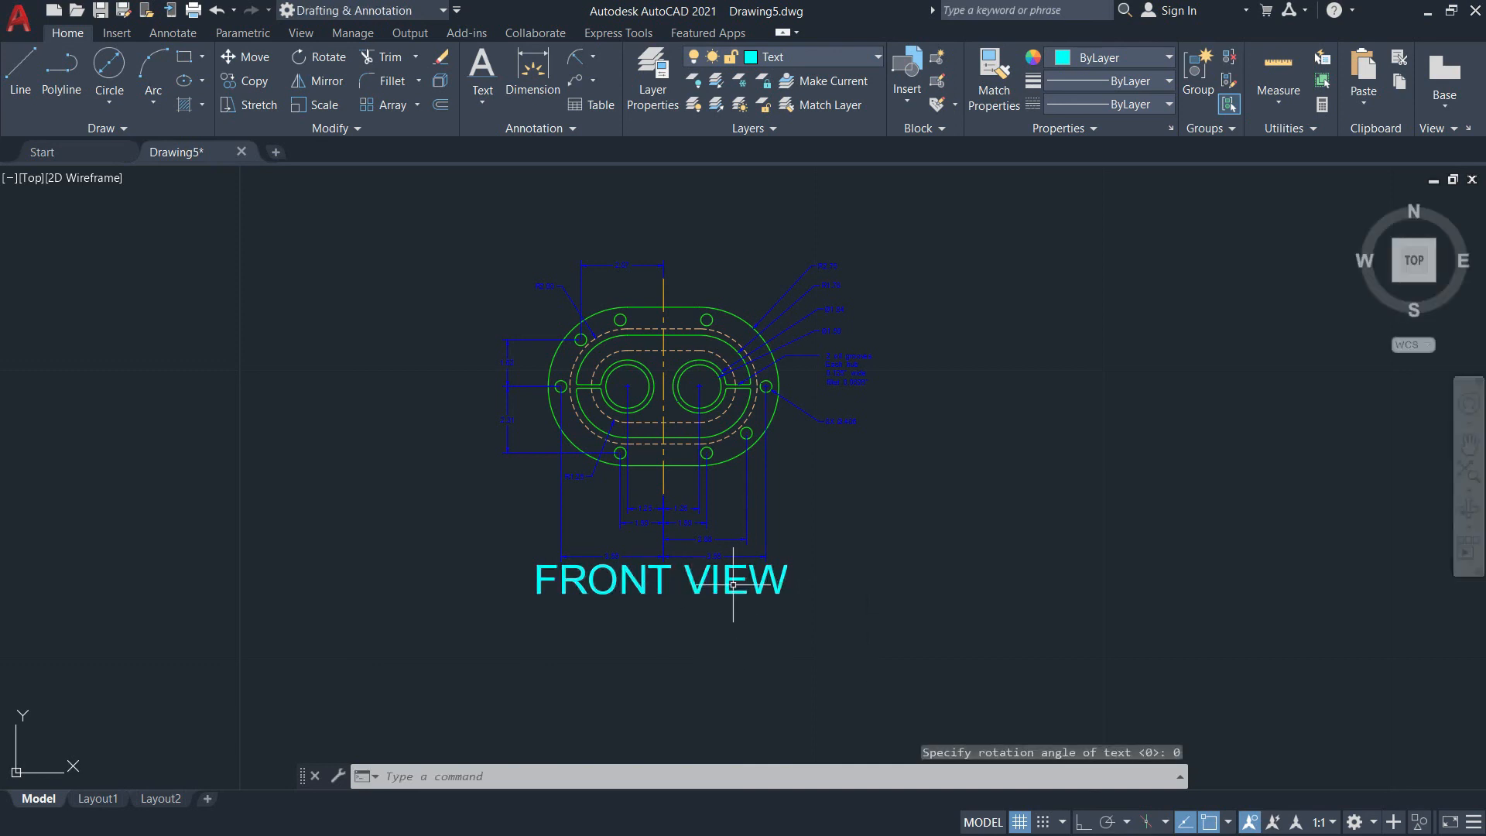
# Move the FRONT VIEW text down and slightly right so that it clears the lowest dimensions and sits centred under the plate
pyautogui.click(710, 574)
pyautogui.click(710, 640)
pyautogui.write('m')
pyautogui.press('Return')
pyautogui.click(656, 576)
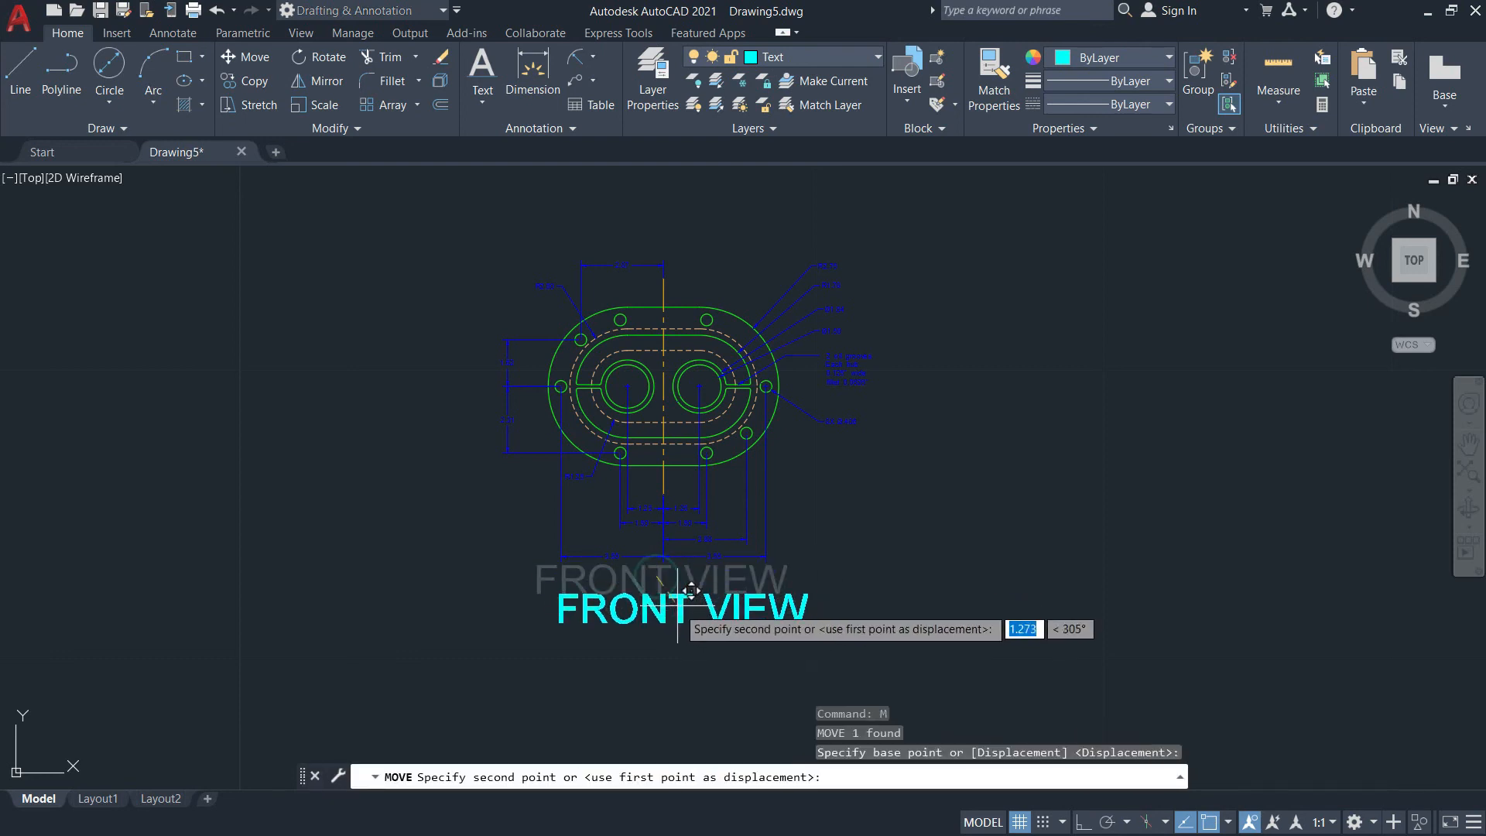
pyautogui.click(671, 611)
pyautogui.scroll(2, 673, 580)
pyautogui.scroll(2, 677, 601)
pyautogui.moveTo(676, 600); pyautogui.dragTo(688, 650, button='middle')
pyautogui.scroll(-3, 687, 655)
pyautogui.middleClick(687, 653)
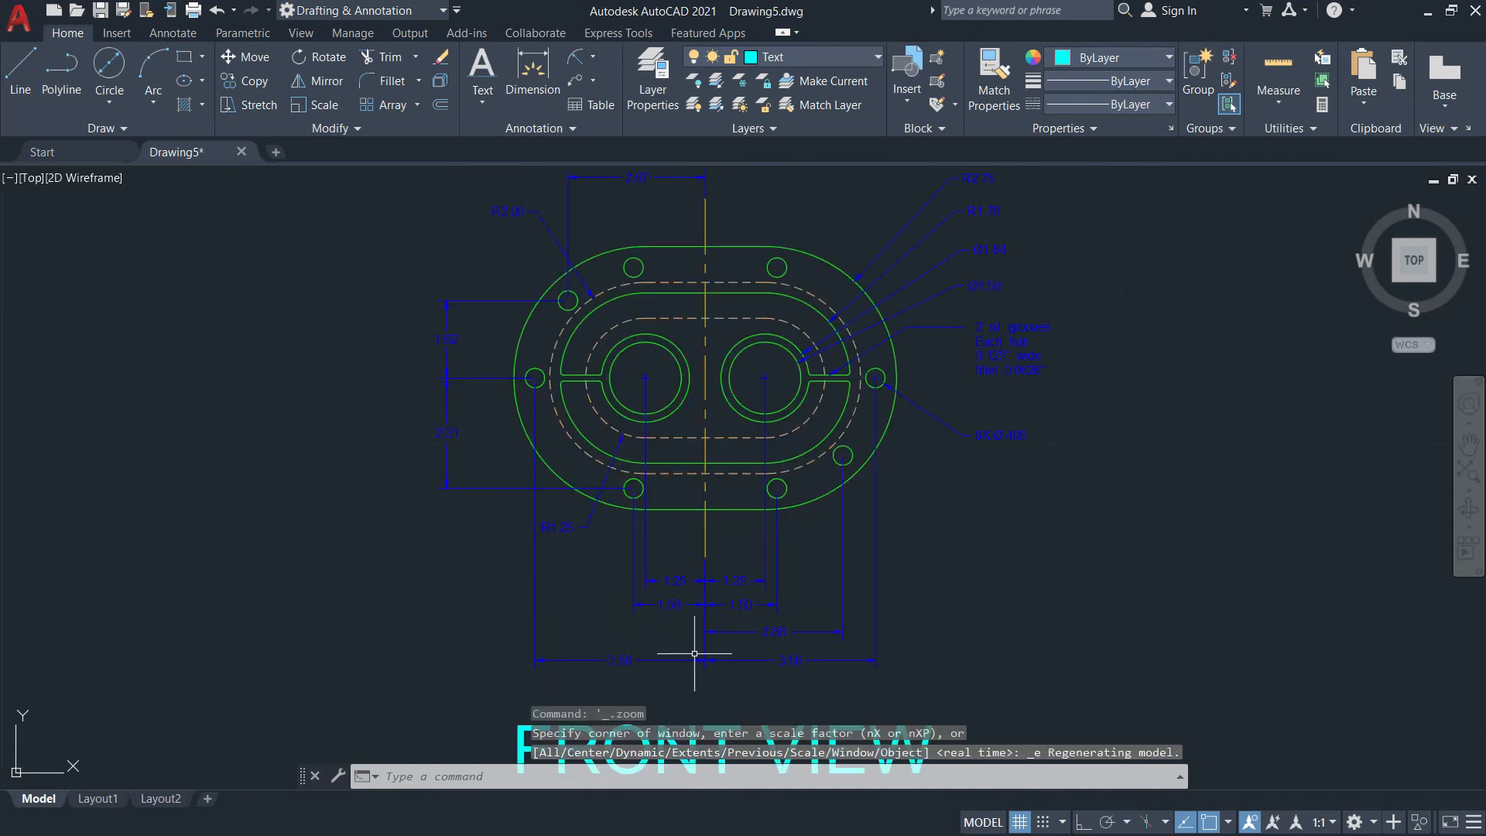